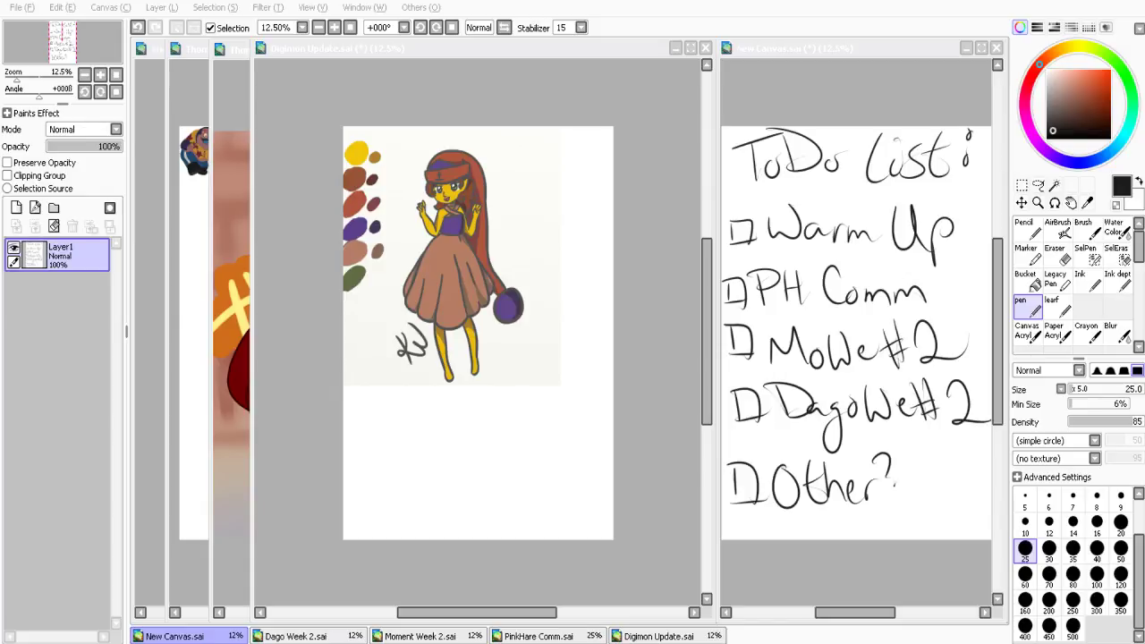
Activate the Digimon Update.sai canvas and widen its window over the canvases stacked beside it
{"action": "key", "text": "alt+Tab"}
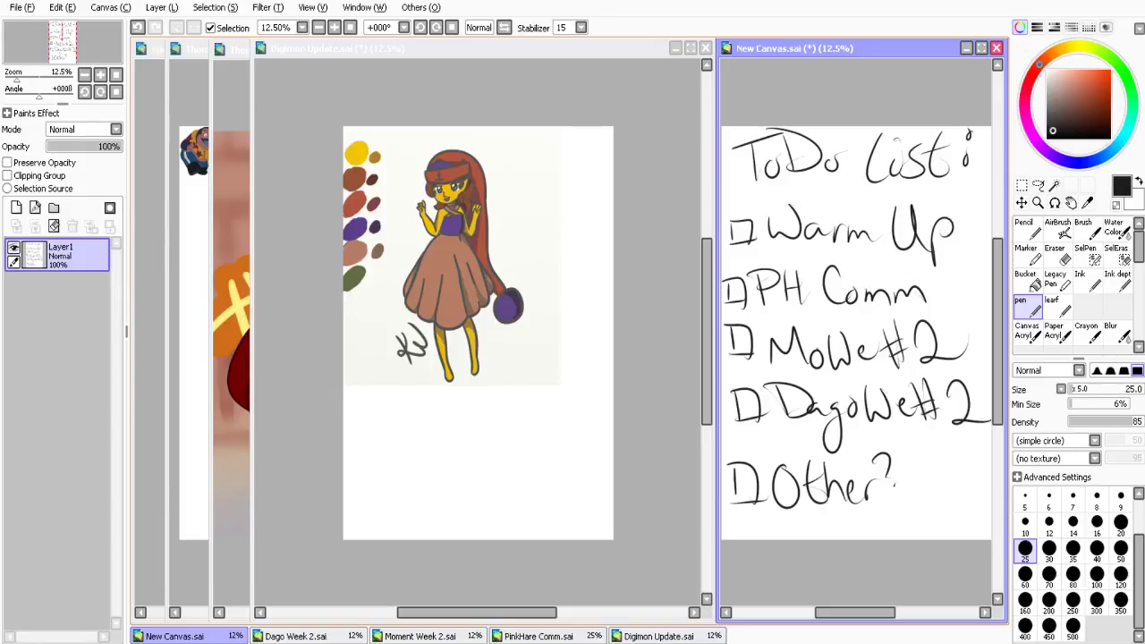
{"action": "left_click", "coordinate": [615, 79]}
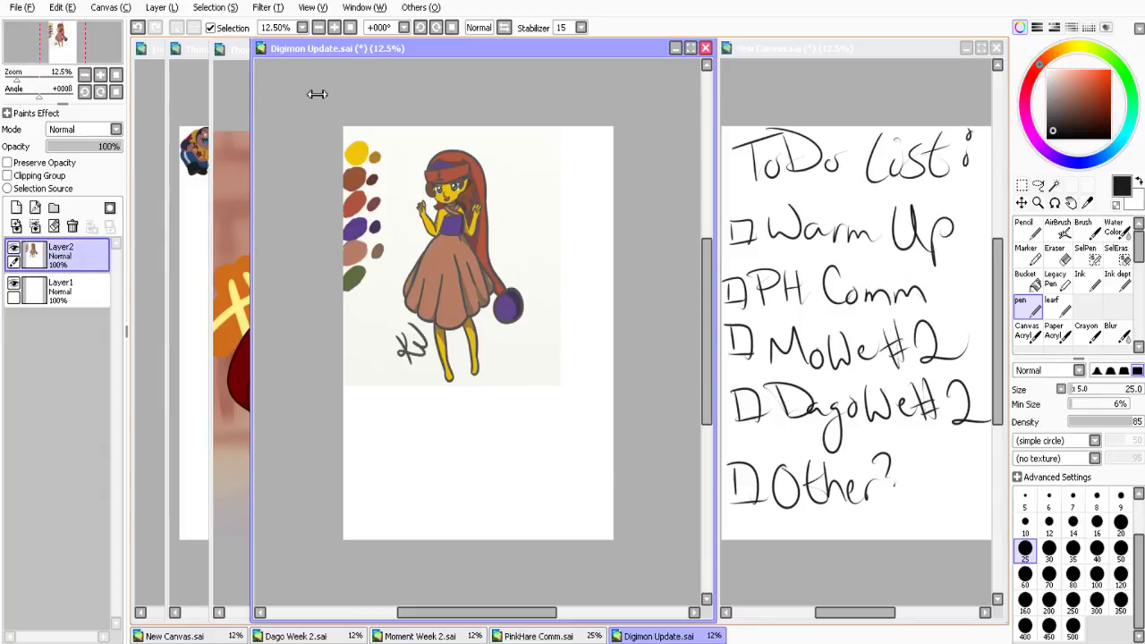
{"action": "left_click_drag", "start_coordinate": [253, 94], "coordinate": [133, 94]}
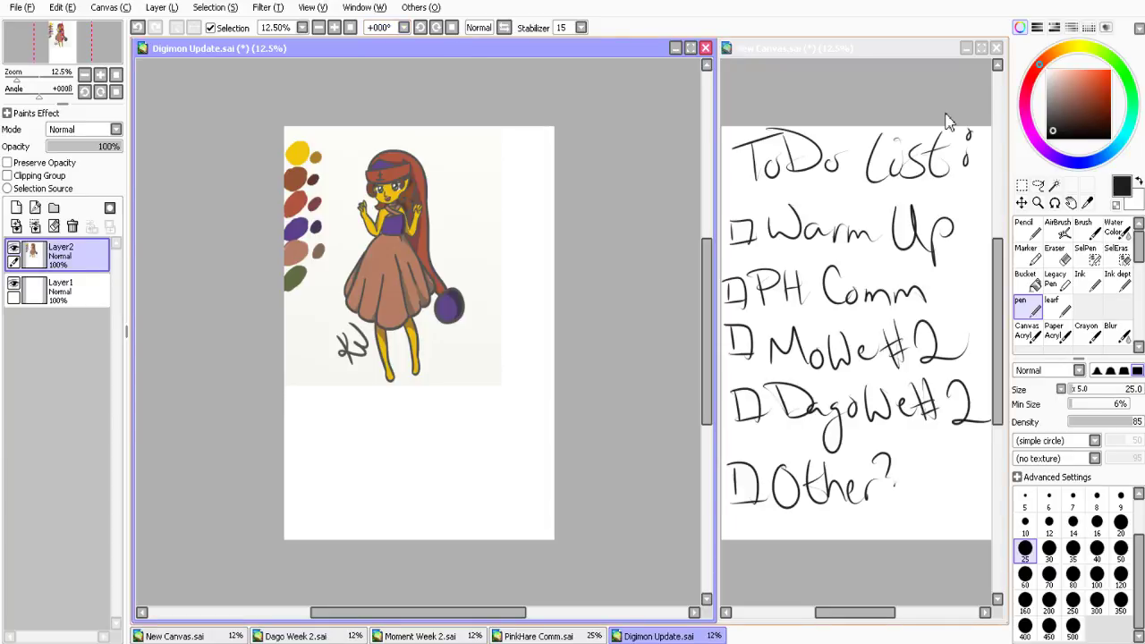
Prepare the Pencil with a slightly lighter dark brown-grey, and add a new layer above Layer2 with the reference layer hidden
{"action": "left_click", "coordinate": [1027, 230]}
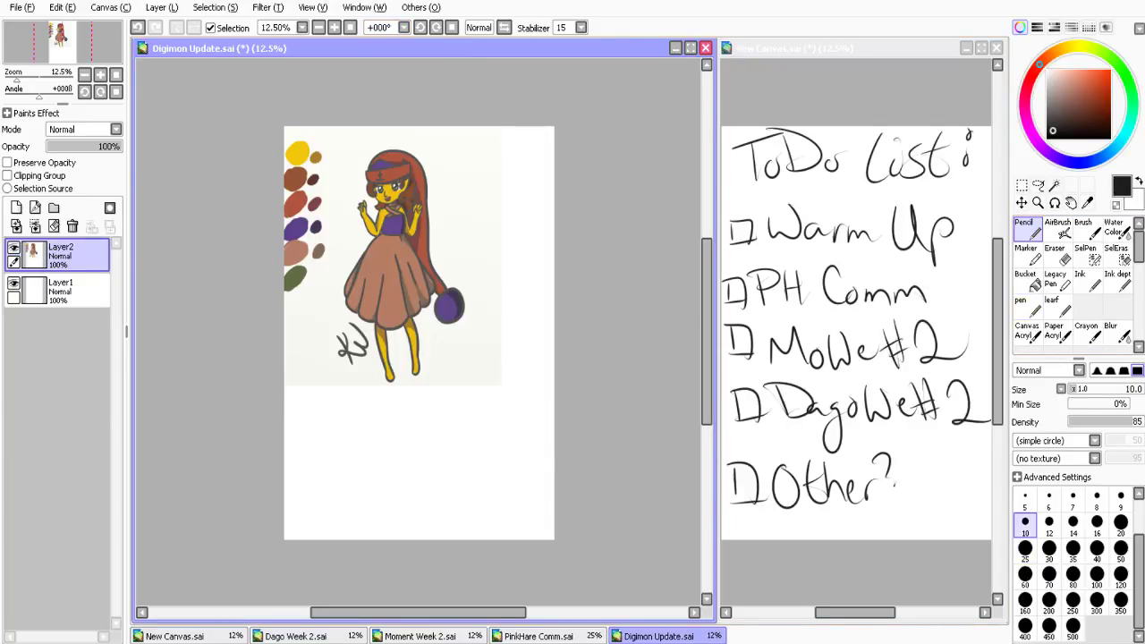
{"action": "left_click_drag", "start_coordinate": [1065, 118], "coordinate": [1060, 121]}
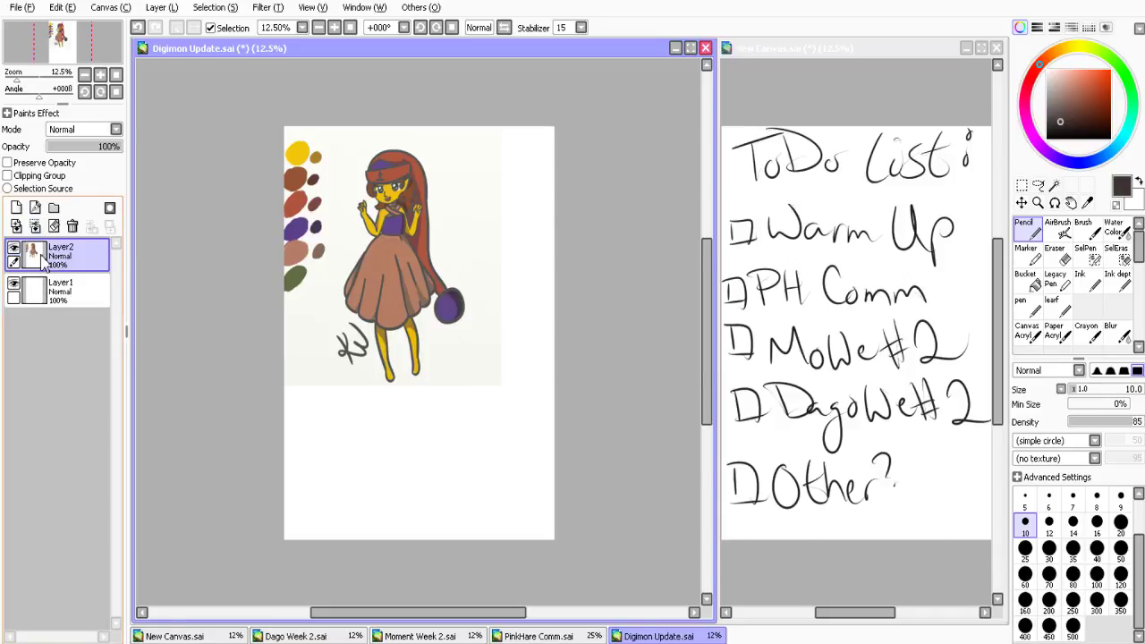
{"action": "left_click", "coordinate": [16, 208]}
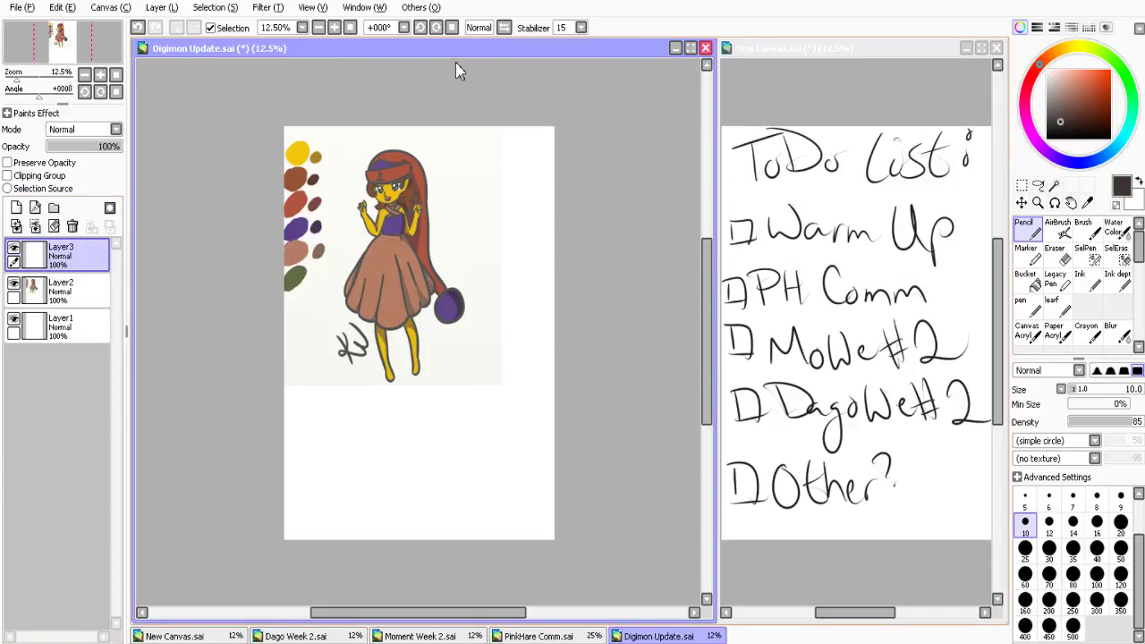
{"action": "scroll", "coordinate": [480, 150], "scroll_direction": "up", "scroll_amount": 1}
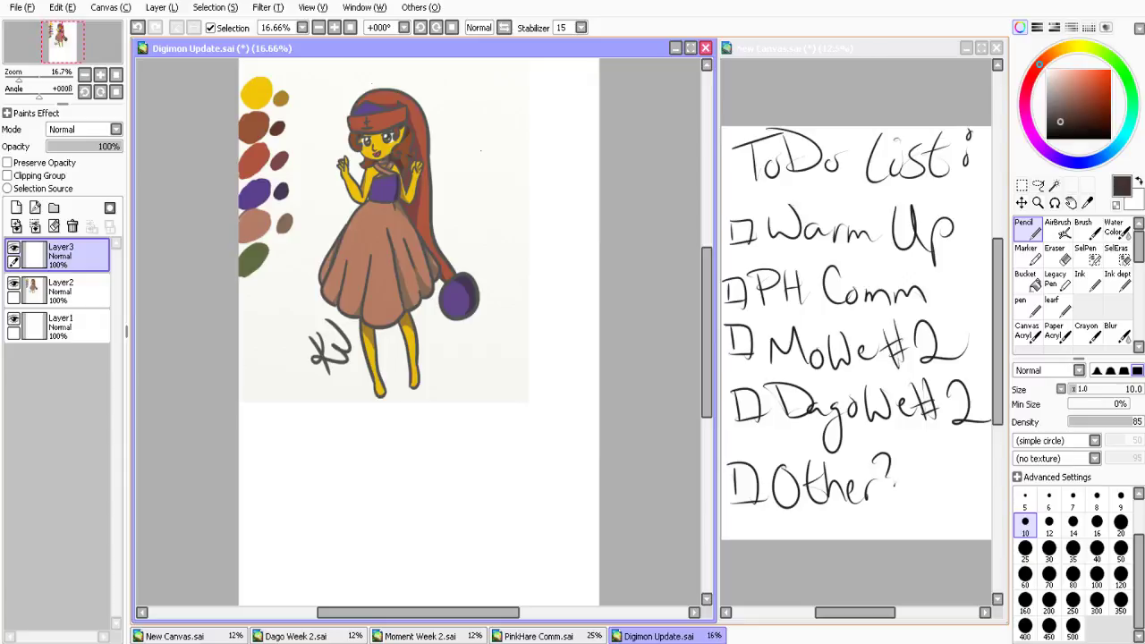
{"action": "left_click", "coordinate": [14, 283]}
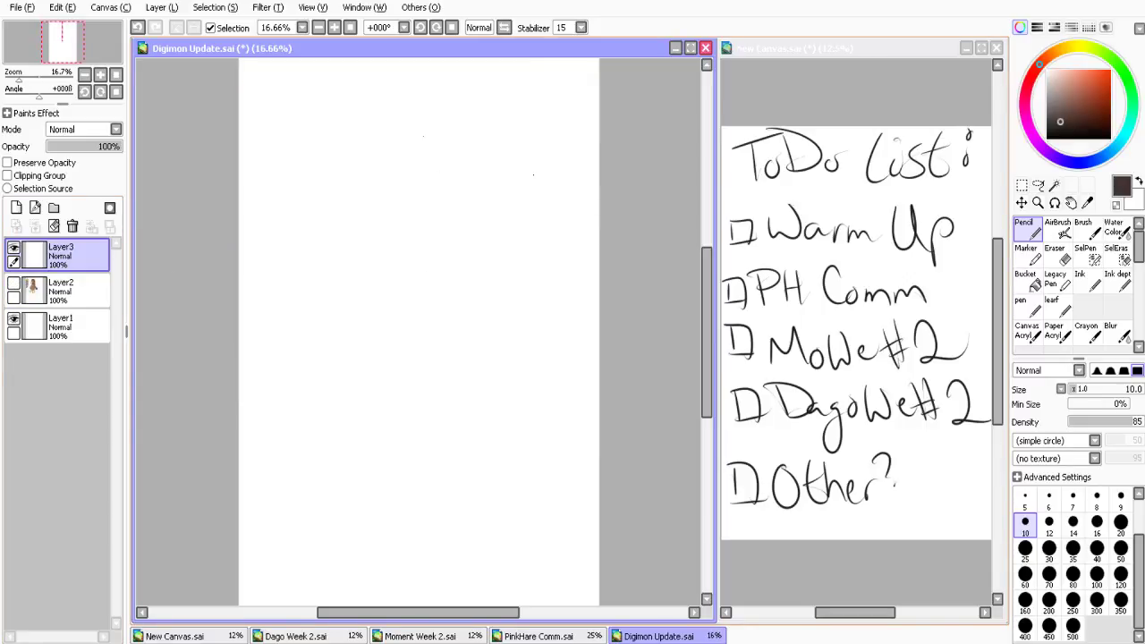
Sketch a round head in the upper middle of the page with curved horizontal and vertical face guidelines
{"action": "mouse_move", "coordinate": [421, 128]}
{"action": "left_mouse_down"}
{"action": "mouse_move", "coordinate": [366, 147]}
{"action": "mouse_move", "coordinate": [361, 176]}
{"action": "left_mouse_up"}
{"action": "mouse_move", "coordinate": [383, 133]}
{"action": "left_mouse_down"}
{"action": "mouse_move", "coordinate": [447, 192]}
{"action": "mouse_move", "coordinate": [434, 211]}
{"action": "left_mouse_up"}
{"action": "left_click_drag", "start_coordinate": [453, 170], "coordinate": [431, 224]}
{"action": "left_click_drag", "start_coordinate": [453, 177], "coordinate": [404, 237]}
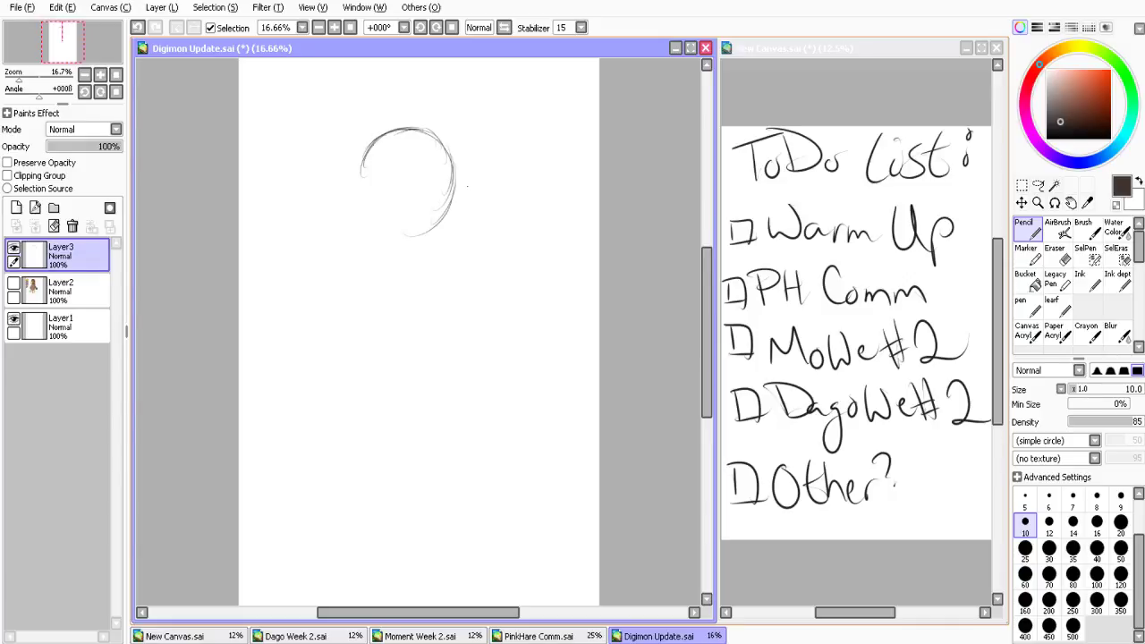
{"action": "mouse_move", "coordinate": [368, 145]}
{"action": "left_mouse_down"}
{"action": "mouse_move", "coordinate": [357, 218]}
{"action": "mouse_move", "coordinate": [417, 236]}
{"action": "mouse_move", "coordinate": [455, 217]}
{"action": "left_mouse_up"}
{"action": "mouse_move", "coordinate": [357, 178]}
{"action": "left_mouse_down"}
{"action": "mouse_move", "coordinate": [421, 196]}
{"action": "mouse_move", "coordinate": [453, 189]}
{"action": "left_mouse_up"}
{"action": "mouse_move", "coordinate": [415, 127]}
{"action": "left_mouse_down"}
{"action": "mouse_move", "coordinate": [431, 146]}
{"action": "mouse_move", "coordinate": [436, 194]}
{"action": "left_mouse_up"}
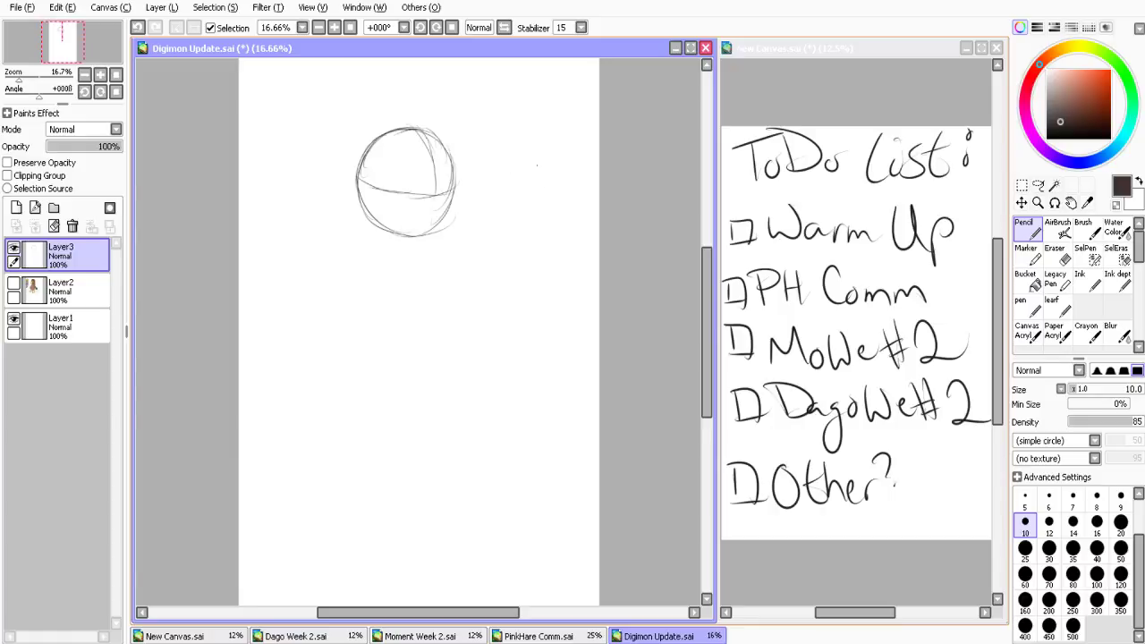
Extend the face centre line to the chin and sketch the cheek, jaw, ear and back of the neck
{"action": "left_click_drag", "start_coordinate": [426, 136], "coordinate": [417, 250]}
{"action": "mouse_move", "coordinate": [453, 186]}
{"action": "left_mouse_down"}
{"action": "mouse_move", "coordinate": [450, 218]}
{"action": "mouse_move", "coordinate": [423, 249]}
{"action": "mouse_move", "coordinate": [375, 232]}
{"action": "mouse_move", "coordinate": [440, 250]}
{"action": "mouse_move", "coordinate": [420, 252]}
{"action": "left_mouse_up"}
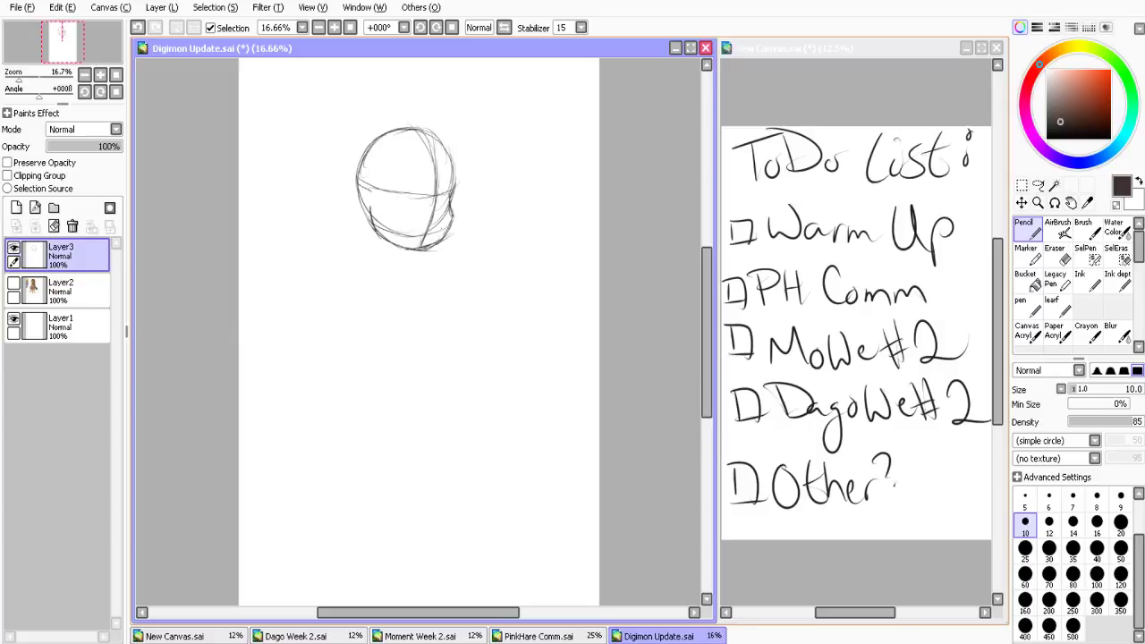
{"action": "left_click_drag", "start_coordinate": [354, 178], "coordinate": [369, 221]}
{"action": "left_click_drag", "start_coordinate": [365, 219], "coordinate": [375, 252]}
Sketch the neck and shoulders, and run both sides of the torso down to a narrow waist
{"action": "mouse_move", "coordinate": [401, 247]}
{"action": "left_mouse_down"}
{"action": "mouse_move", "coordinate": [413, 271]}
{"action": "mouse_move", "coordinate": [342, 268]}
{"action": "left_mouse_up"}
{"action": "mouse_move", "coordinate": [401, 255]}
{"action": "left_mouse_down"}
{"action": "mouse_move", "coordinate": [434, 272]}
{"action": "mouse_move", "coordinate": [435, 338]}
{"action": "left_mouse_up"}
{"action": "left_click_drag", "start_coordinate": [437, 296], "coordinate": [434, 353]}
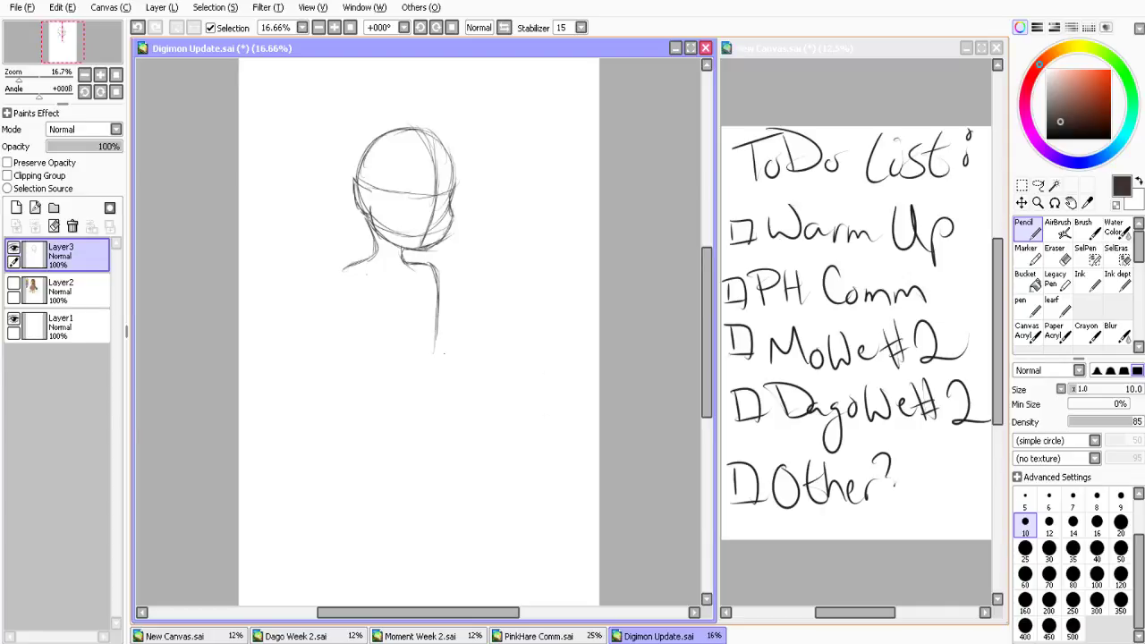
{"action": "mouse_move", "coordinate": [354, 266]}
{"action": "left_mouse_down"}
{"action": "mouse_move", "coordinate": [338, 293]}
{"action": "mouse_move", "coordinate": [347, 323]}
{"action": "left_mouse_up"}
{"action": "left_click_drag", "start_coordinate": [345, 274], "coordinate": [371, 357]}
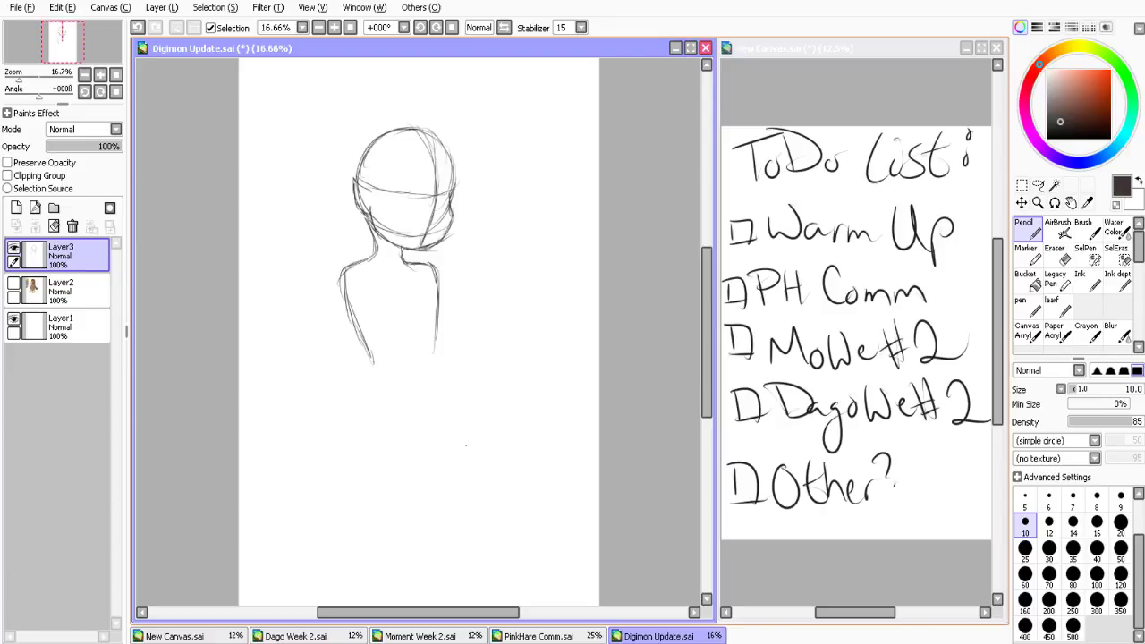
Sketch a wide bell-shaped skirt flaring from the waist, closed with a curved hem
{"action": "left_click_drag", "start_coordinate": [374, 350], "coordinate": [362, 380]}
{"action": "left_click_drag", "start_coordinate": [374, 364], "coordinate": [307, 475]}
{"action": "left_click_drag", "start_coordinate": [433, 338], "coordinate": [484, 462]}
{"action": "mouse_move", "coordinate": [464, 414]}
{"action": "left_mouse_down"}
{"action": "mouse_move", "coordinate": [493, 482]}
{"action": "mouse_move", "coordinate": [423, 530]}
{"action": "left_mouse_up"}
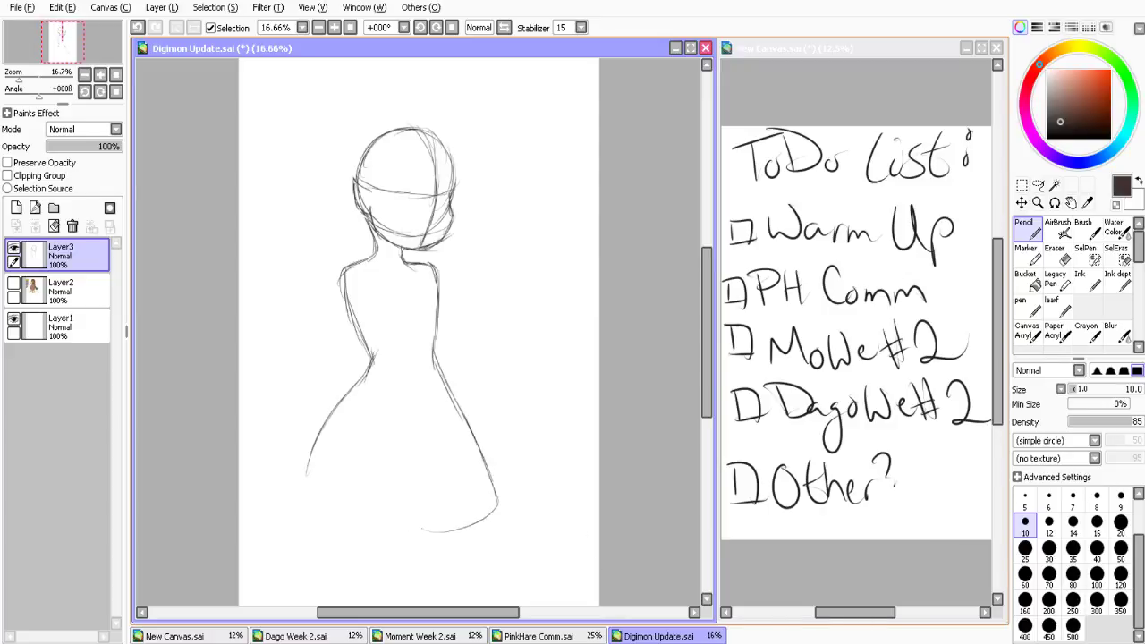
{"action": "mouse_move", "coordinate": [309, 450]}
{"action": "left_mouse_down"}
{"action": "mouse_move", "coordinate": [298, 499]}
{"action": "mouse_move", "coordinate": [406, 540]}
{"action": "mouse_move", "coordinate": [474, 520]}
{"action": "left_mouse_up"}
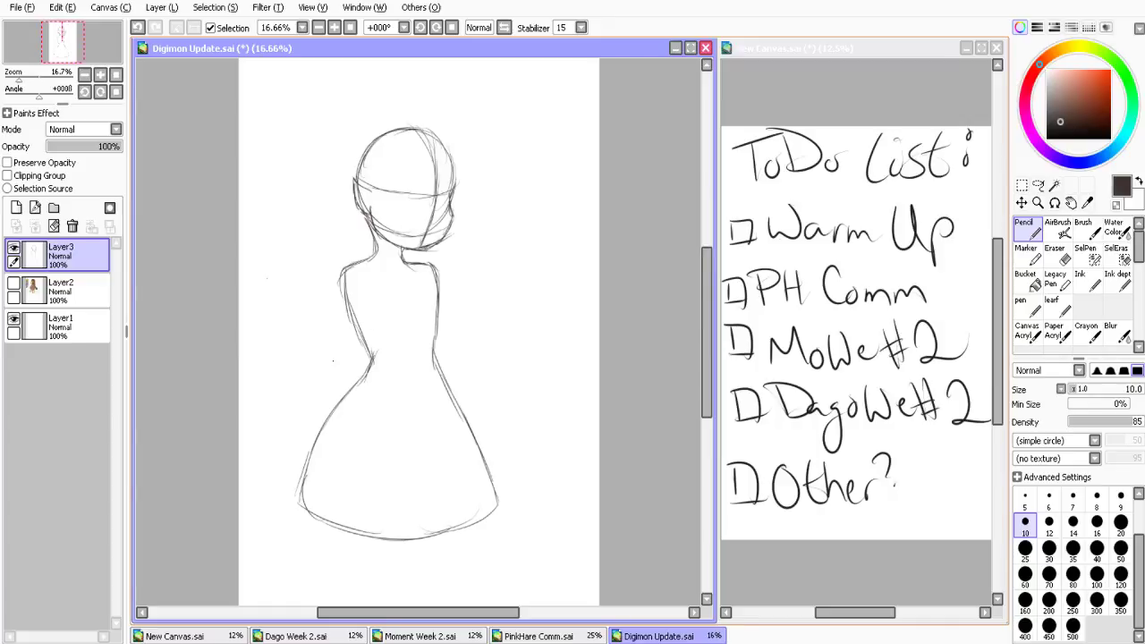
Sketch both arms bent at the elbow with simple raised hand shapes and rounded shoulder joints
{"action": "left_click_drag", "start_coordinate": [287, 231], "coordinate": [279, 247]}
{"action": "key", "text": "ctrl+z"}
{"action": "mouse_move", "coordinate": [306, 246]}
{"action": "left_mouse_down"}
{"action": "mouse_move", "coordinate": [286, 270]}
{"action": "mouse_move", "coordinate": [309, 277]}
{"action": "mouse_move", "coordinate": [295, 286]}
{"action": "mouse_move", "coordinate": [336, 347]}
{"action": "left_mouse_up"}
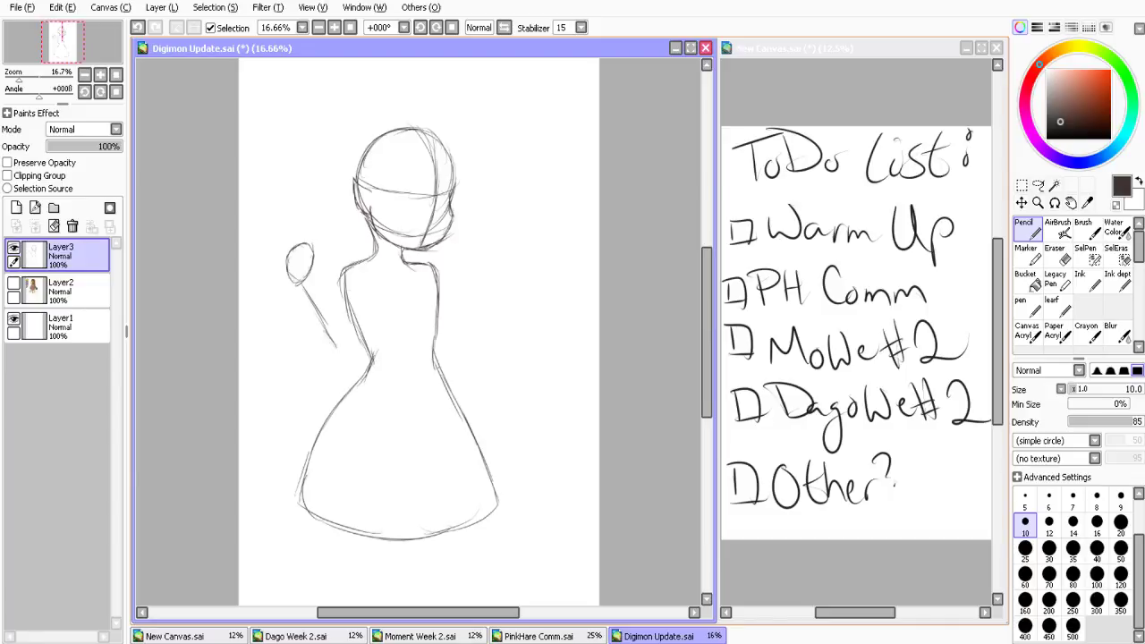
{"action": "left_click_drag", "start_coordinate": [349, 270], "coordinate": [334, 335]}
{"action": "left_click_drag", "start_coordinate": [345, 296], "coordinate": [335, 353]}
{"action": "mouse_move", "coordinate": [433, 261]}
{"action": "left_mouse_down"}
{"action": "mouse_move", "coordinate": [448, 279]}
{"action": "mouse_move", "coordinate": [456, 358]}
{"action": "mouse_move", "coordinate": [477, 314]}
{"action": "left_mouse_up"}
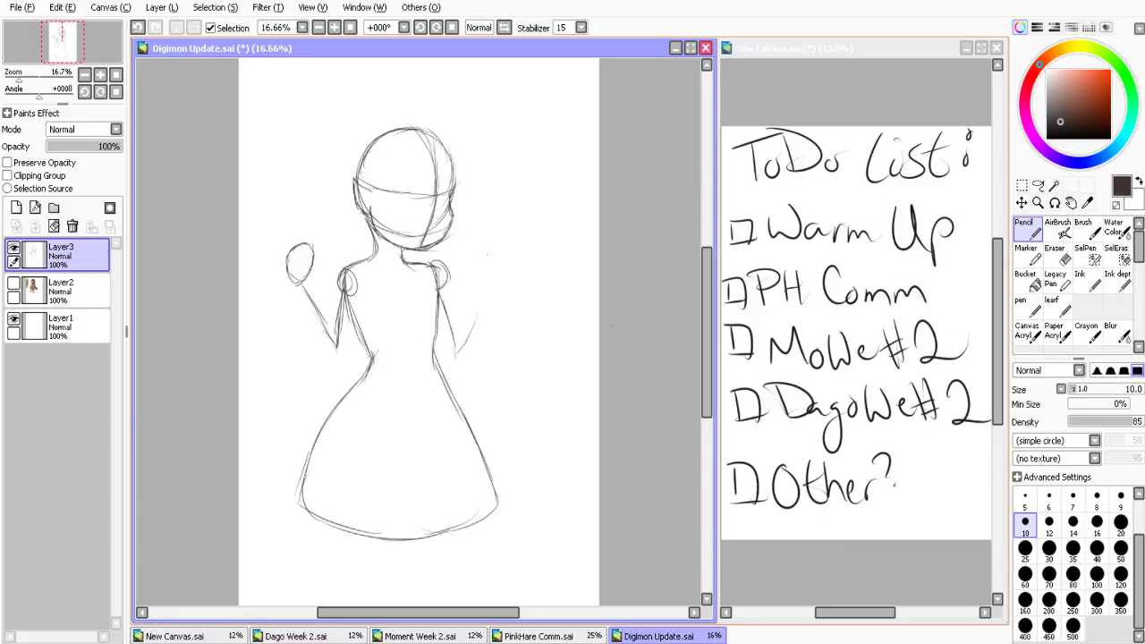
{"action": "mouse_move", "coordinate": [483, 256]}
{"action": "left_mouse_down"}
{"action": "mouse_move", "coordinate": [491, 285]}
{"action": "mouse_move", "coordinate": [480, 274]}
{"action": "mouse_move", "coordinate": [478, 287]}
{"action": "mouse_move", "coordinate": [501, 281]}
{"action": "mouse_move", "coordinate": [460, 350]}
{"action": "left_mouse_up"}
Move the whole figure sketch up and to the right on the page
{"action": "scroll", "coordinate": [885, 452], "scroll_direction": "down", "scroll_amount": 2}
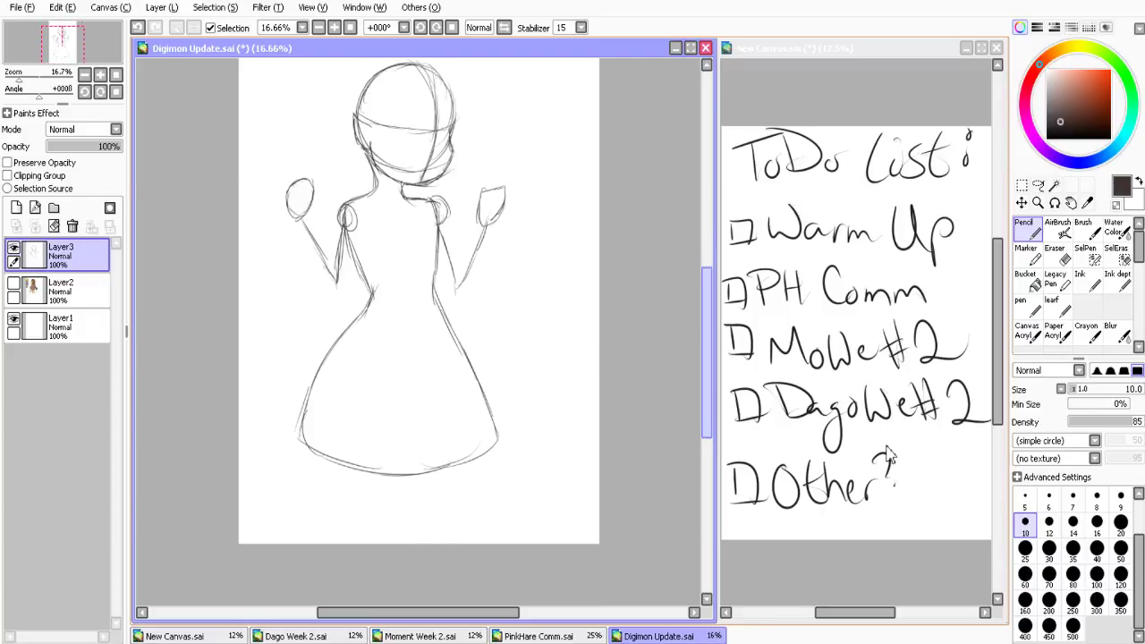
{"action": "scroll", "coordinate": [886, 456], "scroll_direction": "up", "scroll_amount": 2}
{"action": "key", "text": "ctrl"}
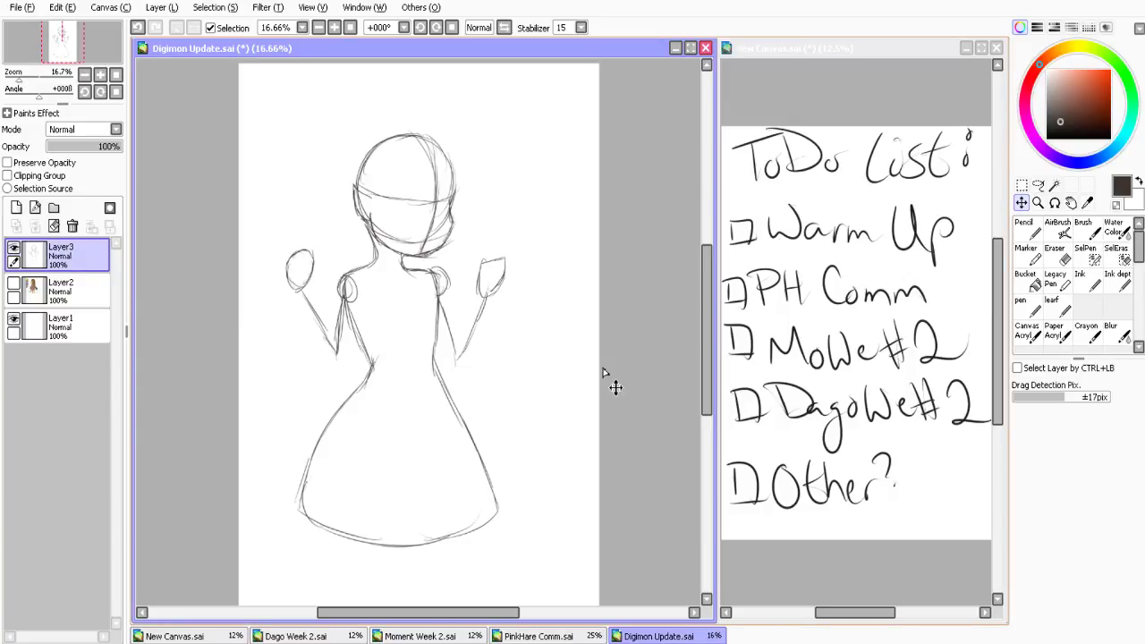
{"action": "left_click_drag", "start_coordinate": [604, 373], "coordinate": [657, 331]}
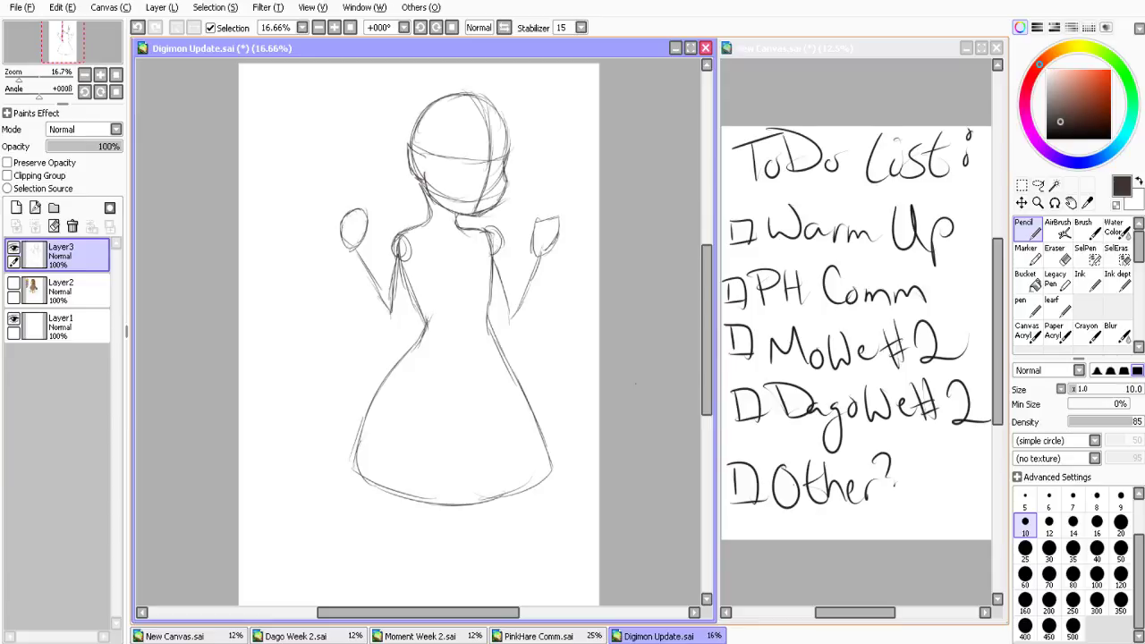
Sketch the legs below the skirt hem, one slanting down to the left and the other bent backward
{"action": "scroll", "coordinate": [635, 383], "scroll_direction": "down", "scroll_amount": 2}
{"action": "left_click_drag", "start_coordinate": [460, 436], "coordinate": [391, 526]}
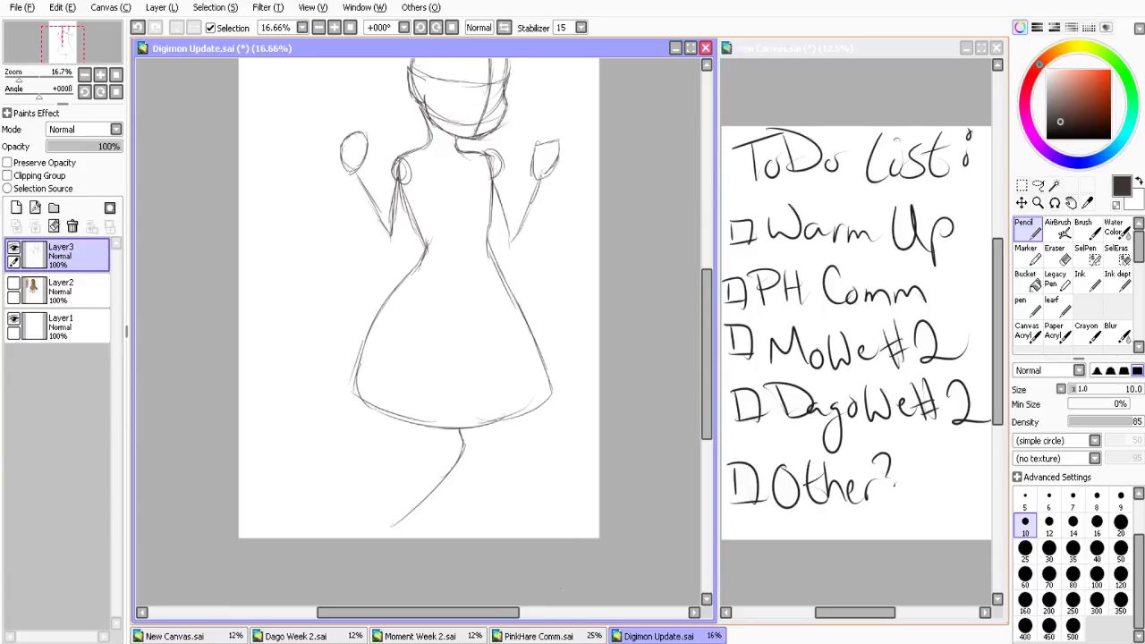
{"action": "left_click_drag", "start_coordinate": [453, 465], "coordinate": [386, 538]}
{"action": "left_click_drag", "start_coordinate": [489, 426], "coordinate": [492, 447]}
{"action": "mouse_move", "coordinate": [354, 422]}
{"action": "left_mouse_down"}
{"action": "mouse_move", "coordinate": [458, 458]}
{"action": "mouse_move", "coordinate": [494, 448]}
{"action": "left_mouse_up"}
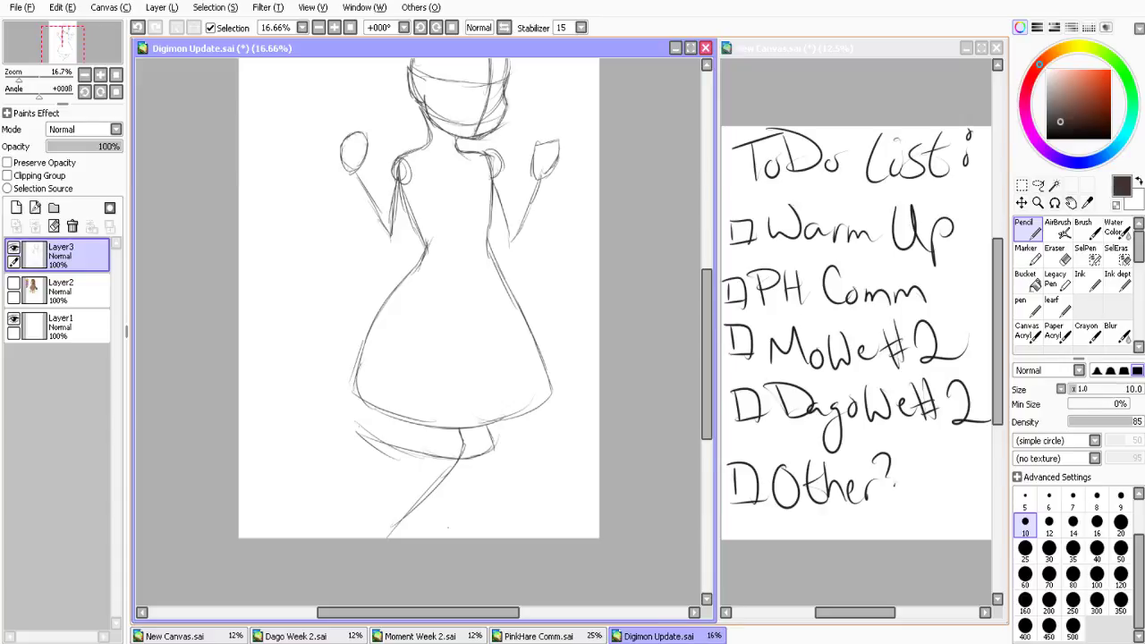
{"action": "left_click_drag", "start_coordinate": [333, 407], "coordinate": [363, 427]}
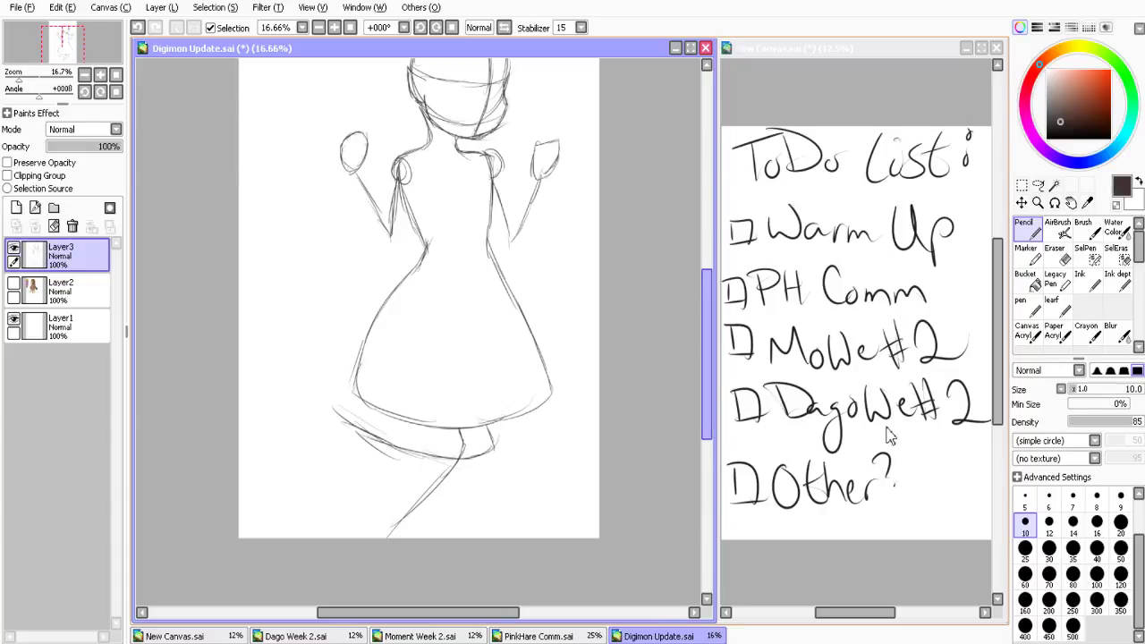
Show the coloured reference drawing on Layer2 again and enlarge the view to 33.33% around the heads
{"action": "scroll", "coordinate": [885, 439], "scroll_direction": "up", "scroll_amount": 2}
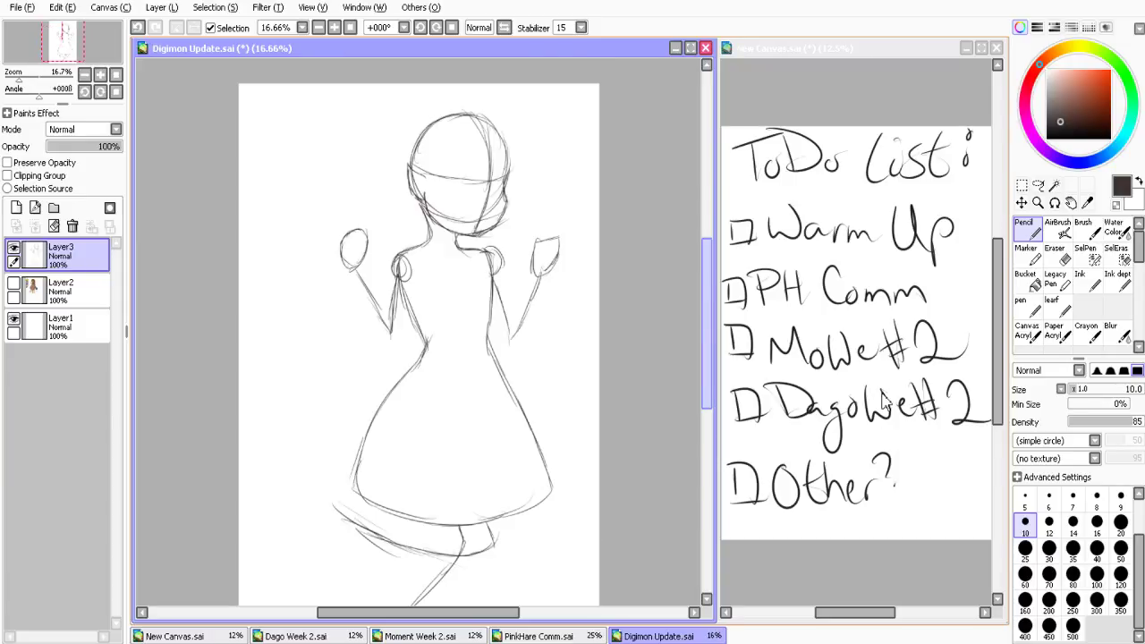
{"action": "left_click", "coordinate": [13, 284]}
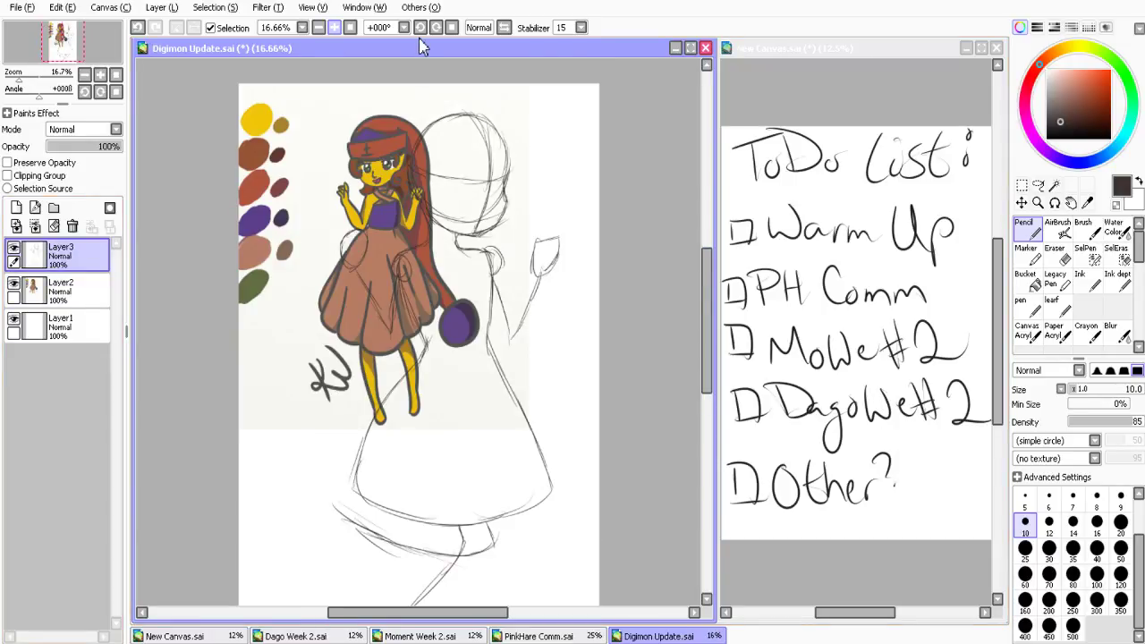
{"action": "double_click", "coordinate": [335, 28]}
{"action": "left_click_drag", "start_coordinate": [707, 356], "coordinate": [706, 315]}
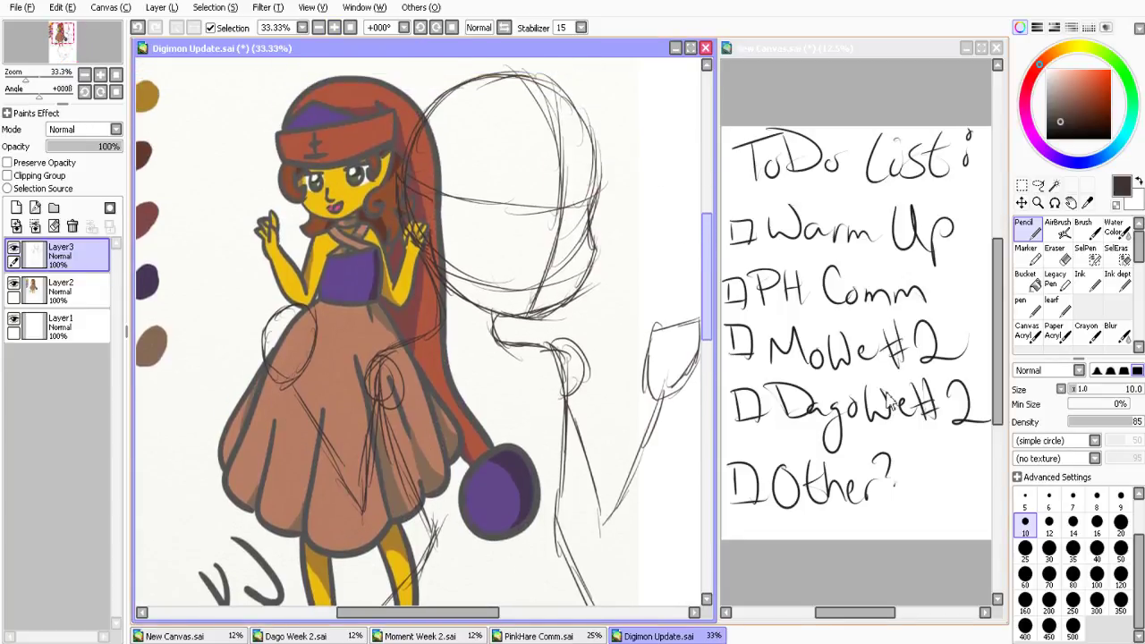
{"action": "scroll", "coordinate": [673, 240], "scroll_direction": "up", "scroll_amount": 2}
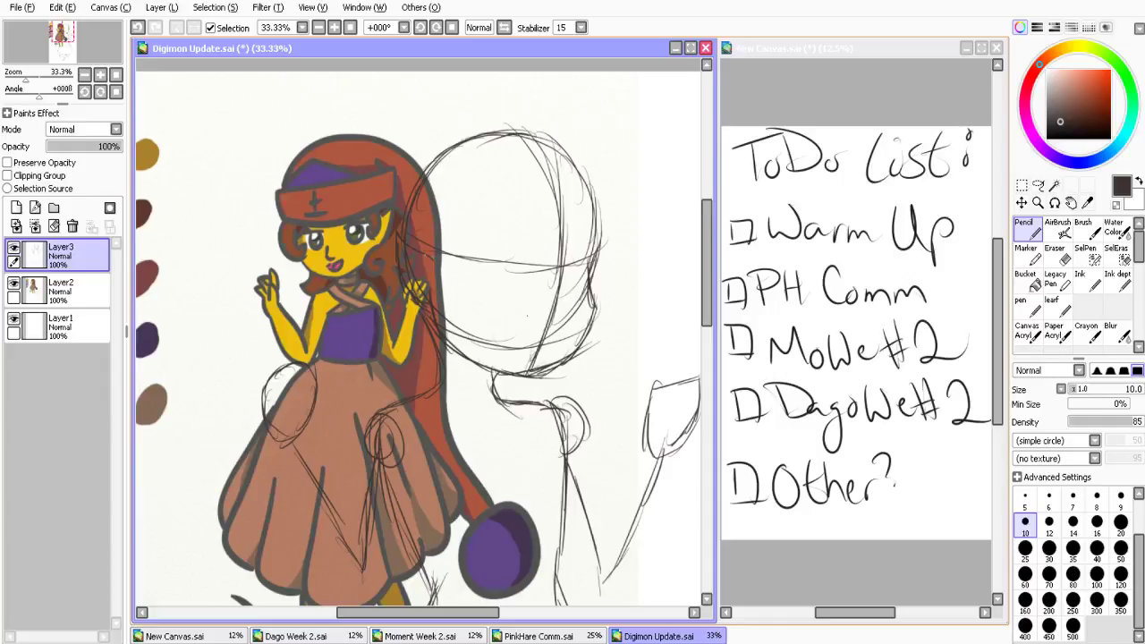
Sketch the headband across the sketched head, with a slanted pointed flap rising above its upper edge
{"action": "left_click_drag", "start_coordinate": [400, 229], "coordinate": [526, 268]}
{"action": "mouse_move", "coordinate": [456, 266]}
{"action": "left_mouse_down"}
{"action": "mouse_move", "coordinate": [580, 278]}
{"action": "mouse_move", "coordinate": [619, 254]}
{"action": "mouse_move", "coordinate": [605, 255]}
{"action": "left_mouse_up"}
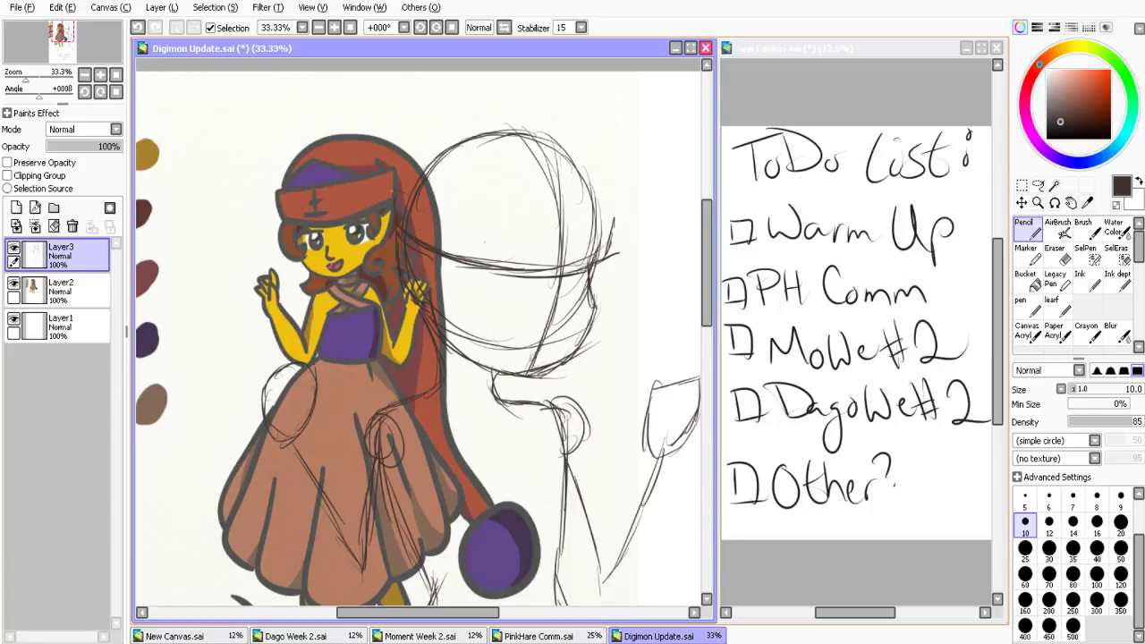
{"action": "left_click_drag", "start_coordinate": [401, 189], "coordinate": [492, 196]}
{"action": "mouse_move", "coordinate": [404, 190]}
{"action": "left_mouse_down"}
{"action": "mouse_move", "coordinate": [614, 198]}
{"action": "mouse_move", "coordinate": [613, 261]}
{"action": "left_mouse_up"}
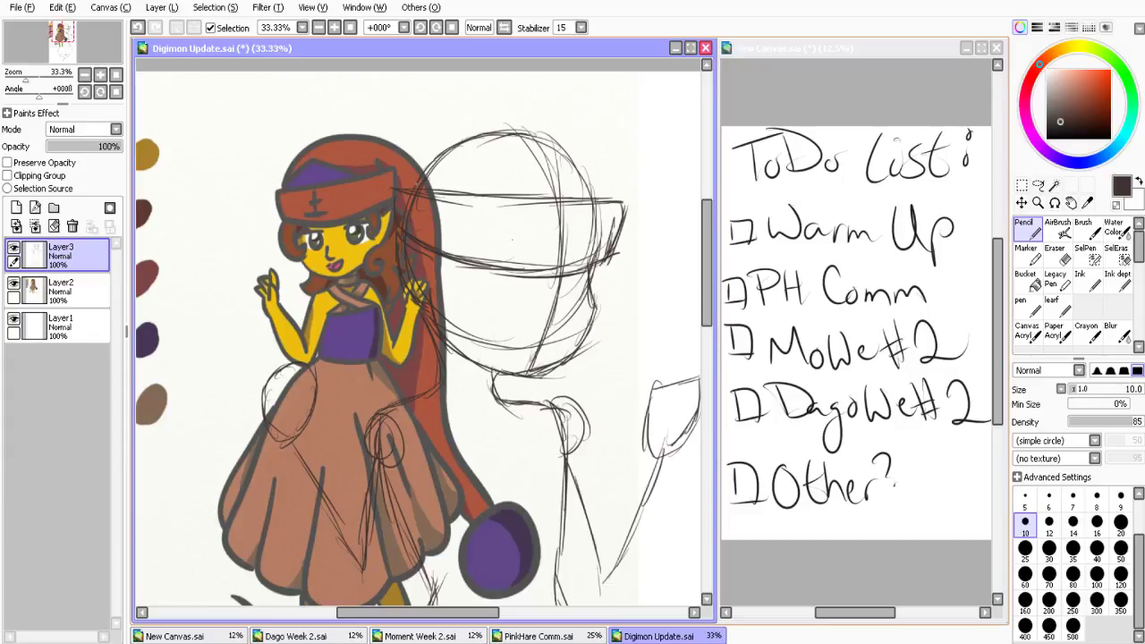
{"action": "mouse_move", "coordinate": [423, 188]}
{"action": "left_mouse_down"}
{"action": "mouse_move", "coordinate": [577, 136]}
{"action": "mouse_move", "coordinate": [610, 199]}
{"action": "left_mouse_up"}
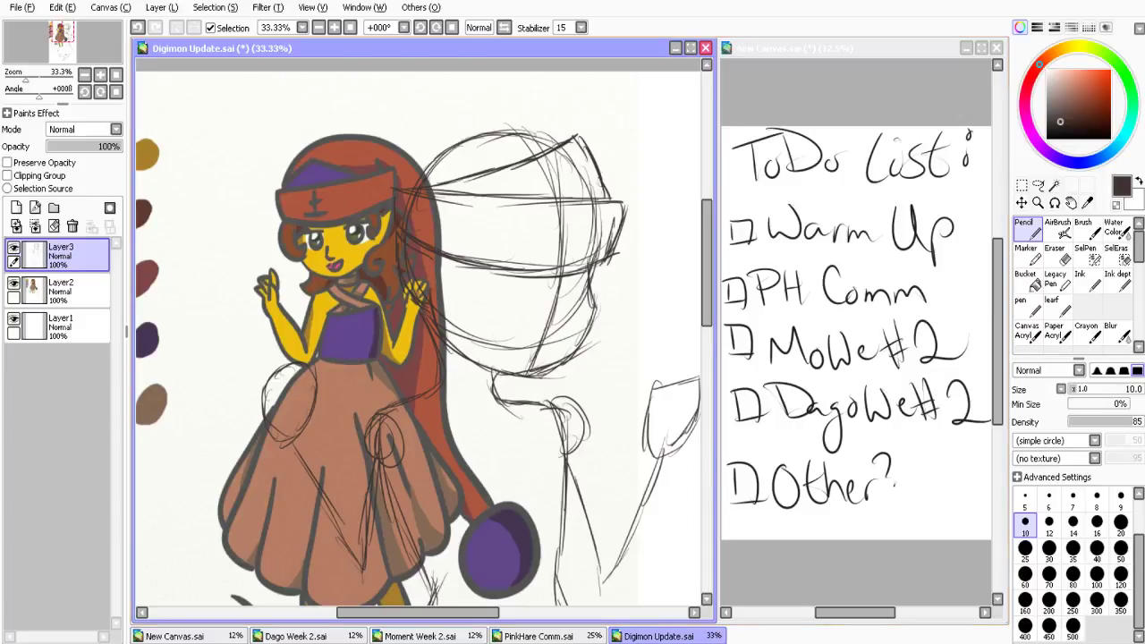
Sketch the large outer curve of the headpiece, arching over the head and sweeping down its left side
{"action": "key", "text": "alt+Tab"}
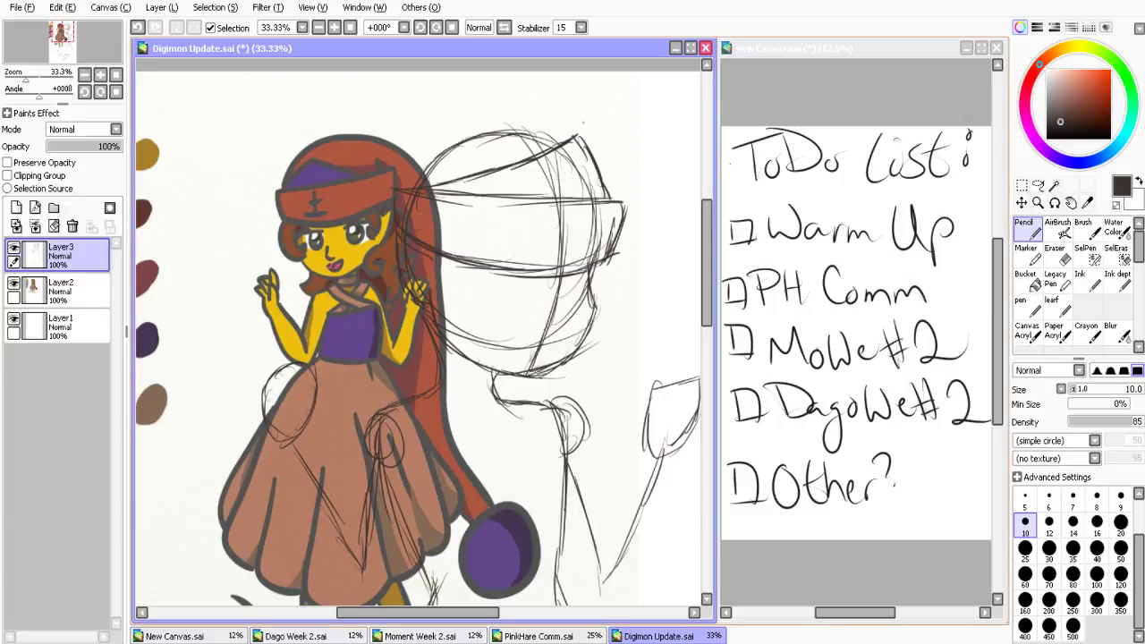
{"action": "left_click_drag", "start_coordinate": [611, 163], "coordinate": [612, 193]}
{"action": "left_click_drag", "start_coordinate": [553, 93], "coordinate": [612, 193]}
{"action": "left_click_drag", "start_coordinate": [379, 136], "coordinate": [580, 101]}
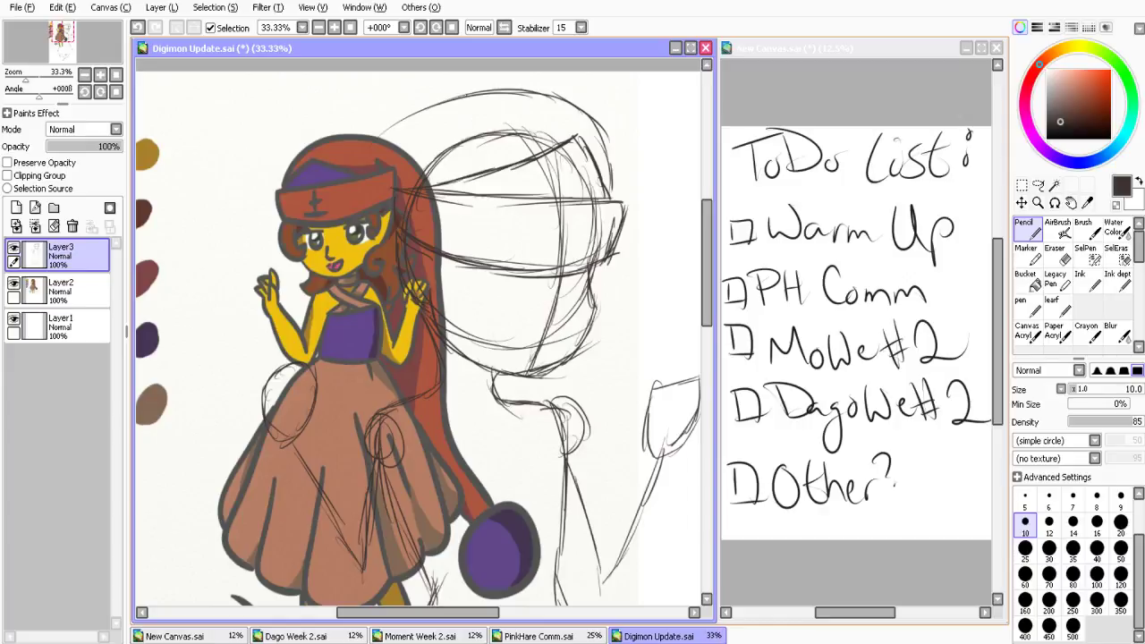
{"action": "left_click_drag", "start_coordinate": [331, 154], "coordinate": [512, 88]}
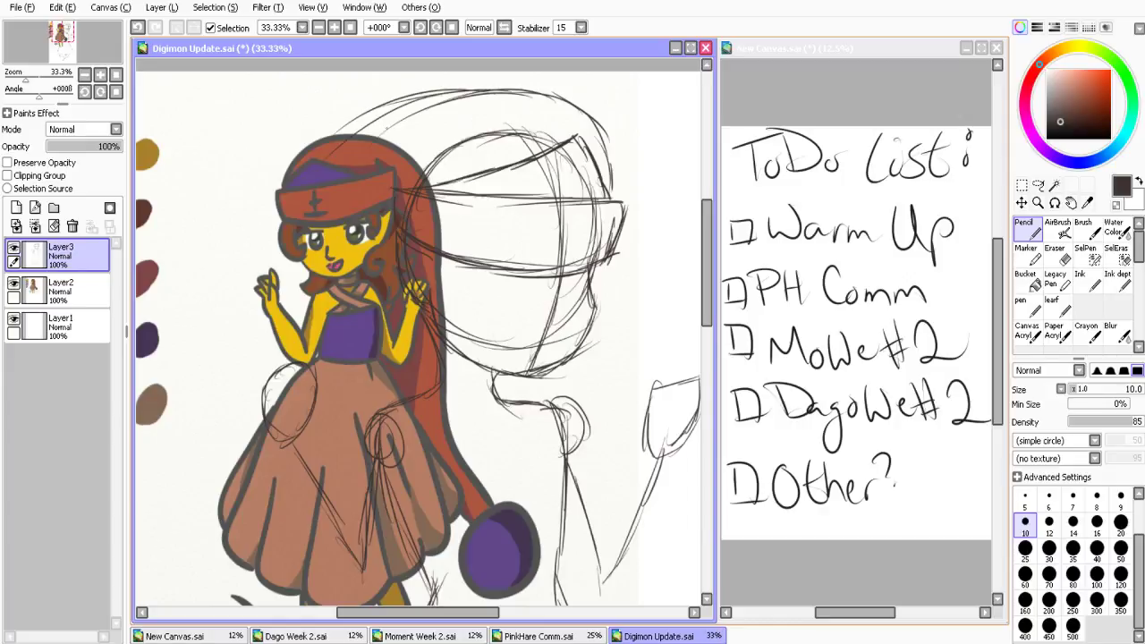
{"action": "left_click_drag", "start_coordinate": [424, 95], "coordinate": [273, 367]}
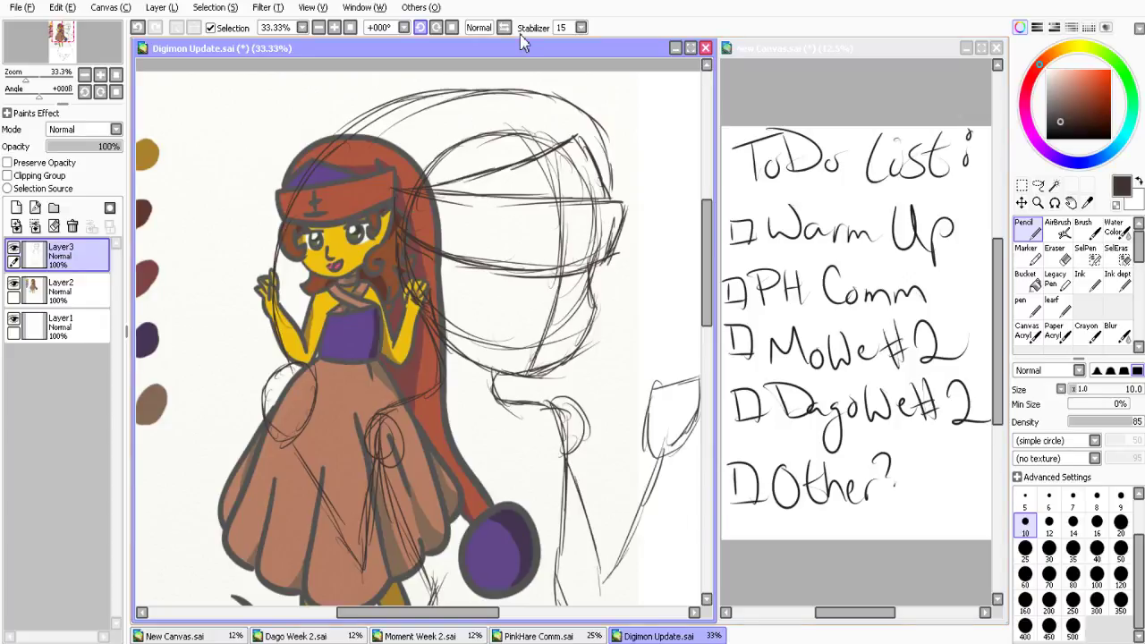
{"action": "left_click", "coordinate": [100, 75]}
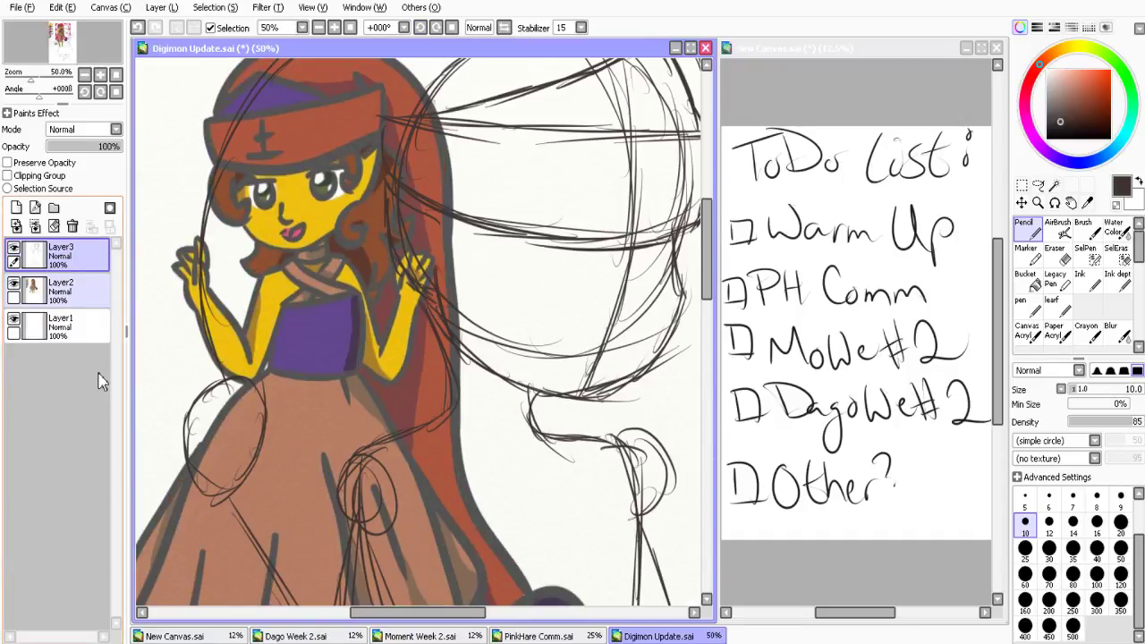
Fade the Layer2 reference to 22% opacity and sketch a short curved nose on the large face
{"action": "left_click_drag", "start_coordinate": [98, 300], "coordinate": [62, 301]}
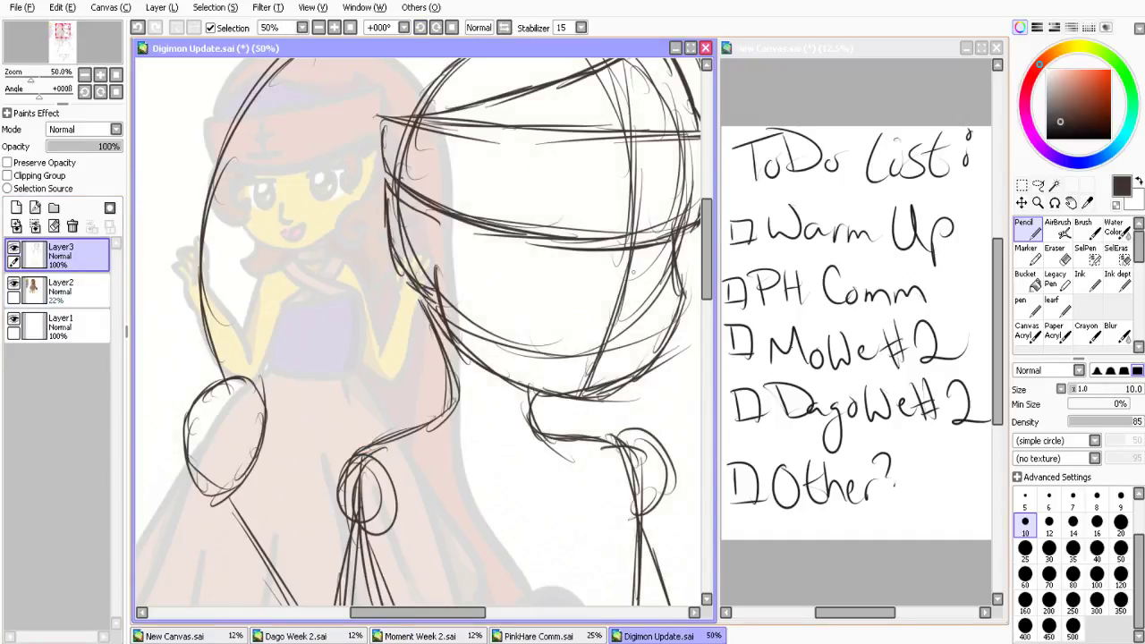
{"action": "mouse_move", "coordinate": [632, 272]}
{"action": "left_mouse_down"}
{"action": "mouse_move", "coordinate": [639, 306]}
{"action": "mouse_move", "coordinate": [621, 319]}
{"action": "left_mouse_up"}
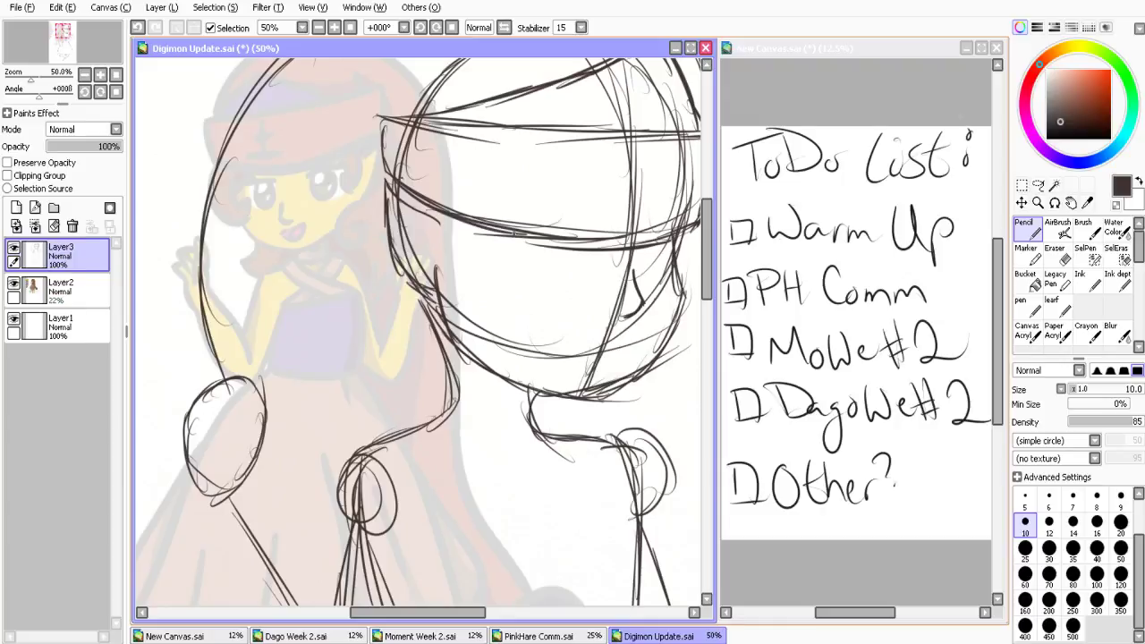
Sketch hair locks below the headband on both sides of the face, ending the one over the near cheek in a spiral curl
{"action": "left_click_drag", "start_coordinate": [535, 234], "coordinate": [473, 265]}
{"action": "mouse_move", "coordinate": [435, 211]}
{"action": "left_mouse_down"}
{"action": "mouse_move", "coordinate": [406, 300]}
{"action": "mouse_move", "coordinate": [488, 327]}
{"action": "mouse_move", "coordinate": [462, 310]}
{"action": "left_mouse_up"}
{"action": "mouse_move", "coordinate": [504, 256]}
{"action": "left_mouse_down"}
{"action": "mouse_move", "coordinate": [447, 289]}
{"action": "mouse_move", "coordinate": [490, 252]}
{"action": "mouse_move", "coordinate": [459, 283]}
{"action": "left_mouse_up"}
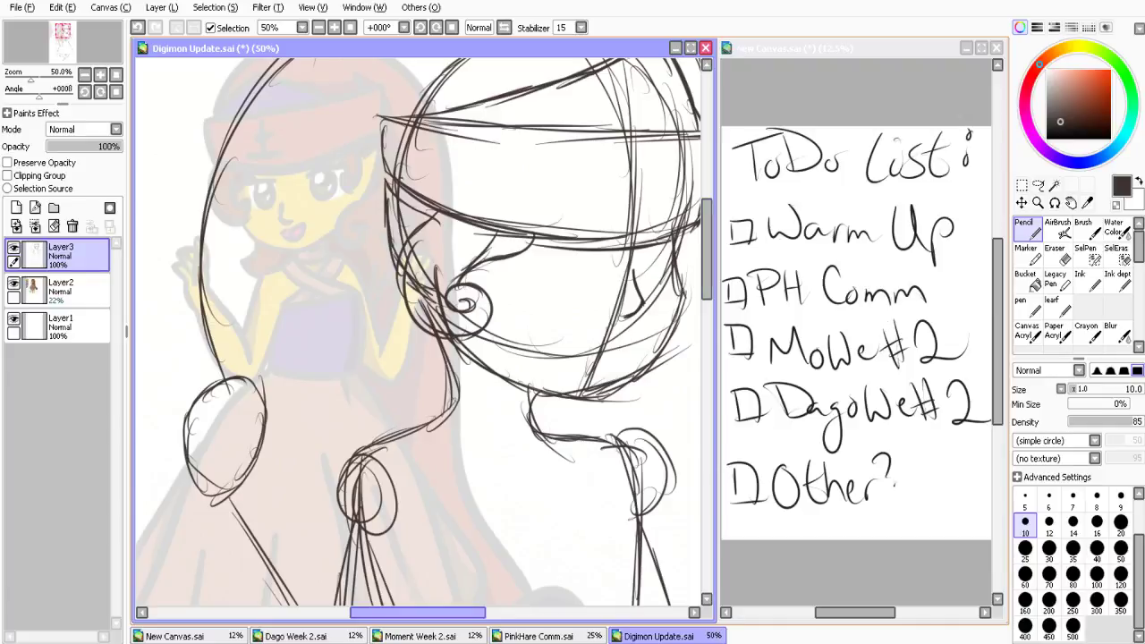
{"action": "left_click_drag", "start_coordinate": [418, 612], "coordinate": [427, 612]}
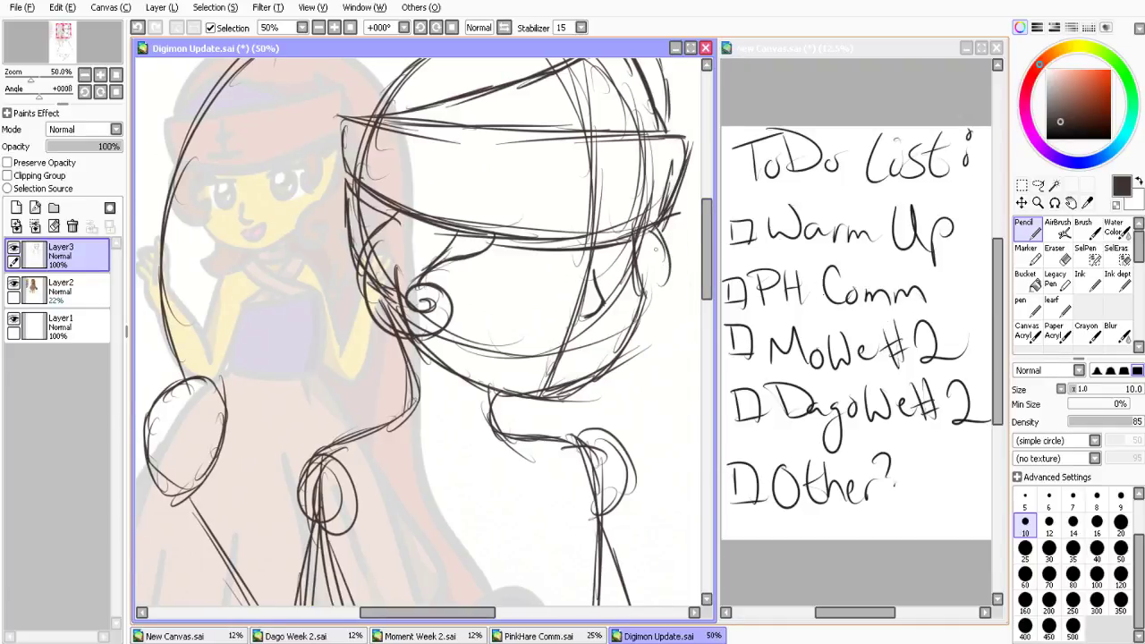
{"action": "mouse_move", "coordinate": [651, 231]}
{"action": "left_mouse_down"}
{"action": "mouse_move", "coordinate": [660, 300]}
{"action": "mouse_move", "coordinate": [707, 268]}
{"action": "left_mouse_up"}
Erase the head construction lines inside the headband and around its raised flap with a size 60 eraser
{"action": "left_click", "coordinate": [1057, 255]}
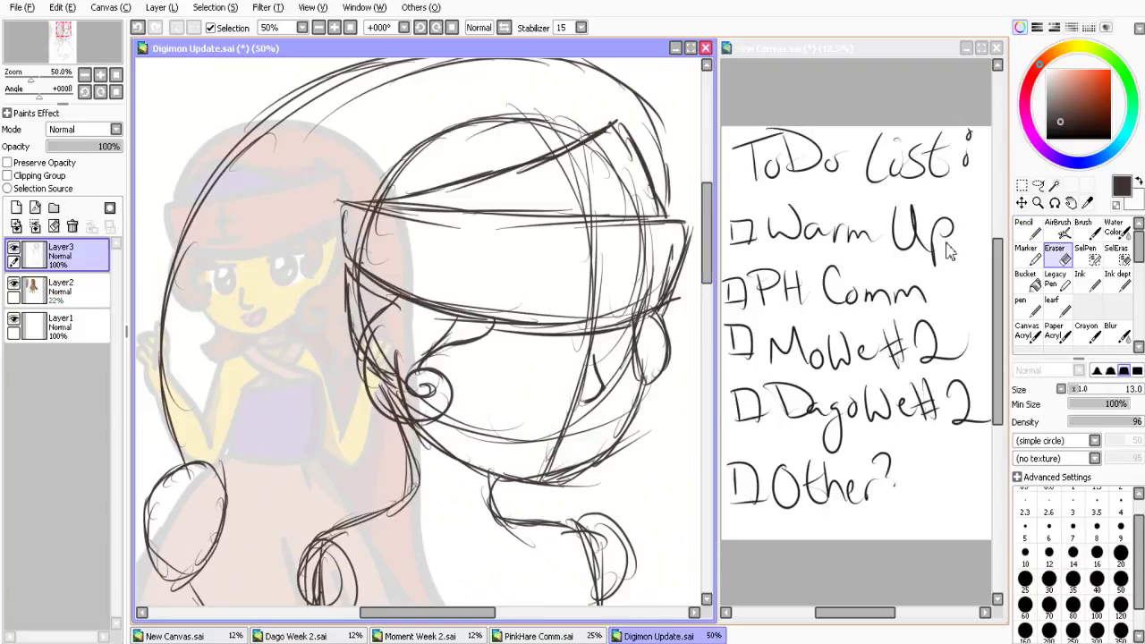
{"action": "left_click", "coordinate": [1025, 579]}
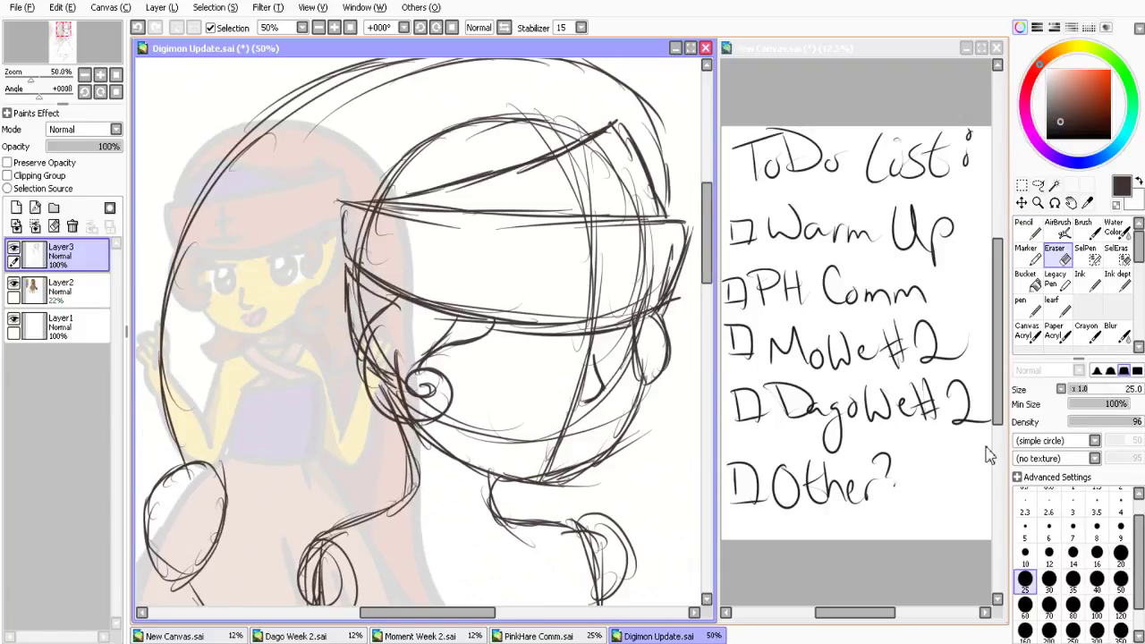
{"action": "left_click", "coordinate": [1025, 605]}
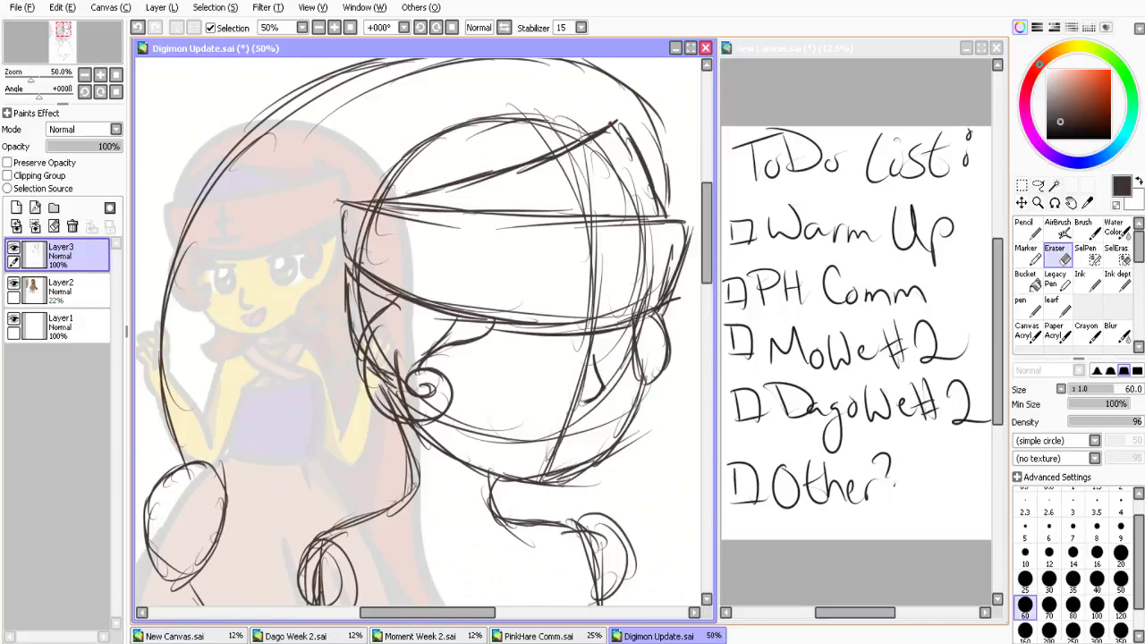
{"action": "mouse_move", "coordinate": [581, 234]}
{"action": "left_mouse_down"}
{"action": "mouse_move", "coordinate": [635, 251]}
{"action": "mouse_move", "coordinate": [643, 291]}
{"action": "left_mouse_up"}
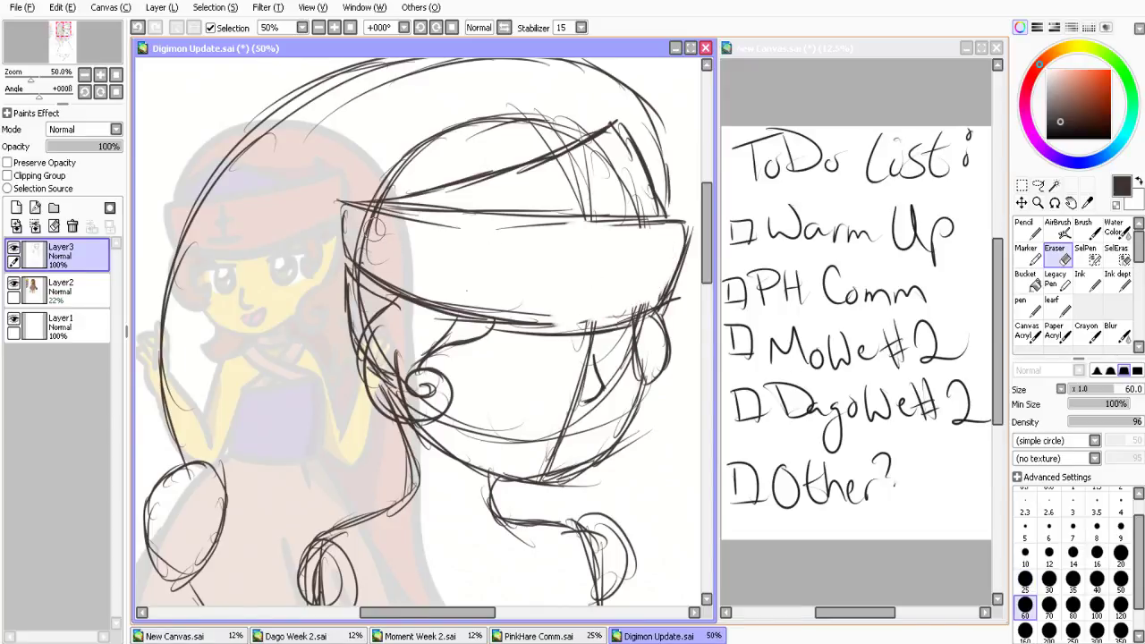
{"action": "left_click_drag", "start_coordinate": [375, 229], "coordinate": [363, 244]}
{"action": "mouse_move", "coordinate": [577, 161]}
{"action": "left_mouse_down"}
{"action": "mouse_move", "coordinate": [567, 179]}
{"action": "mouse_move", "coordinate": [607, 190]}
{"action": "mouse_move", "coordinate": [601, 215]}
{"action": "left_mouse_up"}
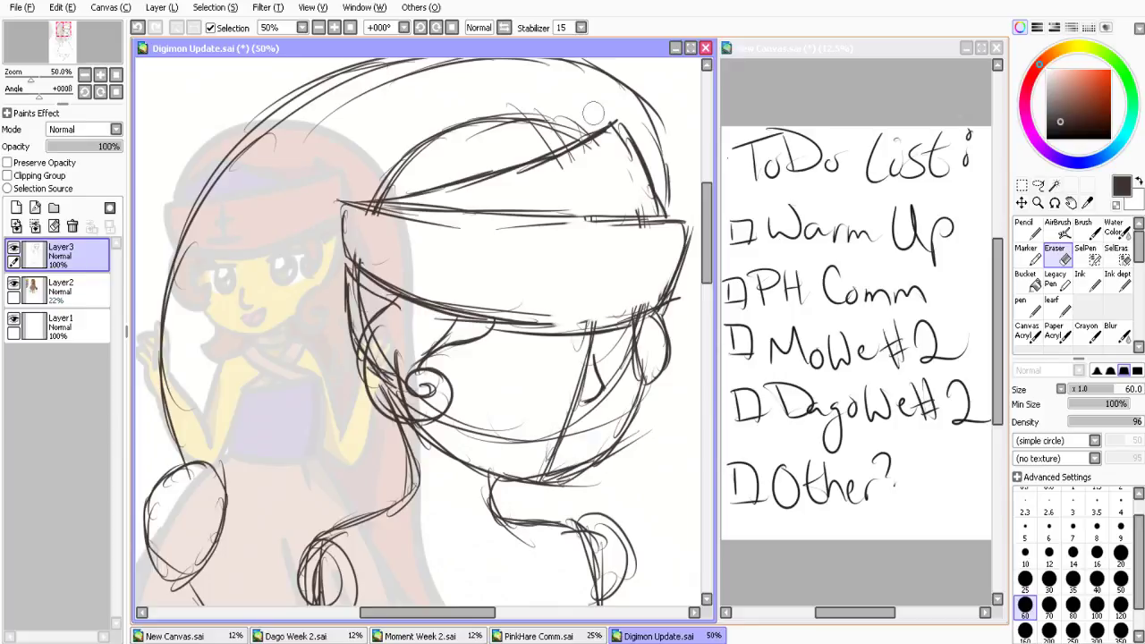
{"action": "left_click_drag", "start_coordinate": [593, 111], "coordinate": [467, 123]}
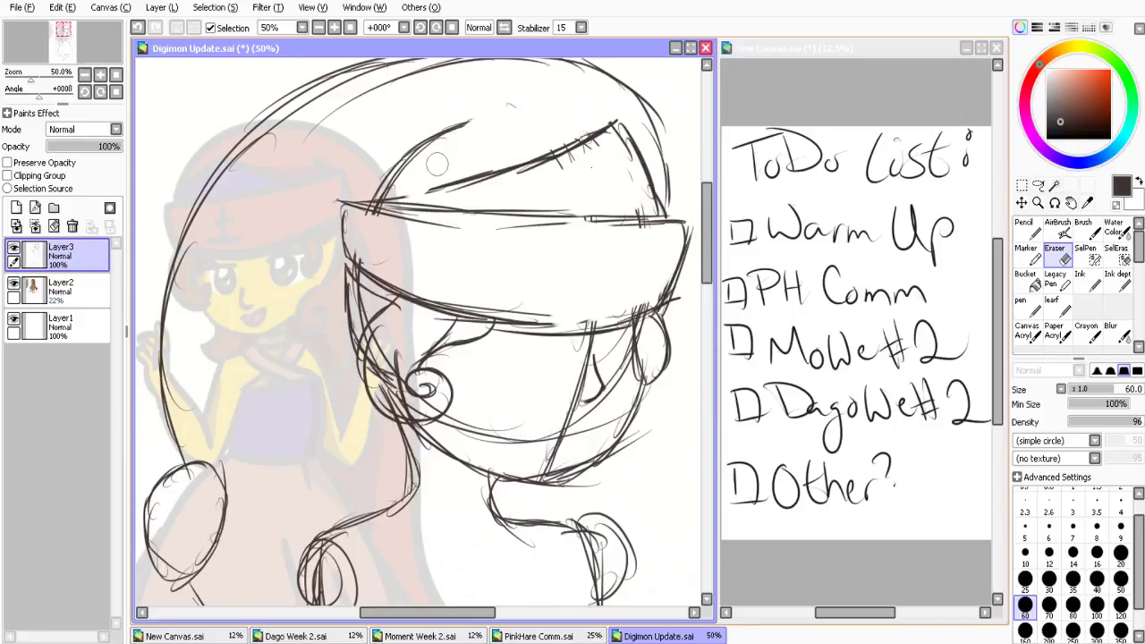
{"action": "mouse_move", "coordinate": [437, 163]}
{"action": "left_mouse_down"}
{"action": "mouse_move", "coordinate": [441, 140]}
{"action": "mouse_move", "coordinate": [410, 135]}
{"action": "left_mouse_up"}
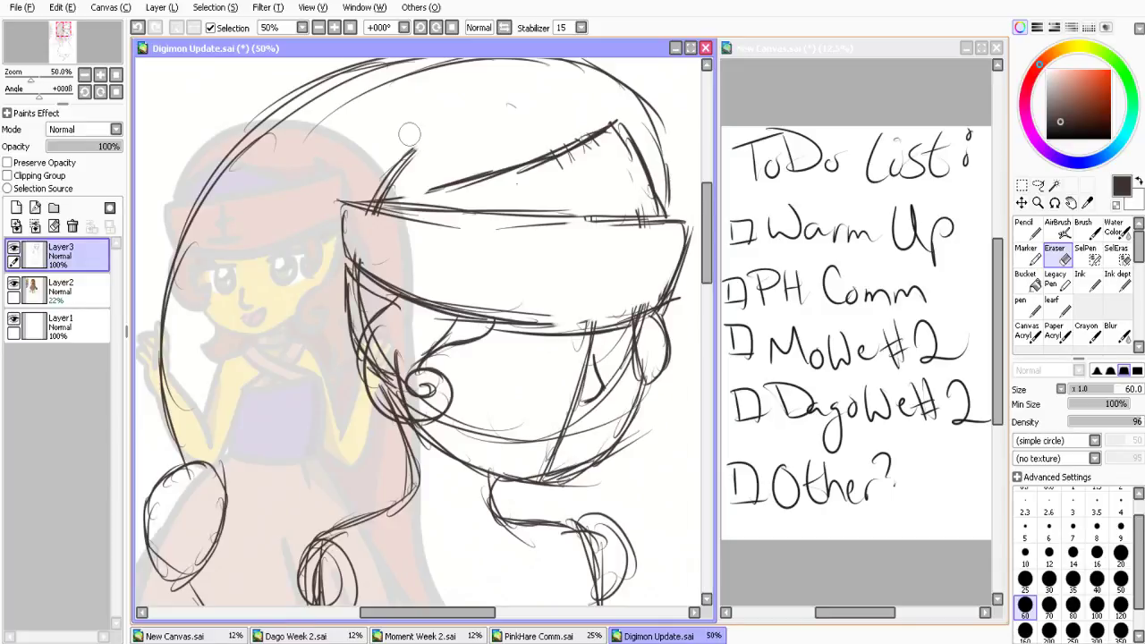
Sketch a small oval mouth, the upper arcs of both eyes and the brows just under the headband with the Pencil
{"action": "key", "text": "n"}
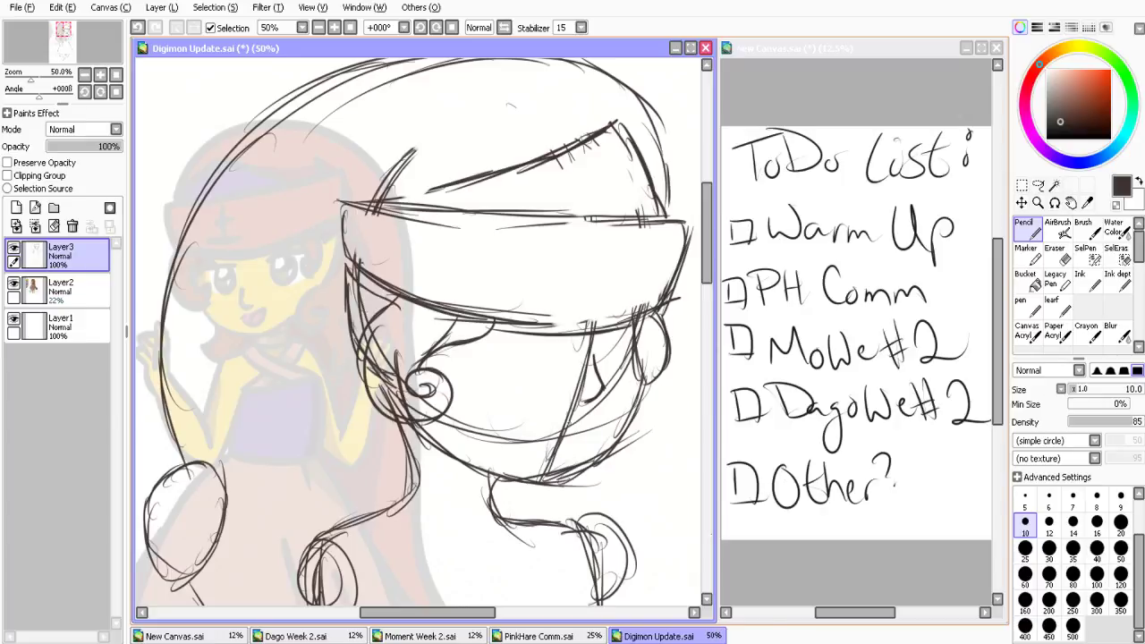
{"action": "mouse_move", "coordinate": [555, 424]}
{"action": "left_mouse_down"}
{"action": "mouse_move", "coordinate": [584, 419]}
{"action": "mouse_move", "coordinate": [569, 416]}
{"action": "mouse_move", "coordinate": [549, 453]}
{"action": "mouse_move", "coordinate": [578, 416]}
{"action": "mouse_move", "coordinate": [562, 444]}
{"action": "left_mouse_up"}
{"action": "mouse_move", "coordinate": [539, 334]}
{"action": "left_mouse_down"}
{"action": "mouse_move", "coordinate": [558, 367]}
{"action": "mouse_move", "coordinate": [506, 335]}
{"action": "mouse_move", "coordinate": [519, 340]}
{"action": "mouse_move", "coordinate": [481, 359]}
{"action": "mouse_move", "coordinate": [492, 390]}
{"action": "left_mouse_up"}
{"action": "mouse_move", "coordinate": [489, 346]}
{"action": "left_mouse_down"}
{"action": "mouse_move", "coordinate": [481, 358]}
{"action": "mouse_move", "coordinate": [557, 362]}
{"action": "left_mouse_up"}
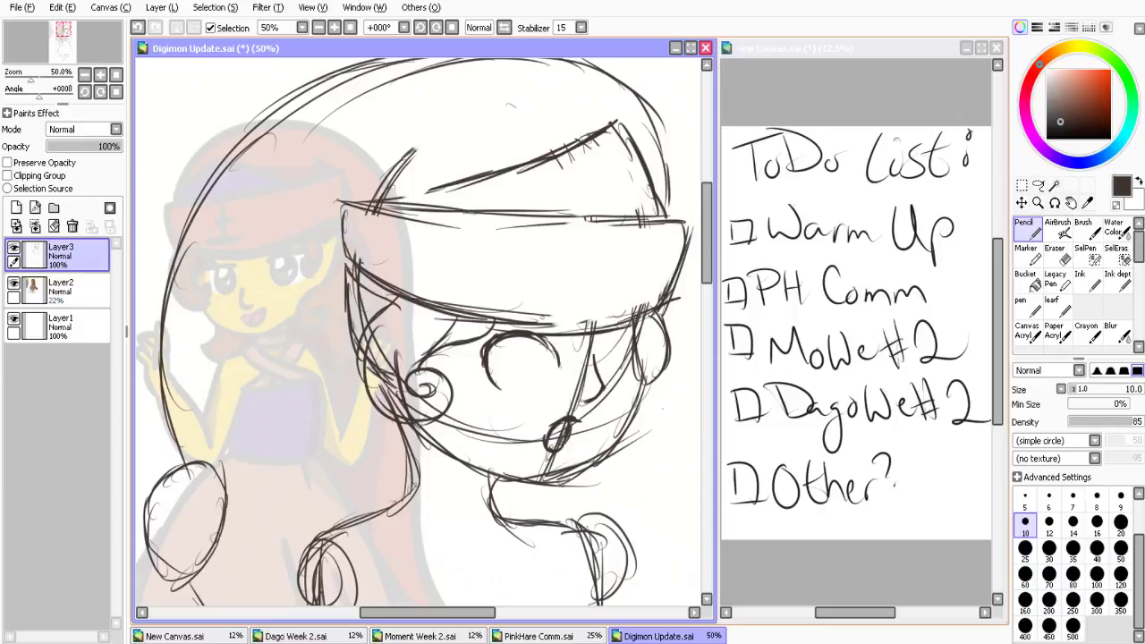
{"action": "left_click_drag", "start_coordinate": [528, 322], "coordinate": [683, 302]}
{"action": "mouse_move", "coordinate": [552, 308]}
{"action": "left_mouse_down"}
{"action": "mouse_move", "coordinate": [506, 302]}
{"action": "mouse_move", "coordinate": [467, 326]}
{"action": "left_mouse_up"}
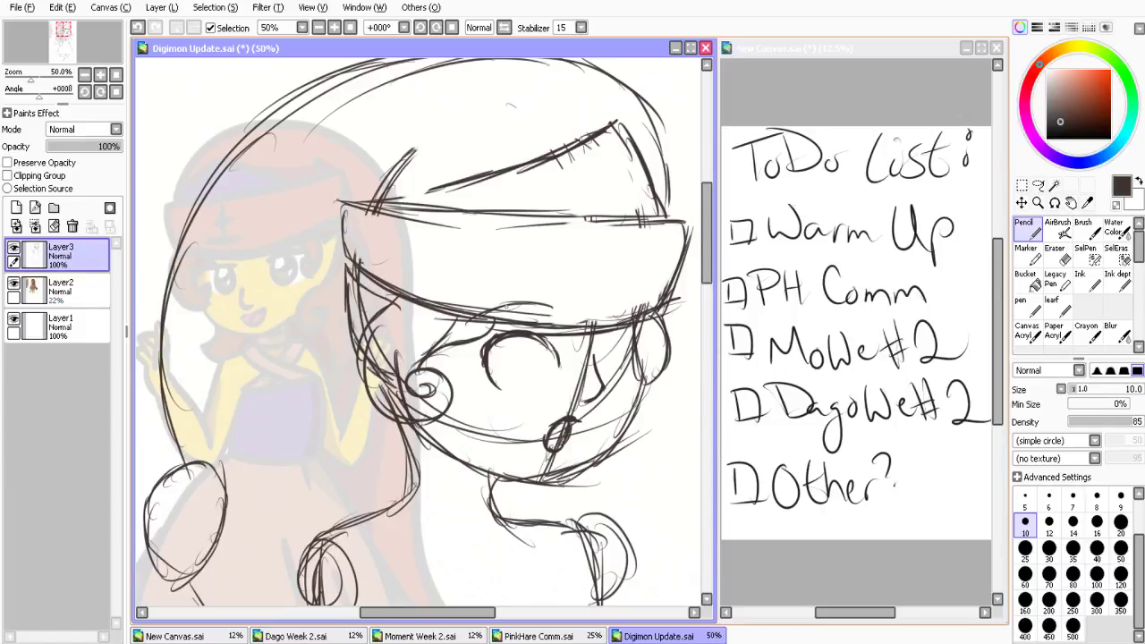
{"action": "mouse_move", "coordinate": [600, 311]}
{"action": "left_mouse_down"}
{"action": "mouse_move", "coordinate": [631, 317]}
{"action": "mouse_move", "coordinate": [595, 363]}
{"action": "mouse_move", "coordinate": [635, 334]}
{"action": "mouse_move", "coordinate": [633, 371]}
{"action": "left_mouse_up"}
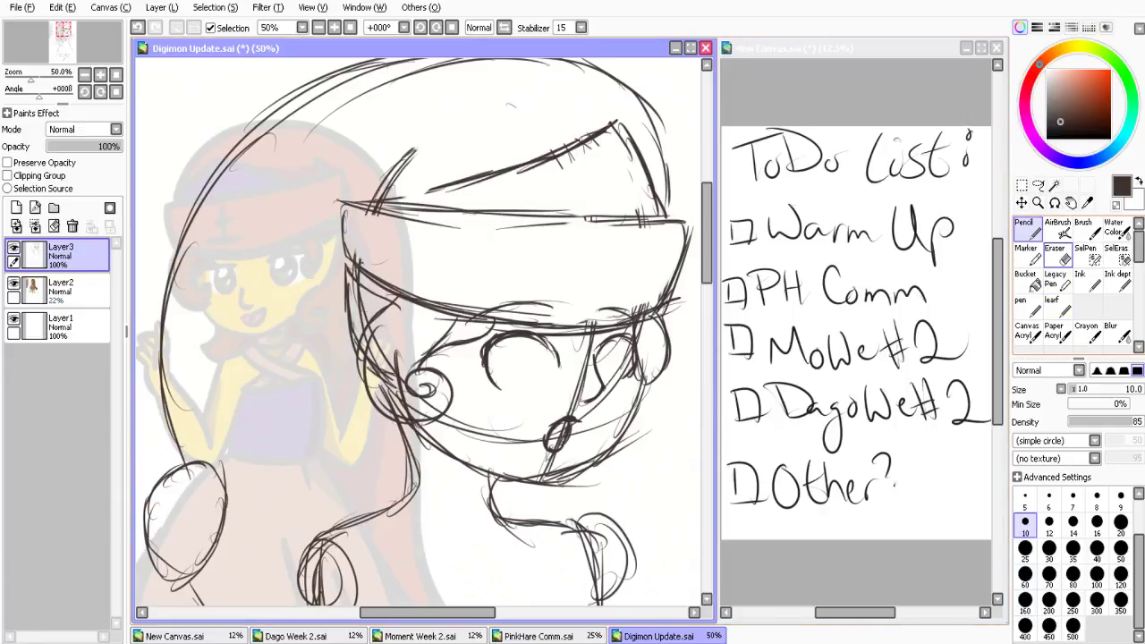
Erase the face guidelines at eraser size 60, and the overlapping lines around the spiral curl and mouth at size 25
{"action": "left_click", "coordinate": [1063, 257]}
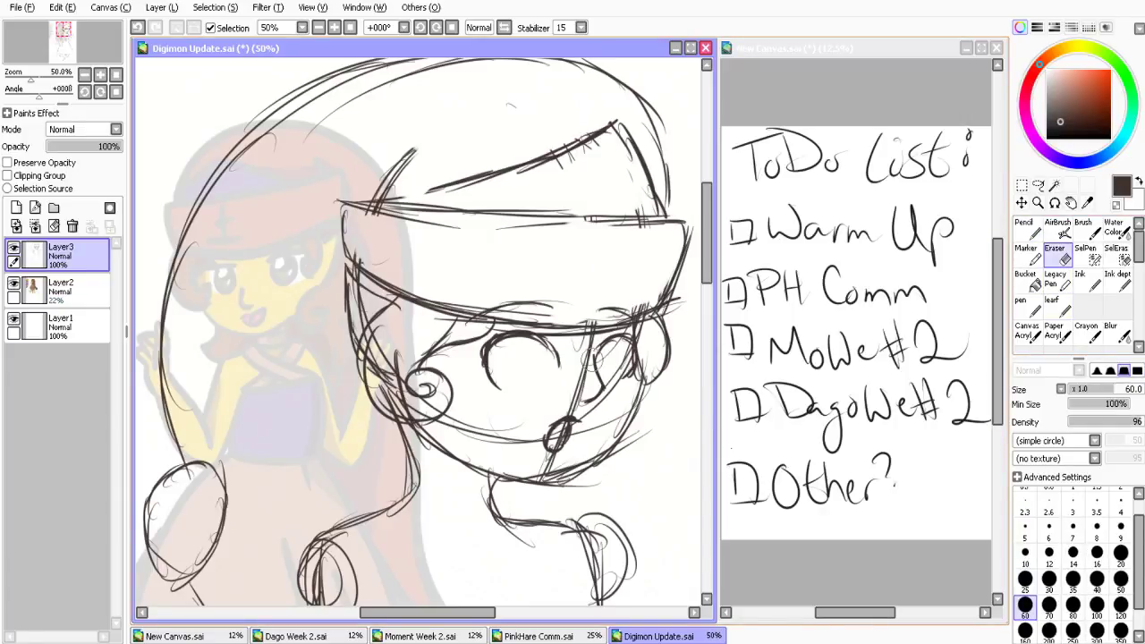
{"action": "mouse_move", "coordinate": [592, 333]}
{"action": "left_mouse_down"}
{"action": "mouse_move", "coordinate": [555, 384]}
{"action": "mouse_move", "coordinate": [560, 401]}
{"action": "mouse_move", "coordinate": [453, 429]}
{"action": "left_mouse_up"}
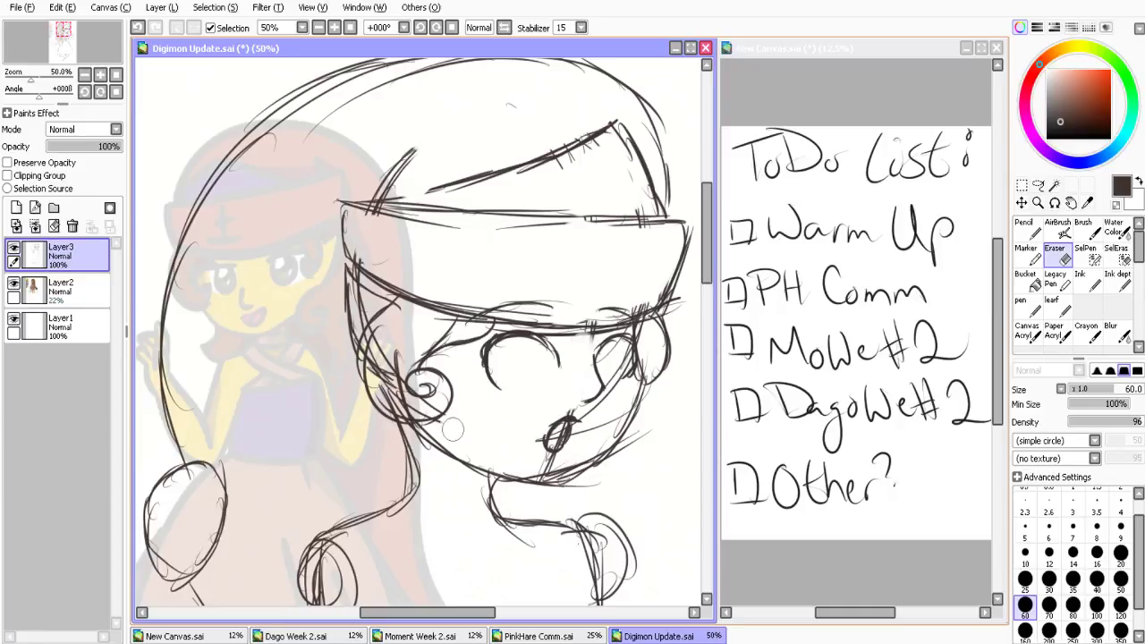
{"action": "mouse_move", "coordinate": [617, 380]}
{"action": "left_mouse_down"}
{"action": "mouse_move", "coordinate": [638, 447]}
{"action": "mouse_move", "coordinate": [616, 464]}
{"action": "left_mouse_up"}
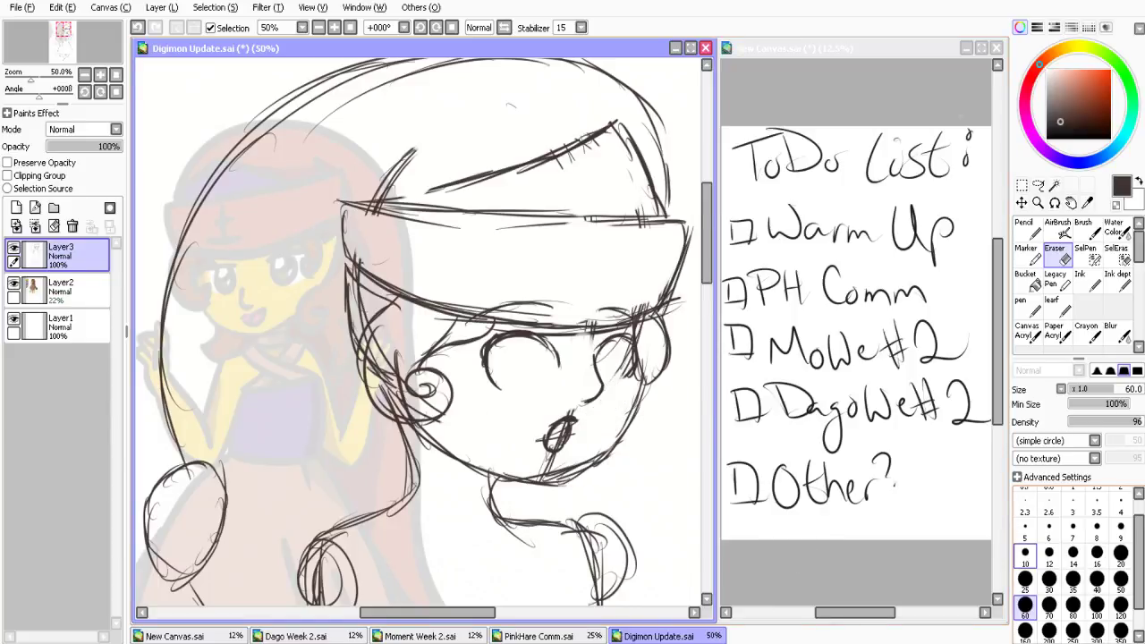
{"action": "left_click", "coordinate": [1025, 578]}
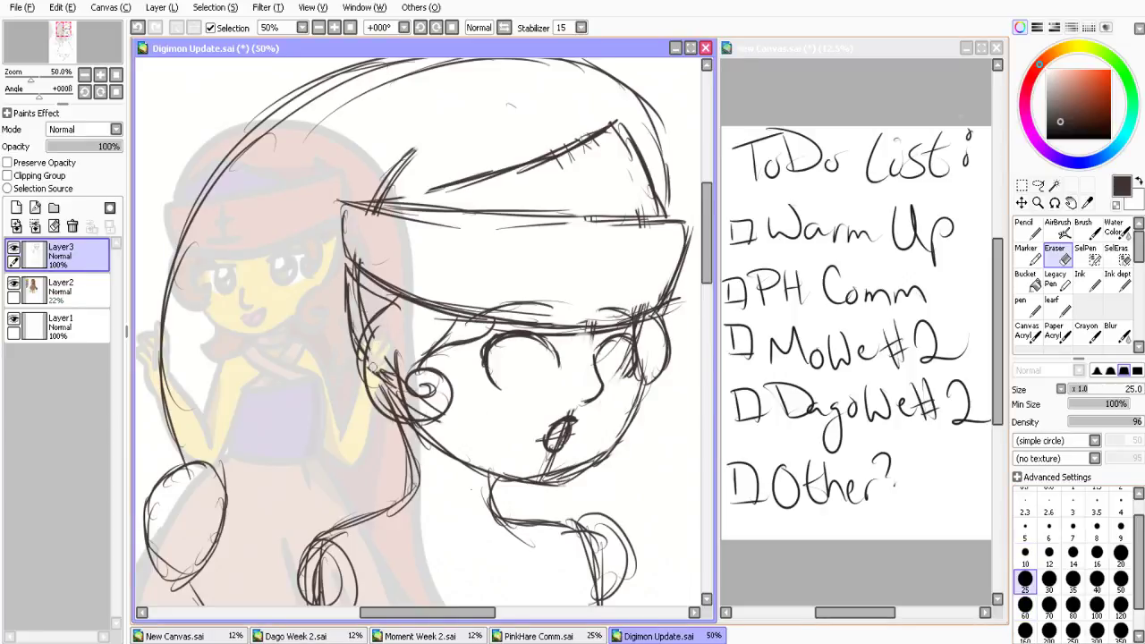
{"action": "left_click_drag", "start_coordinate": [372, 366], "coordinate": [420, 415]}
{"action": "left_click_drag", "start_coordinate": [553, 427], "coordinate": [559, 435]}
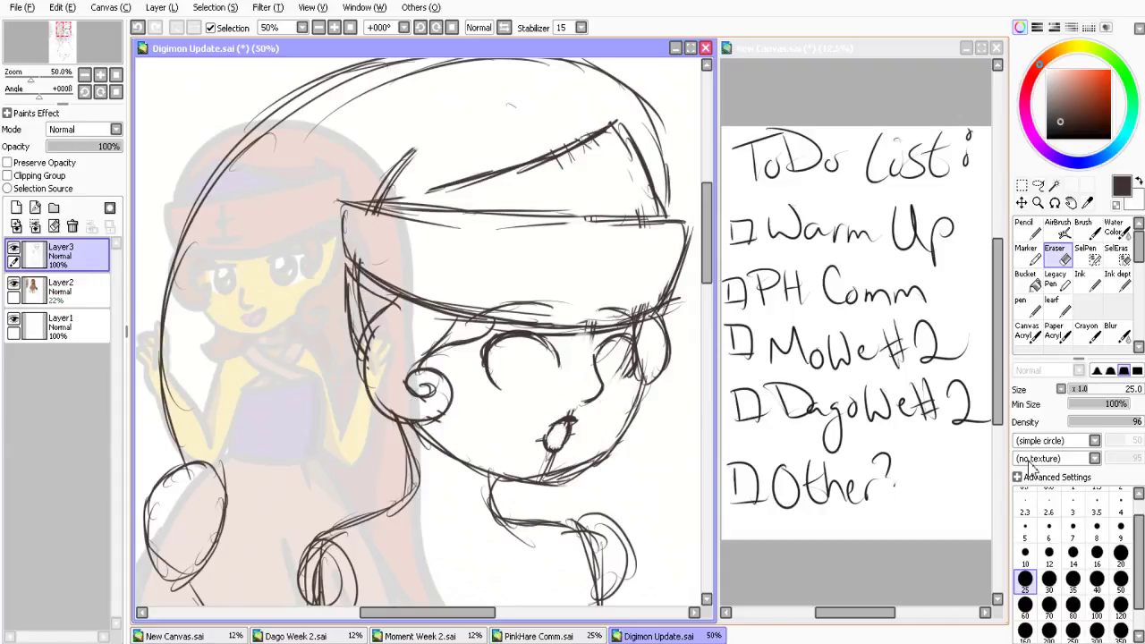
Draw round irises in both eyes with the Pencil and add thick lashes at their outer corners
{"action": "left_click", "coordinate": [1025, 229]}
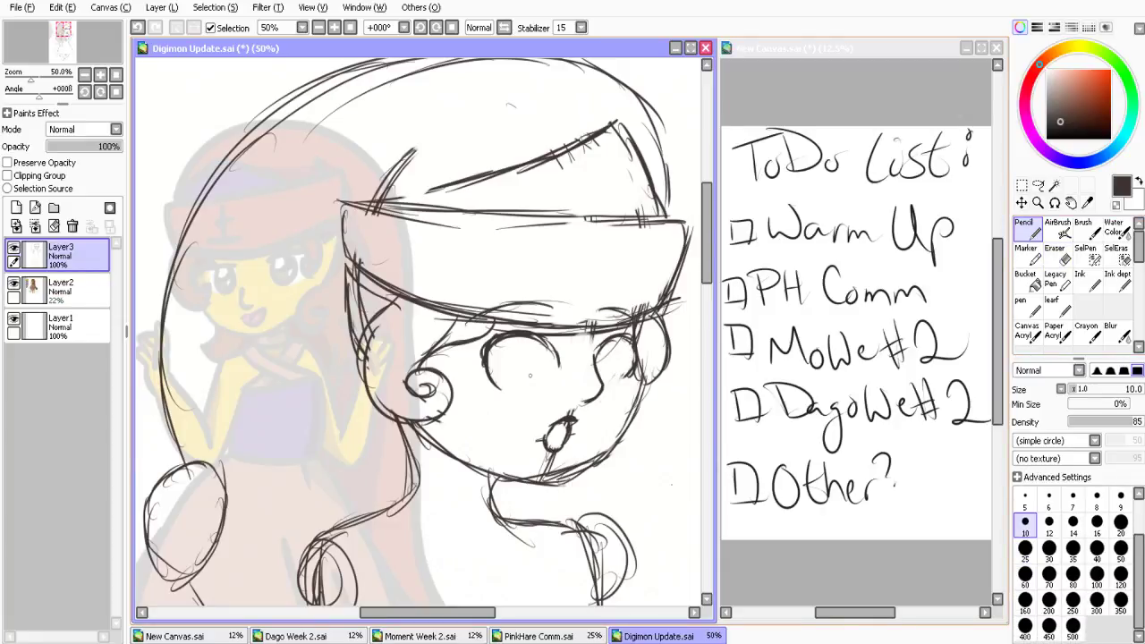
{"action": "left_click_drag", "start_coordinate": [600, 330], "coordinate": [424, 323]}
{"action": "mouse_move", "coordinate": [497, 340]}
{"action": "left_mouse_down"}
{"action": "mouse_move", "coordinate": [492, 363]}
{"action": "mouse_move", "coordinate": [510, 389]}
{"action": "mouse_move", "coordinate": [539, 383]}
{"action": "left_mouse_up"}
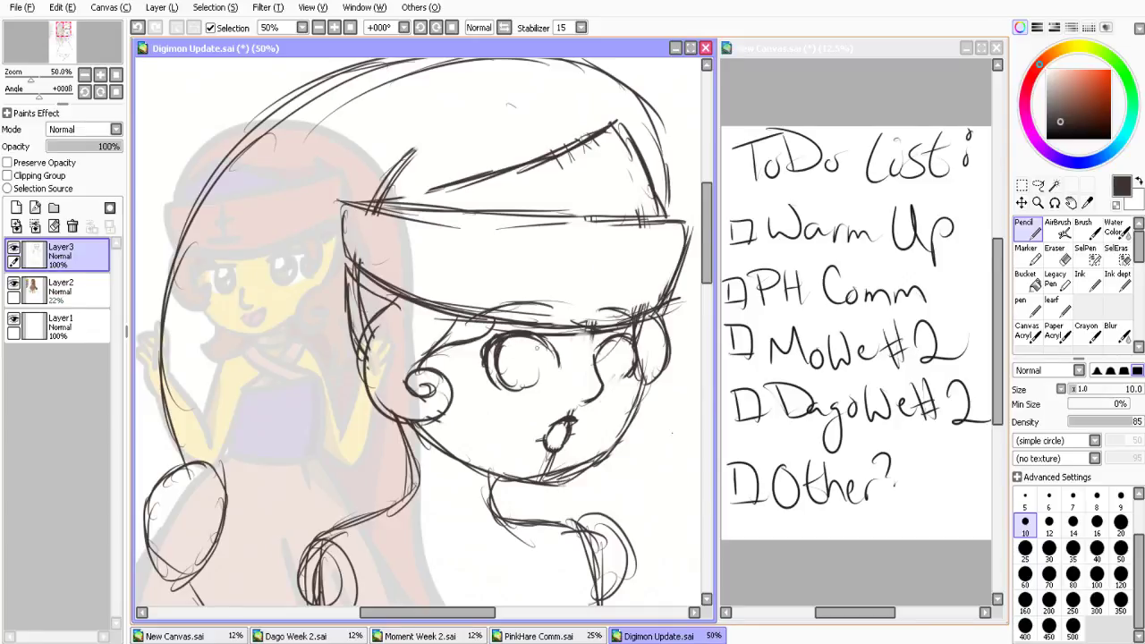
{"action": "mouse_move", "coordinate": [535, 338]}
{"action": "left_mouse_down"}
{"action": "mouse_move", "coordinate": [540, 385]}
{"action": "mouse_move", "coordinate": [517, 390]}
{"action": "left_mouse_up"}
{"action": "mouse_move", "coordinate": [612, 338]}
{"action": "left_mouse_down"}
{"action": "mouse_move", "coordinate": [601, 367]}
{"action": "mouse_move", "coordinate": [623, 379]}
{"action": "left_mouse_up"}
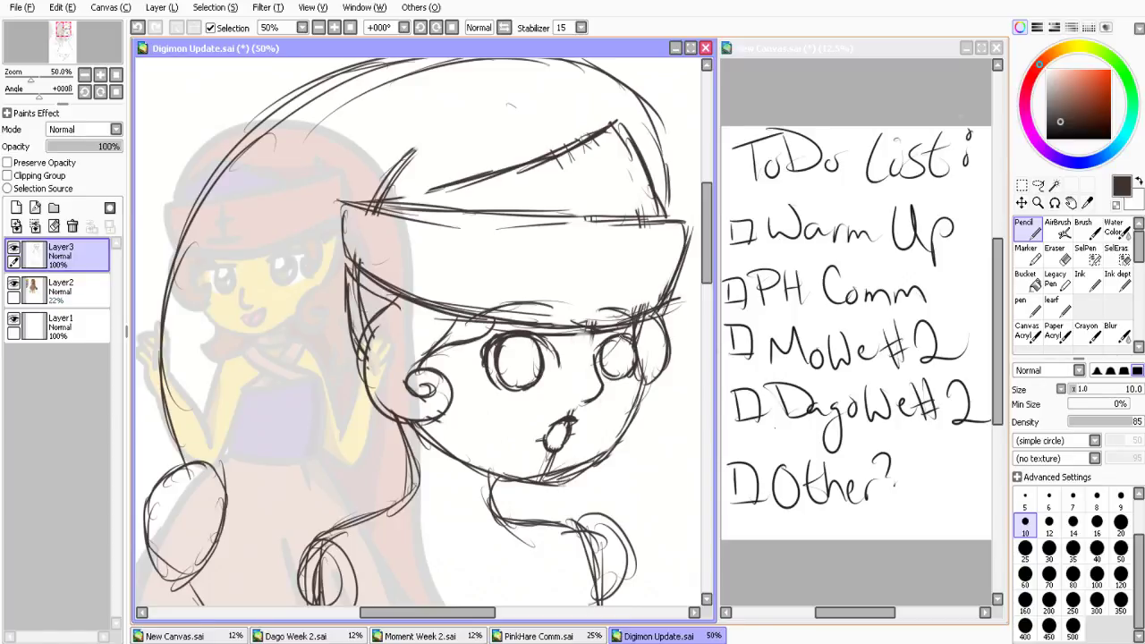
{"action": "mouse_move", "coordinate": [625, 334]}
{"action": "left_mouse_down"}
{"action": "mouse_move", "coordinate": [632, 376]}
{"action": "mouse_move", "coordinate": [608, 358]}
{"action": "mouse_move", "coordinate": [621, 363]}
{"action": "left_mouse_up"}
{"action": "left_click_drag", "start_coordinate": [621, 345], "coordinate": [650, 335]}
{"action": "mouse_move", "coordinate": [507, 330]}
{"action": "left_mouse_down"}
{"action": "mouse_move", "coordinate": [463, 345]}
{"action": "mouse_move", "coordinate": [463, 360]}
{"action": "left_mouse_up"}
{"action": "left_click_drag", "start_coordinate": [466, 334], "coordinate": [485, 350]}
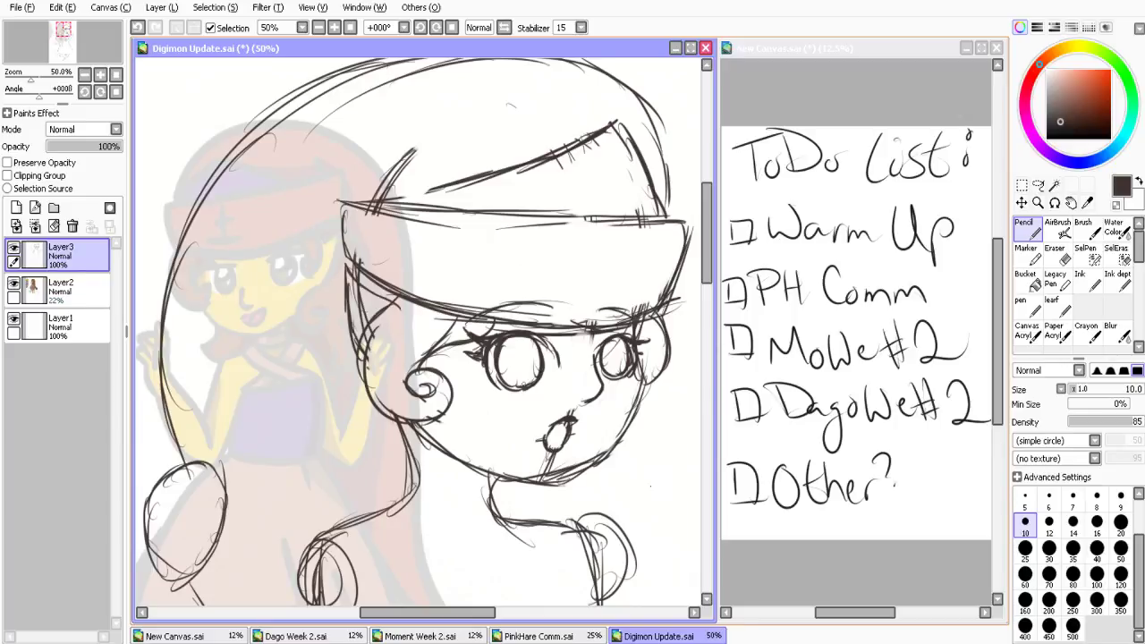
Replace the small oval mouth with a wider open mouth and erase the stray lines beside the near ear
{"action": "mouse_move", "coordinate": [555, 421]}
{"action": "left_mouse_down"}
{"action": "mouse_move", "coordinate": [544, 442]}
{"action": "mouse_move", "coordinate": [556, 448]}
{"action": "left_mouse_up"}
{"action": "key", "text": "e"}
{"action": "mouse_move", "coordinate": [581, 412]}
{"action": "left_mouse_down"}
{"action": "mouse_move", "coordinate": [562, 420]}
{"action": "mouse_move", "coordinate": [575, 445]}
{"action": "left_mouse_up"}
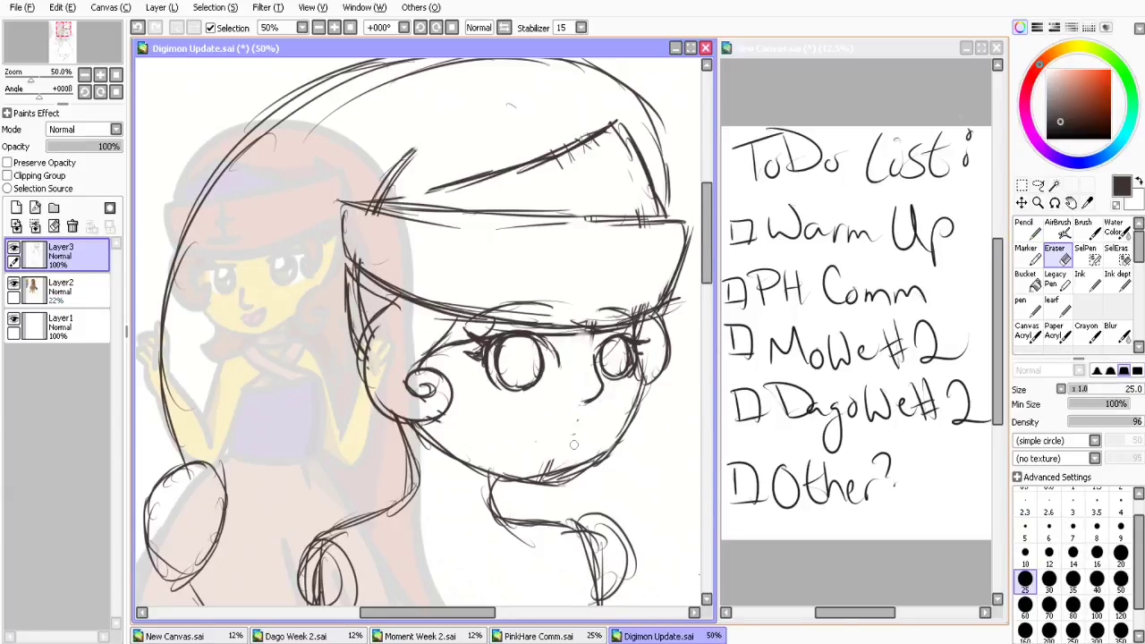
{"action": "key", "text": "n"}
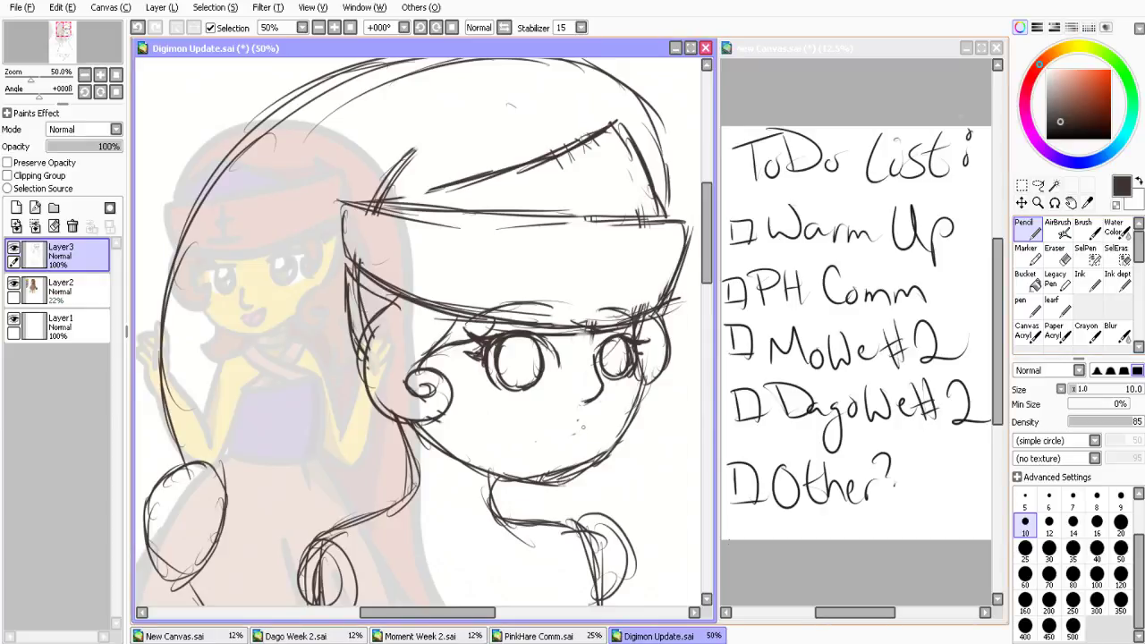
{"action": "mouse_move", "coordinate": [572, 426]}
{"action": "left_mouse_down"}
{"action": "mouse_move", "coordinate": [586, 425]}
{"action": "mouse_move", "coordinate": [551, 435]}
{"action": "mouse_move", "coordinate": [555, 453]}
{"action": "mouse_move", "coordinate": [586, 425]}
{"action": "mouse_move", "coordinate": [569, 453]}
{"action": "mouse_move", "coordinate": [580, 452]}
{"action": "mouse_move", "coordinate": [564, 457]}
{"action": "mouse_move", "coordinate": [575, 447]}
{"action": "left_mouse_up"}
{"action": "left_click_drag", "start_coordinate": [554, 428], "coordinate": [565, 427]}
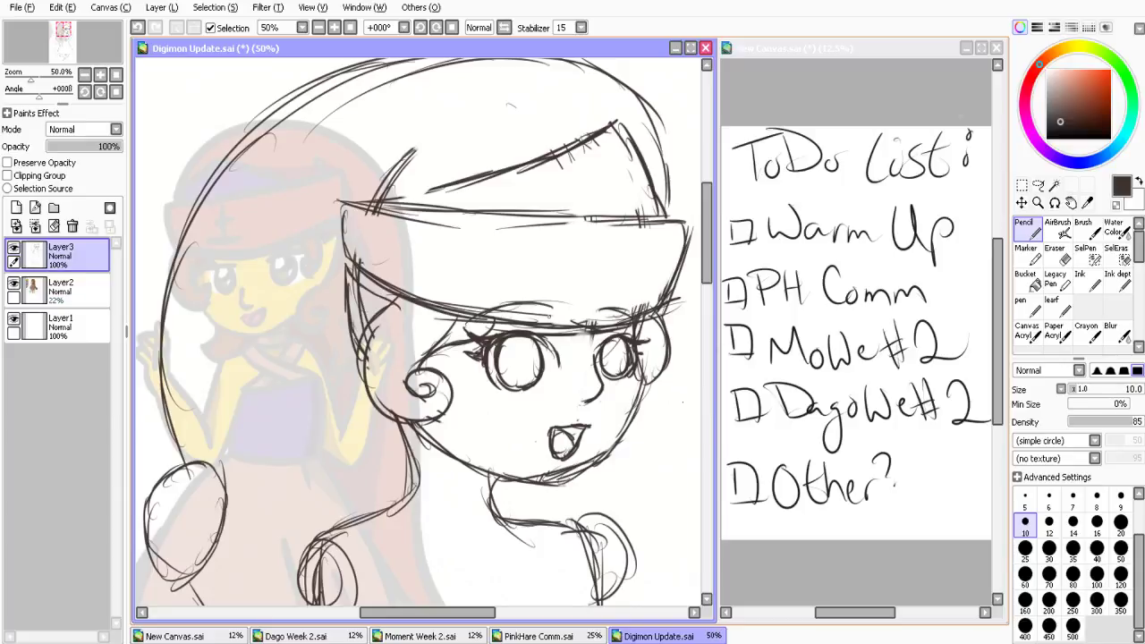
{"action": "left_click", "coordinate": [1056, 254]}
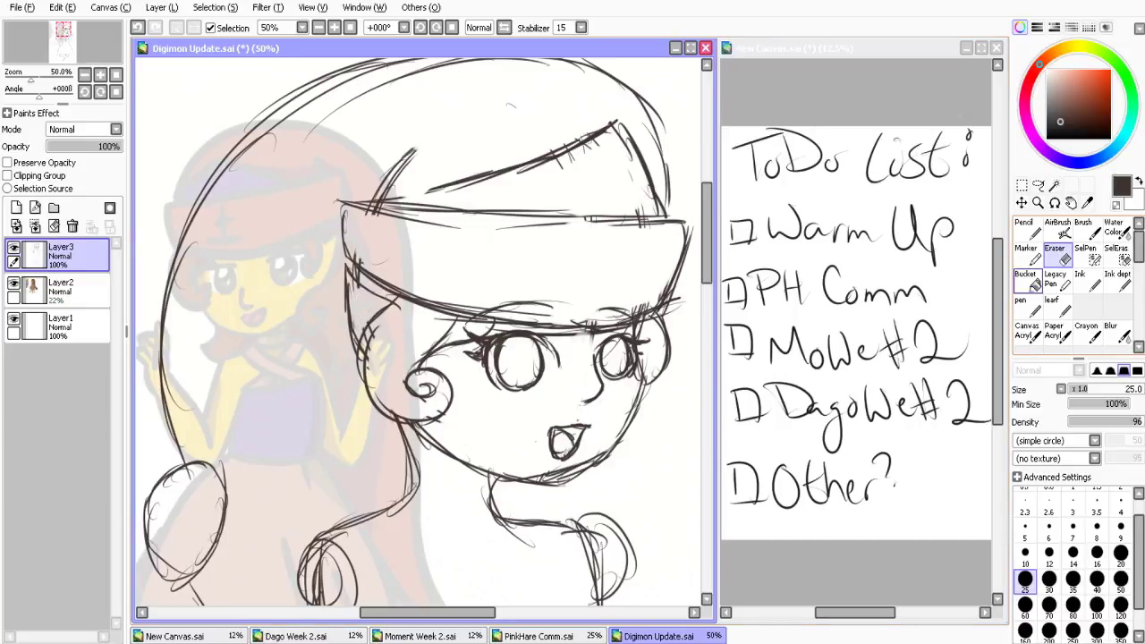
Add round highlights and curved inner pupil lines to both eyes with the Pencil
{"action": "left_click", "coordinate": [1025, 225]}
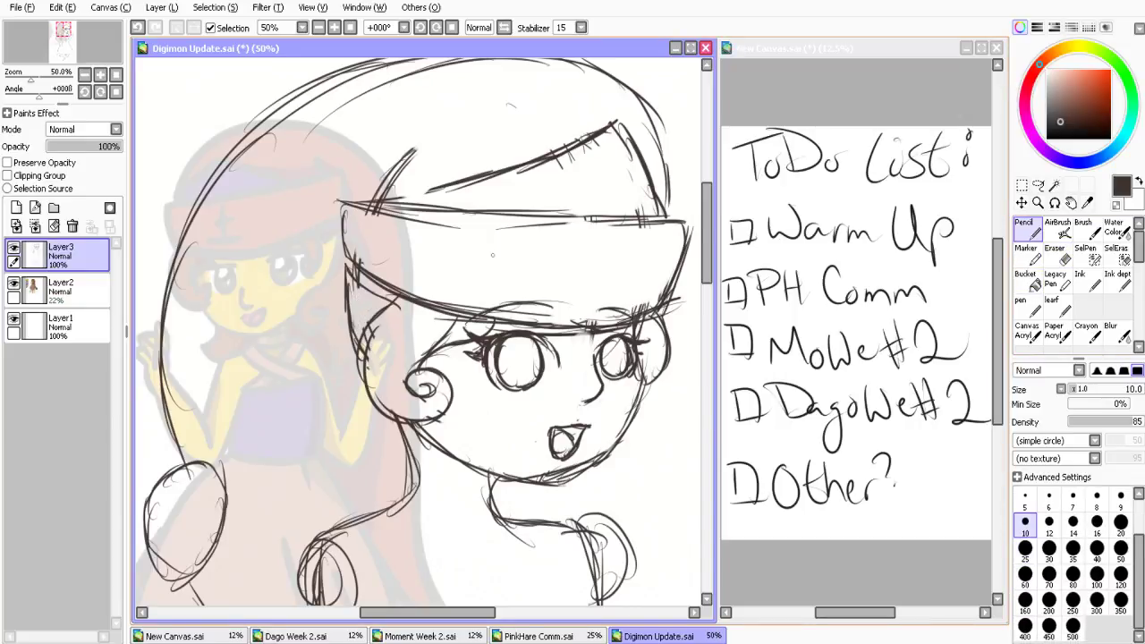
{"action": "left_click_drag", "start_coordinate": [500, 351], "coordinate": [516, 337]}
{"action": "left_click_drag", "start_coordinate": [528, 362], "coordinate": [530, 364]}
{"action": "mouse_move", "coordinate": [605, 340]}
{"action": "left_mouse_down"}
{"action": "mouse_move", "coordinate": [627, 371]}
{"action": "mouse_move", "coordinate": [629, 362]}
{"action": "left_mouse_up"}
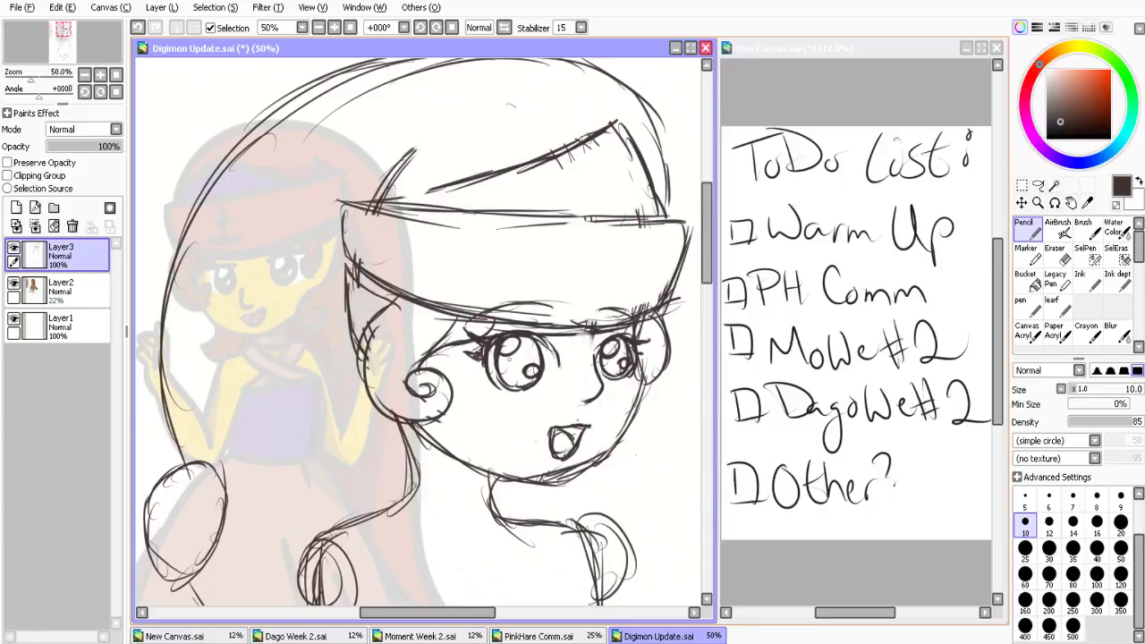
{"action": "mouse_move", "coordinate": [500, 367]}
{"action": "left_mouse_down"}
{"action": "mouse_move", "coordinate": [524, 375]}
{"action": "mouse_move", "coordinate": [528, 362]}
{"action": "left_mouse_up"}
{"action": "left_click_drag", "start_coordinate": [601, 356], "coordinate": [616, 366]}
Sketch a long wavy hair lock falling from the headband behind the near ear, its pointed tip curling outward above the shoulder
{"action": "mouse_move", "coordinate": [347, 259]}
{"action": "left_mouse_down"}
{"action": "mouse_move", "coordinate": [318, 272]}
{"action": "mouse_move", "coordinate": [331, 268]}
{"action": "mouse_move", "coordinate": [303, 361]}
{"action": "left_mouse_up"}
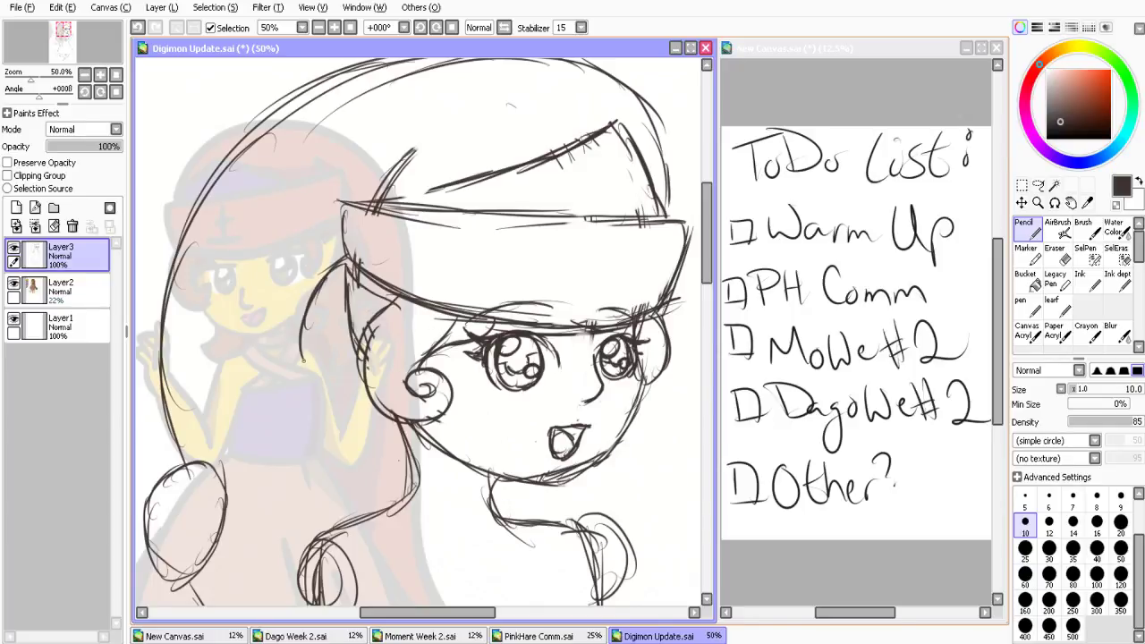
{"action": "left_click_drag", "start_coordinate": [354, 309], "coordinate": [357, 460]}
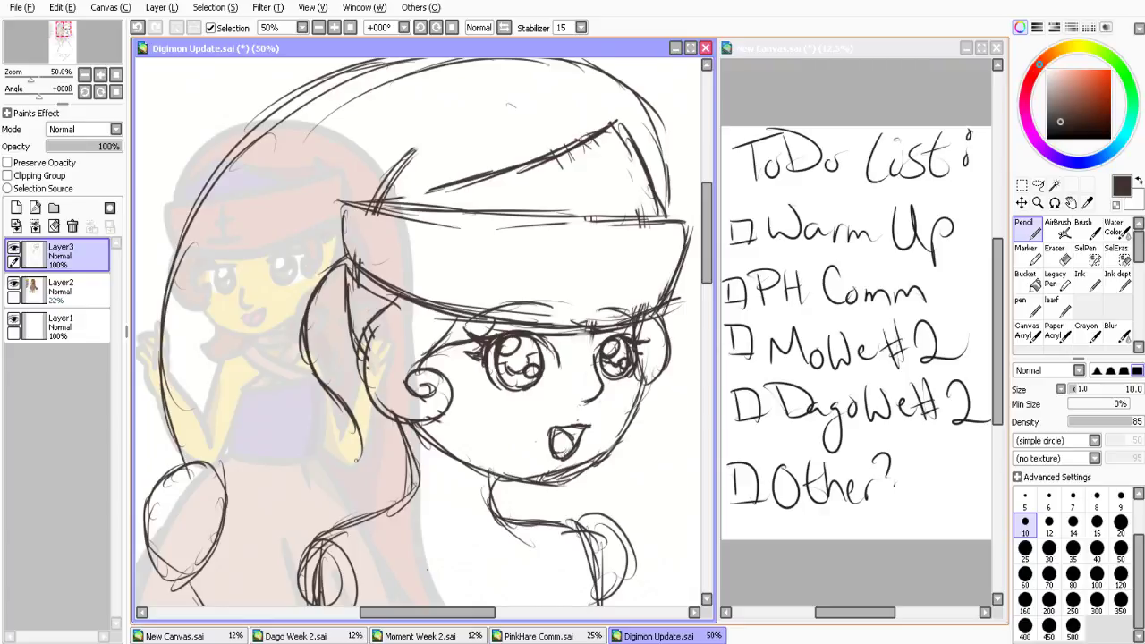
{"action": "left_click_drag", "start_coordinate": [422, 437], "coordinate": [399, 496]}
{"action": "left_click_drag", "start_coordinate": [426, 459], "coordinate": [363, 499]}
{"action": "left_click_drag", "start_coordinate": [360, 435], "coordinate": [325, 472]}
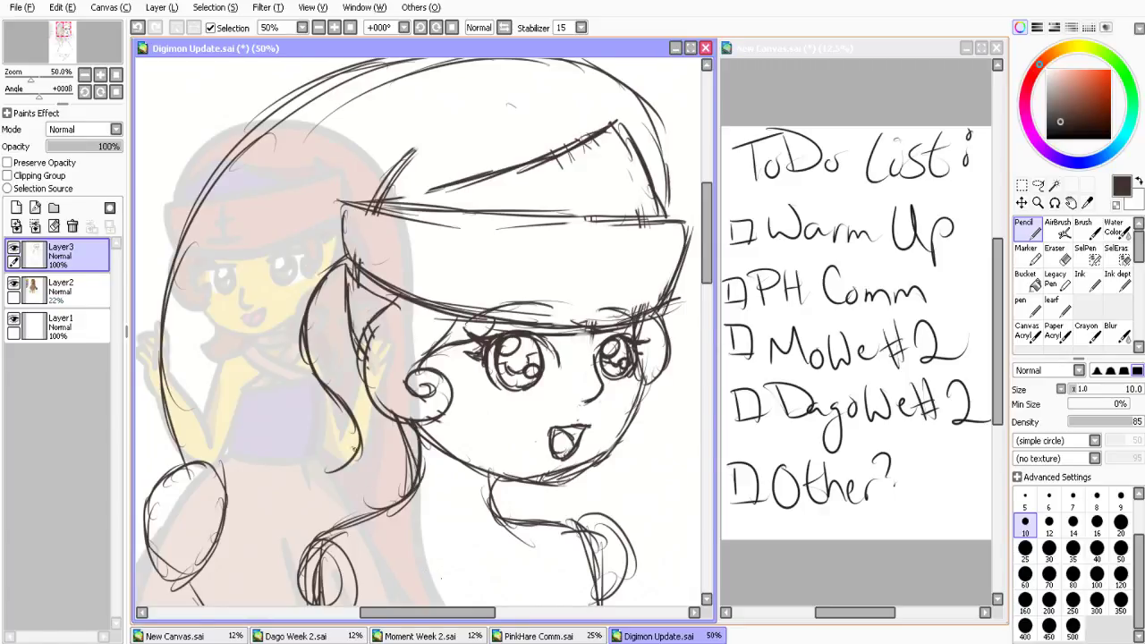
{"action": "left_click_drag", "start_coordinate": [363, 435], "coordinate": [302, 476]}
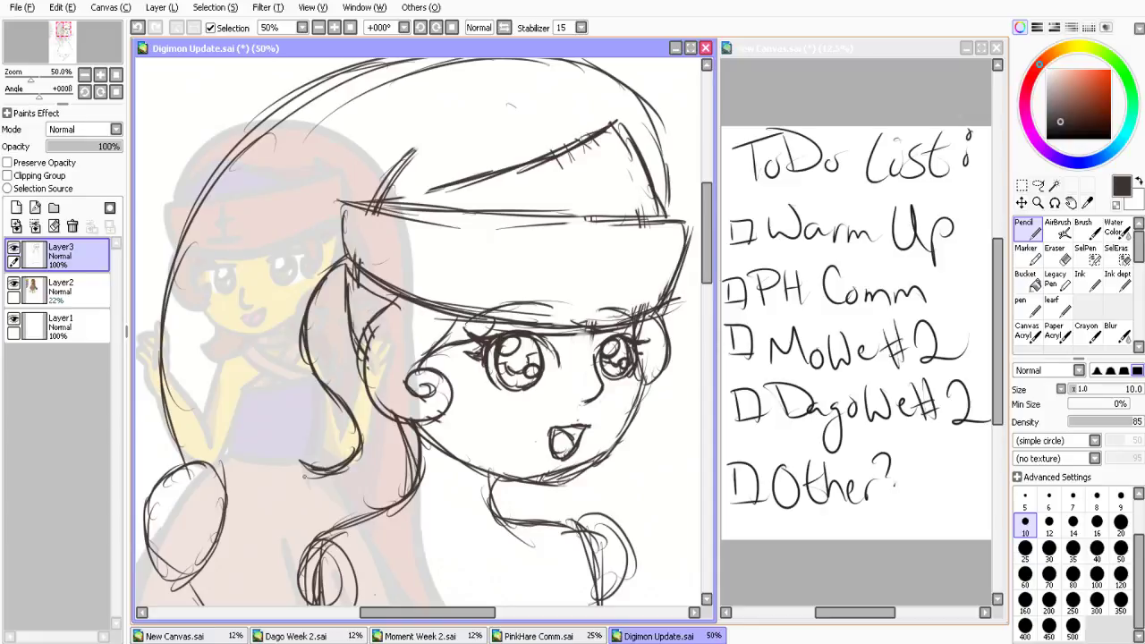
{"action": "left_click_drag", "start_coordinate": [401, 466], "coordinate": [299, 517]}
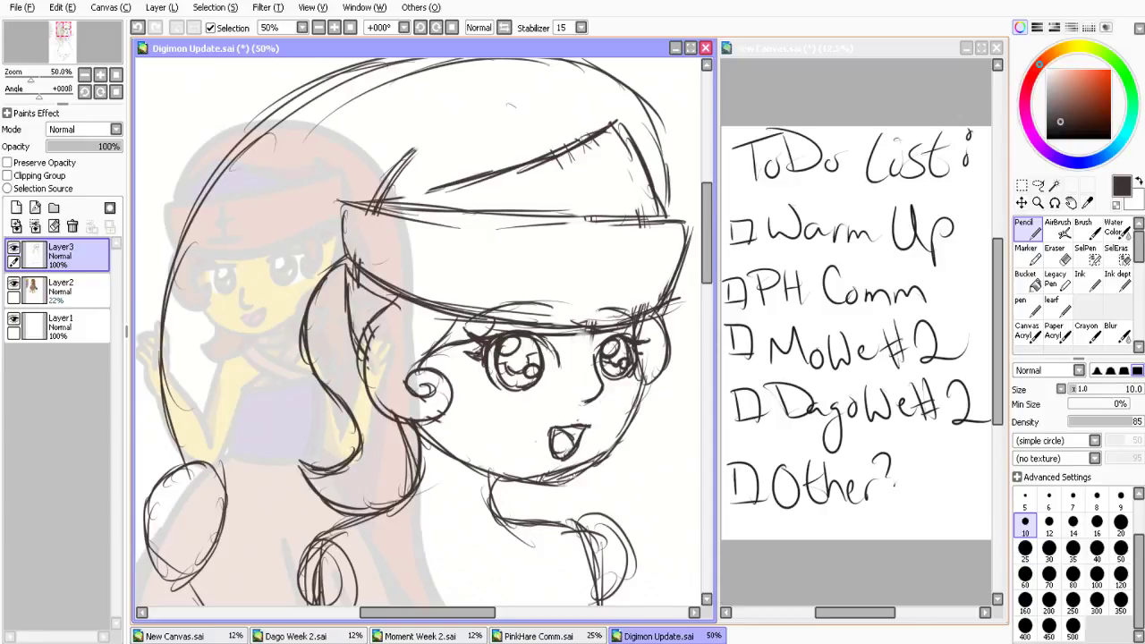
Sketch the neckerchief's knot and its curved far side beneath the chin with the Pencil
{"action": "mouse_move", "coordinate": [514, 482]}
{"action": "left_mouse_down"}
{"action": "mouse_move", "coordinate": [590, 468]}
{"action": "mouse_move", "coordinate": [563, 508]}
{"action": "mouse_move", "coordinate": [591, 468]}
{"action": "left_mouse_up"}
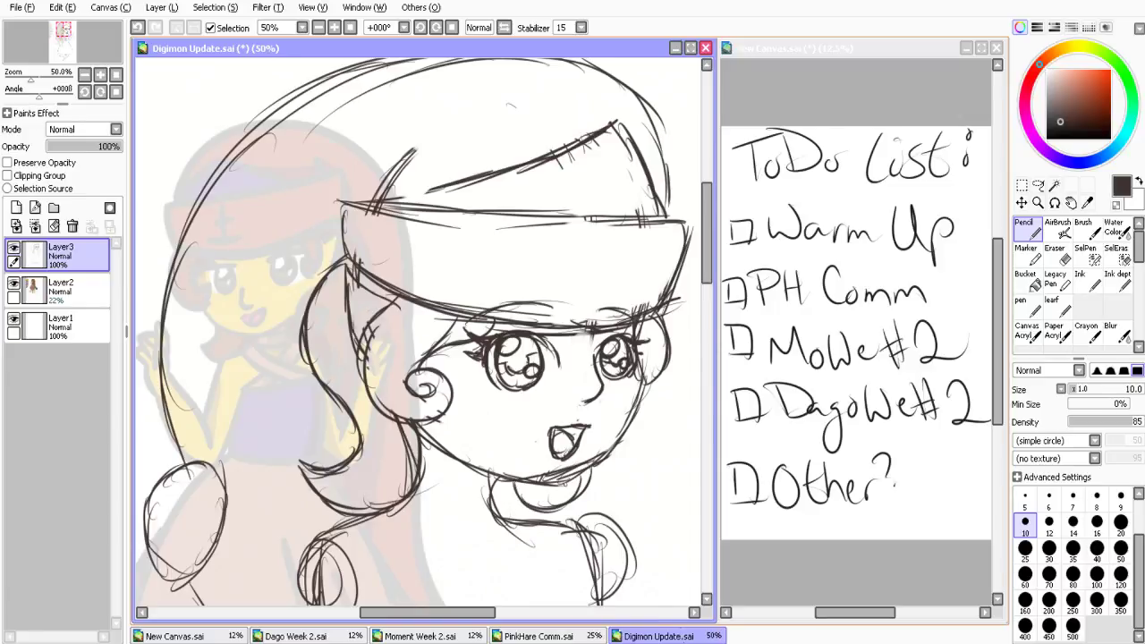
{"action": "left_click_drag", "start_coordinate": [516, 499], "coordinate": [538, 518]}
{"action": "left_click_drag", "start_coordinate": [489, 475], "coordinate": [550, 528]}
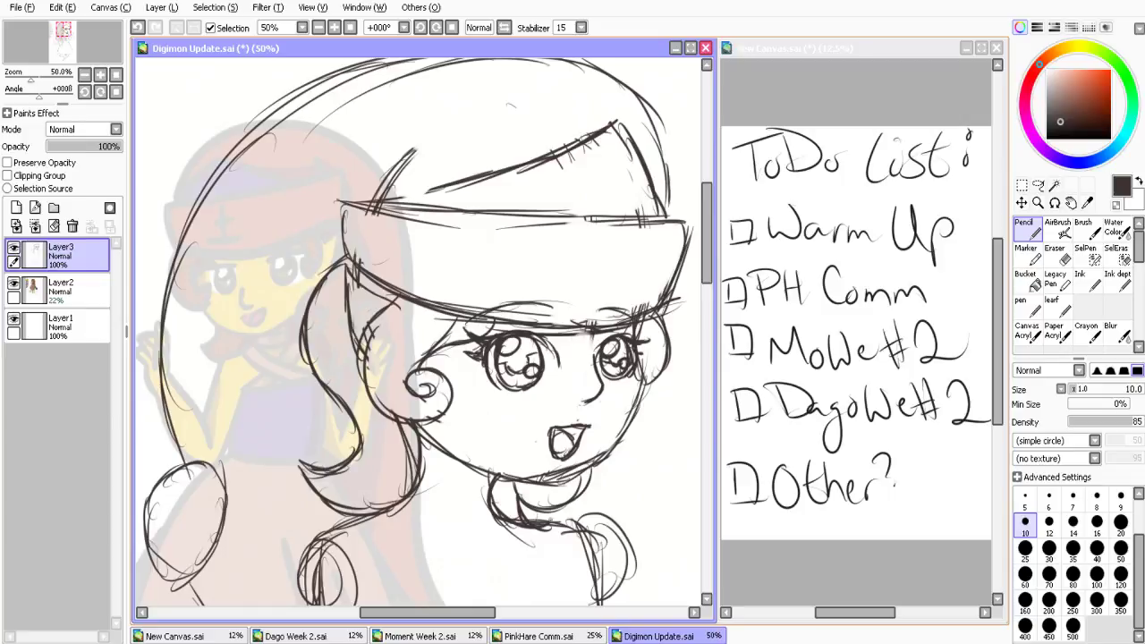
Erase the stray lines inside the hair lock behind the near ear and draw an inner curve down to its tip
{"action": "left_click", "coordinate": [1056, 251]}
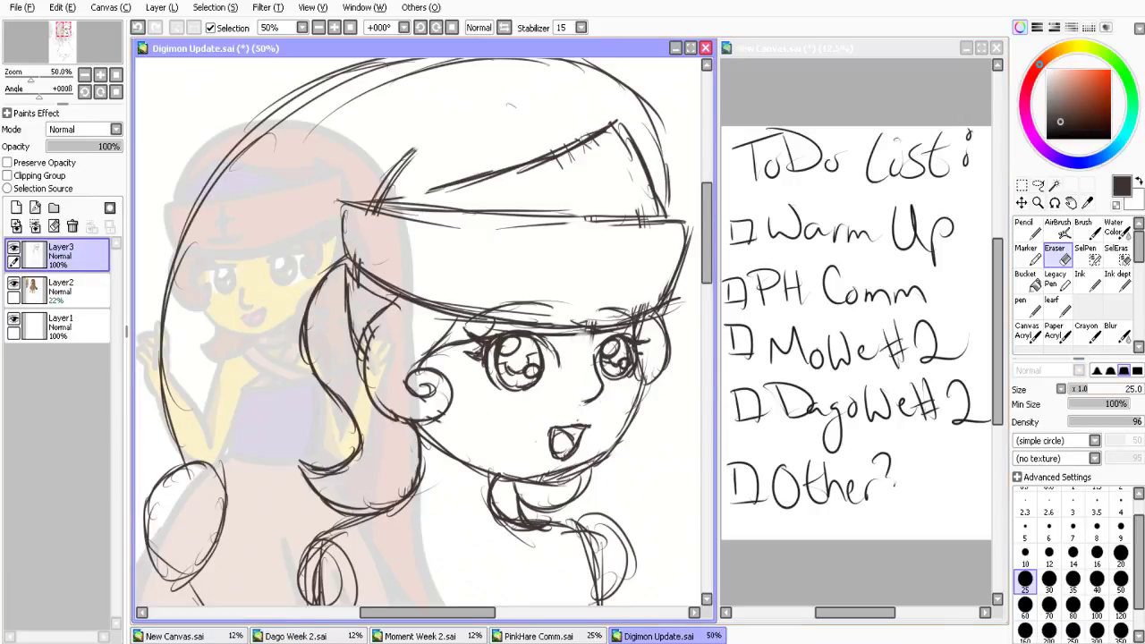
{"action": "left_click", "coordinate": [1028, 307]}
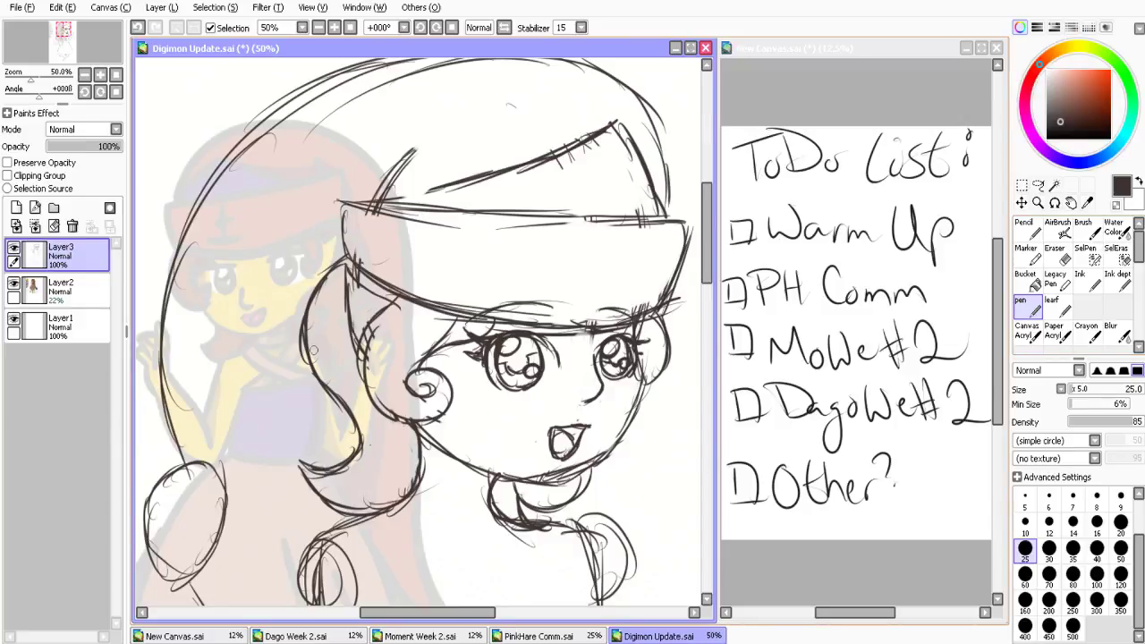
{"action": "left_click", "coordinate": [1029, 229]}
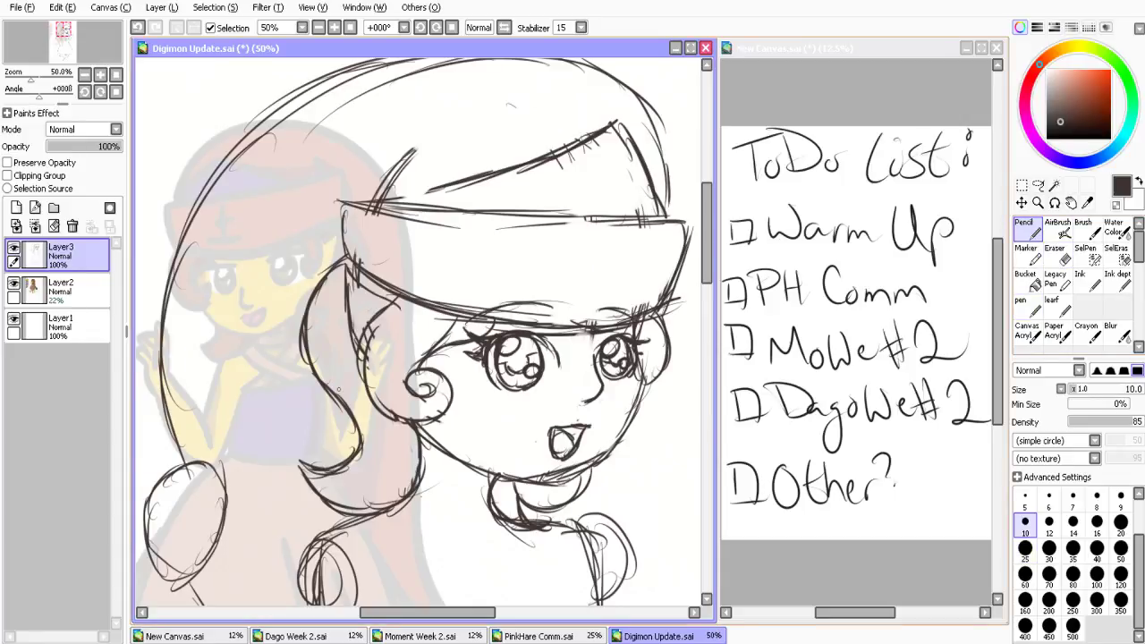
{"action": "left_click_drag", "start_coordinate": [337, 390], "coordinate": [314, 471]}
Sketch the neckerchief's near fold beside the knot and a wide draped band curving across the chest between the shoulders
{"action": "mouse_move", "coordinate": [427, 454]}
{"action": "left_mouse_down"}
{"action": "mouse_move", "coordinate": [423, 472]}
{"action": "mouse_move", "coordinate": [490, 486]}
{"action": "left_mouse_up"}
{"action": "mouse_move", "coordinate": [413, 496]}
{"action": "left_mouse_down"}
{"action": "mouse_move", "coordinate": [466, 531]}
{"action": "mouse_move", "coordinate": [496, 513]}
{"action": "mouse_move", "coordinate": [483, 528]}
{"action": "left_mouse_up"}
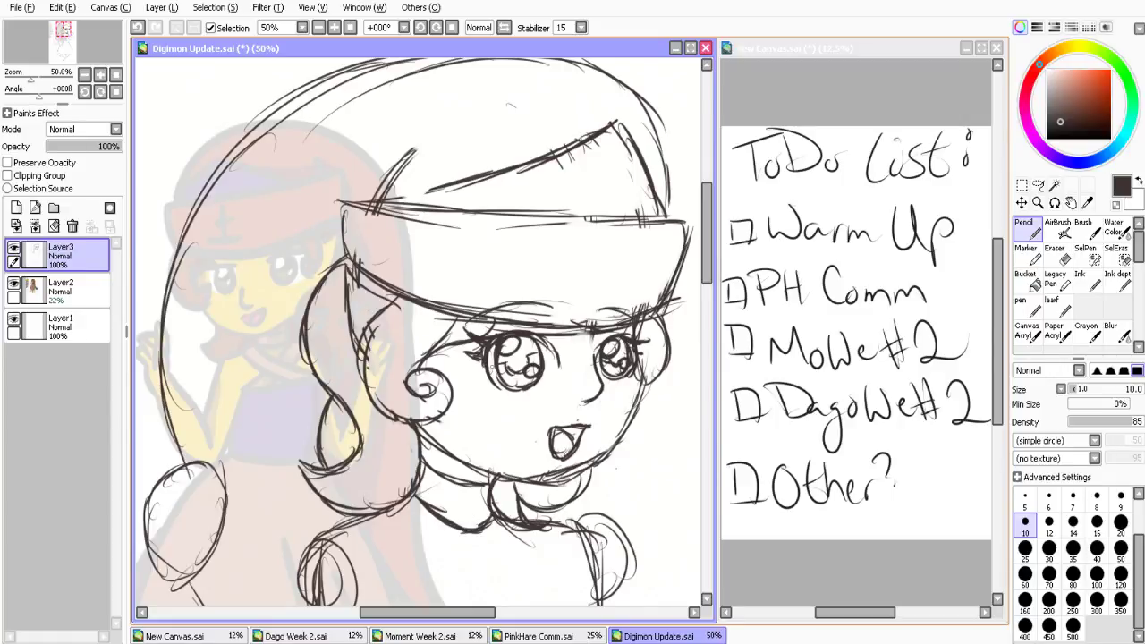
{"action": "scroll", "coordinate": [890, 355], "scroll_direction": "down", "scroll_amount": 1}
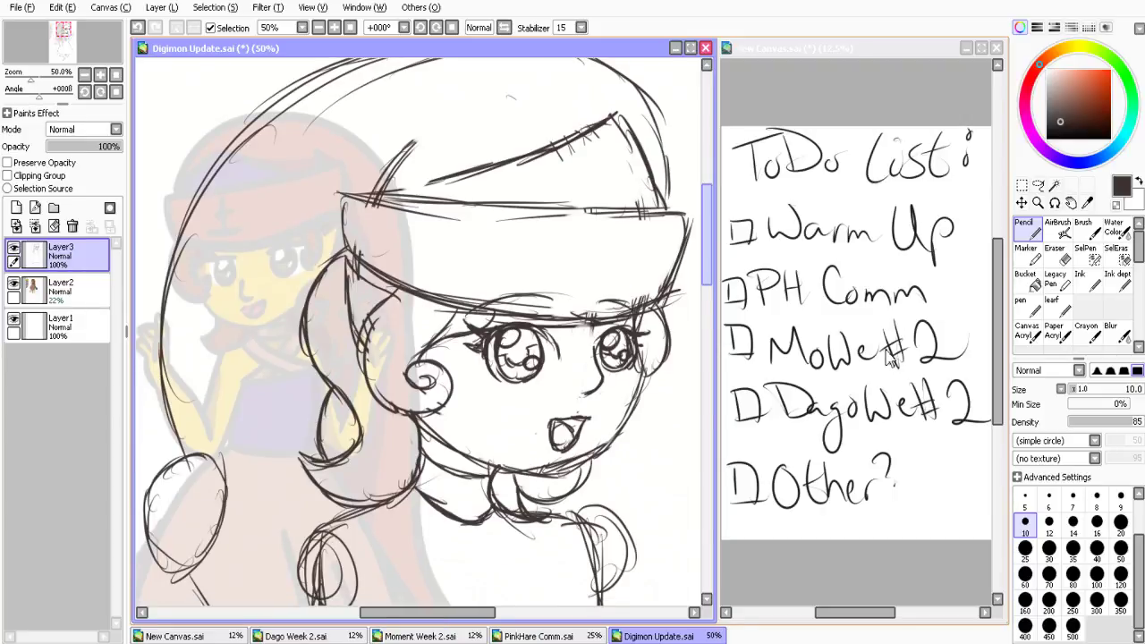
{"action": "scroll", "coordinate": [890, 356], "scroll_direction": "down", "scroll_amount": 5}
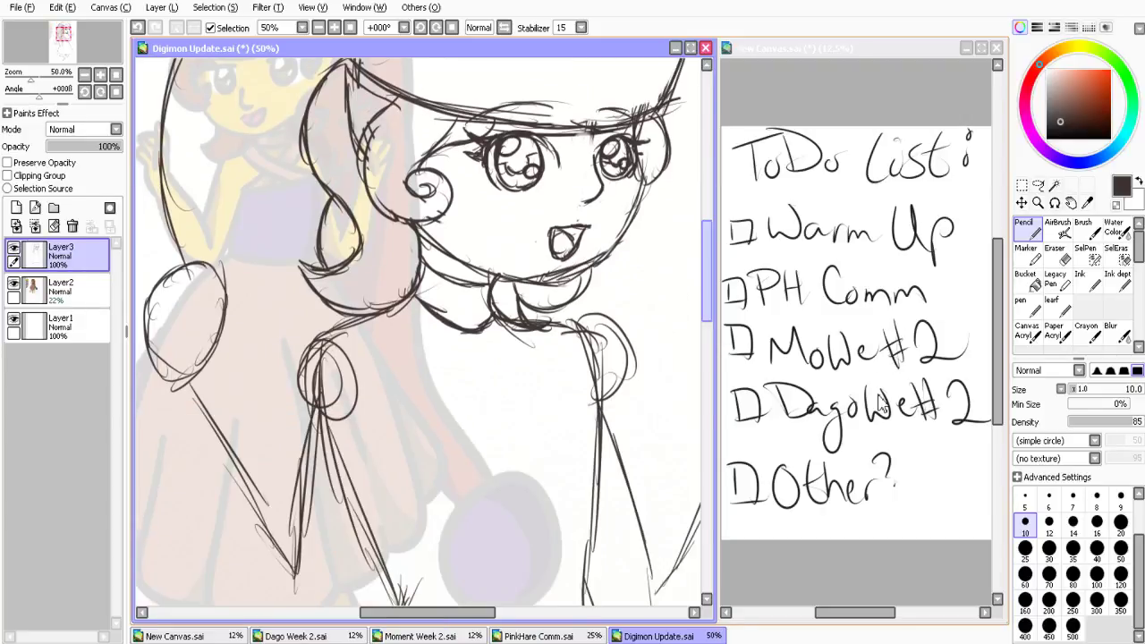
{"action": "scroll", "coordinate": [881, 408], "scroll_direction": "down", "scroll_amount": 2}
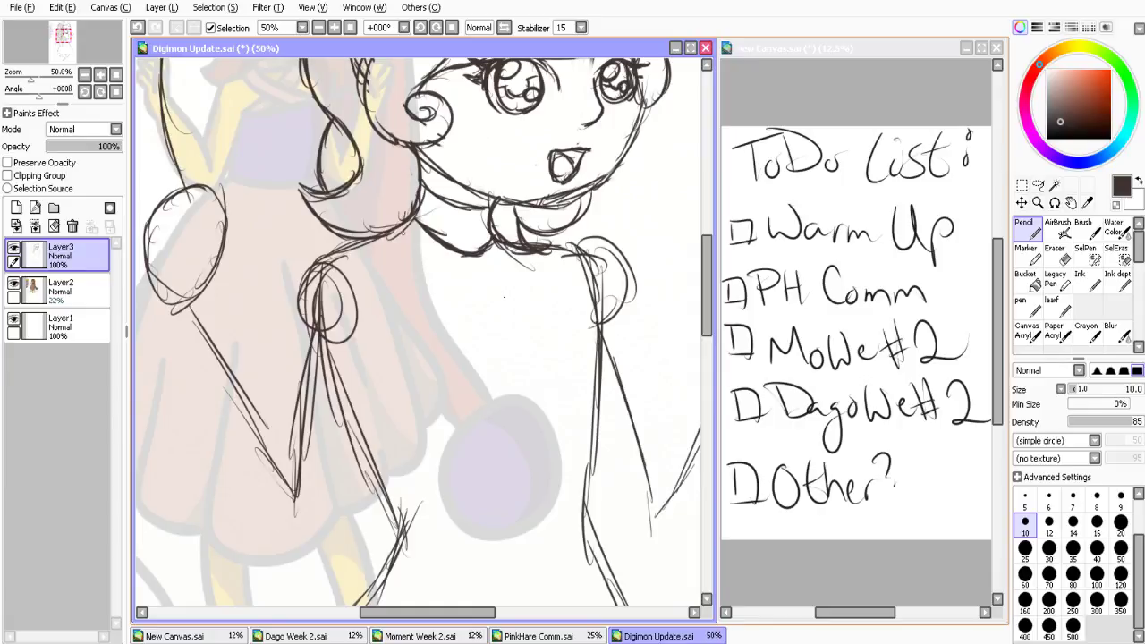
{"action": "left_click_drag", "start_coordinate": [396, 238], "coordinate": [489, 299]}
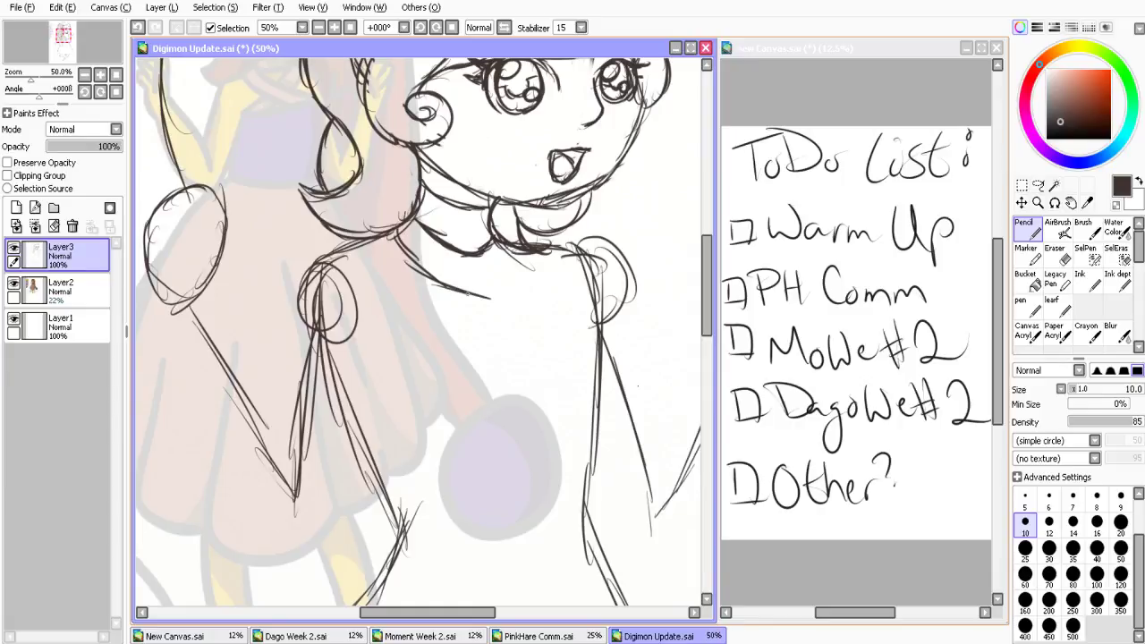
{"action": "mouse_move", "coordinate": [419, 275]}
{"action": "left_mouse_down"}
{"action": "mouse_move", "coordinate": [598, 310]}
{"action": "mouse_move", "coordinate": [482, 286]}
{"action": "left_mouse_up"}
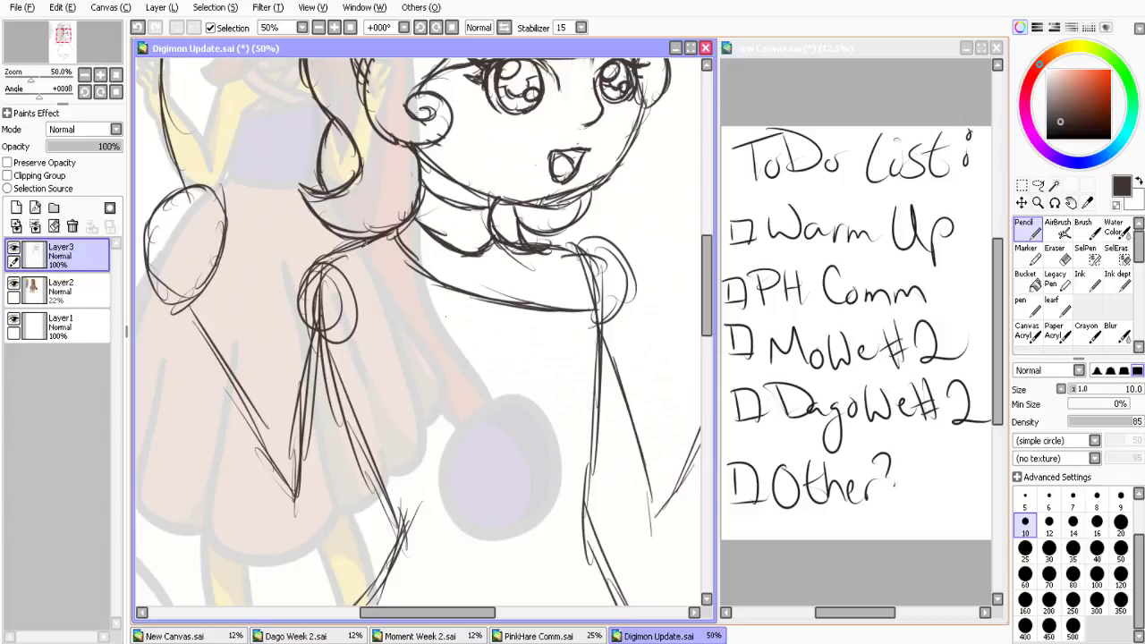
{"action": "mouse_move", "coordinate": [354, 242]}
{"action": "left_mouse_down"}
{"action": "mouse_move", "coordinate": [447, 311]}
{"action": "mouse_move", "coordinate": [594, 315]}
{"action": "left_mouse_up"}
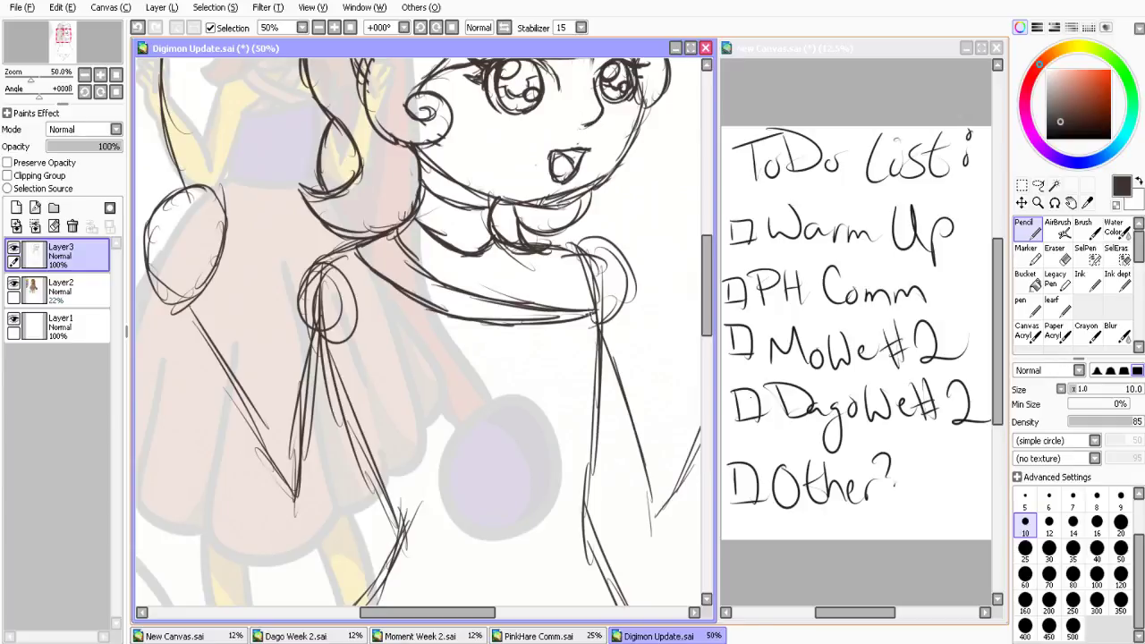
{"action": "left_click_drag", "start_coordinate": [497, 313], "coordinate": [596, 324]}
{"action": "key", "text": "alt+Tab"}
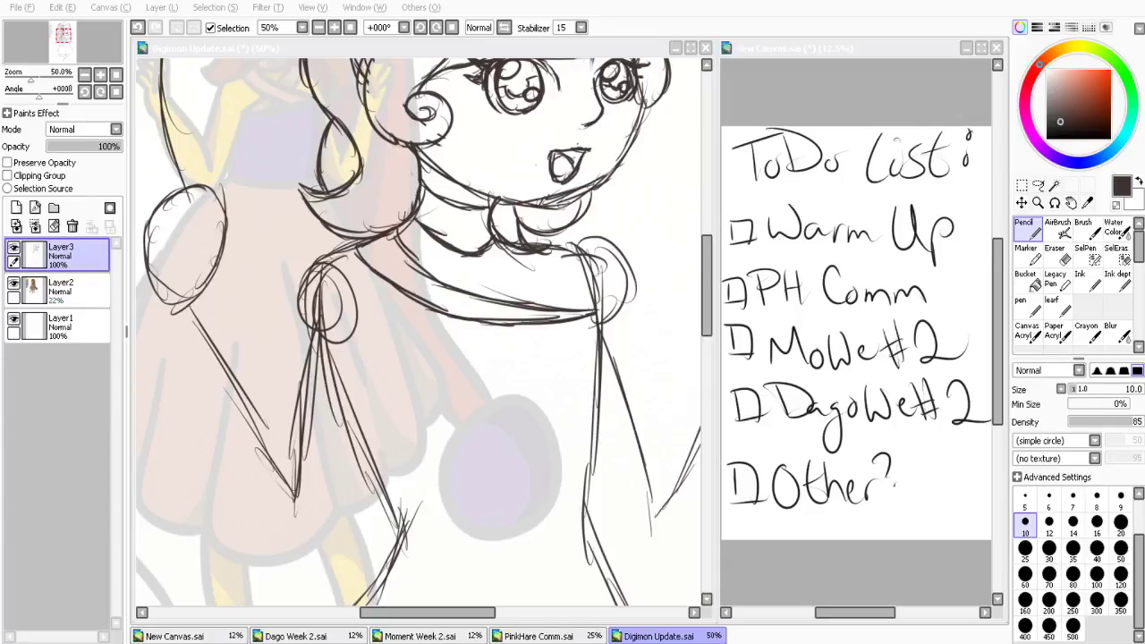
{"action": "left_click", "coordinate": [433, 549]}
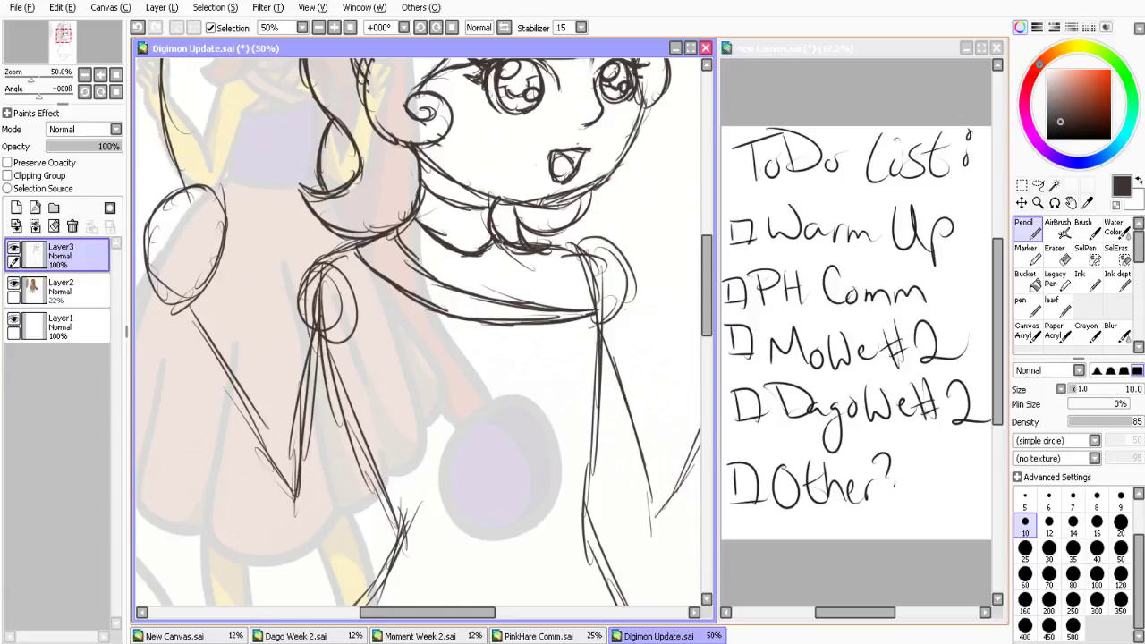
Sketch two short lines hanging from the neckerchief knot and a sloping top edge for the bodice across the chest
{"action": "left_click_drag", "start_coordinate": [502, 241], "coordinate": [493, 299]}
{"action": "mouse_move", "coordinate": [534, 248]}
{"action": "left_mouse_down"}
{"action": "mouse_move", "coordinate": [518, 304]}
{"action": "mouse_move", "coordinate": [438, 349]}
{"action": "mouse_move", "coordinate": [333, 379]}
{"action": "mouse_move", "coordinate": [440, 357]}
{"action": "left_mouse_up"}
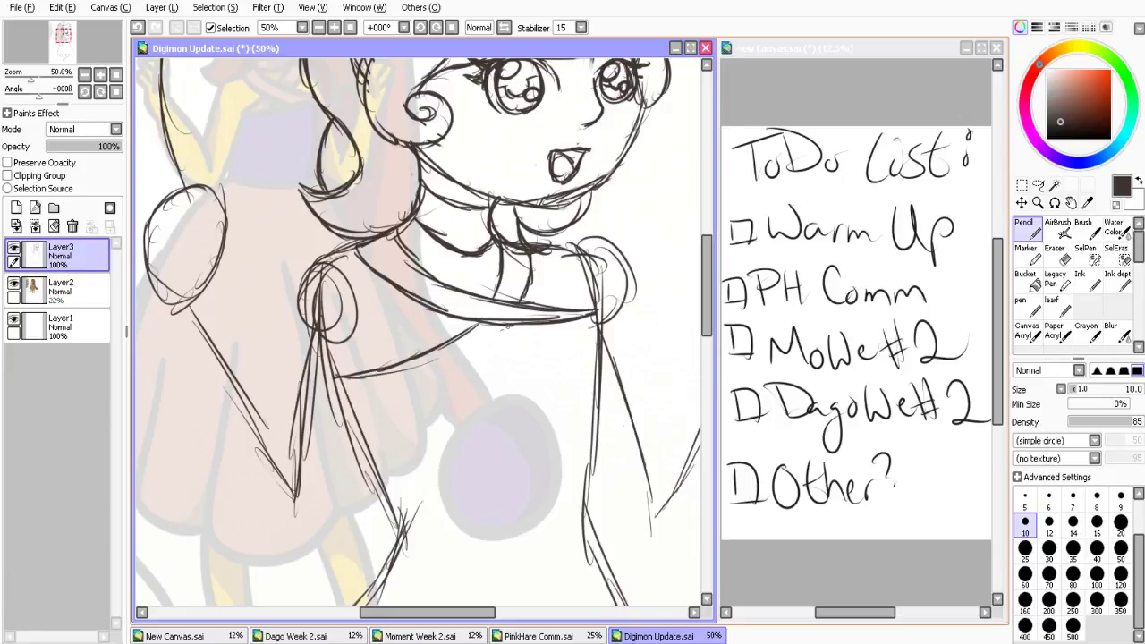
{"action": "left_click_drag", "start_coordinate": [508, 321], "coordinate": [384, 370]}
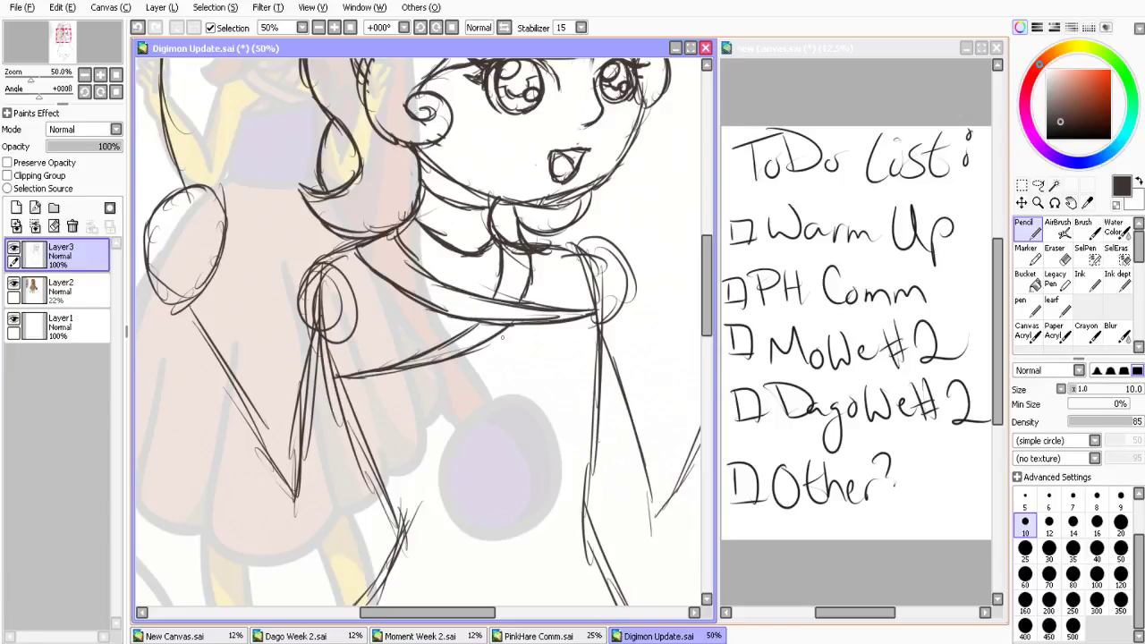
{"action": "mouse_move", "coordinate": [467, 353]}
{"action": "left_mouse_down"}
{"action": "mouse_move", "coordinate": [598, 322]}
{"action": "mouse_move", "coordinate": [616, 421]}
{"action": "left_mouse_up"}
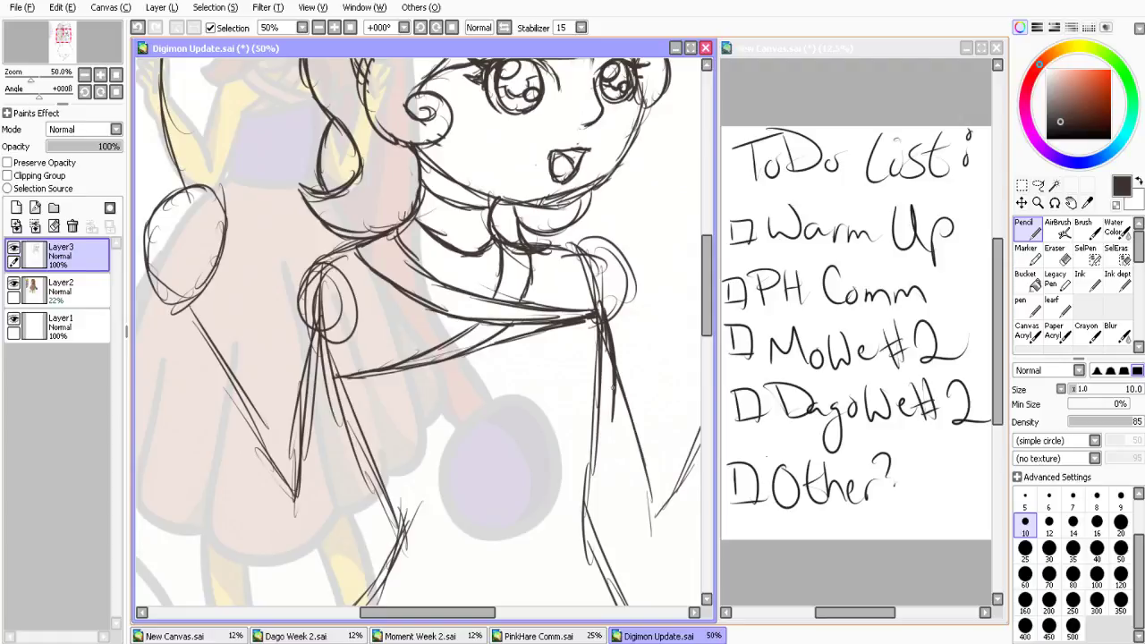
Sketch both sides of the bodice tapering to the waist and close them with a curved lower edge
{"action": "left_click_drag", "start_coordinate": [612, 375], "coordinate": [617, 473]}
{"action": "left_click_drag", "start_coordinate": [324, 374], "coordinate": [349, 471]}
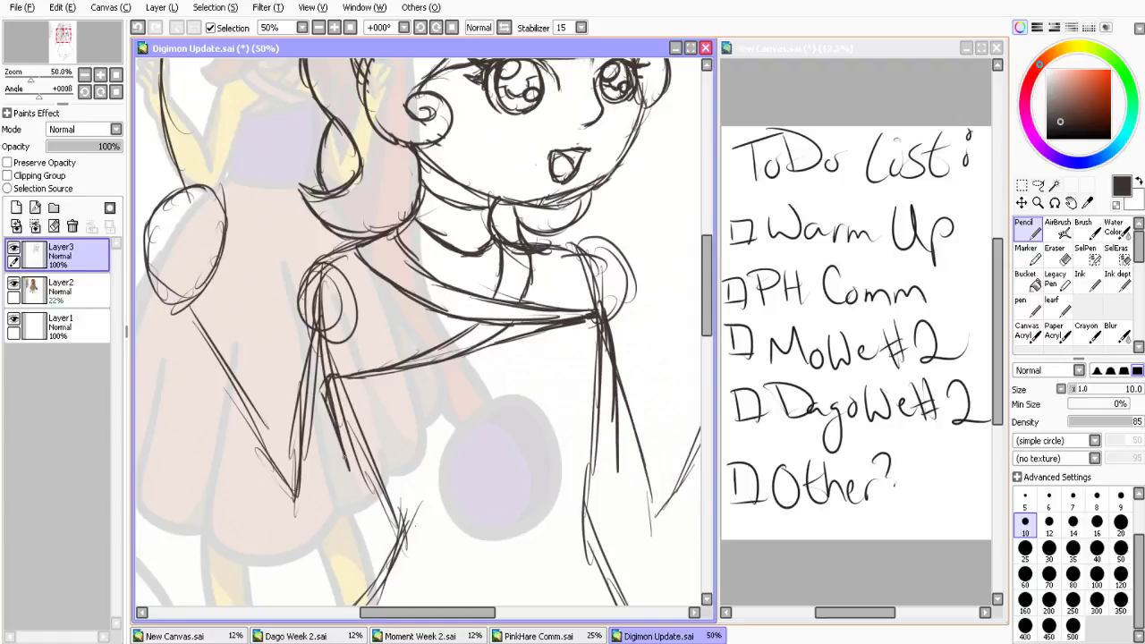
{"action": "left_click_drag", "start_coordinate": [329, 400], "coordinate": [381, 533]}
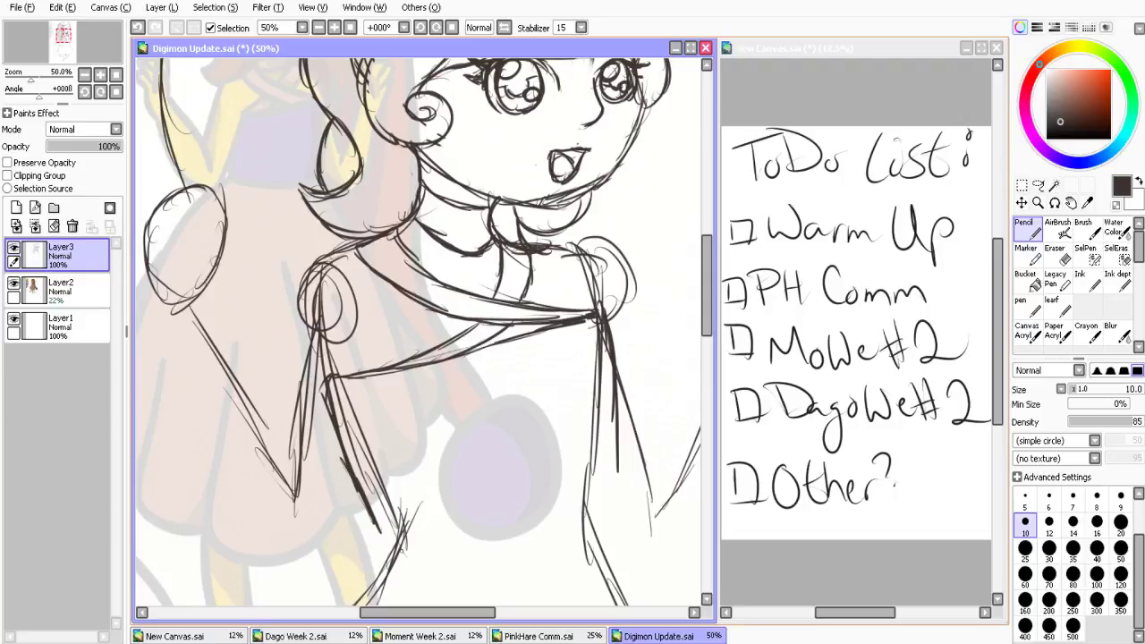
{"action": "mouse_move", "coordinate": [367, 511]}
{"action": "left_mouse_down"}
{"action": "mouse_move", "coordinate": [390, 542]}
{"action": "mouse_move", "coordinate": [537, 541]}
{"action": "left_mouse_up"}
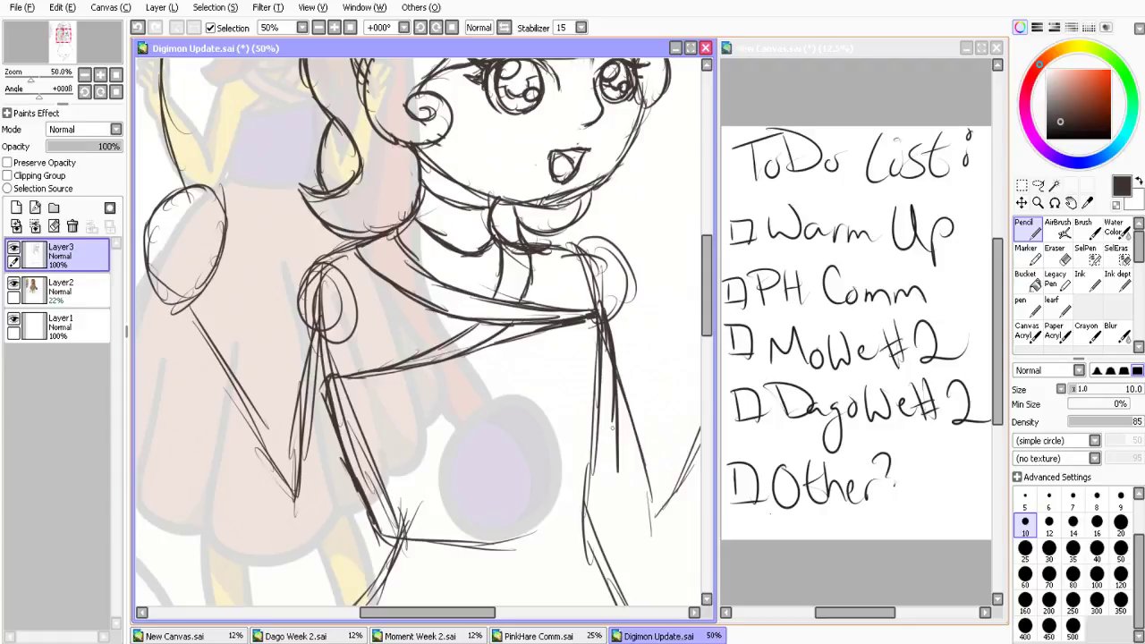
{"action": "left_click_drag", "start_coordinate": [606, 368], "coordinate": [617, 509]}
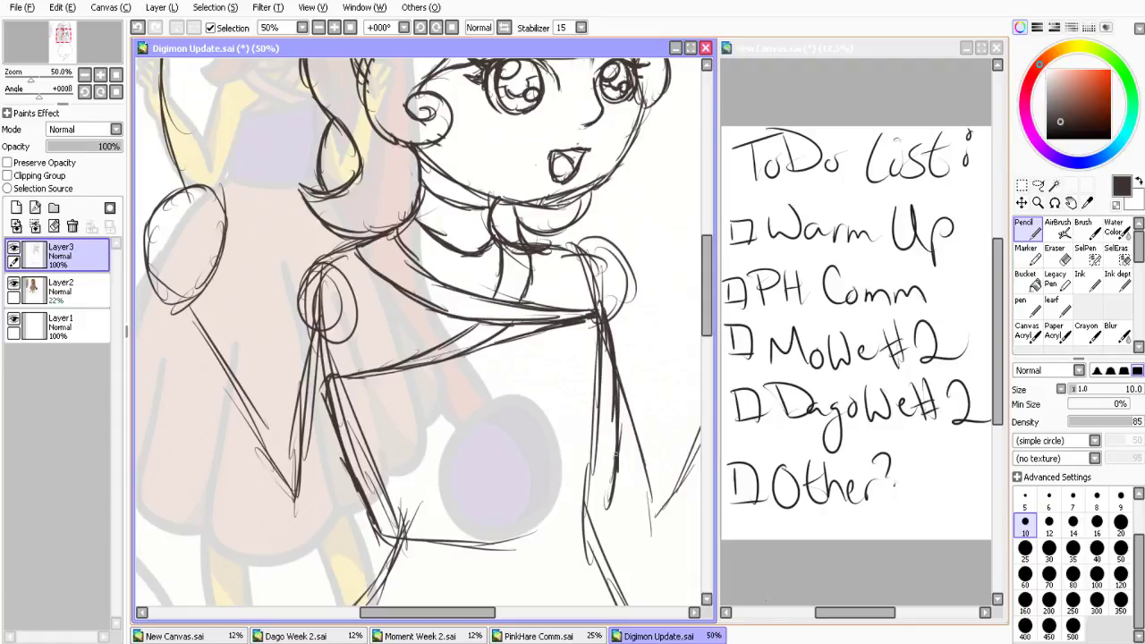
{"action": "left_click_drag", "start_coordinate": [616, 458], "coordinate": [529, 533]}
{"action": "left_click_drag", "start_coordinate": [365, 533], "coordinate": [607, 499]}
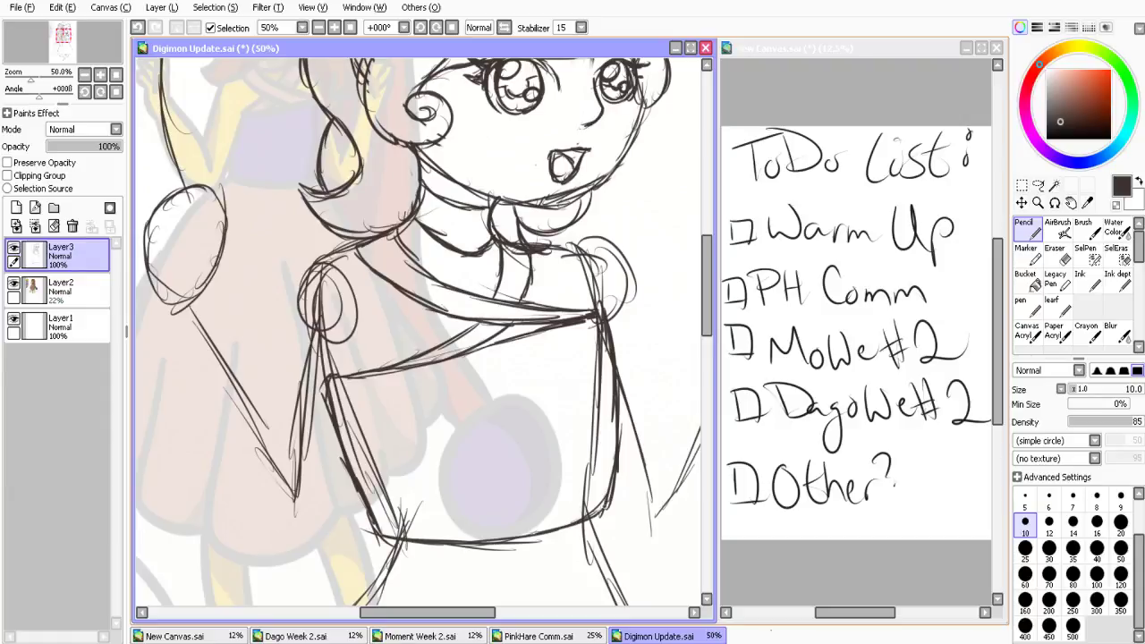
Erase the old torso guide lines inside both sides of the bodice
{"action": "key", "text": "e"}
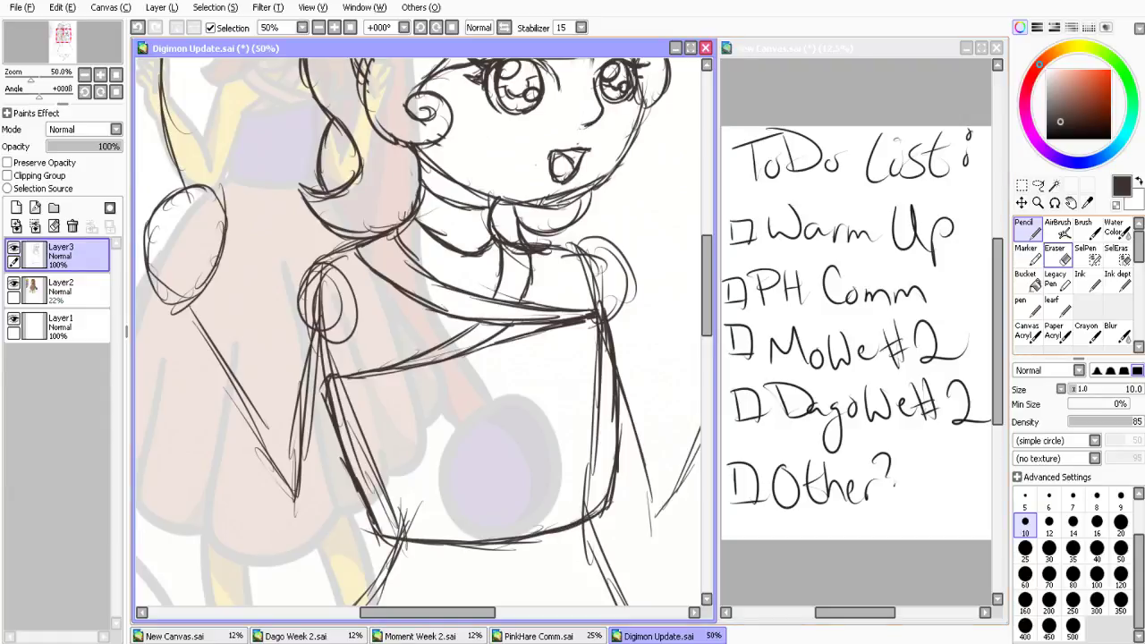
{"action": "key", "text": "e"}
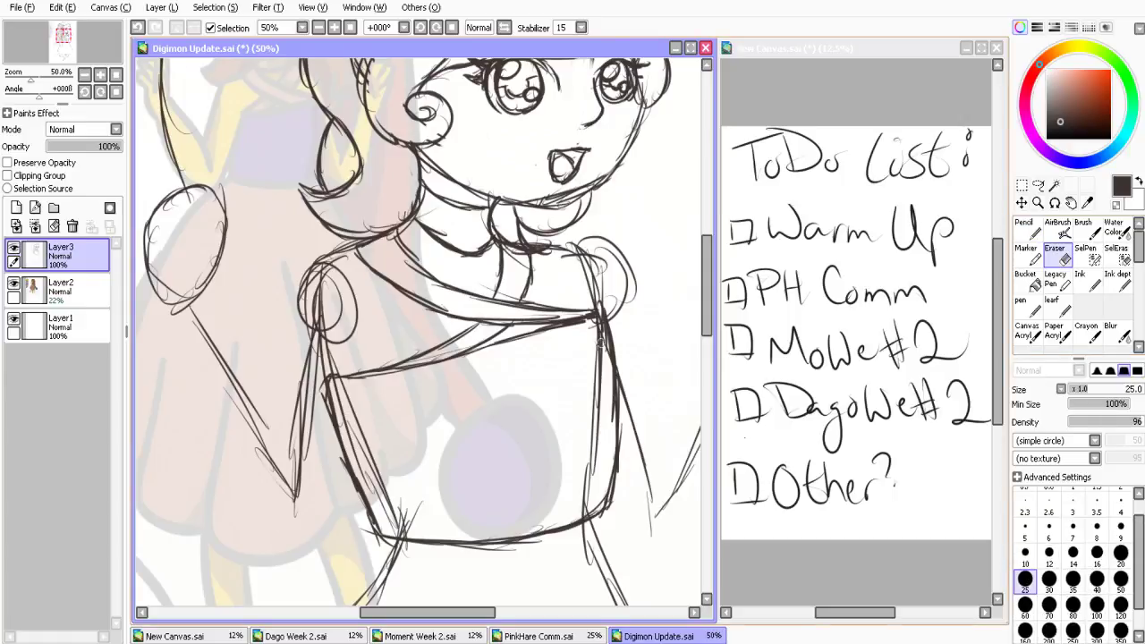
{"action": "left_click_drag", "start_coordinate": [598, 333], "coordinate": [590, 458]}
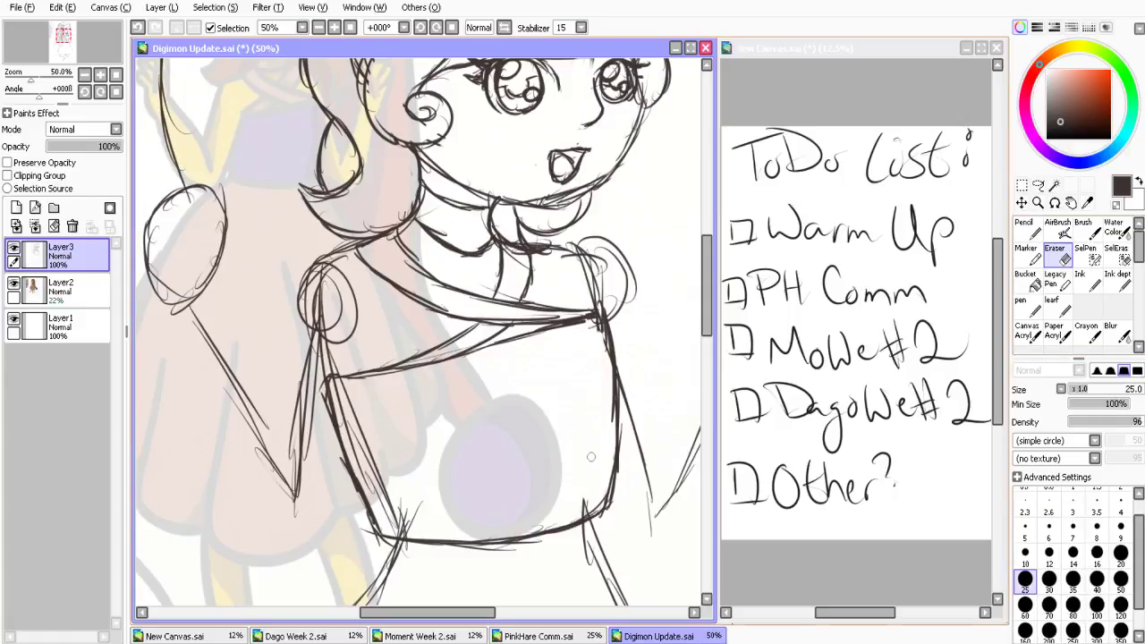
{"action": "left_click_drag", "start_coordinate": [338, 386], "coordinate": [386, 503]}
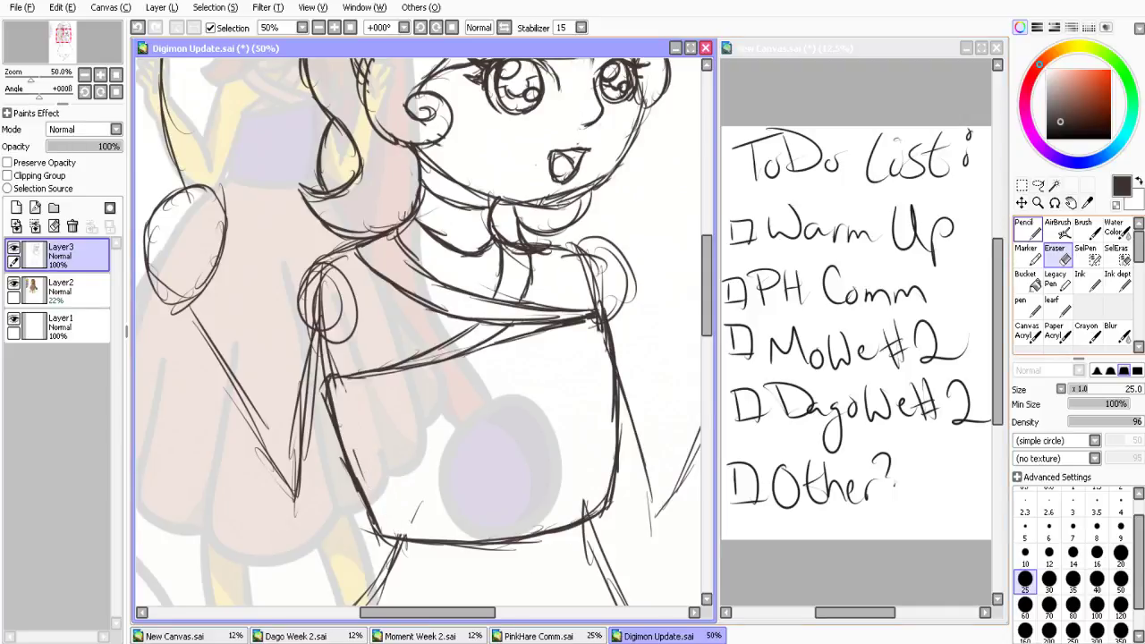
Sketch the thumb and its curved base over the oval guide of the raised hand with the Pencil
{"action": "left_click", "coordinate": [1027, 229]}
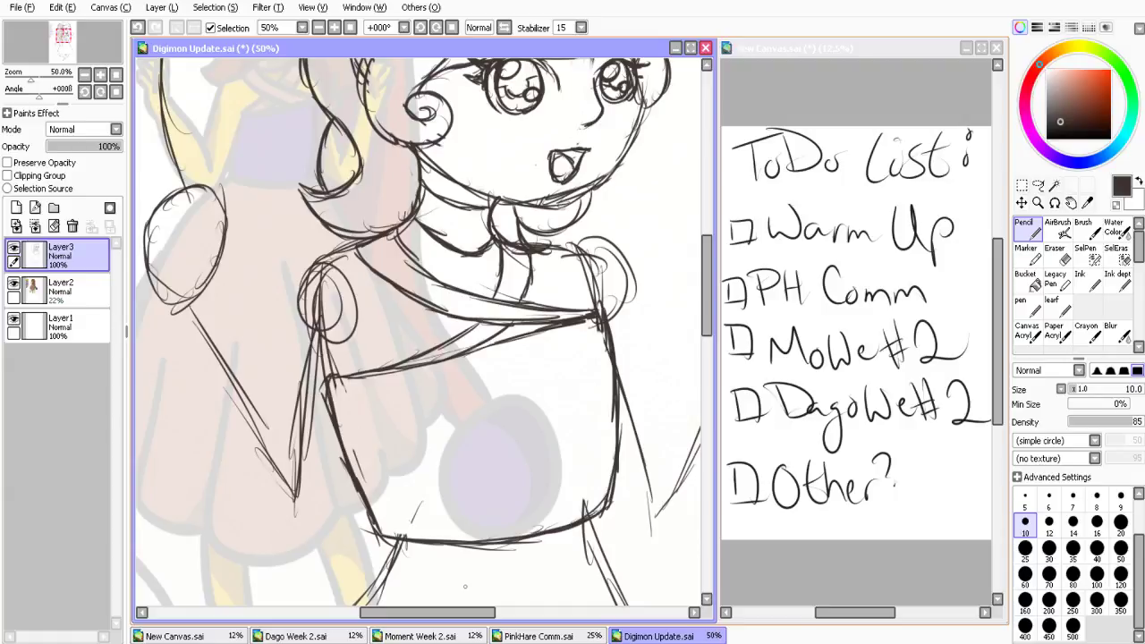
{"action": "left_click_drag", "start_coordinate": [463, 613], "coordinate": [428, 613]}
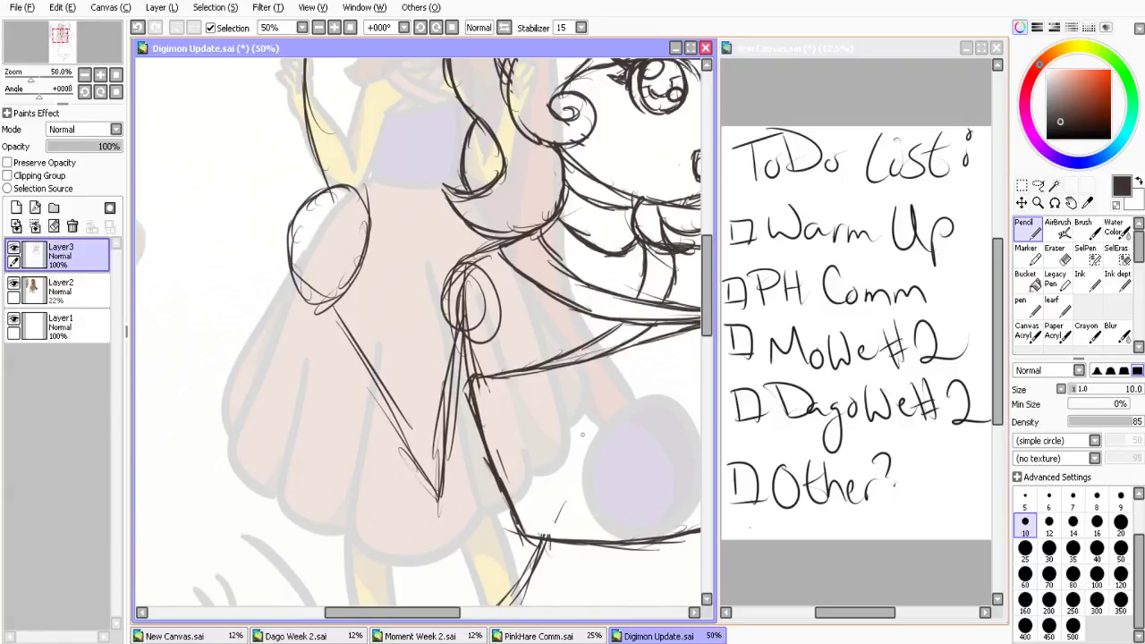
{"action": "scroll", "coordinate": [487, 295], "scroll_direction": "up", "scroll_amount": 2}
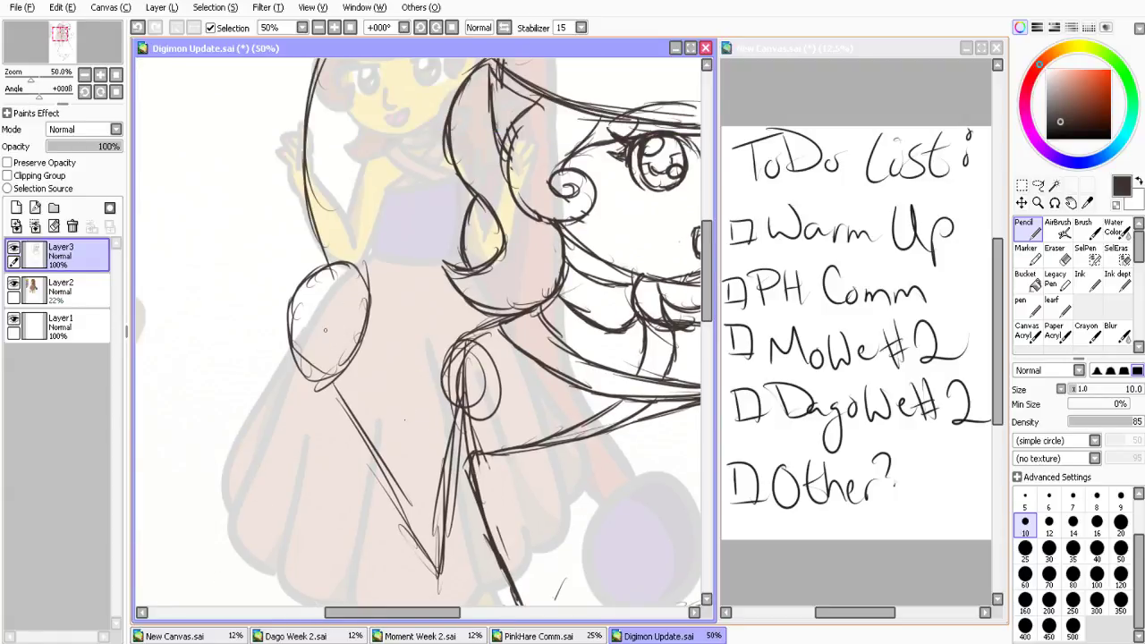
{"action": "left_click_drag", "start_coordinate": [323, 322], "coordinate": [324, 347]}
{"action": "left_click_drag", "start_coordinate": [345, 274], "coordinate": [318, 344]}
{"action": "mouse_move", "coordinate": [337, 295]}
{"action": "left_mouse_down"}
{"action": "mouse_move", "coordinate": [369, 245]}
{"action": "mouse_move", "coordinate": [381, 267]}
{"action": "mouse_move", "coordinate": [365, 327]}
{"action": "left_mouse_up"}
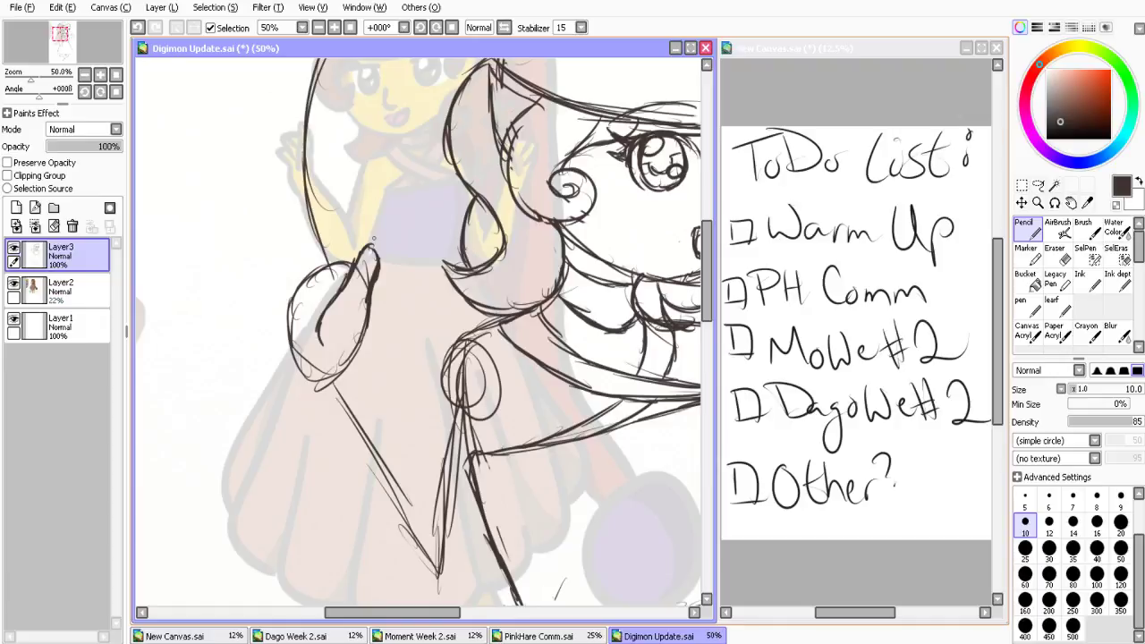
Sketch the fingers above the raised hand's oval guide and the outer edge of the palm down to the wrist
{"action": "left_click_drag", "start_coordinate": [368, 243], "coordinate": [355, 218]}
{"action": "left_click_drag", "start_coordinate": [339, 259], "coordinate": [347, 247]}
{"action": "left_click_drag", "start_coordinate": [346, 195], "coordinate": [349, 251]}
{"action": "mouse_move", "coordinate": [343, 198]}
{"action": "left_mouse_down"}
{"action": "mouse_move", "coordinate": [365, 233]}
{"action": "mouse_move", "coordinate": [336, 215]}
{"action": "mouse_move", "coordinate": [311, 229]}
{"action": "mouse_move", "coordinate": [304, 220]}
{"action": "mouse_move", "coordinate": [322, 248]}
{"action": "mouse_move", "coordinate": [313, 276]}
{"action": "mouse_move", "coordinate": [290, 217]}
{"action": "mouse_move", "coordinate": [304, 252]}
{"action": "mouse_move", "coordinate": [299, 283]}
{"action": "left_mouse_up"}
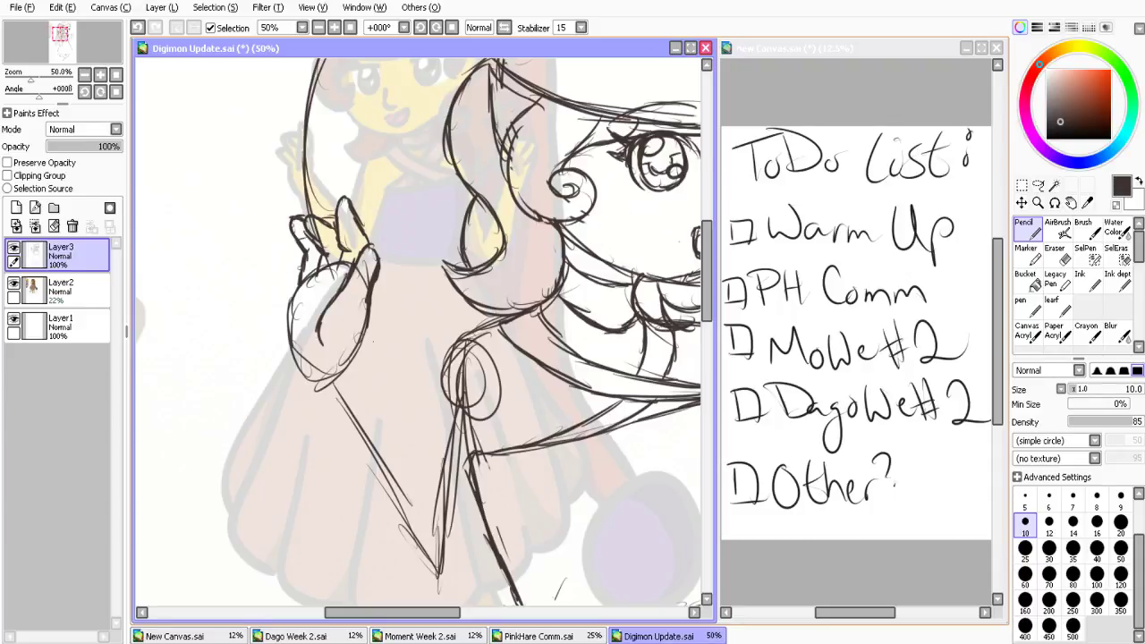
{"action": "mouse_move", "coordinate": [299, 258]}
{"action": "left_mouse_down"}
{"action": "mouse_move", "coordinate": [267, 264]}
{"action": "mouse_move", "coordinate": [289, 276]}
{"action": "left_mouse_up"}
{"action": "left_click_drag", "start_coordinate": [285, 269], "coordinate": [320, 388]}
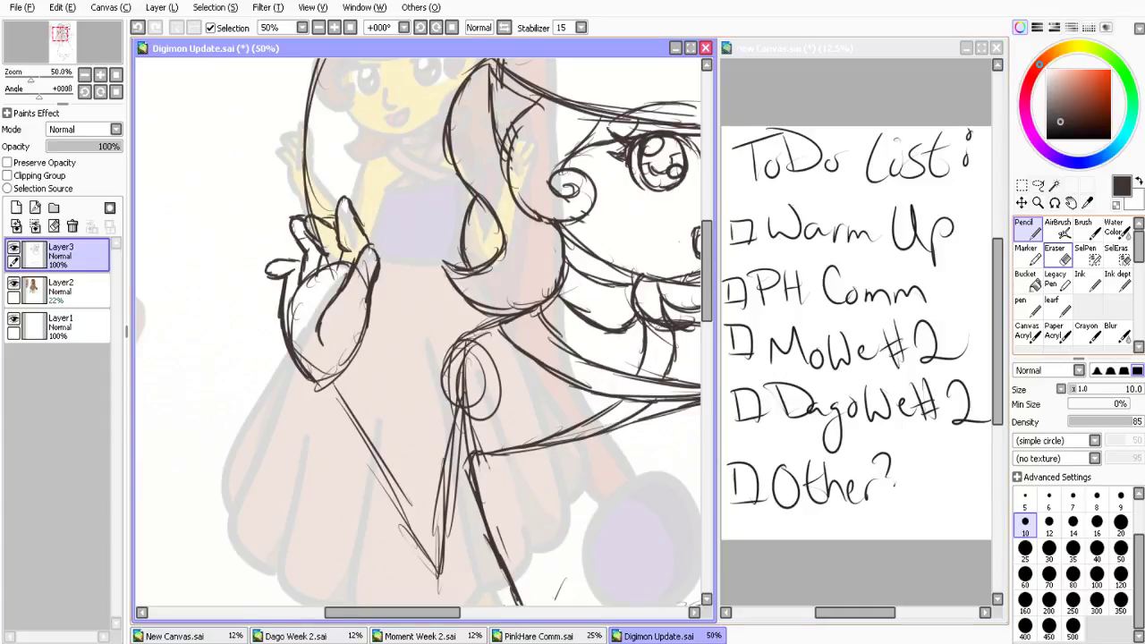
Erase the top of the oval guide inside the raised hand and redraw the finger bases across the palm
{"action": "left_click", "coordinate": [1057, 254]}
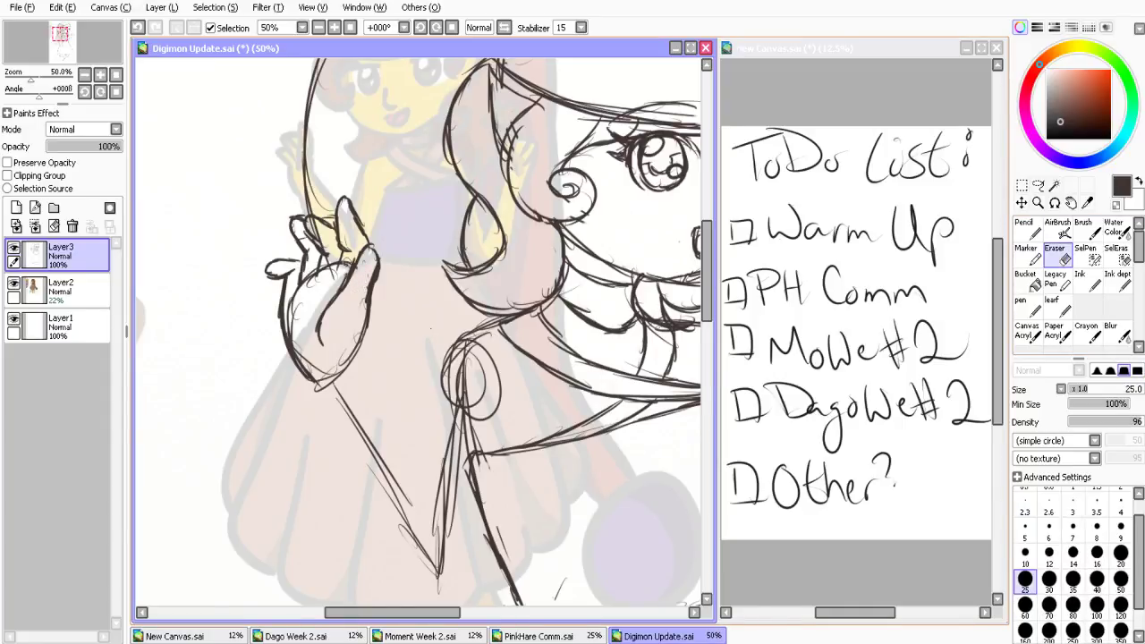
{"action": "mouse_move", "coordinate": [330, 271]}
{"action": "left_mouse_down"}
{"action": "mouse_move", "coordinate": [351, 258]}
{"action": "mouse_move", "coordinate": [304, 287]}
{"action": "left_mouse_up"}
{"action": "left_click", "coordinate": [1027, 229]}
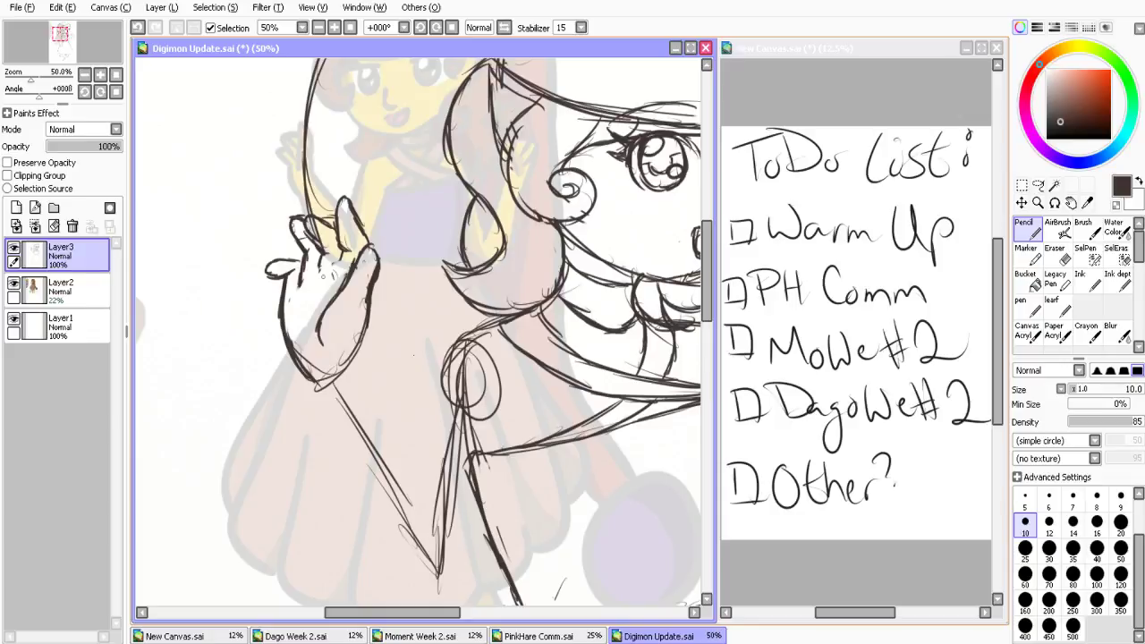
{"action": "mouse_move", "coordinate": [342, 251]}
{"action": "left_mouse_down"}
{"action": "mouse_move", "coordinate": [329, 285]}
{"action": "mouse_move", "coordinate": [315, 285]}
{"action": "left_mouse_up"}
{"action": "mouse_move", "coordinate": [302, 286]}
{"action": "left_mouse_down"}
{"action": "mouse_move", "coordinate": [292, 295]}
{"action": "mouse_move", "coordinate": [320, 278]}
{"action": "left_mouse_up"}
{"action": "left_click_drag", "start_coordinate": [315, 284], "coordinate": [338, 278]}
Sketch the first raised arm's inner forearm edge from wrist to elbow crease, plus its shoulder and outer upper-arm contour with the Pencil
{"action": "mouse_move", "coordinate": [365, 321]}
{"action": "left_mouse_down"}
{"action": "mouse_move", "coordinate": [351, 366]}
{"action": "mouse_move", "coordinate": [399, 453]}
{"action": "left_mouse_up"}
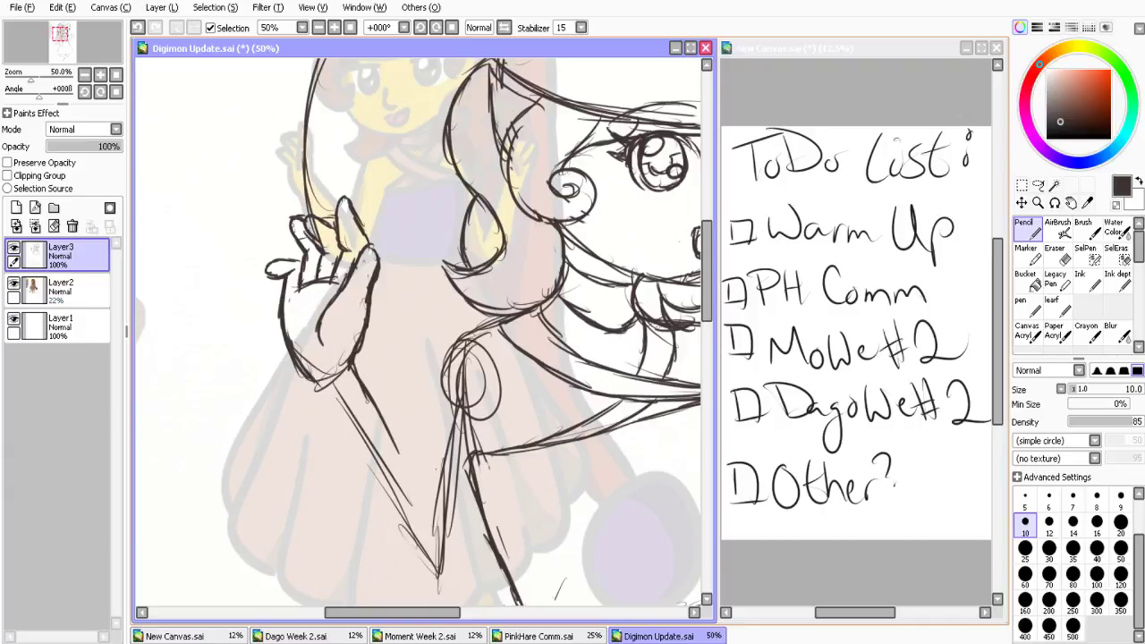
{"action": "left_click_drag", "start_coordinate": [351, 371], "coordinate": [430, 490]}
{"action": "mouse_move", "coordinate": [394, 429]}
{"action": "left_mouse_down"}
{"action": "mouse_move", "coordinate": [442, 517]}
{"action": "mouse_move", "coordinate": [441, 543]}
{"action": "left_mouse_up"}
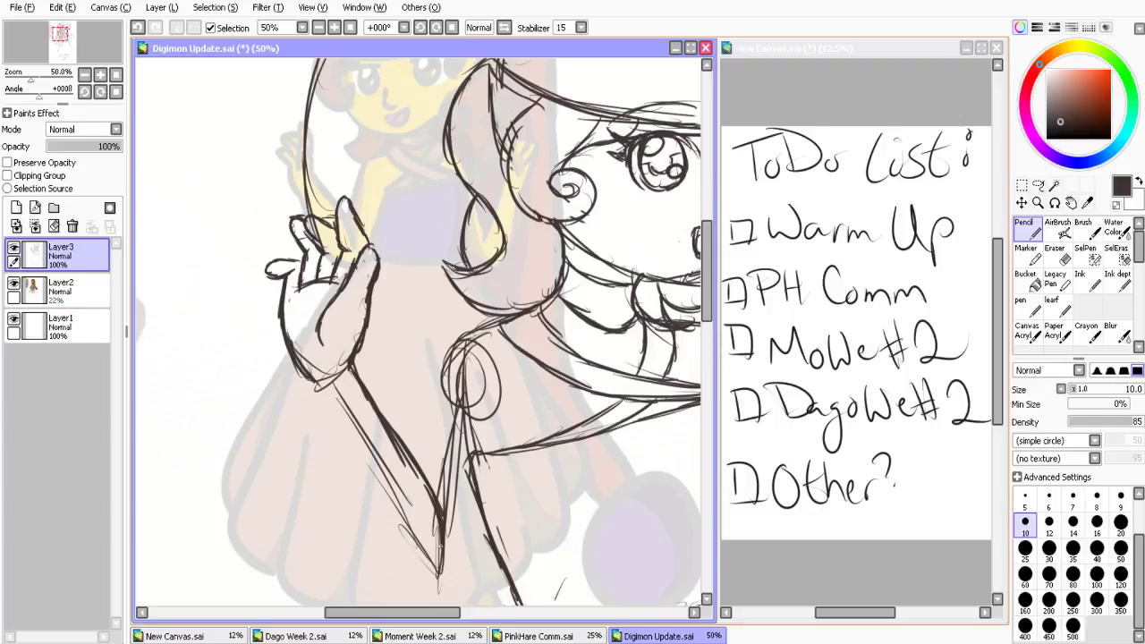
{"action": "mouse_move", "coordinate": [503, 318]}
{"action": "left_mouse_down"}
{"action": "mouse_move", "coordinate": [457, 330]}
{"action": "mouse_move", "coordinate": [433, 351]}
{"action": "mouse_move", "coordinate": [414, 448]}
{"action": "left_mouse_up"}
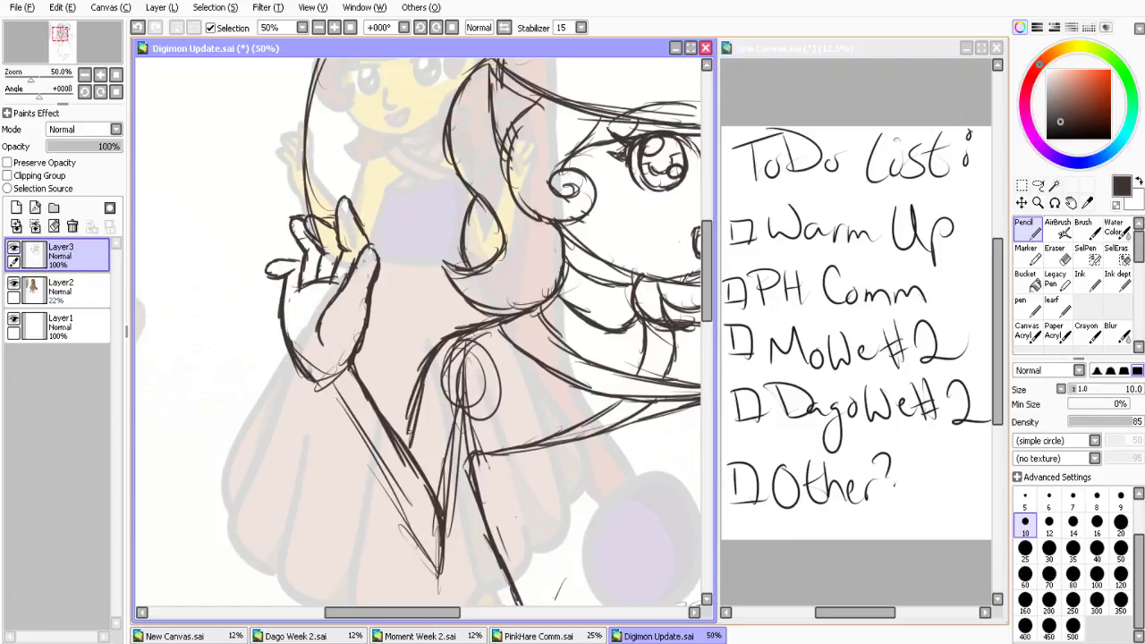
{"action": "left_click_drag", "start_coordinate": [419, 396], "coordinate": [408, 453]}
Sketch the same arm's outer forearm edge from the wrist around the rounded elbow and up to the armpit
{"action": "left_click_drag", "start_coordinate": [309, 383], "coordinate": [340, 449]}
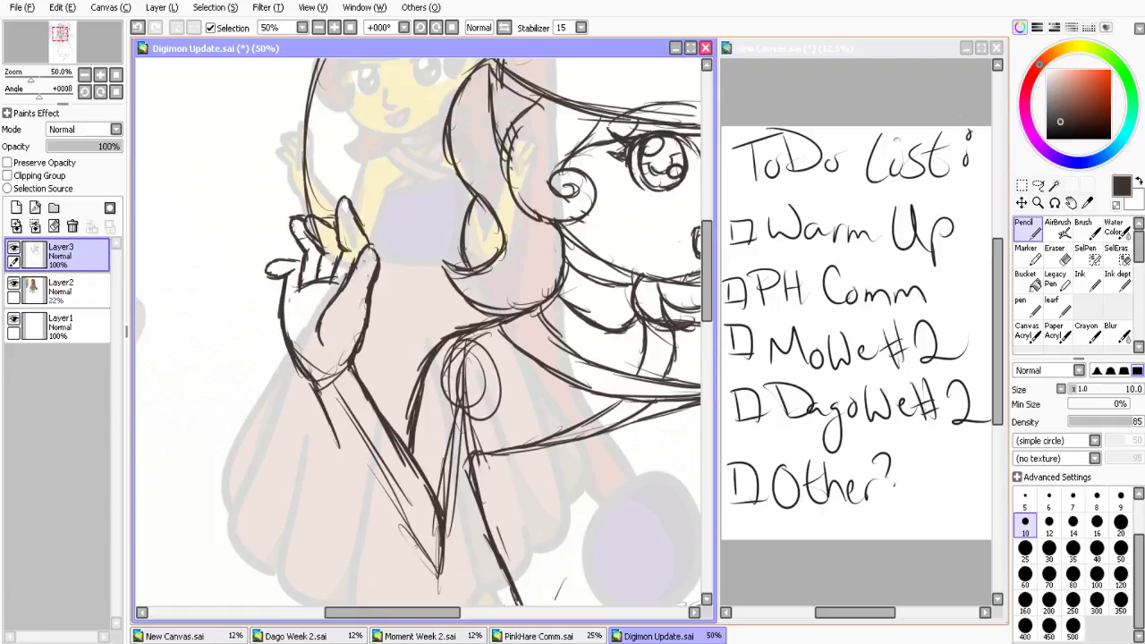
{"action": "left_click_drag", "start_coordinate": [320, 392], "coordinate": [367, 537]}
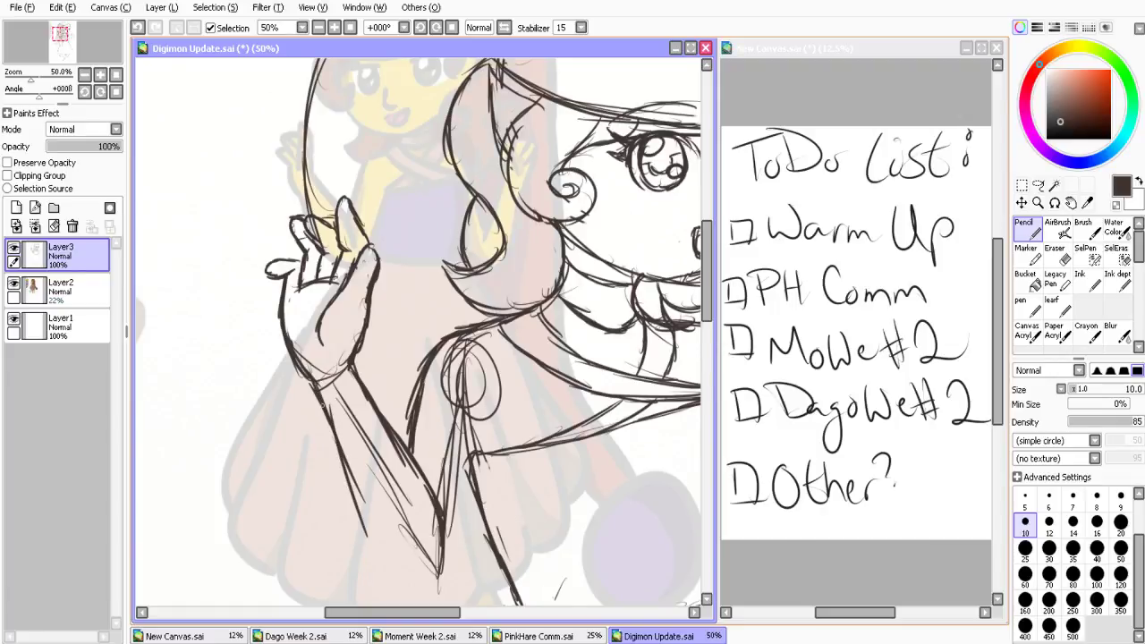
{"action": "left_click_drag", "start_coordinate": [311, 391], "coordinate": [416, 583]}
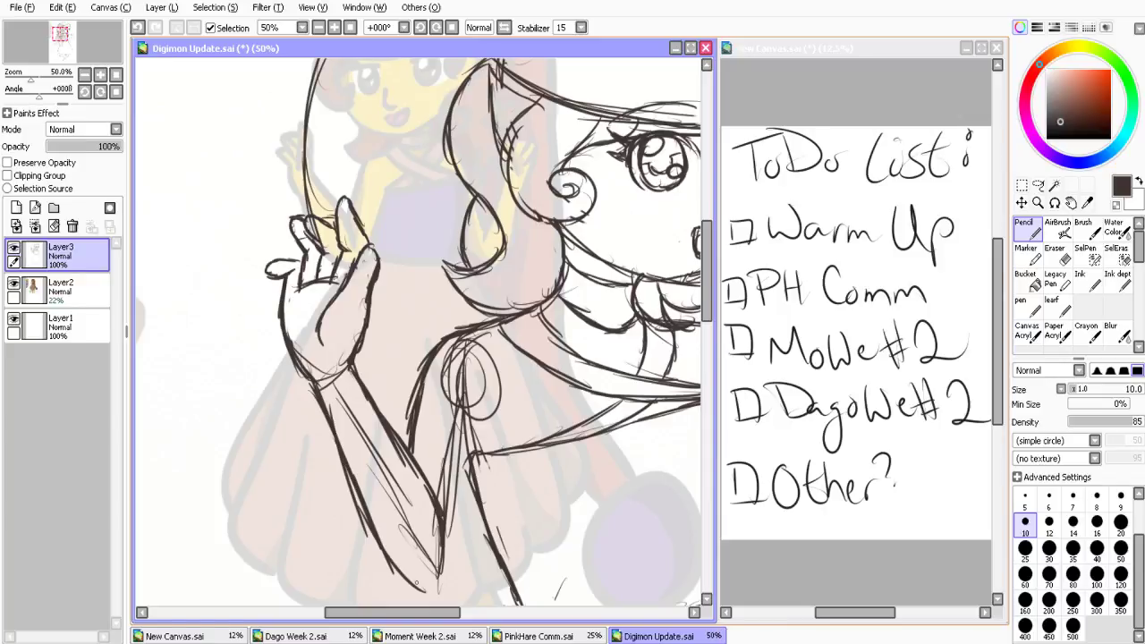
{"action": "scroll", "coordinate": [470, 221], "scroll_direction": "down", "scroll_amount": 2}
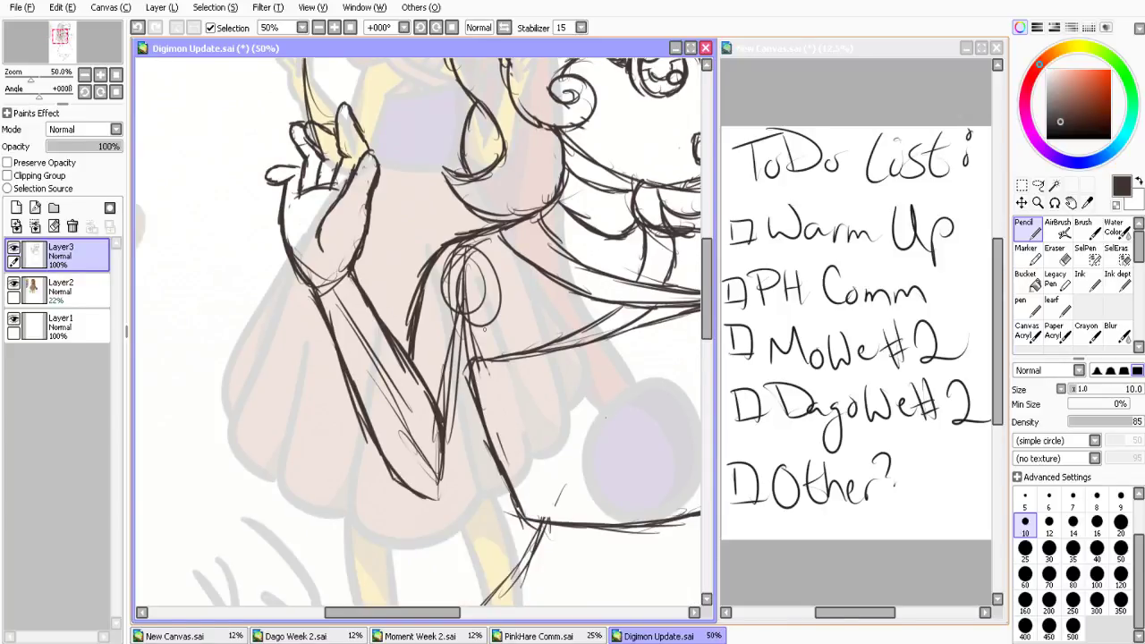
{"action": "mouse_move", "coordinate": [484, 323]}
{"action": "left_mouse_down"}
{"action": "mouse_move", "coordinate": [472, 361]}
{"action": "mouse_move", "coordinate": [473, 472]}
{"action": "mouse_move", "coordinate": [379, 472]}
{"action": "left_mouse_up"}
{"action": "left_click_drag", "start_coordinate": [426, 502], "coordinate": [393, 485]}
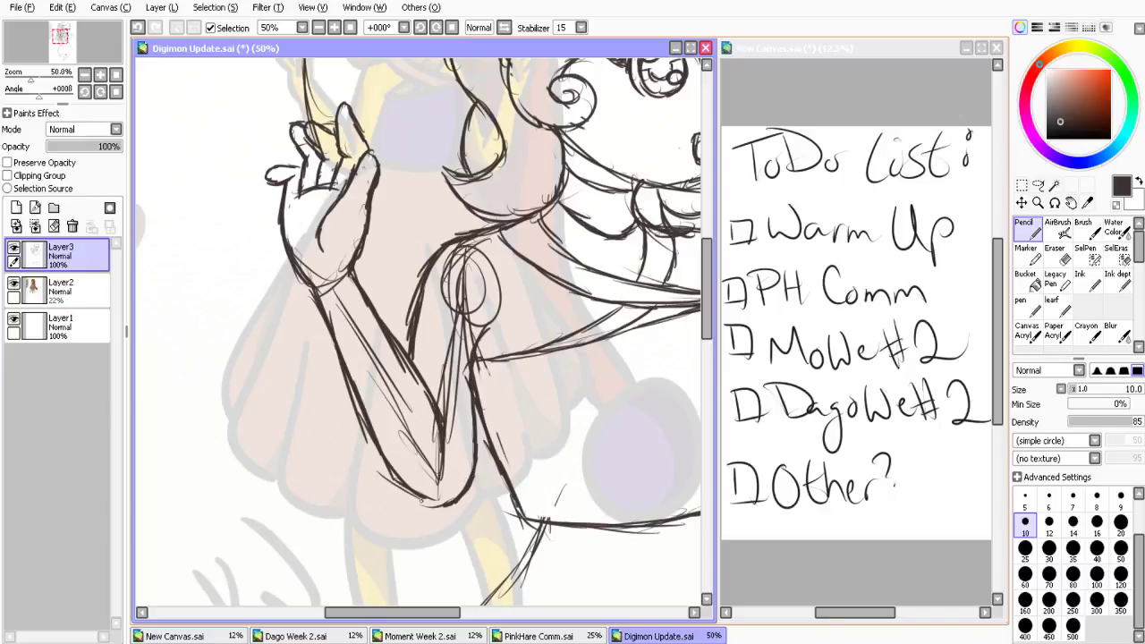
Erase the guide lines inside that wrist and forearm at the current brush size, and the upper-arm and shoulder guides at size 60
{"action": "key", "text": "e"}
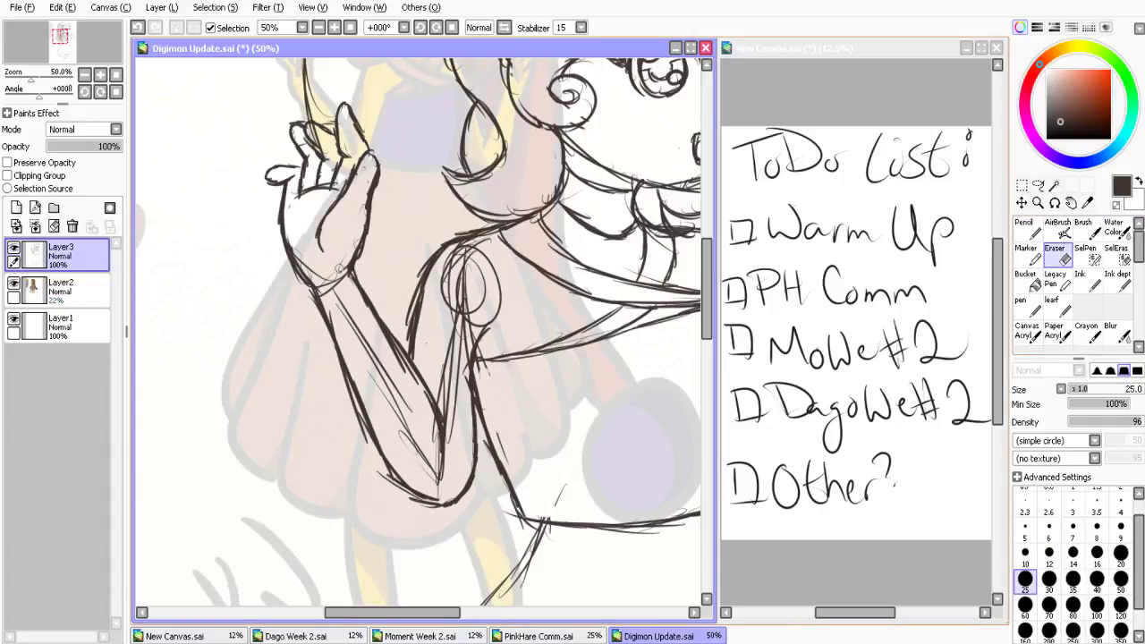
{"action": "mouse_move", "coordinate": [341, 268]}
{"action": "left_mouse_down"}
{"action": "mouse_move", "coordinate": [337, 300]}
{"action": "mouse_move", "coordinate": [430, 468]}
{"action": "left_mouse_up"}
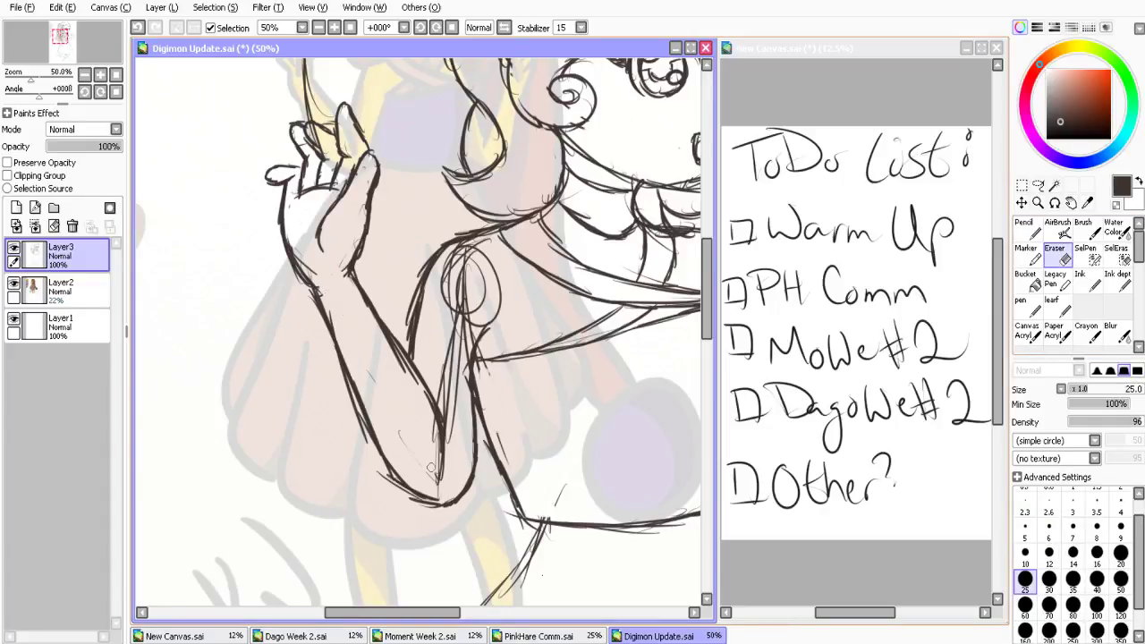
{"action": "left_click", "coordinate": [1025, 607]}
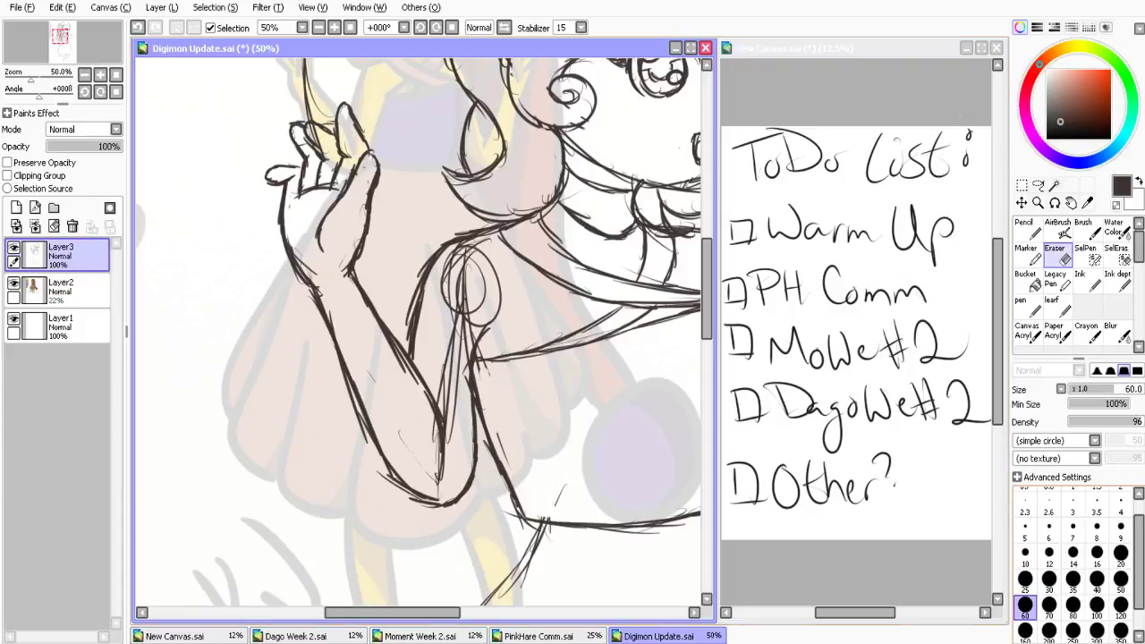
{"action": "mouse_move", "coordinate": [479, 269]}
{"action": "left_mouse_down"}
{"action": "mouse_move", "coordinate": [449, 284]}
{"action": "mouse_move", "coordinate": [460, 425]}
{"action": "left_mouse_up"}
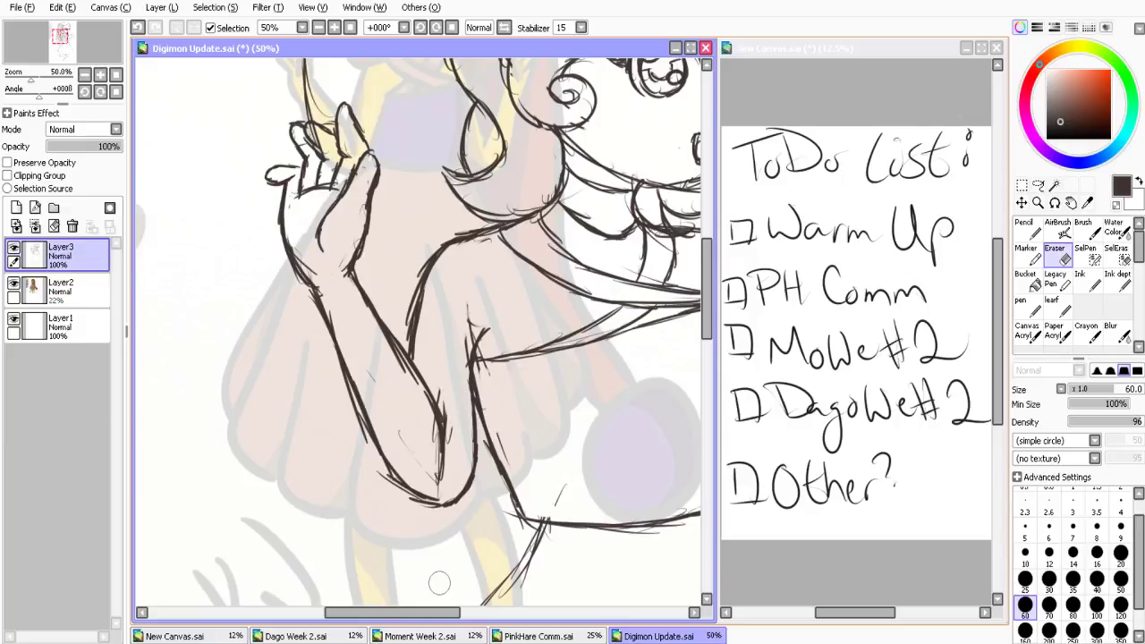
{"action": "left_click_drag", "start_coordinate": [436, 613], "coordinate": [486, 613]}
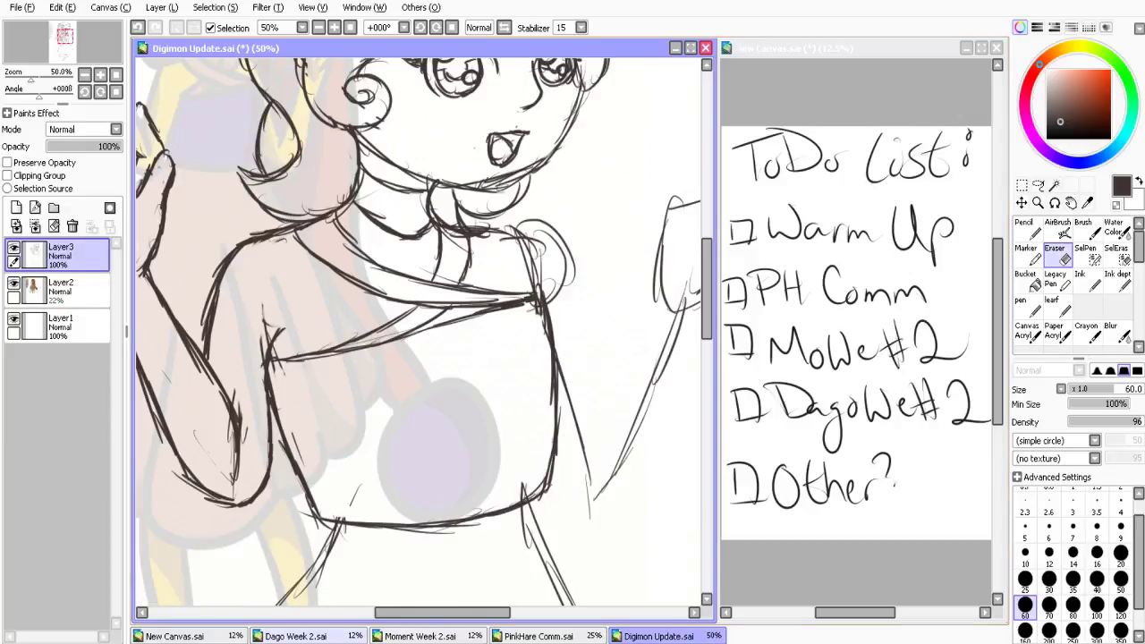
{"action": "key", "text": "alt+Tab"}
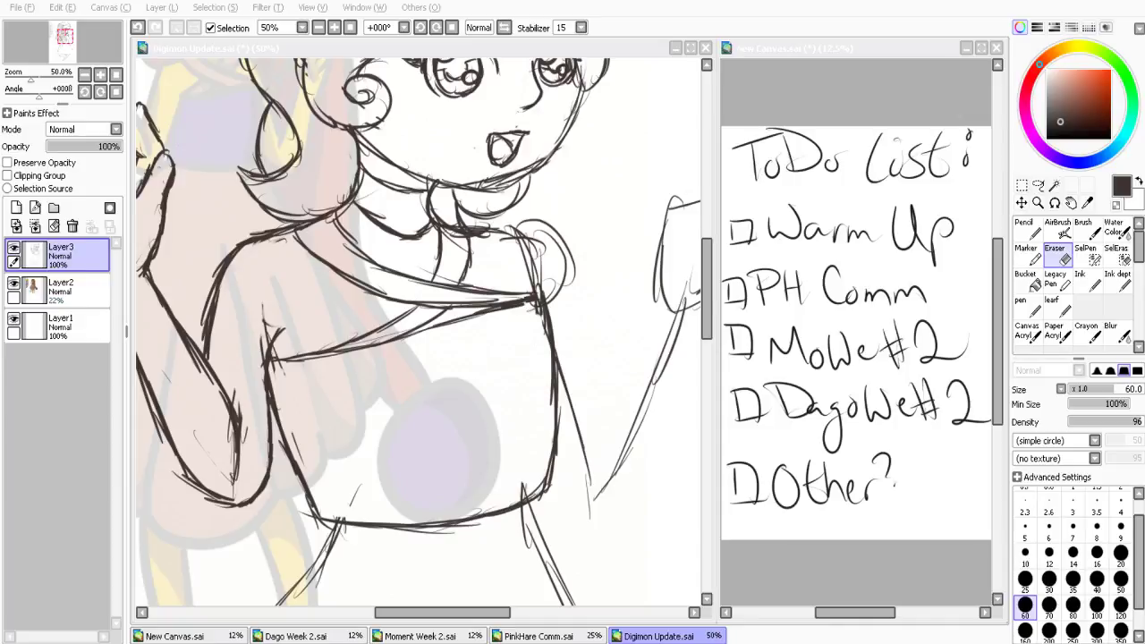
{"action": "left_click", "coordinate": [998, 331]}
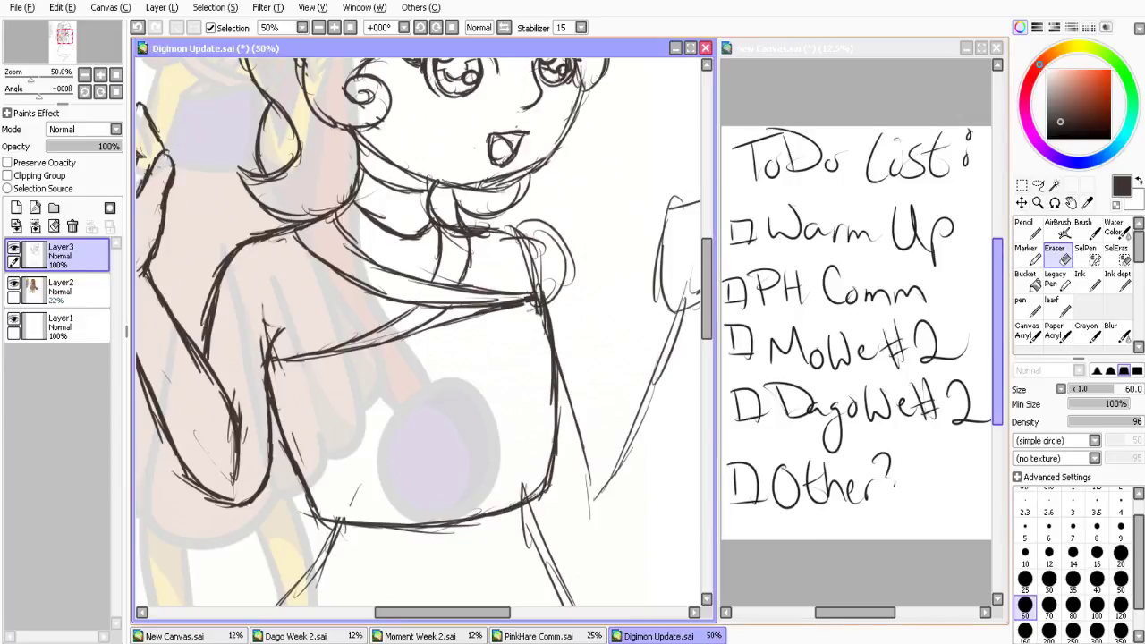
Sketch the opposite shoulder's curve and the outer edge of its upper arm down to the elbow crease with the Pencil
{"action": "key", "text": "n"}
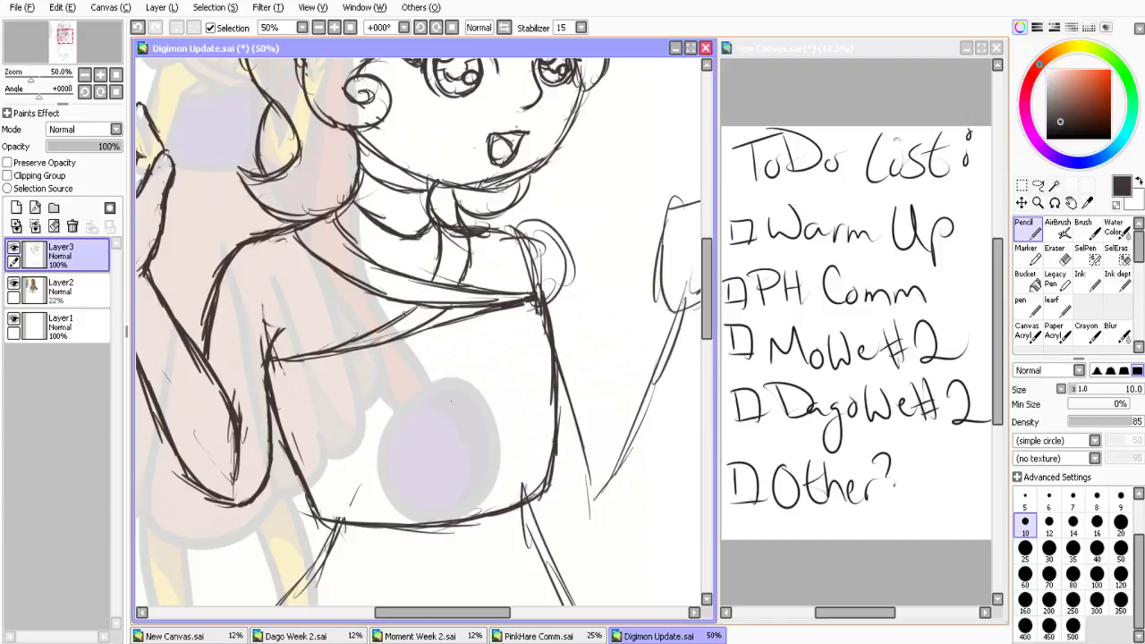
{"action": "left_click_drag", "start_coordinate": [285, 326], "coordinate": [270, 354]}
{"action": "mouse_move", "coordinate": [517, 225]}
{"action": "left_mouse_down"}
{"action": "mouse_move", "coordinate": [485, 231]}
{"action": "mouse_move", "coordinate": [586, 337]}
{"action": "left_mouse_up"}
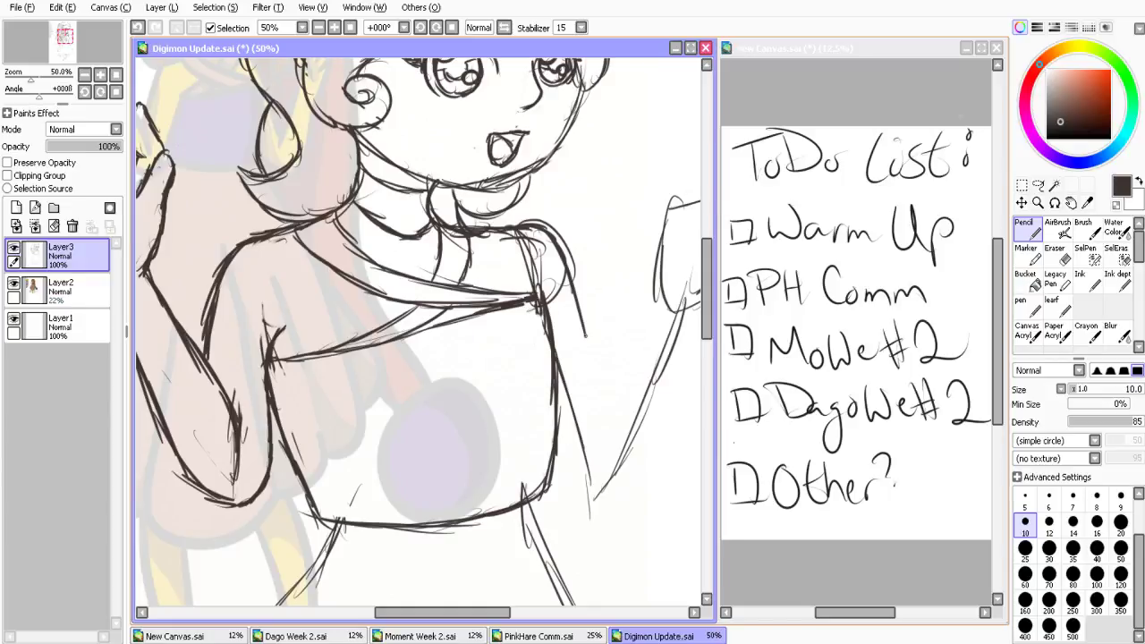
{"action": "left_click_drag", "start_coordinate": [571, 273], "coordinate": [601, 438]}
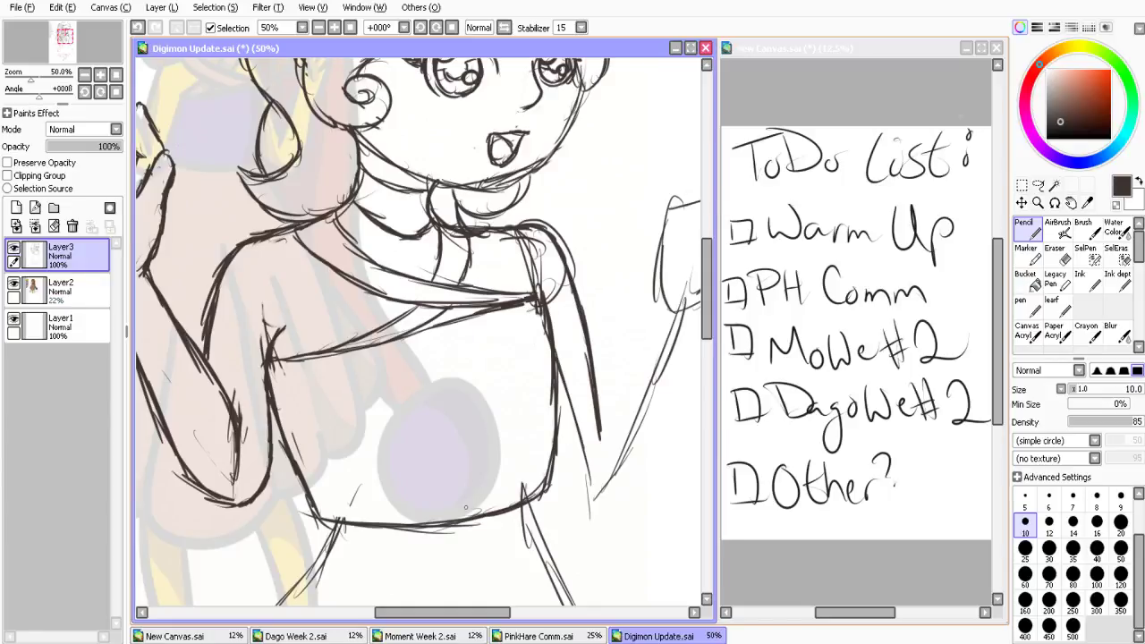
Sketch the slanted fingers above the second hand's palm guide, and the thumb curving down to the base of the palm
{"action": "left_click_drag", "start_coordinate": [467, 613], "coordinate": [492, 613]}
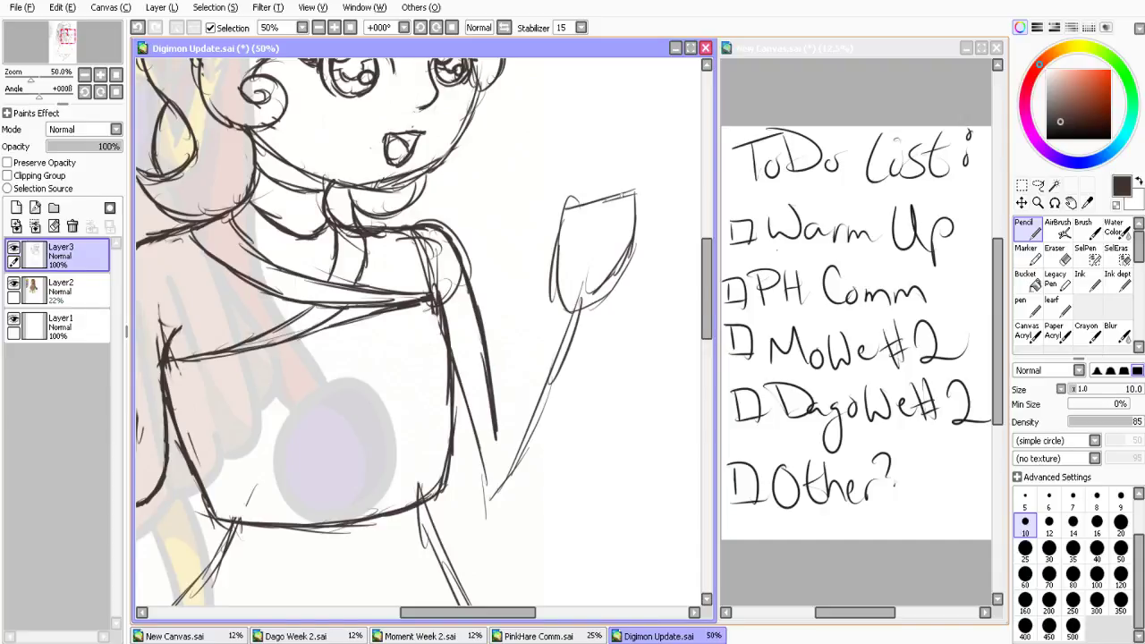
{"action": "left_click_drag", "start_coordinate": [628, 161], "coordinate": [612, 197]}
{"action": "left_click_drag", "start_coordinate": [649, 135], "coordinate": [616, 193]}
{"action": "mouse_move", "coordinate": [639, 138]}
{"action": "left_mouse_down"}
{"action": "mouse_move", "coordinate": [659, 132]}
{"action": "mouse_move", "coordinate": [626, 263]}
{"action": "left_mouse_up"}
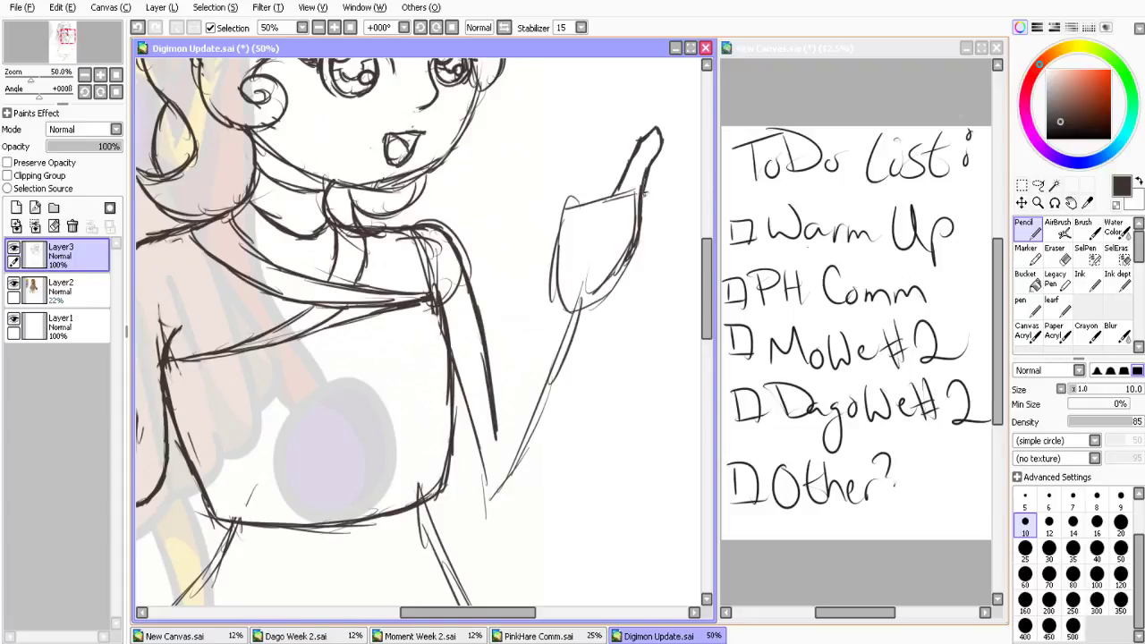
{"action": "mouse_move", "coordinate": [645, 191]}
{"action": "left_mouse_down"}
{"action": "mouse_move", "coordinate": [647, 262]}
{"action": "mouse_move", "coordinate": [591, 313]}
{"action": "left_mouse_up"}
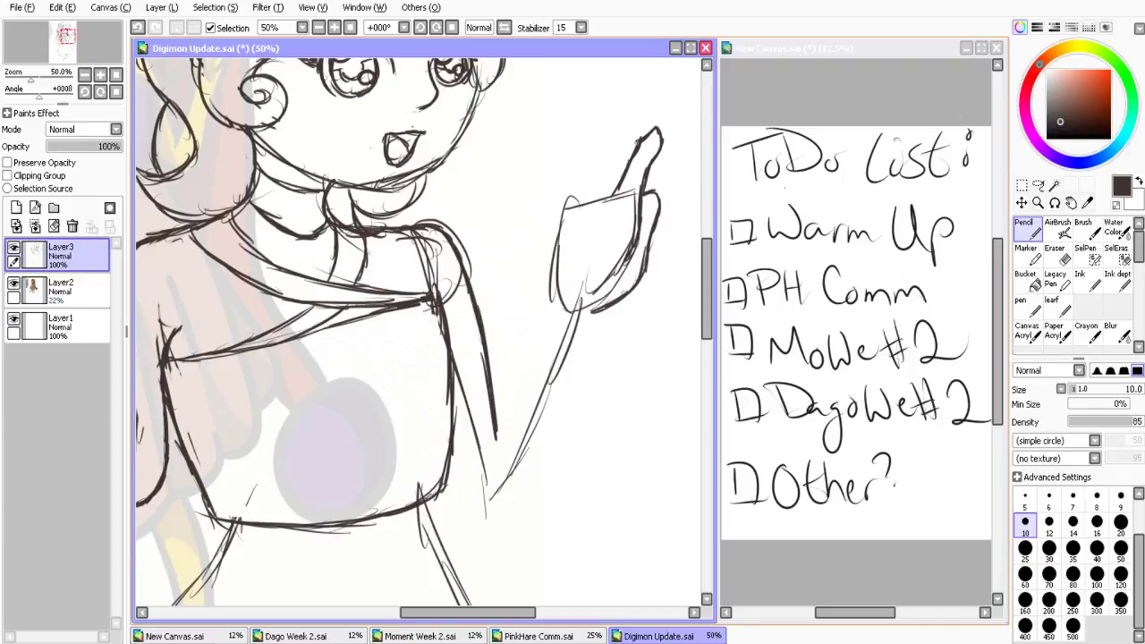
{"action": "mouse_move", "coordinate": [637, 140]}
{"action": "left_mouse_down"}
{"action": "mouse_move", "coordinate": [600, 192]}
{"action": "mouse_move", "coordinate": [568, 208]}
{"action": "mouse_move", "coordinate": [557, 238]}
{"action": "left_mouse_up"}
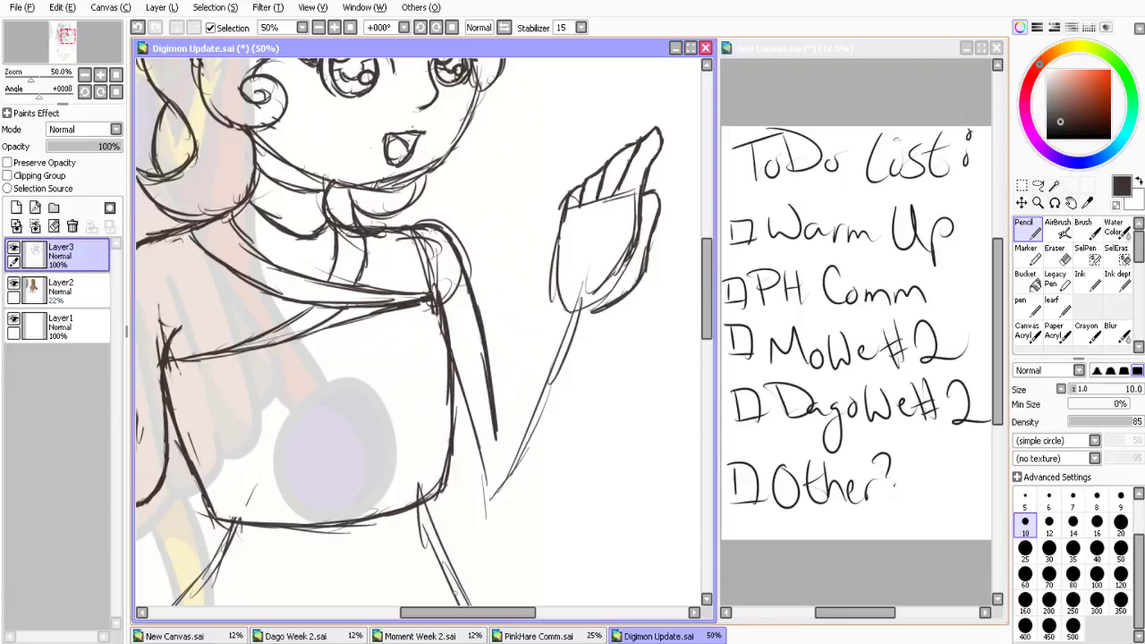
Sketch the second hand's inner palm edge and continue it down the forearm to the elbow crease
{"action": "left_click_drag", "start_coordinate": [467, 613], "coordinate": [397, 613]}
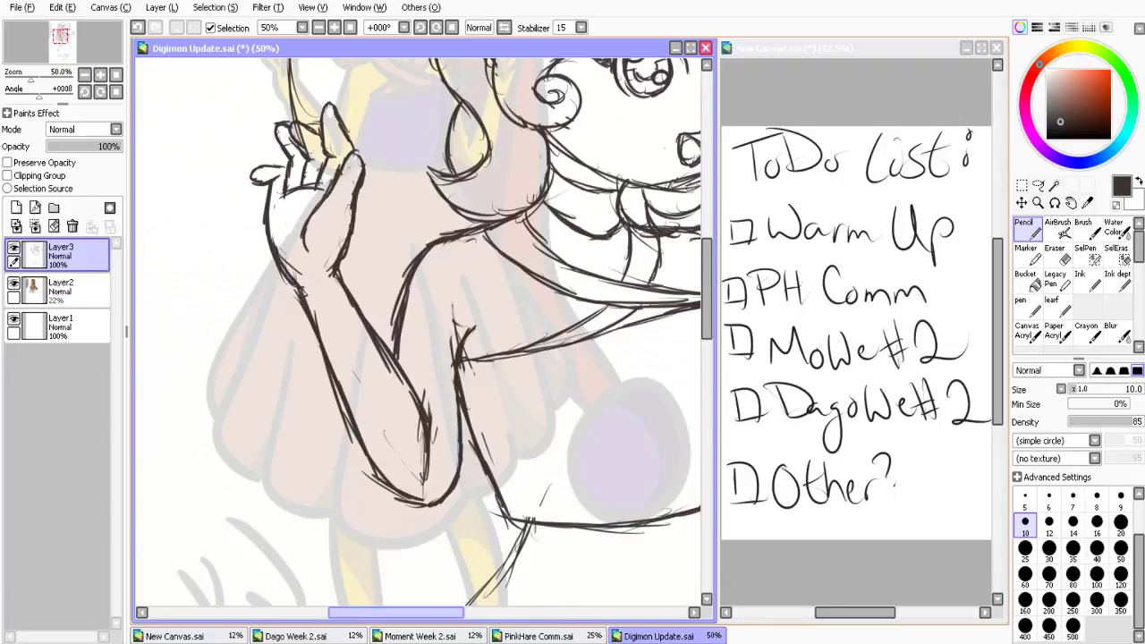
{"action": "scroll", "coordinate": [418, 338], "scroll_direction": "right", "scroll_amount": 3}
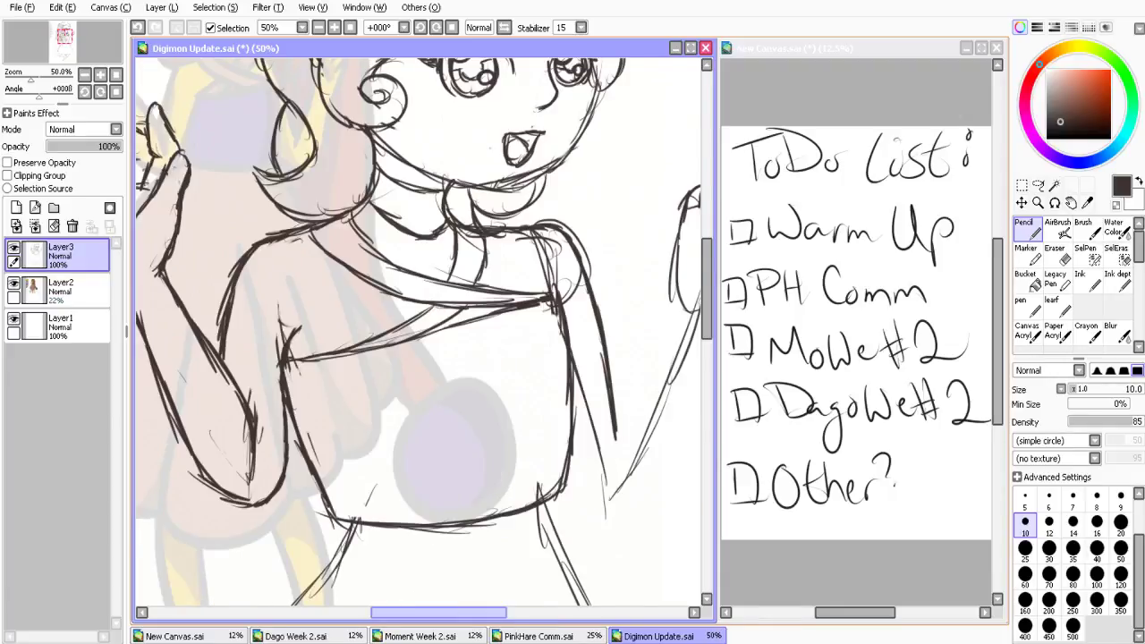
{"action": "scroll", "coordinate": [417, 338], "scroll_direction": "right", "scroll_amount": 2}
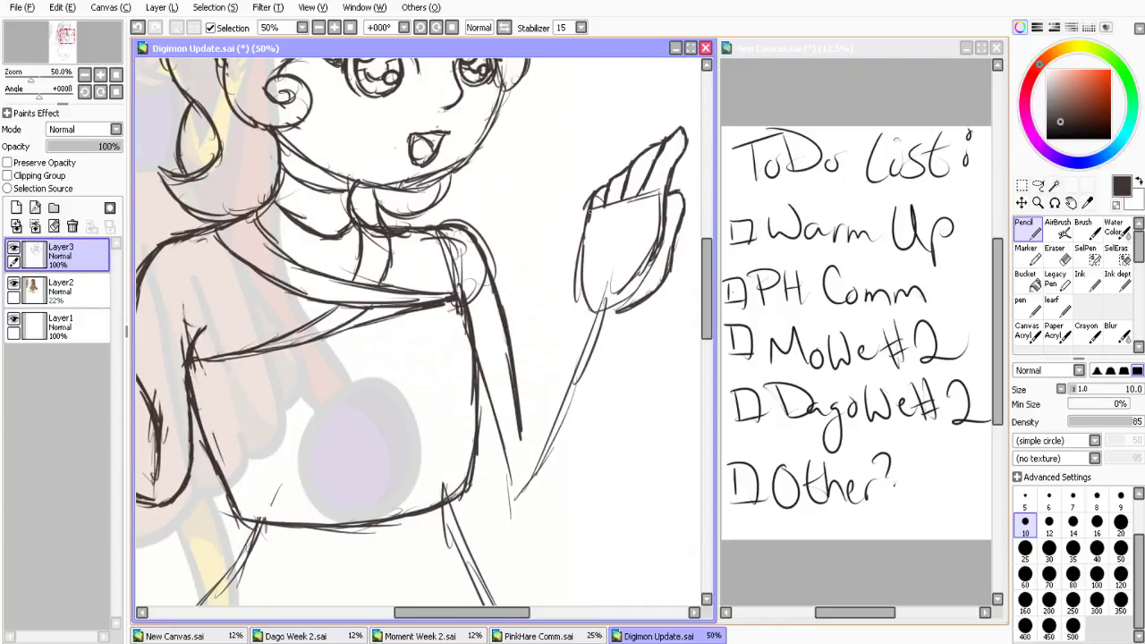
{"action": "mouse_move", "coordinate": [587, 208]}
{"action": "left_mouse_down"}
{"action": "mouse_move", "coordinate": [577, 315]}
{"action": "mouse_move", "coordinate": [530, 417]}
{"action": "left_mouse_up"}
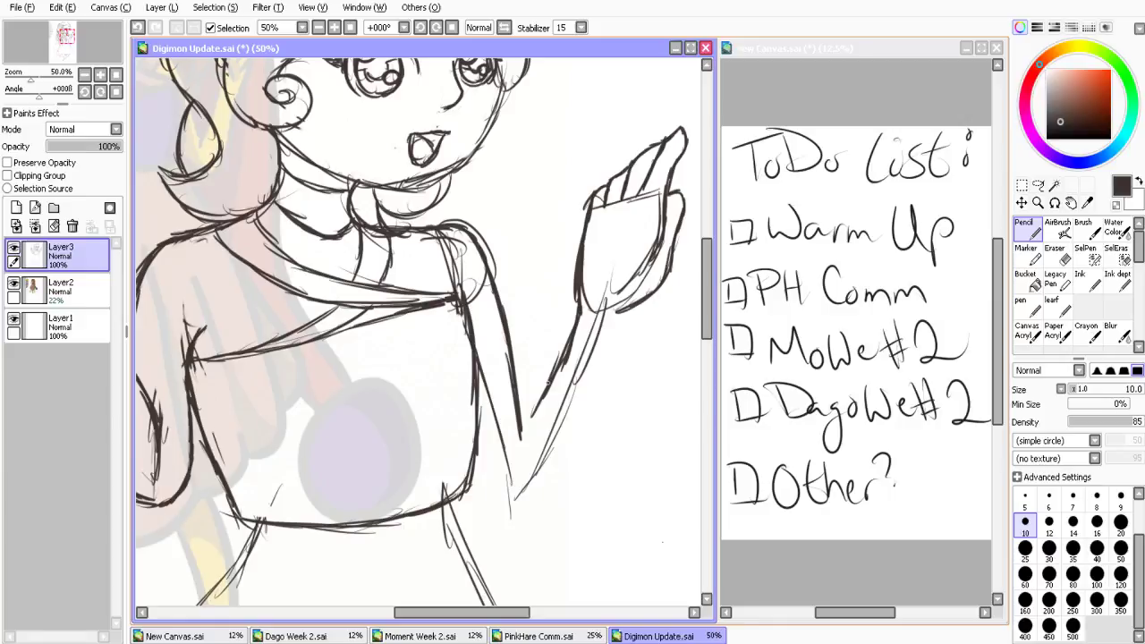
{"action": "left_click_drag", "start_coordinate": [551, 379], "coordinate": [506, 479]}
Sketch the second forearm's outer edge from the wrist down and around the elbow to the bodice's lower corner
{"action": "left_click_drag", "start_coordinate": [633, 309], "coordinate": [614, 359]}
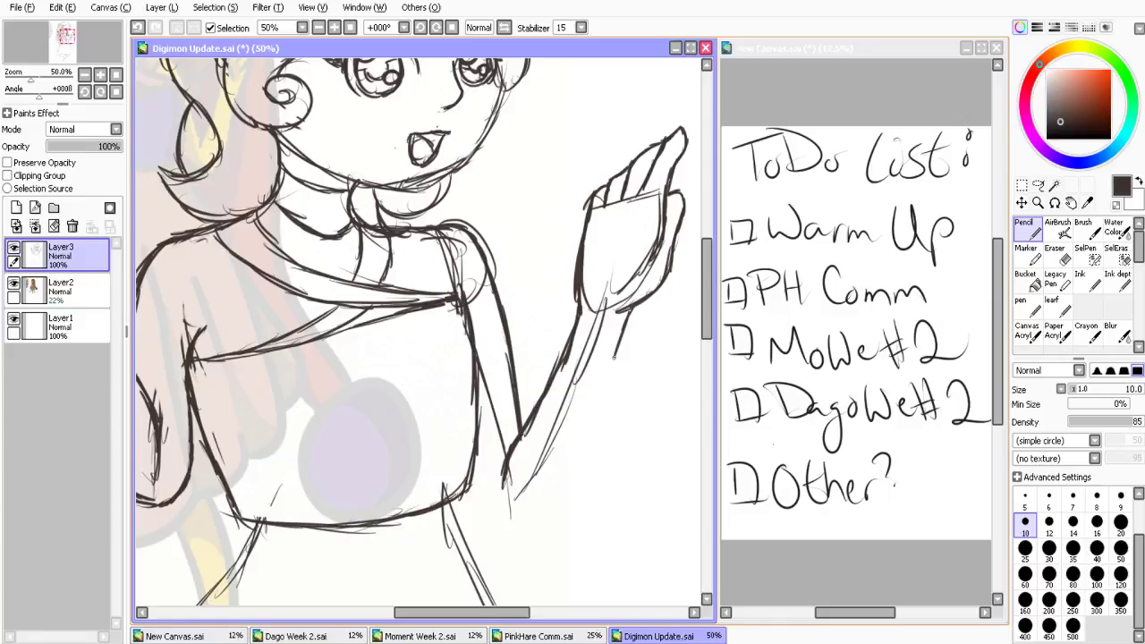
{"action": "left_click_drag", "start_coordinate": [633, 308], "coordinate": [604, 418]}
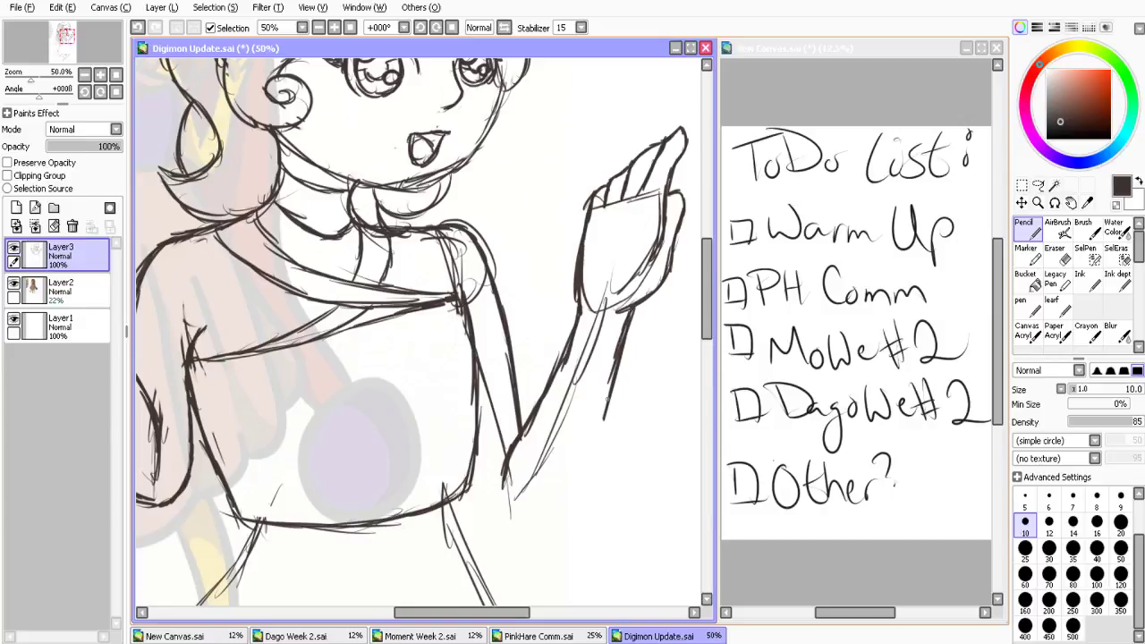
{"action": "mouse_move", "coordinate": [617, 363]}
{"action": "left_mouse_down"}
{"action": "mouse_move", "coordinate": [548, 534]}
{"action": "mouse_move", "coordinate": [506, 542]}
{"action": "left_mouse_up"}
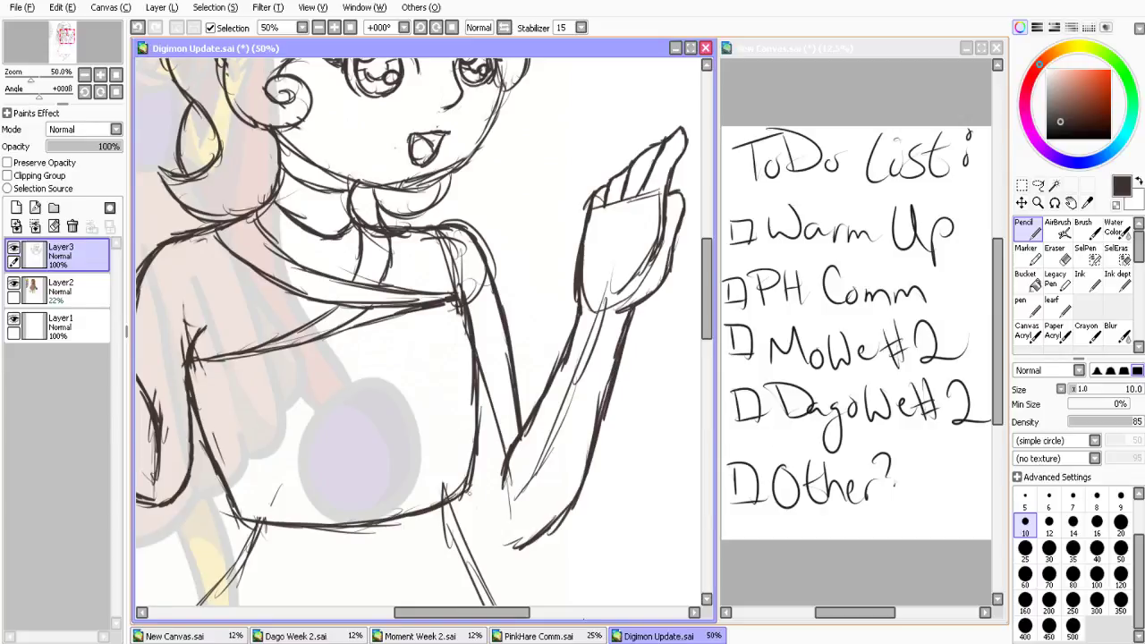
{"action": "left_click_drag", "start_coordinate": [460, 488], "coordinate": [530, 542]}
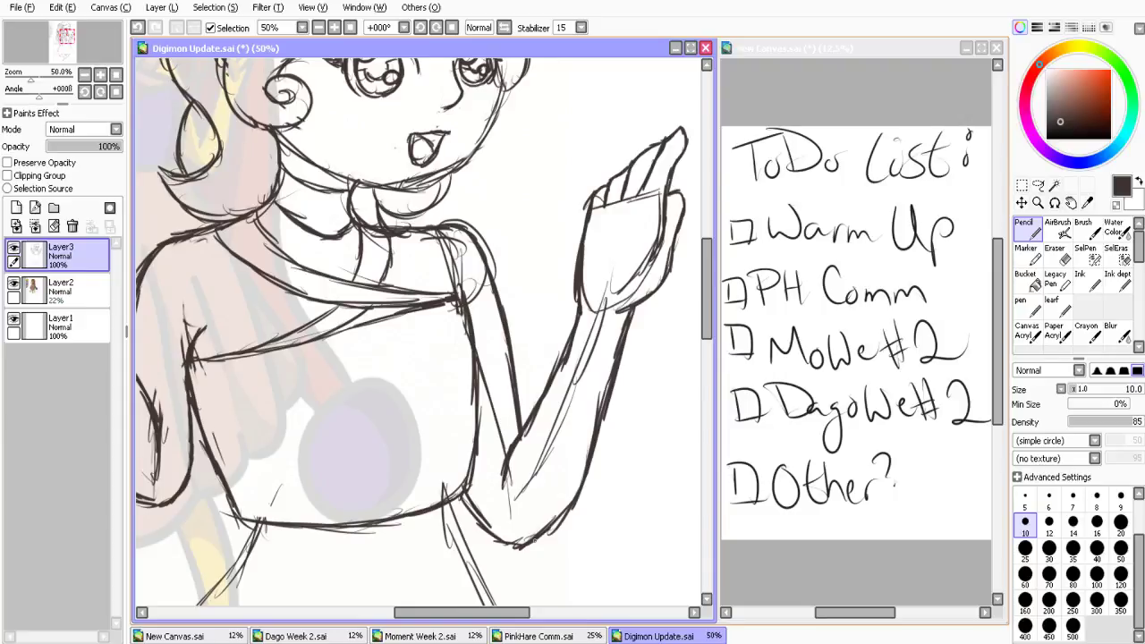
Erase the palm and forearm guide lines inside the second arm, and the rough line along its inner upper arm
{"action": "left_click_drag", "start_coordinate": [483, 612], "coordinate": [504, 613]}
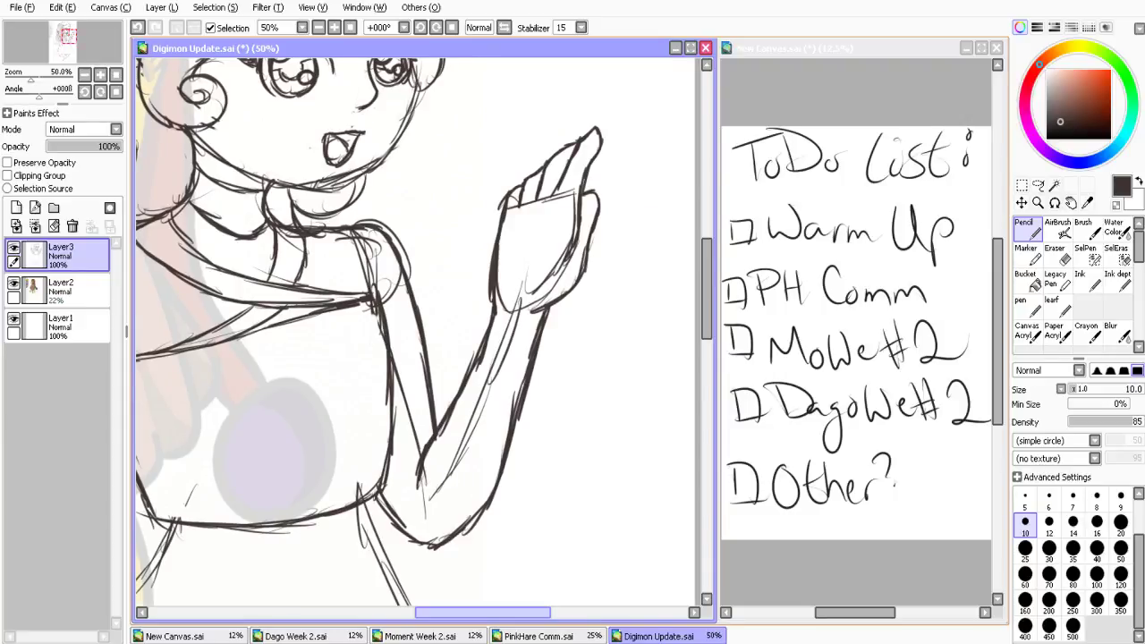
{"action": "scroll", "coordinate": [417, 335], "scroll_direction": "left", "scroll_amount": 3}
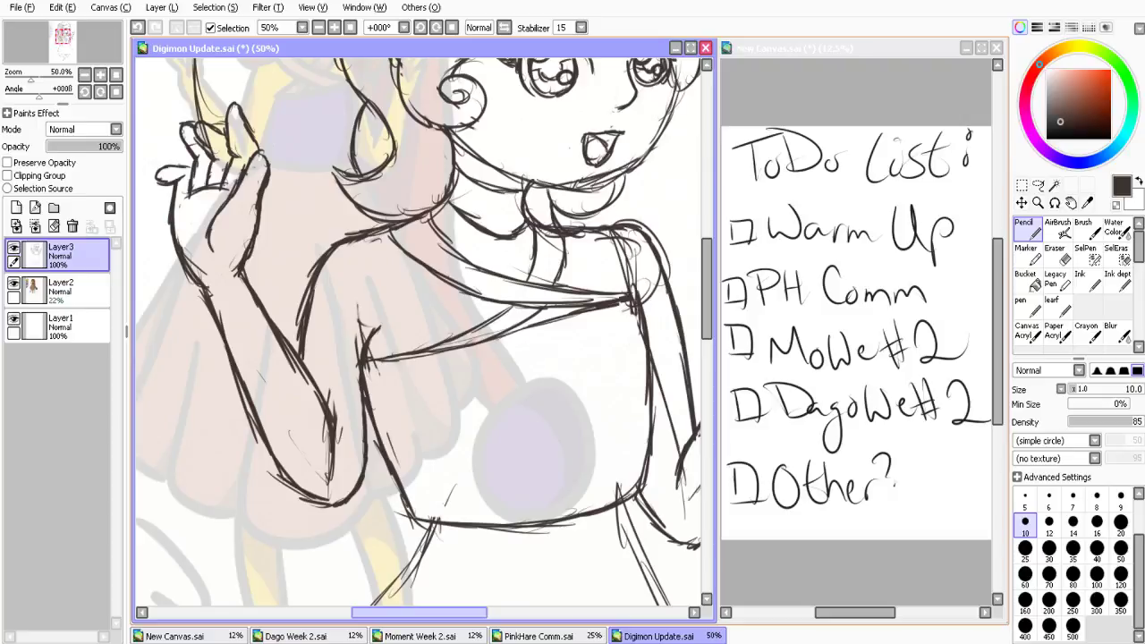
{"action": "scroll", "coordinate": [418, 336], "scroll_direction": "right", "scroll_amount": 2}
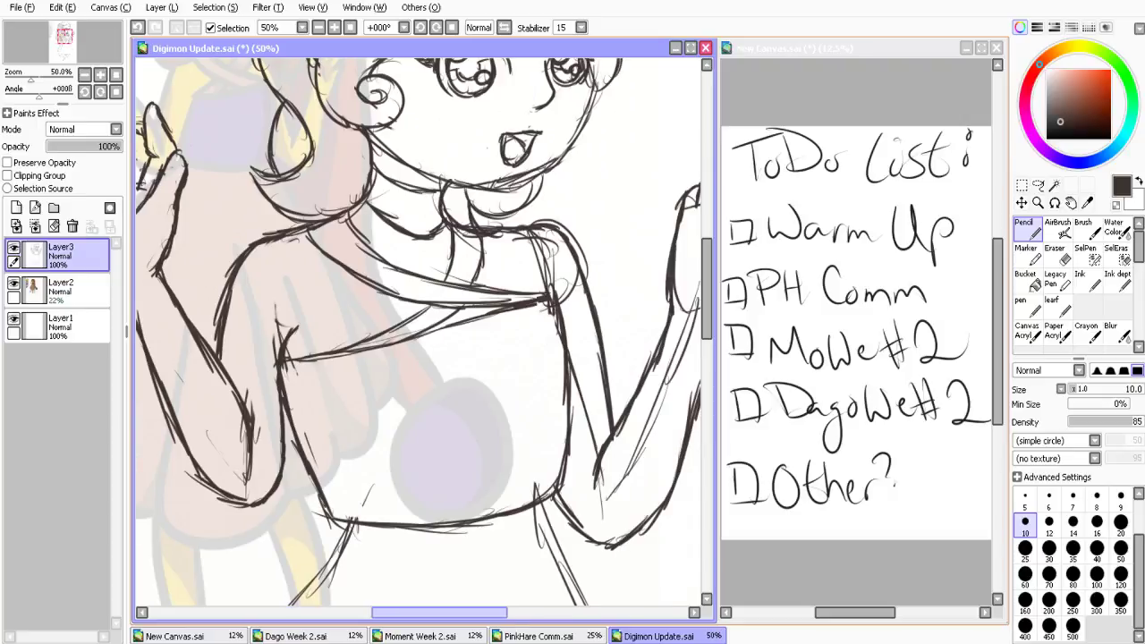
{"action": "scroll", "coordinate": [418, 335], "scroll_direction": "right", "scroll_amount": 3}
{"action": "key", "text": "e"}
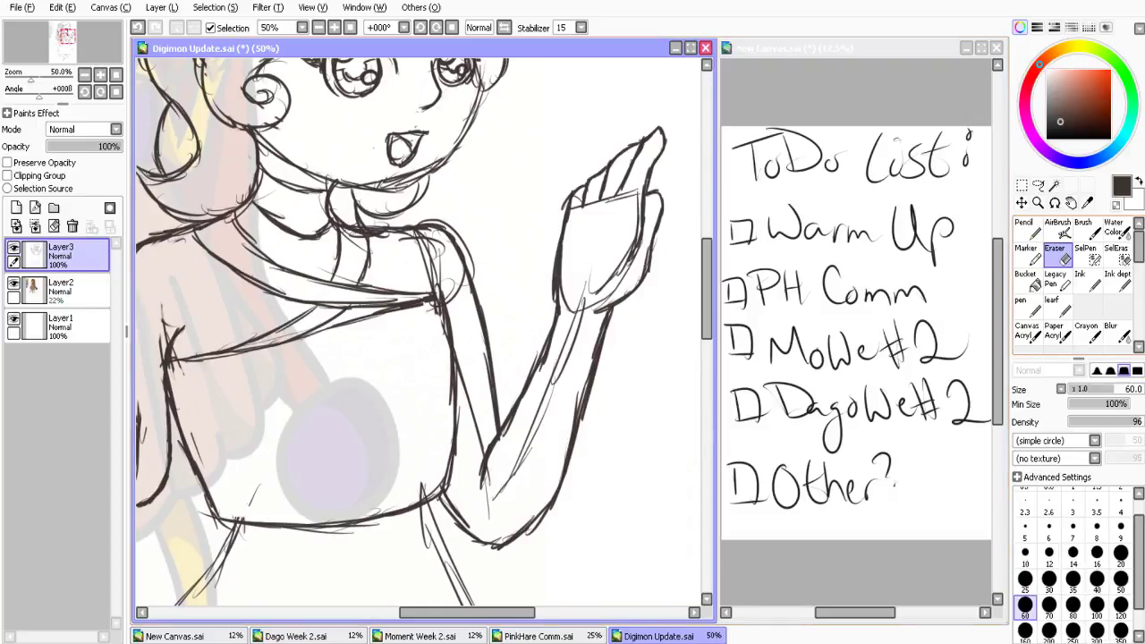
{"action": "mouse_move", "coordinate": [604, 285]}
{"action": "left_mouse_down"}
{"action": "mouse_move", "coordinate": [618, 272]}
{"action": "mouse_move", "coordinate": [497, 483]}
{"action": "left_mouse_up"}
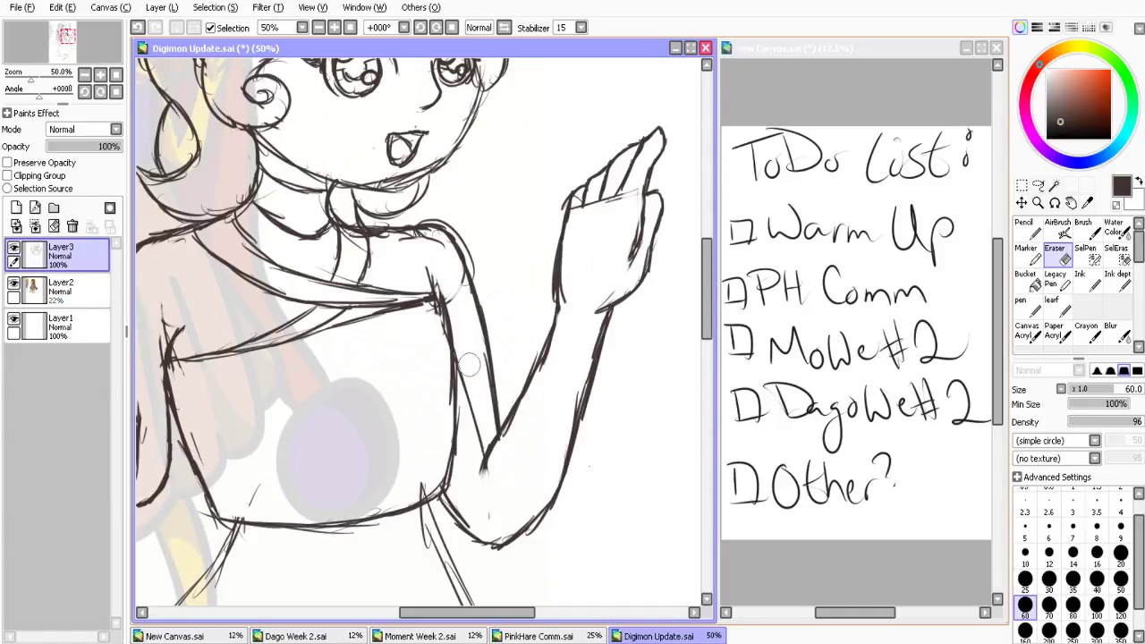
{"action": "left_click_drag", "start_coordinate": [468, 364], "coordinate": [480, 441]}
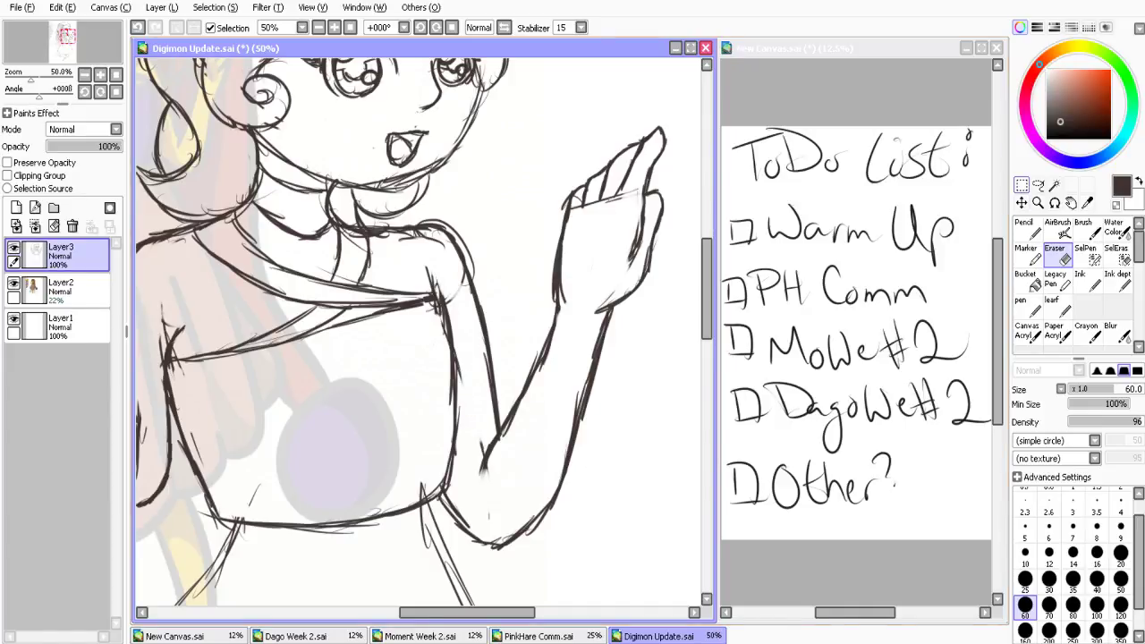
Select the whole second arm and hand by painting over them with the SelPen at size 500
{"action": "left_click", "coordinate": [1086, 253]}
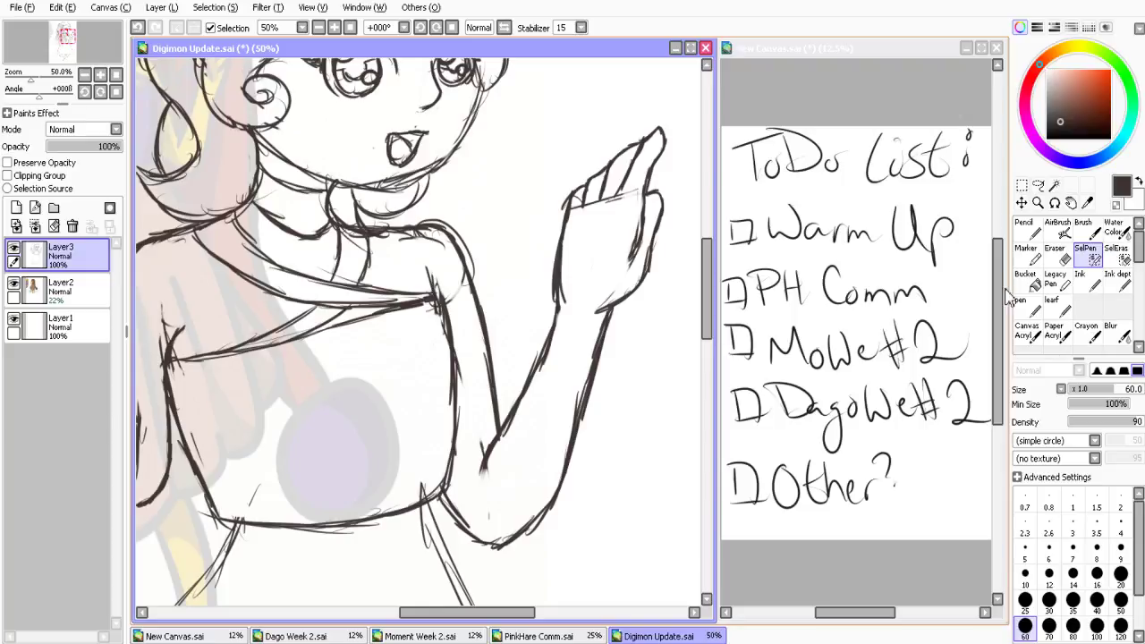
{"action": "scroll", "coordinate": [1073, 573], "scroll_direction": "down", "scroll_amount": 2}
{"action": "left_click", "coordinate": [1073, 630]}
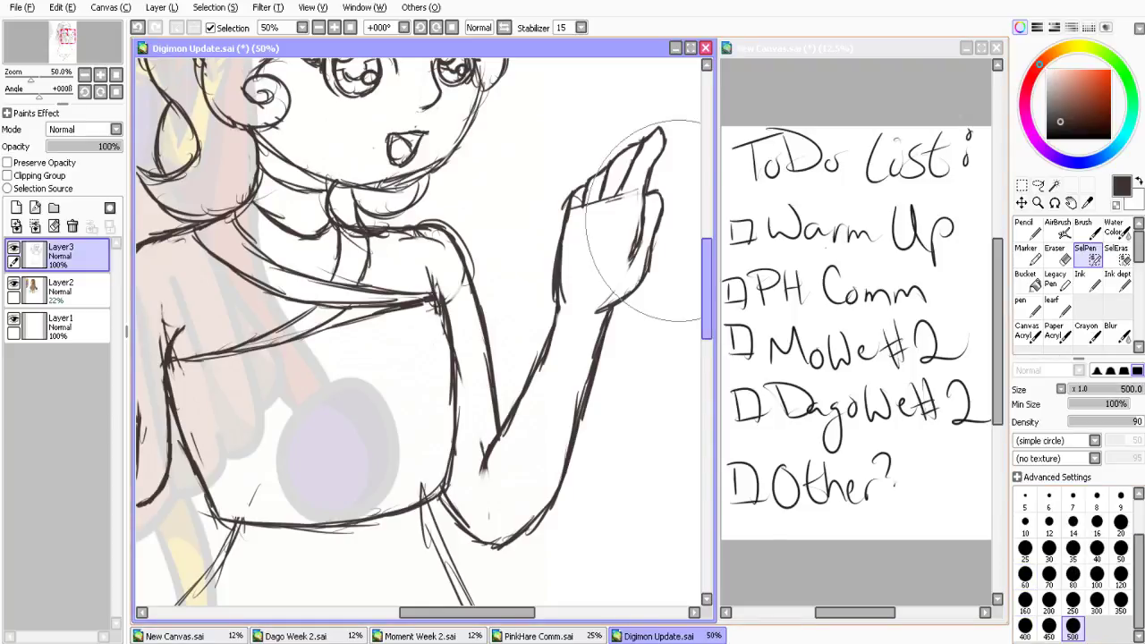
{"action": "mouse_move", "coordinate": [622, 150]}
{"action": "left_mouse_down"}
{"action": "mouse_move", "coordinate": [624, 240]}
{"action": "mouse_move", "coordinate": [557, 356]}
{"action": "mouse_move", "coordinate": [528, 456]}
{"action": "left_mouse_up"}
Free Deform the selected arm, pulling its outer corners in to shorten the forearm and bring the hand closer to the body
{"action": "left_click", "coordinate": [1022, 184]}
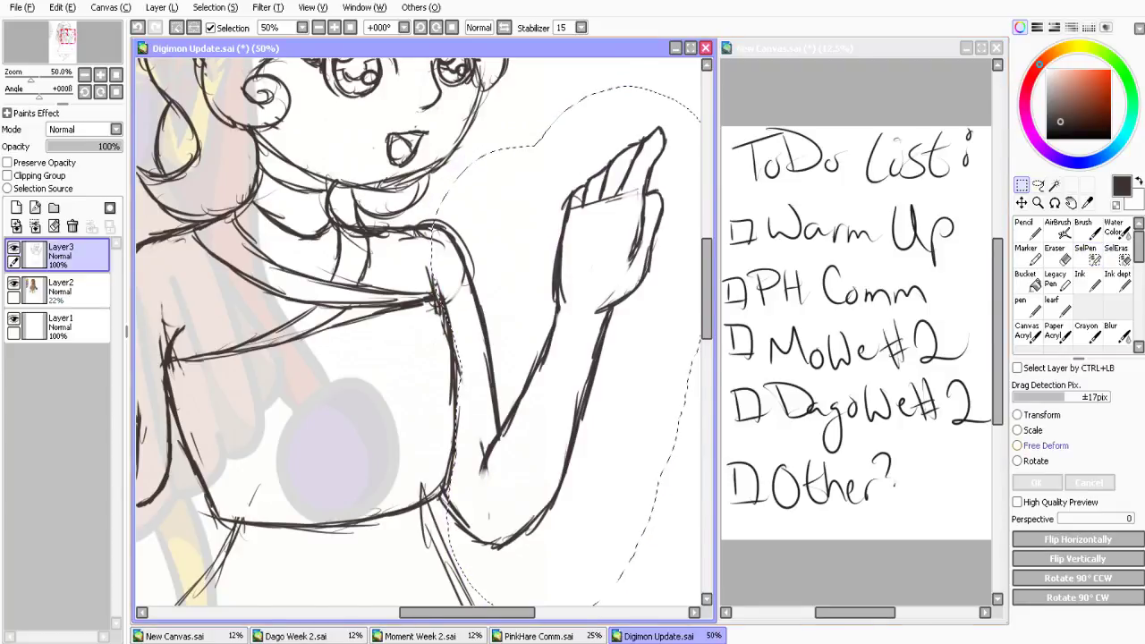
{"action": "left_click", "coordinate": [1017, 444]}
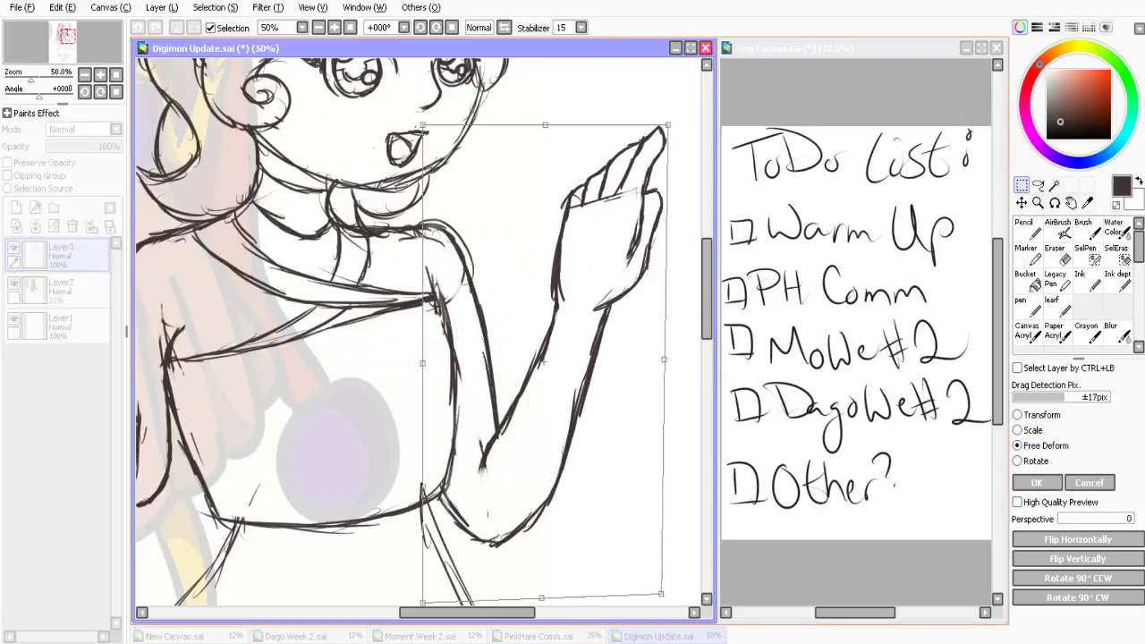
{"action": "left_click_drag", "start_coordinate": [660, 593], "coordinate": [645, 524]}
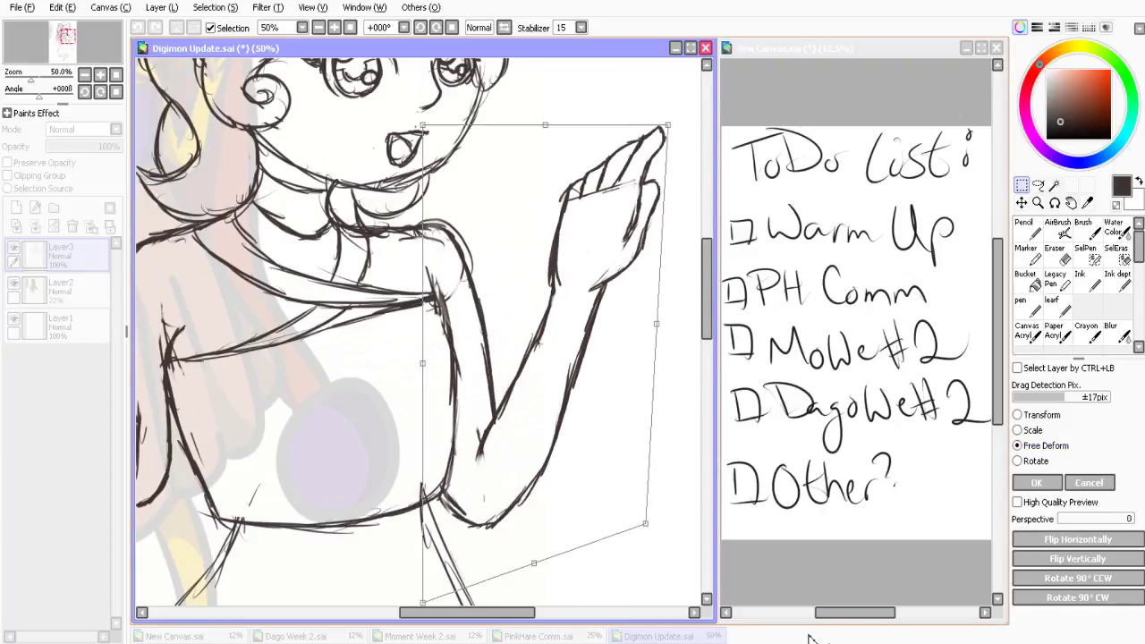
{"action": "left_click_drag", "start_coordinate": [667, 125], "coordinate": [632, 136]}
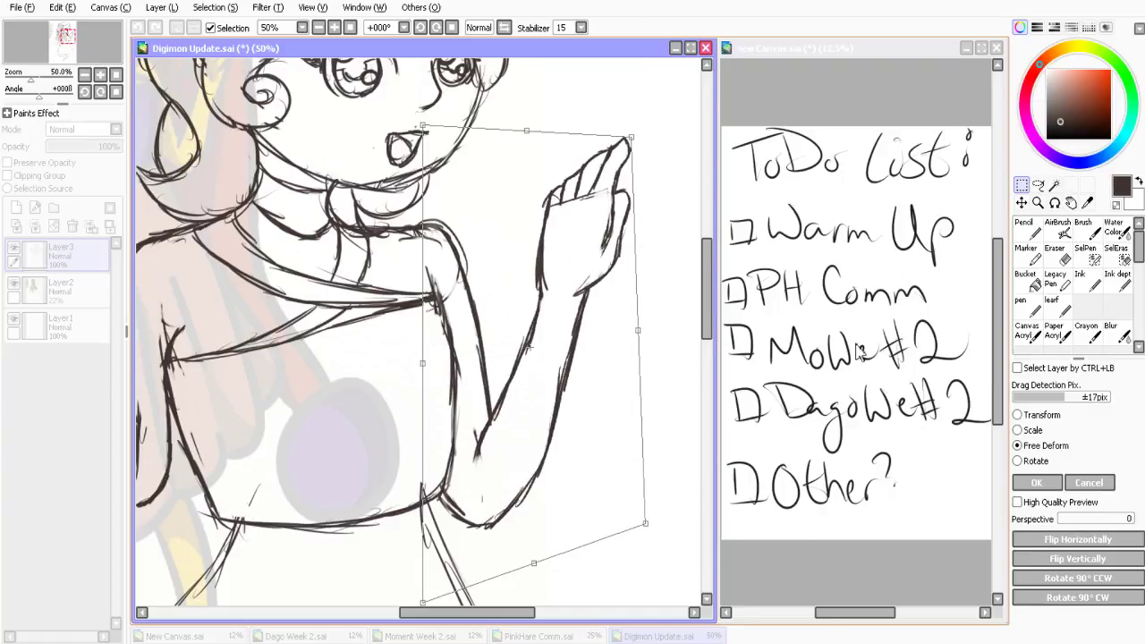
{"action": "left_click_drag", "start_coordinate": [645, 523], "coordinate": [665, 524]}
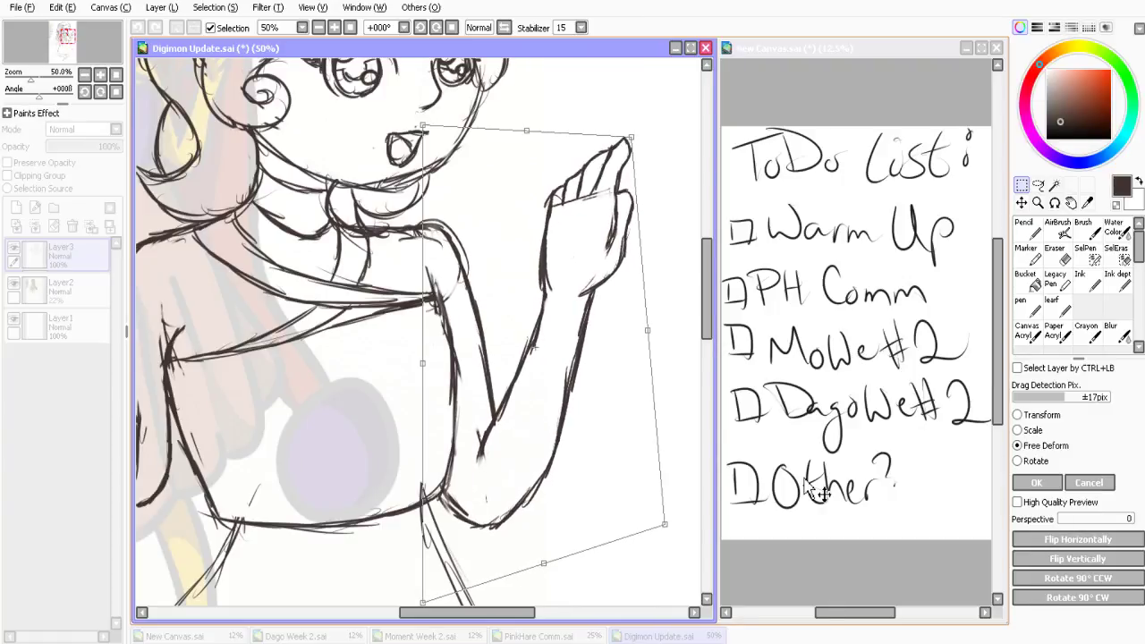
{"action": "left_click_drag", "start_coordinate": [647, 330], "coordinate": [639, 325]}
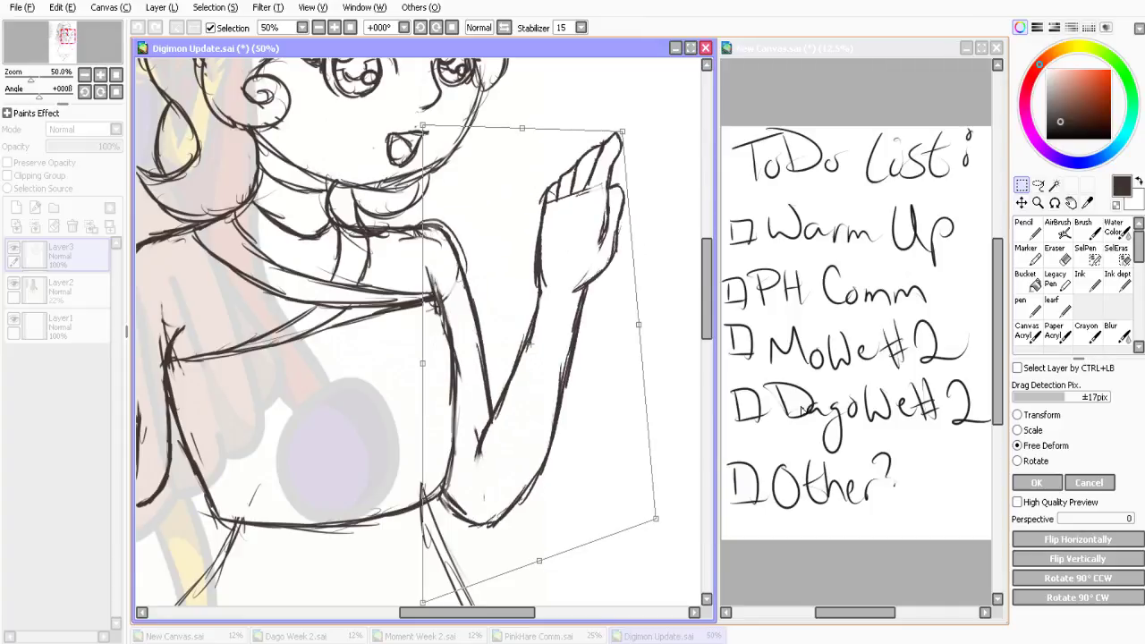
Refine the arm's deformation corners to raise the elbow toward the bodice and nudge the upper arm inward, and apply the transformation
{"action": "left_click", "coordinate": [318, 28]}
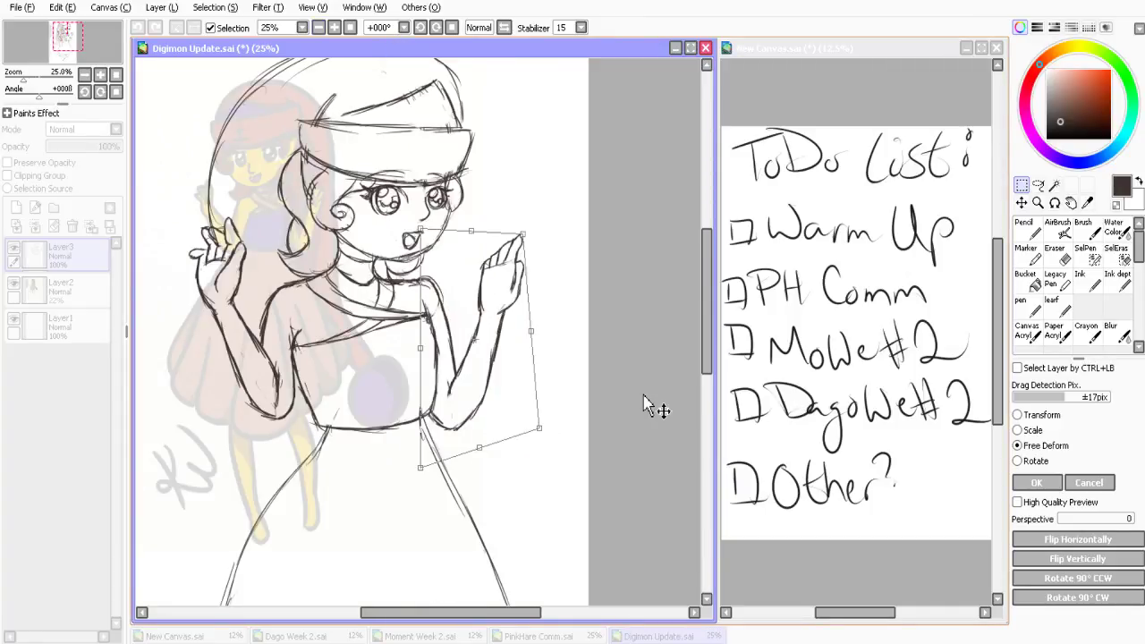
{"action": "mouse_move", "coordinate": [540, 429]}
{"action": "left_mouse_down"}
{"action": "mouse_move", "coordinate": [552, 425]}
{"action": "mouse_move", "coordinate": [546, 407]}
{"action": "left_mouse_up"}
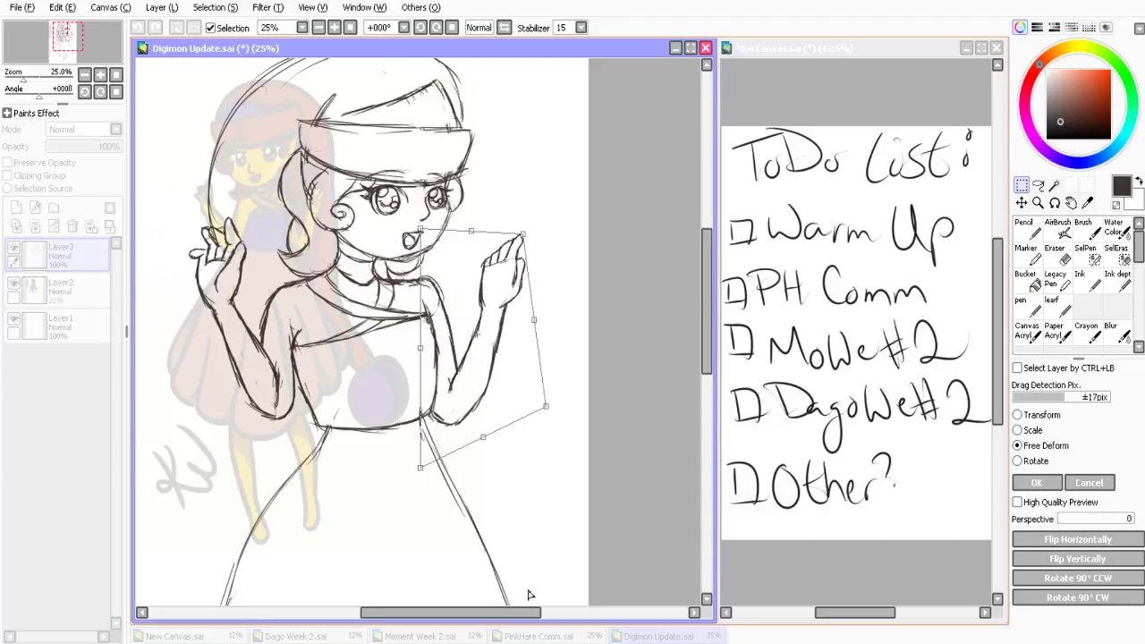
{"action": "left_click_drag", "start_coordinate": [528, 595], "coordinate": [526, 580]}
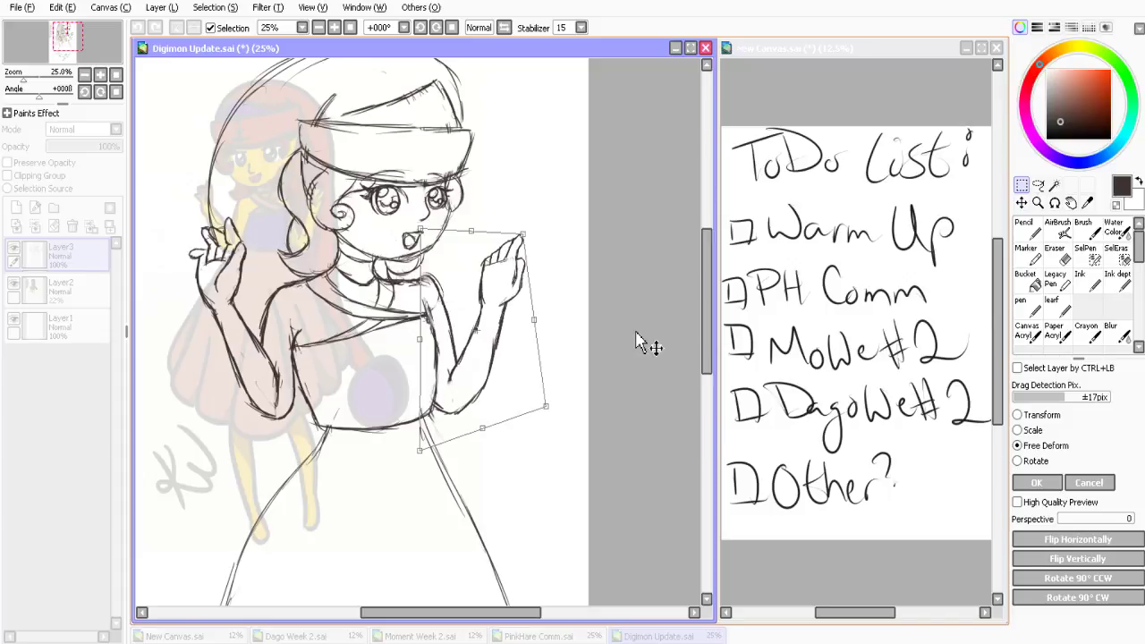
{"action": "left_click_drag", "start_coordinate": [523, 234], "coordinate": [519, 231]}
{"action": "left_click_drag", "start_coordinate": [421, 229], "coordinate": [409, 229]}
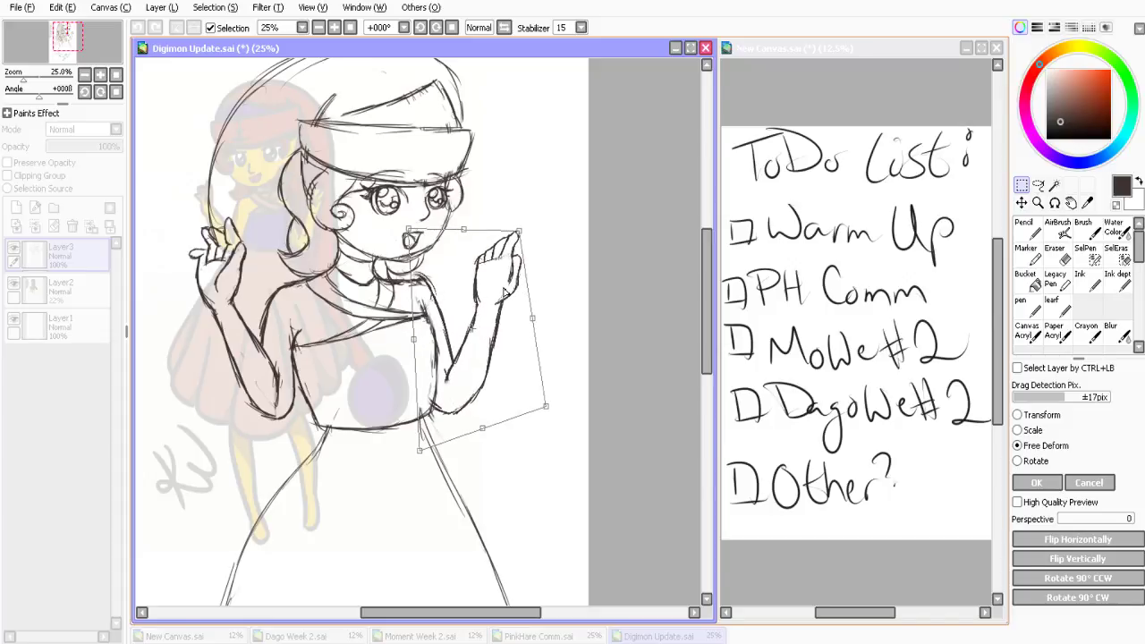
{"action": "left_click_drag", "start_coordinate": [506, 292], "coordinate": [509, 300]}
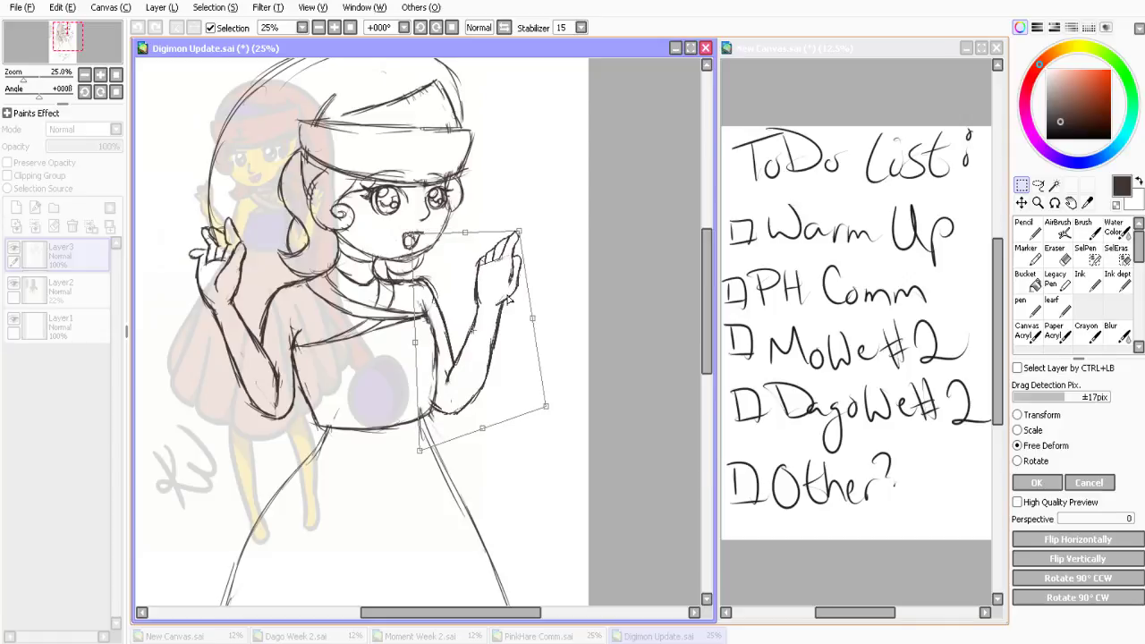
{"action": "left_click", "coordinate": [1037, 483]}
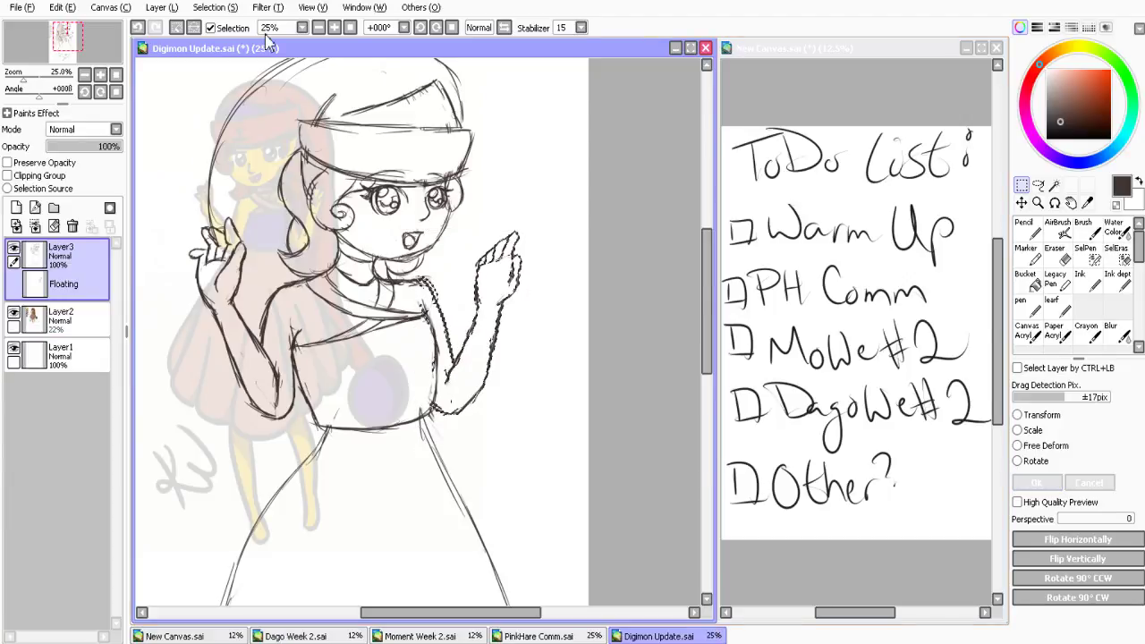
Deselect the deformed arm and darken its inner elbow crease with the Pencil
{"action": "key", "text": "n"}
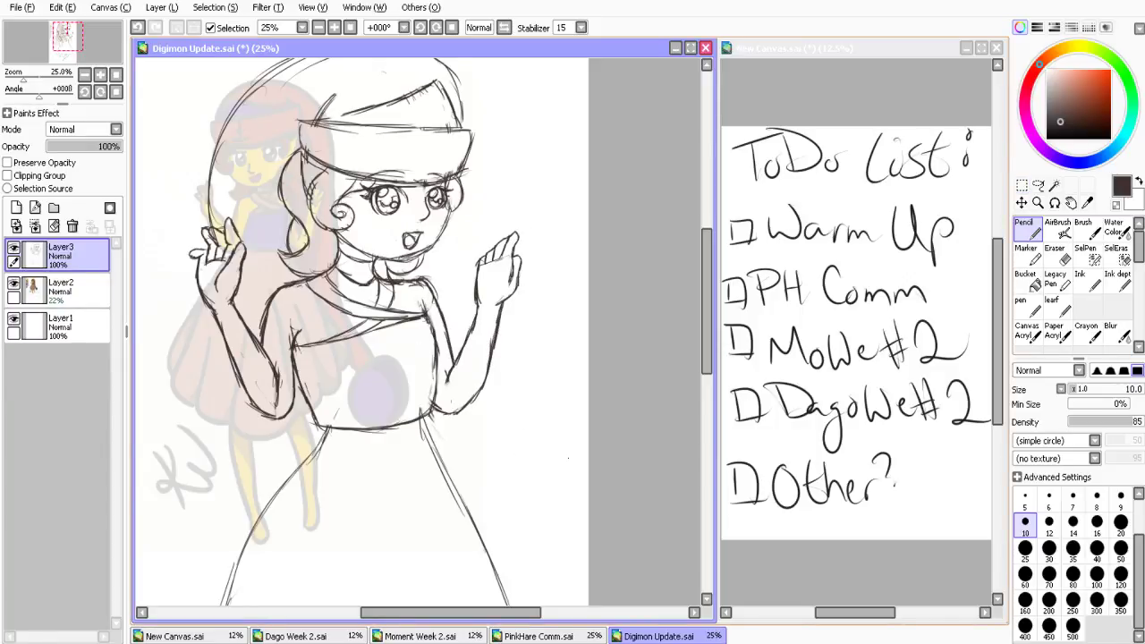
{"action": "left_click_drag", "start_coordinate": [457, 355], "coordinate": [453, 385]}
Sketch a wider outer skirt curve from the waist corner below the first arm, flaring down past the old skirt edge
{"action": "scroll", "coordinate": [576, 486], "scroll_direction": "down", "scroll_amount": 3}
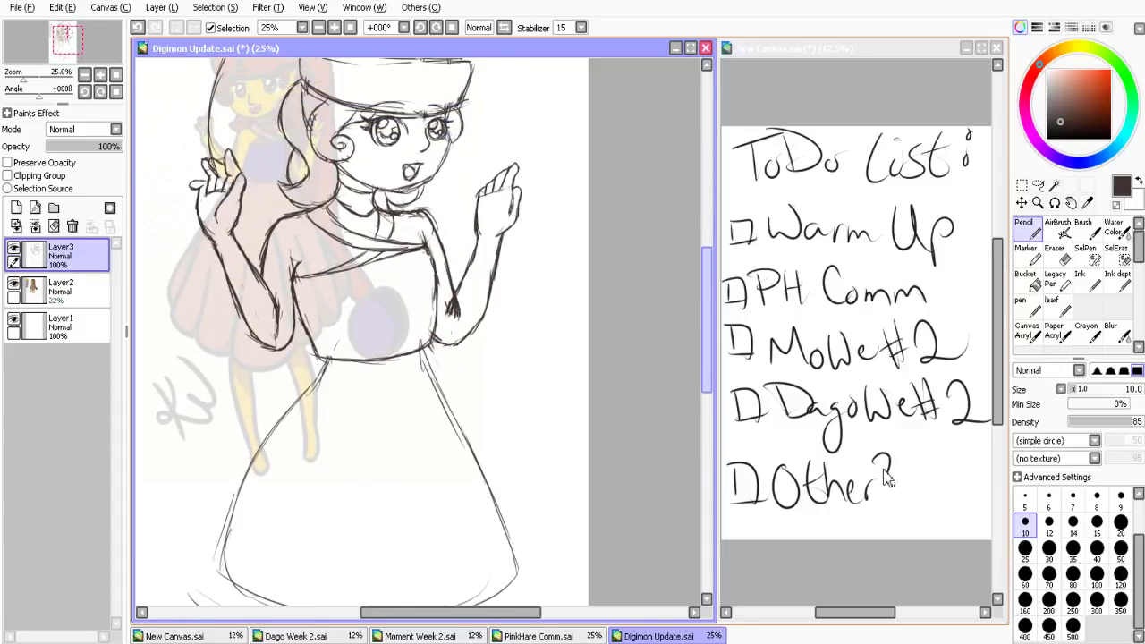
{"action": "scroll", "coordinate": [884, 479], "scroll_direction": "down", "scroll_amount": 2}
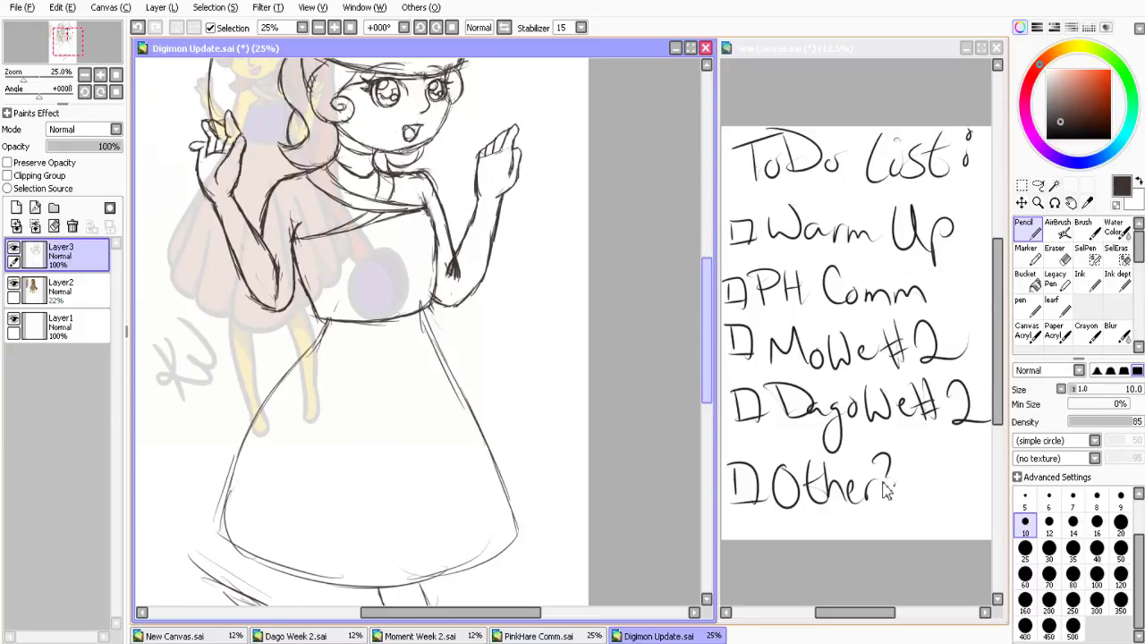
{"action": "scroll", "coordinate": [884, 490], "scroll_direction": "down", "scroll_amount": 5}
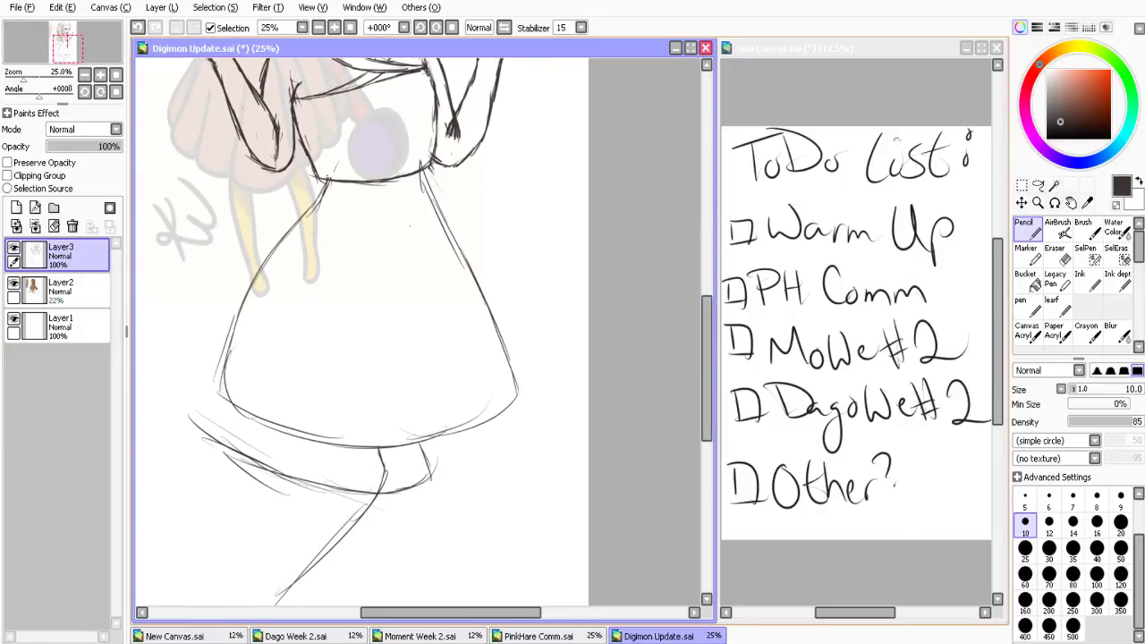
{"action": "left_click_drag", "start_coordinate": [327, 179], "coordinate": [208, 267]}
{"action": "left_click_drag", "start_coordinate": [263, 222], "coordinate": [181, 303]}
{"action": "left_click_drag", "start_coordinate": [230, 248], "coordinate": [164, 340]}
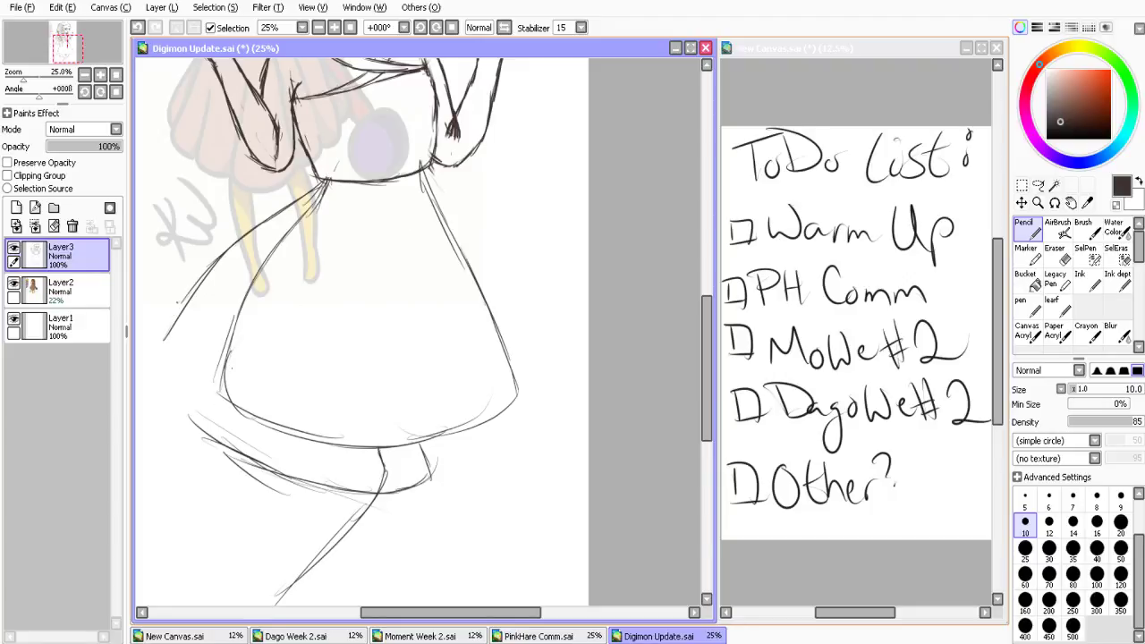
{"action": "left_click_drag", "start_coordinate": [315, 189], "coordinate": [177, 302]}
Sketch the matching flared skirt edge from the waist corner below the second arm, and reinforce the first side's curve further down
{"action": "left_click_drag", "start_coordinate": [431, 167], "coordinate": [516, 244]}
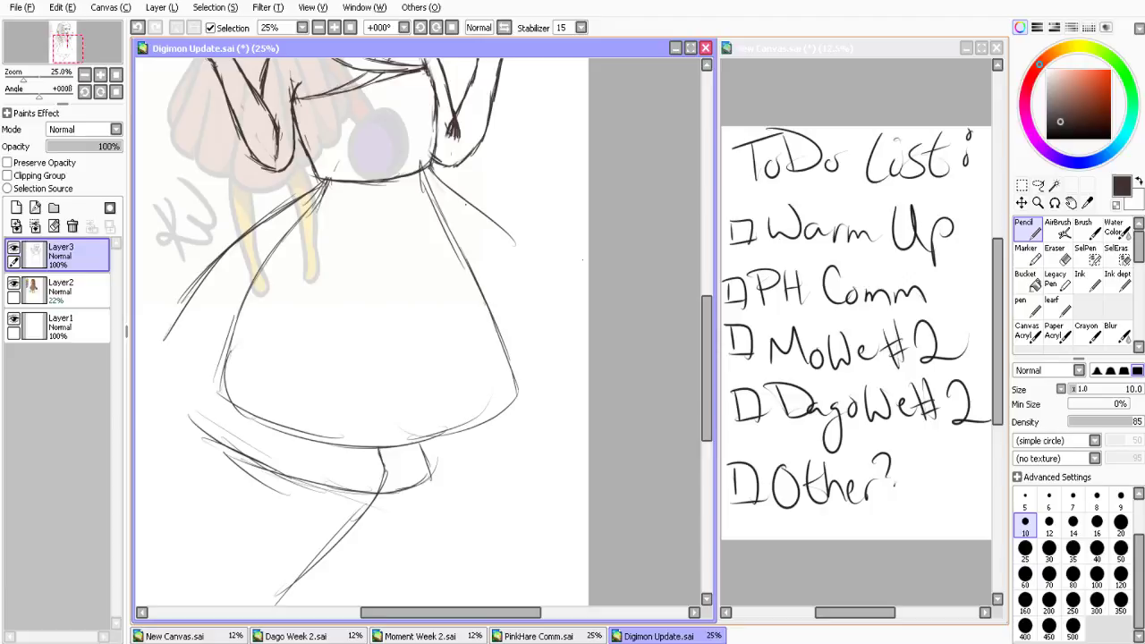
{"action": "mouse_move", "coordinate": [465, 204]}
{"action": "left_mouse_down"}
{"action": "mouse_move", "coordinate": [560, 318]}
{"action": "mouse_move", "coordinate": [581, 381]}
{"action": "left_mouse_up"}
{"action": "left_click_drag", "start_coordinate": [565, 333], "coordinate": [585, 405]}
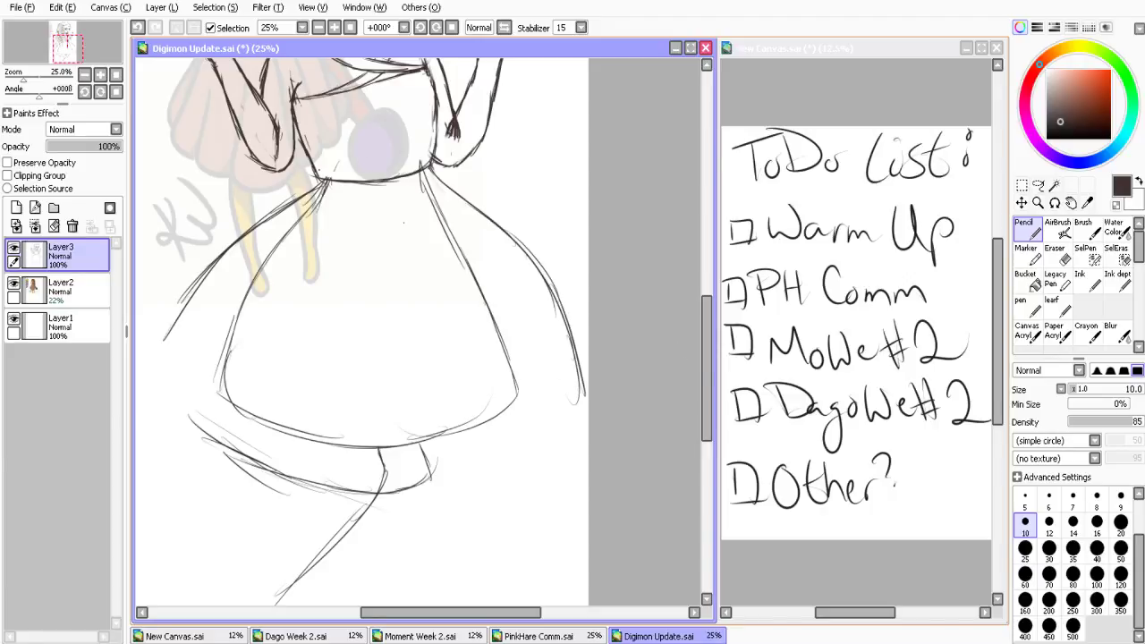
{"action": "left_click_drag", "start_coordinate": [324, 177], "coordinate": [159, 350]}
{"action": "left_click_drag", "start_coordinate": [204, 284], "coordinate": [146, 367]}
{"action": "left_click_drag", "start_coordinate": [182, 324], "coordinate": [149, 382]}
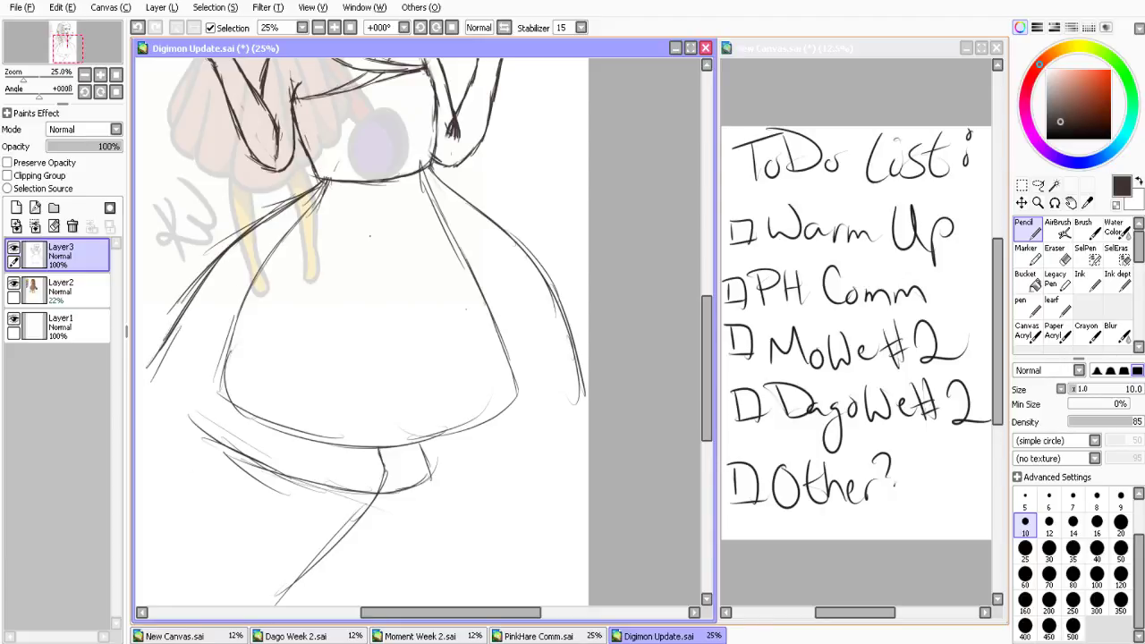
Sketch the skirt's front panel with two long fold lines joined by a curved hem below the old hemline
{"action": "mouse_move", "coordinate": [369, 220]}
{"action": "left_mouse_down"}
{"action": "mouse_move", "coordinate": [304, 416]}
{"action": "mouse_move", "coordinate": [313, 455]}
{"action": "mouse_move", "coordinate": [381, 460]}
{"action": "left_mouse_up"}
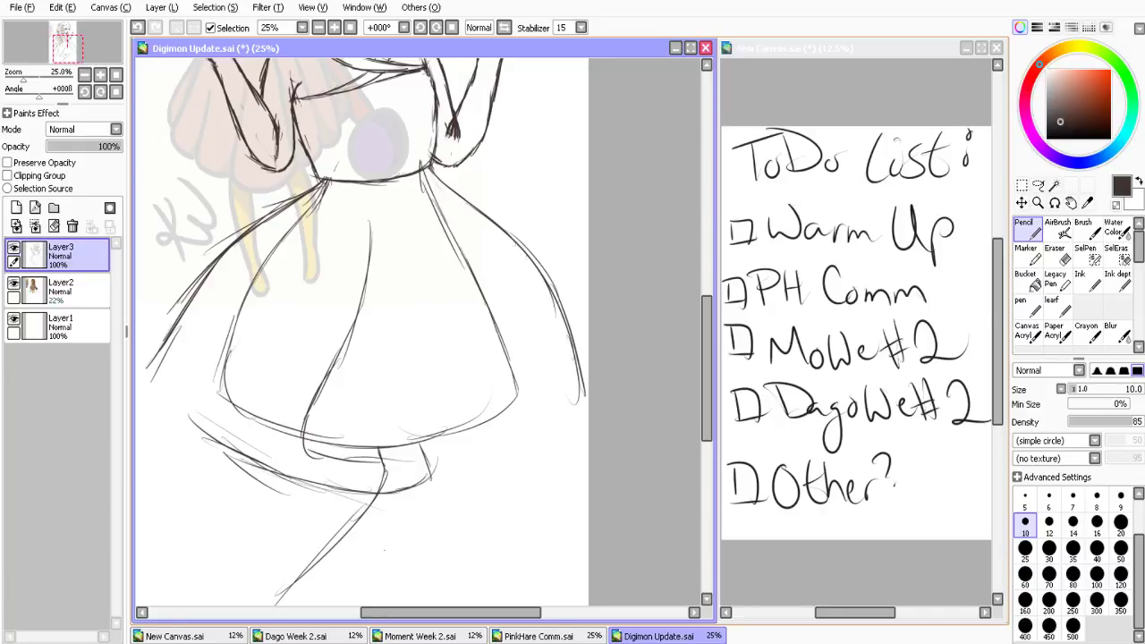
{"action": "left_click_drag", "start_coordinate": [308, 453], "coordinate": [437, 460]}
{"action": "left_click_drag", "start_coordinate": [430, 376], "coordinate": [435, 471]}
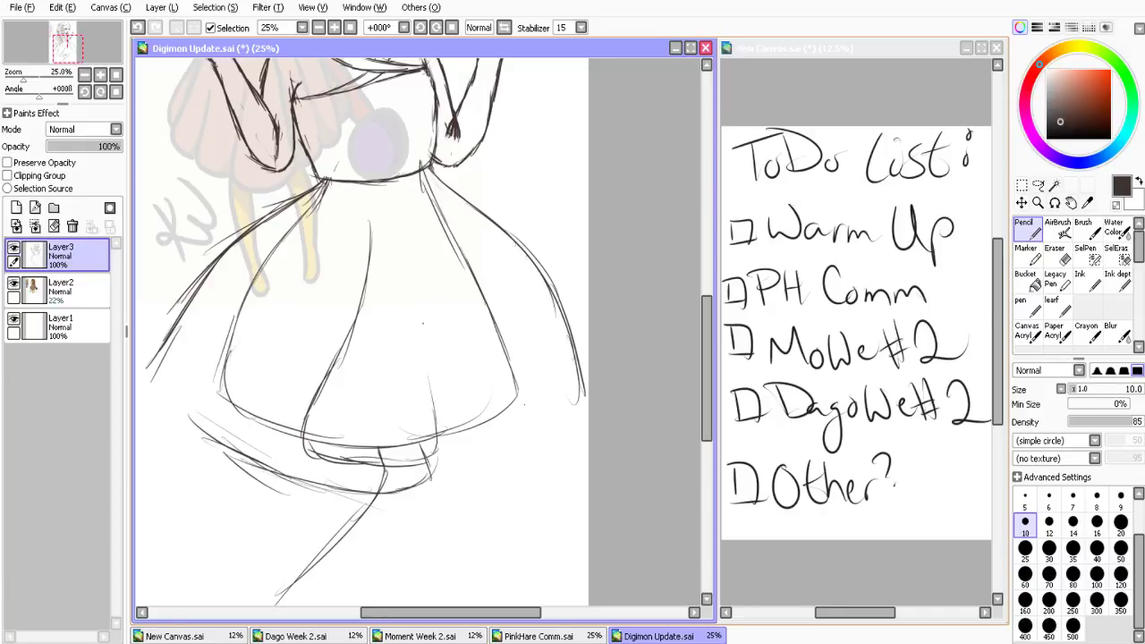
{"action": "left_click_drag", "start_coordinate": [423, 320], "coordinate": [426, 447]}
Extend the wavy hem and a fold from the front panel to the second arm's side, and add a fuller outer curve there
{"action": "mouse_move", "coordinate": [437, 458]}
{"action": "left_mouse_down"}
{"action": "mouse_move", "coordinate": [557, 417]}
{"action": "mouse_move", "coordinate": [541, 436]}
{"action": "left_mouse_up"}
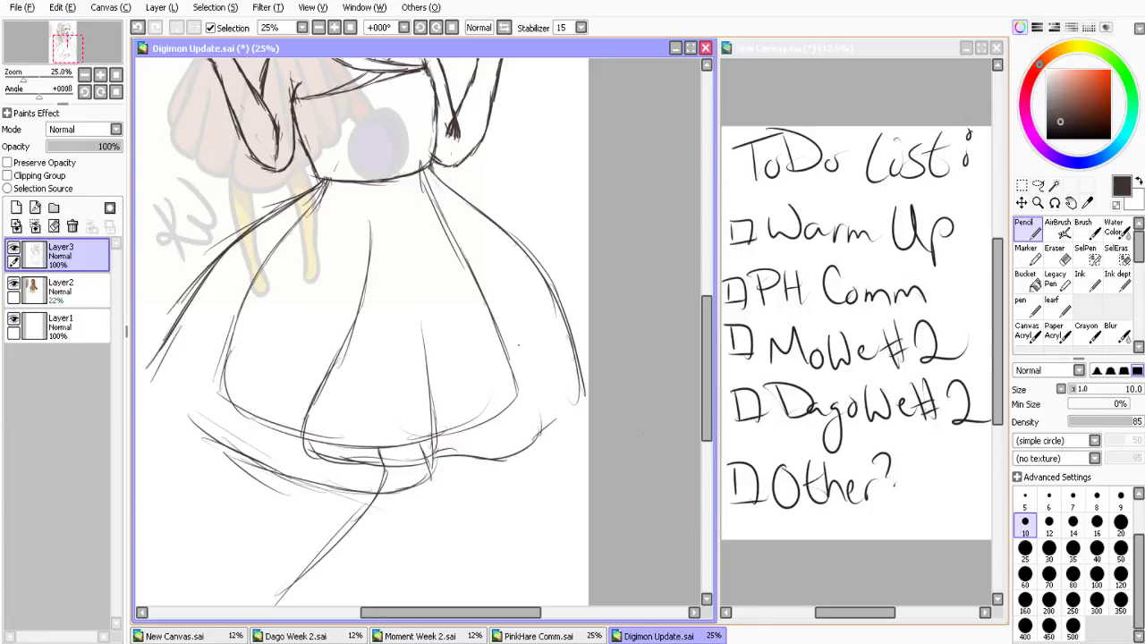
{"action": "mouse_move", "coordinate": [495, 316]}
{"action": "left_mouse_down"}
{"action": "mouse_move", "coordinate": [539, 456]}
{"action": "mouse_move", "coordinate": [564, 410]}
{"action": "mouse_move", "coordinate": [583, 403]}
{"action": "mouse_move", "coordinate": [569, 422]}
{"action": "left_mouse_up"}
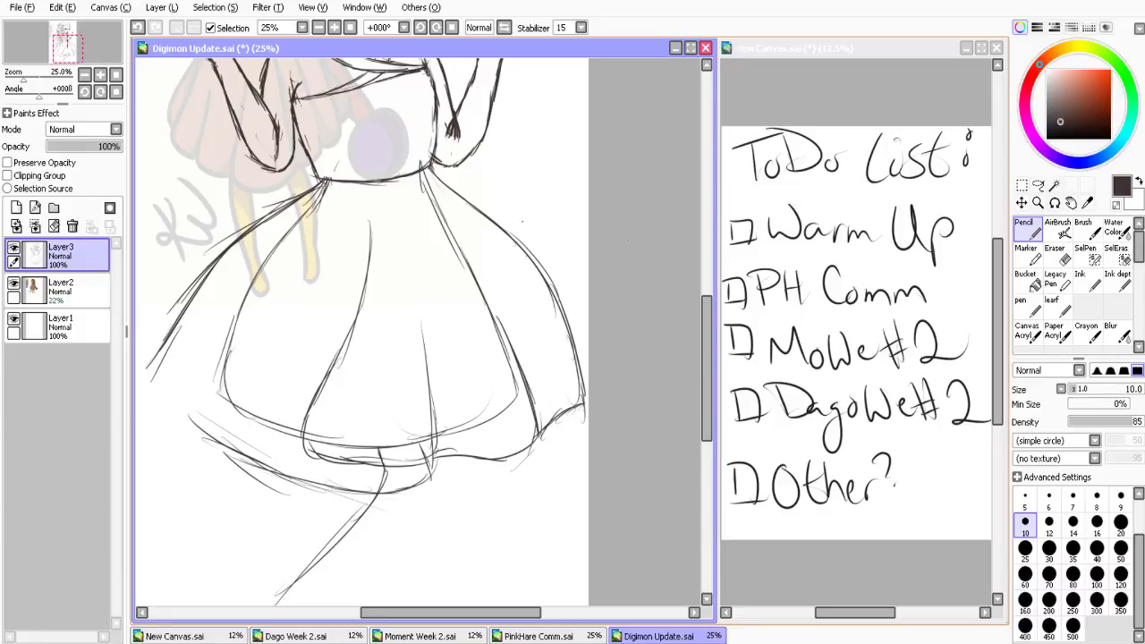
{"action": "mouse_move", "coordinate": [432, 166]}
{"action": "left_mouse_down"}
{"action": "mouse_move", "coordinate": [537, 245]}
{"action": "mouse_move", "coordinate": [575, 291]}
{"action": "left_mouse_up"}
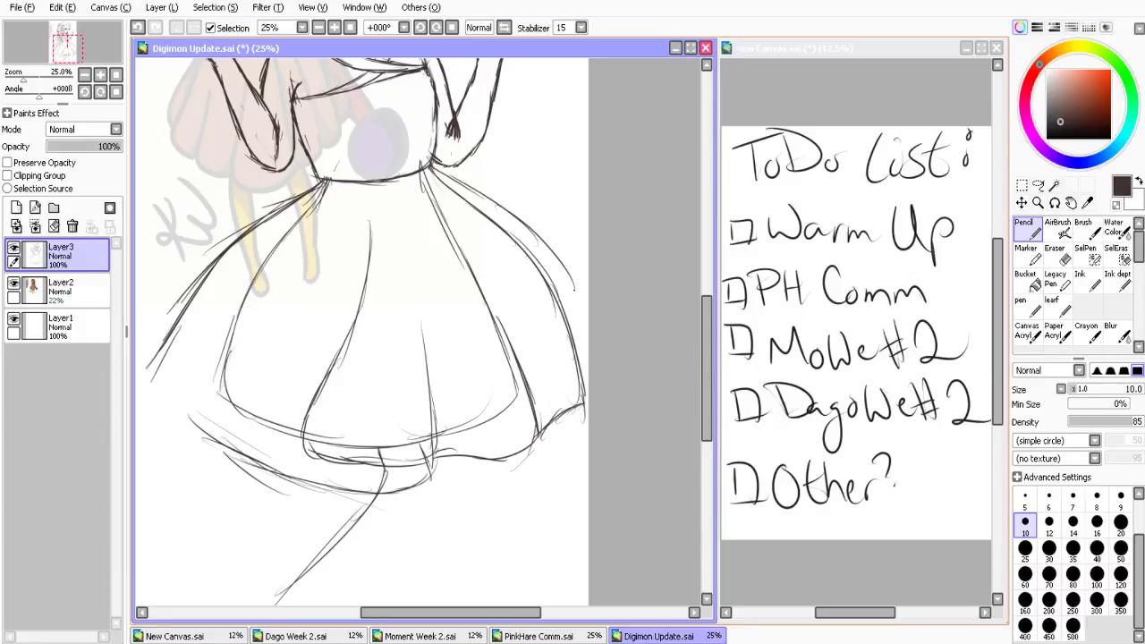
{"action": "left_click_drag", "start_coordinate": [546, 249], "coordinate": [578, 356]}
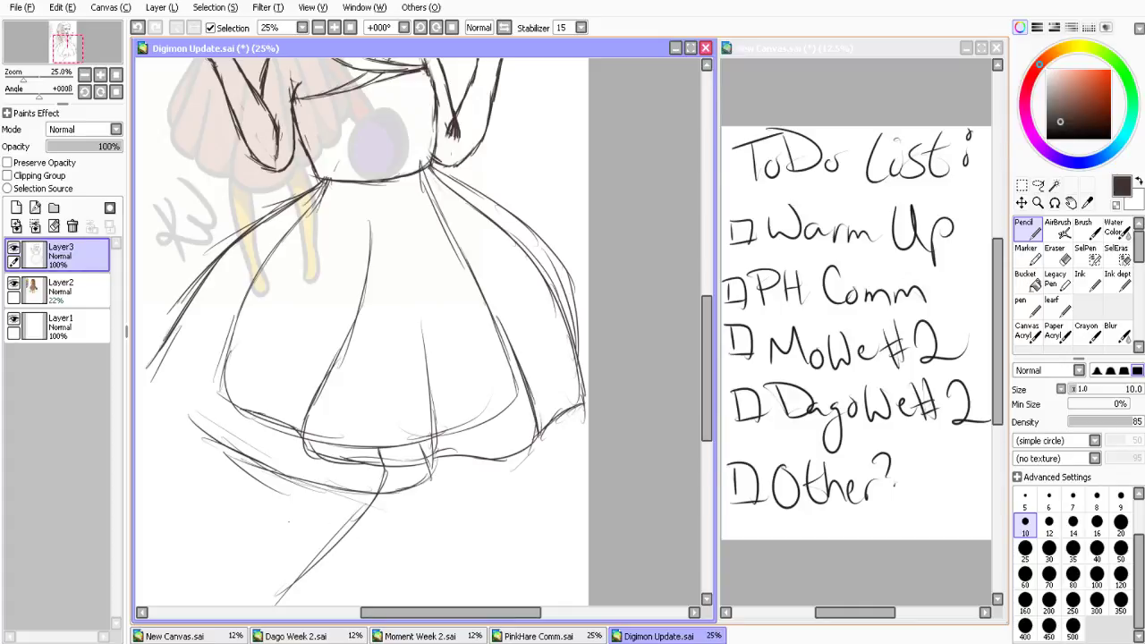
Sketch the curved hem at the first arm's side of the skirt and darken the fold running down from that waist corner
{"action": "left_click_drag", "start_coordinate": [154, 376], "coordinate": [254, 415]}
{"action": "left_click_drag", "start_coordinate": [326, 181], "coordinate": [247, 293]}
{"action": "mouse_move", "coordinate": [282, 242]}
{"action": "left_mouse_down"}
{"action": "mouse_move", "coordinate": [232, 336]}
{"action": "mouse_move", "coordinate": [245, 300]}
{"action": "left_mouse_up"}
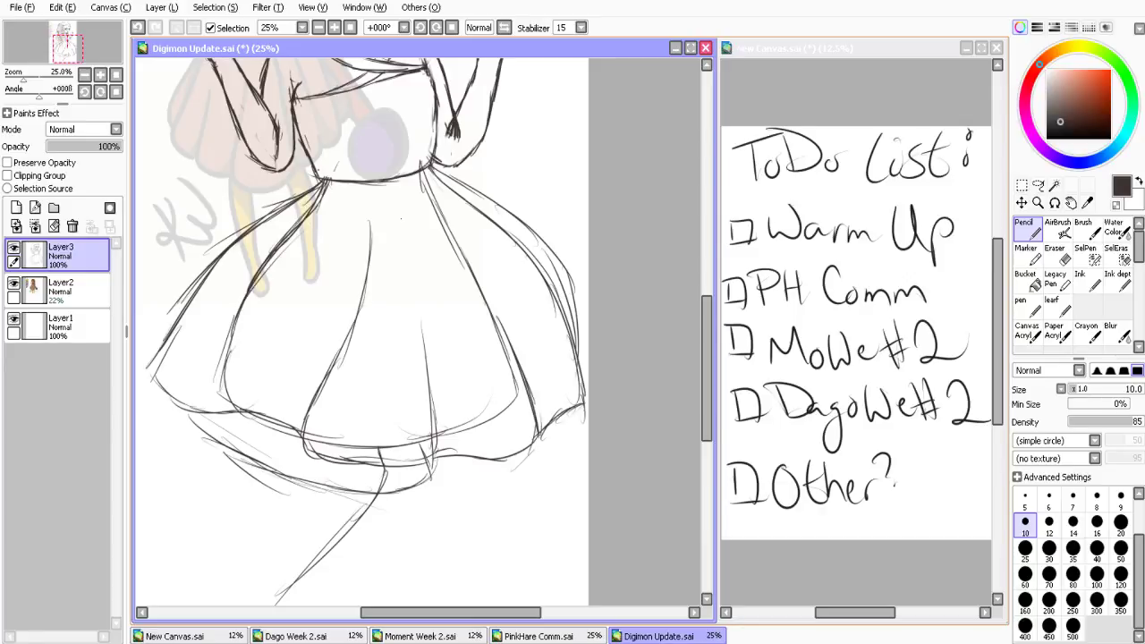
Sketch a fuller, rounder outer curve along the skirt's edge on the first arm's side, from the waist to the hem
{"action": "mouse_move", "coordinate": [320, 181]}
{"action": "left_mouse_down"}
{"action": "mouse_move", "coordinate": [213, 228]}
{"action": "mouse_move", "coordinate": [166, 286]}
{"action": "left_mouse_up"}
{"action": "left_click_drag", "start_coordinate": [219, 232], "coordinate": [154, 312]}
{"action": "mouse_move", "coordinate": [189, 263]}
{"action": "left_mouse_down"}
{"action": "mouse_move", "coordinate": [157, 313]}
{"action": "mouse_move", "coordinate": [148, 368]}
{"action": "left_mouse_up"}
{"action": "left_click_drag", "start_coordinate": [425, 621], "coordinate": [427, 610]}
Erase the old hemline inside the skirt, the upper fold on the second arm's side and the lower fold on the first arm's side
{"action": "left_click", "coordinate": [1056, 255]}
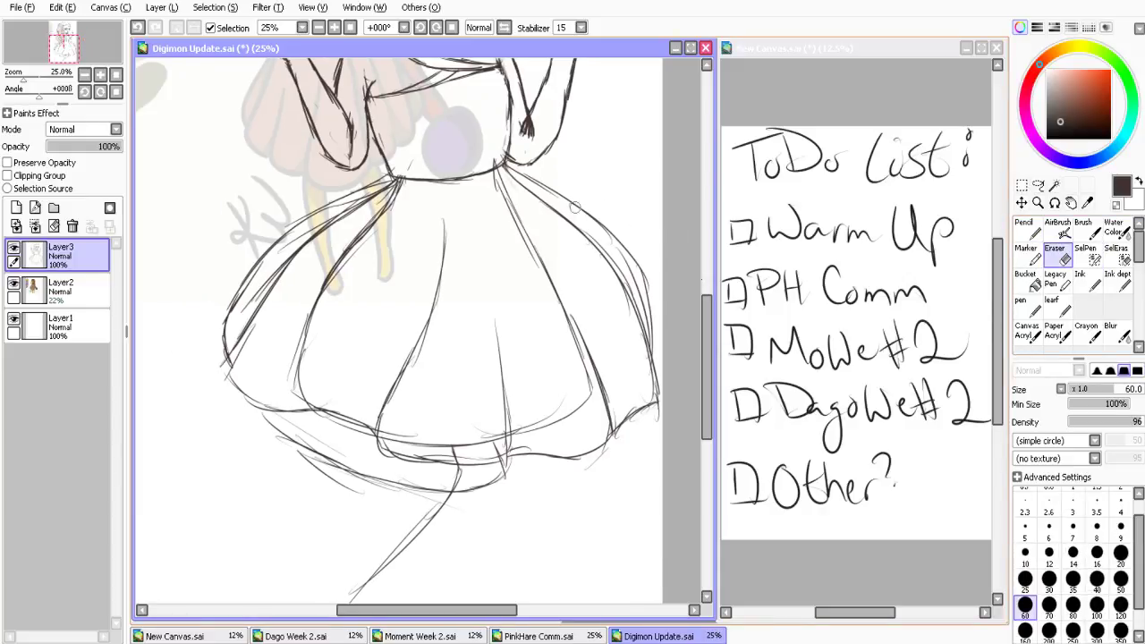
{"action": "left_click_drag", "start_coordinate": [506, 182], "coordinate": [527, 251]}
{"action": "left_click_drag", "start_coordinate": [538, 308], "coordinate": [569, 336]}
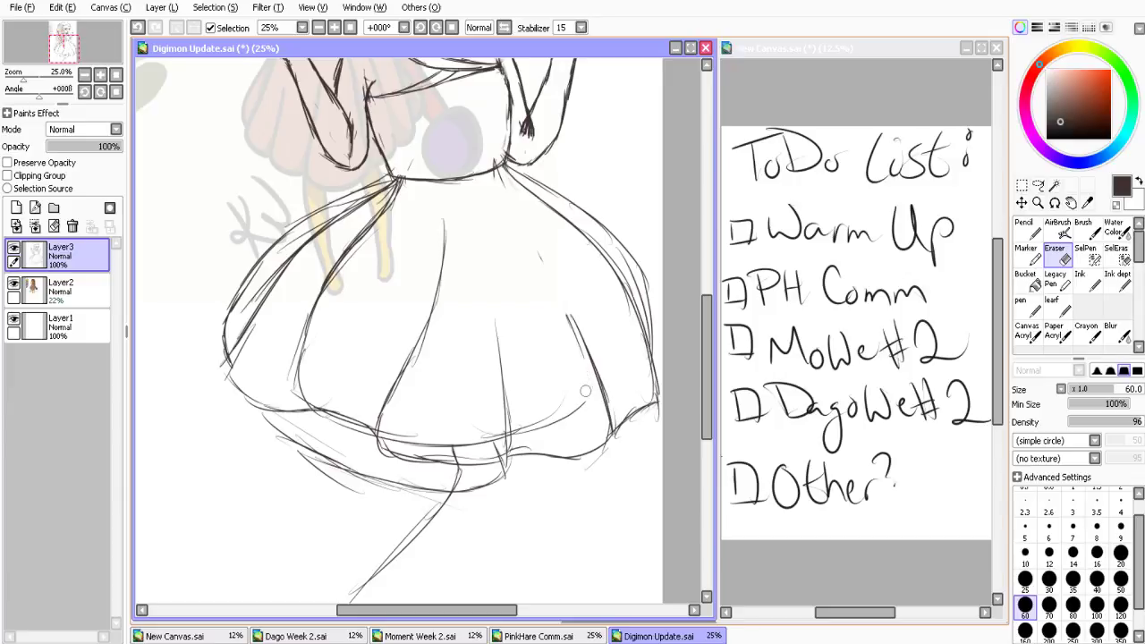
{"action": "mouse_move", "coordinate": [585, 391]}
{"action": "left_mouse_down"}
{"action": "mouse_move", "coordinate": [553, 413]}
{"action": "mouse_move", "coordinate": [408, 437]}
{"action": "left_mouse_up"}
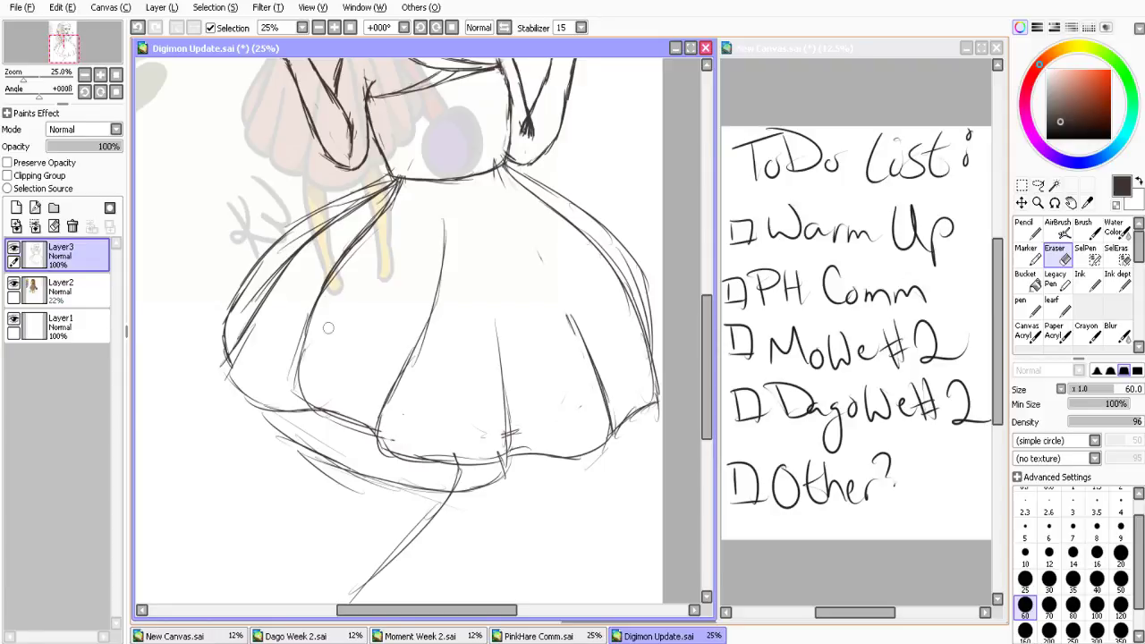
{"action": "left_click_drag", "start_coordinate": [328, 329], "coordinate": [343, 279]}
{"action": "left_click_drag", "start_coordinate": [375, 243], "coordinate": [338, 287]}
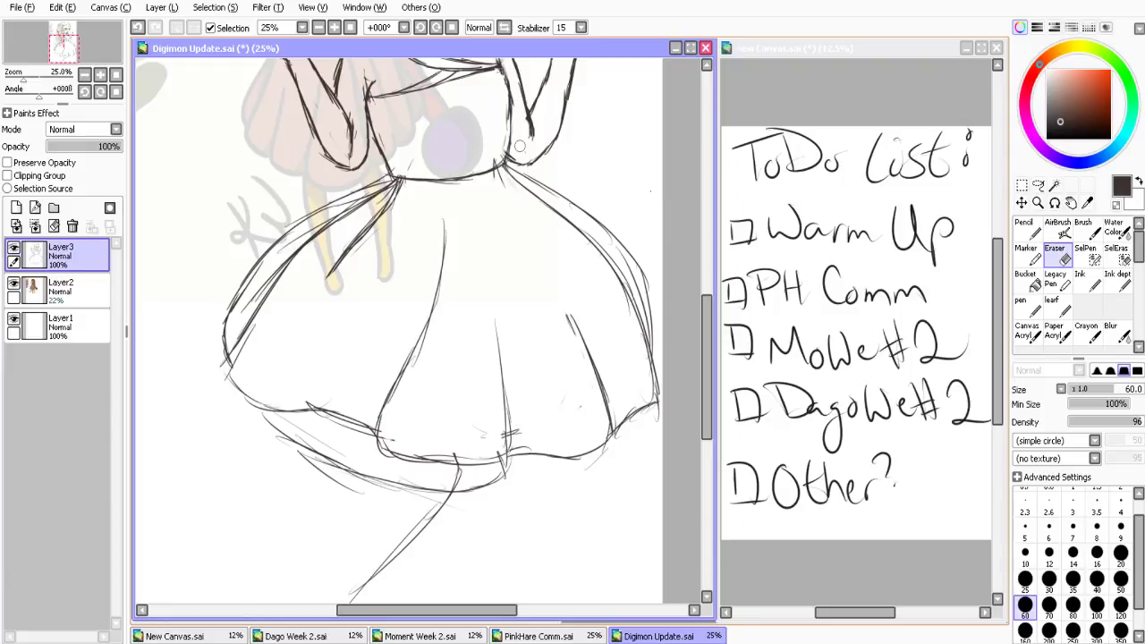
Sketch a small cross emblem on the front of the character's hat band with the Pencil
{"action": "scroll", "coordinate": [518, 146], "scroll_direction": "up", "scroll_amount": 2}
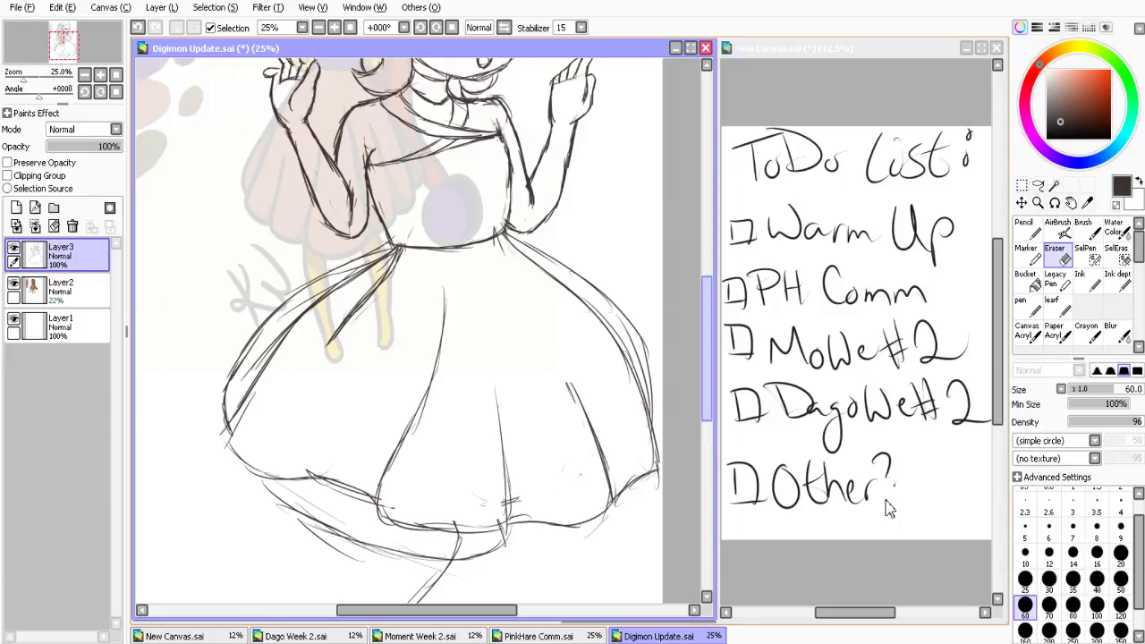
{"action": "scroll", "coordinate": [403, 331], "scroll_direction": "up", "scroll_amount": 6}
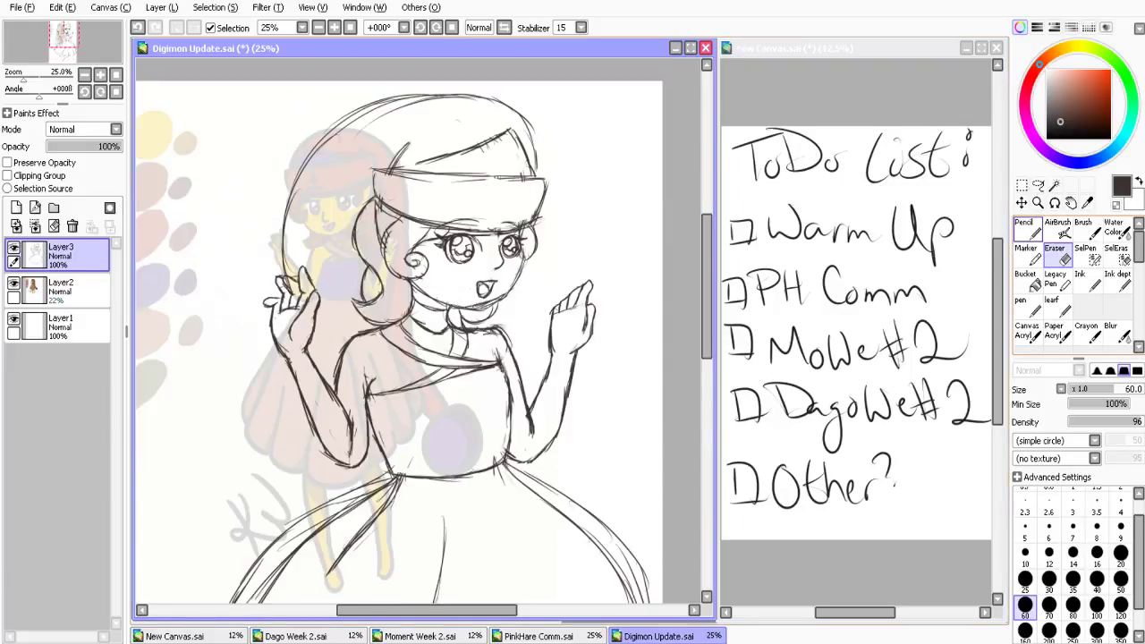
{"action": "key", "text": "n"}
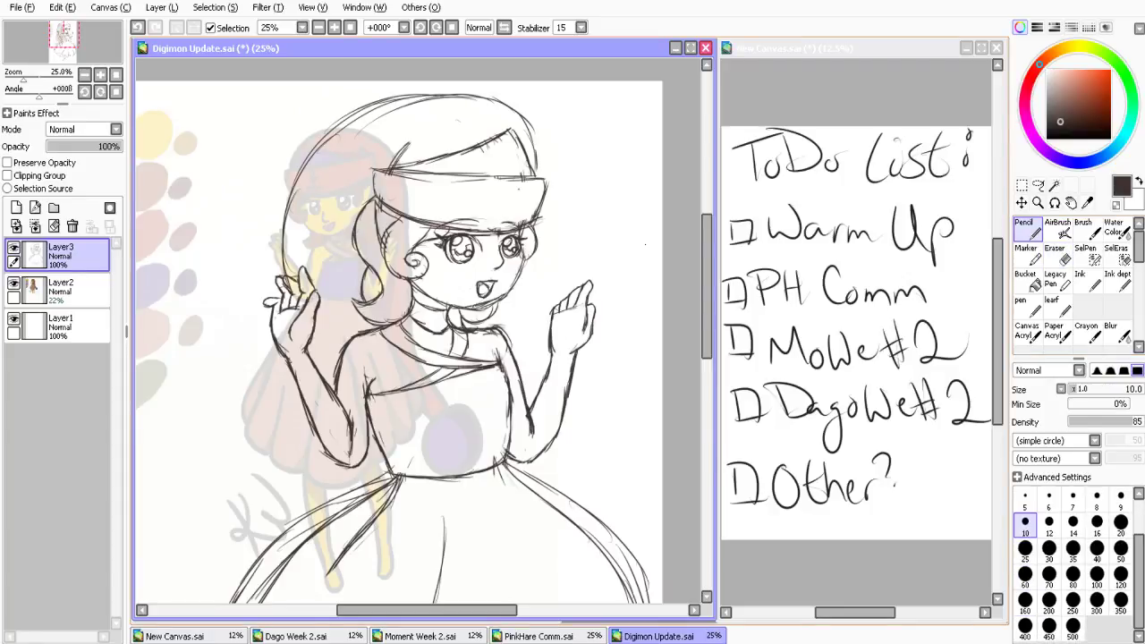
{"action": "mouse_move", "coordinate": [512, 194]}
{"action": "left_mouse_down"}
{"action": "mouse_move", "coordinate": [481, 196]}
{"action": "mouse_move", "coordinate": [496, 217]}
{"action": "left_mouse_up"}
{"action": "key", "text": "alt+Tab"}
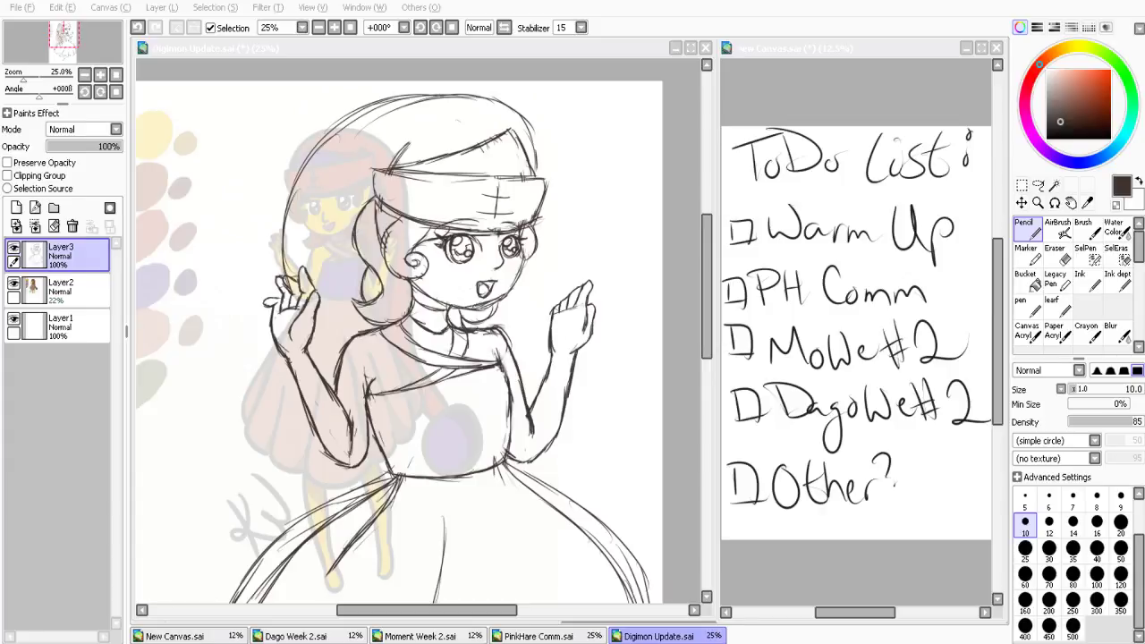
{"action": "key", "text": "alt+Tab"}
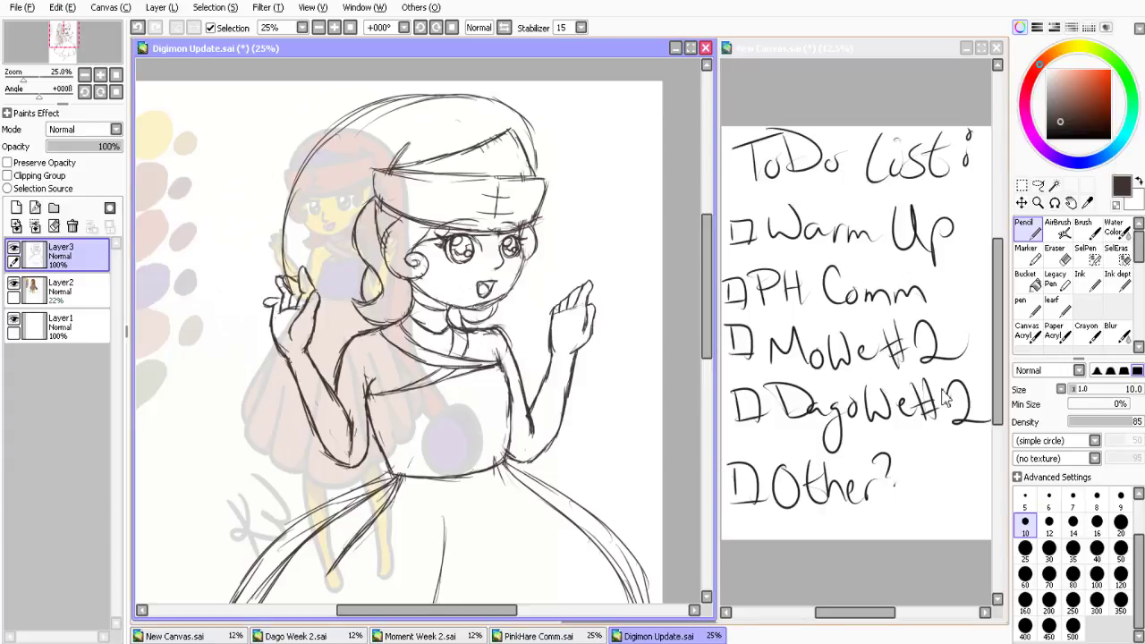
Try to sketch a long hair strand sweeping outward from behind the first arm toward the canvas edge
{"action": "left_click_drag", "start_coordinate": [707, 333], "coordinate": [708, 372]}
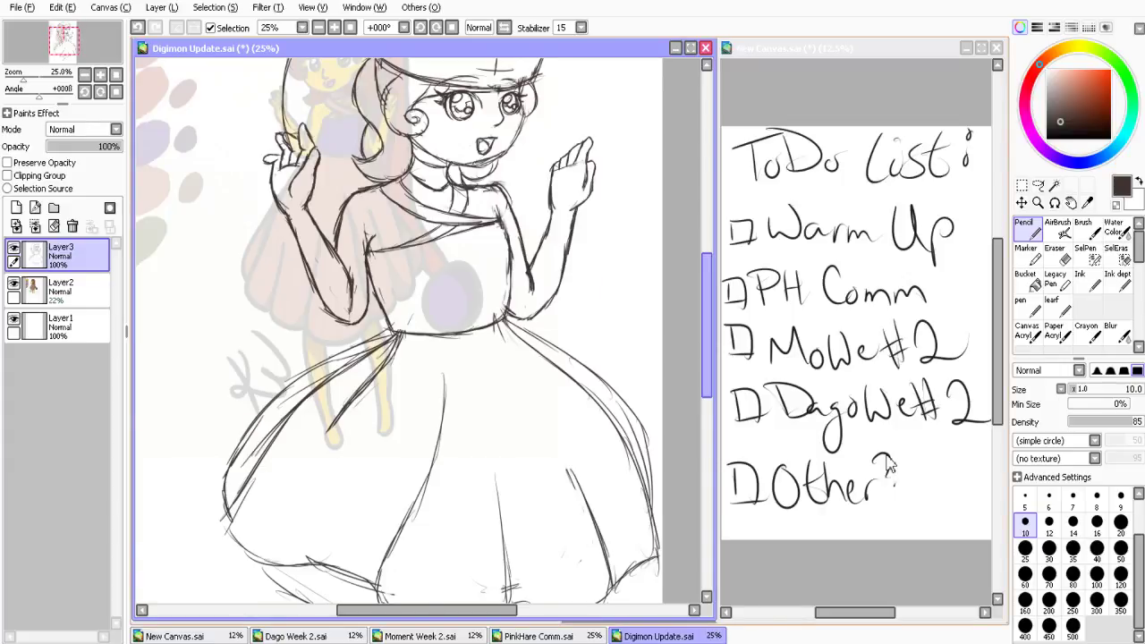
{"action": "key", "text": "Page_Down"}
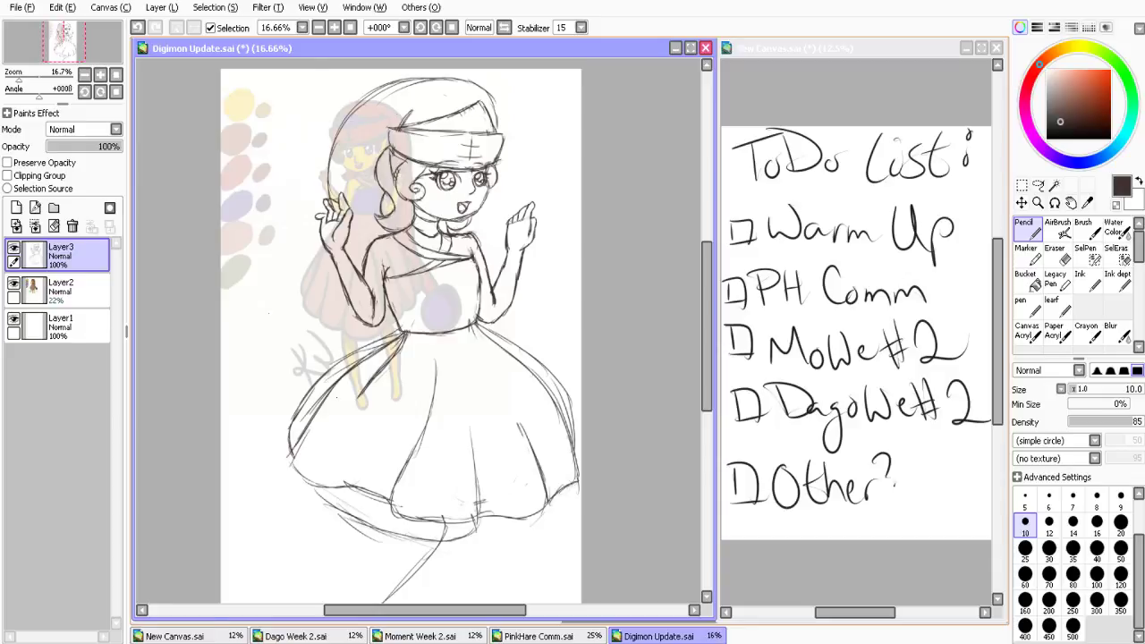
{"action": "key", "text": "ctrl+z"}
{"action": "left_click_drag", "start_coordinate": [370, 379], "coordinate": [360, 397]}
{"action": "left_click_drag", "start_coordinate": [331, 254], "coordinate": [222, 385]}
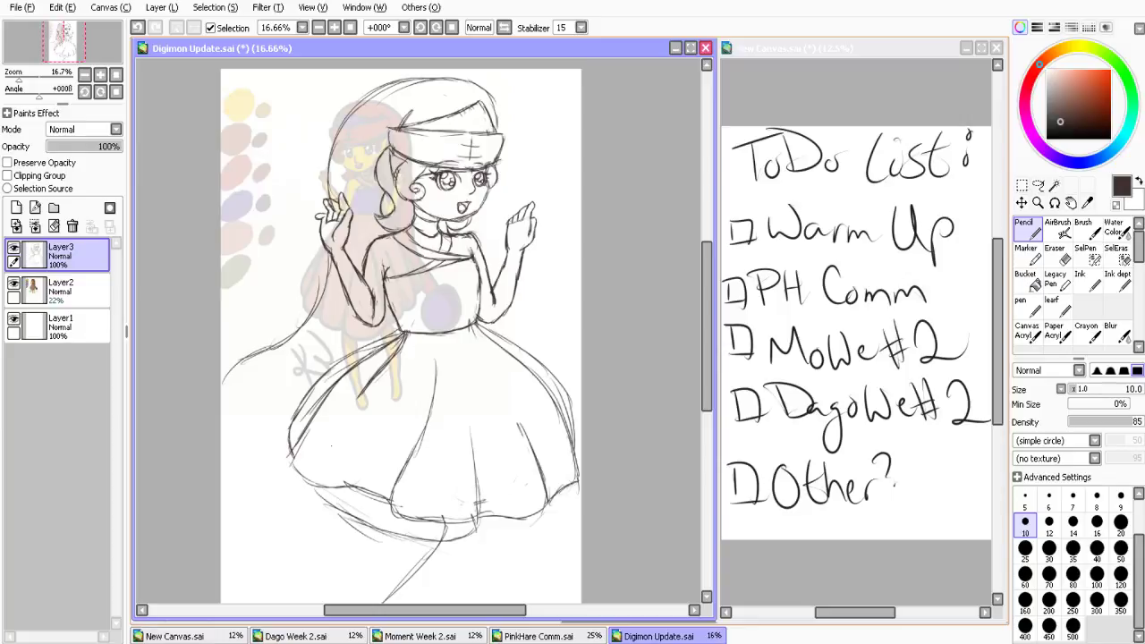
{"action": "key", "text": "ctrl+z"}
{"action": "key", "text": "ctrl+z"}
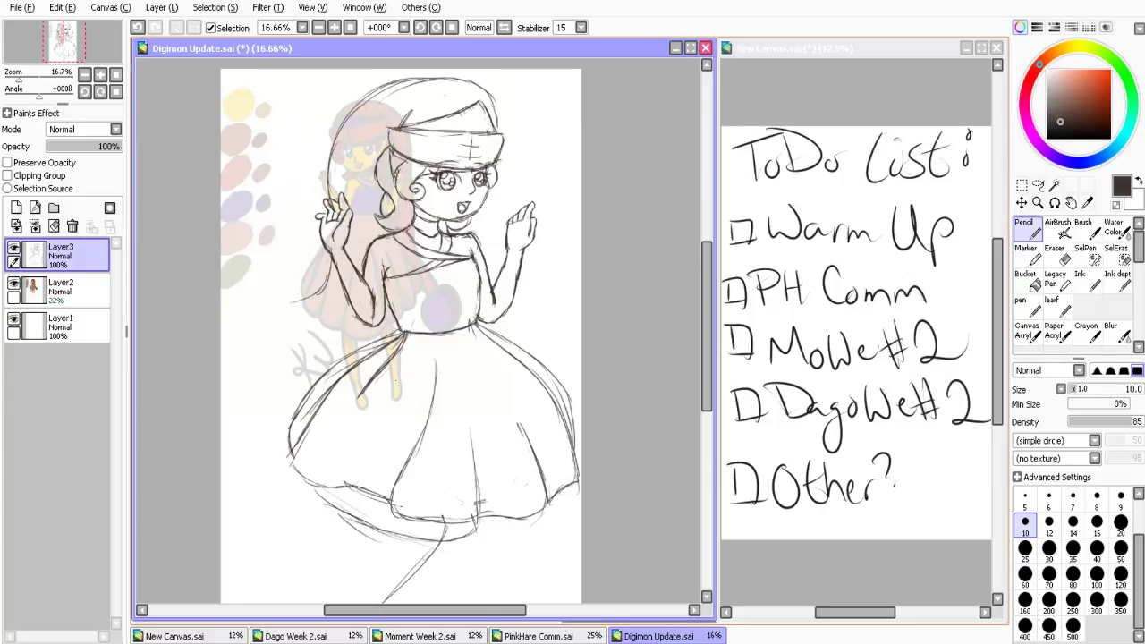
Sketch the long hair flowing from behind the first arm around the skirt's side and curling under its hem
{"action": "left_click_drag", "start_coordinate": [315, 299], "coordinate": [240, 377]}
{"action": "left_click_drag", "start_coordinate": [297, 325], "coordinate": [291, 503]}
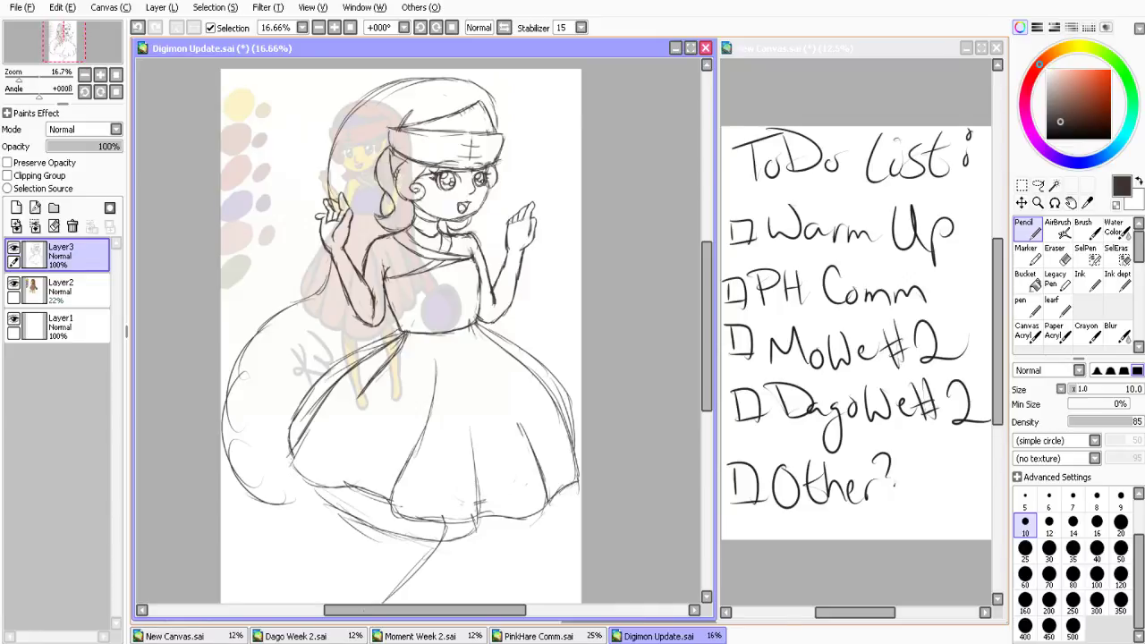
{"action": "left_click_drag", "start_coordinate": [292, 424], "coordinate": [265, 503]}
{"action": "mouse_move", "coordinate": [275, 460]}
{"action": "left_mouse_down"}
{"action": "mouse_move", "coordinate": [269, 505]}
{"action": "mouse_move", "coordinate": [347, 525]}
{"action": "mouse_move", "coordinate": [311, 526]}
{"action": "left_mouse_up"}
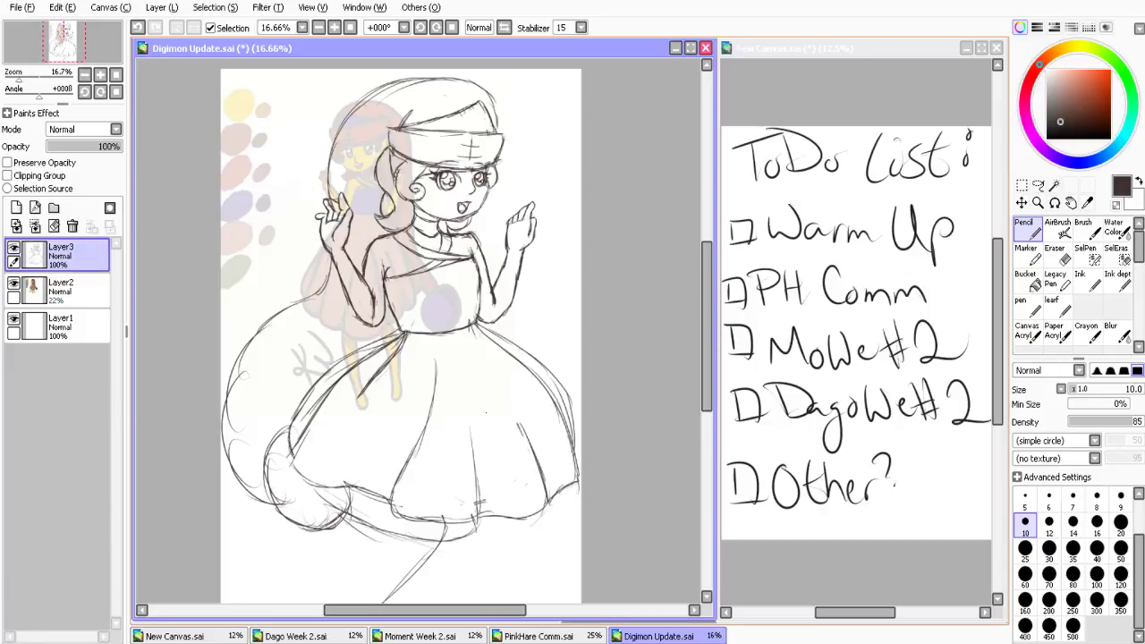
{"action": "left_click_drag", "start_coordinate": [393, 319], "coordinate": [367, 347]}
Sketch the front leg slanting down from the middle of the skirt's hem to the canvas's lower edge
{"action": "left_click_drag", "start_coordinate": [707, 335], "coordinate": [707, 344]}
{"action": "scroll", "coordinate": [888, 439], "scroll_direction": "down", "scroll_amount": 3}
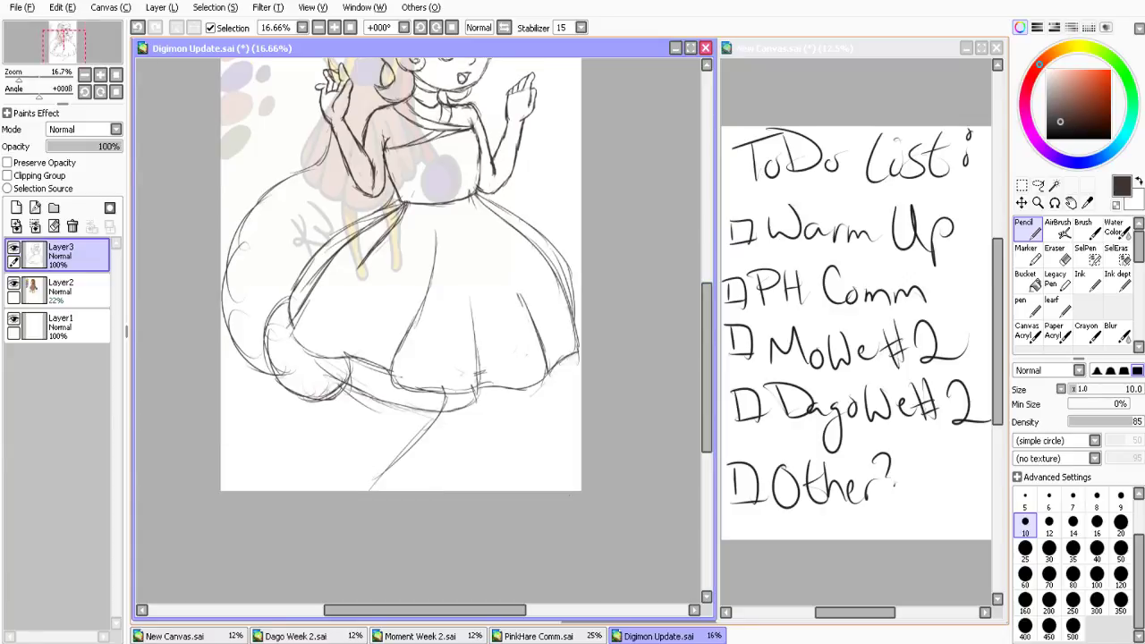
{"action": "mouse_move", "coordinate": [460, 386]}
{"action": "left_mouse_down"}
{"action": "mouse_move", "coordinate": [444, 435]}
{"action": "mouse_move", "coordinate": [376, 490]}
{"action": "left_mouse_up"}
{"action": "mouse_move", "coordinate": [429, 401]}
{"action": "left_mouse_down"}
{"action": "mouse_move", "coordinate": [410, 408]}
{"action": "mouse_move", "coordinate": [349, 485]}
{"action": "left_mouse_up"}
{"action": "left_click_drag", "start_coordinate": [377, 447], "coordinate": [347, 493]}
{"action": "left_click_drag", "start_coordinate": [420, 408], "coordinate": [369, 459]}
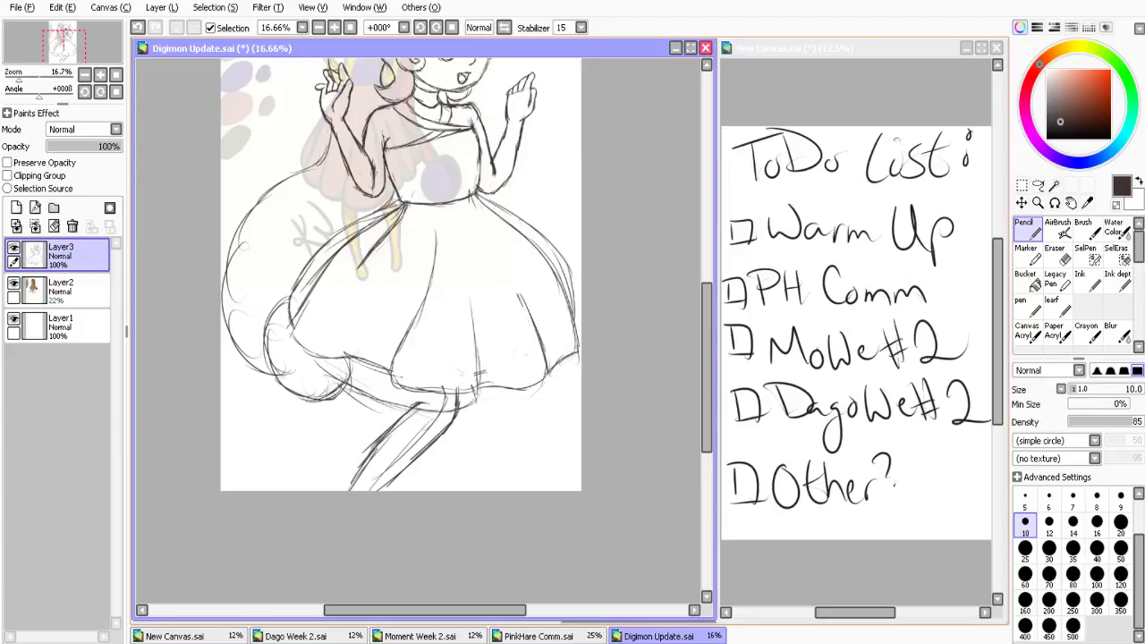
{"action": "left_click_drag", "start_coordinate": [413, 389], "coordinate": [416, 404]}
Erase the stray construction line inside the front leg below the hem
{"action": "left_click", "coordinate": [1056, 254]}
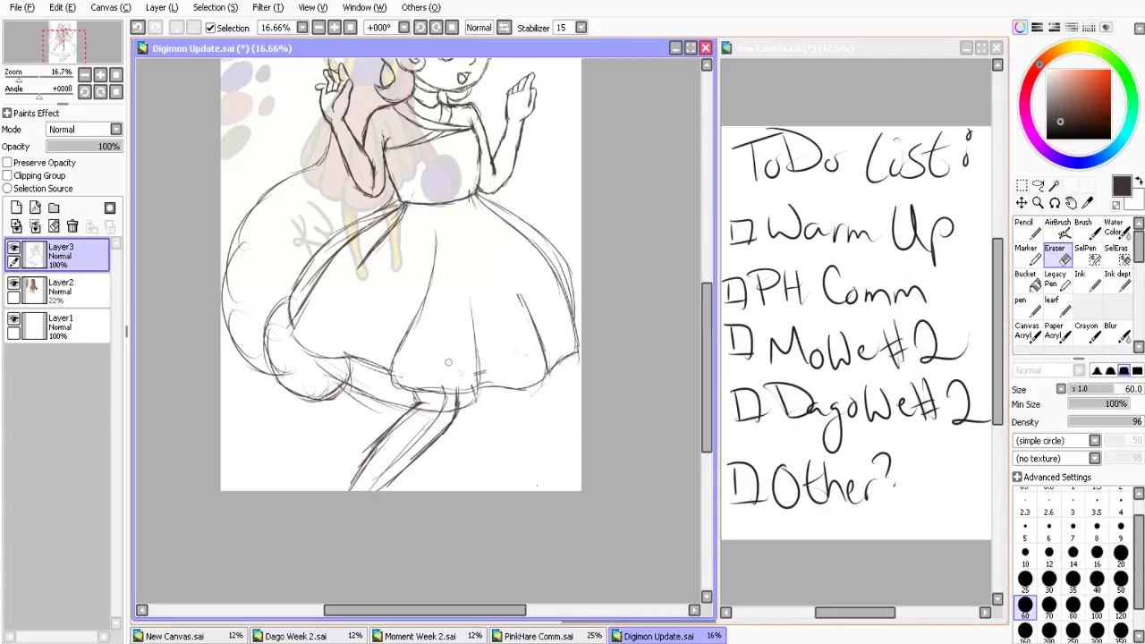
{"action": "mouse_move", "coordinate": [448, 363]}
{"action": "left_mouse_down"}
{"action": "mouse_move", "coordinate": [445, 404]}
{"action": "mouse_move", "coordinate": [360, 493]}
{"action": "mouse_move", "coordinate": [369, 443]}
{"action": "mouse_move", "coordinate": [386, 431]}
{"action": "mouse_move", "coordinate": [385, 495]}
{"action": "left_mouse_up"}
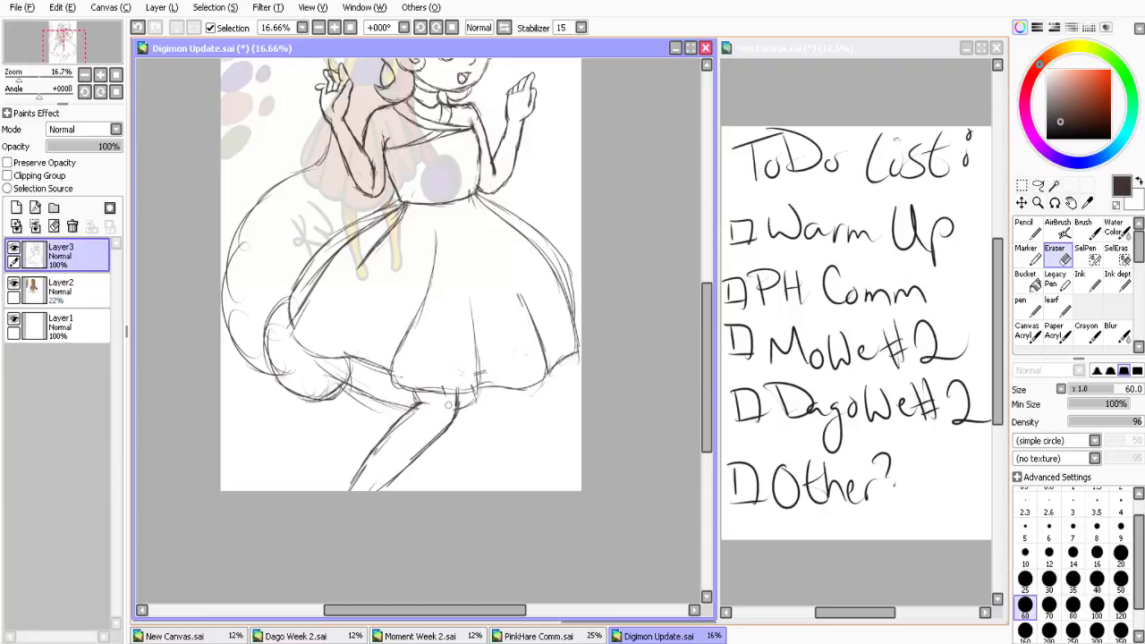
Sketch short contour strokes with the Pencil on both sides of the front leg where it meets the skirt's hem
{"action": "left_click", "coordinate": [1024, 228]}
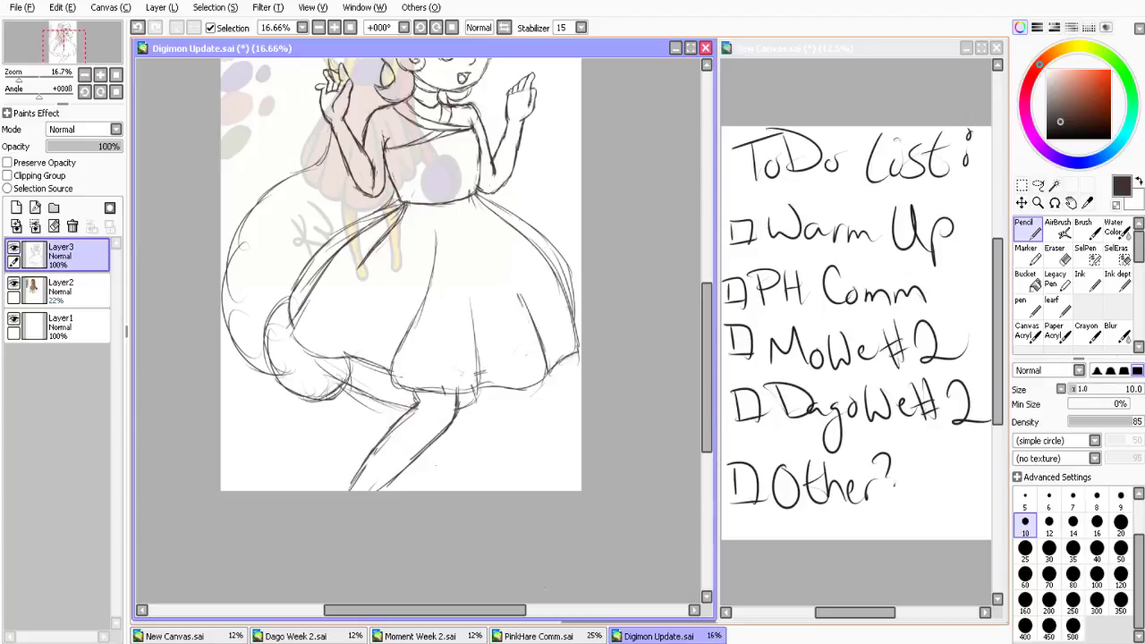
{"action": "key", "text": "ctrl+z"}
{"action": "left_click", "coordinate": [529, 515]}
{"action": "left_click_drag", "start_coordinate": [416, 395], "coordinate": [423, 413]}
{"action": "left_click_drag", "start_coordinate": [480, 386], "coordinate": [460, 410]}
Sketch the bent-back lower leg under the hem, with its foot beside the hair curl, and reinforce both its contours
{"action": "left_click_drag", "start_coordinate": [221, 323], "coordinate": [233, 312]}
{"action": "key", "text": "ctrl+z"}
{"action": "mouse_move", "coordinate": [299, 348]}
{"action": "left_mouse_down"}
{"action": "mouse_move", "coordinate": [307, 366]}
{"action": "mouse_move", "coordinate": [336, 368]}
{"action": "left_mouse_up"}
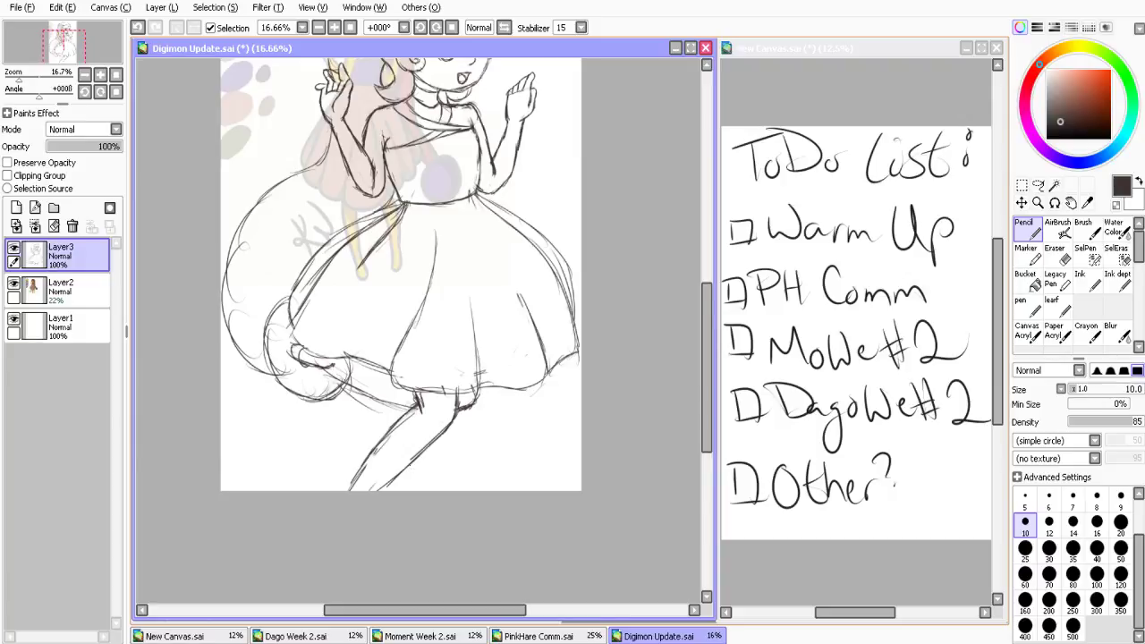
{"action": "left_click_drag", "start_coordinate": [322, 366], "coordinate": [406, 405]}
{"action": "mouse_move", "coordinate": [337, 358]}
{"action": "left_mouse_down"}
{"action": "mouse_move", "coordinate": [388, 374]}
{"action": "mouse_move", "coordinate": [376, 372]}
{"action": "left_mouse_up"}
{"action": "left_click_drag", "start_coordinate": [379, 369], "coordinate": [401, 375]}
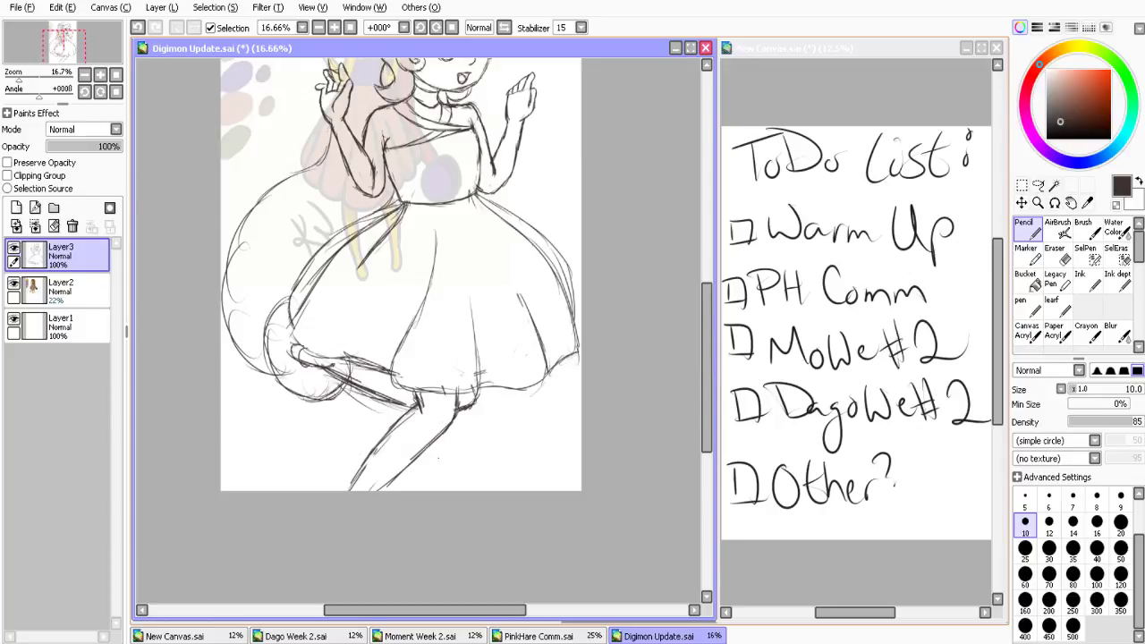
{"action": "left_click_drag", "start_coordinate": [338, 354], "coordinate": [386, 365]}
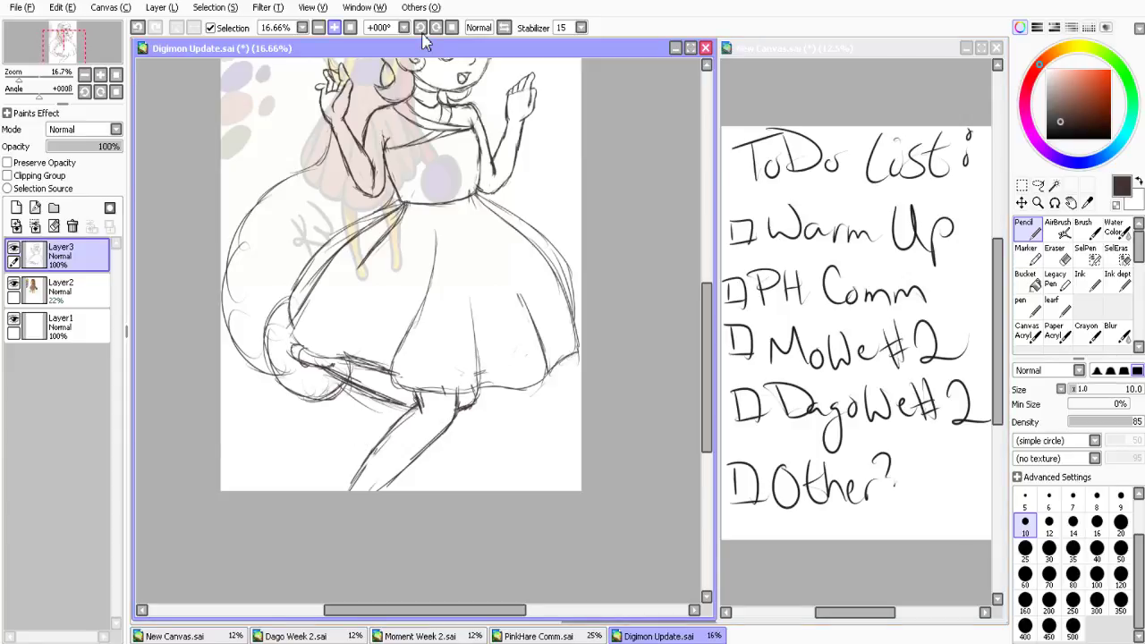
Hide the reference on Layer2 and scale the Layer3 sketch down slightly, leaving more space above the head
{"action": "left_click", "coordinate": [350, 28]}
{"action": "left_click", "coordinate": [13, 283]}
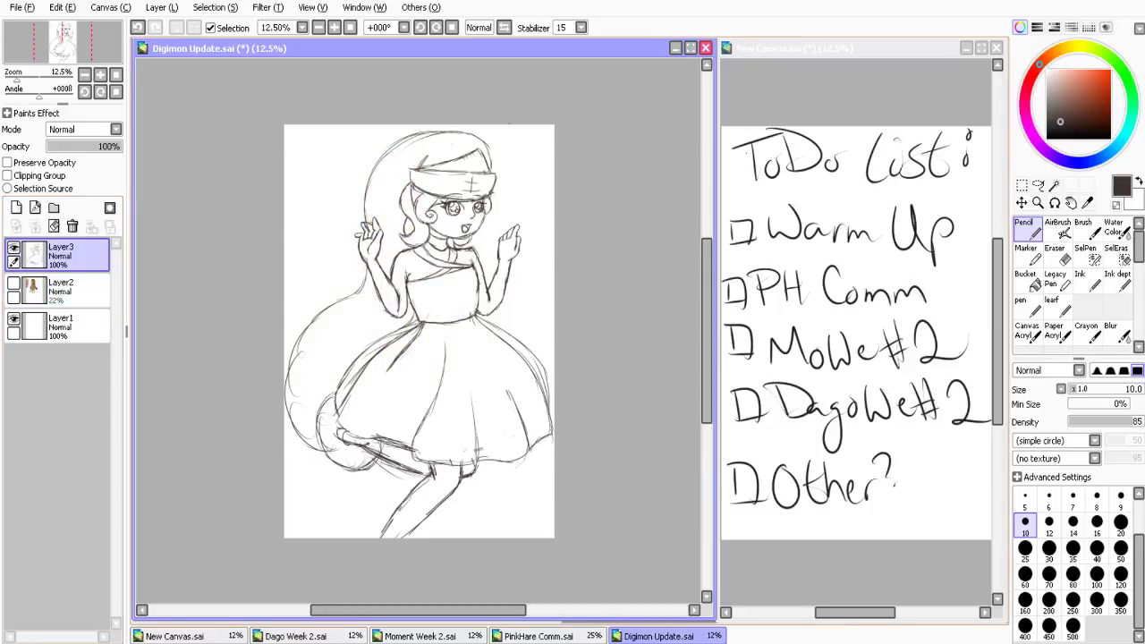
{"action": "key", "text": "ctrl+t"}
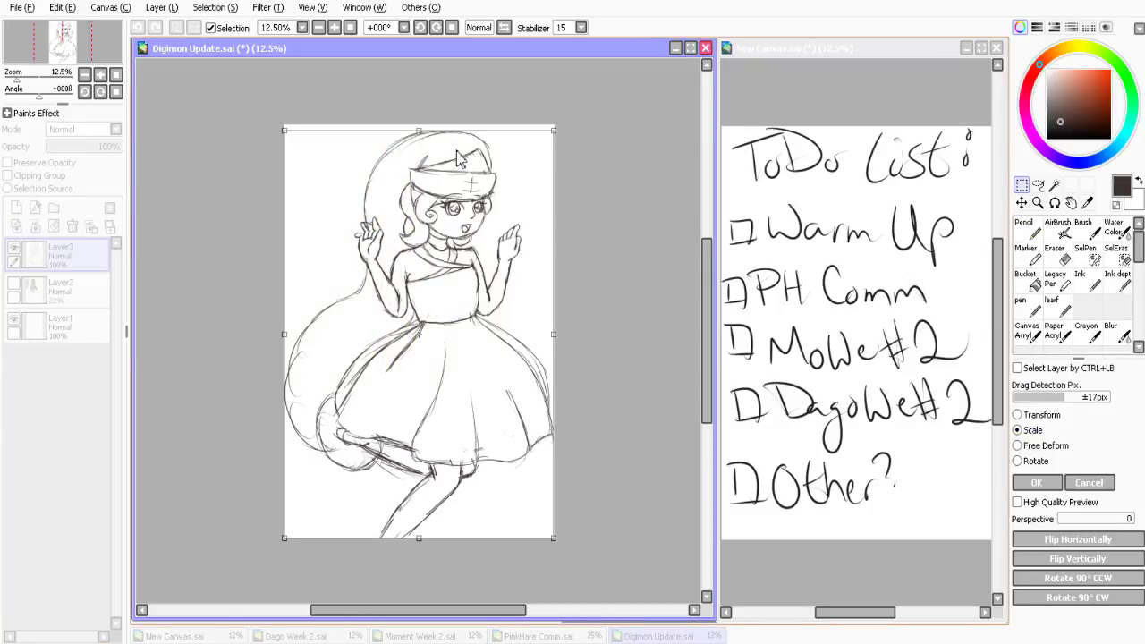
{"action": "left_click_drag", "start_coordinate": [350, 161], "coordinate": [369, 194]}
{"action": "left_click_drag", "start_coordinate": [516, 303], "coordinate": [511, 299]}
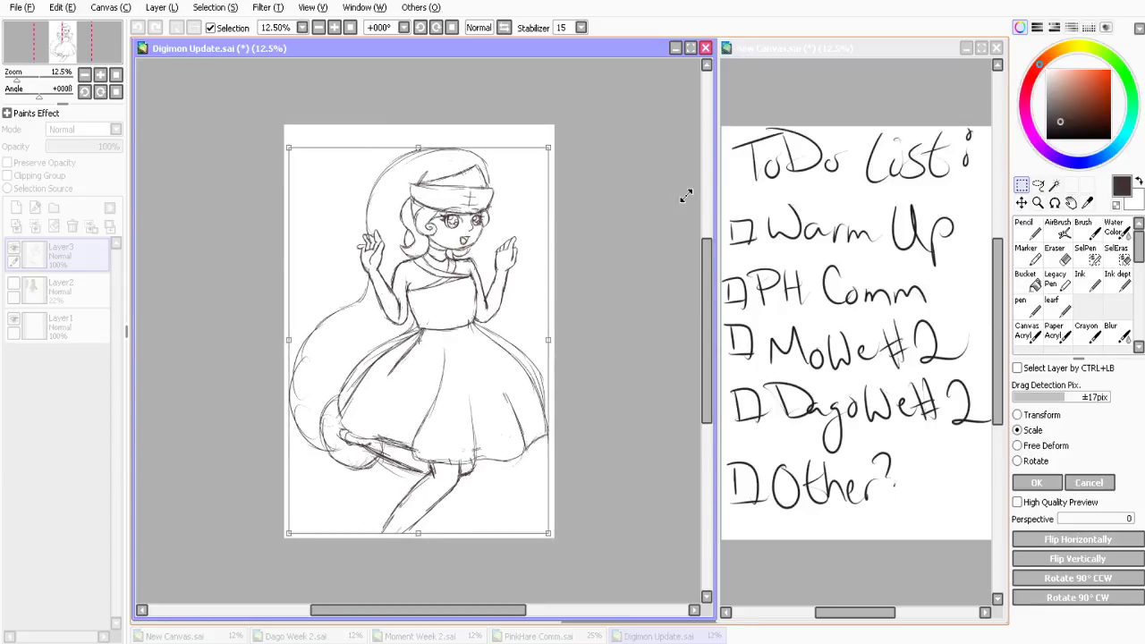
{"action": "left_click_drag", "start_coordinate": [682, 195], "coordinate": [684, 201]}
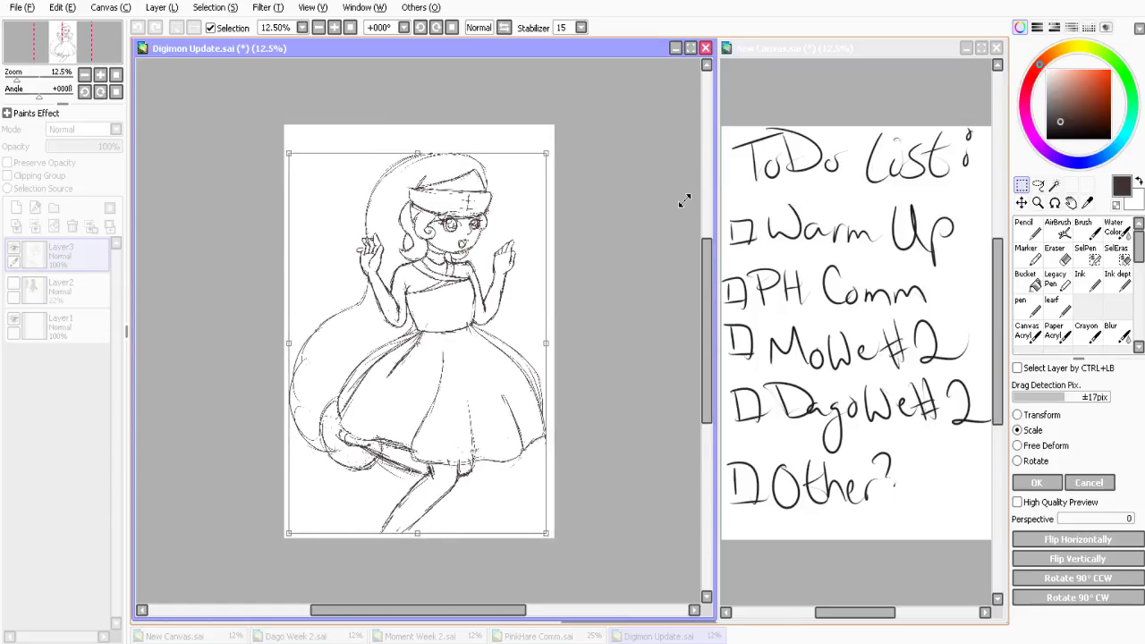
{"action": "left_click", "coordinate": [1036, 482]}
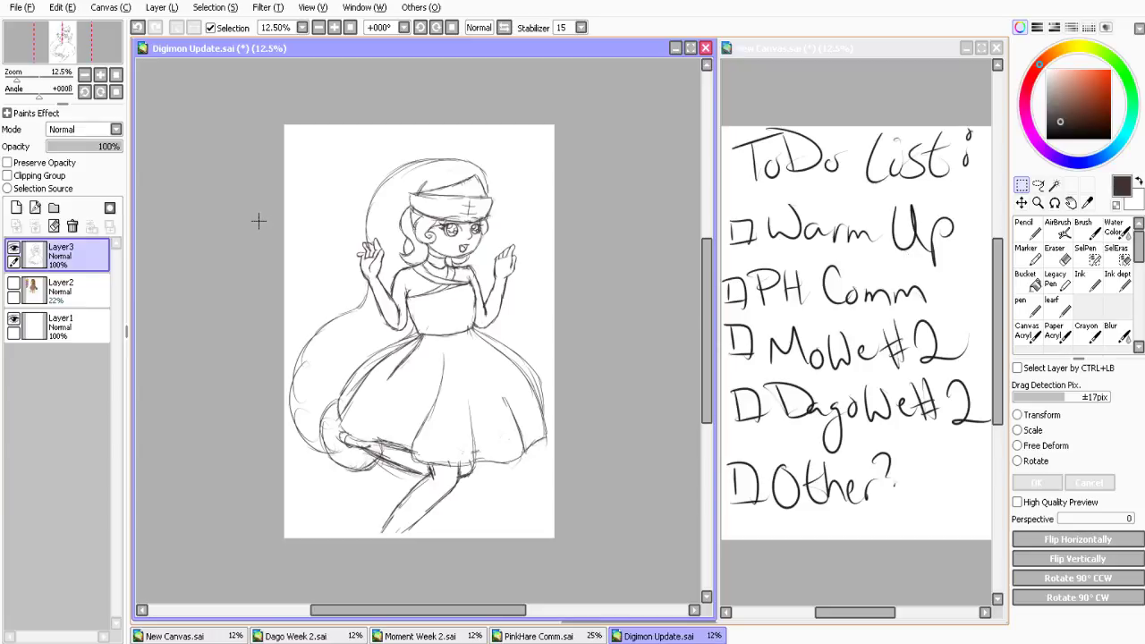
Show the reference on Layer2 again and raise its opacity to 100%
{"action": "left_click", "coordinate": [61, 288]}
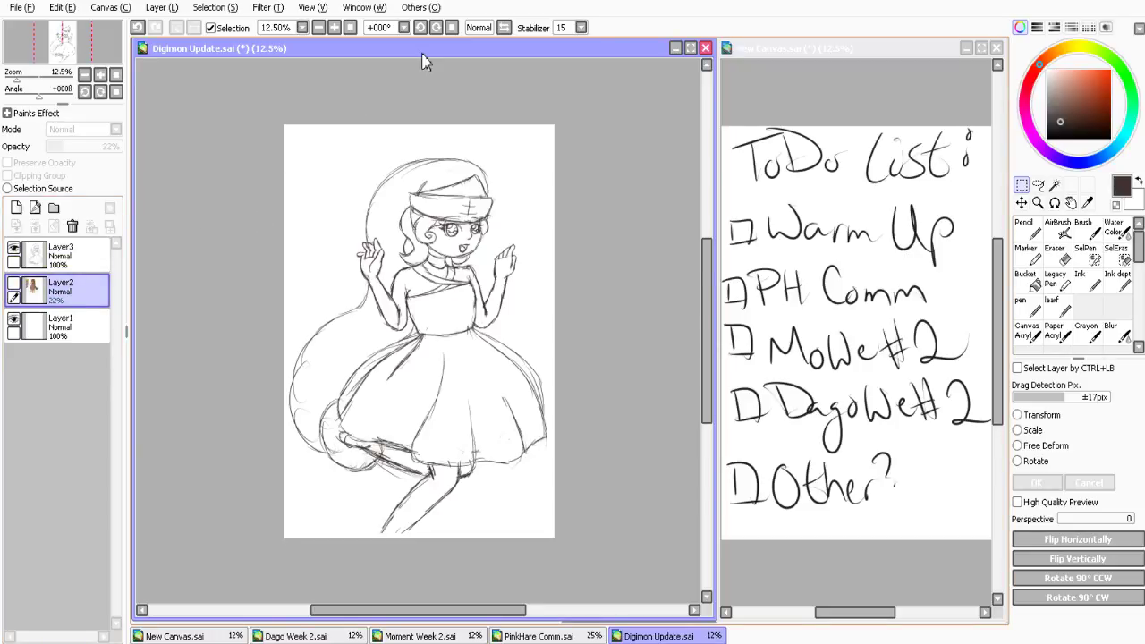
{"action": "key", "text": "ctrl+plus"}
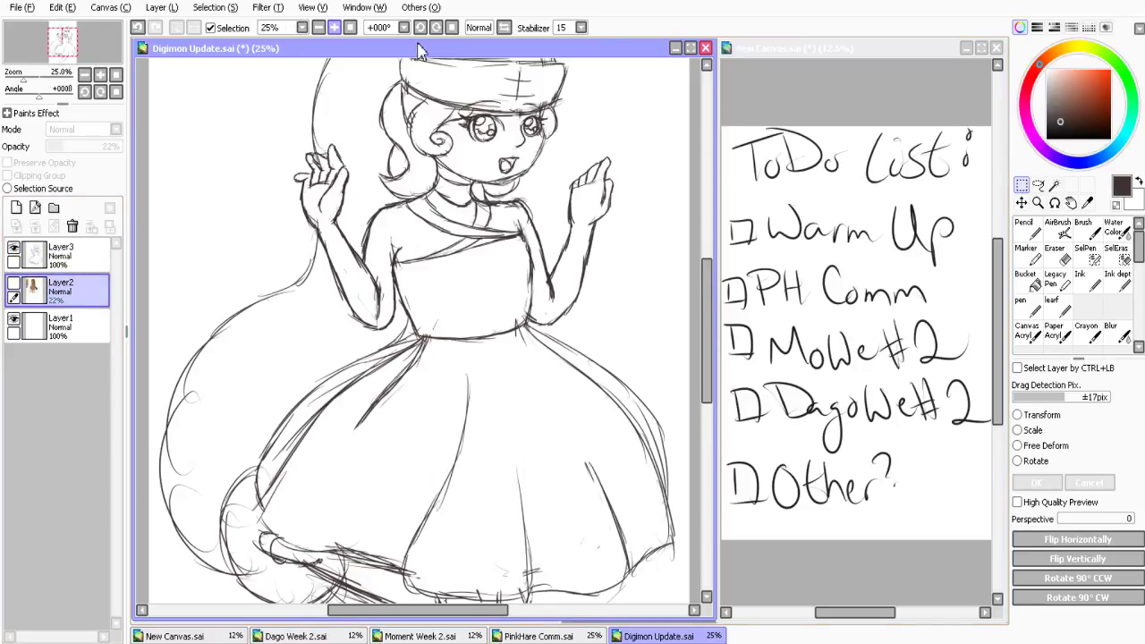
{"action": "left_click", "coordinate": [13, 283]}
{"action": "left_click_drag", "start_coordinate": [97, 147], "coordinate": [166, 205]}
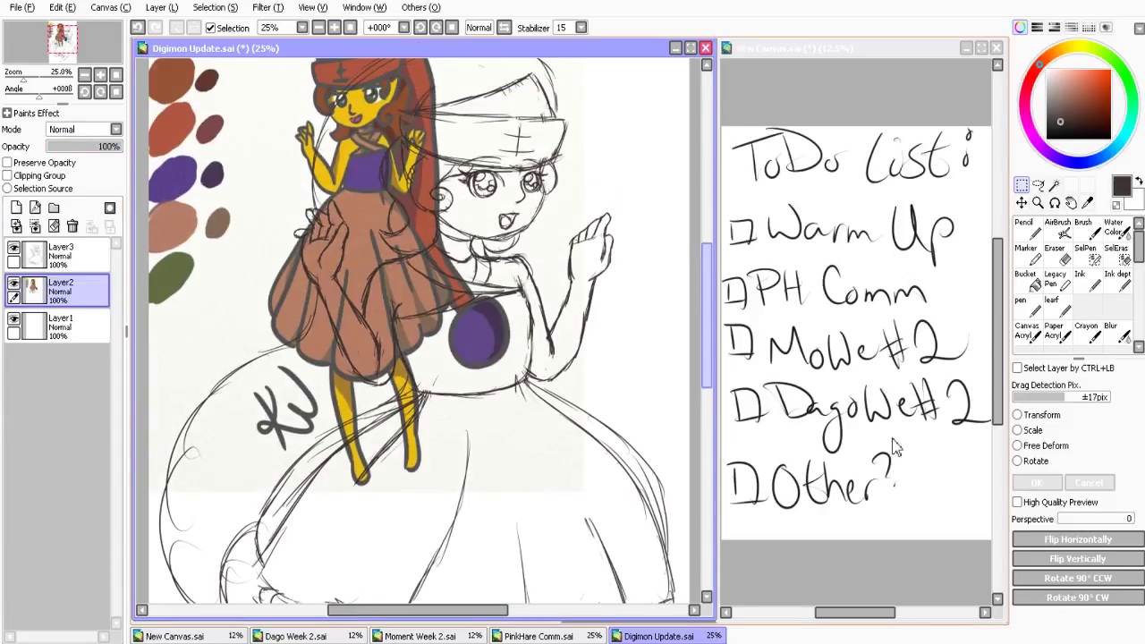
Add a layer above Layer2 and paint the new figure's collar and crossed straps in the skirt's light brown with the size 60 pen
{"action": "left_click", "coordinate": [35, 208]}
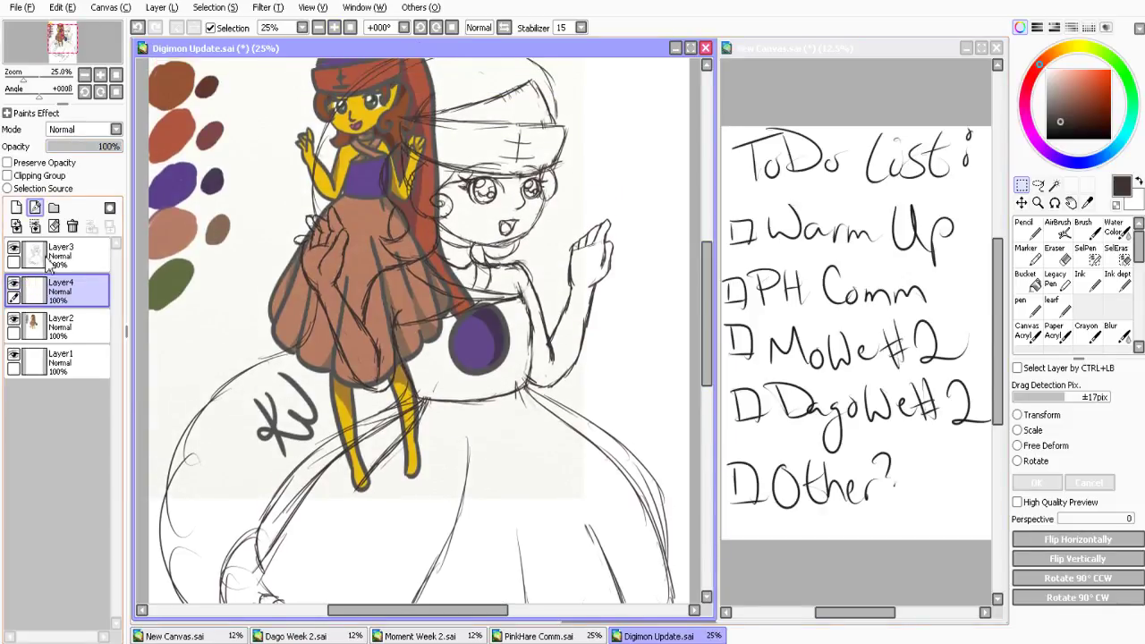
{"action": "right_click", "coordinate": [176, 234]}
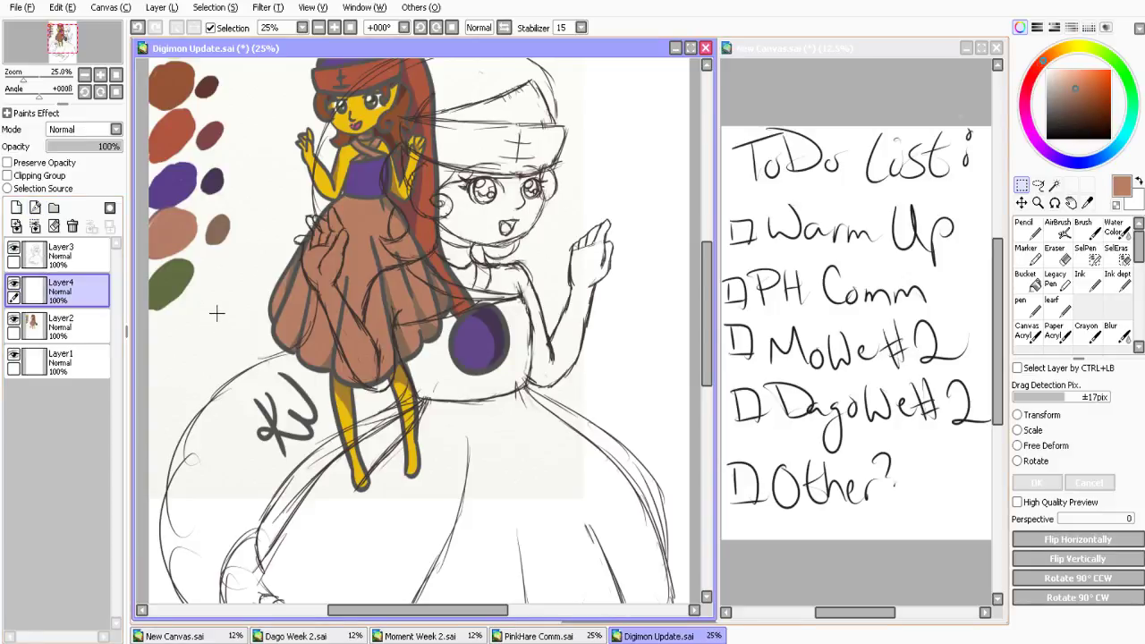
{"action": "left_click", "coordinate": [1058, 331]}
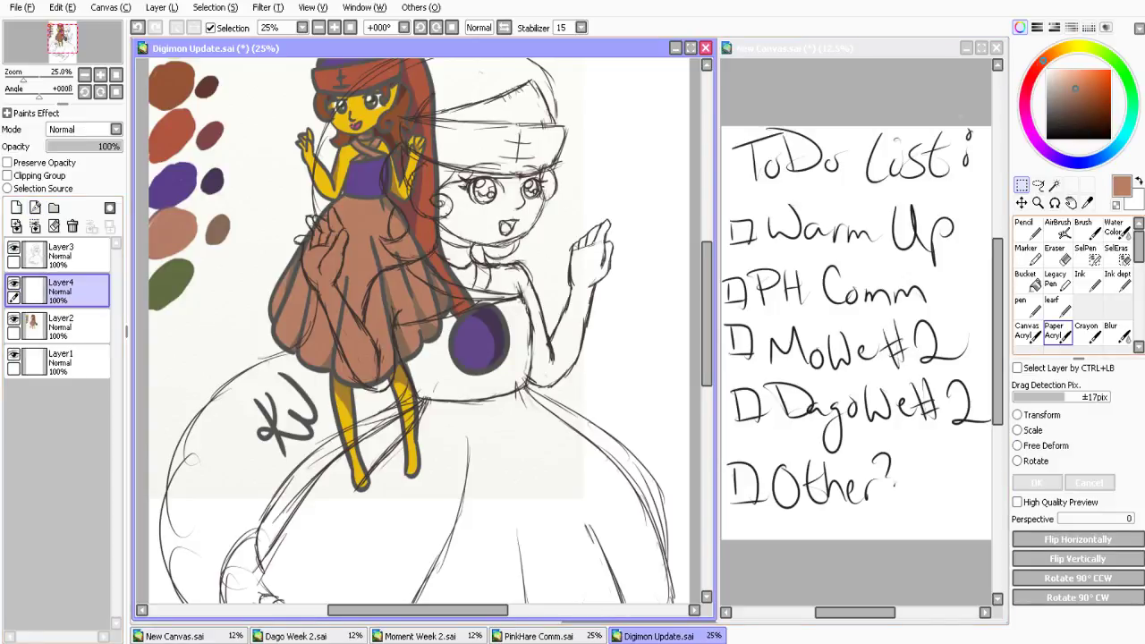
{"action": "left_click", "coordinate": [1028, 308]}
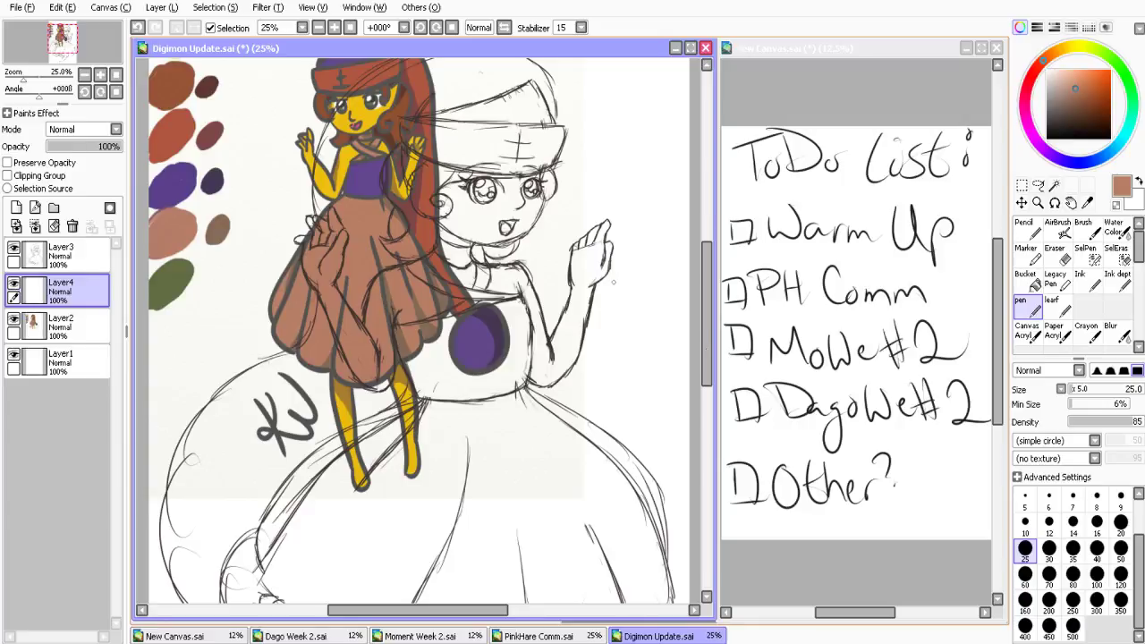
{"action": "left_click", "coordinate": [832, 553]}
{"action": "left_click", "coordinate": [1025, 577]}
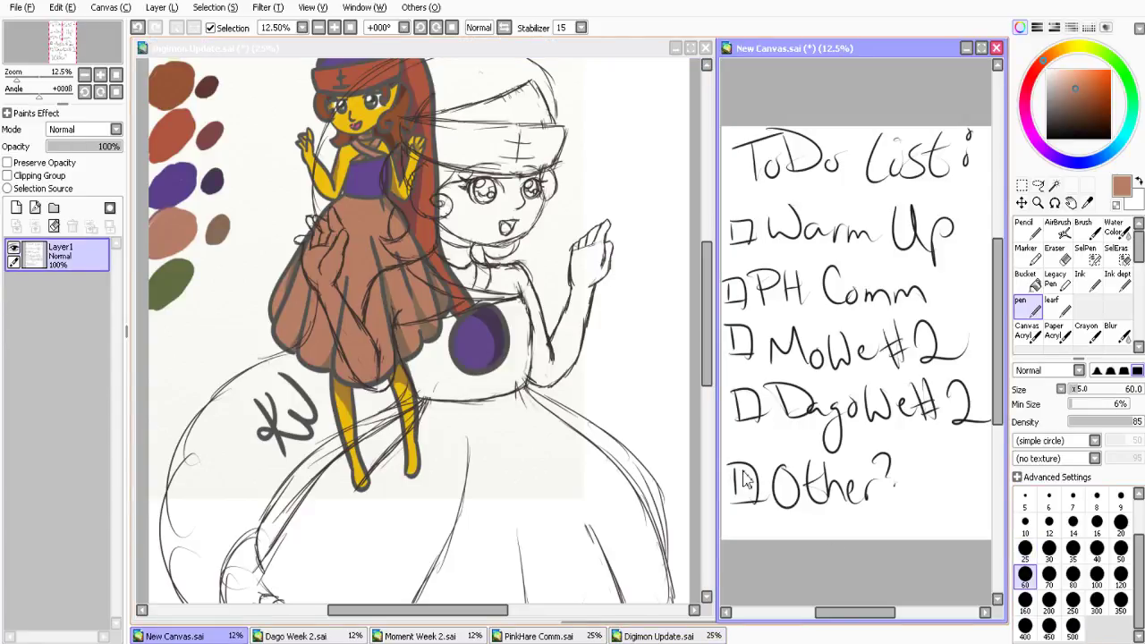
{"action": "left_click", "coordinate": [414, 267]}
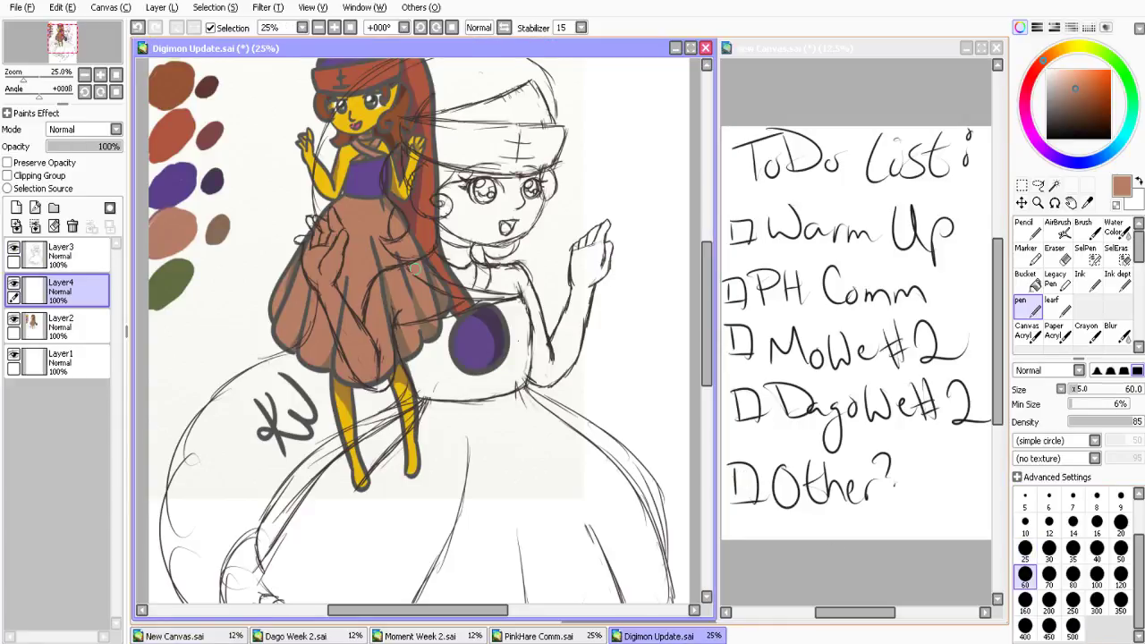
{"action": "mouse_move", "coordinate": [414, 268]}
{"action": "left_mouse_down"}
{"action": "mouse_move", "coordinate": [501, 300]}
{"action": "mouse_move", "coordinate": [441, 317]}
{"action": "left_mouse_up"}
{"action": "left_click_drag", "start_coordinate": [488, 269], "coordinate": [478, 288]}
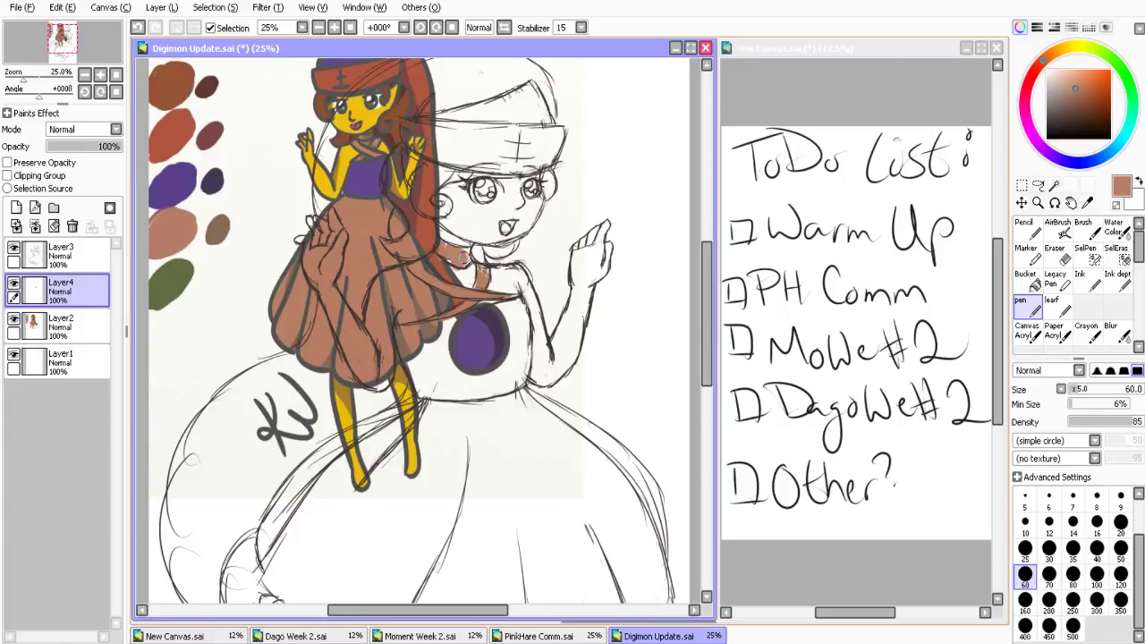
Fill the new figure's flared skirt with light brown down to the hem, using pen size 160
{"action": "scroll", "coordinate": [469, 251], "scroll_direction": "down", "scroll_amount": 5}
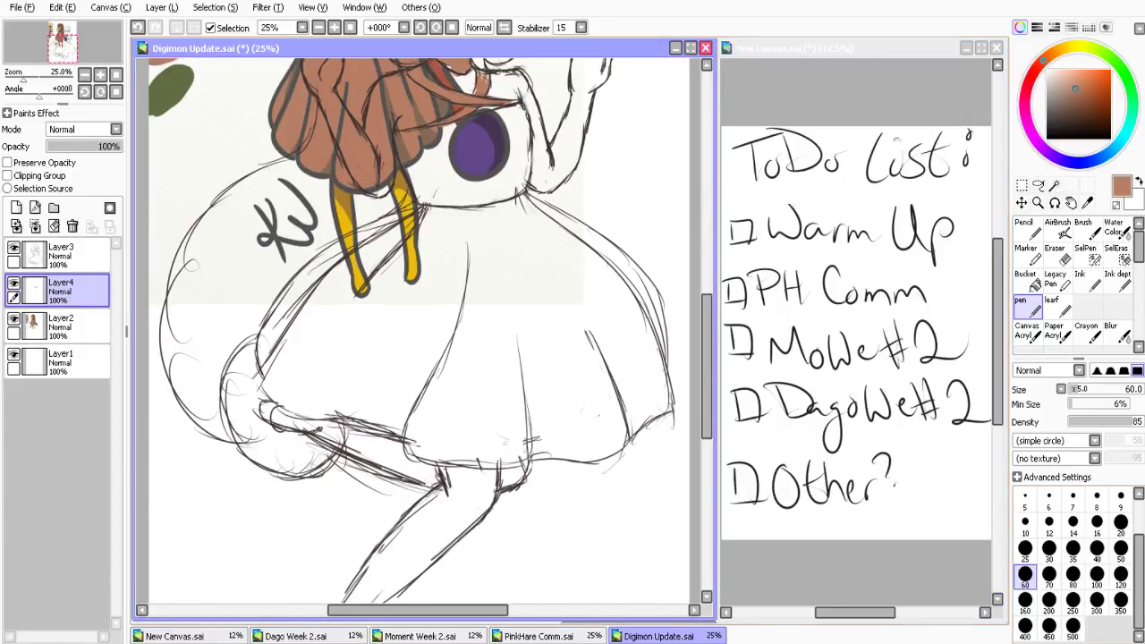
{"action": "left_click", "coordinate": [1025, 599]}
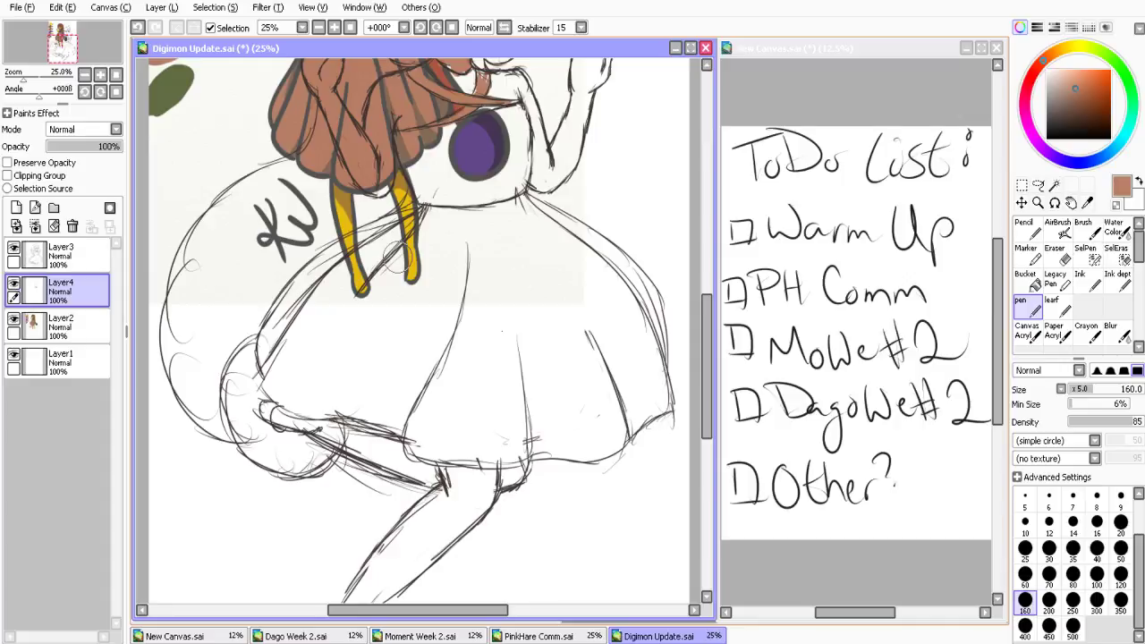
{"action": "mouse_move", "coordinate": [425, 213]}
{"action": "left_mouse_down"}
{"action": "mouse_move", "coordinate": [320, 273]}
{"action": "mouse_move", "coordinate": [335, 393]}
{"action": "mouse_move", "coordinate": [421, 404]}
{"action": "mouse_move", "coordinate": [407, 413]}
{"action": "mouse_move", "coordinate": [452, 445]}
{"action": "mouse_move", "coordinate": [634, 424]}
{"action": "mouse_move", "coordinate": [671, 396]}
{"action": "left_mouse_up"}
{"action": "mouse_move", "coordinate": [429, 209]}
{"action": "left_mouse_down"}
{"action": "mouse_move", "coordinate": [513, 207]}
{"action": "mouse_move", "coordinate": [660, 376]}
{"action": "mouse_move", "coordinate": [644, 398]}
{"action": "mouse_move", "coordinate": [649, 354]}
{"action": "mouse_move", "coordinate": [579, 281]}
{"action": "mouse_move", "coordinate": [467, 232]}
{"action": "left_mouse_up"}
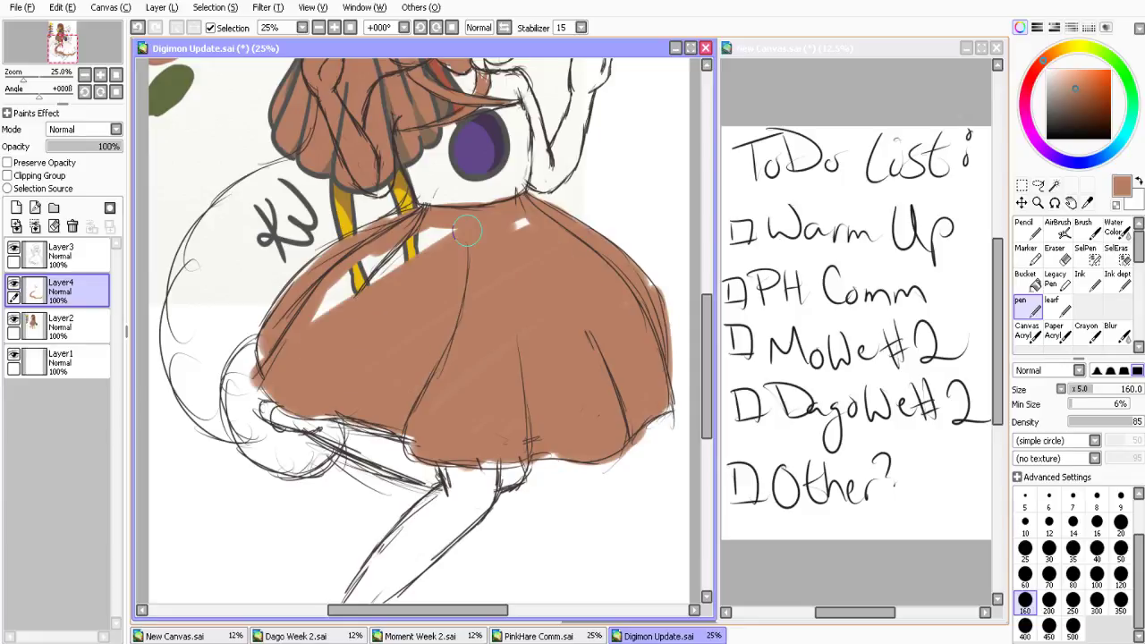
Lighten the yellow swatch colour to a pale yellow and paint the new figure's hands, arms, shoulders, face and legs
{"action": "scroll", "coordinate": [467, 232], "scroll_direction": "up", "scroll_amount": 5}
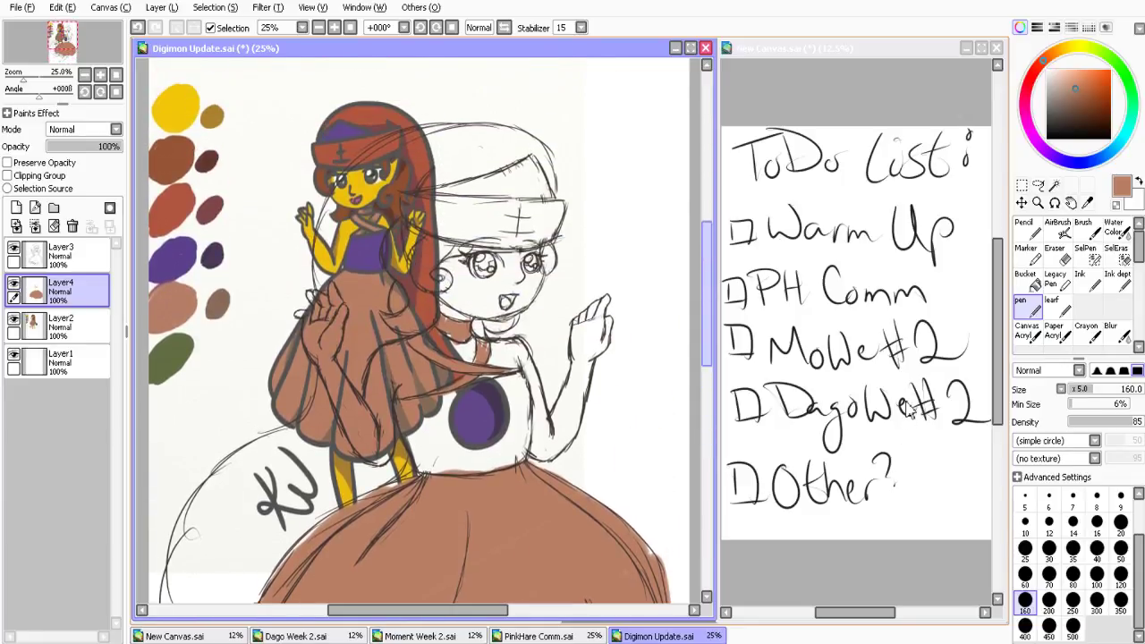
{"action": "scroll", "coordinate": [596, 302], "scroll_direction": "up", "scroll_amount": 1}
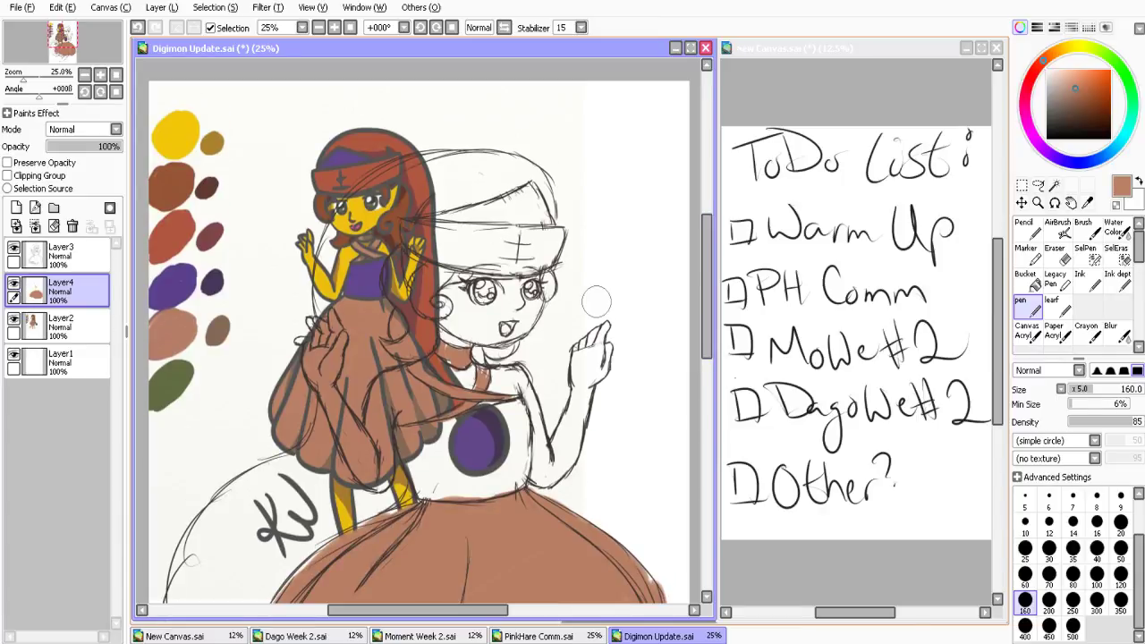
{"action": "right_click", "coordinate": [181, 131]}
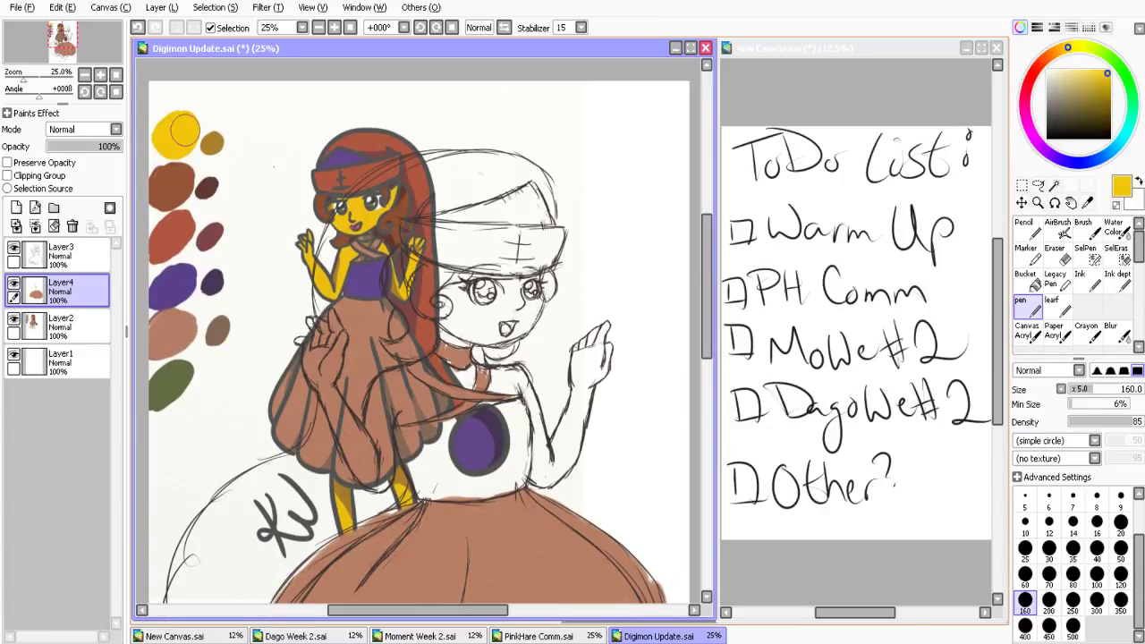
{"action": "left_click_drag", "start_coordinate": [1080, 74], "coordinate": [1072, 70]}
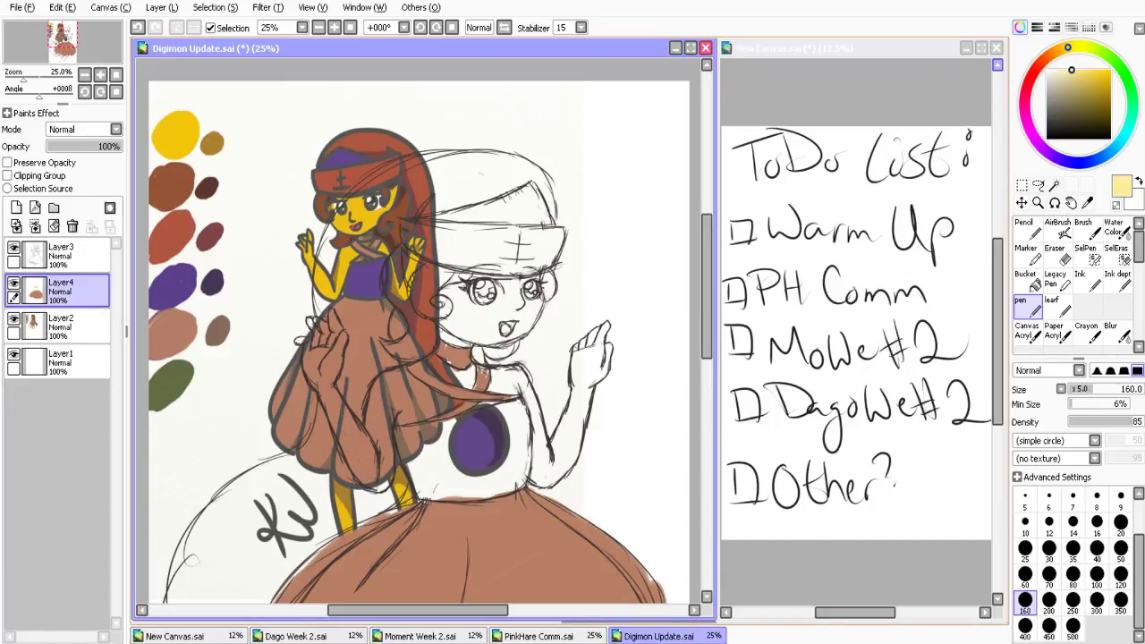
{"action": "mouse_move", "coordinate": [313, 354]}
{"action": "left_mouse_down"}
{"action": "mouse_move", "coordinate": [305, 345]}
{"action": "mouse_move", "coordinate": [334, 333]}
{"action": "mouse_move", "coordinate": [317, 386]}
{"action": "mouse_move", "coordinate": [377, 413]}
{"action": "mouse_move", "coordinate": [455, 400]}
{"action": "mouse_move", "coordinate": [397, 410]}
{"action": "mouse_move", "coordinate": [473, 372]}
{"action": "mouse_move", "coordinate": [499, 374]}
{"action": "mouse_move", "coordinate": [540, 458]}
{"action": "mouse_move", "coordinate": [598, 338]}
{"action": "left_mouse_up"}
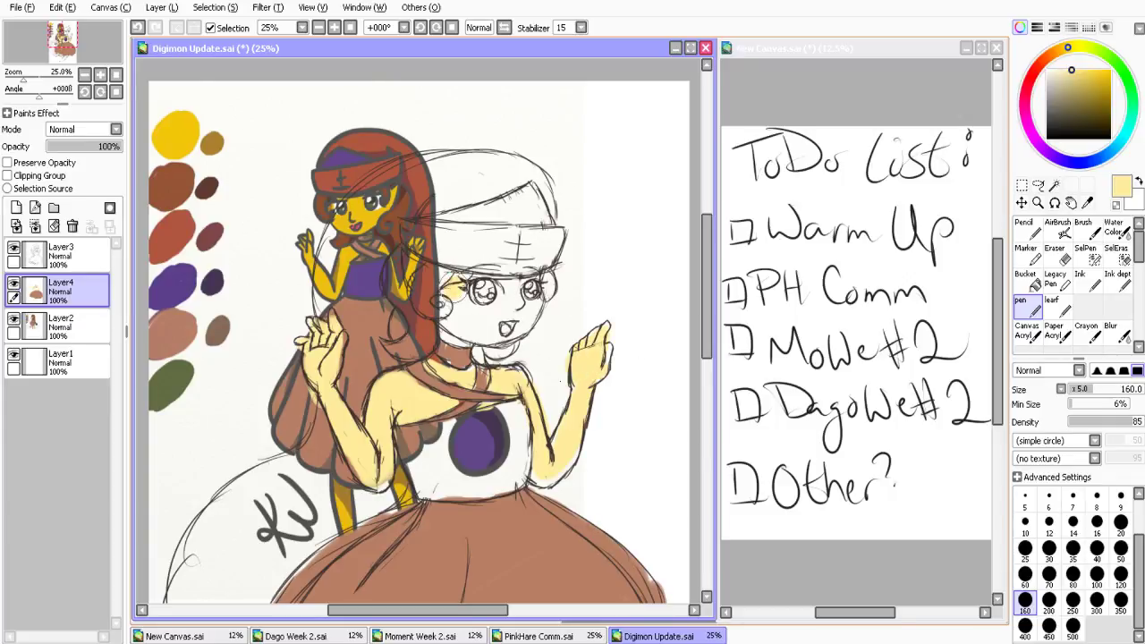
{"action": "mouse_move", "coordinate": [452, 295]}
{"action": "left_mouse_down"}
{"action": "mouse_move", "coordinate": [450, 347]}
{"action": "mouse_move", "coordinate": [502, 313]}
{"action": "mouse_move", "coordinate": [458, 328]}
{"action": "left_mouse_up"}
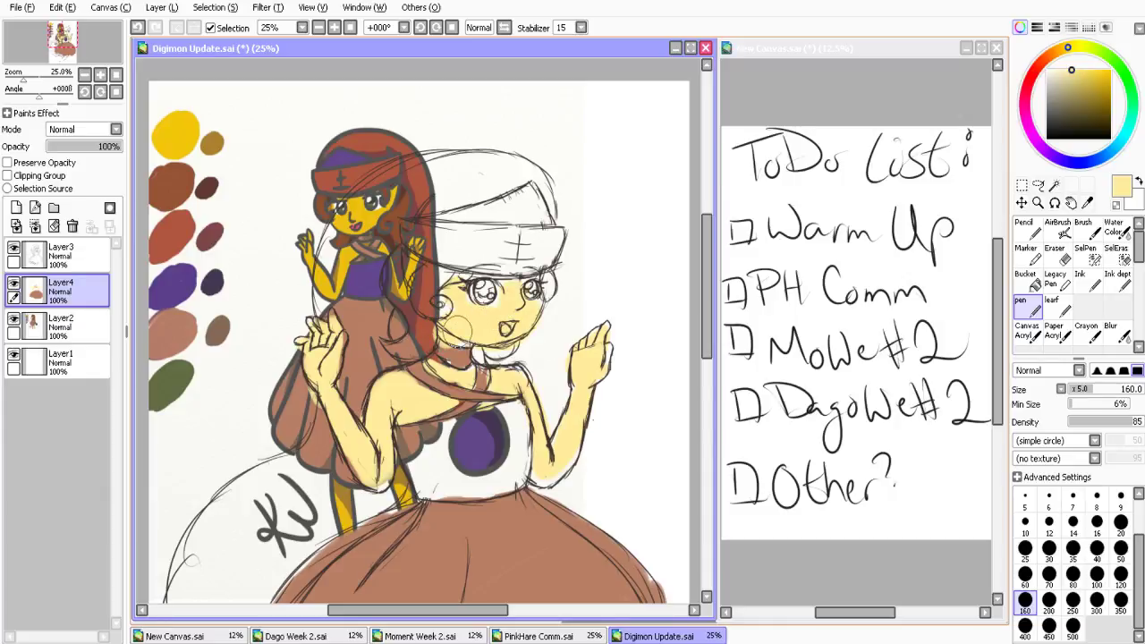
{"action": "scroll", "coordinate": [455, 332], "scroll_direction": "down", "scroll_amount": 5}
{"action": "mouse_move", "coordinate": [273, 293]}
{"action": "left_mouse_down"}
{"action": "mouse_move", "coordinate": [352, 381]}
{"action": "mouse_move", "coordinate": [512, 436]}
{"action": "mouse_move", "coordinate": [421, 417]}
{"action": "mouse_move", "coordinate": [494, 381]}
{"action": "mouse_move", "coordinate": [341, 498]}
{"action": "left_mouse_up"}
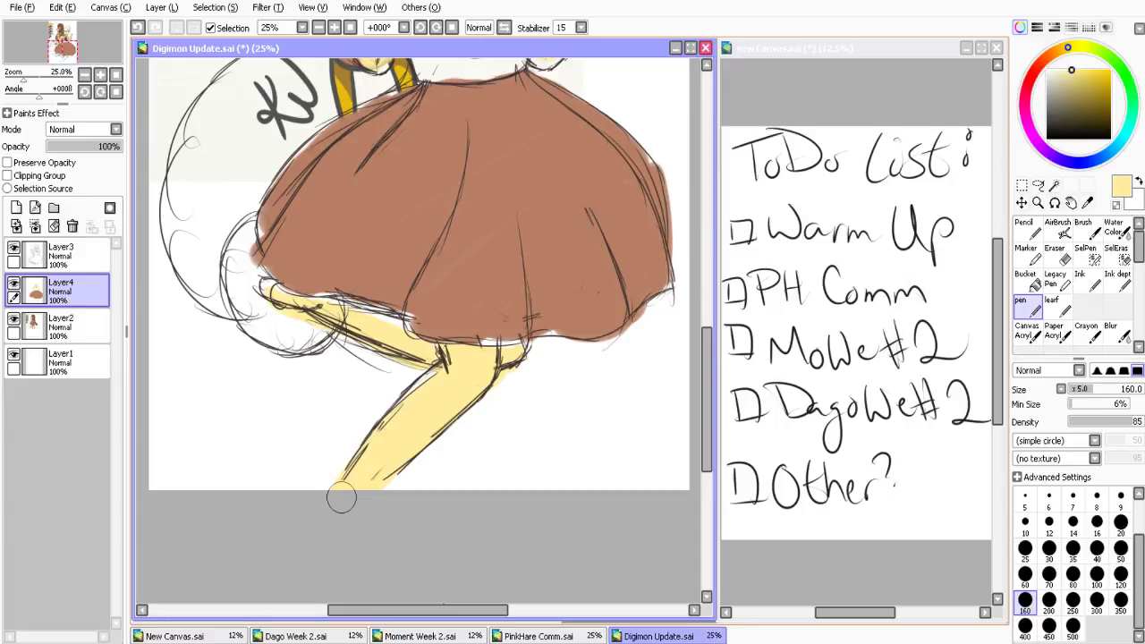
Deepen the skirt's brown and repaint the new figure's collar and crossed chest straps with it
{"action": "scroll", "coordinate": [341, 497], "scroll_direction": "up", "scroll_amount": 5}
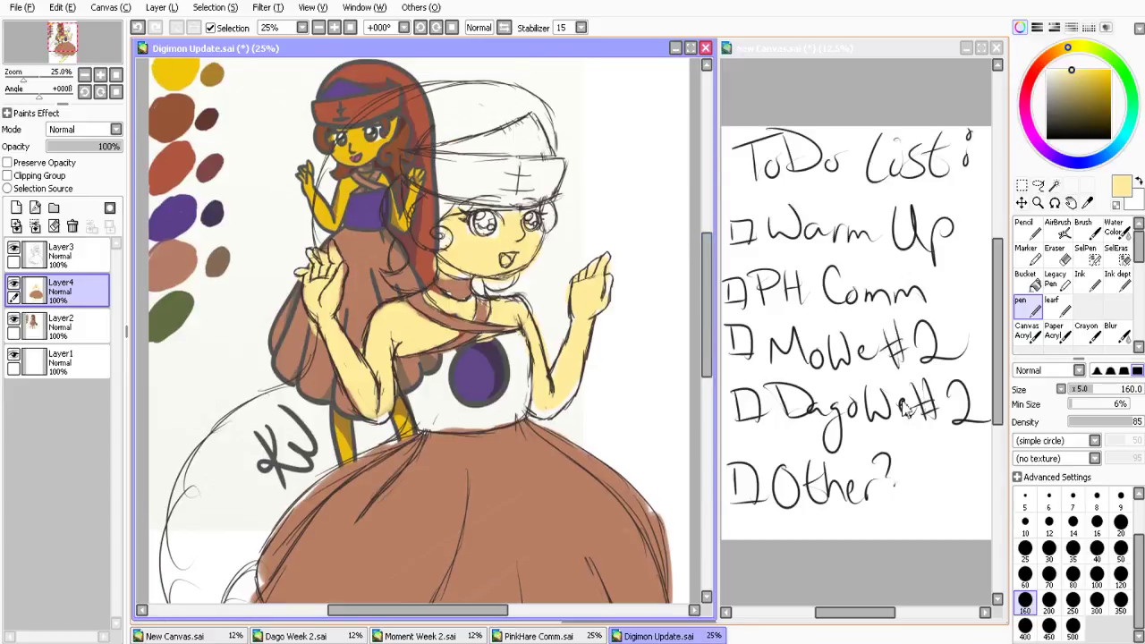
{"action": "left_click", "coordinate": [535, 476], "text": "alt"}
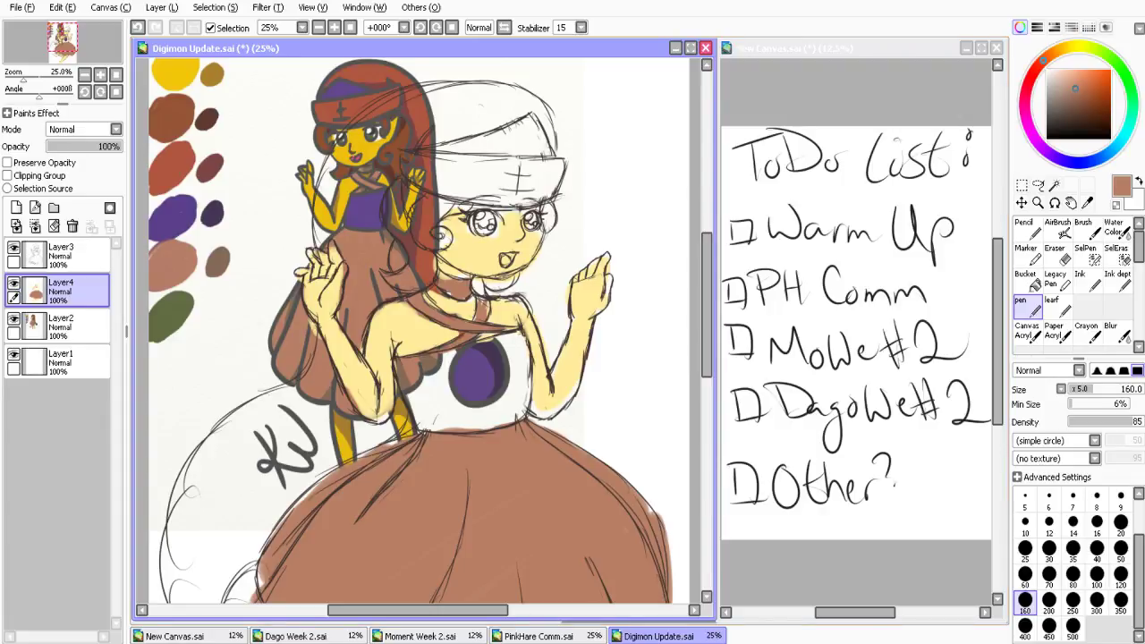
{"action": "left_click_drag", "start_coordinate": [1077, 90], "coordinate": [1085, 93]}
{"action": "mouse_move", "coordinate": [436, 276]}
{"action": "left_mouse_down"}
{"action": "mouse_move", "coordinate": [478, 329]}
{"action": "mouse_move", "coordinate": [429, 356]}
{"action": "left_mouse_up"}
{"action": "left_click_drag", "start_coordinate": [487, 309], "coordinate": [473, 324]}
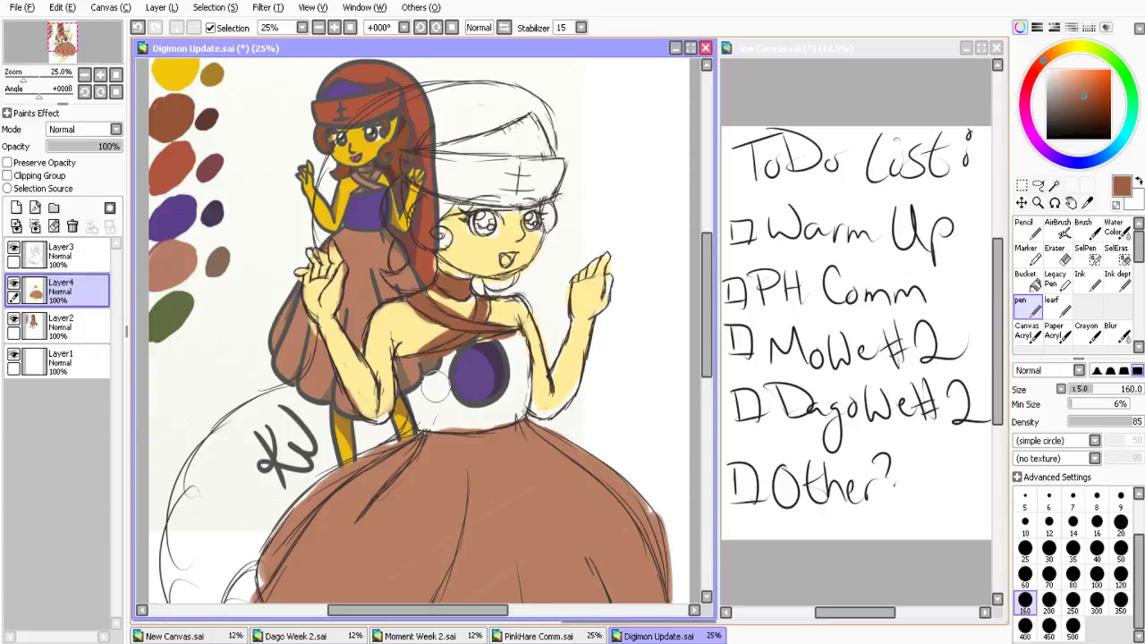
Repaint the whole flared skirt in the deeper brown, from the waist to the hem
{"action": "mouse_move", "coordinate": [426, 435]}
{"action": "left_mouse_down"}
{"action": "mouse_move", "coordinate": [521, 441]}
{"action": "mouse_move", "coordinate": [687, 564]}
{"action": "left_mouse_up"}
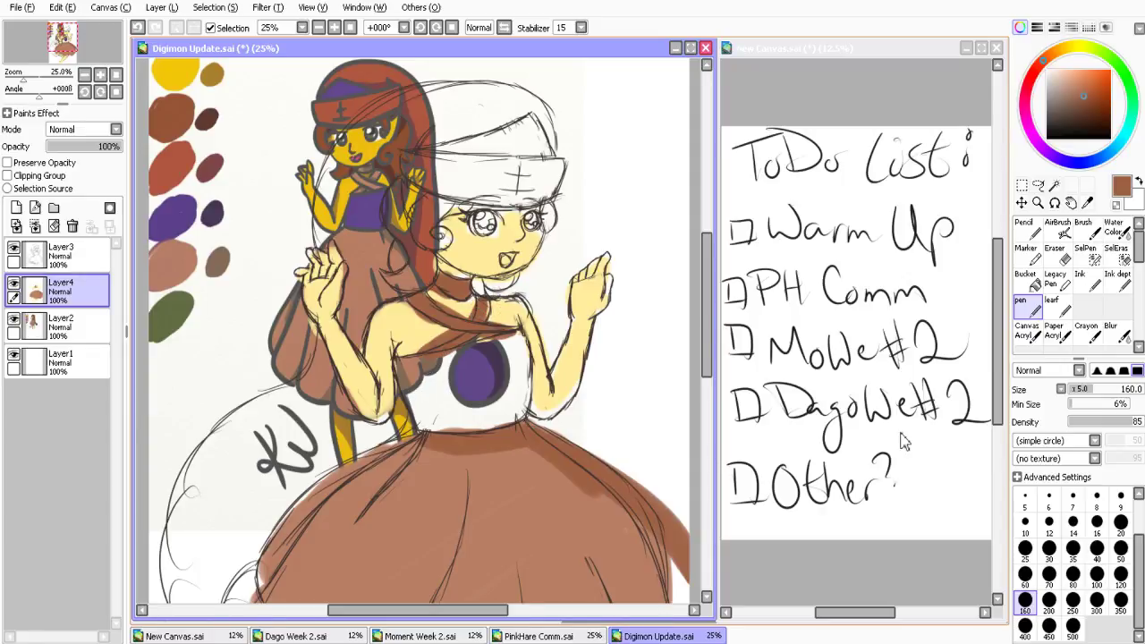
{"action": "scroll", "coordinate": [402, 357], "scroll_direction": "down", "scroll_amount": 4}
{"action": "mouse_move", "coordinate": [394, 282]}
{"action": "left_mouse_down"}
{"action": "mouse_move", "coordinate": [284, 364]}
{"action": "mouse_move", "coordinate": [309, 372]}
{"action": "mouse_move", "coordinate": [321, 411]}
{"action": "mouse_move", "coordinate": [515, 463]}
{"action": "mouse_move", "coordinate": [516, 475]}
{"action": "mouse_move", "coordinate": [554, 466]}
{"action": "mouse_move", "coordinate": [579, 487]}
{"action": "mouse_move", "coordinate": [608, 323]}
{"action": "mouse_move", "coordinate": [311, 339]}
{"action": "left_mouse_up"}
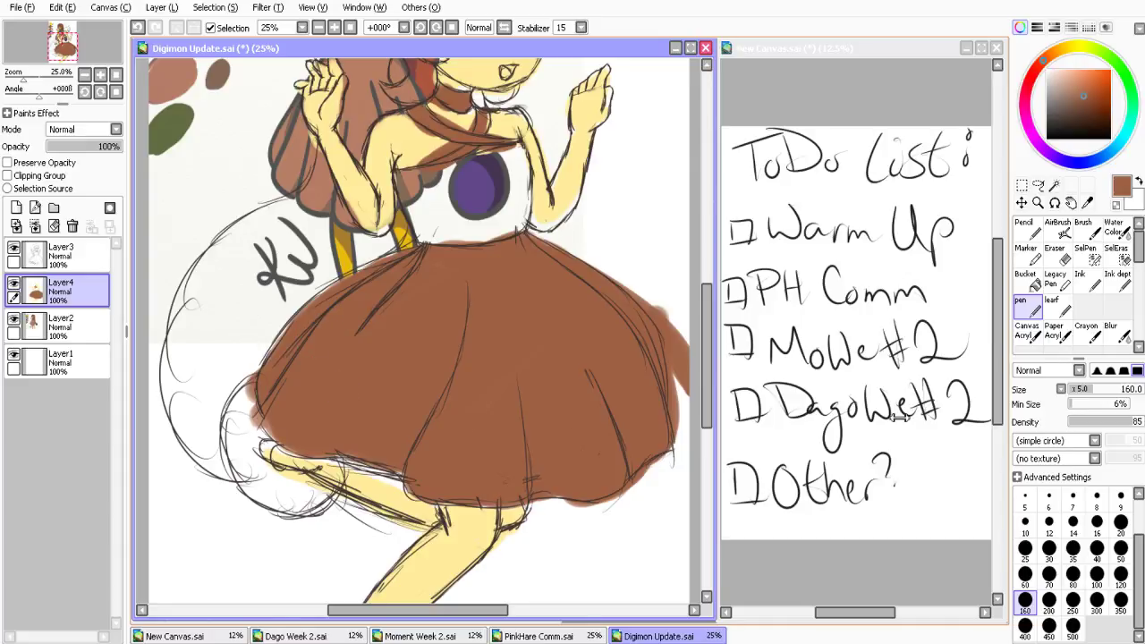
Sample the purple swatch, make it more vivid and violet, and paint the cap's upper section and the strapless bodice
{"action": "scroll", "coordinate": [313, 241], "scroll_direction": "up", "scroll_amount": 5}
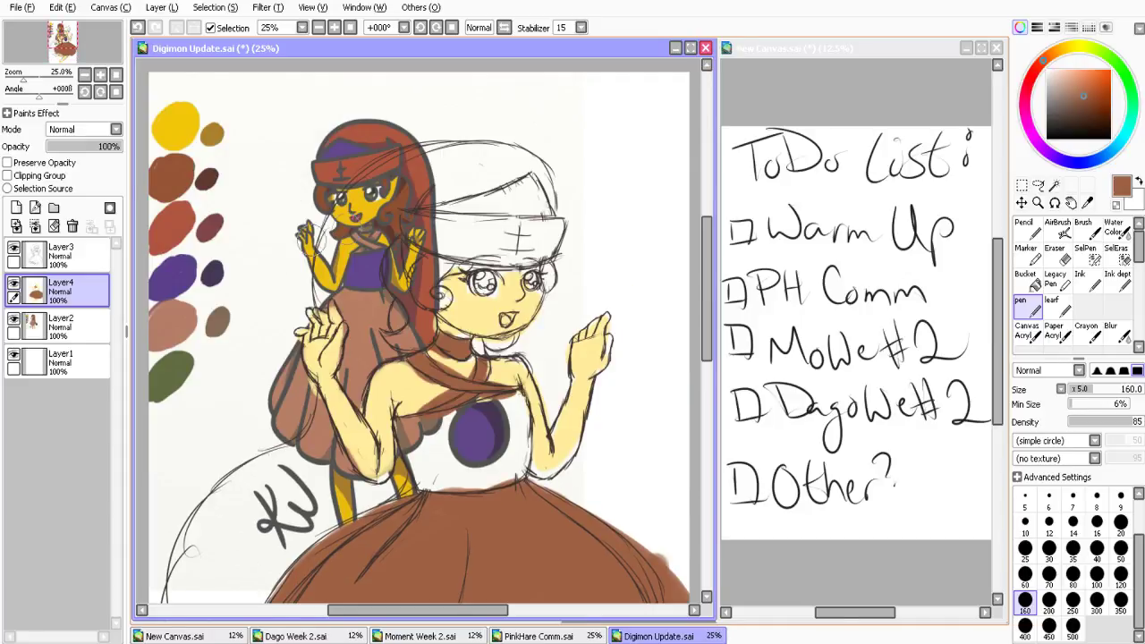
{"action": "left_click", "coordinate": [177, 283], "text": "alt"}
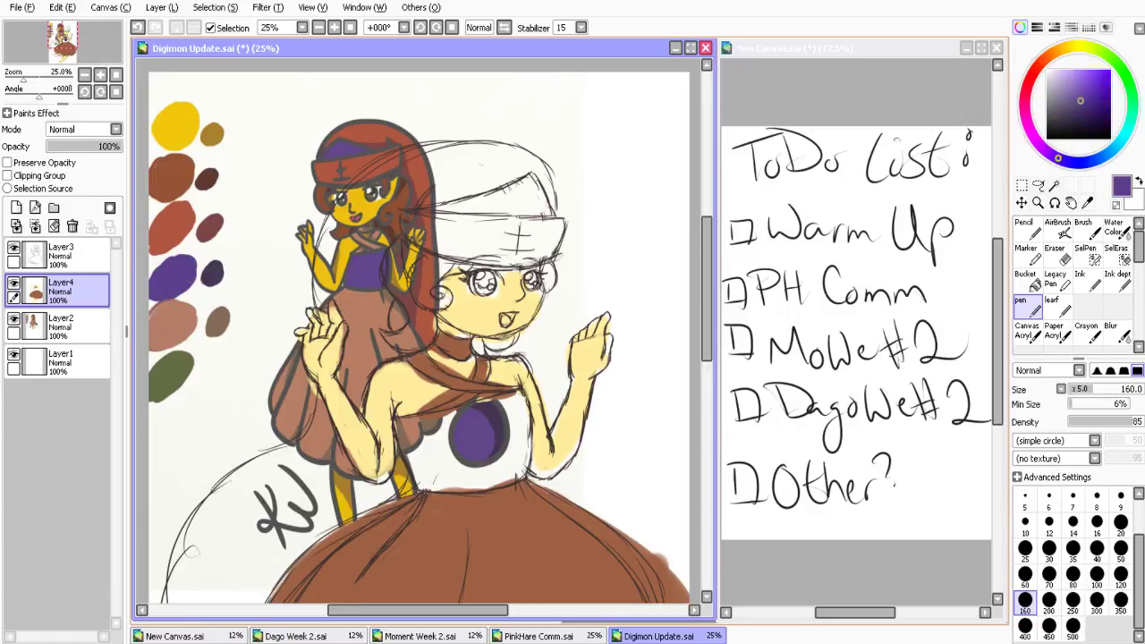
{"action": "left_click_drag", "start_coordinate": [1058, 159], "coordinate": [1051, 153]}
{"action": "left_click_drag", "start_coordinate": [1080, 101], "coordinate": [1098, 90]}
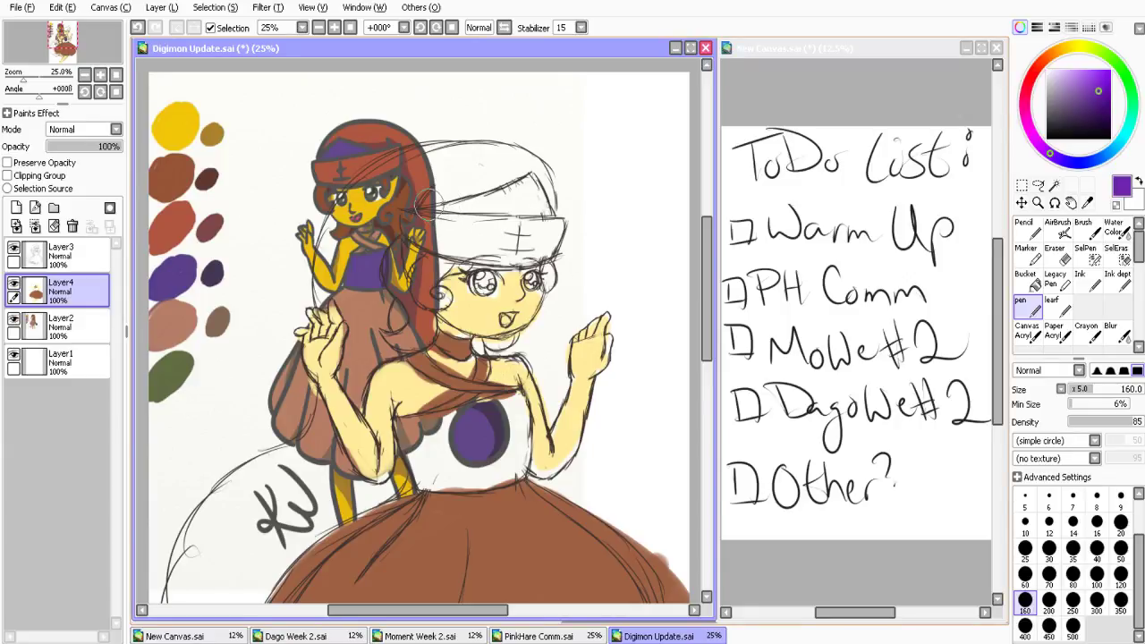
{"action": "mouse_move", "coordinate": [424, 204]}
{"action": "left_mouse_down"}
{"action": "mouse_move", "coordinate": [514, 207]}
{"action": "mouse_move", "coordinate": [520, 190]}
{"action": "mouse_move", "coordinate": [537, 197]}
{"action": "left_mouse_up"}
{"action": "mouse_move", "coordinate": [458, 427]}
{"action": "left_mouse_down"}
{"action": "mouse_move", "coordinate": [413, 424]}
{"action": "mouse_move", "coordinate": [517, 398]}
{"action": "mouse_move", "coordinate": [470, 485]}
{"action": "left_mouse_up"}
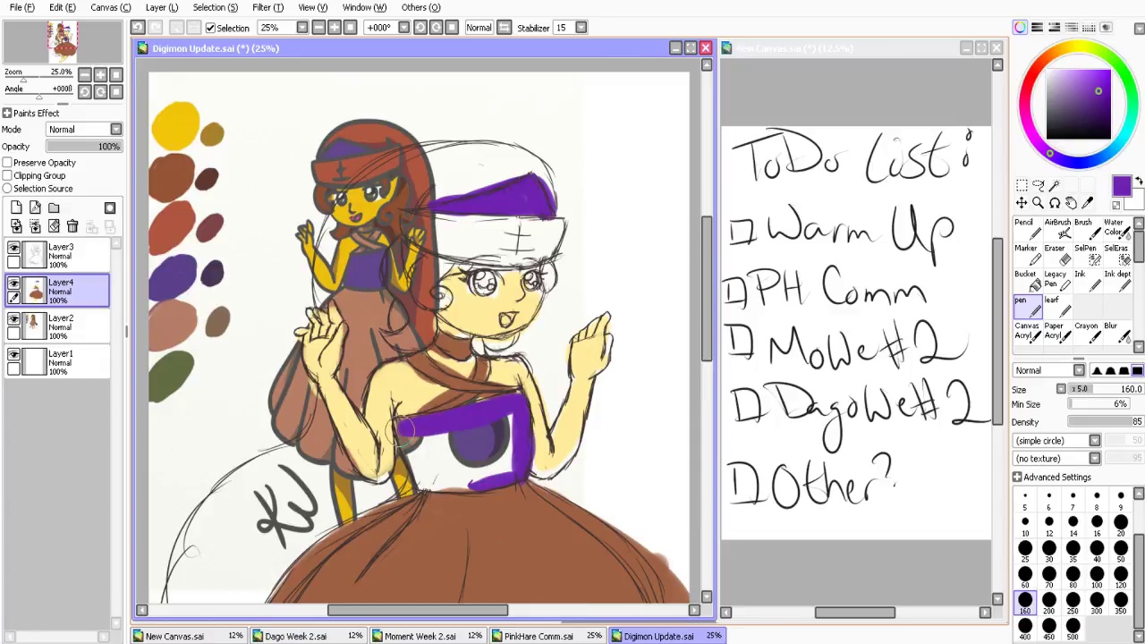
{"action": "mouse_move", "coordinate": [401, 428]}
{"action": "left_mouse_down"}
{"action": "mouse_move", "coordinate": [523, 427]}
{"action": "mouse_move", "coordinate": [446, 463]}
{"action": "mouse_move", "coordinate": [433, 442]}
{"action": "left_mouse_up"}
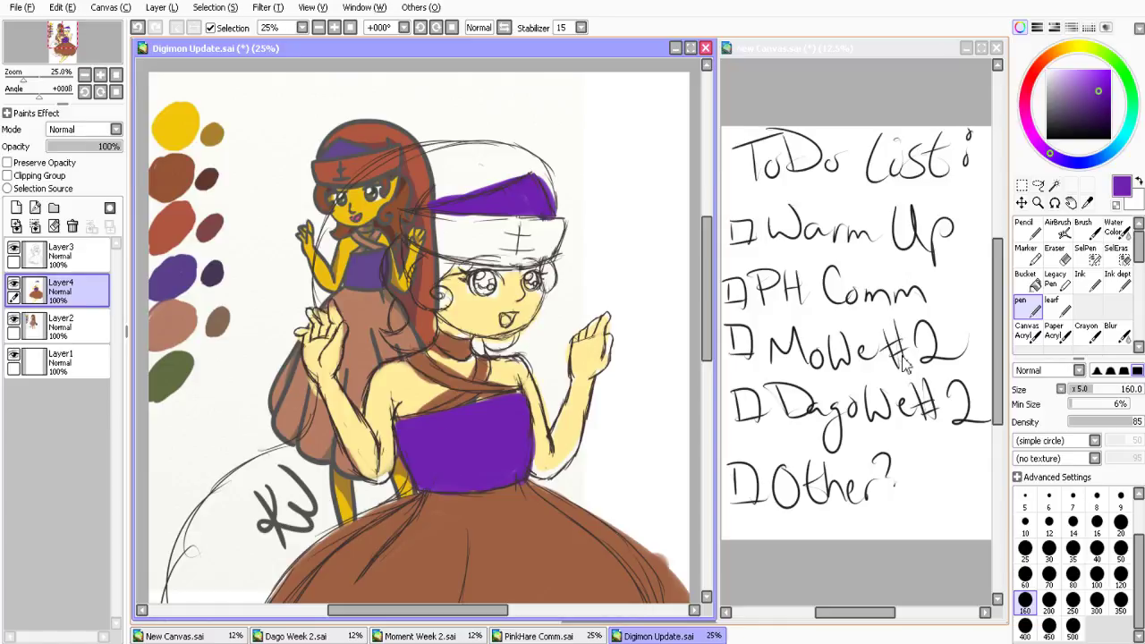
Paint the small curl around the bent-back foot, beside the skirt's hem, in the same vivid purple
{"action": "scroll", "coordinate": [251, 366], "scroll_direction": "down", "scroll_amount": 5}
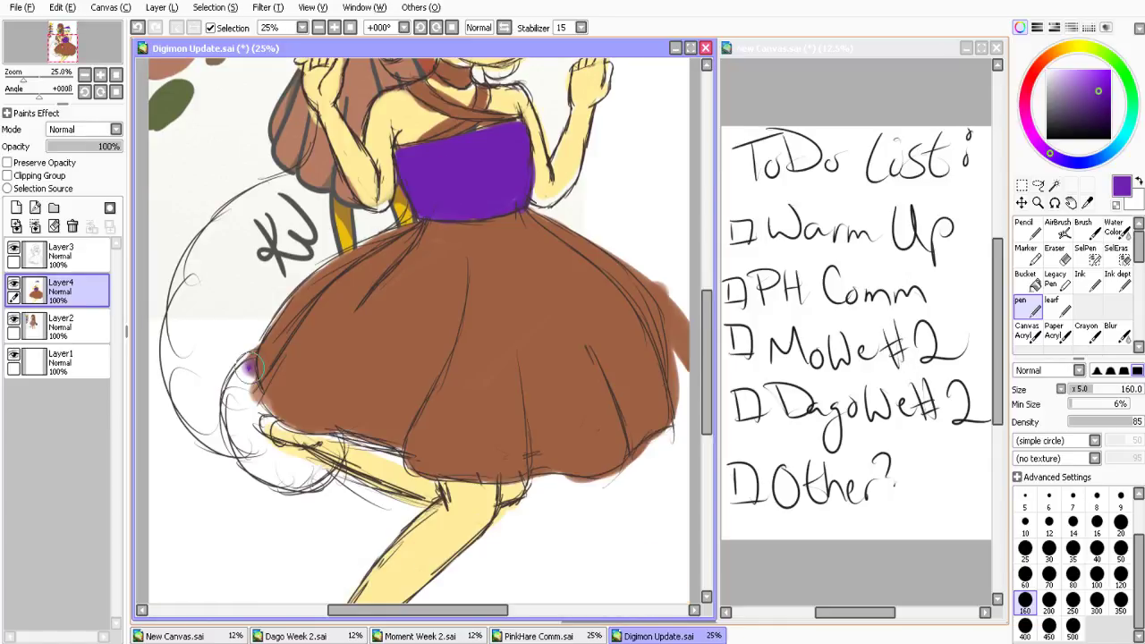
{"action": "mouse_move", "coordinate": [250, 366]}
{"action": "left_mouse_down"}
{"action": "mouse_move", "coordinate": [285, 464]}
{"action": "mouse_move", "coordinate": [323, 469]}
{"action": "left_mouse_up"}
{"action": "left_click_drag", "start_coordinate": [708, 396], "coordinate": [707, 381]}
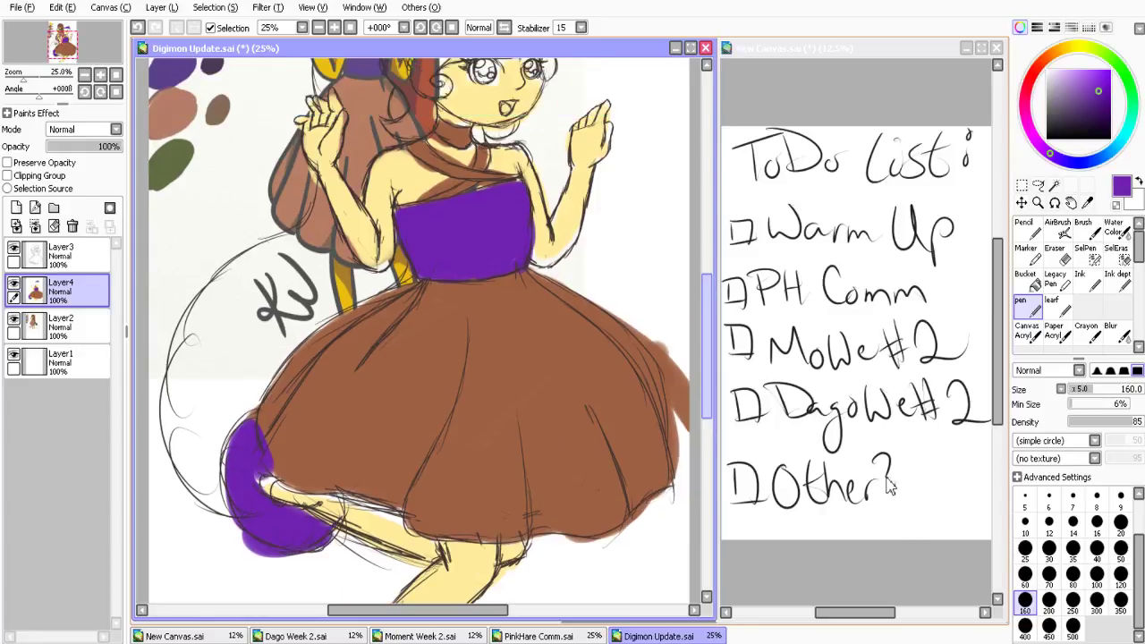
Sample the green swatch, shift it to a muted yellowish olive, and paint both irises of the new figure
{"action": "scroll", "coordinate": [694, 308], "scroll_direction": "up", "scroll_amount": 4}
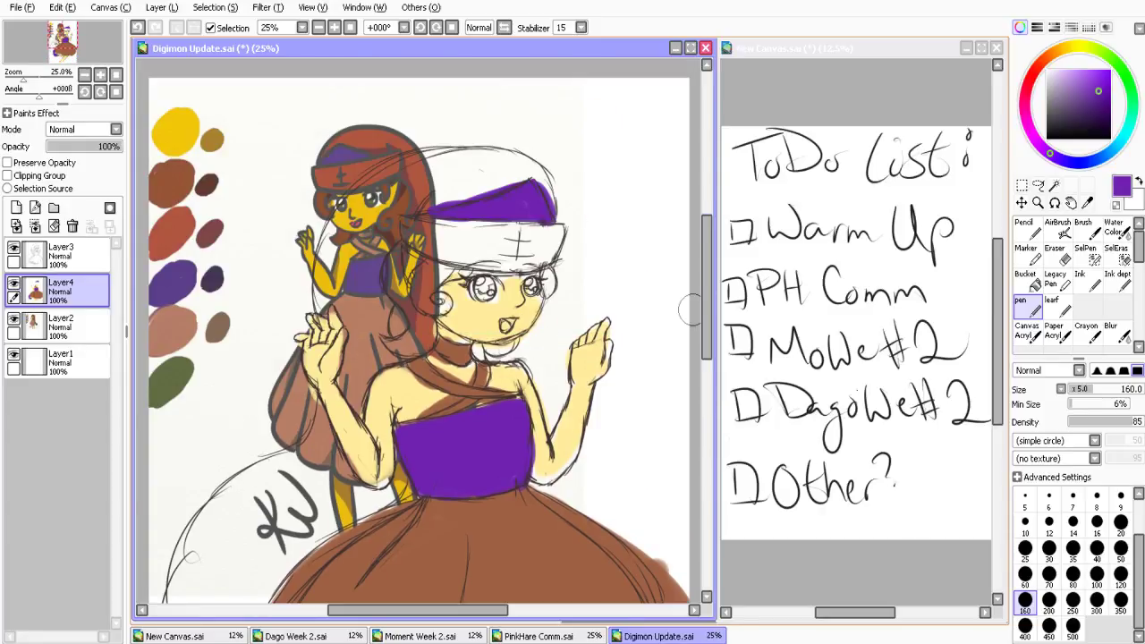
{"action": "left_click", "coordinate": [188, 397], "text": "alt"}
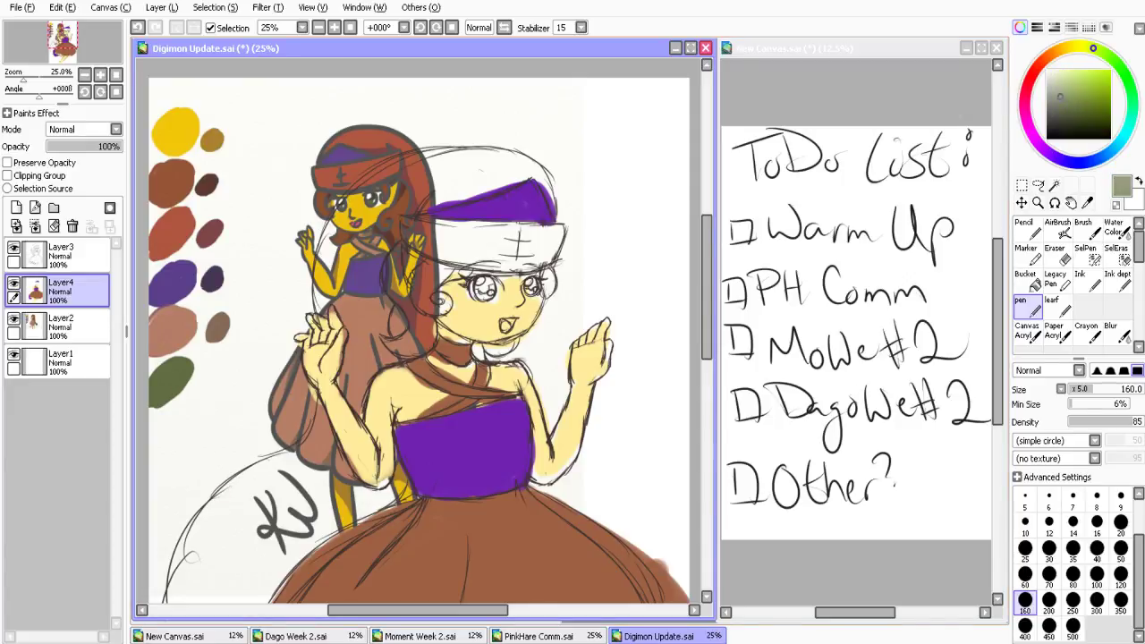
{"action": "left_click_drag", "start_coordinate": [1061, 97], "coordinate": [1063, 93]}
{"action": "left_click", "coordinate": [1082, 46]}
{"action": "left_click_drag", "start_coordinate": [489, 284], "coordinate": [488, 291]}
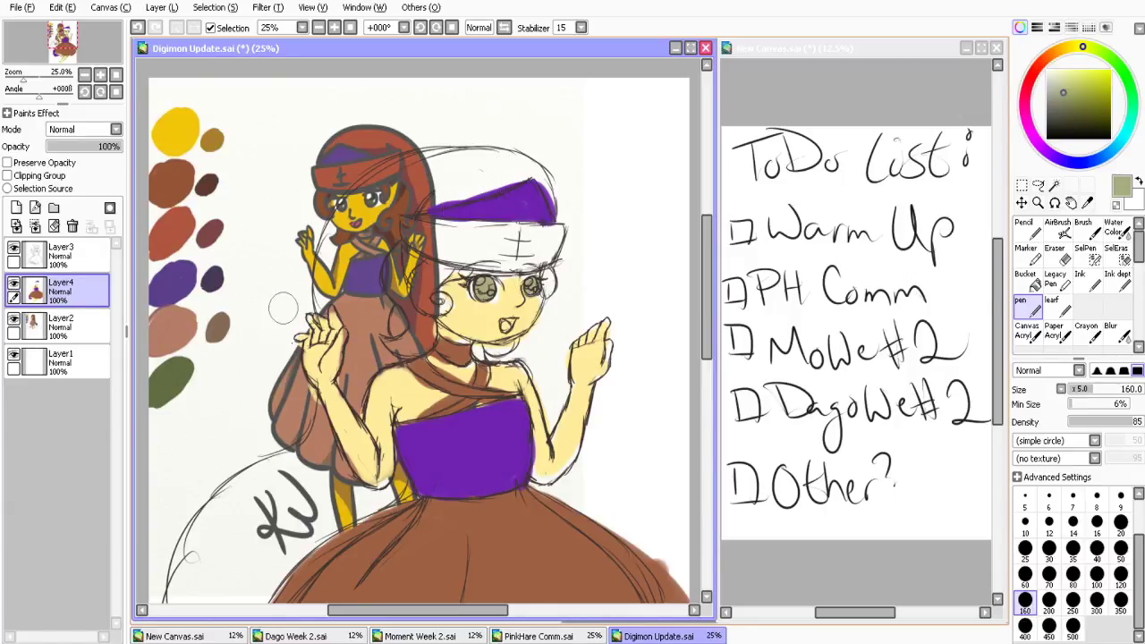
Sample the red swatch, darken it to a deep maroon, and paint the hair curls framing both sides of the new figure's face
{"action": "left_click", "coordinate": [176, 180], "text": "alt"}
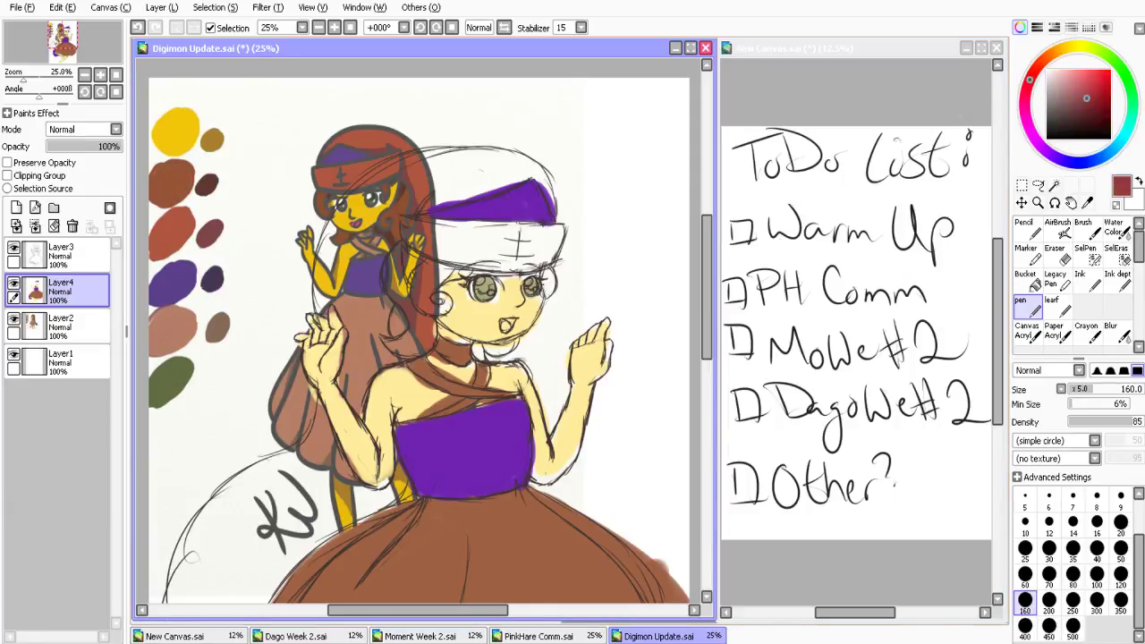
{"action": "left_click", "coordinate": [1094, 109]}
{"action": "left_click", "coordinate": [1097, 109]}
{"action": "left_click", "coordinate": [1100, 112]}
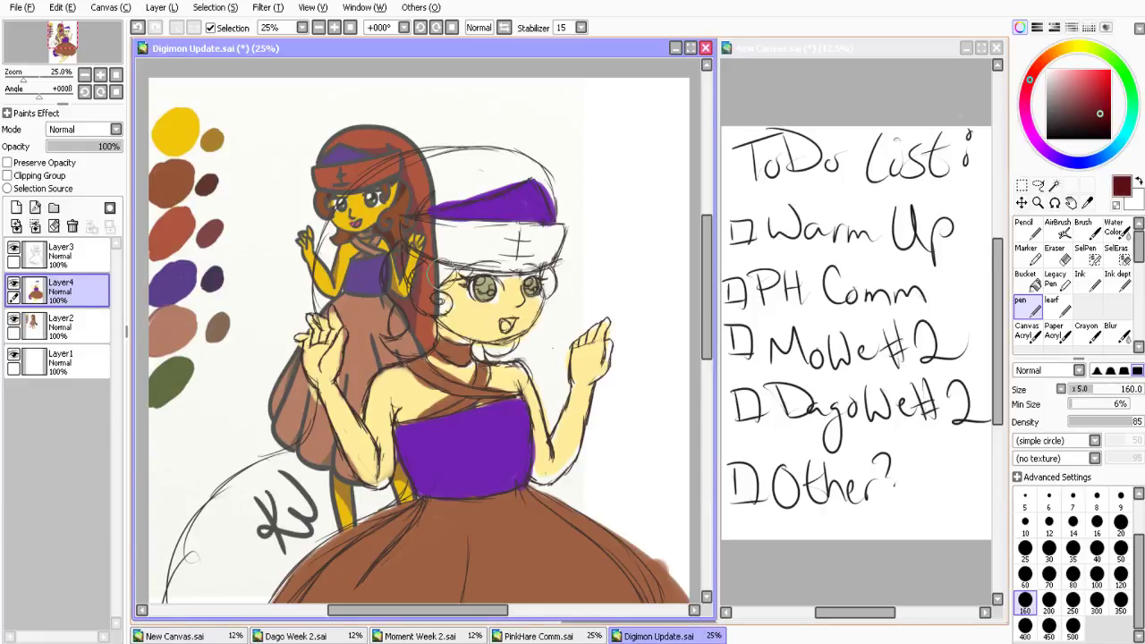
{"action": "mouse_move", "coordinate": [428, 266]}
{"action": "left_mouse_down"}
{"action": "mouse_move", "coordinate": [437, 285]}
{"action": "mouse_move", "coordinate": [410, 257]}
{"action": "mouse_move", "coordinate": [406, 340]}
{"action": "mouse_move", "coordinate": [492, 351]}
{"action": "left_mouse_up"}
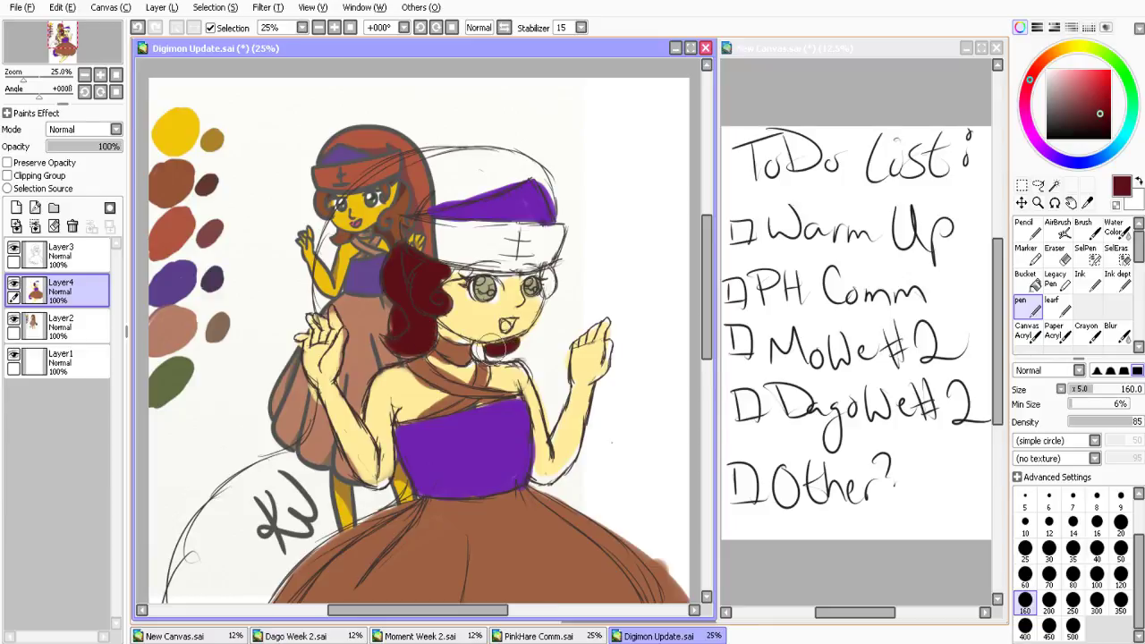
{"action": "mouse_move", "coordinate": [540, 268]}
{"action": "left_mouse_down"}
{"action": "mouse_move", "coordinate": [550, 288]}
{"action": "mouse_move", "coordinate": [537, 261]}
{"action": "left_mouse_up"}
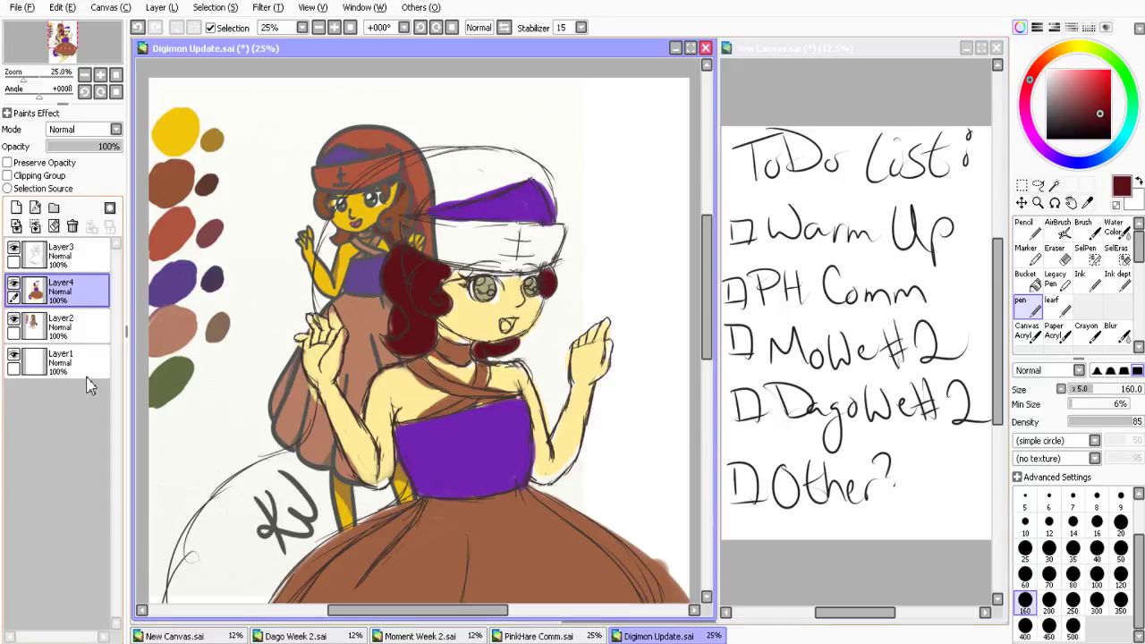
Sample the brown swatch and paint the cap's band across the forehead of the new figure
{"action": "right_click", "coordinate": [193, 327]}
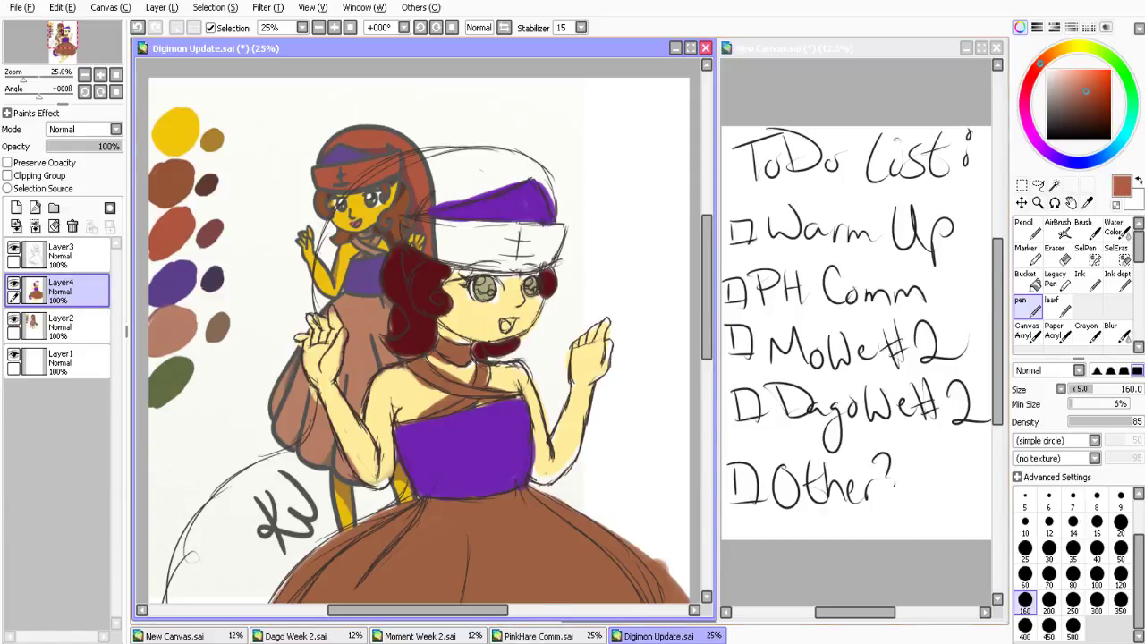
{"action": "right_click", "coordinate": [172, 184]}
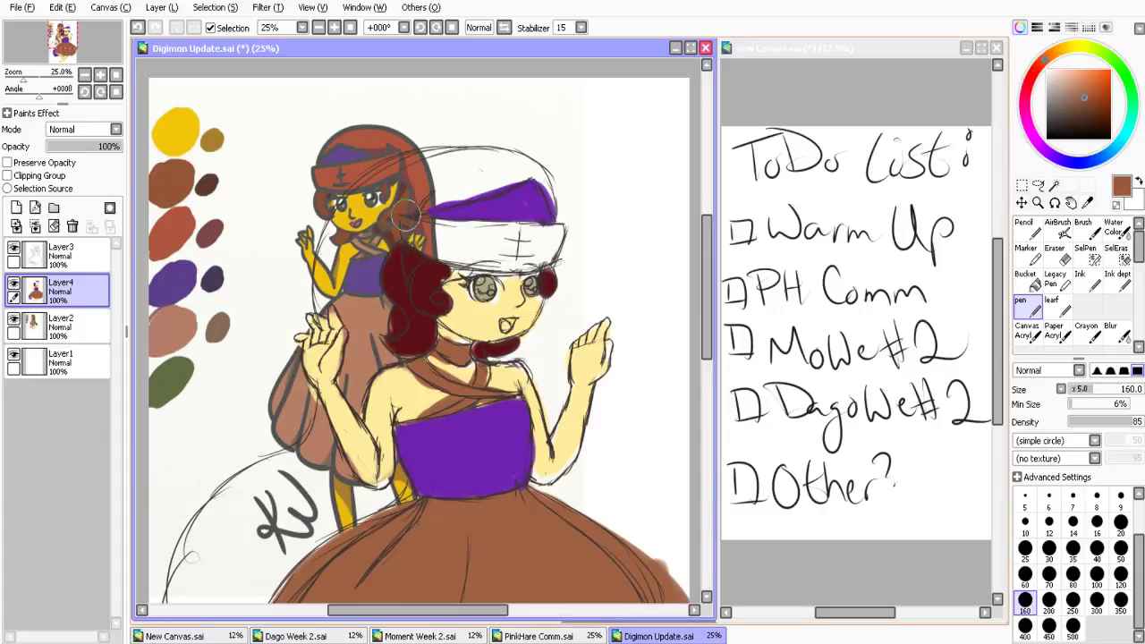
{"action": "mouse_move", "coordinate": [404, 213]}
{"action": "left_mouse_down"}
{"action": "mouse_move", "coordinate": [559, 231]}
{"action": "mouse_move", "coordinate": [443, 255]}
{"action": "mouse_move", "coordinate": [528, 243]}
{"action": "left_mouse_up"}
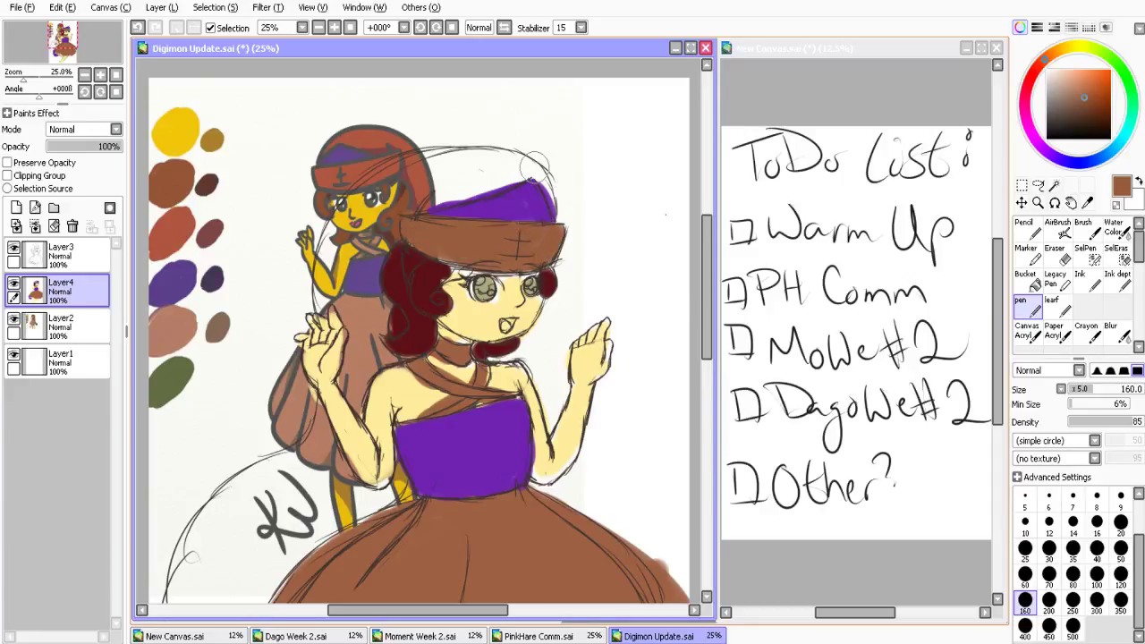
Paint the long hair in the same brown, from the crown down behind the arm to the large lower curl beside the skirt
{"action": "mouse_move", "coordinate": [534, 162]}
{"action": "left_mouse_down"}
{"action": "mouse_move", "coordinate": [452, 175]}
{"action": "mouse_move", "coordinate": [319, 288]}
{"action": "mouse_move", "coordinate": [395, 359]}
{"action": "mouse_move", "coordinate": [360, 333]}
{"action": "mouse_move", "coordinate": [380, 207]}
{"action": "mouse_move", "coordinate": [347, 283]}
{"action": "left_mouse_up"}
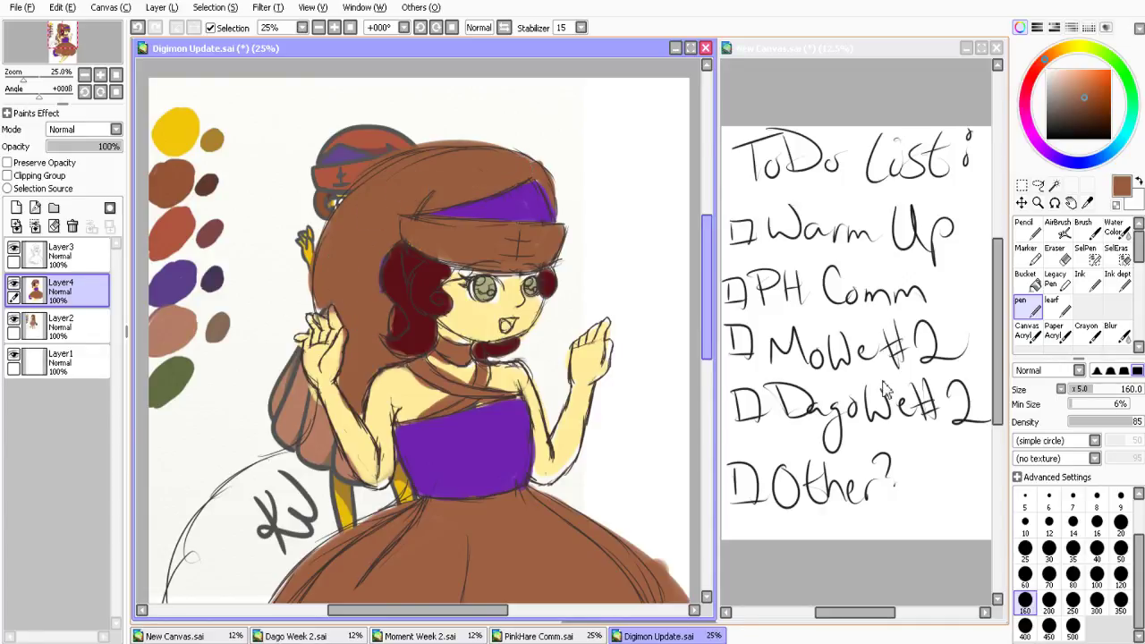
{"action": "scroll", "coordinate": [342, 258], "scroll_direction": "down", "scroll_amount": 4}
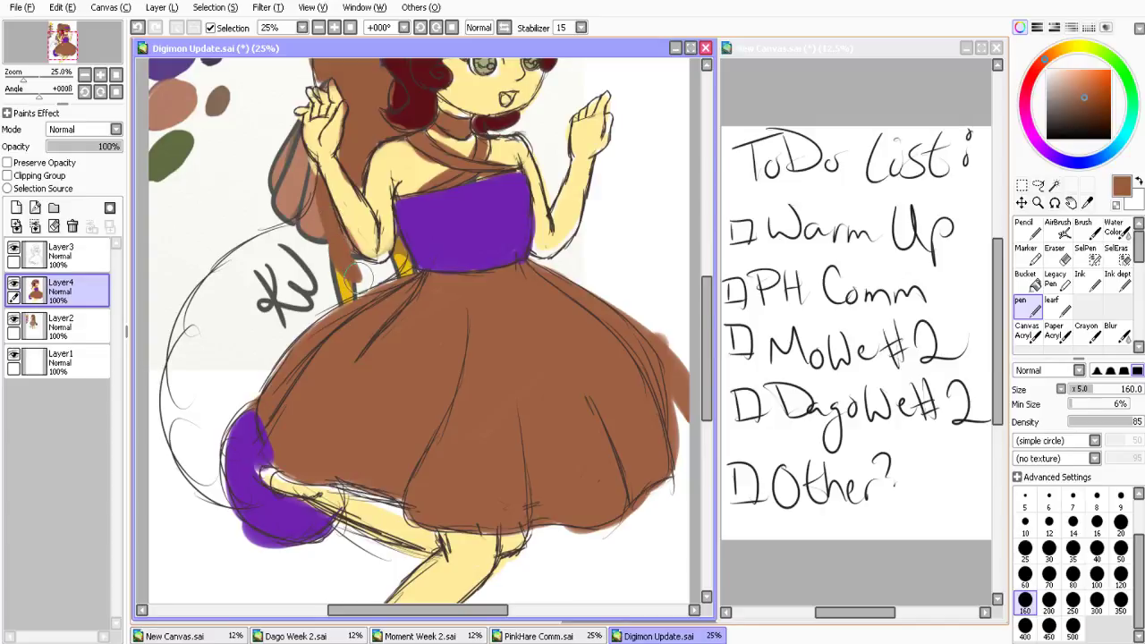
{"action": "mouse_move", "coordinate": [343, 256]}
{"action": "left_mouse_down"}
{"action": "mouse_move", "coordinate": [381, 267]}
{"action": "mouse_move", "coordinate": [337, 279]}
{"action": "mouse_move", "coordinate": [327, 307]}
{"action": "mouse_move", "coordinate": [260, 223]}
{"action": "mouse_move", "coordinate": [188, 357]}
{"action": "mouse_move", "coordinate": [190, 469]}
{"action": "mouse_move", "coordinate": [284, 270]}
{"action": "left_mouse_up"}
{"action": "left_click", "coordinate": [349, 28]}
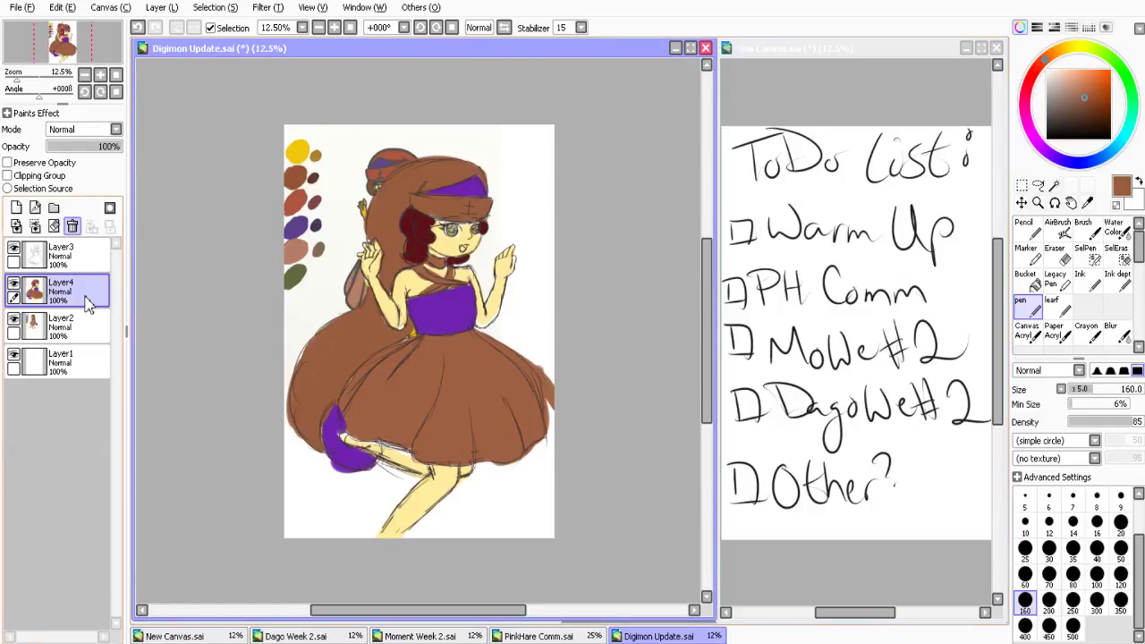
Hide the reference drawing on Layer2 and add a new layer directly beneath Layer4 for the background
{"action": "left_click", "coordinate": [13, 319]}
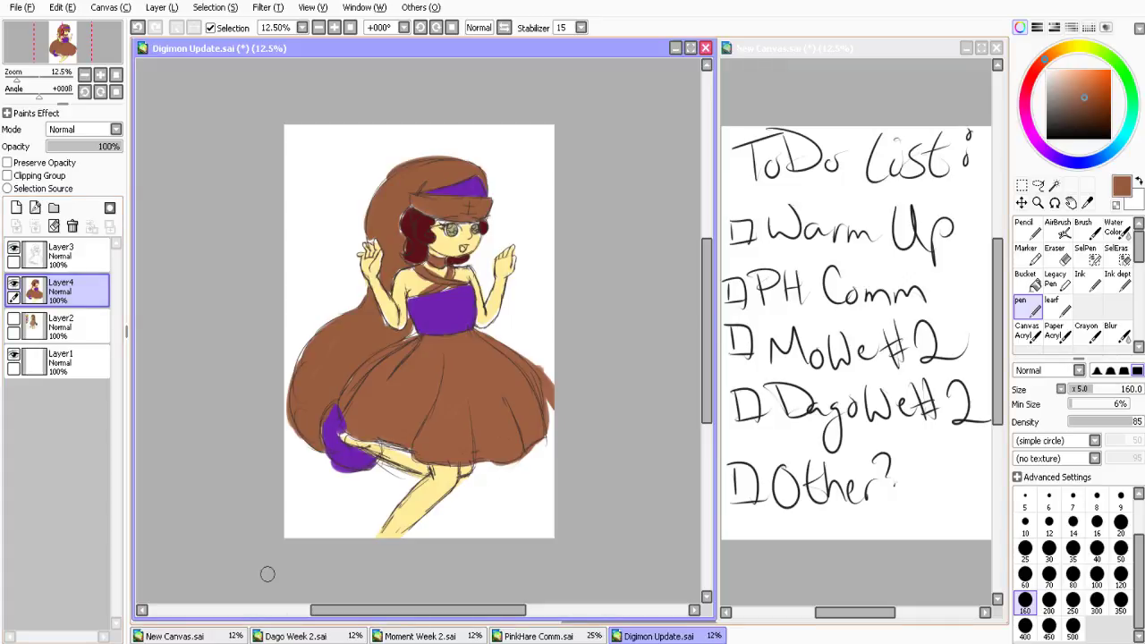
{"action": "key", "text": "alt+Tab"}
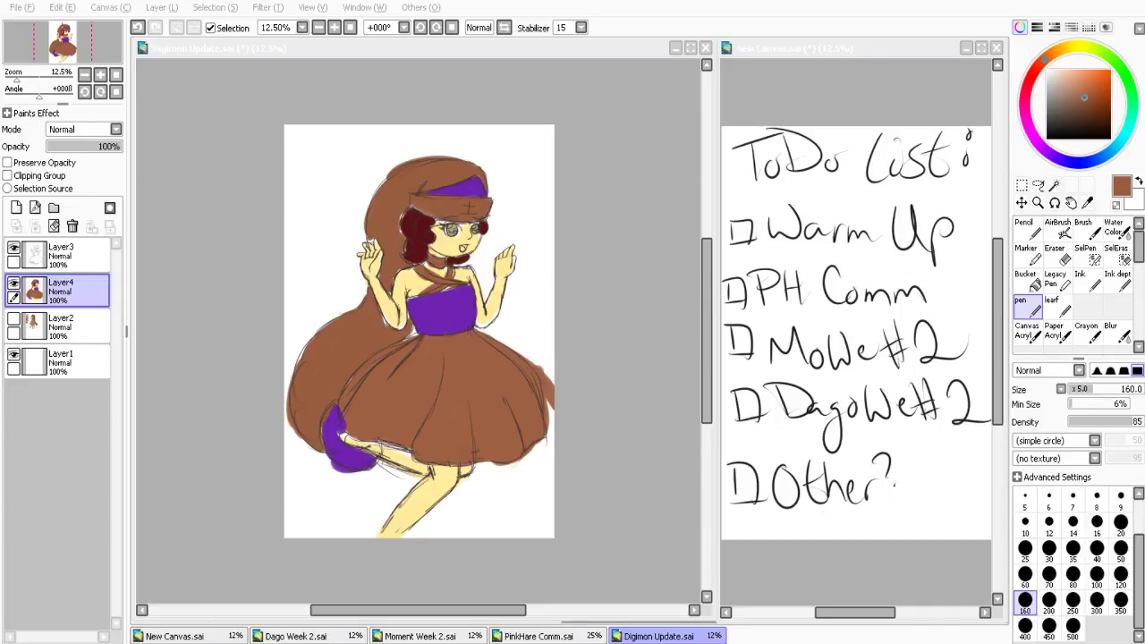
{"action": "key", "text": "alt+Tab"}
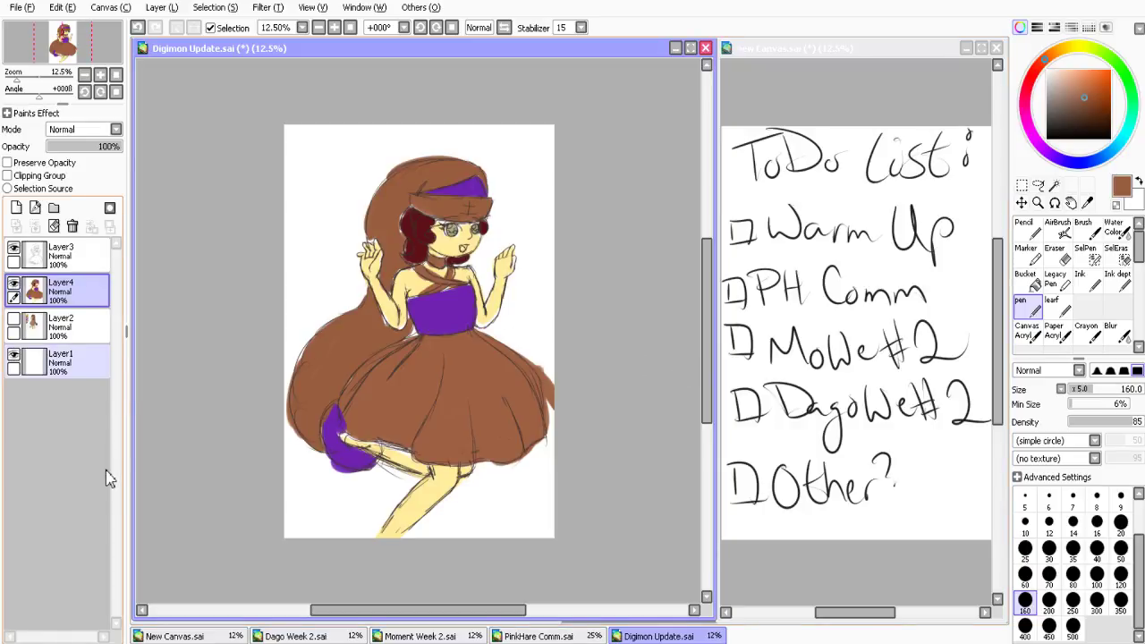
{"action": "left_click", "coordinate": [79, 362]}
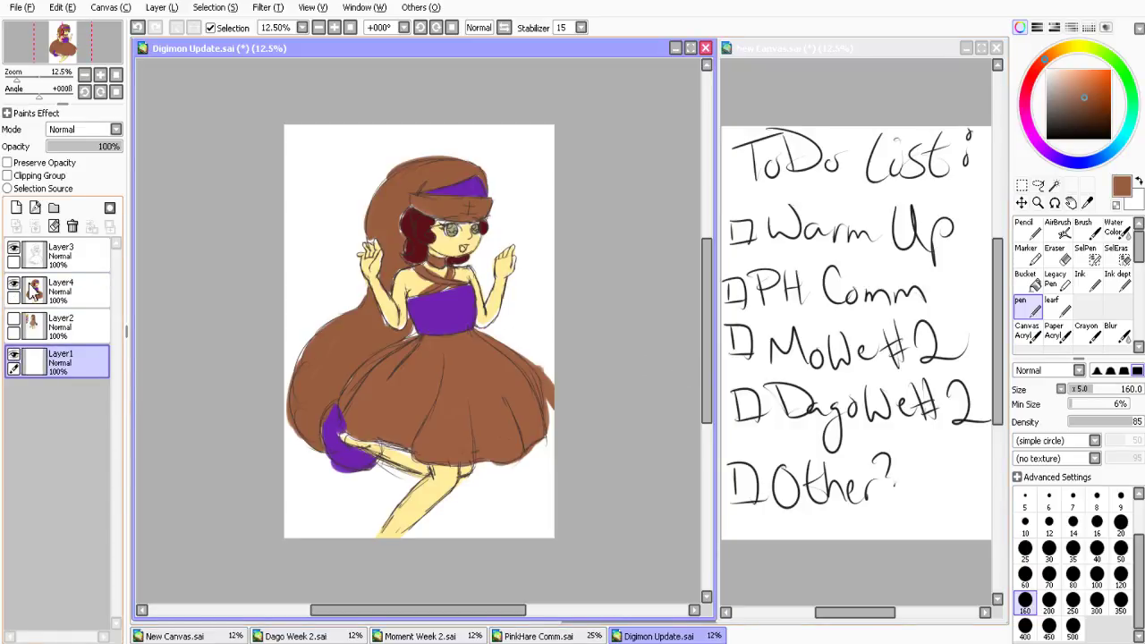
{"action": "left_click", "coordinate": [16, 207]}
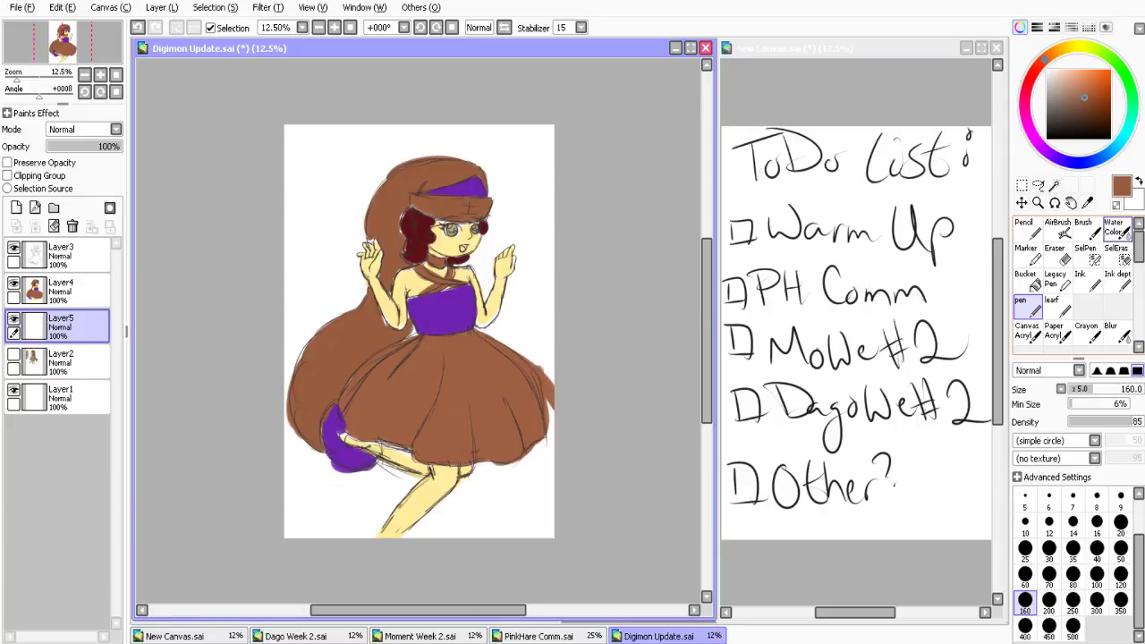
Cover the background around the character in dark green using the Brush at size 500
{"action": "left_click", "coordinate": [1058, 307]}
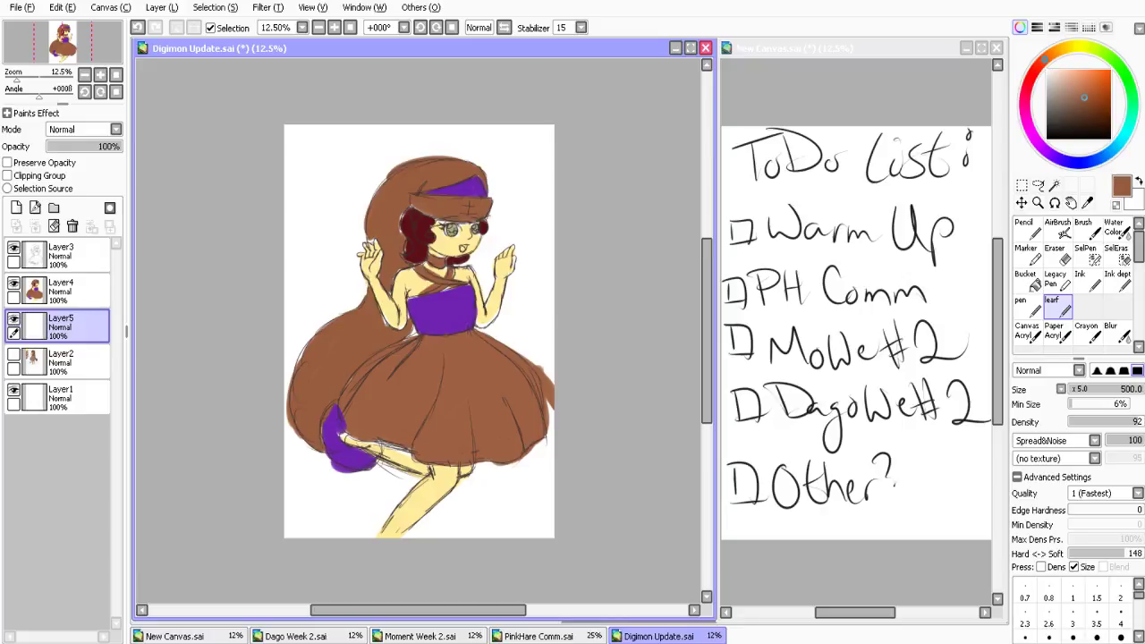
{"action": "left_click", "coordinate": [1125, 76]}
{"action": "left_click", "coordinate": [1088, 229]}
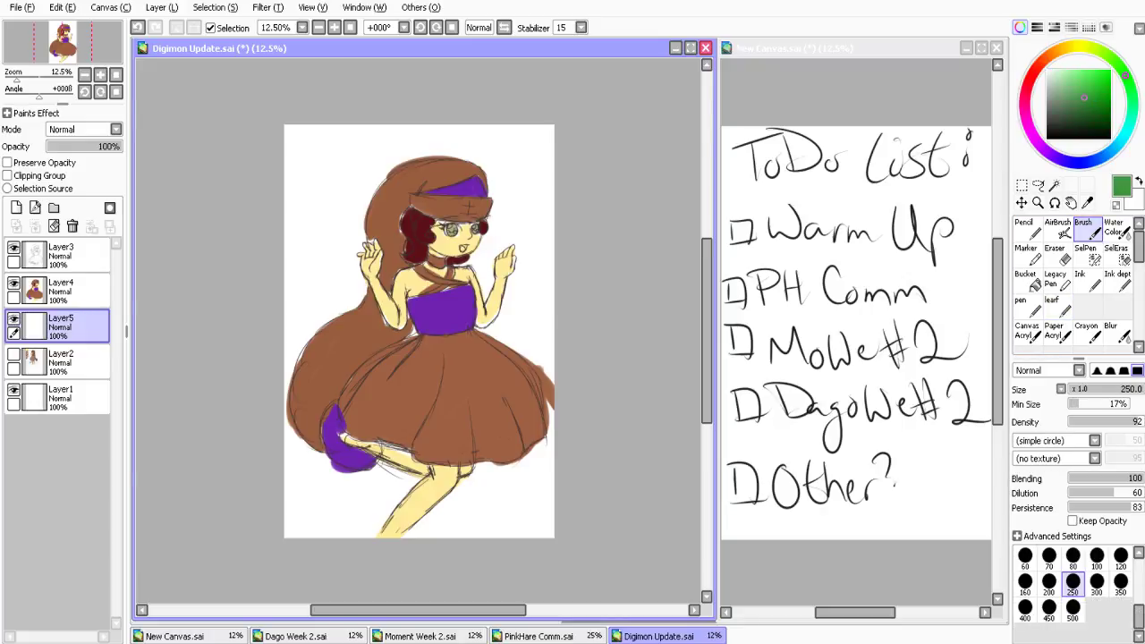
{"action": "left_click", "coordinate": [1096, 114]}
{"action": "left_click", "coordinate": [1072, 607]}
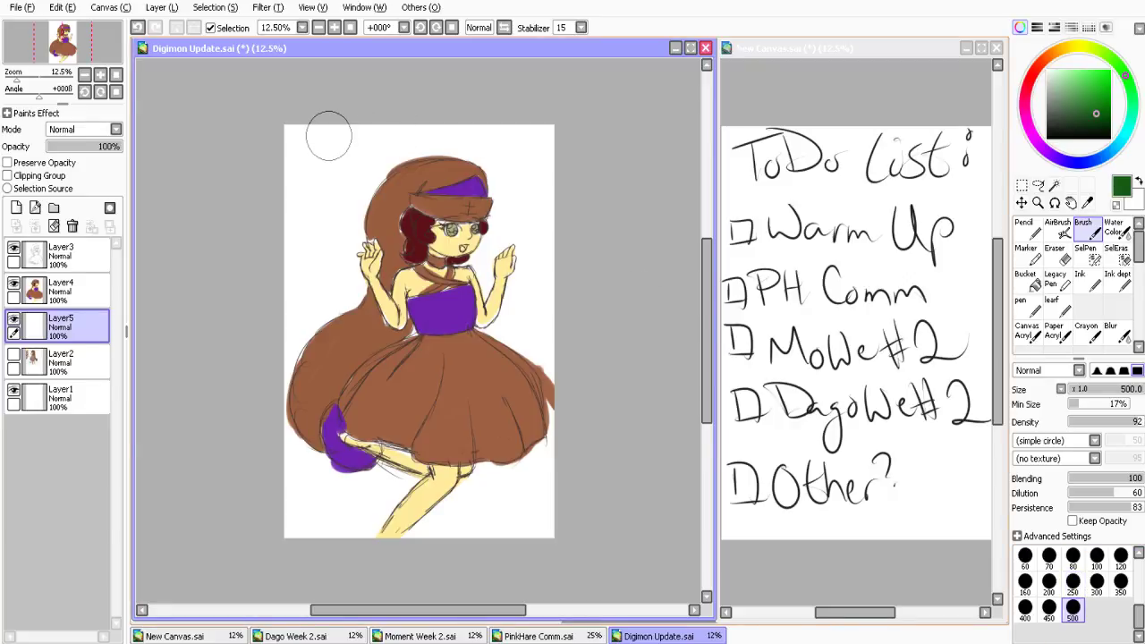
{"action": "mouse_move", "coordinate": [323, 135]}
{"action": "left_mouse_down"}
{"action": "mouse_move", "coordinate": [388, 131]}
{"action": "mouse_move", "coordinate": [420, 166]}
{"action": "mouse_move", "coordinate": [349, 223]}
{"action": "mouse_move", "coordinate": [304, 232]}
{"action": "mouse_move", "coordinate": [326, 273]}
{"action": "mouse_move", "coordinate": [523, 278]}
{"action": "mouse_move", "coordinate": [437, 332]}
{"action": "mouse_move", "coordinate": [562, 412]}
{"action": "mouse_move", "coordinate": [359, 446]}
{"action": "mouse_move", "coordinate": [344, 472]}
{"action": "mouse_move", "coordinate": [537, 506]}
{"action": "mouse_move", "coordinate": [447, 134]}
{"action": "mouse_move", "coordinate": [518, 318]}
{"action": "mouse_move", "coordinate": [377, 346]}
{"action": "mouse_move", "coordinate": [483, 501]}
{"action": "left_mouse_up"}
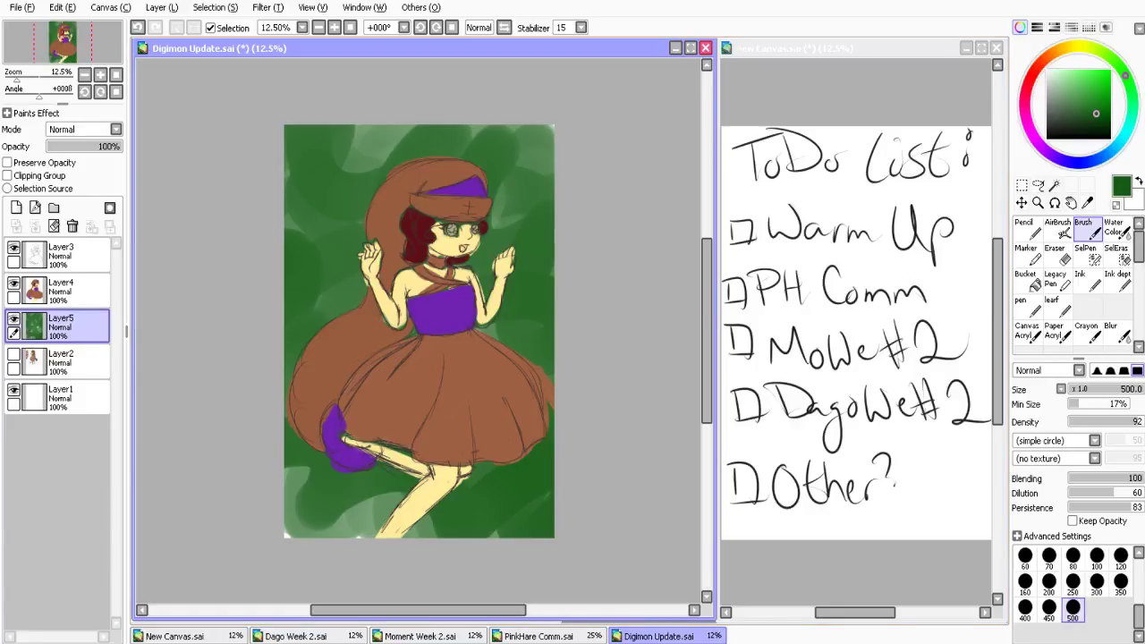
Go over the background again with the Brush to even out the dark green and cover the pale patches near the legs
{"action": "left_click", "coordinate": [1101, 51]}
{"action": "left_click", "coordinate": [1077, 113]}
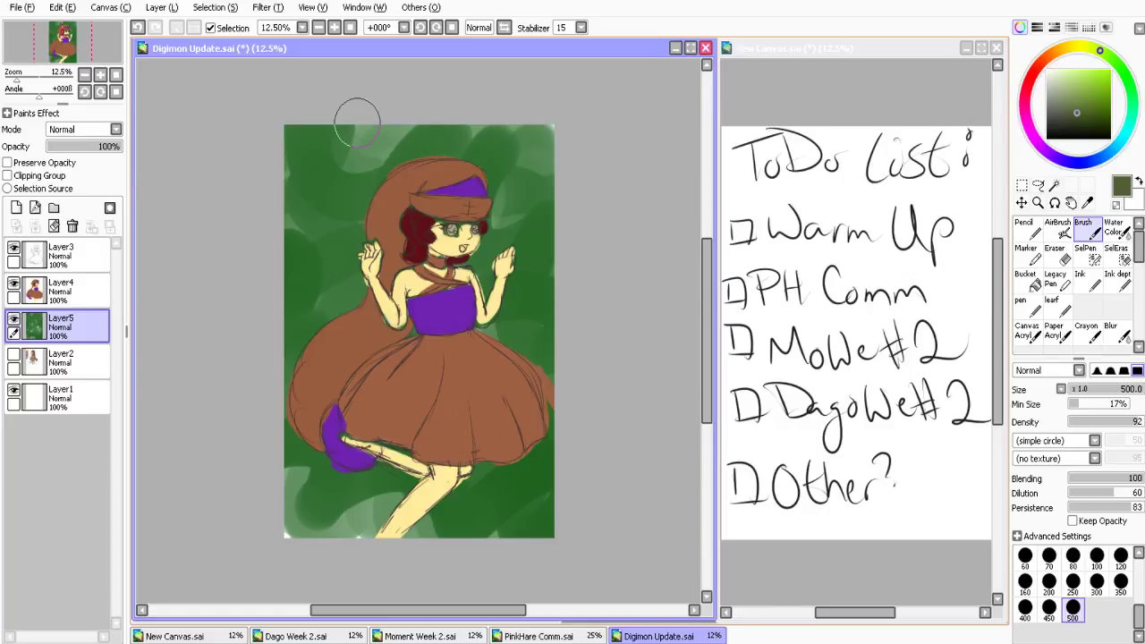
{"action": "mouse_move", "coordinate": [357, 122]}
{"action": "left_mouse_down"}
{"action": "mouse_move", "coordinate": [442, 154]}
{"action": "mouse_move", "coordinate": [504, 310]}
{"action": "mouse_move", "coordinate": [544, 509]}
{"action": "mouse_move", "coordinate": [369, 480]}
{"action": "mouse_move", "coordinate": [509, 383]}
{"action": "left_mouse_up"}
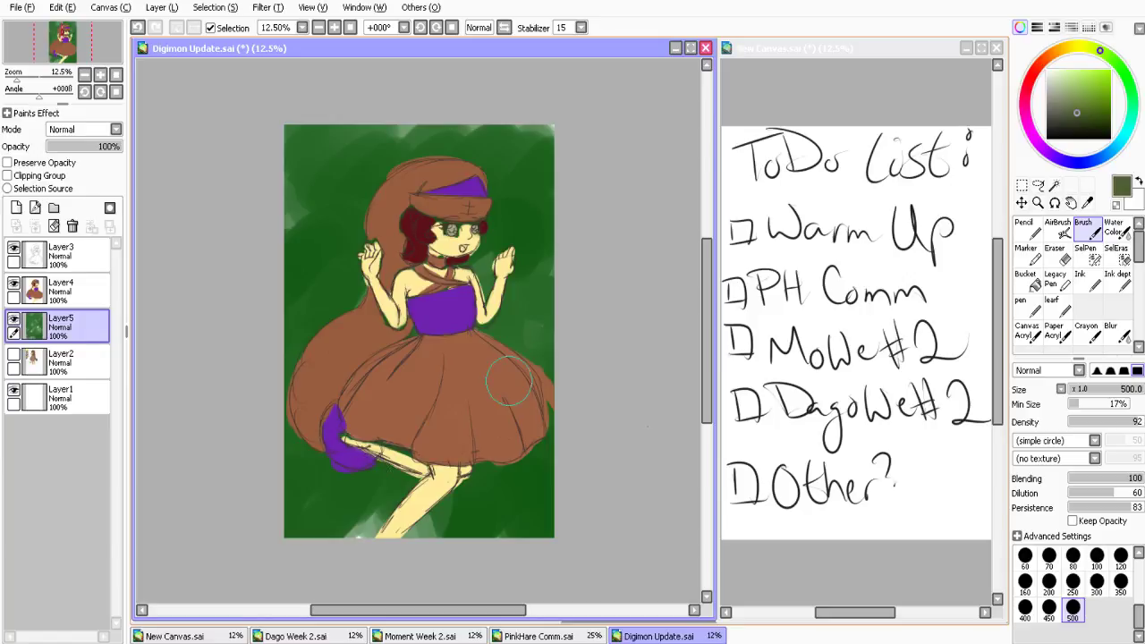
{"action": "left_click_drag", "start_coordinate": [365, 512], "coordinate": [474, 525]}
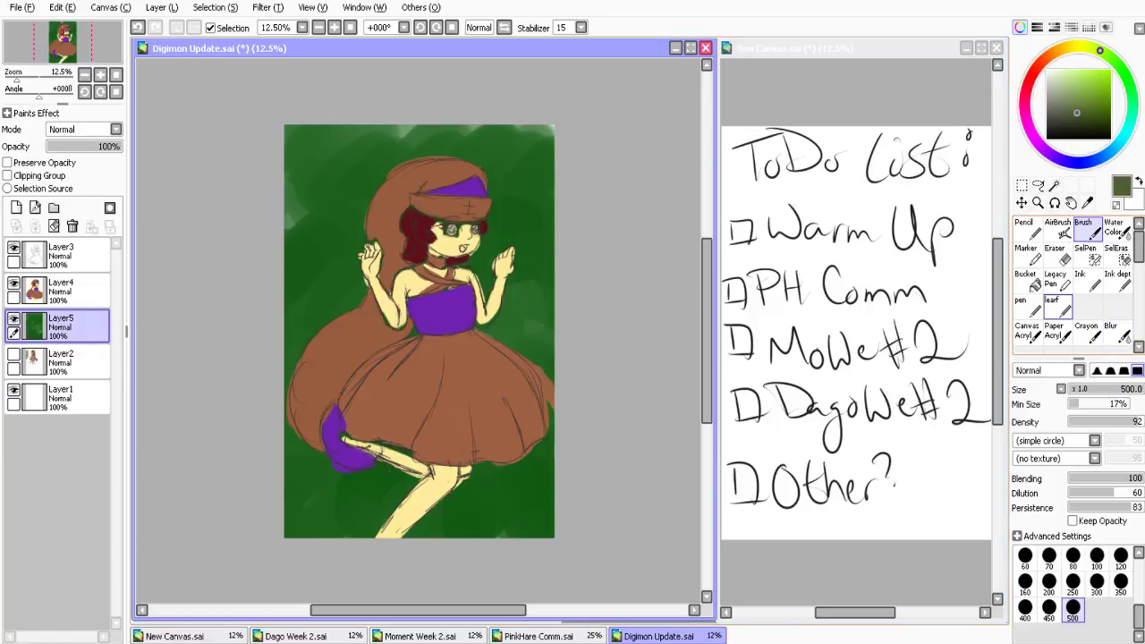
Scatter bright green texture over the dark green background with the leaf brush at size 500
{"action": "left_click", "coordinate": [1058, 307]}
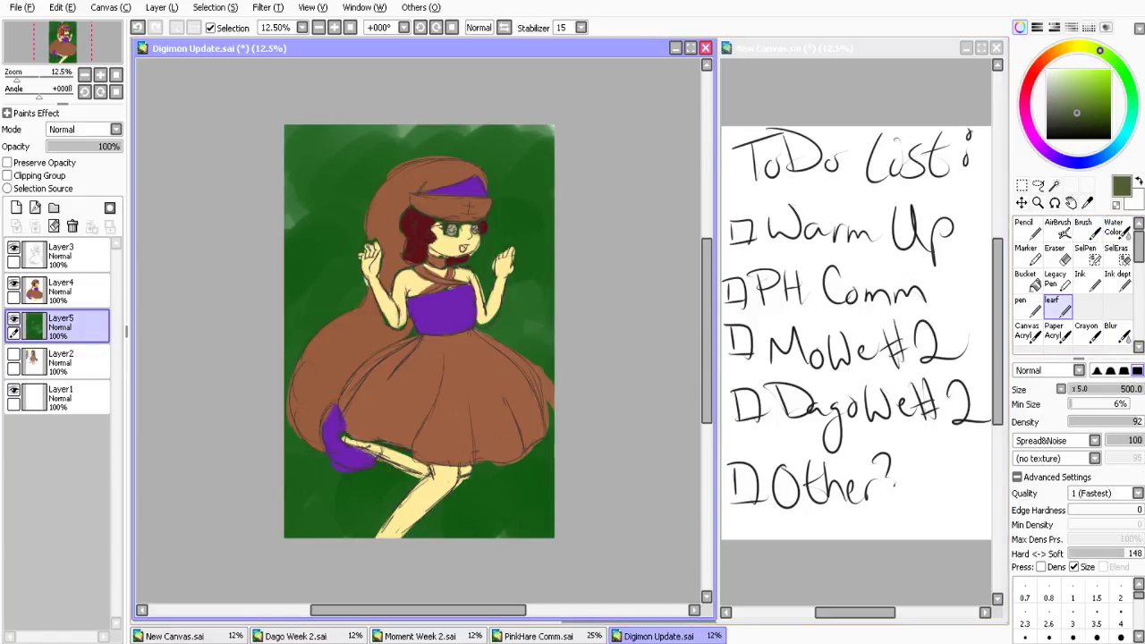
{"action": "left_click_drag", "start_coordinate": [1100, 51], "coordinate": [1116, 62]}
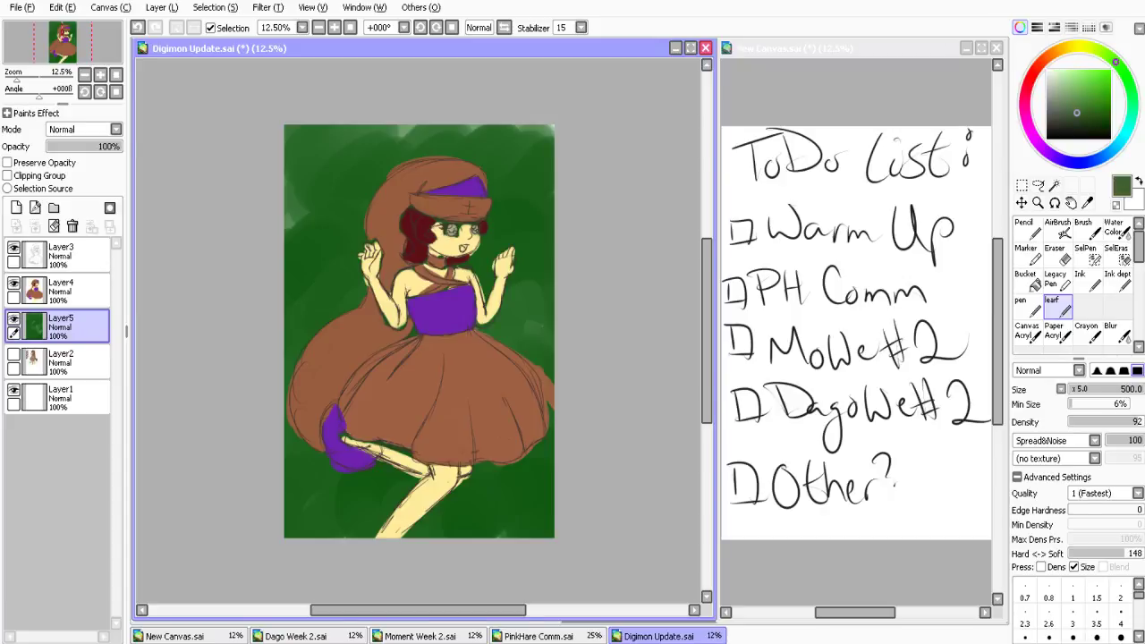
{"action": "left_click", "coordinate": [1095, 84]}
{"action": "mouse_move", "coordinate": [578, 158]}
{"action": "left_mouse_down"}
{"action": "mouse_move", "coordinate": [527, 140]}
{"action": "mouse_move", "coordinate": [389, 531]}
{"action": "mouse_move", "coordinate": [266, 460]}
{"action": "mouse_move", "coordinate": [333, 243]}
{"action": "mouse_move", "coordinate": [311, 166]}
{"action": "mouse_move", "coordinate": [551, 128]}
{"action": "left_mouse_up"}
Layer pale green patches and curving olive-green strokes over the background with the leaf brush
{"action": "left_click", "coordinate": [1076, 73]}
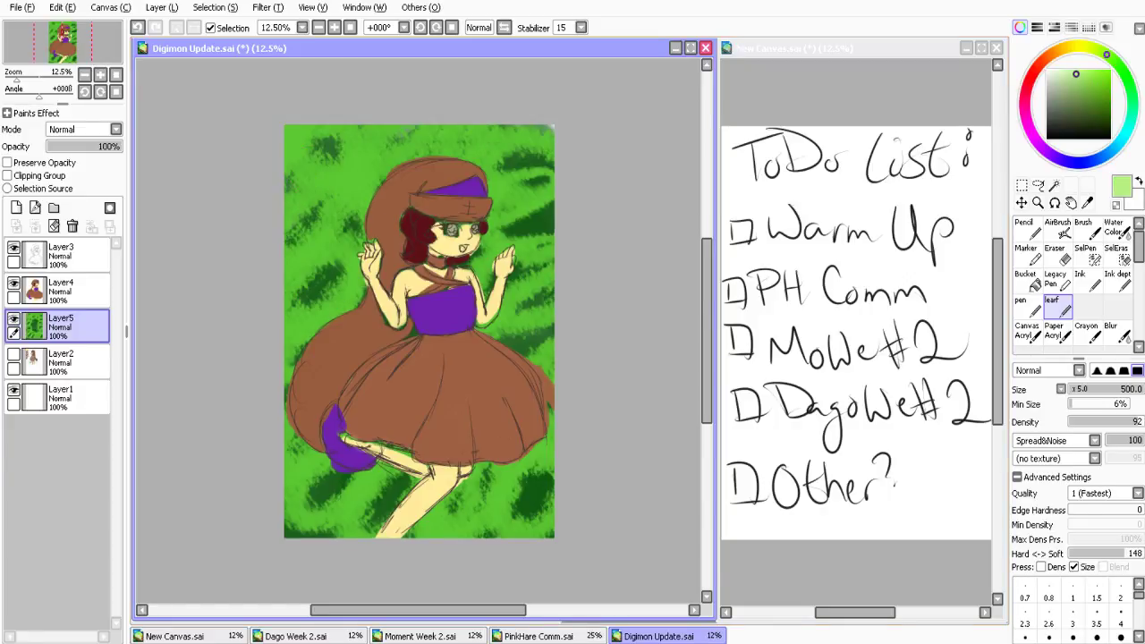
{"action": "mouse_move", "coordinate": [497, 184]}
{"action": "left_mouse_down"}
{"action": "mouse_move", "coordinate": [528, 162]}
{"action": "mouse_move", "coordinate": [510, 385]}
{"action": "mouse_move", "coordinate": [304, 376]}
{"action": "mouse_move", "coordinate": [374, 445]}
{"action": "mouse_move", "coordinate": [536, 501]}
{"action": "left_mouse_up"}
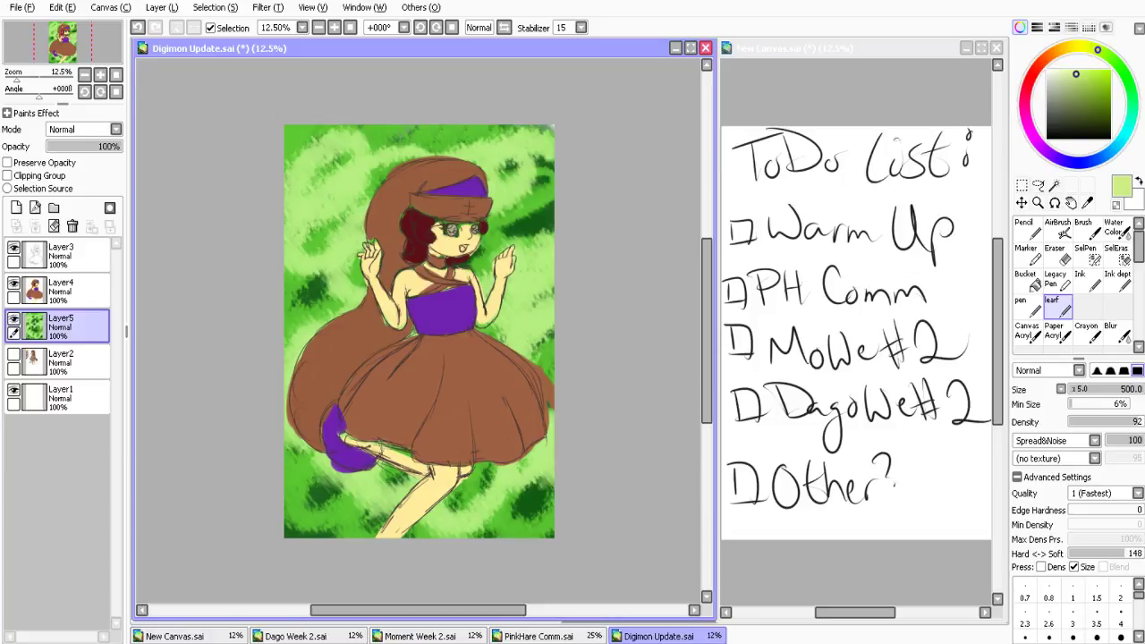
{"action": "left_click", "coordinate": [1107, 96]}
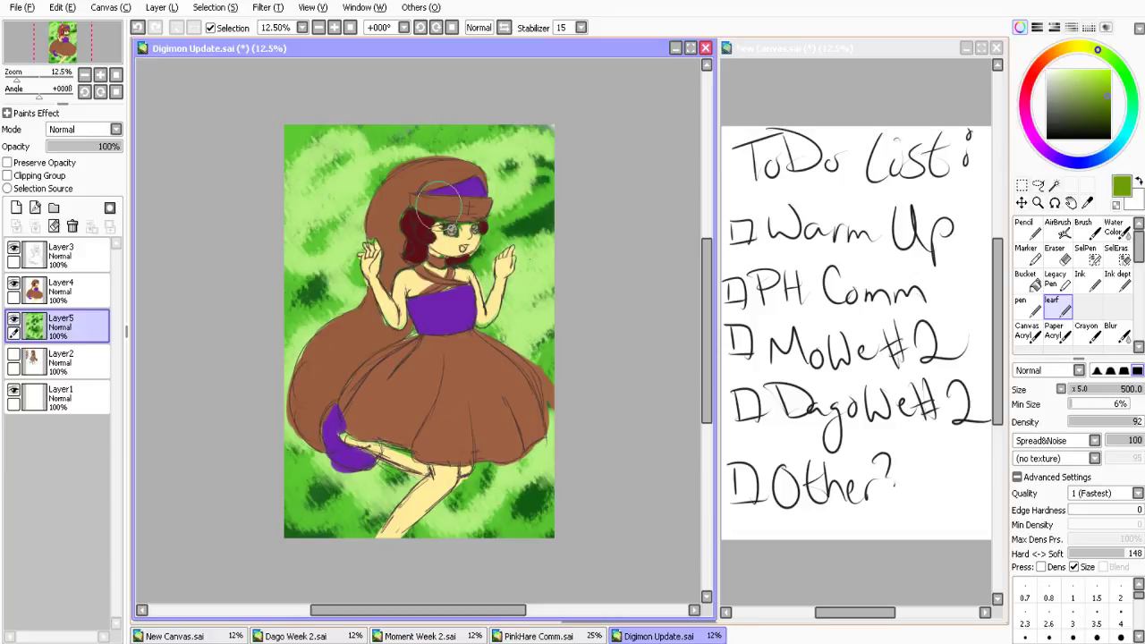
{"action": "mouse_move", "coordinate": [439, 196]}
{"action": "left_mouse_down"}
{"action": "mouse_move", "coordinate": [300, 358]}
{"action": "mouse_move", "coordinate": [407, 501]}
{"action": "mouse_move", "coordinate": [535, 450]}
{"action": "mouse_move", "coordinate": [505, 277]}
{"action": "left_mouse_up"}
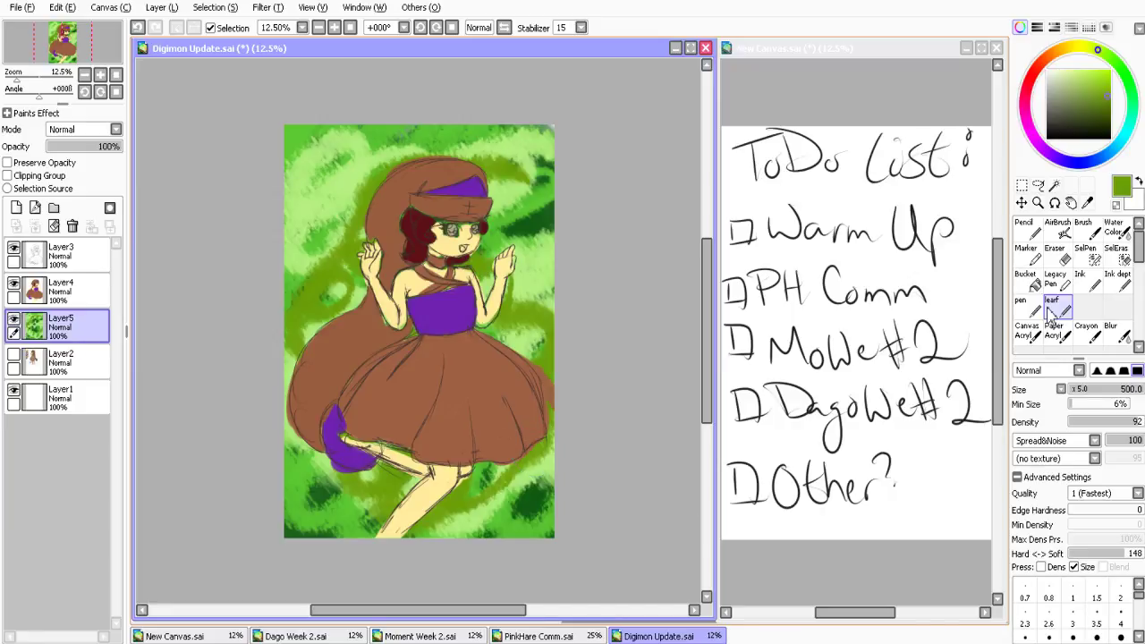
Add dark olive leaf-brush strokes around the head, beside the raised hand, and on both sides of the legs
{"action": "left_click", "coordinate": [1111, 117]}
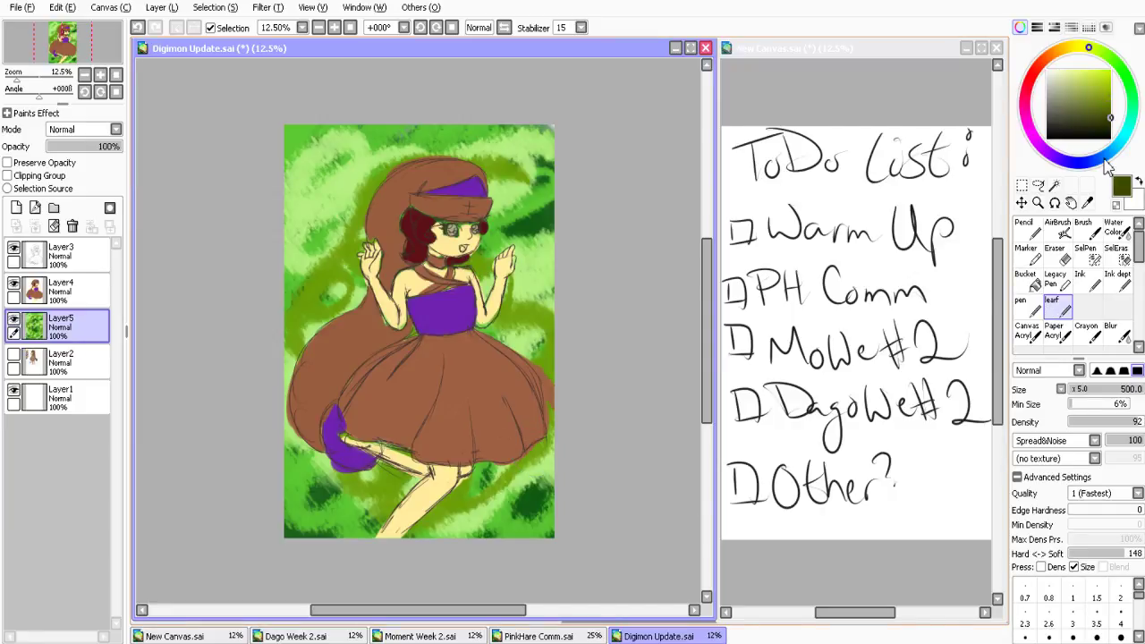
{"action": "mouse_move", "coordinate": [523, 197]}
{"action": "left_mouse_down"}
{"action": "mouse_move", "coordinate": [490, 181]}
{"action": "mouse_move", "coordinate": [335, 271]}
{"action": "left_mouse_up"}
{"action": "left_click_drag", "start_coordinate": [304, 447], "coordinate": [335, 484]}
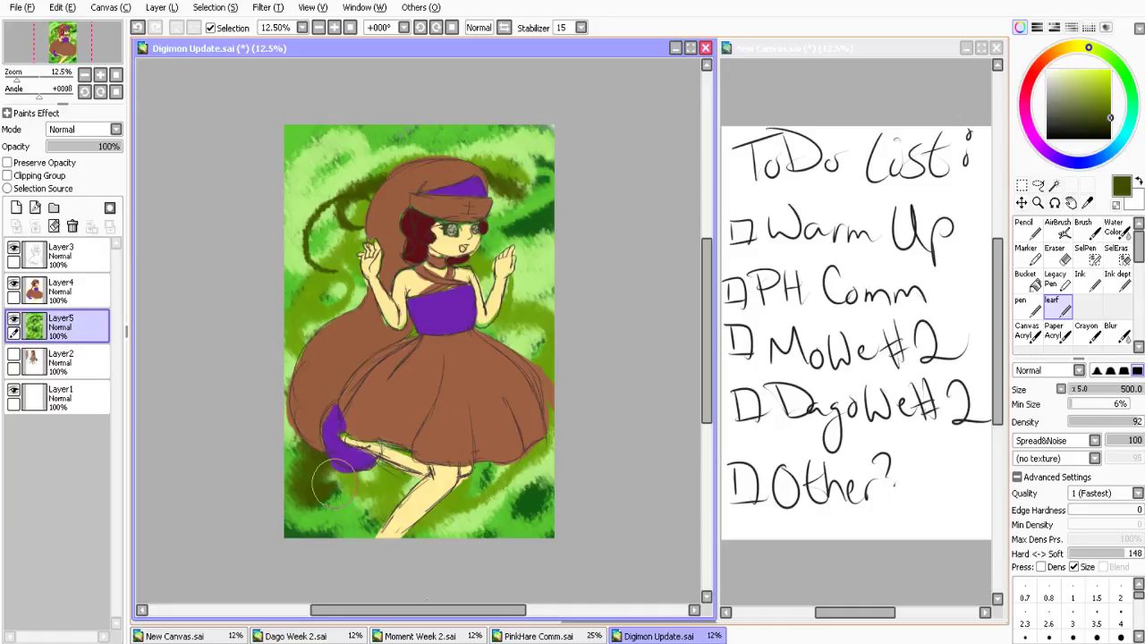
{"action": "left_click_drag", "start_coordinate": [474, 503], "coordinate": [548, 481]}
{"action": "left_click_drag", "start_coordinate": [535, 274], "coordinate": [501, 247]}
Smooth the whole green background with the Blur tool at size 500 into a soft, out-of-focus foliage effect
{"action": "left_click", "coordinate": [1117, 332]}
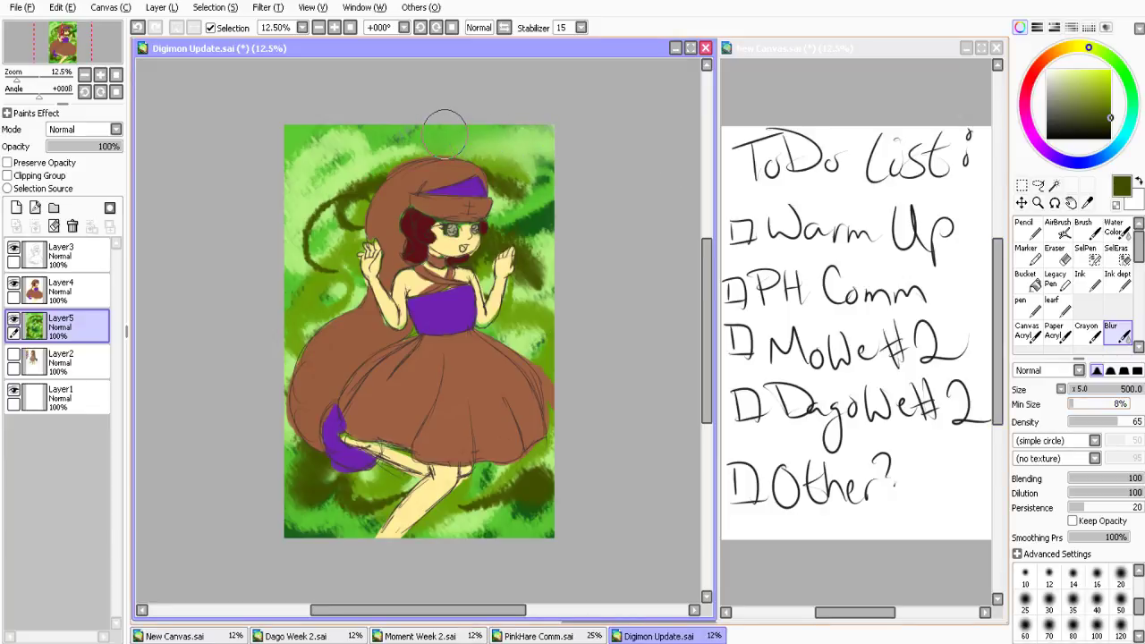
{"action": "mouse_move", "coordinate": [444, 132]}
{"action": "left_mouse_down"}
{"action": "mouse_move", "coordinate": [313, 141]}
{"action": "mouse_move", "coordinate": [488, 170]}
{"action": "mouse_move", "coordinate": [494, 154]}
{"action": "mouse_move", "coordinate": [374, 225]}
{"action": "mouse_move", "coordinate": [462, 251]}
{"action": "mouse_move", "coordinate": [505, 344]}
{"action": "left_mouse_up"}
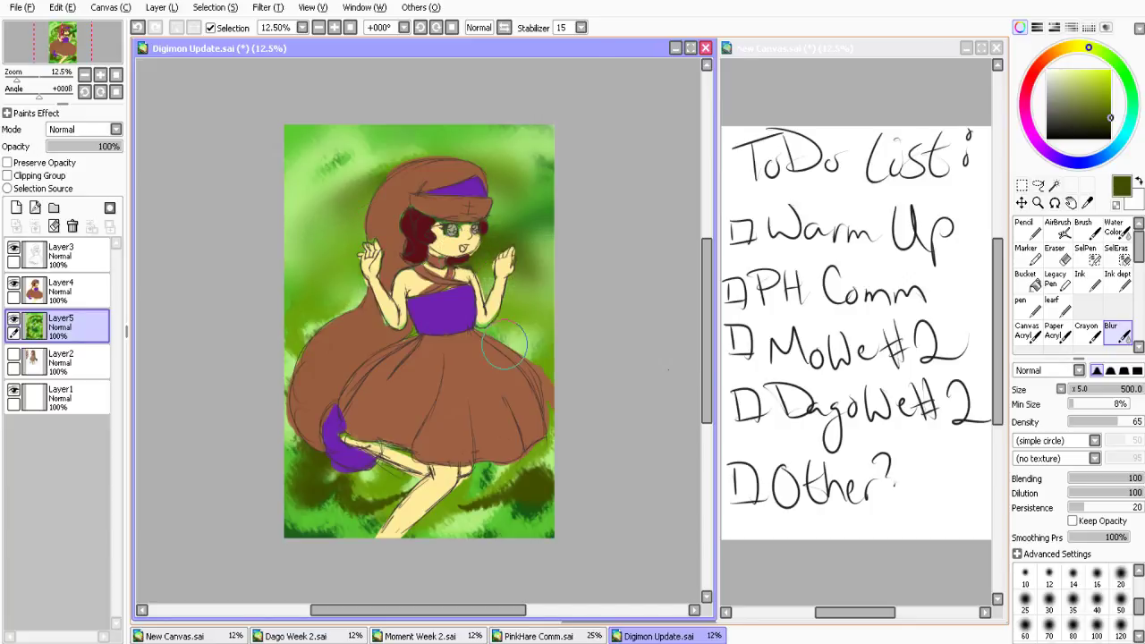
{"action": "left_click_drag", "start_coordinate": [288, 367], "coordinate": [390, 173]}
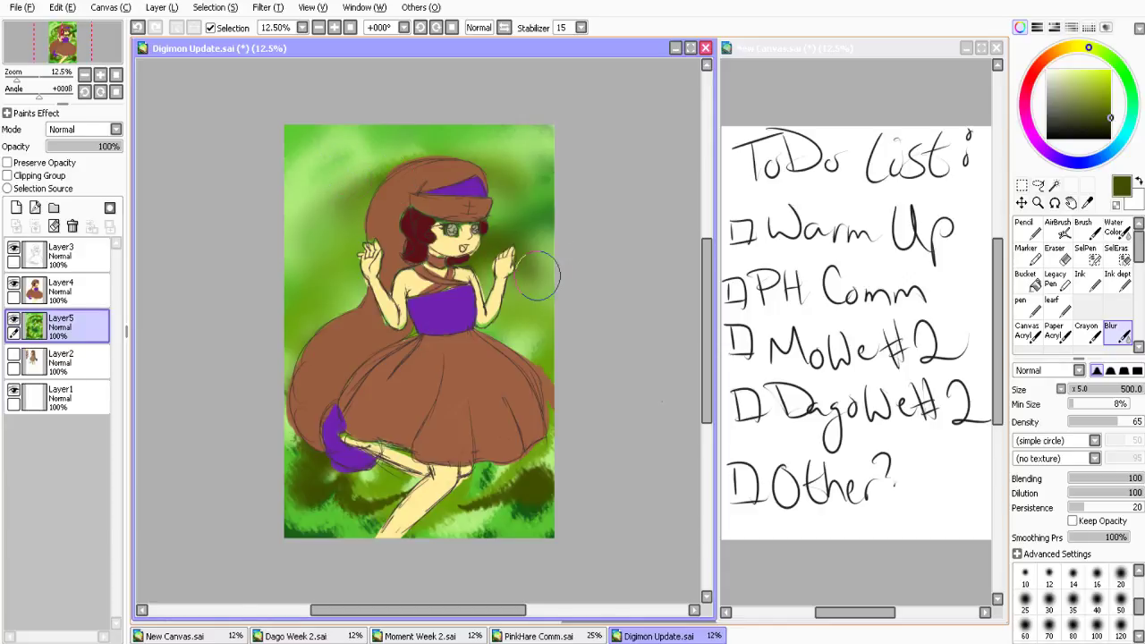
{"action": "mouse_move", "coordinate": [300, 425]}
{"action": "left_mouse_down"}
{"action": "mouse_move", "coordinate": [308, 469]}
{"action": "mouse_move", "coordinate": [351, 488]}
{"action": "mouse_move", "coordinate": [327, 518]}
{"action": "mouse_move", "coordinate": [421, 487]}
{"action": "mouse_move", "coordinate": [560, 536]}
{"action": "mouse_move", "coordinate": [412, 544]}
{"action": "mouse_move", "coordinate": [553, 467]}
{"action": "left_mouse_up"}
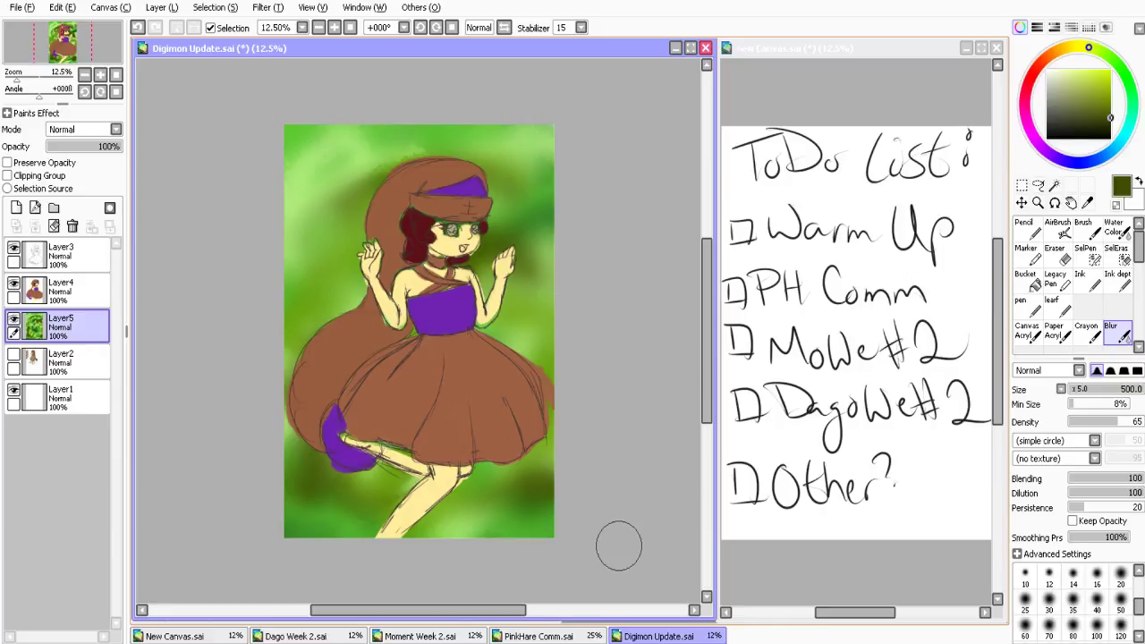
{"action": "key", "text": "alt+Tab"}
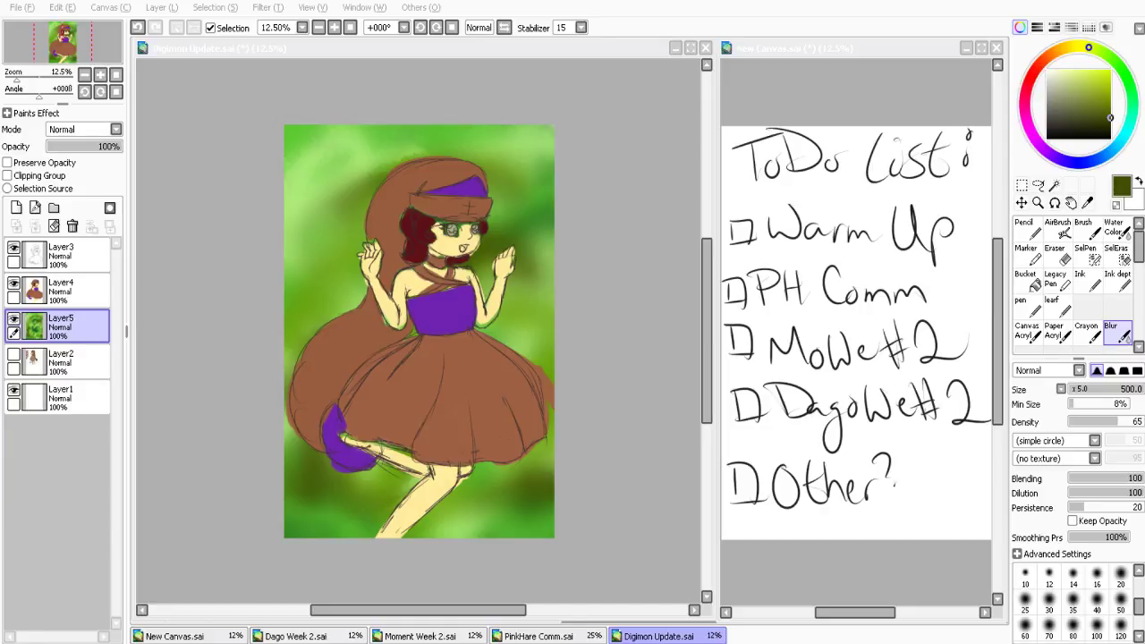
Choose the Ink tool at size 20 and sample the pale skin colour from the face on Layer4
{"action": "key", "text": "alt+Tab"}
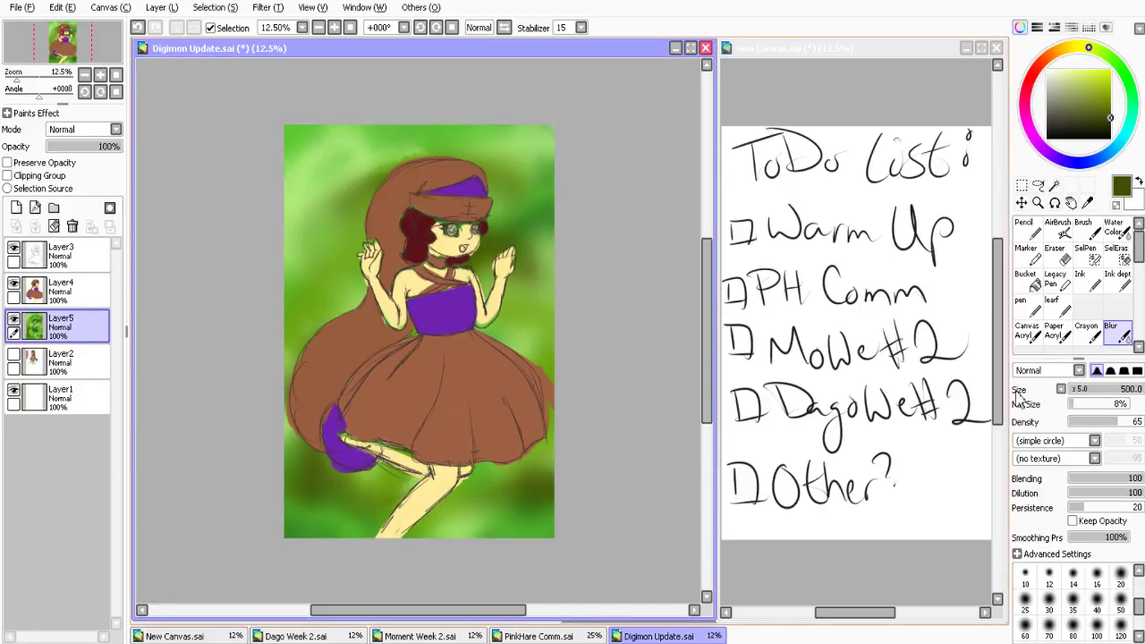
{"action": "left_click", "coordinate": [334, 27]}
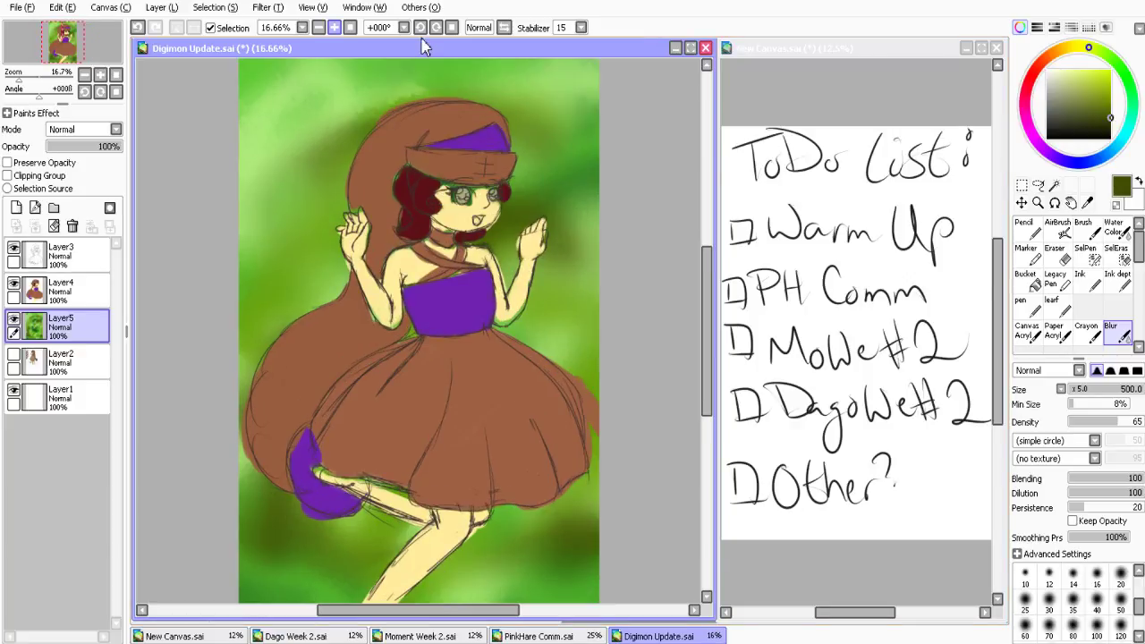
{"action": "key", "text": "ctrl+plus"}
{"action": "left_click", "coordinate": [1087, 280]}
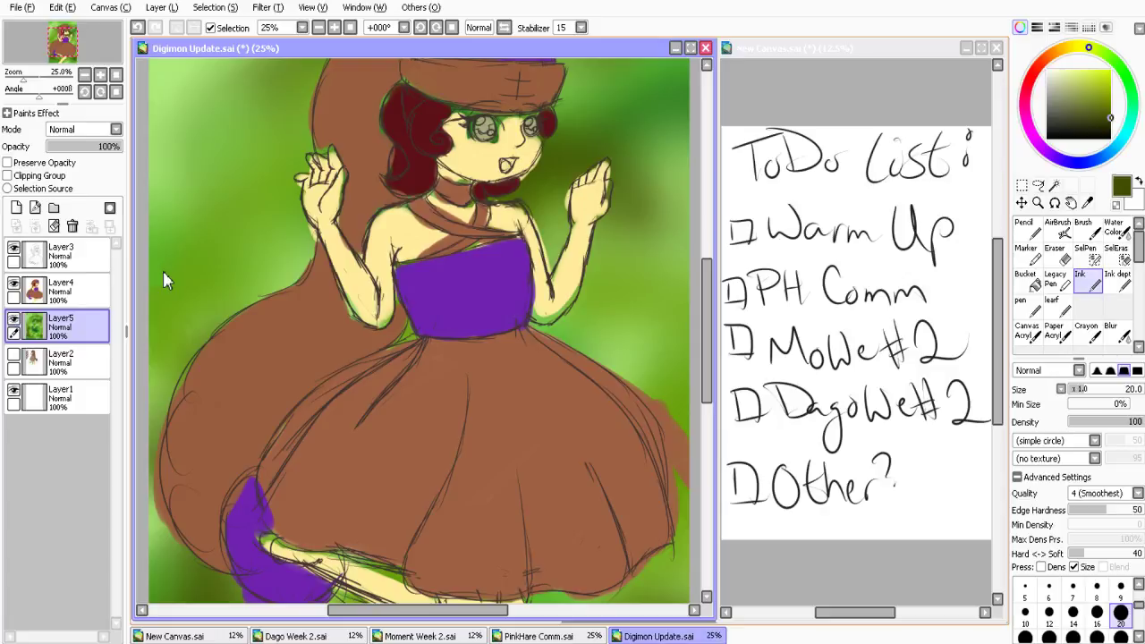
{"action": "left_click", "coordinate": [67, 292]}
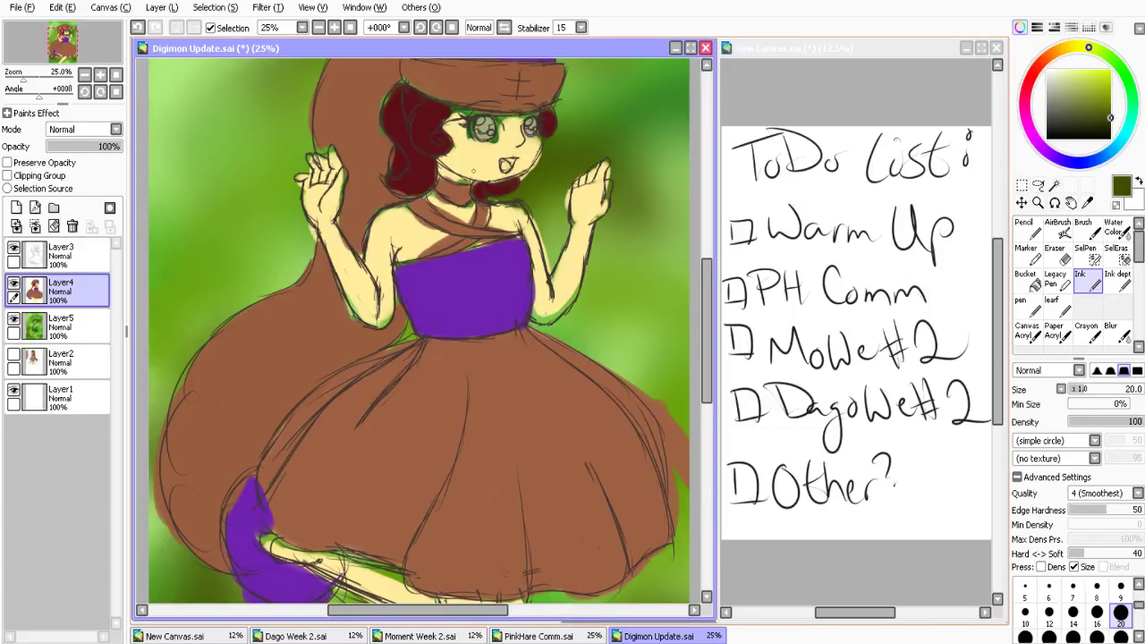
{"action": "right_click", "coordinate": [474, 170]}
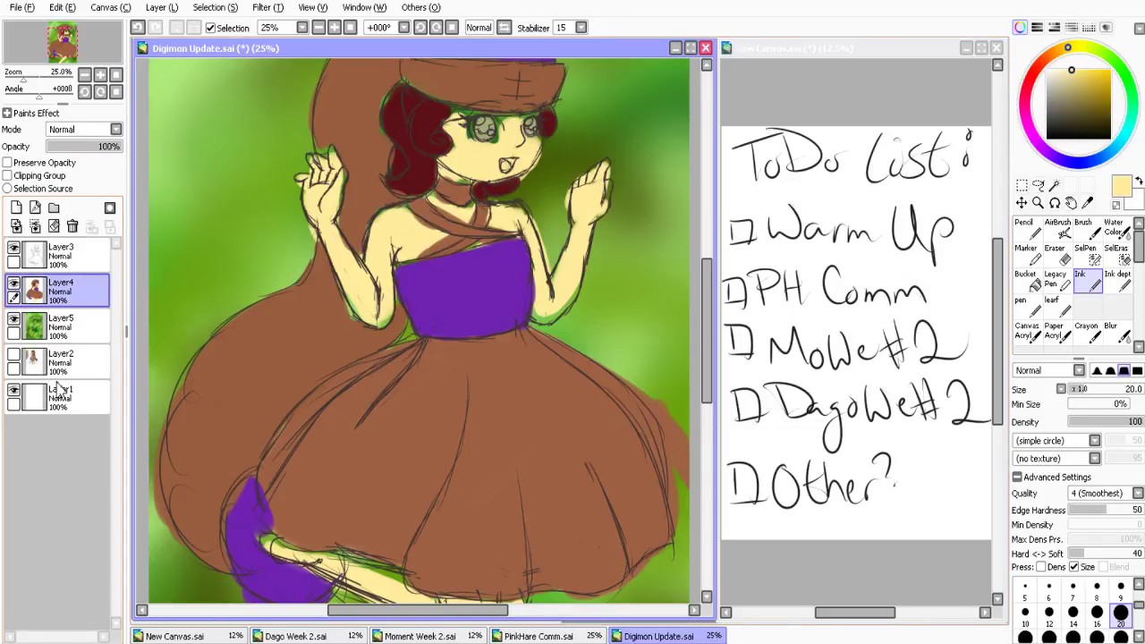
Hide the flat-colour Layer4 and lower the opacity of the sketch on Layer3 to 50%
{"action": "left_click", "coordinate": [14, 284]}
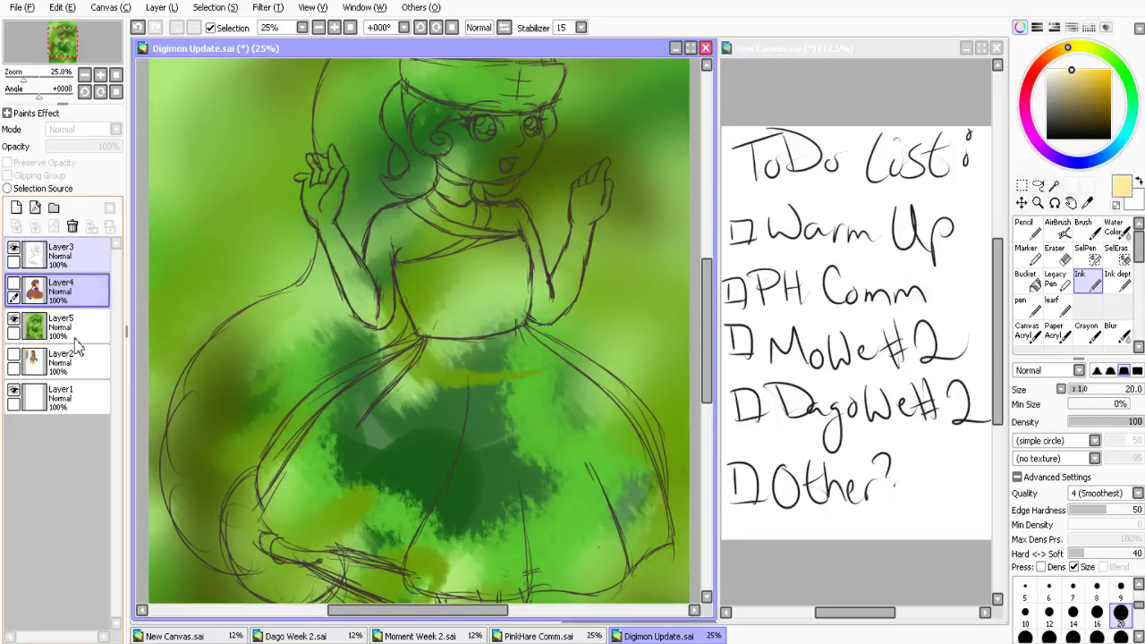
{"action": "left_click", "coordinate": [72, 256]}
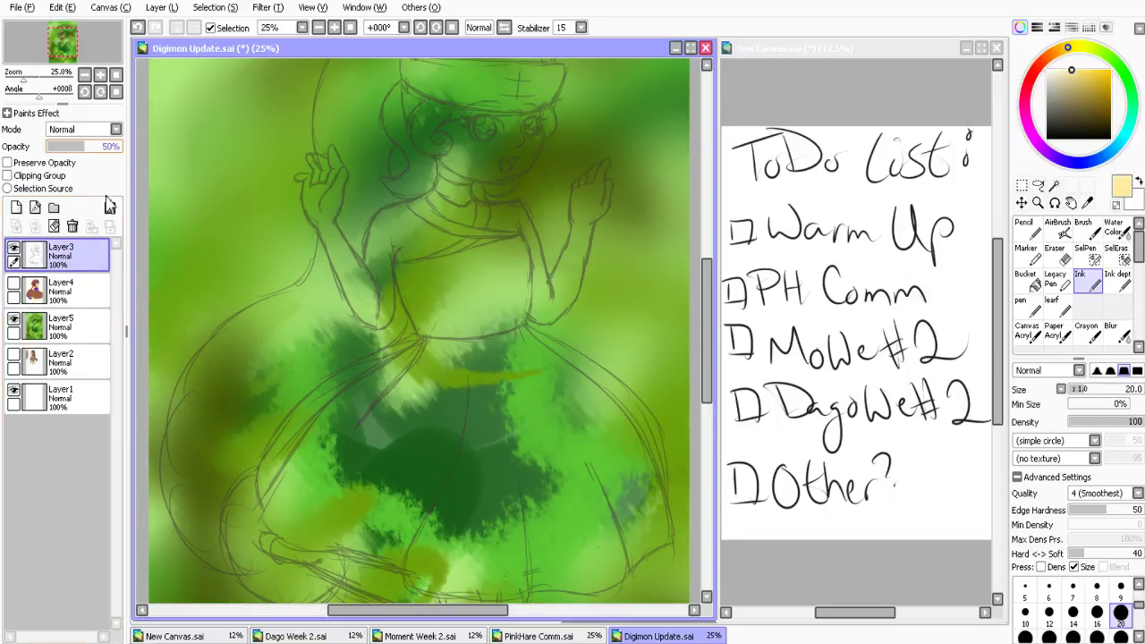
Add a new layer above Layer3 and name it skin
{"action": "left_click", "coordinate": [16, 208]}
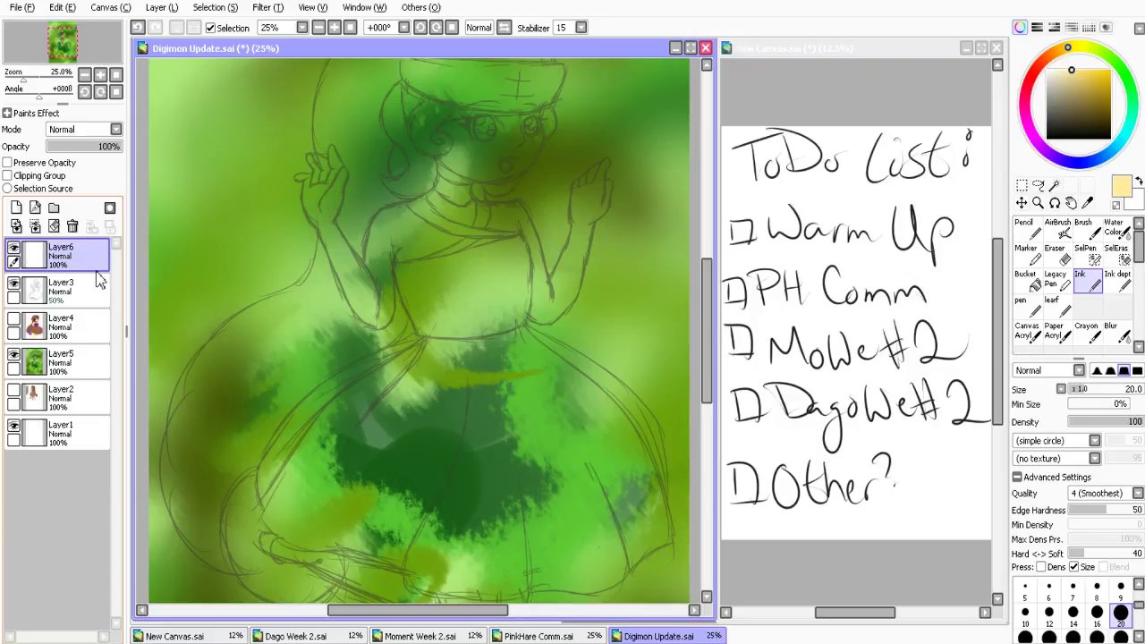
{"action": "key", "text": "alt+Tab"}
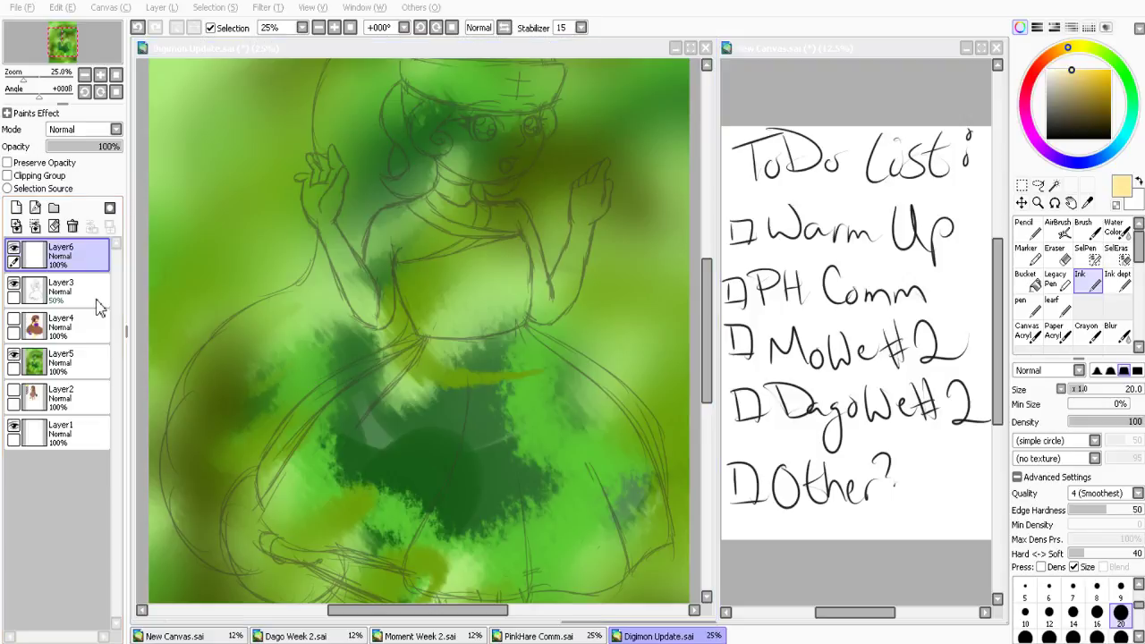
{"action": "key", "text": "Return"}
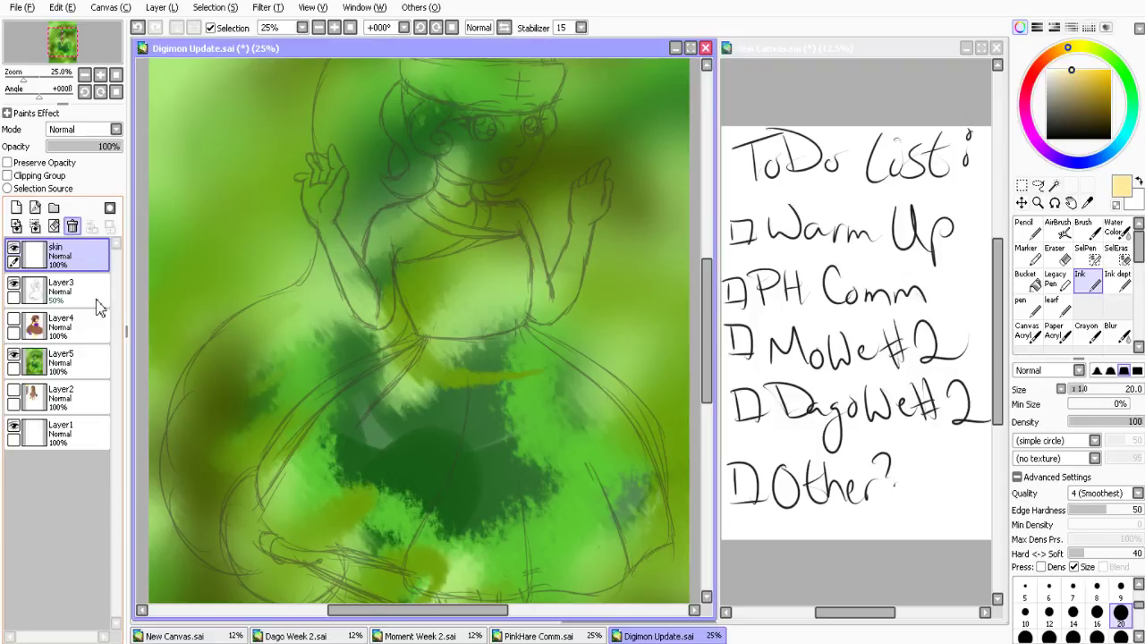
Darken the skin colour to a golden tan and ink the pointed ear's outline and inner fold below the hat brim
{"action": "left_click", "coordinate": [333, 27]}
{"action": "left_click", "coordinate": [333, 27]}
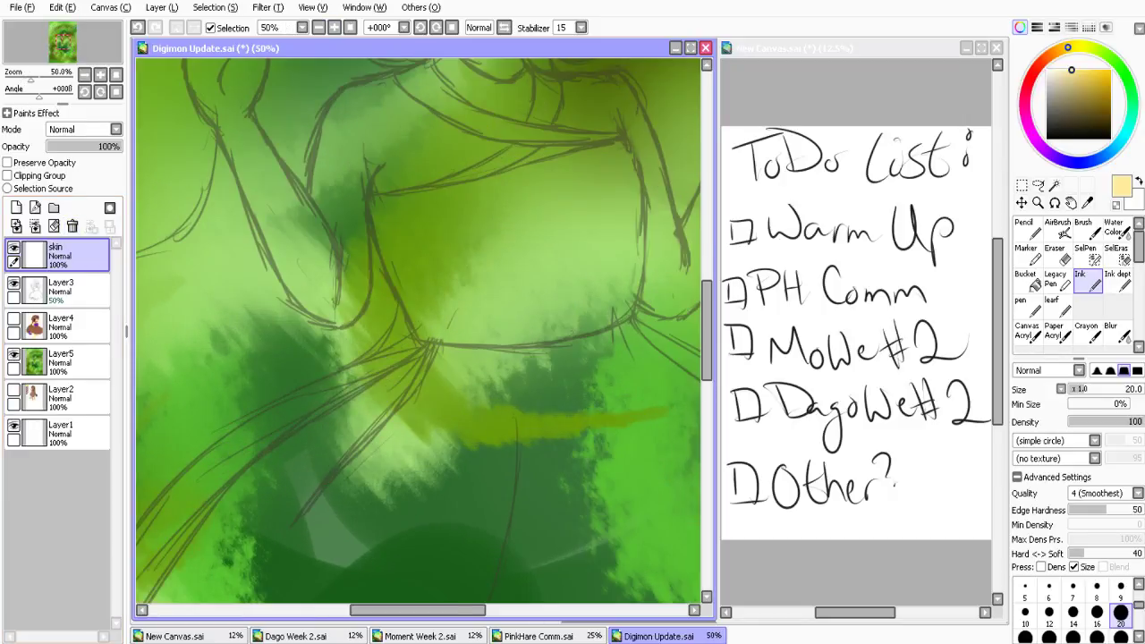
{"action": "left_click", "coordinate": [1080, 80]}
{"action": "left_click_drag", "start_coordinate": [706, 330], "coordinate": [707, 257]}
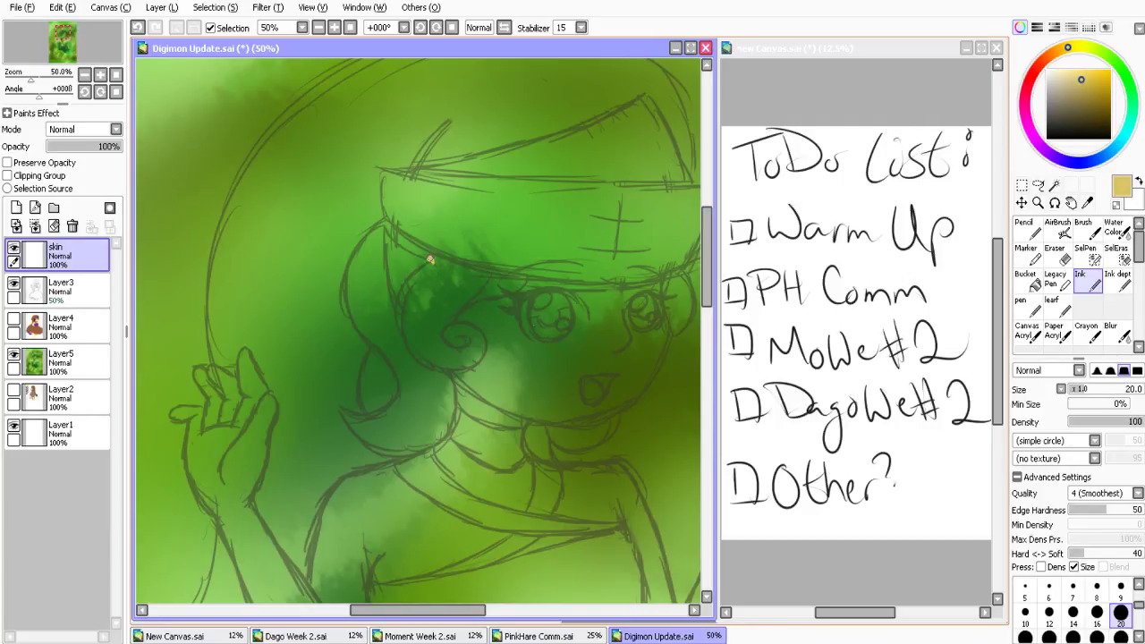
{"action": "mouse_move", "coordinate": [430, 260]}
{"action": "left_mouse_down"}
{"action": "mouse_move", "coordinate": [386, 229]}
{"action": "mouse_move", "coordinate": [381, 282]}
{"action": "mouse_move", "coordinate": [405, 311]}
{"action": "left_mouse_up"}
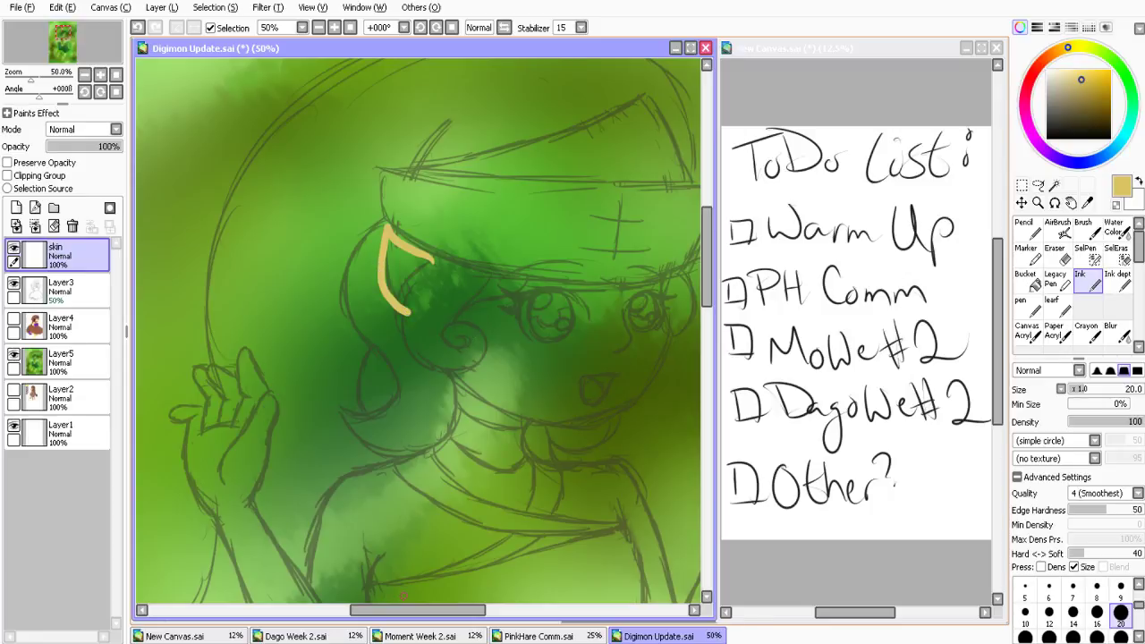
{"action": "left_click_drag", "start_coordinate": [407, 610], "coordinate": [433, 610]}
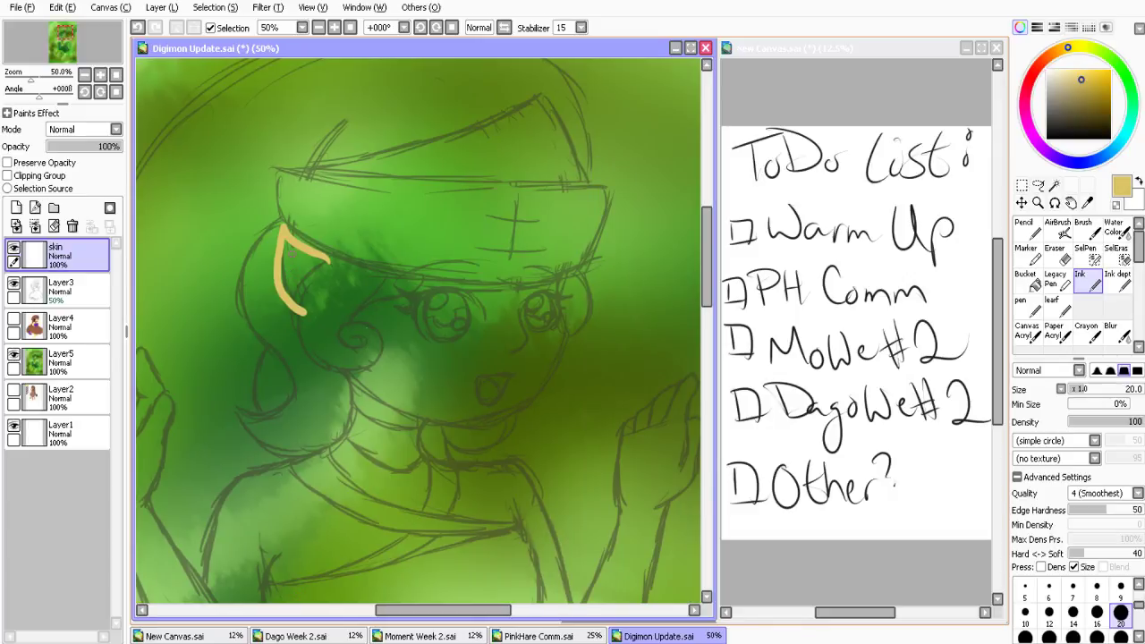
{"action": "left_click_drag", "start_coordinate": [297, 259], "coordinate": [316, 275]}
{"action": "mouse_move", "coordinate": [518, 310]}
{"action": "left_mouse_down"}
{"action": "mouse_move", "coordinate": [525, 347]}
{"action": "mouse_move", "coordinate": [508, 355]}
{"action": "left_mouse_up"}
{"action": "key", "text": "ctrl+z"}
{"action": "left_click_drag", "start_coordinate": [519, 300], "coordinate": [531, 354]}
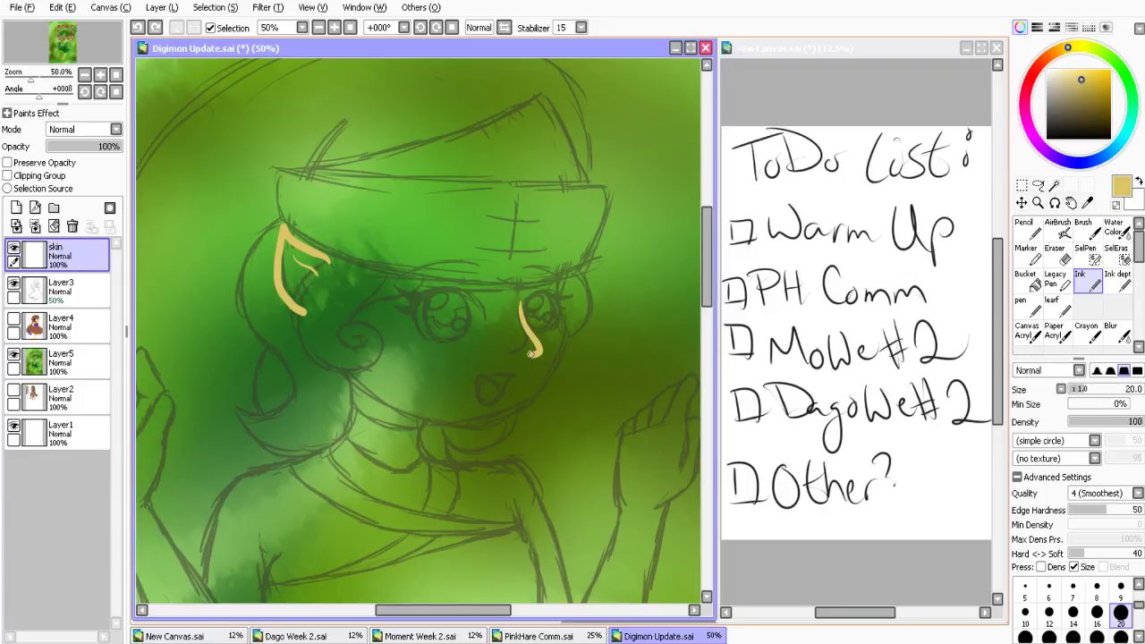
{"action": "key", "text": "ctrl+z"}
{"action": "mouse_move", "coordinate": [516, 303]}
{"action": "left_mouse_down"}
{"action": "mouse_move", "coordinate": [532, 353]}
{"action": "mouse_move", "coordinate": [508, 358]}
{"action": "left_mouse_up"}
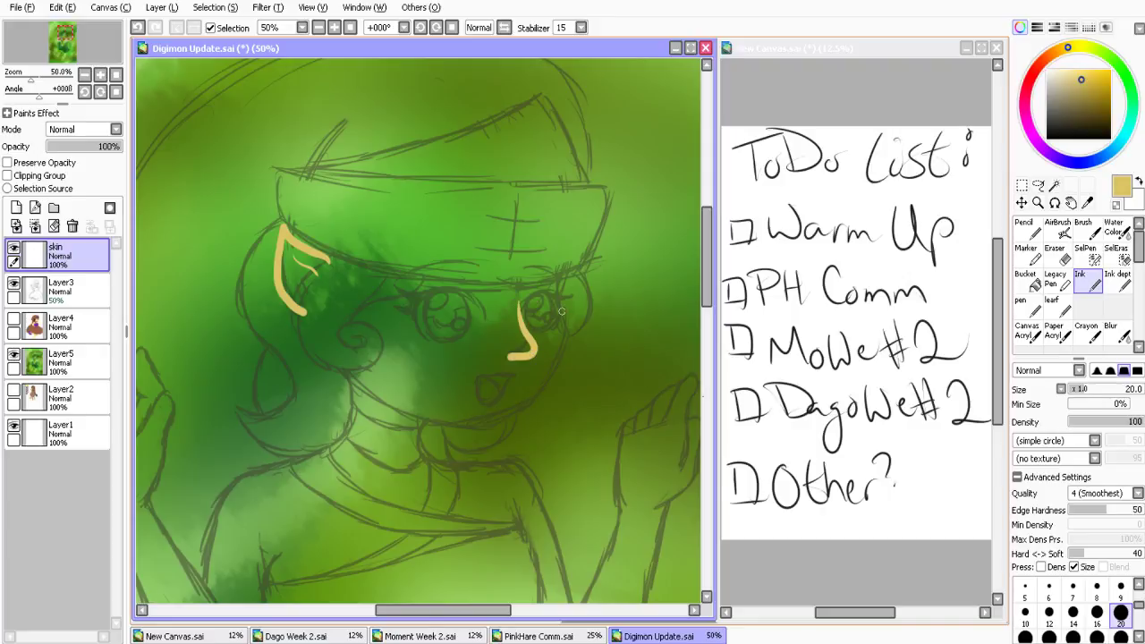
{"action": "key", "text": "ctrl+z"}
{"action": "left_click_drag", "start_coordinate": [518, 302], "coordinate": [535, 345]}
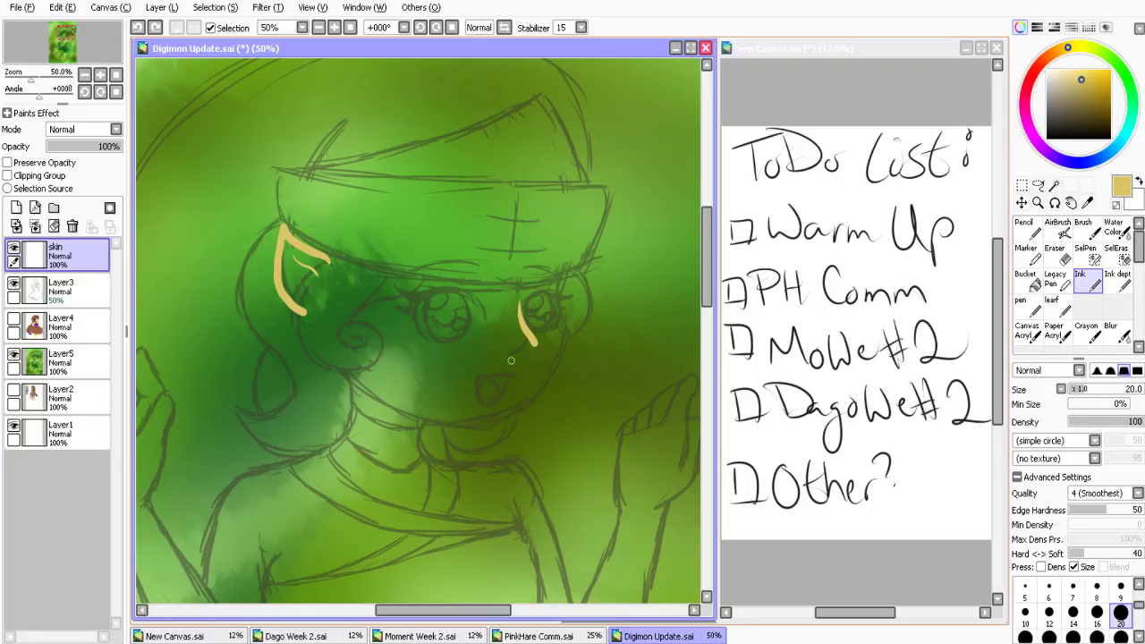
{"action": "mouse_move", "coordinate": [510, 360]}
{"action": "left_mouse_down"}
{"action": "mouse_move", "coordinate": [539, 342]}
{"action": "mouse_move", "coordinate": [528, 351]}
{"action": "left_mouse_up"}
{"action": "key", "text": "ctrl+z"}
{"action": "key", "text": "ctrl+z"}
{"action": "key", "text": "ctrl+z"}
{"action": "mouse_move", "coordinate": [520, 305]}
{"action": "left_mouse_down"}
{"action": "mouse_move", "coordinate": [528, 336]}
{"action": "mouse_move", "coordinate": [512, 359]}
{"action": "left_mouse_up"}
{"action": "key", "text": "ctrl+z"}
{"action": "key", "text": "ctrl+z"}
{"action": "left_click_drag", "start_coordinate": [521, 302], "coordinate": [514, 353]}
{"action": "key", "text": "ctrl+z"}
Ink the nose line and the far side of the face from the hat brim down to the chin
{"action": "left_click_drag", "start_coordinate": [520, 308], "coordinate": [515, 359]}
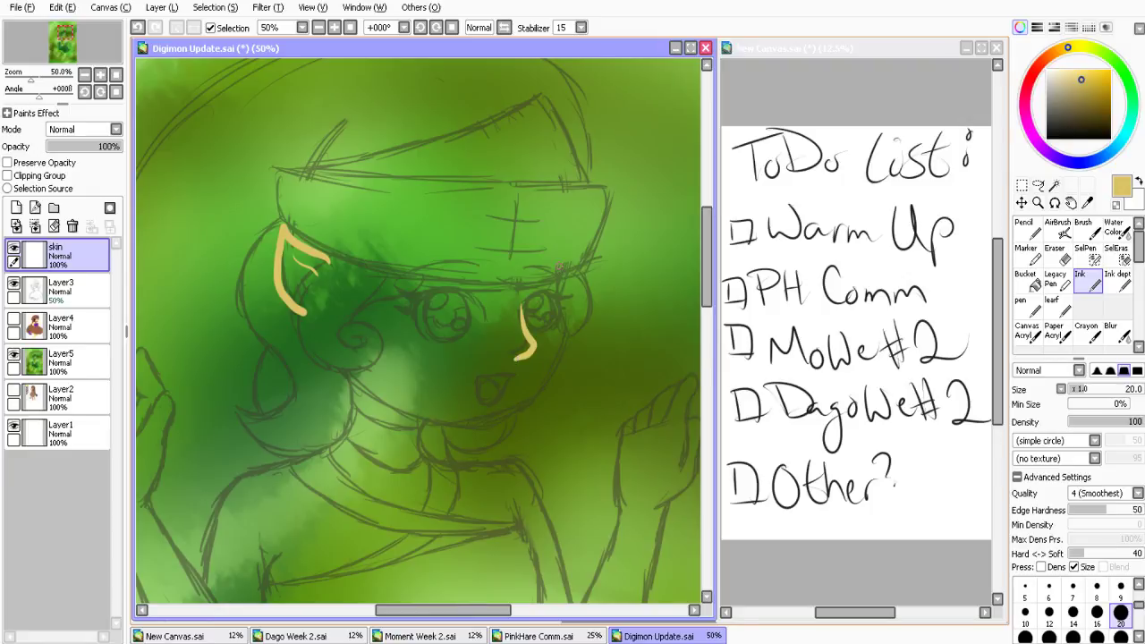
{"action": "mouse_move", "coordinate": [560, 267]}
{"action": "left_mouse_down"}
{"action": "mouse_move", "coordinate": [560, 372]}
{"action": "mouse_move", "coordinate": [480, 436]}
{"action": "left_mouse_up"}
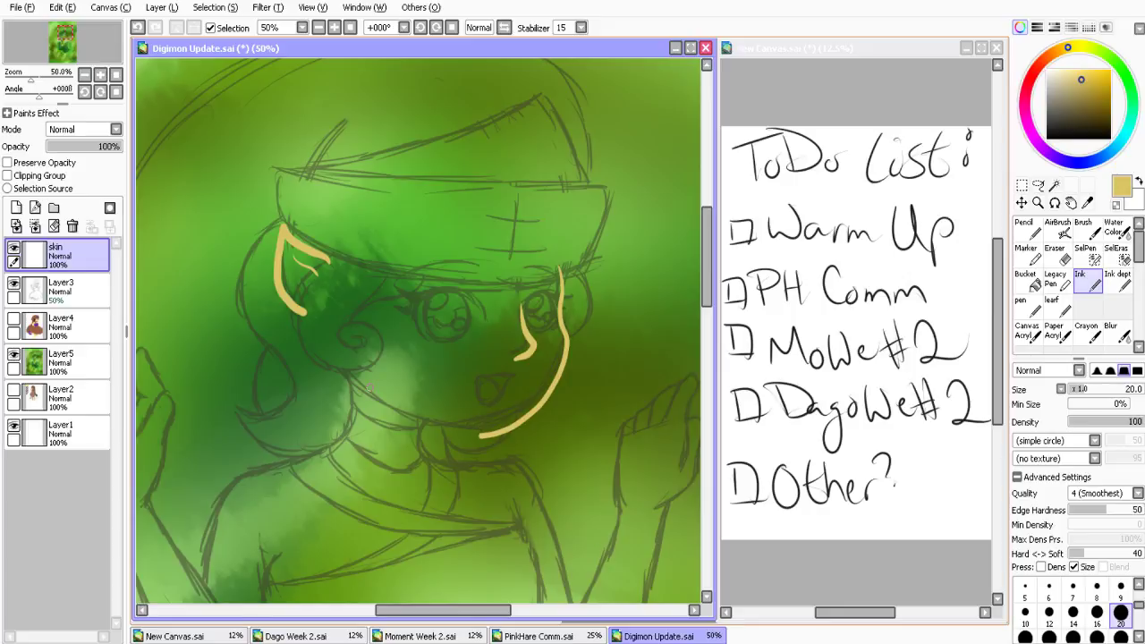
{"action": "left_click_drag", "start_coordinate": [368, 388], "coordinate": [464, 437]}
{"action": "key", "text": "ctrl+z"}
{"action": "left_click_drag", "start_coordinate": [479, 437], "coordinate": [412, 421]}
{"action": "key", "text": "ctrl+z"}
{"action": "key", "text": "ctrl+y"}
{"action": "key", "text": "ctrl+z"}
{"action": "key", "text": "ctrl+z"}
Mirror the view horizontally and ink the jawline from near the hair curl to the chin, redoing the stroke until it joins smoothly
{"action": "key", "text": "h"}
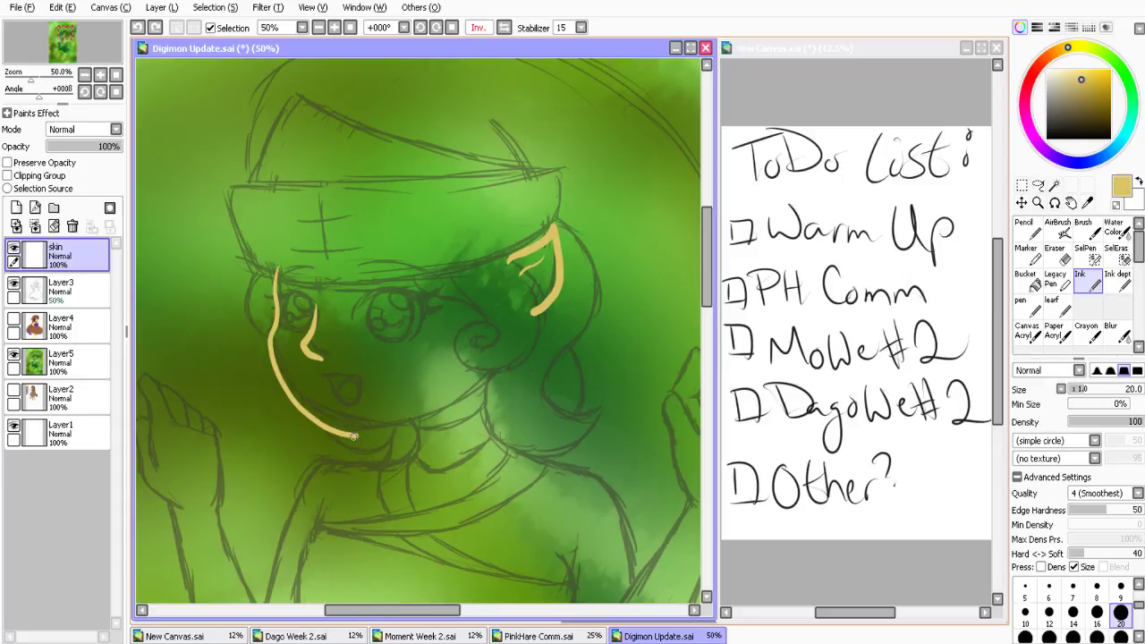
{"action": "left_click_drag", "start_coordinate": [354, 435], "coordinate": [380, 432]}
{"action": "key", "text": "ctrl+z"}
{"action": "left_click_drag", "start_coordinate": [463, 388], "coordinate": [382, 427]}
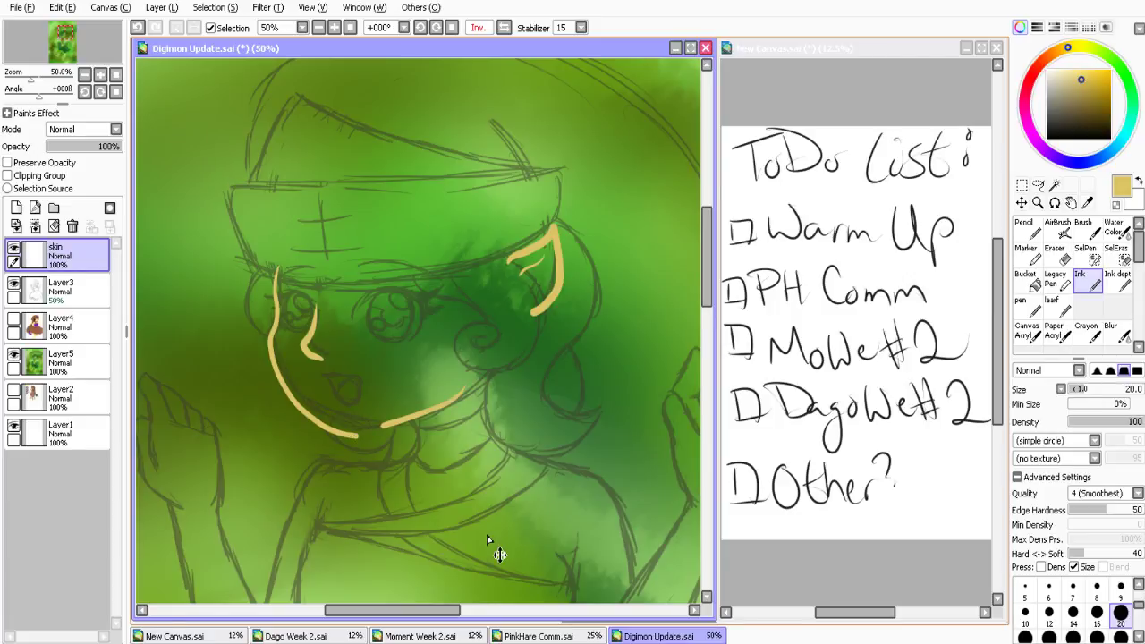
{"action": "key", "text": "ctrl+z"}
{"action": "mouse_move", "coordinate": [463, 390]}
{"action": "left_mouse_down"}
{"action": "mouse_move", "coordinate": [412, 424]}
{"action": "mouse_move", "coordinate": [356, 435]}
{"action": "left_mouse_up"}
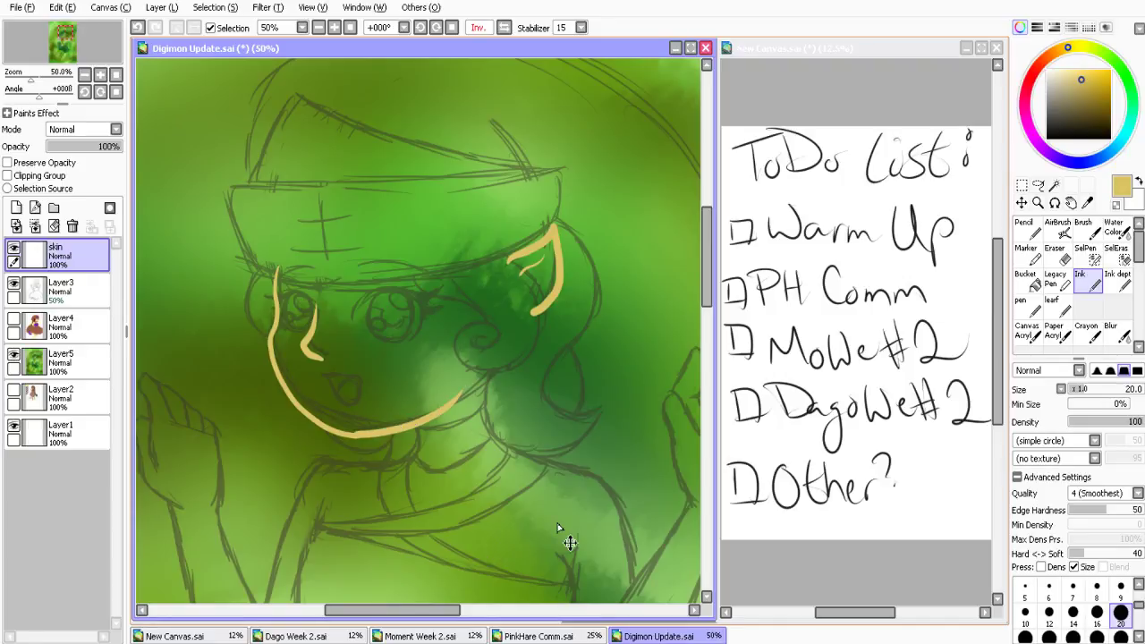
{"action": "key", "text": "ctrl+z"}
{"action": "left_click_drag", "start_coordinate": [390, 434], "coordinate": [357, 435]}
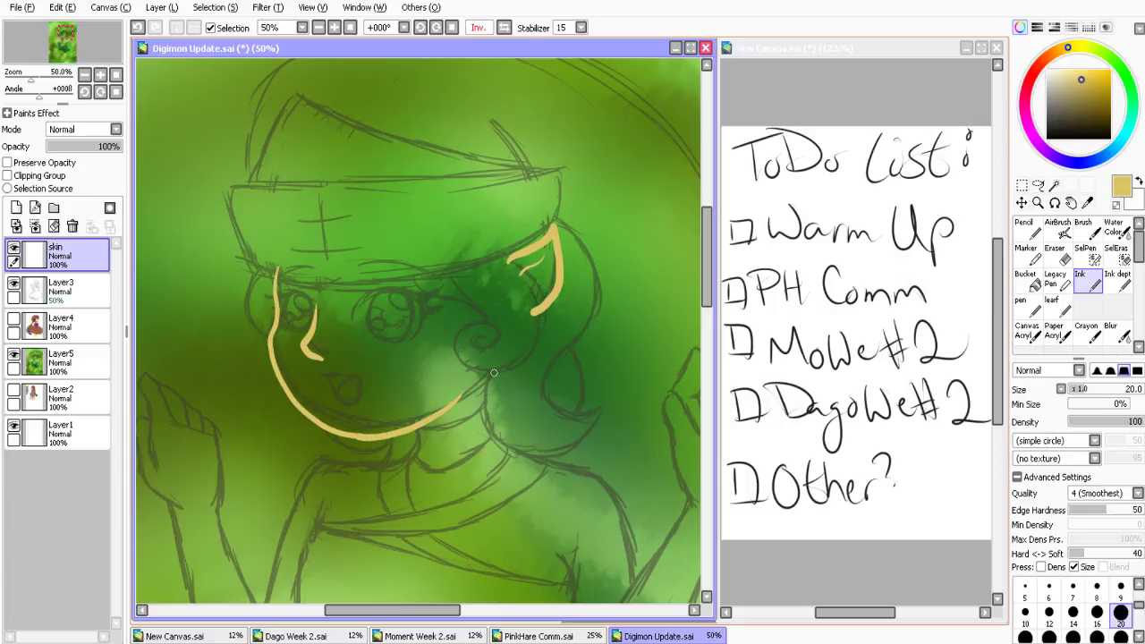
Ink both sides of the neck and the shoulder lines running down into the upper arms
{"action": "left_click_drag", "start_coordinate": [494, 372], "coordinate": [481, 409]}
{"action": "left_click_drag", "start_coordinate": [413, 456], "coordinate": [401, 464]}
{"action": "mouse_move", "coordinate": [492, 437]}
{"action": "left_mouse_down"}
{"action": "mouse_move", "coordinate": [621, 546]}
{"action": "mouse_move", "coordinate": [625, 605]}
{"action": "left_mouse_up"}
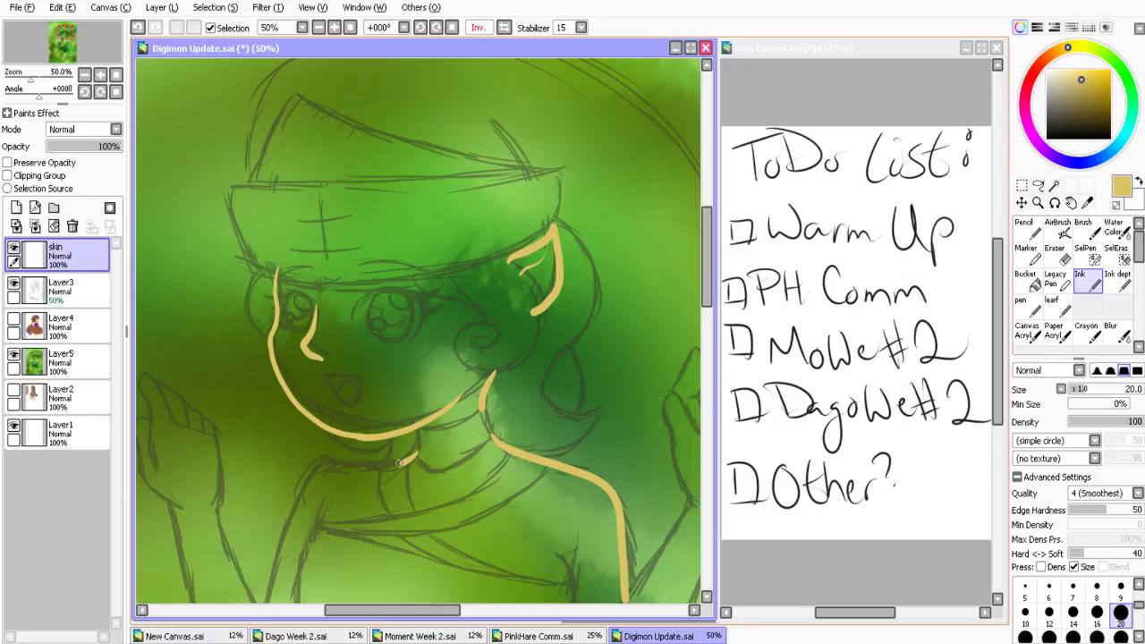
{"action": "mouse_move", "coordinate": [399, 463]}
{"action": "left_mouse_down"}
{"action": "mouse_move", "coordinate": [337, 461]}
{"action": "mouse_move", "coordinate": [264, 601]}
{"action": "left_mouse_up"}
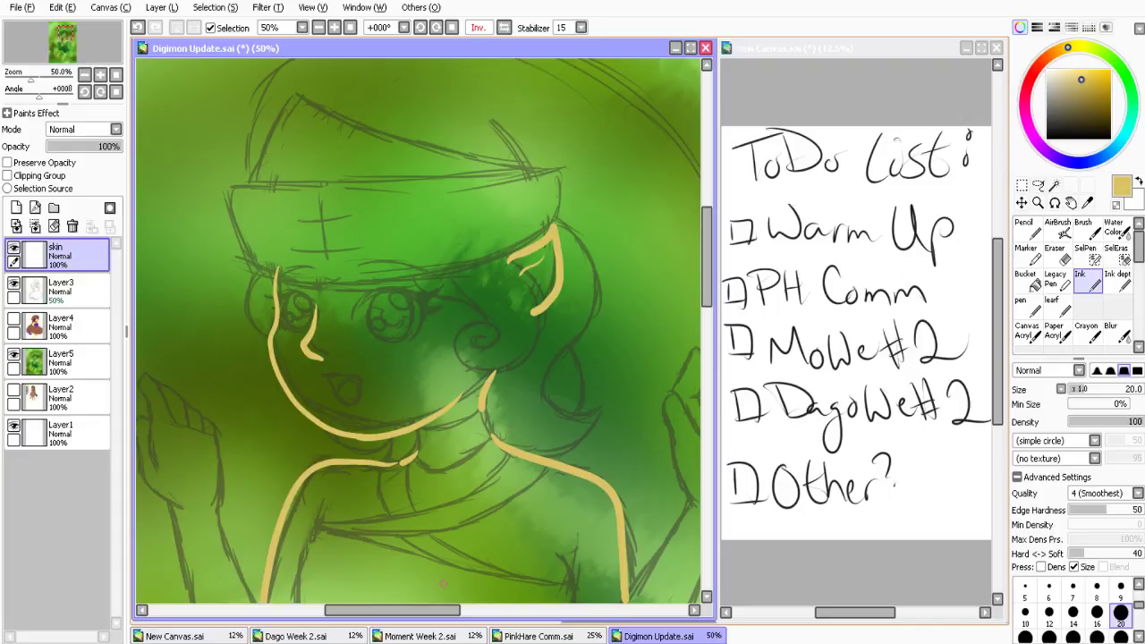
Ink the outline of the open mouth, and return the view to its normal orientation
{"action": "key", "text": "Left"}
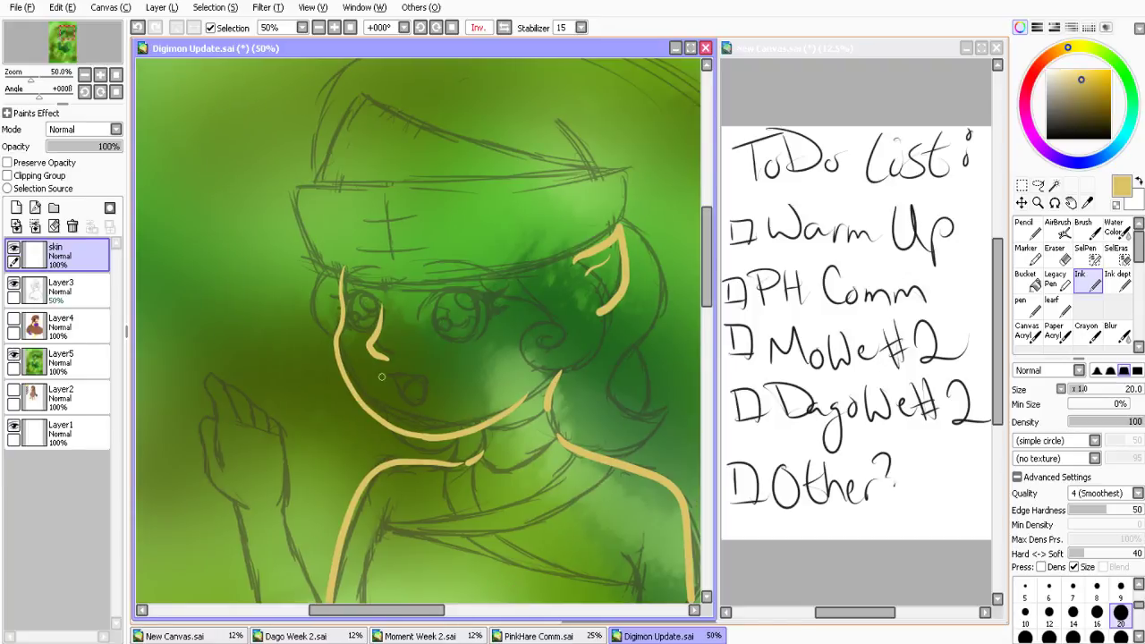
{"action": "mouse_move", "coordinate": [382, 377]}
{"action": "left_mouse_down"}
{"action": "mouse_move", "coordinate": [426, 378]}
{"action": "mouse_move", "coordinate": [394, 386]}
{"action": "left_mouse_up"}
{"action": "key", "text": "ctrl+z"}
{"action": "key", "text": "ctrl+z"}
{"action": "mouse_move", "coordinate": [382, 375]}
{"action": "left_mouse_down"}
{"action": "mouse_move", "coordinate": [428, 379]}
{"action": "mouse_move", "coordinate": [391, 380]}
{"action": "left_mouse_up"}
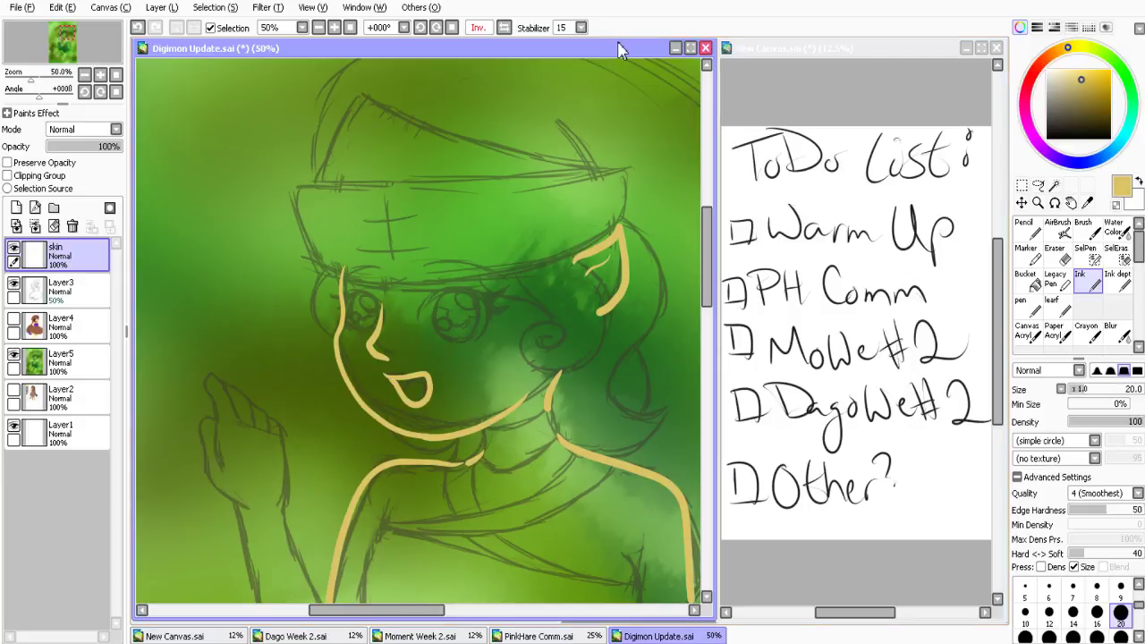
{"action": "key", "text": "h"}
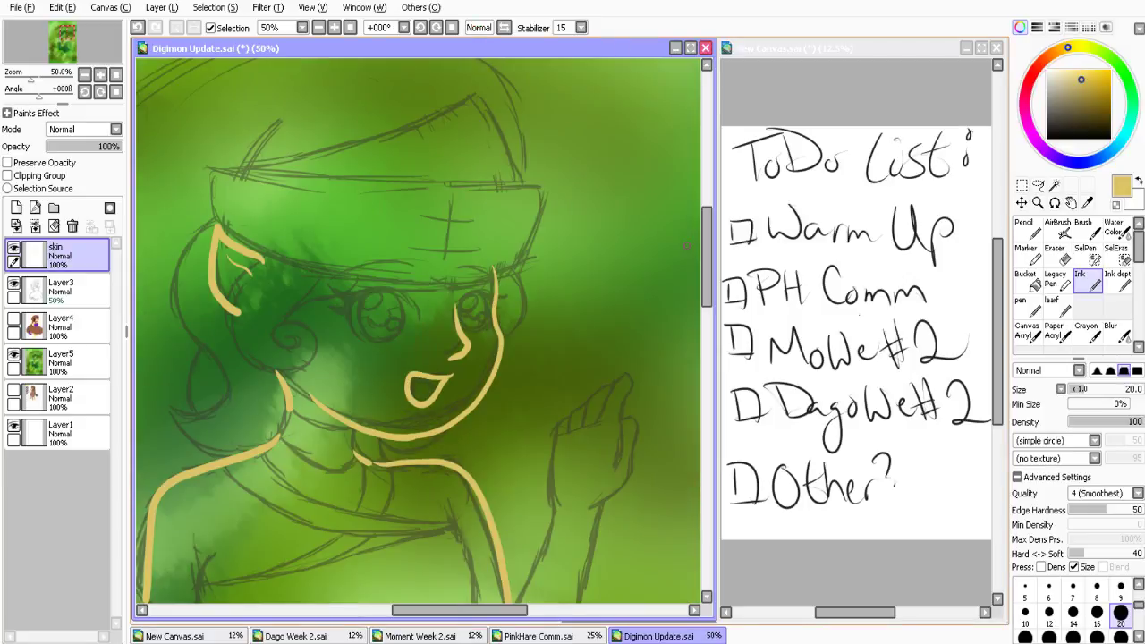
Ink a short armpit line where the arm beside the raised open hand meets the top of the bodice
{"action": "scroll", "coordinate": [521, 381], "scroll_direction": "down", "scroll_amount": 5}
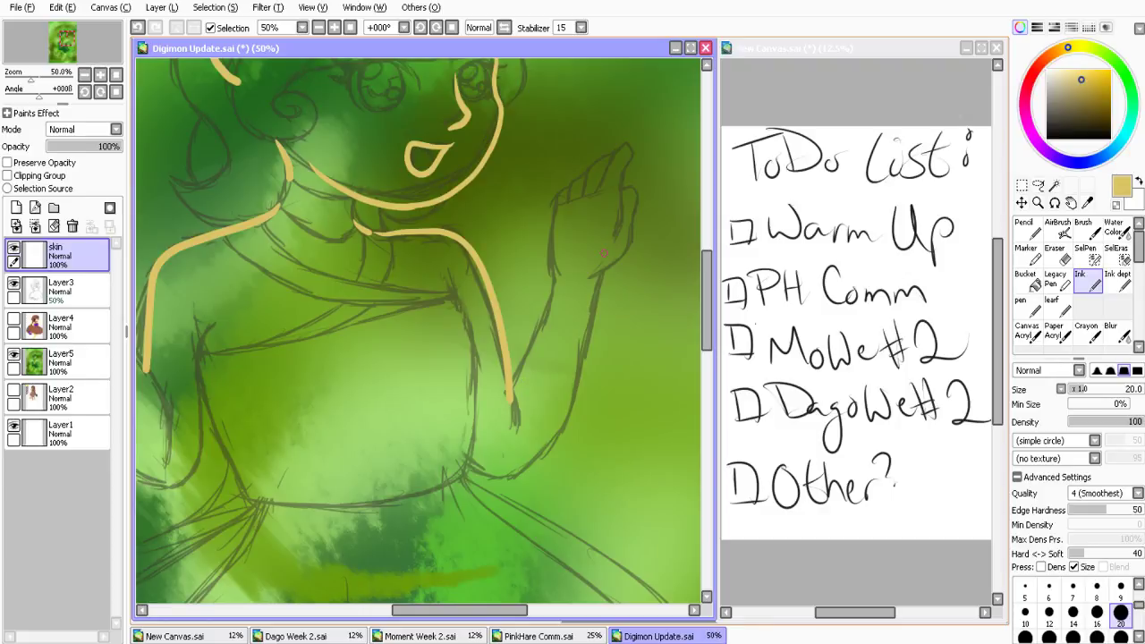
{"action": "left_click", "coordinate": [334, 28]}
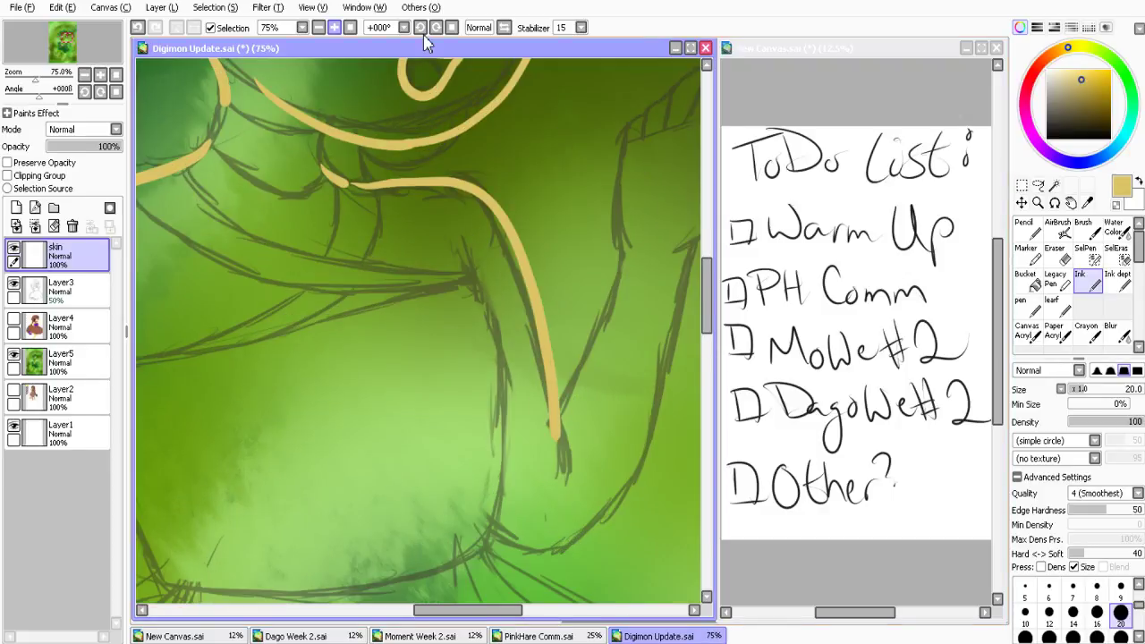
{"action": "left_click_drag", "start_coordinate": [461, 238], "coordinate": [471, 284]}
Ink the raised open hand beside the mouth: the fingers, the thumb and the palm edge running to the wrist
{"action": "left_click_drag", "start_coordinate": [474, 610], "coordinate": [491, 610]}
{"action": "left_click_drag", "start_coordinate": [707, 321], "coordinate": [707, 313]}
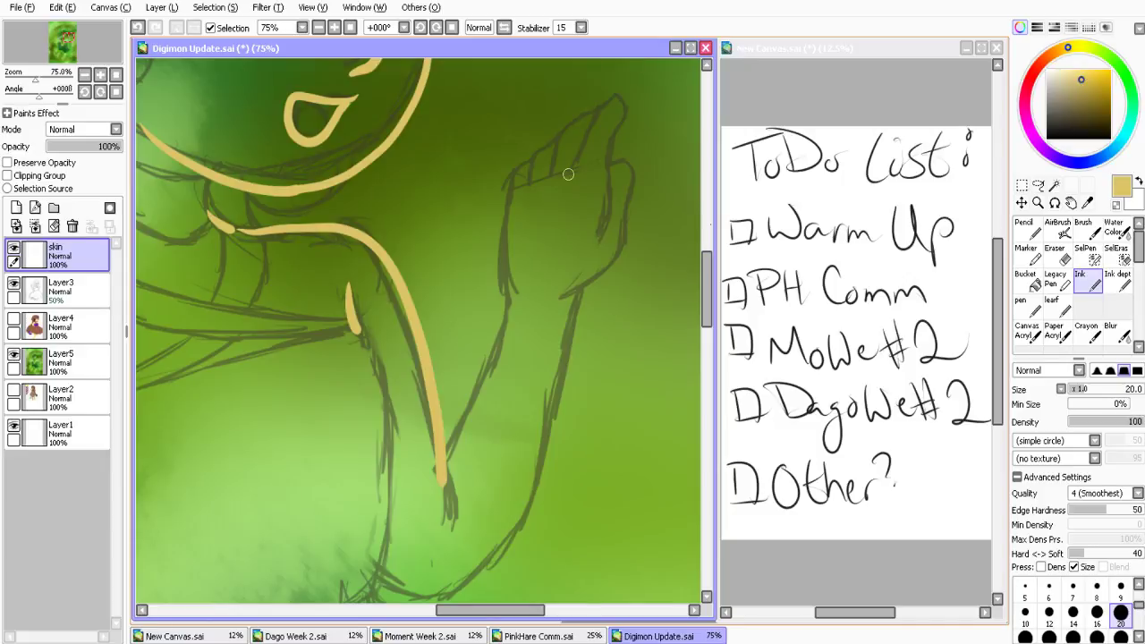
{"action": "mouse_move", "coordinate": [568, 173]}
{"action": "left_mouse_down"}
{"action": "mouse_move", "coordinate": [616, 97]}
{"action": "mouse_move", "coordinate": [608, 167]}
{"action": "left_mouse_up"}
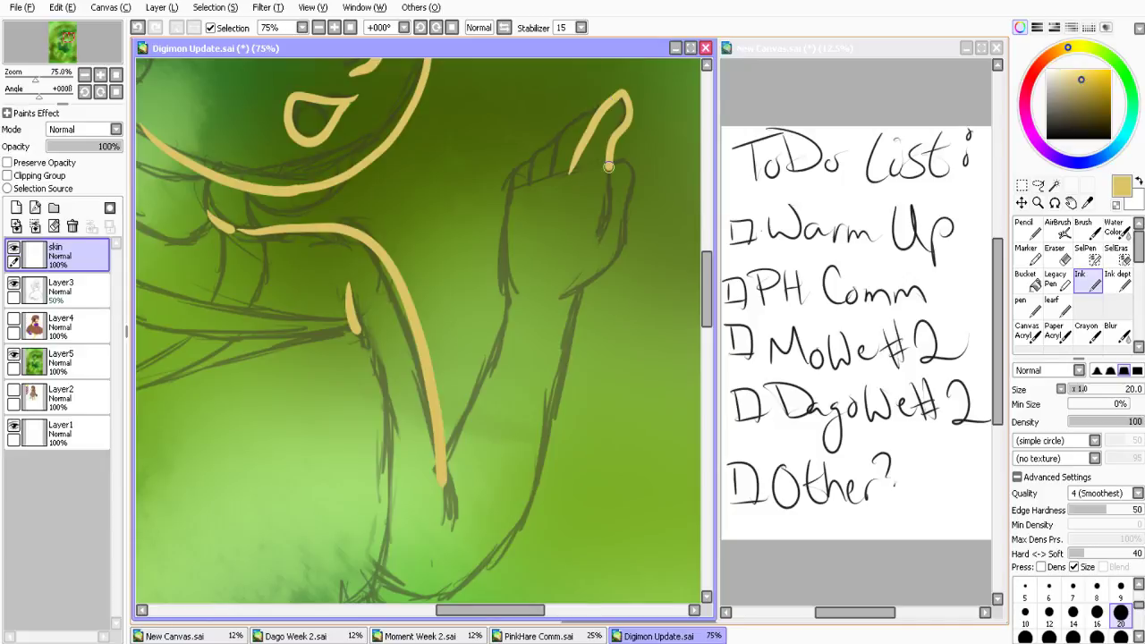
{"action": "key", "text": "ctrl+z"}
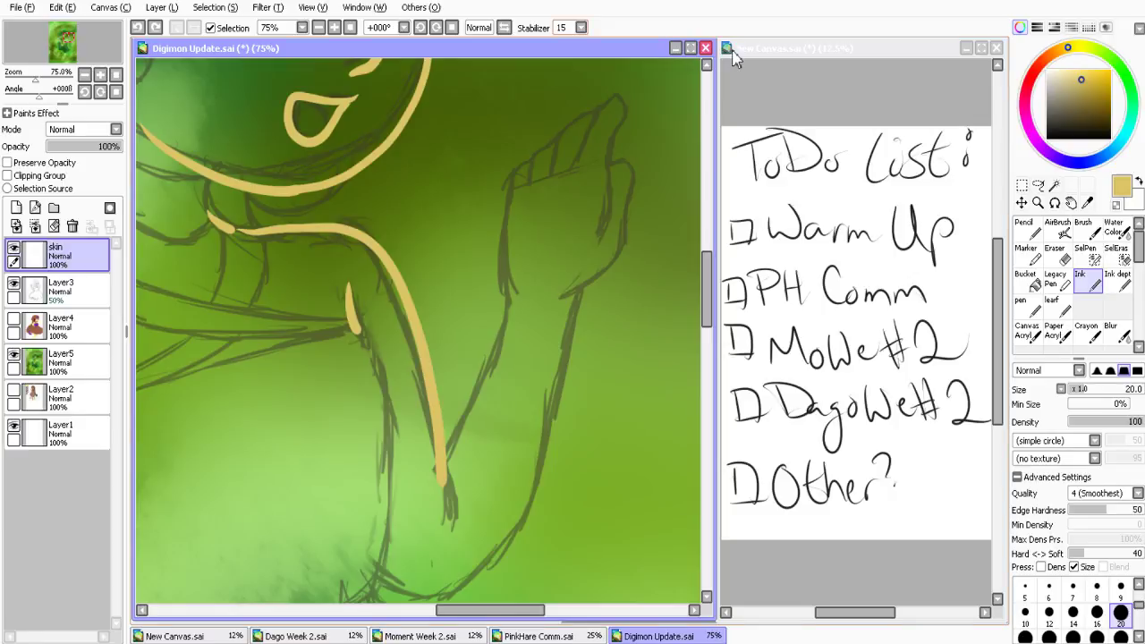
{"action": "mouse_move", "coordinate": [575, 172]}
{"action": "left_mouse_down"}
{"action": "mouse_move", "coordinate": [583, 139]}
{"action": "mouse_move", "coordinate": [637, 113]}
{"action": "mouse_move", "coordinate": [612, 146]}
{"action": "mouse_move", "coordinate": [607, 217]}
{"action": "mouse_move", "coordinate": [590, 243]}
{"action": "left_mouse_up"}
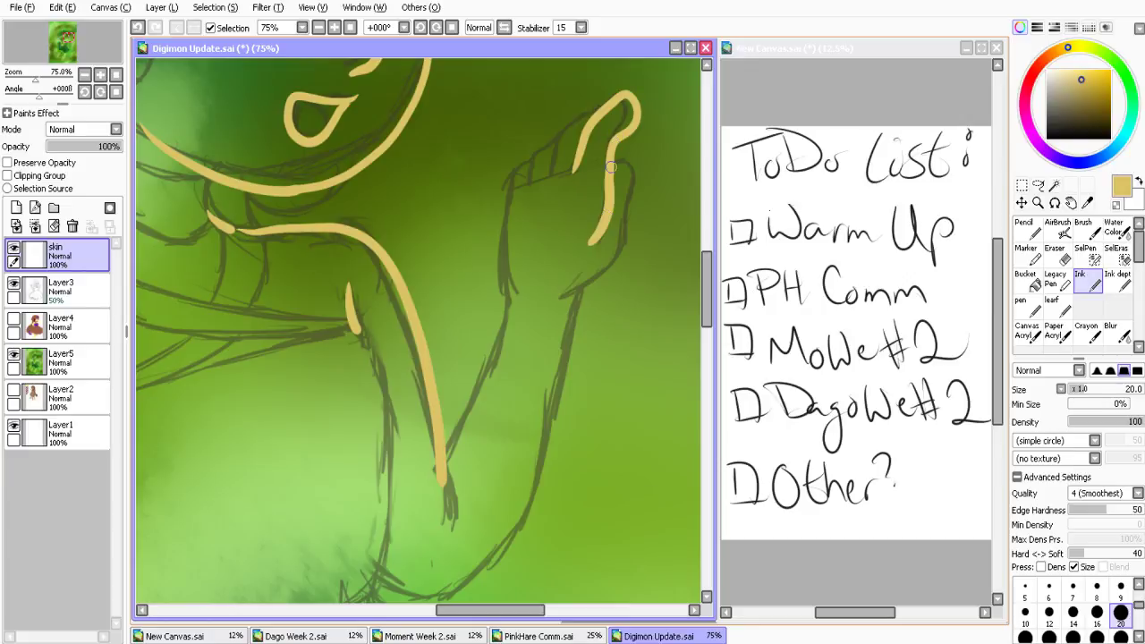
{"action": "mouse_move", "coordinate": [611, 167]}
{"action": "left_mouse_down"}
{"action": "mouse_move", "coordinate": [611, 272]}
{"action": "mouse_move", "coordinate": [563, 309]}
{"action": "left_mouse_up"}
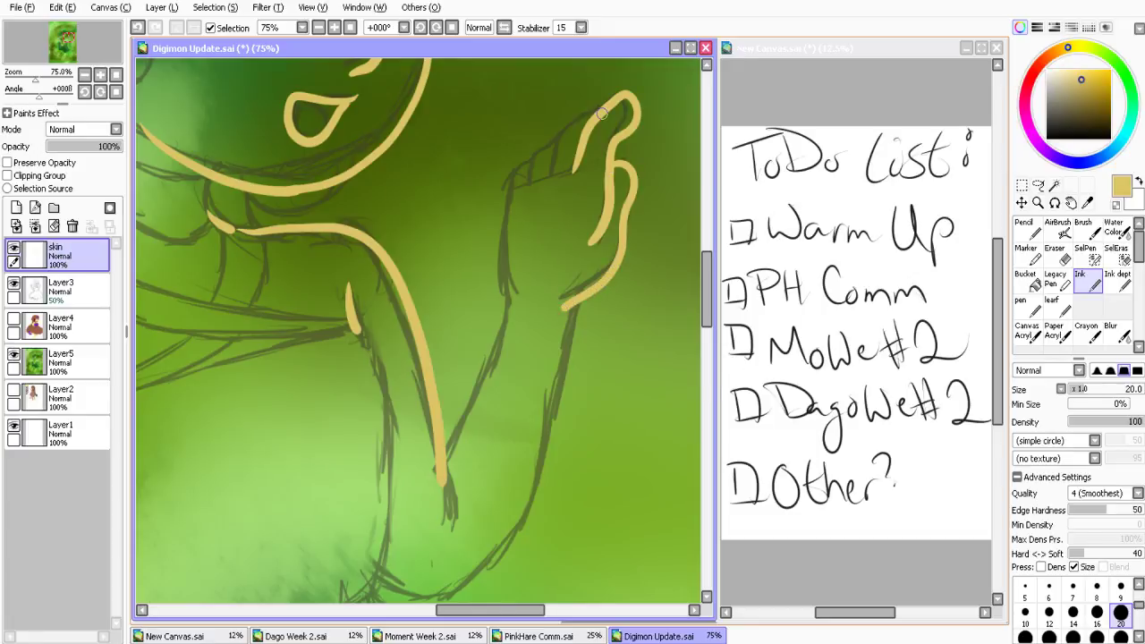
{"action": "mouse_move", "coordinate": [602, 113]}
{"action": "left_mouse_down"}
{"action": "mouse_move", "coordinate": [530, 187]}
{"action": "mouse_move", "coordinate": [515, 174]}
{"action": "mouse_move", "coordinate": [503, 301]}
{"action": "left_mouse_up"}
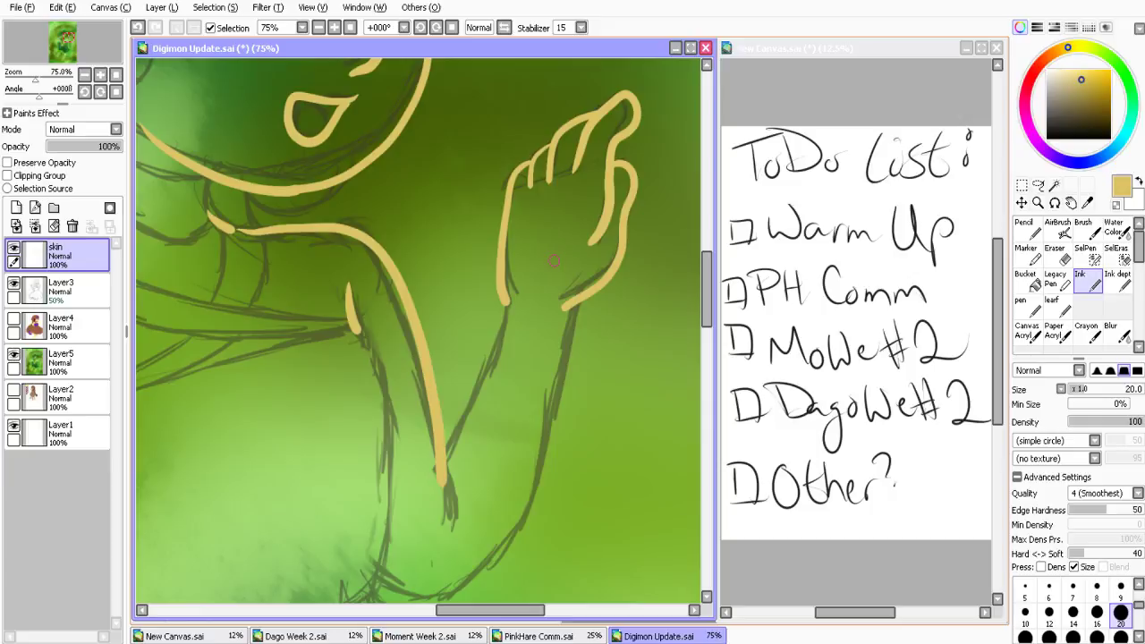
Redo the palm edge as one line down the inner forearm to the upper arm, and ink the outer forearm curving around the elbow to the waist
{"action": "key", "text": "ctrl+z"}
{"action": "mouse_move", "coordinate": [514, 175]}
{"action": "left_mouse_down"}
{"action": "mouse_move", "coordinate": [503, 322]}
{"action": "mouse_move", "coordinate": [443, 469]}
{"action": "left_mouse_up"}
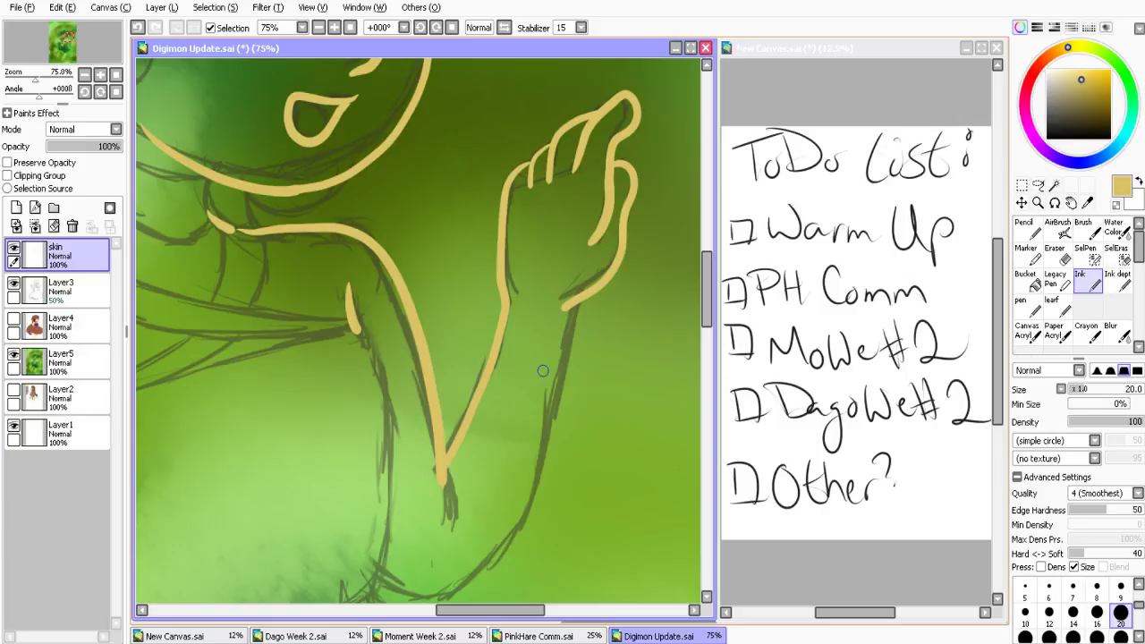
{"action": "scroll", "coordinate": [543, 371], "scroll_direction": "down", "scroll_amount": 3}
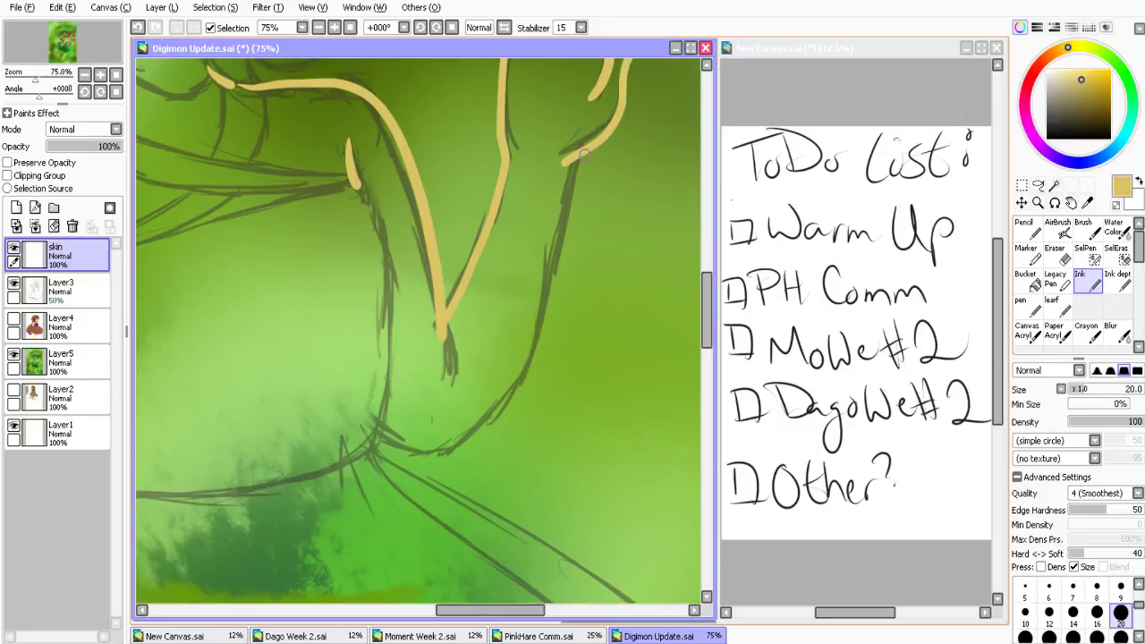
{"action": "mouse_move", "coordinate": [583, 153]}
{"action": "left_mouse_down"}
{"action": "mouse_move", "coordinate": [502, 388]}
{"action": "mouse_move", "coordinate": [465, 429]}
{"action": "mouse_move", "coordinate": [406, 449]}
{"action": "mouse_move", "coordinate": [376, 417]}
{"action": "left_mouse_up"}
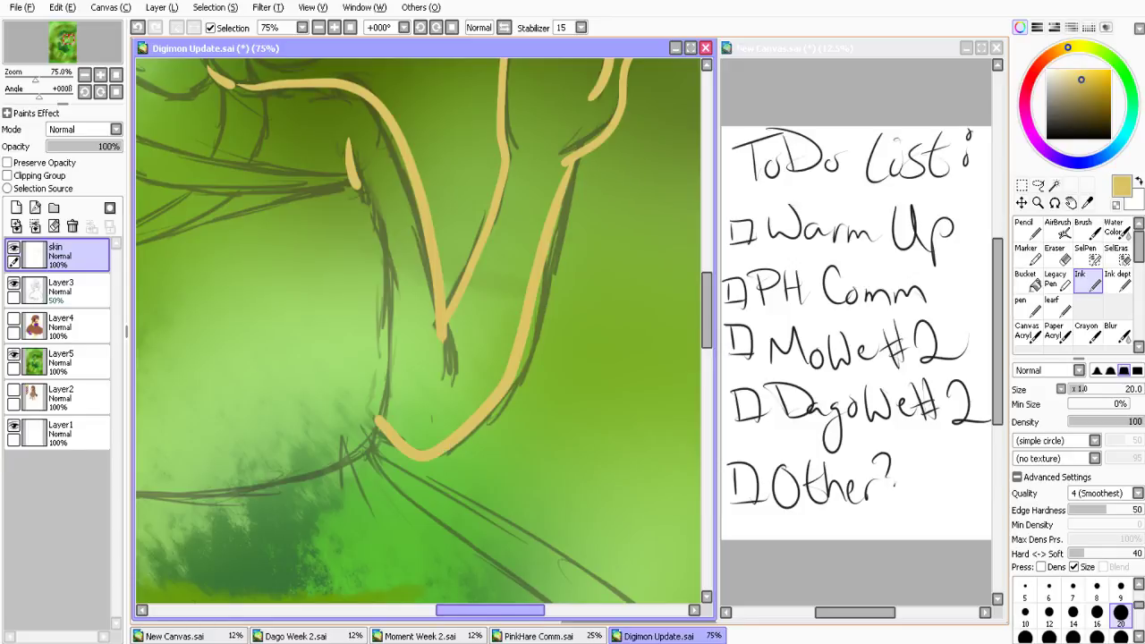
Ink the thumb of the other raised hand and a curved inner forearm line running from its base past the upper arm line to the elbow crease
{"action": "left_click_drag", "start_coordinate": [490, 610], "coordinate": [390, 611]}
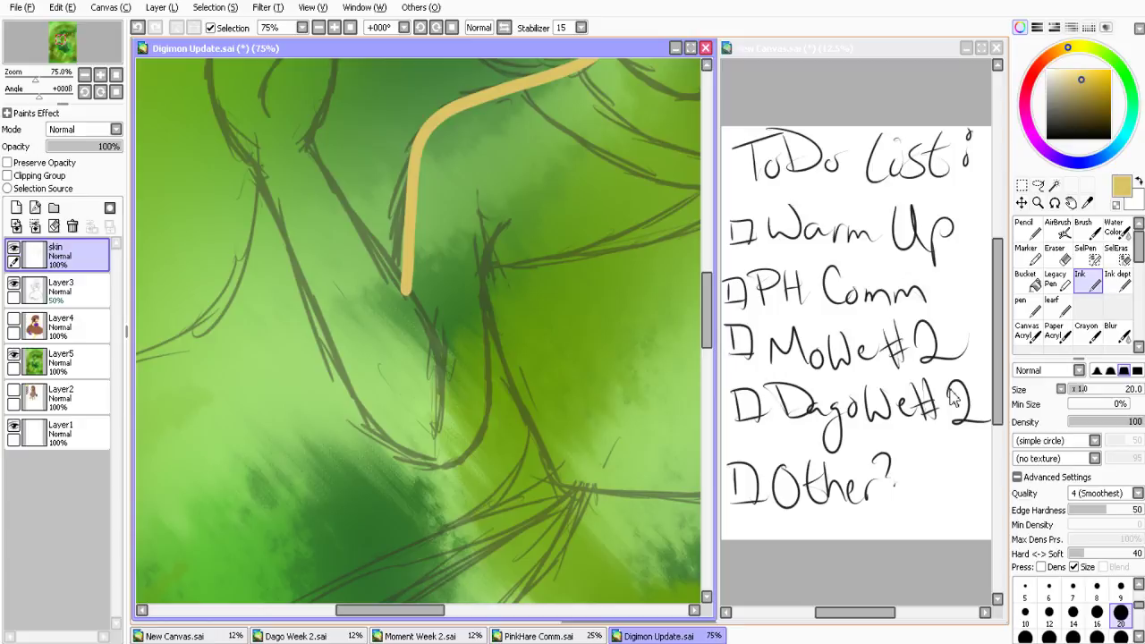
{"action": "scroll", "coordinate": [279, 124], "scroll_direction": "up", "scroll_amount": 3}
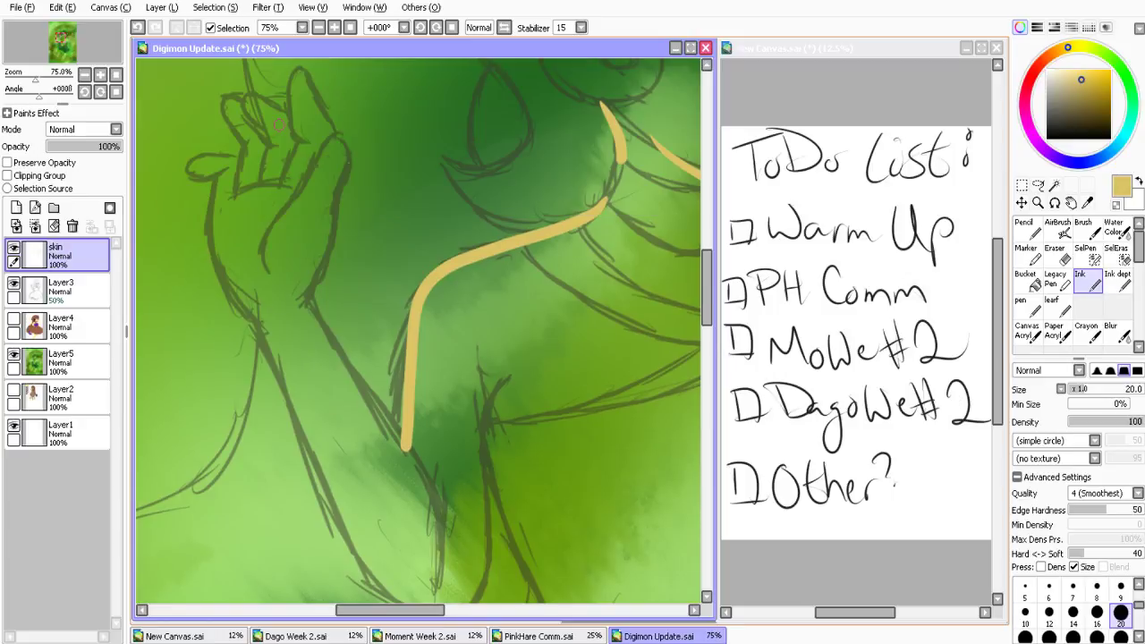
{"action": "mouse_move", "coordinate": [266, 271]}
{"action": "left_mouse_down"}
{"action": "mouse_move", "coordinate": [268, 231]}
{"action": "mouse_move", "coordinate": [300, 204]}
{"action": "mouse_move", "coordinate": [342, 130]}
{"action": "mouse_move", "coordinate": [328, 269]}
{"action": "mouse_move", "coordinate": [310, 305]}
{"action": "mouse_move", "coordinate": [397, 409]}
{"action": "left_mouse_up"}
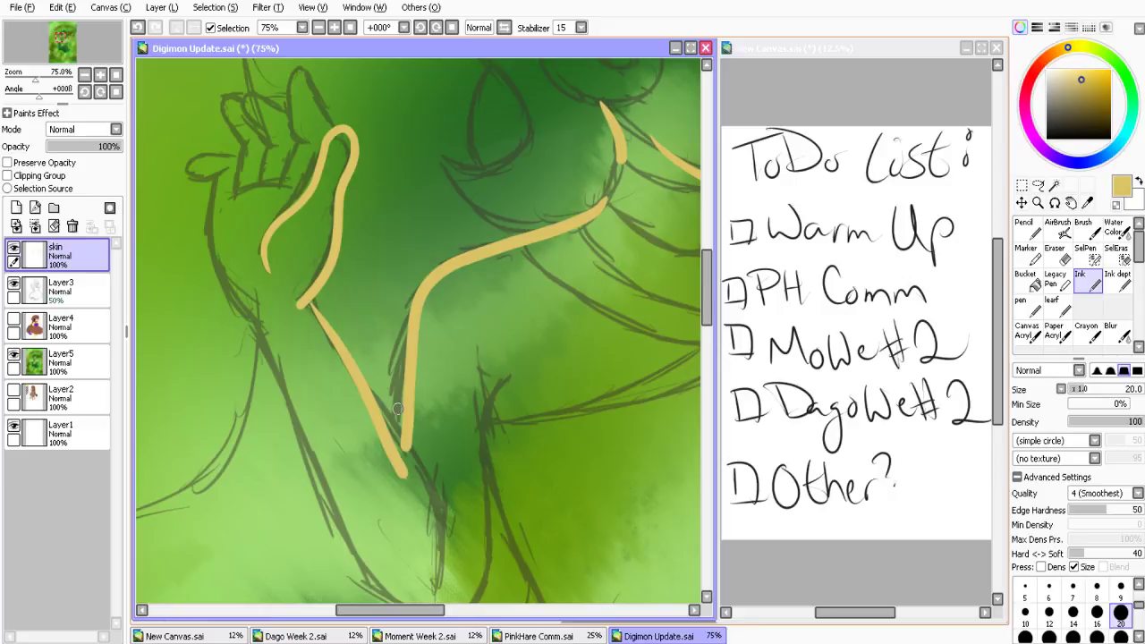
{"action": "key", "text": "ctrl+z"}
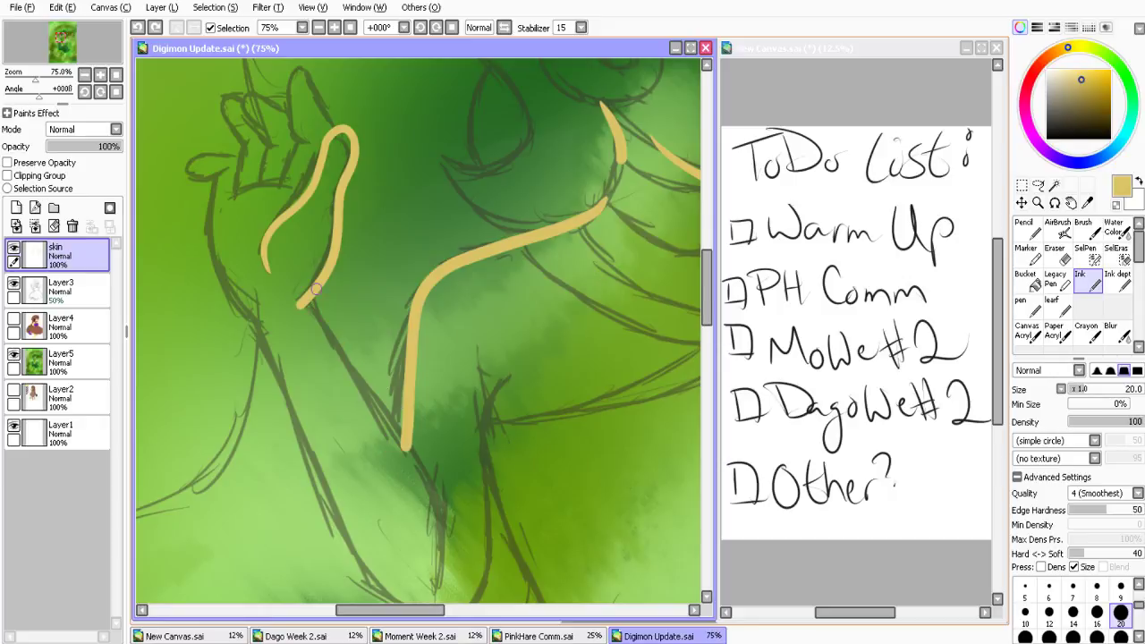
{"action": "mouse_move", "coordinate": [315, 289]}
{"action": "left_mouse_down"}
{"action": "mouse_move", "coordinate": [427, 484]}
{"action": "mouse_move", "coordinate": [433, 566]}
{"action": "left_mouse_up"}
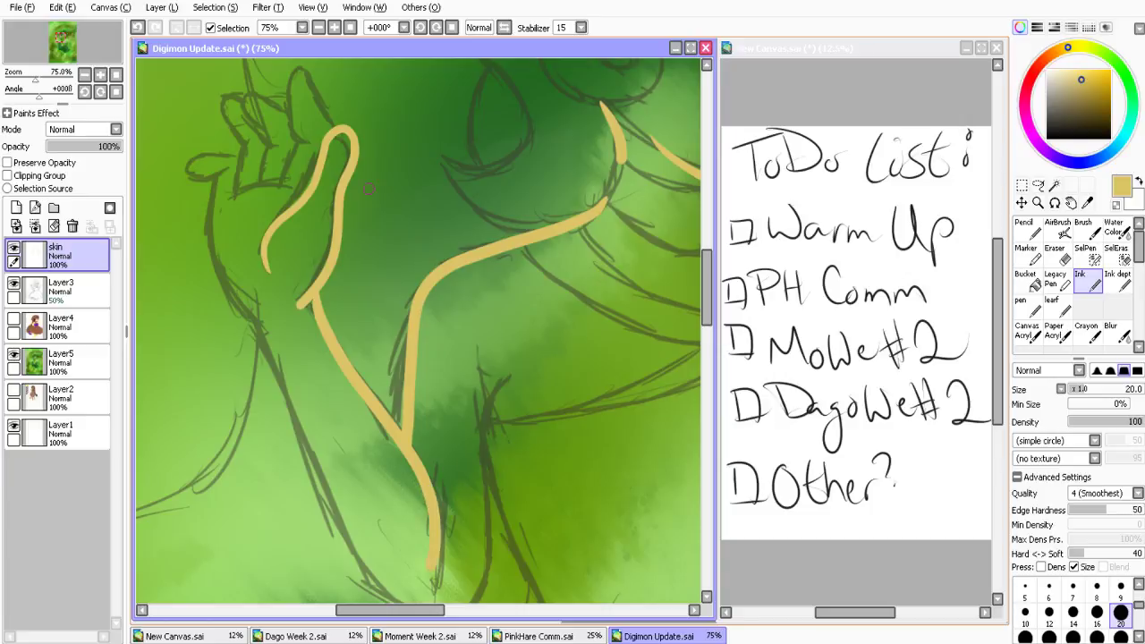
Ink the four bent fingers of this hand with their knuckle creases, redoing strokes until they follow the sketch
{"action": "mouse_move", "coordinate": [338, 132]}
{"action": "left_mouse_down"}
{"action": "mouse_move", "coordinate": [323, 85]}
{"action": "mouse_move", "coordinate": [295, 76]}
{"action": "left_mouse_up"}
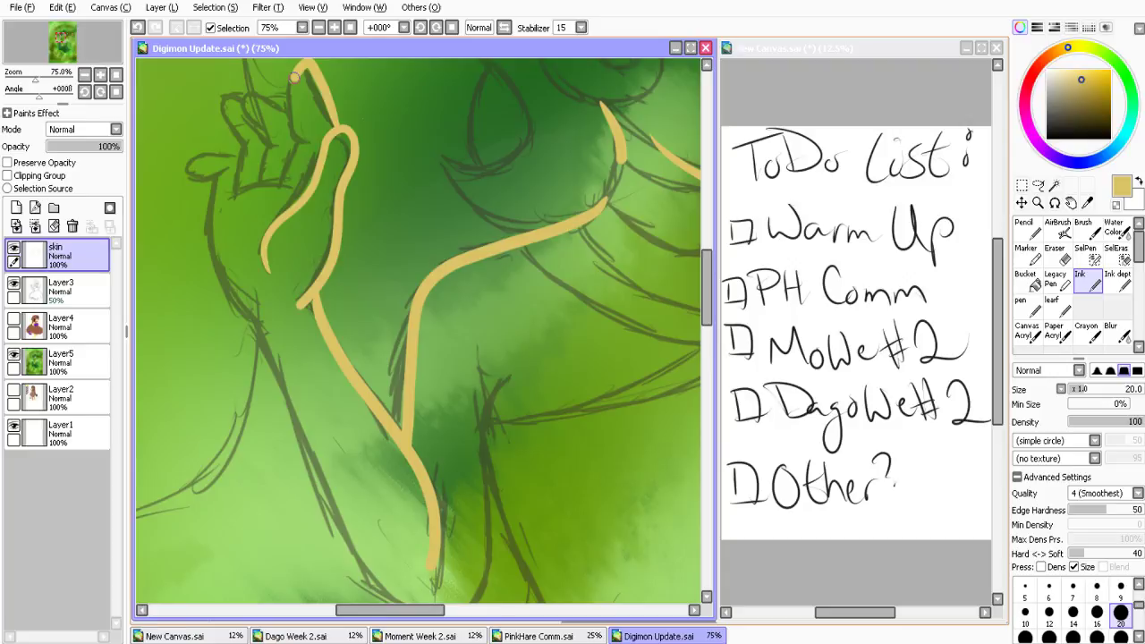
{"action": "key", "text": "ctrl+z"}
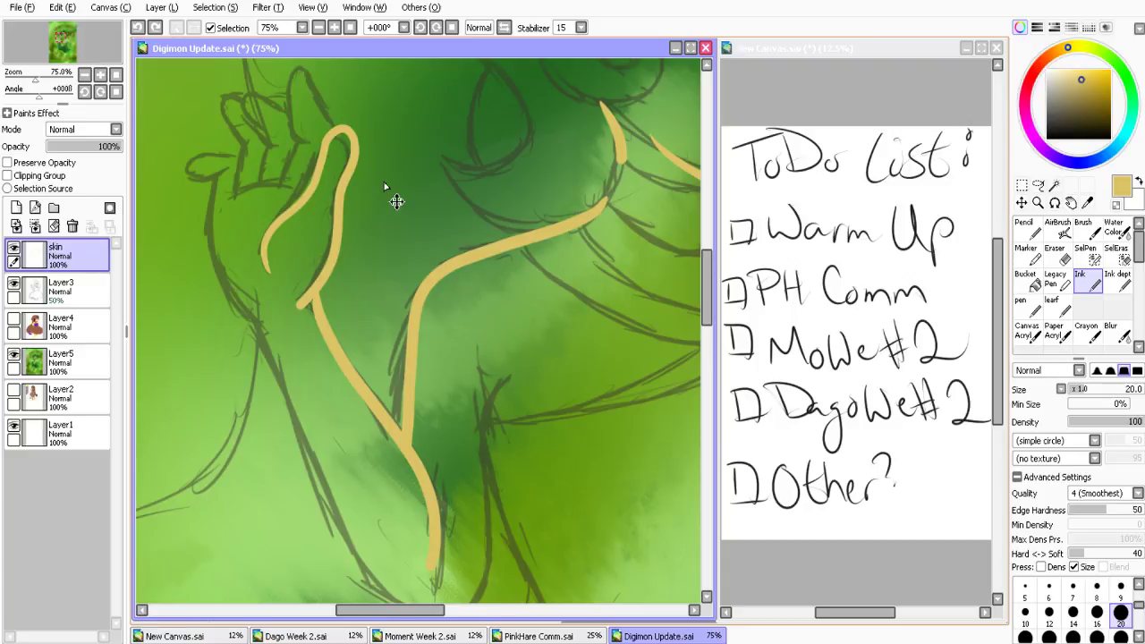
{"action": "mouse_move", "coordinate": [310, 142]}
{"action": "left_mouse_down"}
{"action": "mouse_move", "coordinate": [289, 89]}
{"action": "mouse_move", "coordinate": [328, 135]}
{"action": "mouse_move", "coordinate": [298, 144]}
{"action": "mouse_move", "coordinate": [273, 183]}
{"action": "left_mouse_up"}
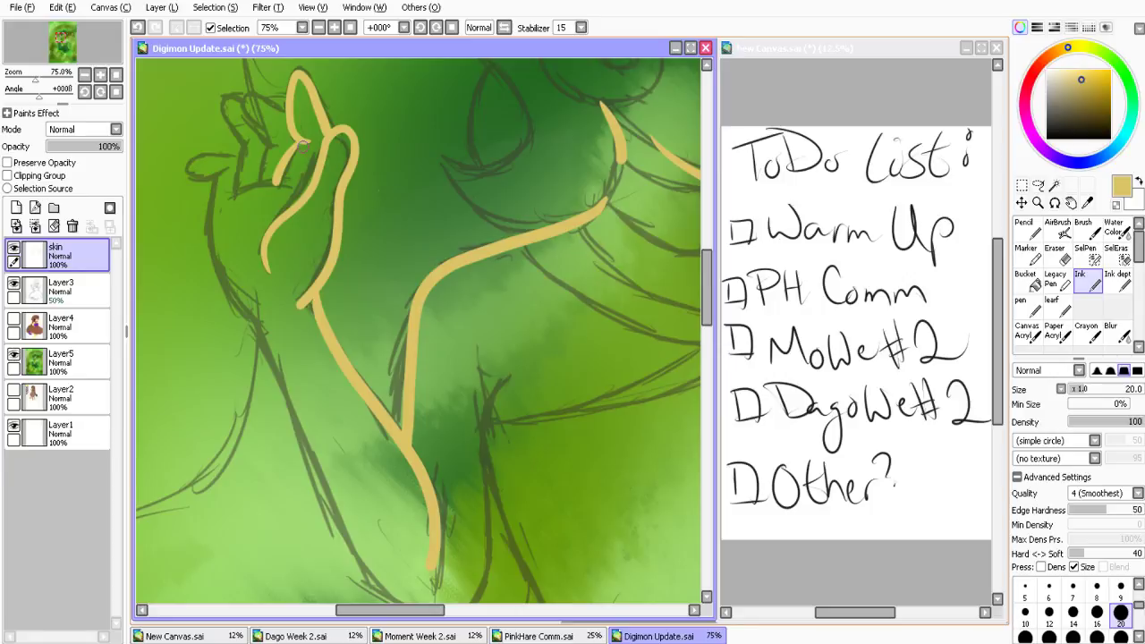
{"action": "key", "text": "ctrl+z"}
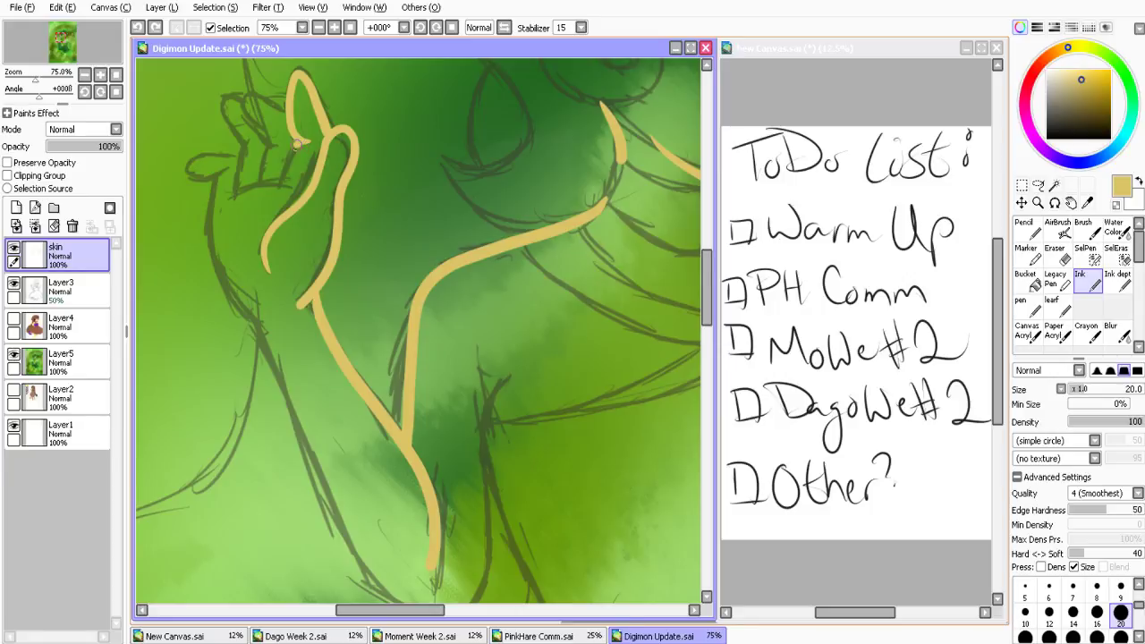
{"action": "key", "text": "ctrl+y"}
{"action": "mouse_move", "coordinate": [243, 116]}
{"action": "left_mouse_down"}
{"action": "mouse_move", "coordinate": [276, 141]}
{"action": "mouse_move", "coordinate": [260, 167]}
{"action": "left_mouse_up"}
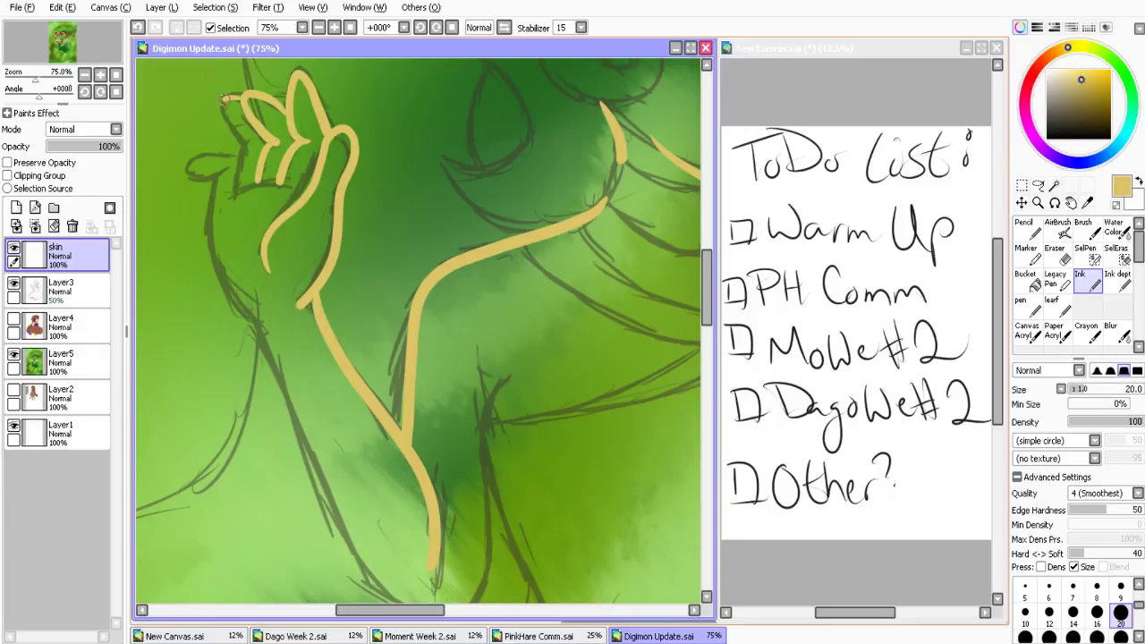
{"action": "key", "text": "ctrl+z"}
{"action": "mouse_move", "coordinate": [234, 188]}
{"action": "left_mouse_down"}
{"action": "mouse_move", "coordinate": [245, 146]}
{"action": "mouse_move", "coordinate": [224, 98]}
{"action": "mouse_move", "coordinate": [236, 103]}
{"action": "left_mouse_up"}
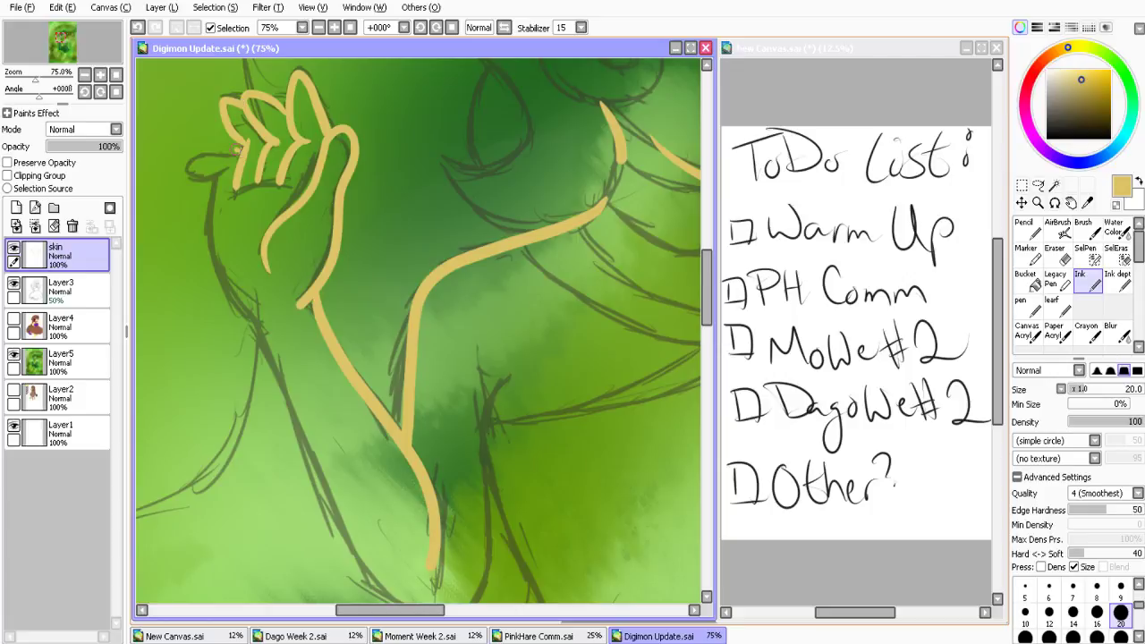
{"action": "mouse_move", "coordinate": [238, 151]}
{"action": "left_mouse_down"}
{"action": "mouse_move", "coordinate": [213, 178]}
{"action": "mouse_move", "coordinate": [223, 170]}
{"action": "left_mouse_up"}
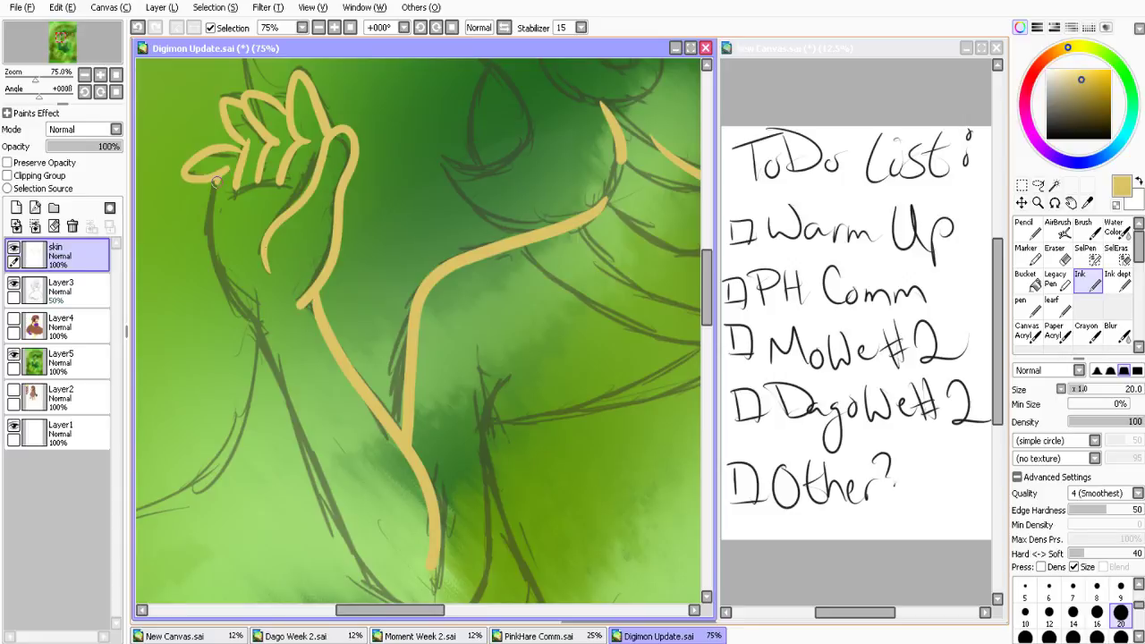
Ink the outer palm edge from the little finger to the wrist, and continue the outer forearm around the elbow up to the armpit
{"action": "left_click_drag", "start_coordinate": [216, 182], "coordinate": [269, 293]}
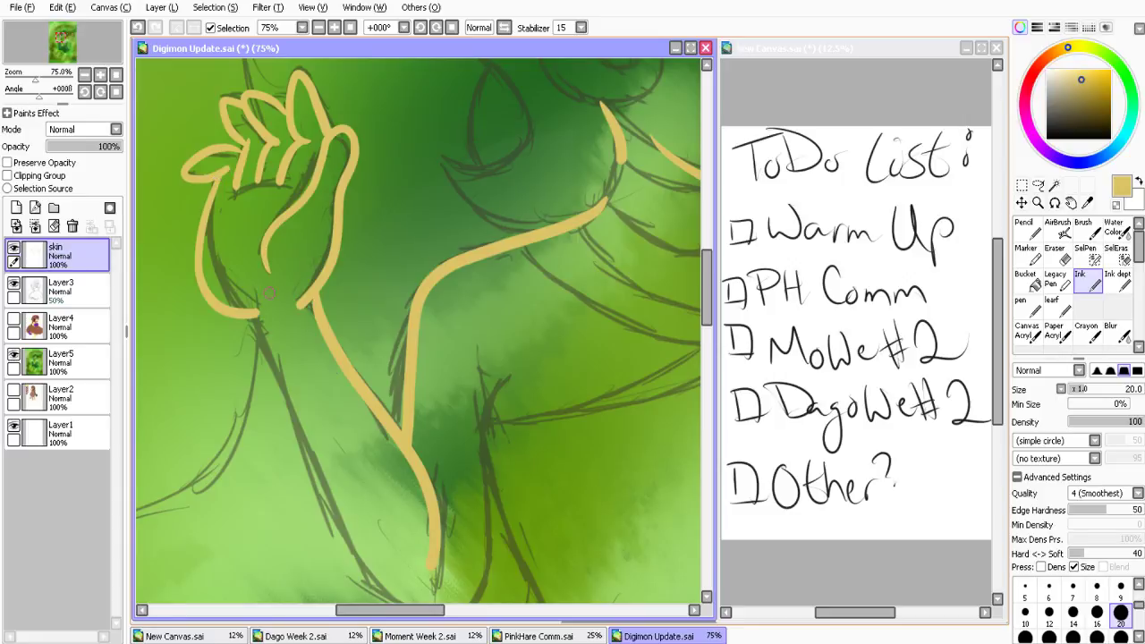
{"action": "key", "text": "ctrl+z"}
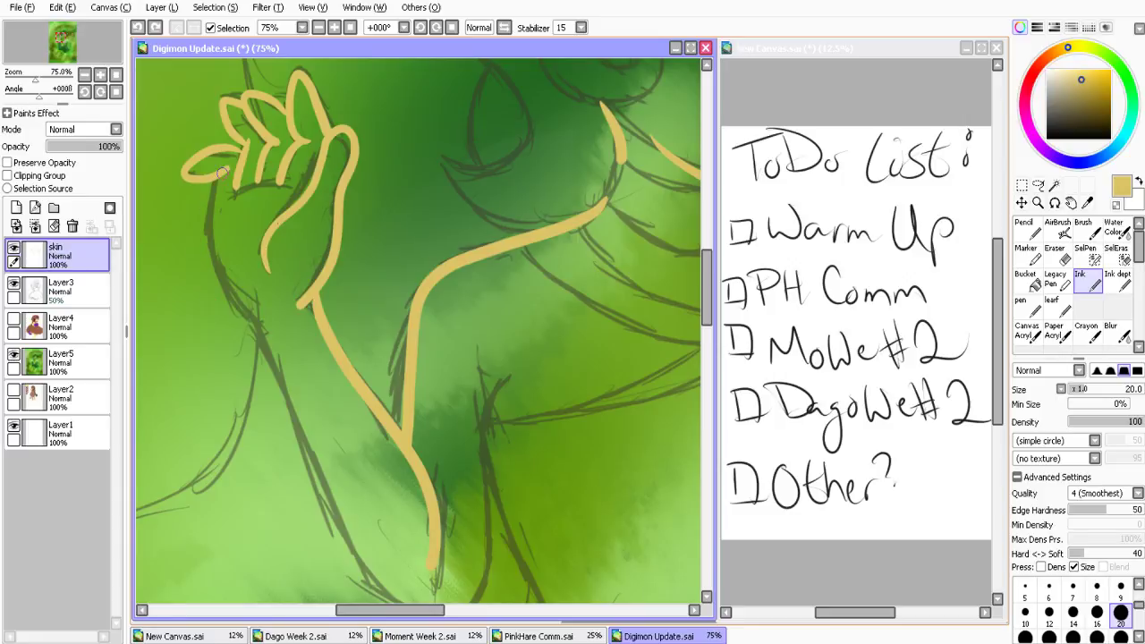
{"action": "mouse_move", "coordinate": [223, 173]}
{"action": "left_mouse_down"}
{"action": "mouse_move", "coordinate": [232, 307]}
{"action": "mouse_move", "coordinate": [259, 318]}
{"action": "left_mouse_up"}
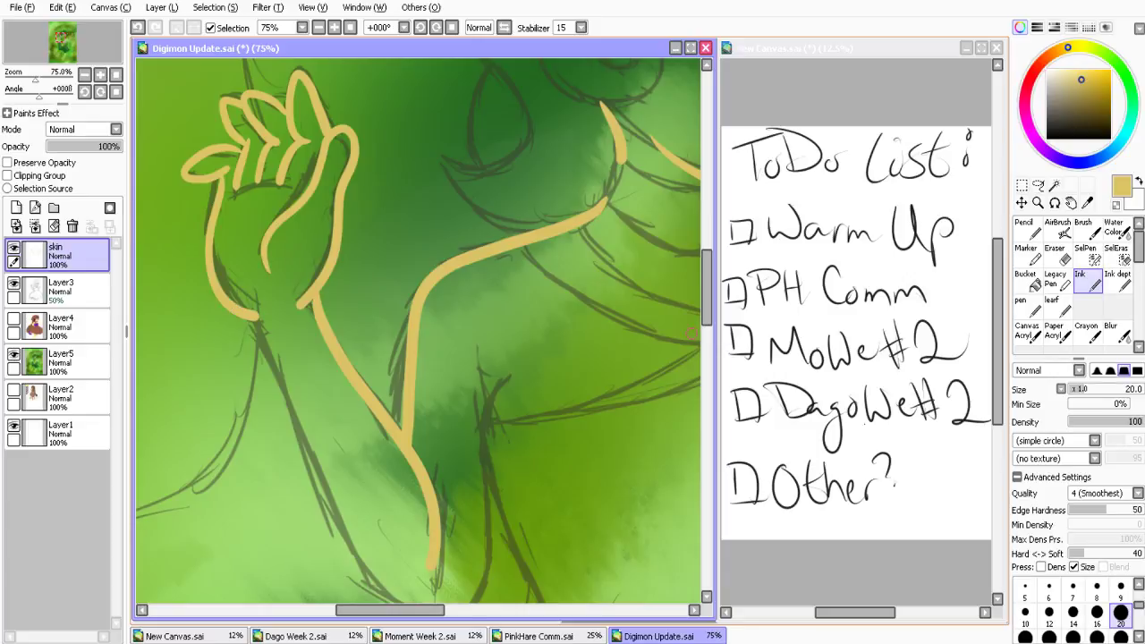
{"action": "left_click", "coordinate": [707, 336]}
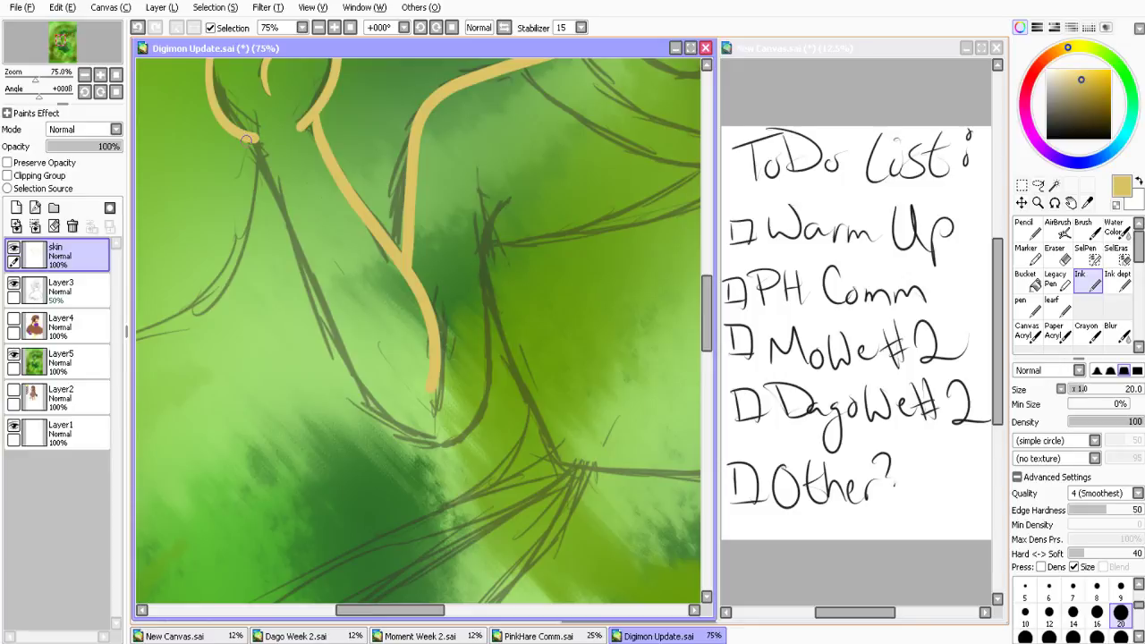
{"action": "mouse_move", "coordinate": [247, 139]}
{"action": "left_mouse_down"}
{"action": "mouse_move", "coordinate": [284, 257]}
{"action": "mouse_move", "coordinate": [481, 442]}
{"action": "mouse_move", "coordinate": [500, 214]}
{"action": "mouse_move", "coordinate": [512, 203]}
{"action": "left_mouse_up"}
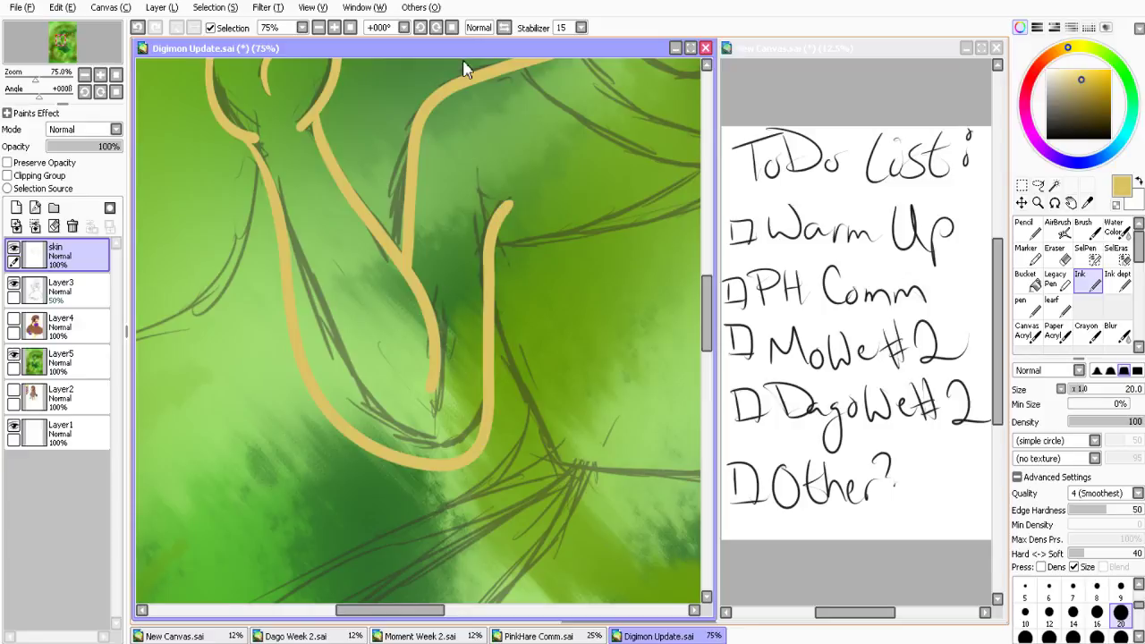
Ink both edges of the lower leg from the skirt hem to the canvas edge, plus the short knee curve beside it
{"action": "key", "text": "Home"}
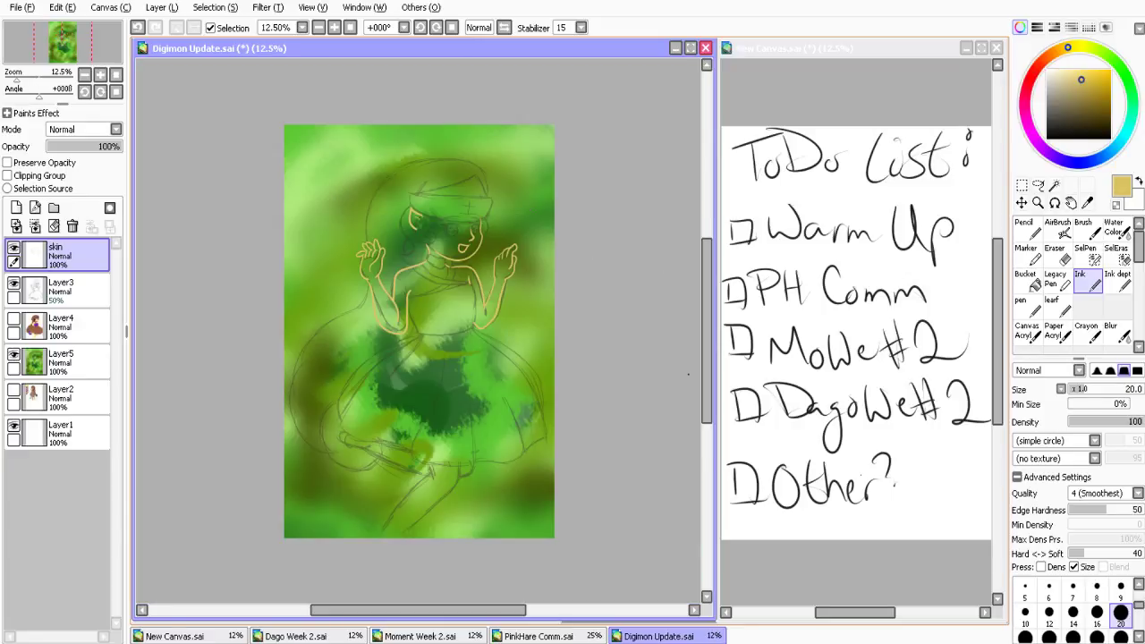
{"action": "left_click", "coordinate": [1037, 203]}
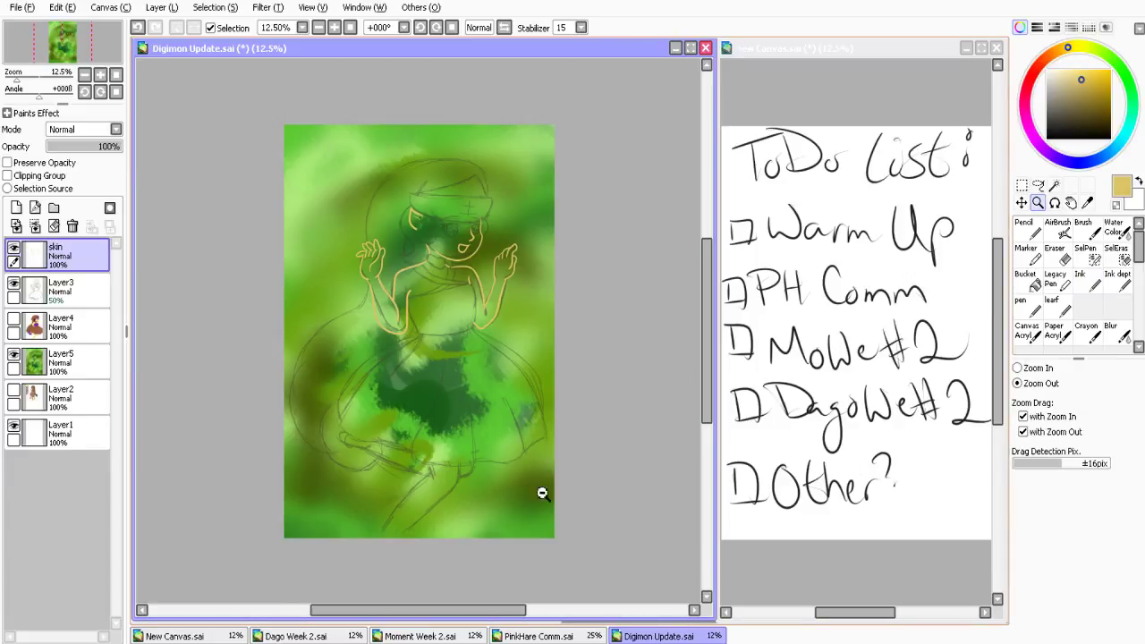
{"action": "left_click_drag", "start_coordinate": [325, 419], "coordinate": [515, 564]}
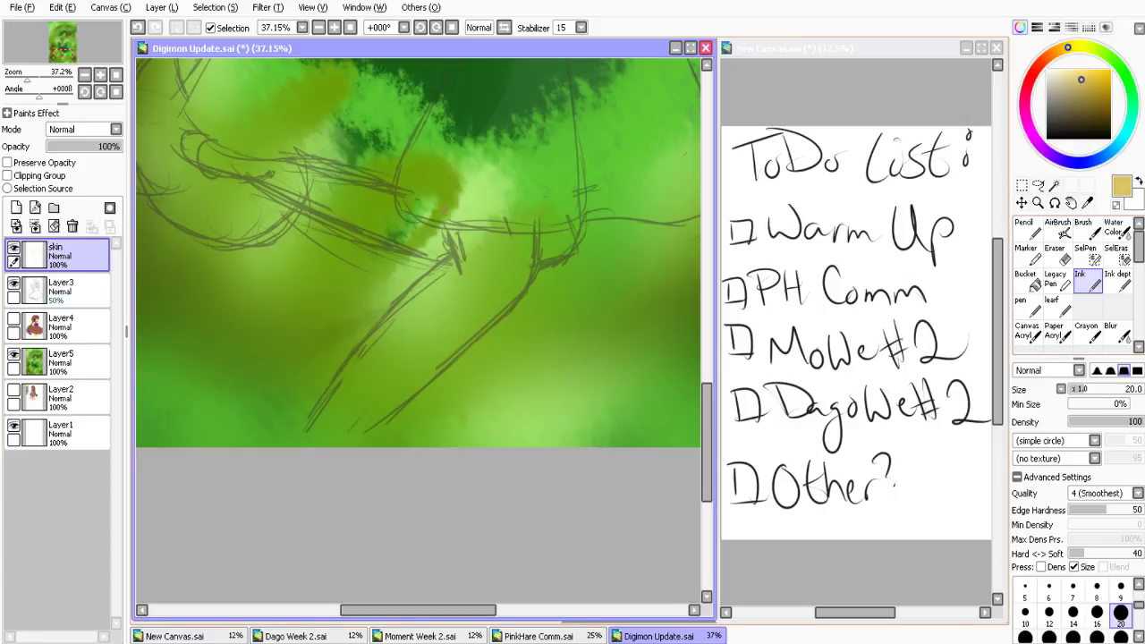
{"action": "left_click_drag", "start_coordinate": [443, 211], "coordinate": [455, 279]}
{"action": "mouse_move", "coordinate": [535, 211]}
{"action": "left_mouse_down"}
{"action": "mouse_move", "coordinate": [526, 274]}
{"action": "mouse_move", "coordinate": [498, 321]}
{"action": "mouse_move", "coordinate": [349, 447]}
{"action": "left_mouse_up"}
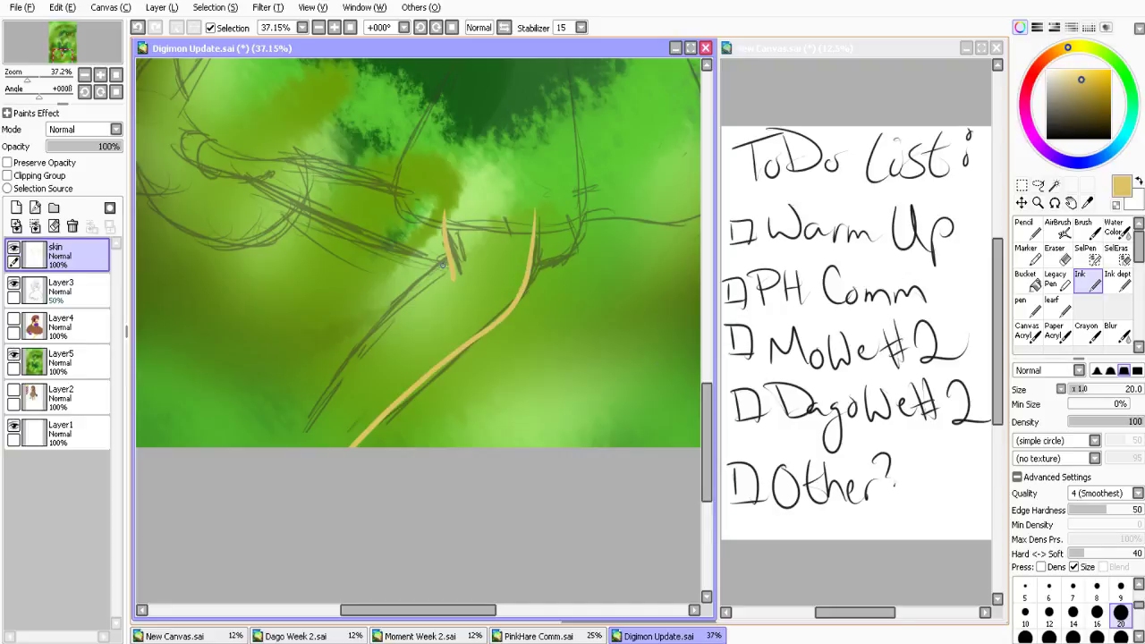
{"action": "mouse_move", "coordinate": [441, 264]}
{"action": "left_mouse_down"}
{"action": "mouse_move", "coordinate": [387, 295]}
{"action": "mouse_move", "coordinate": [273, 447]}
{"action": "left_mouse_up"}
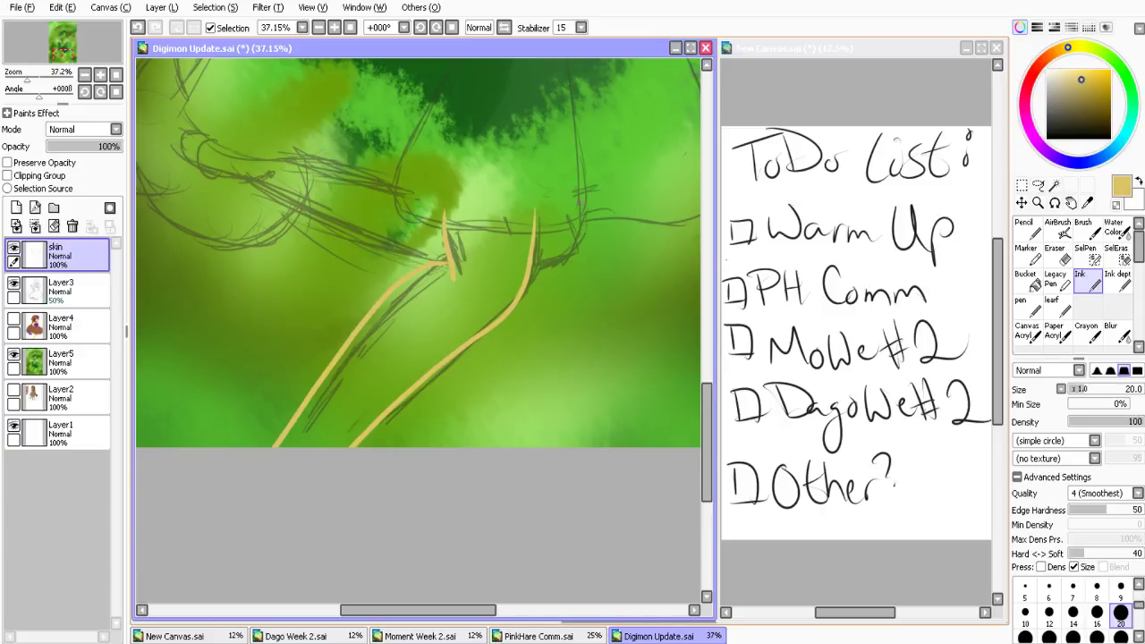
{"action": "mouse_move", "coordinate": [580, 206]}
{"action": "left_mouse_down"}
{"action": "mouse_move", "coordinate": [548, 269]}
{"action": "mouse_move", "coordinate": [531, 275]}
{"action": "left_mouse_up"}
Mirror the view horizontally and ink the two long edges of the folded leg extending sideways from below the skirt hem
{"action": "left_click_drag", "start_coordinate": [440, 262], "coordinate": [259, 179]}
{"action": "key", "text": "ctrl+z"}
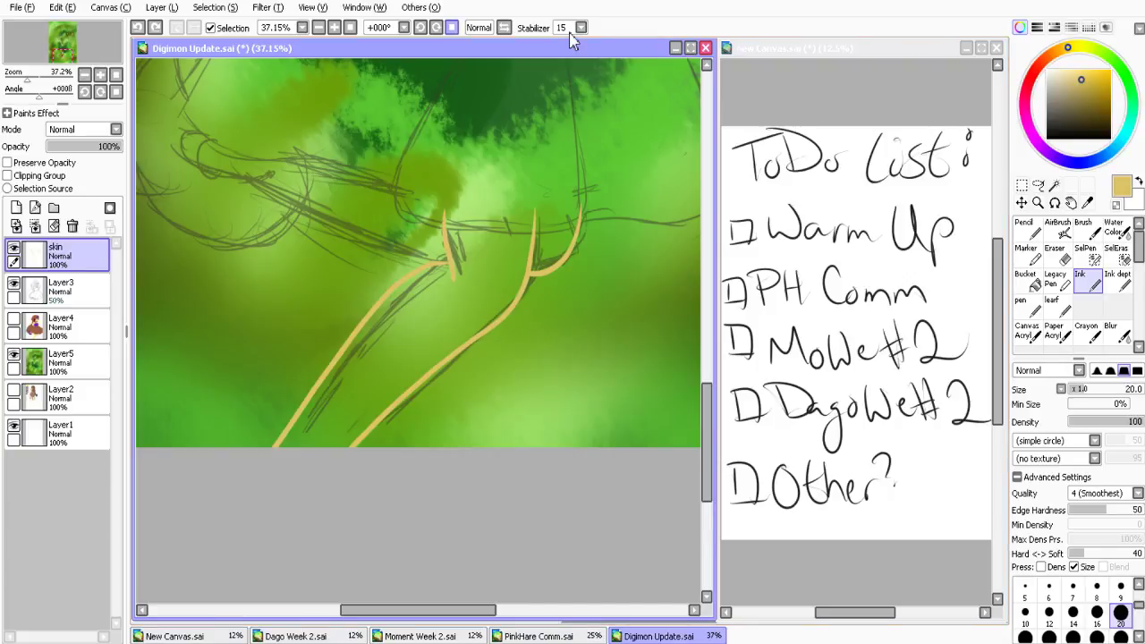
{"action": "key", "text": "Insert"}
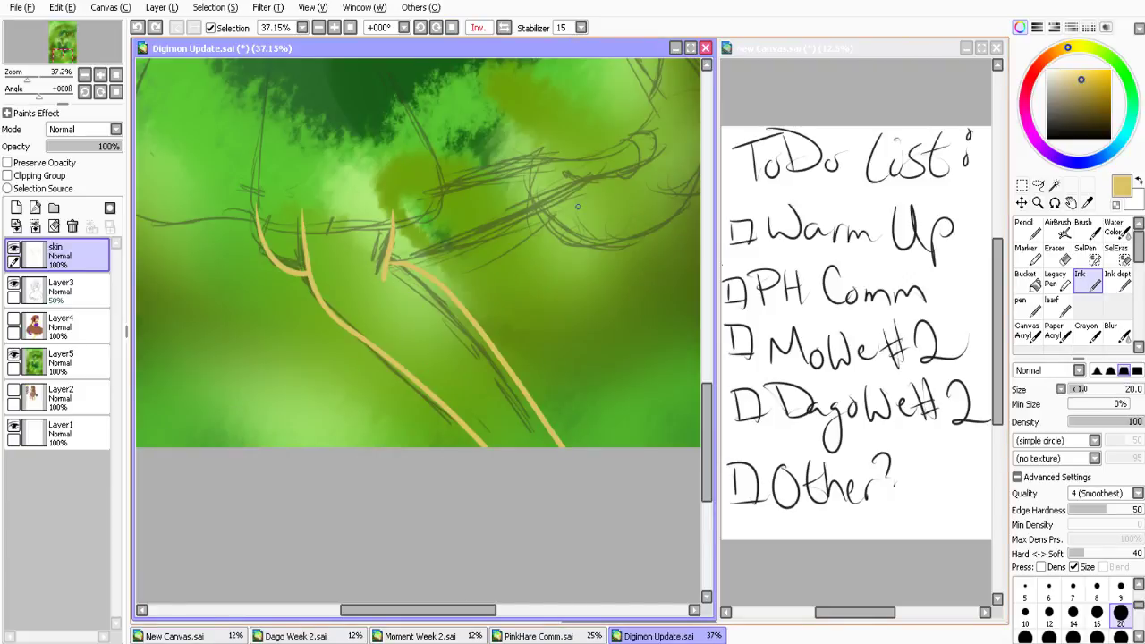
{"action": "mouse_move", "coordinate": [583, 181]}
{"action": "left_mouse_down"}
{"action": "mouse_move", "coordinate": [543, 200]}
{"action": "mouse_move", "coordinate": [402, 259]}
{"action": "left_mouse_up"}
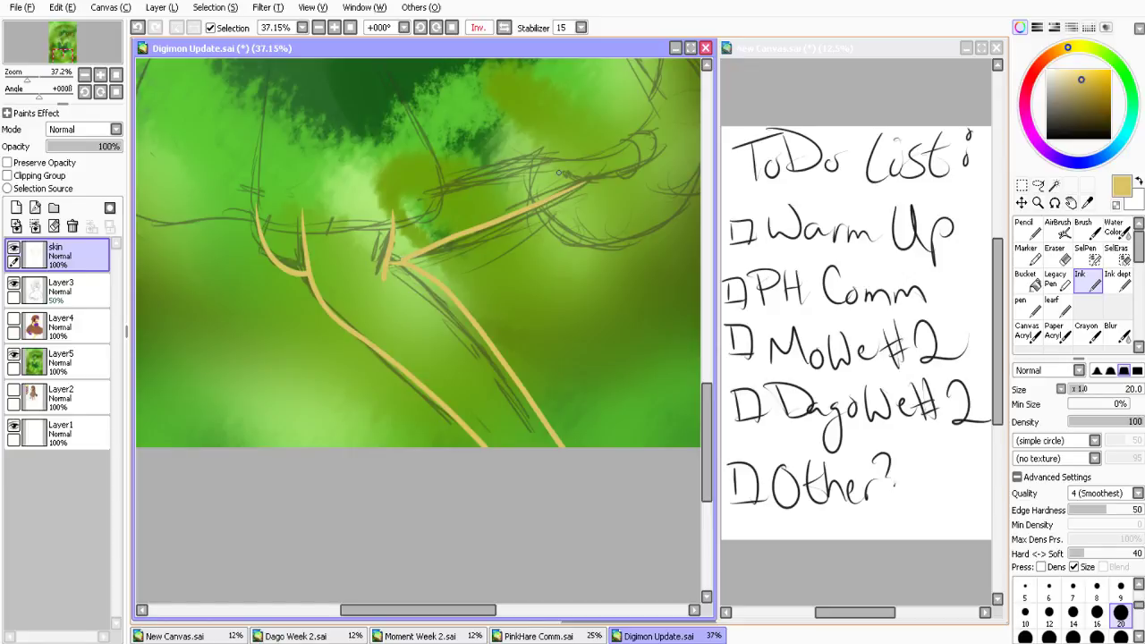
{"action": "left_click_drag", "start_coordinate": [559, 171], "coordinate": [423, 196]}
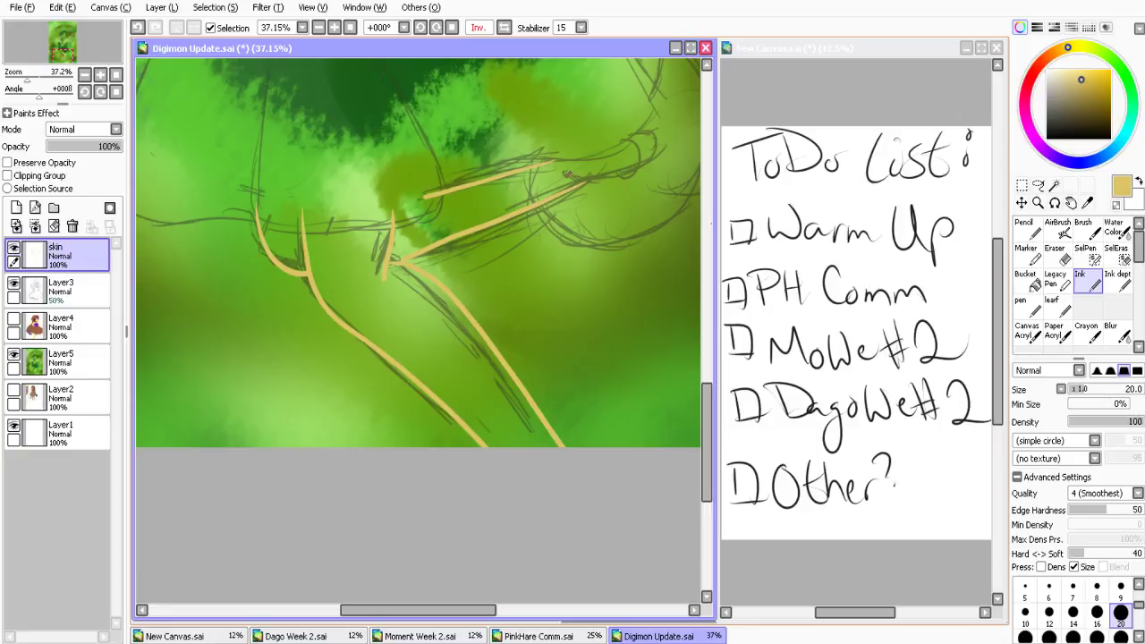
Ink the ankle curve and the rounded outline at the end of the folded leg
{"action": "mouse_move", "coordinate": [567, 173]}
{"action": "left_mouse_down"}
{"action": "mouse_move", "coordinate": [644, 170]}
{"action": "mouse_move", "coordinate": [662, 139]}
{"action": "mouse_move", "coordinate": [642, 134]}
{"action": "mouse_move", "coordinate": [656, 156]}
{"action": "left_mouse_up"}
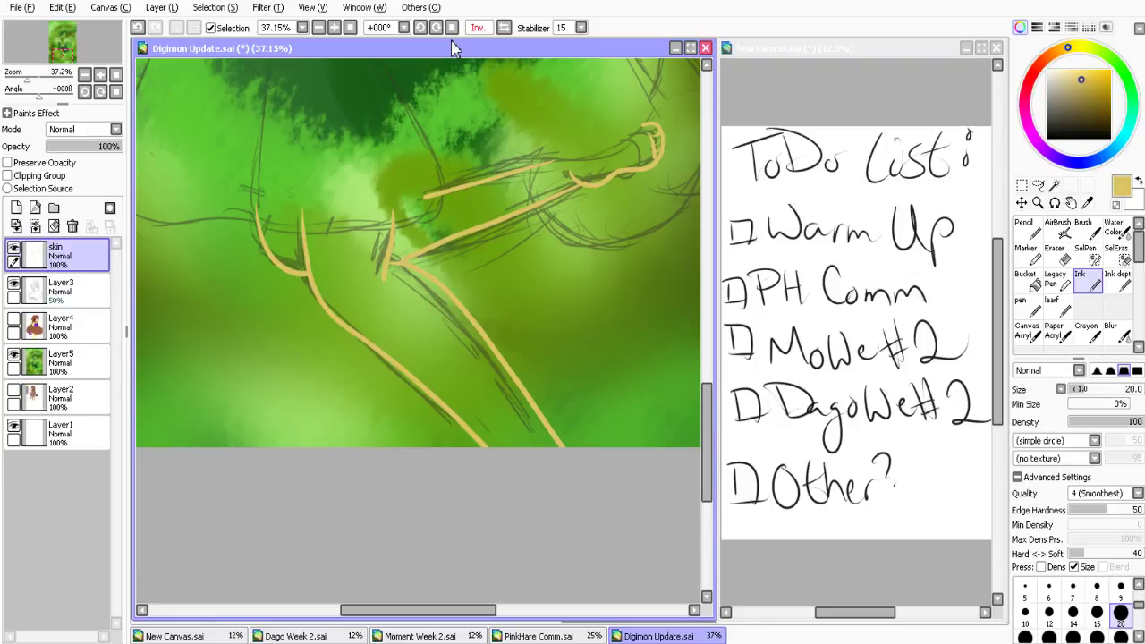
{"action": "key", "text": "Home"}
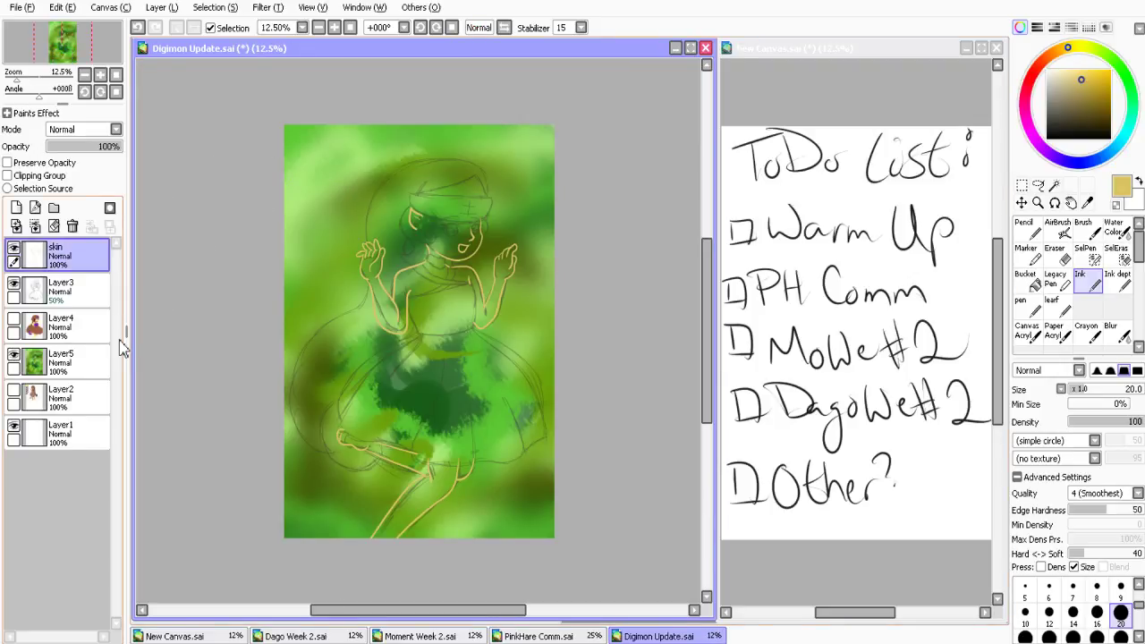
Add a new layer above the skin layer and name it hair
{"action": "left_click", "coordinate": [16, 210]}
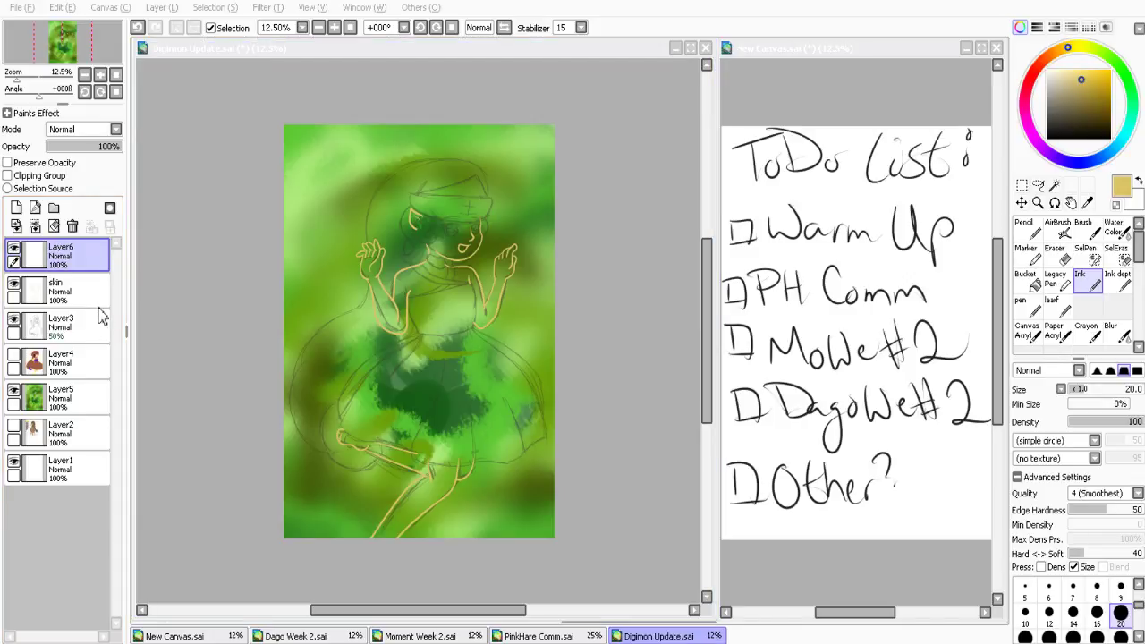
{"action": "type", "text": "hair"}
{"action": "key", "text": "Return"}
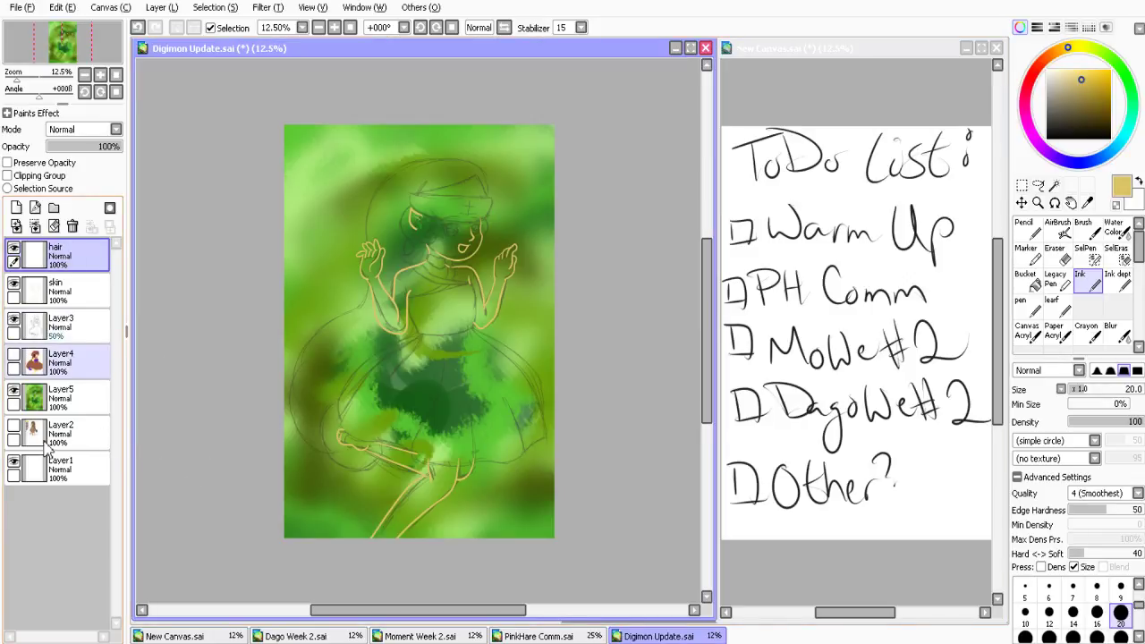
Show the flat-colour Layer4, sample the darkest red of the hair as the drawing colour, and hide the layer again
{"action": "left_click", "coordinate": [14, 358]}
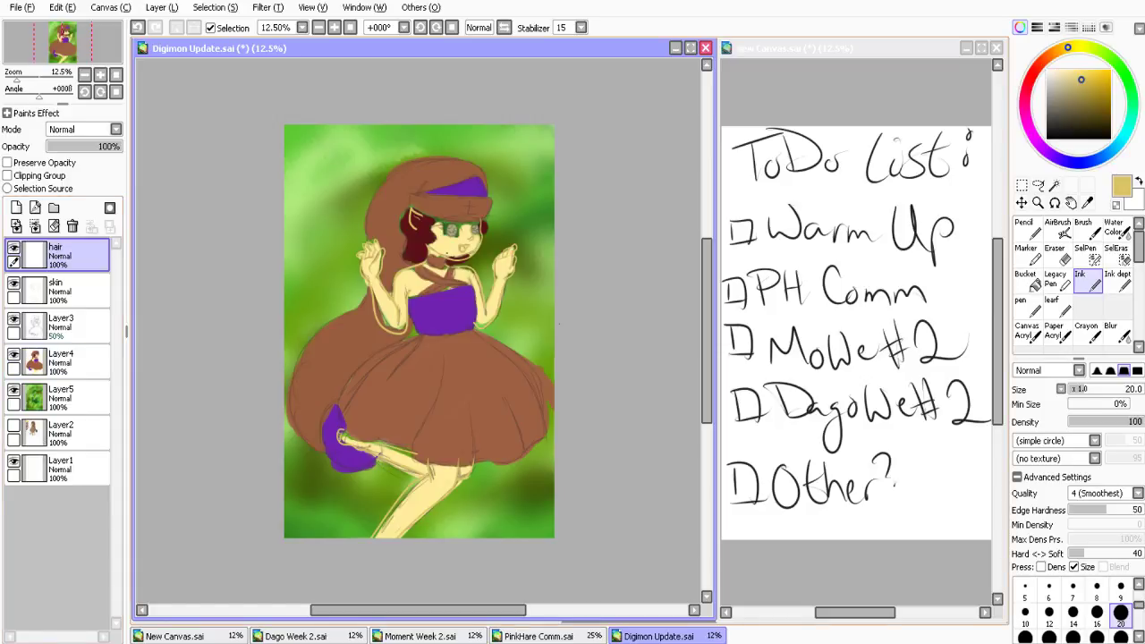
{"action": "right_click", "coordinate": [413, 253]}
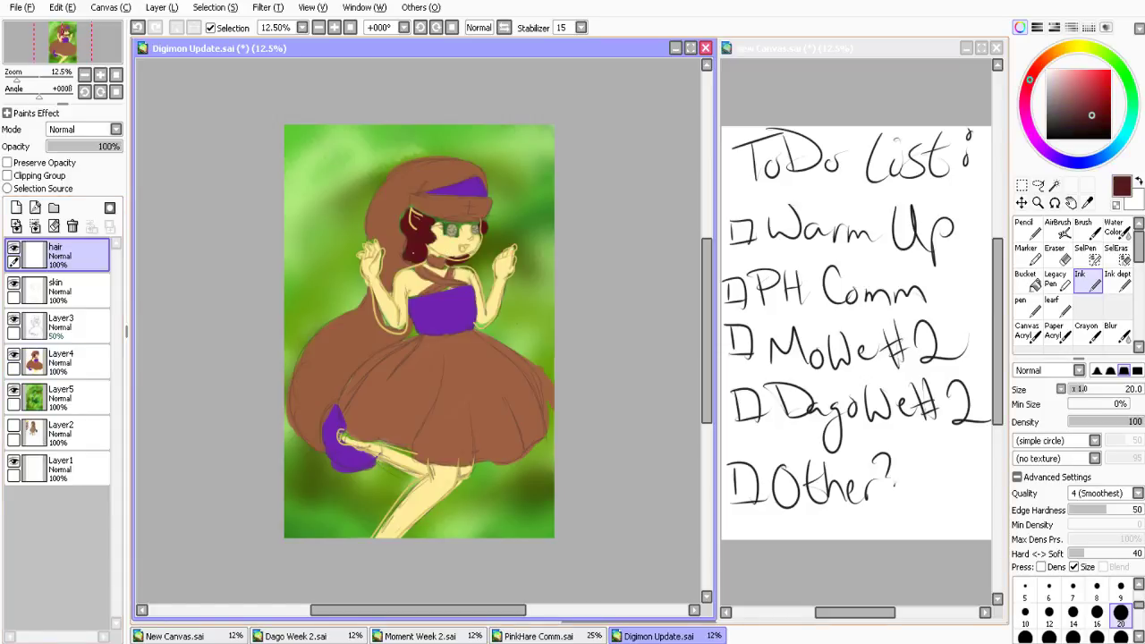
{"action": "right_click", "coordinate": [413, 252]}
{"action": "right_click", "coordinate": [416, 246]}
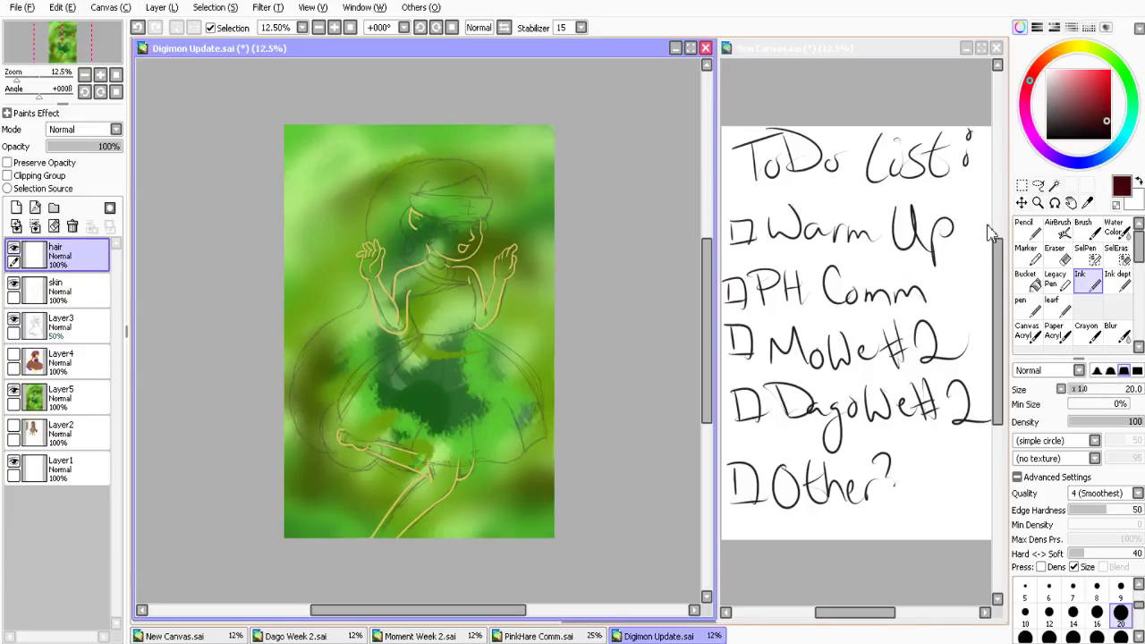
Ink the hair curve beside the far cheek, the spiral curl in front of the ear, and the fringe strands below the hat brim
{"action": "left_click", "coordinate": [1038, 203]}
{"action": "mouse_move", "coordinate": [492, 245]}
{"action": "left_mouse_down"}
{"action": "mouse_move", "coordinate": [624, 327]}
{"action": "mouse_move", "coordinate": [624, 373]}
{"action": "mouse_move", "coordinate": [629, 359]}
{"action": "left_mouse_up"}
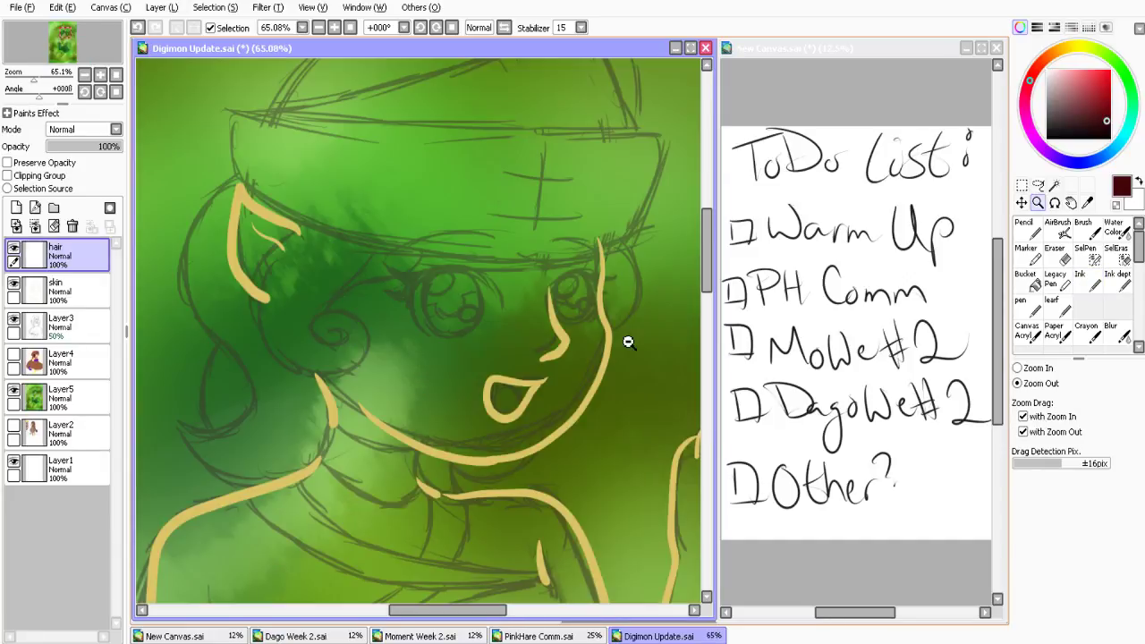
{"action": "left_click", "coordinate": [1028, 307]}
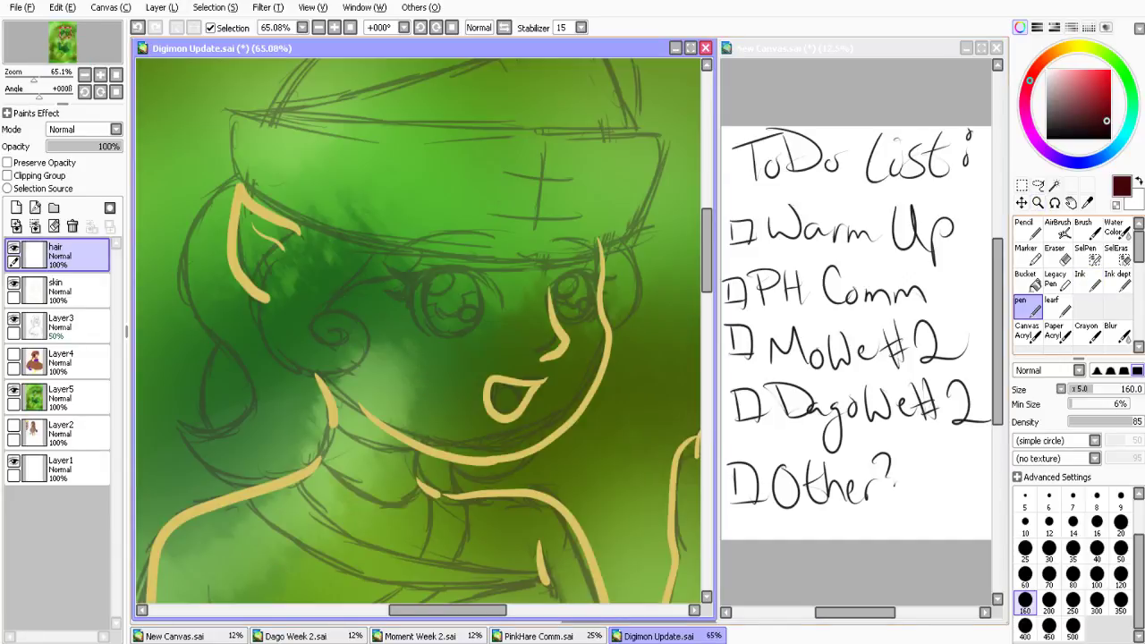
{"action": "left_click", "coordinate": [1088, 281]}
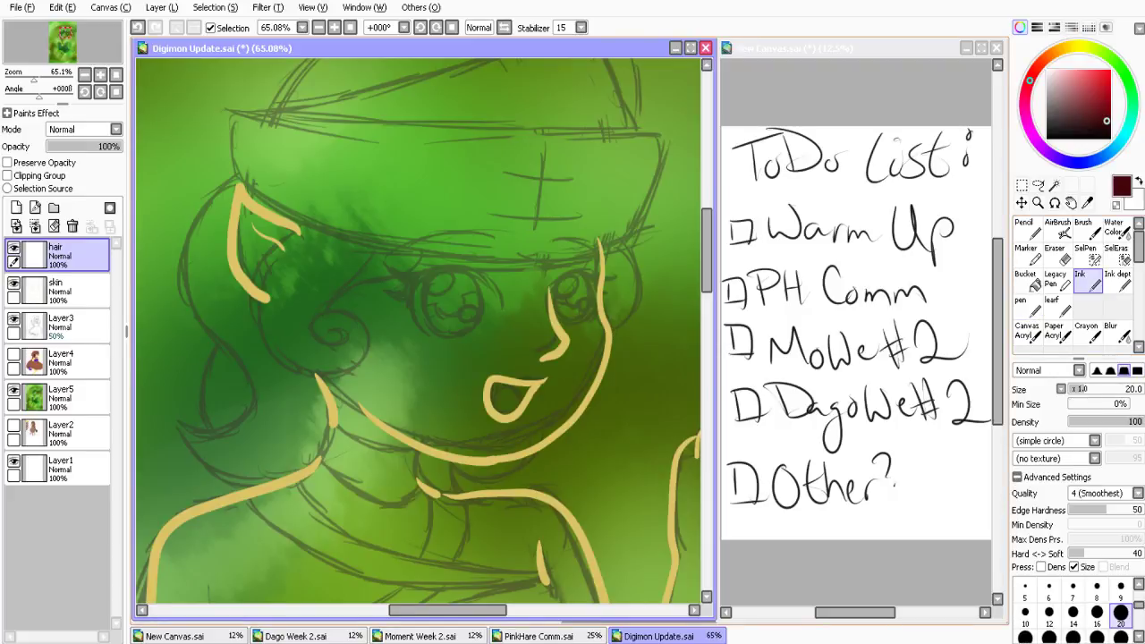
{"action": "mouse_move", "coordinate": [618, 234]}
{"action": "left_mouse_down"}
{"action": "mouse_move", "coordinate": [634, 256]}
{"action": "mouse_move", "coordinate": [612, 331]}
{"action": "left_mouse_up"}
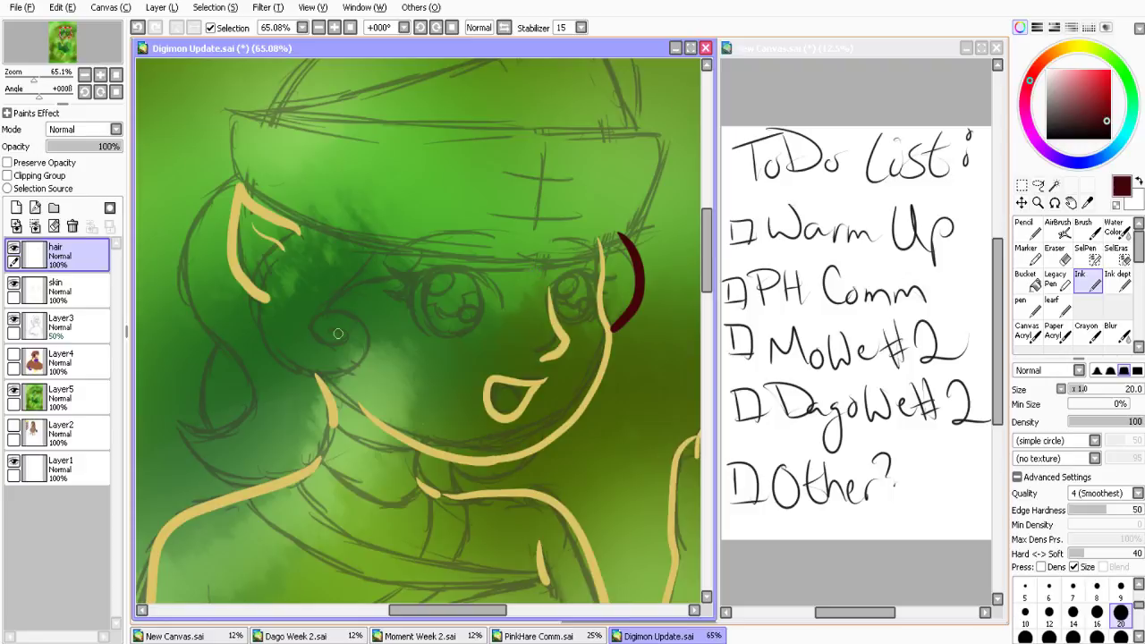
{"action": "mouse_move", "coordinate": [338, 333]}
{"action": "left_mouse_down"}
{"action": "mouse_move", "coordinate": [271, 270]}
{"action": "mouse_move", "coordinate": [353, 211]}
{"action": "left_mouse_up"}
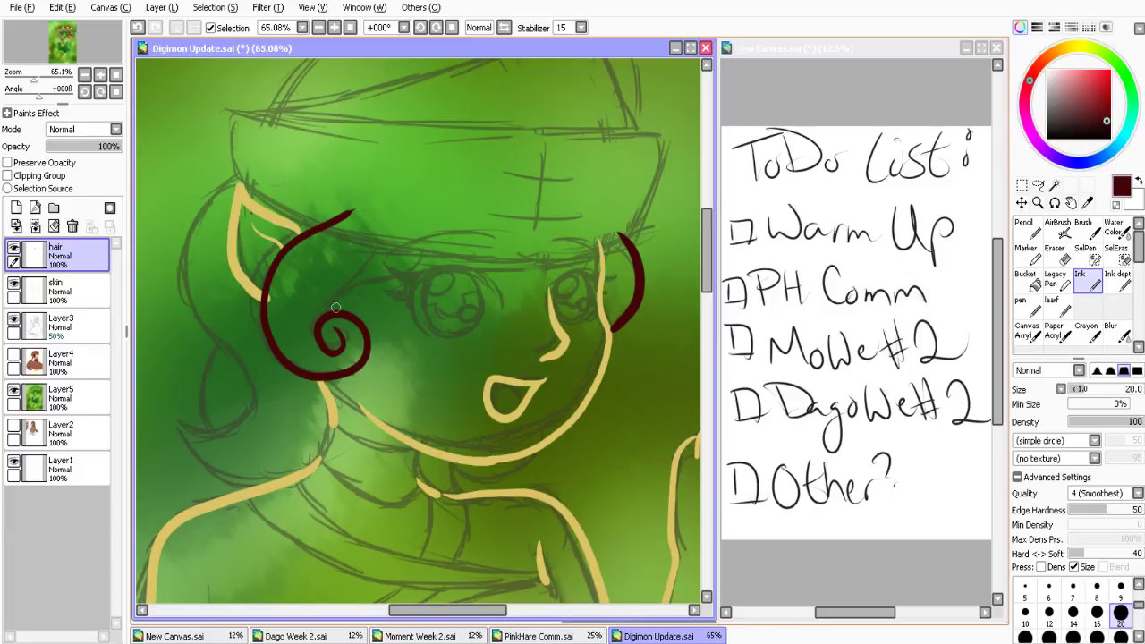
{"action": "mouse_move", "coordinate": [336, 307]}
{"action": "left_mouse_down"}
{"action": "mouse_move", "coordinate": [409, 223]}
{"action": "mouse_move", "coordinate": [339, 291]}
{"action": "left_mouse_up"}
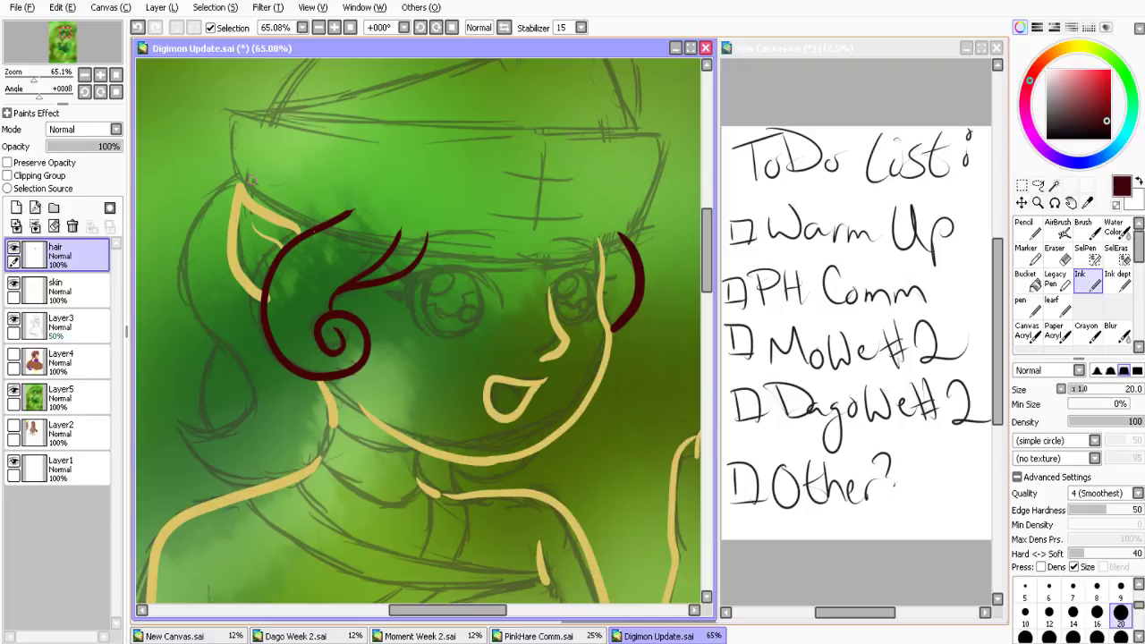
Ink the back hair from the hat behind the ear into a curl reaching the shoulder, with its inner strand and a short strand under the chin
{"action": "mouse_move", "coordinate": [250, 175]}
{"action": "left_mouse_down"}
{"action": "mouse_move", "coordinate": [177, 239]}
{"action": "mouse_move", "coordinate": [159, 417]}
{"action": "mouse_move", "coordinate": [170, 470]}
{"action": "left_mouse_up"}
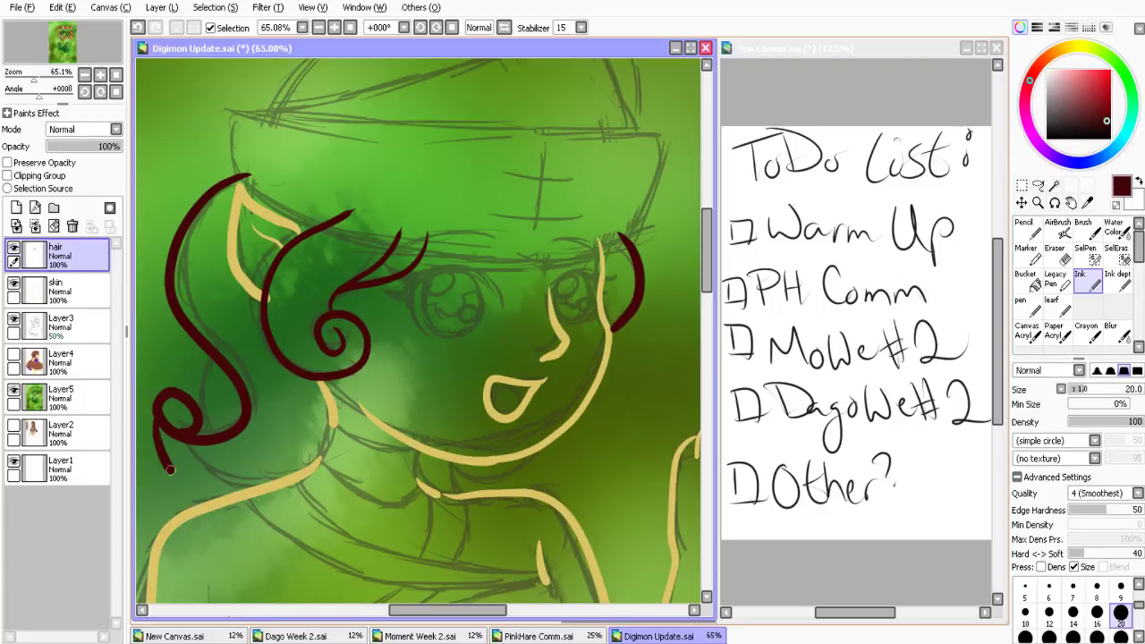
{"action": "key", "text": "ctrl+z"}
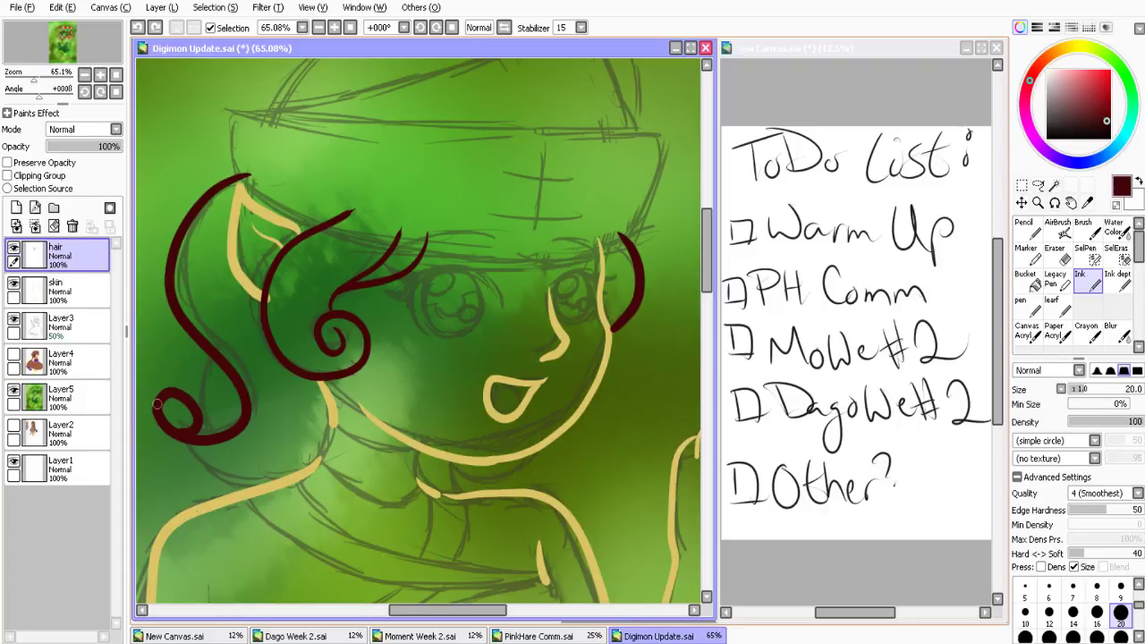
{"action": "mouse_move", "coordinate": [157, 404]}
{"action": "left_mouse_down"}
{"action": "mouse_move", "coordinate": [173, 484]}
{"action": "mouse_move", "coordinate": [203, 501]}
{"action": "left_mouse_up"}
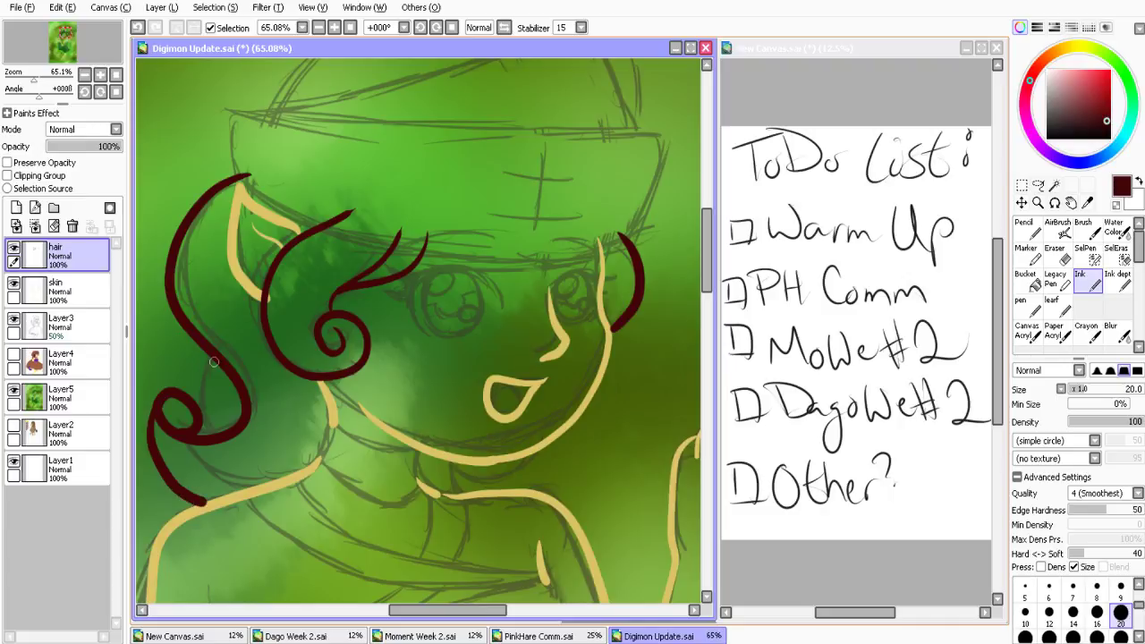
{"action": "left_click_drag", "start_coordinate": [214, 362], "coordinate": [198, 436]}
{"action": "left_click_drag", "start_coordinate": [497, 462], "coordinate": [501, 496]}
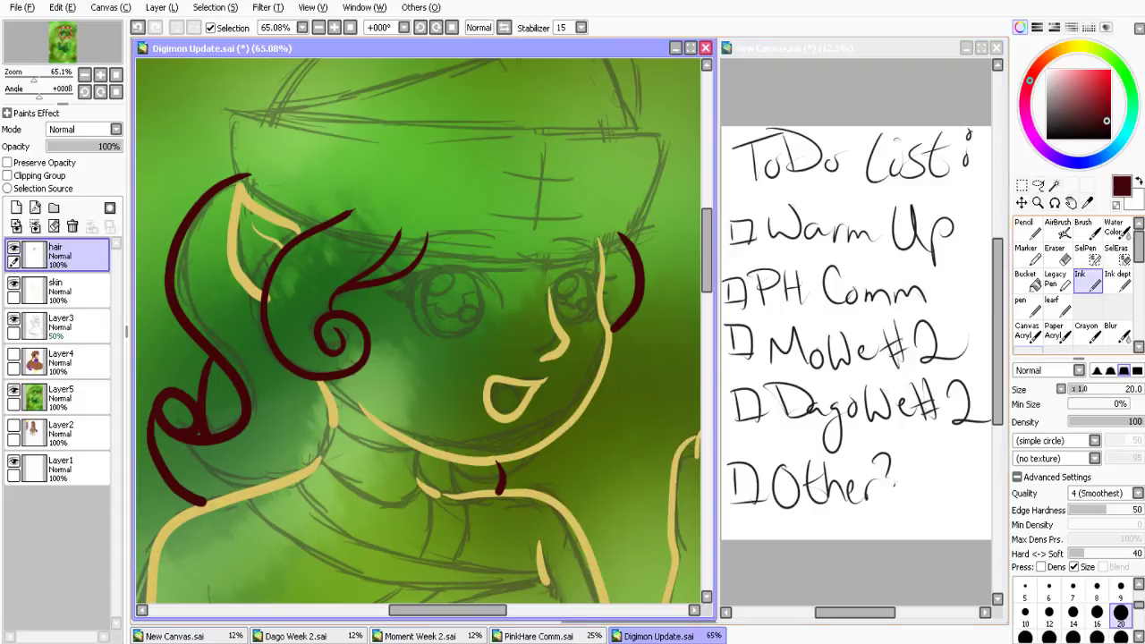
Erase the end of the lower hair strand where it overlaps the shoulder line, keeping the hair layer active
{"action": "key", "text": "e"}
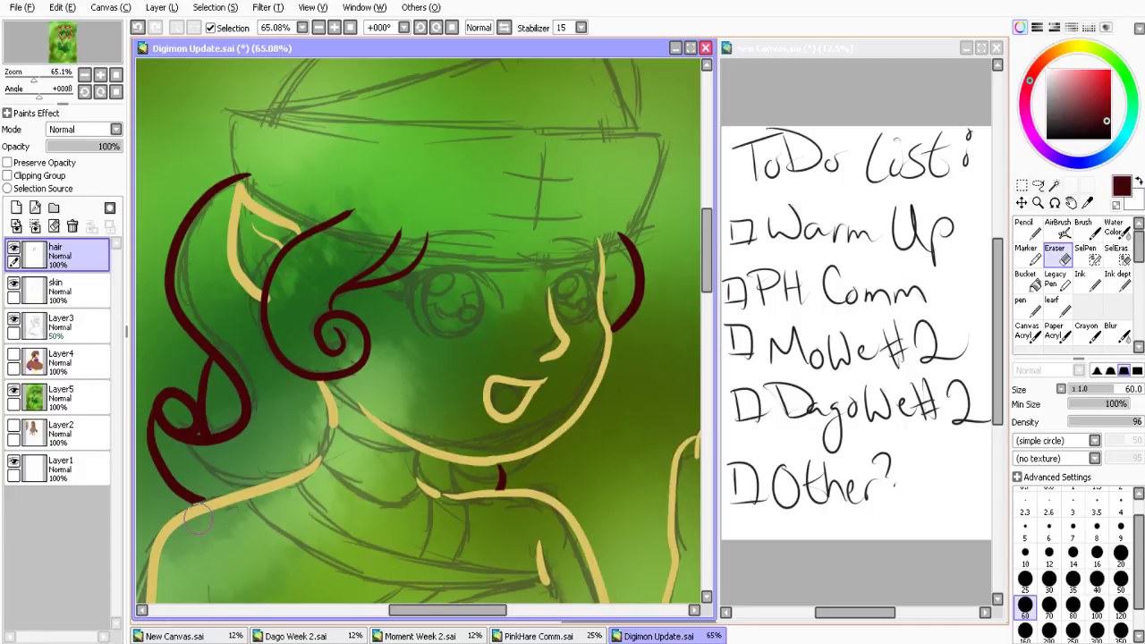
{"action": "key", "text": "ctrl+z"}
{"action": "left_click_drag", "start_coordinate": [206, 509], "coordinate": [200, 521]}
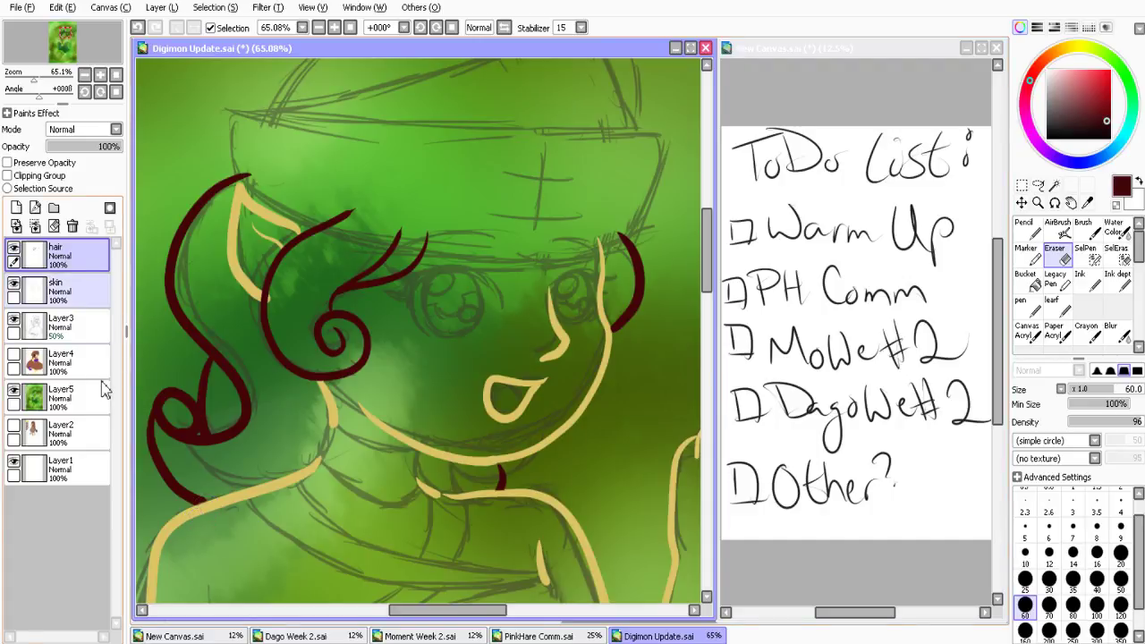
{"action": "left_click", "coordinate": [63, 292]}
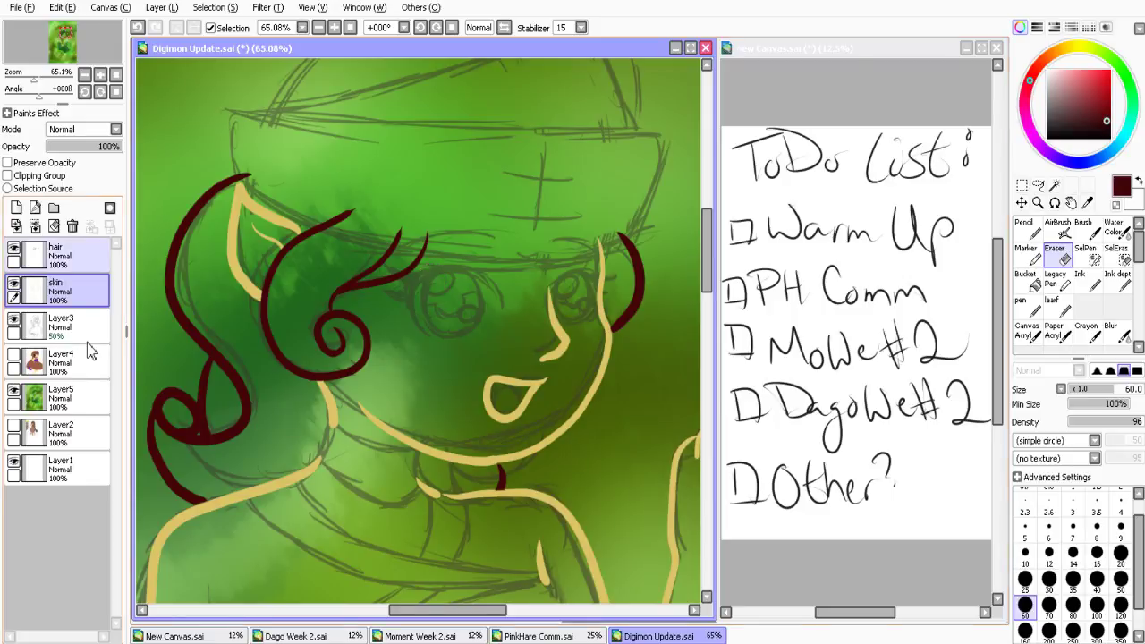
{"action": "left_click", "coordinate": [82, 258]}
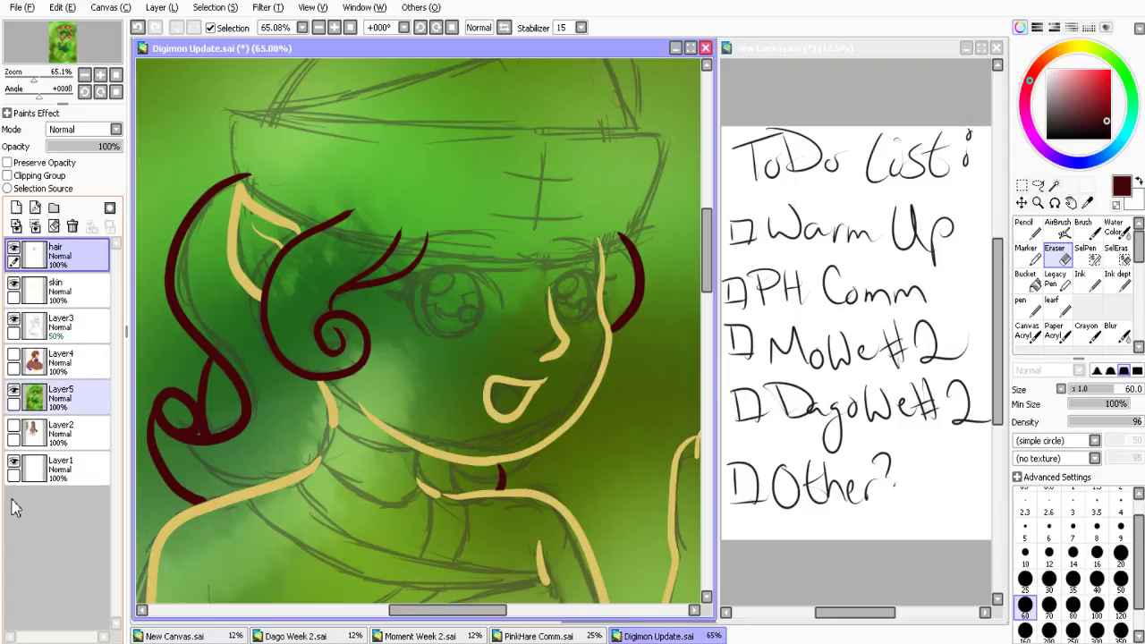
Check the linework against the Layer4 colour draft, hide that draft again, and set up the Ink pen in black
{"action": "left_click", "coordinate": [14, 354]}
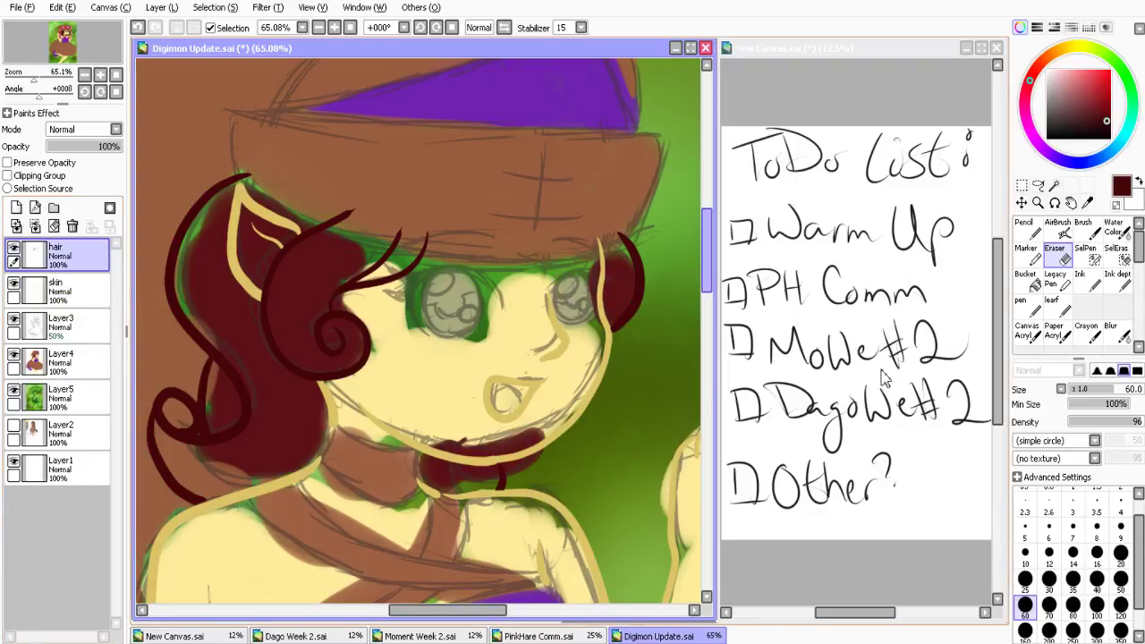
{"action": "scroll", "coordinate": [884, 380], "scroll_direction": "down", "scroll_amount": 3}
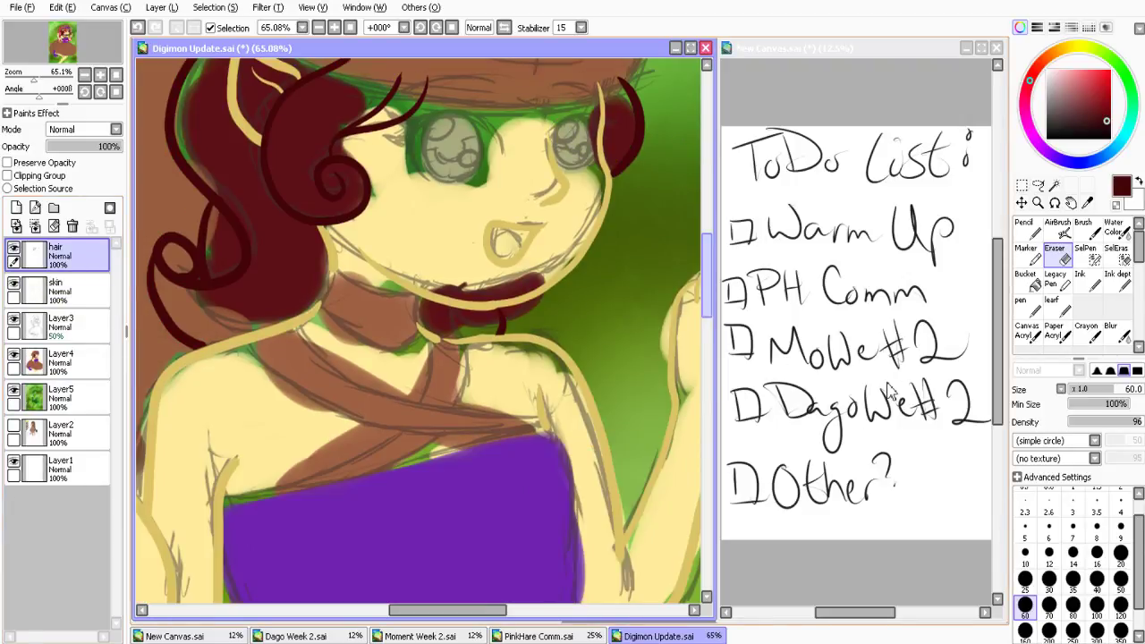
{"action": "scroll", "coordinate": [890, 386], "scroll_direction": "up", "scroll_amount": 2}
{"action": "left_click", "coordinate": [1047, 139]}
{"action": "left_click", "coordinate": [1027, 228]}
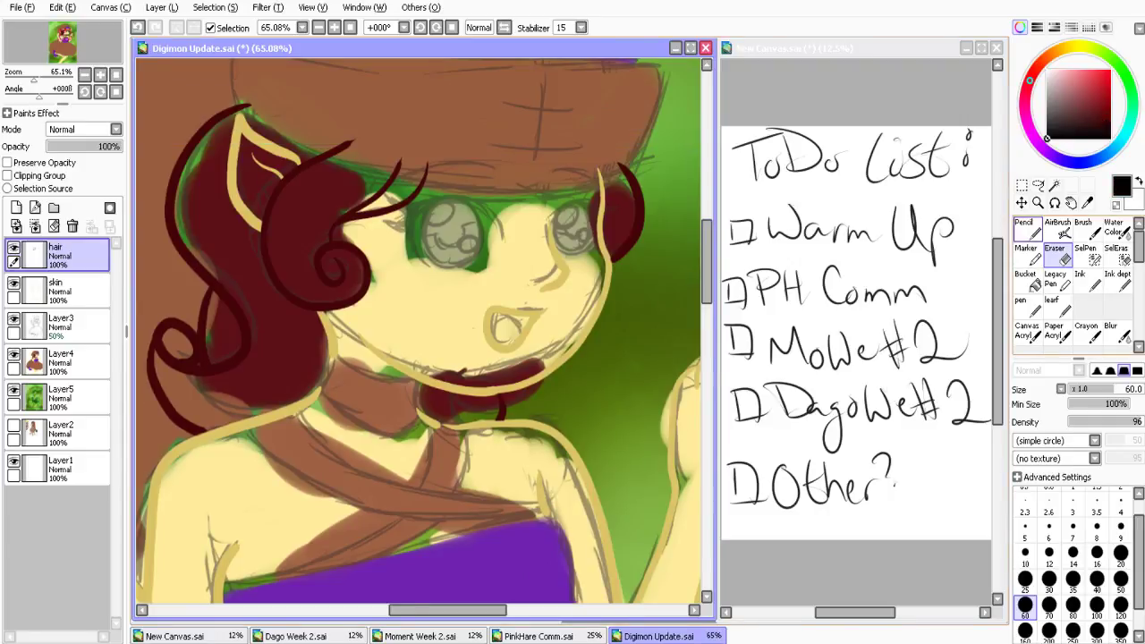
{"action": "left_click", "coordinate": [1086, 279]}
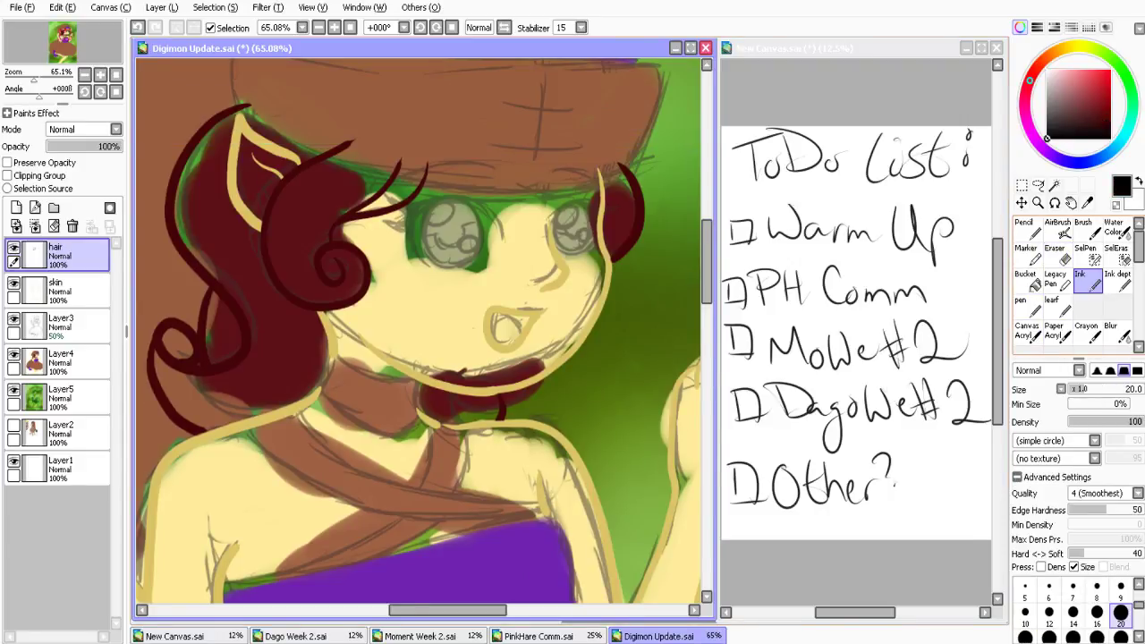
{"action": "left_click", "coordinate": [13, 355]}
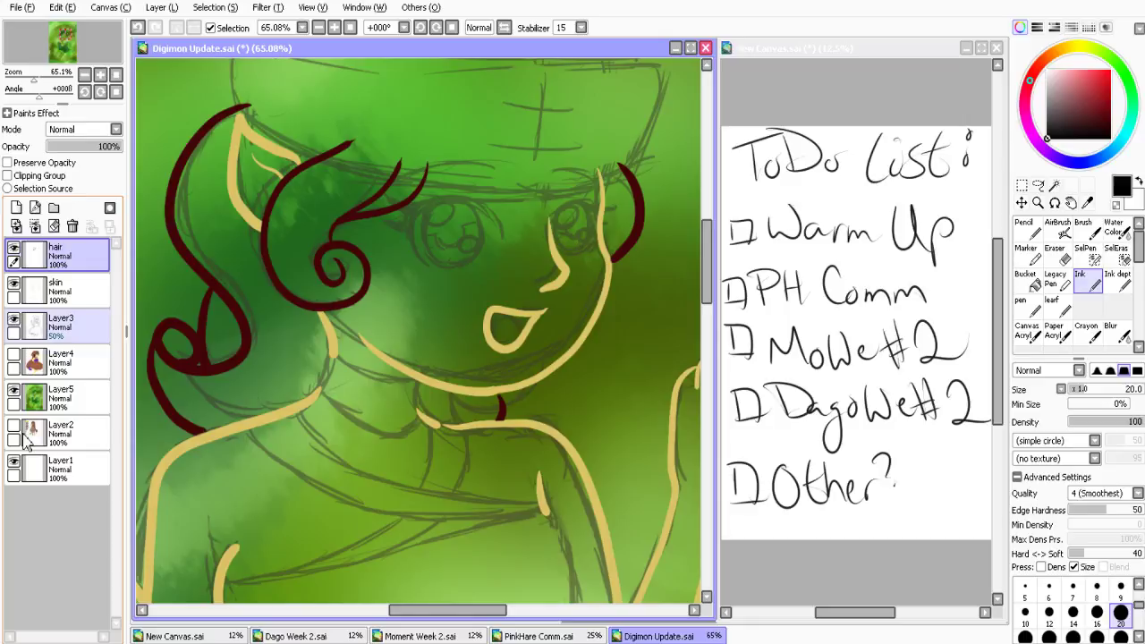
Add a new layer above the hair layer and name it eyes
{"action": "left_click", "coordinate": [16, 208]}
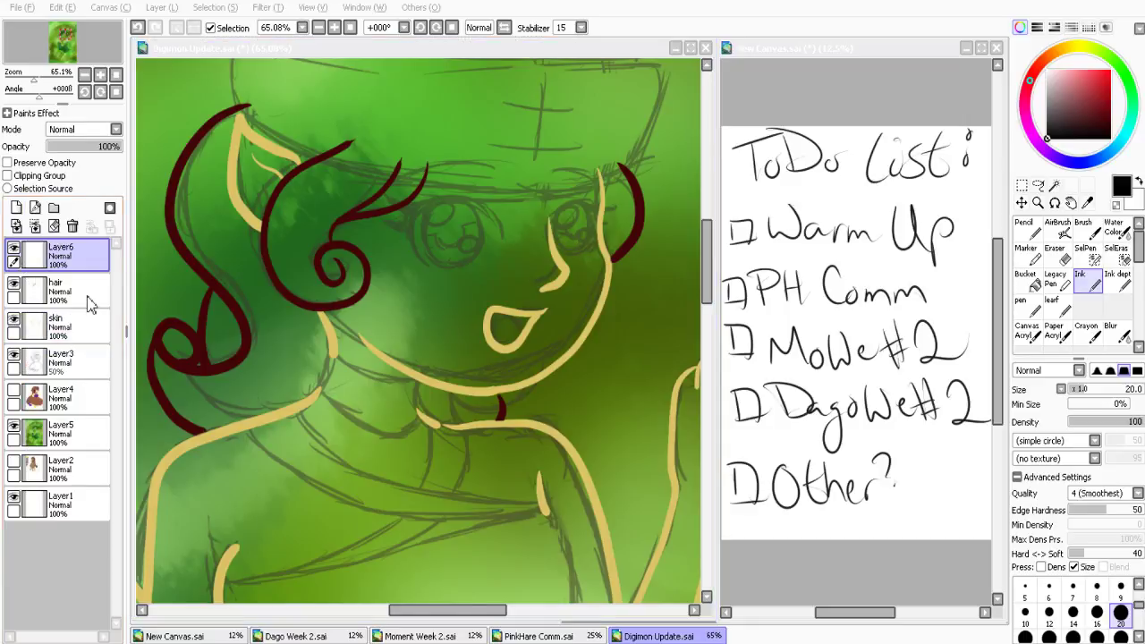
{"action": "type", "text": "eyes"}
{"action": "key", "text": "Return"}
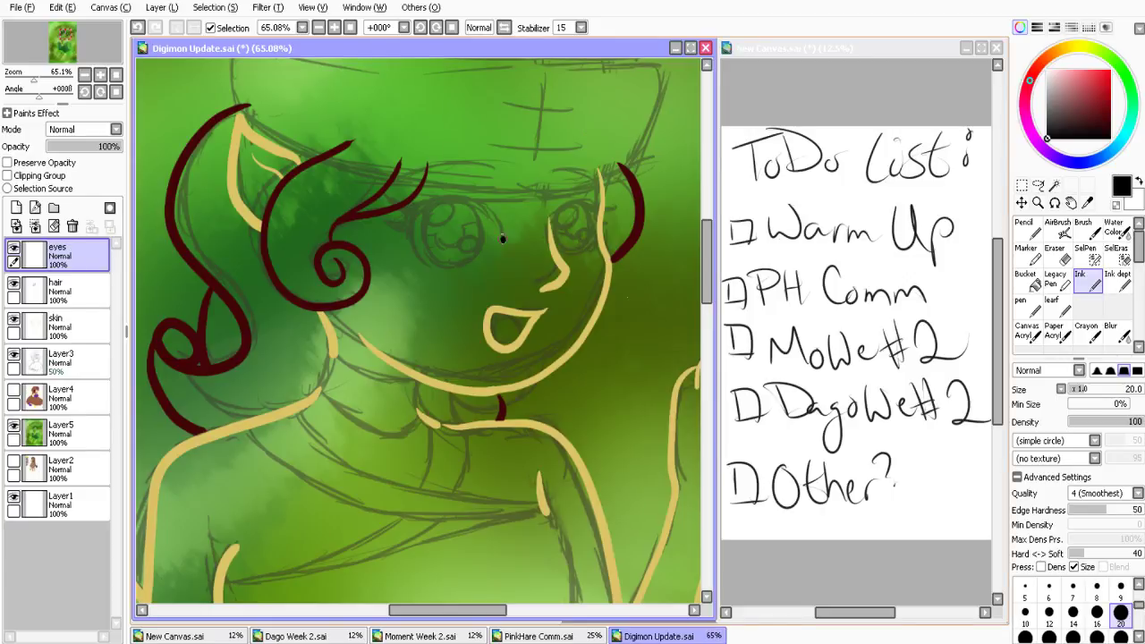
{"action": "mouse_move", "coordinate": [503, 238]}
{"action": "left_mouse_down"}
{"action": "mouse_move", "coordinate": [423, 213]}
{"action": "mouse_move", "coordinate": [409, 226]}
{"action": "left_mouse_up"}
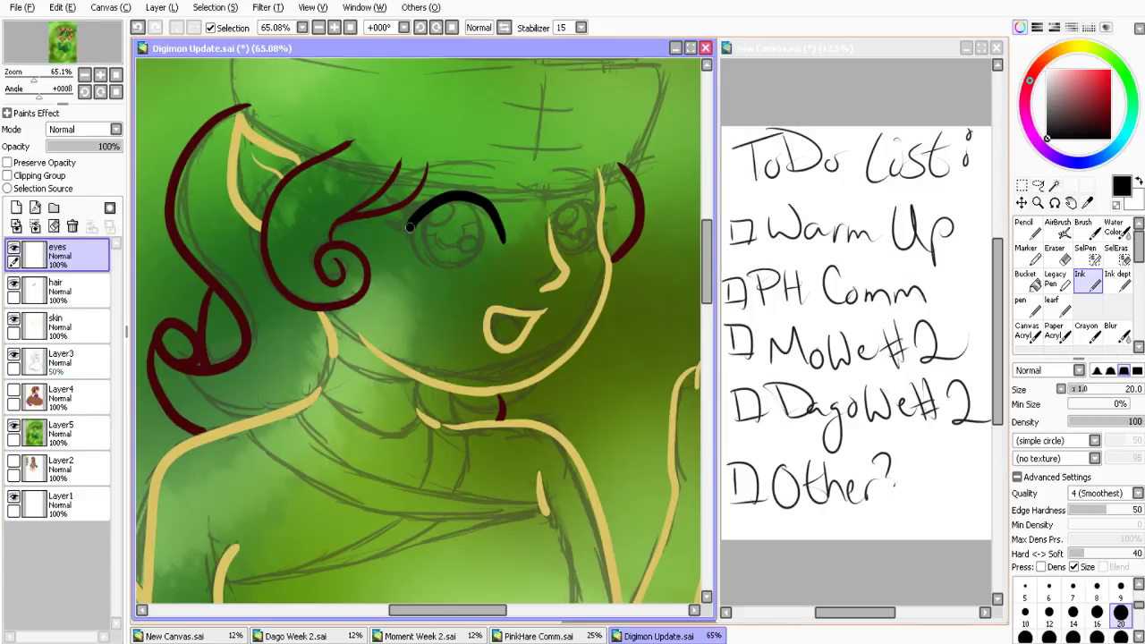
{"action": "key", "text": "ctrl+z"}
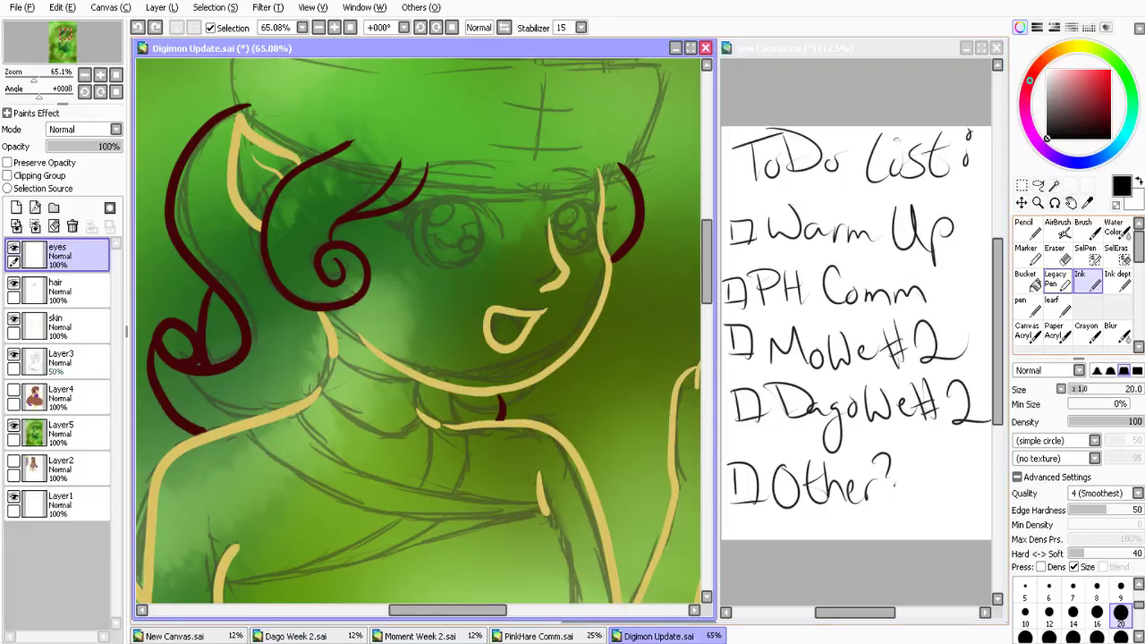
{"action": "left_click", "coordinate": [1038, 202]}
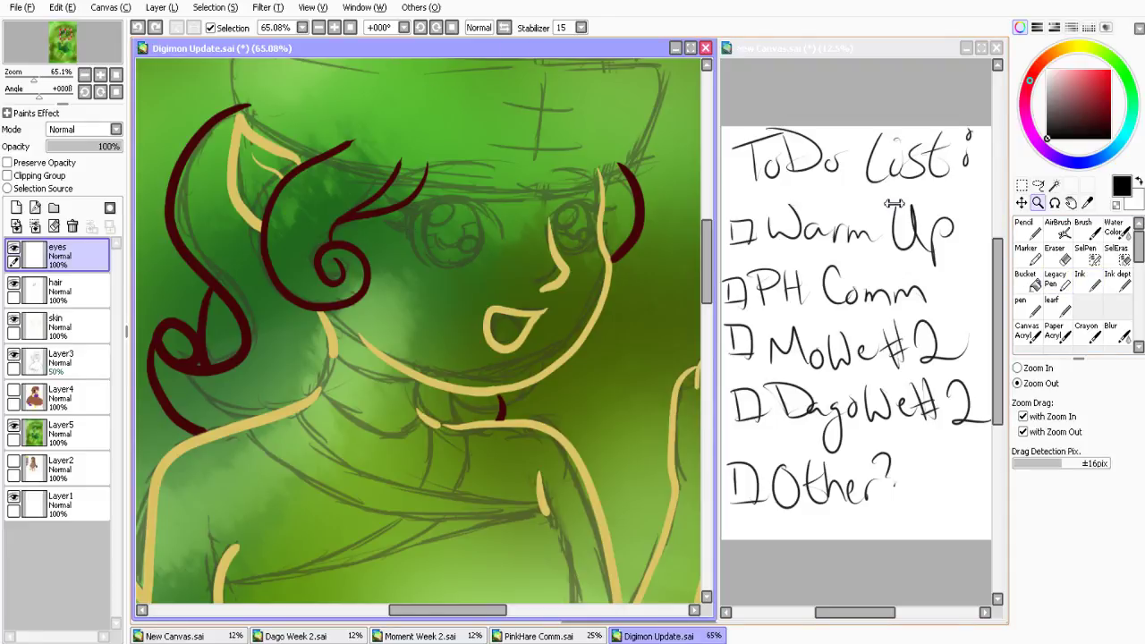
{"action": "left_click_drag", "start_coordinate": [894, 204], "coordinate": [789, 344]}
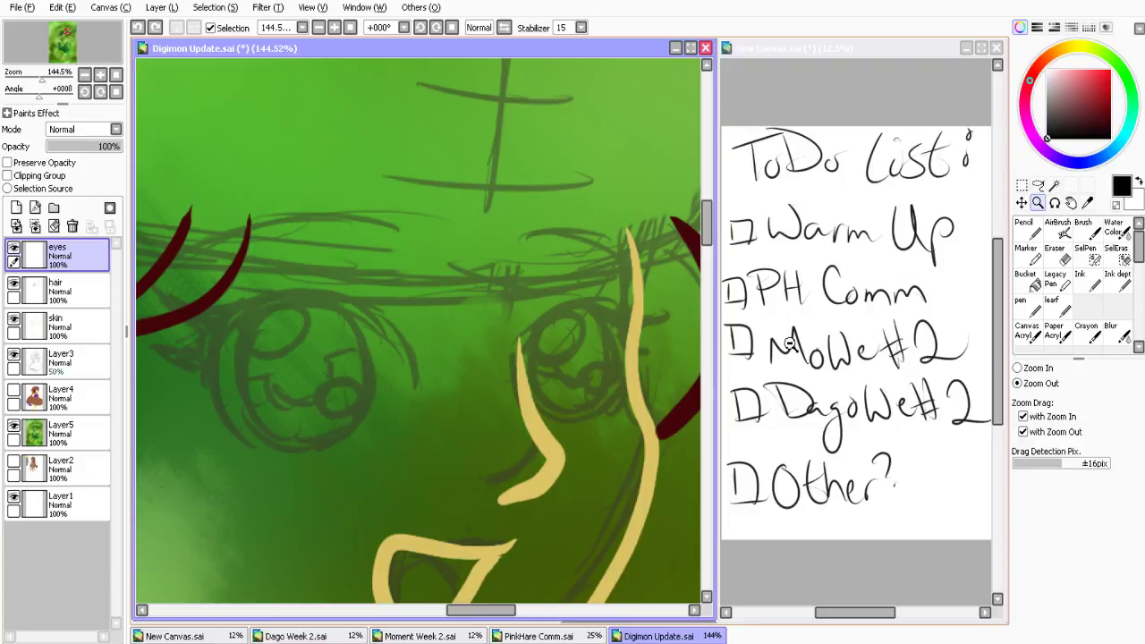
{"action": "left_click", "coordinate": [1082, 279]}
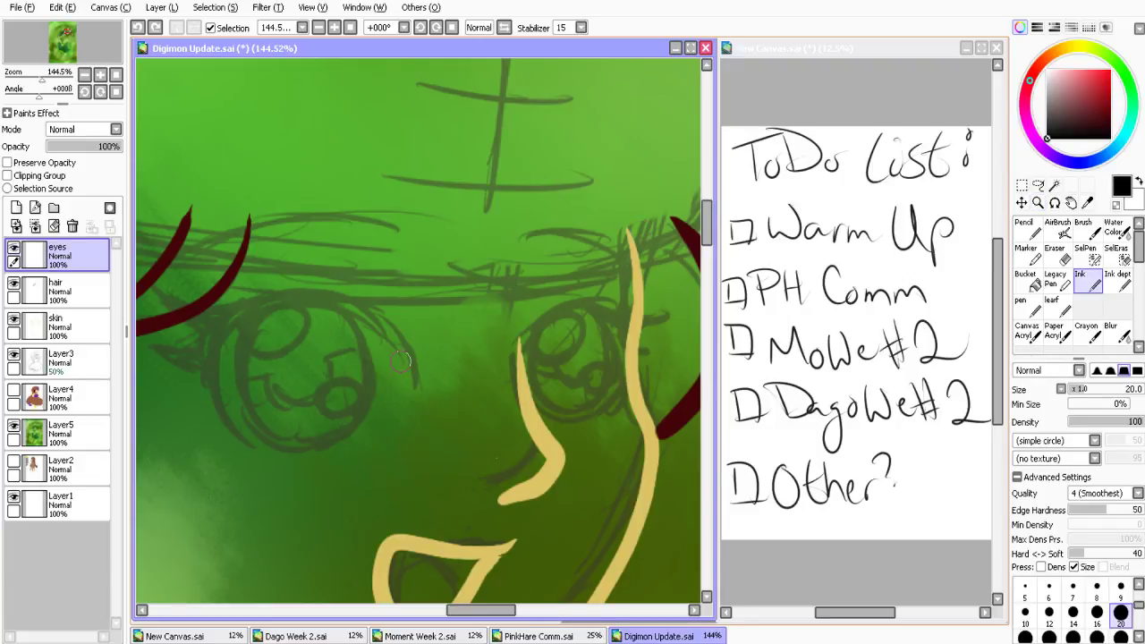
{"action": "mouse_move", "coordinate": [414, 389]}
{"action": "left_mouse_down"}
{"action": "mouse_move", "coordinate": [368, 304]}
{"action": "mouse_move", "coordinate": [293, 293]}
{"action": "mouse_move", "coordinate": [231, 330]}
{"action": "mouse_move", "coordinate": [232, 437]}
{"action": "mouse_move", "coordinate": [262, 452]}
{"action": "left_mouse_up"}
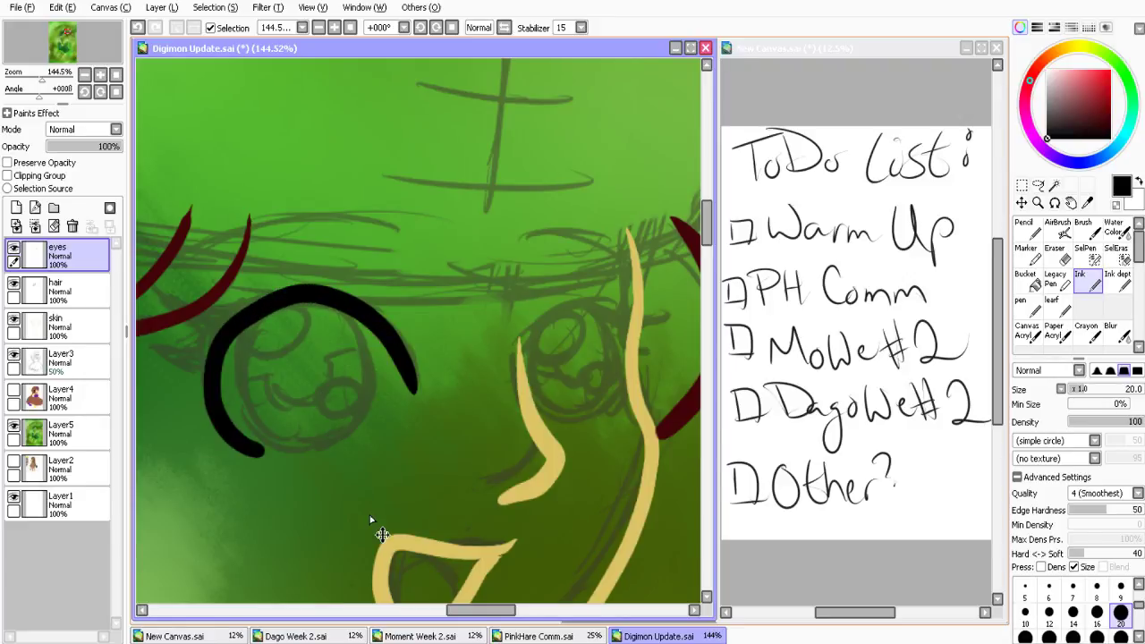
{"action": "key", "text": "ctrl+z"}
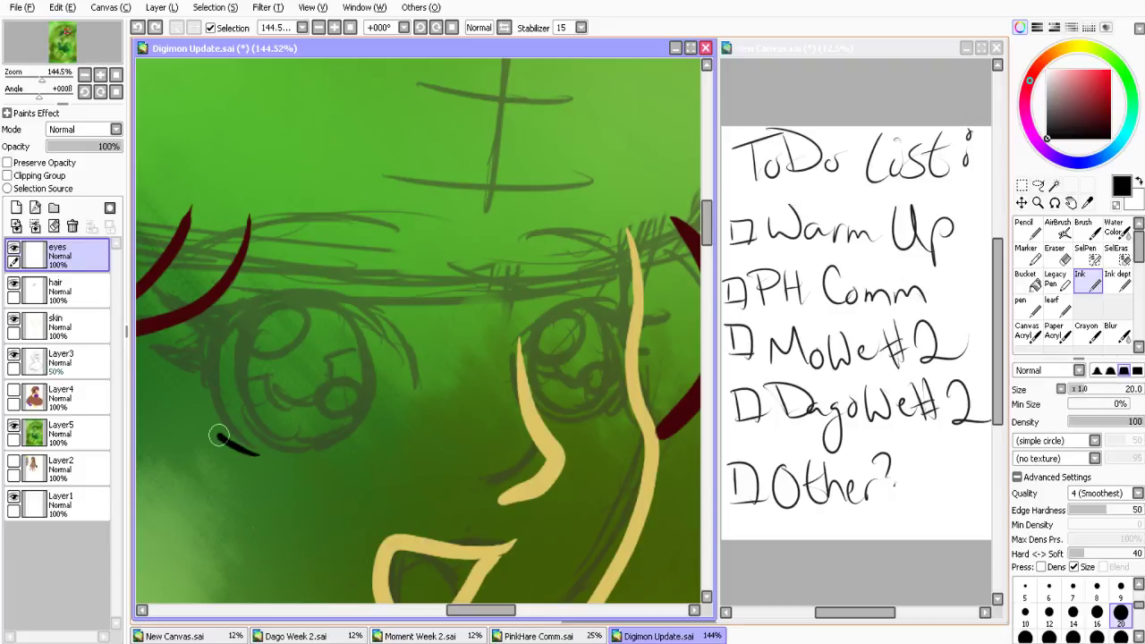
{"action": "key", "text": "ctrl+y"}
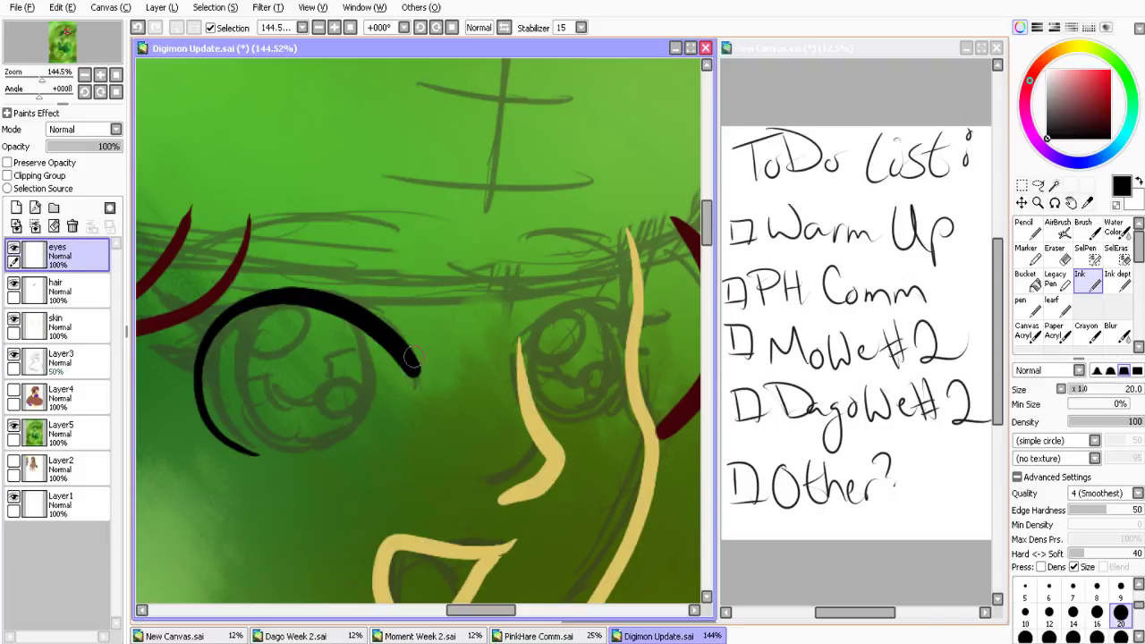
{"action": "key", "text": "ctrl+z"}
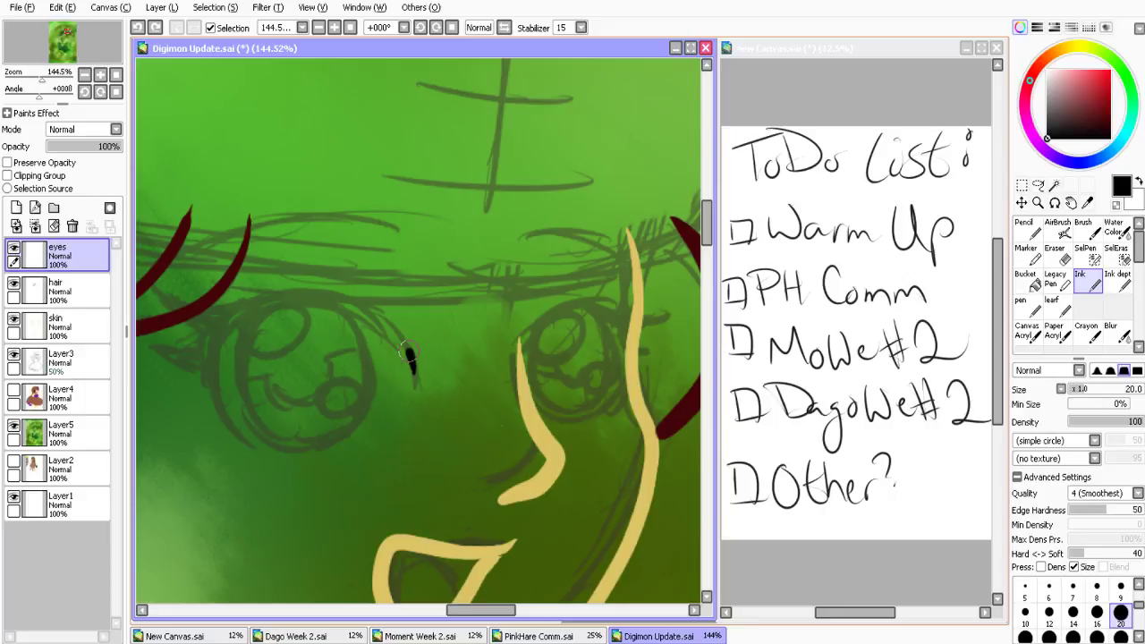
{"action": "key", "text": "ctrl+y"}
{"action": "key", "text": "ctrl+z"}
{"action": "key", "text": "ctrl+z"}
{"action": "mouse_move", "coordinate": [409, 361]}
{"action": "left_mouse_down"}
{"action": "mouse_move", "coordinate": [413, 374]}
{"action": "mouse_move", "coordinate": [269, 442]}
{"action": "left_mouse_up"}
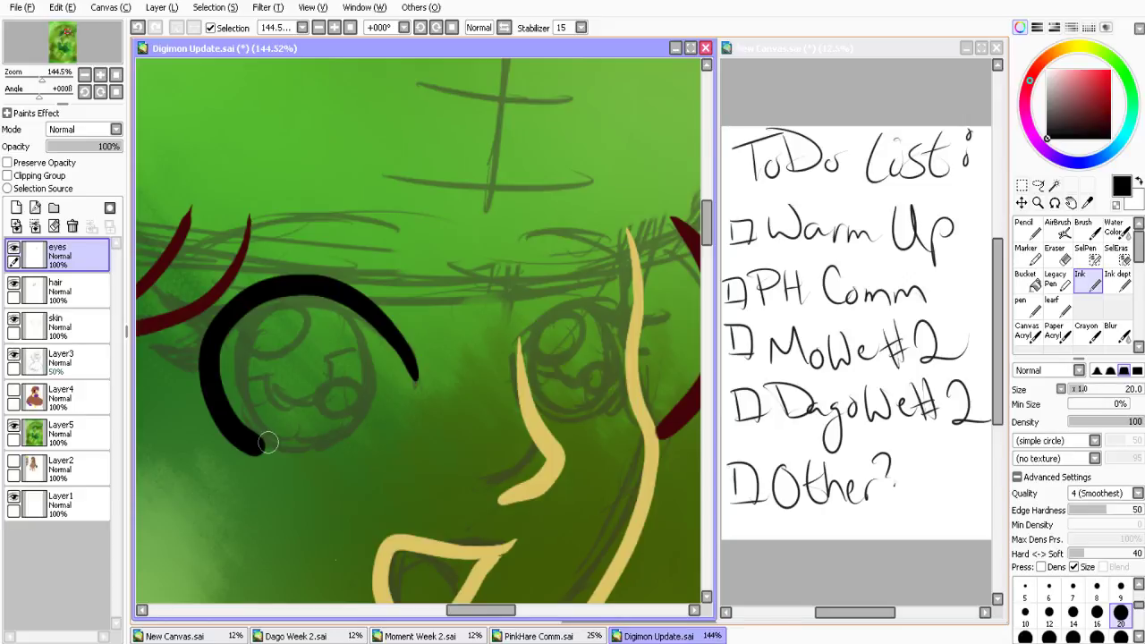
{"action": "key", "text": "ctrl+z"}
Mirror the canvas view and ink the nearer eye's upper lid line, iris outline with round highlight, and outer lashes in black
{"action": "key", "text": "h"}
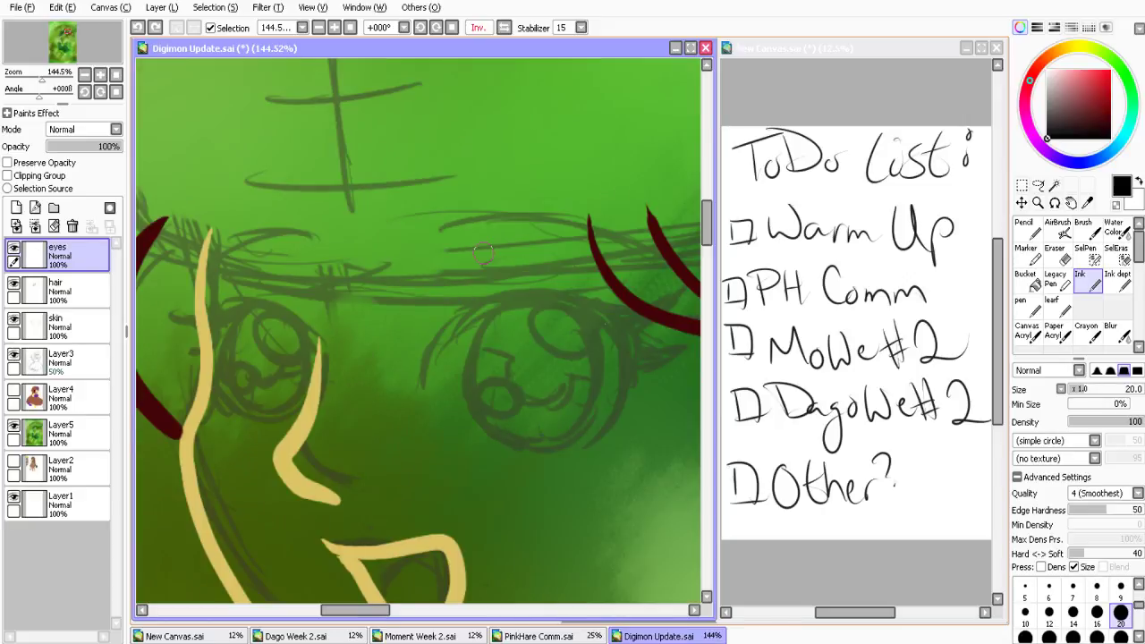
{"action": "mouse_move", "coordinate": [423, 388]}
{"action": "left_mouse_down"}
{"action": "mouse_move", "coordinate": [475, 315]}
{"action": "mouse_move", "coordinate": [571, 461]}
{"action": "left_mouse_up"}
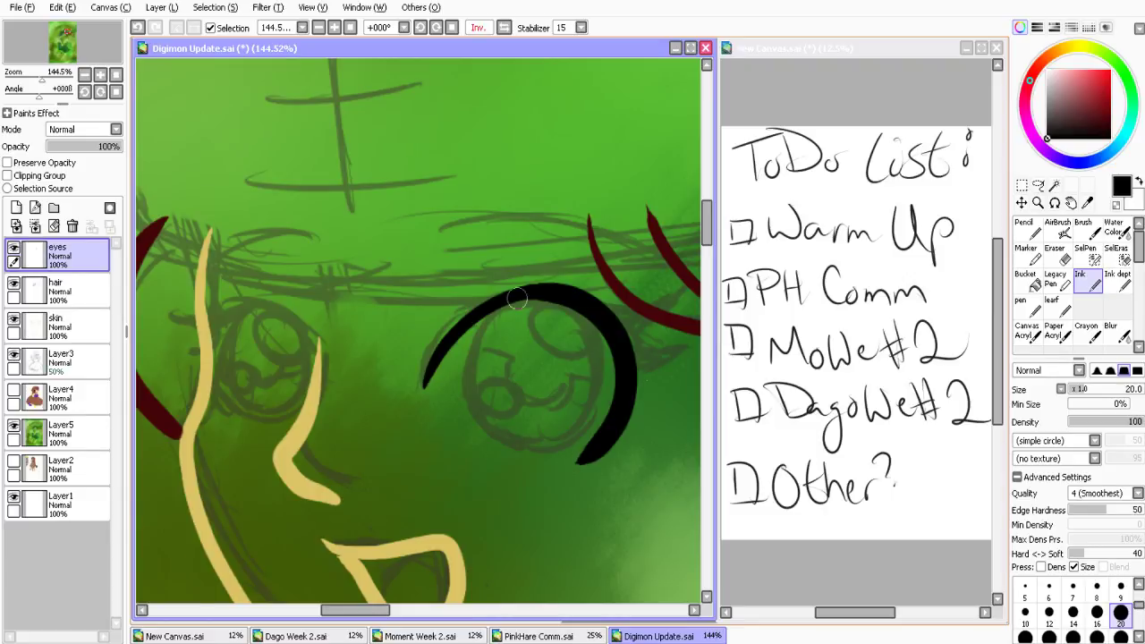
{"action": "mouse_move", "coordinate": [517, 299]}
{"action": "left_mouse_down"}
{"action": "mouse_move", "coordinate": [472, 337]}
{"action": "mouse_move", "coordinate": [510, 405]}
{"action": "mouse_move", "coordinate": [483, 438]}
{"action": "mouse_move", "coordinate": [588, 307]}
{"action": "left_mouse_up"}
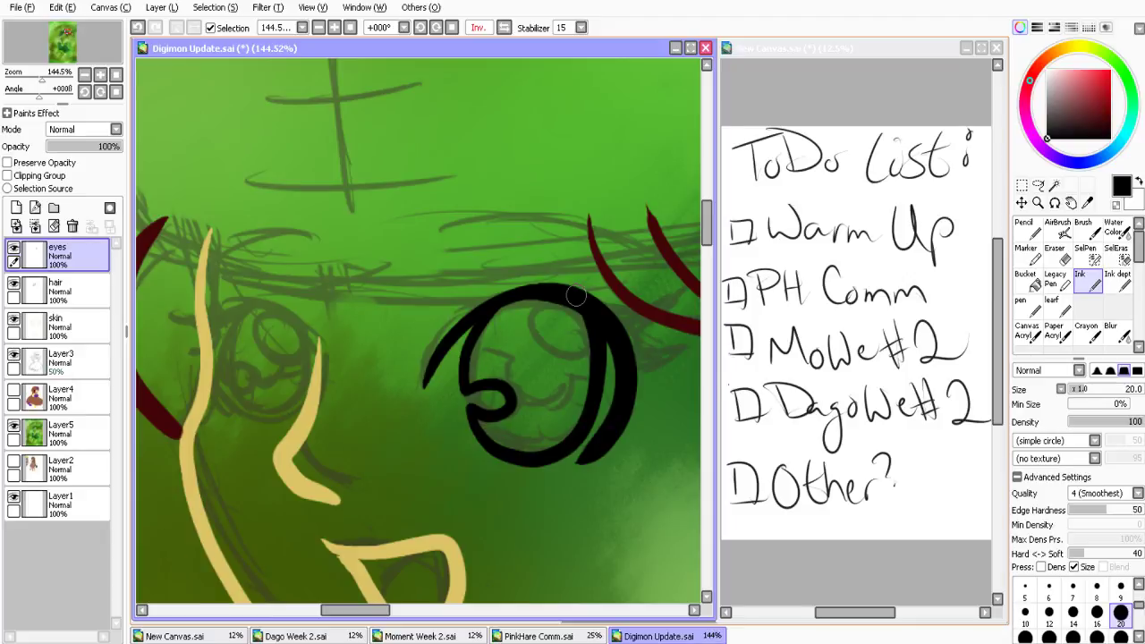
{"action": "left_click_drag", "start_coordinate": [576, 296], "coordinate": [690, 282]}
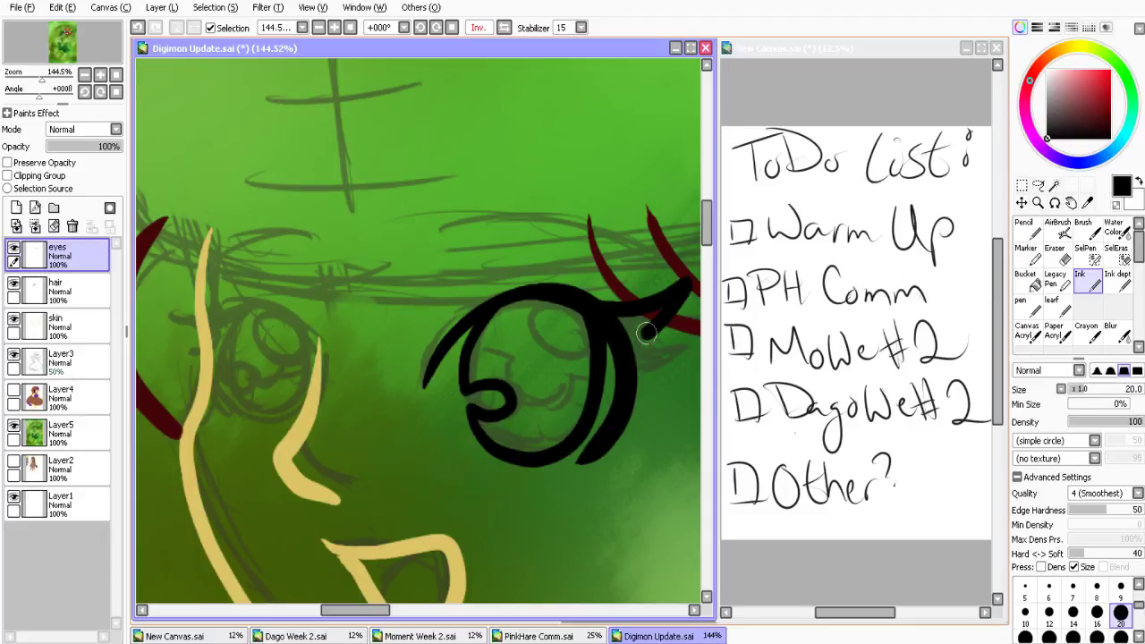
{"action": "mouse_move", "coordinate": [631, 342]}
{"action": "left_mouse_down"}
{"action": "mouse_move", "coordinate": [689, 364]}
{"action": "mouse_move", "coordinate": [631, 432]}
{"action": "left_mouse_up"}
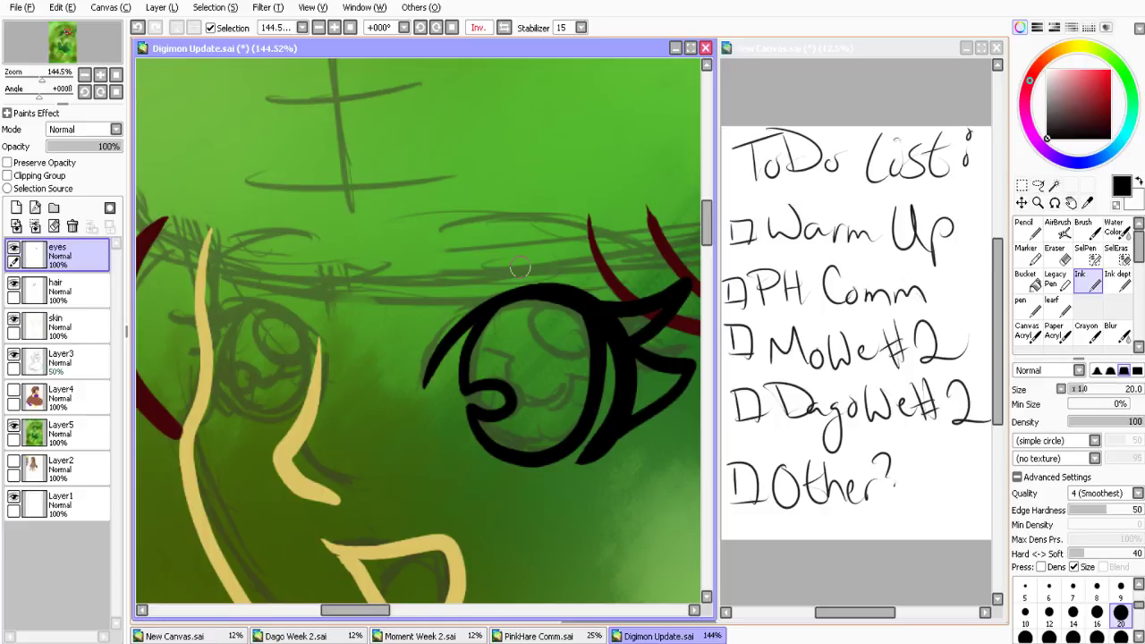
Ink the short eyelid crease and the arched eyebrow above the nearer eye, plus the curved line inside its iris
{"action": "left_click_drag", "start_coordinate": [521, 266], "coordinate": [565, 267]}
{"action": "mouse_move", "coordinate": [437, 242]}
{"action": "left_mouse_down"}
{"action": "mouse_move", "coordinate": [610, 228]}
{"action": "mouse_move", "coordinate": [658, 253]}
{"action": "left_mouse_up"}
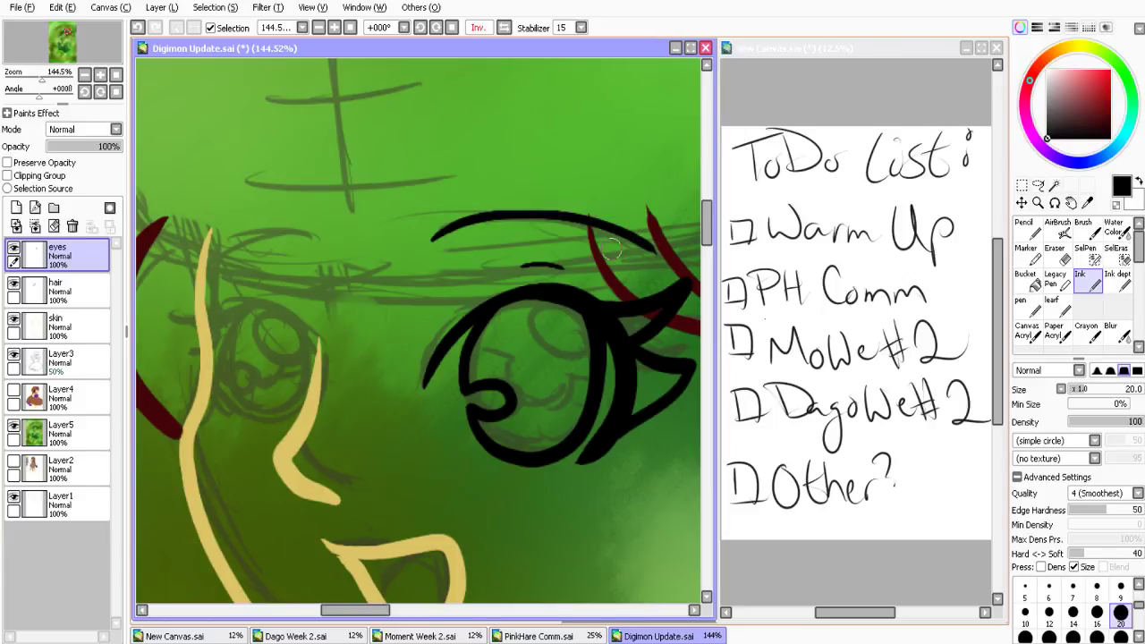
{"action": "key", "text": "ctrl+z"}
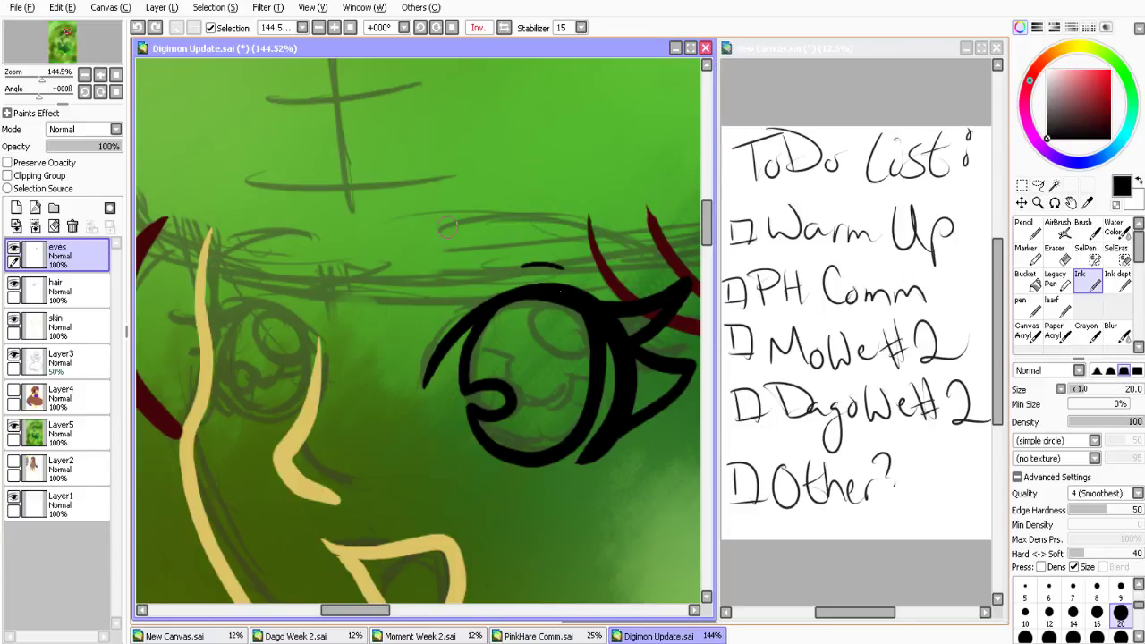
{"action": "mouse_move", "coordinate": [439, 236]}
{"action": "left_mouse_down"}
{"action": "mouse_move", "coordinate": [594, 221]}
{"action": "mouse_move", "coordinate": [650, 268]}
{"action": "left_mouse_up"}
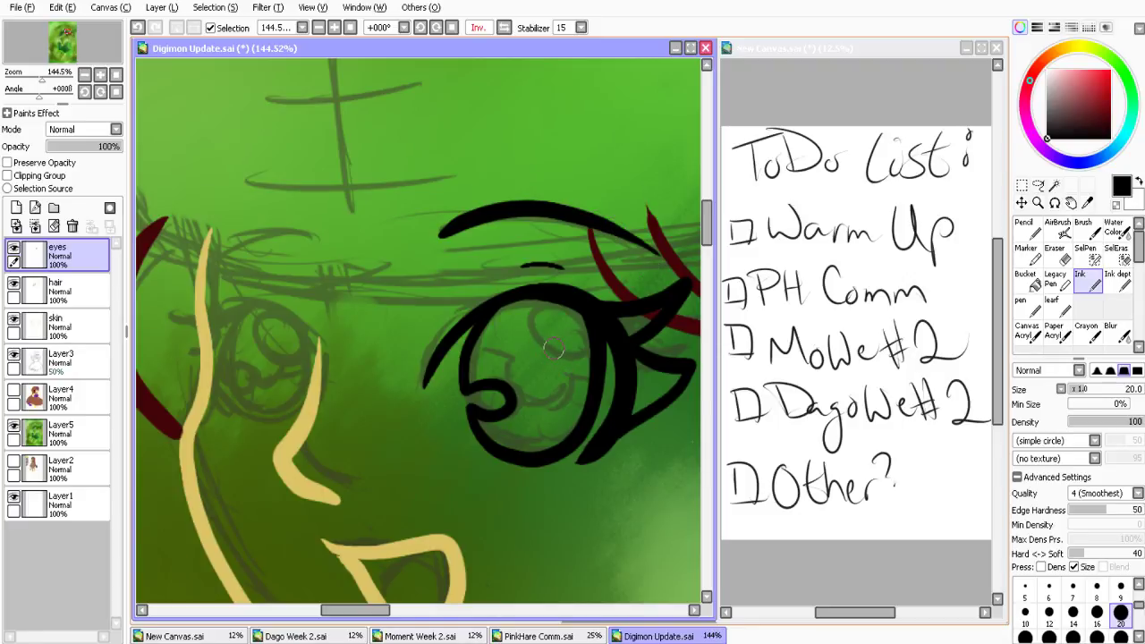
{"action": "left_click_drag", "start_coordinate": [559, 355], "coordinate": [529, 413]}
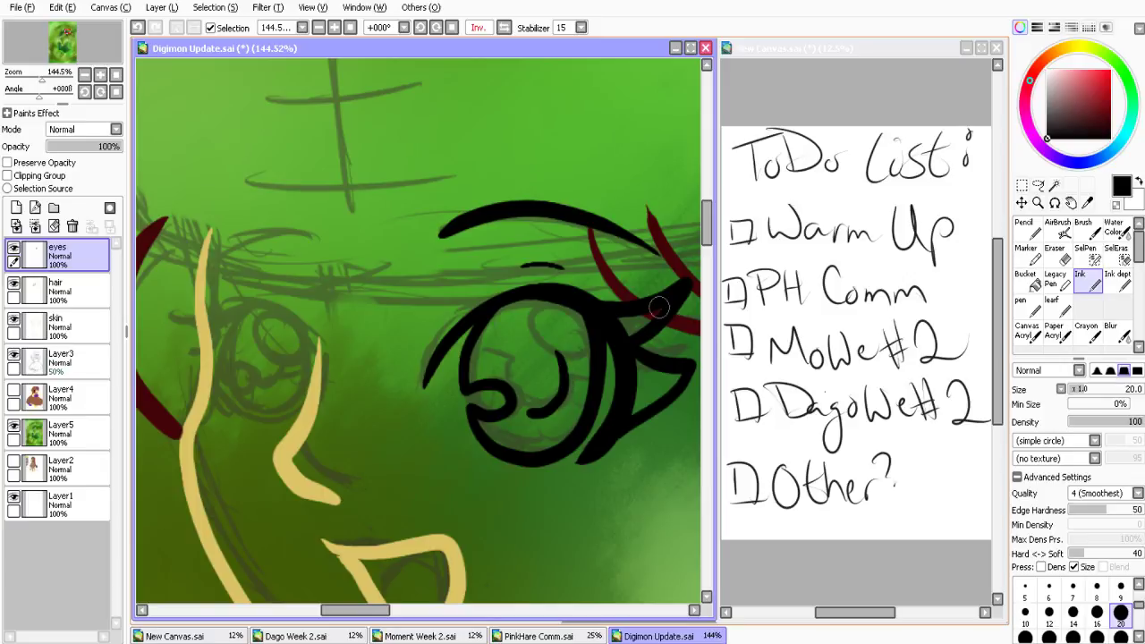
Return the canvas to its unmirrored view and copy the inked eye and eyebrow onto a new layer above eyes
{"action": "left_click", "coordinate": [350, 28]}
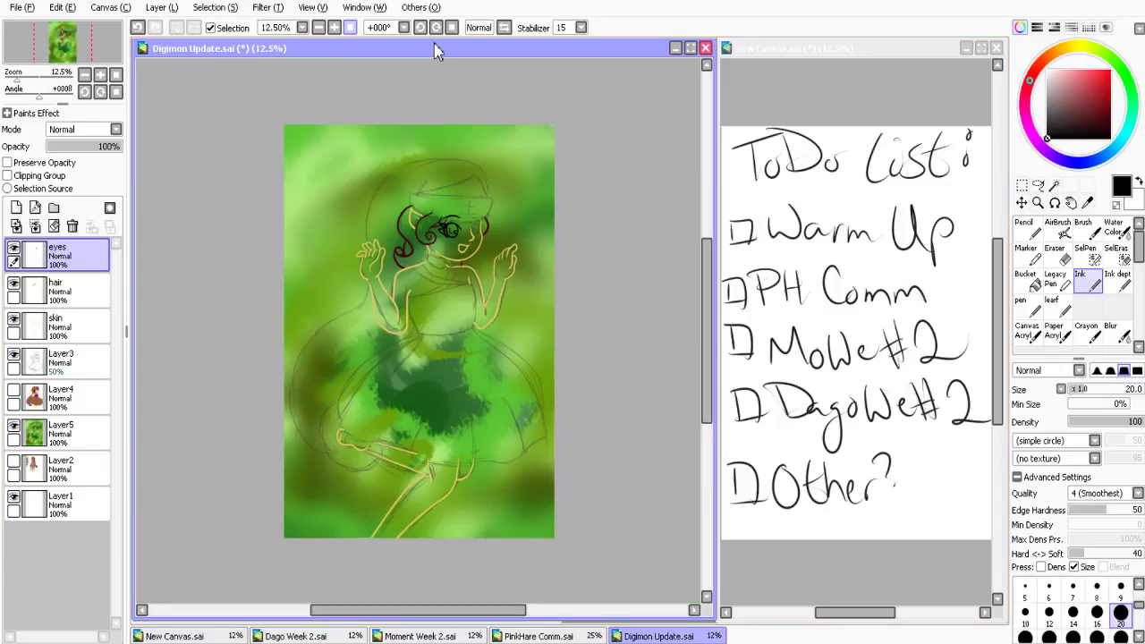
{"action": "key", "text": "ctrl+alt+space"}
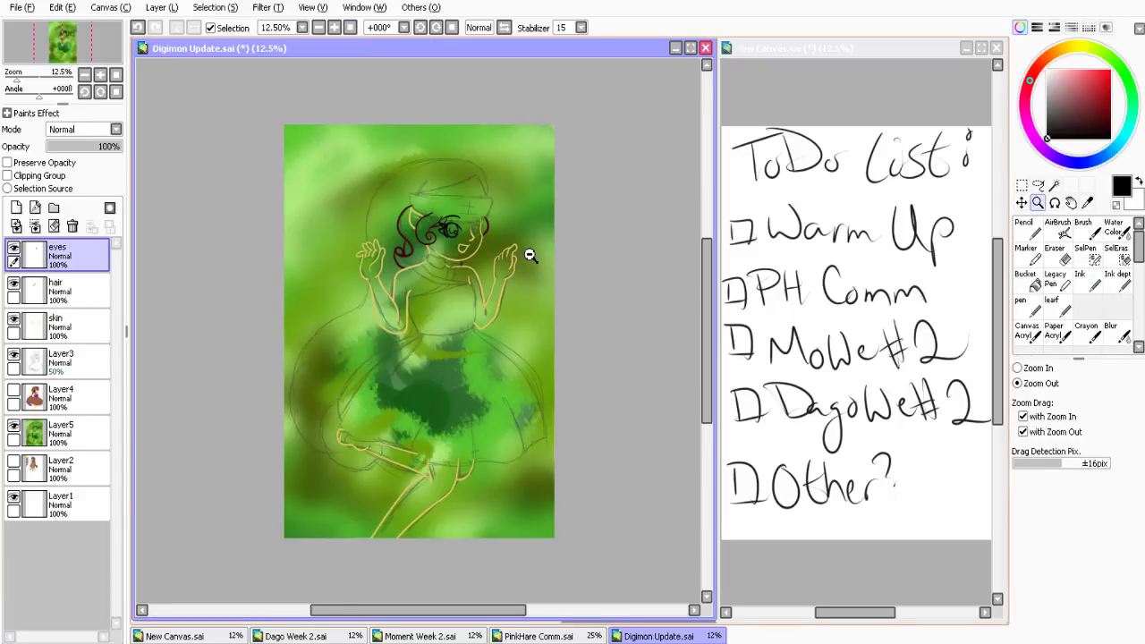
{"action": "left_click_drag", "start_coordinate": [489, 210], "coordinate": [936, 424]}
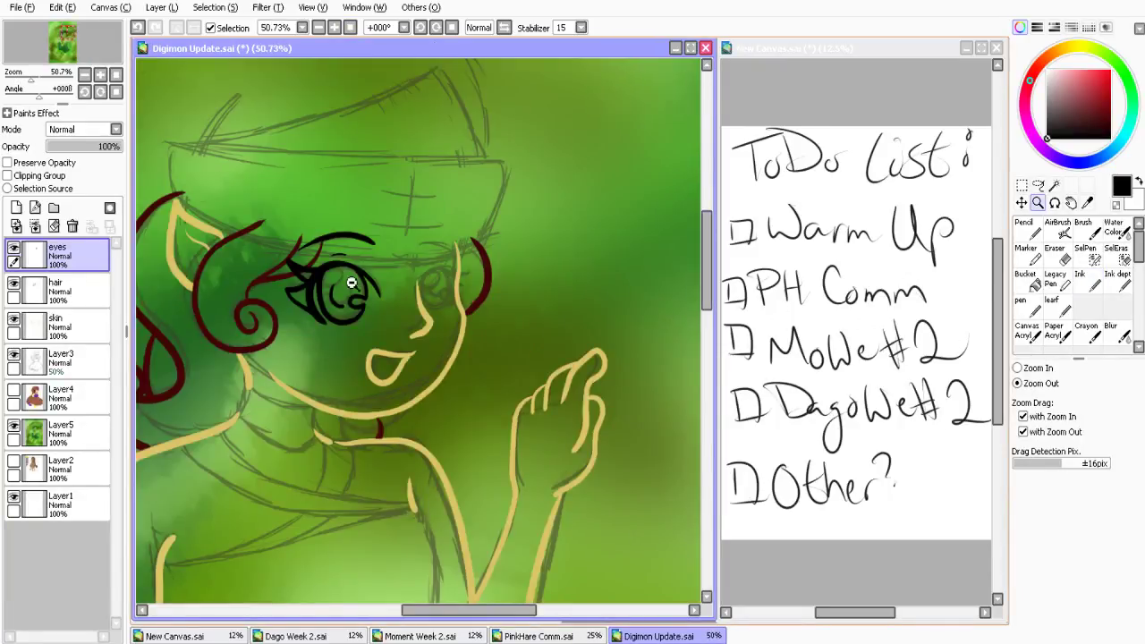
{"action": "left_click_drag", "start_coordinate": [351, 283], "coordinate": [685, 442]}
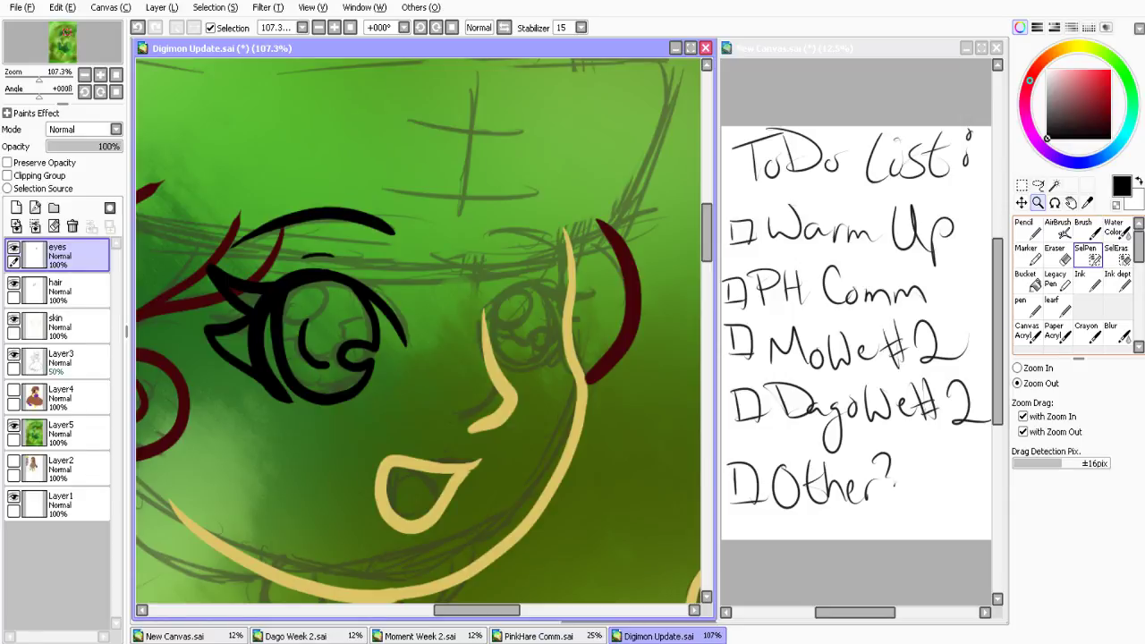
{"action": "left_click", "coordinate": [1022, 185]}
{"action": "left_click_drag", "start_coordinate": [172, 184], "coordinate": [452, 429]}
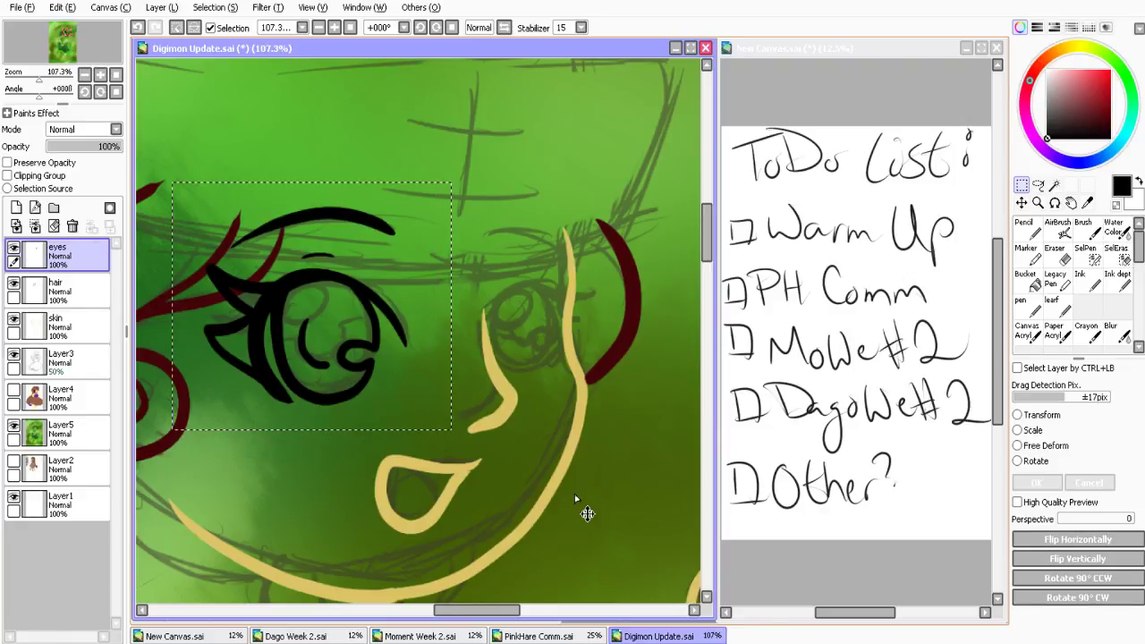
{"action": "key", "text": "ctrl+c"}
{"action": "key", "text": "ctrl+v"}
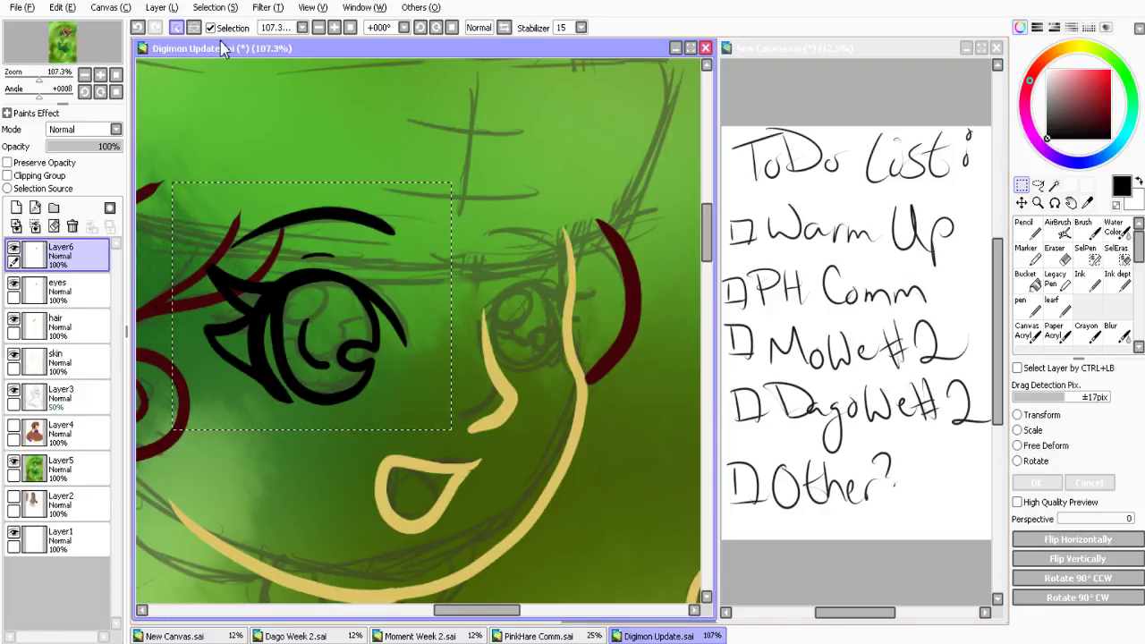
{"action": "key", "text": "ctrl+d"}
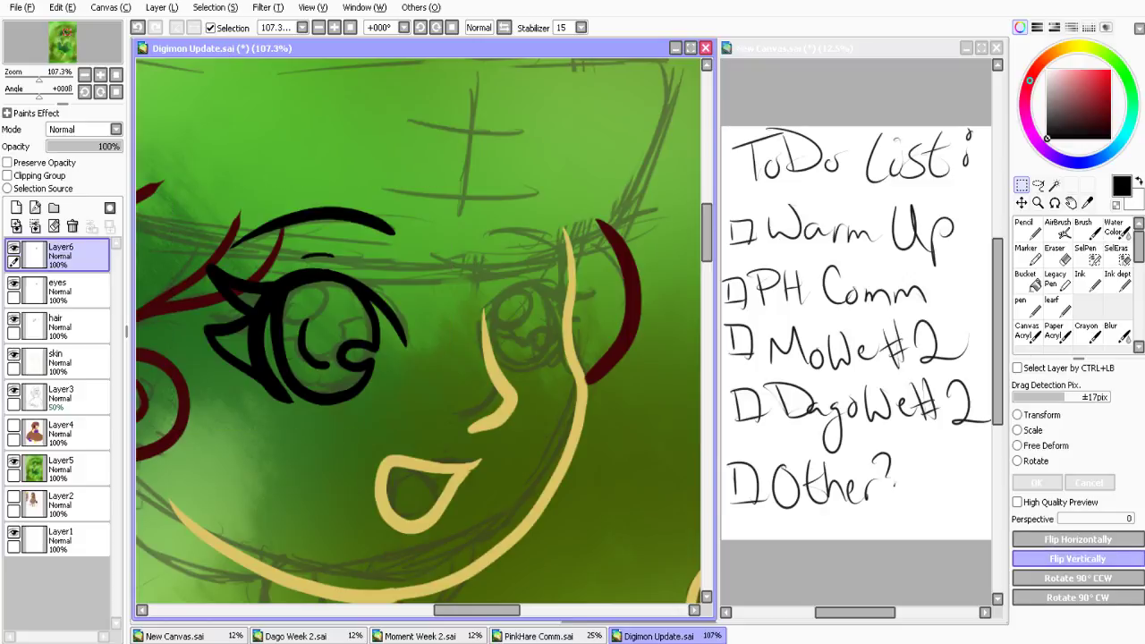
Flip the copied eye horizontally and move it over the sketch of the far eye
{"action": "left_click", "coordinate": [1078, 558]}
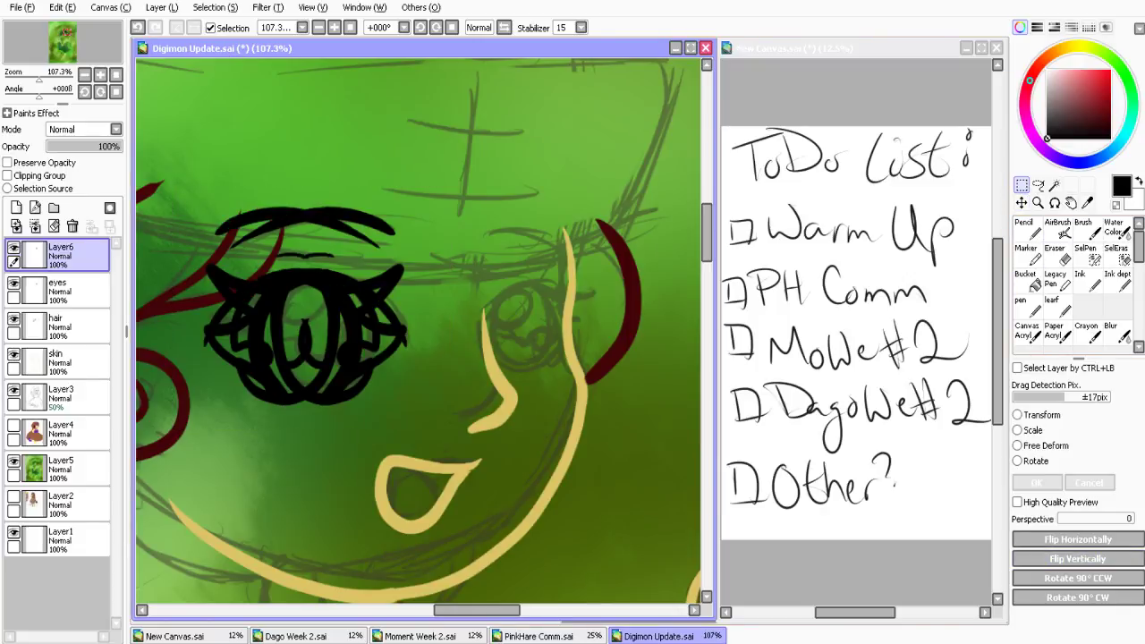
{"action": "key", "text": "ctrl+t"}
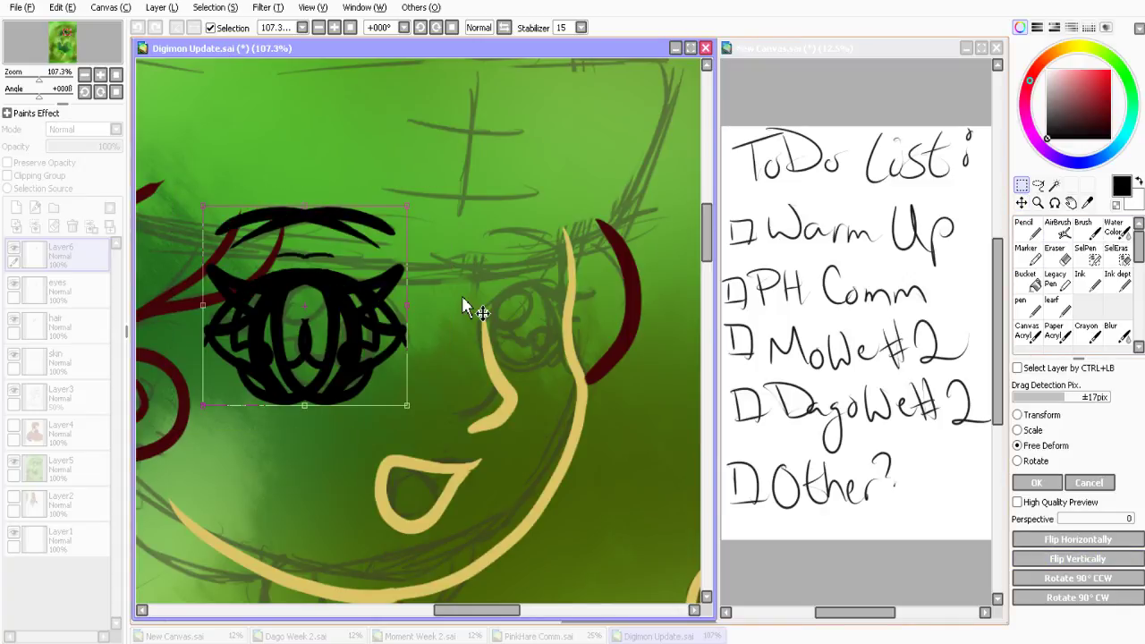
{"action": "left_click_drag", "start_coordinate": [462, 306], "coordinate": [688, 420]}
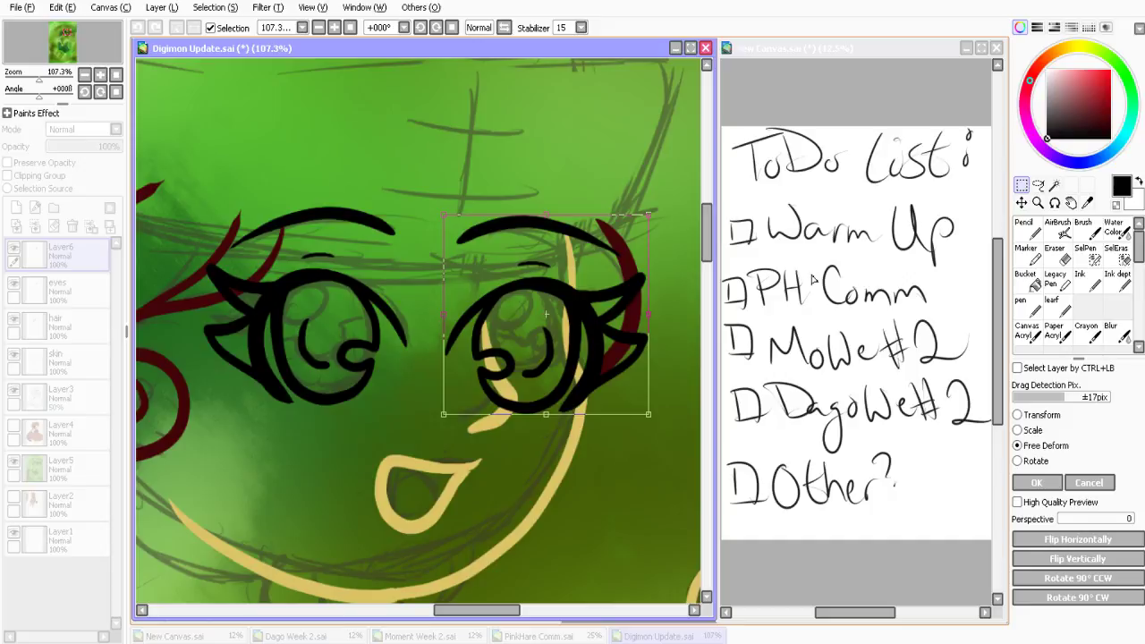
Scale the flipped eye down and narrow it to fit the sketched far eye, then apply the transform
{"action": "key", "text": "shift"}
{"action": "left_click_drag", "start_coordinate": [810, 274], "coordinate": [802, 285]}
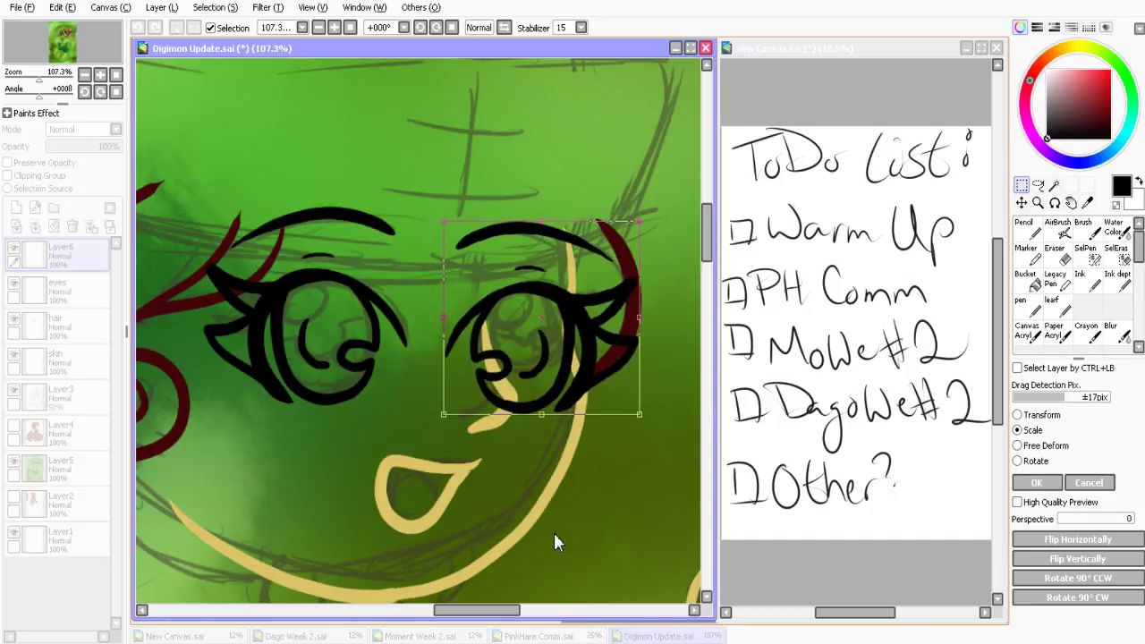
{"action": "left_click_drag", "start_coordinate": [555, 535], "coordinate": [585, 484]}
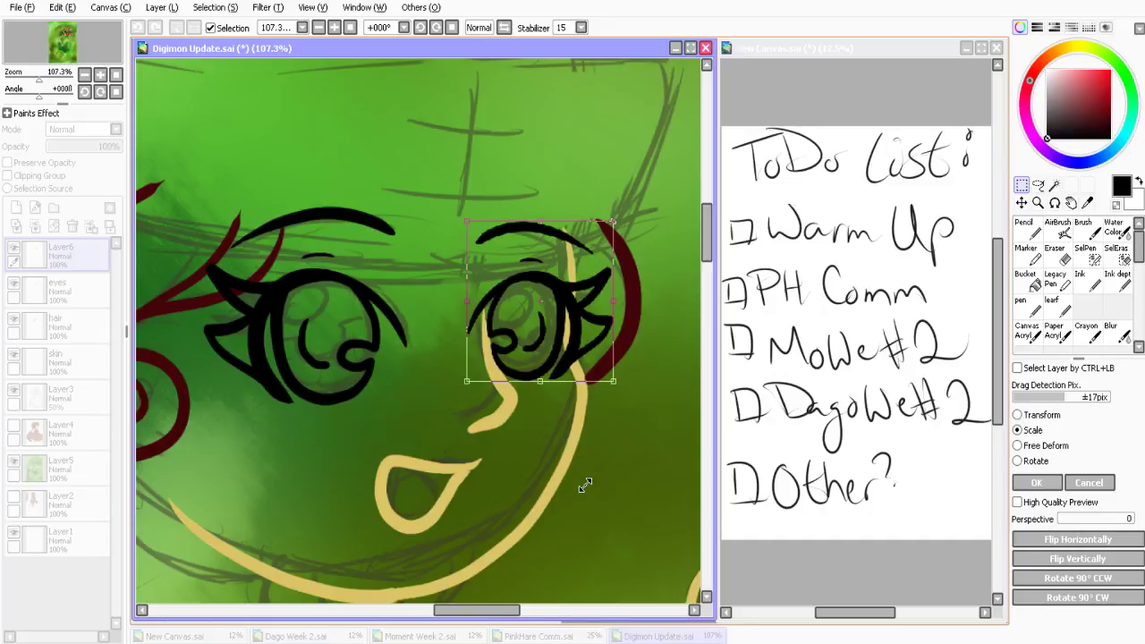
{"action": "left_click_drag", "start_coordinate": [768, 286], "coordinate": [593, 472]}
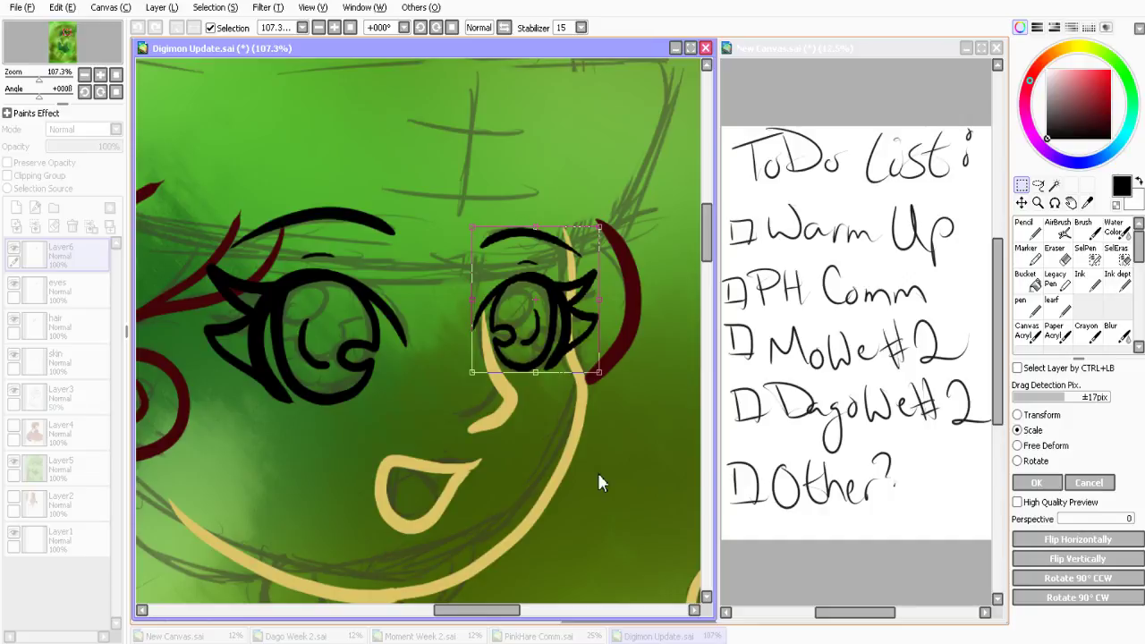
{"action": "left_click_drag", "start_coordinate": [598, 483], "coordinate": [584, 478]}
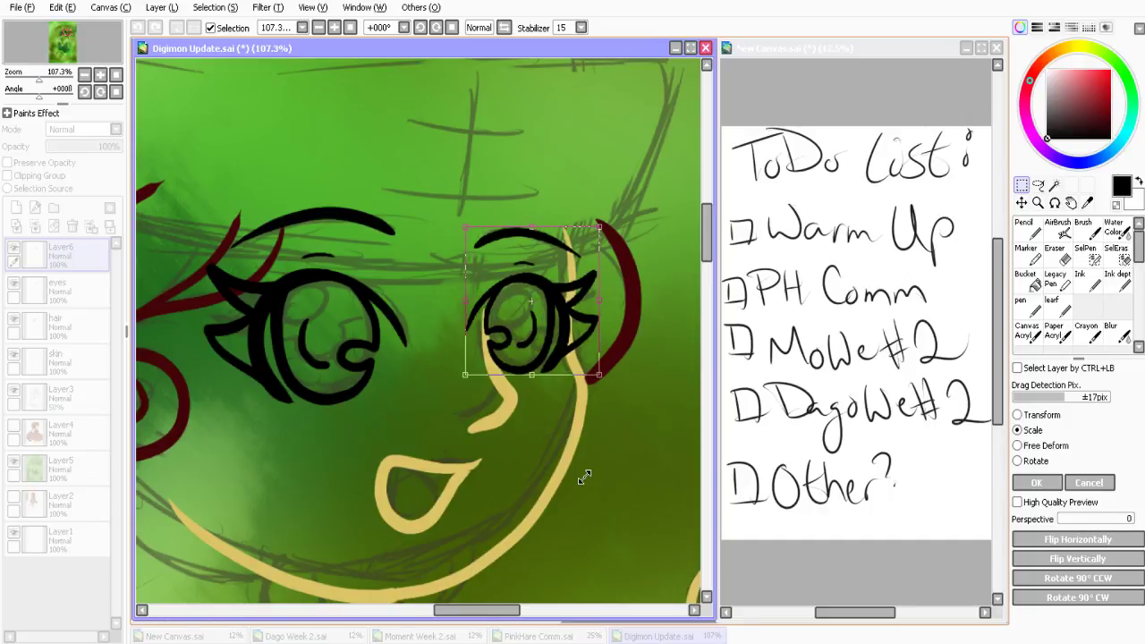
{"action": "left_click", "coordinate": [1036, 482]}
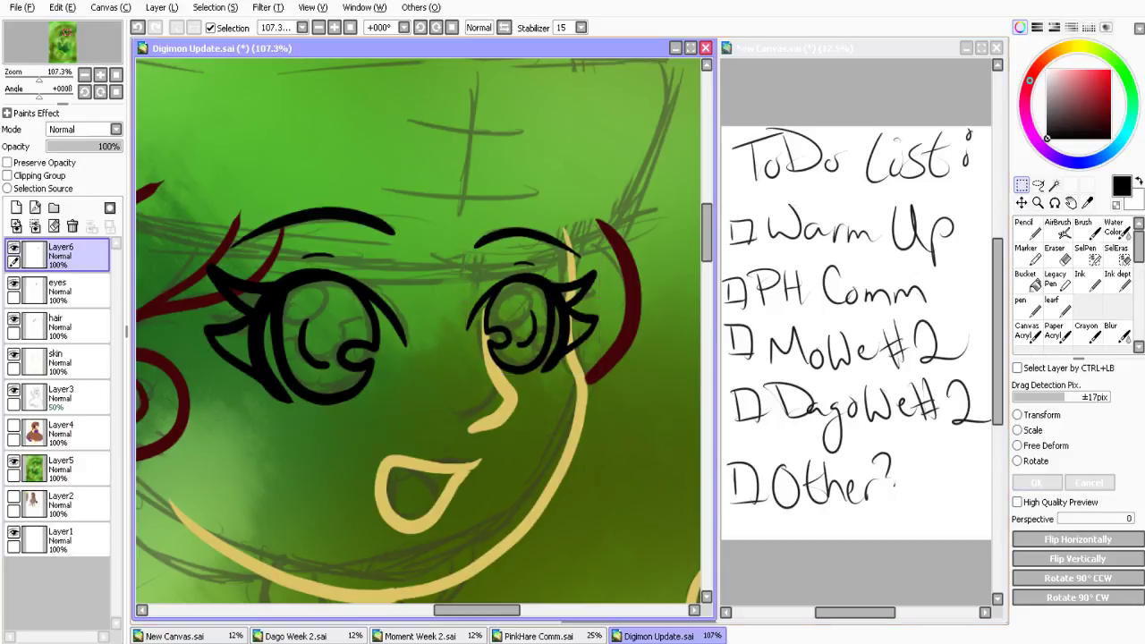
Erase the far eye's inner lash tip beside the nose line with a size 25 eraser
{"action": "left_click", "coordinate": [1057, 253]}
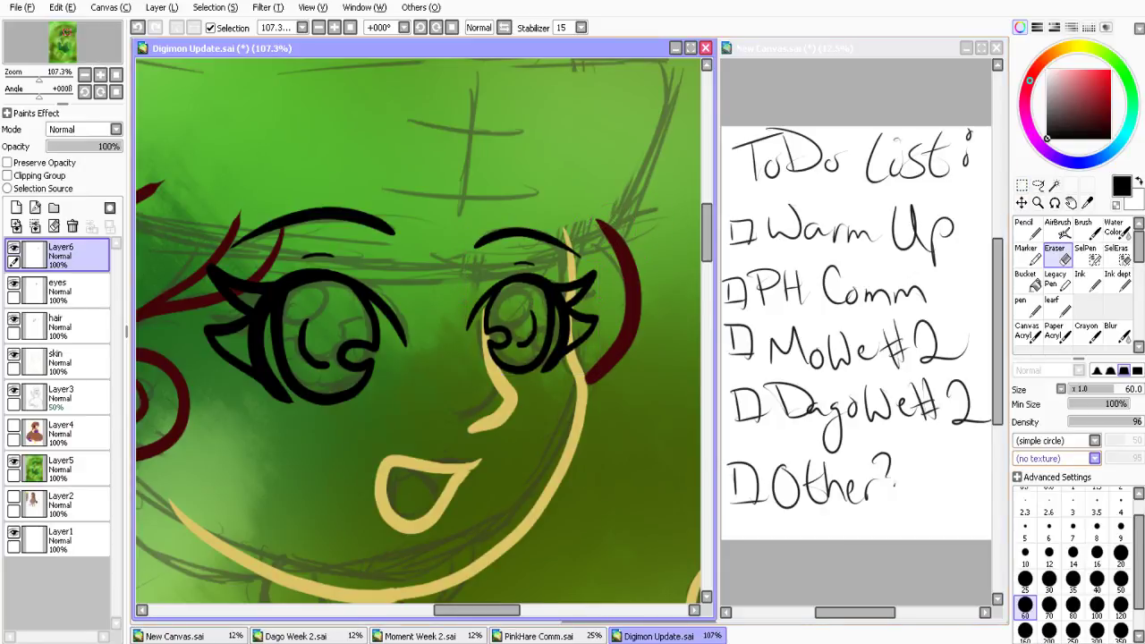
{"action": "left_click", "coordinate": [1025, 578]}
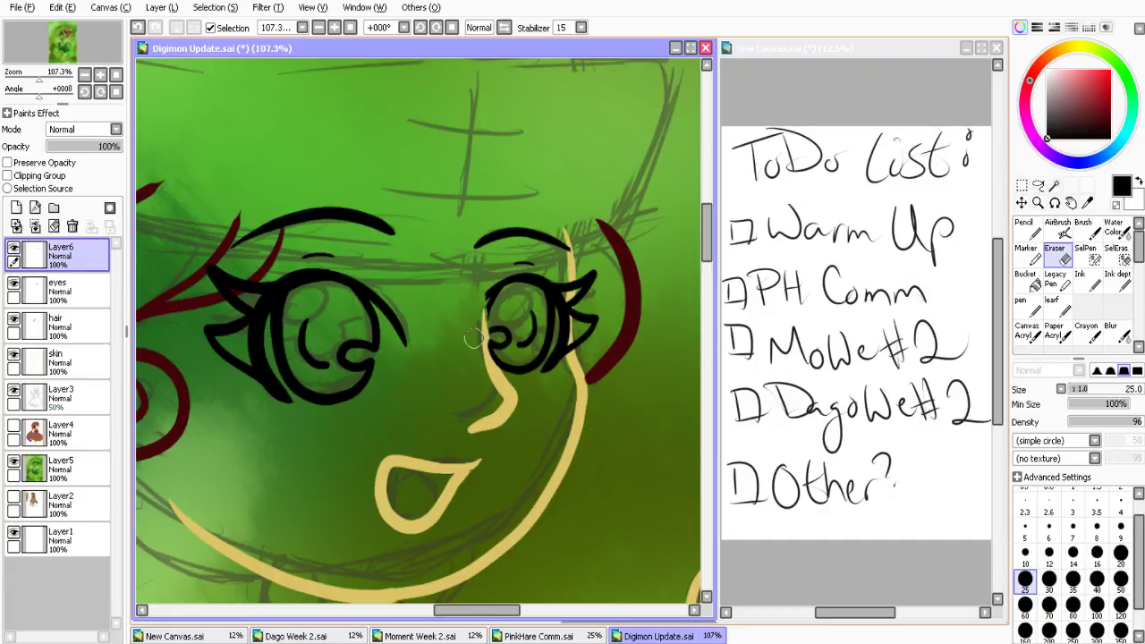
{"action": "key", "text": "ctrl+z"}
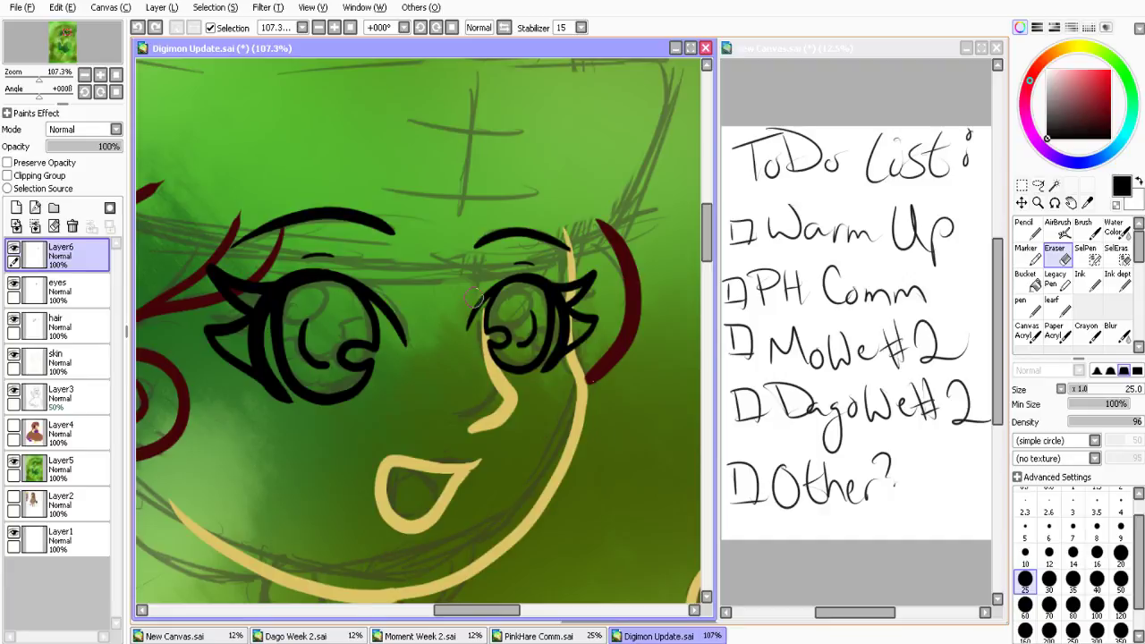
{"action": "left_click_drag", "start_coordinate": [473, 298], "coordinate": [472, 333]}
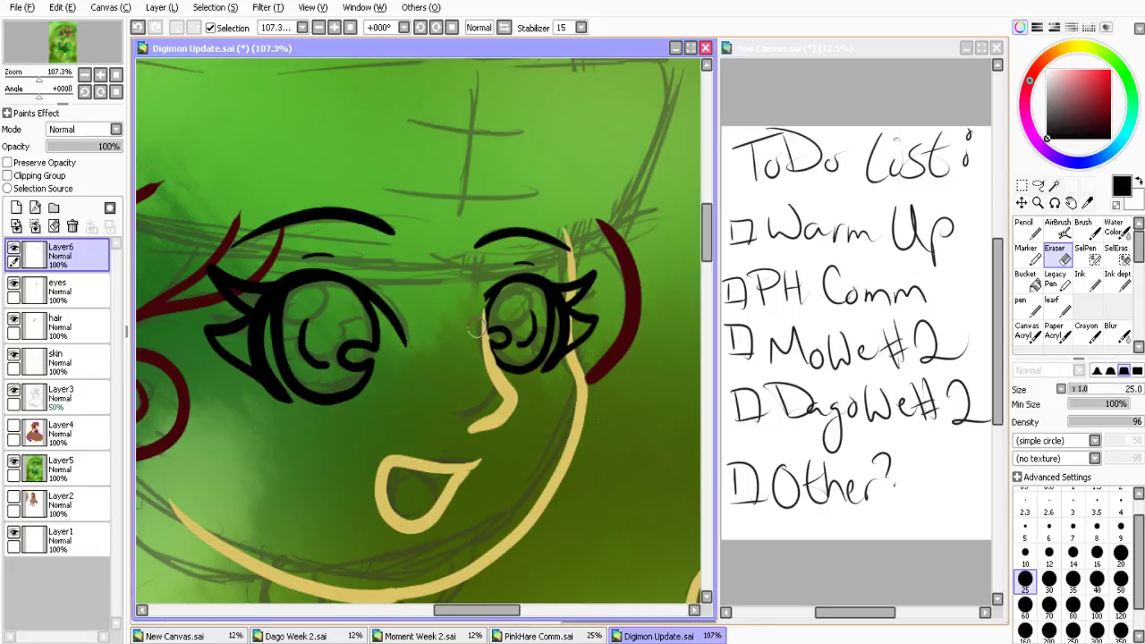
{"action": "left_click_drag", "start_coordinate": [477, 327], "coordinate": [490, 358]}
Merge the copied eye's layer, Layer6, down into the eyes layer
{"action": "left_click", "coordinate": [76, 362]}
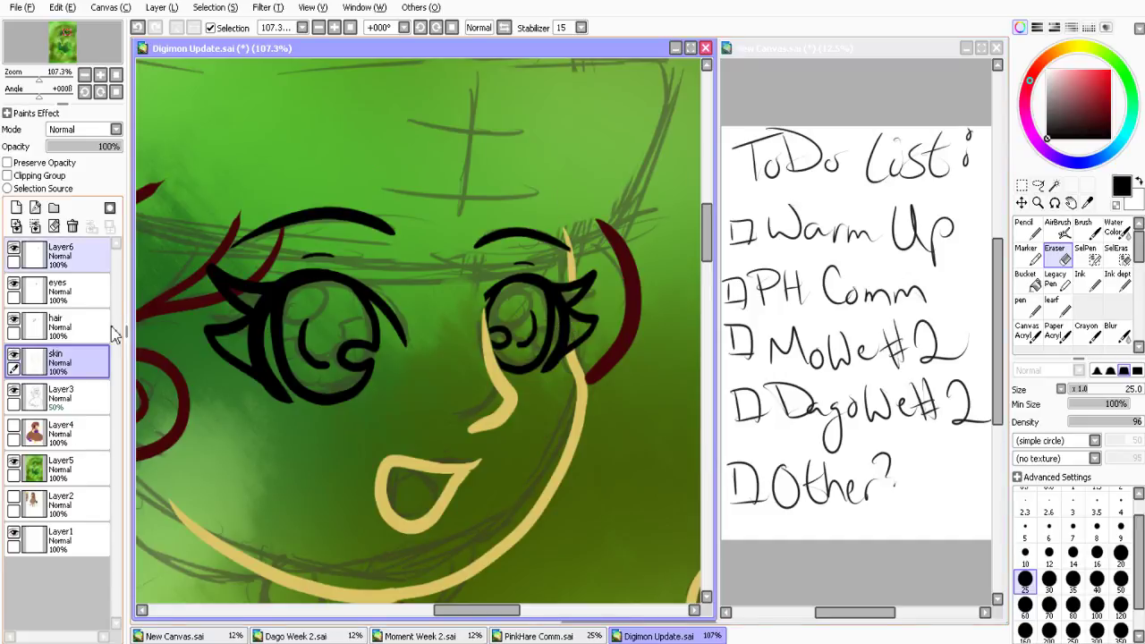
{"action": "left_click", "coordinate": [70, 257]}
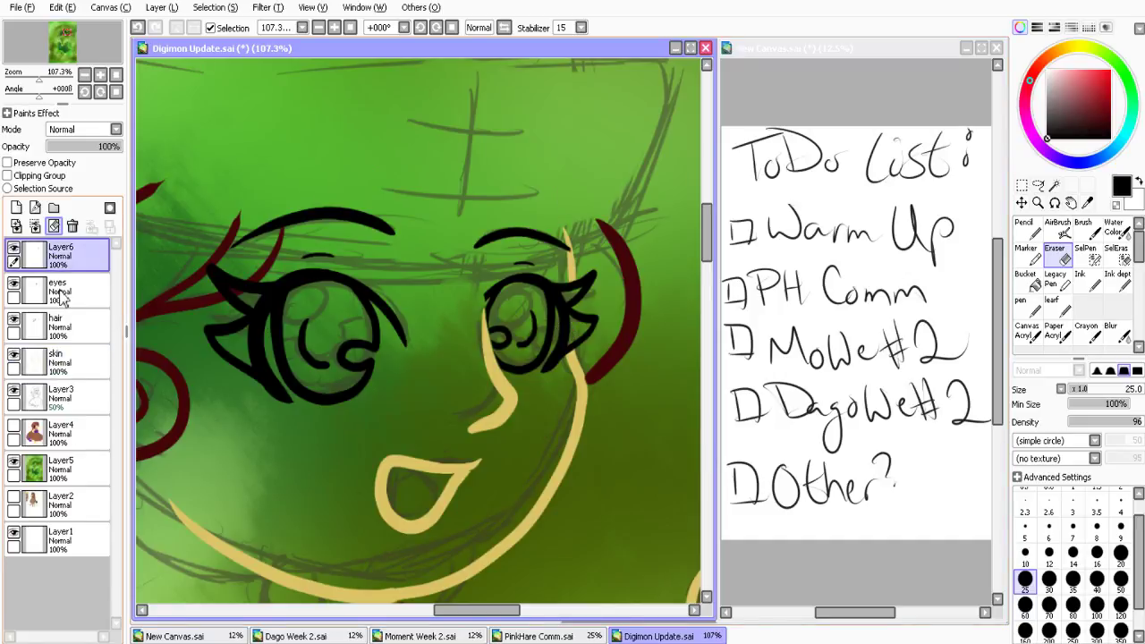
{"action": "left_click", "coordinate": [73, 227]}
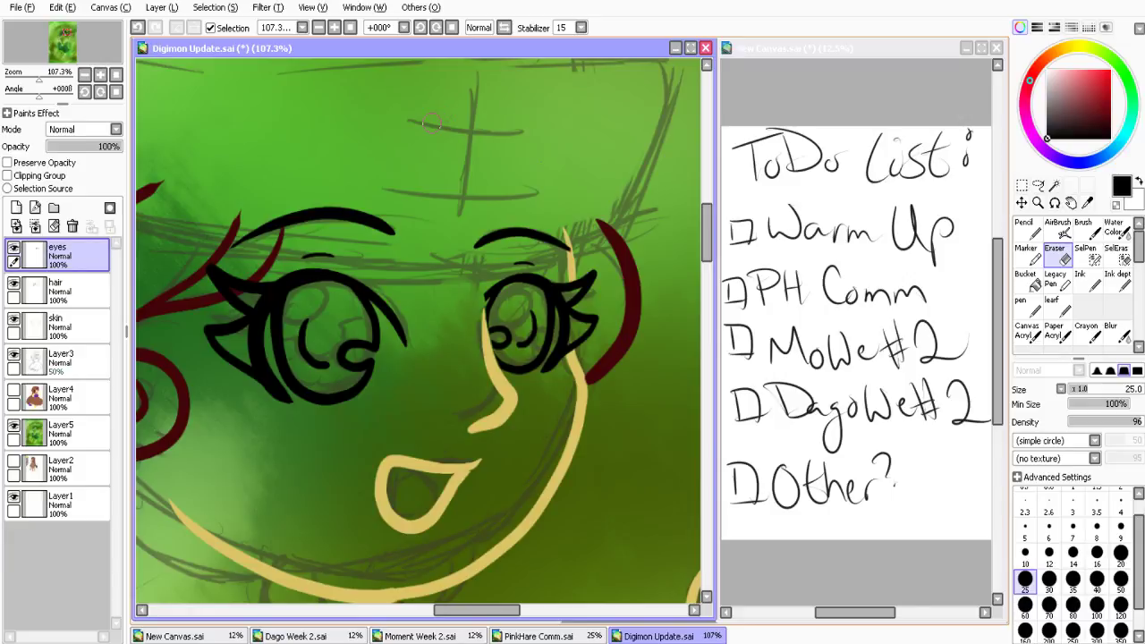
Erase the flipped round highlight and the curved inner line from the far eye's iris
{"action": "key", "text": "Page_Up"}
{"action": "key", "text": "Page_Up"}
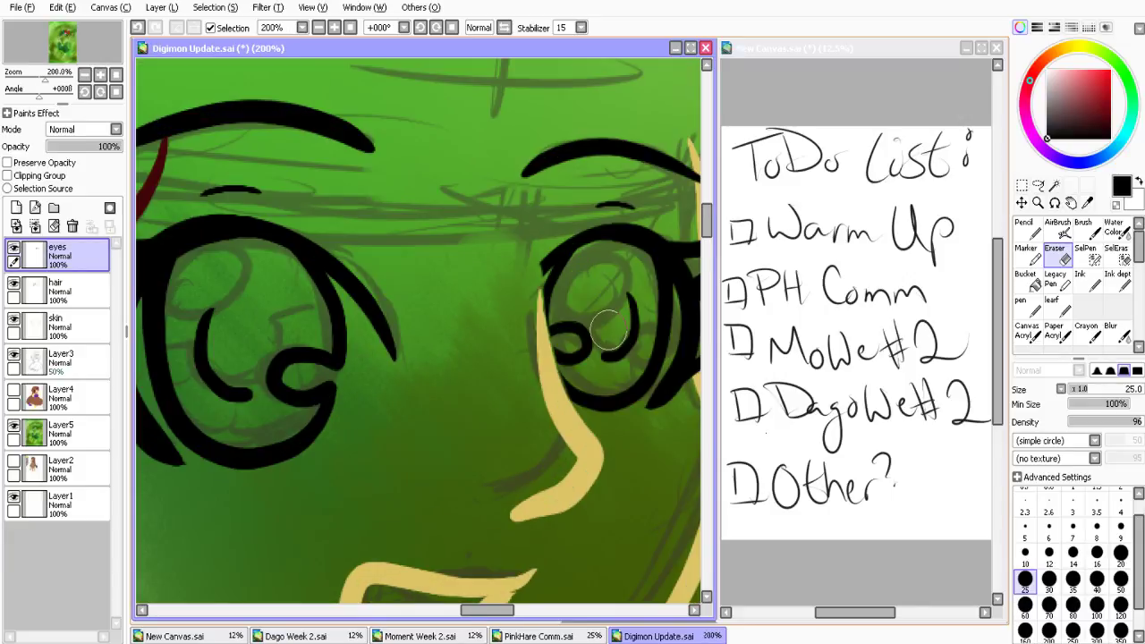
{"action": "mouse_move", "coordinate": [608, 331]}
{"action": "left_mouse_down"}
{"action": "mouse_move", "coordinate": [575, 346]}
{"action": "mouse_move", "coordinate": [647, 350]}
{"action": "left_mouse_up"}
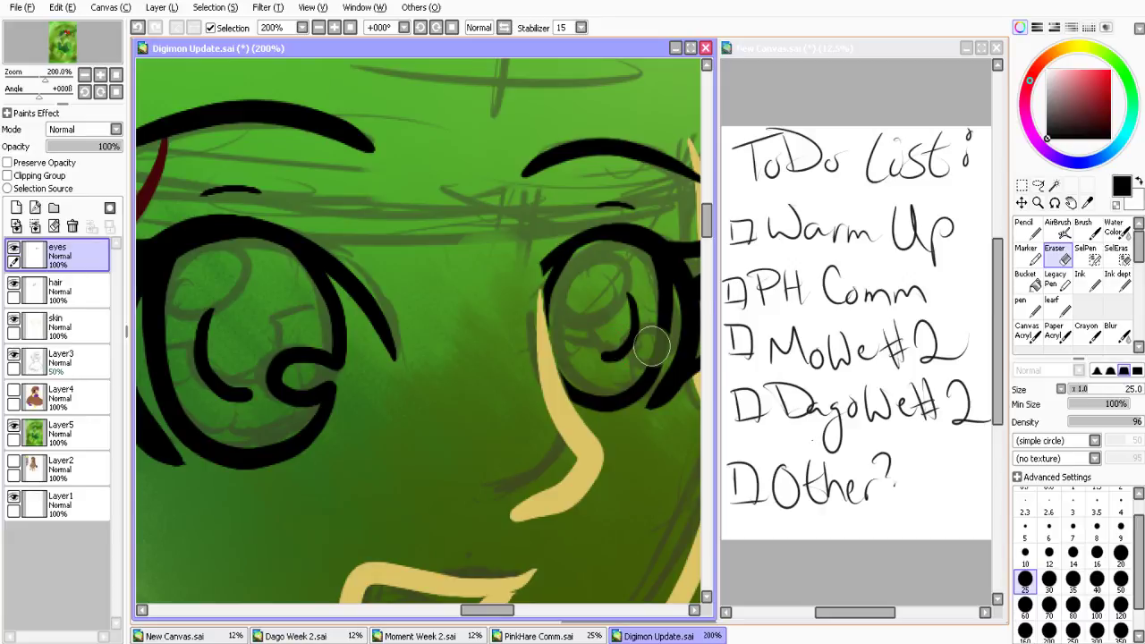
{"action": "left_click_drag", "start_coordinate": [652, 347], "coordinate": [616, 327]}
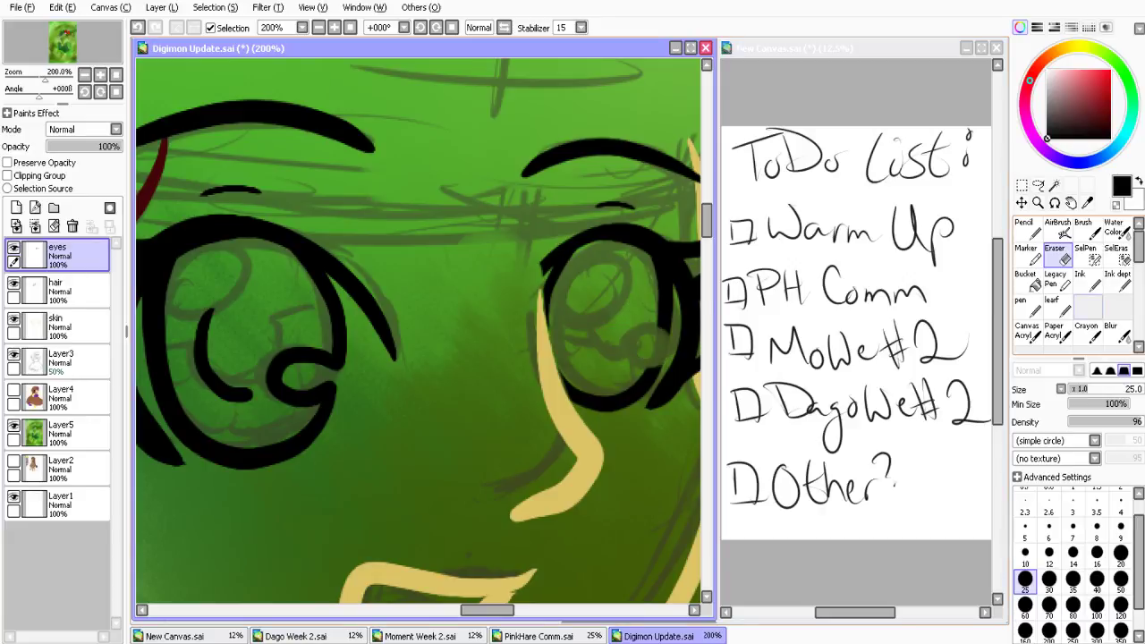
Ink a round highlight on the outer side of the far iris and a curved line on its inner side, in black at size 20
{"action": "left_click", "coordinate": [1093, 279]}
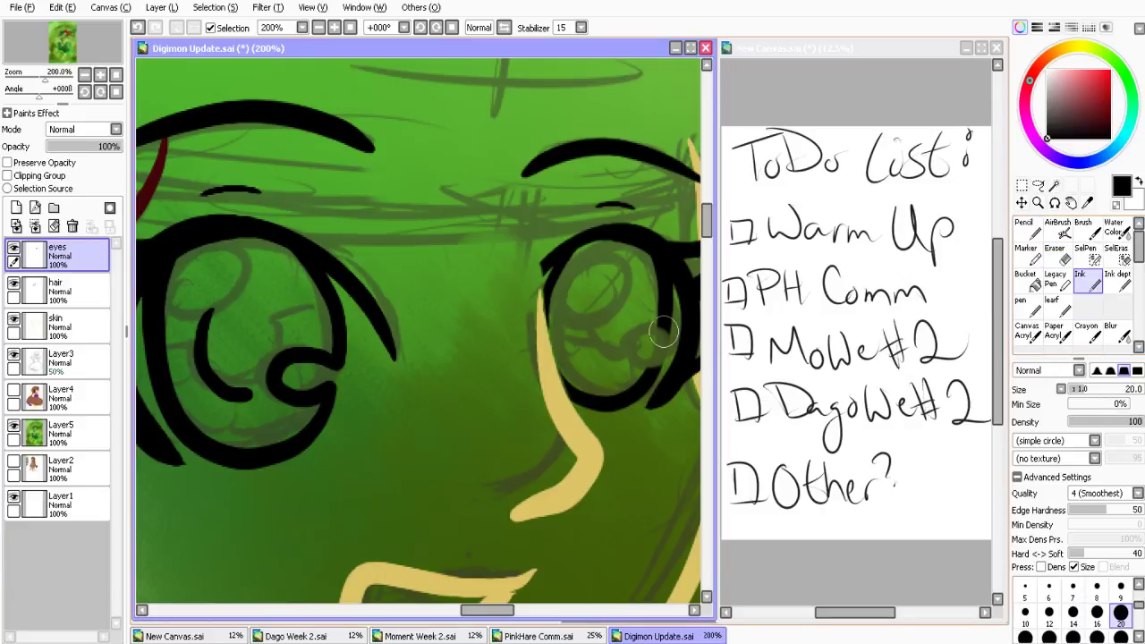
{"action": "mouse_move", "coordinate": [663, 332]}
{"action": "left_mouse_down"}
{"action": "mouse_move", "coordinate": [630, 354]}
{"action": "mouse_move", "coordinate": [660, 365]}
{"action": "left_mouse_up"}
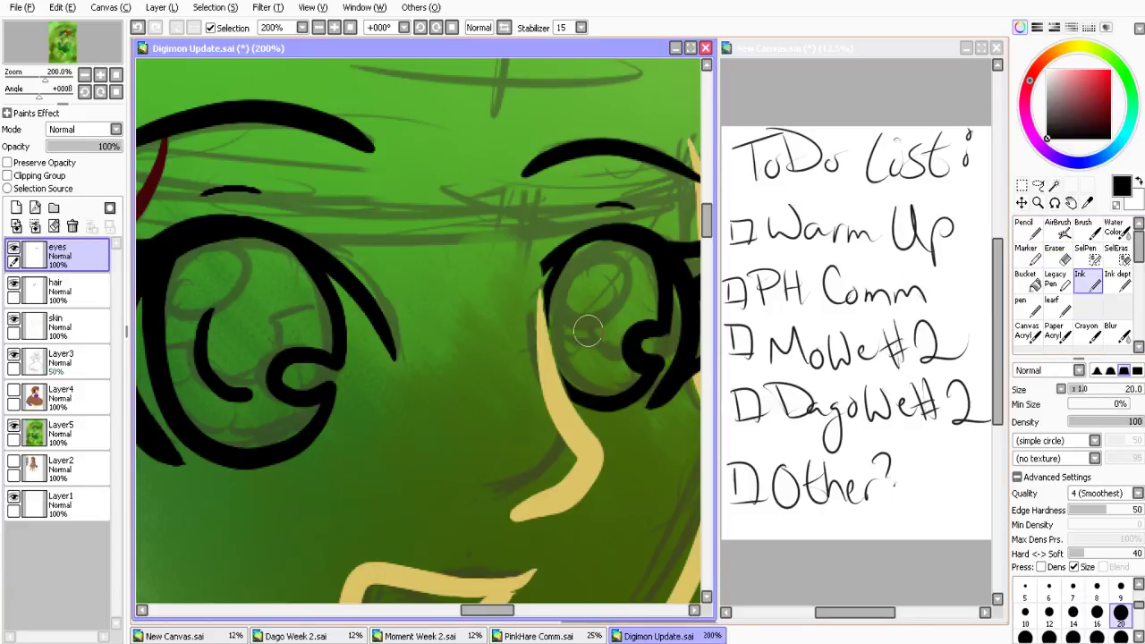
{"action": "left_click_drag", "start_coordinate": [580, 320], "coordinate": [590, 361]}
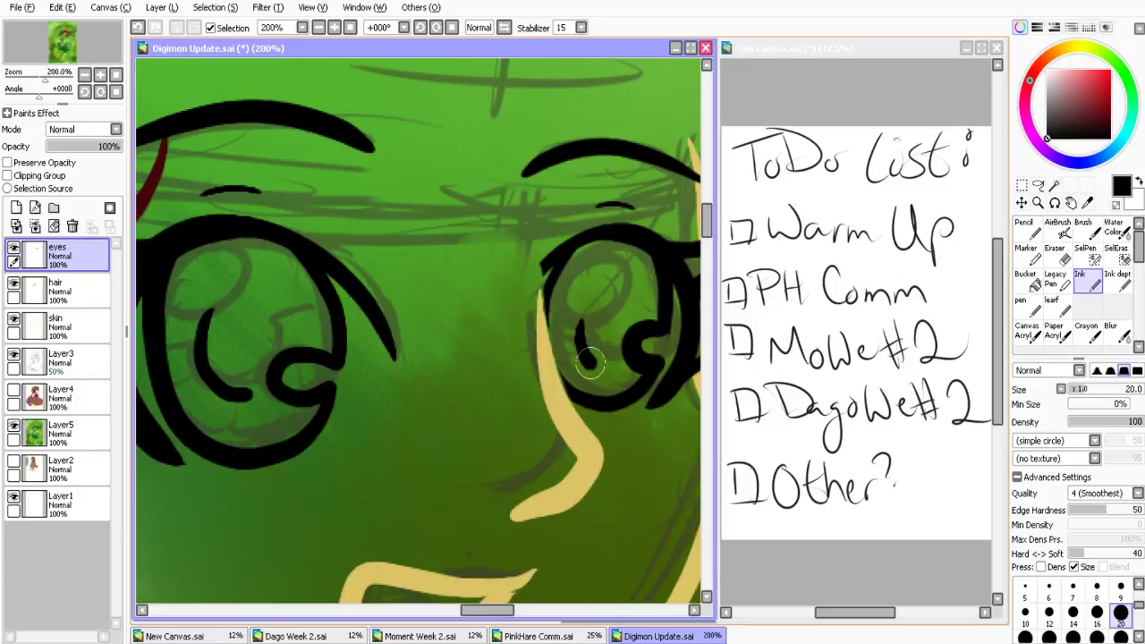
{"action": "key", "text": "ctrl+z"}
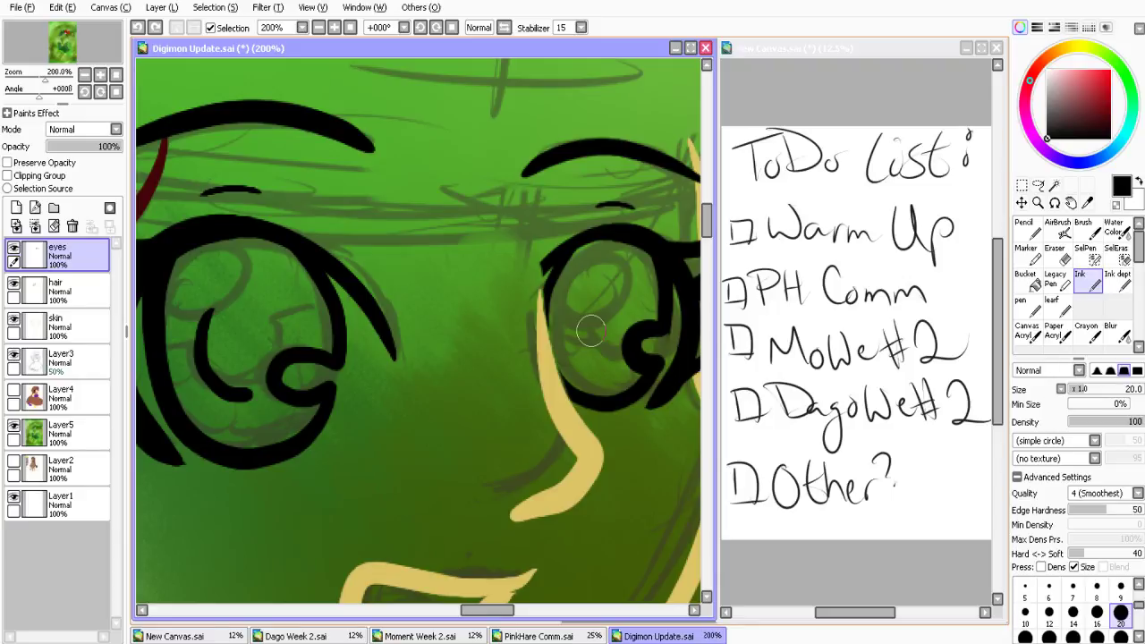
{"action": "left_click_drag", "start_coordinate": [583, 303], "coordinate": [617, 351]}
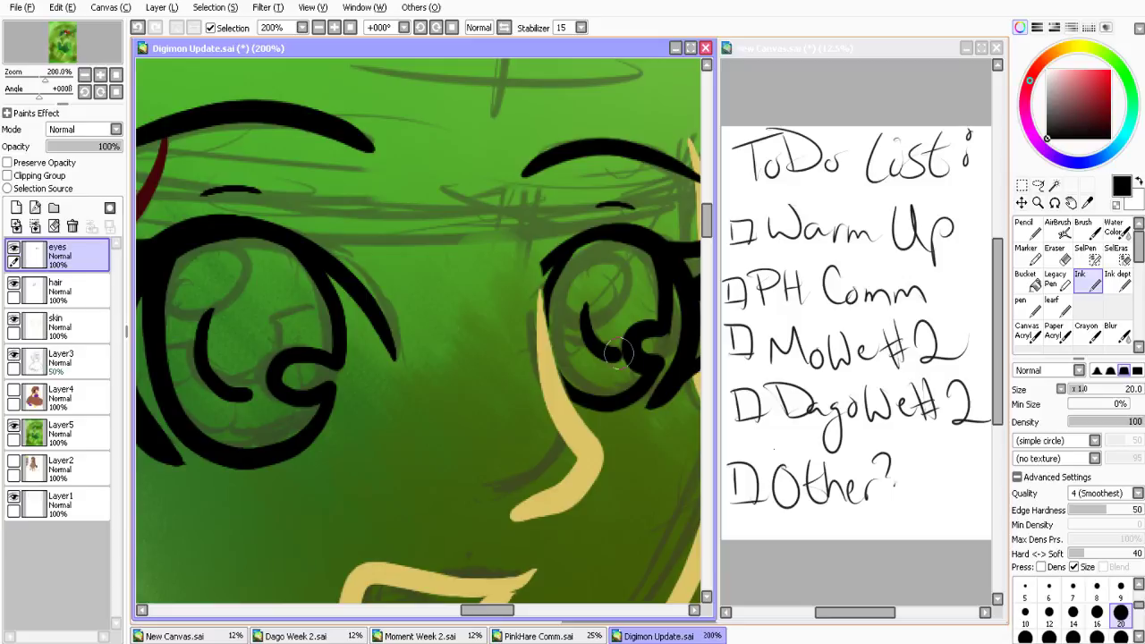
{"action": "key", "text": "ctrl+z"}
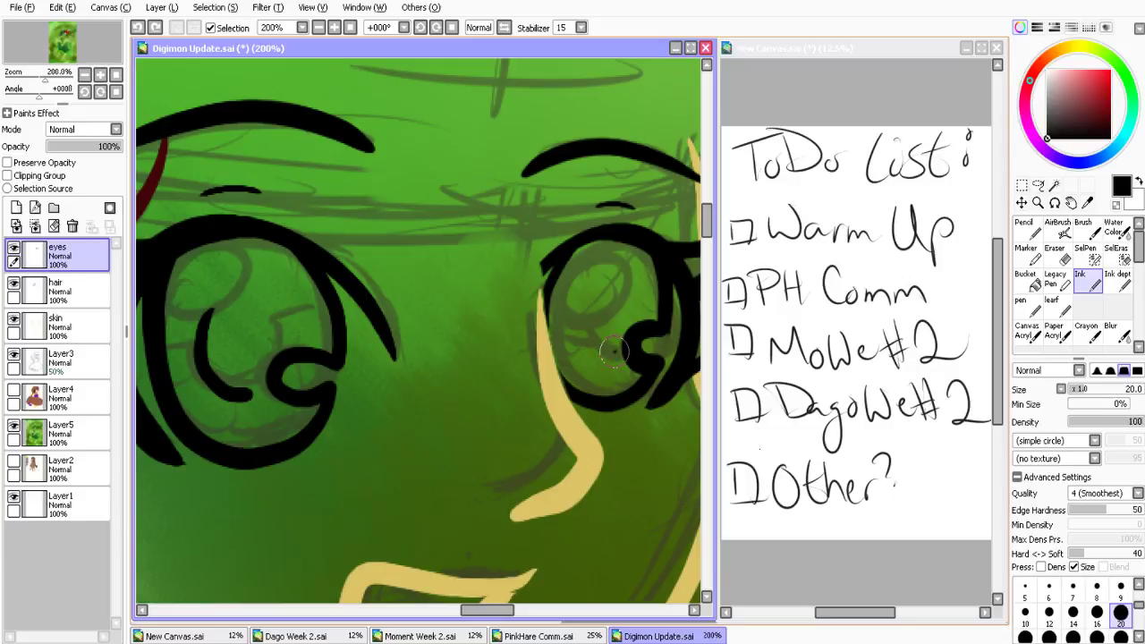
{"action": "key", "text": "ctrl+y"}
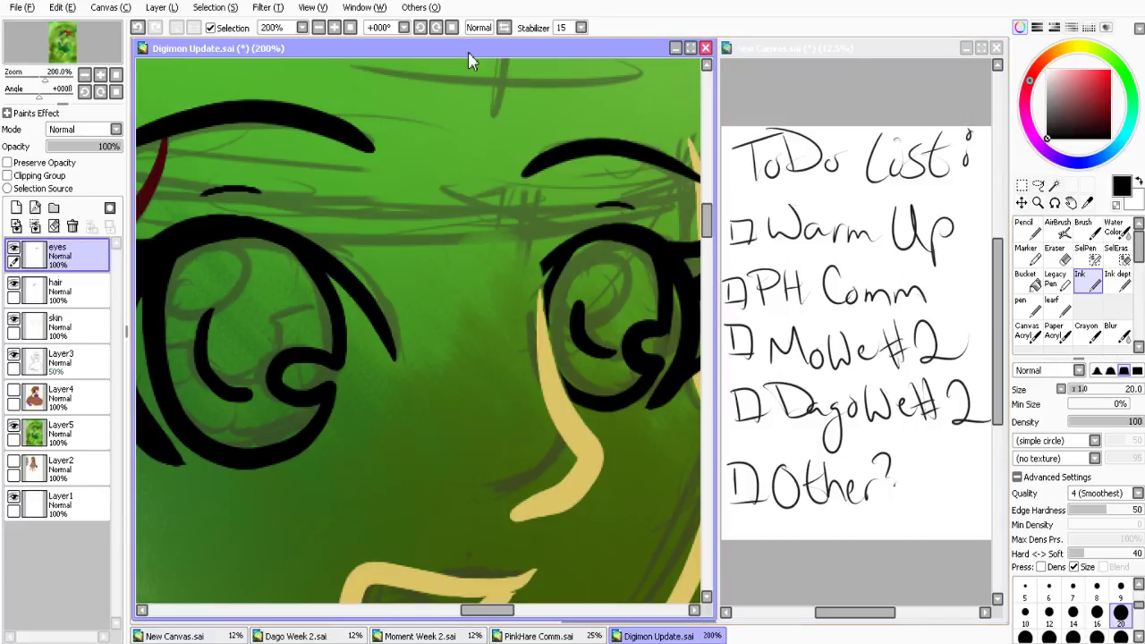
{"action": "left_click", "coordinate": [350, 28]}
{"action": "left_click", "coordinate": [334, 28]}
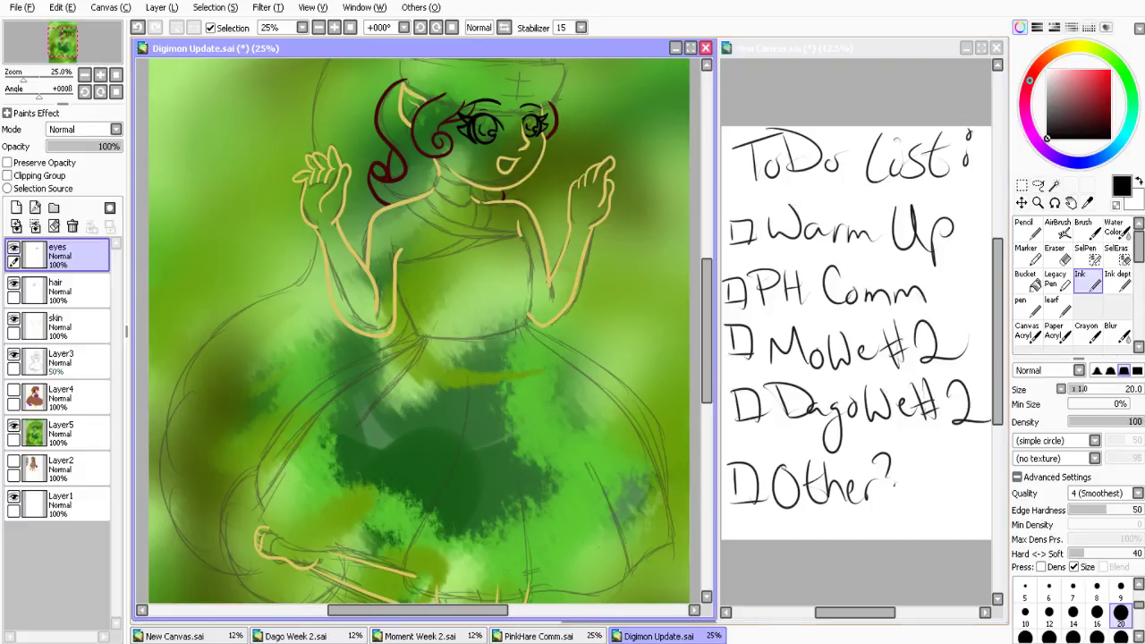
{"action": "key", "text": "alt+Tab"}
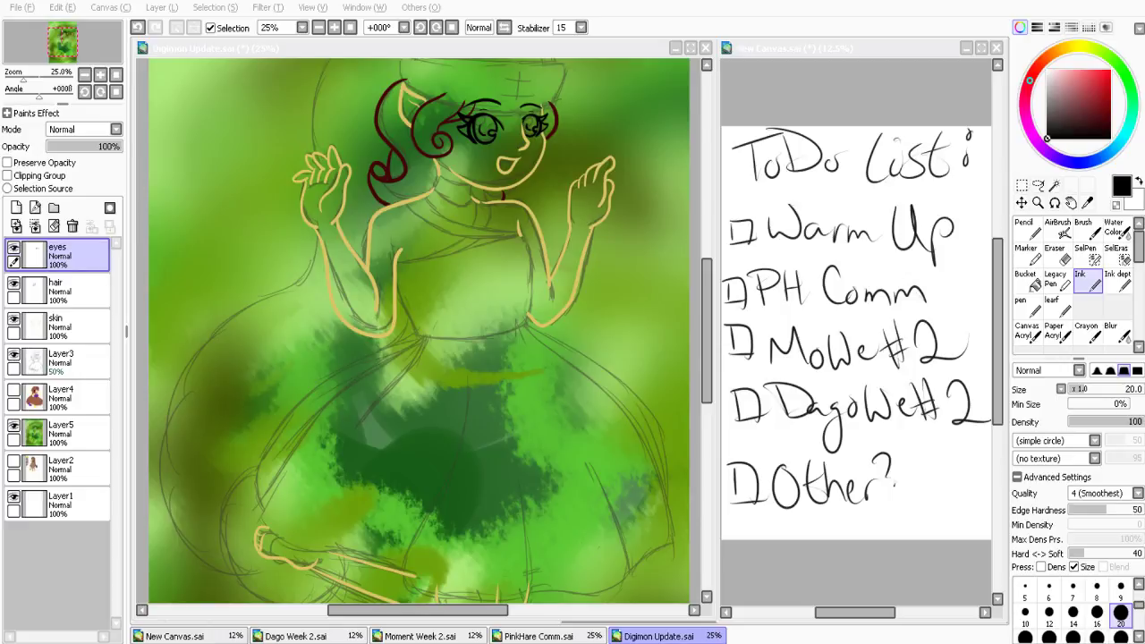
{"action": "left_click", "coordinate": [344, 466]}
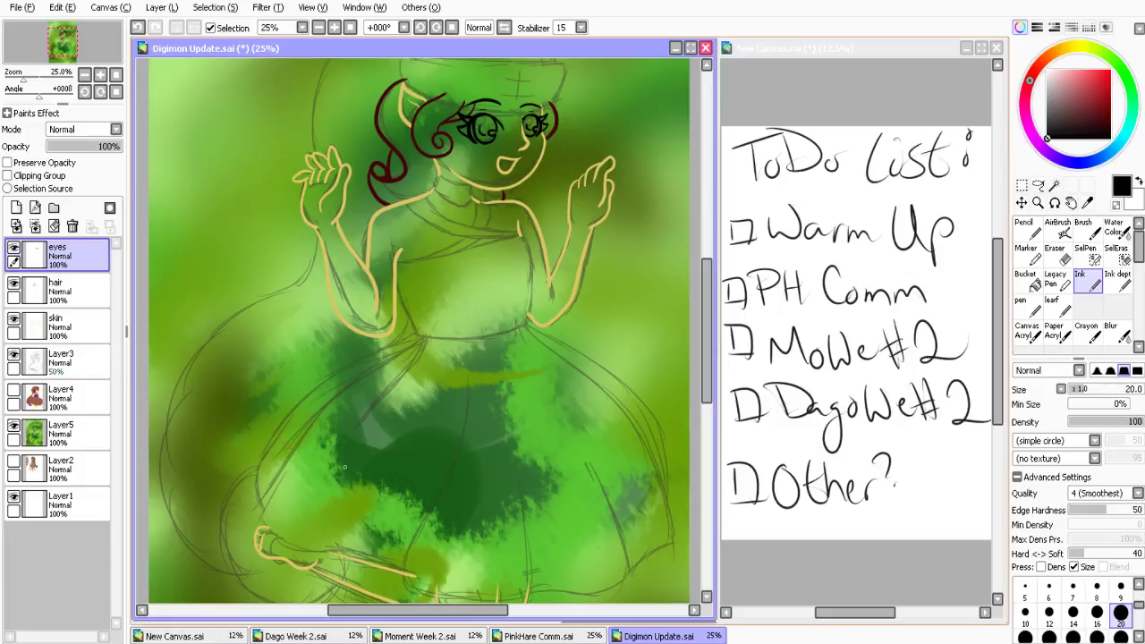
Add a new layer named clothes above the eyes layer
{"action": "left_click", "coordinate": [16, 208]}
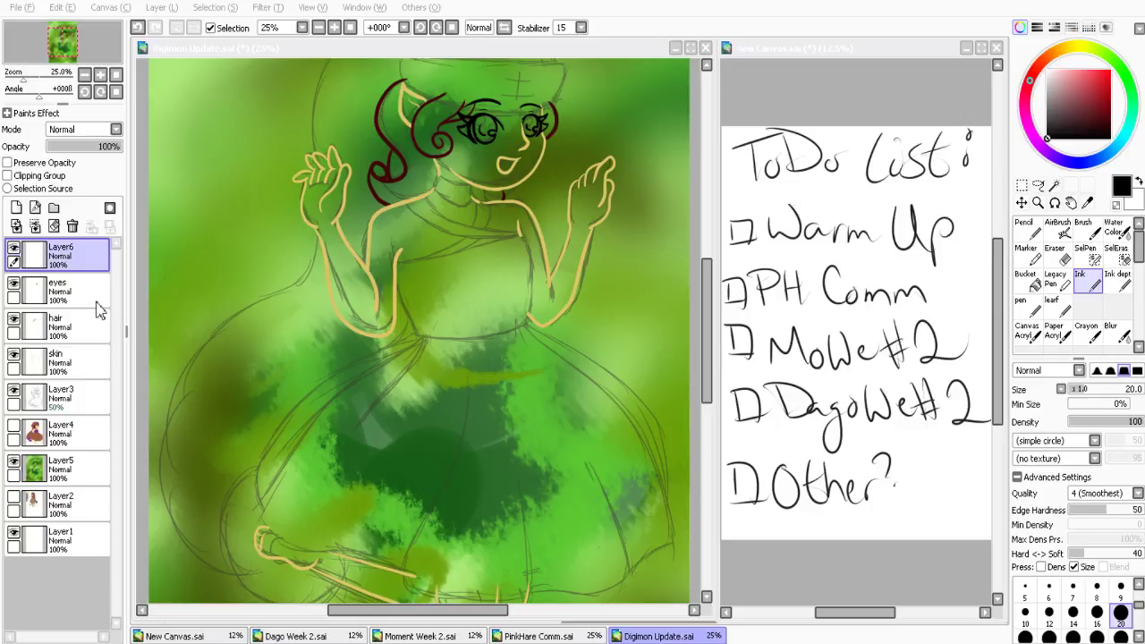
{"action": "key", "text": "Return"}
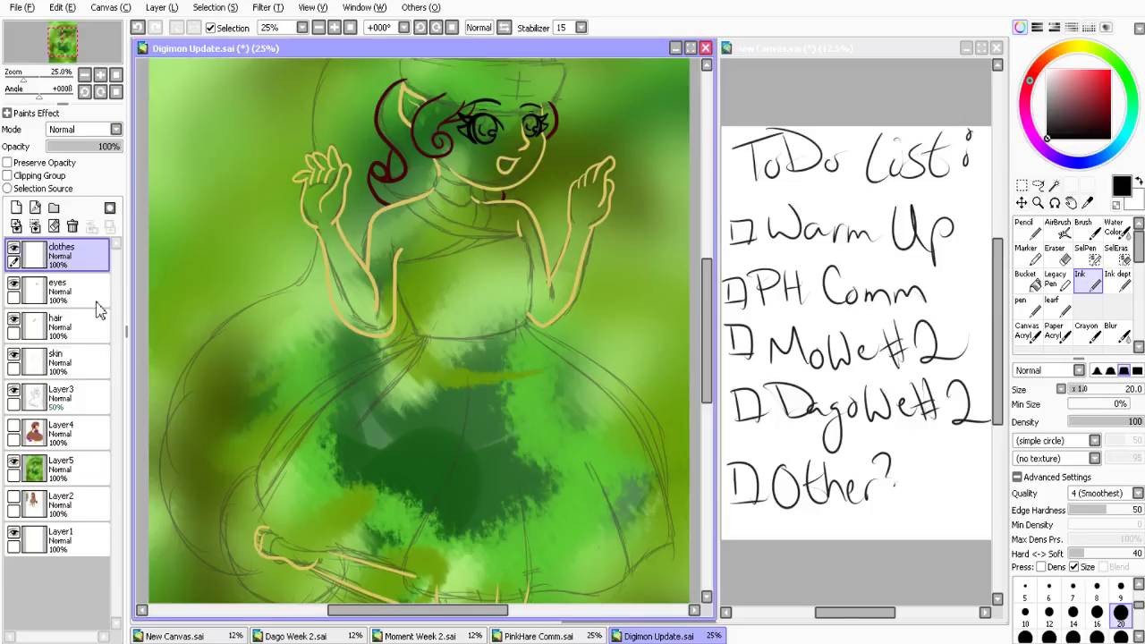
Sample the skirt's brown from Layer4, darken it, hide Layer4 again and make the clothes layer active
{"action": "left_click", "coordinate": [1056, 133]}
{"action": "left_click", "coordinate": [1047, 138]}
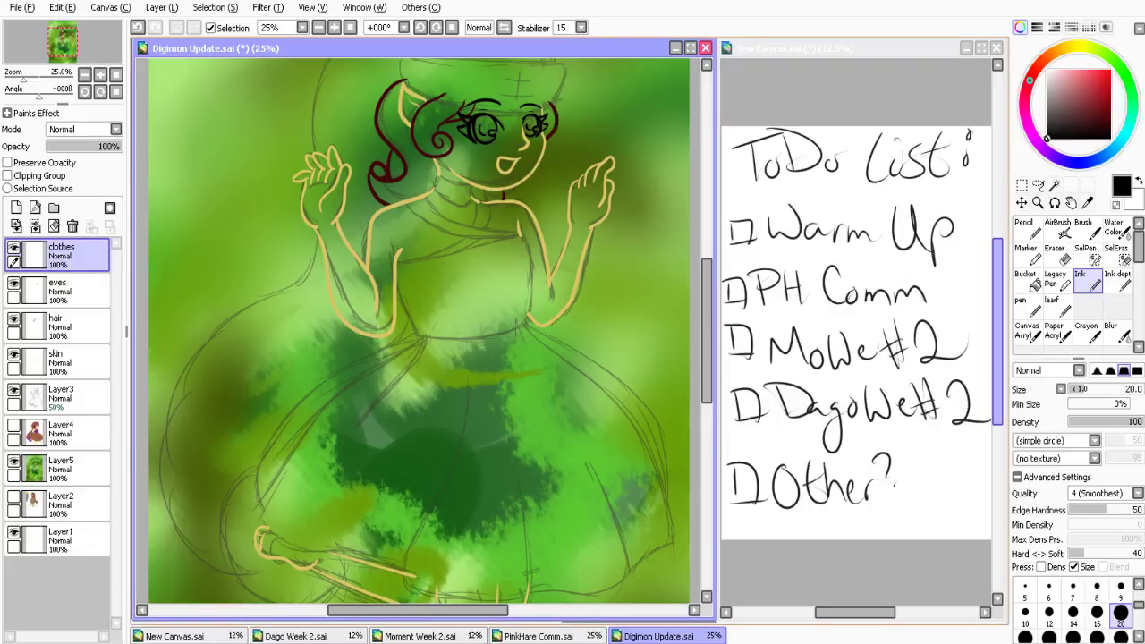
{"action": "left_click", "coordinate": [860, 407]}
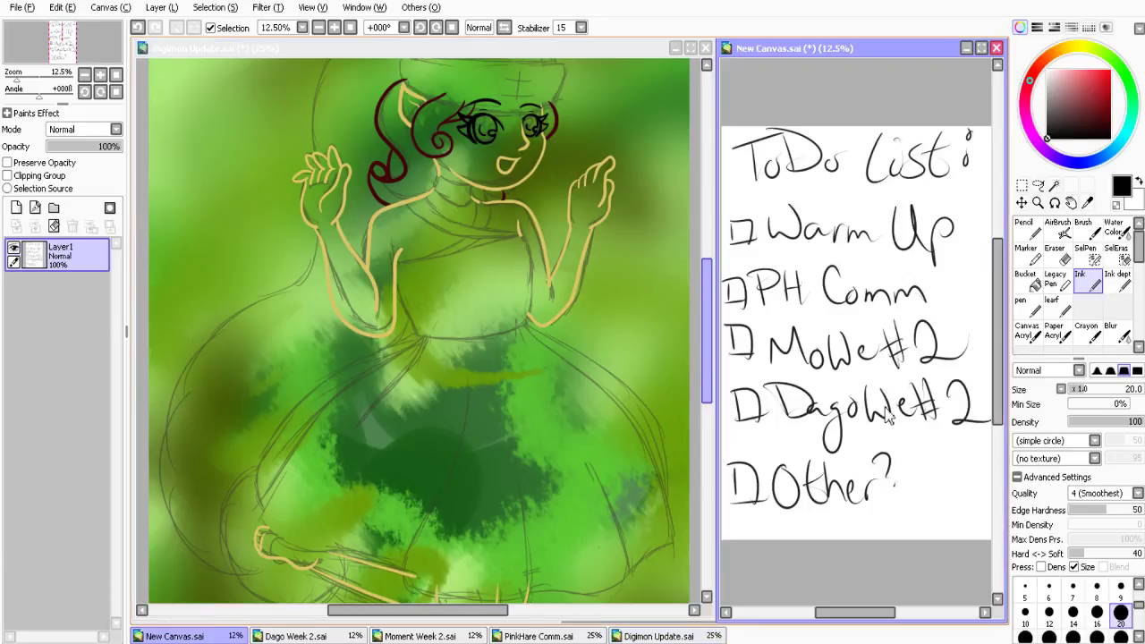
{"action": "left_click", "coordinate": [158, 381]}
{"action": "left_click", "coordinate": [618, 522], "text": "alt"}
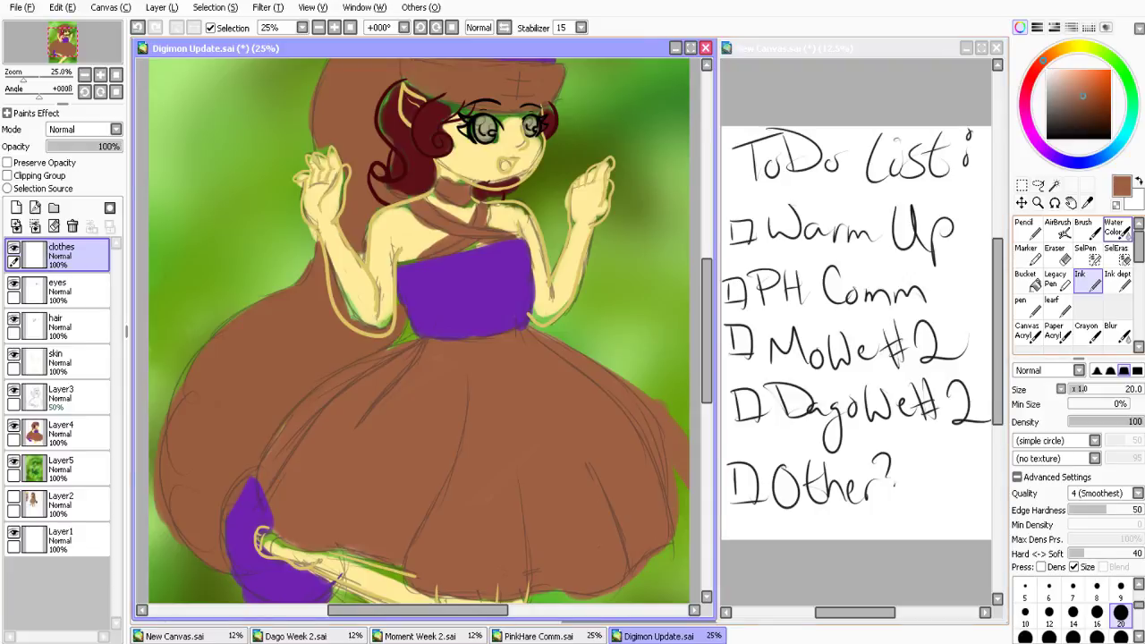
{"action": "left_click", "coordinate": [1092, 107]}
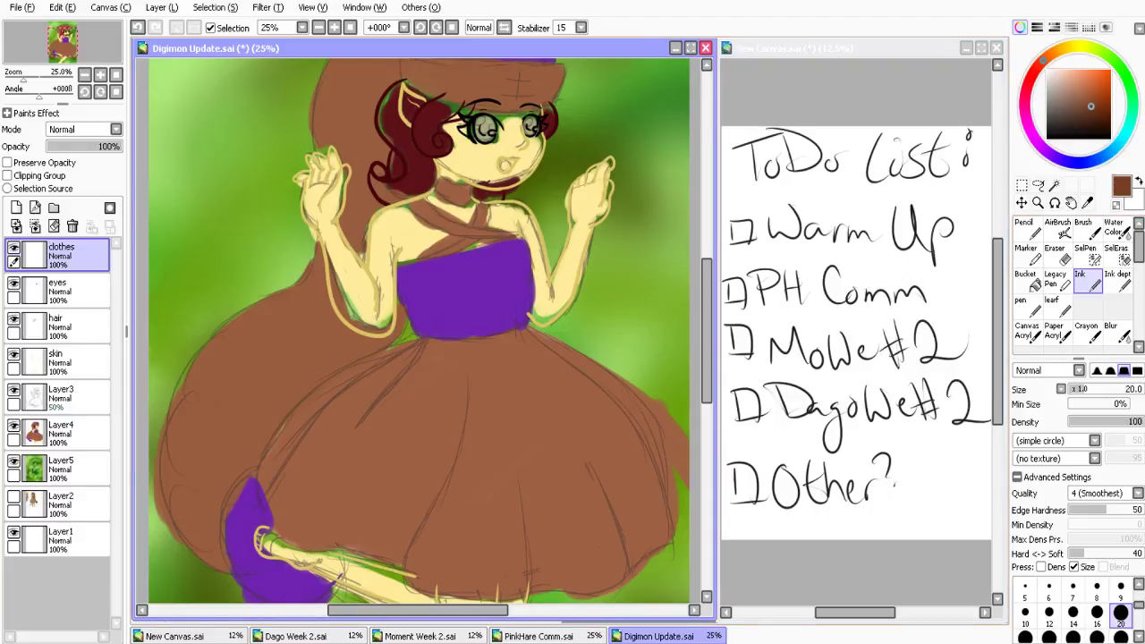
{"action": "left_click", "coordinate": [11, 435]}
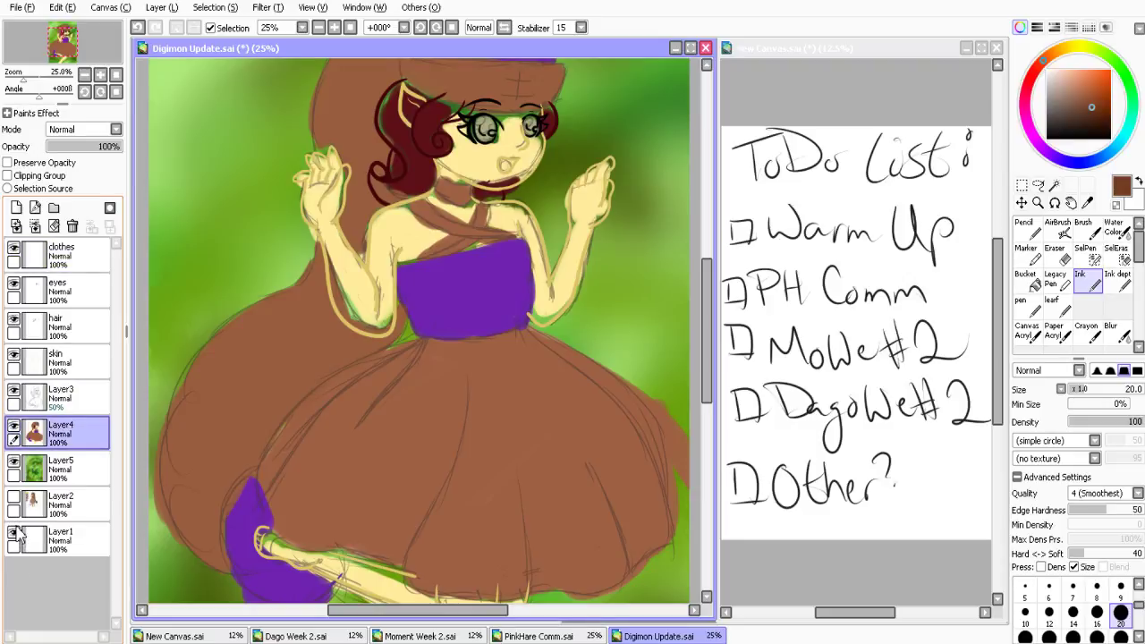
{"action": "left_click", "coordinate": [14, 427]}
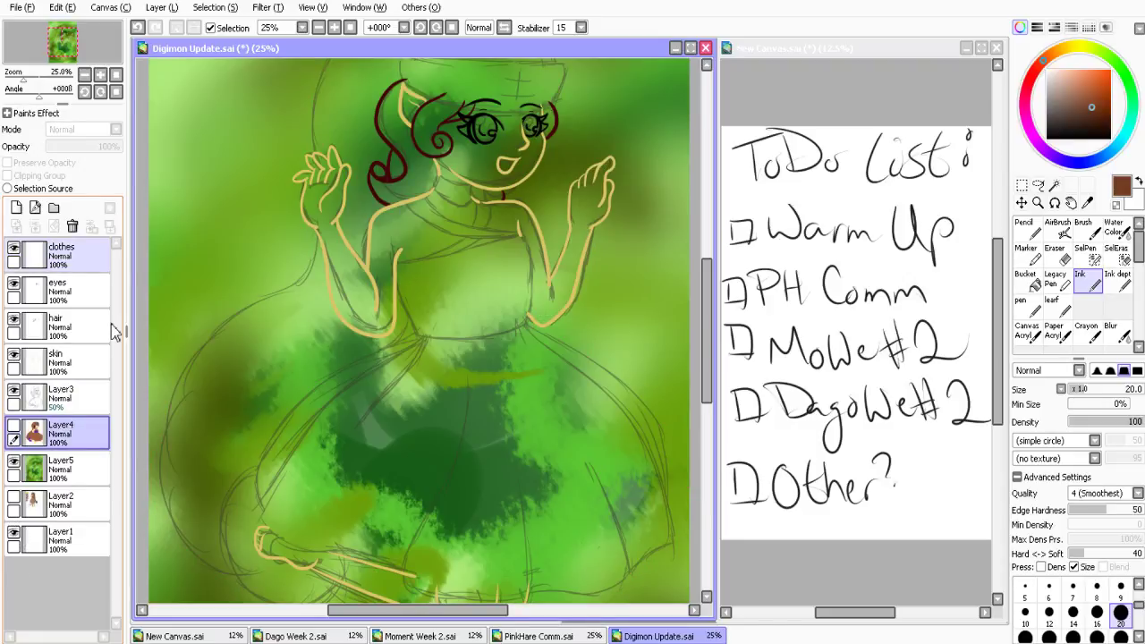
{"action": "left_click", "coordinate": [79, 257]}
Ink the closed outline of the hat's brim above the eyes in dark brown at size 20
{"action": "key", "text": "Page_Up"}
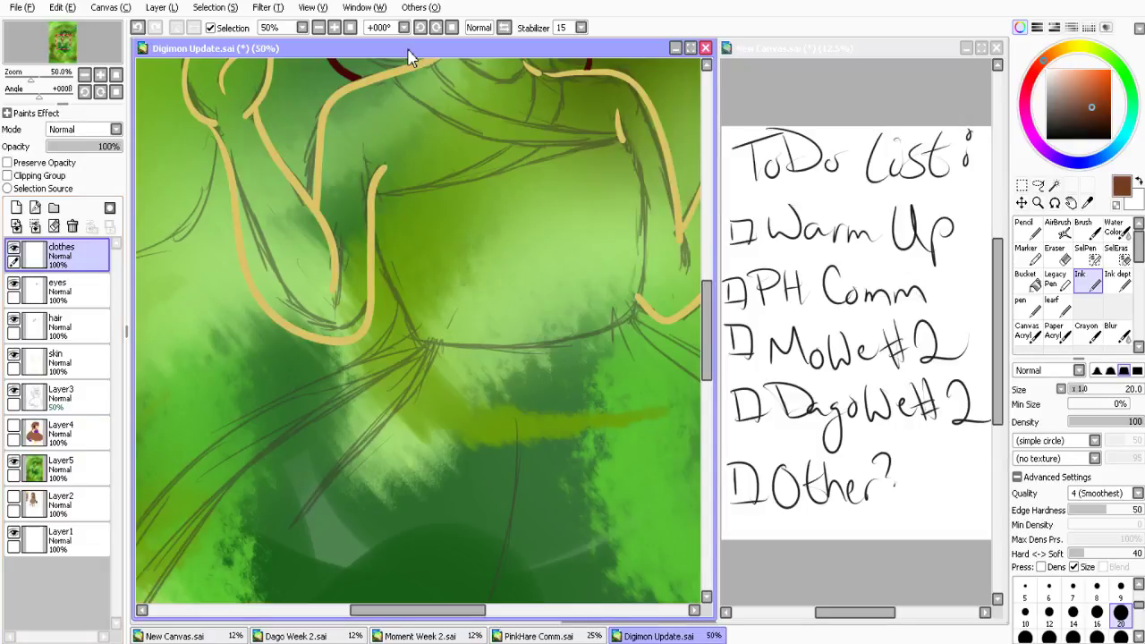
{"action": "scroll", "coordinate": [409, 56], "scroll_direction": "up", "scroll_amount": 5}
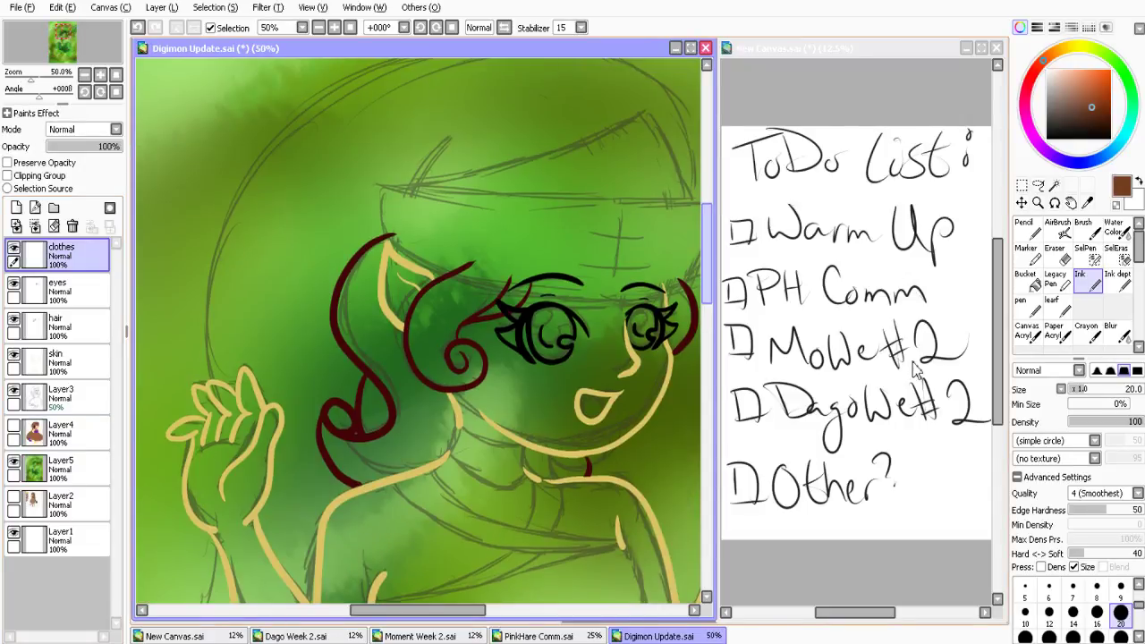
{"action": "scroll", "coordinate": [914, 369], "scroll_direction": "up", "scroll_amount": 2}
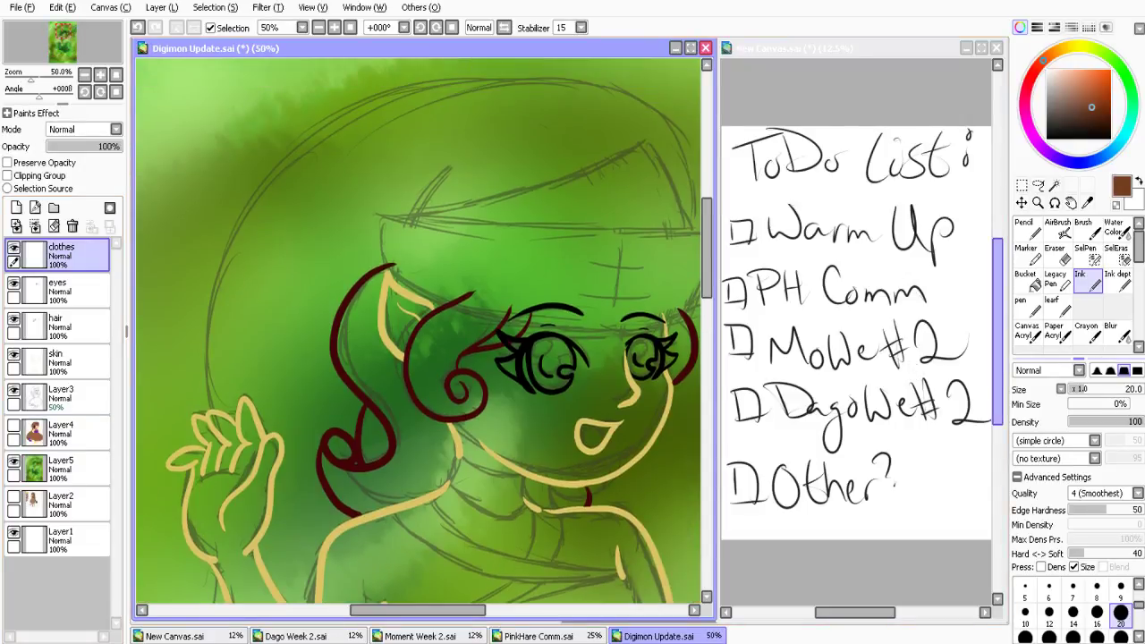
{"action": "left_click_drag", "start_coordinate": [407, 610], "coordinate": [424, 610]}
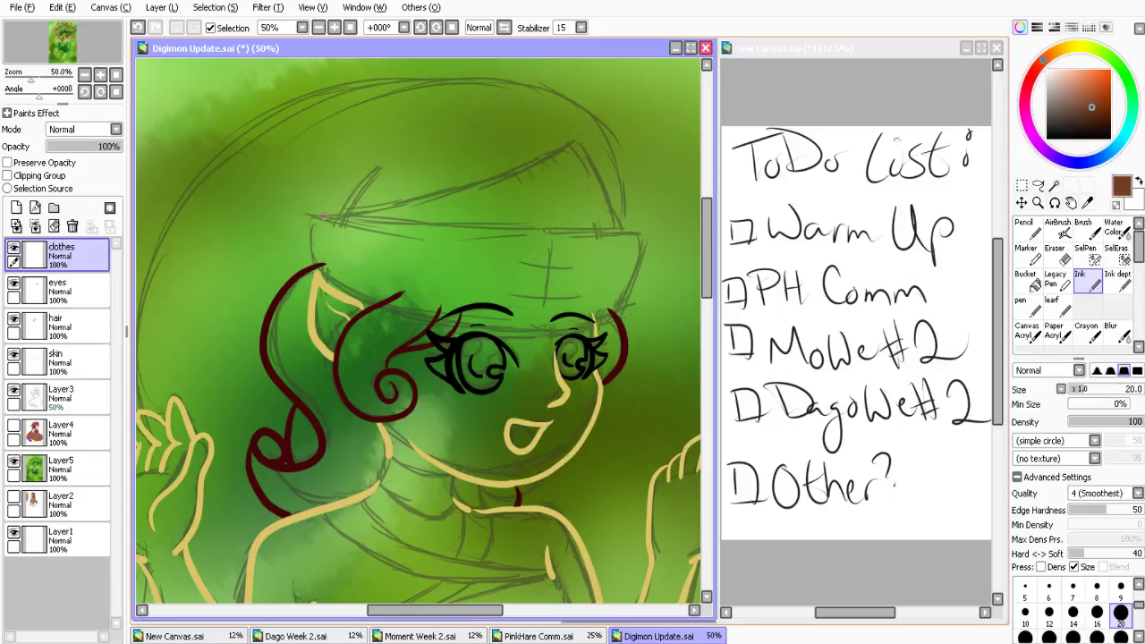
{"action": "left_click_drag", "start_coordinate": [323, 216], "coordinate": [303, 275]}
{"action": "key", "text": "ctrl+z"}
{"action": "mouse_move", "coordinate": [310, 214]}
{"action": "left_mouse_down"}
{"action": "mouse_move", "coordinate": [378, 303]}
{"action": "mouse_move", "coordinate": [645, 297]}
{"action": "mouse_move", "coordinate": [408, 225]}
{"action": "left_mouse_up"}
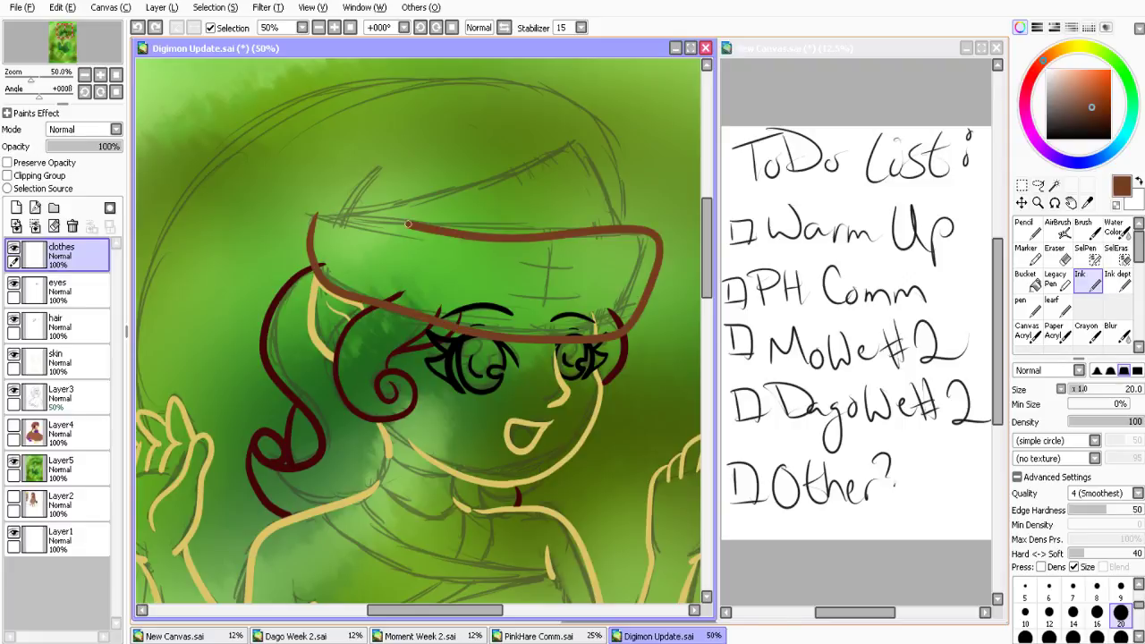
{"action": "key", "text": "ctrl+z"}
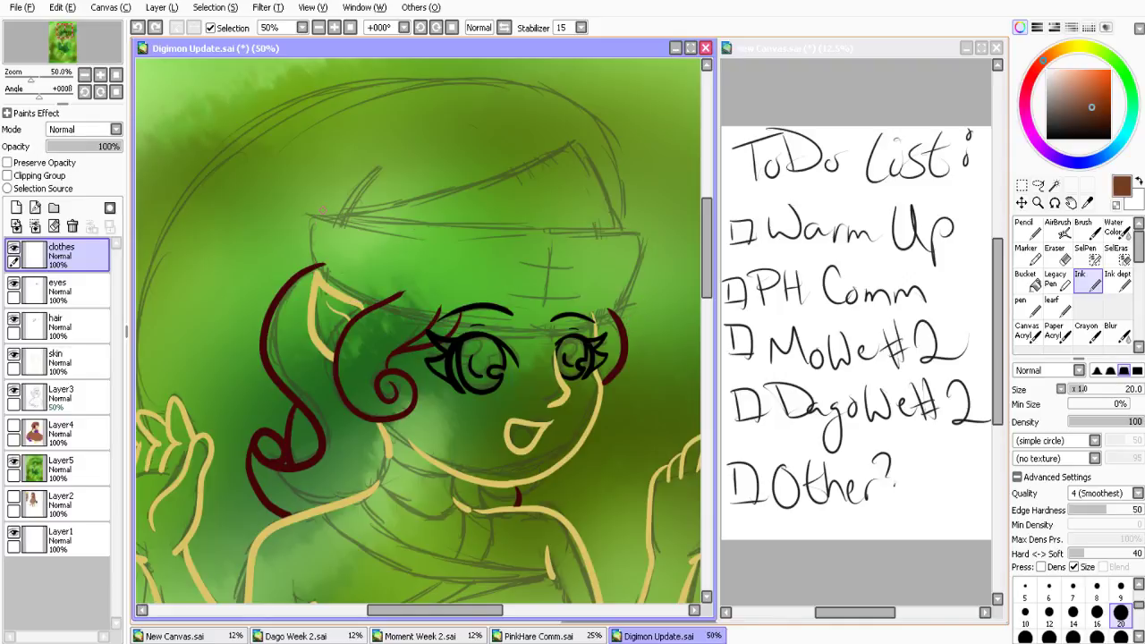
{"action": "mouse_move", "coordinate": [323, 209]}
{"action": "left_mouse_down"}
{"action": "mouse_move", "coordinate": [312, 266]}
{"action": "mouse_move", "coordinate": [619, 315]}
{"action": "mouse_move", "coordinate": [459, 231]}
{"action": "left_mouse_up"}
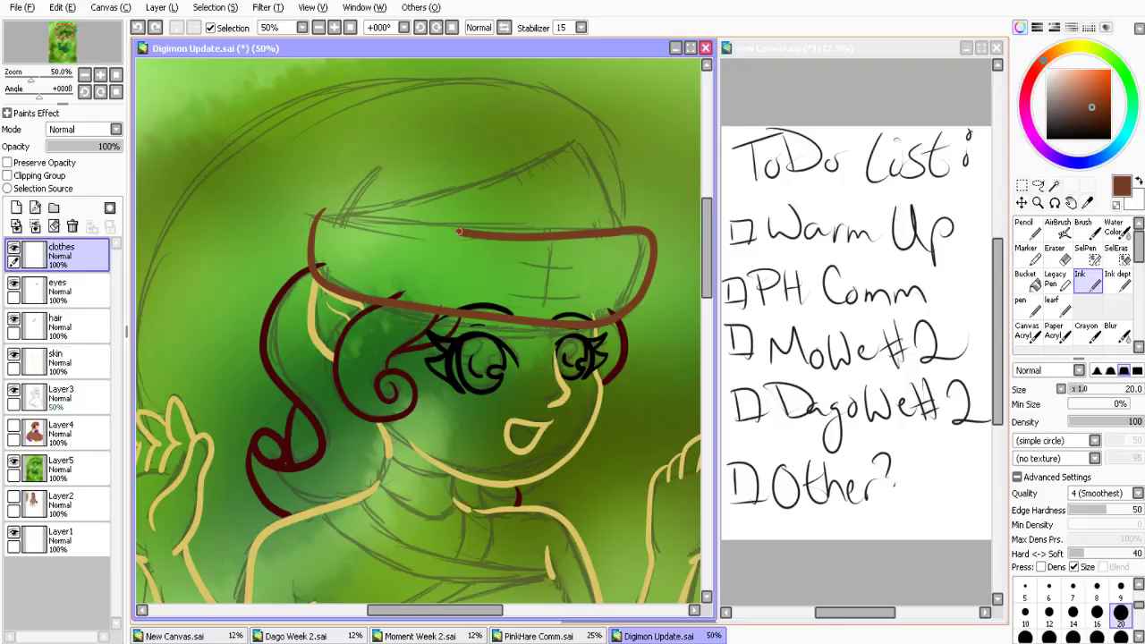
{"action": "key", "text": "ctrl+z"}
{"action": "key", "text": "ctrl+z"}
{"action": "key", "text": "ctrl+z"}
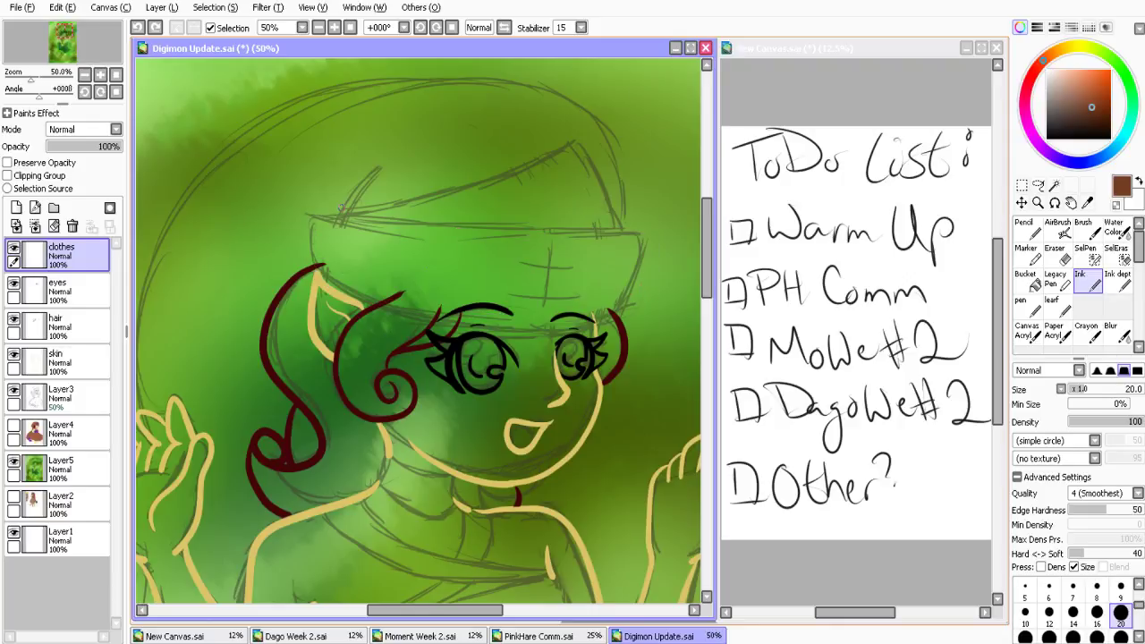
{"action": "mouse_move", "coordinate": [315, 216]}
{"action": "left_mouse_down"}
{"action": "mouse_move", "coordinate": [643, 264]}
{"action": "mouse_move", "coordinate": [452, 321]}
{"action": "mouse_move", "coordinate": [313, 217]}
{"action": "left_mouse_up"}
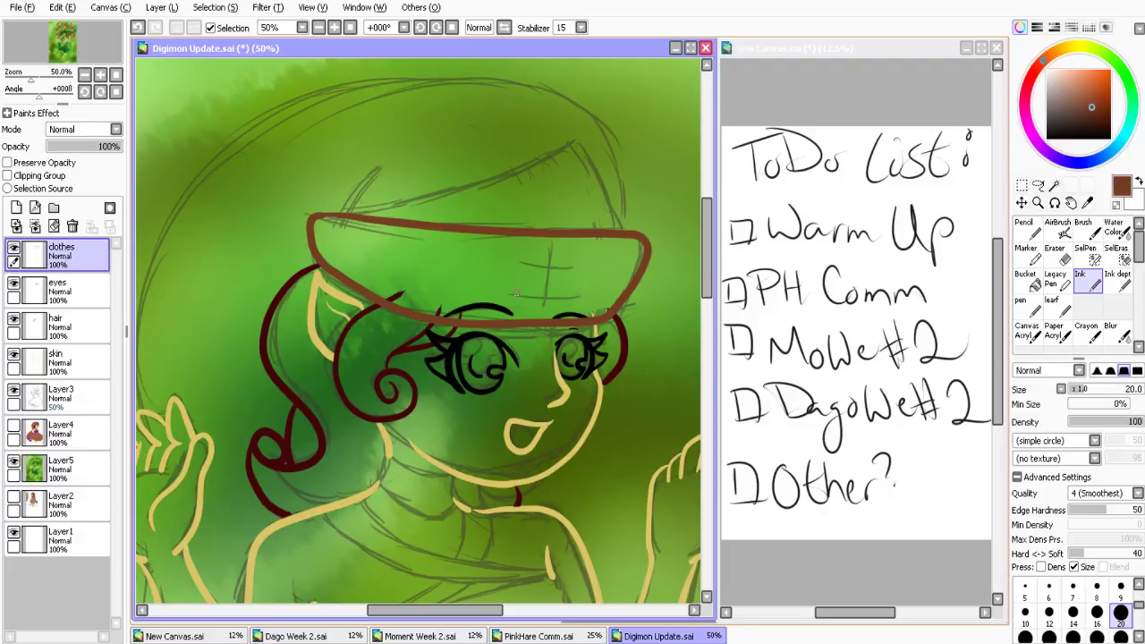
Ink the small emblem on the hat's brim with two short horizontal curves joined by a vertical line
{"action": "left_click_drag", "start_coordinate": [513, 293], "coordinate": [587, 300]}
{"action": "key", "text": "ctrl+z"}
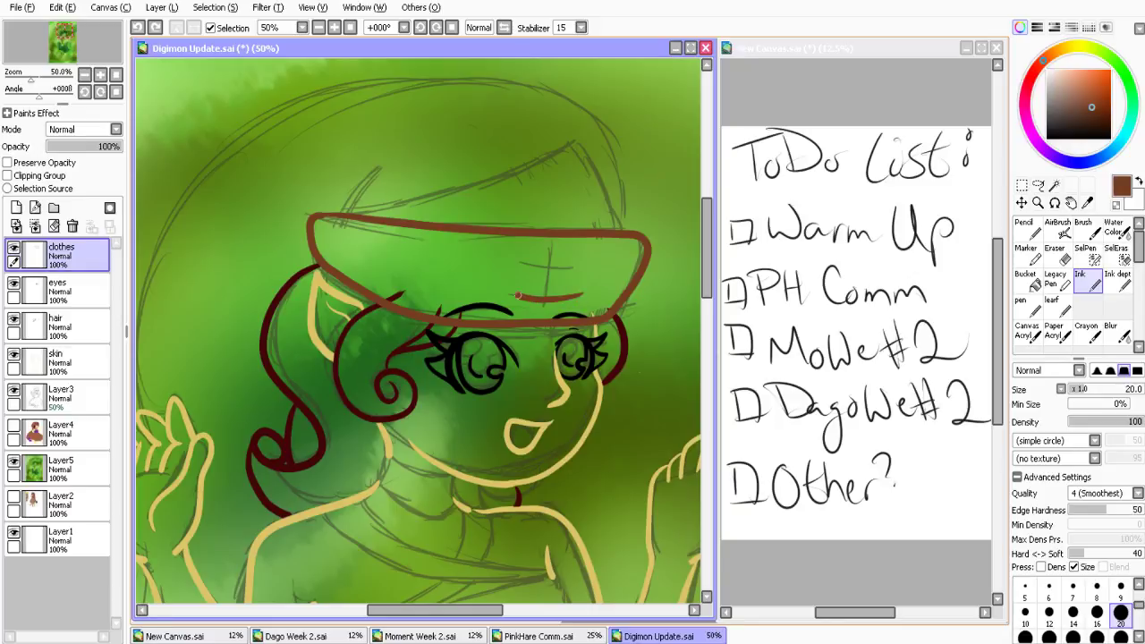
{"action": "left_click_drag", "start_coordinate": [582, 266], "coordinate": [527, 268]}
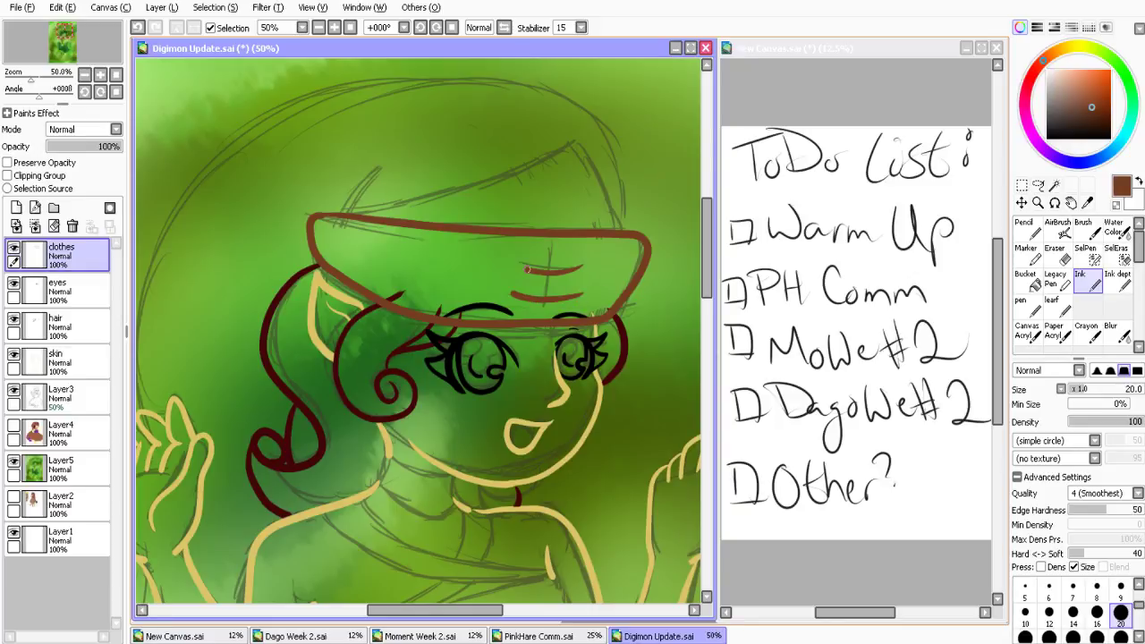
{"action": "key", "text": "ctrl+z"}
{"action": "left_click_drag", "start_coordinate": [547, 274], "coordinate": [543, 300]}
{"action": "key", "text": "ctrl+z"}
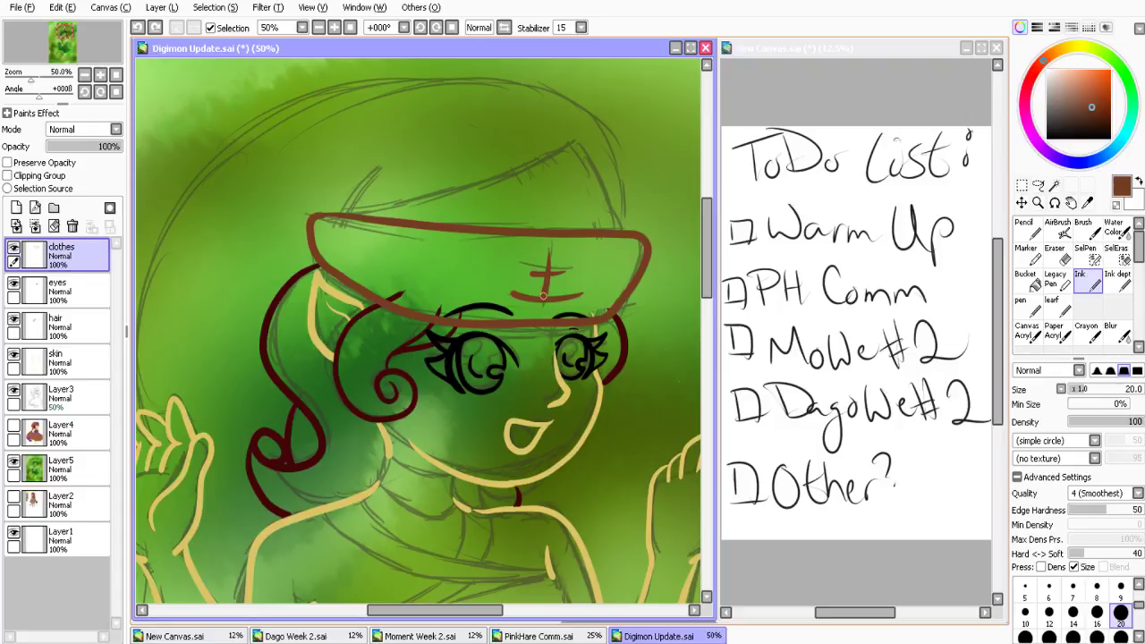
{"action": "left_click_drag", "start_coordinate": [543, 295], "coordinate": [543, 298]}
Ink the hat's pointed flap rising above the brim and a short flick at the brim's ear-side corner
{"action": "mouse_move", "coordinate": [355, 210]}
{"action": "left_mouse_down"}
{"action": "mouse_move", "coordinate": [610, 194]}
{"action": "mouse_move", "coordinate": [517, 226]}
{"action": "left_mouse_up"}
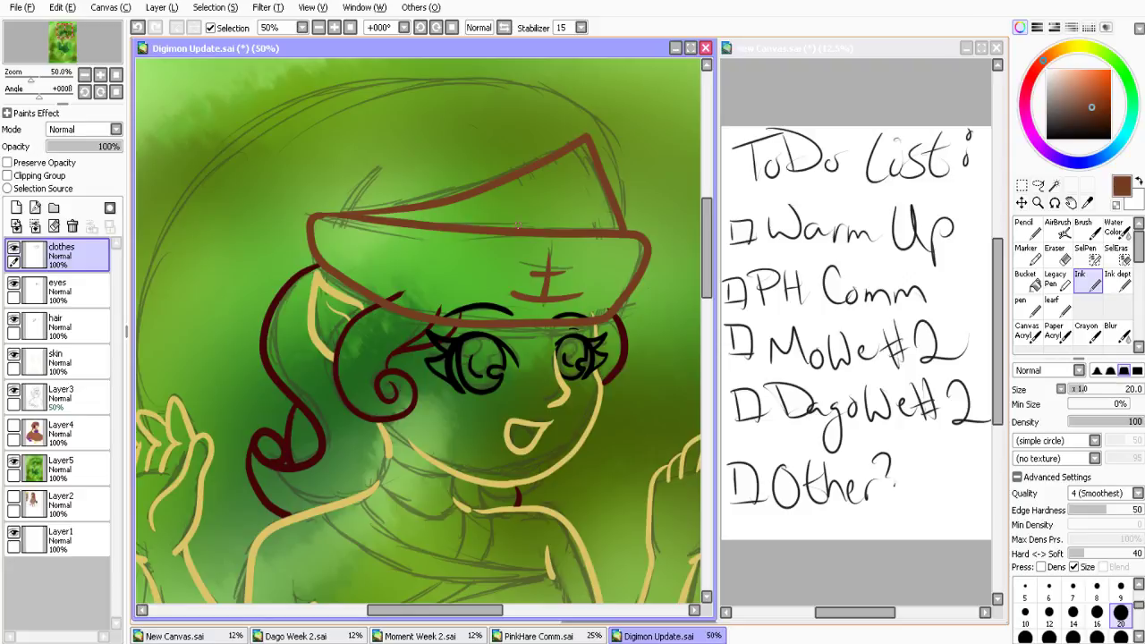
{"action": "key", "text": "ctrl+z"}
{"action": "key", "text": "ctrl+z"}
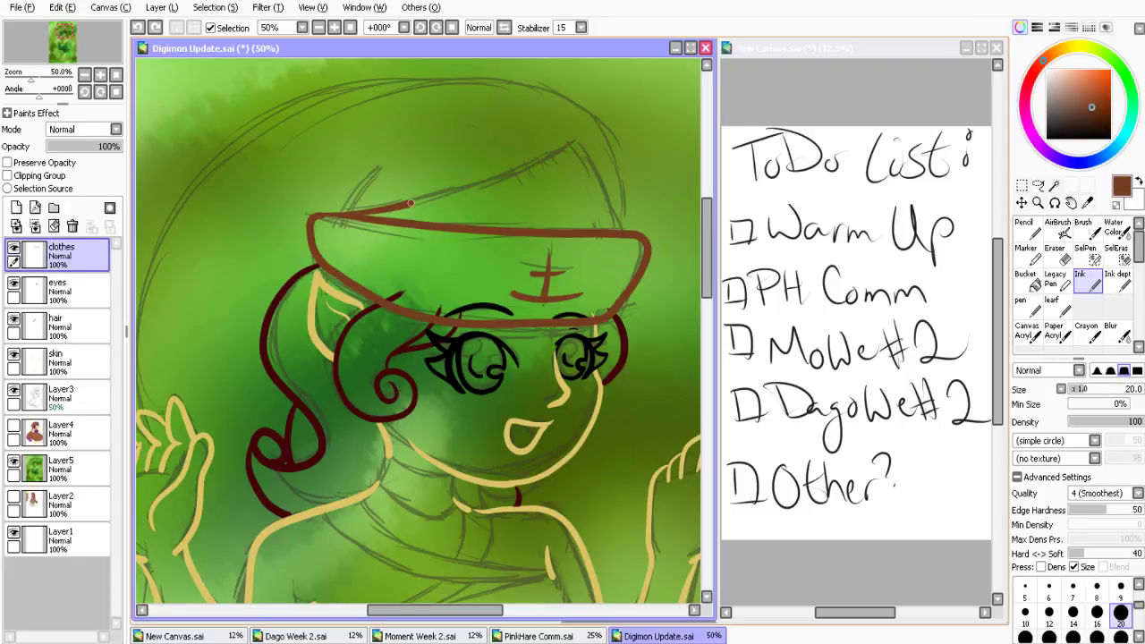
{"action": "mouse_move", "coordinate": [410, 203]}
{"action": "left_mouse_down"}
{"action": "mouse_move", "coordinate": [631, 209]}
{"action": "mouse_move", "coordinate": [643, 235]}
{"action": "left_mouse_up"}
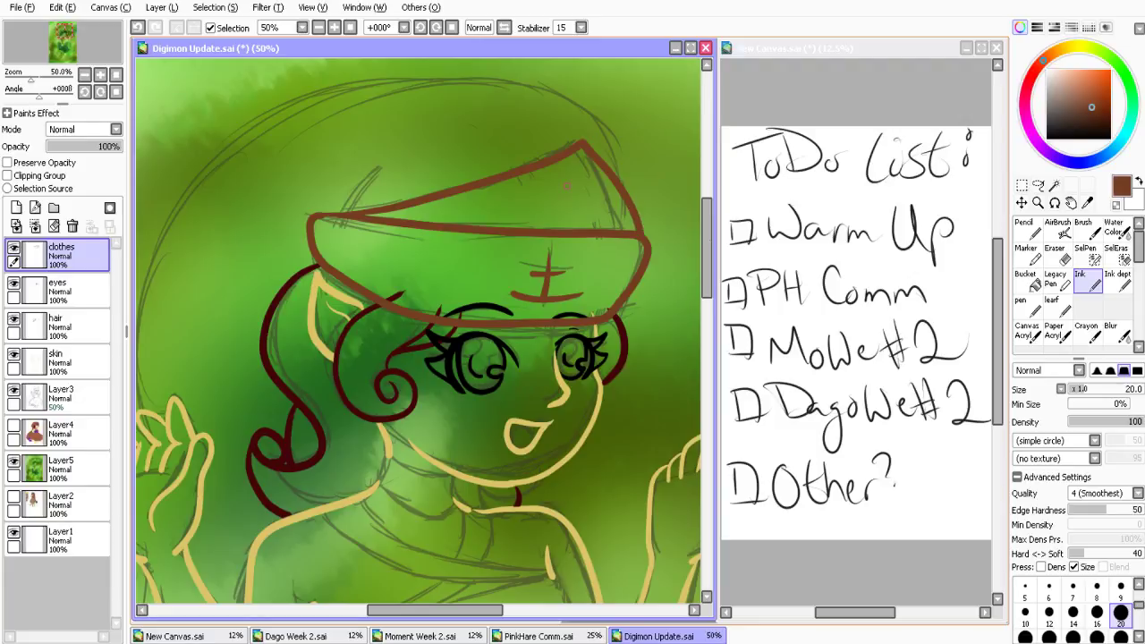
{"action": "left_click_drag", "start_coordinate": [327, 212], "coordinate": [336, 199]}
{"action": "key", "text": "ctrl+z"}
{"action": "left_click_drag", "start_coordinate": [322, 214], "coordinate": [350, 191]}
Ink the hat's large rounded crown as one sweeping curve from the flap's outer edge down to the raised hand's fingertips
{"action": "mouse_move", "coordinate": [629, 199]}
{"action": "left_mouse_down"}
{"action": "mouse_move", "coordinate": [626, 130]}
{"action": "mouse_move", "coordinate": [218, 181]}
{"action": "left_mouse_up"}
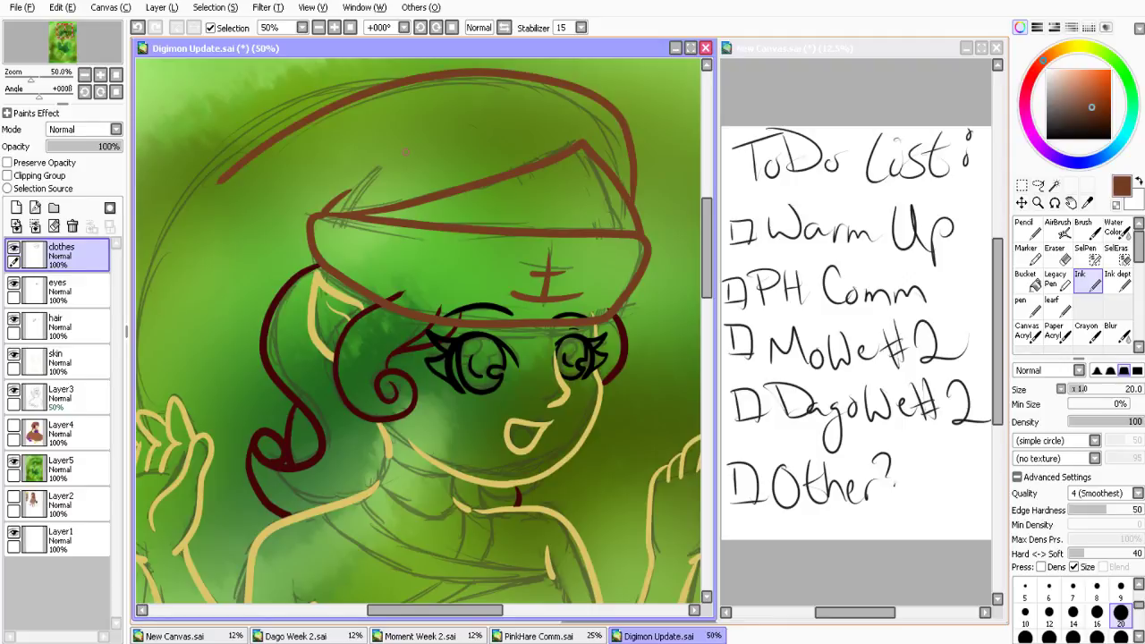
{"action": "key", "text": "ctrl+z"}
{"action": "key", "text": "ctrl+z"}
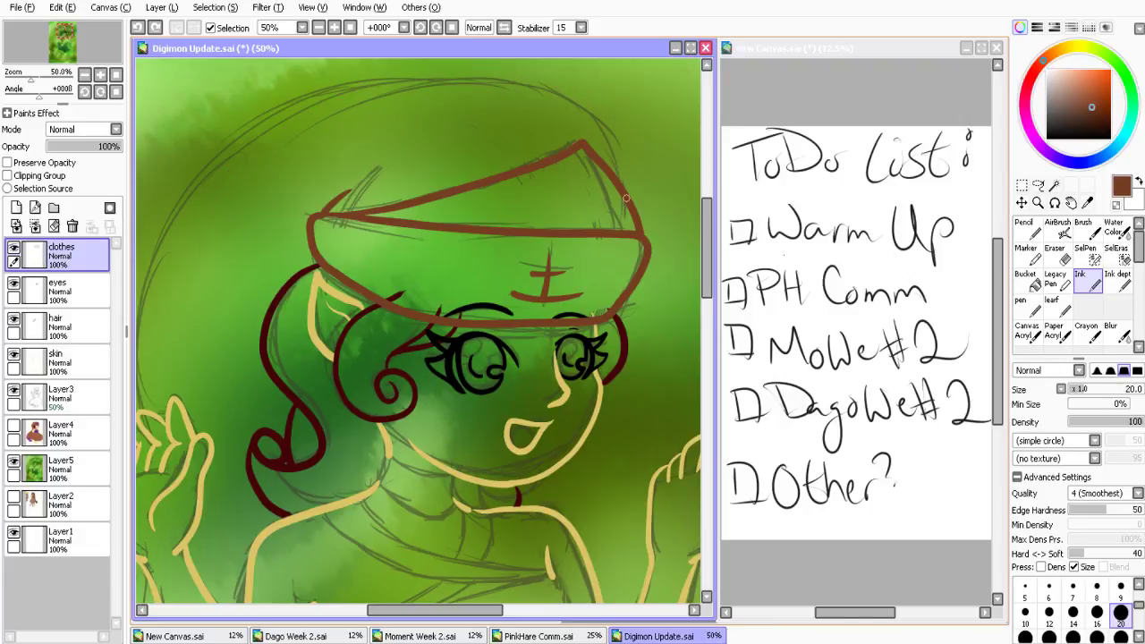
{"action": "mouse_move", "coordinate": [626, 197]}
{"action": "left_mouse_down"}
{"action": "mouse_move", "coordinate": [567, 87]}
{"action": "mouse_move", "coordinate": [161, 314]}
{"action": "left_mouse_up"}
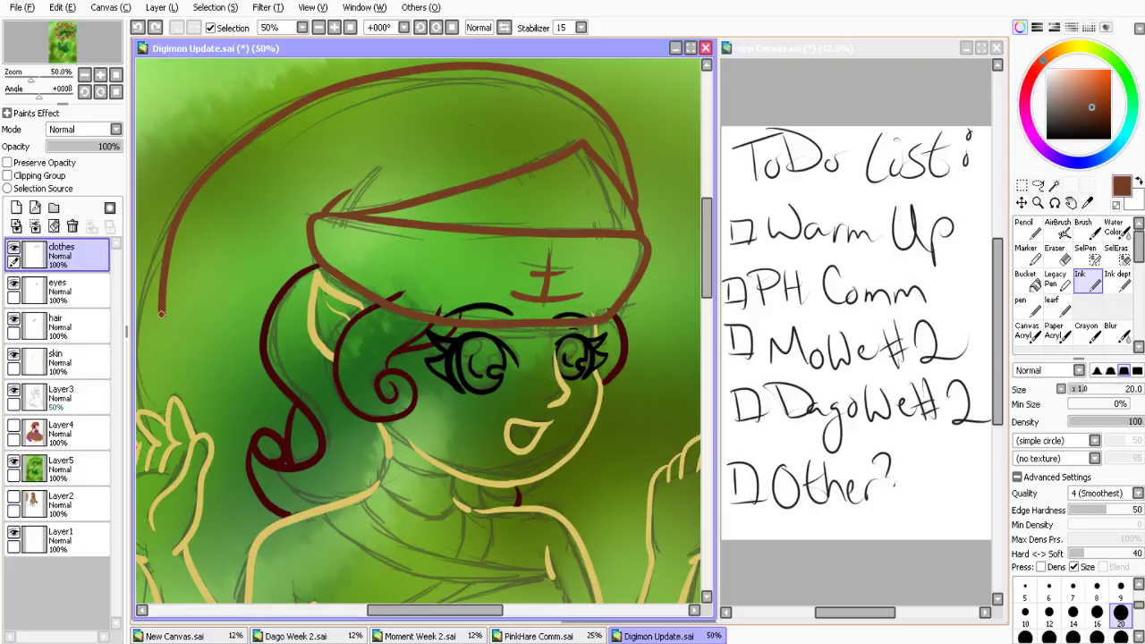
{"action": "key", "text": "ctrl+z"}
{"action": "key", "text": "ctrl+z"}
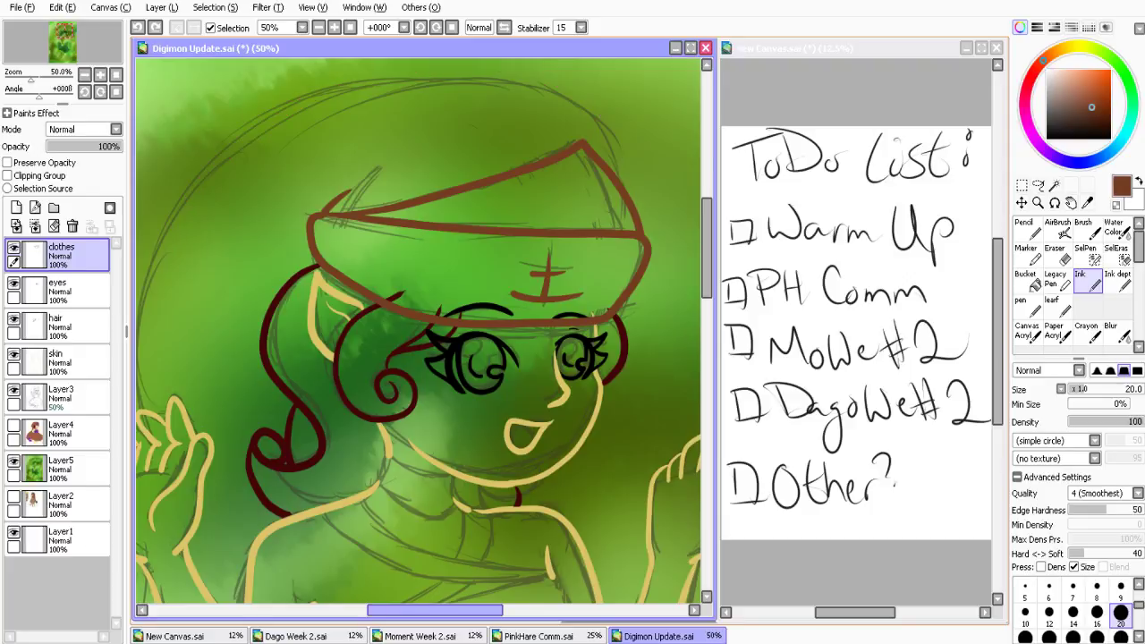
{"action": "left_click_drag", "start_coordinate": [435, 610], "coordinate": [428, 610]}
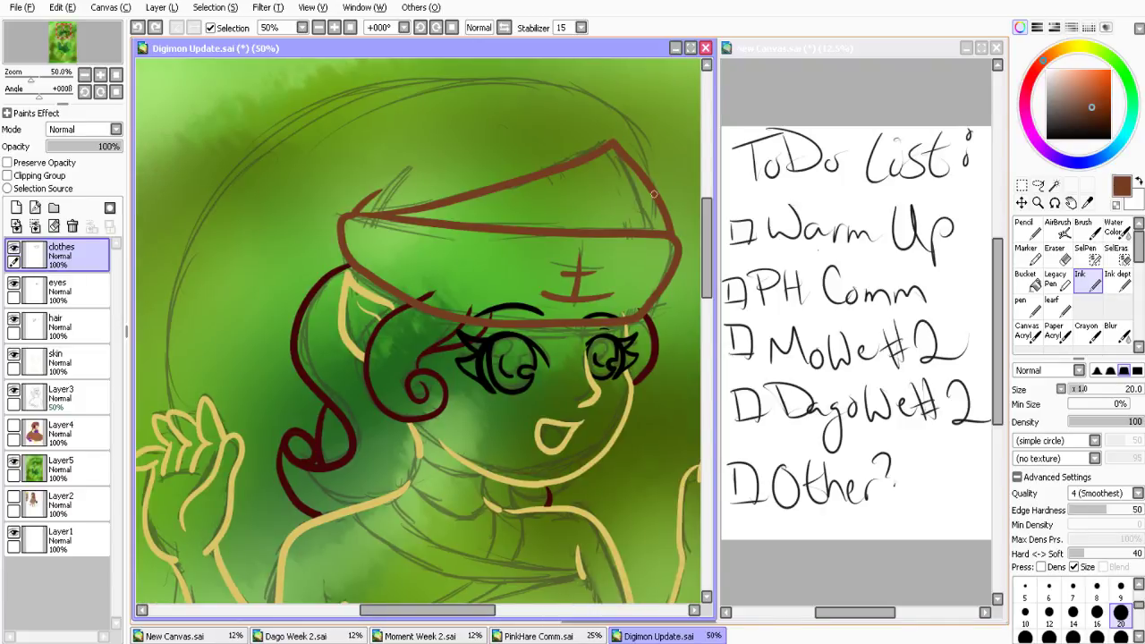
{"action": "left_click_drag", "start_coordinate": [654, 193], "coordinate": [341, 99]}
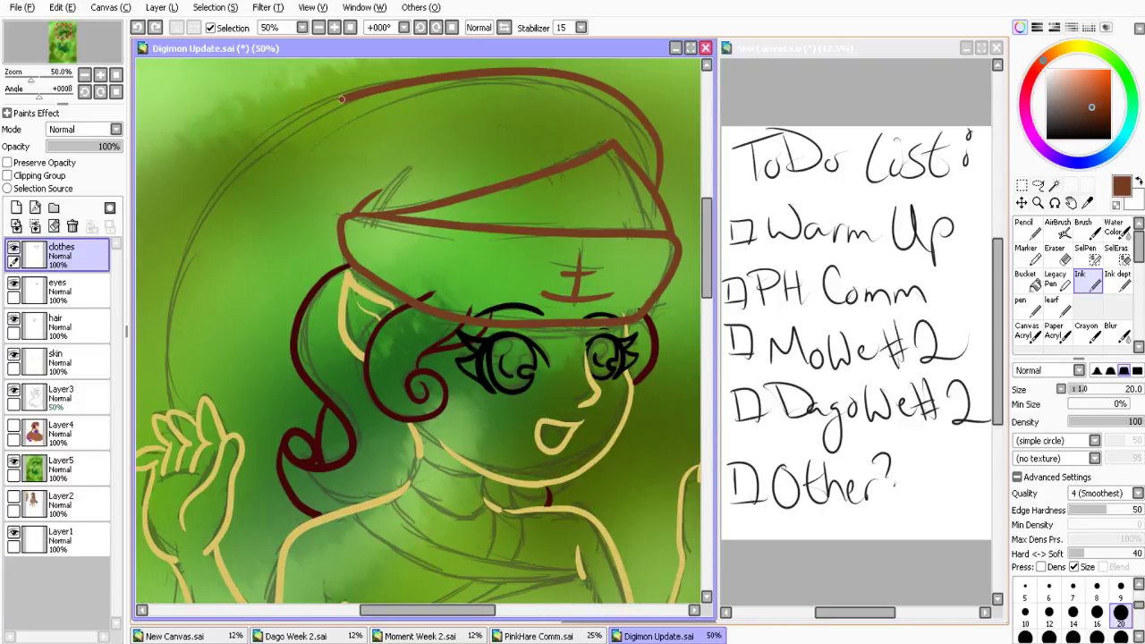
{"action": "key", "text": "ctrl+z"}
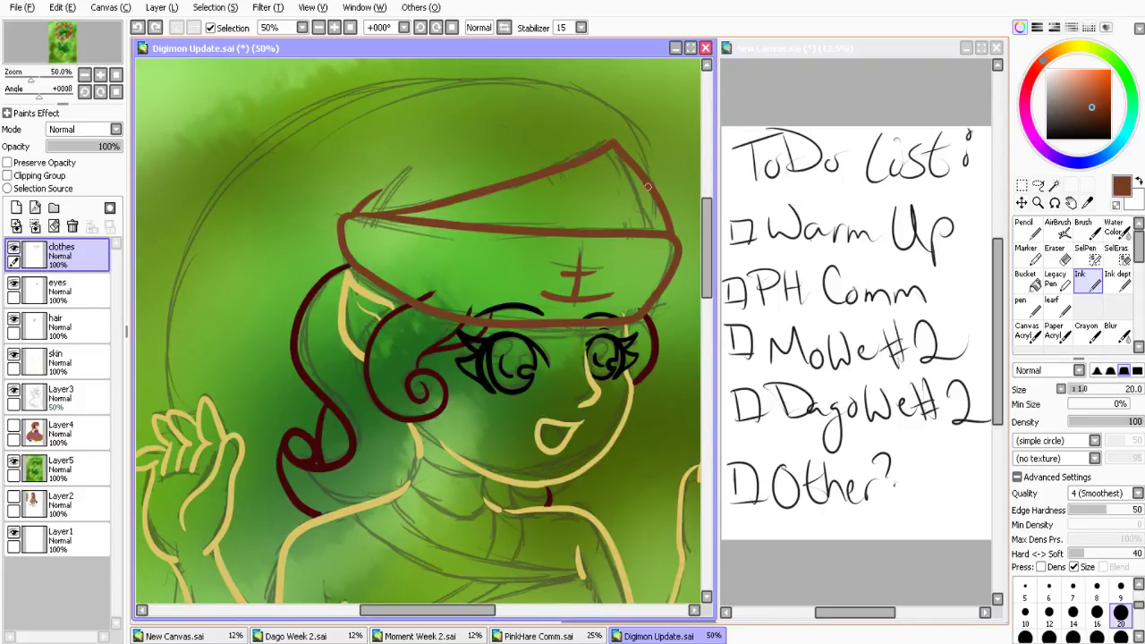
{"action": "mouse_move", "coordinate": [650, 190]}
{"action": "left_mouse_down"}
{"action": "mouse_move", "coordinate": [429, 58]}
{"action": "mouse_move", "coordinate": [186, 414]}
{"action": "left_mouse_up"}
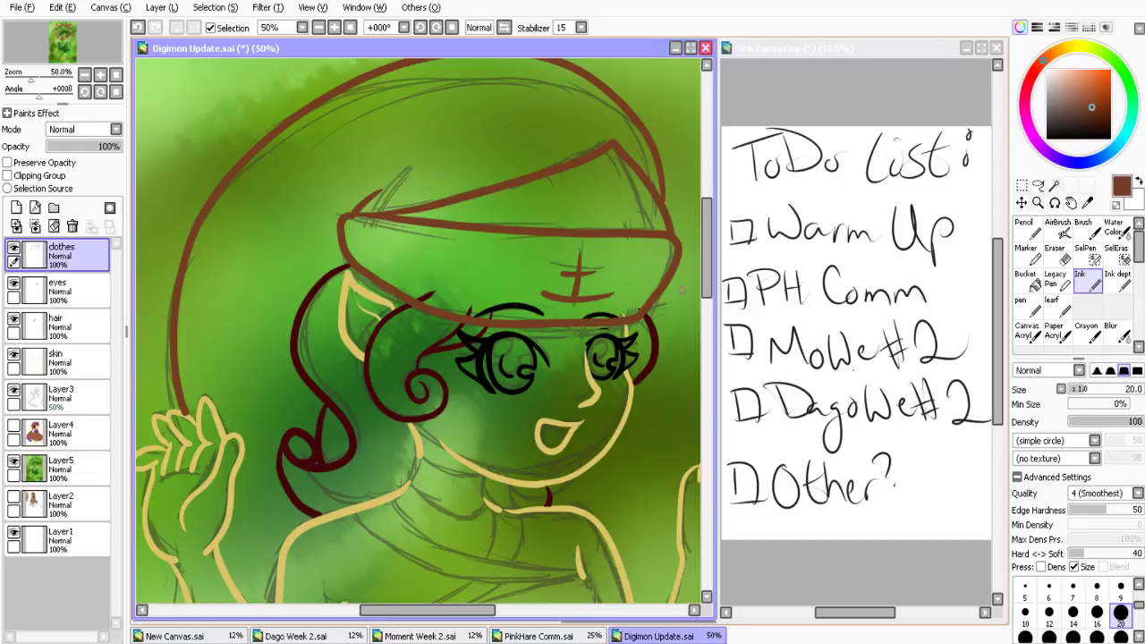
Erase the hair curl's tip overlapping the hat brim on the hair layer at size 25, and return to the clothes layer
{"action": "key", "text": "e"}
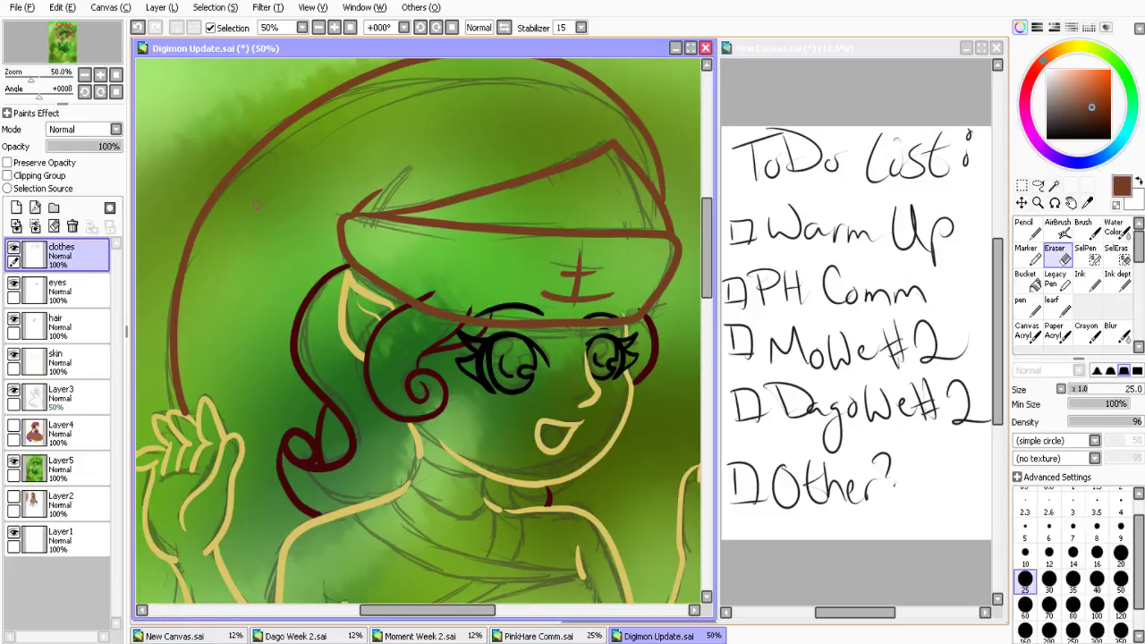
{"action": "left_click", "coordinate": [70, 362]}
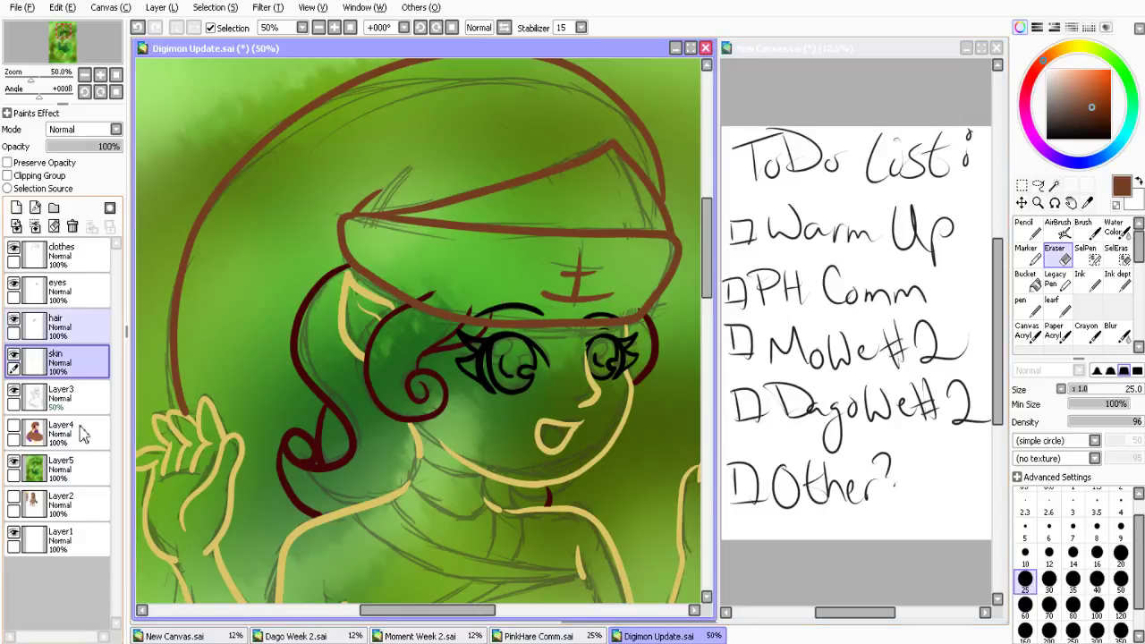
{"action": "left_click", "coordinate": [79, 328]}
{"action": "left_click_drag", "start_coordinate": [436, 293], "coordinate": [431, 297]}
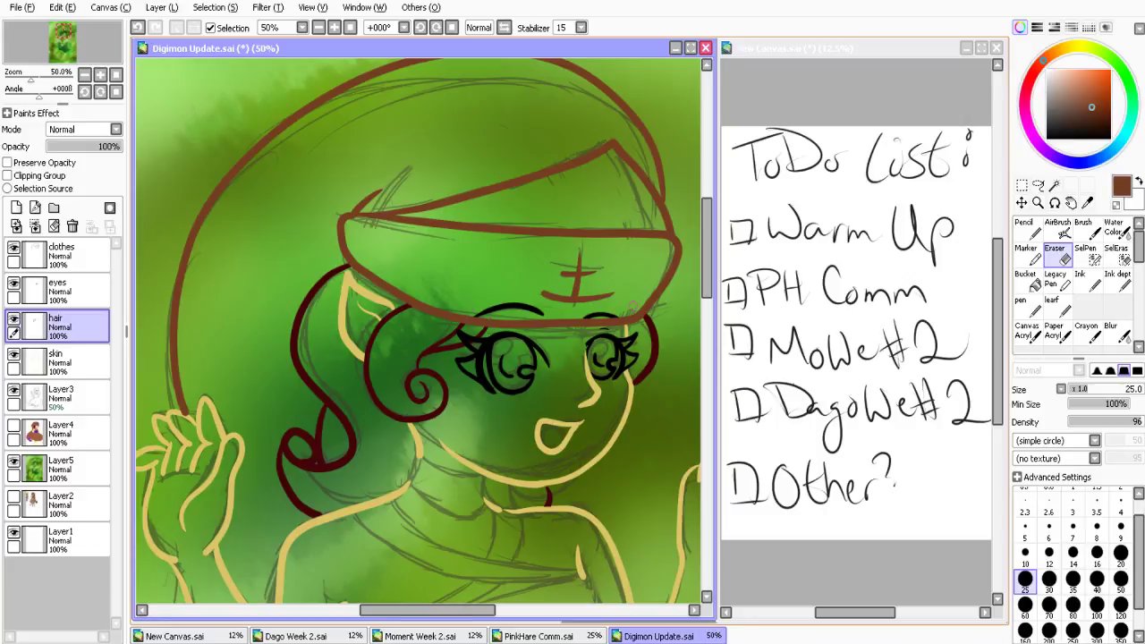
{"action": "left_click_drag", "start_coordinate": [102, 256], "coordinate": [104, 361]}
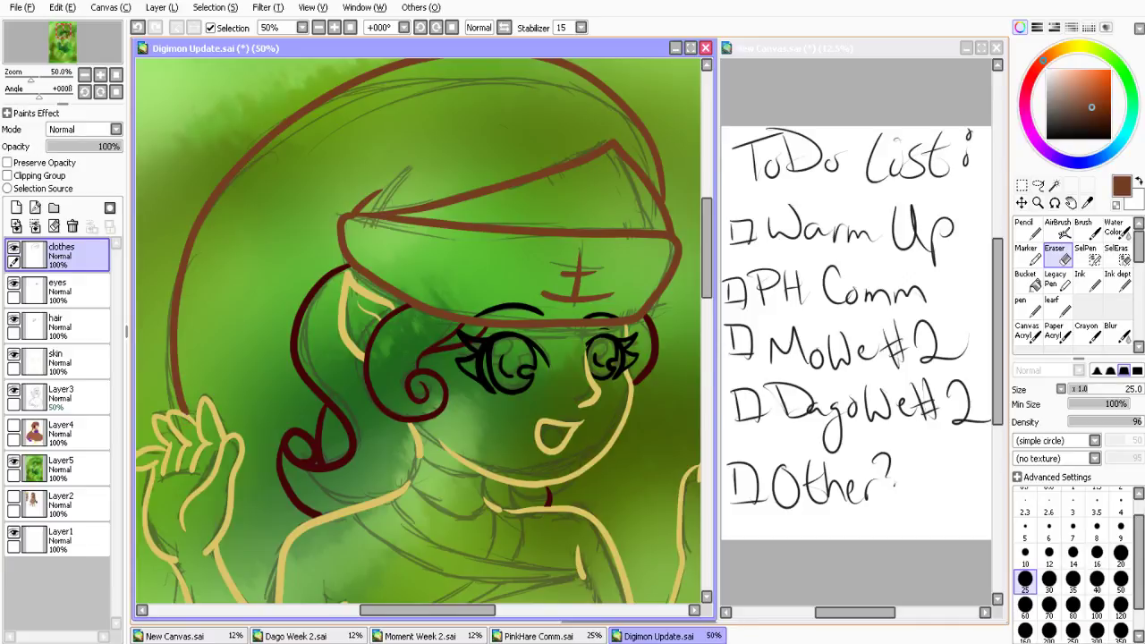
Switch back to the Ink tool and maximize the Digimon Update canvas around the character's neck and torso
{"action": "left_click", "coordinate": [1086, 280]}
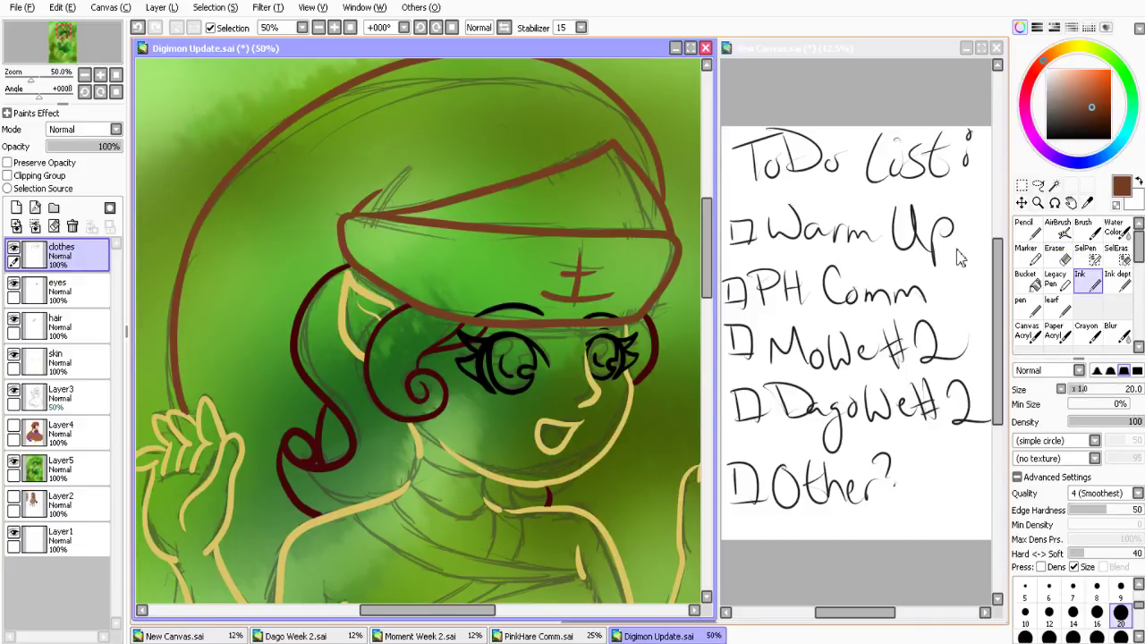
{"action": "left_click", "coordinate": [691, 48]}
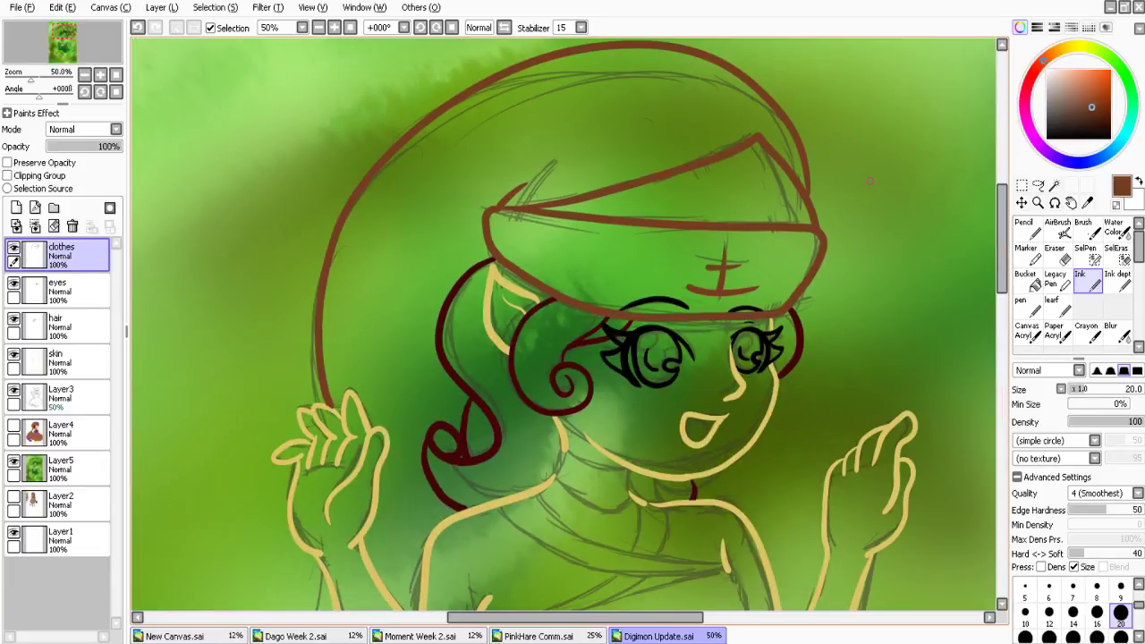
{"action": "scroll", "coordinate": [868, 180], "scroll_direction": "down", "scroll_amount": 5}
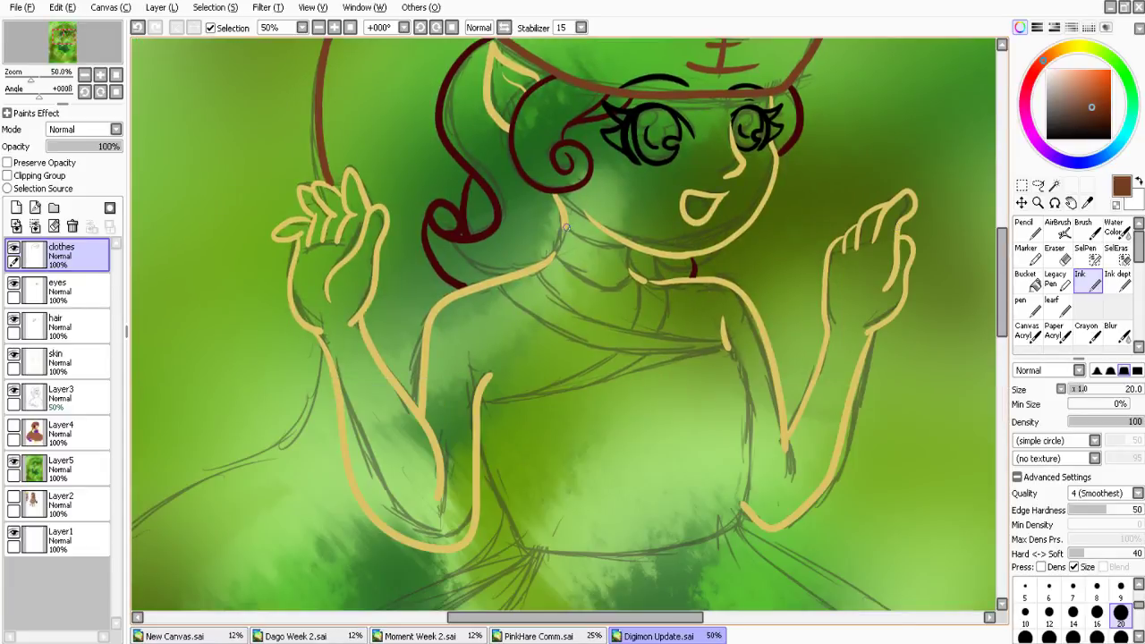
{"action": "mouse_move", "coordinate": [562, 225]}
{"action": "left_mouse_down"}
{"action": "mouse_move", "coordinate": [553, 236]}
{"action": "mouse_move", "coordinate": [614, 292]}
{"action": "mouse_move", "coordinate": [631, 243]}
{"action": "left_mouse_up"}
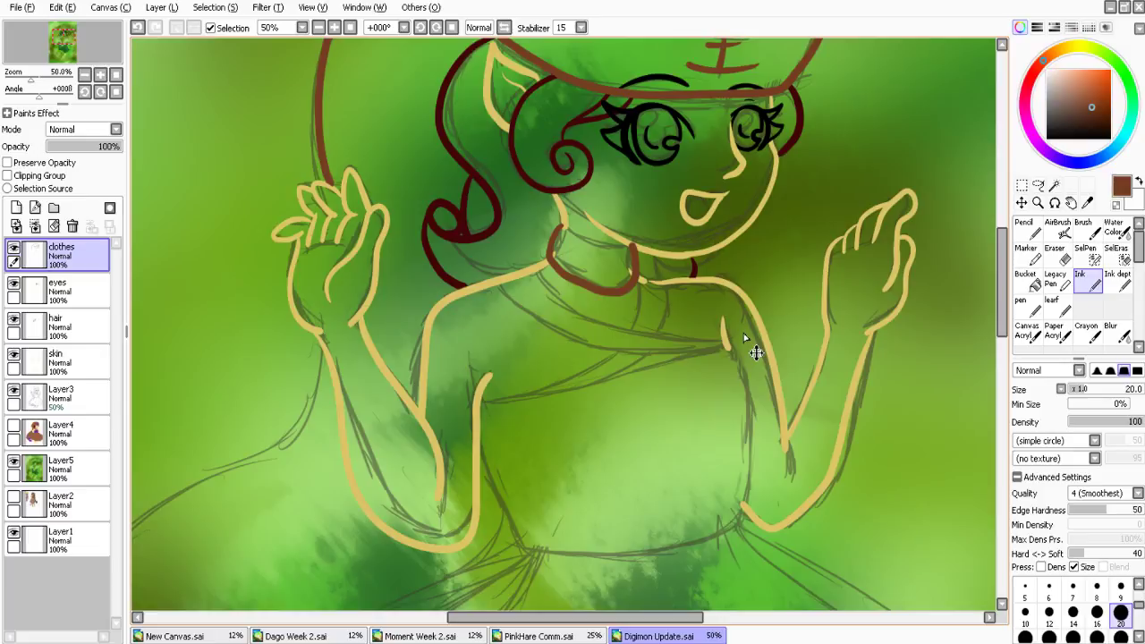
{"action": "key", "text": "ctrl+z"}
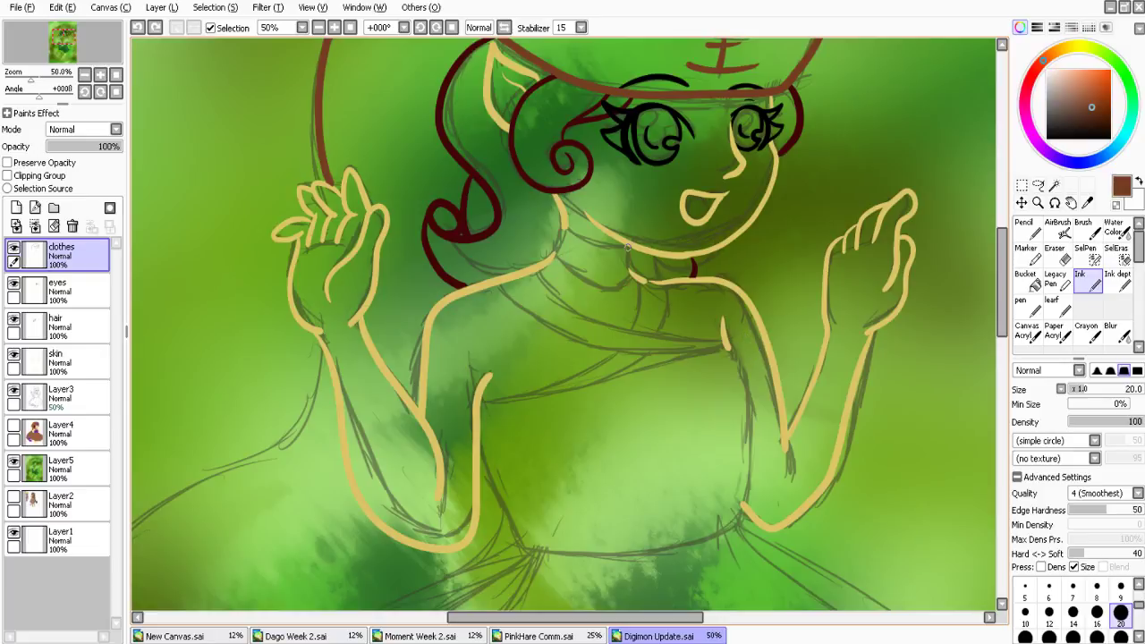
{"action": "mouse_move", "coordinate": [627, 247]}
{"action": "left_mouse_down"}
{"action": "mouse_move", "coordinate": [556, 240]}
{"action": "mouse_move", "coordinate": [620, 282]}
{"action": "left_mouse_up"}
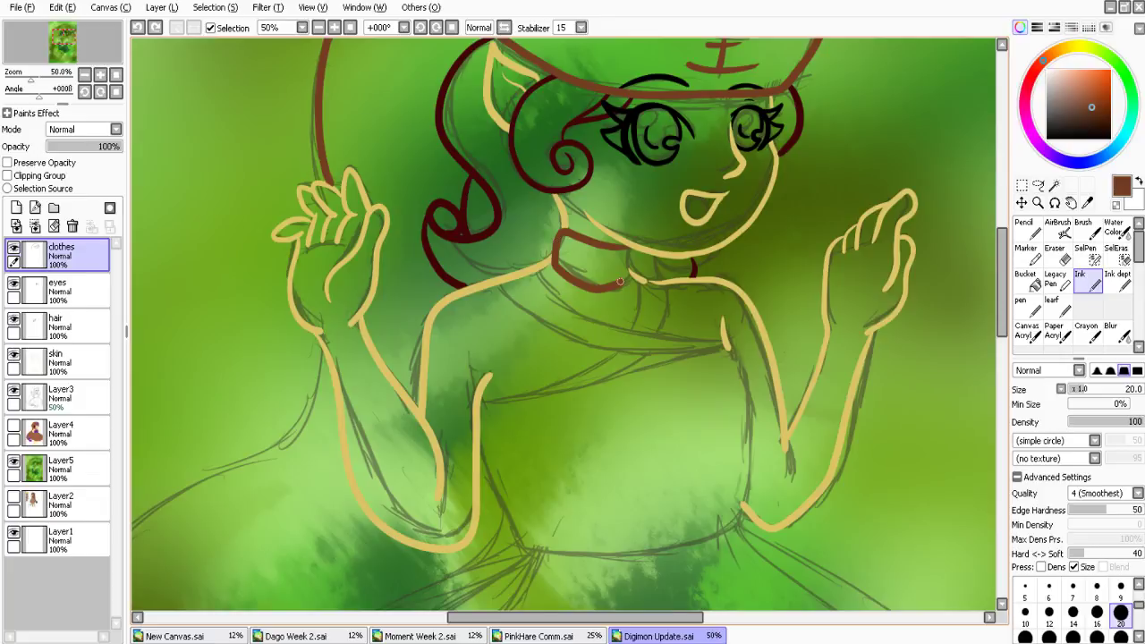
{"action": "key", "text": "ctrl+z"}
{"action": "key", "text": "ctrl+z"}
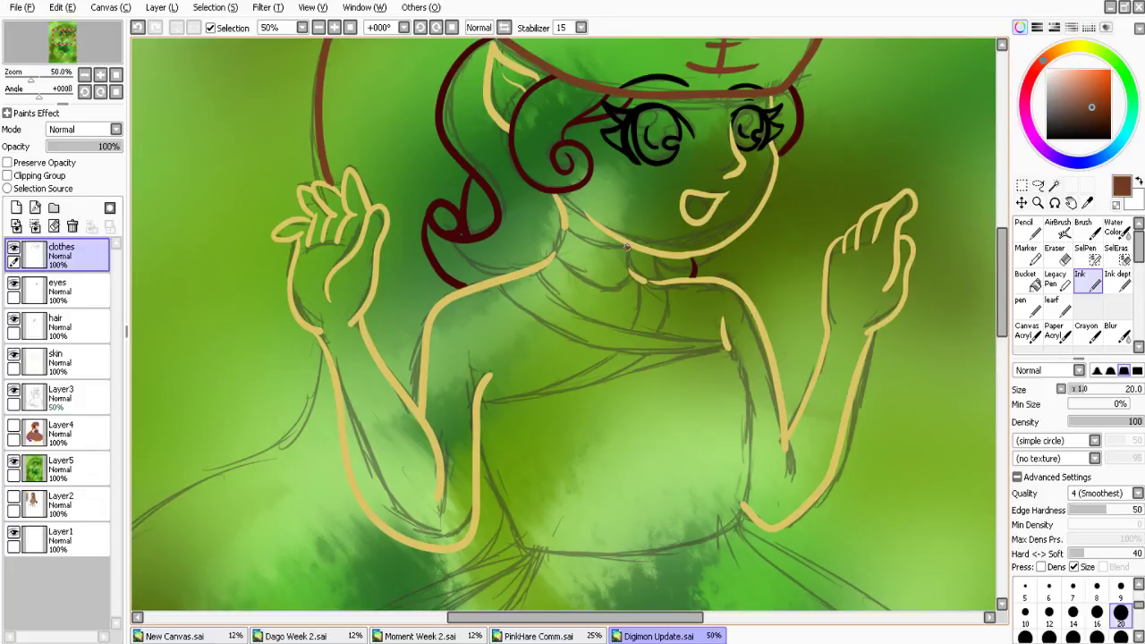
Ink the collar as a closed band around the neck and erase overlapping lines on the skin layer, returning to Ink on the clothes layer
{"action": "mouse_move", "coordinate": [627, 247]}
{"action": "left_mouse_down"}
{"action": "mouse_move", "coordinate": [554, 234]}
{"action": "mouse_move", "coordinate": [619, 289]}
{"action": "mouse_move", "coordinate": [631, 249]}
{"action": "left_mouse_up"}
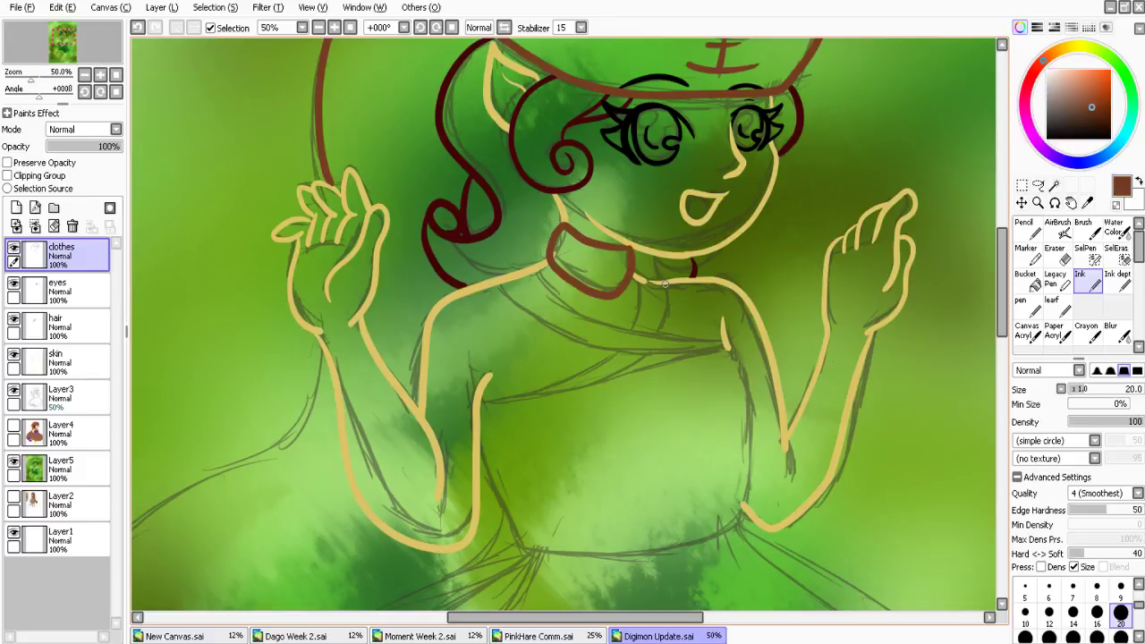
{"action": "key", "text": "e"}
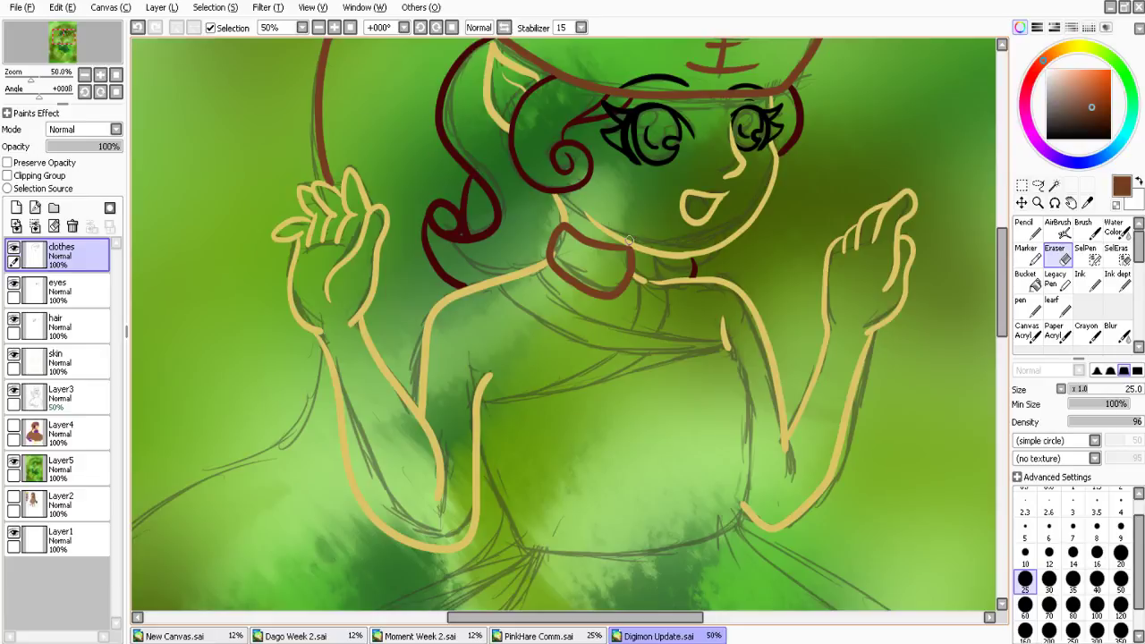
{"action": "left_click", "coordinate": [59, 374]}
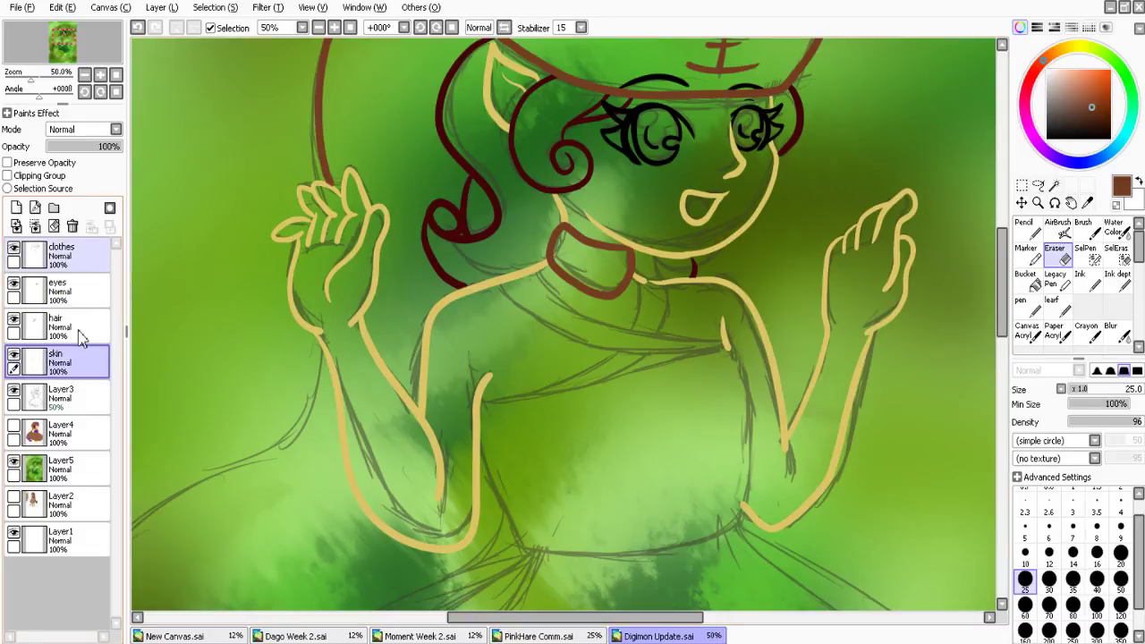
{"action": "left_click", "coordinate": [79, 259]}
{"action": "key", "text": "n"}
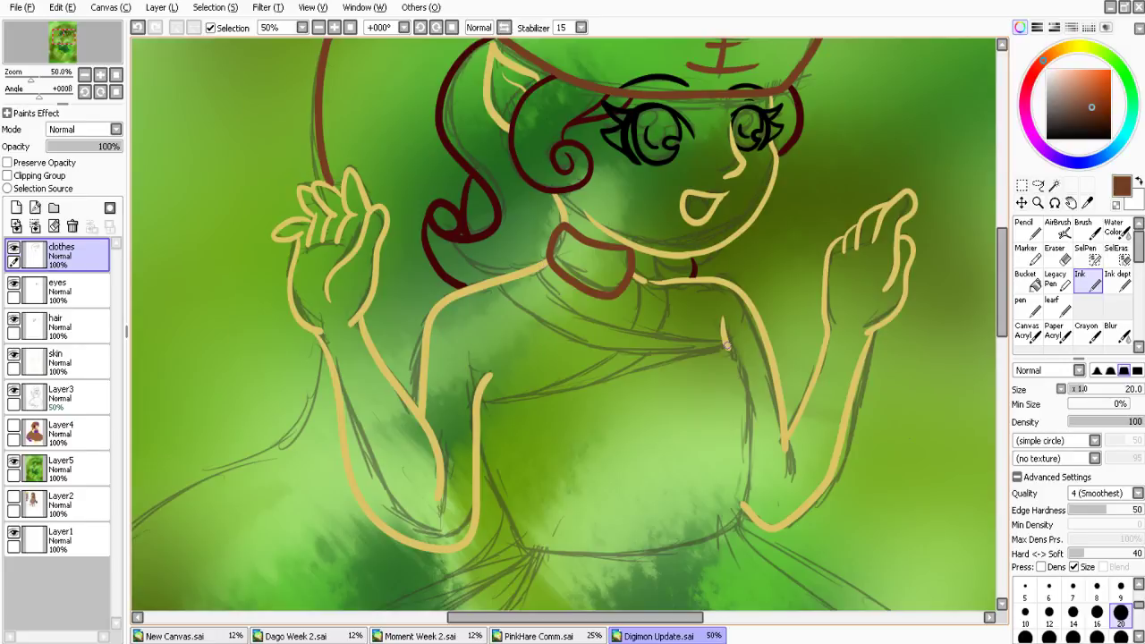
Ink the draped band in the mirrored view, sweeping from the ear-side shoulder across the chest to a point at the far armpit
{"action": "left_click_drag", "start_coordinate": [726, 345], "coordinate": [569, 310]}
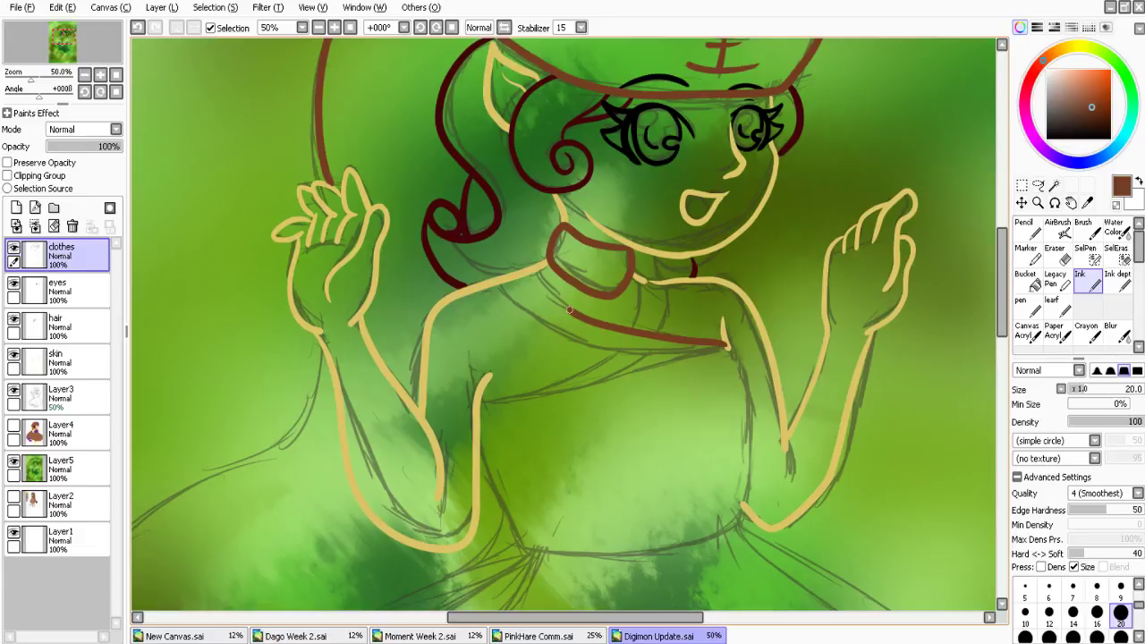
{"action": "key", "text": "ctrl+z"}
{"action": "key", "text": "h"}
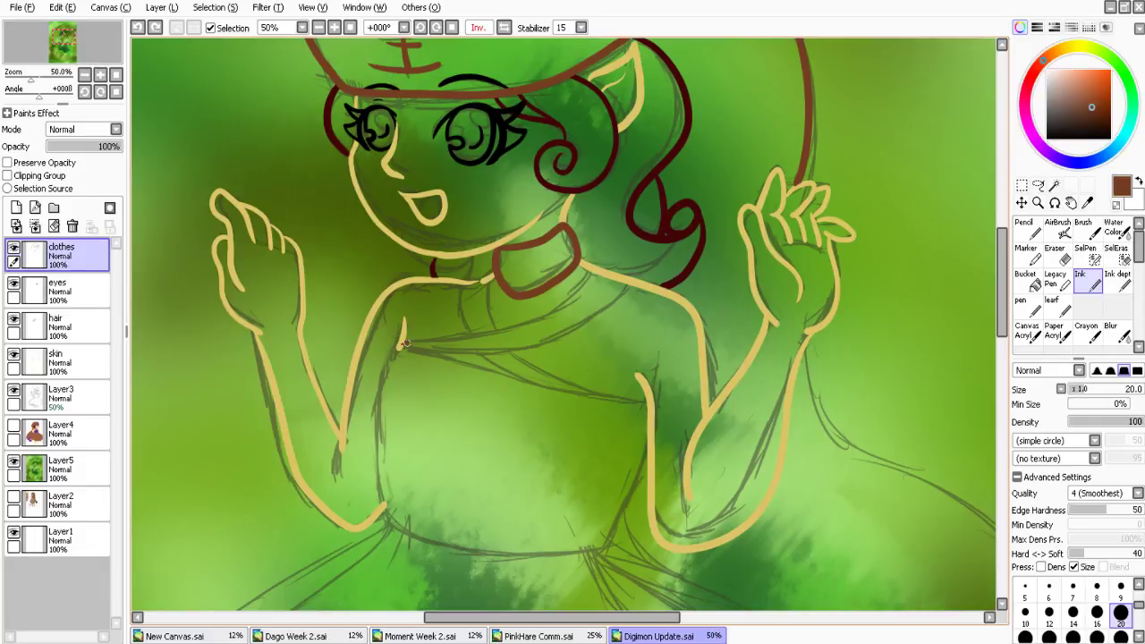
{"action": "mouse_move", "coordinate": [405, 343]}
{"action": "left_mouse_down"}
{"action": "mouse_move", "coordinate": [598, 275]}
{"action": "mouse_move", "coordinate": [606, 317]}
{"action": "mouse_move", "coordinate": [394, 345]}
{"action": "left_mouse_up"}
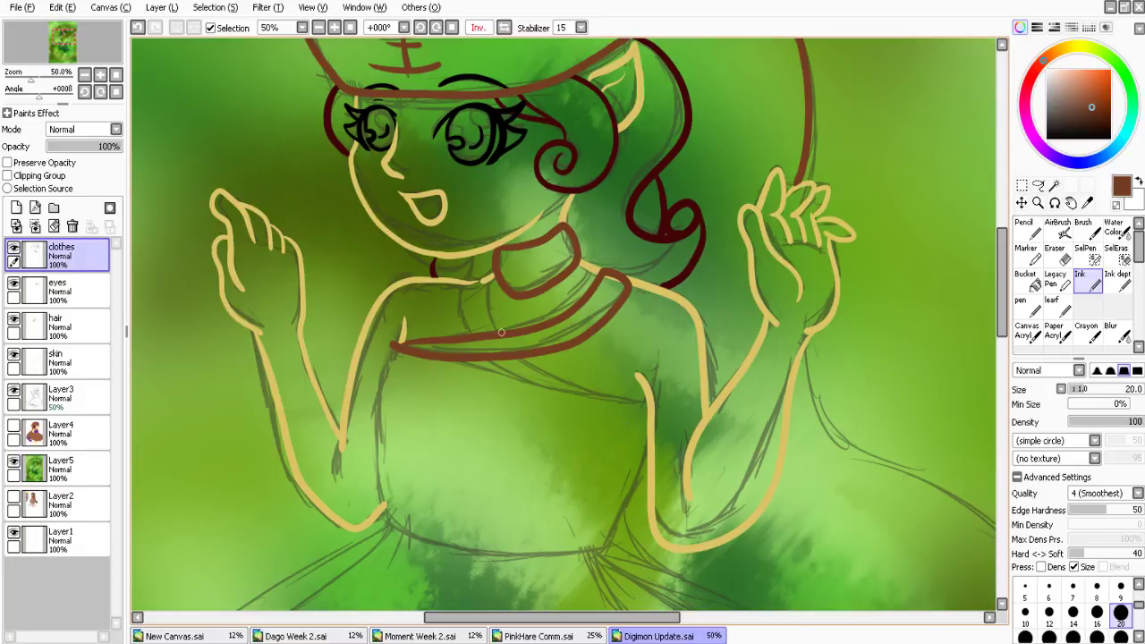
Ink the rounded fold beside the collar and two curves running from beneath the draped band to the ear-side armpit
{"action": "mouse_move", "coordinate": [501, 333]}
{"action": "left_mouse_down"}
{"action": "mouse_move", "coordinate": [481, 271]}
{"action": "mouse_move", "coordinate": [466, 332]}
{"action": "mouse_move", "coordinate": [518, 380]}
{"action": "mouse_move", "coordinate": [649, 405]}
{"action": "left_mouse_up"}
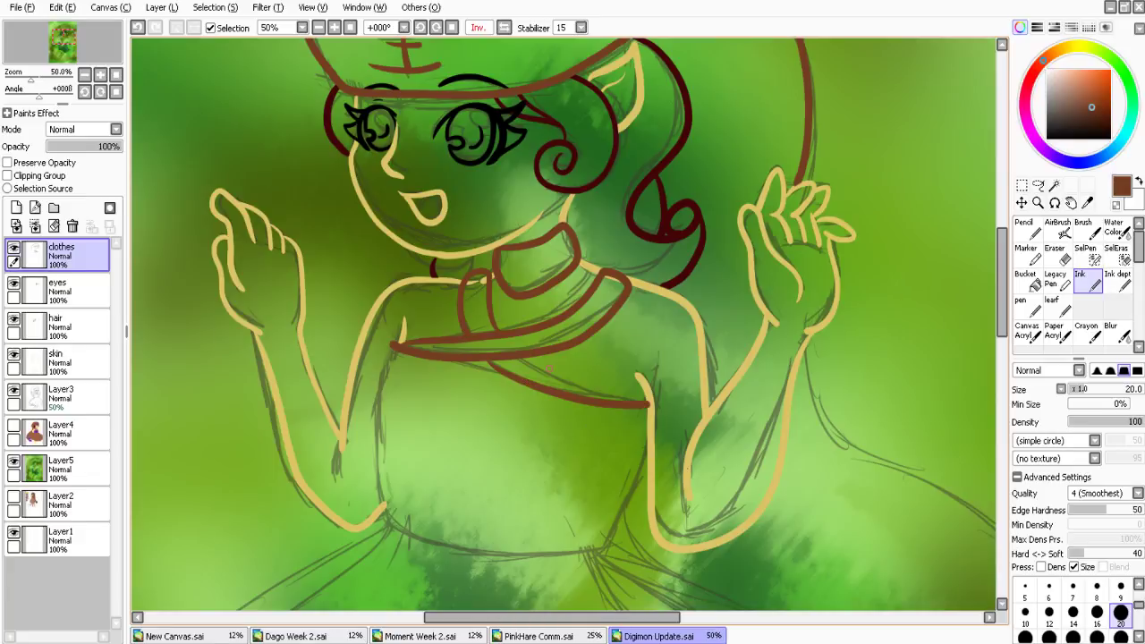
{"action": "left_click_drag", "start_coordinate": [524, 360], "coordinate": [650, 405]}
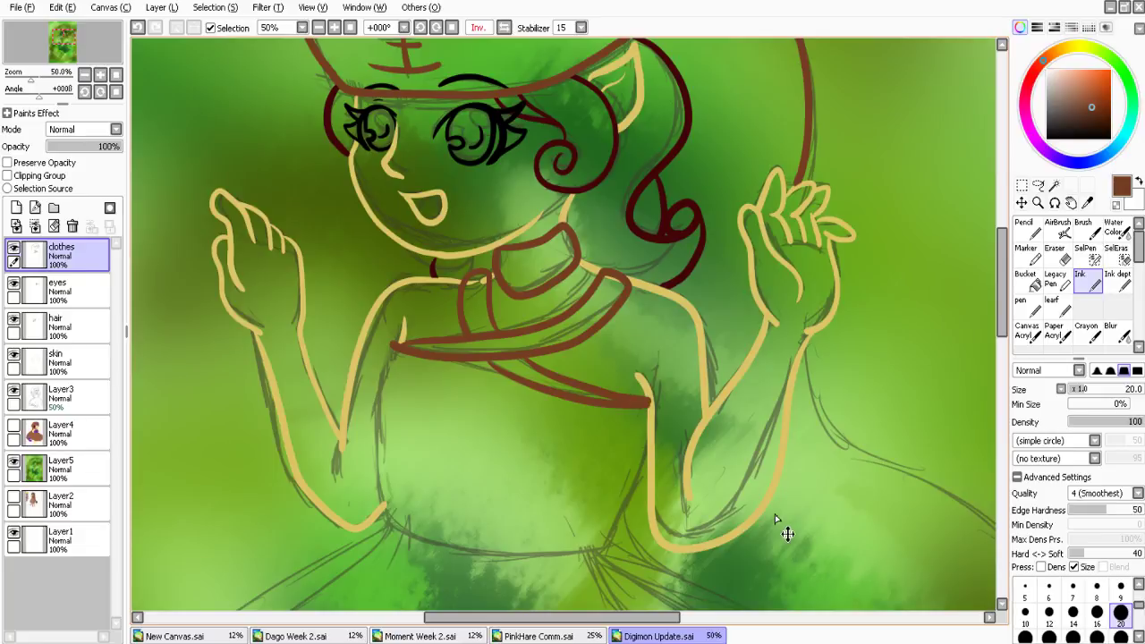
{"action": "key", "text": "ctrl+z"}
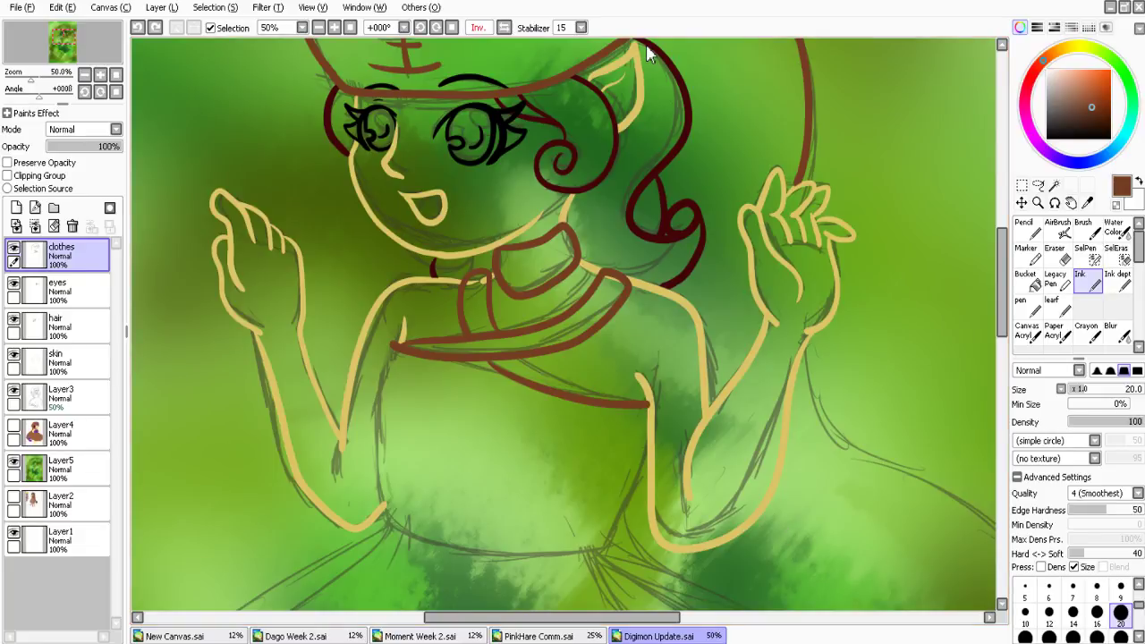
{"action": "key", "text": "h"}
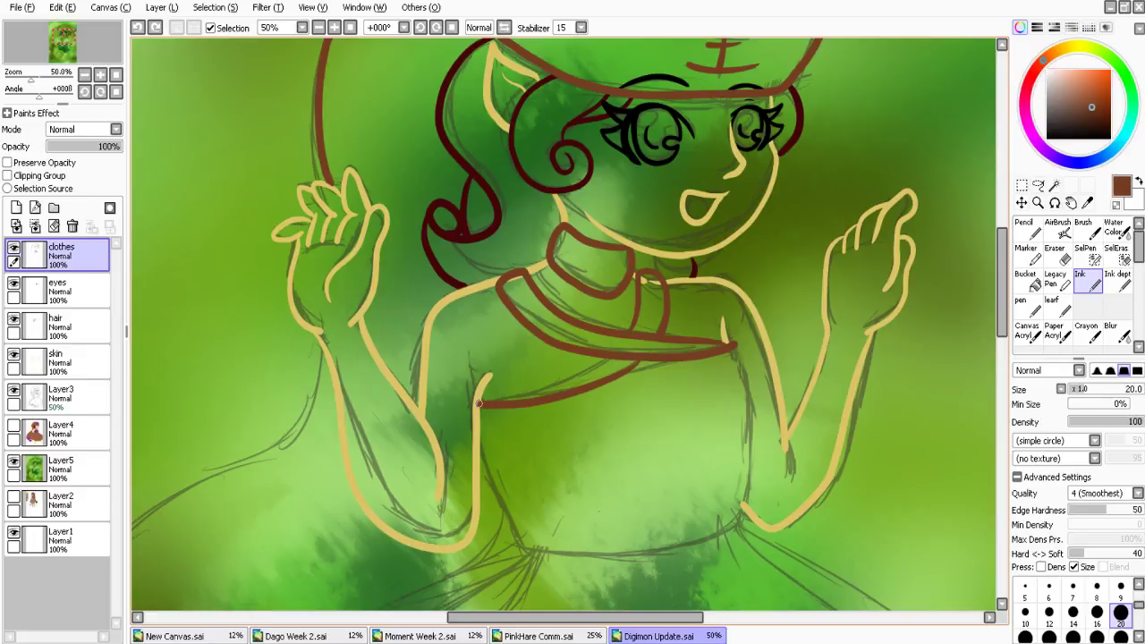
{"action": "left_click_drag", "start_coordinate": [479, 405], "coordinate": [622, 348]}
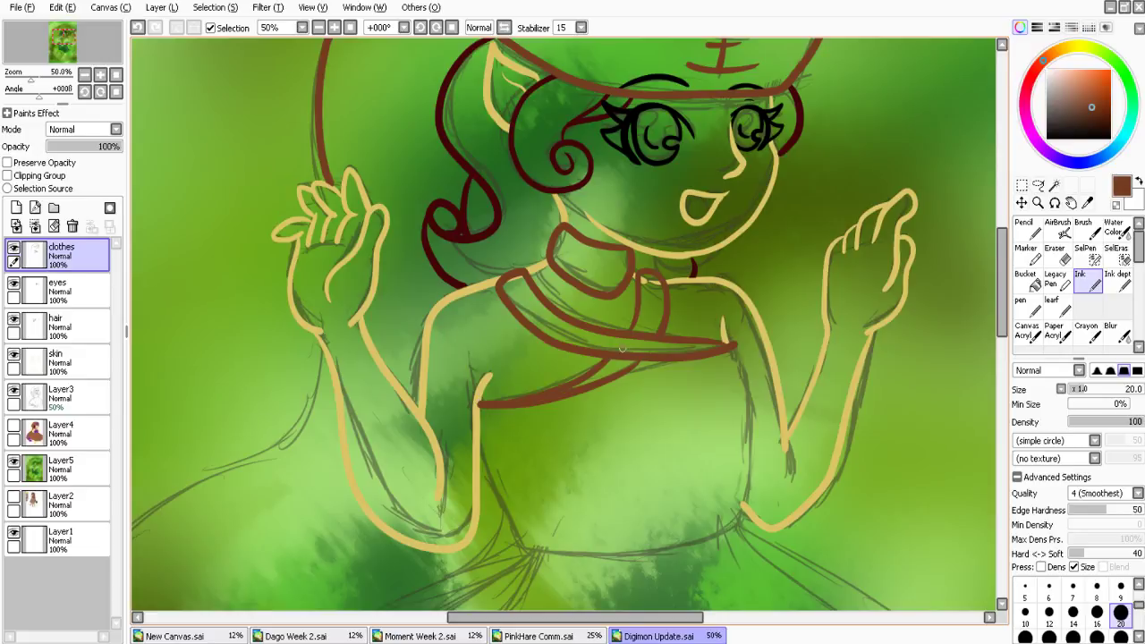
Erase the overlapping line ends around the draped band on the skin and clothes layers, and return to Ink on the clothes layer
{"action": "key", "text": "e"}
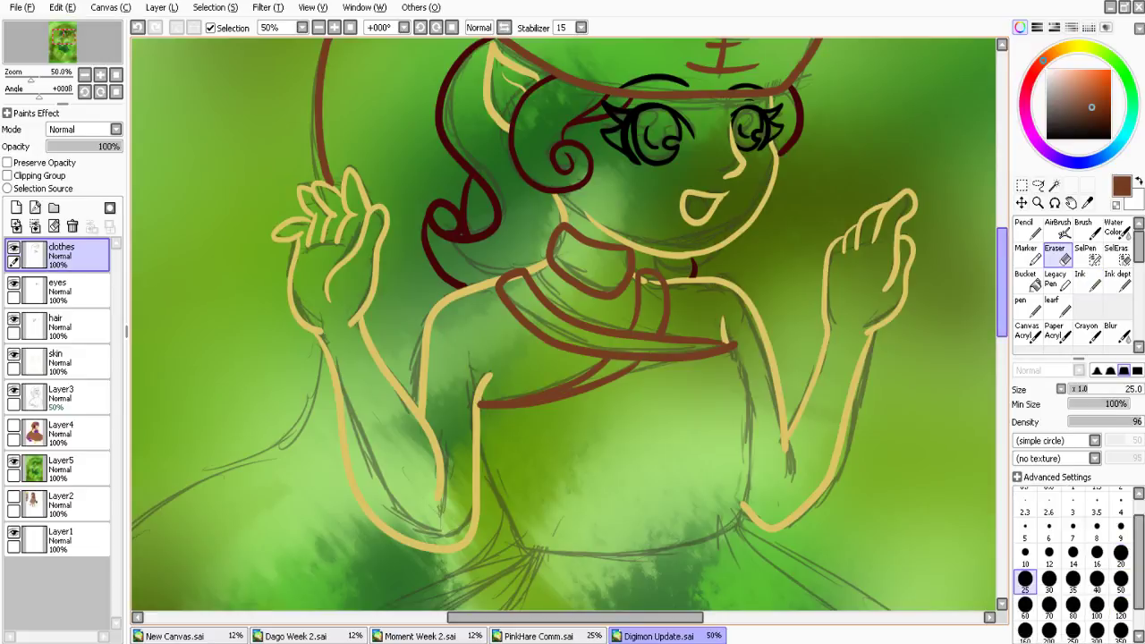
{"action": "left_click", "coordinate": [67, 363]}
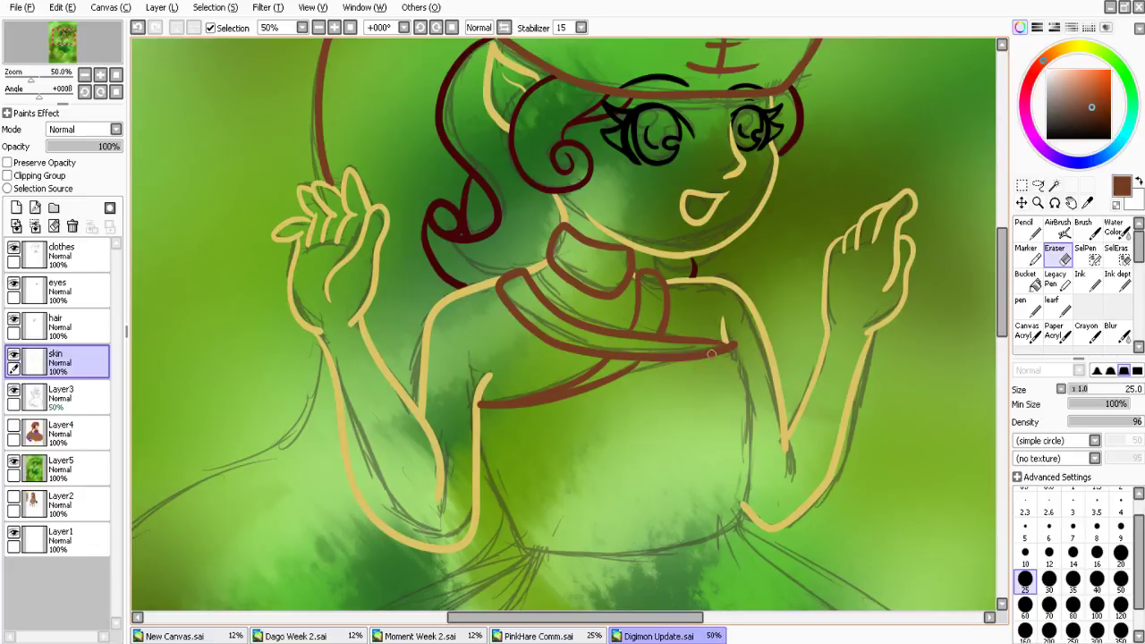
{"action": "left_click", "coordinate": [77, 257]}
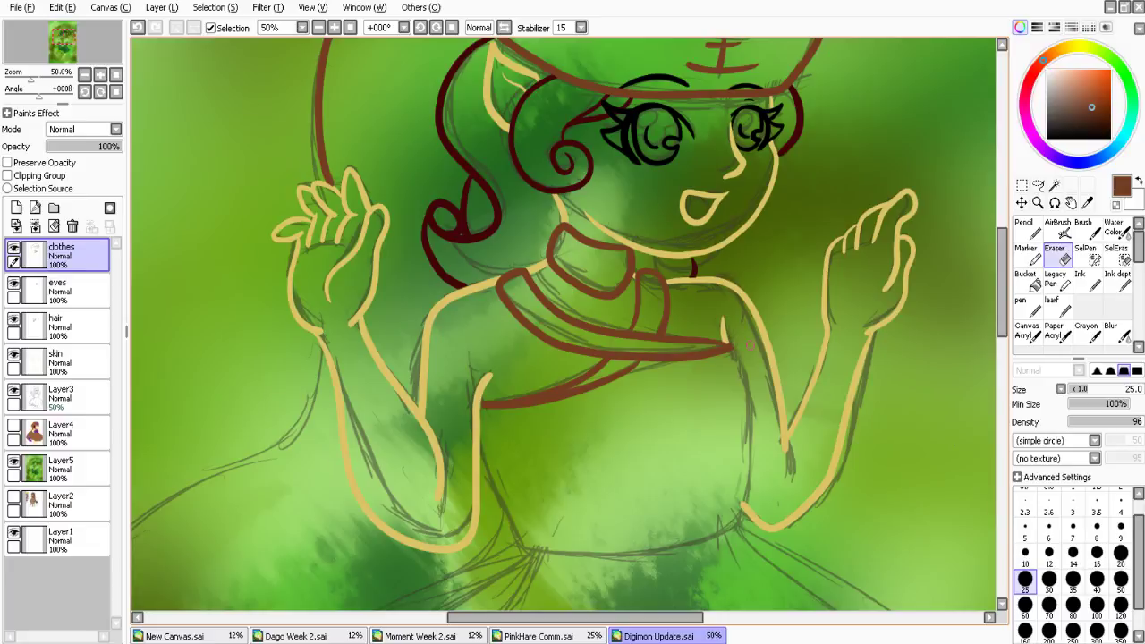
{"action": "left_click", "coordinate": [1088, 282]}
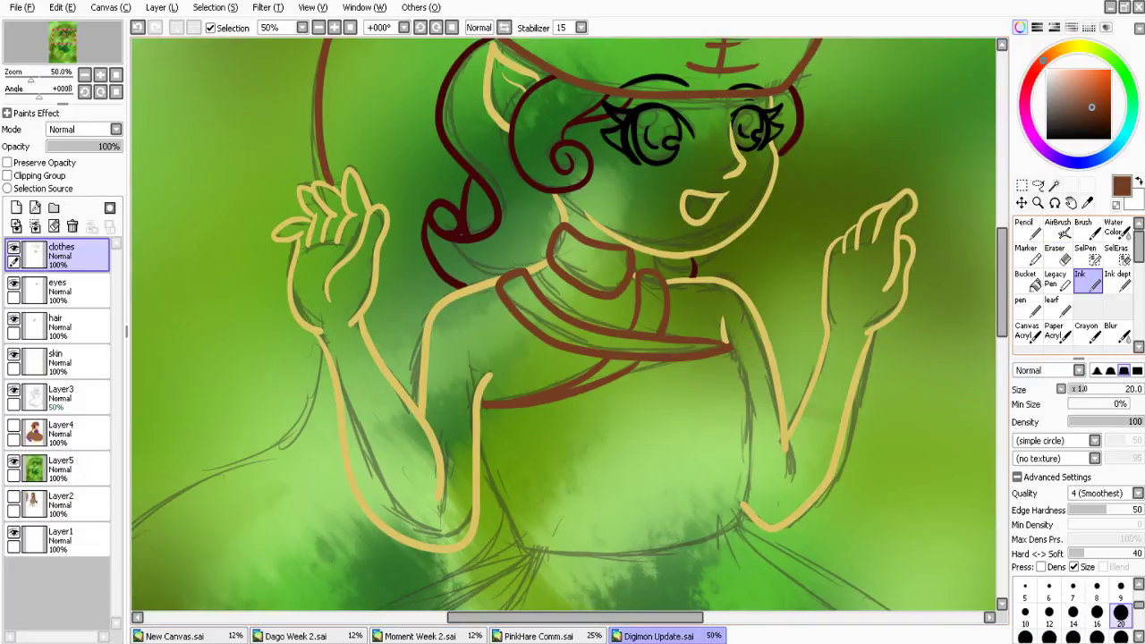
Ink another fold curve beneath the draped band, from the lower chest curve up toward the far armpit
{"action": "scroll", "coordinate": [564, 322], "scroll_direction": "down", "scroll_amount": 3}
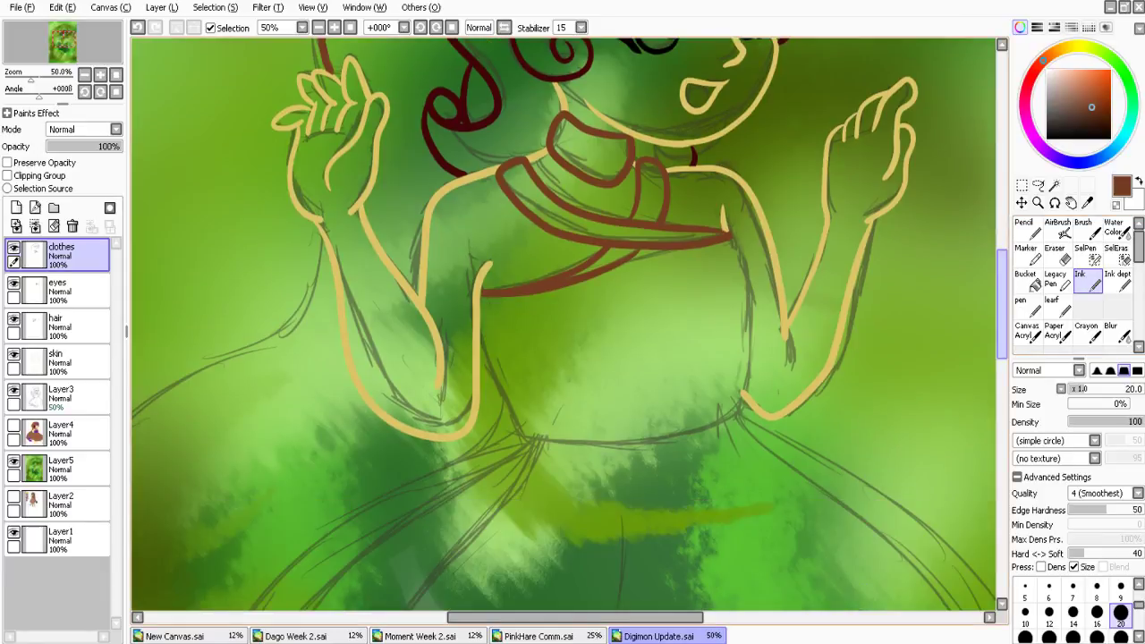
{"action": "scroll", "coordinate": [687, 185], "scroll_direction": "down", "scroll_amount": 2}
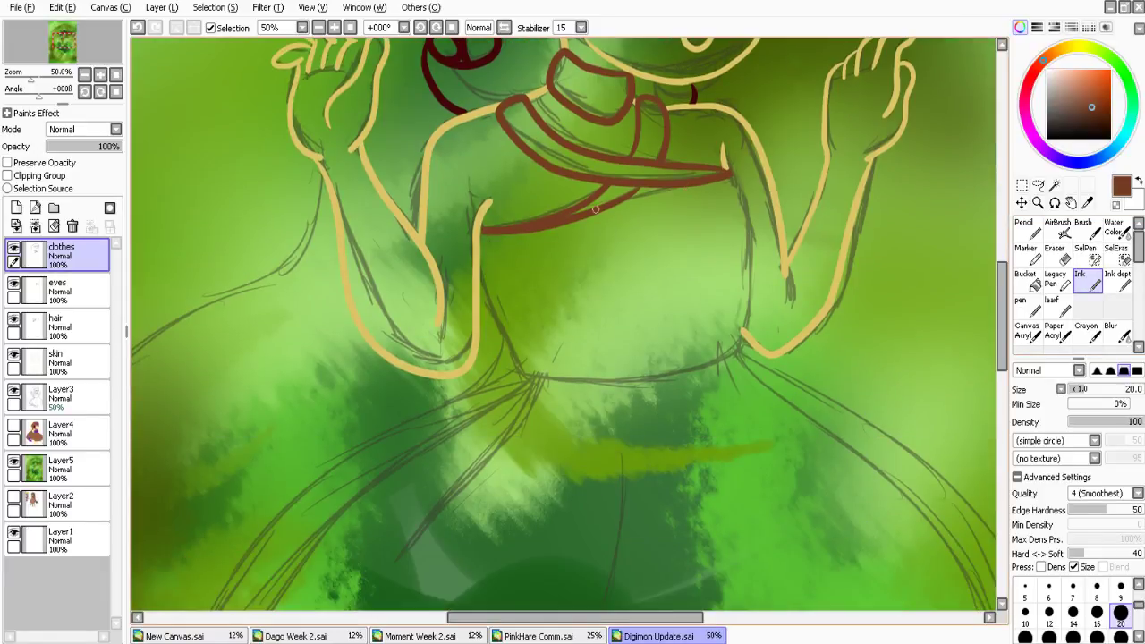
{"action": "left_click_drag", "start_coordinate": [595, 209], "coordinate": [685, 187]}
{"action": "left_click_drag", "start_coordinate": [728, 171], "coordinate": [733, 343]}
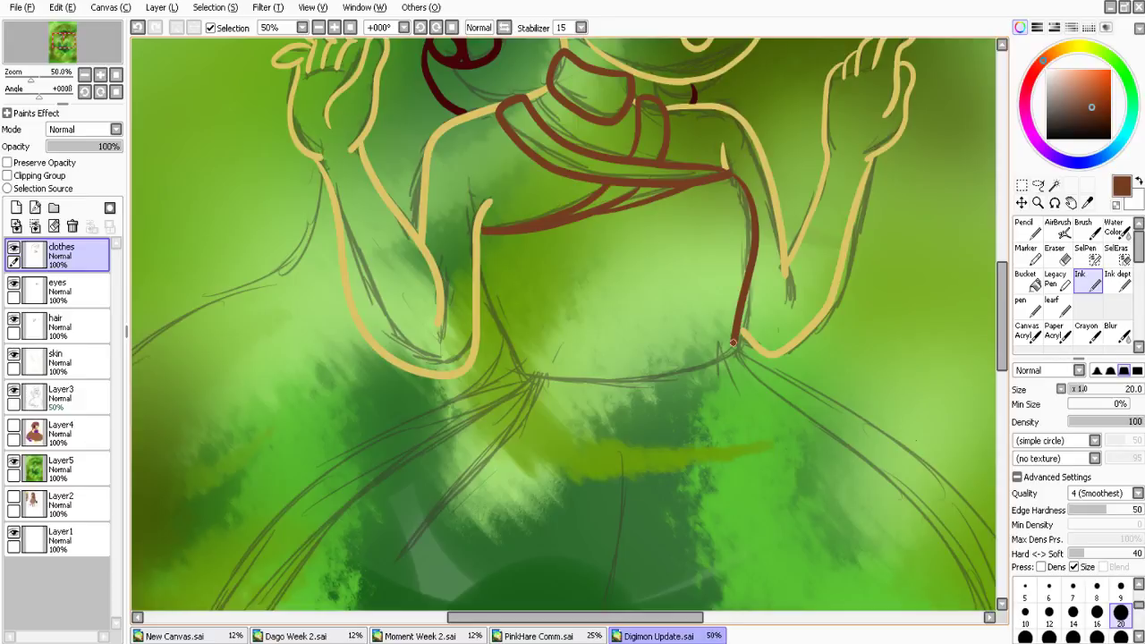
{"action": "key", "text": "ctrl+z"}
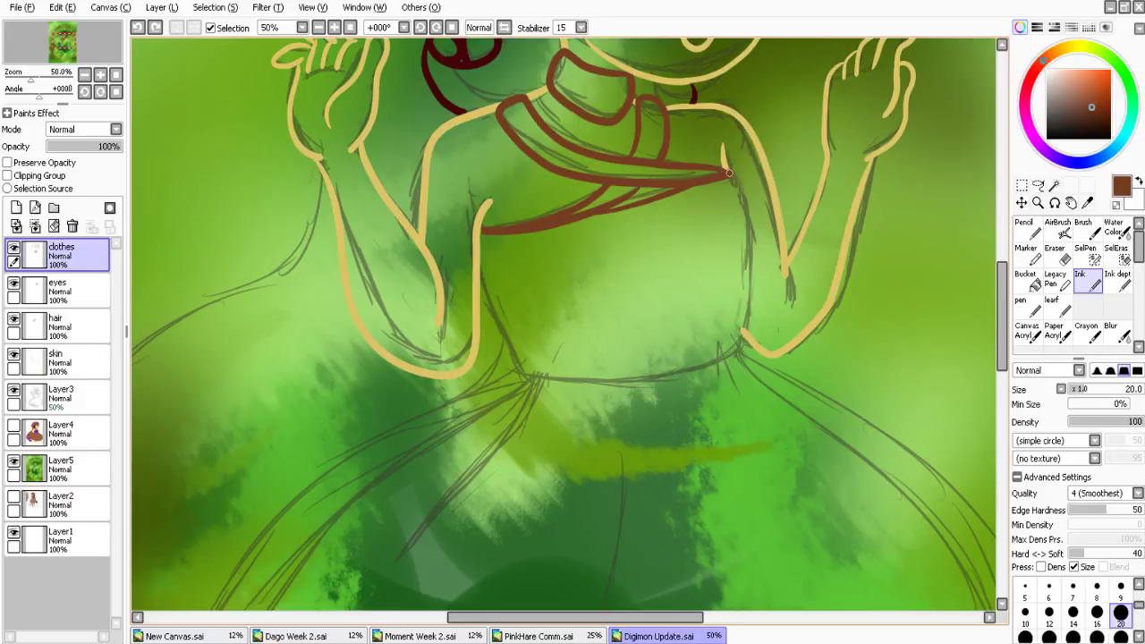
{"action": "mouse_move", "coordinate": [729, 173]}
{"action": "left_mouse_down"}
{"action": "mouse_move", "coordinate": [739, 354]}
{"action": "mouse_move", "coordinate": [520, 370]}
{"action": "mouse_move", "coordinate": [476, 245]}
{"action": "left_mouse_up"}
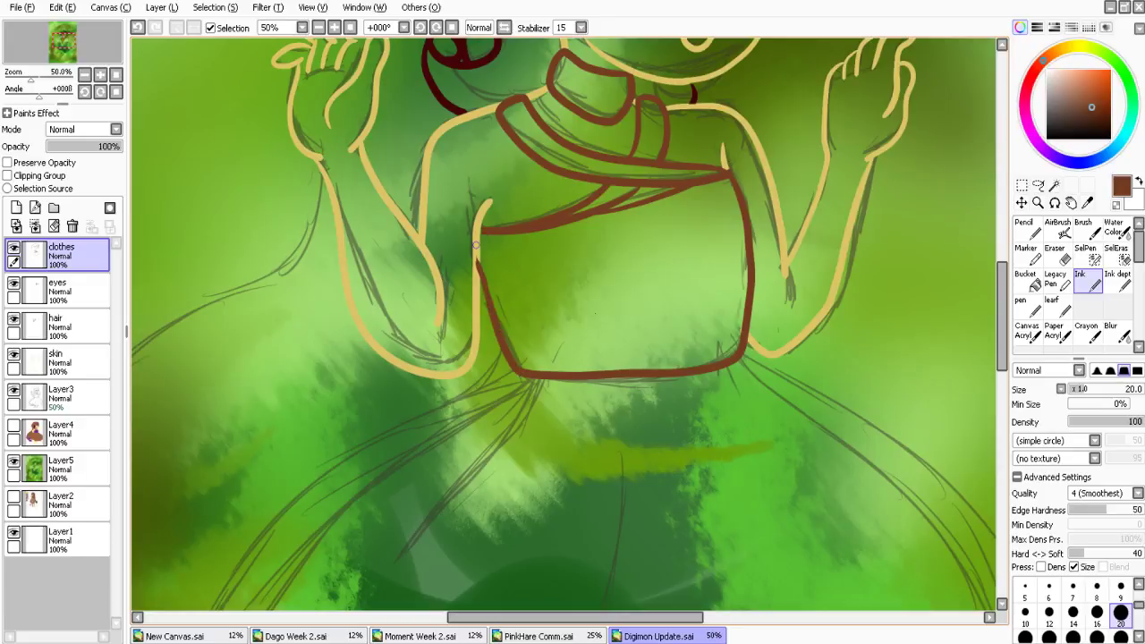
{"action": "key", "text": "ctrl+z"}
{"action": "key", "text": "ctrl+z"}
{"action": "key", "text": "ctrl+z"}
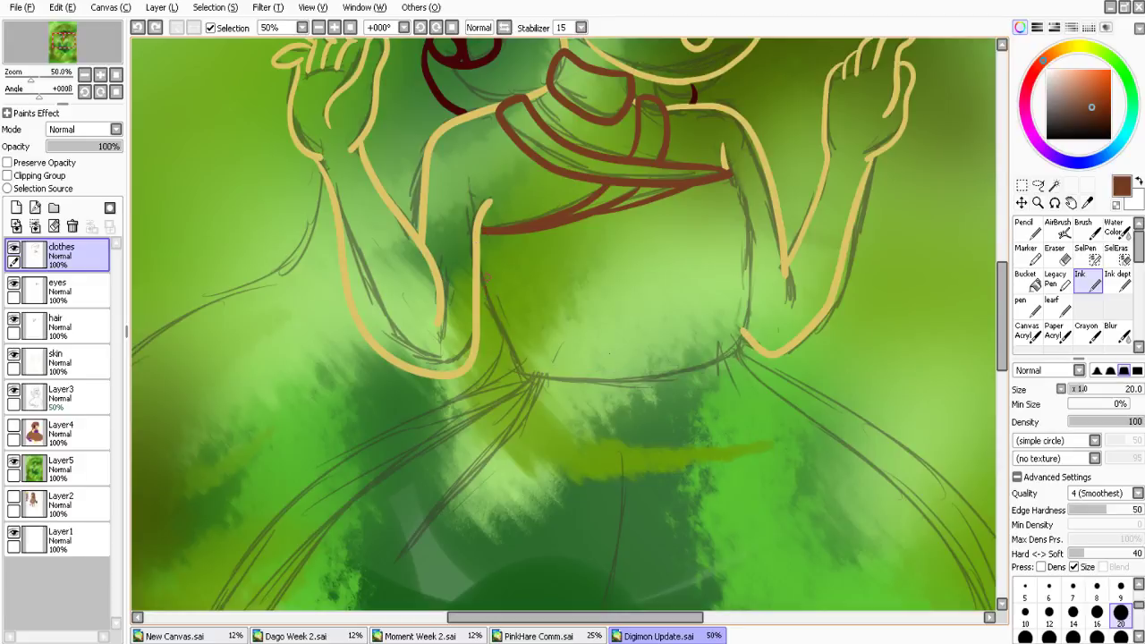
Ink the torso outline as one stroke from the ear-side arm down around the waist and up to the far armpit
{"action": "mouse_move", "coordinate": [478, 263]}
{"action": "left_mouse_down"}
{"action": "mouse_move", "coordinate": [489, 325]}
{"action": "mouse_move", "coordinate": [711, 355]}
{"action": "mouse_move", "coordinate": [734, 177]}
{"action": "left_mouse_up"}
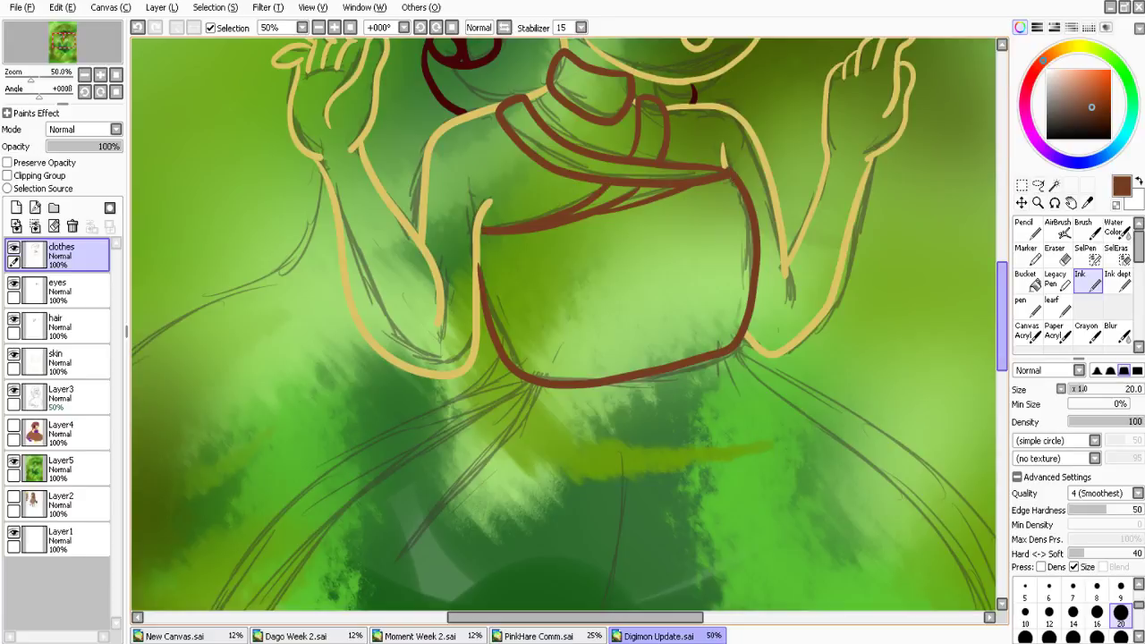
{"action": "key", "text": "e"}
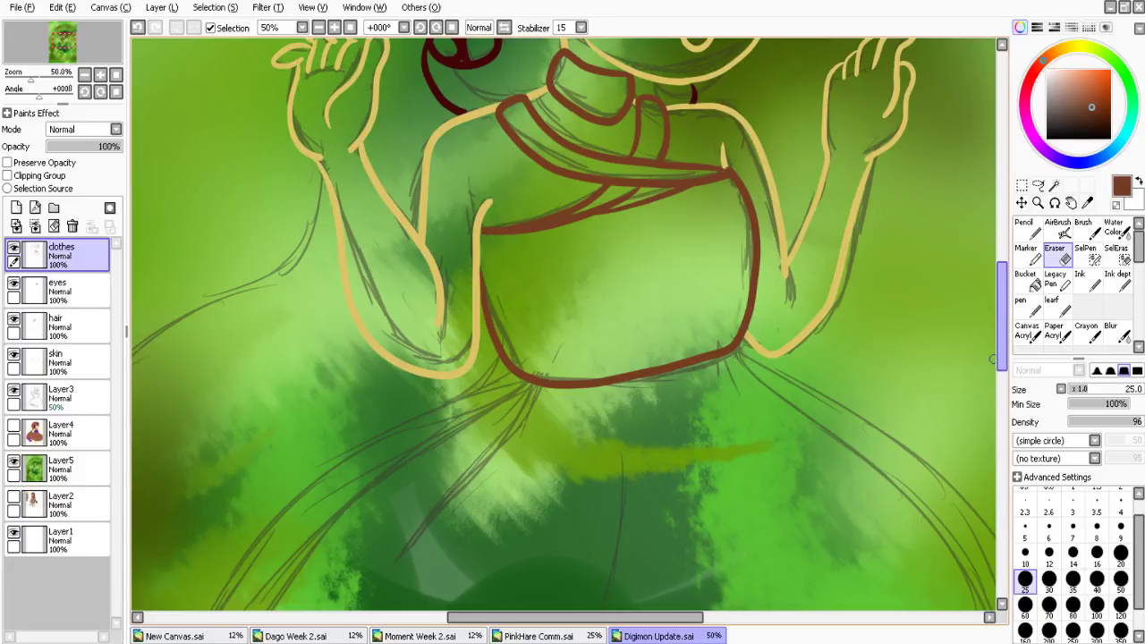
{"action": "key", "text": "e"}
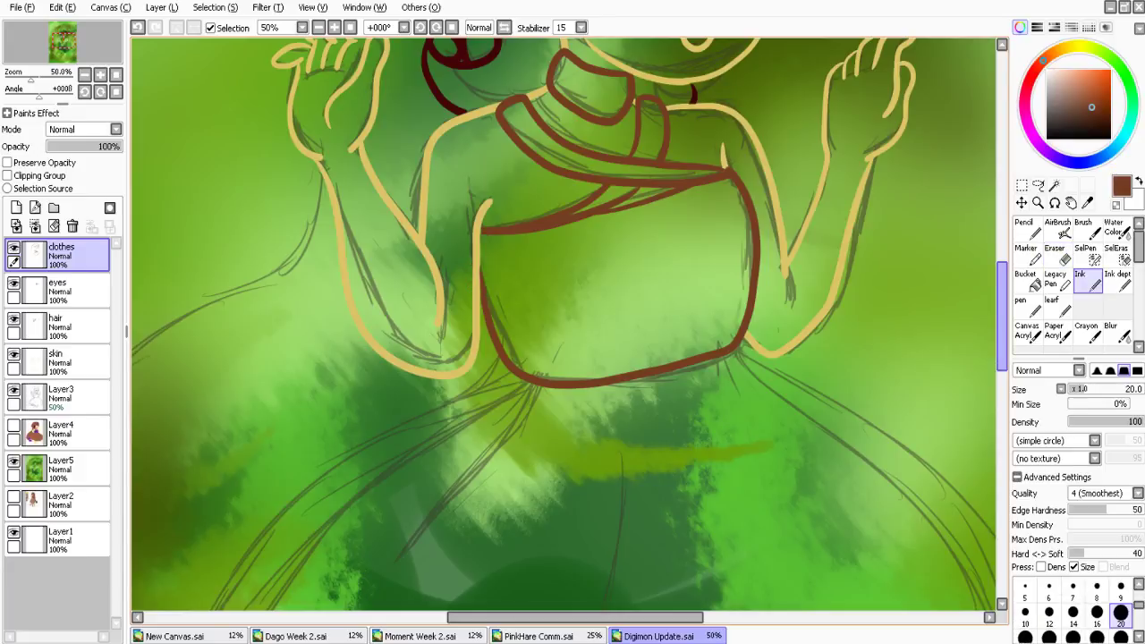
Ink a short fold line running diagonally down the skirt from the ear-side corner of the waist
{"action": "left_click_drag", "start_coordinate": [1002, 316], "coordinate": [1002, 376]}
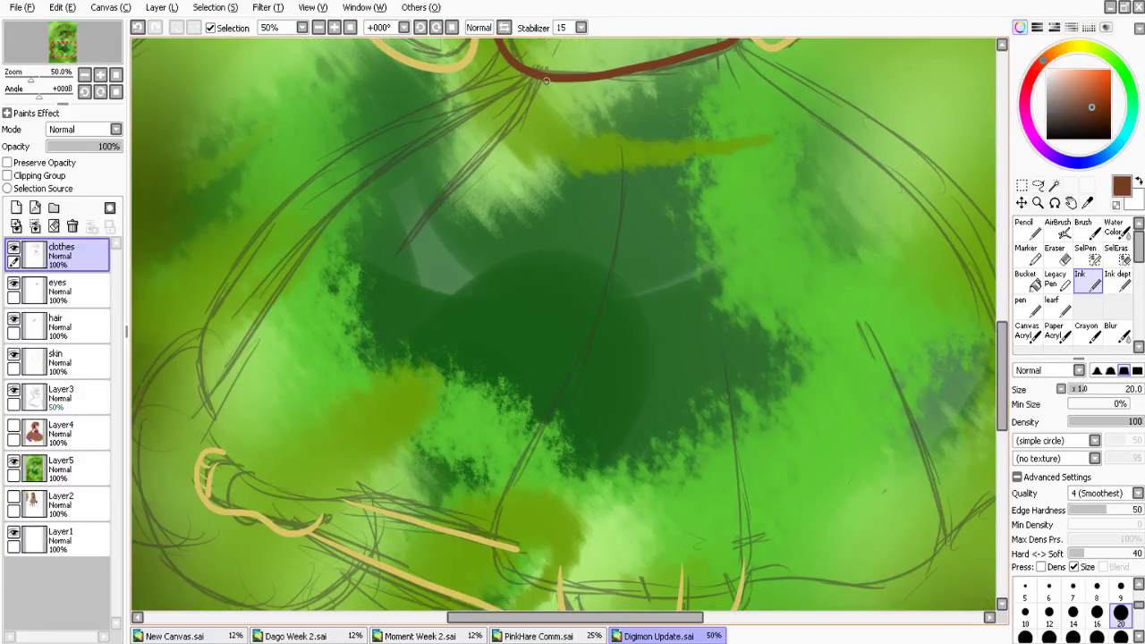
{"action": "mouse_move", "coordinate": [396, 261]}
{"action": "left_mouse_down"}
{"action": "mouse_move", "coordinate": [535, 76]}
{"action": "mouse_move", "coordinate": [491, 103]}
{"action": "mouse_move", "coordinate": [214, 397]}
{"action": "mouse_move", "coordinate": [492, 520]}
{"action": "left_mouse_up"}
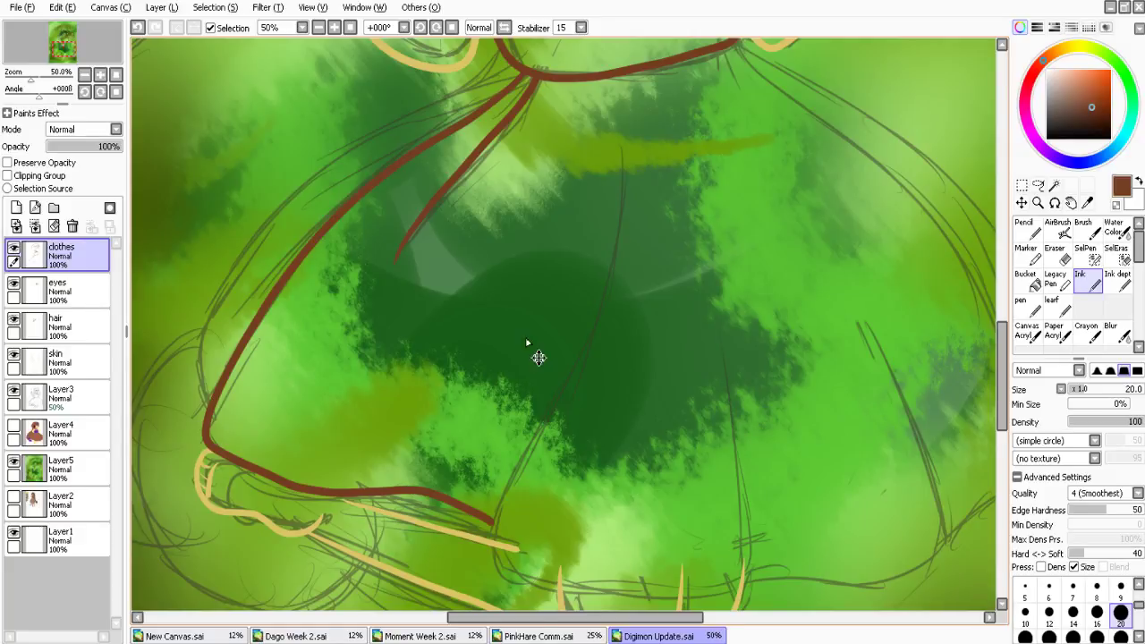
{"action": "key", "text": "ctrl+z"}
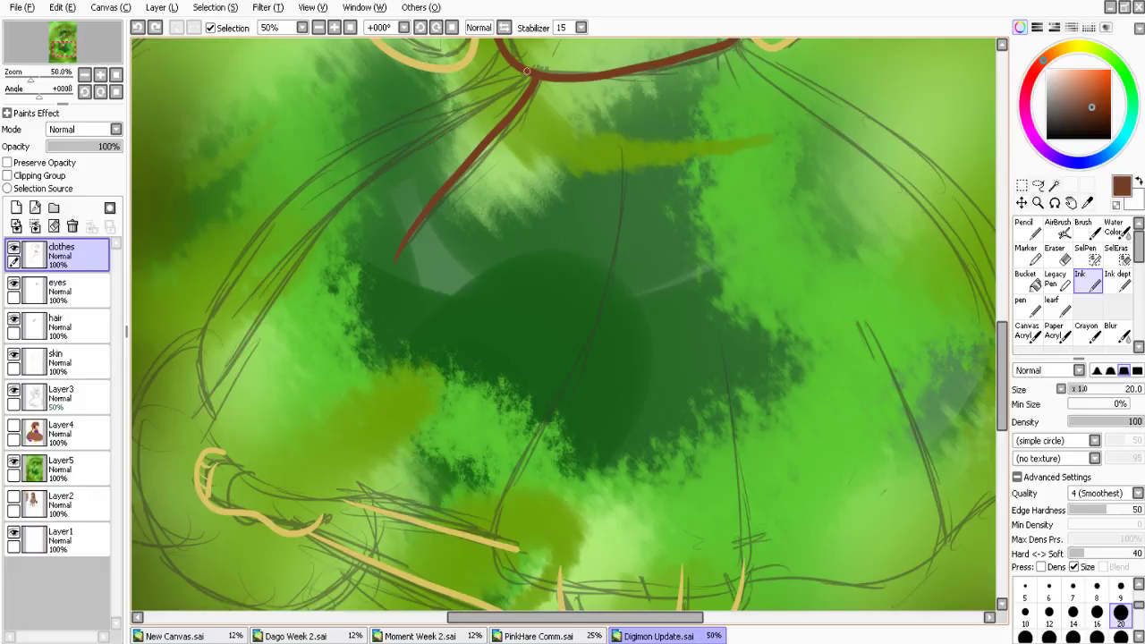
{"action": "mouse_move", "coordinate": [527, 71]}
{"action": "left_mouse_down"}
{"action": "mouse_move", "coordinate": [229, 336]}
{"action": "mouse_move", "coordinate": [415, 493]}
{"action": "left_mouse_up"}
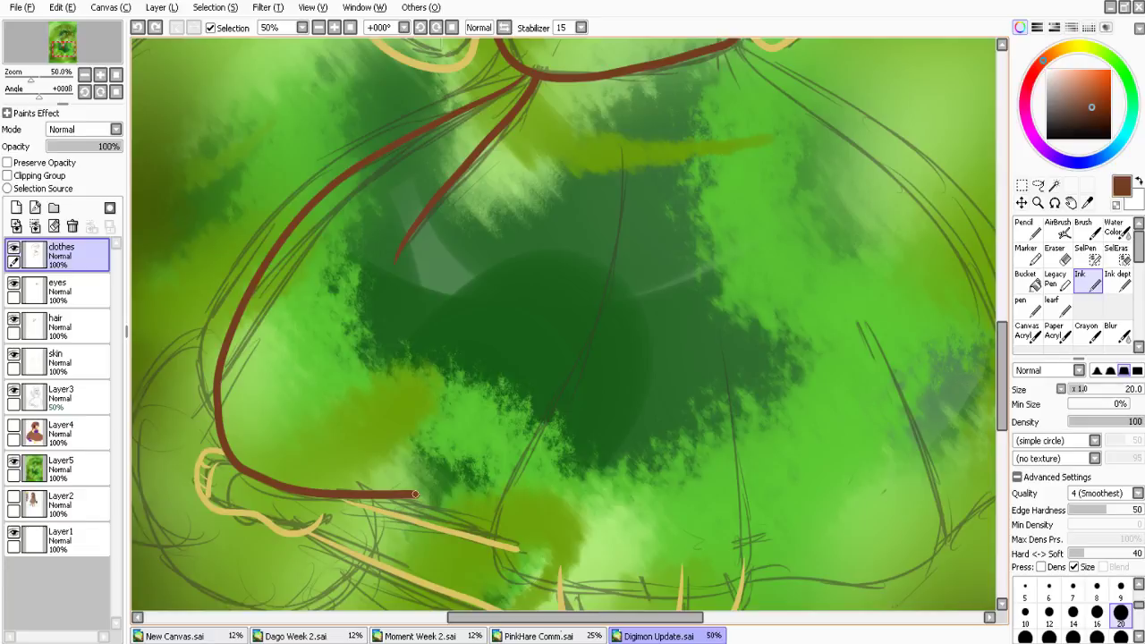
{"action": "key", "text": "ctrl+z"}
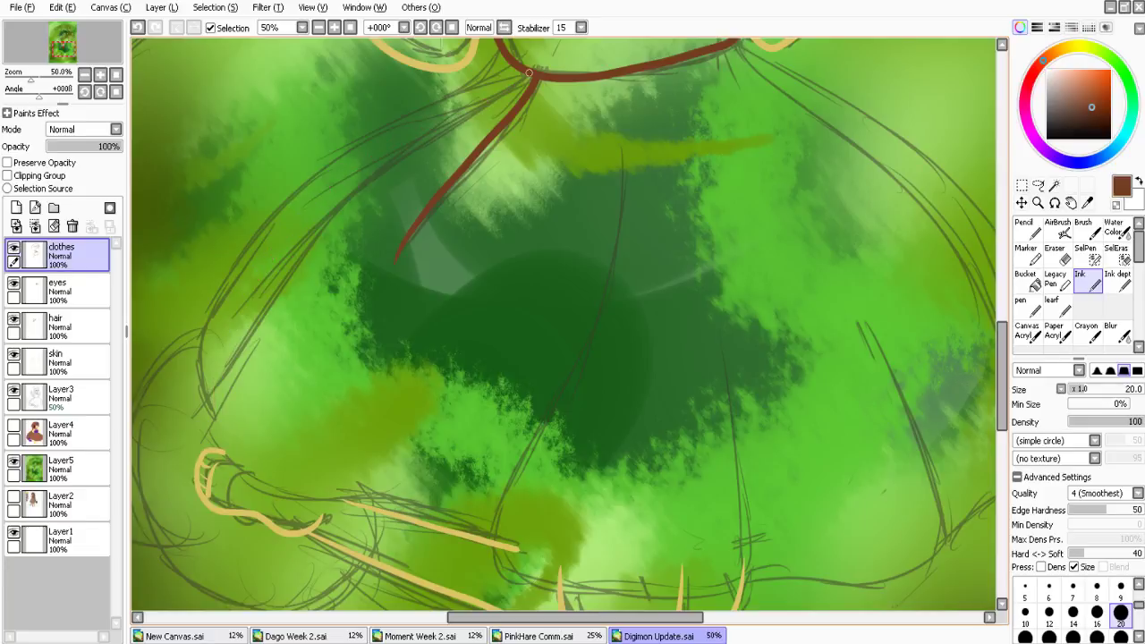
{"action": "left_click_drag", "start_coordinate": [528, 73], "coordinate": [236, 304]}
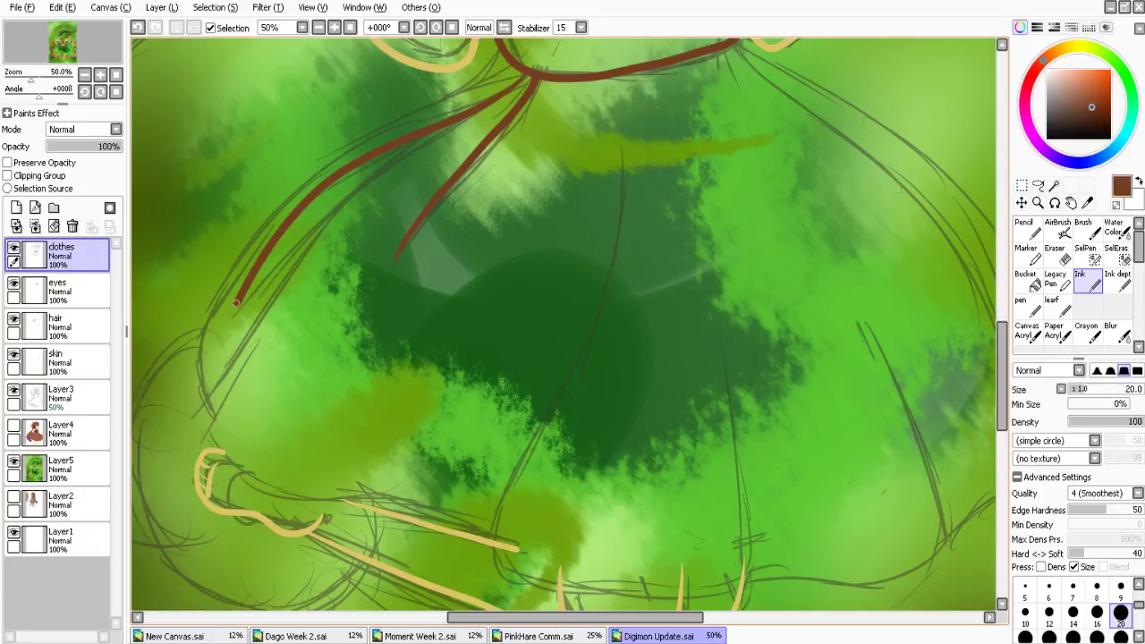
{"action": "key", "text": "ctrl+z"}
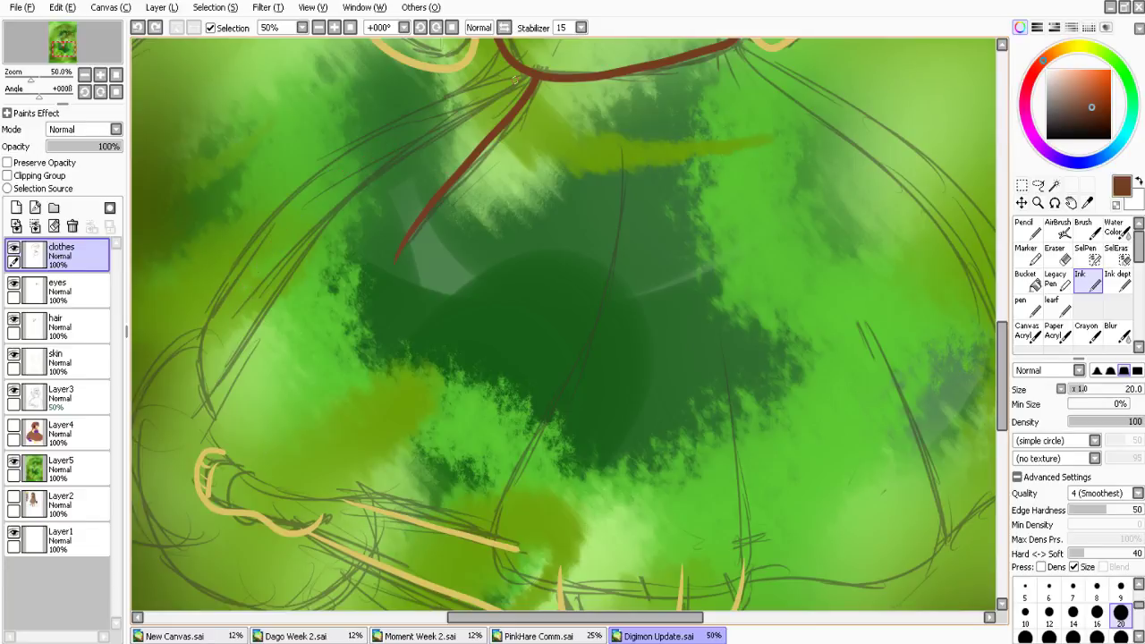
Ink the skirt's ear-side edge from the waist around into the front hem, plus the outer contour curve beside it
{"action": "mouse_move", "coordinate": [516, 78]}
{"action": "left_mouse_down"}
{"action": "mouse_move", "coordinate": [259, 306]}
{"action": "mouse_move", "coordinate": [365, 501]}
{"action": "mouse_move", "coordinate": [497, 520]}
{"action": "left_mouse_up"}
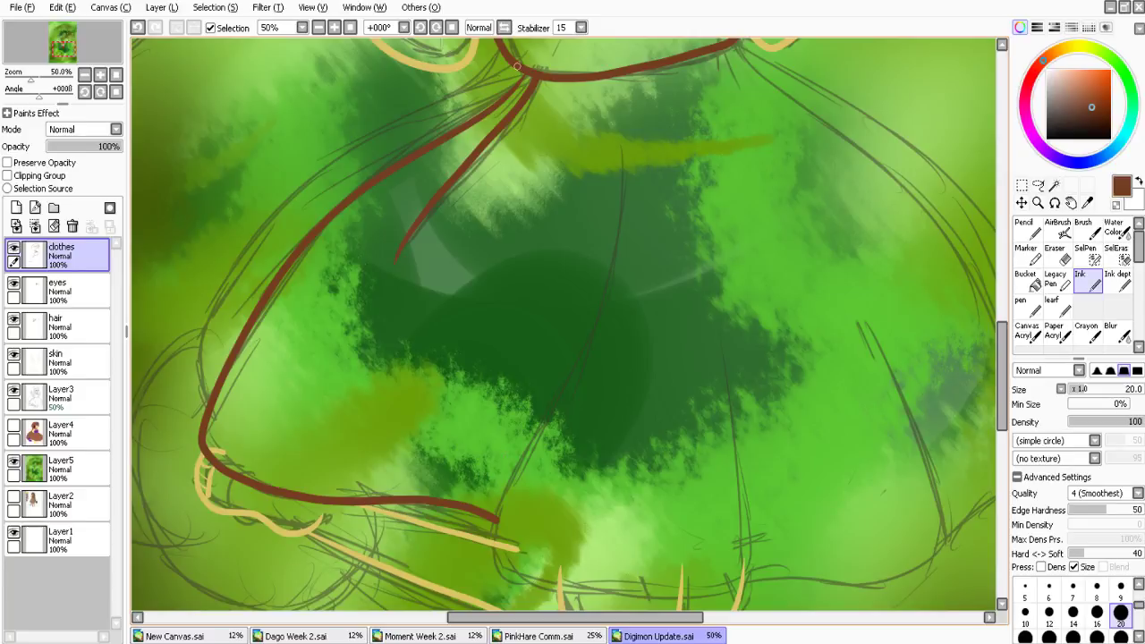
{"action": "left_click_drag", "start_coordinate": [516, 66], "coordinate": [188, 367]}
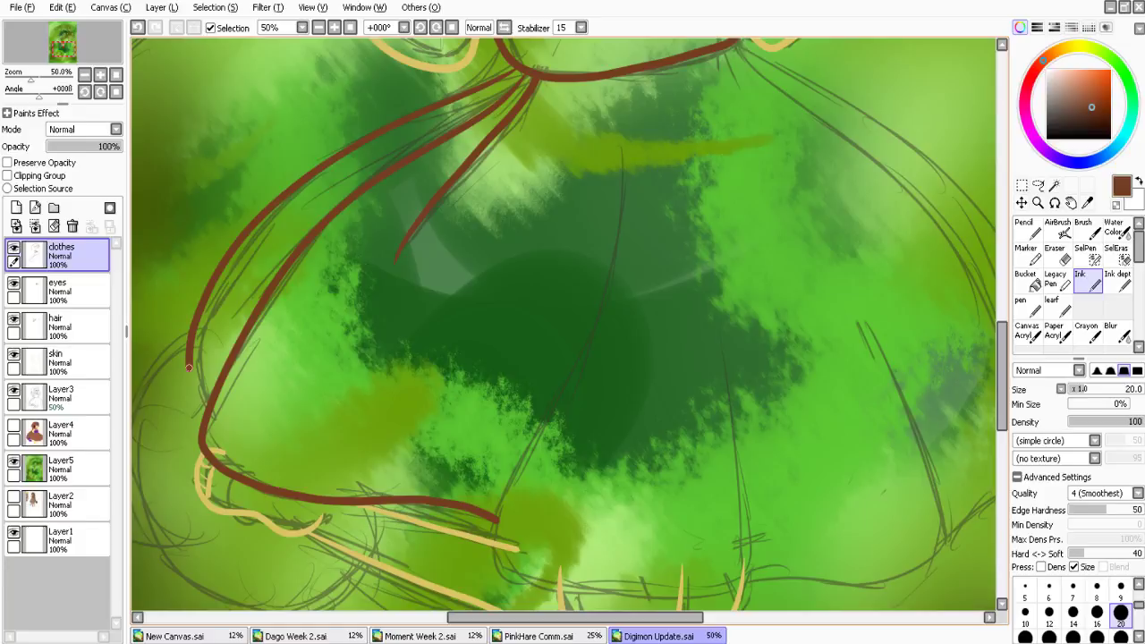
{"action": "key", "text": "ctrl+z"}
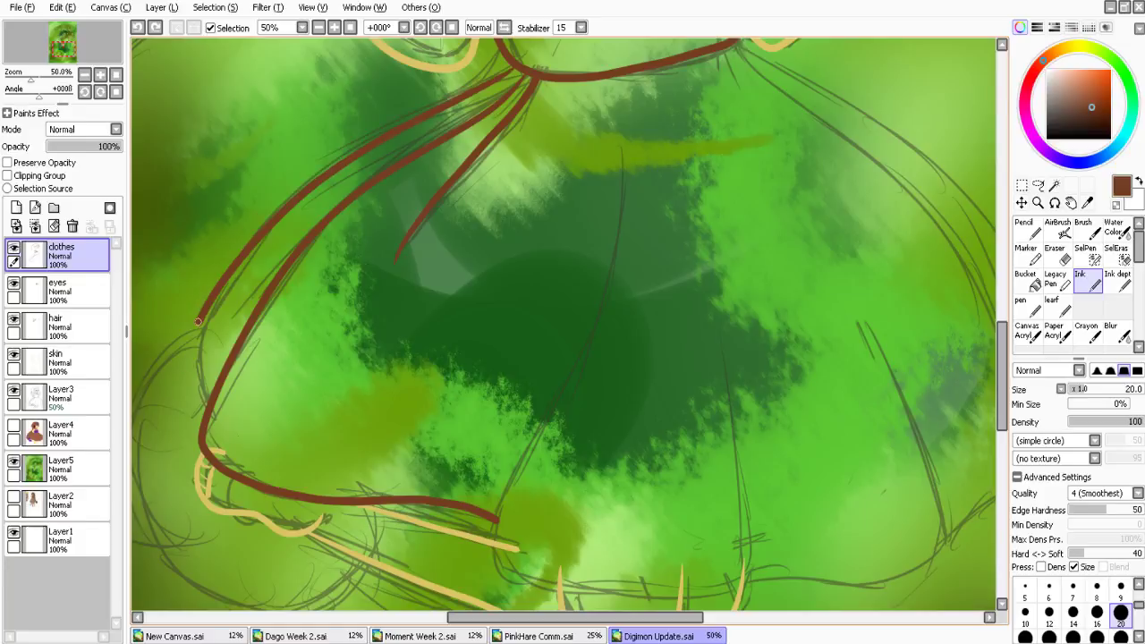
{"action": "left_click_drag", "start_coordinate": [199, 321], "coordinate": [206, 410]}
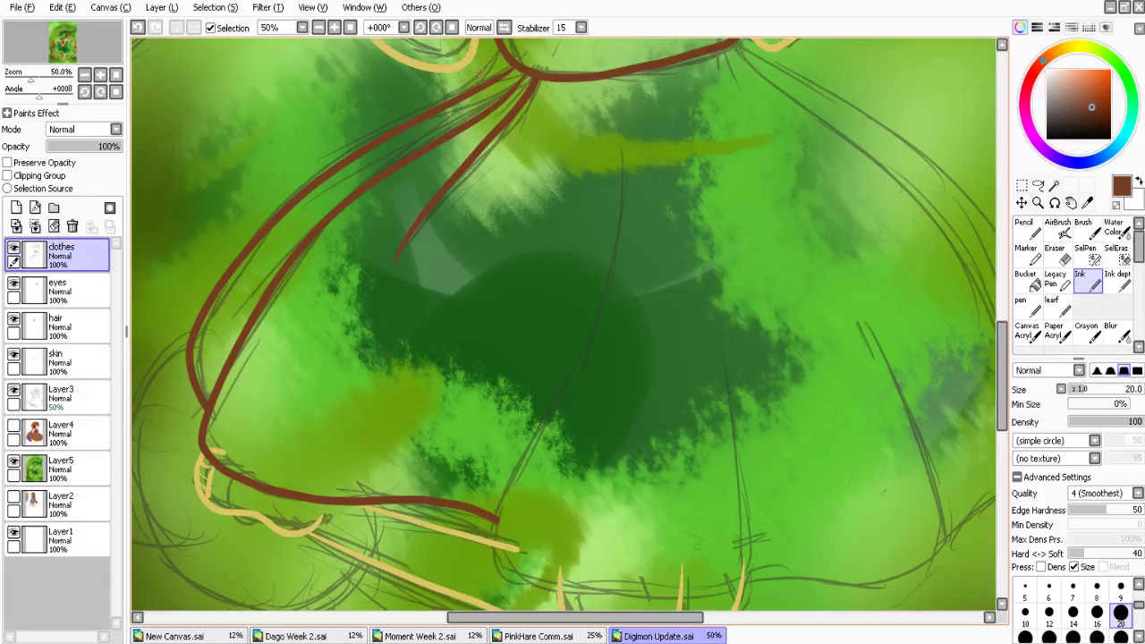
Ink short pleat strokes beneath both ends of the waistline
{"action": "left_click_drag", "start_coordinate": [498, 49], "coordinate": [485, 77]}
{"action": "left_click_drag", "start_coordinate": [714, 53], "coordinate": [718, 87]}
{"action": "key", "text": "ctrl+z"}
{"action": "key", "text": "ctrl+y"}
{"action": "left_click_drag", "start_coordinate": [723, 50], "coordinate": [737, 86]}
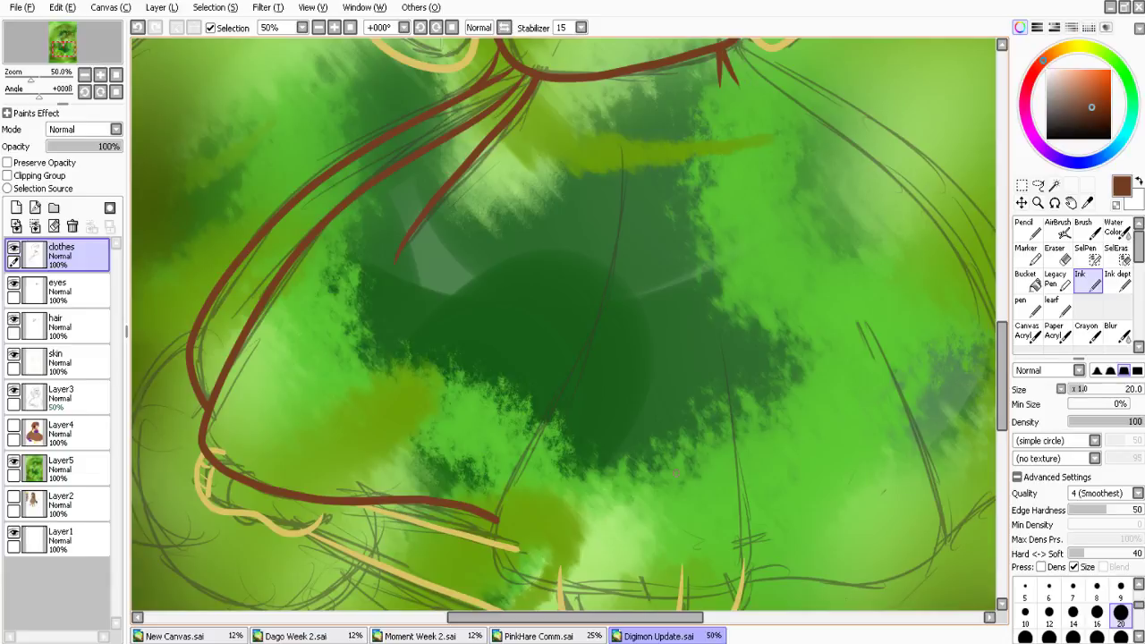
Ink the skirt's far-side edge from the waist down to the hem corner, plus the outer contour curve alongside it
{"action": "left_click_drag", "start_coordinate": [658, 617], "coordinate": [676, 617]}
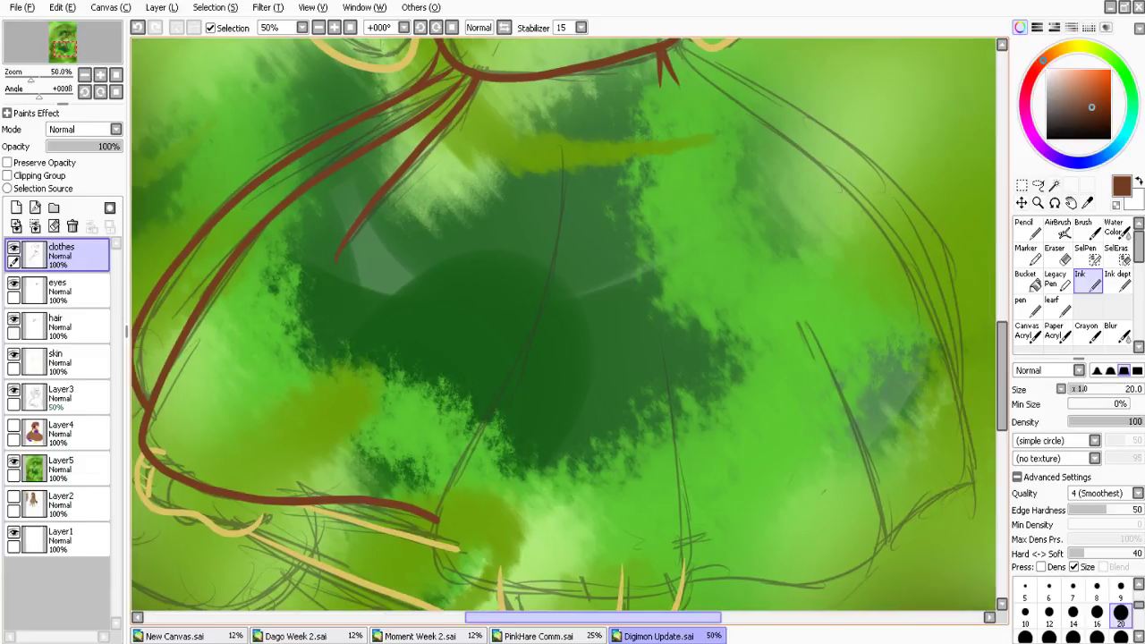
{"action": "left_click_drag", "start_coordinate": [592, 617], "coordinate": [602, 617]}
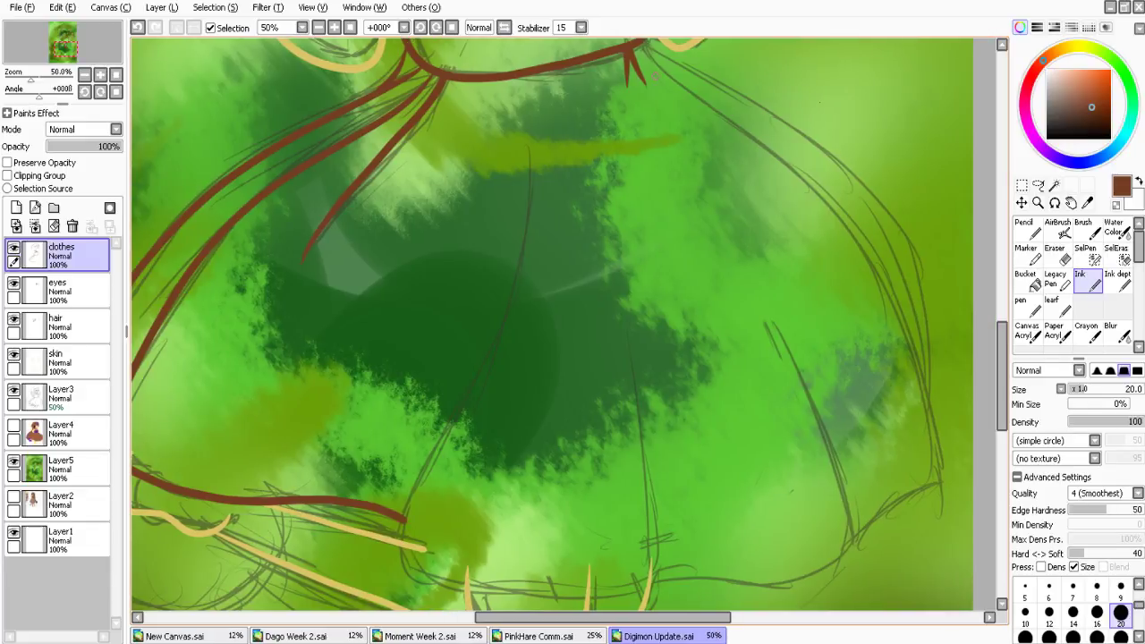
{"action": "mouse_move", "coordinate": [642, 47]}
{"action": "left_mouse_down"}
{"action": "mouse_move", "coordinate": [935, 455]}
{"action": "mouse_move", "coordinate": [854, 541]}
{"action": "left_mouse_up"}
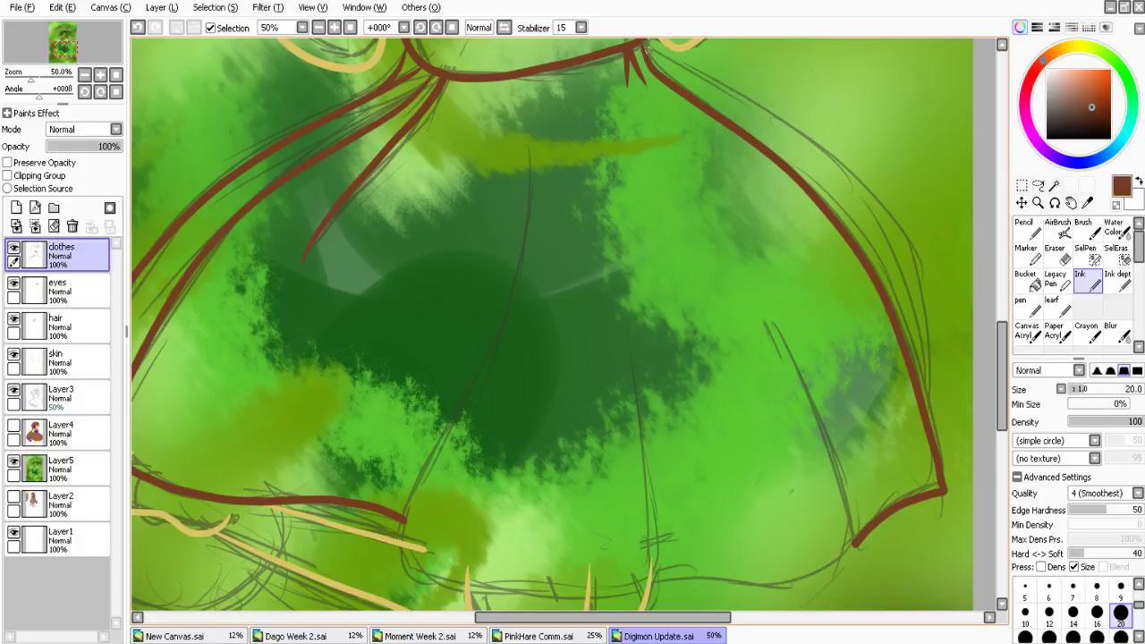
{"action": "left_click_drag", "start_coordinate": [646, 47], "coordinate": [852, 182]}
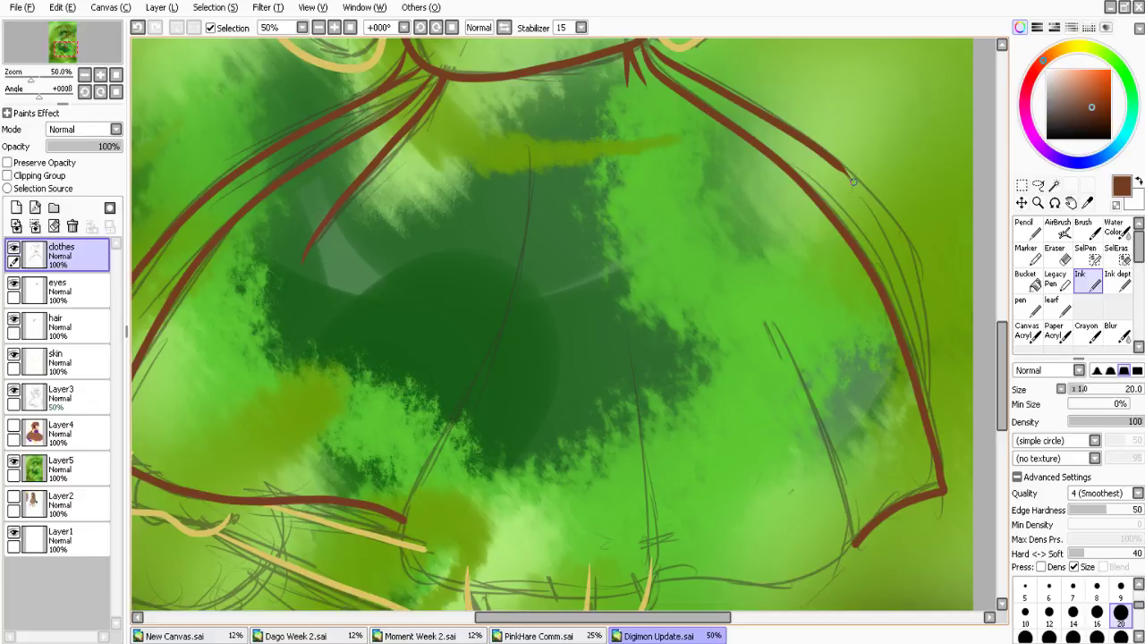
{"action": "key", "text": "ctrl+z"}
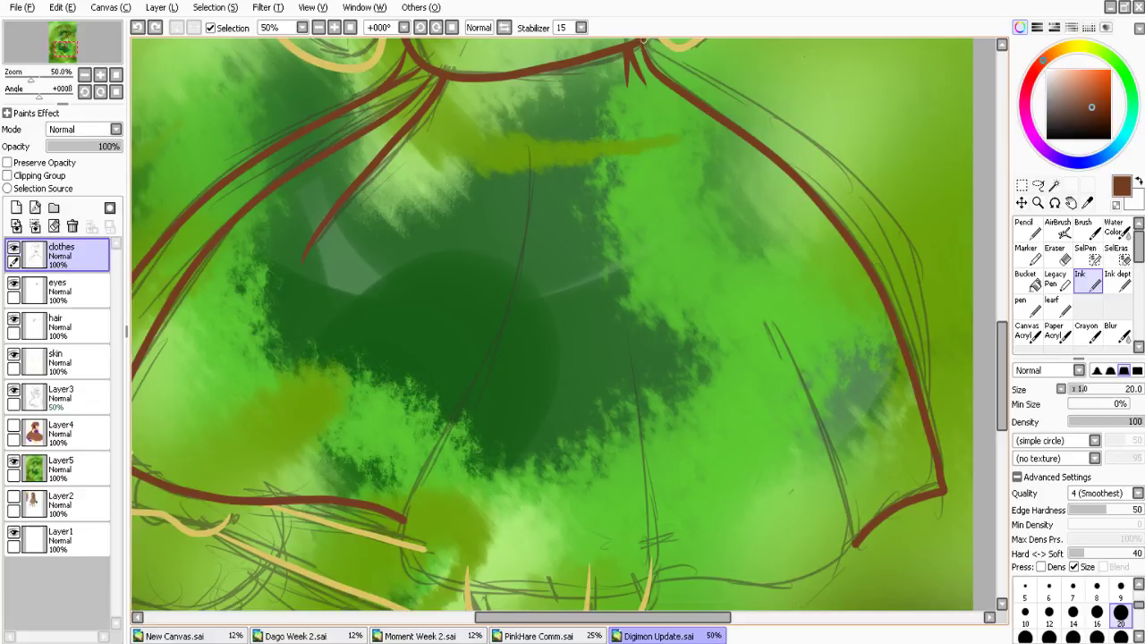
{"action": "mouse_move", "coordinate": [642, 41]}
{"action": "left_mouse_down"}
{"action": "mouse_move", "coordinate": [919, 289]}
{"action": "mouse_move", "coordinate": [933, 426]}
{"action": "left_mouse_up"}
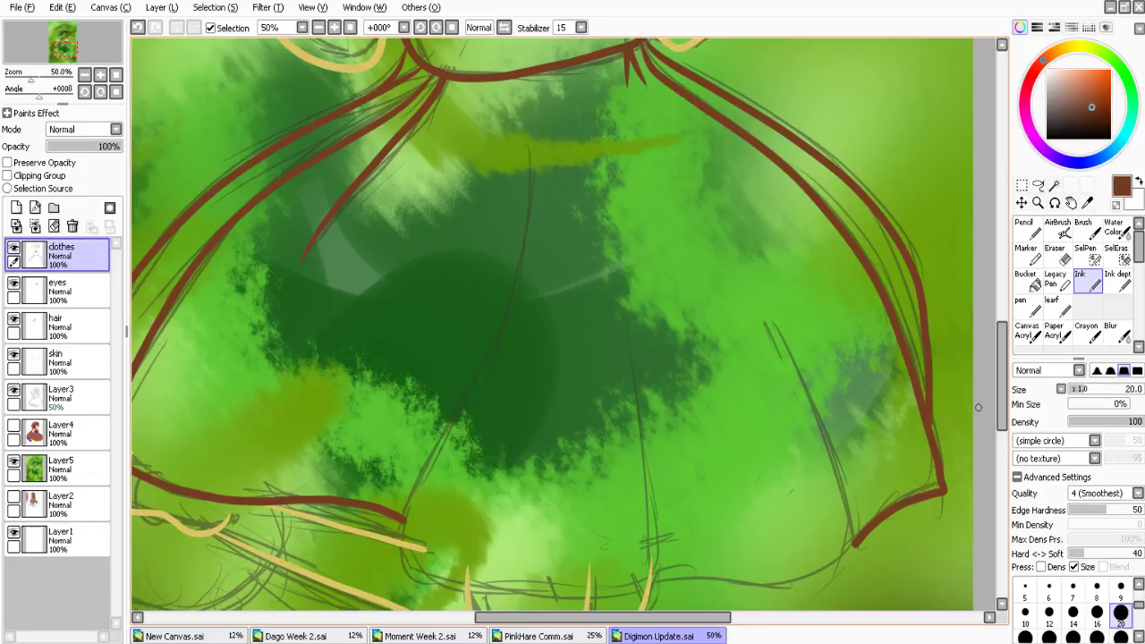
{"action": "scroll", "coordinate": [977, 407], "scroll_direction": "down", "scroll_amount": 2}
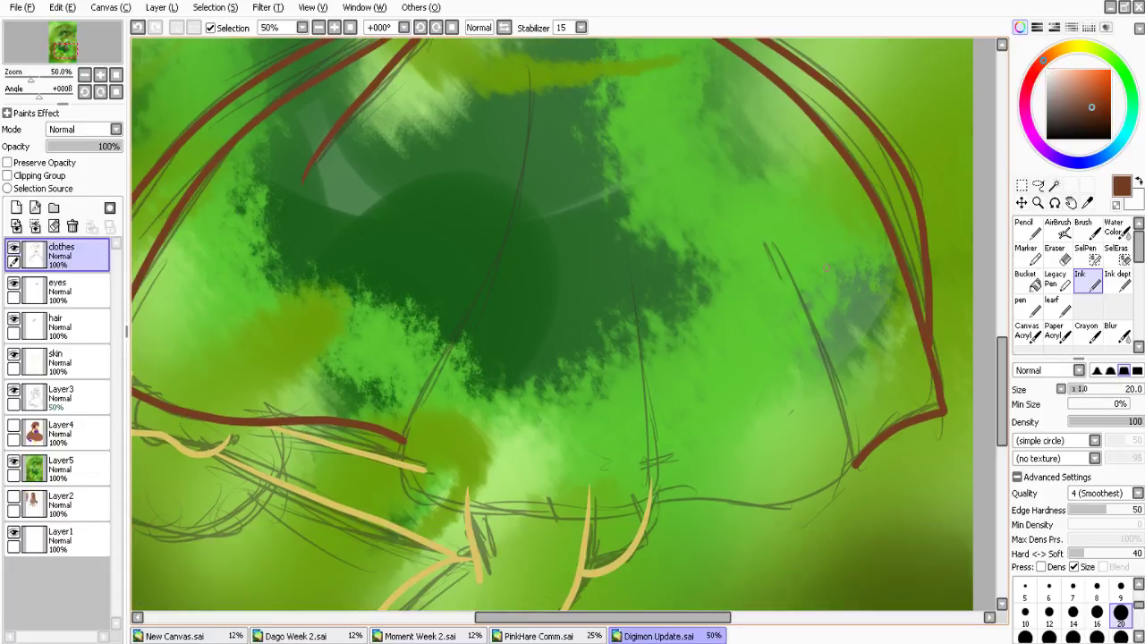
{"action": "mouse_move", "coordinate": [768, 199]}
{"action": "left_mouse_down"}
{"action": "mouse_move", "coordinate": [779, 276]}
{"action": "mouse_move", "coordinate": [853, 486]}
{"action": "mouse_move", "coordinate": [661, 501]}
{"action": "left_mouse_up"}
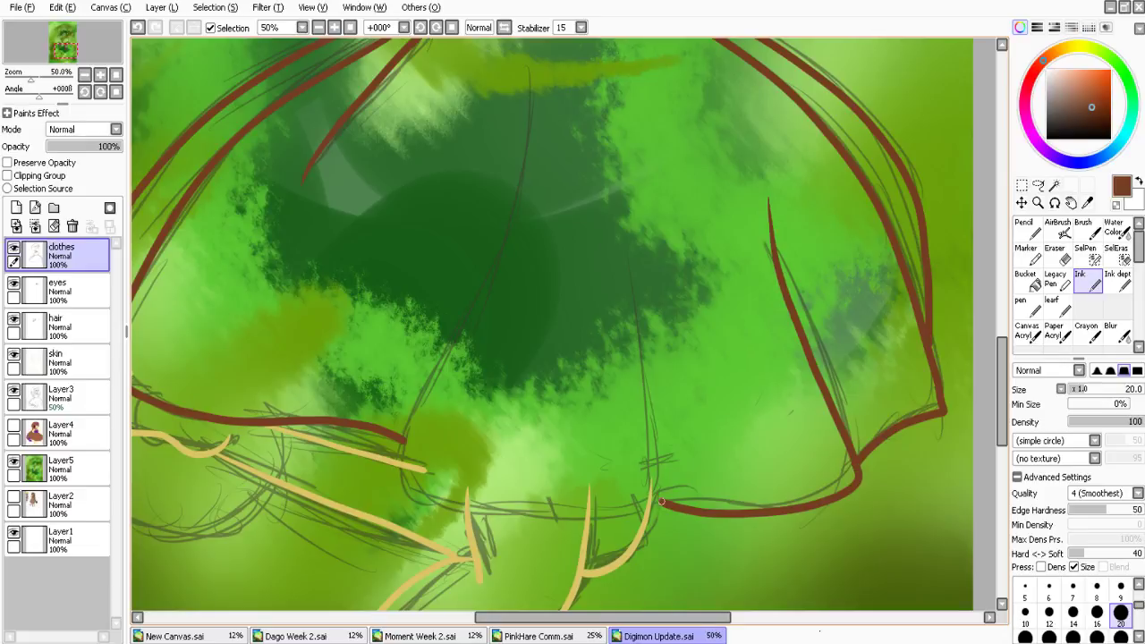
{"action": "key", "text": "ctrl+z"}
{"action": "key", "text": "ctrl+z"}
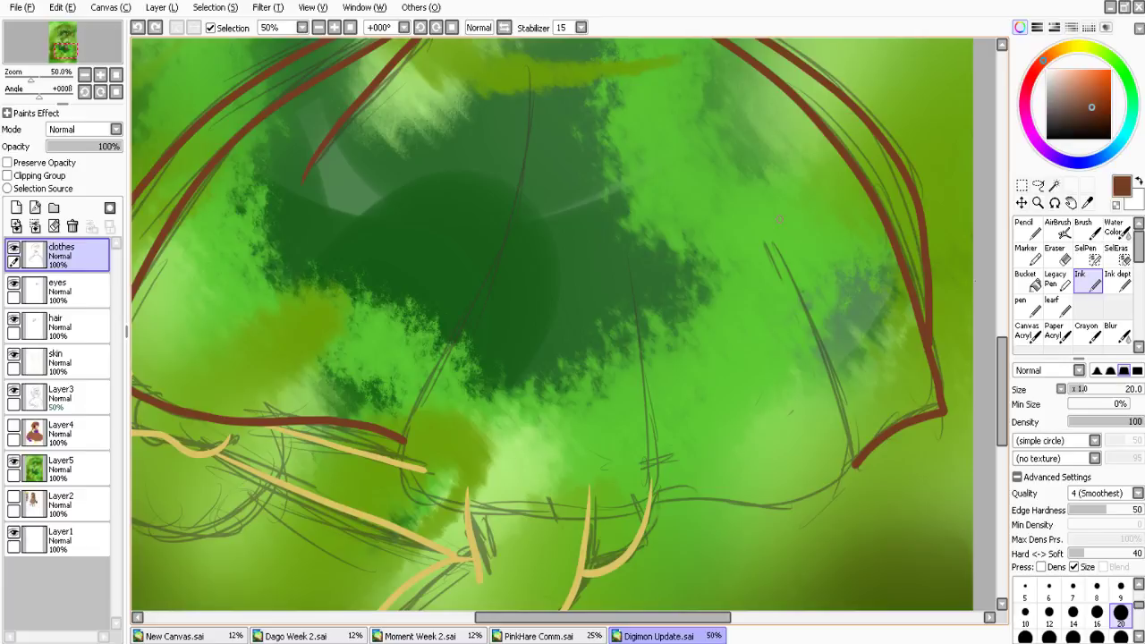
Ink three long fold lines down the front of the skirt and join them with the wavy hem
{"action": "mouse_move", "coordinate": [771, 196]}
{"action": "left_mouse_down"}
{"action": "mouse_move", "coordinate": [841, 421]}
{"action": "mouse_move", "coordinate": [753, 503]}
{"action": "mouse_move", "coordinate": [646, 502]}
{"action": "left_mouse_up"}
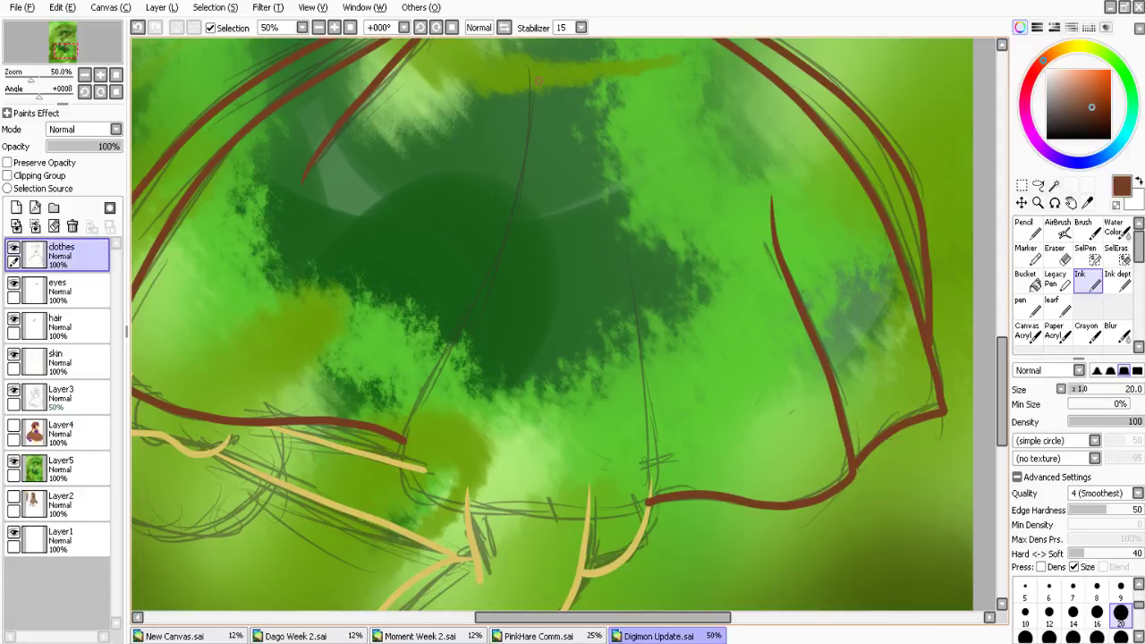
{"action": "mouse_move", "coordinate": [528, 68]}
{"action": "left_mouse_down"}
{"action": "mouse_move", "coordinate": [440, 335]}
{"action": "mouse_move", "coordinate": [527, 526]}
{"action": "mouse_move", "coordinate": [652, 475]}
{"action": "mouse_move", "coordinate": [633, 251]}
{"action": "left_mouse_up"}
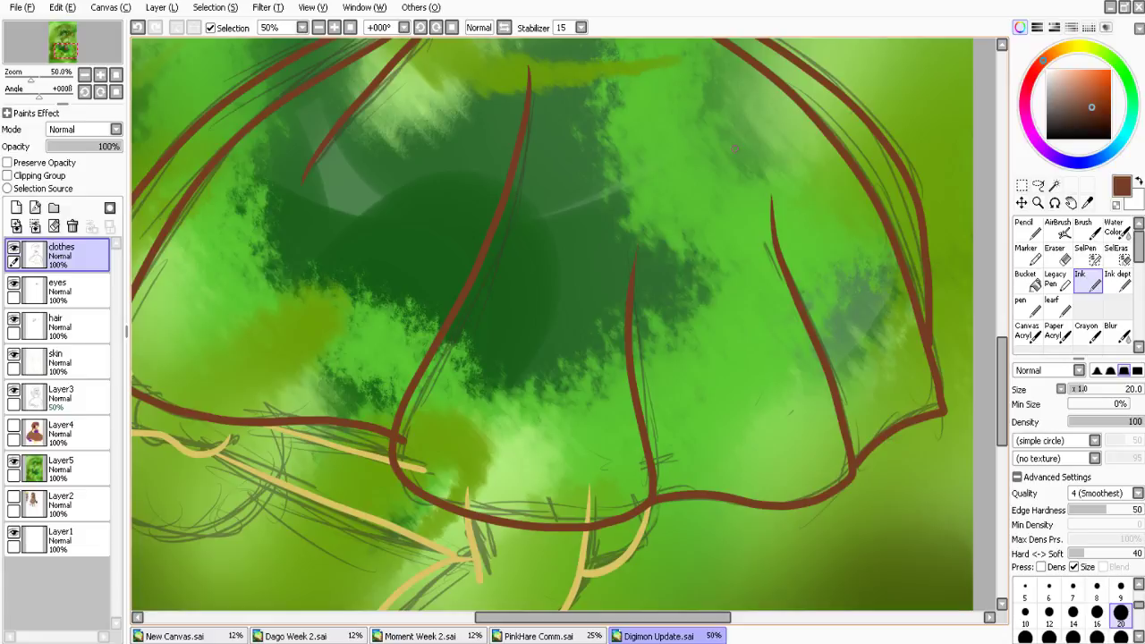
Erase the overlapping hem end on the clothes layer and, with a size 60 eraser, the leg lines inside the skirt on the skin layer
{"action": "key", "text": "e"}
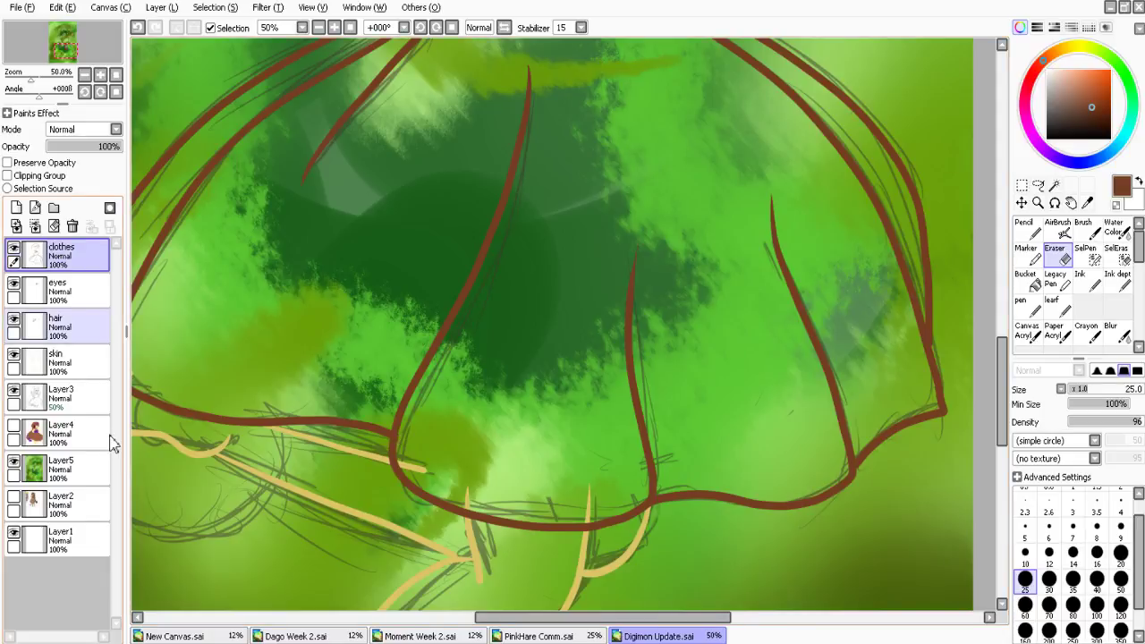
{"action": "left_click", "coordinate": [71, 362]}
{"action": "left_click", "coordinate": [1025, 606]}
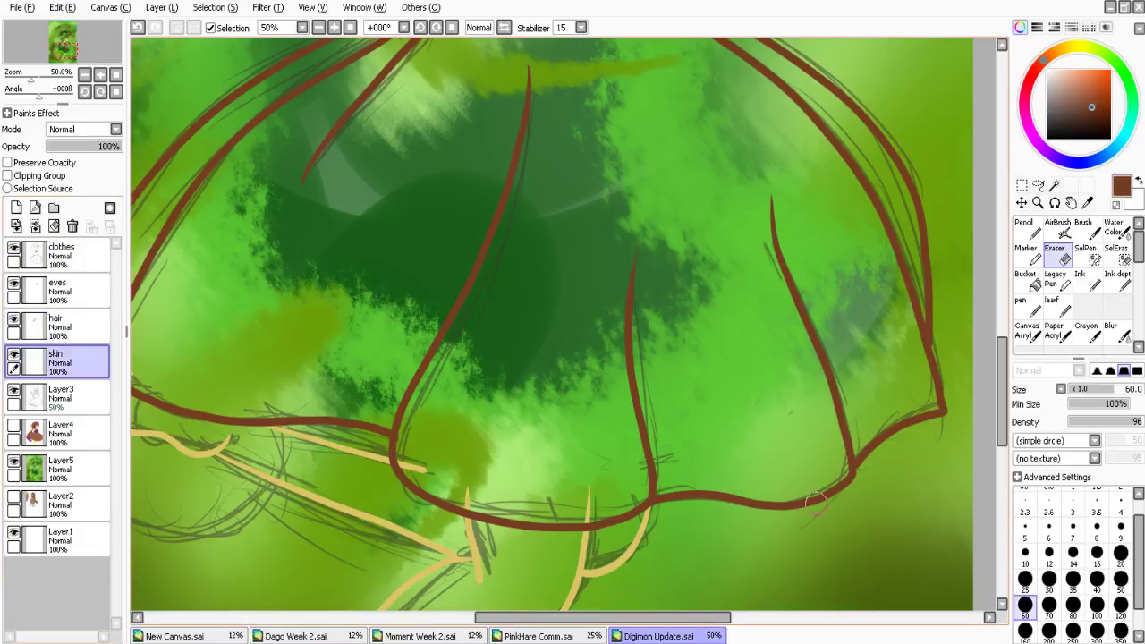
{"action": "left_click_drag", "start_coordinate": [589, 492], "coordinate": [586, 510]}
{"action": "left_click_drag", "start_coordinate": [468, 492], "coordinate": [473, 503]}
{"action": "mouse_move", "coordinate": [426, 469]}
{"action": "left_mouse_down"}
{"action": "mouse_move", "coordinate": [403, 454]}
{"action": "mouse_move", "coordinate": [458, 456]}
{"action": "left_mouse_up"}
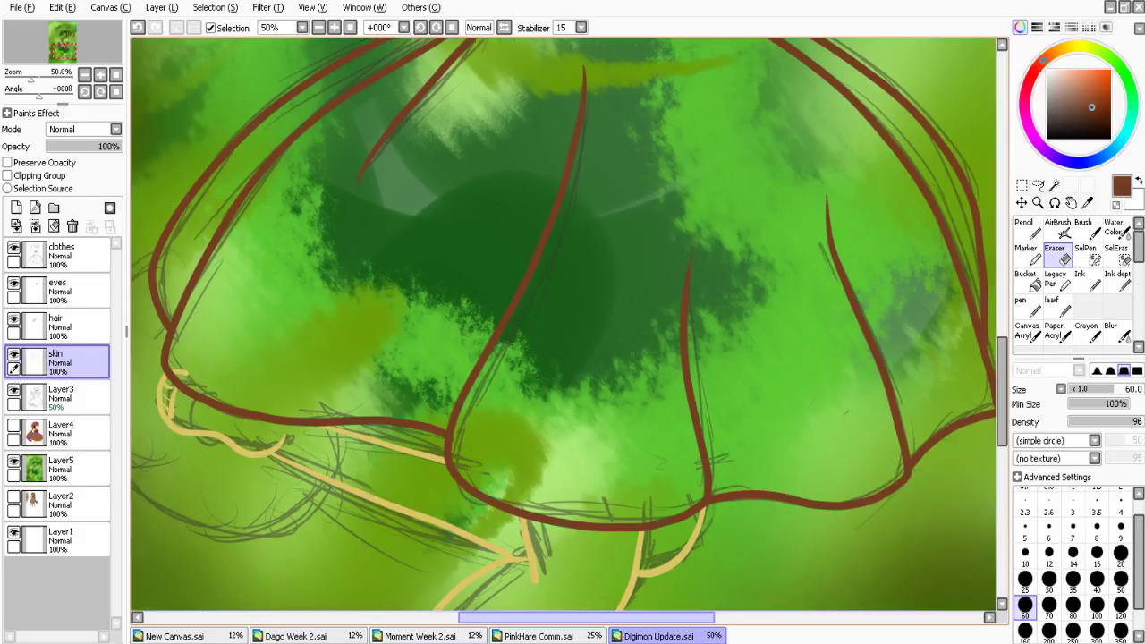
{"action": "left_click_drag", "start_coordinate": [180, 358], "coordinate": [350, 362]}
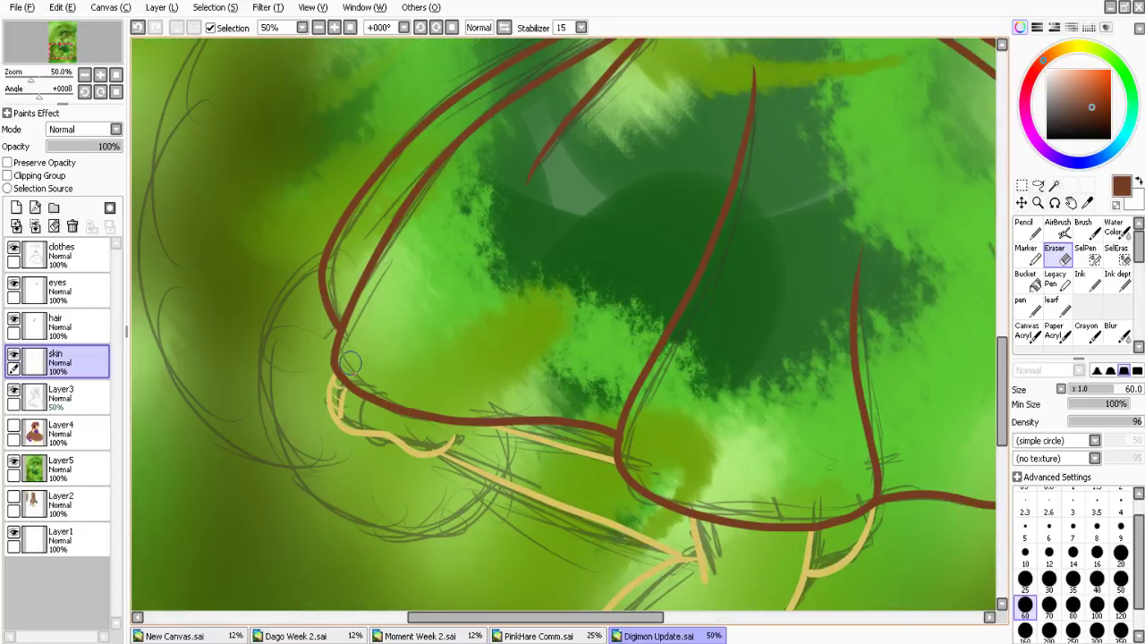
Return to Ink on the clothes layer and ink the large rounded curve from the skirt's ear-side edge around below the foot to the leg
{"action": "key", "text": "n"}
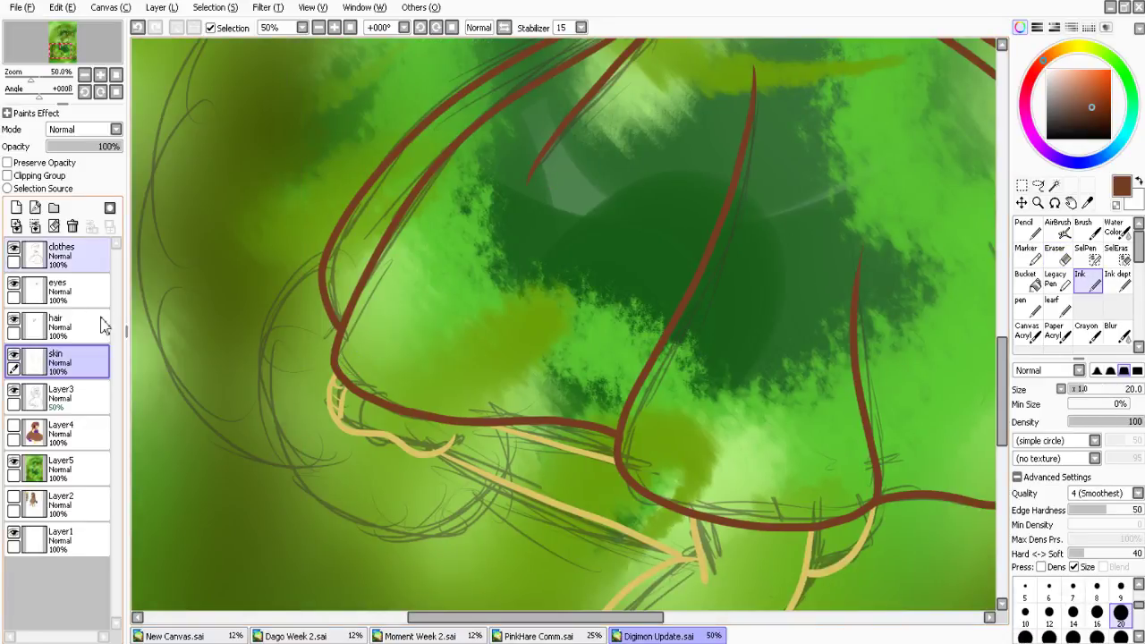
{"action": "left_click", "coordinate": [80, 254]}
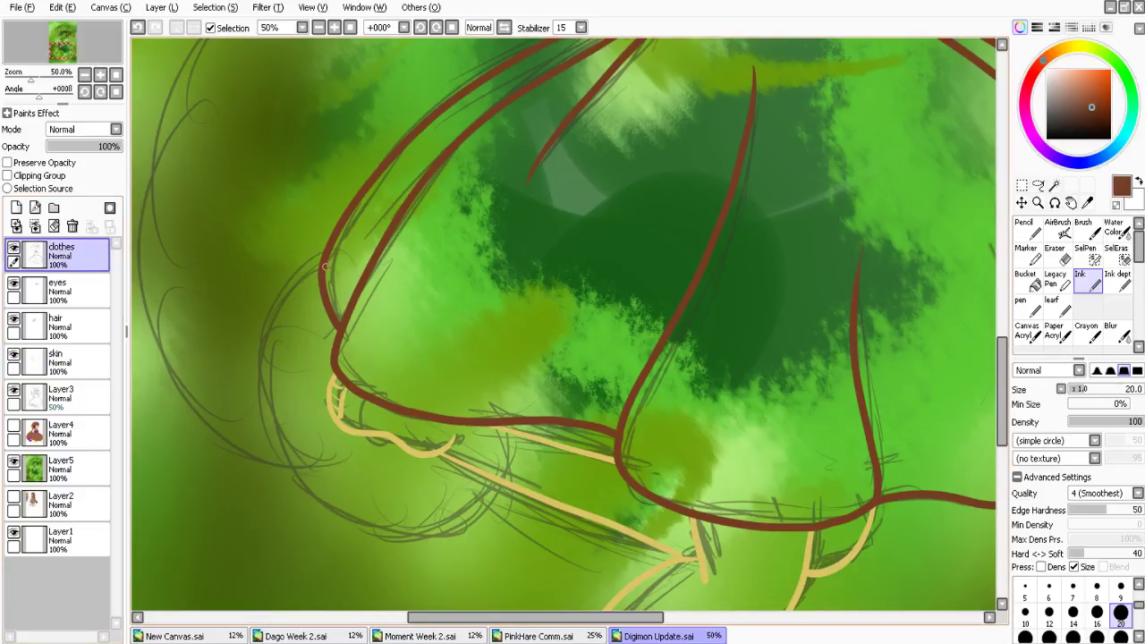
{"action": "mouse_move", "coordinate": [325, 266]}
{"action": "left_mouse_down"}
{"action": "mouse_move", "coordinate": [229, 408]}
{"action": "mouse_move", "coordinate": [492, 493]}
{"action": "mouse_move", "coordinate": [497, 482]}
{"action": "left_mouse_up"}
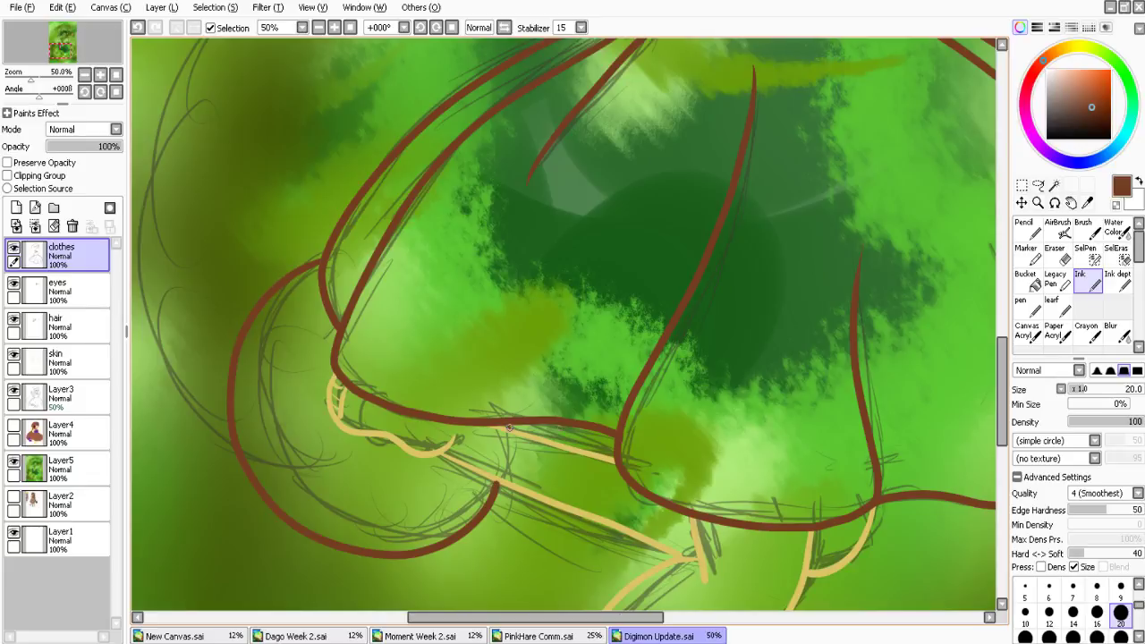
Ink a long sweeping curve from the ear-side wrist outward and down to the rounded shape beside the skirt
{"action": "key", "text": "e"}
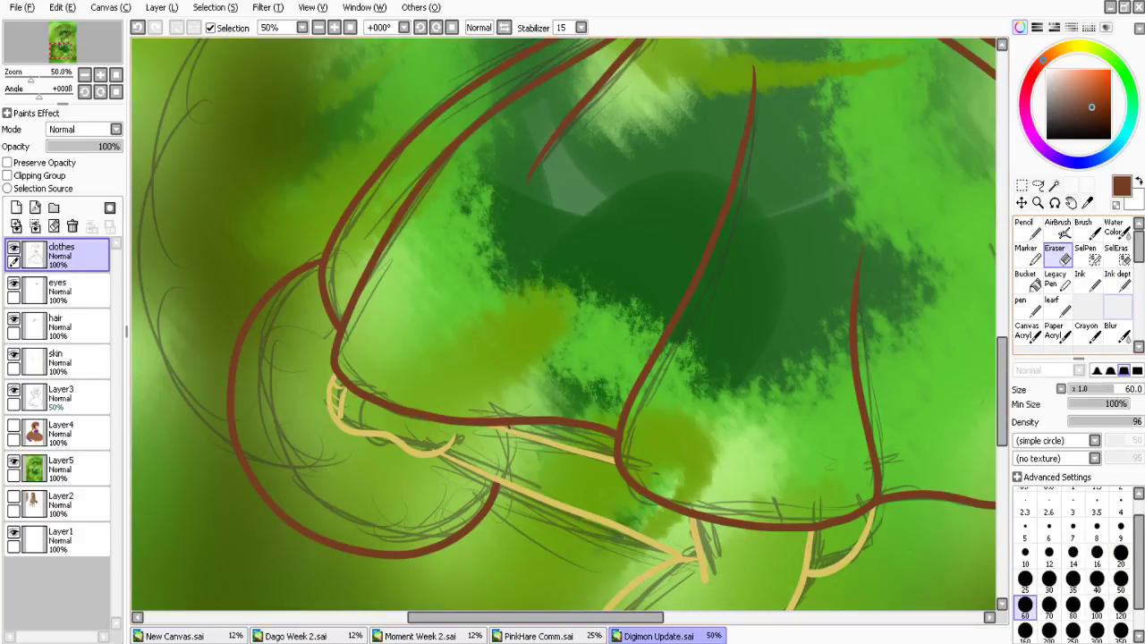
{"action": "left_click", "coordinate": [1088, 281]}
{"action": "left_click_drag", "start_coordinate": [1002, 391], "coordinate": [1002, 350]}
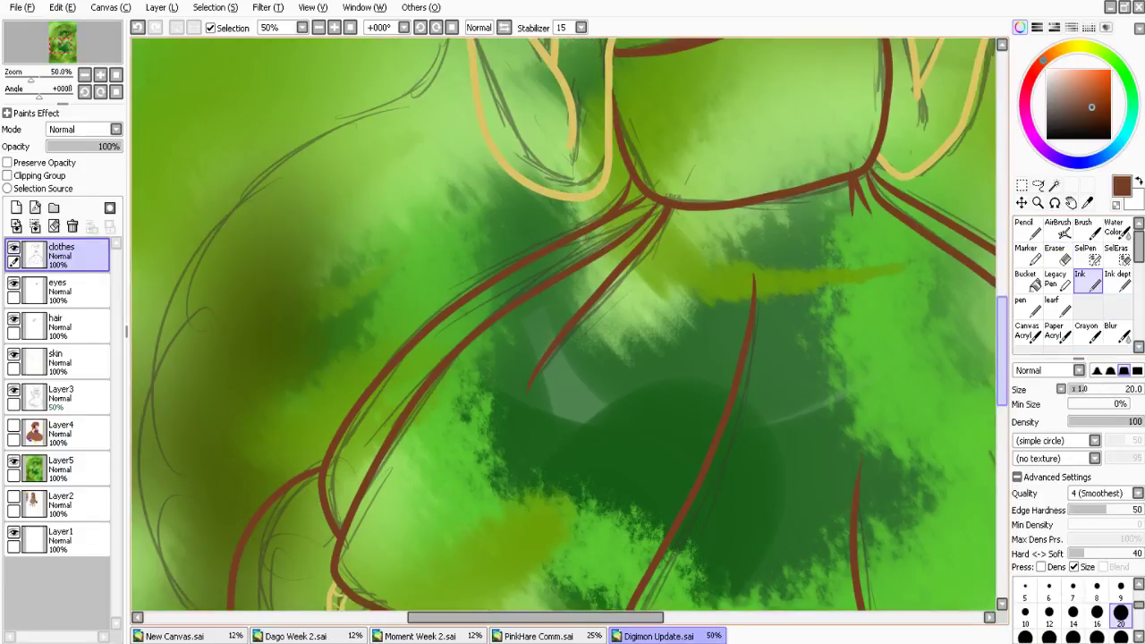
{"action": "scroll", "coordinate": [259, 74], "scroll_direction": "up", "scroll_amount": 2}
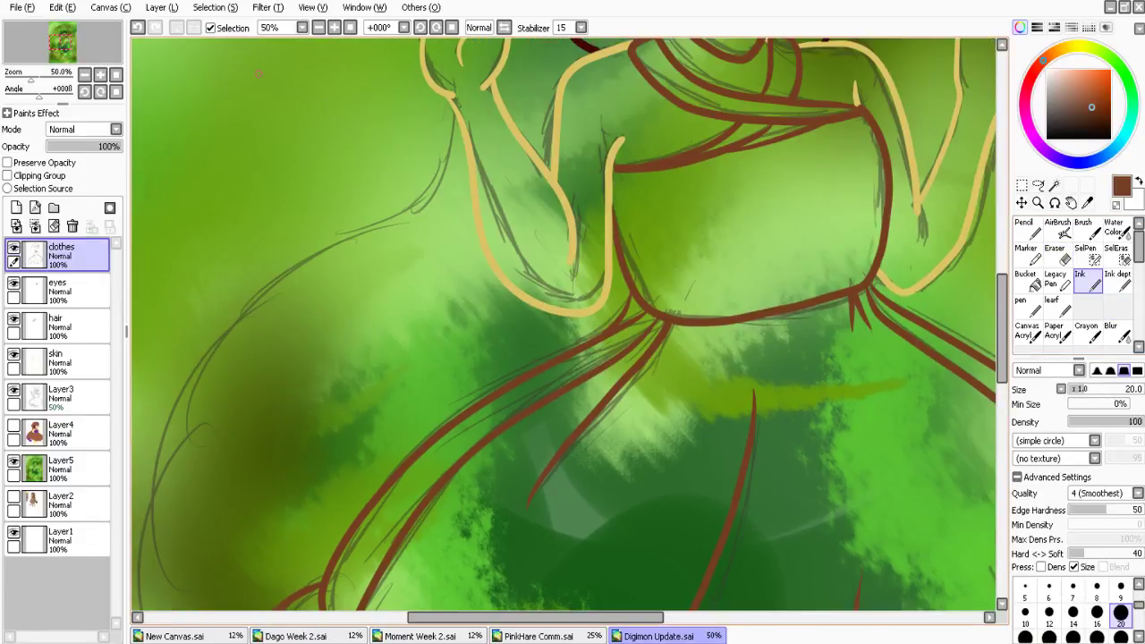
{"action": "scroll", "coordinate": [259, 74], "scroll_direction": "down", "scroll_amount": 1}
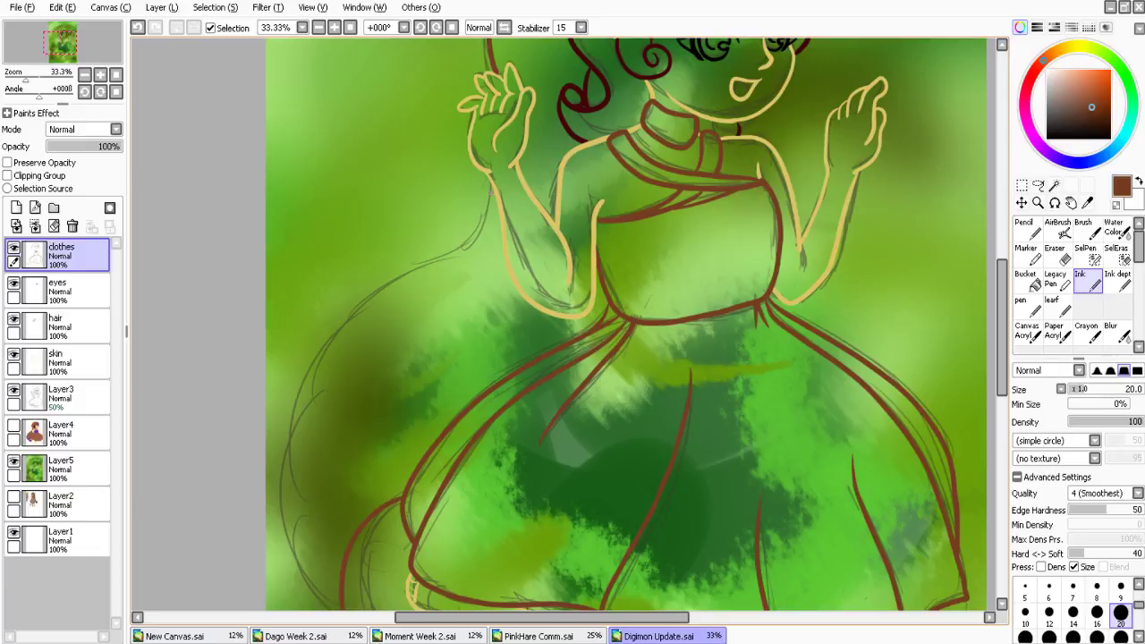
{"action": "mouse_move", "coordinate": [491, 179]}
{"action": "left_mouse_down"}
{"action": "mouse_move", "coordinate": [277, 525]}
{"action": "mouse_move", "coordinate": [338, 608]}
{"action": "left_mouse_up"}
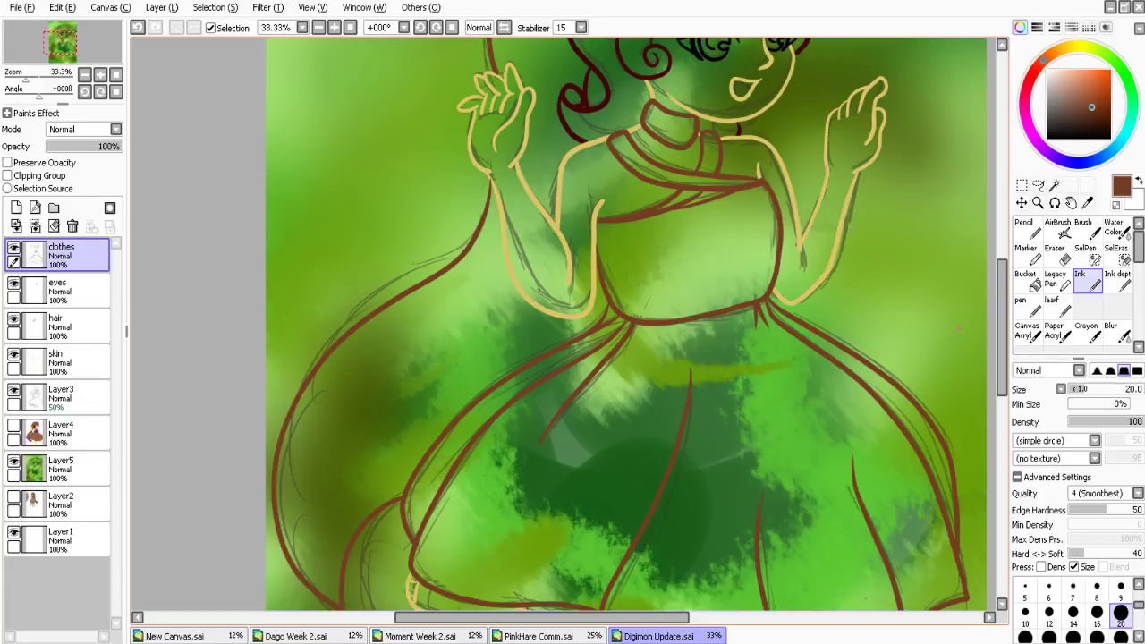
Undo the last sweeping curve from the ear-side wrist to the rounded shape beside the skirt
{"action": "scroll", "coordinate": [626, 322], "scroll_direction": "down", "scroll_amount": 2}
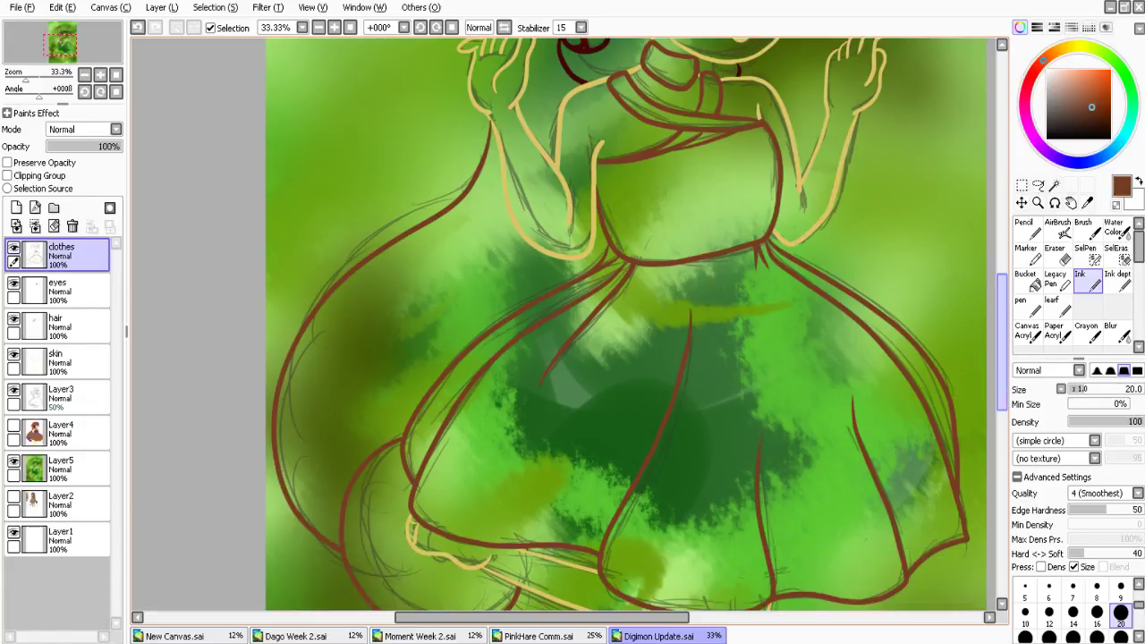
{"action": "key", "text": "ctrl+z"}
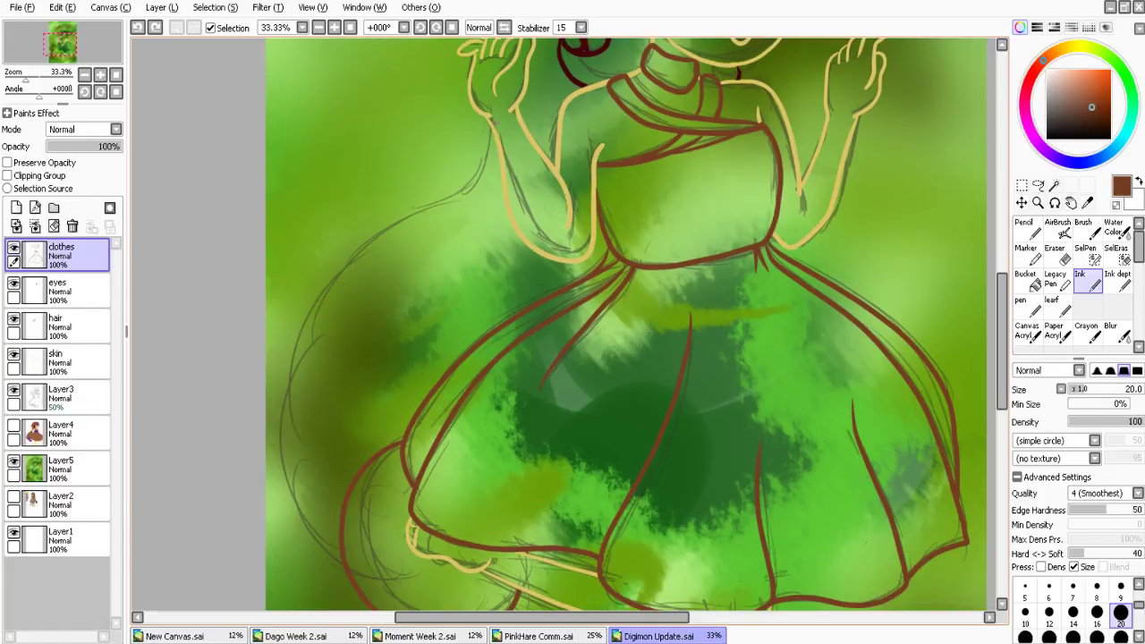
{"action": "left_click_drag", "start_coordinate": [493, 122], "coordinate": [343, 268]}
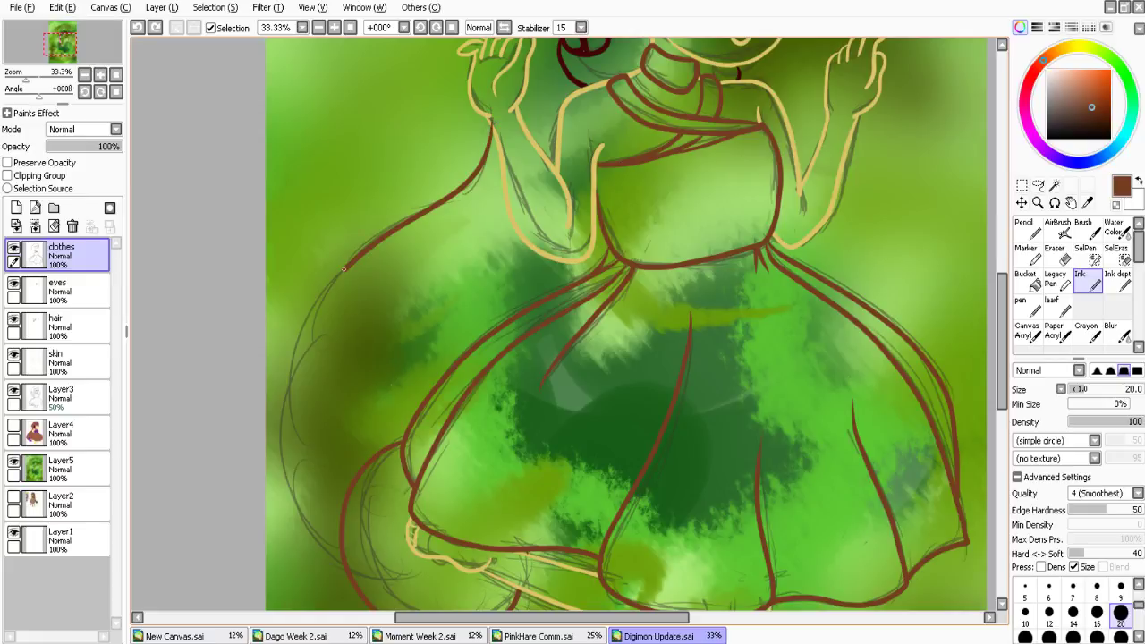
{"action": "key", "text": "ctrl+z"}
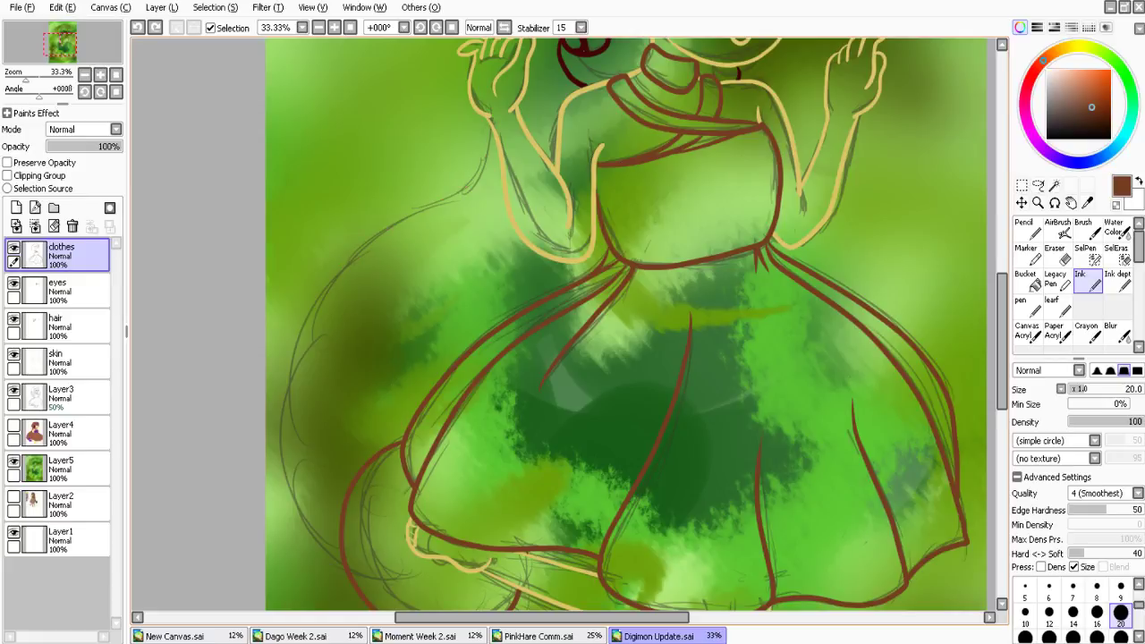
{"action": "left_click_drag", "start_coordinate": [339, 559], "coordinate": [291, 418]}
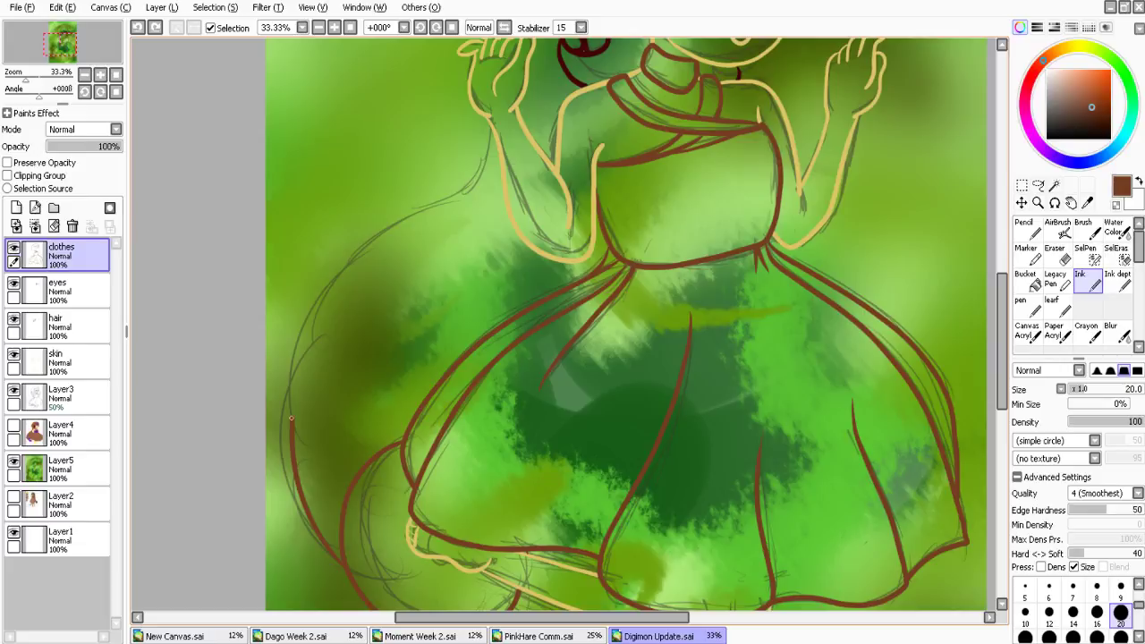
{"action": "key", "text": "ctrl+z"}
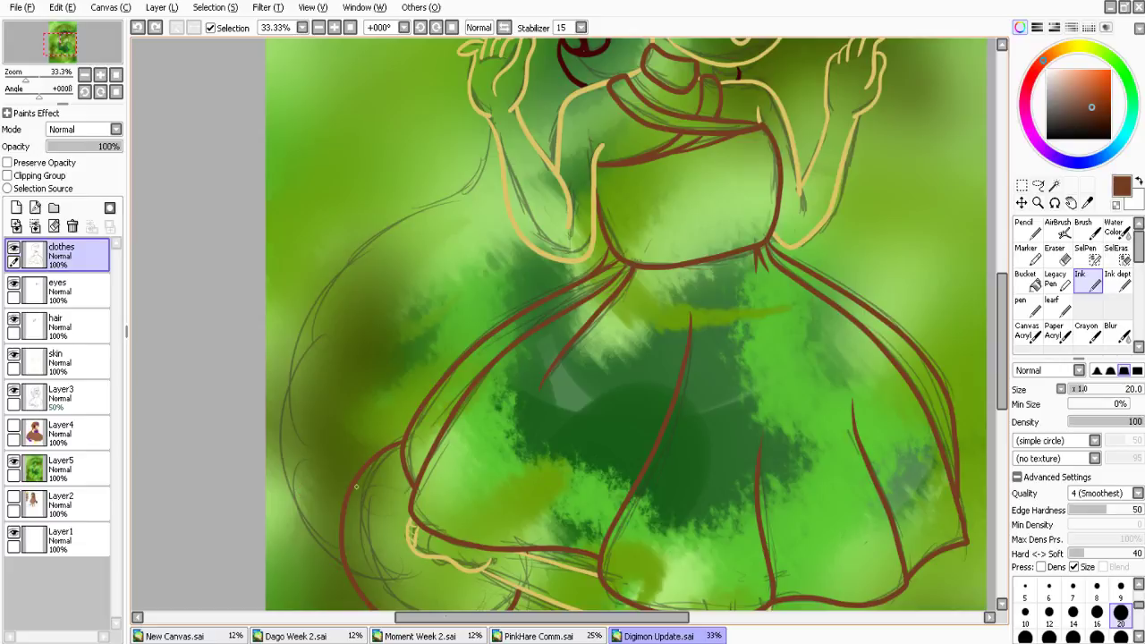
Ink the trailing cloth's outer curve from the rounded shape up to the ear-side wrist and erase its end overlapping the wrist
{"action": "left_click_drag", "start_coordinate": [294, 493], "coordinate": [342, 567]}
{"action": "mouse_move", "coordinate": [303, 526]}
{"action": "left_mouse_down"}
{"action": "mouse_move", "coordinate": [279, 421]}
{"action": "mouse_move", "coordinate": [515, 105]}
{"action": "left_mouse_up"}
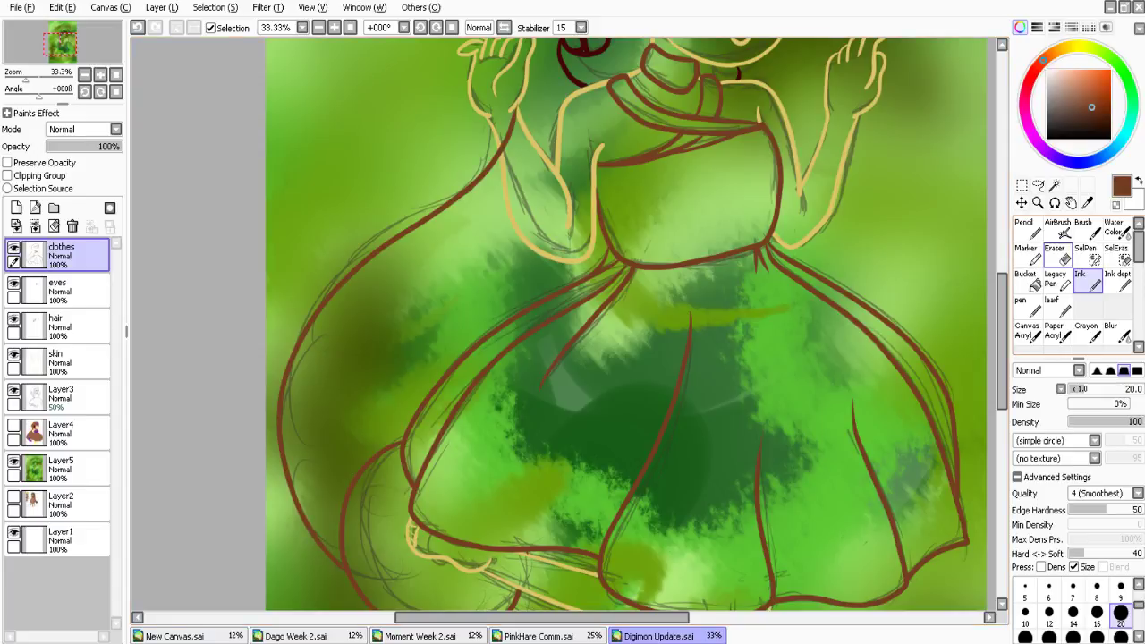
{"action": "left_click", "coordinate": [1059, 254]}
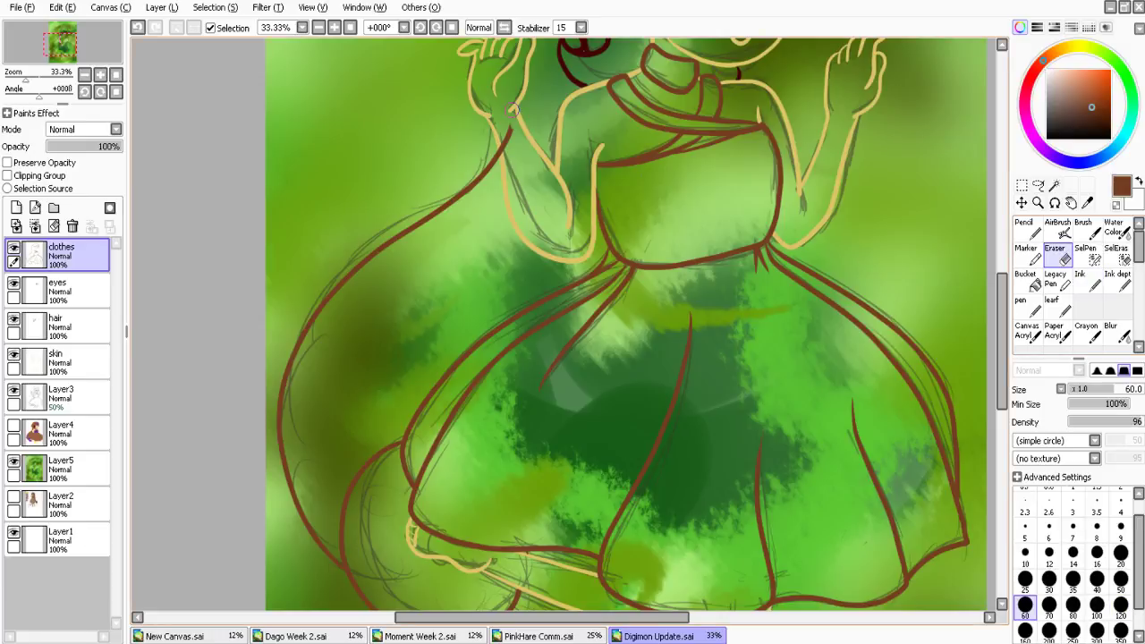
{"action": "left_click_drag", "start_coordinate": [512, 110], "coordinate": [504, 147]}
Hide the Layer3 sketch and Layer5 background, select the empty area around the character with the Magic Wand, and invert the selection
{"action": "left_click", "coordinate": [351, 27]}
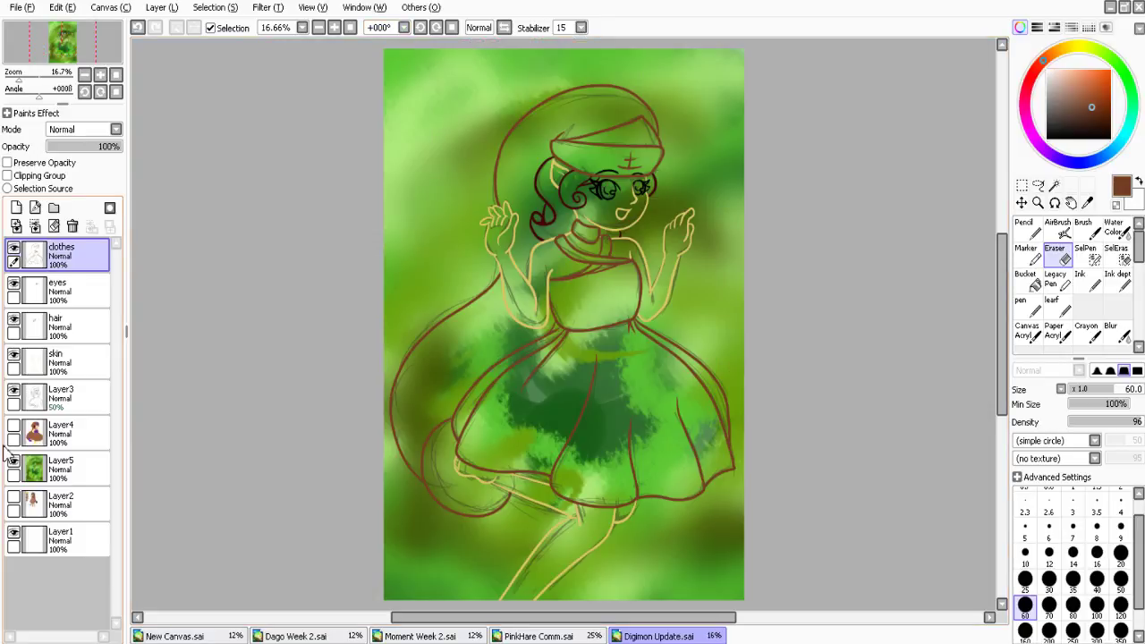
{"action": "left_click", "coordinate": [13, 390]}
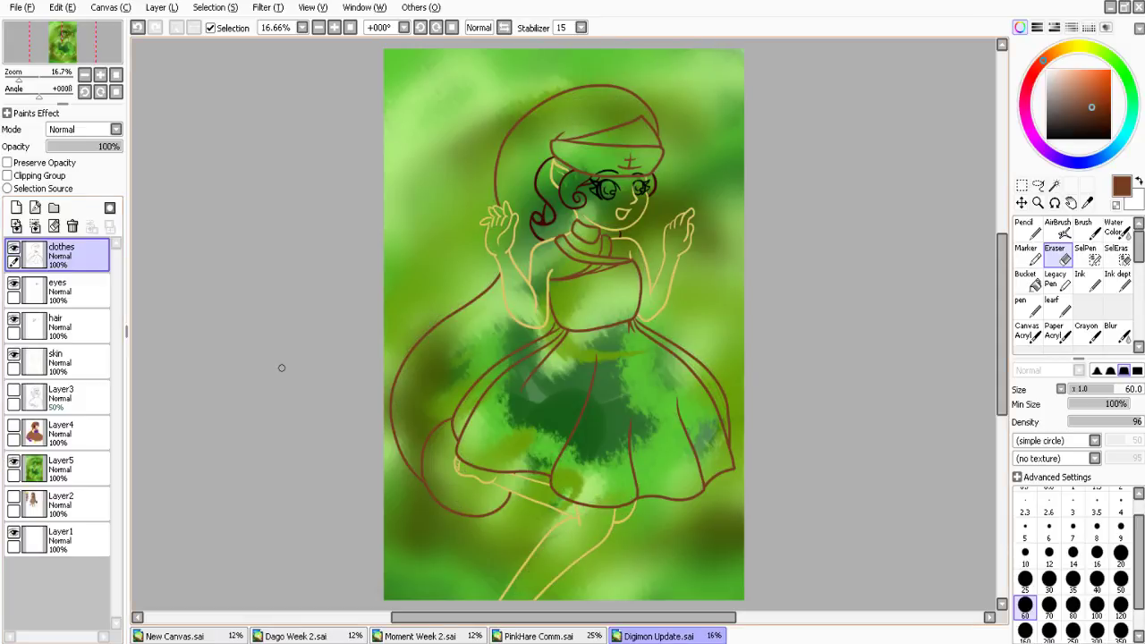
{"action": "key", "text": "e"}
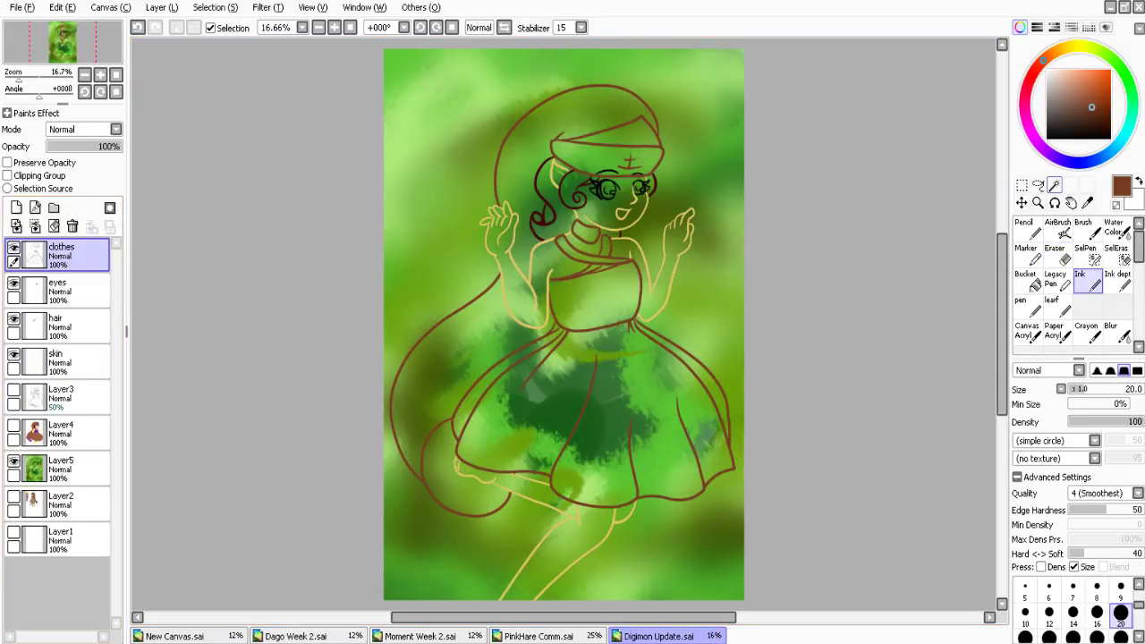
{"action": "left_click", "coordinate": [1054, 185]}
{"action": "left_click", "coordinate": [14, 460]}
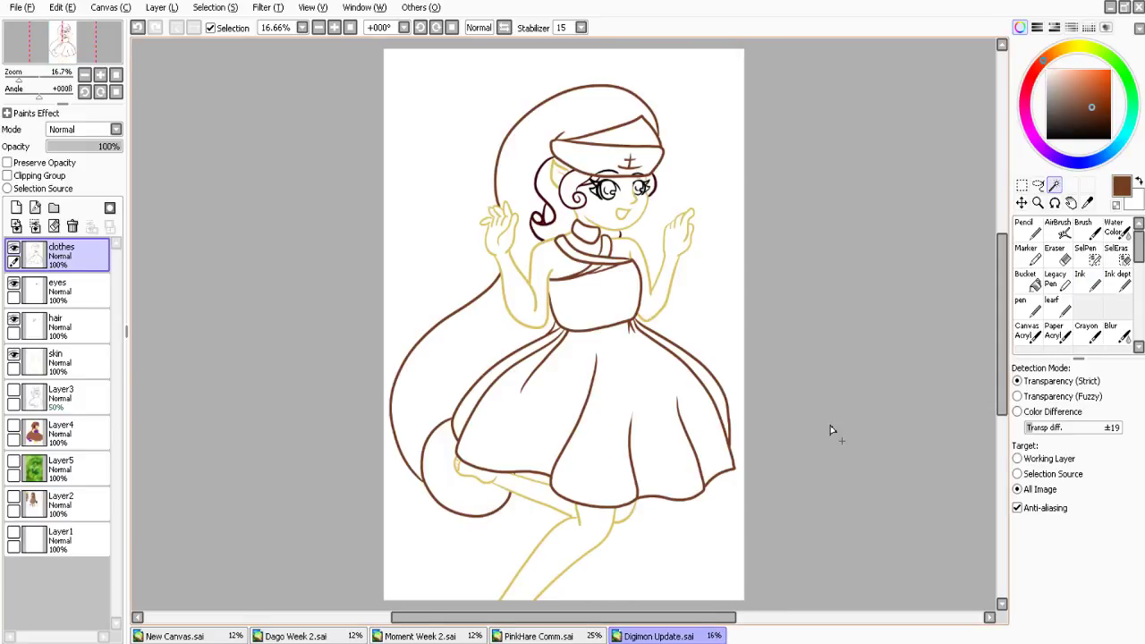
{"action": "left_click", "coordinate": [736, 424]}
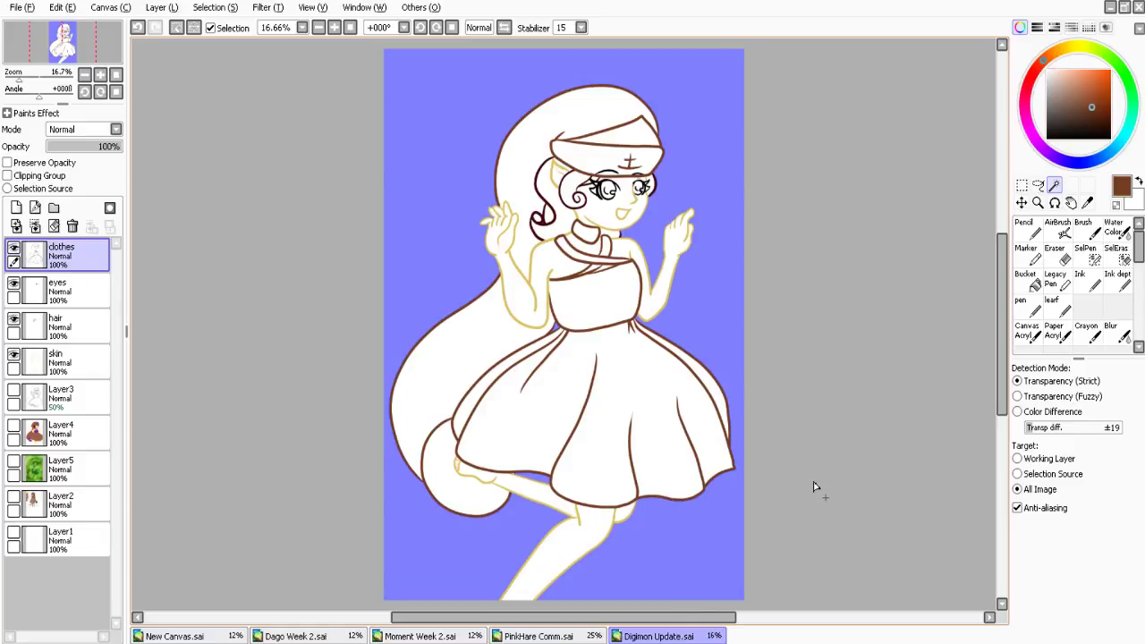
{"action": "key", "text": "ctrl+i"}
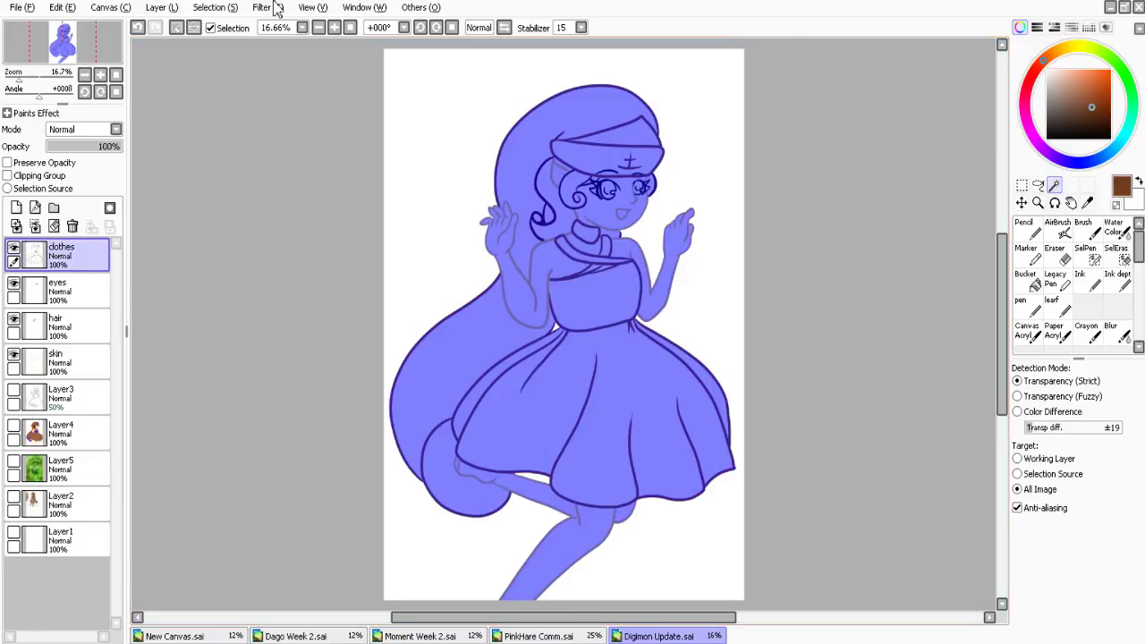
Show Layer4, sample its skirt brown for the Bucket, and undo the fill made on the clothes layer
{"action": "left_click", "coordinate": [14, 426]}
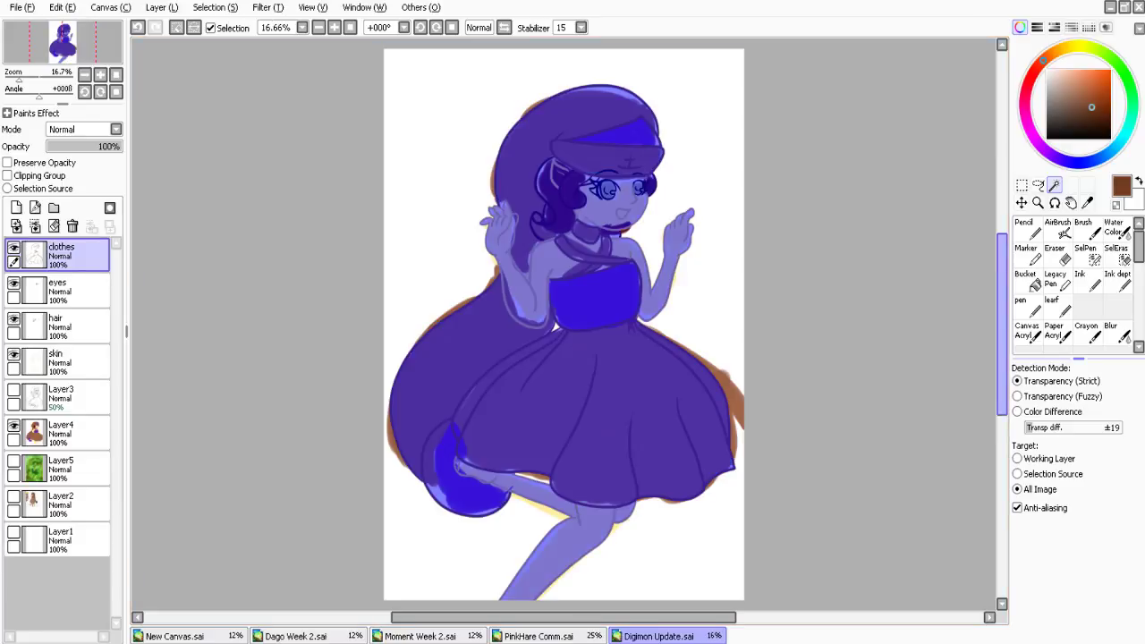
{"action": "left_click", "coordinate": [1027, 281]}
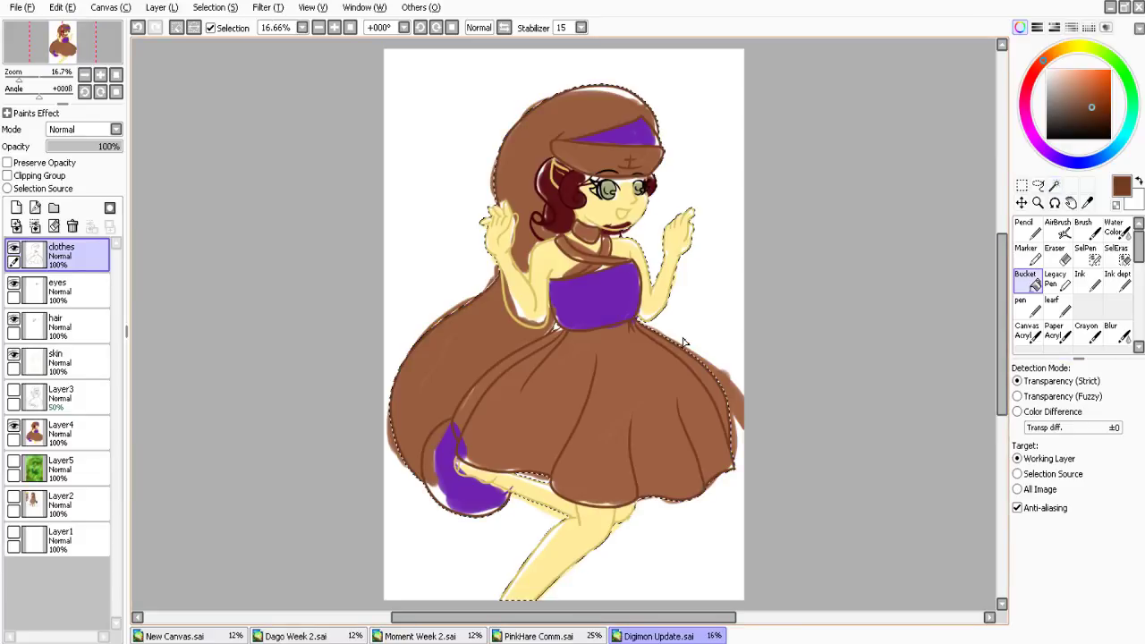
{"action": "left_click", "coordinate": [683, 343], "text": "alt"}
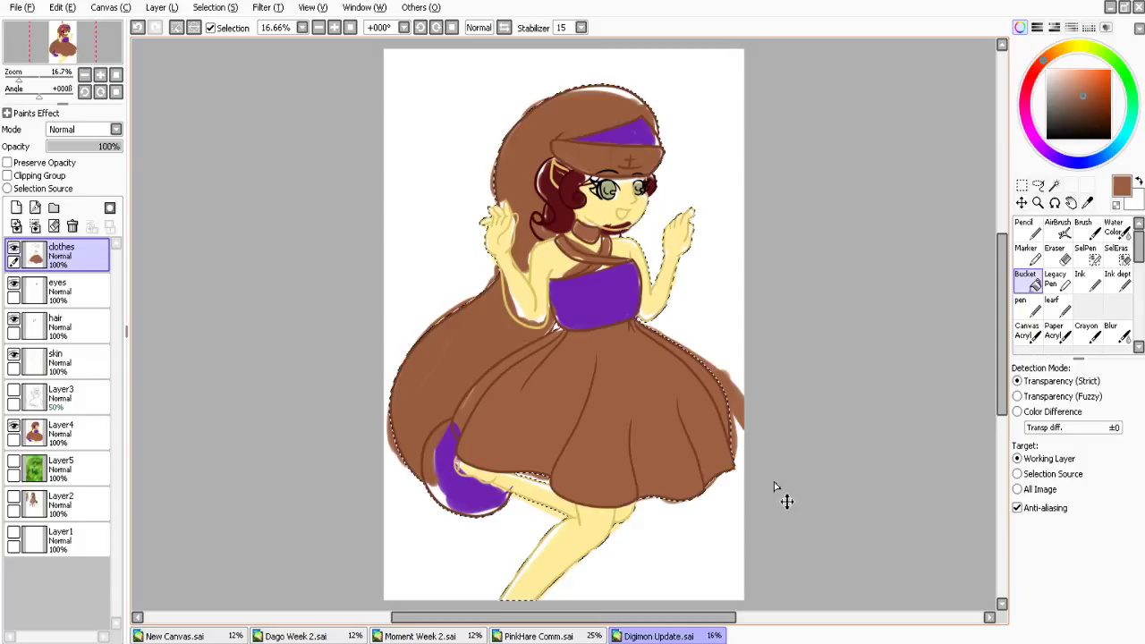
{"action": "key", "text": "ctrl+z"}
Create a new layer above Layer3, hide Layer4, and fill the selected character silhouette with the sampled brown
{"action": "left_click", "coordinate": [61, 397]}
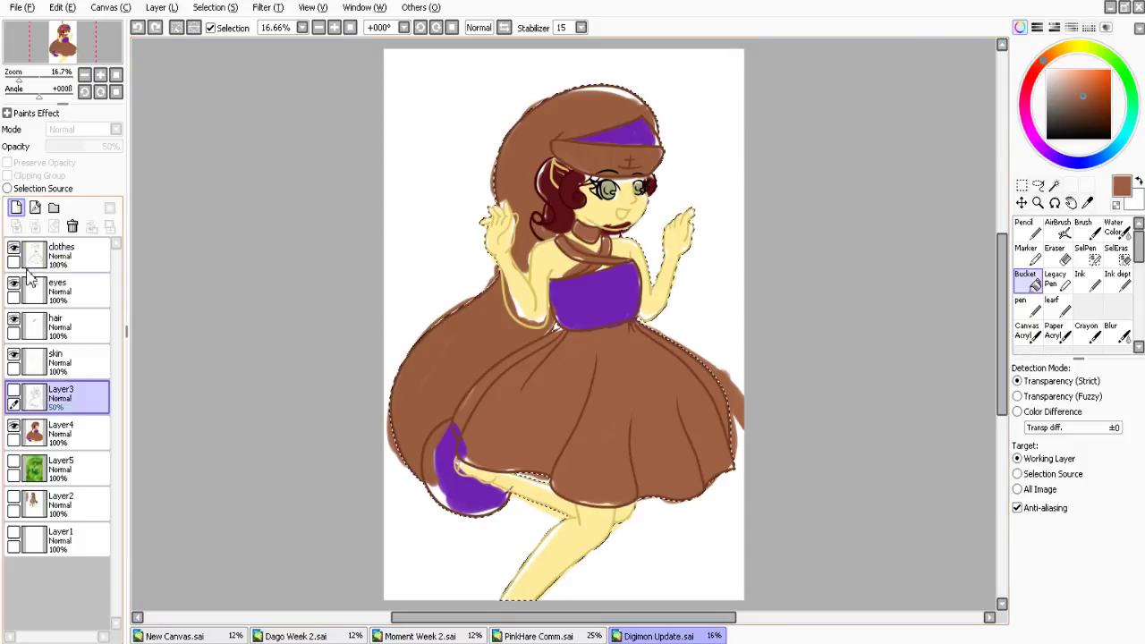
{"action": "left_click", "coordinate": [16, 207]}
{"action": "left_click", "coordinate": [13, 462]}
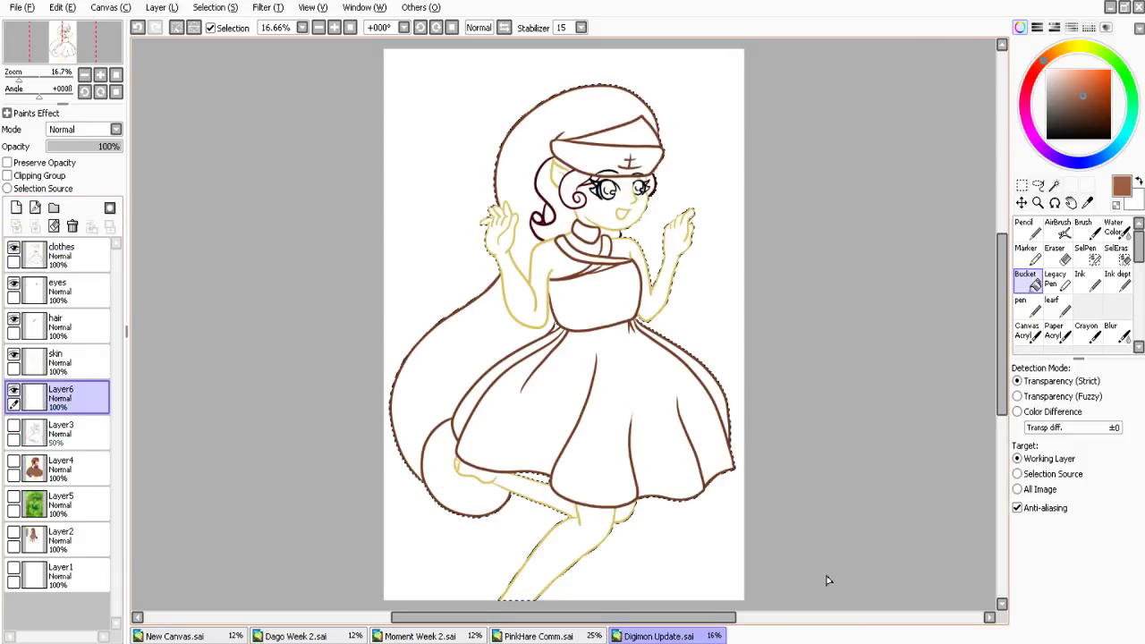
{"action": "key", "text": "ctrl+f"}
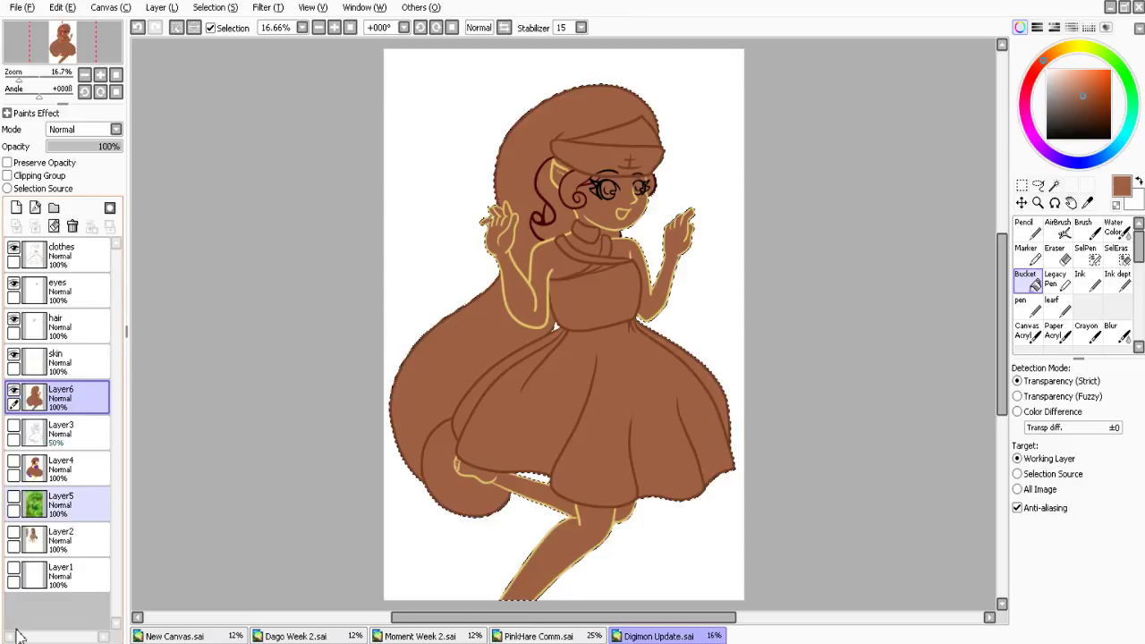
Show Layer5 and Layer4, hide Layer6 while sampling the pale yellow skin colour from the leg, and show Layer6 again
{"action": "left_click", "coordinate": [14, 498]}
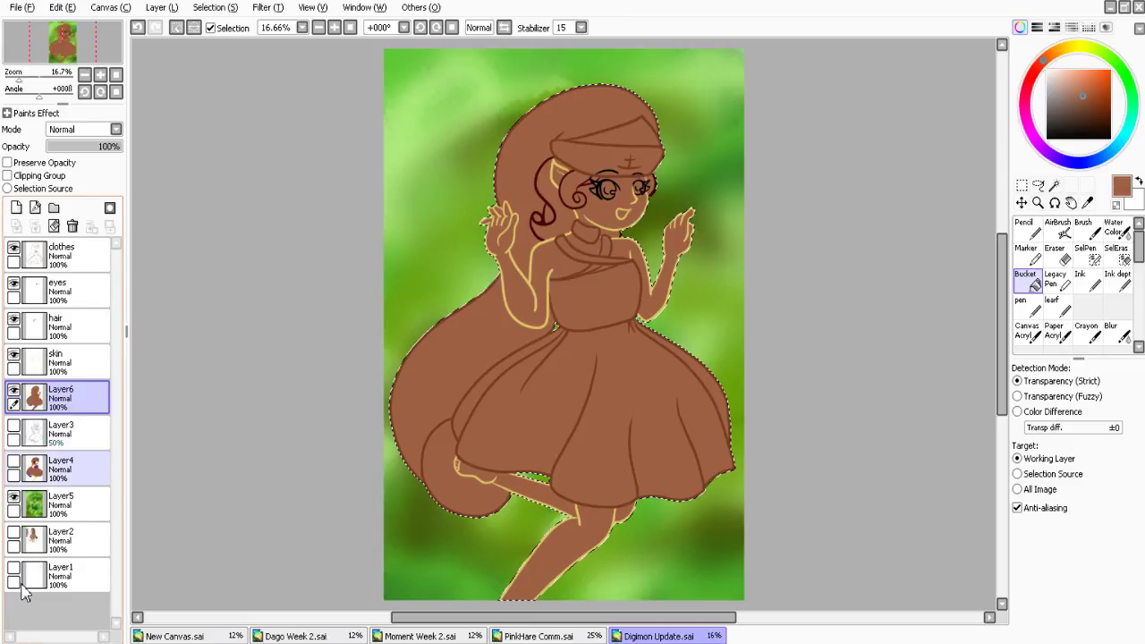
{"action": "left_click", "coordinate": [13, 462]}
{"action": "left_click", "coordinate": [14, 391]}
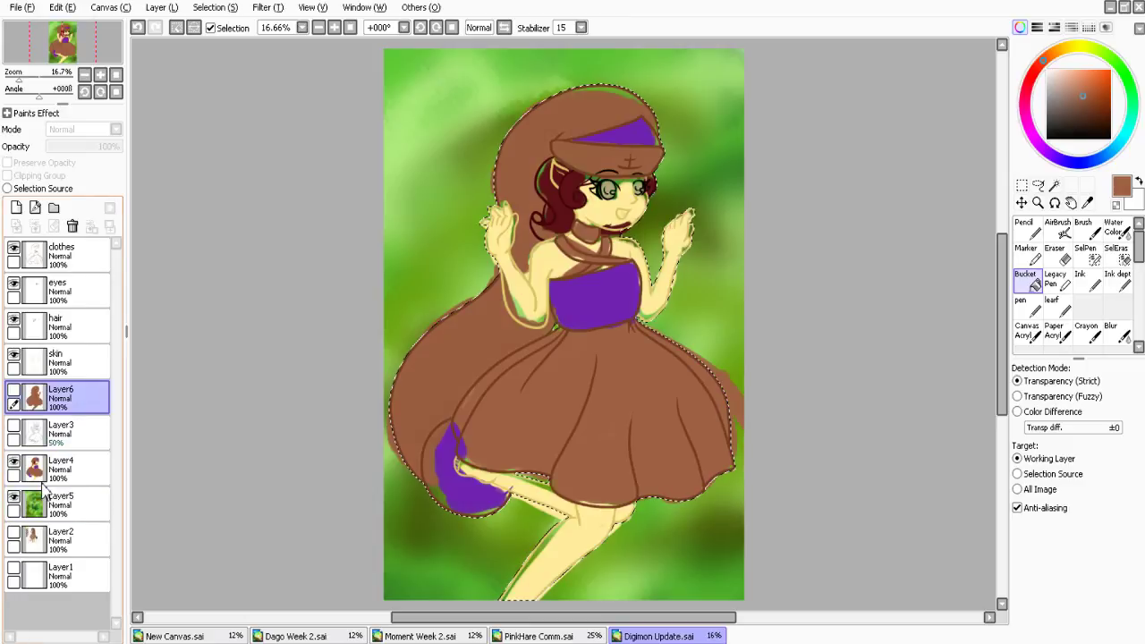
{"action": "right_click", "coordinate": [595, 525]}
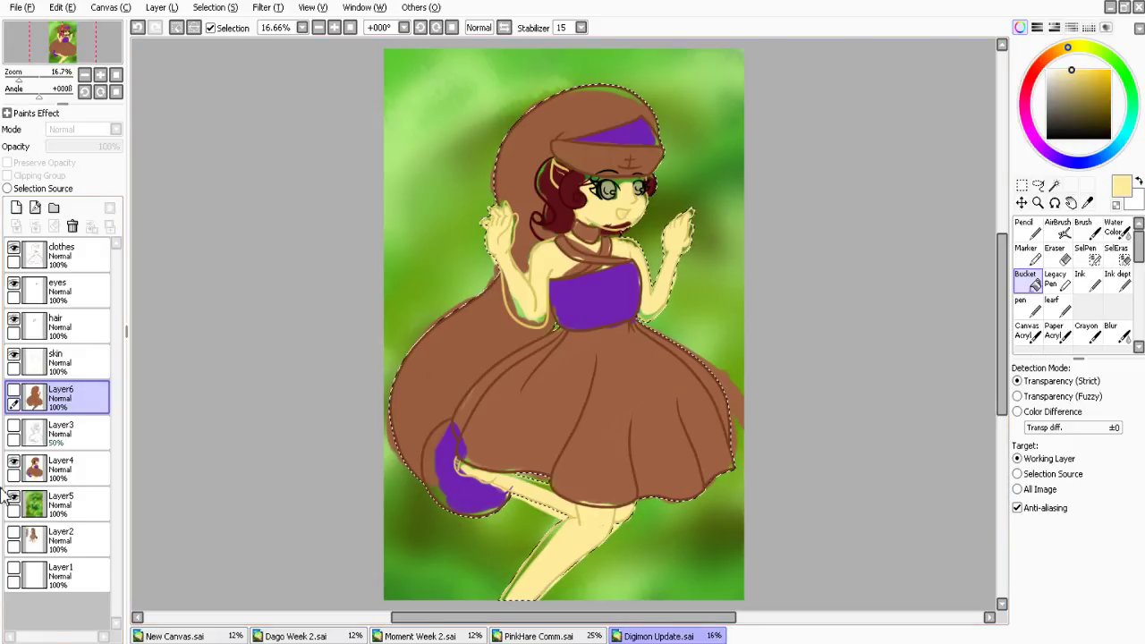
{"action": "left_click", "coordinate": [14, 391]}
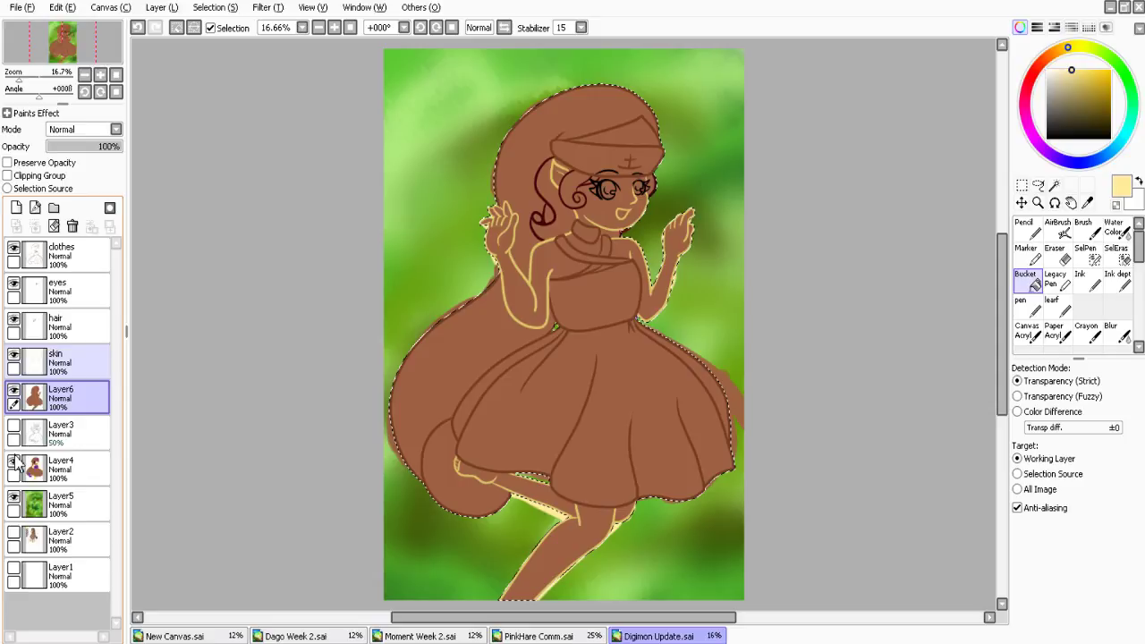
Hide Layer4 and paint the ear-side hand and fingers pale yellow on Layer6 using the pen brush at size 60
{"action": "left_click", "coordinate": [334, 28]}
{"action": "left_click", "coordinate": [335, 27]}
{"action": "left_click", "coordinate": [335, 28]}
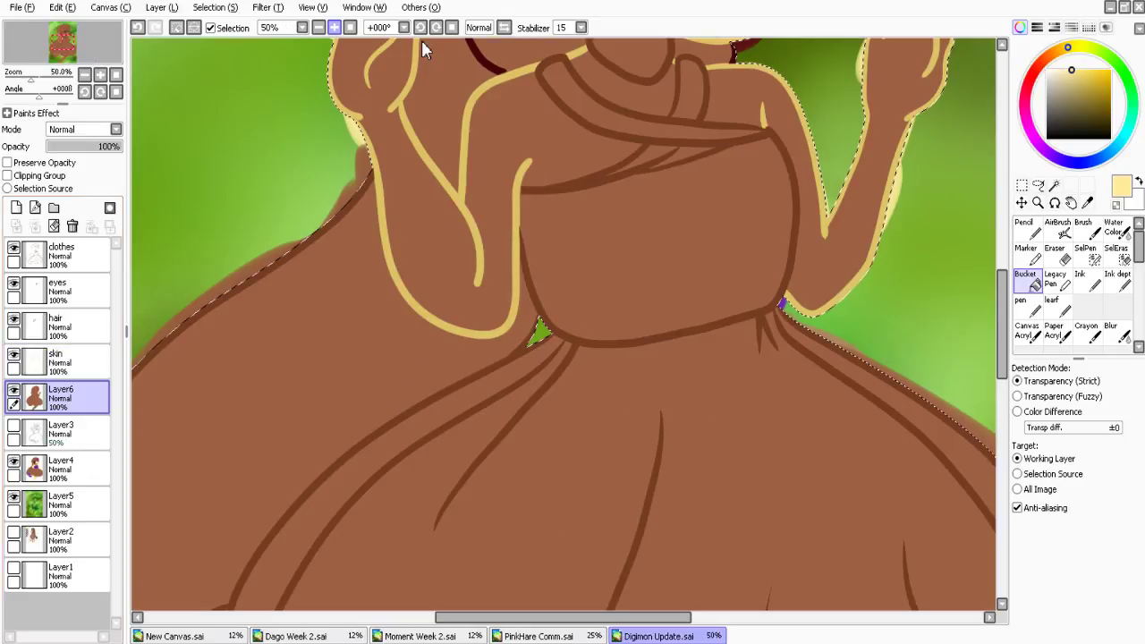
{"action": "left_click", "coordinate": [335, 28]}
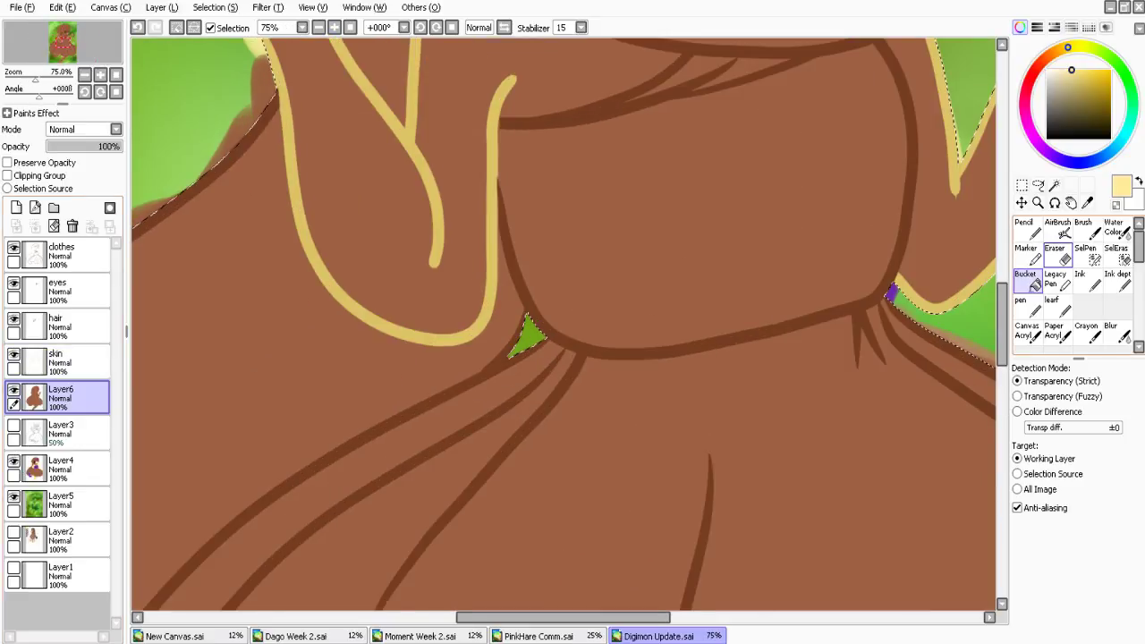
{"action": "left_click", "coordinate": [1028, 307]}
{"action": "left_click_drag", "start_coordinate": [1002, 319], "coordinate": [1002, 295]}
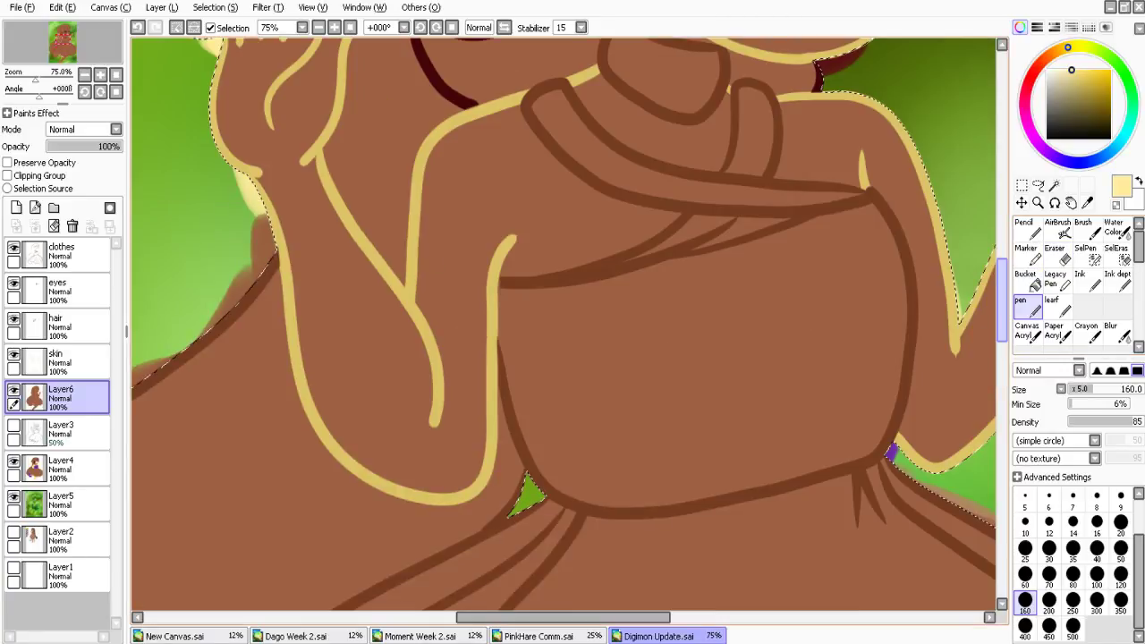
{"action": "scroll", "coordinate": [224, 170], "scroll_direction": "up", "scroll_amount": 3}
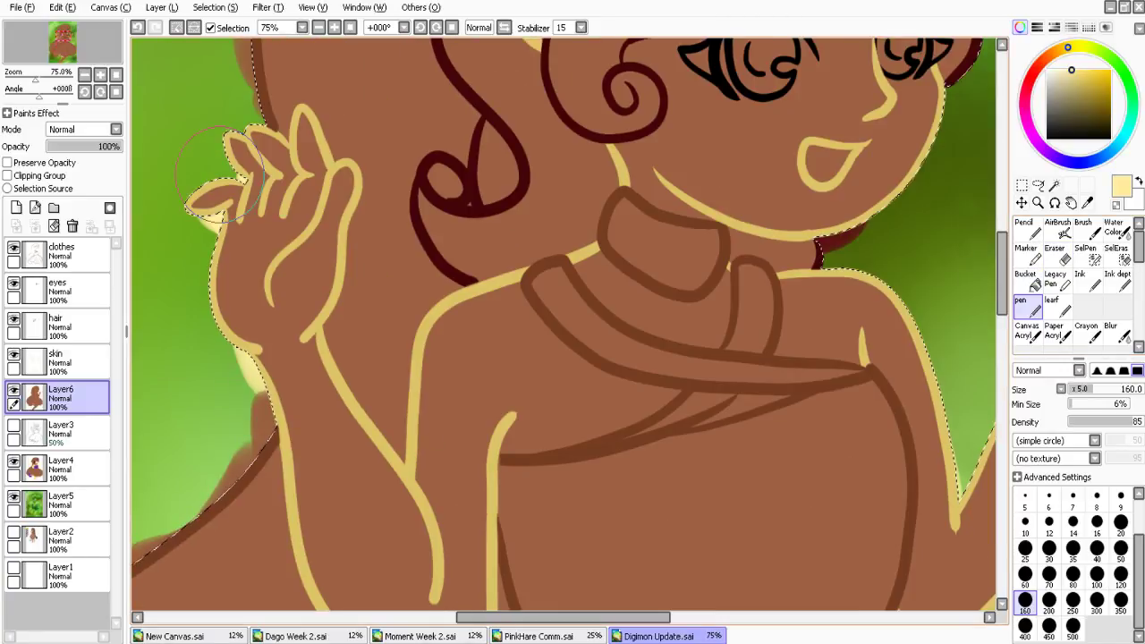
{"action": "key", "text": "bracketleft"}
{"action": "key", "text": "bracketleft"}
{"action": "key", "text": "bracketleft"}
{"action": "key", "text": "bracketleft"}
{"action": "key", "text": "bracketleft"}
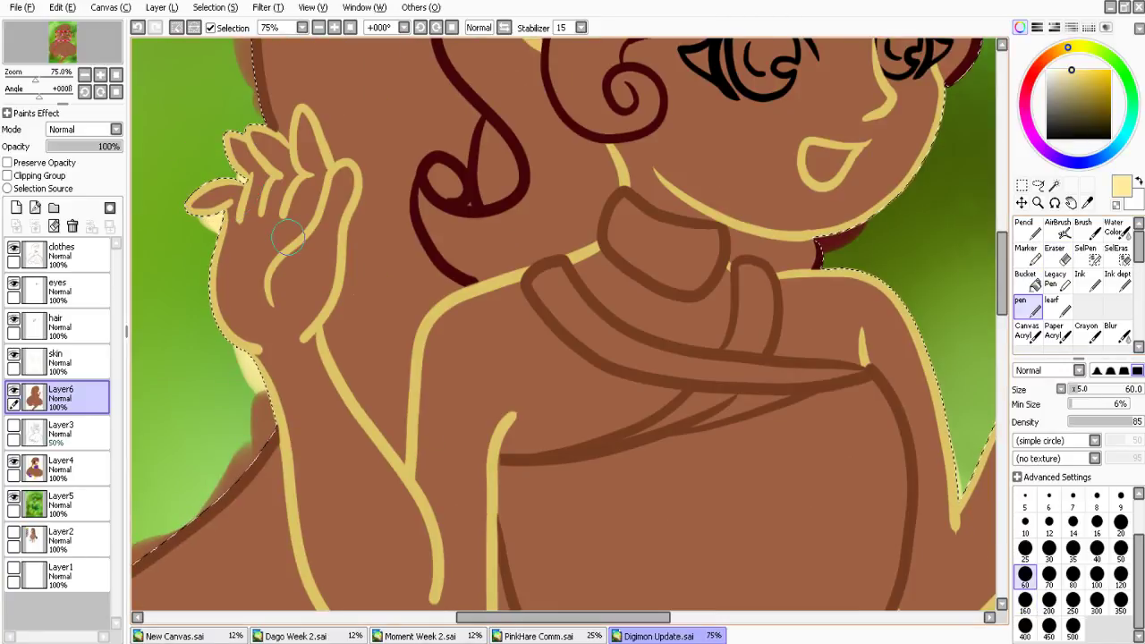
{"action": "left_click_drag", "start_coordinate": [240, 150], "coordinate": [219, 179]}
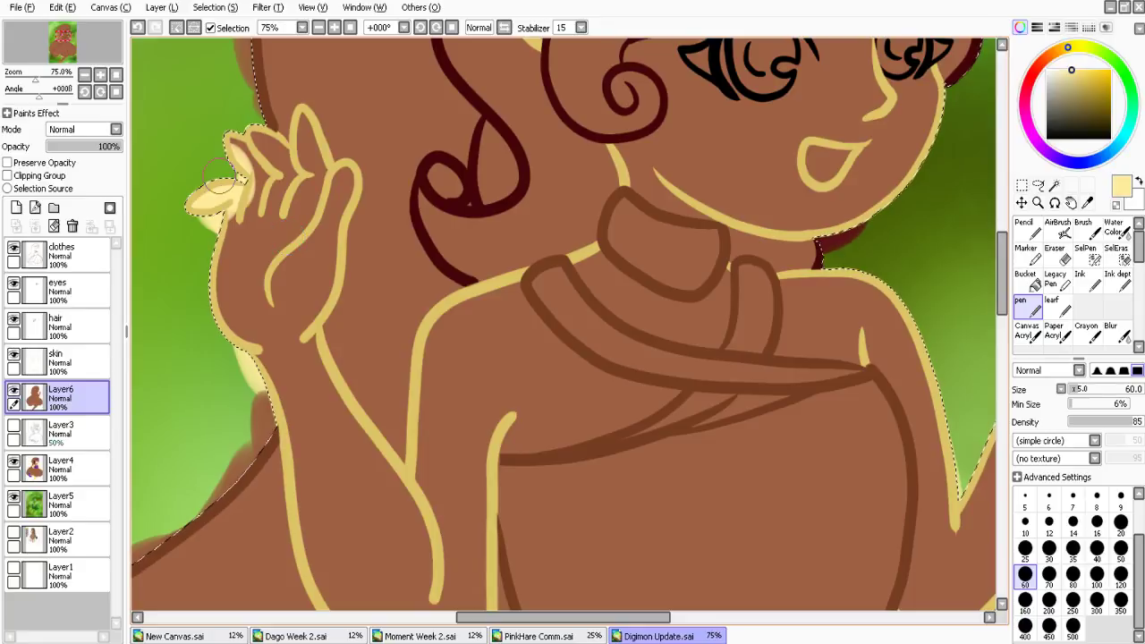
{"action": "left_click", "coordinate": [13, 463]}
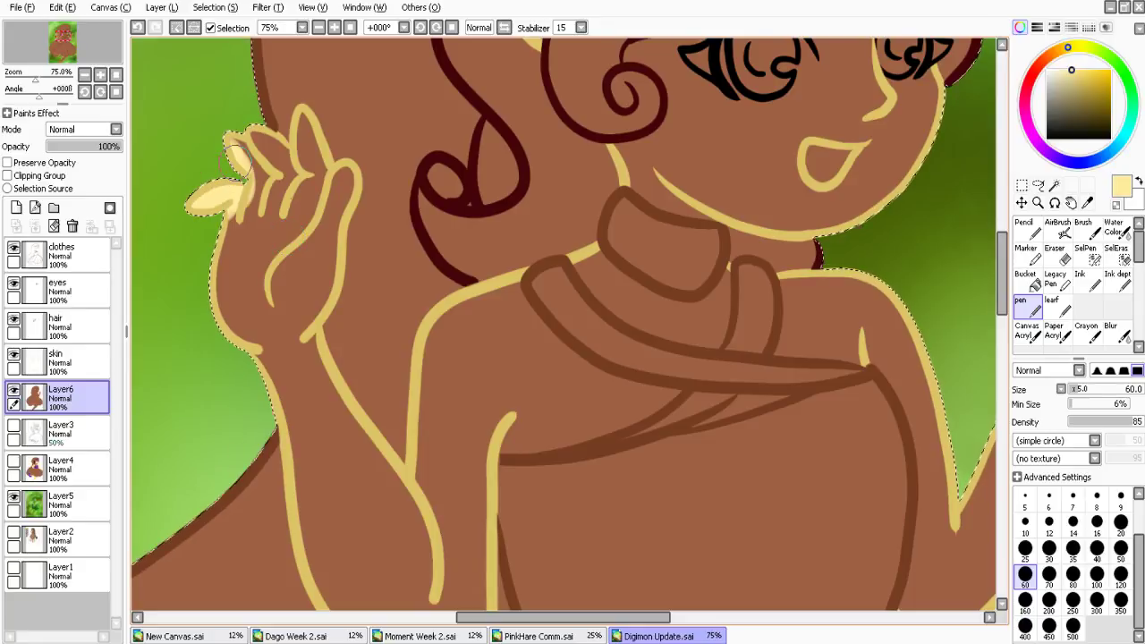
{"action": "mouse_move", "coordinate": [234, 153]}
{"action": "left_mouse_down"}
{"action": "mouse_move", "coordinate": [313, 150]}
{"action": "mouse_move", "coordinate": [348, 187]}
{"action": "mouse_move", "coordinate": [309, 306]}
{"action": "mouse_move", "coordinate": [262, 306]}
{"action": "mouse_move", "coordinate": [235, 215]}
{"action": "left_mouse_up"}
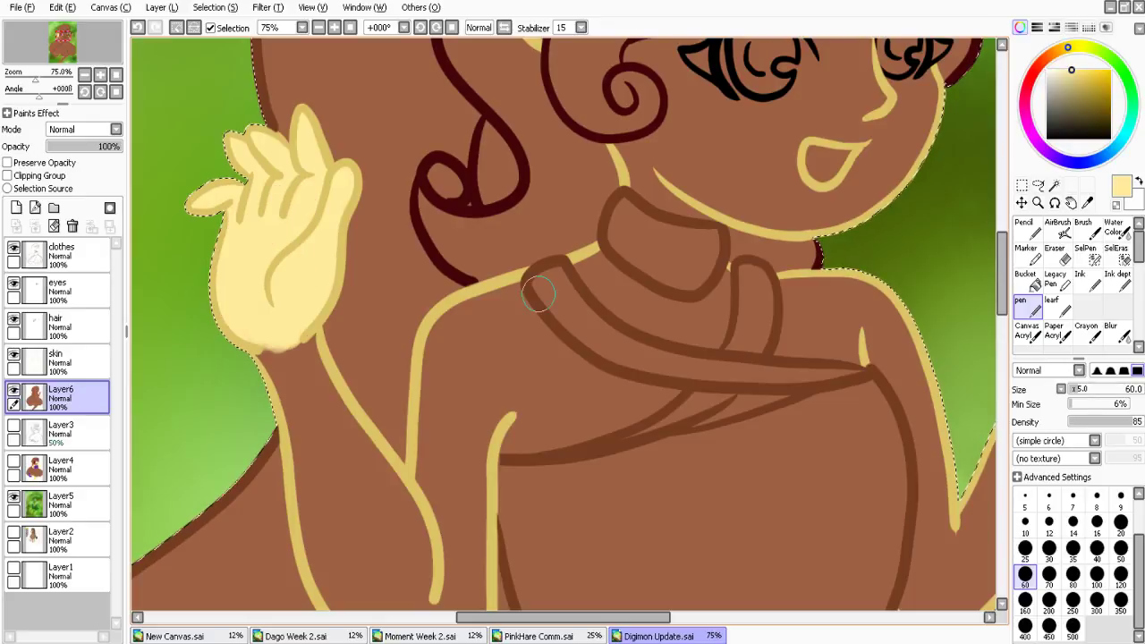
Paint the ear-side wrist, forearm and elbow pale yellow inside their outlines on Layer6
{"action": "scroll", "coordinate": [538, 294], "scroll_direction": "down", "scroll_amount": 3}
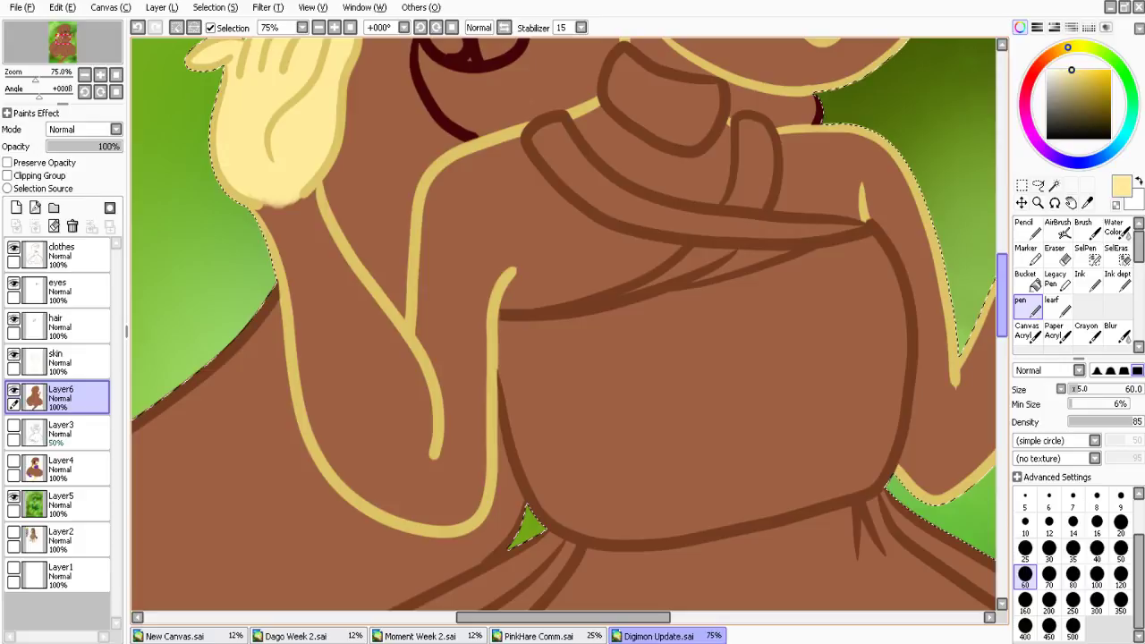
{"action": "mouse_move", "coordinate": [280, 204]}
{"action": "left_mouse_down"}
{"action": "mouse_move", "coordinate": [273, 222]}
{"action": "mouse_move", "coordinate": [321, 246]}
{"action": "mouse_move", "coordinate": [410, 362]}
{"action": "mouse_move", "coordinate": [298, 315]}
{"action": "mouse_move", "coordinate": [412, 521]}
{"action": "mouse_move", "coordinate": [470, 502]}
{"action": "mouse_move", "coordinate": [474, 365]}
{"action": "left_mouse_up"}
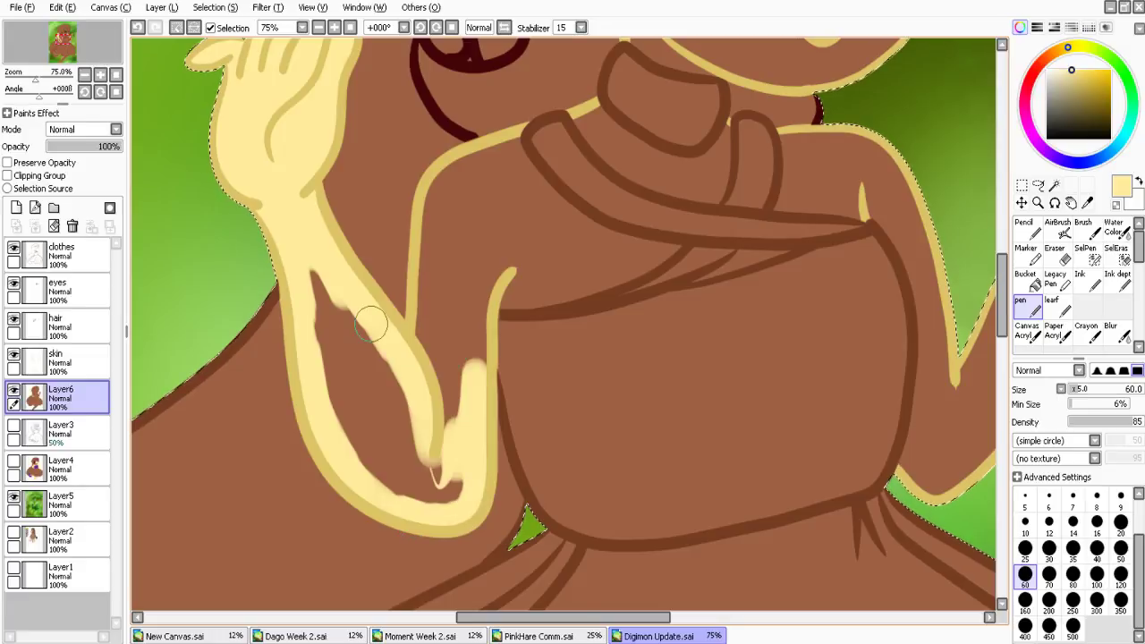
{"action": "mouse_move", "coordinate": [371, 324]}
{"action": "left_mouse_down"}
{"action": "mouse_move", "coordinate": [361, 340]}
{"action": "mouse_move", "coordinate": [432, 493]}
{"action": "mouse_move", "coordinate": [450, 423]}
{"action": "left_mouse_up"}
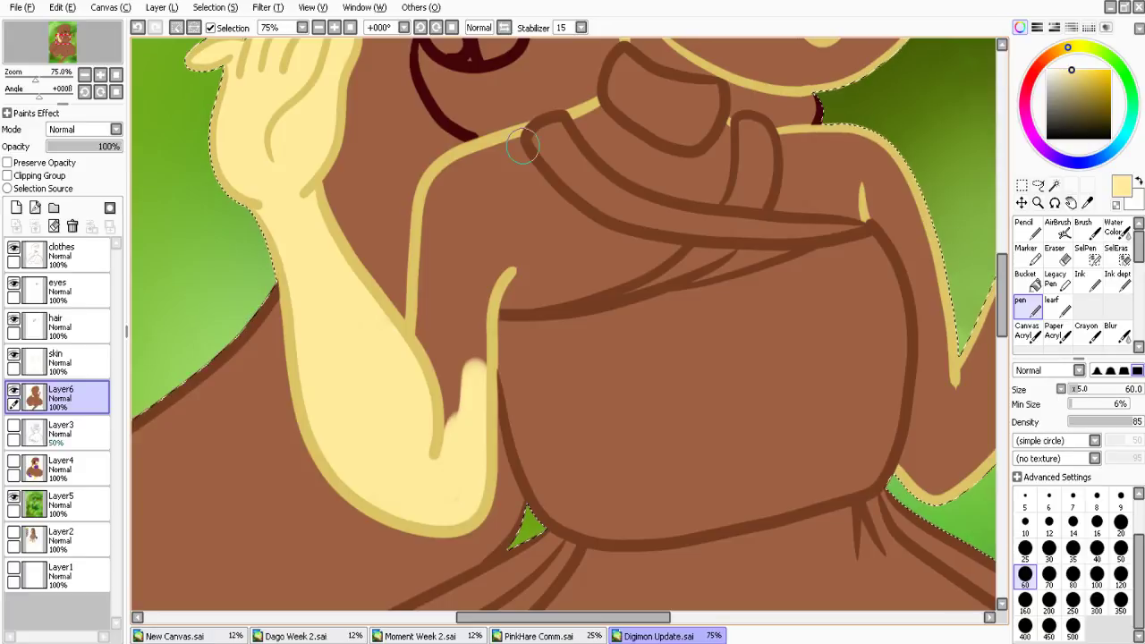
Paint the ear-side upper arm and shoulder, plus the chest and neck skin between the dress straps, pale yellow on Layer6
{"action": "mouse_move", "coordinate": [524, 145]}
{"action": "left_mouse_down"}
{"action": "mouse_move", "coordinate": [437, 195]}
{"action": "mouse_move", "coordinate": [444, 410]}
{"action": "mouse_move", "coordinate": [467, 325]}
{"action": "left_mouse_up"}
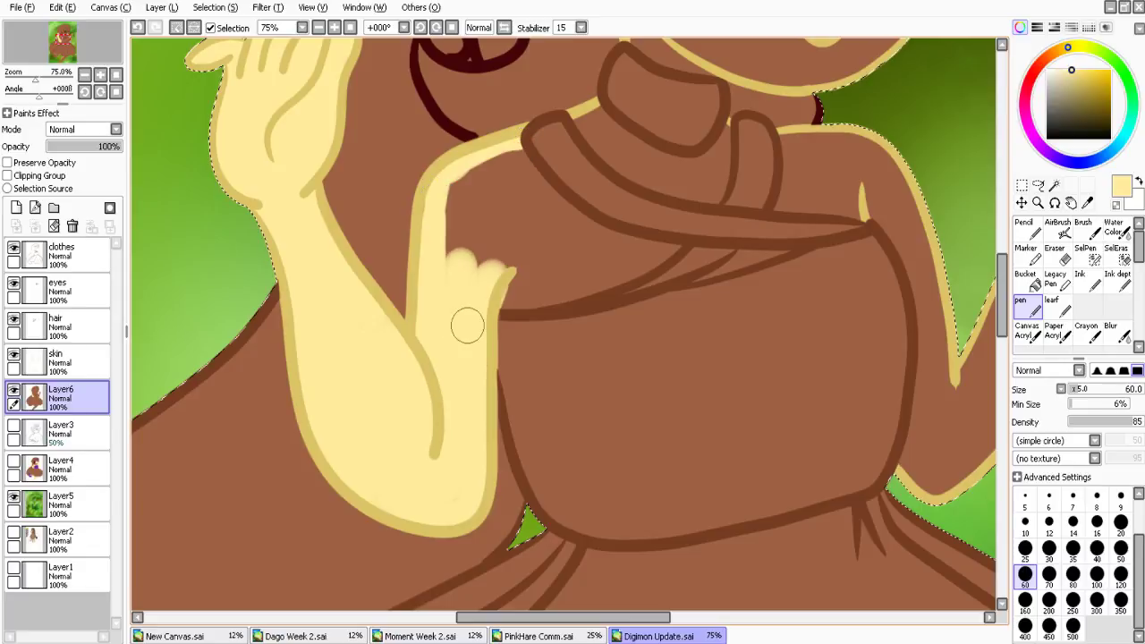
{"action": "mouse_move", "coordinate": [503, 289]}
{"action": "left_mouse_down"}
{"action": "mouse_move", "coordinate": [624, 275]}
{"action": "mouse_move", "coordinate": [680, 247]}
{"action": "left_mouse_up"}
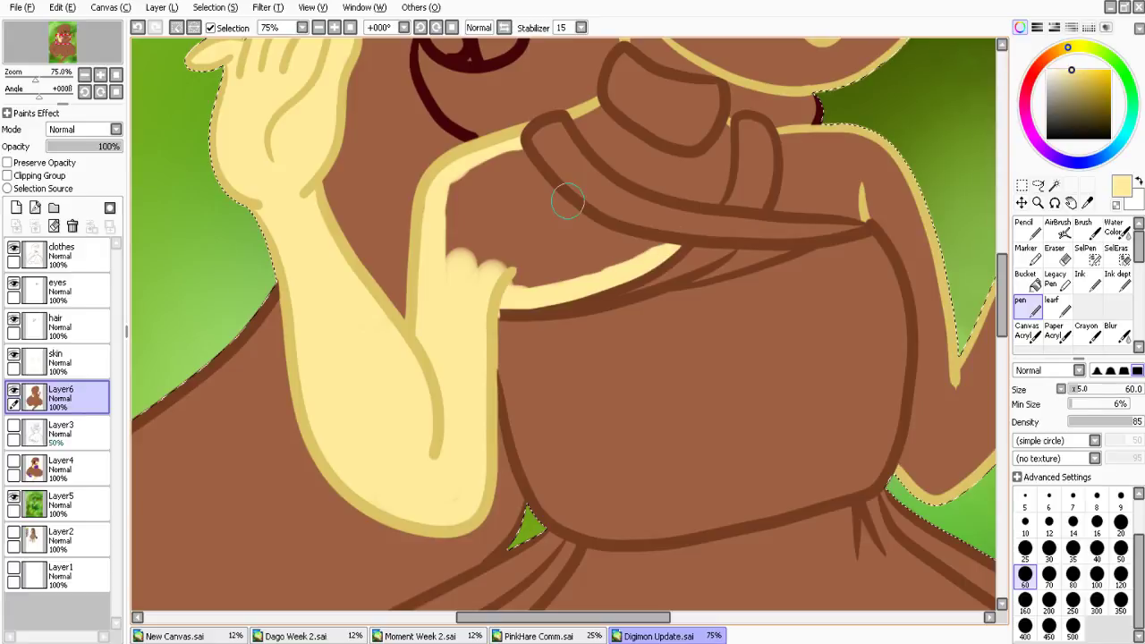
{"action": "mouse_move", "coordinate": [512, 154]}
{"action": "left_mouse_down"}
{"action": "mouse_move", "coordinate": [601, 241]}
{"action": "mouse_move", "coordinate": [552, 273]}
{"action": "mouse_move", "coordinate": [507, 240]}
{"action": "mouse_move", "coordinate": [646, 161]}
{"action": "mouse_move", "coordinate": [626, 136]}
{"action": "mouse_move", "coordinate": [726, 139]}
{"action": "left_mouse_up"}
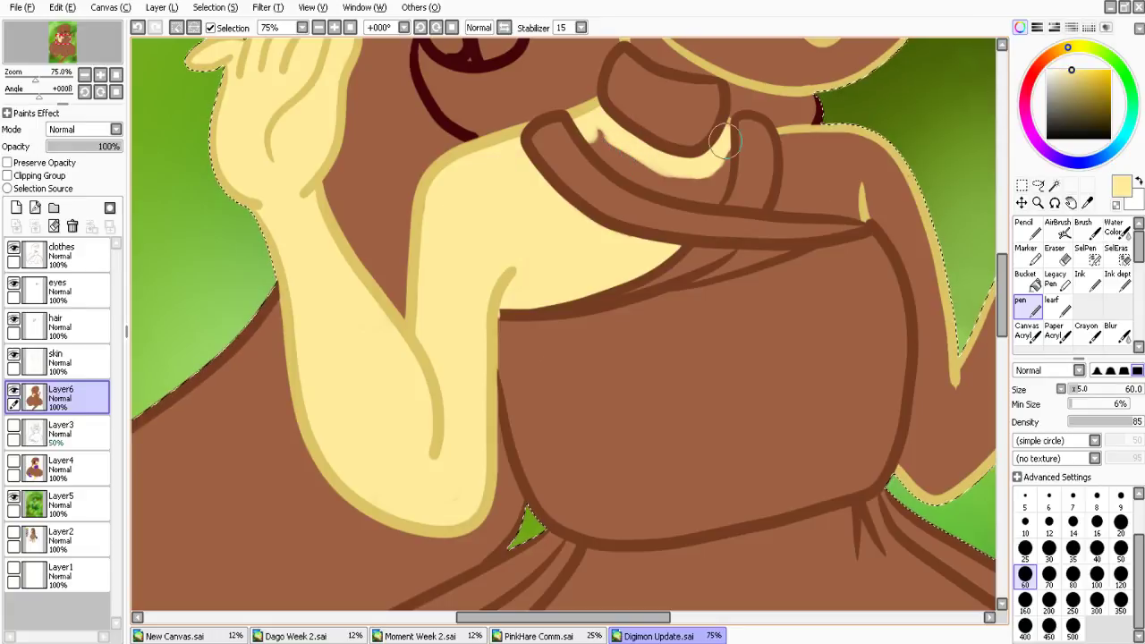
{"action": "key", "text": "ctrl+z"}
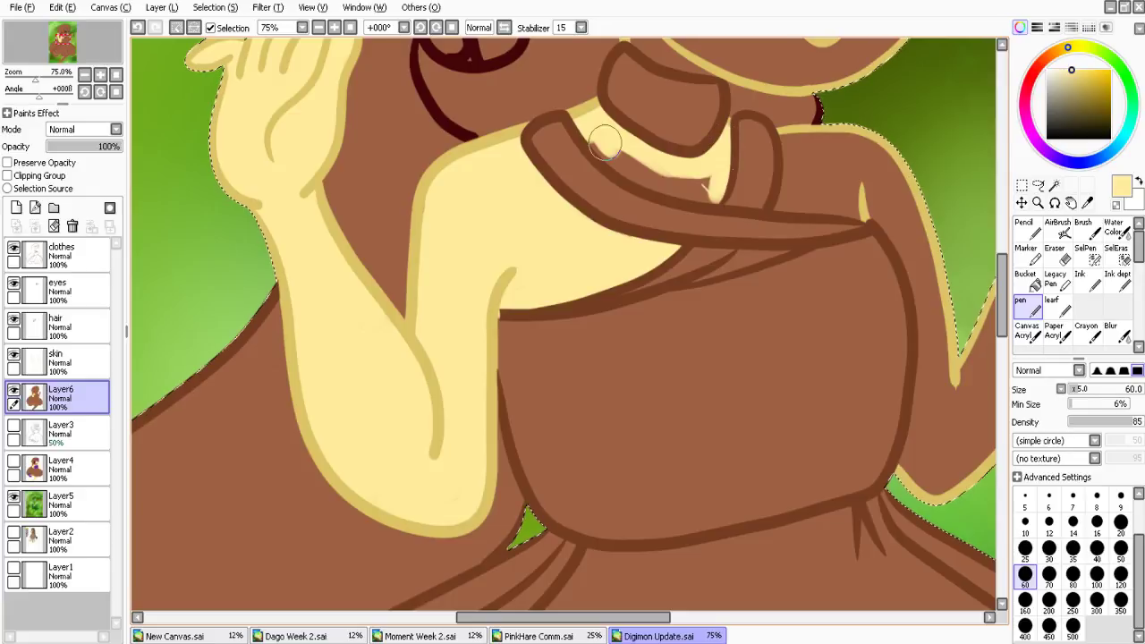
{"action": "mouse_move", "coordinate": [604, 144]}
{"action": "left_mouse_down"}
{"action": "mouse_move", "coordinate": [690, 189]}
{"action": "mouse_move", "coordinate": [681, 178]}
{"action": "left_mouse_up"}
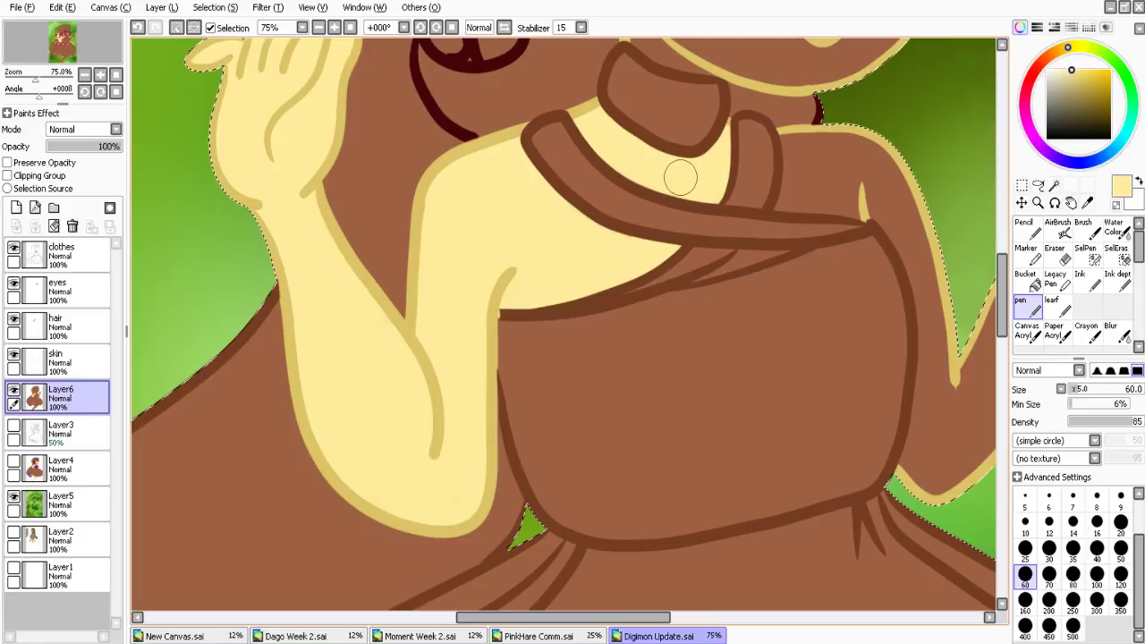
{"action": "mouse_move", "coordinate": [736, 260]}
{"action": "left_mouse_down"}
{"action": "mouse_move", "coordinate": [765, 256]}
{"action": "mouse_move", "coordinate": [698, 281]}
{"action": "left_mouse_up"}
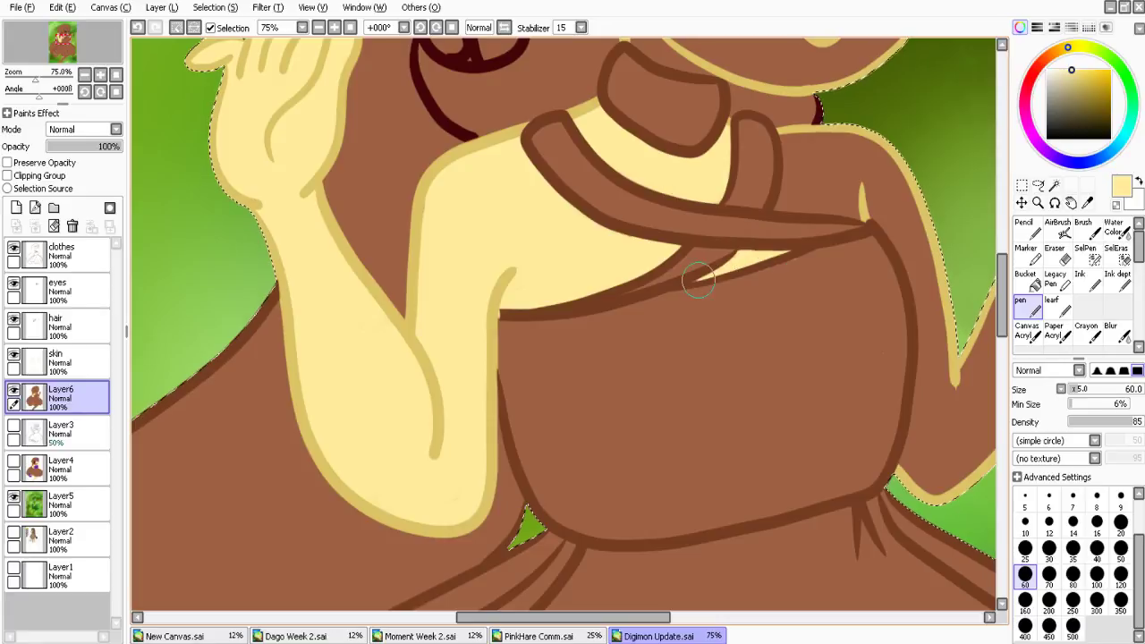
Paint the opposite shoulder, arm and raised hand pale yellow inside their outlines on Layer6
{"action": "left_click", "coordinate": [788, 149]}
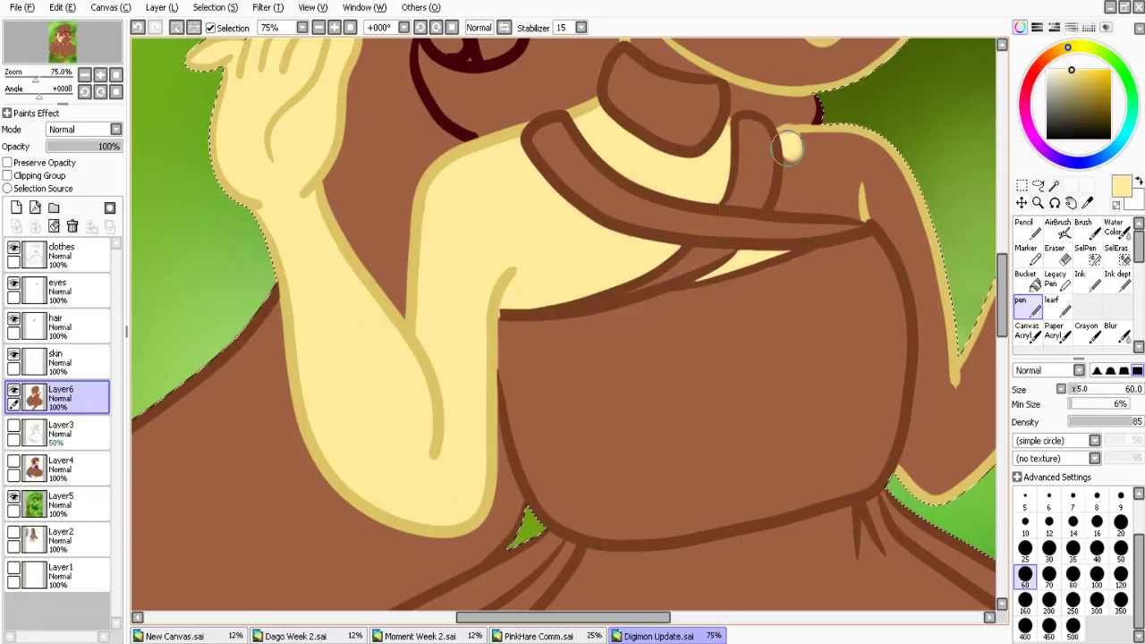
{"action": "mouse_move", "coordinate": [787, 149]}
{"action": "left_mouse_down"}
{"action": "mouse_move", "coordinate": [791, 202]}
{"action": "mouse_move", "coordinate": [823, 154]}
{"action": "mouse_move", "coordinate": [895, 207]}
{"action": "left_mouse_up"}
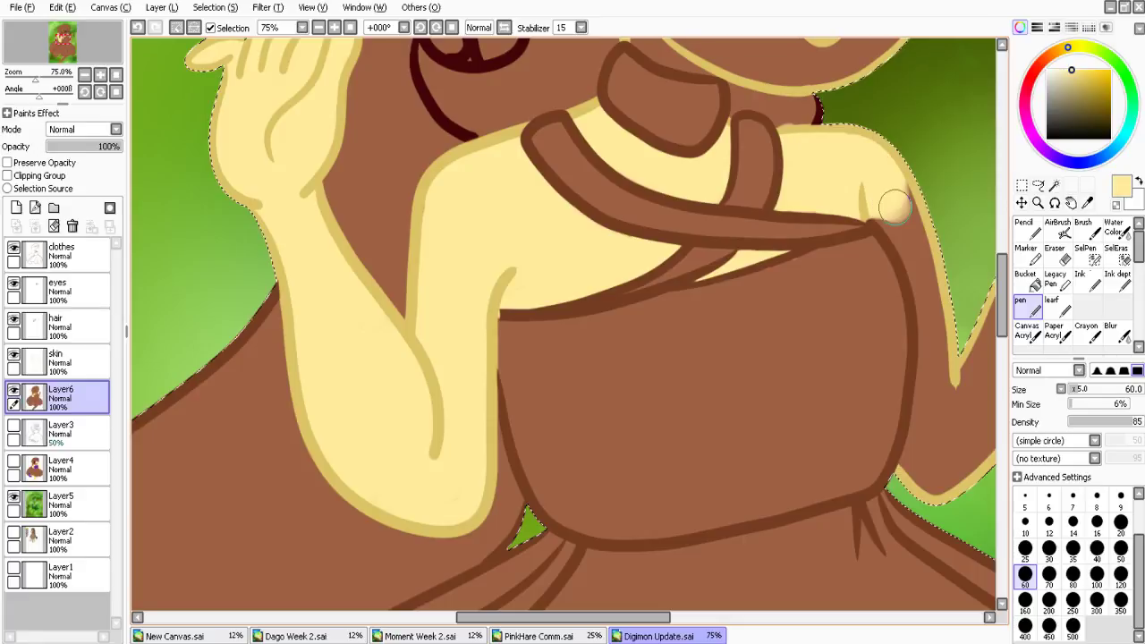
{"action": "left_click_drag", "start_coordinate": [582, 618], "coordinate": [642, 618]}
{"action": "left_click_drag", "start_coordinate": [1002, 295], "coordinate": [1002, 286]}
{"action": "mouse_move", "coordinate": [616, 284]}
{"action": "left_mouse_down"}
{"action": "mouse_move", "coordinate": [609, 274]}
{"action": "mouse_move", "coordinate": [634, 498]}
{"action": "mouse_move", "coordinate": [650, 363]}
{"action": "mouse_move", "coordinate": [841, 358]}
{"action": "left_mouse_up"}
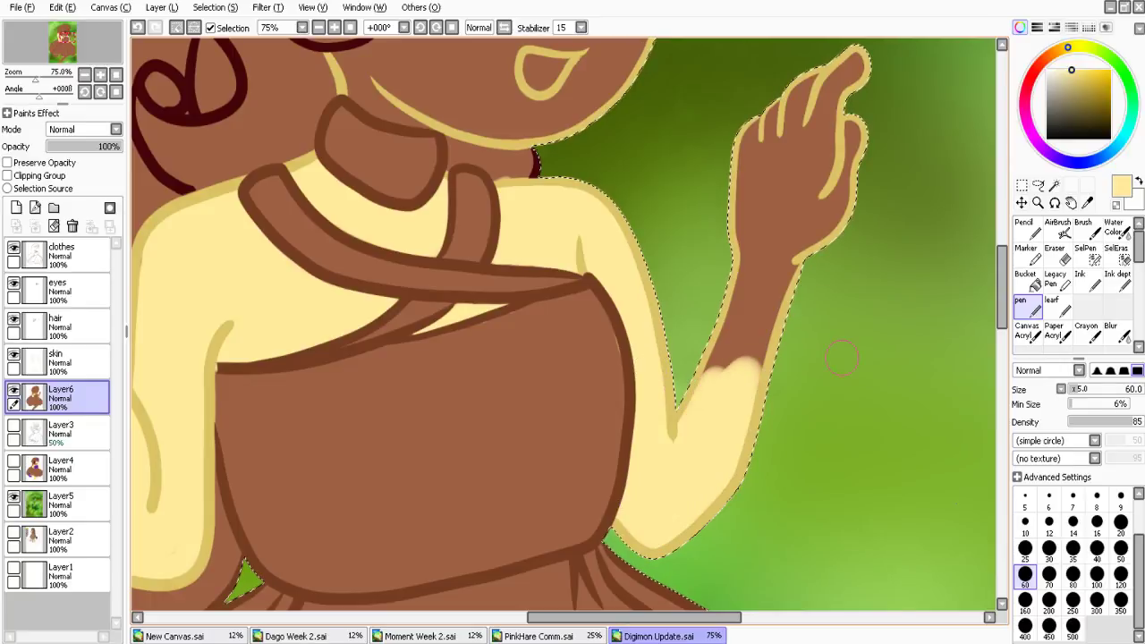
{"action": "mouse_move", "coordinate": [841, 359]}
{"action": "left_mouse_down"}
{"action": "mouse_move", "coordinate": [774, 232]}
{"action": "mouse_move", "coordinate": [965, 291]}
{"action": "left_mouse_up"}
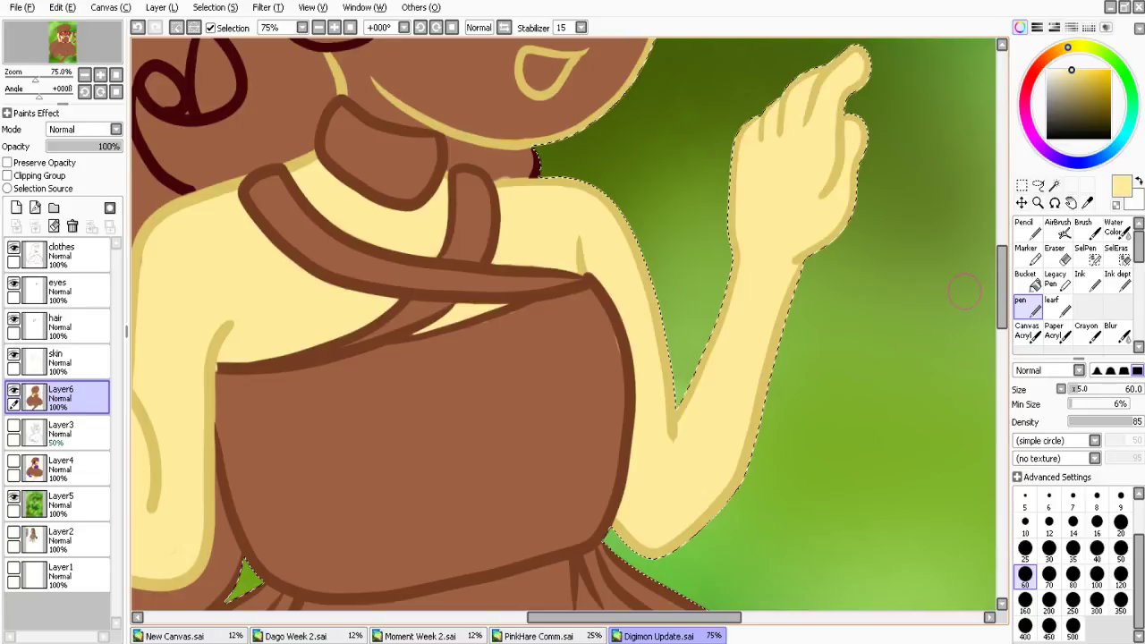
Paint the leg below the front of the skirt pale yellow down to the canvas edge, enlarging the pen brush to size 160
{"action": "scroll", "coordinate": [964, 292], "scroll_direction": "down", "scroll_amount": 5}
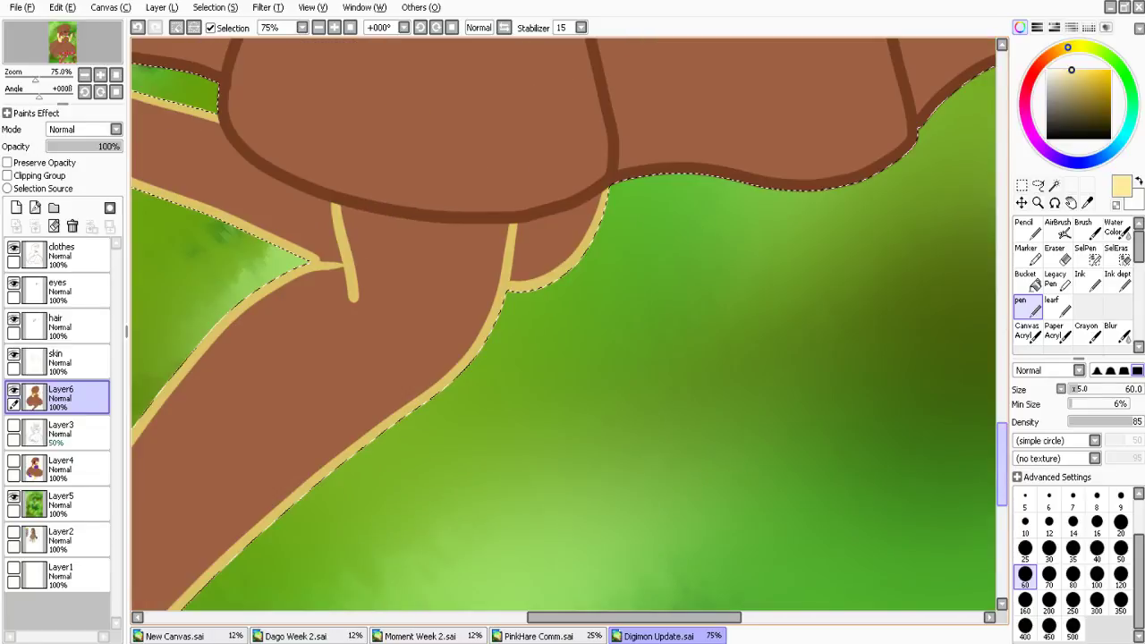
{"action": "left_click_drag", "start_coordinate": [1002, 464], "coordinate": [1002, 463]}
{"action": "mouse_move", "coordinate": [324, 216]}
{"action": "left_mouse_down"}
{"action": "mouse_move", "coordinate": [457, 250]}
{"action": "mouse_move", "coordinate": [312, 420]}
{"action": "mouse_move", "coordinate": [454, 355]}
{"action": "left_mouse_up"}
{"action": "left_click", "coordinate": [1025, 602]}
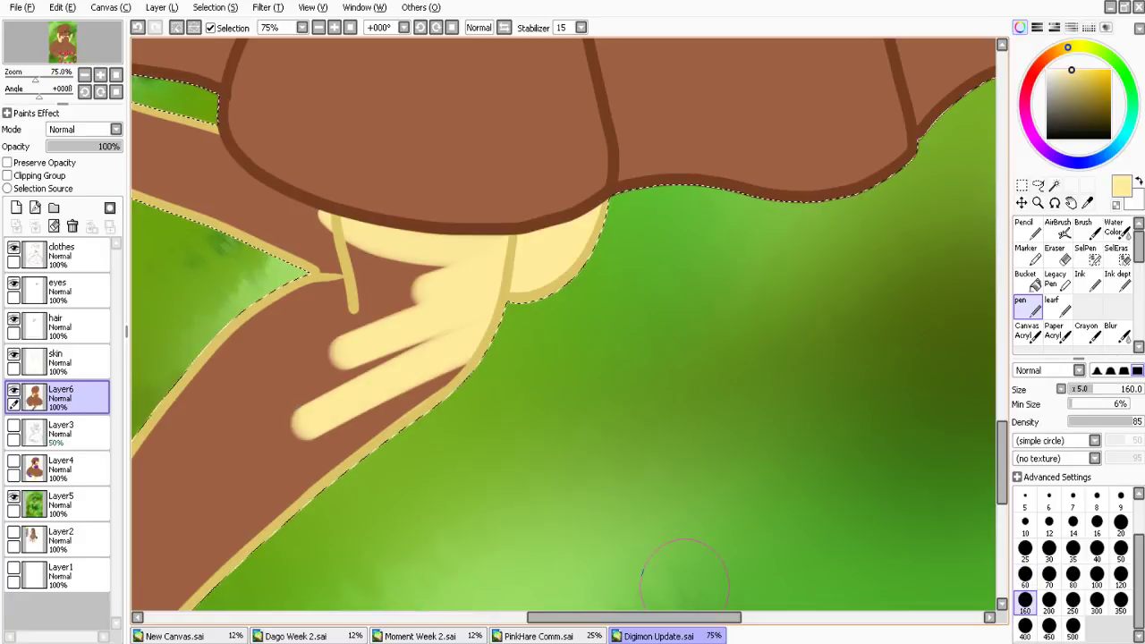
{"action": "left_click_drag", "start_coordinate": [681, 617], "coordinate": [556, 618]}
{"action": "mouse_move", "coordinate": [617, 261]}
{"action": "left_mouse_down"}
{"action": "mouse_move", "coordinate": [815, 327]}
{"action": "mouse_move", "coordinate": [696, 458]}
{"action": "left_mouse_up"}
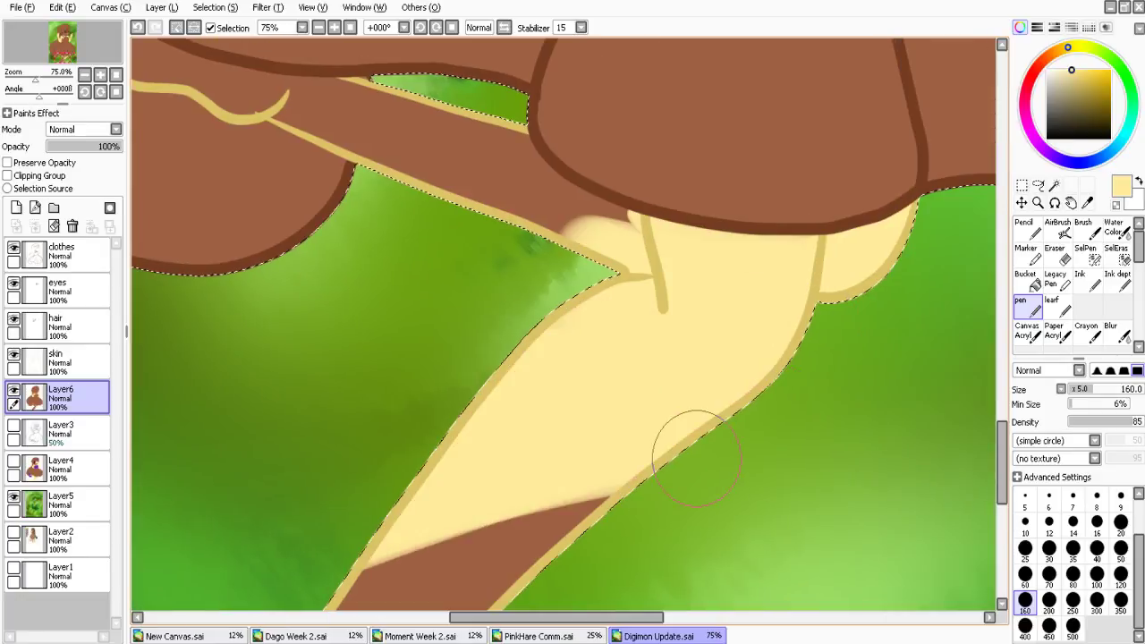
{"action": "scroll", "coordinate": [556, 345], "scroll_direction": "down", "scroll_amount": 3}
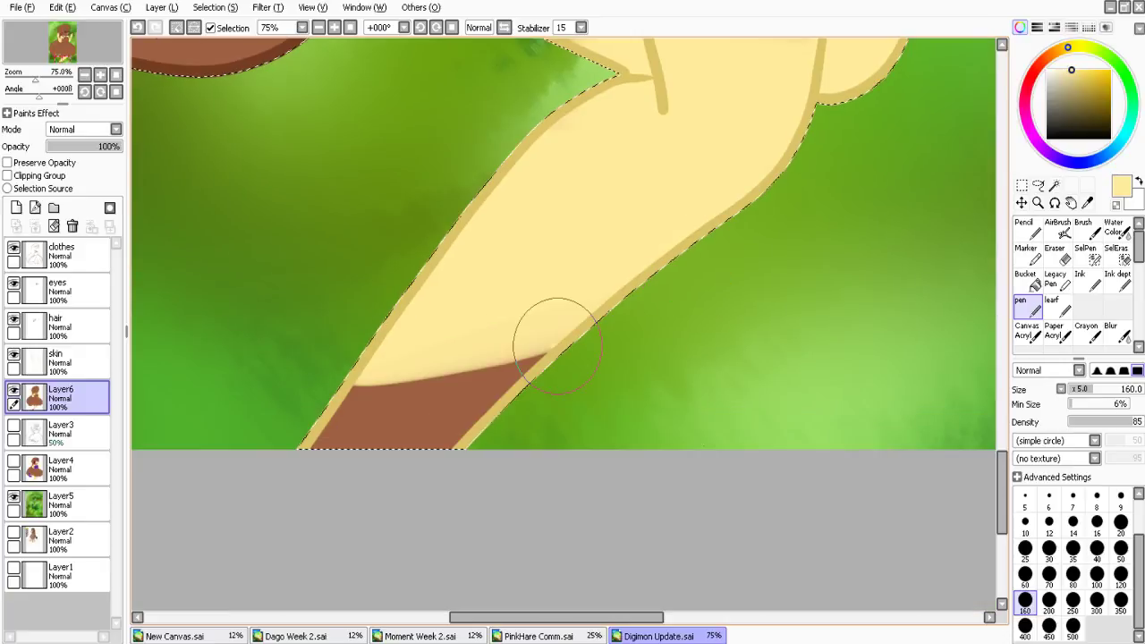
{"action": "left_click_drag", "start_coordinate": [556, 346], "coordinate": [385, 421]}
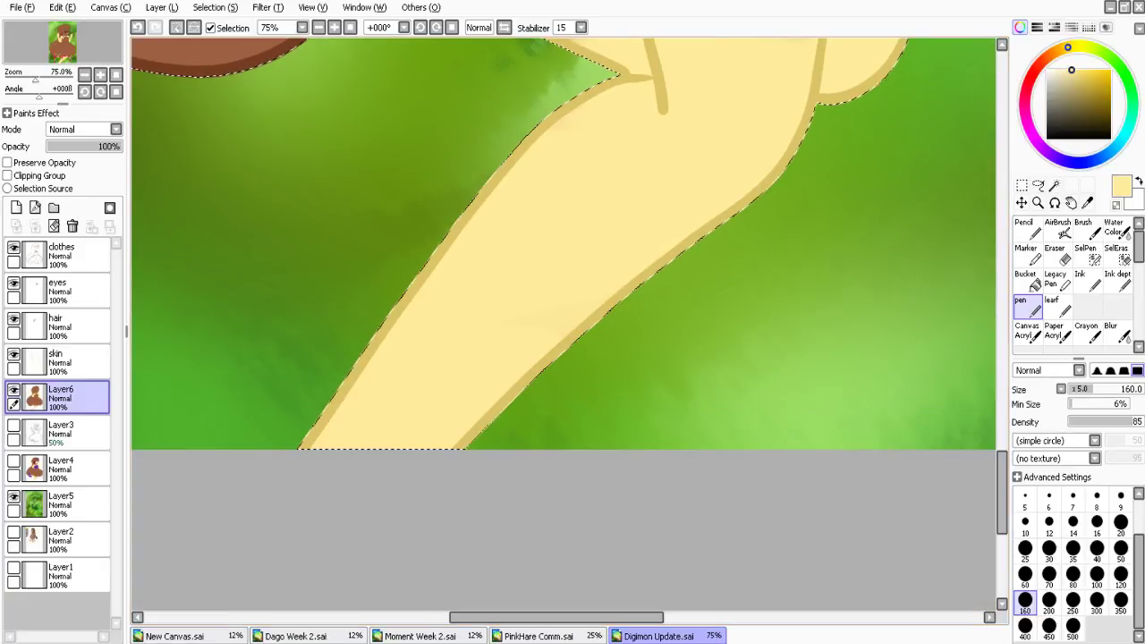
Paint the bent-back leg pale yellow with the pen brush, reducing it to size 60 for the calf, foot and toes
{"action": "scroll", "coordinate": [430, 340], "scroll_direction": "up", "scroll_amount": 6}
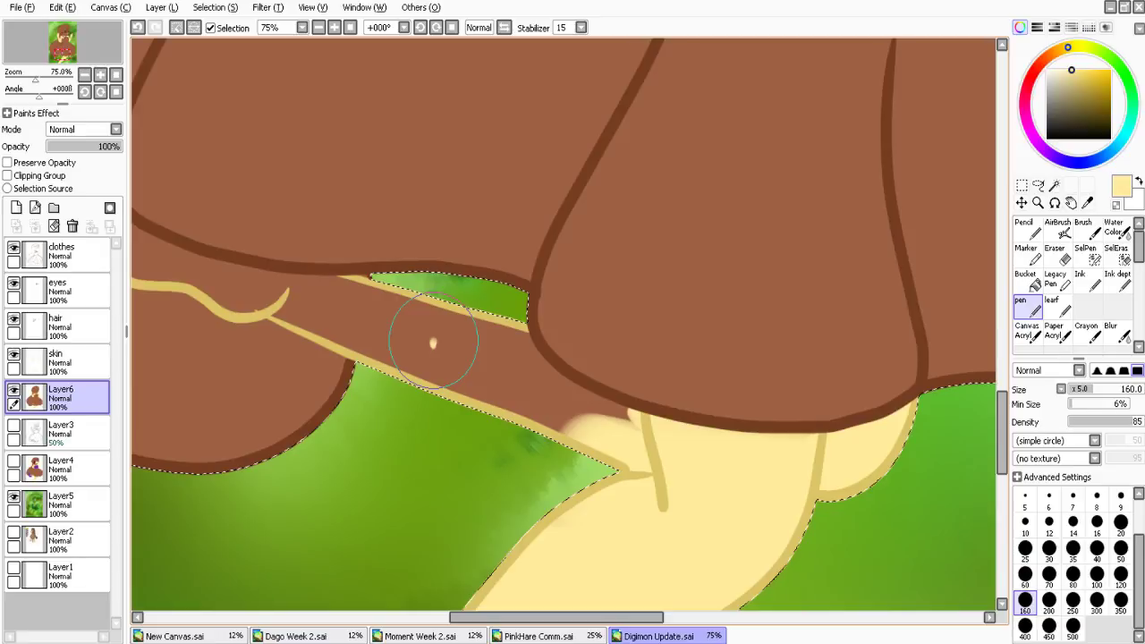
{"action": "left_click_drag", "start_coordinate": [433, 343], "coordinate": [526, 403]}
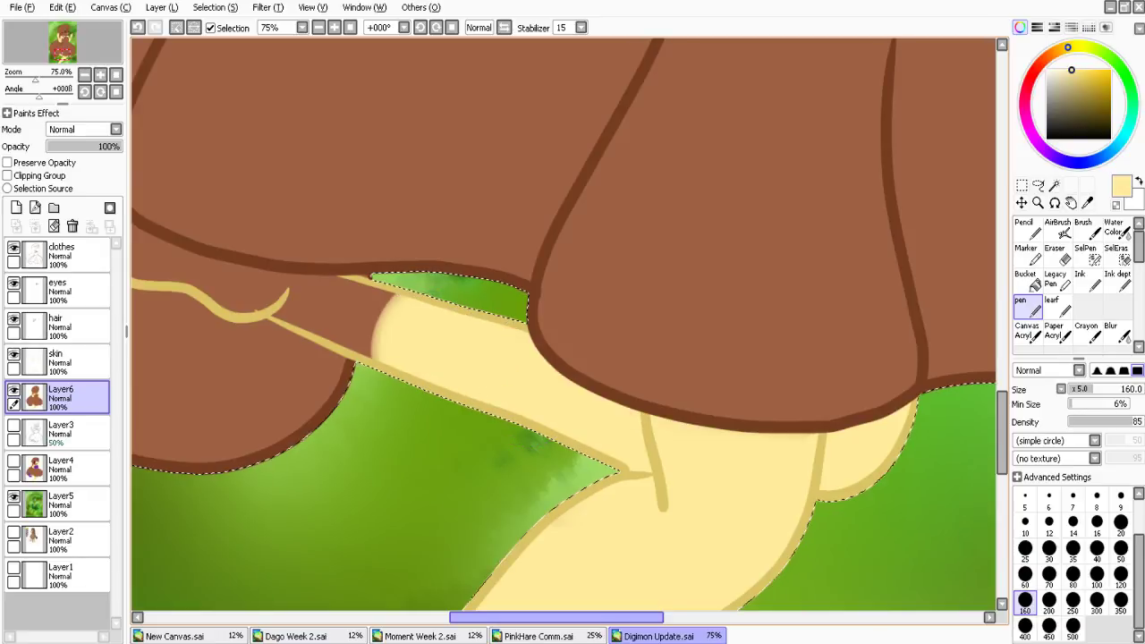
{"action": "left_click_drag", "start_coordinate": [557, 617], "coordinate": [512, 617]}
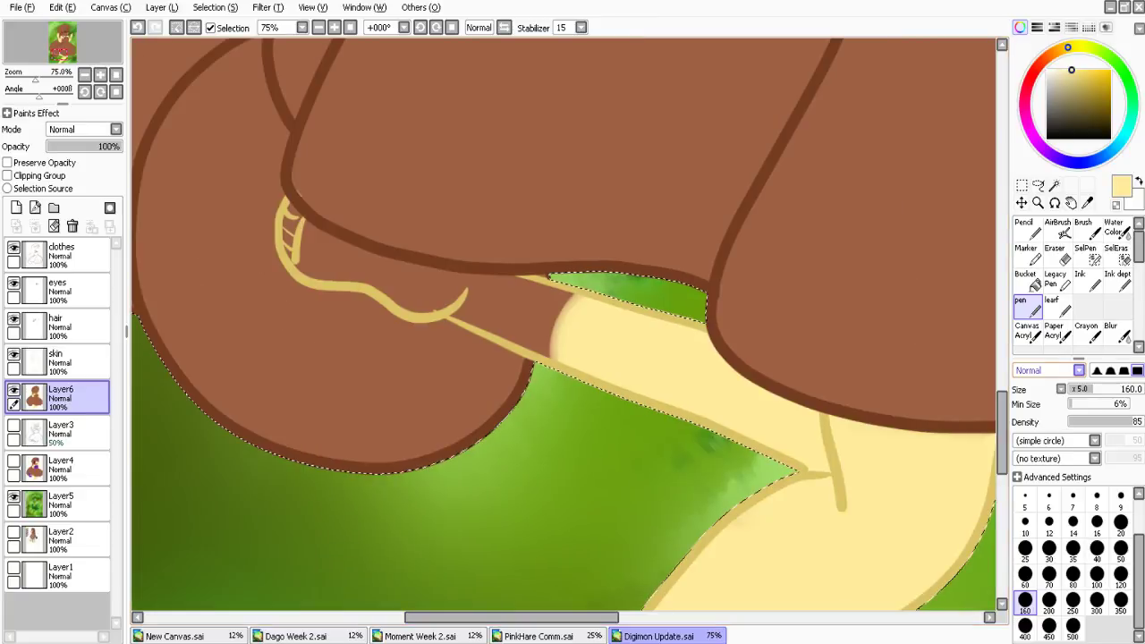
{"action": "left_click", "coordinate": [1025, 574]}
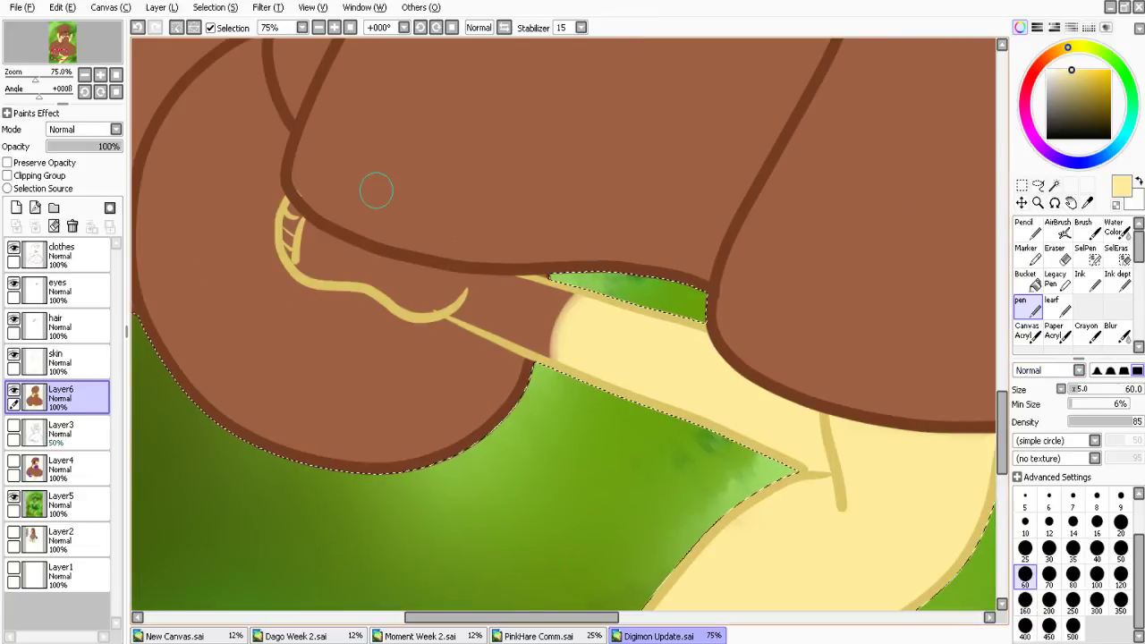
{"action": "mouse_move", "coordinate": [295, 220]}
{"action": "left_mouse_down"}
{"action": "mouse_move", "coordinate": [306, 234]}
{"action": "mouse_move", "coordinate": [299, 255]}
{"action": "mouse_move", "coordinate": [499, 324]}
{"action": "mouse_move", "coordinate": [366, 265]}
{"action": "mouse_move", "coordinate": [580, 311]}
{"action": "left_mouse_up"}
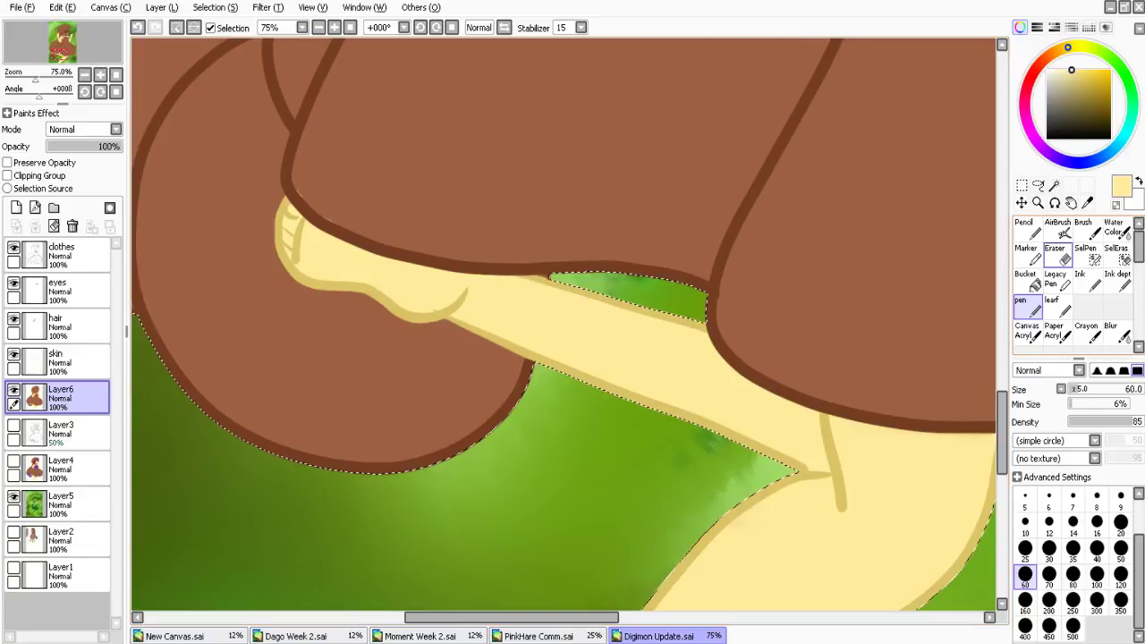
{"action": "left_click", "coordinate": [1060, 254]}
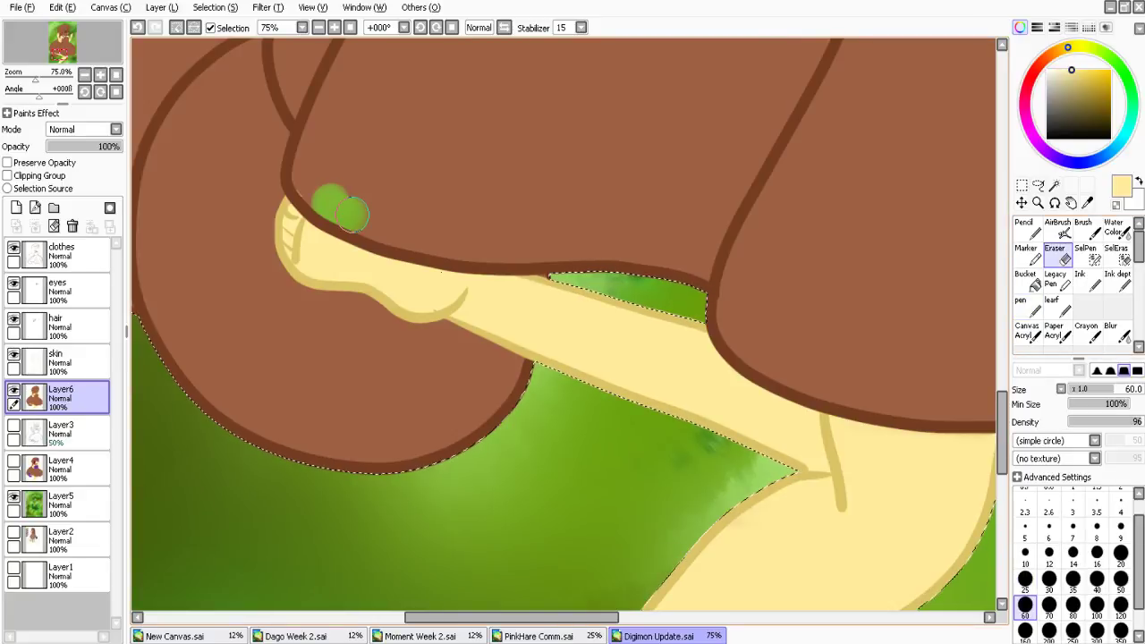
{"action": "key", "text": "ctrl+z"}
{"action": "key", "text": "ctrl+z"}
Sample the dress brown and touch up the skirt hem above the bent-back foot with the pen brush at size 60
{"action": "right_click", "coordinate": [796, 239]}
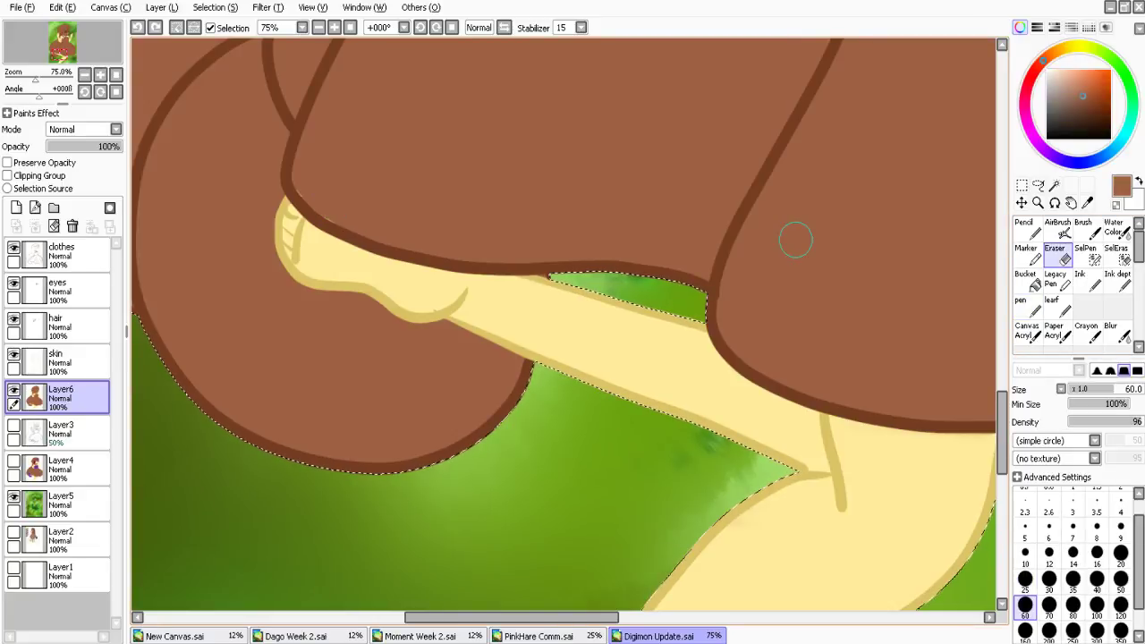
{"action": "key", "text": "n"}
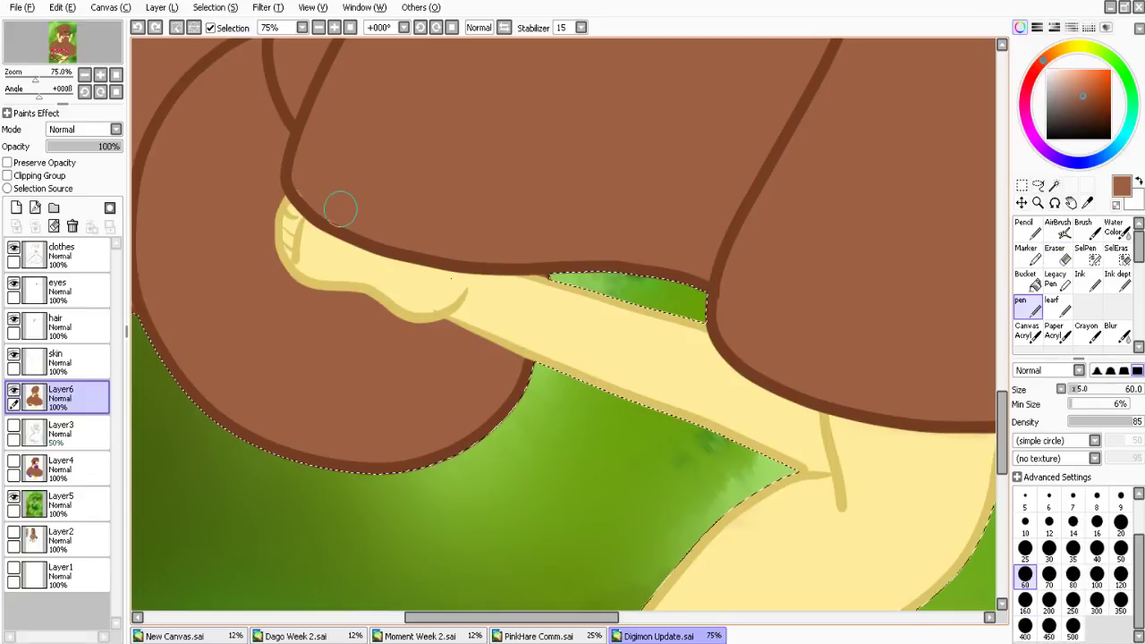
{"action": "left_click_drag", "start_coordinate": [340, 210], "coordinate": [378, 227]}
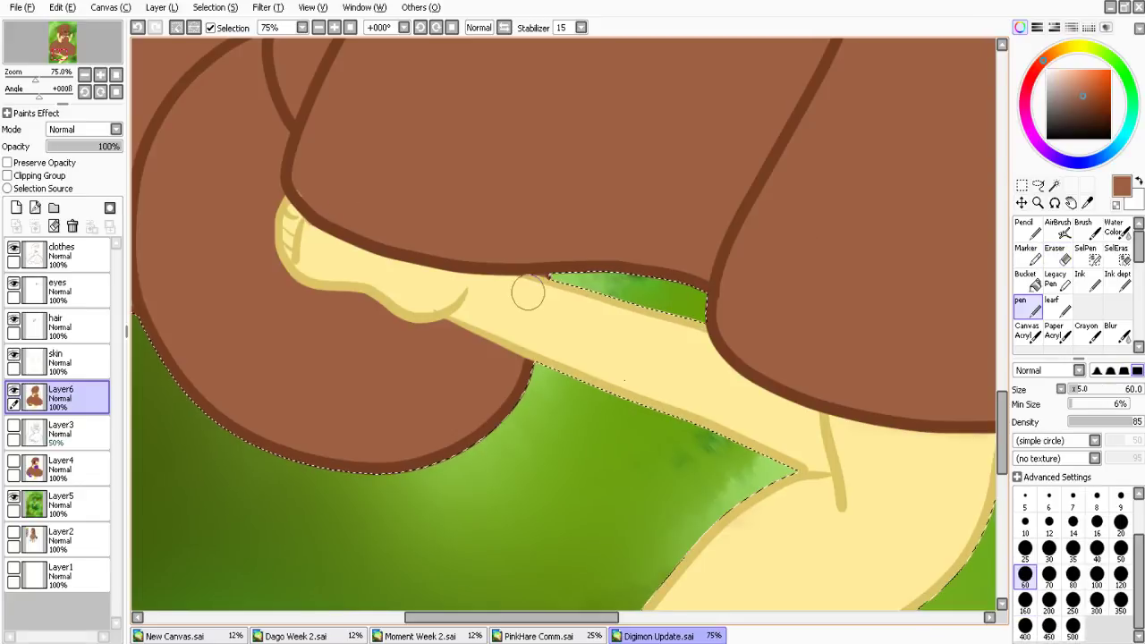
Sample the pale yellow skin colour again and paint the ear and face inside their outlines on Layer6
{"action": "left_click", "coordinate": [307, 235], "text": "alt"}
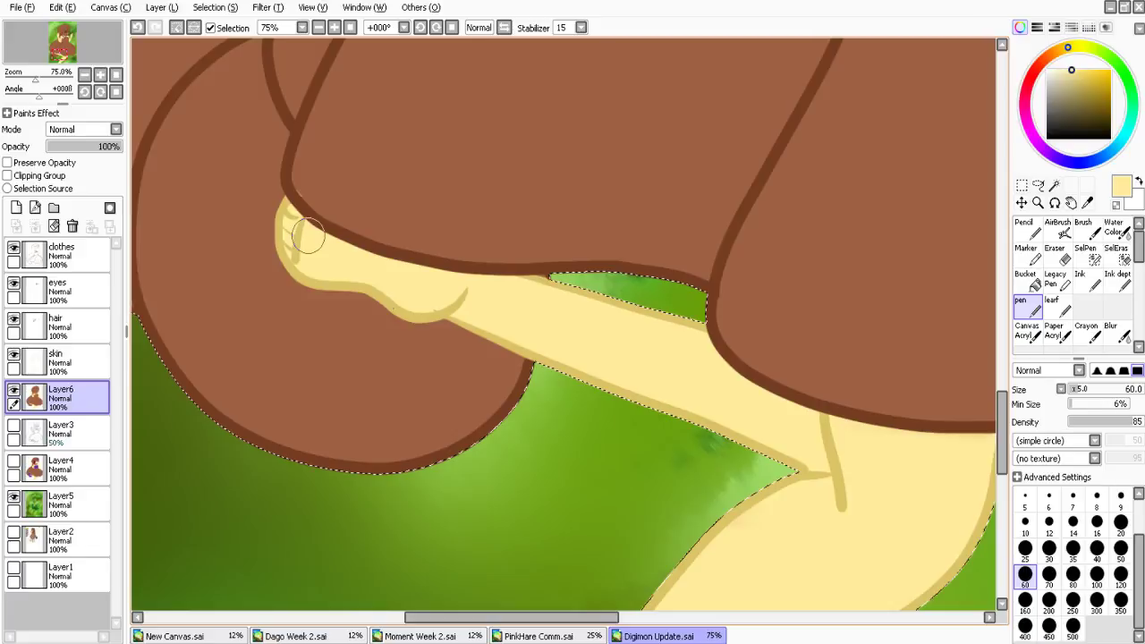
{"action": "key", "text": "Home"}
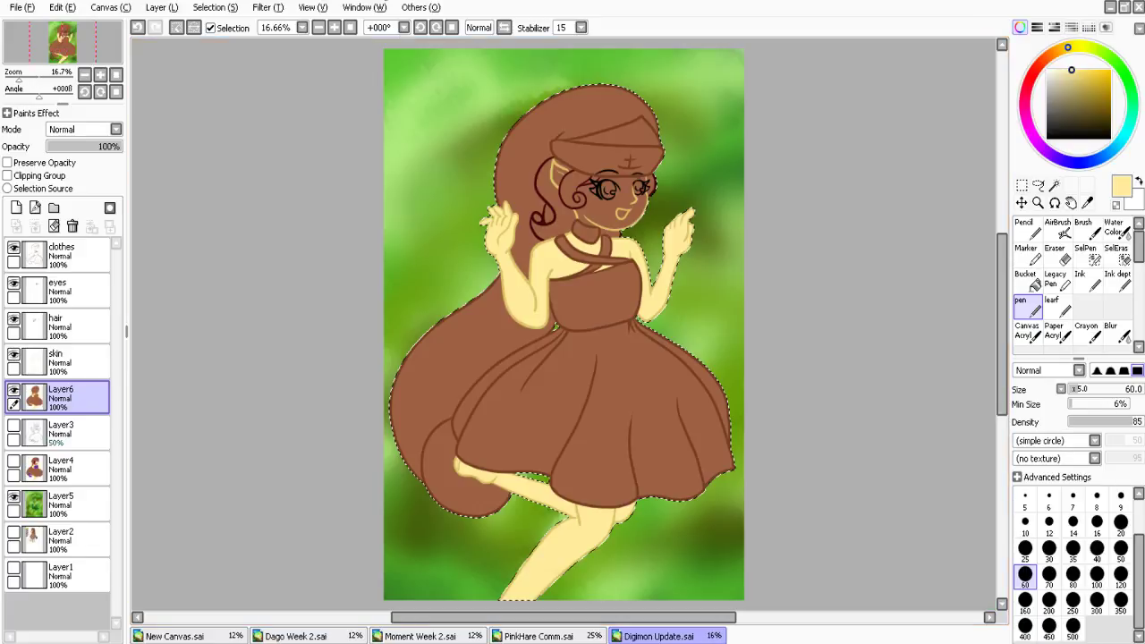
{"action": "key", "text": "ctrl+alt+space"}
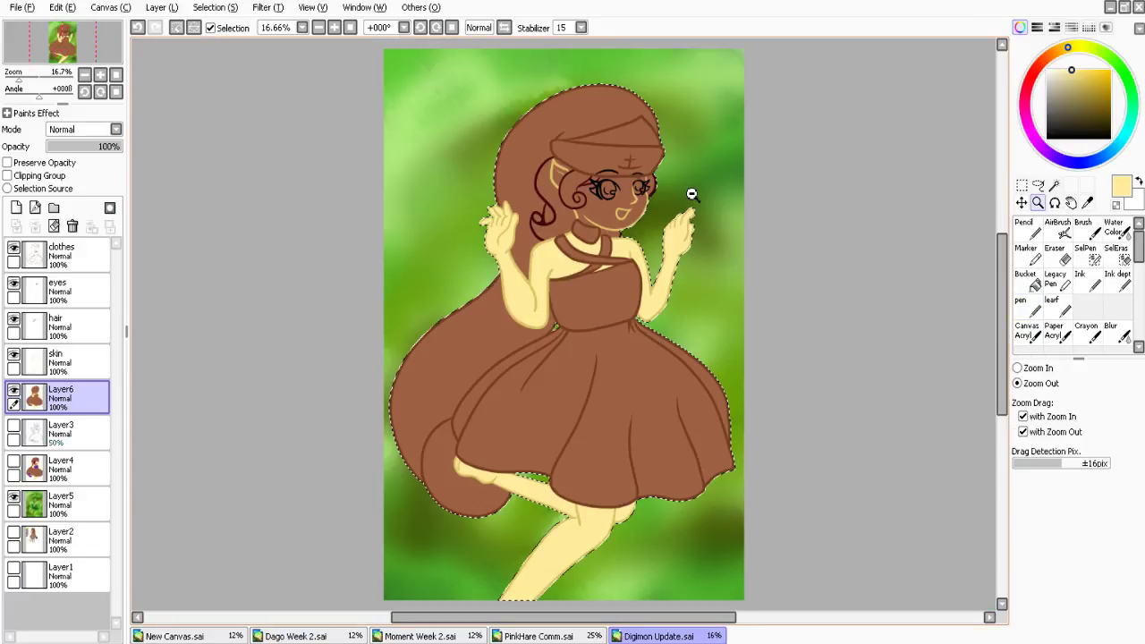
{"action": "left_click_drag", "start_coordinate": [691, 194], "coordinate": [823, 307]}
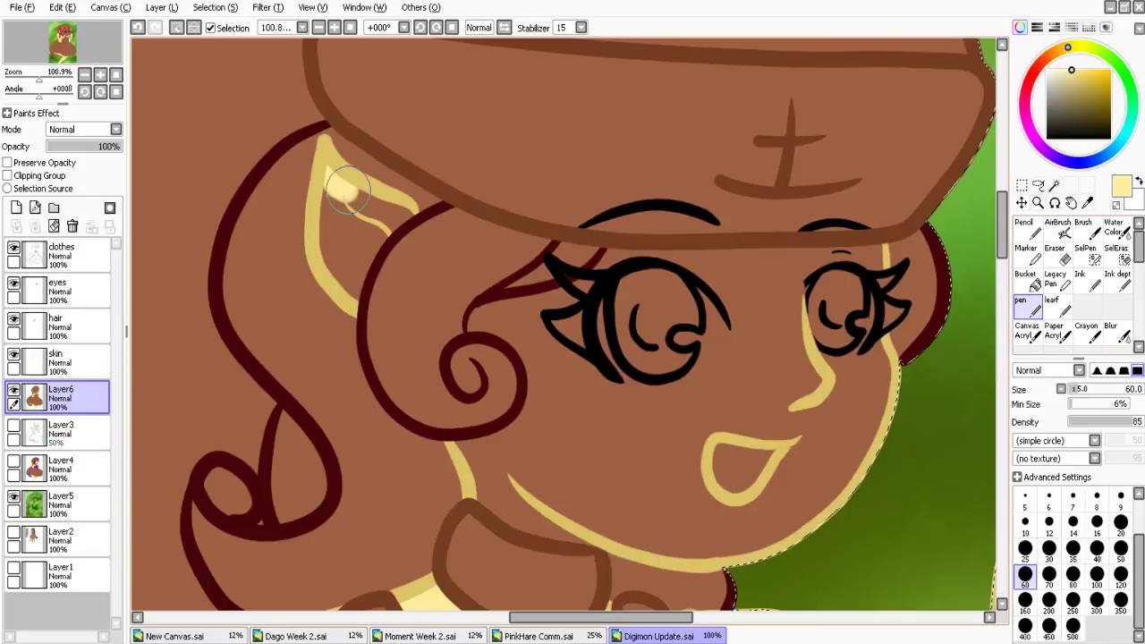
{"action": "mouse_move", "coordinate": [344, 187]}
{"action": "left_mouse_down"}
{"action": "mouse_move", "coordinate": [380, 230]}
{"action": "mouse_move", "coordinate": [349, 231]}
{"action": "left_mouse_up"}
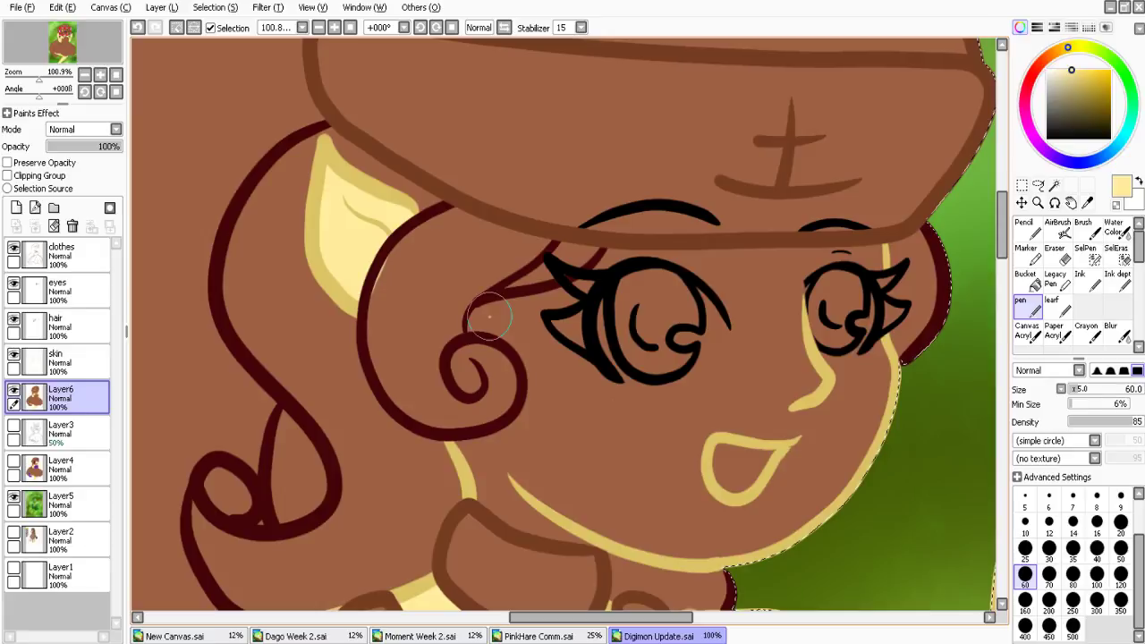
{"action": "mouse_move", "coordinate": [489, 316]}
{"action": "left_mouse_down"}
{"action": "mouse_move", "coordinate": [875, 256]}
{"action": "mouse_move", "coordinate": [871, 375]}
{"action": "mouse_move", "coordinate": [663, 539]}
{"action": "mouse_move", "coordinate": [549, 514]}
{"action": "mouse_move", "coordinate": [481, 459]}
{"action": "mouse_move", "coordinate": [582, 358]}
{"action": "mouse_move", "coordinate": [750, 422]}
{"action": "mouse_move", "coordinate": [750, 436]}
{"action": "mouse_move", "coordinate": [583, 298]}
{"action": "left_mouse_up"}
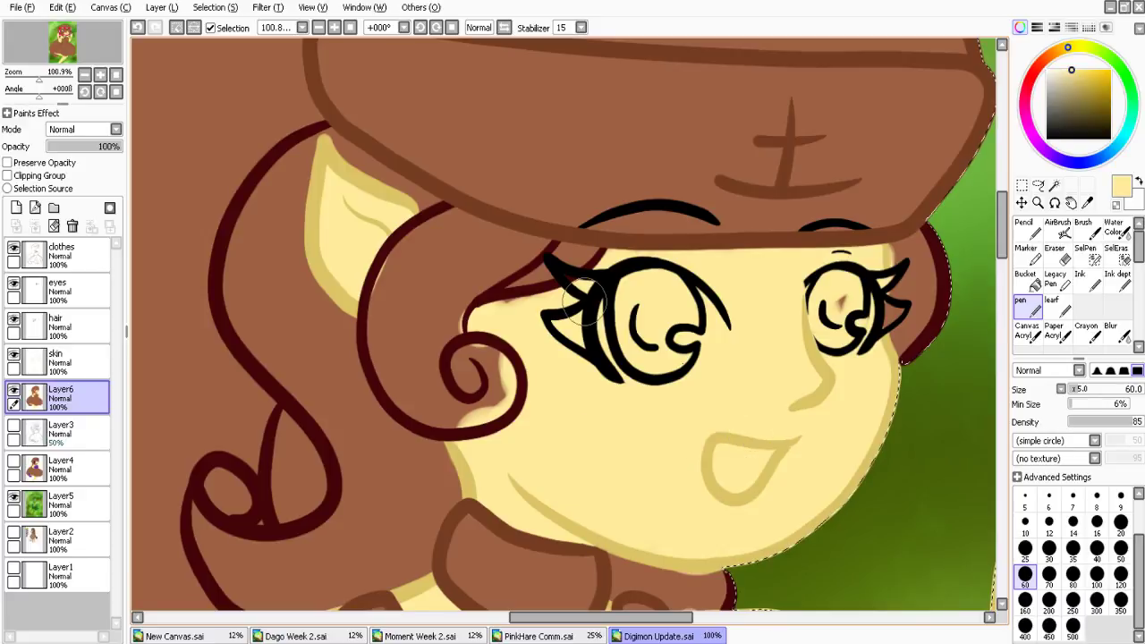
Hide Layer6, show Layer4 to sample the purple from the bodice, and show Layer6 again
{"action": "left_click", "coordinate": [117, 75]}
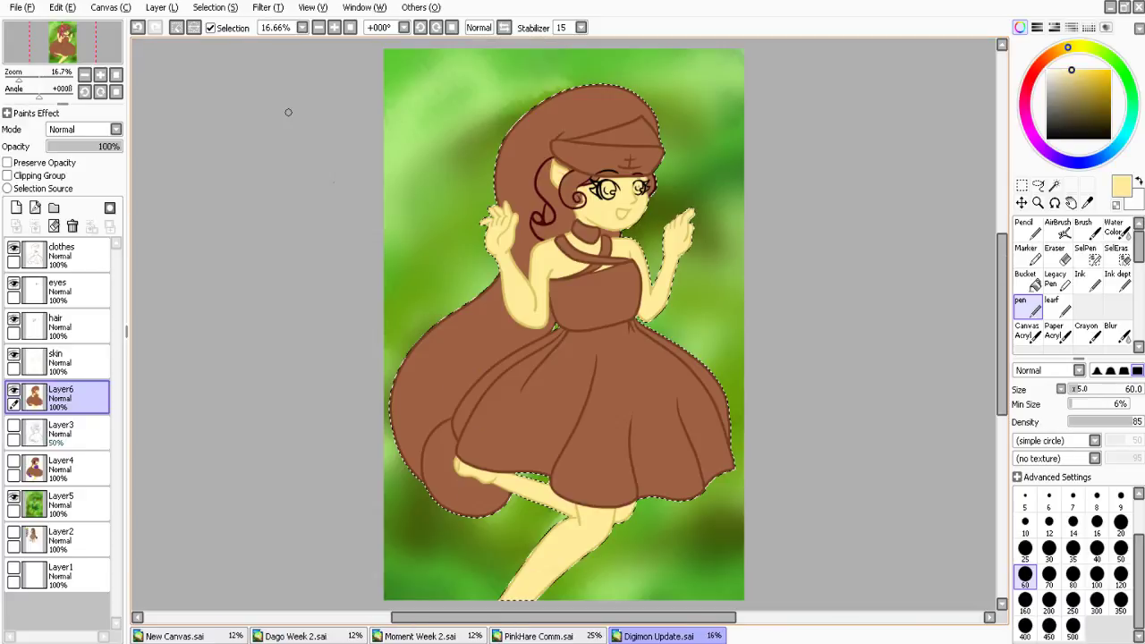
{"action": "left_click", "coordinate": [14, 390]}
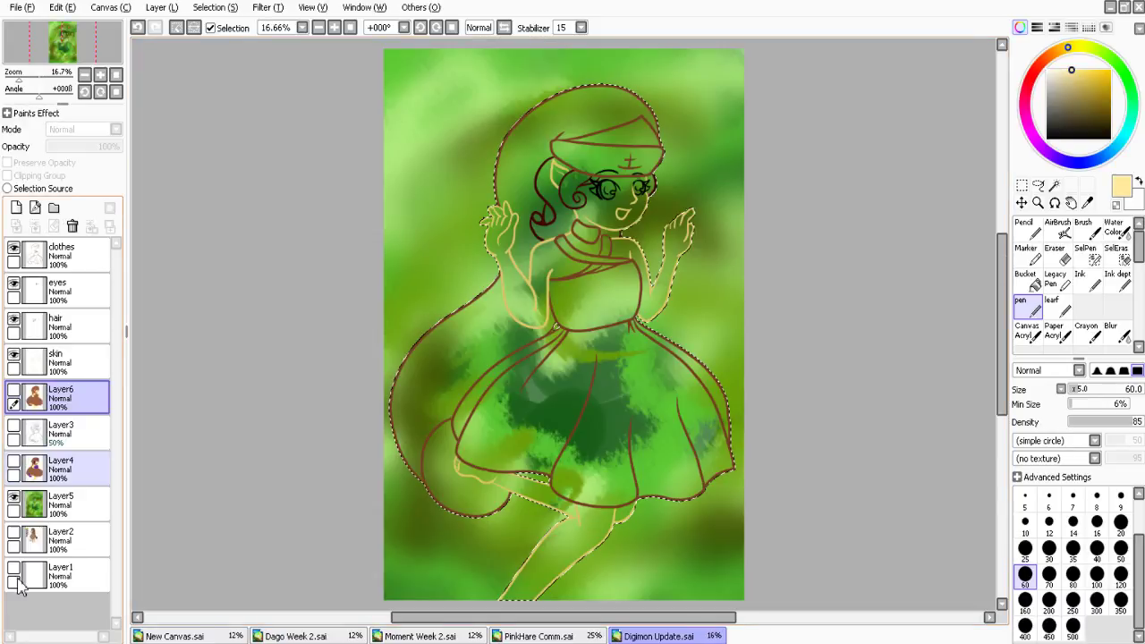
{"action": "left_click", "coordinate": [13, 461]}
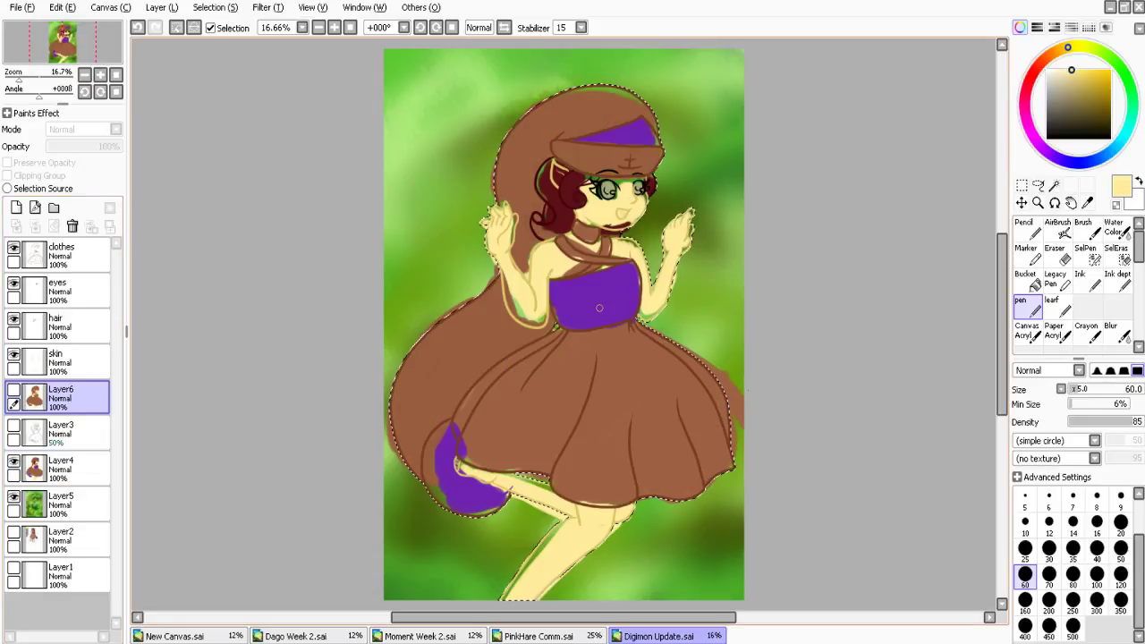
{"action": "left_click", "coordinate": [600, 308], "text": "alt"}
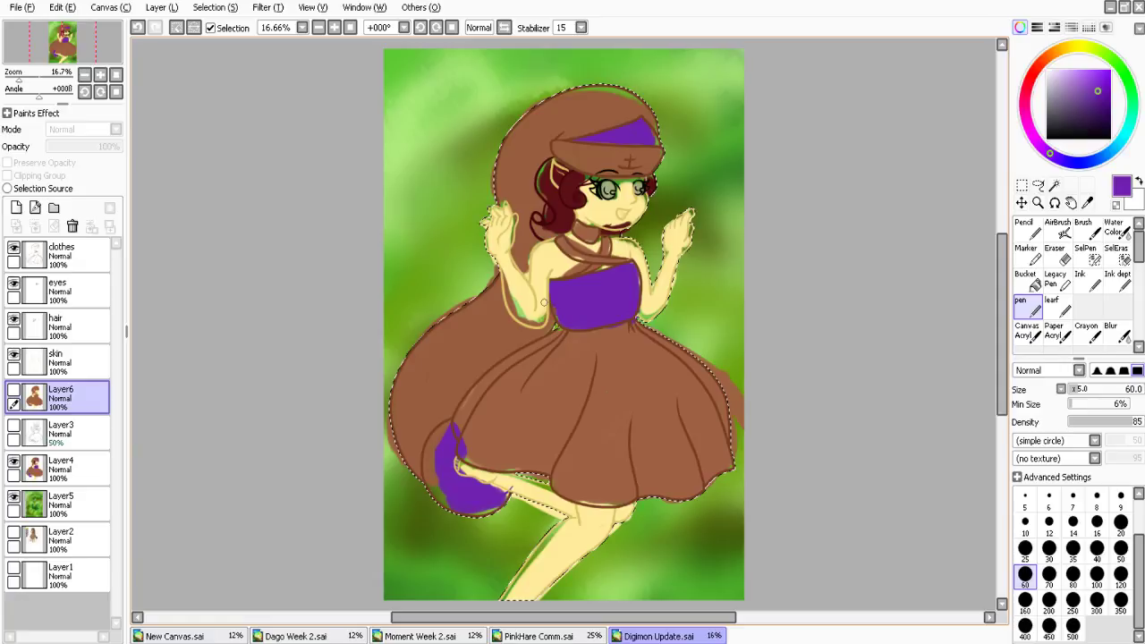
{"action": "left_click", "coordinate": [13, 390]}
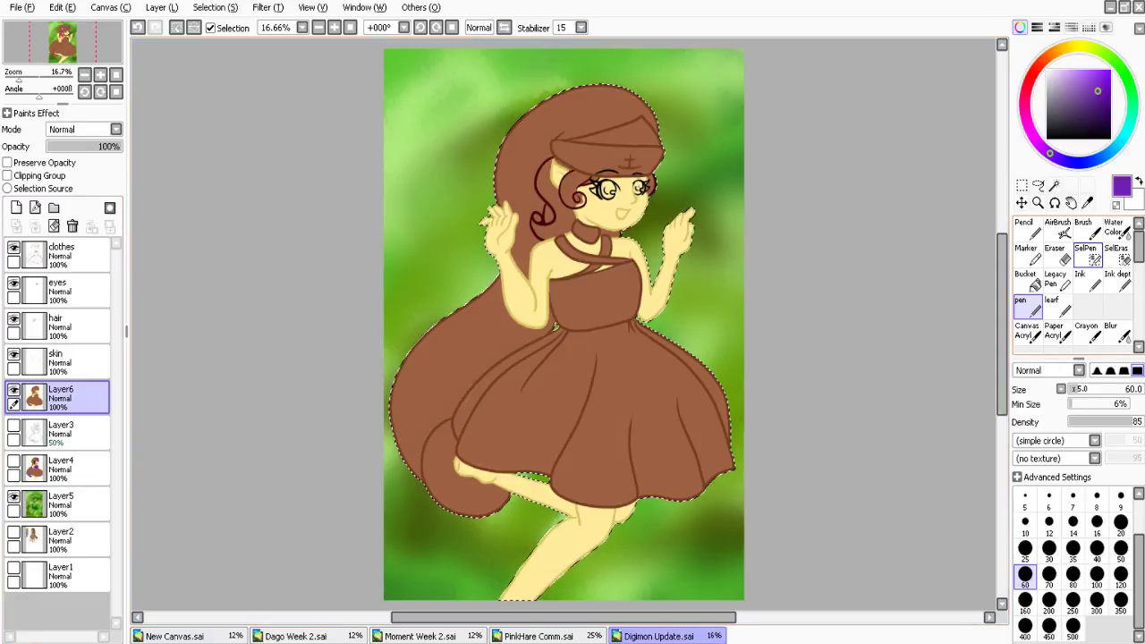
Fill the rounded area behind the bent-back foot with purple on Layer6, using the pen brush at size 60
{"action": "key", "text": "ctrl+alt+space"}
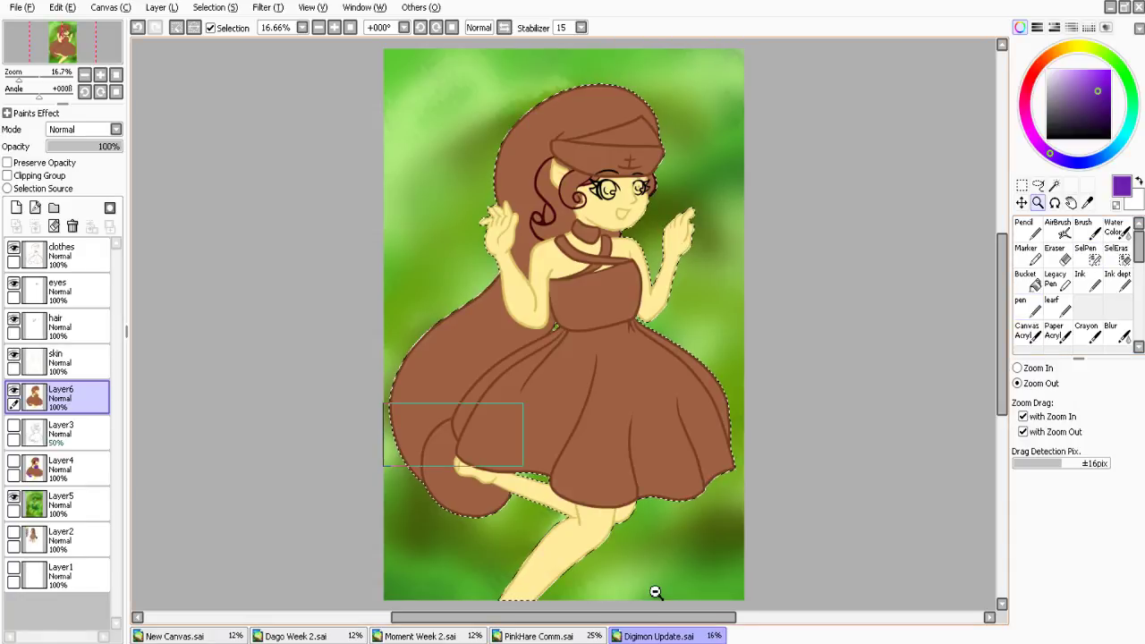
{"action": "left_click_drag", "start_coordinate": [524, 466], "coordinate": [547, 532]}
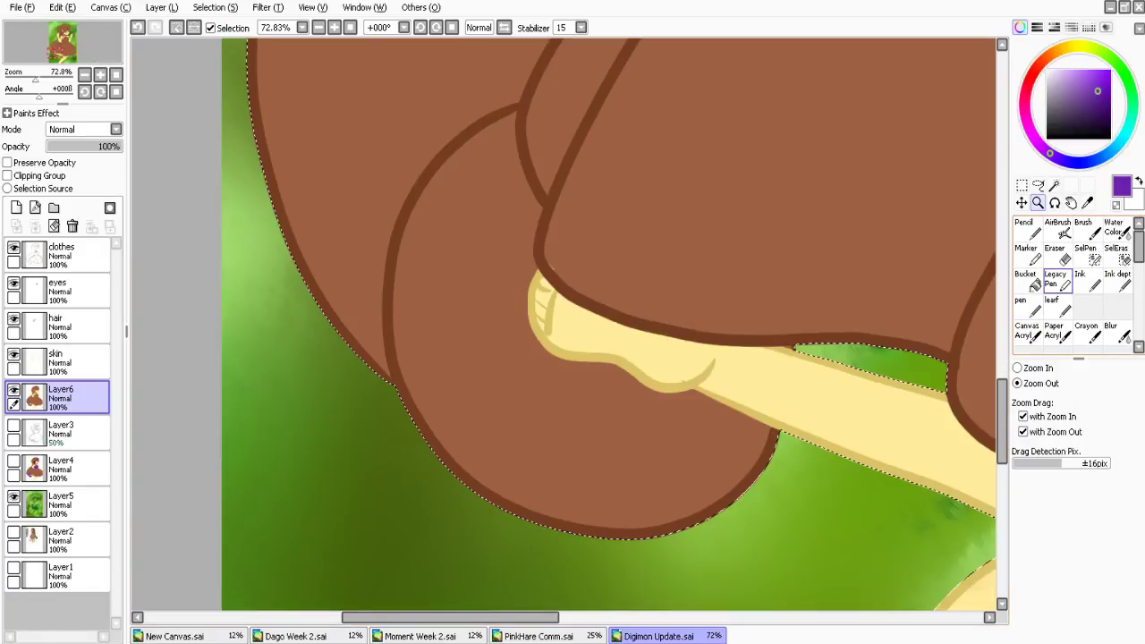
{"action": "left_click", "coordinate": [1028, 307]}
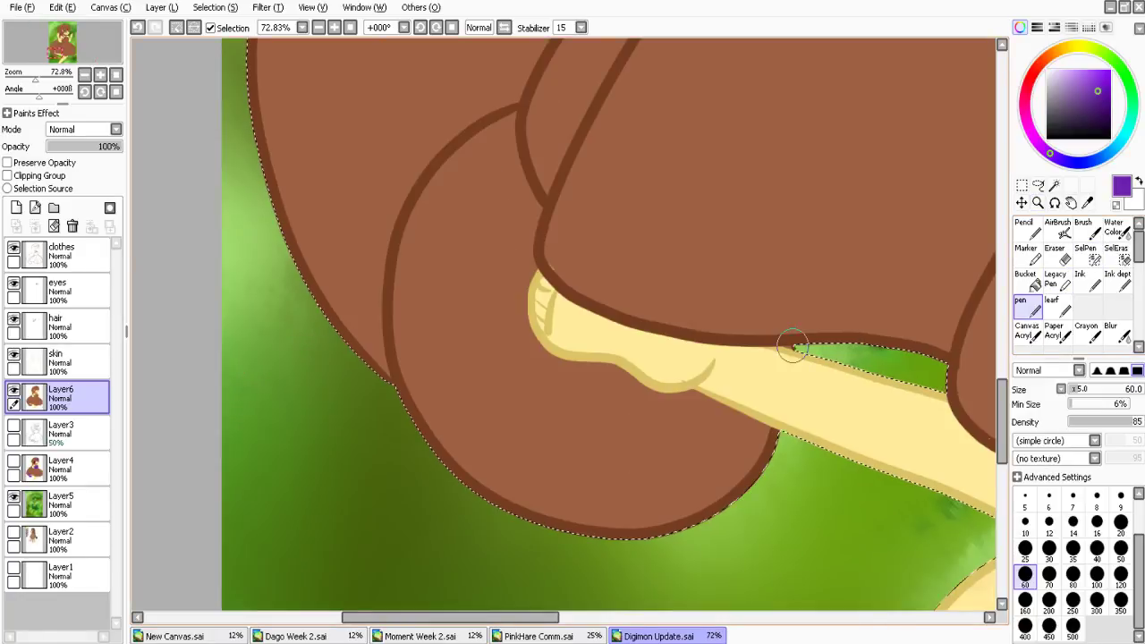
{"action": "left_click_drag", "start_coordinate": [792, 346], "coordinate": [785, 348]}
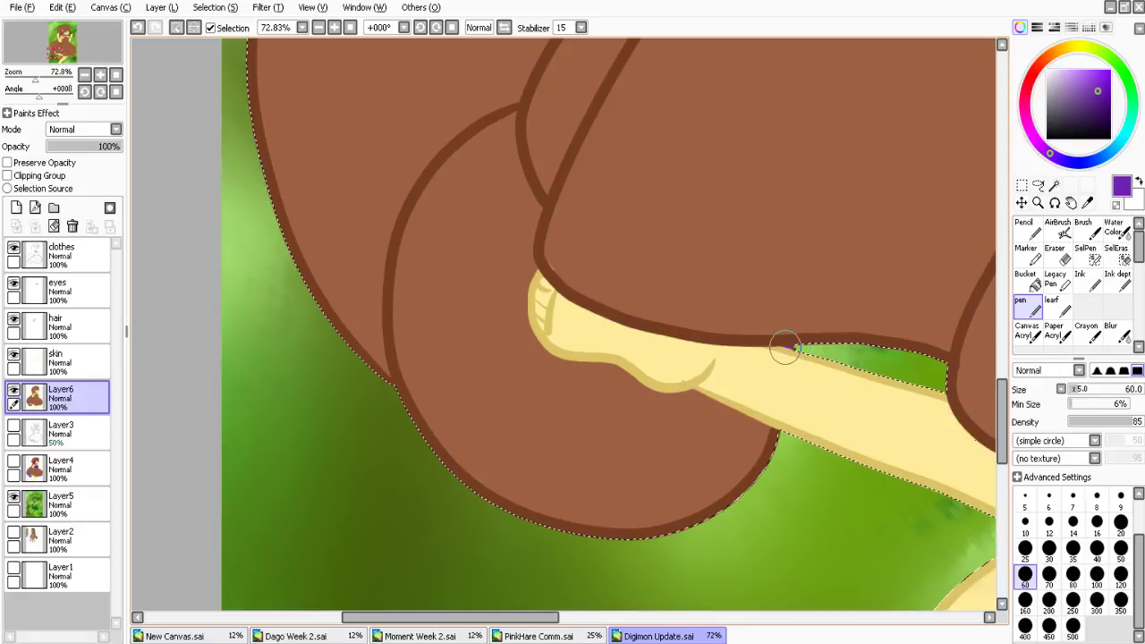
{"action": "mouse_move", "coordinate": [505, 164]}
{"action": "left_mouse_down"}
{"action": "mouse_move", "coordinate": [516, 116]}
{"action": "mouse_move", "coordinate": [529, 211]}
{"action": "mouse_move", "coordinate": [515, 337]}
{"action": "mouse_move", "coordinate": [589, 379]}
{"action": "mouse_move", "coordinate": [735, 429]}
{"action": "left_mouse_up"}
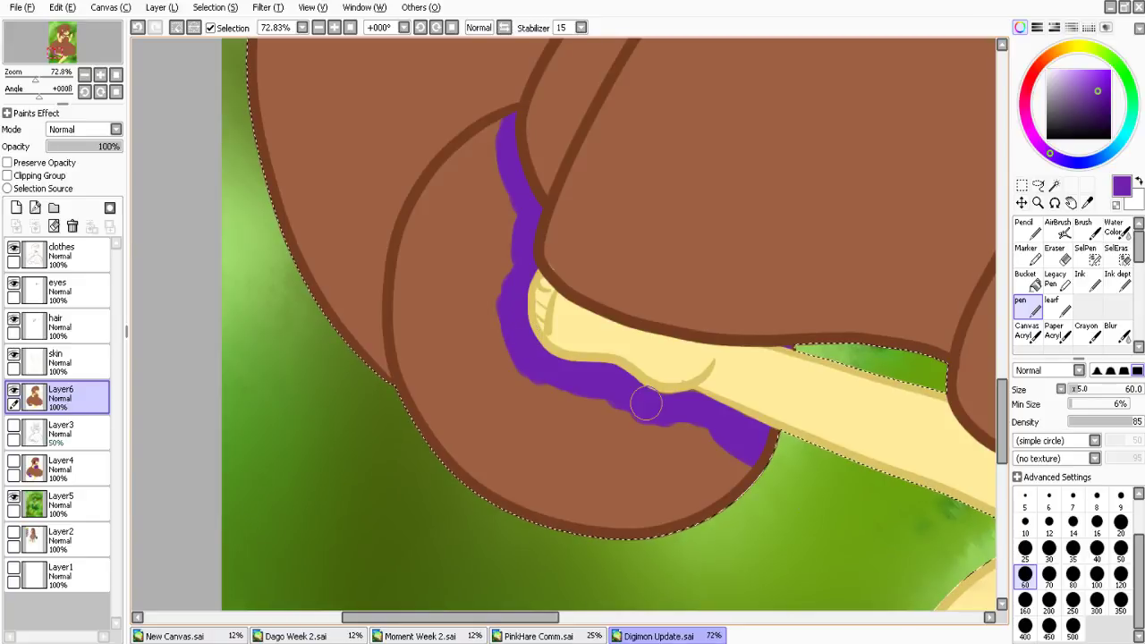
{"action": "mouse_move", "coordinate": [646, 404]}
{"action": "left_mouse_down"}
{"action": "mouse_move", "coordinate": [745, 441]}
{"action": "mouse_move", "coordinate": [748, 458]}
{"action": "left_mouse_up"}
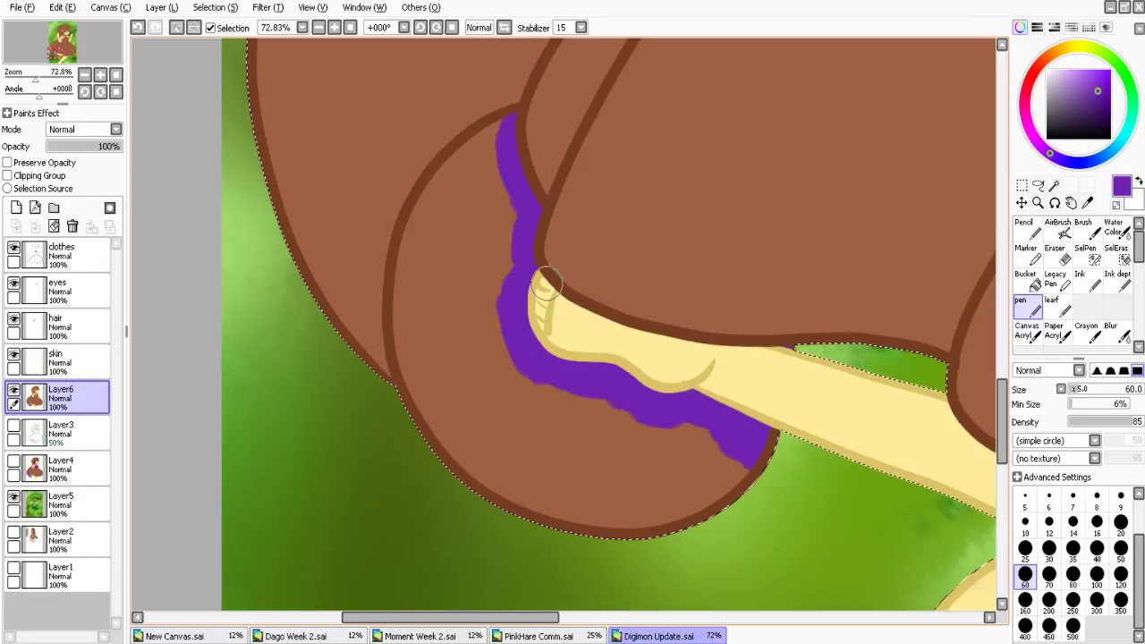
{"action": "mouse_move", "coordinate": [515, 116]}
{"action": "left_mouse_down"}
{"action": "mouse_move", "coordinate": [414, 224]}
{"action": "mouse_move", "coordinate": [427, 417]}
{"action": "left_mouse_up"}
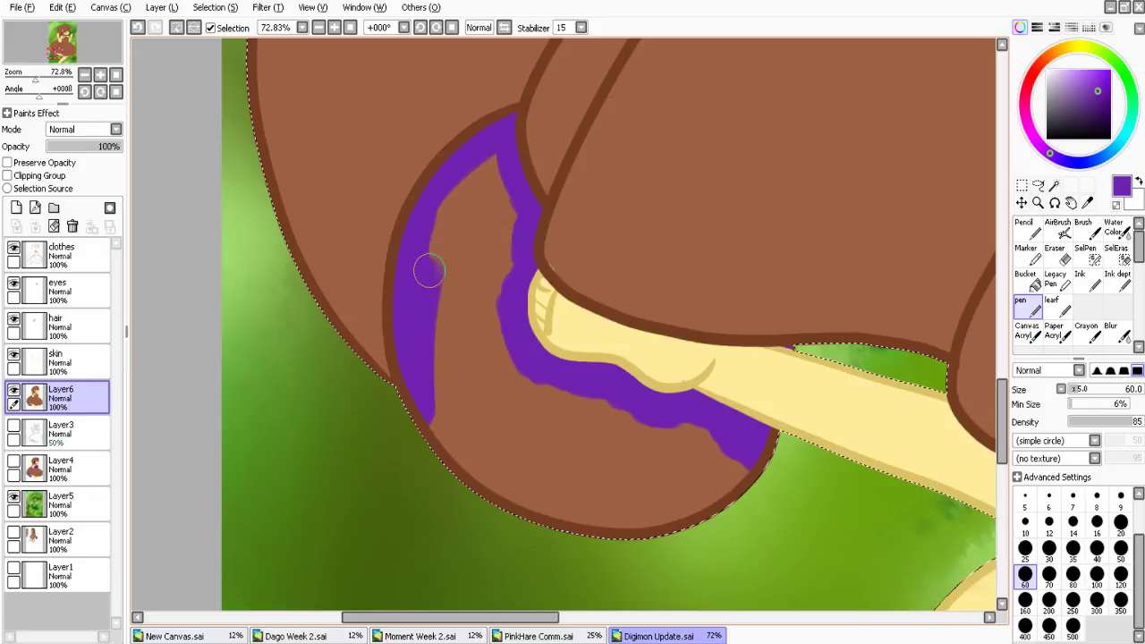
{"action": "mouse_move", "coordinate": [429, 271]}
{"action": "left_mouse_down"}
{"action": "mouse_move", "coordinate": [480, 336]}
{"action": "mouse_move", "coordinate": [485, 407]}
{"action": "mouse_move", "coordinate": [518, 517]}
{"action": "mouse_move", "coordinate": [621, 473]}
{"action": "mouse_move", "coordinate": [705, 502]}
{"action": "mouse_move", "coordinate": [735, 467]}
{"action": "left_mouse_up"}
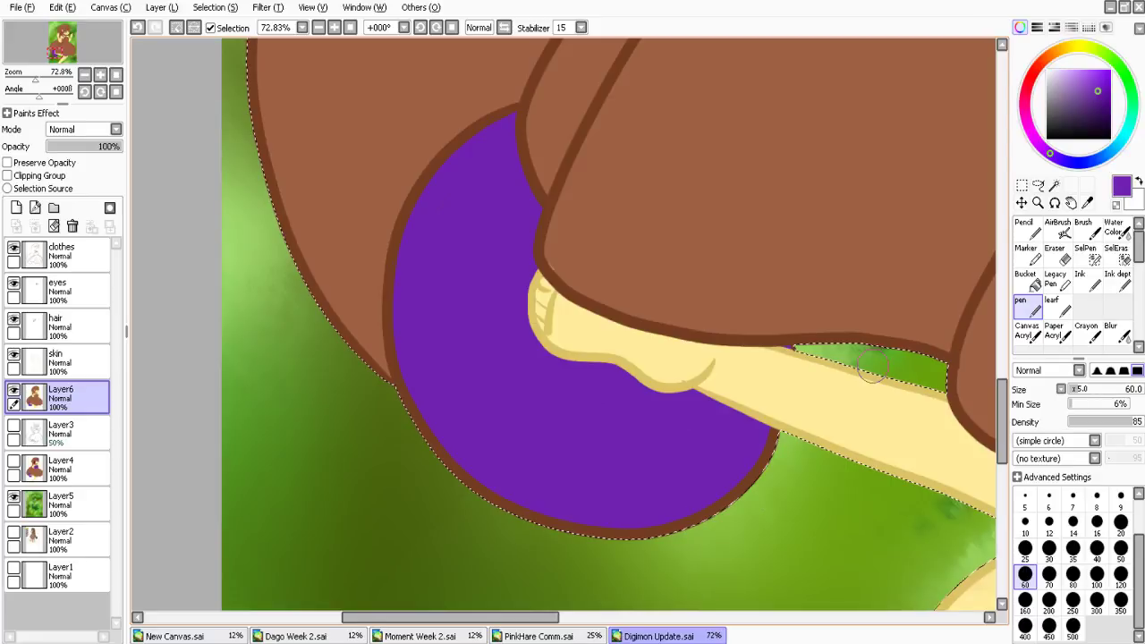
Fill the dress bodice with purple inside its outline, from the waist seam up to the neckline
{"action": "scroll", "coordinate": [871, 365], "scroll_direction": "up", "scroll_amount": 5}
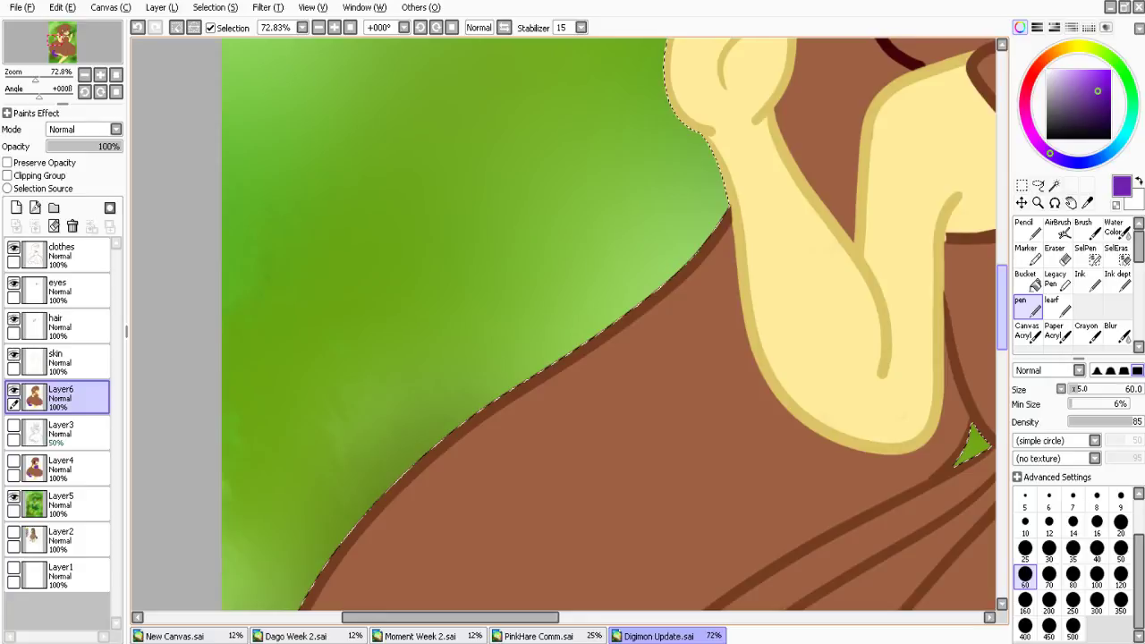
{"action": "left_click_drag", "start_coordinate": [647, 207], "coordinate": [480, 442]}
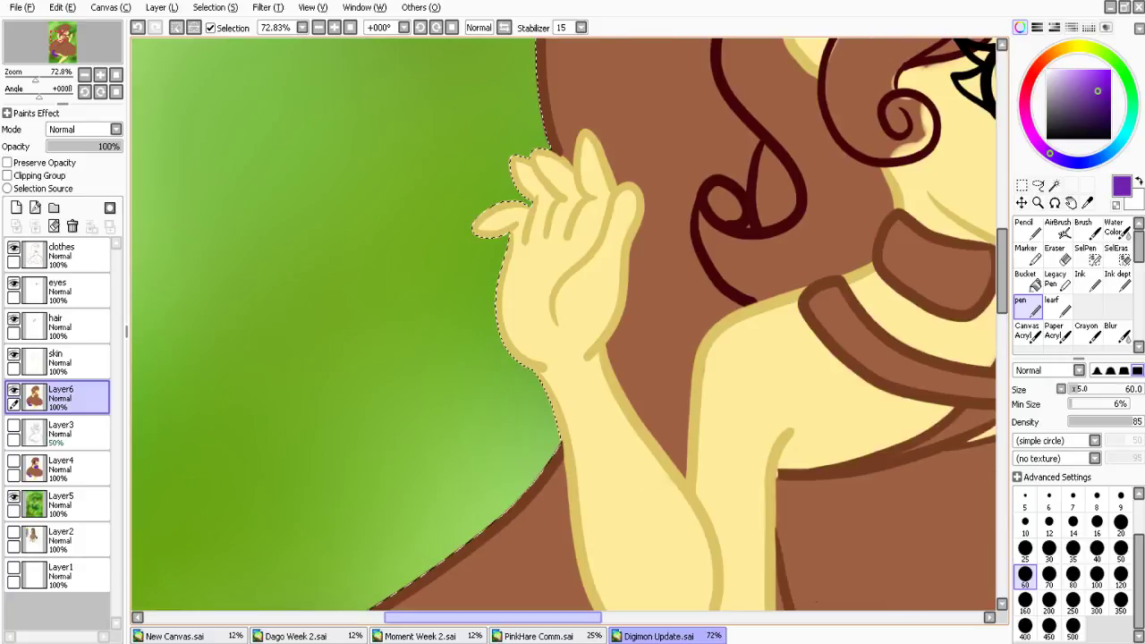
{"action": "left_click_drag", "start_coordinate": [493, 617], "coordinate": [581, 618]}
{"action": "left_click_drag", "start_coordinate": [1002, 272], "coordinate": [1002, 304]}
{"action": "mouse_move", "coordinate": [444, 280]}
{"action": "left_mouse_down"}
{"action": "mouse_move", "coordinate": [470, 431]}
{"action": "mouse_move", "coordinate": [713, 436]}
{"action": "left_mouse_up"}
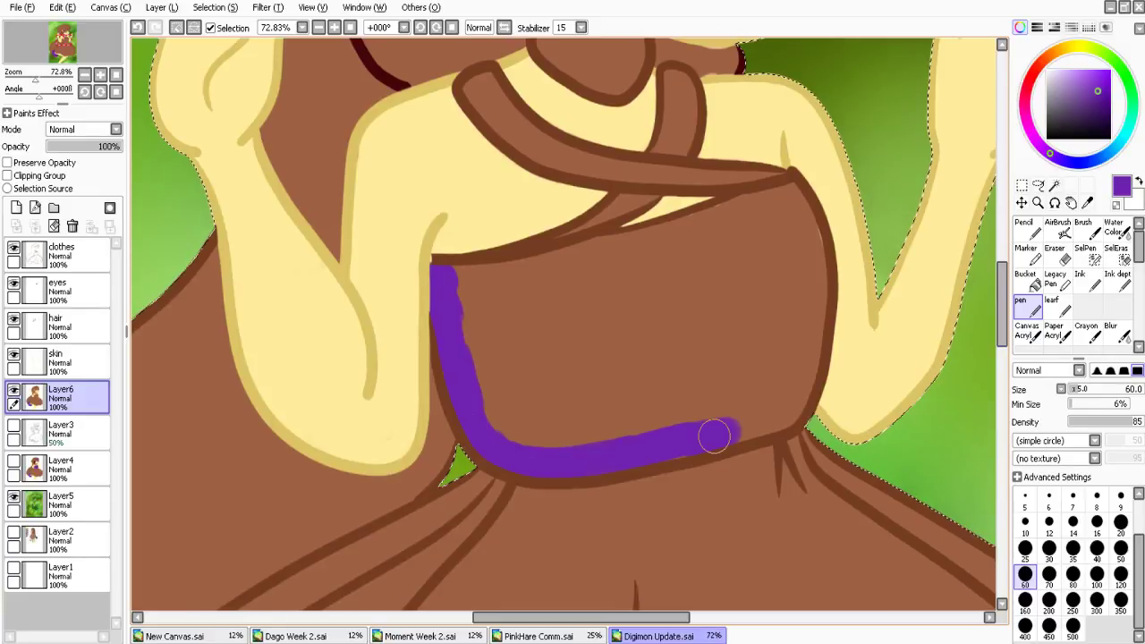
{"action": "mouse_move", "coordinate": [635, 434]}
{"action": "left_mouse_down"}
{"action": "mouse_move", "coordinate": [776, 416]}
{"action": "mouse_move", "coordinate": [806, 353]}
{"action": "mouse_move", "coordinate": [800, 209]}
{"action": "mouse_move", "coordinate": [716, 223]}
{"action": "left_mouse_up"}
{"action": "mouse_move", "coordinate": [433, 265]}
{"action": "left_mouse_down"}
{"action": "mouse_move", "coordinate": [542, 270]}
{"action": "mouse_move", "coordinate": [763, 205]}
{"action": "mouse_move", "coordinate": [495, 344]}
{"action": "mouse_move", "coordinate": [613, 335]}
{"action": "mouse_move", "coordinate": [696, 415]}
{"action": "mouse_move", "coordinate": [776, 221]}
{"action": "mouse_move", "coordinate": [685, 353]}
{"action": "left_mouse_up"}
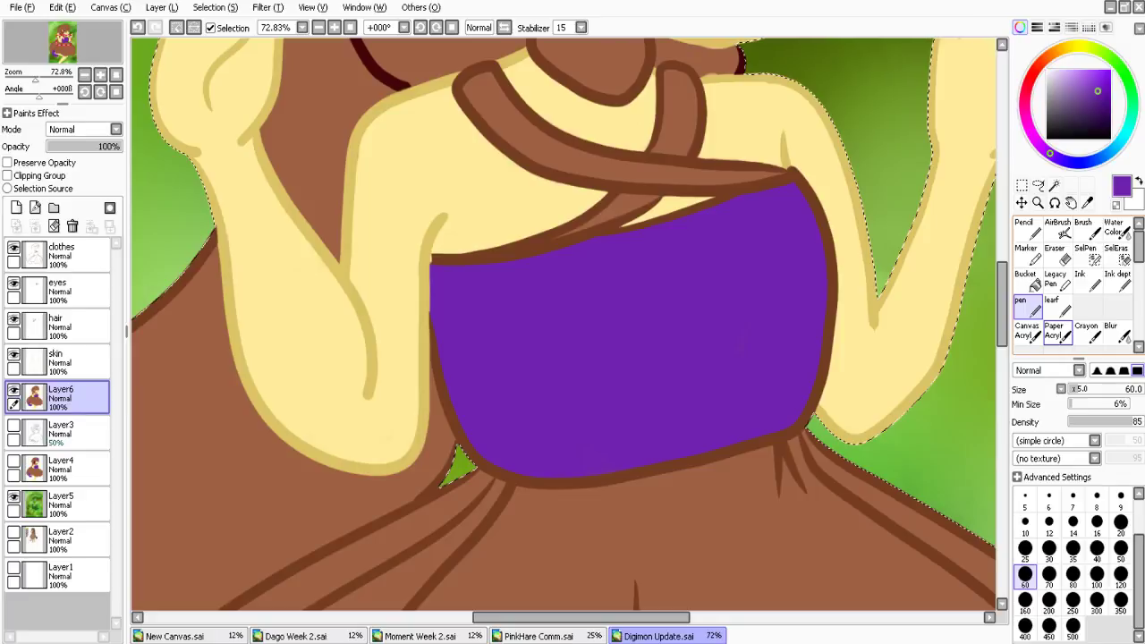
Paint the triangular panel above the hat brim purple
{"action": "scroll", "coordinate": [564, 322], "scroll_direction": "up", "scroll_amount": 5}
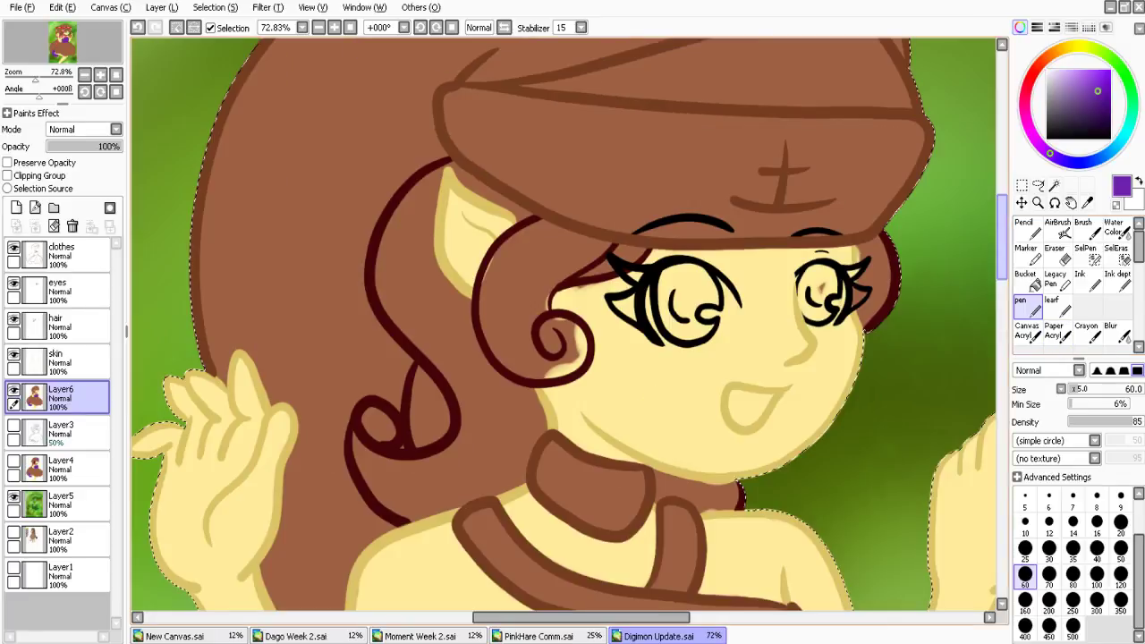
{"action": "scroll", "coordinate": [522, 207], "scroll_direction": "up", "scroll_amount": 2}
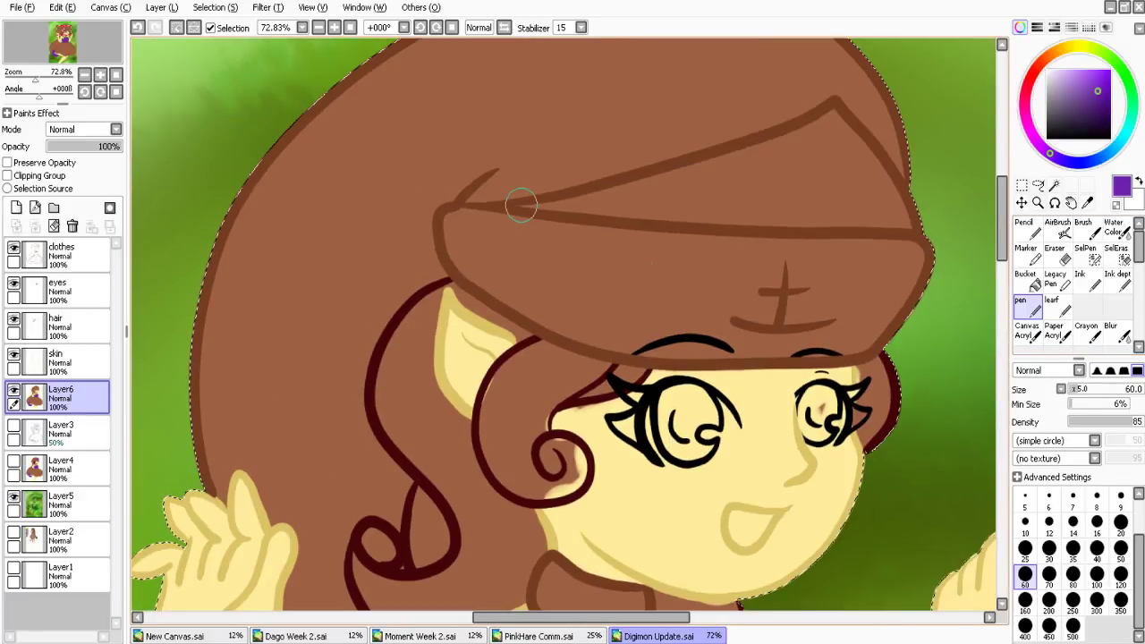
{"action": "mouse_move", "coordinate": [522, 207]}
{"action": "left_mouse_down"}
{"action": "mouse_move", "coordinate": [892, 218]}
{"action": "mouse_move", "coordinate": [819, 130]}
{"action": "mouse_move", "coordinate": [630, 189]}
{"action": "mouse_move", "coordinate": [666, 198]}
{"action": "mouse_move", "coordinate": [779, 158]}
{"action": "left_mouse_up"}
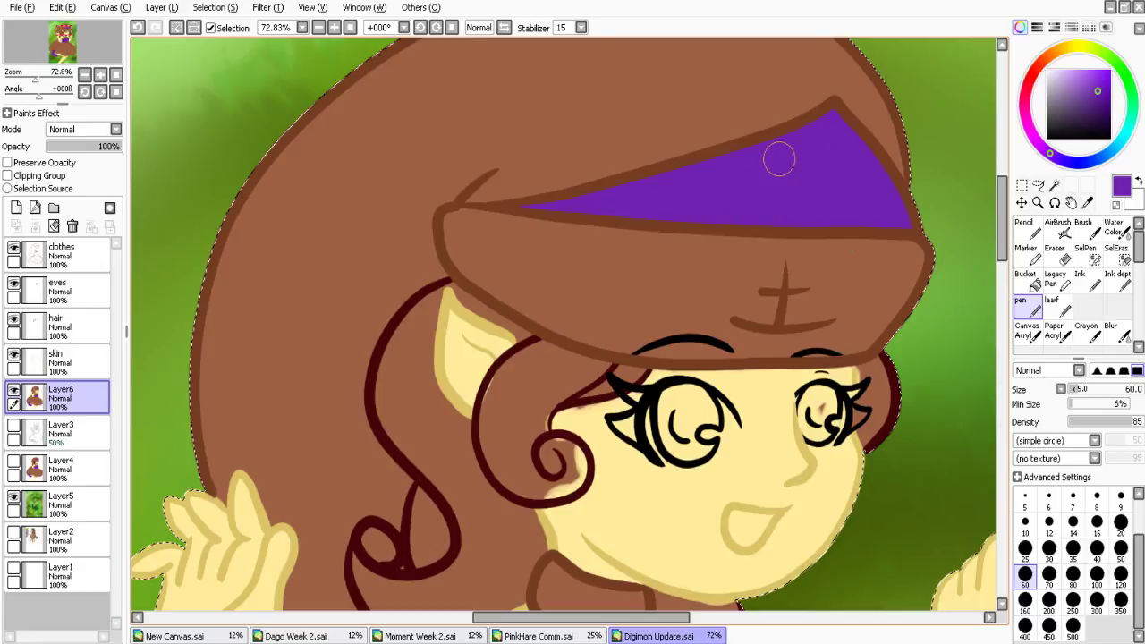
Hide Layer6, show Layer4 to sample the dark red of the hair, and switch visibility back to Layer6
{"action": "scroll", "coordinate": [779, 159], "scroll_direction": "down", "scroll_amount": 3}
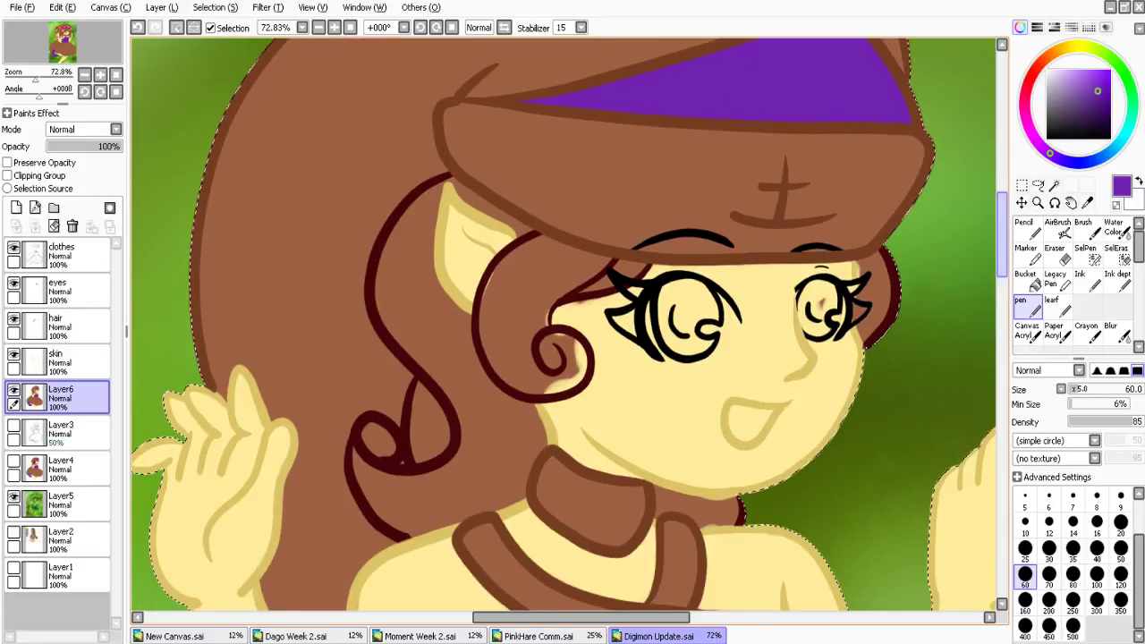
{"action": "left_click", "coordinate": [14, 395]}
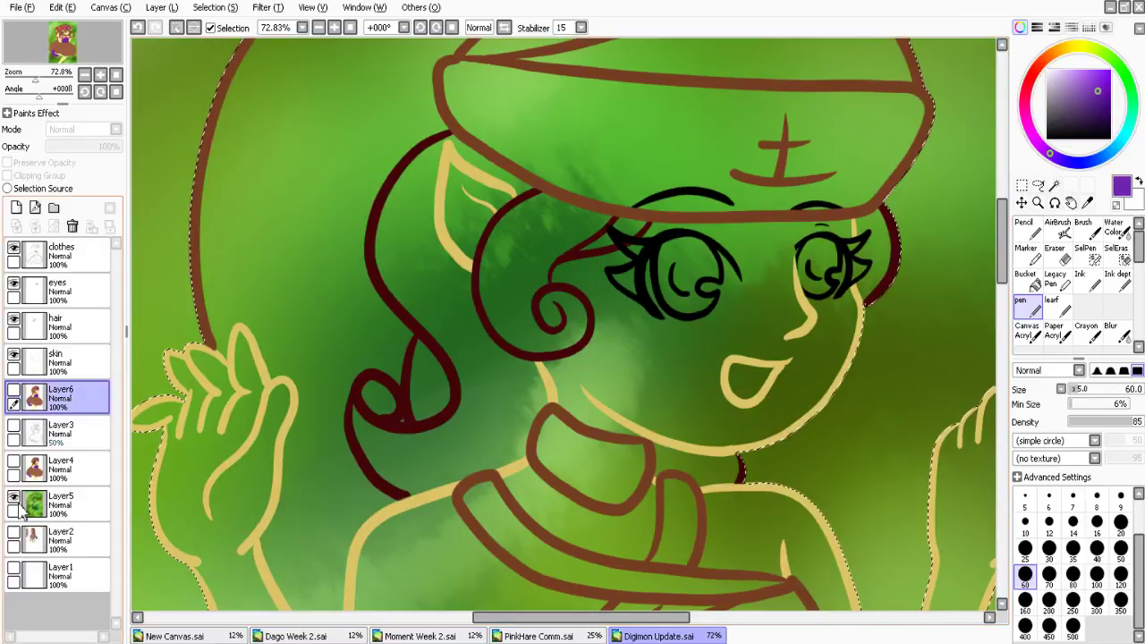
{"action": "left_click", "coordinate": [14, 462]}
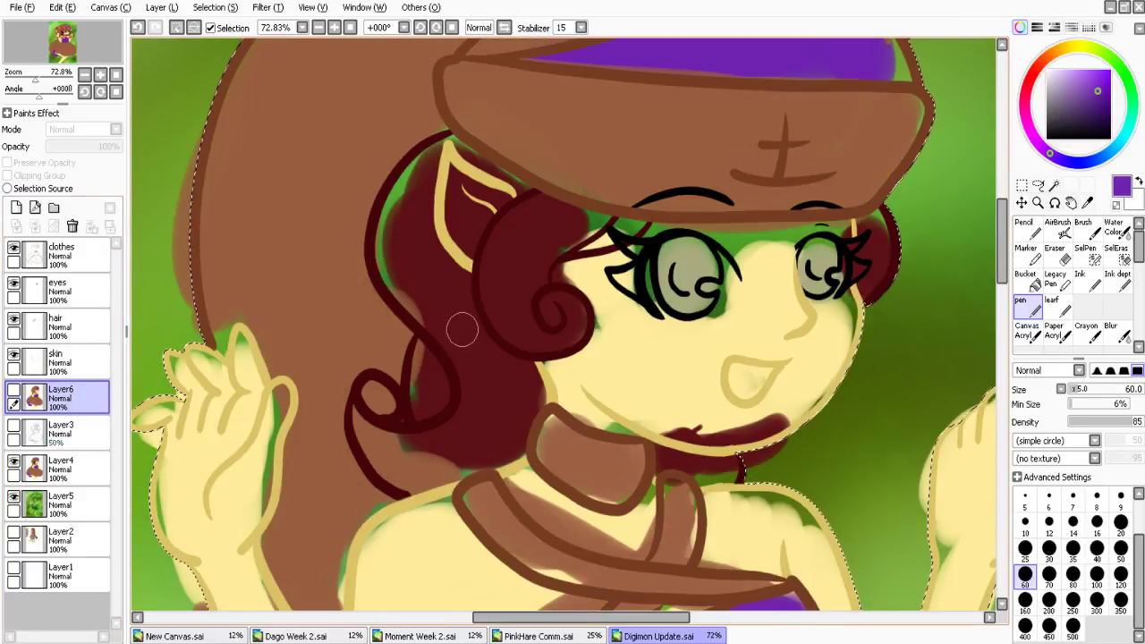
{"action": "left_click", "coordinate": [462, 330], "text": "alt"}
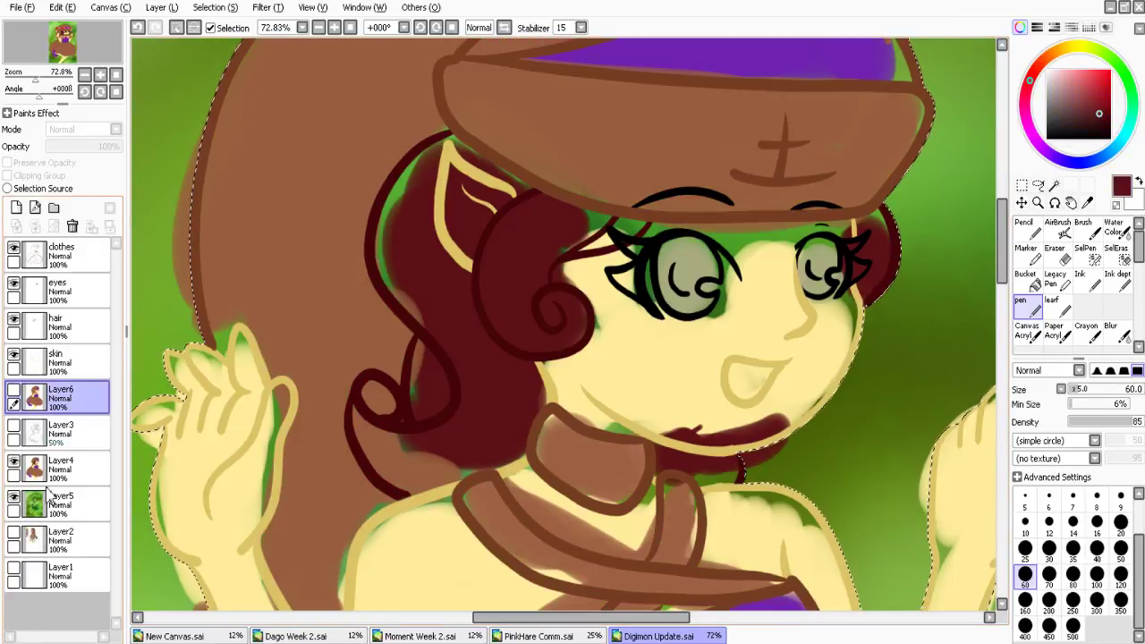
{"action": "left_click", "coordinate": [46, 484]}
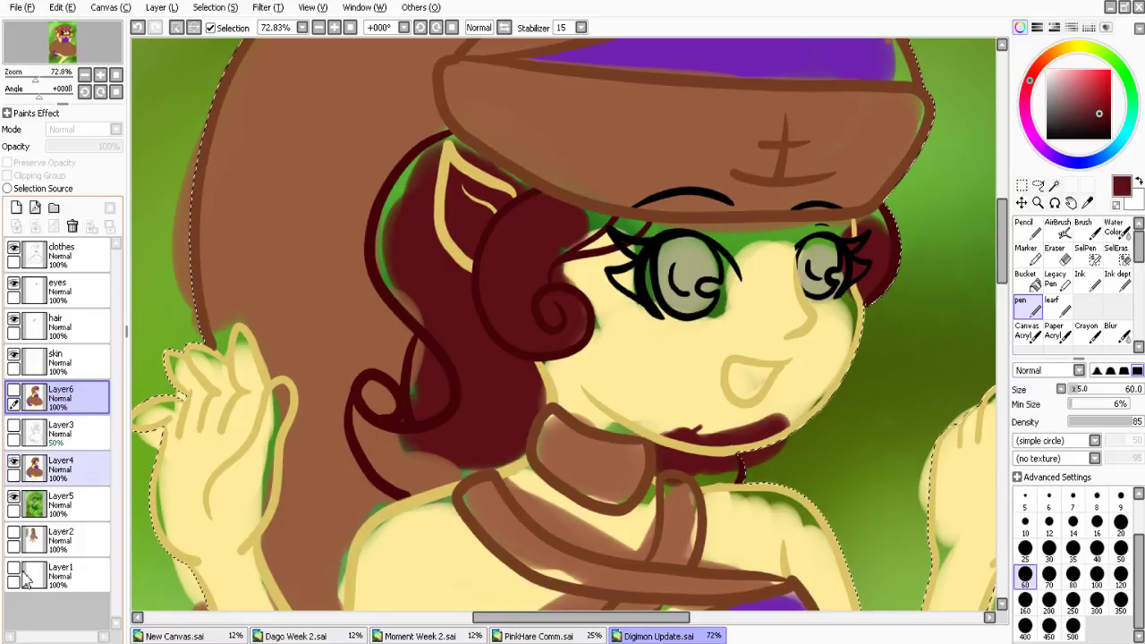
{"action": "left_click", "coordinate": [388, 90], "text": "alt"}
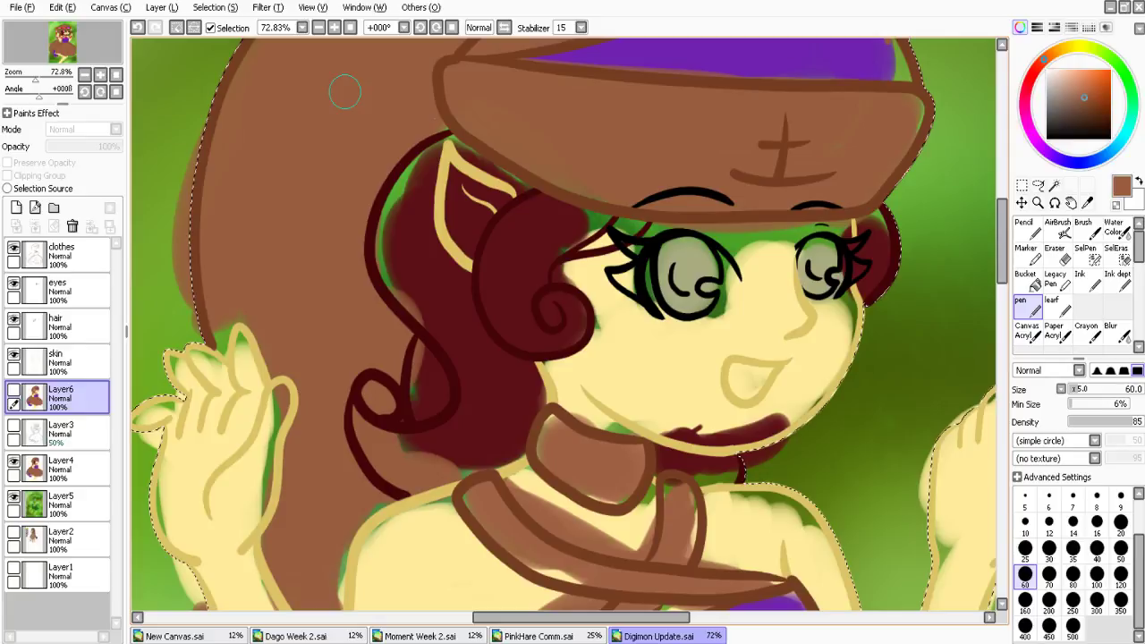
{"action": "left_click", "coordinate": [515, 232], "text": "alt"}
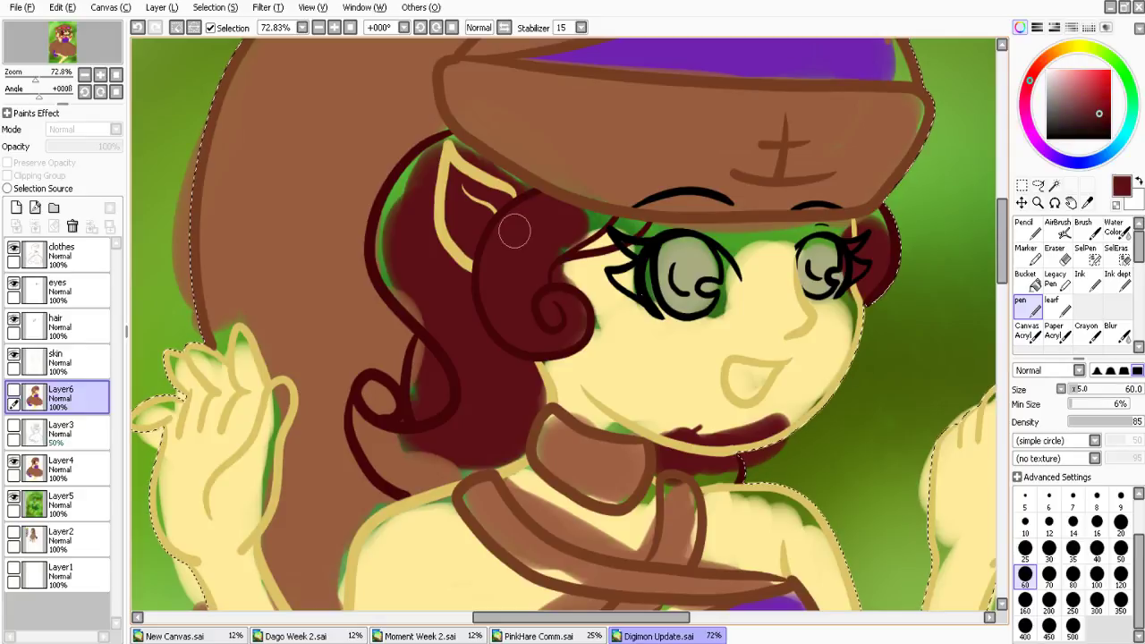
{"action": "left_click", "coordinate": [14, 460]}
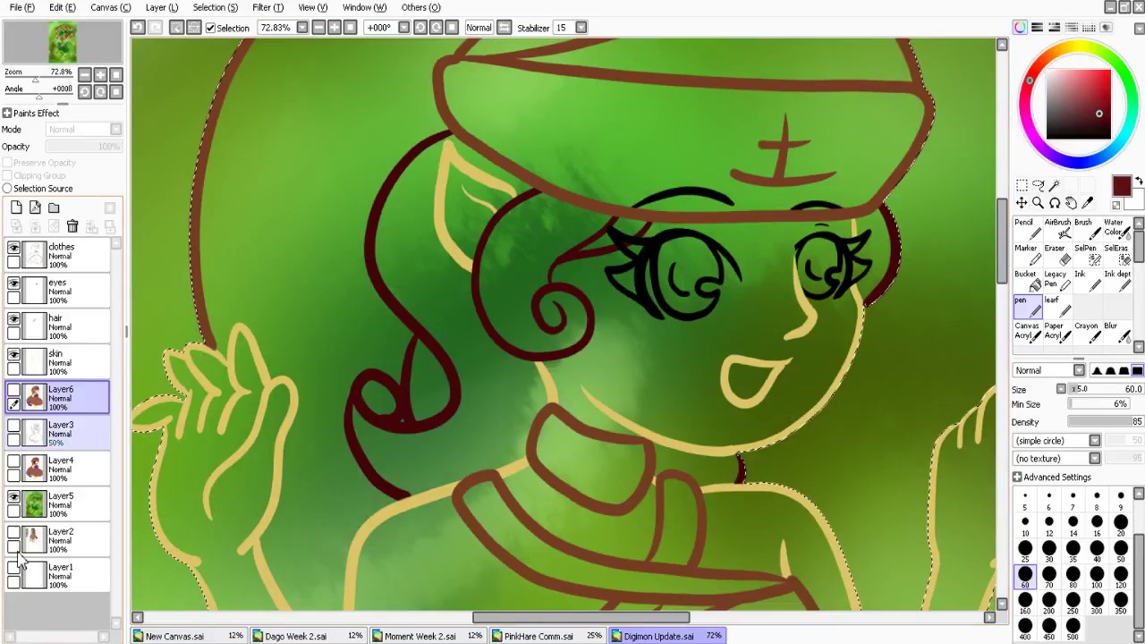
{"action": "left_click", "coordinate": [14, 390]}
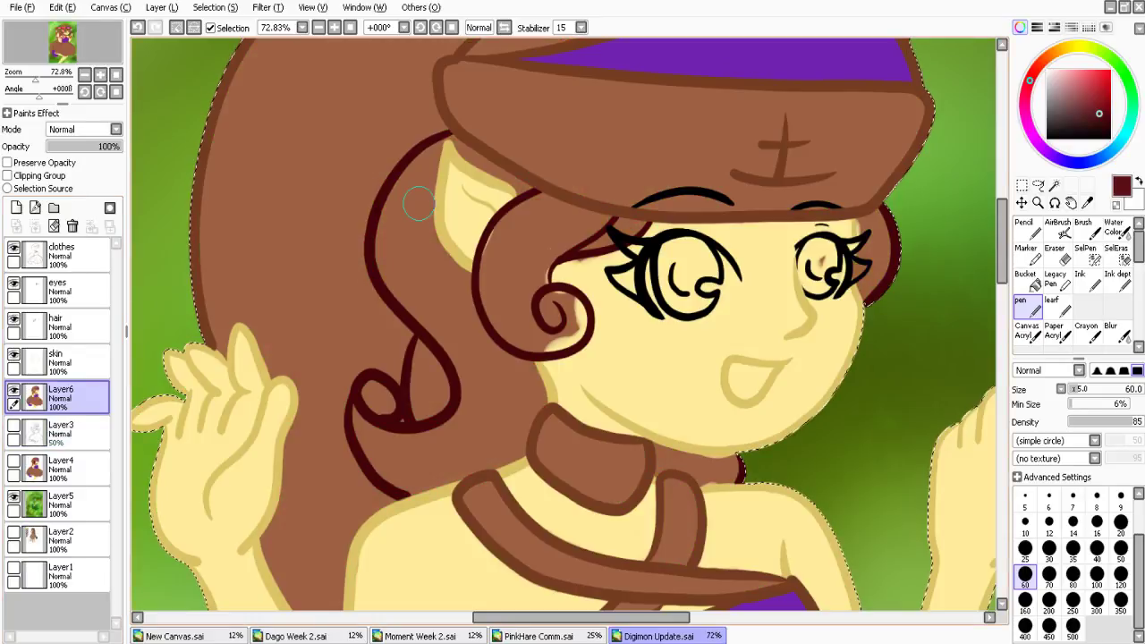
Paint dark red hair beneath the hat brim and around the edge of the elf ear on Layer6
{"action": "mouse_move", "coordinate": [452, 135]}
{"action": "left_mouse_down"}
{"action": "mouse_move", "coordinate": [527, 203]}
{"action": "mouse_move", "coordinate": [616, 219]}
{"action": "mouse_move", "coordinate": [621, 236]}
{"action": "mouse_move", "coordinate": [555, 246]}
{"action": "left_mouse_up"}
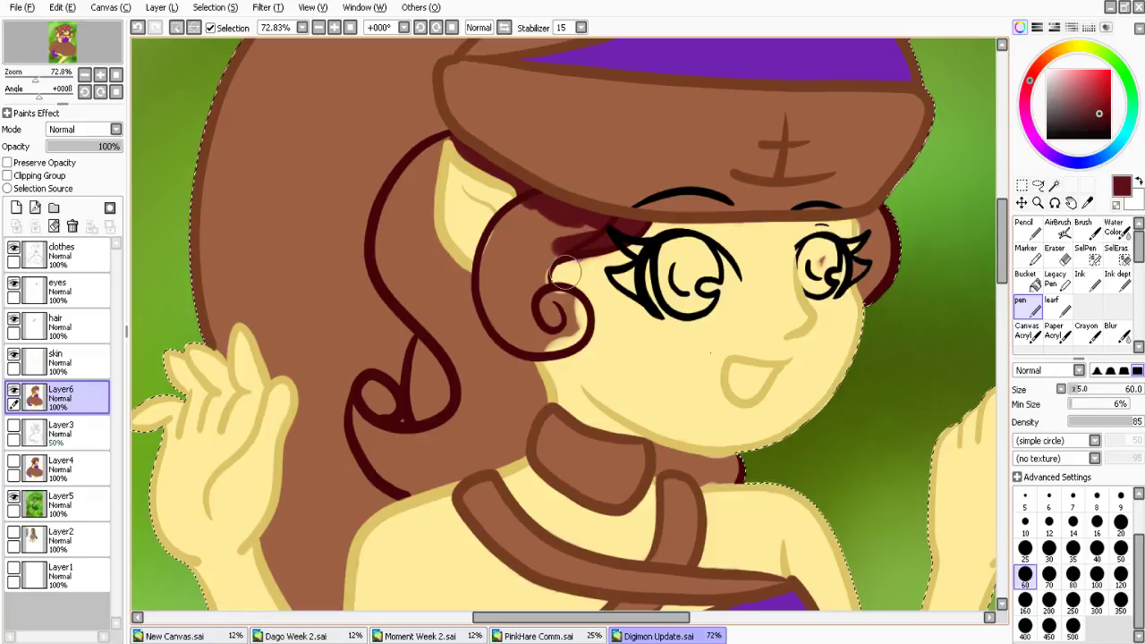
{"action": "left_click", "coordinate": [562, 264], "text": "alt"}
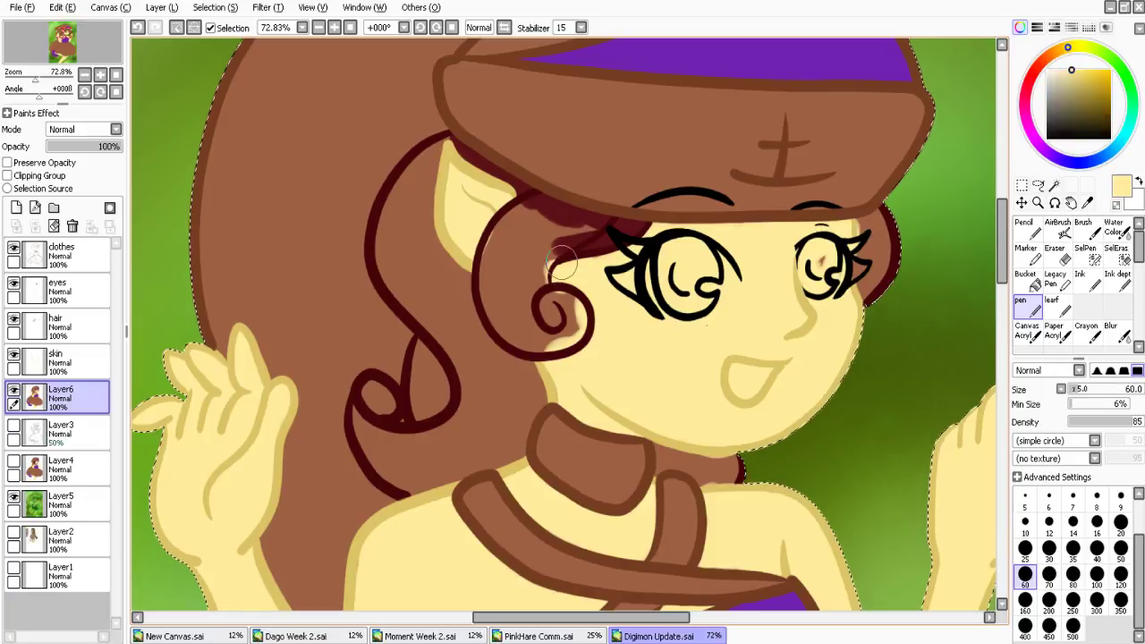
{"action": "left_click", "coordinate": [447, 142], "text": "alt"}
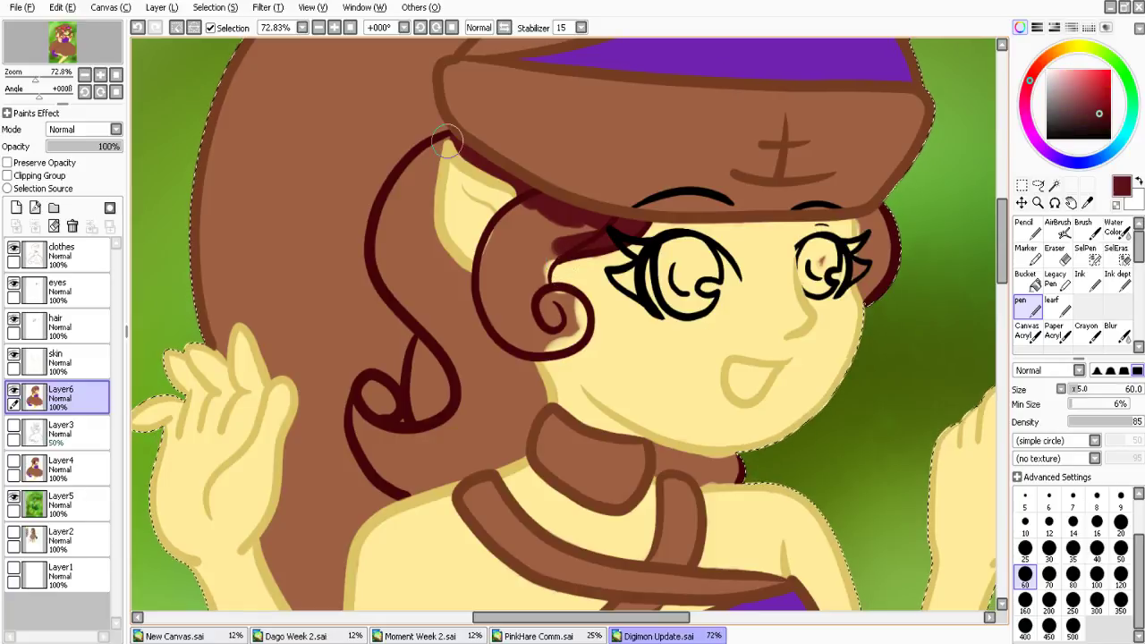
{"action": "left_click_drag", "start_coordinate": [447, 141], "coordinate": [441, 147]}
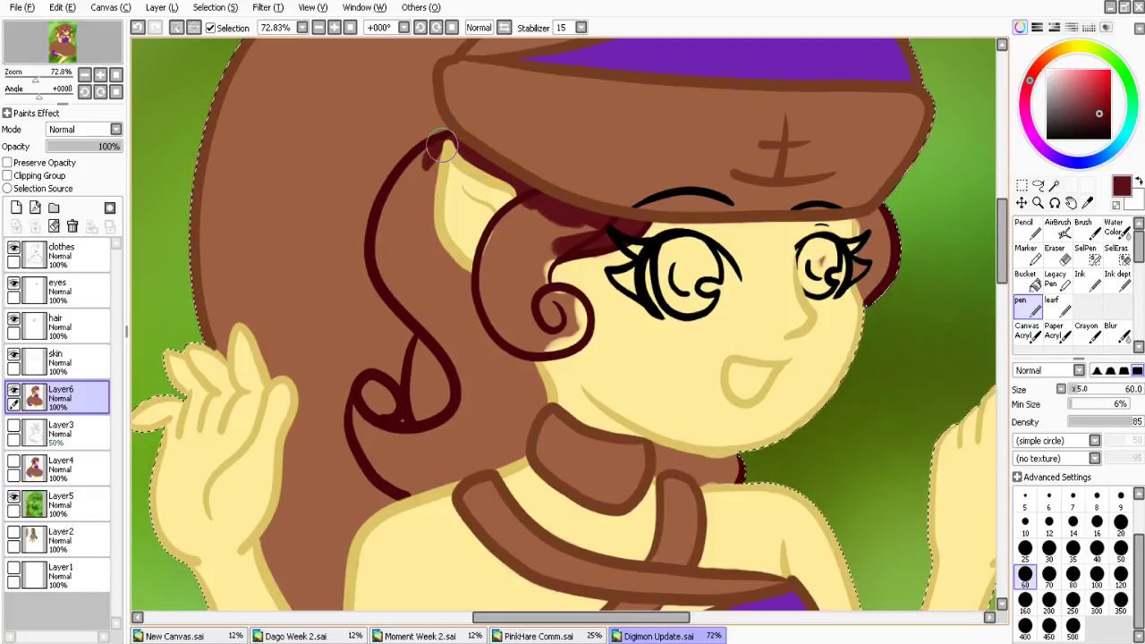
{"action": "mouse_move", "coordinate": [441, 145]}
{"action": "left_mouse_down"}
{"action": "mouse_move", "coordinate": [501, 252]}
{"action": "mouse_move", "coordinate": [479, 308]}
{"action": "left_mouse_up"}
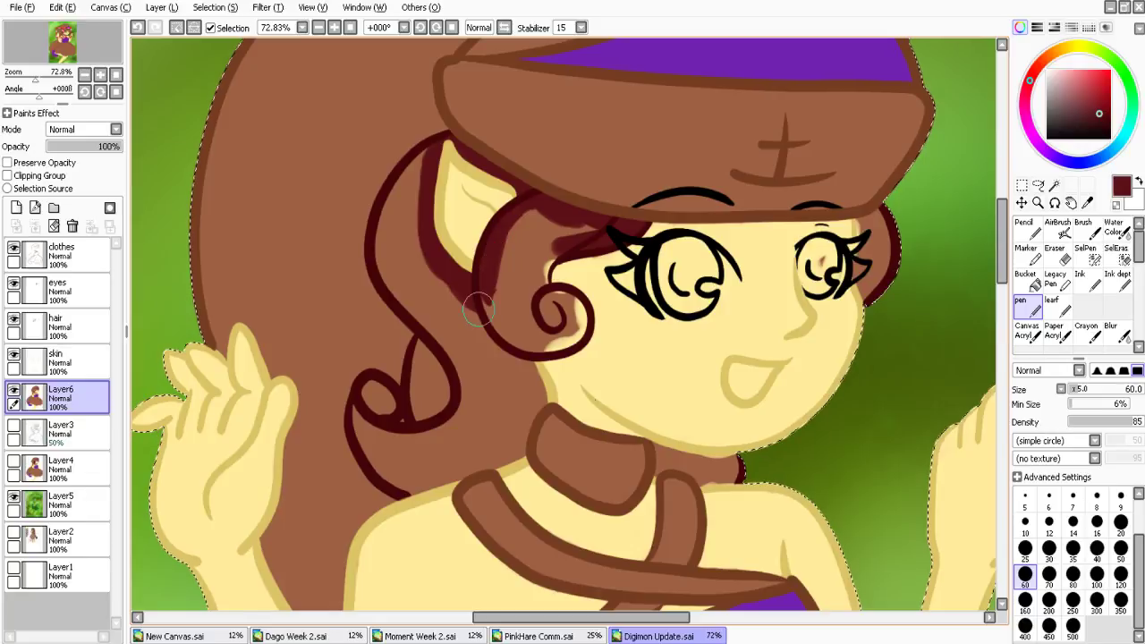
Fill the long side lock, its curled ends and the curl beside the face with dark red
{"action": "mouse_move", "coordinate": [428, 148]}
{"action": "left_mouse_down"}
{"action": "mouse_move", "coordinate": [386, 224]}
{"action": "mouse_move", "coordinate": [427, 327]}
{"action": "mouse_move", "coordinate": [426, 428]}
{"action": "mouse_move", "coordinate": [378, 398]}
{"action": "mouse_move", "coordinate": [389, 408]}
{"action": "mouse_move", "coordinate": [389, 453]}
{"action": "mouse_move", "coordinate": [428, 483]}
{"action": "left_mouse_up"}
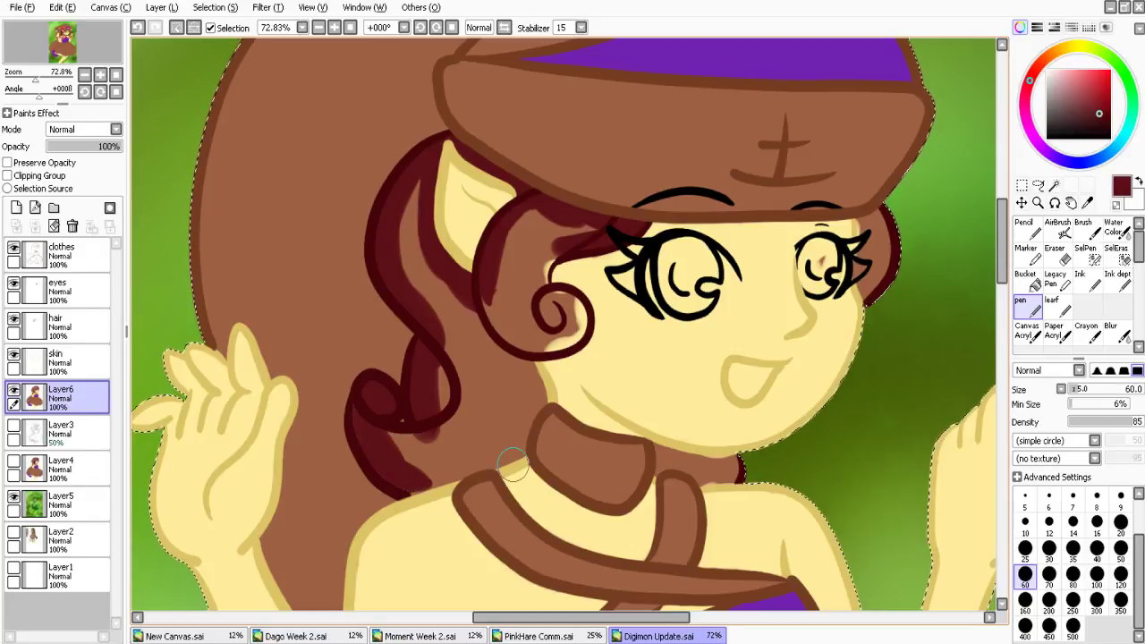
{"action": "mouse_move", "coordinate": [521, 360]}
{"action": "left_mouse_down"}
{"action": "mouse_move", "coordinate": [535, 410]}
{"action": "mouse_move", "coordinate": [475, 464]}
{"action": "mouse_move", "coordinate": [406, 453]}
{"action": "left_mouse_up"}
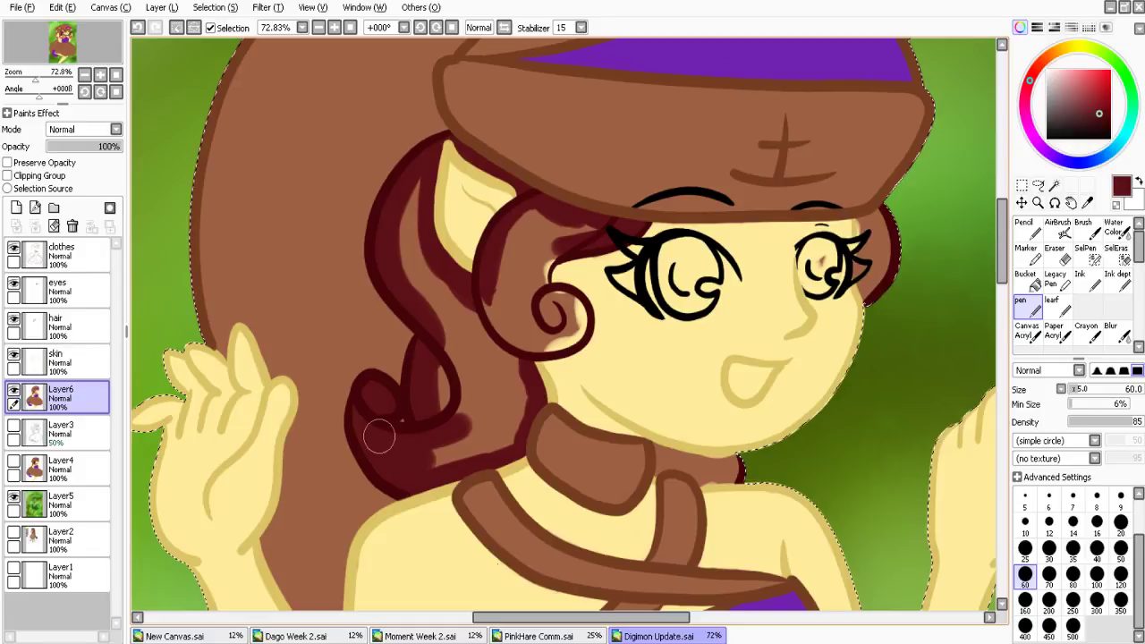
{"action": "mouse_move", "coordinate": [378, 436]}
{"action": "left_mouse_down"}
{"action": "mouse_move", "coordinate": [509, 390]}
{"action": "mouse_move", "coordinate": [480, 332]}
{"action": "mouse_move", "coordinate": [427, 283]}
{"action": "mouse_move", "coordinate": [575, 334]}
{"action": "mouse_move", "coordinate": [549, 244]}
{"action": "mouse_move", "coordinate": [575, 229]}
{"action": "mouse_move", "coordinate": [489, 312]}
{"action": "left_mouse_up"}
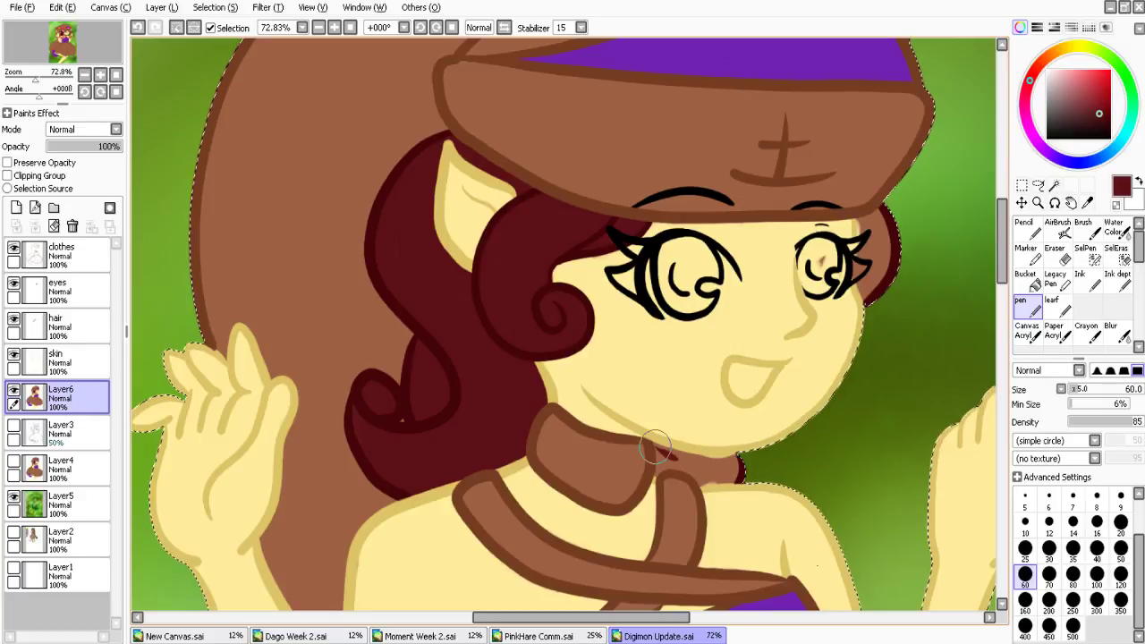
Paint the remaining hair behind the neck and beside the far eye dark red
{"action": "mouse_move", "coordinate": [655, 447]}
{"action": "left_mouse_down"}
{"action": "mouse_move", "coordinate": [721, 472]}
{"action": "mouse_move", "coordinate": [695, 468]}
{"action": "left_mouse_up"}
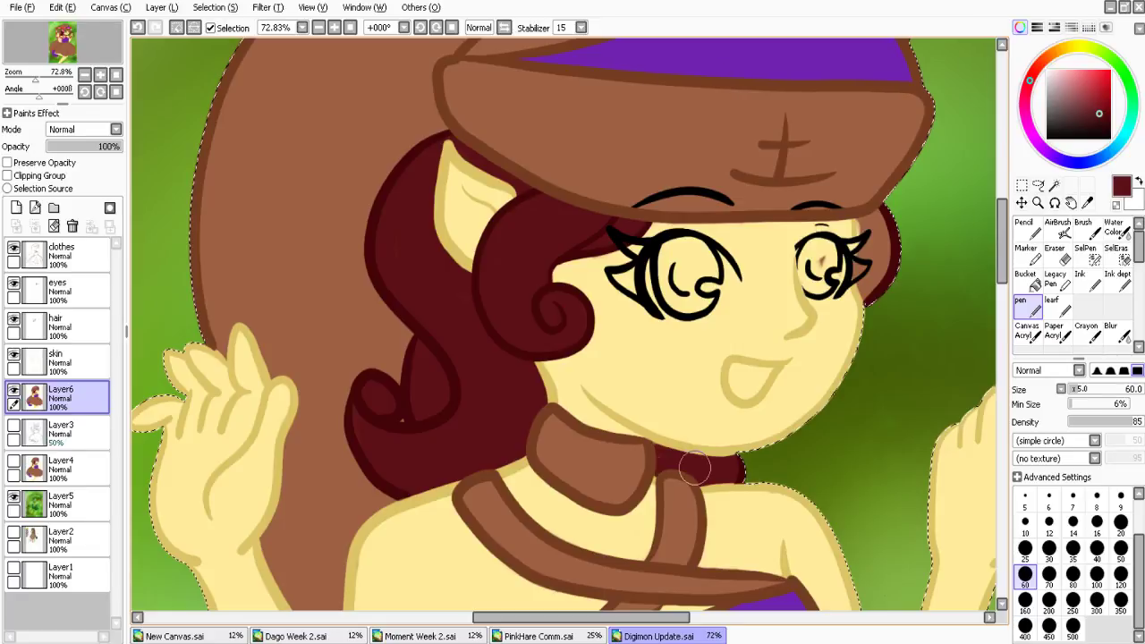
{"action": "mouse_move", "coordinate": [886, 243]}
{"action": "left_mouse_down"}
{"action": "mouse_move", "coordinate": [866, 218]}
{"action": "mouse_move", "coordinate": [861, 261]}
{"action": "mouse_move", "coordinate": [880, 246]}
{"action": "left_mouse_up"}
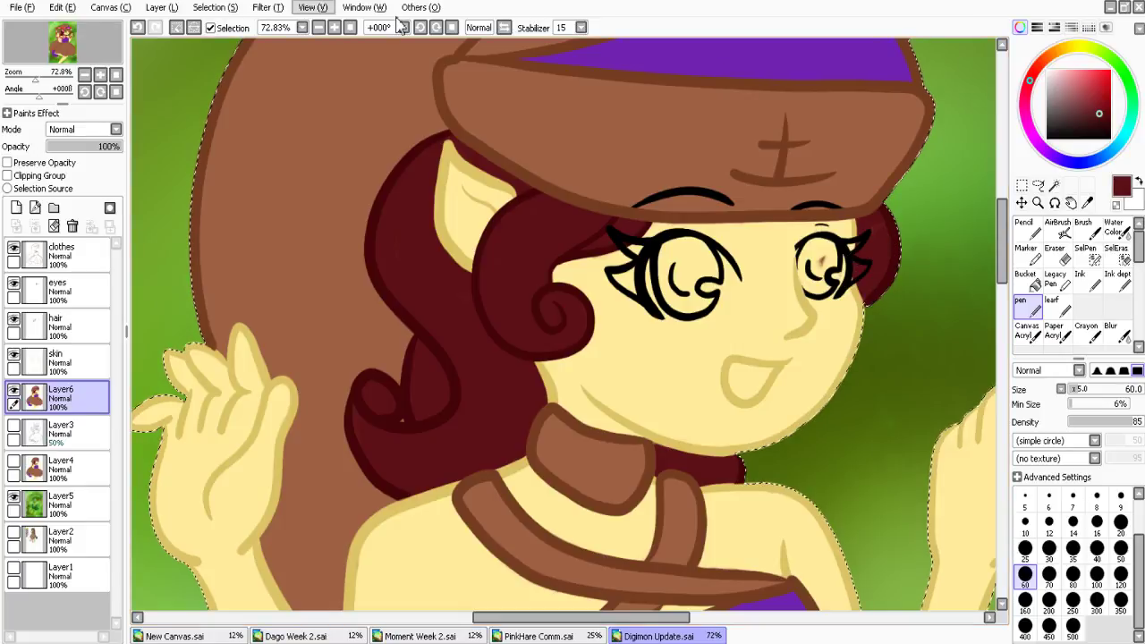
{"action": "left_click", "coordinate": [334, 28]}
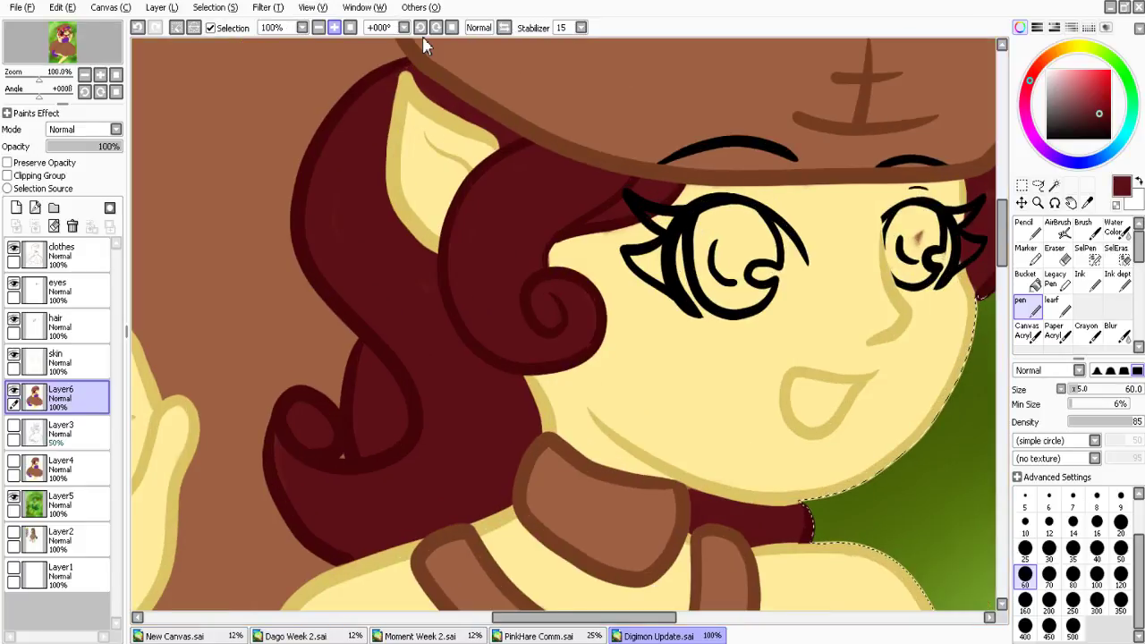
Paint dark red hair colour into the gaps between the eyelashes of both eyes on Layer6
{"action": "left_click_drag", "start_coordinate": [584, 617], "coordinate": [624, 617]}
{"action": "key", "text": "ctrl+alt+space"}
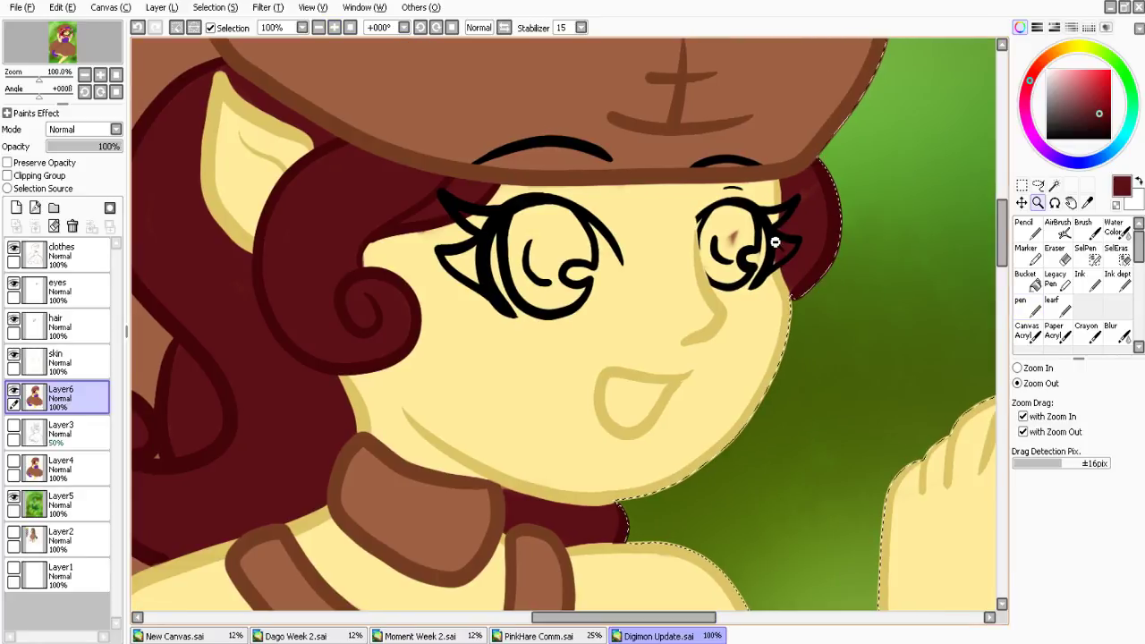
{"action": "left_click_drag", "start_coordinate": [774, 242], "coordinate": [1020, 565]}
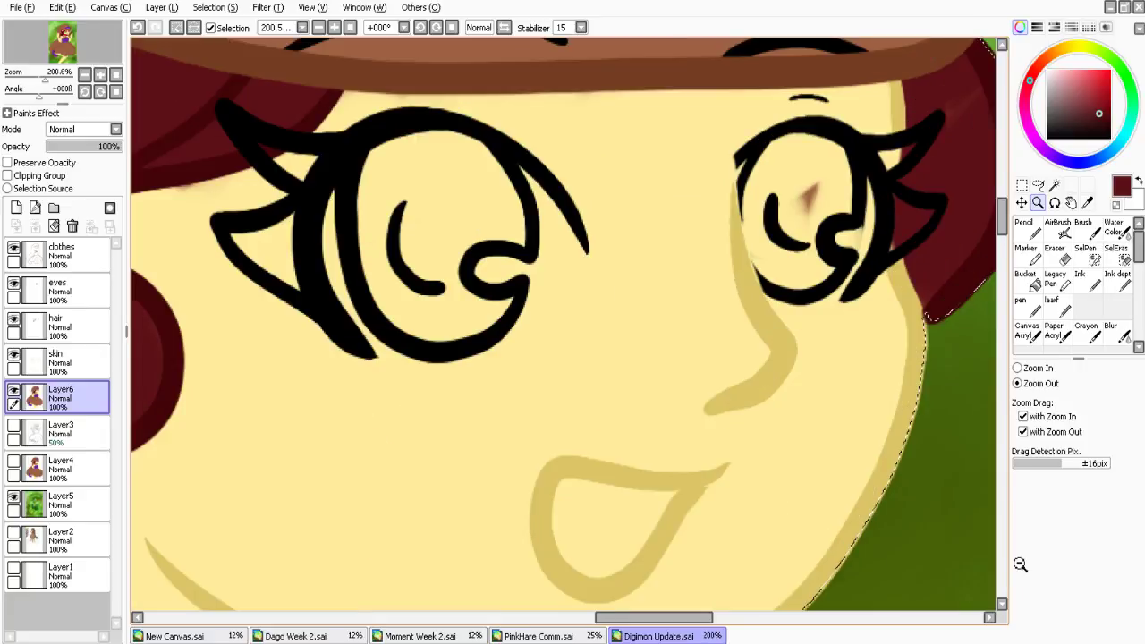
{"action": "left_click", "coordinate": [1088, 281]}
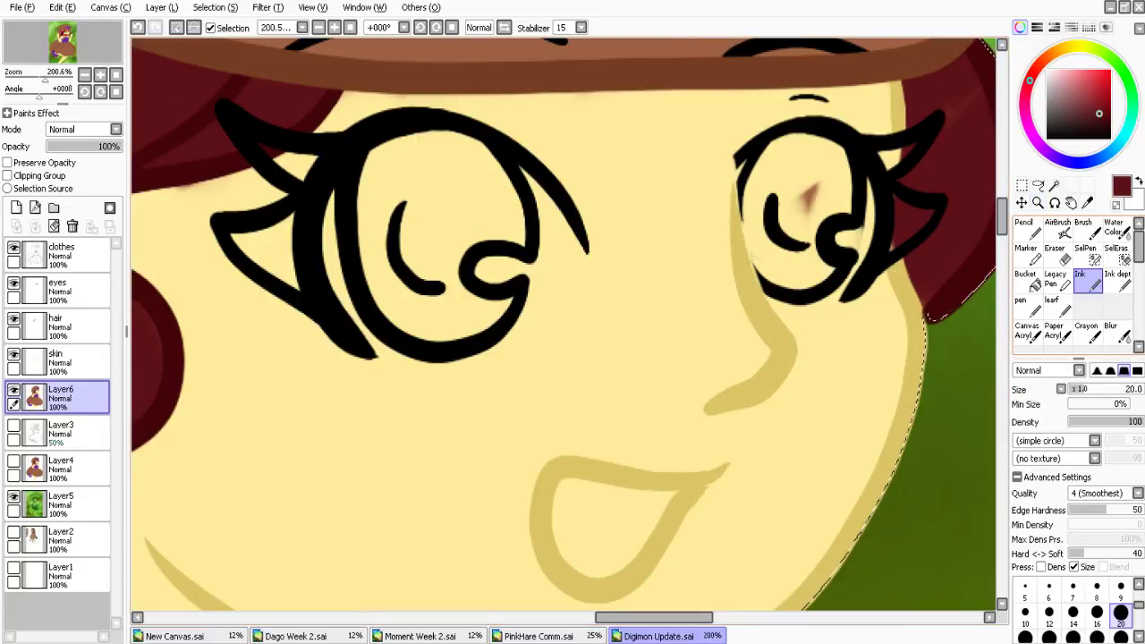
{"action": "left_click", "coordinate": [1028, 306]}
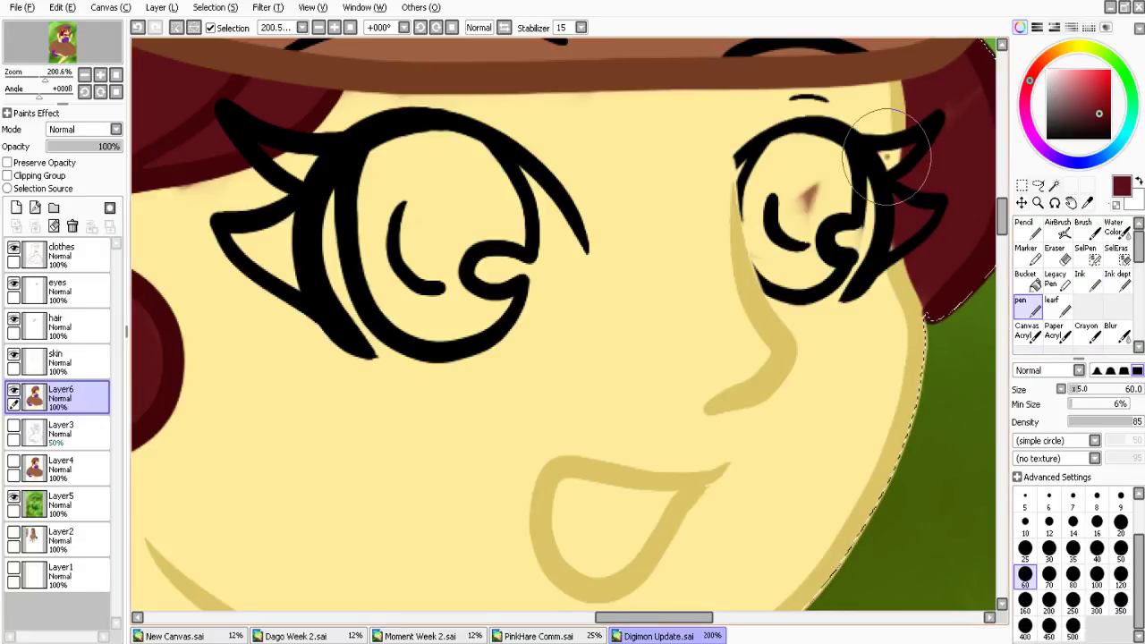
{"action": "left_click_drag", "start_coordinate": [885, 157], "coordinate": [905, 222]}
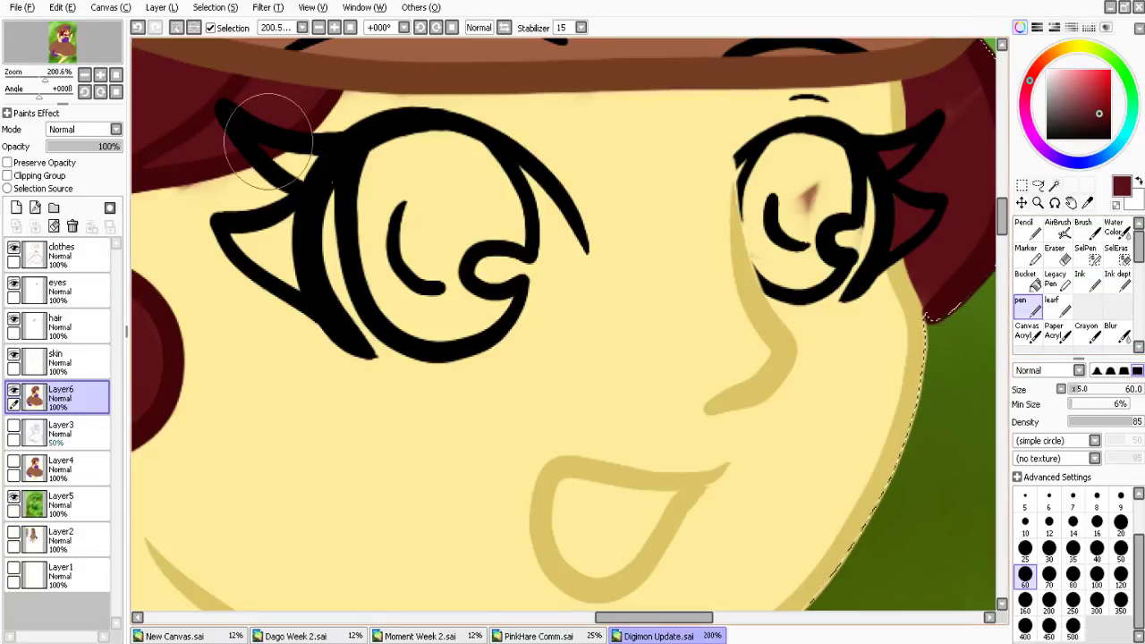
{"action": "left_click", "coordinate": [183, 202], "text": "alt"}
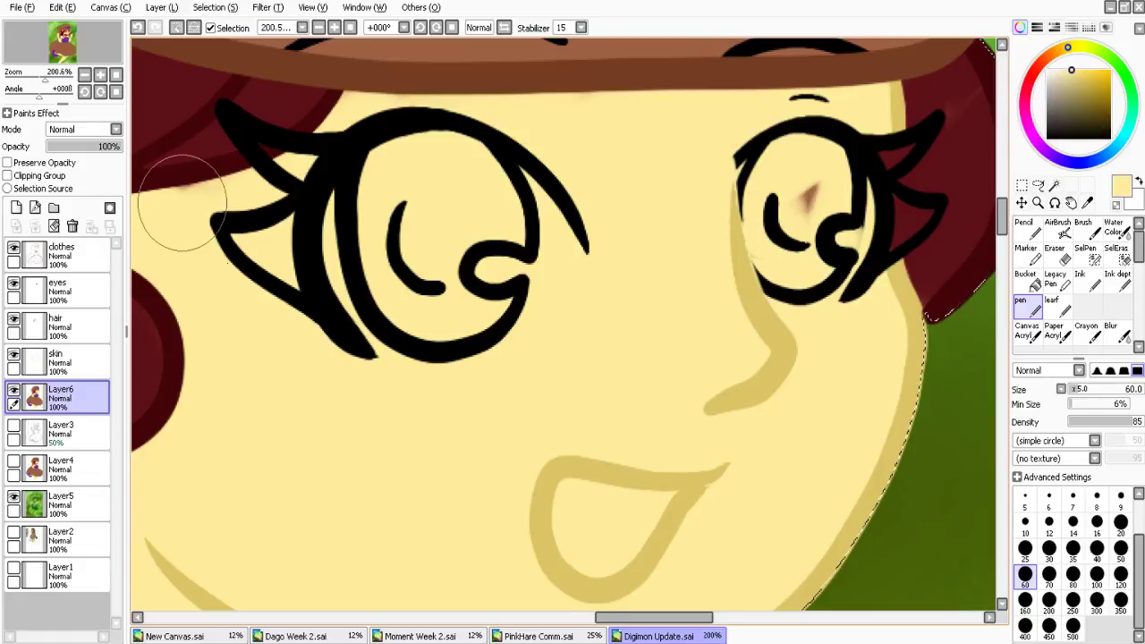
{"action": "left_click", "coordinate": [301, 166], "text": "alt"}
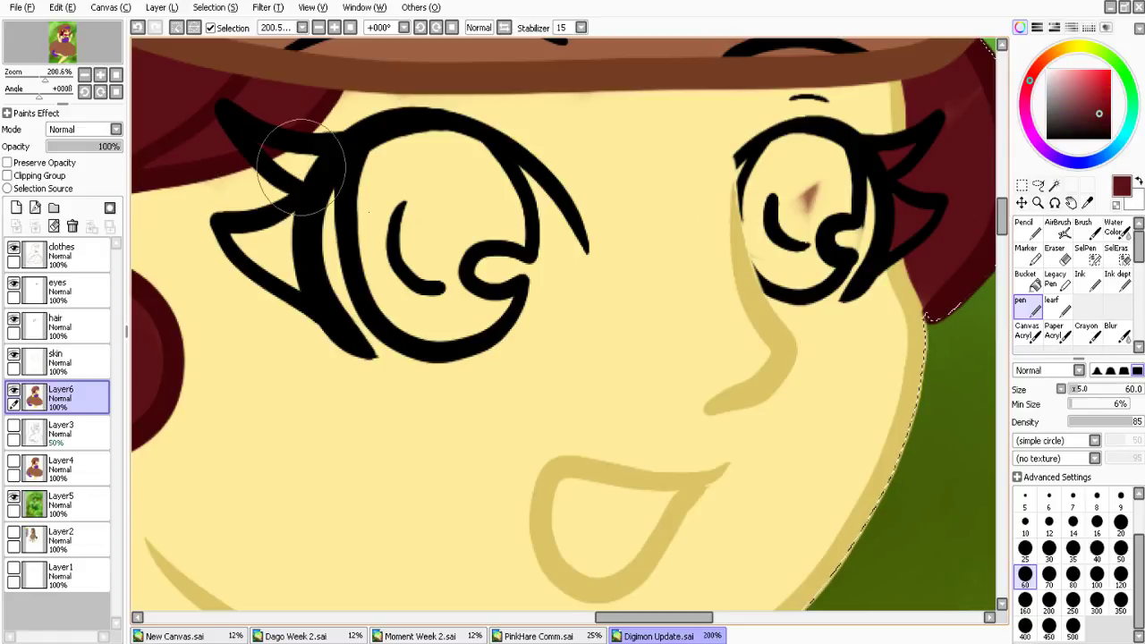
{"action": "left_click_drag", "start_coordinate": [302, 166], "coordinate": [311, 158]}
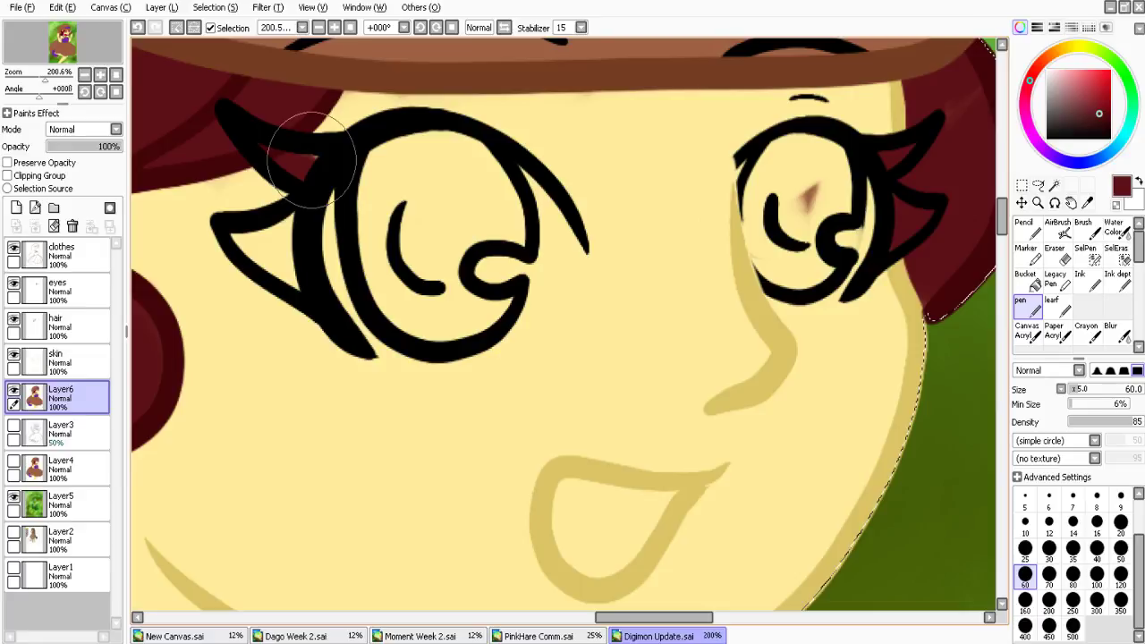
{"action": "mouse_move", "coordinate": [246, 234]}
{"action": "left_mouse_down"}
{"action": "mouse_move", "coordinate": [289, 211]}
{"action": "mouse_move", "coordinate": [275, 268]}
{"action": "left_mouse_up"}
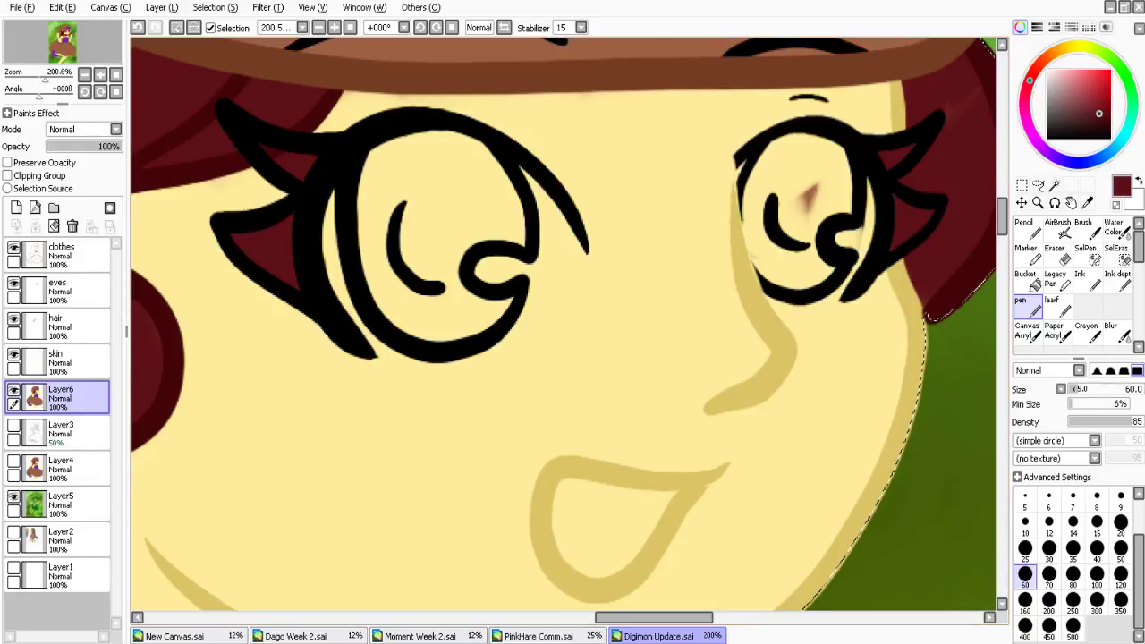
Fill the insides of both eyes with white on Layer6, including the irises
{"action": "left_click", "coordinate": [1048, 71]}
{"action": "mouse_move", "coordinate": [755, 181]}
{"action": "left_mouse_down"}
{"action": "mouse_move", "coordinate": [749, 162]}
{"action": "mouse_move", "coordinate": [789, 288]}
{"action": "mouse_move", "coordinate": [852, 223]}
{"action": "mouse_move", "coordinate": [792, 238]}
{"action": "mouse_move", "coordinate": [849, 250]}
{"action": "left_mouse_up"}
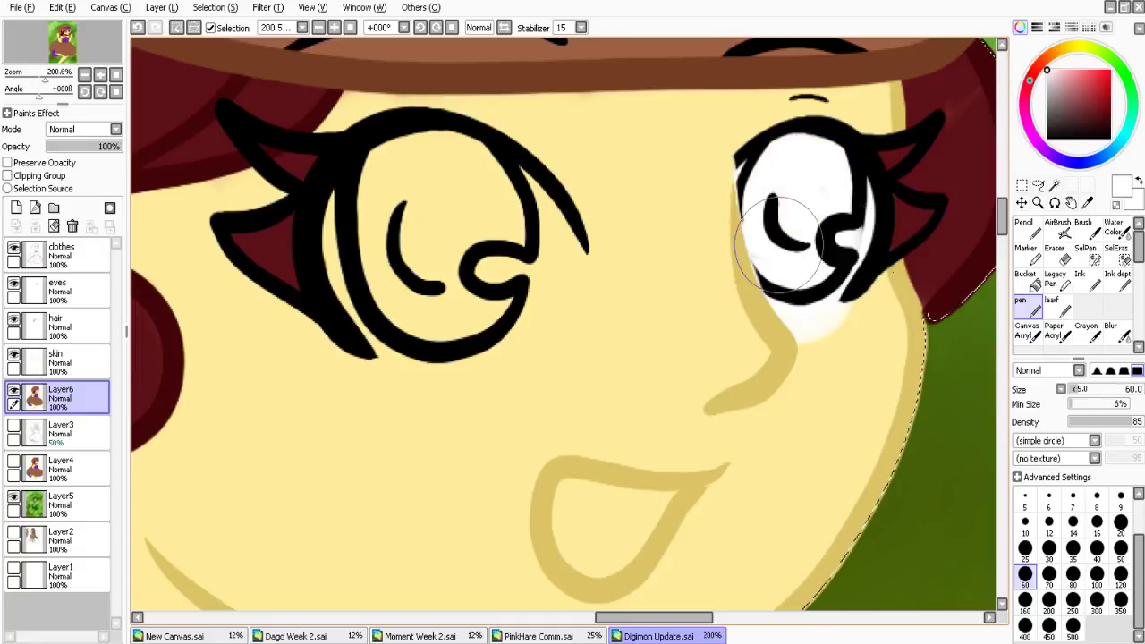
{"action": "mouse_move", "coordinate": [481, 170]}
{"action": "left_mouse_down"}
{"action": "mouse_move", "coordinate": [543, 276]}
{"action": "mouse_move", "coordinate": [363, 257]}
{"action": "mouse_move", "coordinate": [463, 234]}
{"action": "left_mouse_up"}
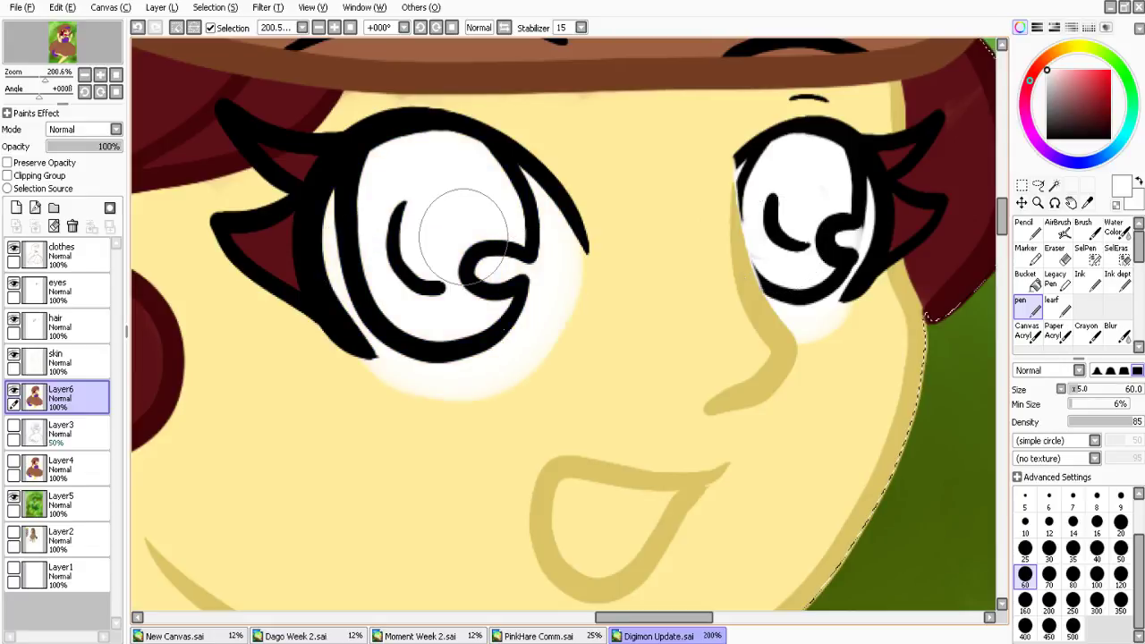
Sample the pale yellow skin colour and paint over the excess white beneath both eyes
{"action": "key", "text": "e"}
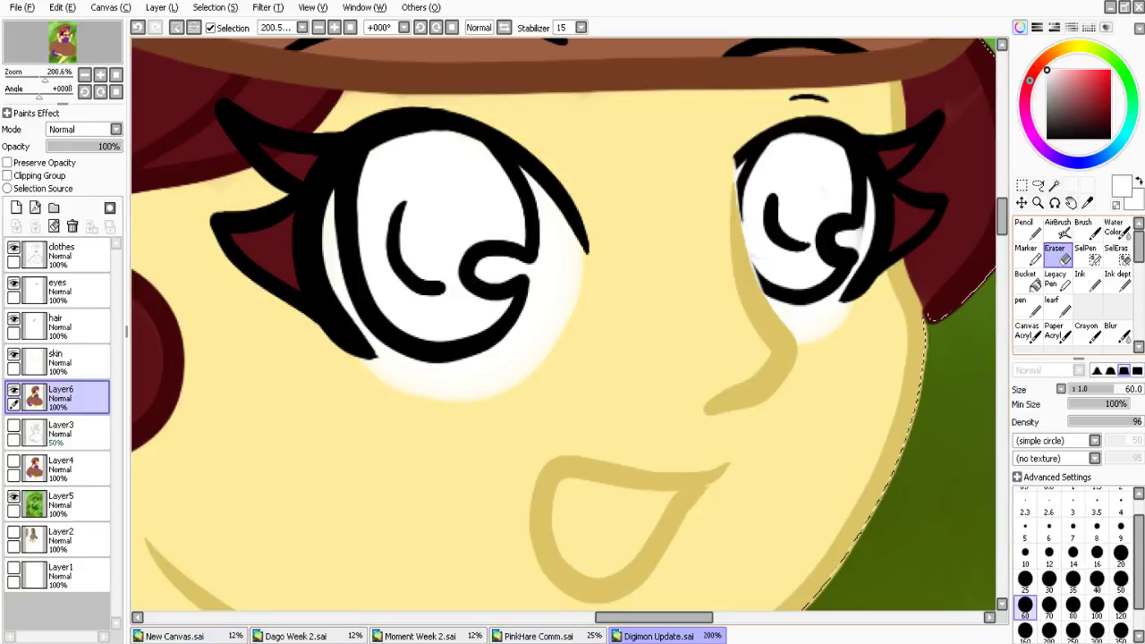
{"action": "right_click", "coordinate": [653, 269]}
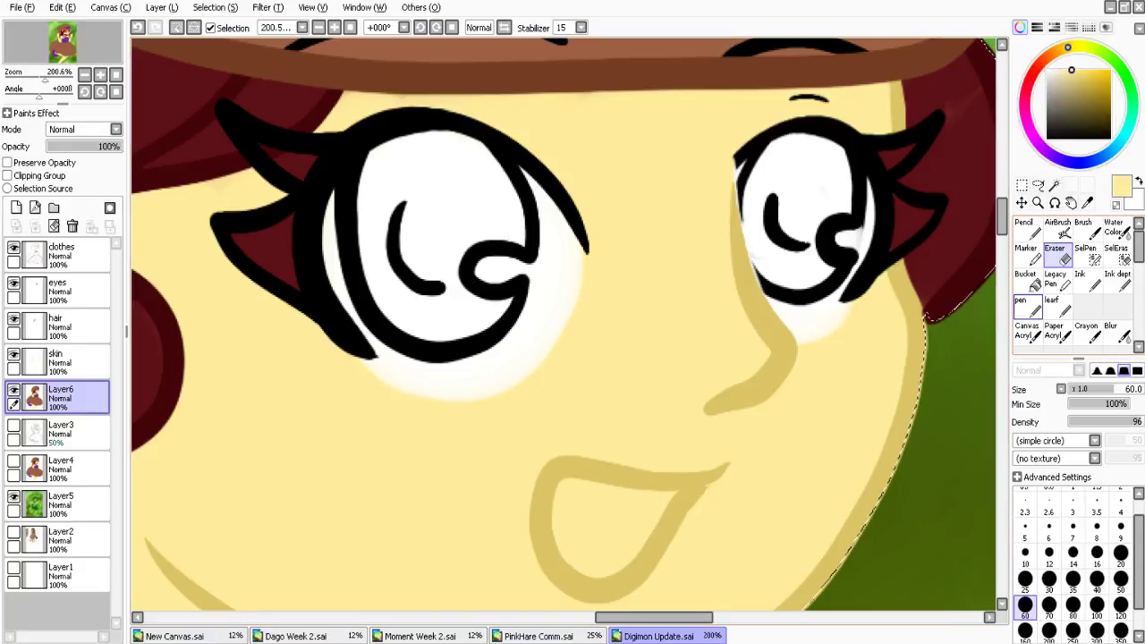
{"action": "key", "text": "n"}
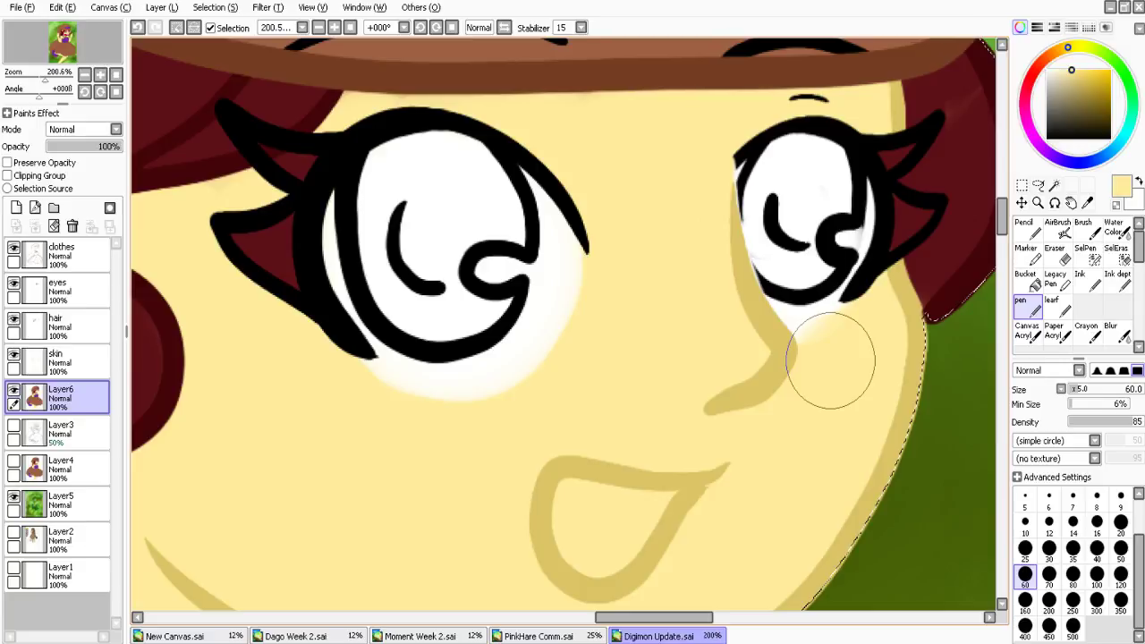
{"action": "left_click_drag", "start_coordinate": [831, 359], "coordinate": [801, 328]}
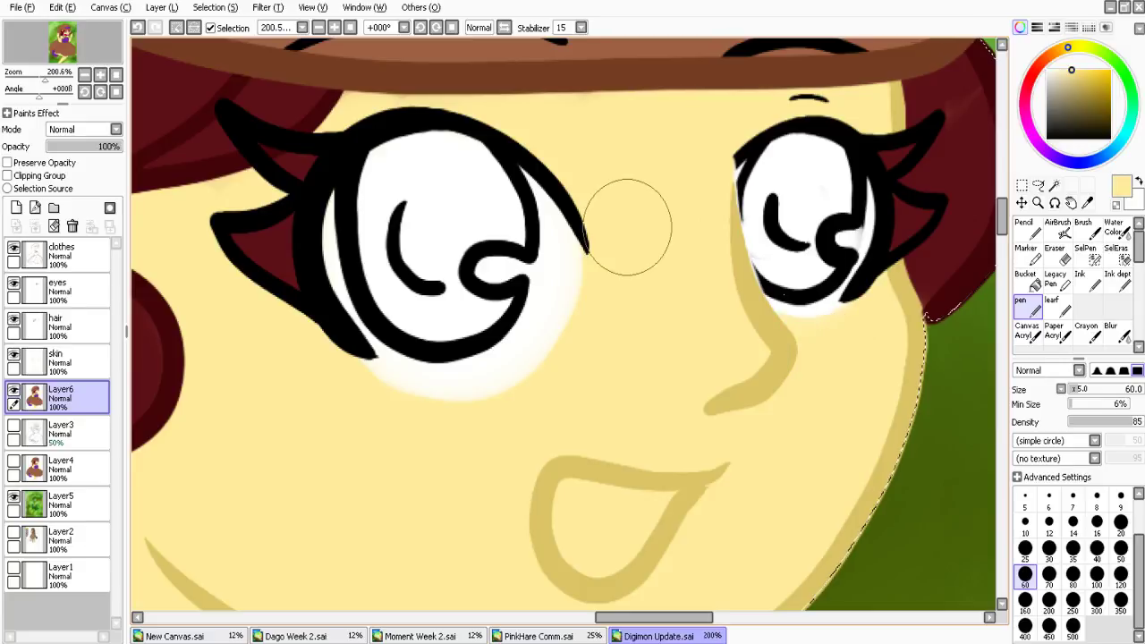
{"action": "left_click_drag", "start_coordinate": [537, 353], "coordinate": [347, 391]}
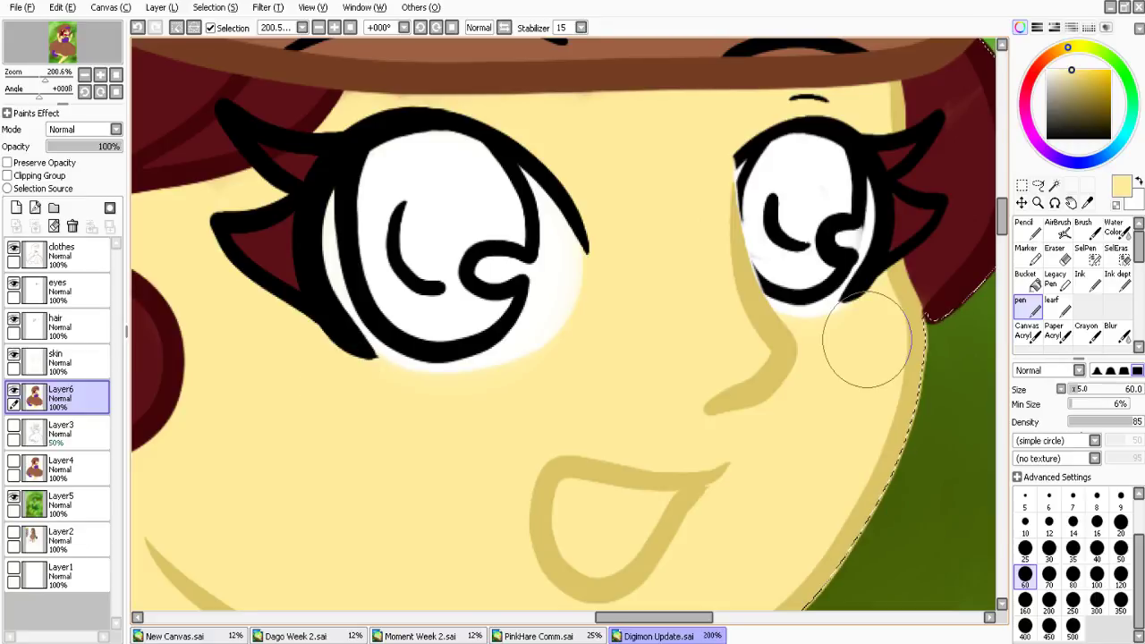
Clean up the line art around the far eye's highlight on the eyes layer with the eraser at size 10
{"action": "key", "text": "e"}
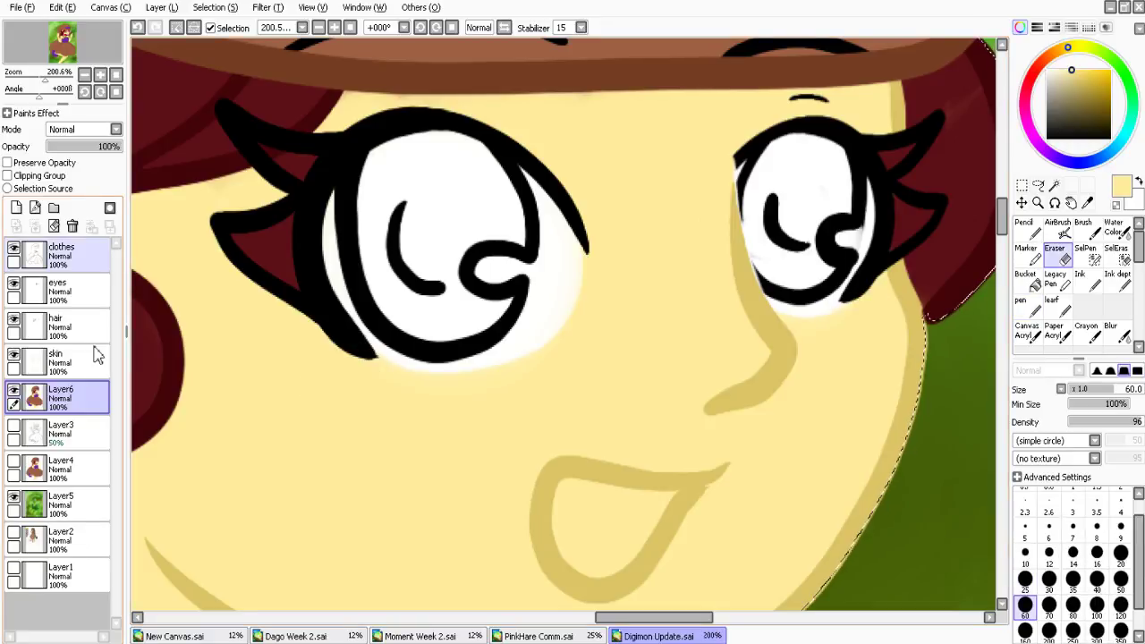
{"action": "left_click", "coordinate": [63, 291]}
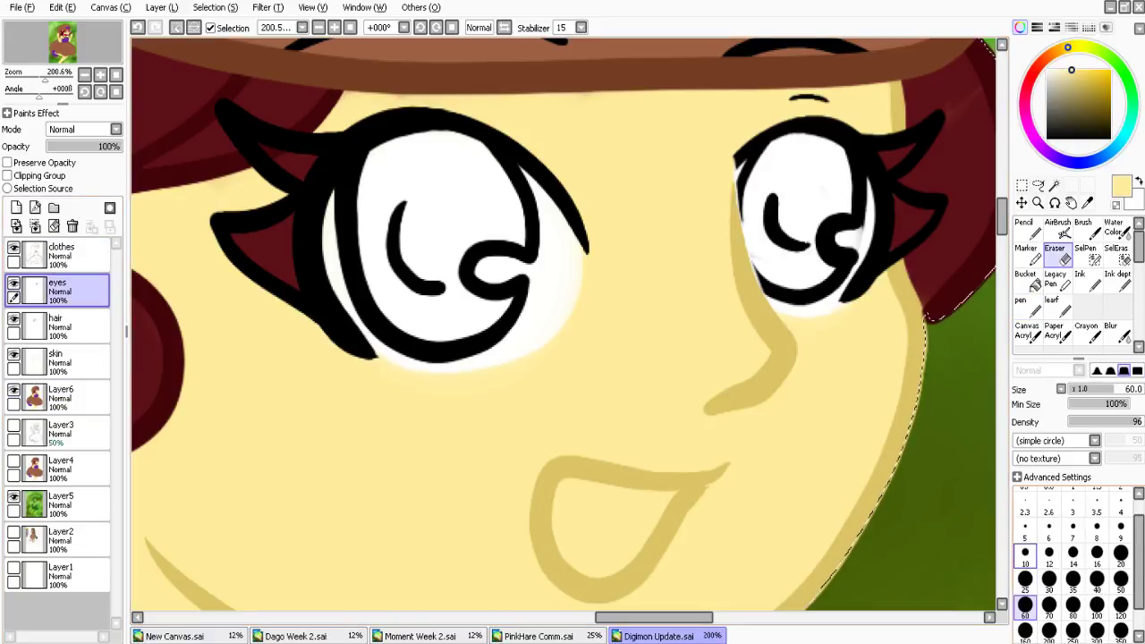
{"action": "left_click", "coordinate": [1025, 556]}
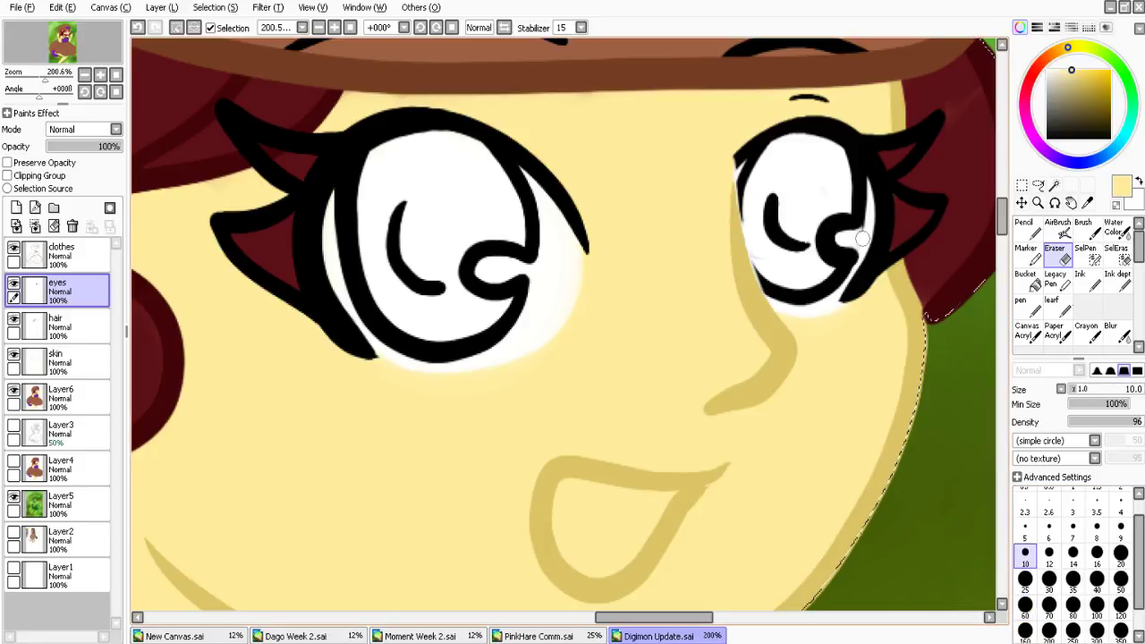
{"action": "mouse_move", "coordinate": [862, 237]}
{"action": "left_mouse_down"}
{"action": "mouse_move", "coordinate": [839, 231]}
{"action": "mouse_move", "coordinate": [848, 235]}
{"action": "left_mouse_up"}
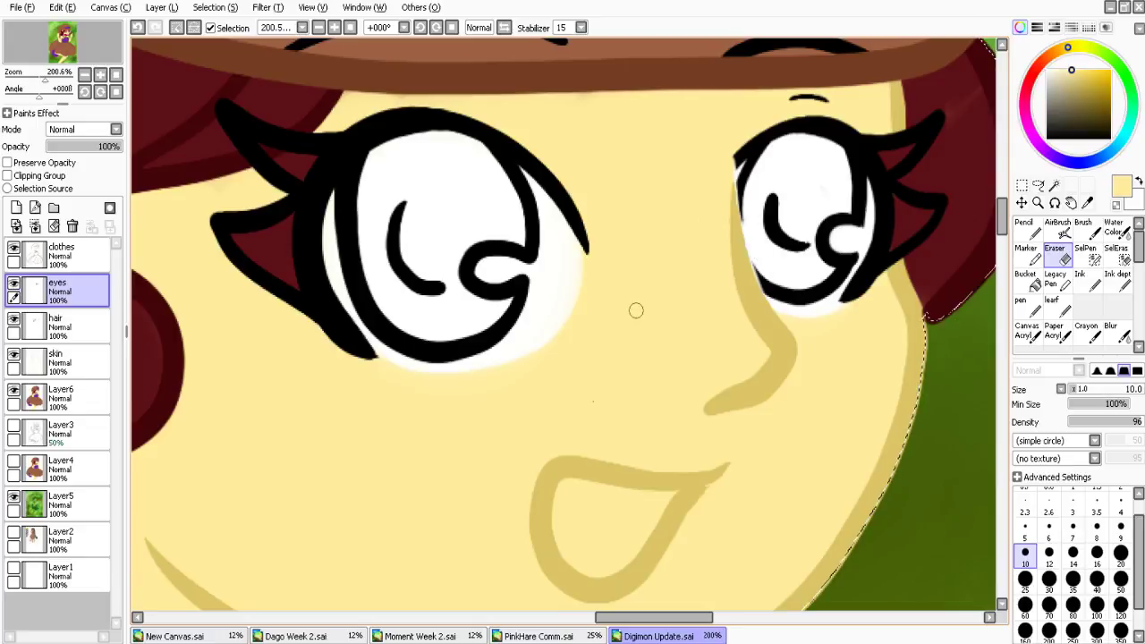
Sample the grey-green iris colour from Layer4 and fill both irises on Layer6 with the pen at size 25, leaving the highlights white
{"action": "left_click", "coordinate": [13, 461]}
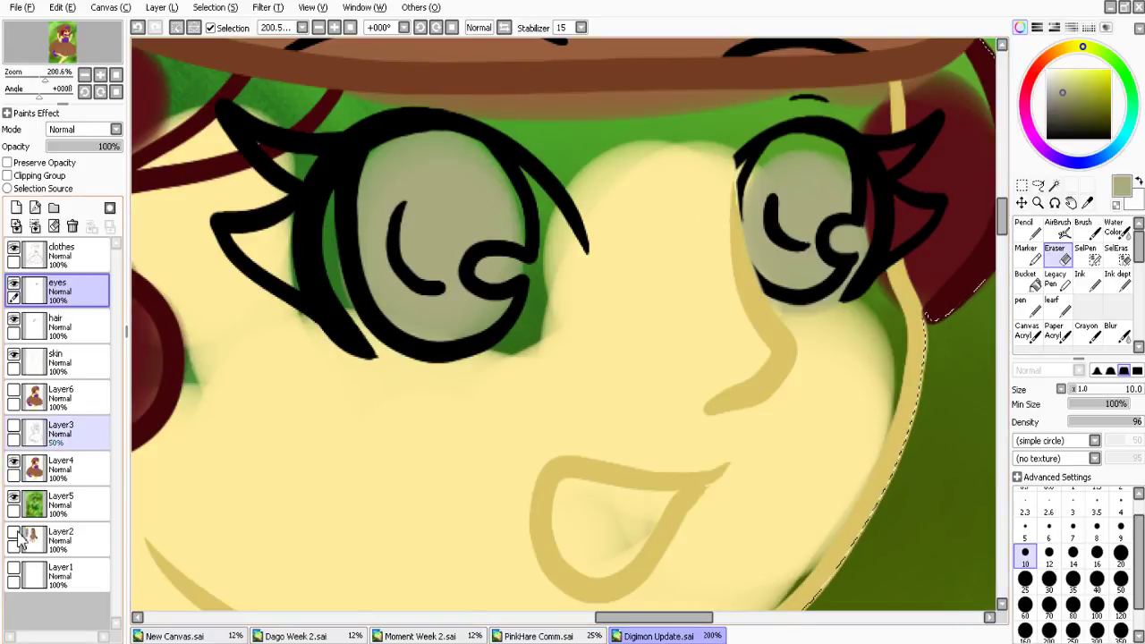
{"action": "left_click", "coordinate": [15, 461]}
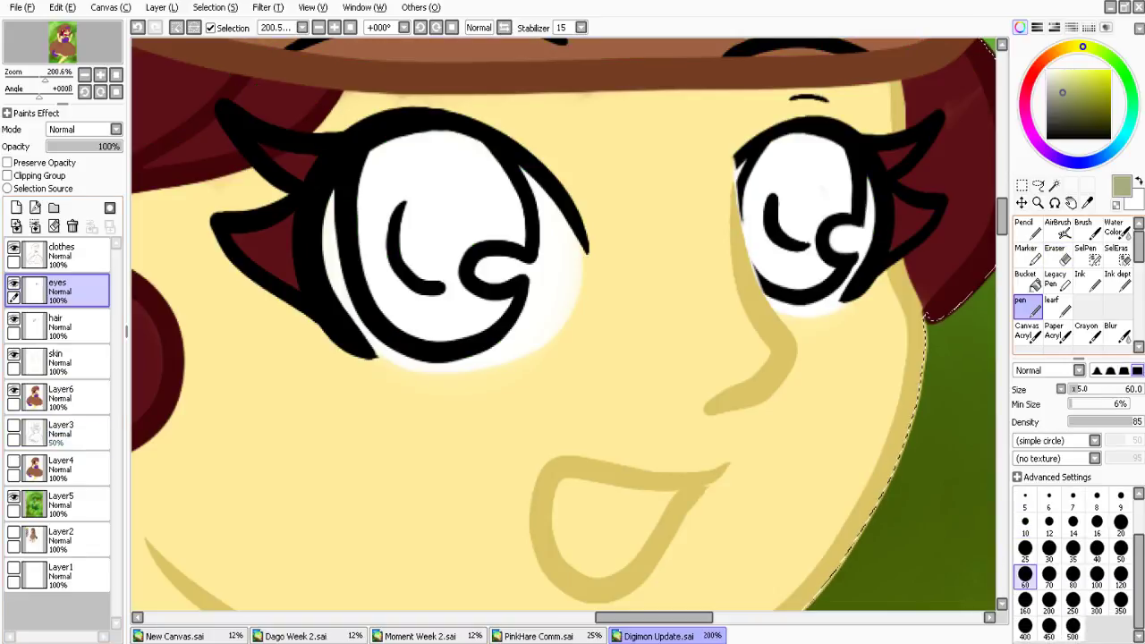
{"action": "left_click", "coordinate": [1025, 550]}
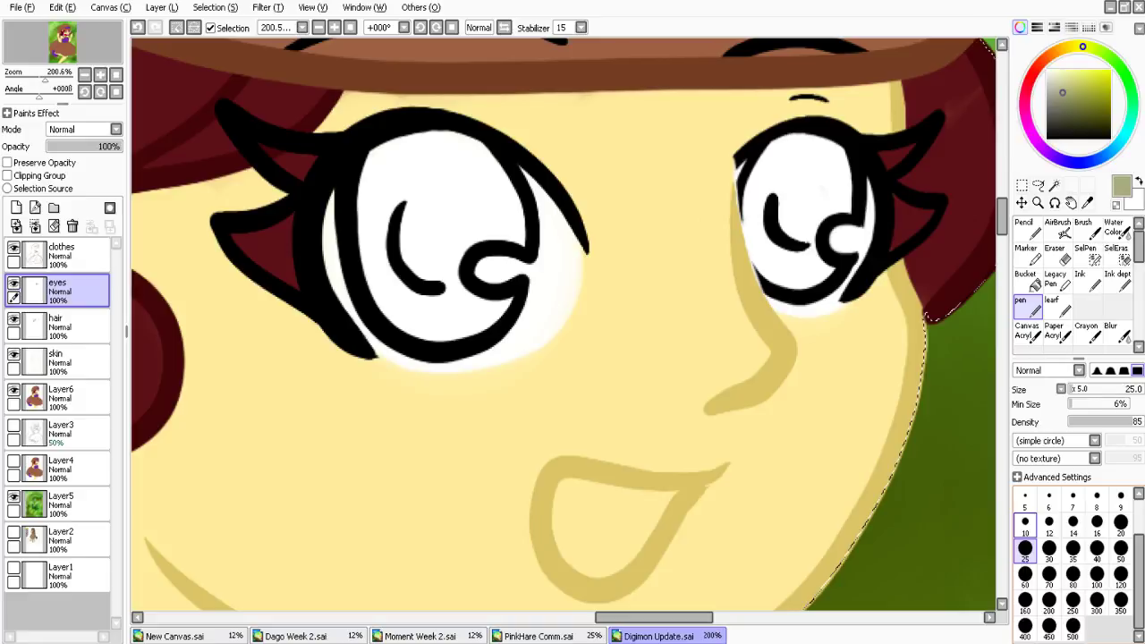
{"action": "mouse_move", "coordinate": [794, 141]}
{"action": "left_mouse_down"}
{"action": "mouse_move", "coordinate": [785, 166]}
{"action": "mouse_move", "coordinate": [801, 172]}
{"action": "left_mouse_up"}
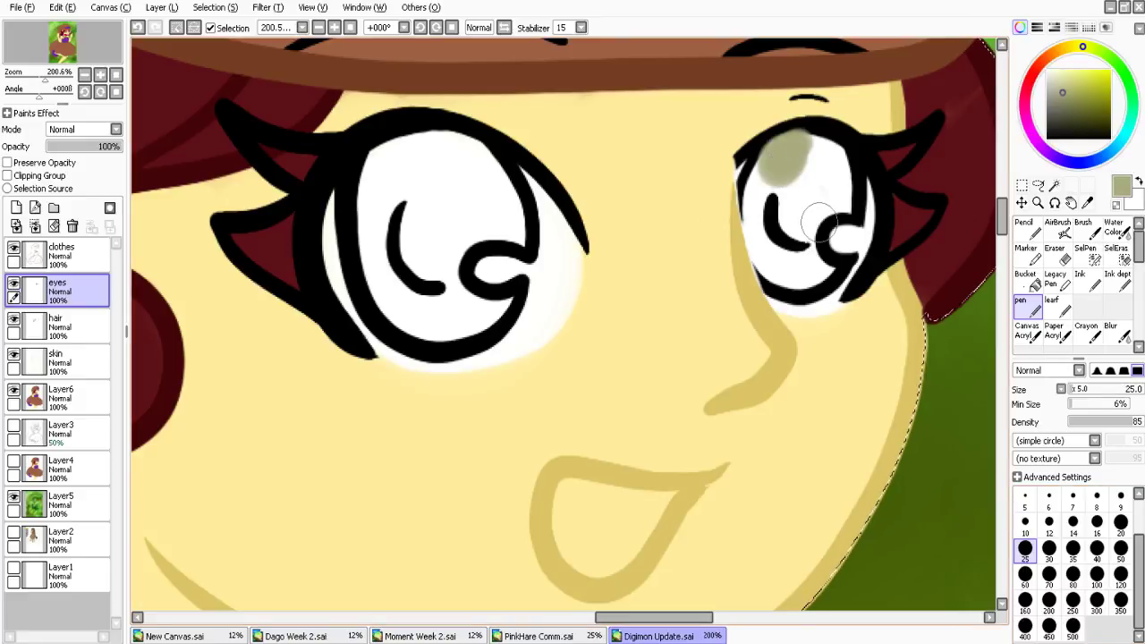
{"action": "key", "text": "ctrl+z"}
{"action": "left_click", "coordinate": [86, 399]}
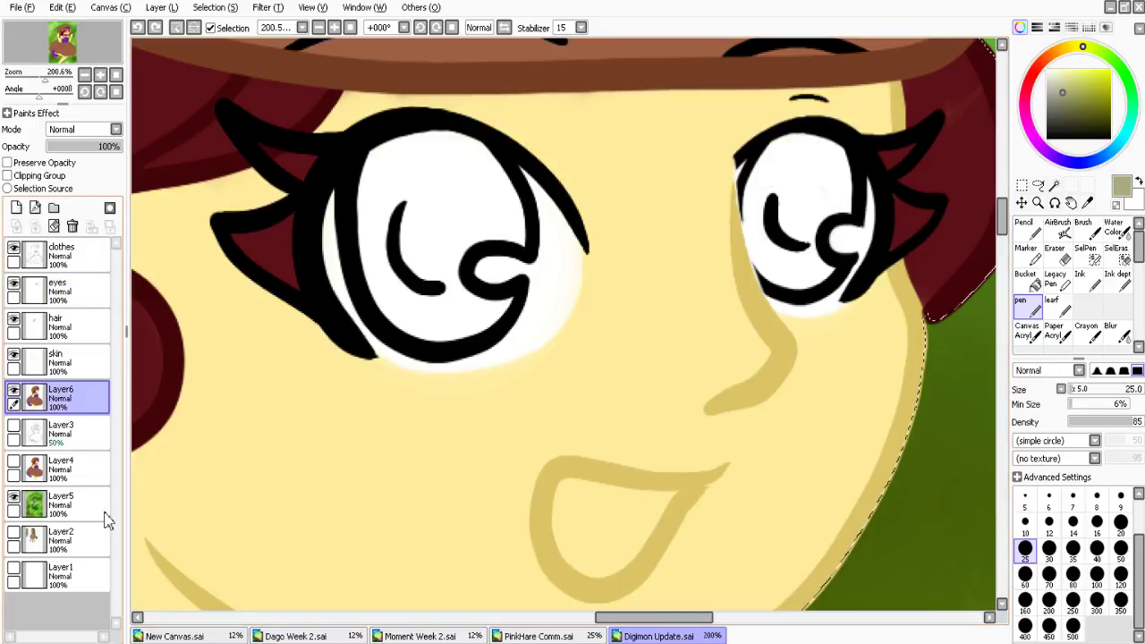
{"action": "mouse_move", "coordinate": [376, 179]}
{"action": "left_mouse_down"}
{"action": "mouse_move", "coordinate": [423, 149]}
{"action": "mouse_move", "coordinate": [503, 199]}
{"action": "mouse_move", "coordinate": [461, 239]}
{"action": "mouse_move", "coordinate": [460, 328]}
{"action": "mouse_move", "coordinate": [370, 248]}
{"action": "mouse_move", "coordinate": [548, 207]}
{"action": "left_mouse_up"}
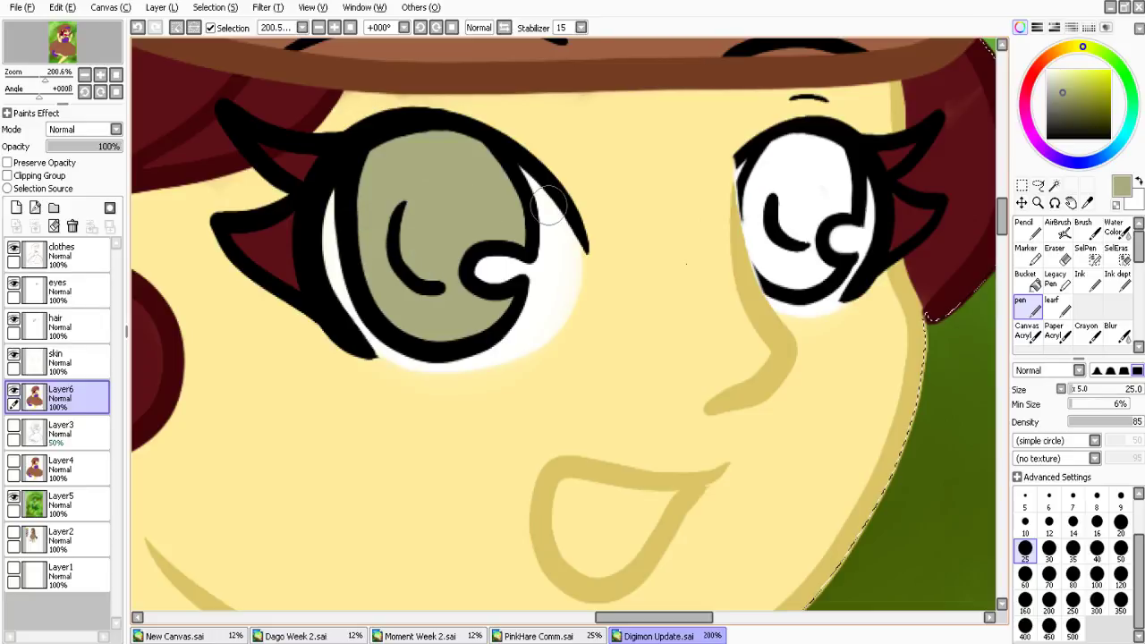
{"action": "mouse_move", "coordinate": [832, 175]}
{"action": "left_mouse_down"}
{"action": "mouse_move", "coordinate": [794, 145]}
{"action": "mouse_move", "coordinate": [763, 238]}
{"action": "mouse_move", "coordinate": [823, 265]}
{"action": "mouse_move", "coordinate": [816, 209]}
{"action": "mouse_move", "coordinate": [789, 197]}
{"action": "left_mouse_up"}
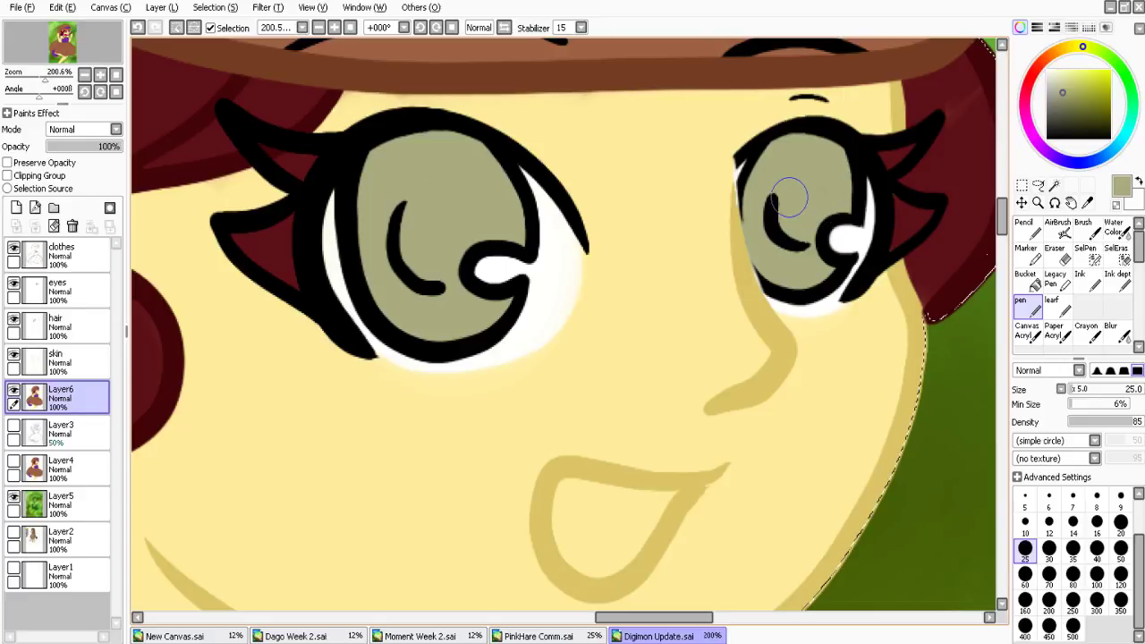
Clear the selection and fill the inside of the open mouth with a muted crimson on Layer6
{"action": "left_click", "coordinate": [350, 27]}
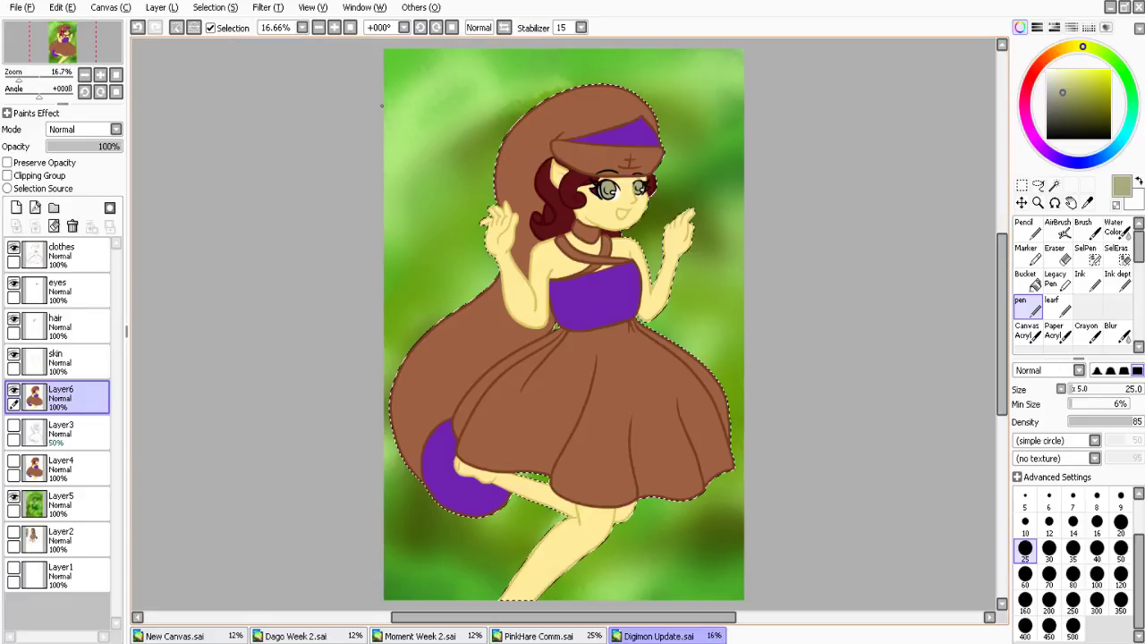
{"action": "key", "text": "ctrl+d"}
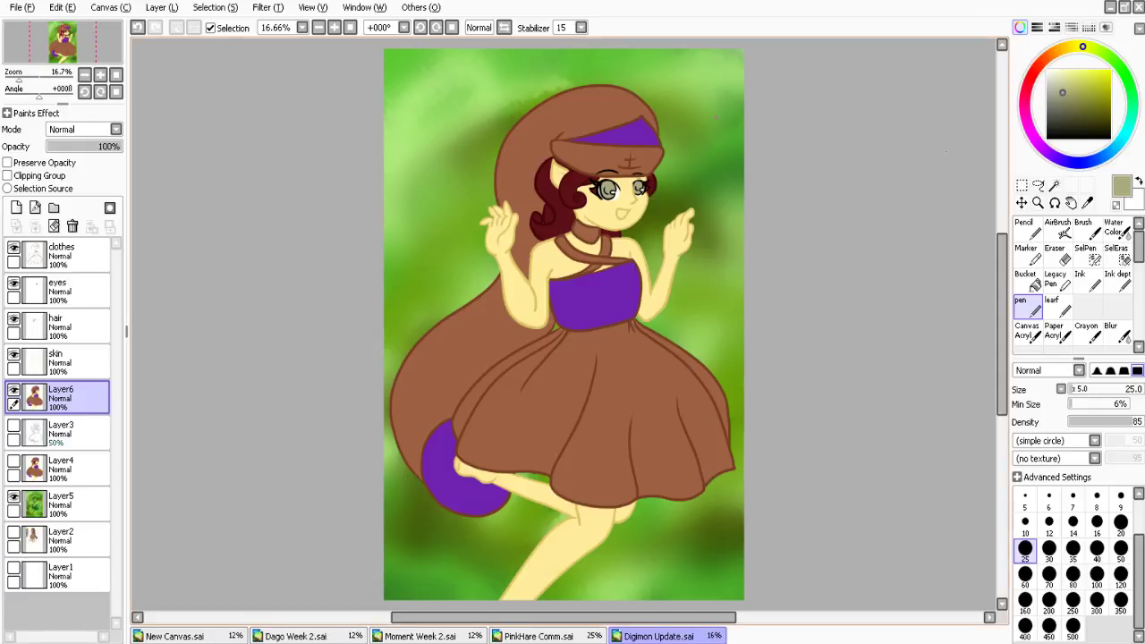
{"action": "key", "text": "ctrl+space"}
{"action": "left_click_drag", "start_coordinate": [594, 188], "coordinate": [673, 260]}
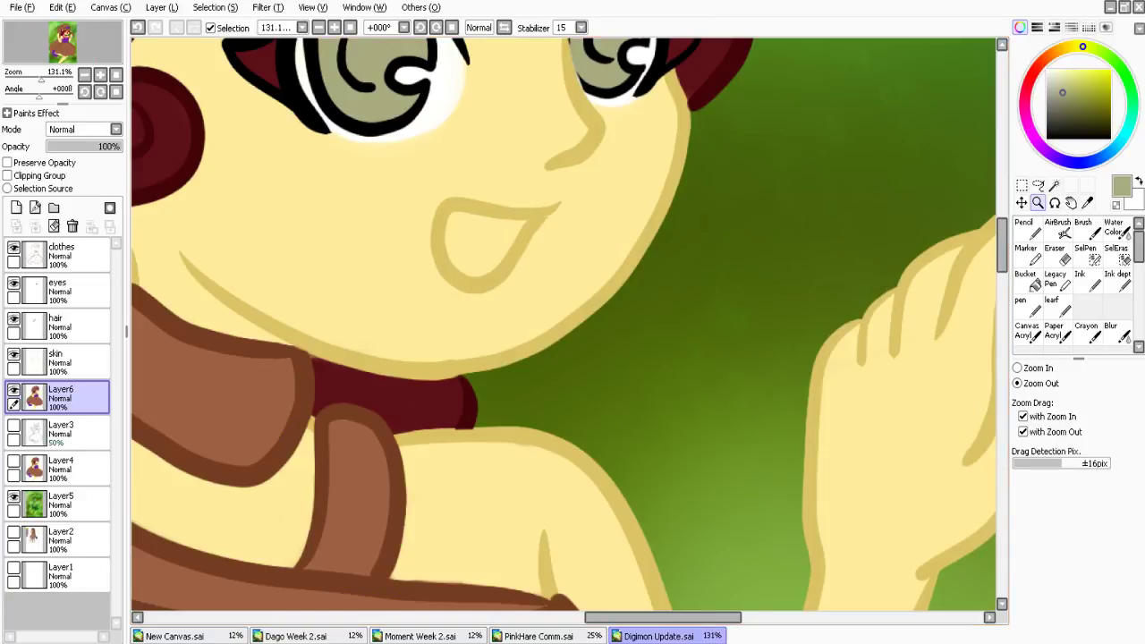
{"action": "left_click", "coordinate": [1034, 72]}
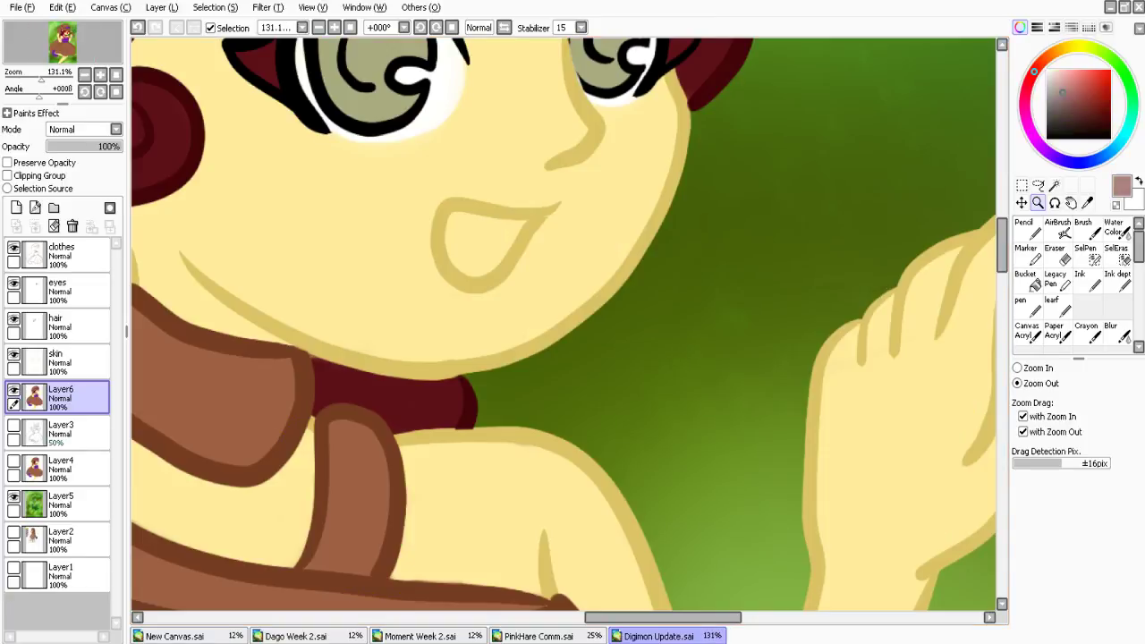
{"action": "left_click", "coordinate": [1076, 89]}
{"action": "left_click", "coordinate": [1029, 83]}
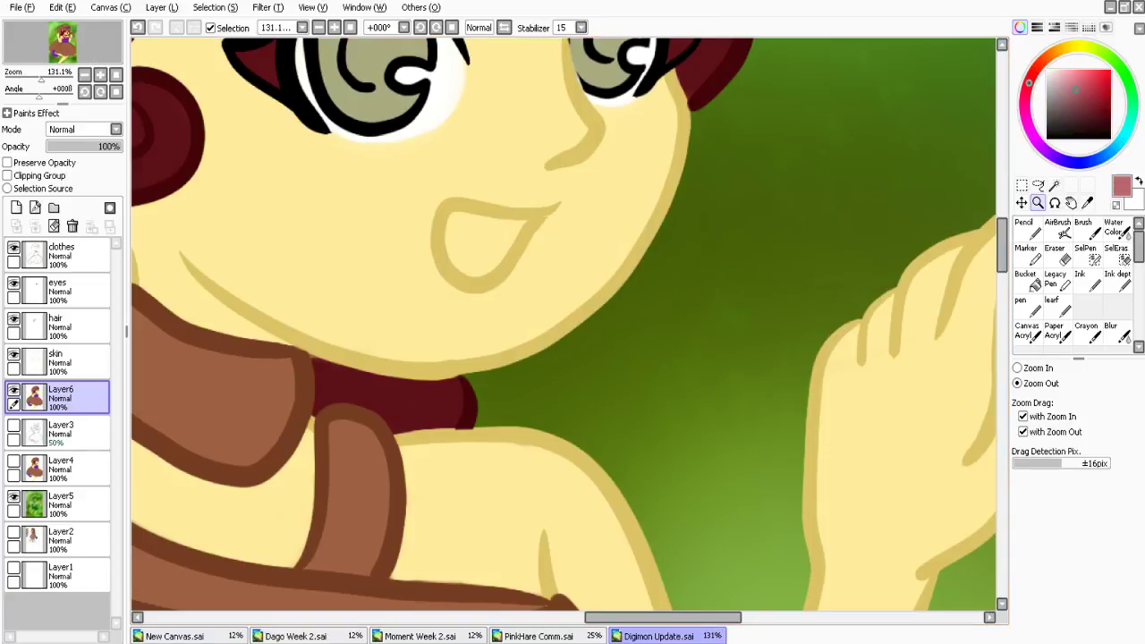
{"action": "left_click", "coordinate": [1090, 98]}
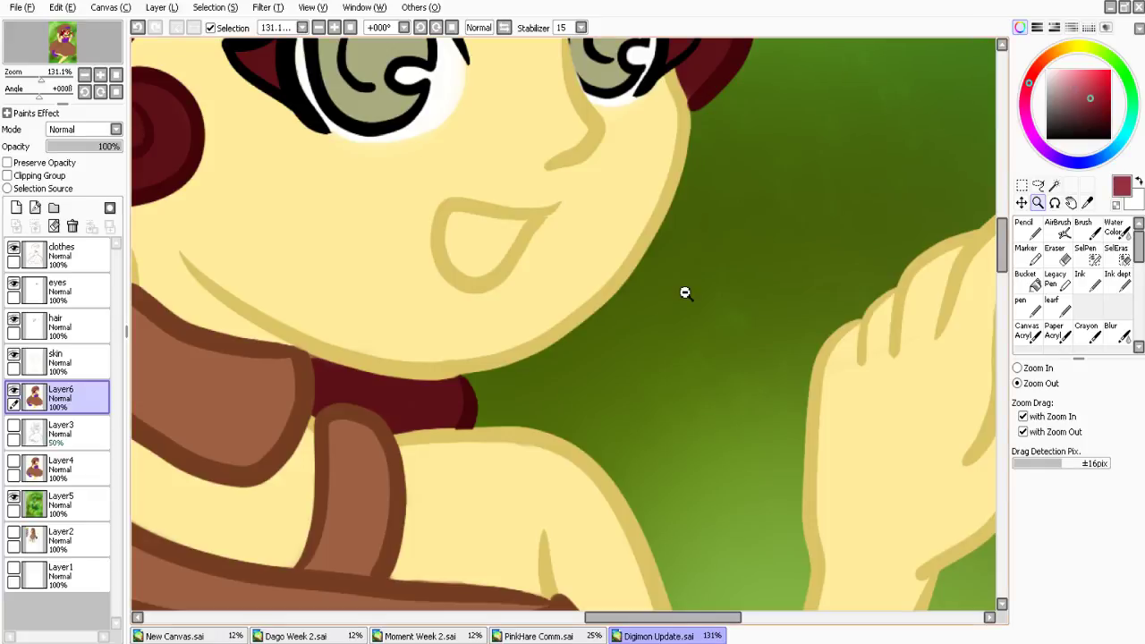
{"action": "key", "text": "n"}
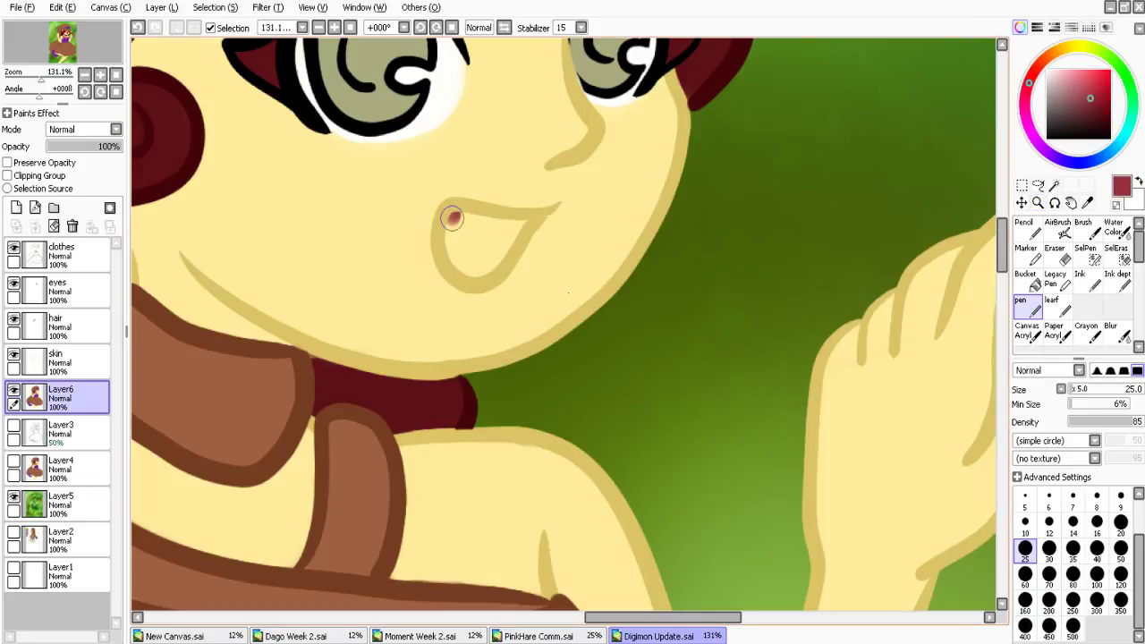
{"action": "mouse_move", "coordinate": [452, 217]}
{"action": "left_mouse_down"}
{"action": "mouse_move", "coordinate": [523, 223]}
{"action": "mouse_move", "coordinate": [465, 235]}
{"action": "mouse_move", "coordinate": [484, 239]}
{"action": "left_mouse_up"}
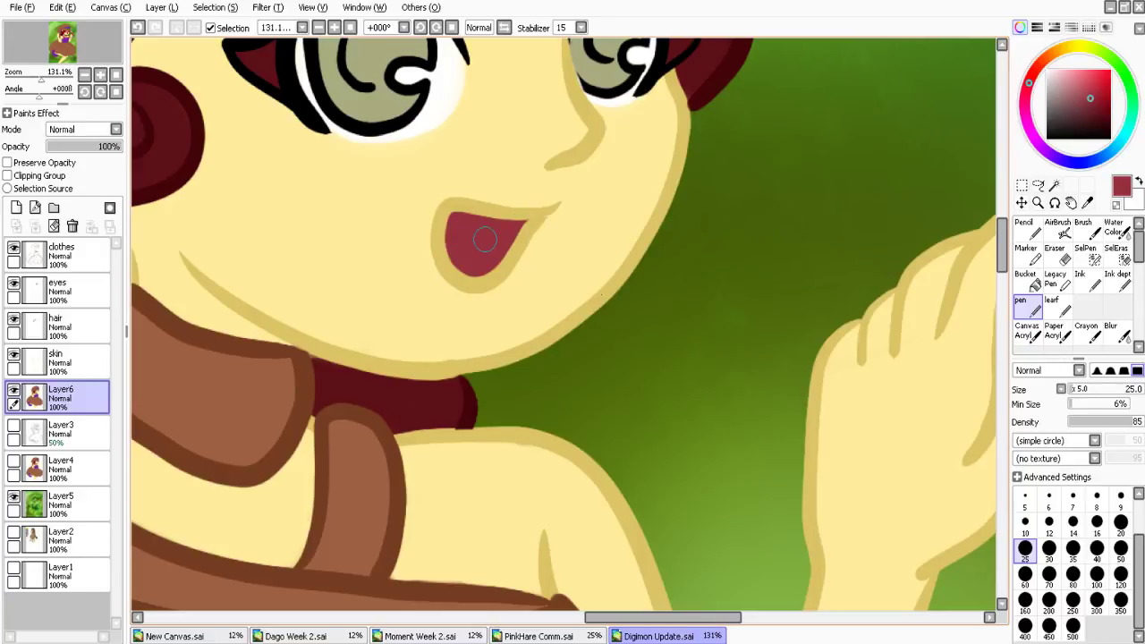
Add a new layer above Layer6 as a clipping group, set it to Multiply, and choose a muted grey-green shading colour
{"action": "left_click", "coordinate": [351, 27]}
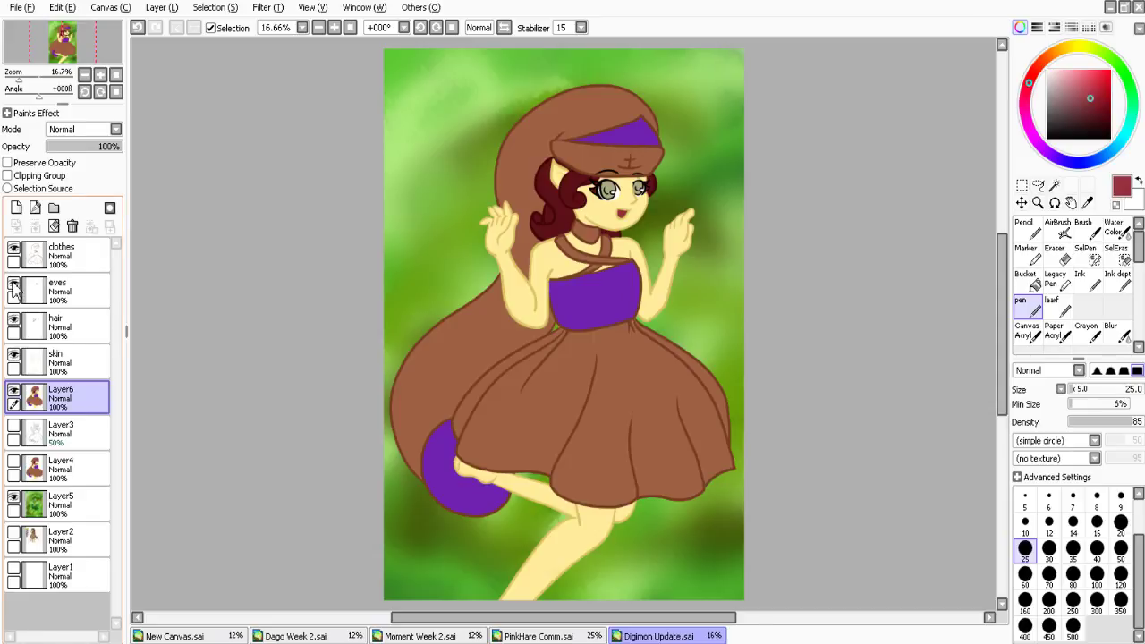
{"action": "left_click", "coordinate": [16, 207]}
{"action": "left_click", "coordinate": [8, 176]}
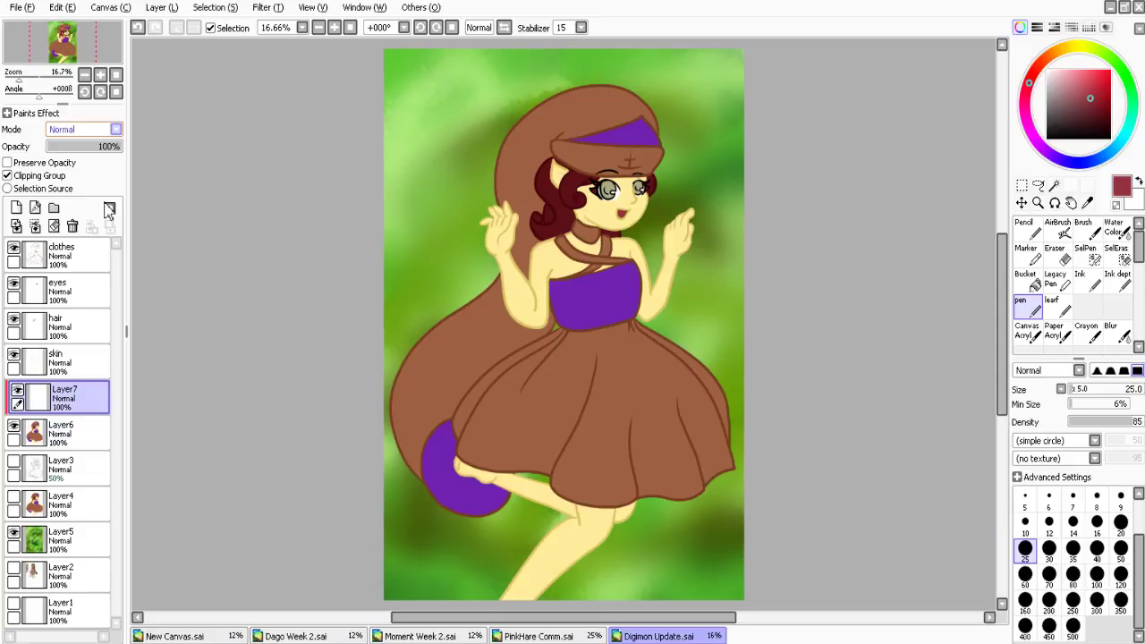
{"action": "left_click", "coordinate": [106, 204]}
{"action": "left_click", "coordinate": [1131, 113]}
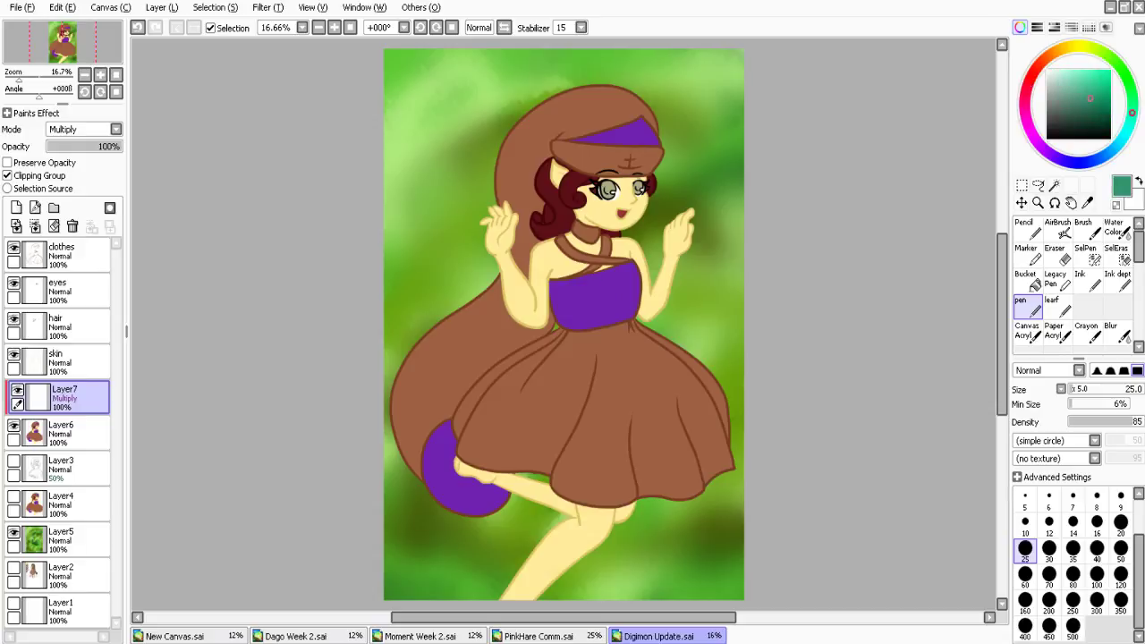
{"action": "left_click", "coordinate": [1053, 99]}
{"action": "left_click", "coordinate": [1052, 93]}
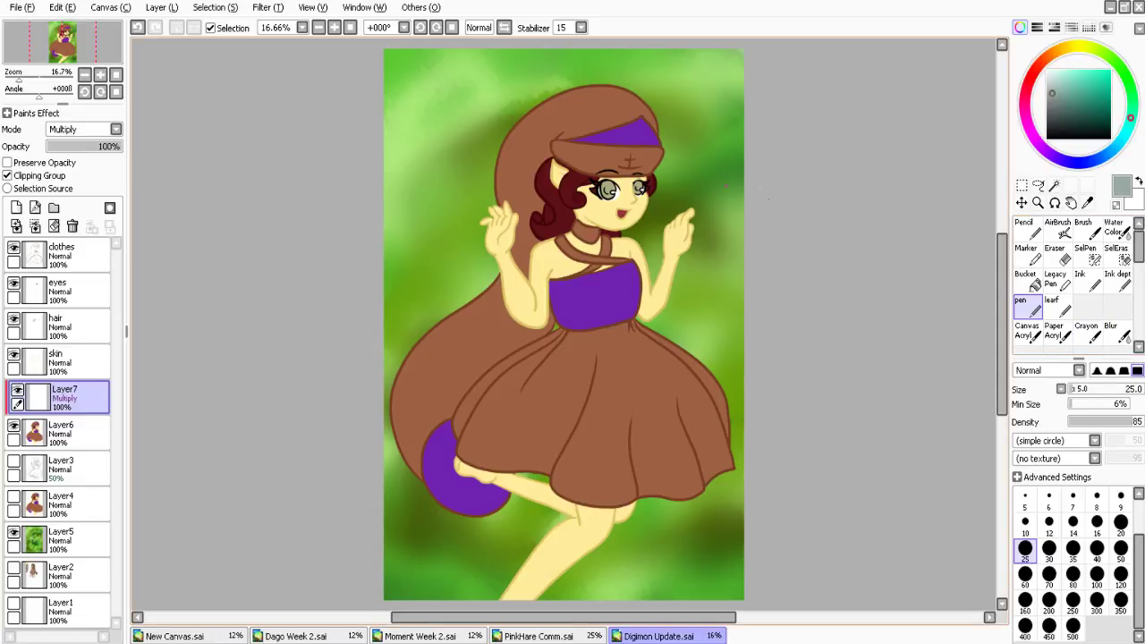
Shade the brown hat tail behind the hair, from the brim down to the shoulder, on Layer7 with the pen at size 60
{"action": "scroll", "coordinate": [457, 113], "scroll_direction": "up", "scroll_amount": 3}
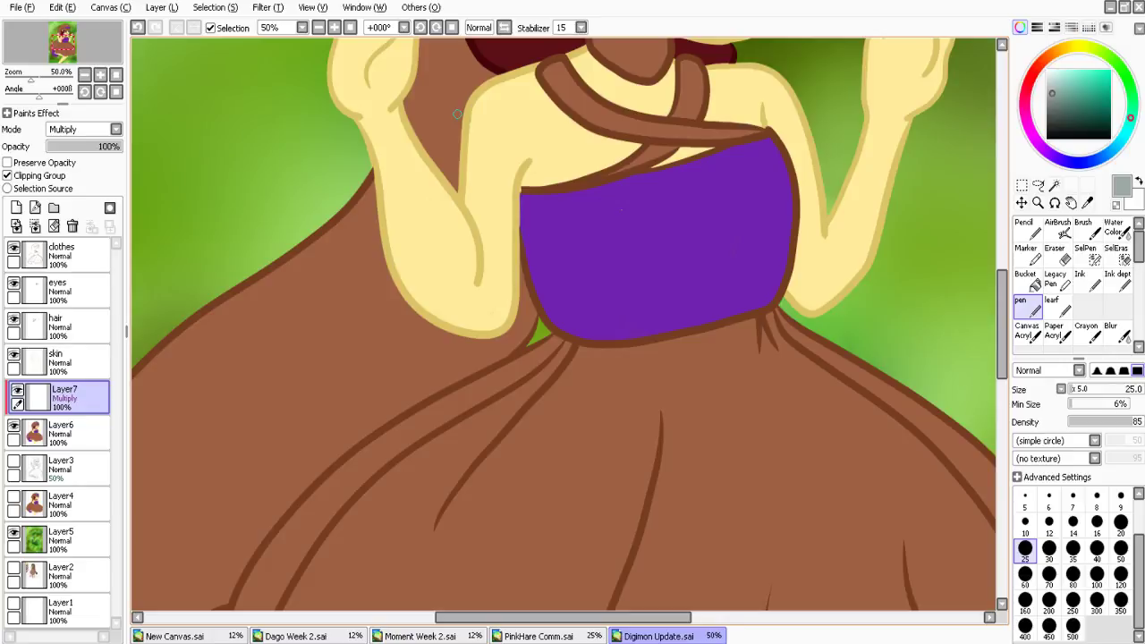
{"action": "left_click", "coordinate": [1026, 574]}
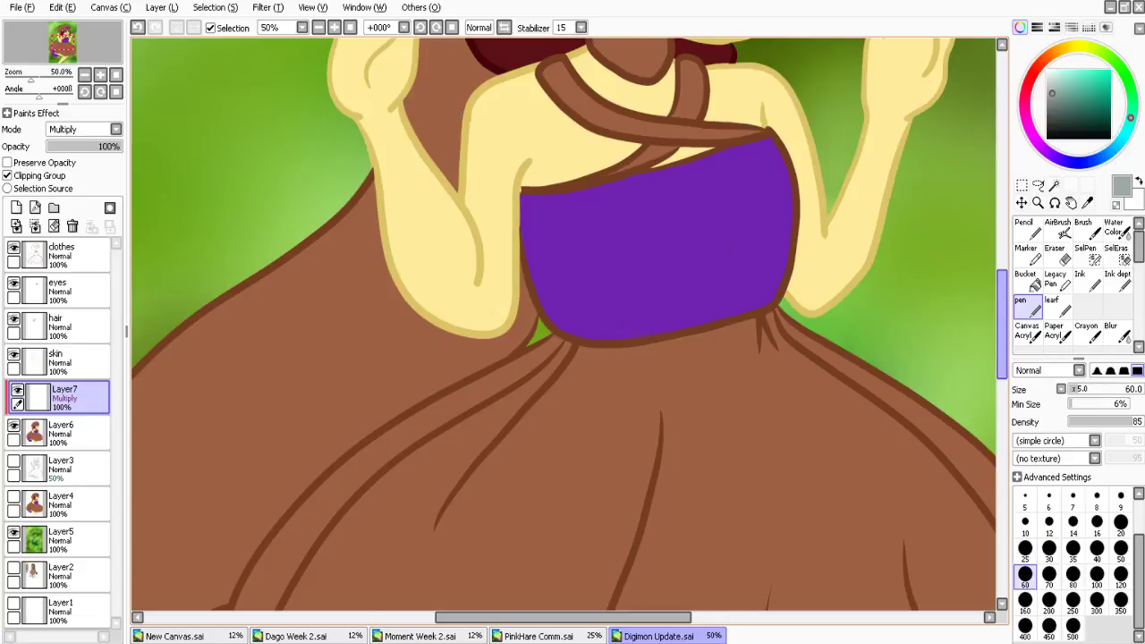
{"action": "scroll", "coordinate": [661, 222], "scroll_direction": "up", "scroll_amount": 5}
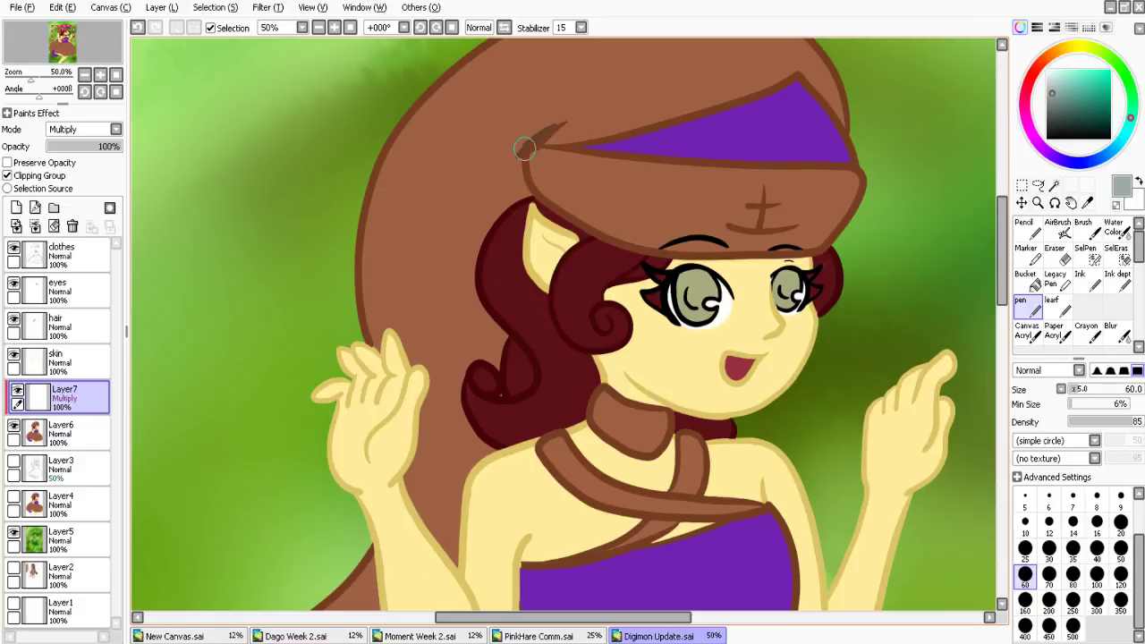
{"action": "mouse_move", "coordinate": [526, 148]}
{"action": "left_mouse_down"}
{"action": "mouse_move", "coordinate": [526, 191]}
{"action": "mouse_move", "coordinate": [466, 264]}
{"action": "mouse_move", "coordinate": [527, 152]}
{"action": "mouse_move", "coordinate": [432, 330]}
{"action": "mouse_move", "coordinate": [431, 509]}
{"action": "mouse_move", "coordinate": [447, 542]}
{"action": "mouse_move", "coordinate": [487, 450]}
{"action": "mouse_move", "coordinate": [455, 400]}
{"action": "mouse_move", "coordinate": [464, 362]}
{"action": "mouse_move", "coordinate": [496, 337]}
{"action": "left_mouse_up"}
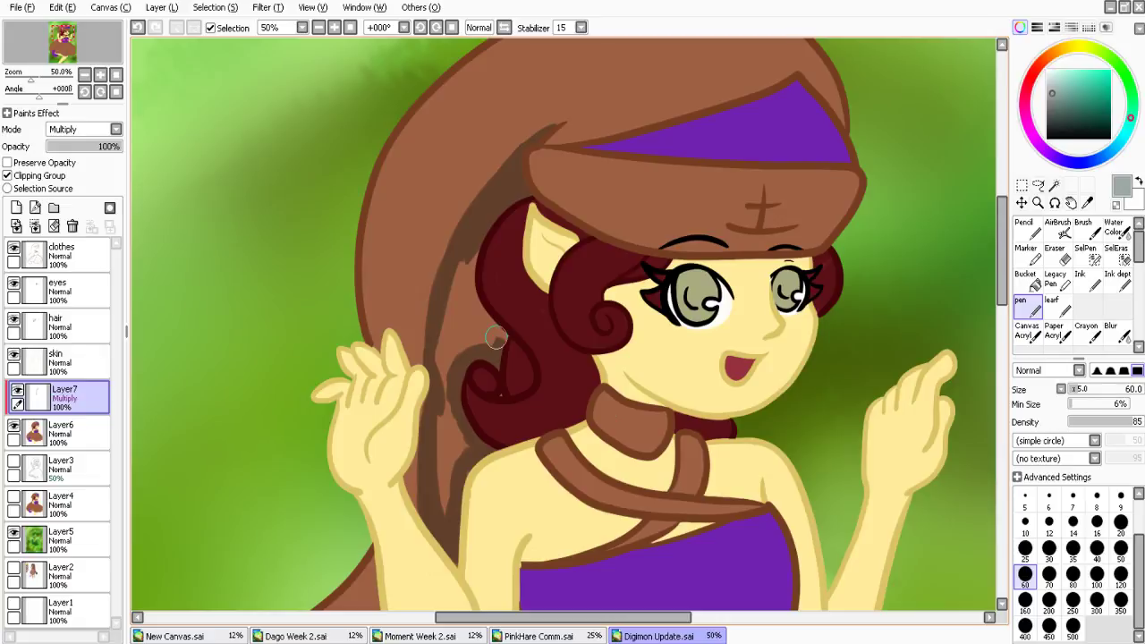
{"action": "mouse_move", "coordinate": [467, 254]}
{"action": "left_mouse_down"}
{"action": "mouse_move", "coordinate": [500, 334]}
{"action": "mouse_move", "coordinate": [477, 321]}
{"action": "mouse_move", "coordinate": [451, 356]}
{"action": "mouse_move", "coordinate": [462, 439]}
{"action": "left_mouse_up"}
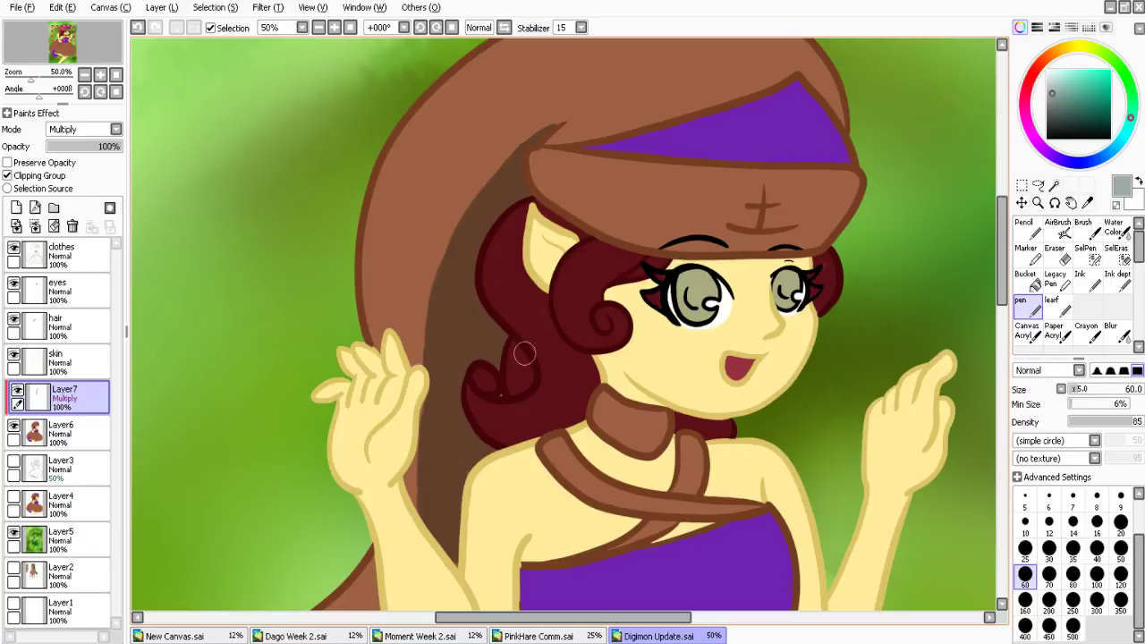
Shade the hair curls, the hair behind the neck and under the hat brim, and the inside of the ear
{"action": "left_click_drag", "start_coordinate": [524, 353], "coordinate": [512, 393]}
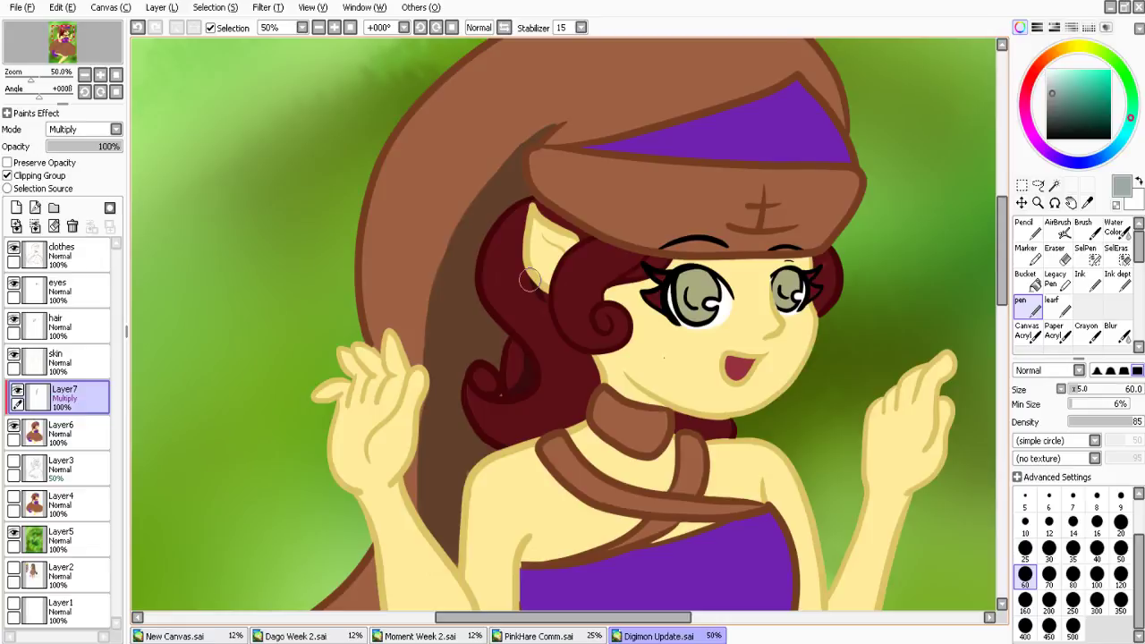
{"action": "mouse_move", "coordinate": [539, 298]}
{"action": "left_mouse_down"}
{"action": "mouse_move", "coordinate": [556, 338]}
{"action": "mouse_move", "coordinate": [549, 405]}
{"action": "mouse_move", "coordinate": [573, 419]}
{"action": "left_mouse_up"}
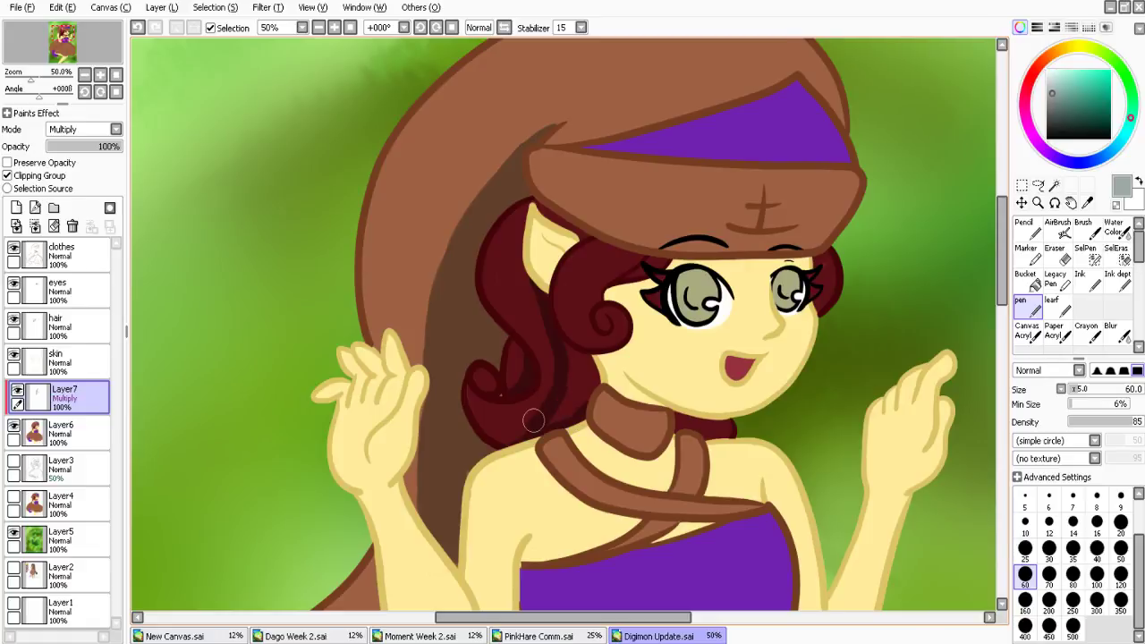
{"action": "mouse_move", "coordinate": [533, 420]}
{"action": "left_mouse_down"}
{"action": "mouse_move", "coordinate": [590, 387]}
{"action": "mouse_move", "coordinate": [571, 359]}
{"action": "left_mouse_up"}
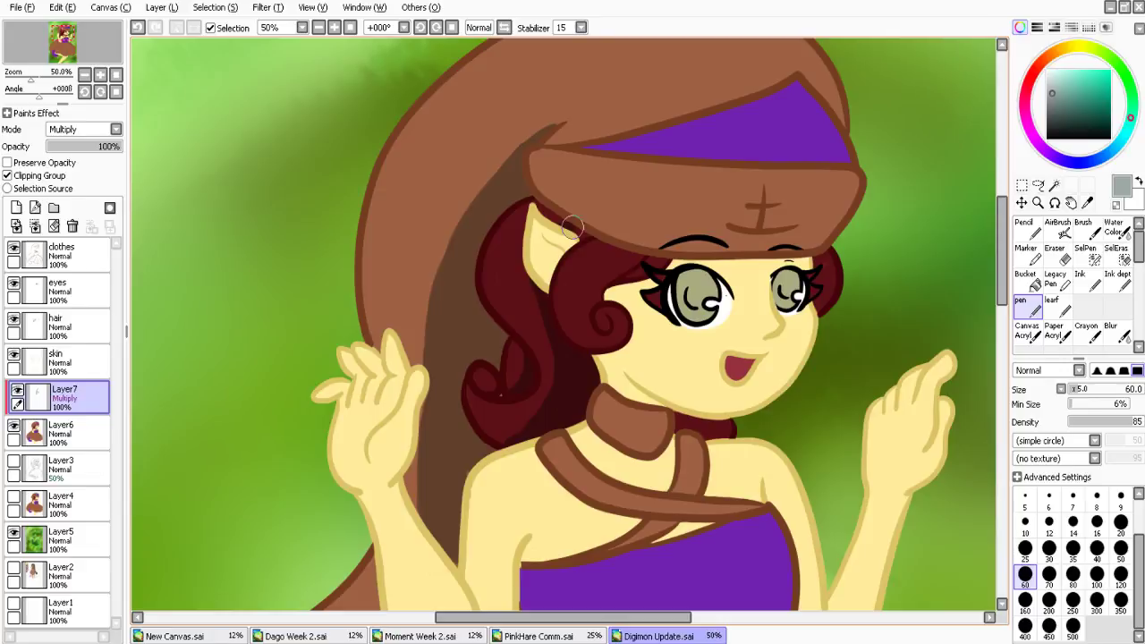
{"action": "left_click_drag", "start_coordinate": [573, 227], "coordinate": [626, 254]}
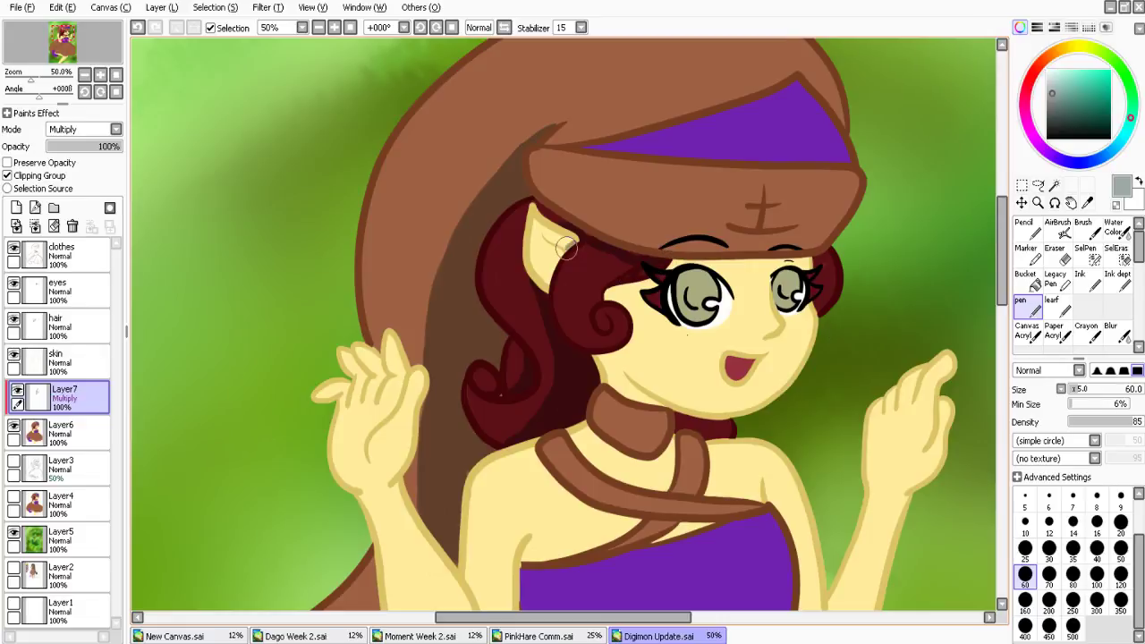
{"action": "left_click_drag", "start_coordinate": [566, 247], "coordinate": [557, 257]}
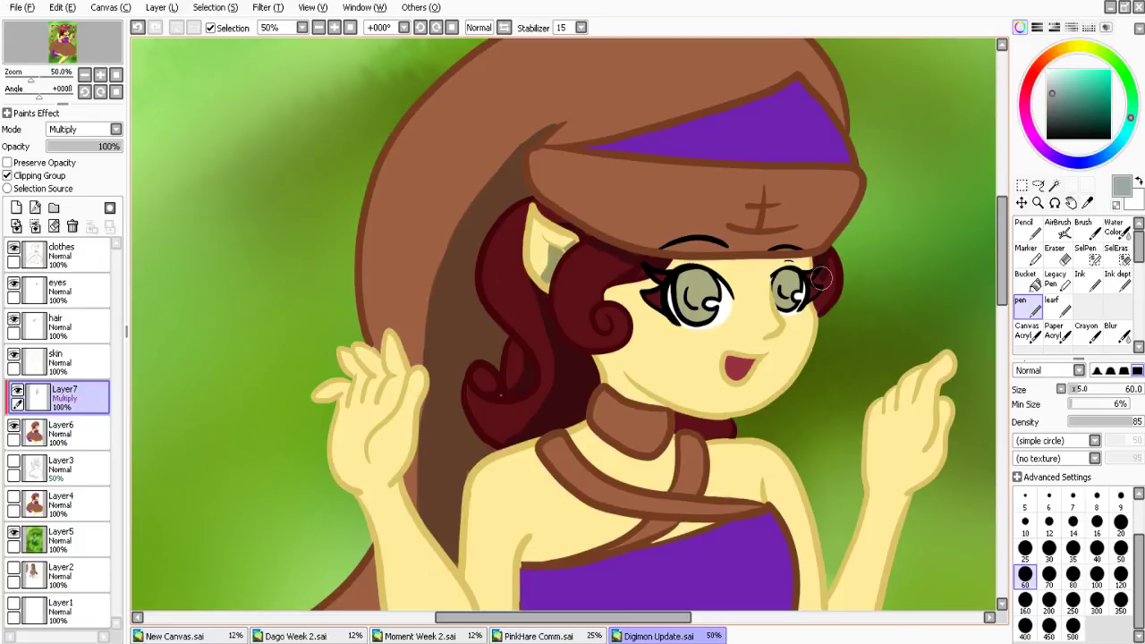
{"action": "left_click_drag", "start_coordinate": [821, 278], "coordinate": [821, 303]}
Shade the face beside the nose, in the upper mouth, across both eyes and under the brim, plus the lower edge of the hat's purple panel
{"action": "mouse_move", "coordinate": [781, 317]}
{"action": "left_mouse_down"}
{"action": "mouse_move", "coordinate": [769, 342]}
{"action": "mouse_move", "coordinate": [728, 356]}
{"action": "left_mouse_up"}
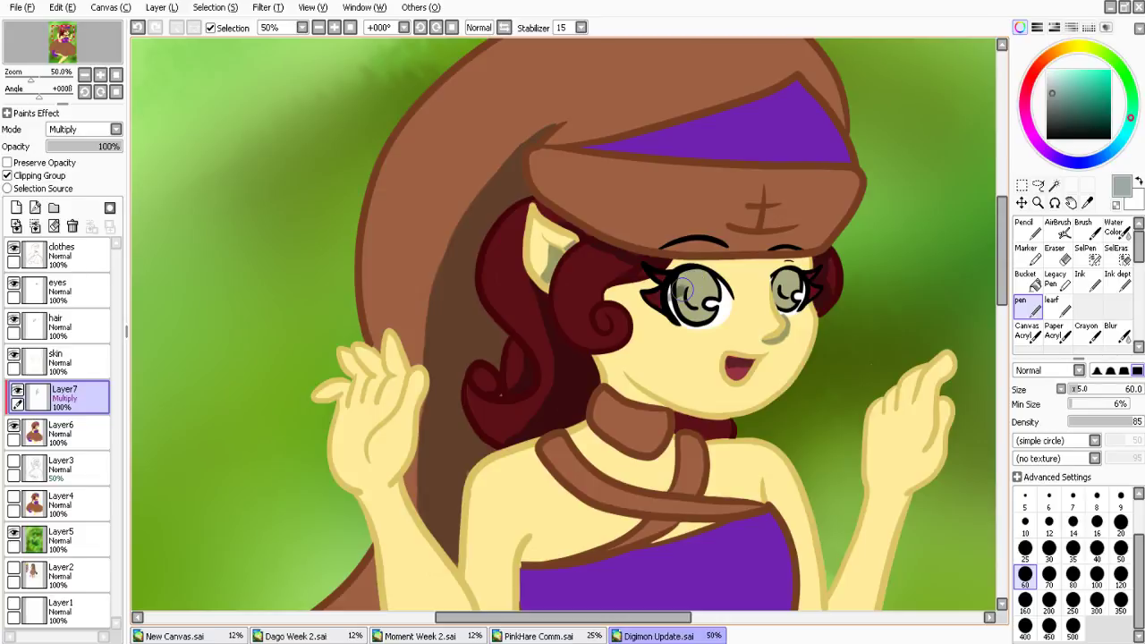
{"action": "left_click_drag", "start_coordinate": [681, 288], "coordinate": [730, 298]}
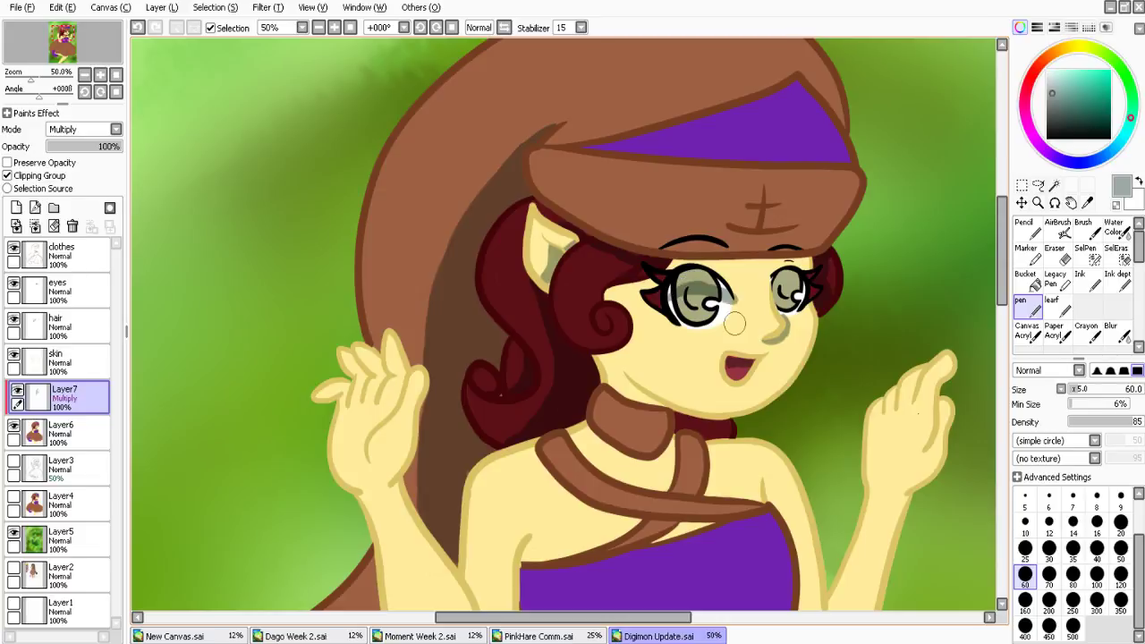
{"action": "key", "text": "ctrl+z"}
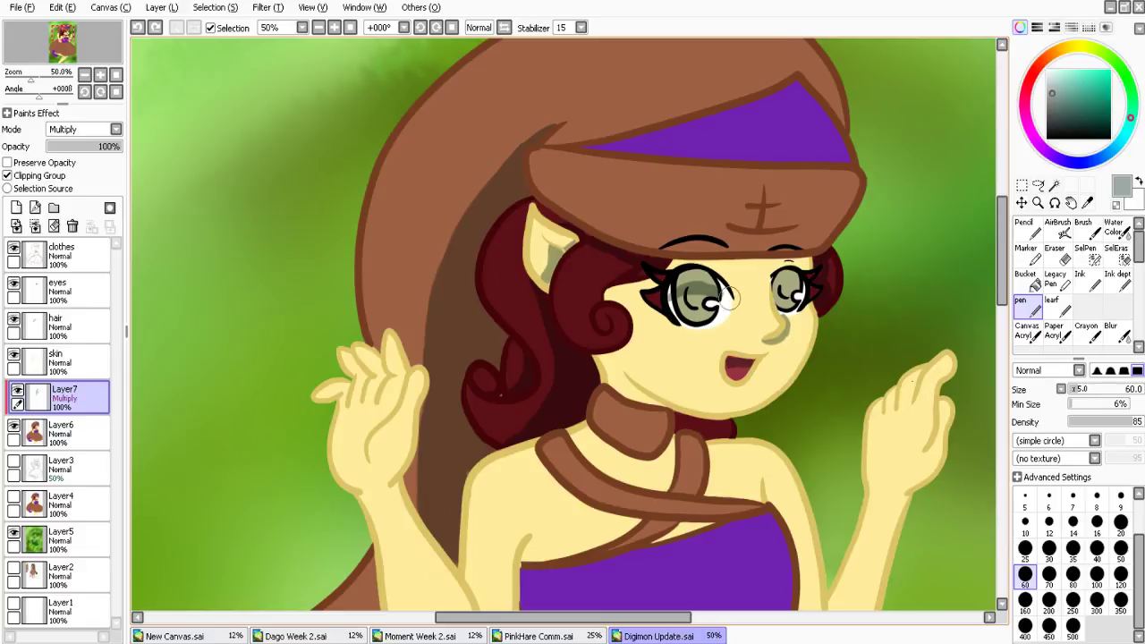
{"action": "left_click_drag", "start_coordinate": [730, 298], "coordinate": [724, 291]}
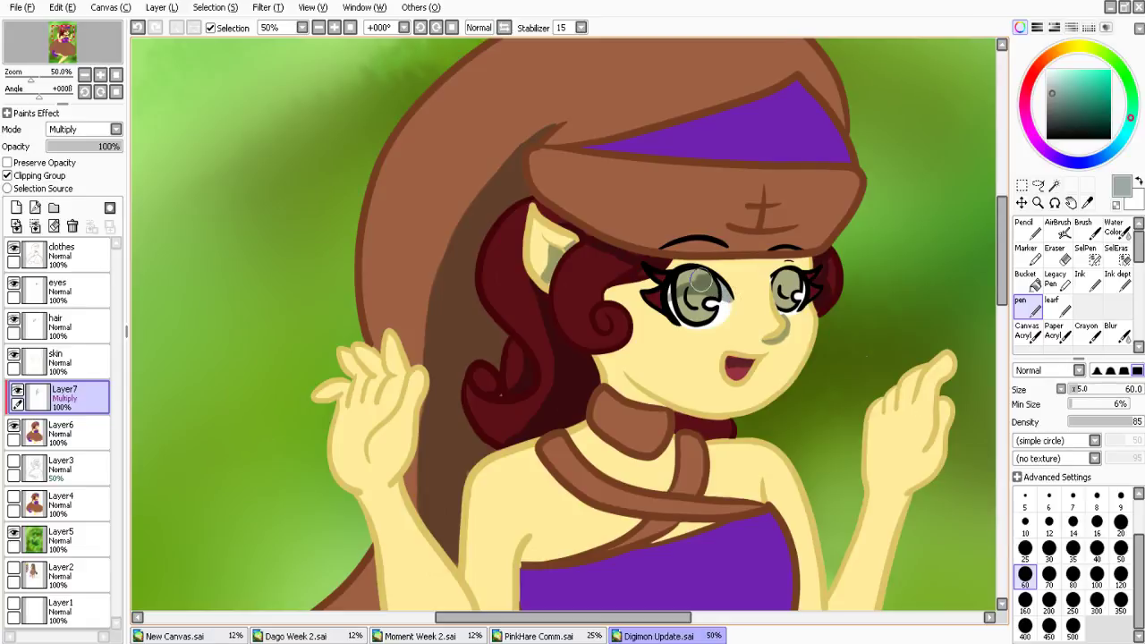
{"action": "left_click_drag", "start_coordinate": [700, 280], "coordinate": [672, 289]}
{"action": "left_click_drag", "start_coordinate": [802, 291], "coordinate": [773, 274]}
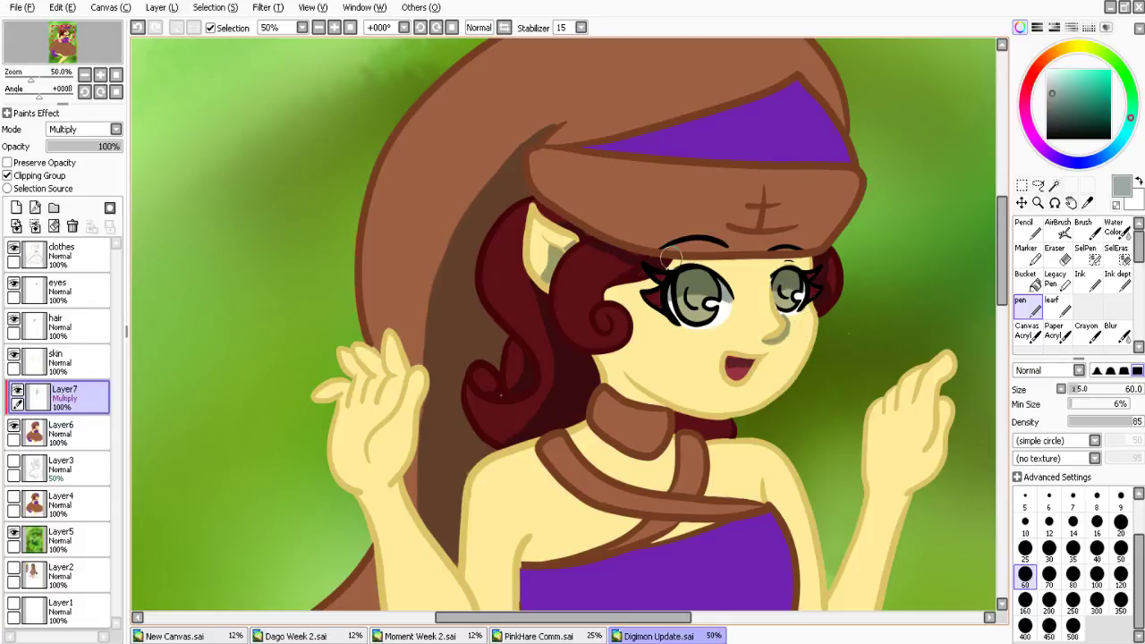
{"action": "left_click_drag", "start_coordinate": [664, 257], "coordinate": [784, 257]}
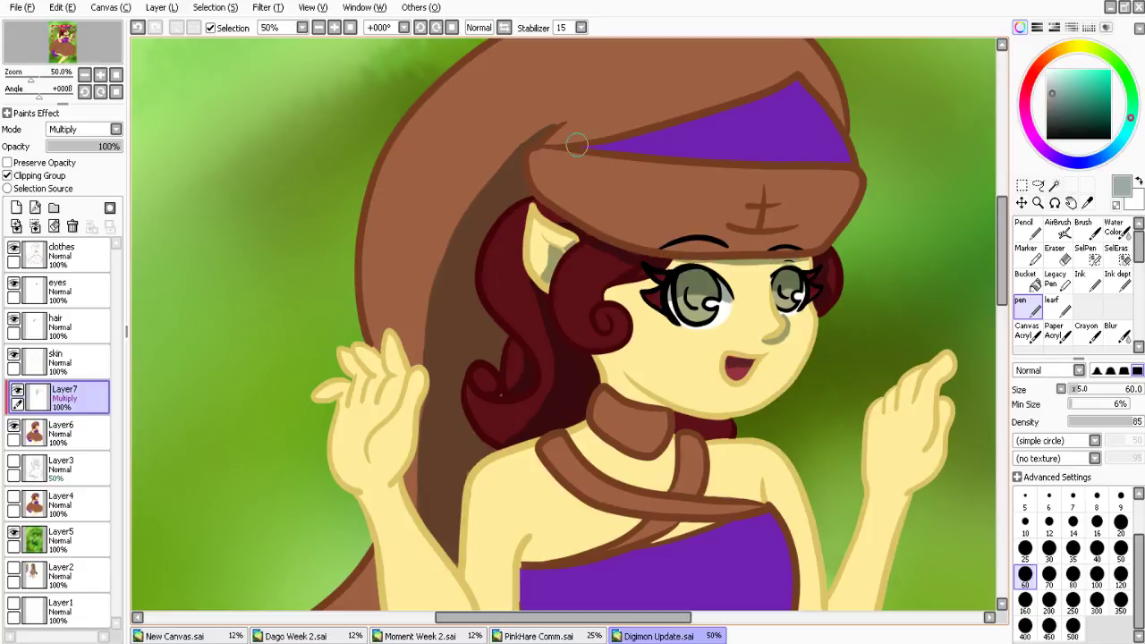
{"action": "left_click_drag", "start_coordinate": [576, 144], "coordinate": [846, 158]}
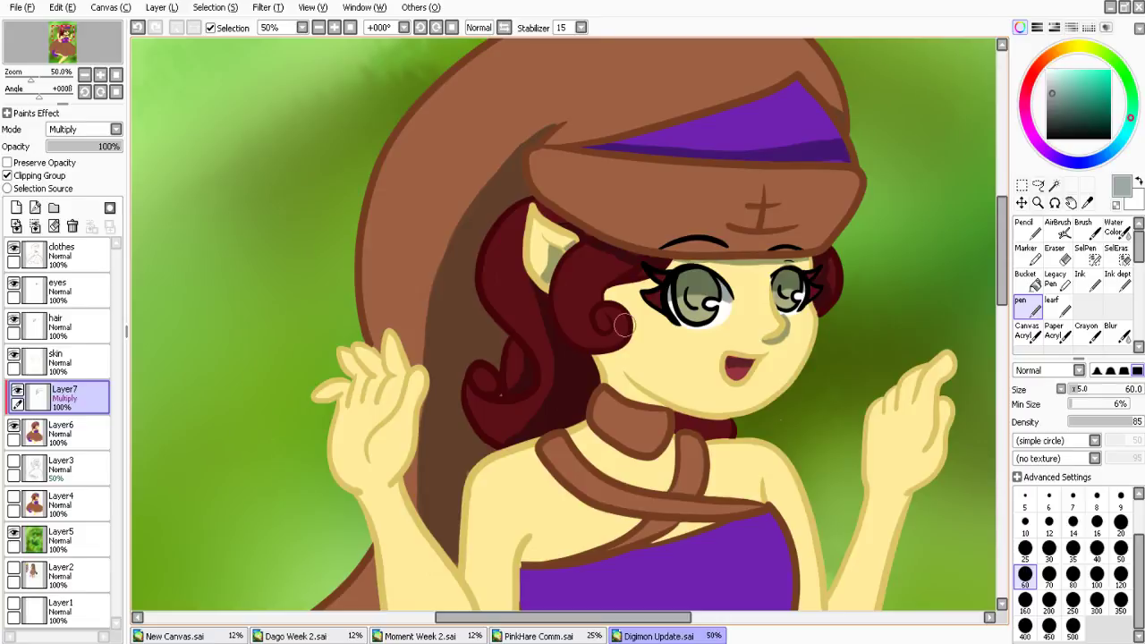
Shade the neck under the chin, the collar's side, and the chest around the crossed straps
{"action": "scroll", "coordinate": [624, 323], "scroll_direction": "down", "scroll_amount": 3}
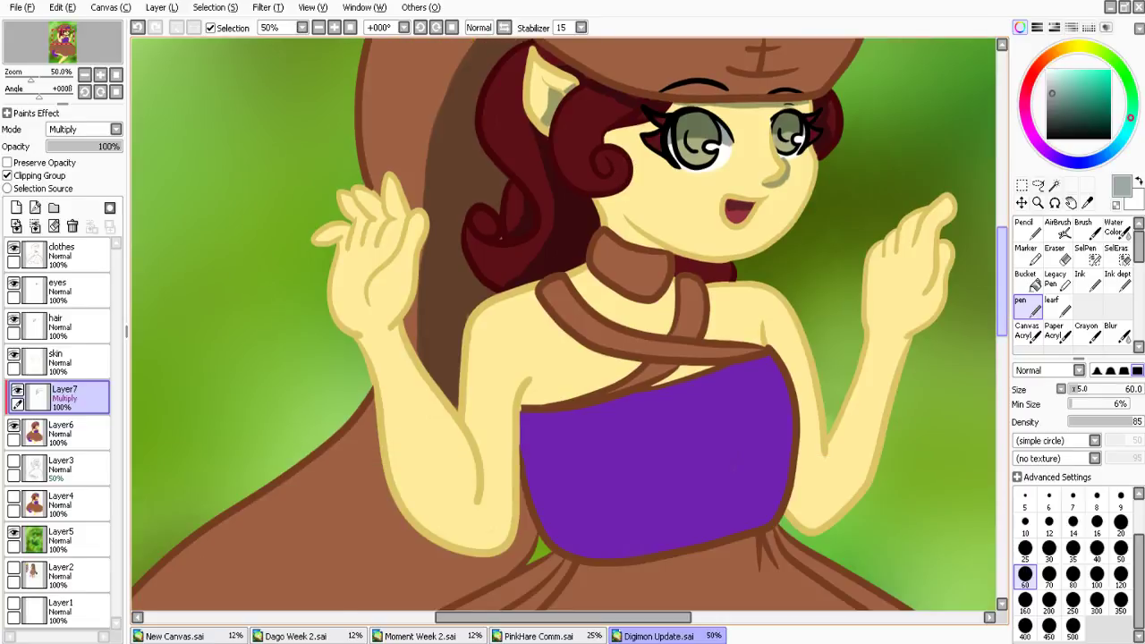
{"action": "mouse_move", "coordinate": [623, 222]}
{"action": "left_mouse_down"}
{"action": "mouse_move", "coordinate": [597, 196]}
{"action": "mouse_move", "coordinate": [655, 253]}
{"action": "left_mouse_up"}
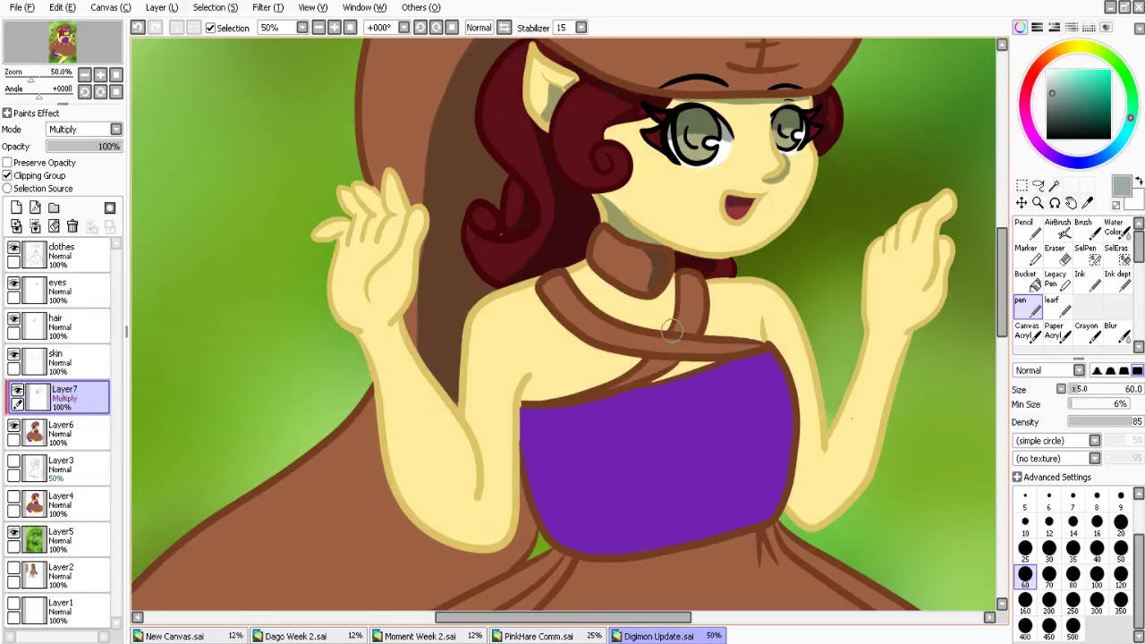
{"action": "mouse_move", "coordinate": [672, 330]}
{"action": "left_mouse_down"}
{"action": "mouse_move", "coordinate": [691, 332]}
{"action": "mouse_move", "coordinate": [647, 360]}
{"action": "mouse_move", "coordinate": [683, 361]}
{"action": "mouse_move", "coordinate": [668, 376]}
{"action": "mouse_move", "coordinate": [706, 332]}
{"action": "mouse_move", "coordinate": [631, 363]}
{"action": "left_mouse_up"}
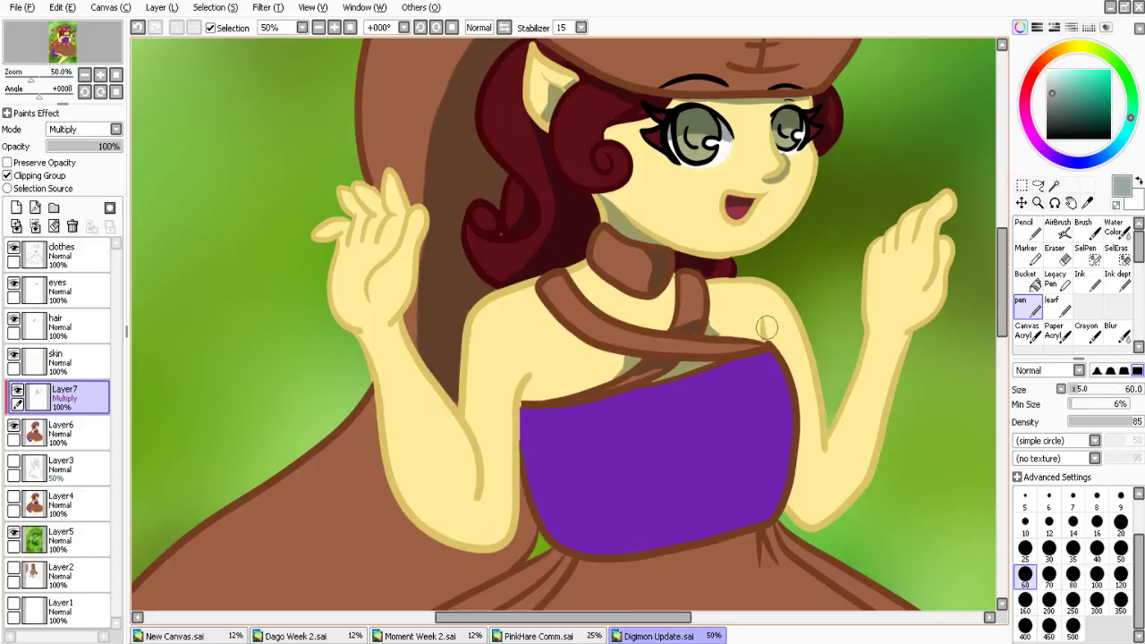
Shade both armpits and the undersides of both elbows, then the purple bodice's edge beside the near arm
{"action": "left_click_drag", "start_coordinate": [766, 328], "coordinate": [779, 369]}
{"action": "left_click_drag", "start_coordinate": [797, 429], "coordinate": [805, 480]}
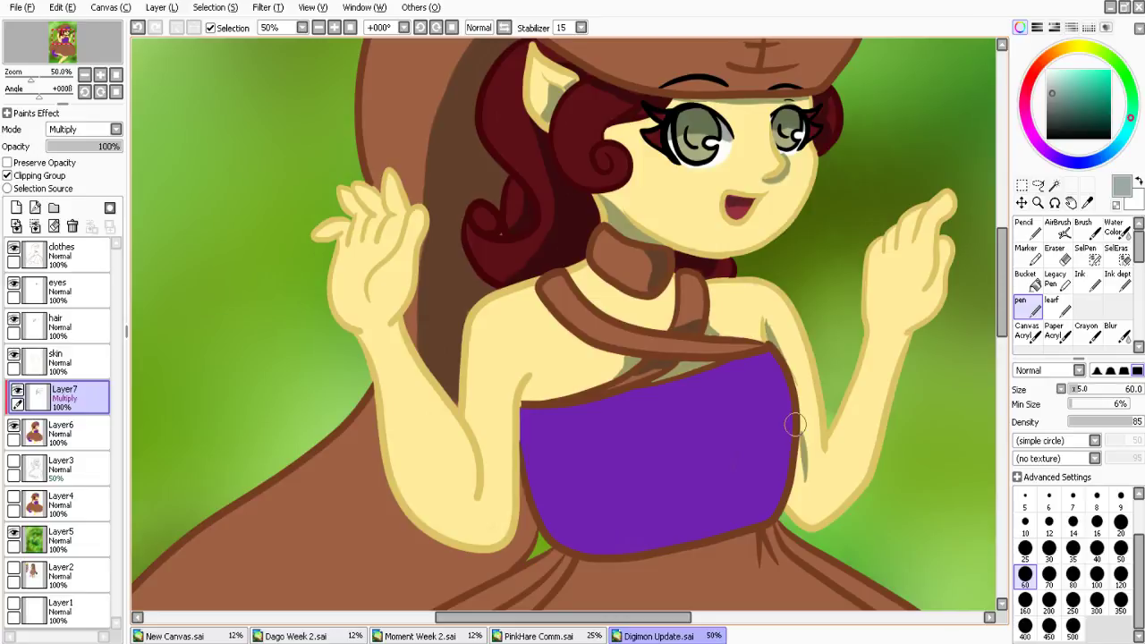
{"action": "mouse_move", "coordinate": [795, 424]}
{"action": "left_mouse_down"}
{"action": "mouse_move", "coordinate": [808, 521]}
{"action": "mouse_move", "coordinate": [814, 500]}
{"action": "left_mouse_up"}
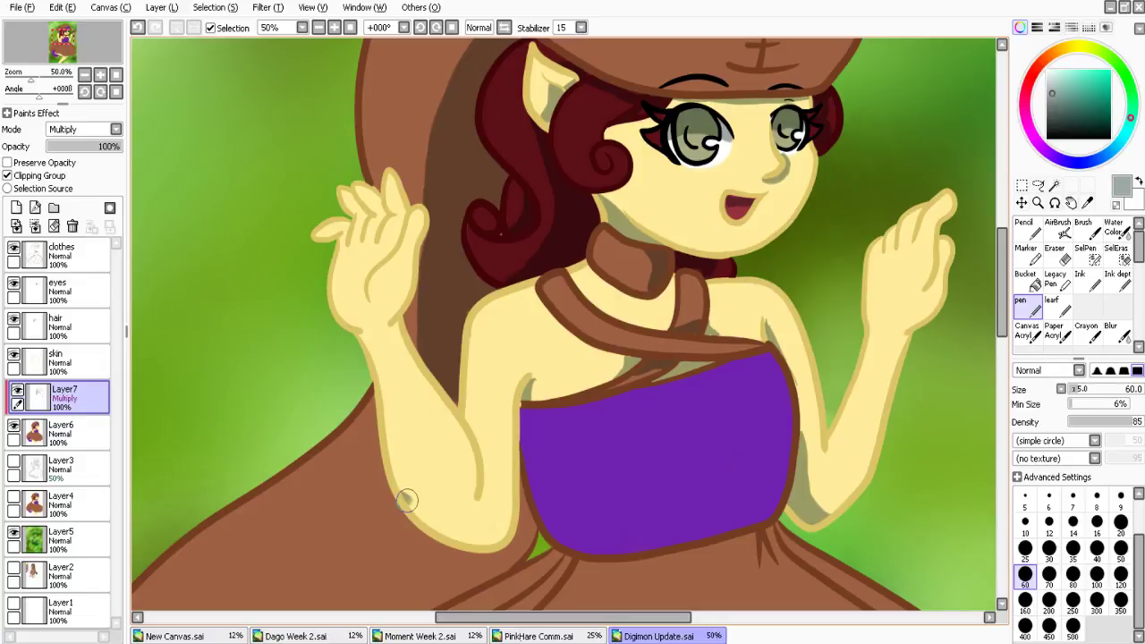
{"action": "mouse_move", "coordinate": [406, 499]}
{"action": "left_mouse_down"}
{"action": "mouse_move", "coordinate": [495, 514]}
{"action": "mouse_move", "coordinate": [514, 488]}
{"action": "mouse_move", "coordinate": [417, 517]}
{"action": "mouse_move", "coordinate": [447, 531]}
{"action": "left_mouse_up"}
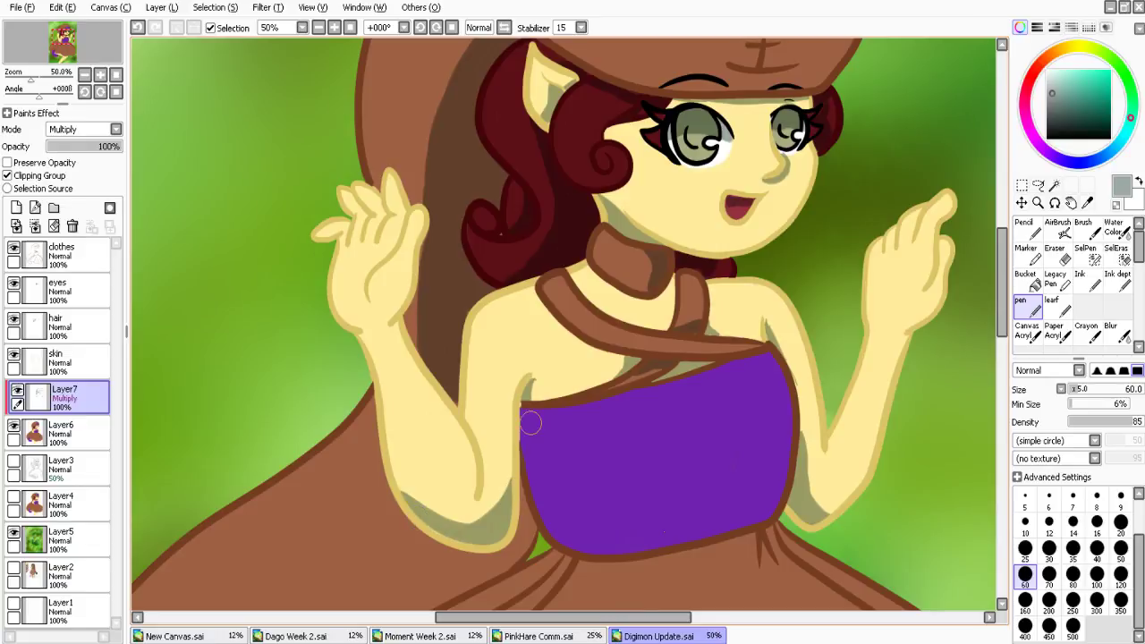
{"action": "mouse_move", "coordinate": [530, 423]}
{"action": "left_mouse_down"}
{"action": "mouse_move", "coordinate": [523, 460]}
{"action": "mouse_move", "coordinate": [531, 409]}
{"action": "mouse_move", "coordinate": [524, 474]}
{"action": "left_mouse_up"}
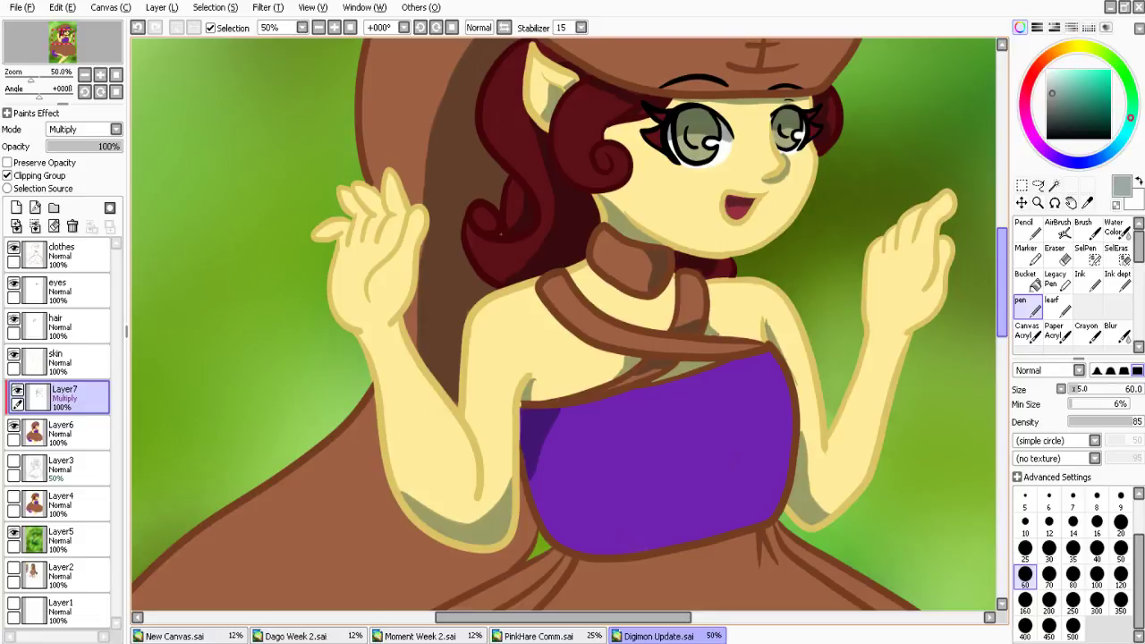
Shade the brown hat tail between the near elbow and the skirt, plus the skirt's gathers at both sides of the waist
{"action": "scroll", "coordinate": [404, 298], "scroll_direction": "down", "scroll_amount": 5}
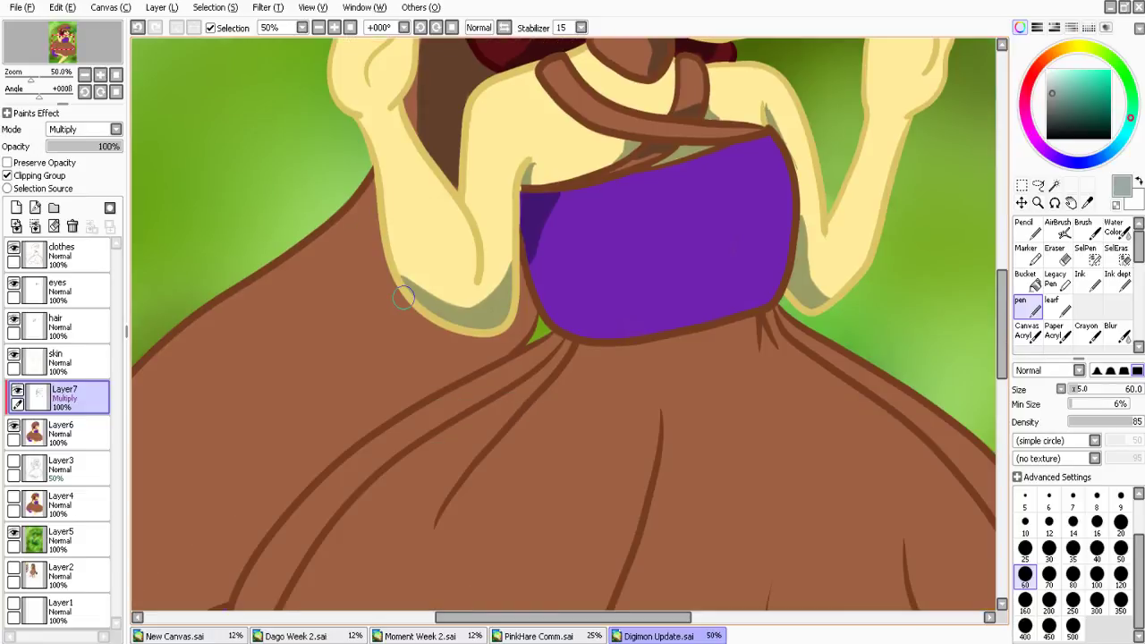
{"action": "mouse_move", "coordinate": [404, 298]}
{"action": "left_mouse_down"}
{"action": "mouse_move", "coordinate": [262, 522]}
{"action": "mouse_move", "coordinate": [373, 414]}
{"action": "left_mouse_up"}
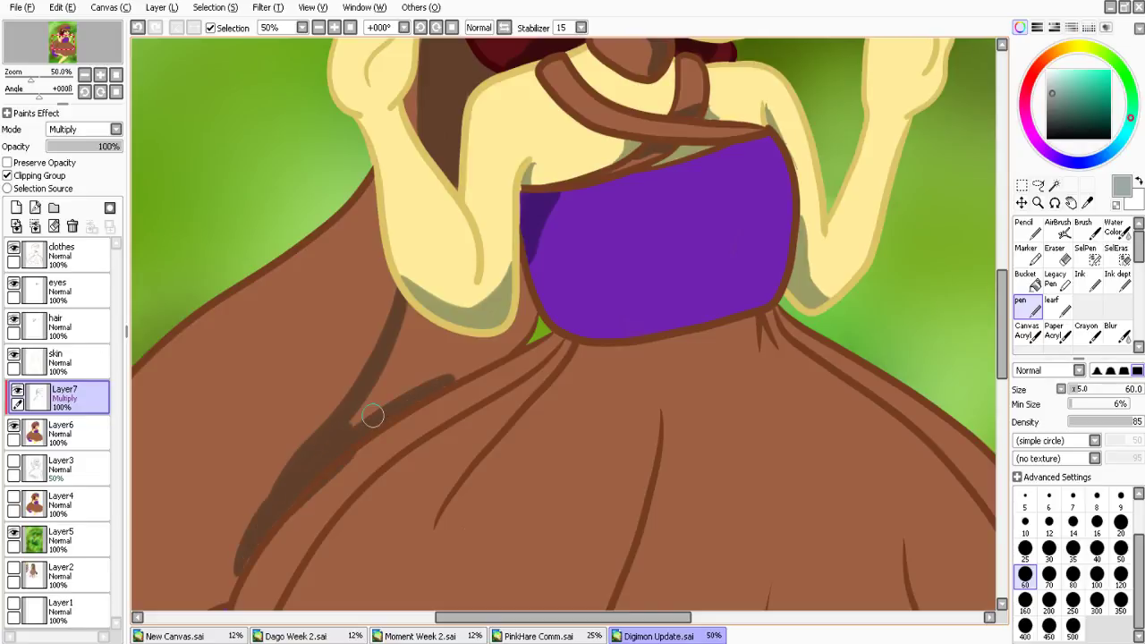
{"action": "left_click_drag", "start_coordinate": [445, 380], "coordinate": [526, 313]}
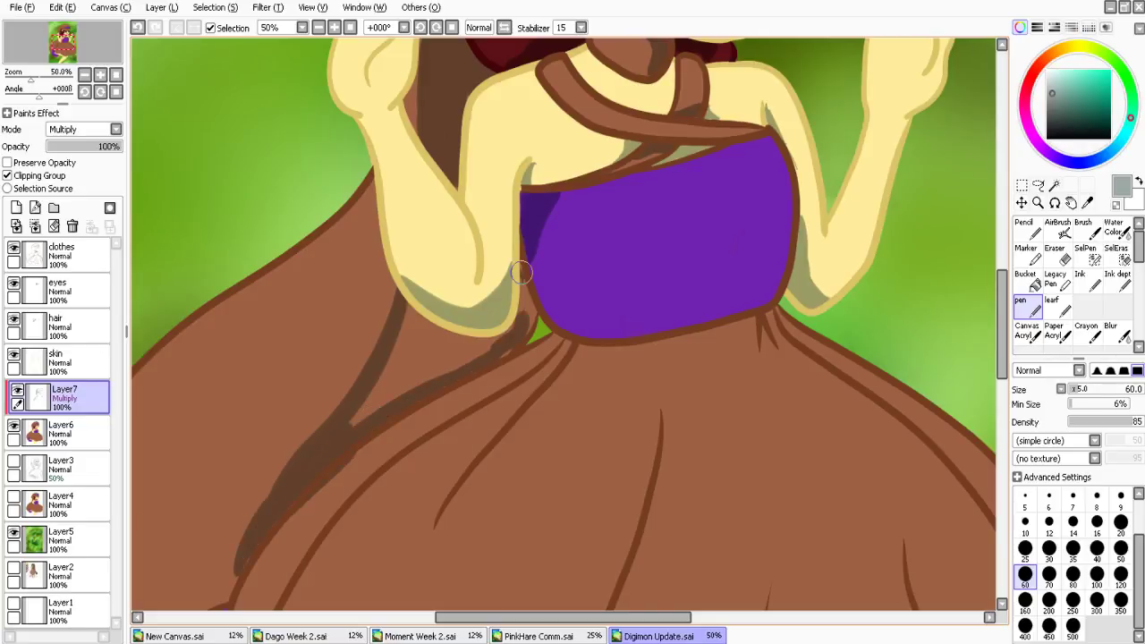
{"action": "mouse_move", "coordinate": [520, 272]}
{"action": "left_mouse_down"}
{"action": "mouse_move", "coordinate": [505, 339]}
{"action": "mouse_move", "coordinate": [452, 362]}
{"action": "mouse_move", "coordinate": [408, 338]}
{"action": "mouse_move", "coordinate": [342, 446]}
{"action": "left_mouse_up"}
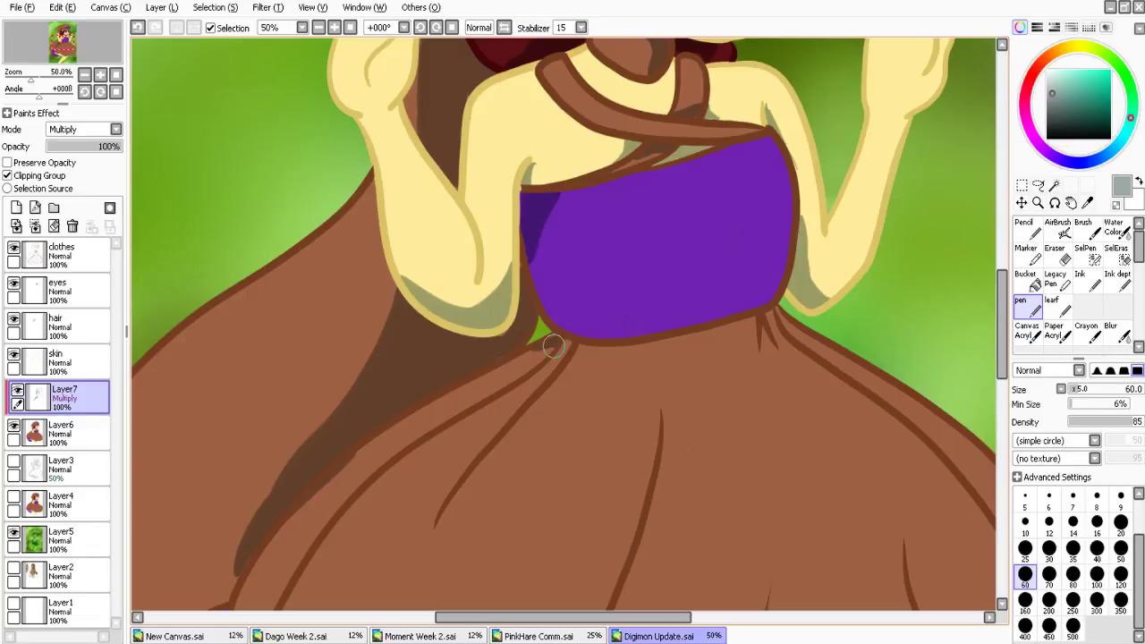
{"action": "left_click_drag", "start_coordinate": [553, 348], "coordinate": [564, 356]}
{"action": "left_click_drag", "start_coordinate": [761, 324], "coordinate": [799, 335]}
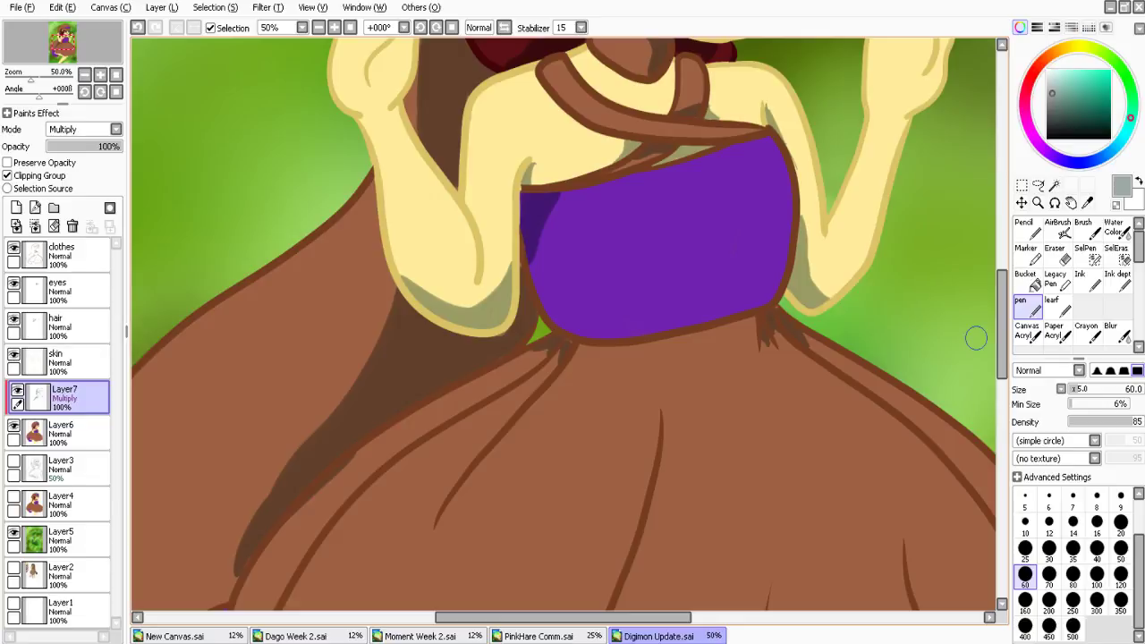
Extend the hat tail's shadow down to the purple tip and erase its overspill along the skirt's outline with a size 10 eraser
{"action": "scroll", "coordinate": [808, 336], "scroll_direction": "down", "scroll_amount": 4}
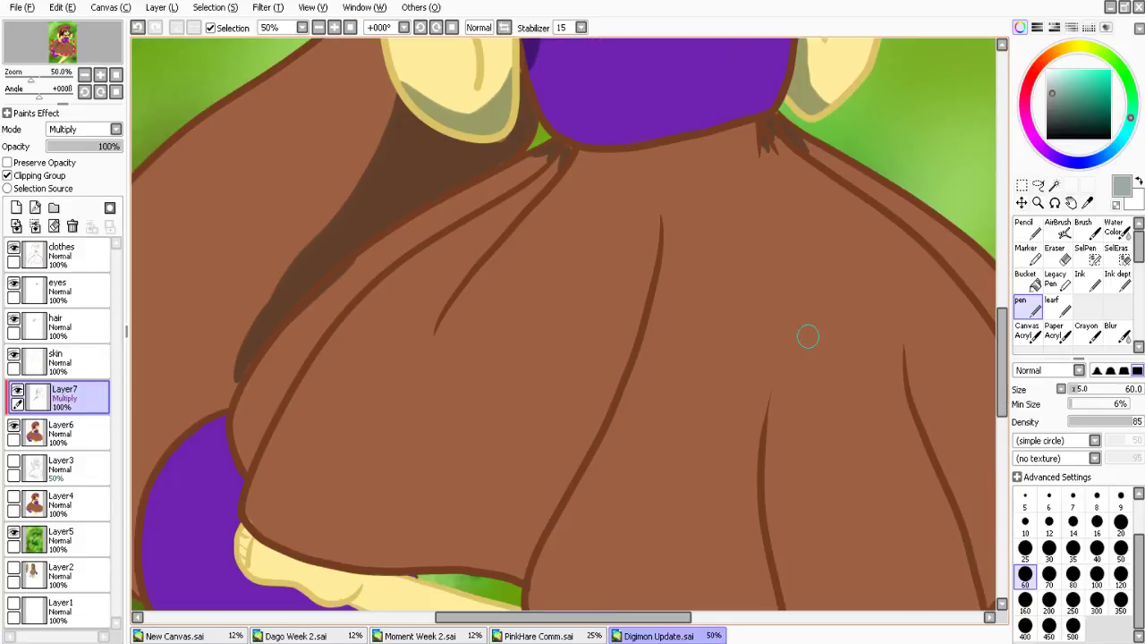
{"action": "left_click_drag", "start_coordinate": [288, 288], "coordinate": [206, 392]}
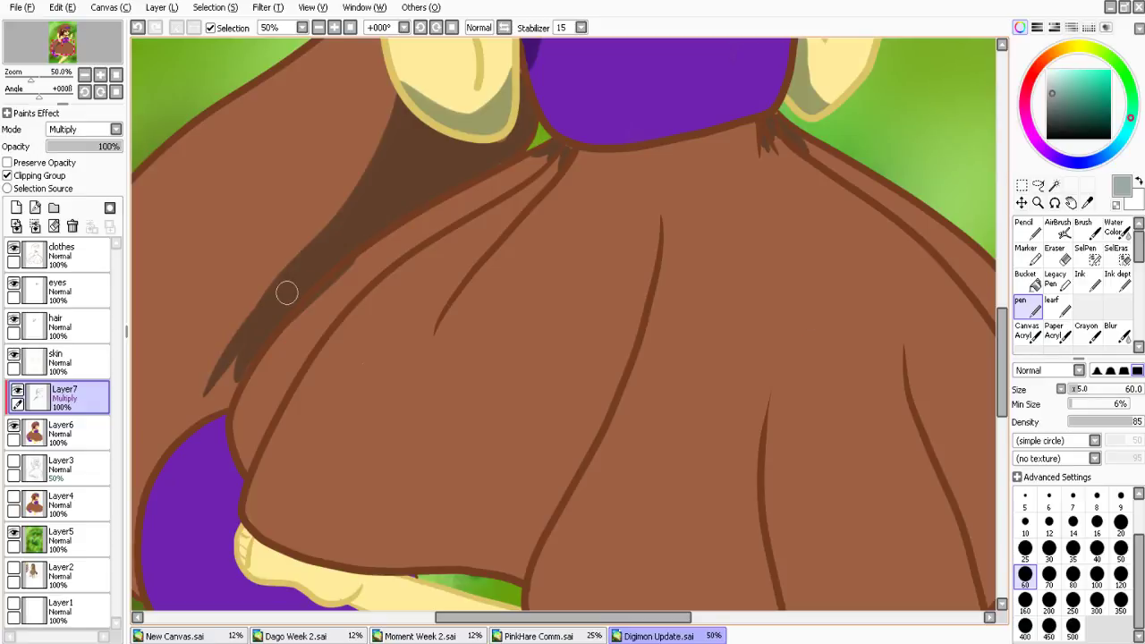
{"action": "mouse_move", "coordinate": [287, 293]}
{"action": "left_mouse_down"}
{"action": "mouse_move", "coordinate": [159, 460]}
{"action": "mouse_move", "coordinate": [280, 310]}
{"action": "mouse_move", "coordinate": [217, 404]}
{"action": "mouse_move", "coordinate": [259, 328]}
{"action": "left_mouse_up"}
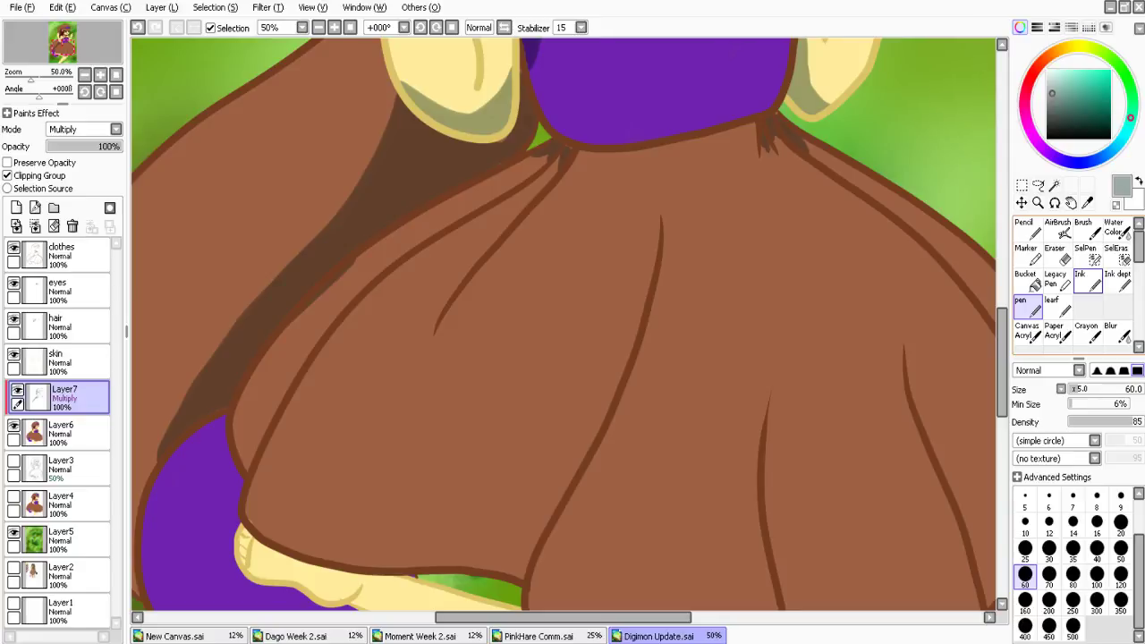
{"action": "left_click", "coordinate": [1058, 254]}
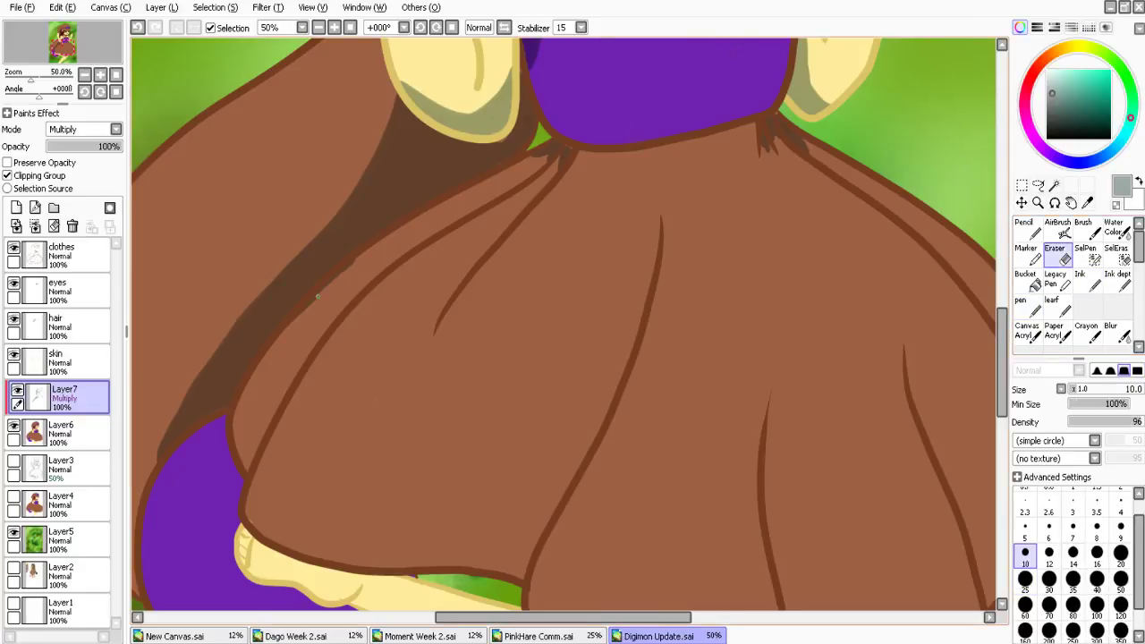
{"action": "left_click_drag", "start_coordinate": [353, 262], "coordinate": [306, 310]}
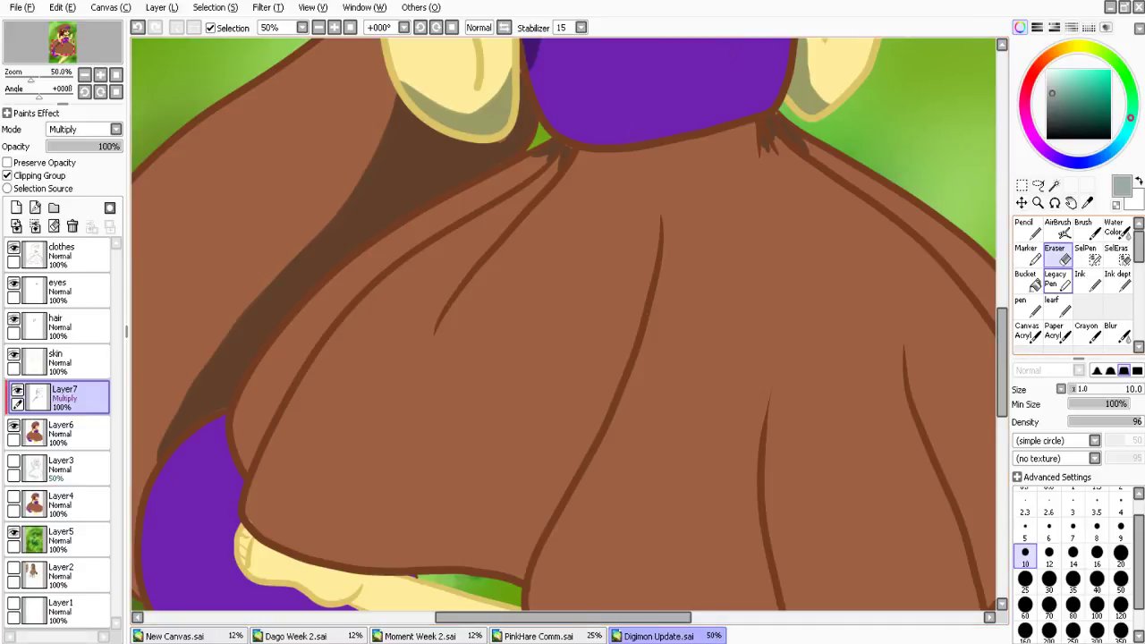
Shade the lower part of the skirt's outermost fold beside the purple tip with the size 60 pen
{"action": "left_click", "coordinate": [1026, 304]}
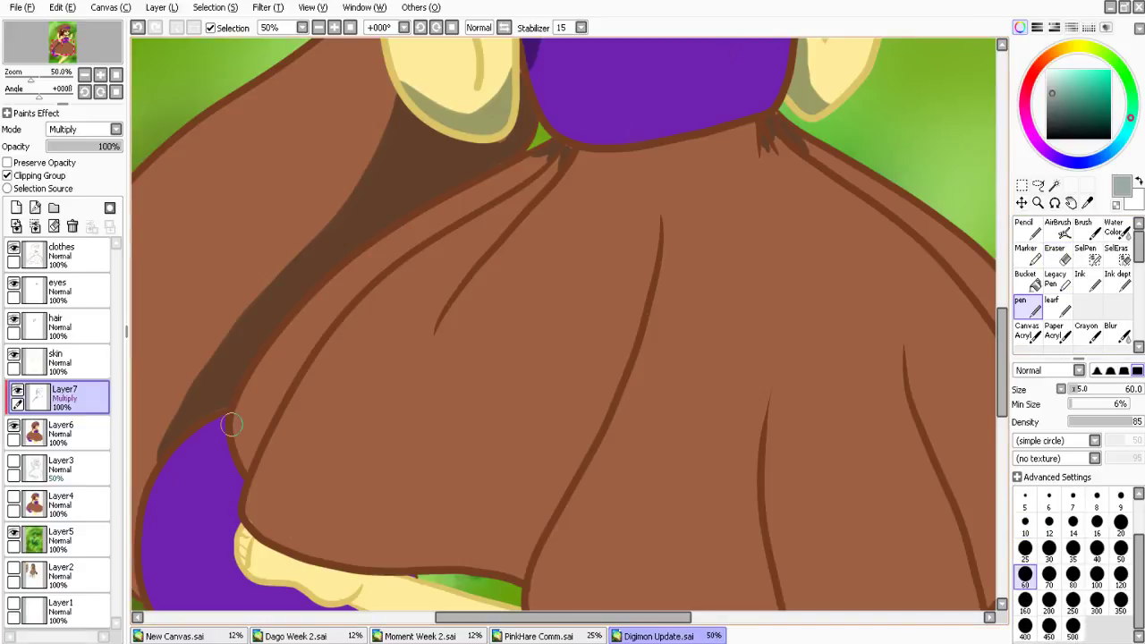
{"action": "mouse_move", "coordinate": [231, 425]}
{"action": "left_mouse_down"}
{"action": "mouse_move", "coordinate": [278, 390]}
{"action": "mouse_move", "coordinate": [238, 441]}
{"action": "mouse_move", "coordinate": [264, 430]}
{"action": "left_mouse_up"}
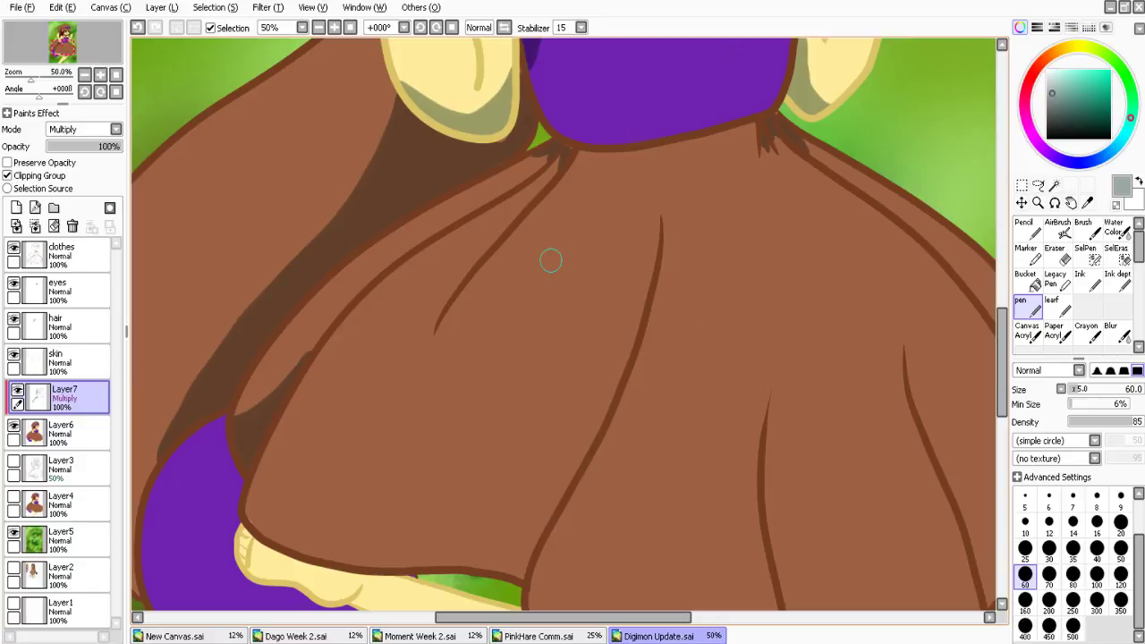
{"action": "scroll", "coordinate": [550, 261], "scroll_direction": "down", "scroll_amount": 3}
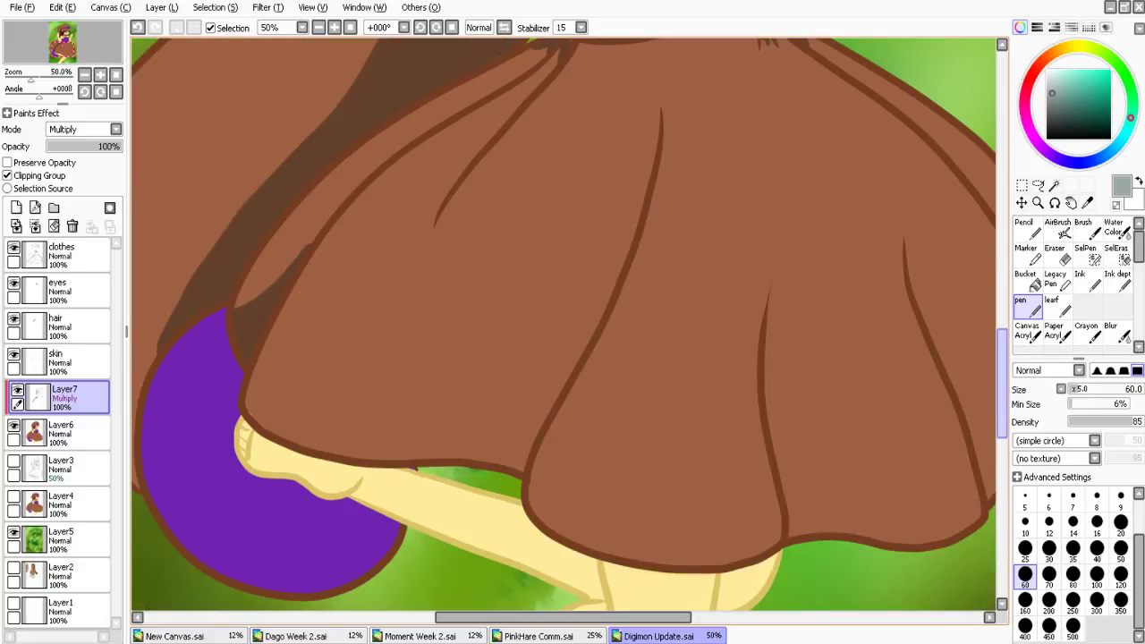
Paint a shadow along the long central skirt fold, widening it to fill the corner at the hem above the leg
{"action": "scroll", "coordinate": [638, 168], "scroll_direction": "down", "scroll_amount": 2}
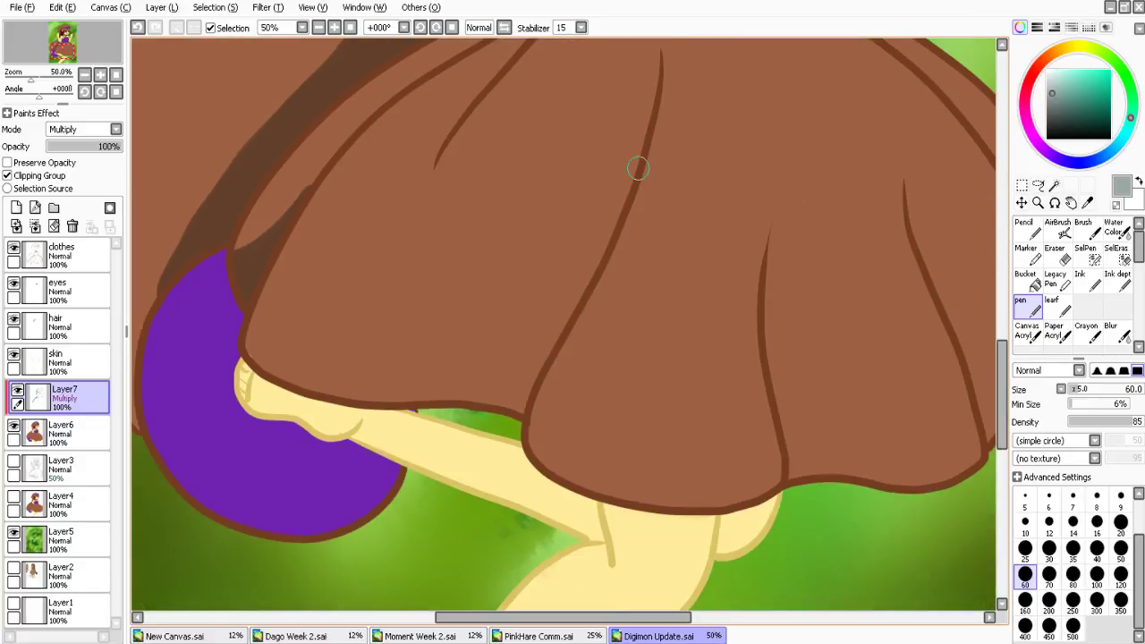
{"action": "mouse_move", "coordinate": [638, 167]}
{"action": "left_mouse_down"}
{"action": "mouse_move", "coordinate": [549, 335]}
{"action": "mouse_move", "coordinate": [421, 399]}
{"action": "left_mouse_up"}
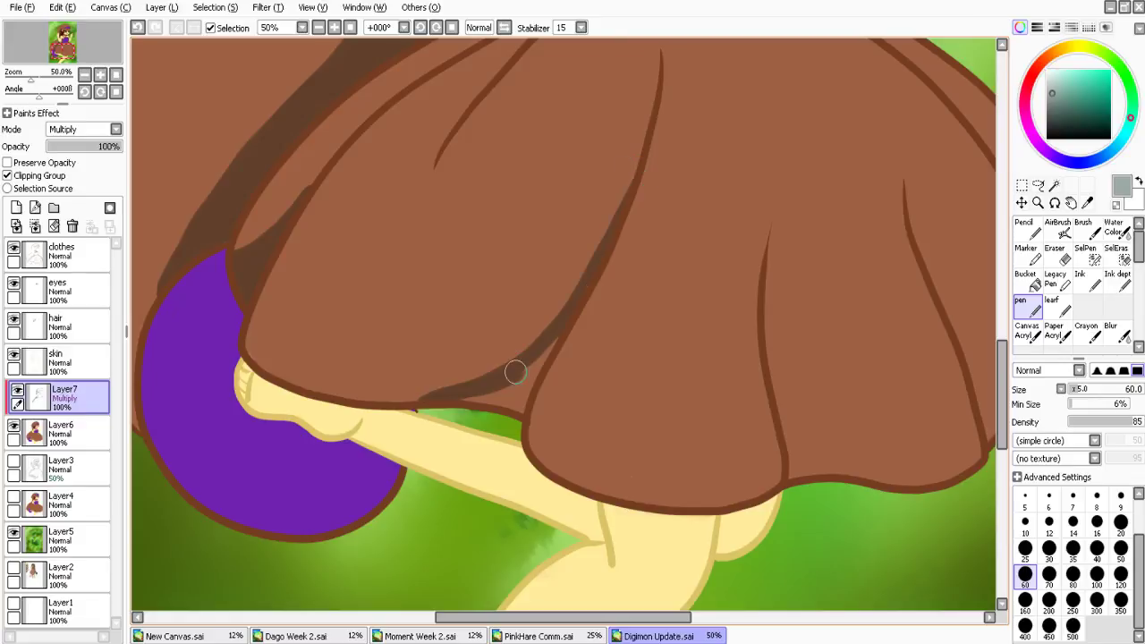
{"action": "mouse_move", "coordinate": [515, 371]}
{"action": "left_mouse_down"}
{"action": "mouse_move", "coordinate": [526, 390]}
{"action": "mouse_move", "coordinate": [410, 402]}
{"action": "left_mouse_up"}
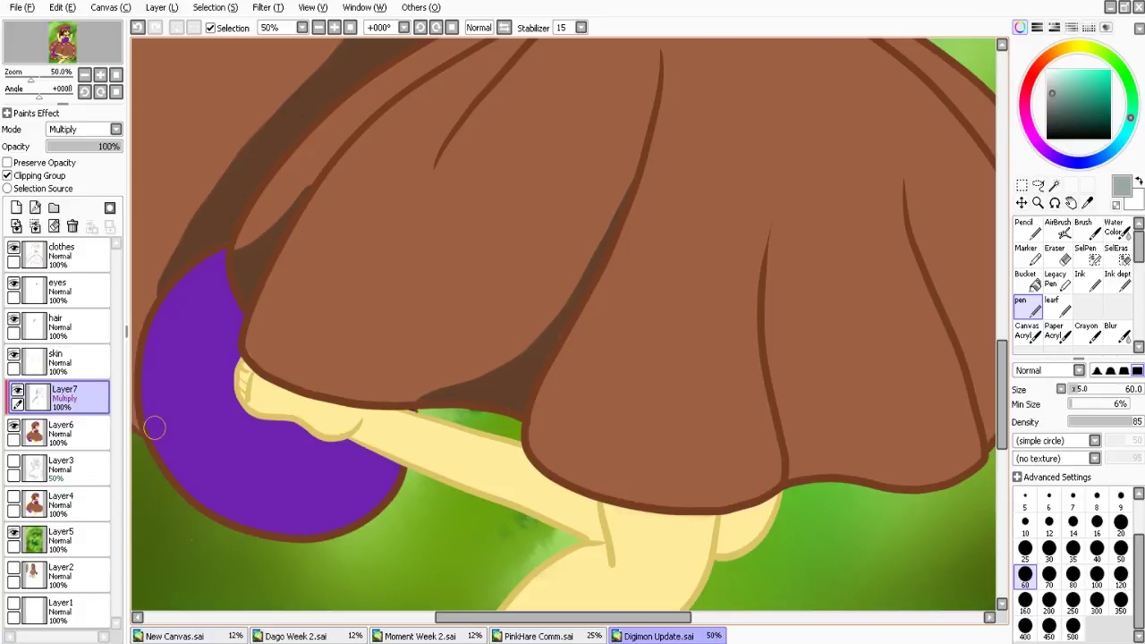
Shade the lower part of the purple tip behind the foot, and begin the skirt's shadow on the raised leg
{"action": "left_click_drag", "start_coordinate": [154, 429], "coordinate": [357, 456]}
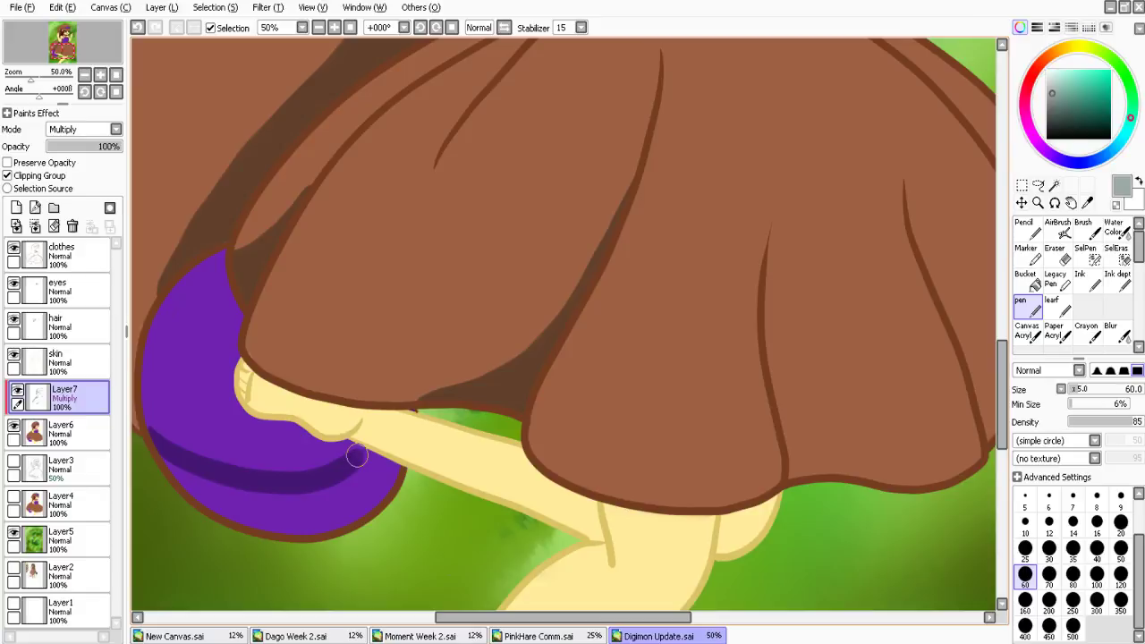
{"action": "mouse_move", "coordinate": [195, 494]}
{"action": "left_mouse_down"}
{"action": "mouse_move", "coordinate": [168, 462]}
{"action": "mouse_move", "coordinate": [301, 533]}
{"action": "mouse_move", "coordinate": [361, 483]}
{"action": "mouse_move", "coordinate": [331, 431]}
{"action": "mouse_move", "coordinate": [341, 410]}
{"action": "mouse_move", "coordinate": [428, 406]}
{"action": "mouse_move", "coordinate": [524, 457]}
{"action": "left_mouse_up"}
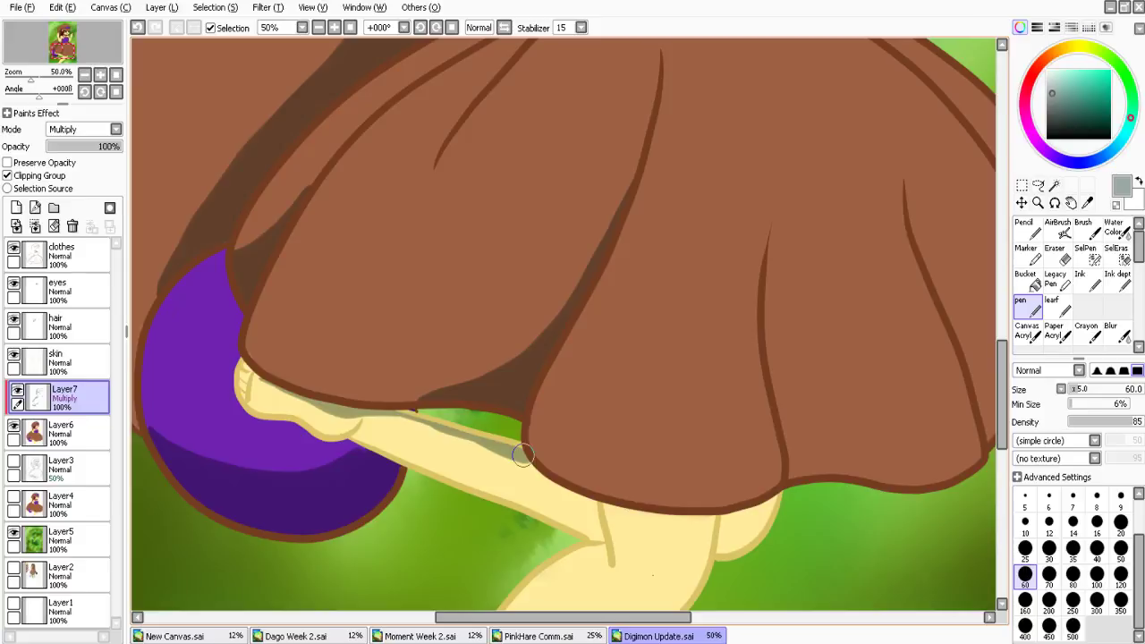
Shade the skin of both legs beneath the skirt hem, including the knee area, and clean up the shading with the Eraser
{"action": "mouse_move", "coordinate": [523, 455]}
{"action": "left_mouse_down"}
{"action": "mouse_move", "coordinate": [598, 527]}
{"action": "mouse_move", "coordinate": [619, 506]}
{"action": "mouse_move", "coordinate": [596, 504]}
{"action": "mouse_move", "coordinate": [796, 501]}
{"action": "left_mouse_up"}
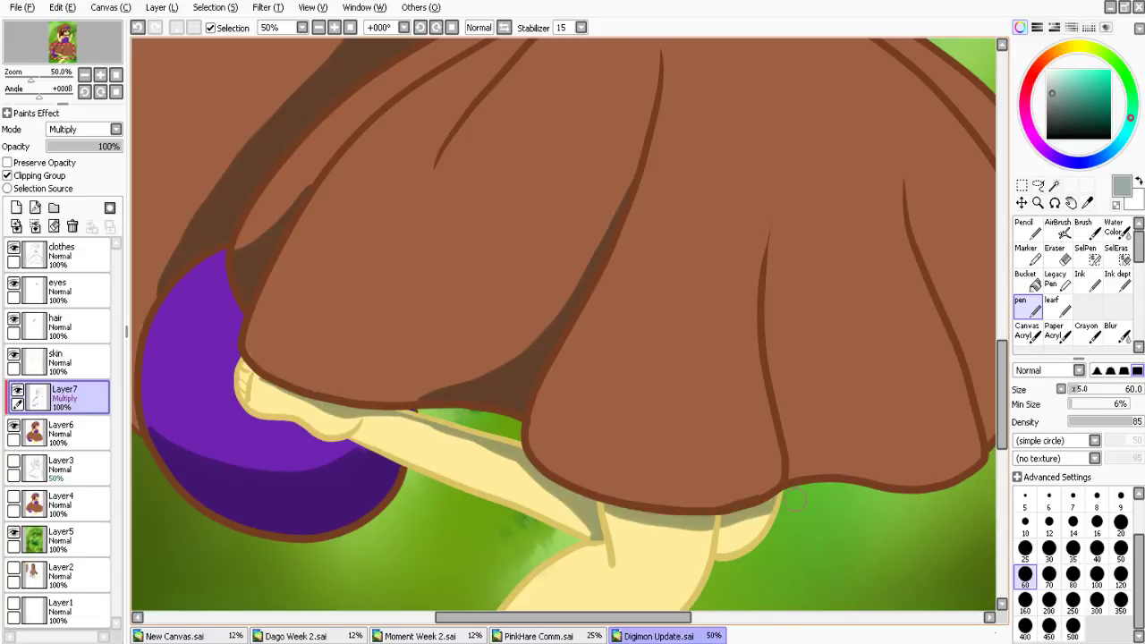
{"action": "left_click_drag", "start_coordinate": [796, 499], "coordinate": [727, 531]}
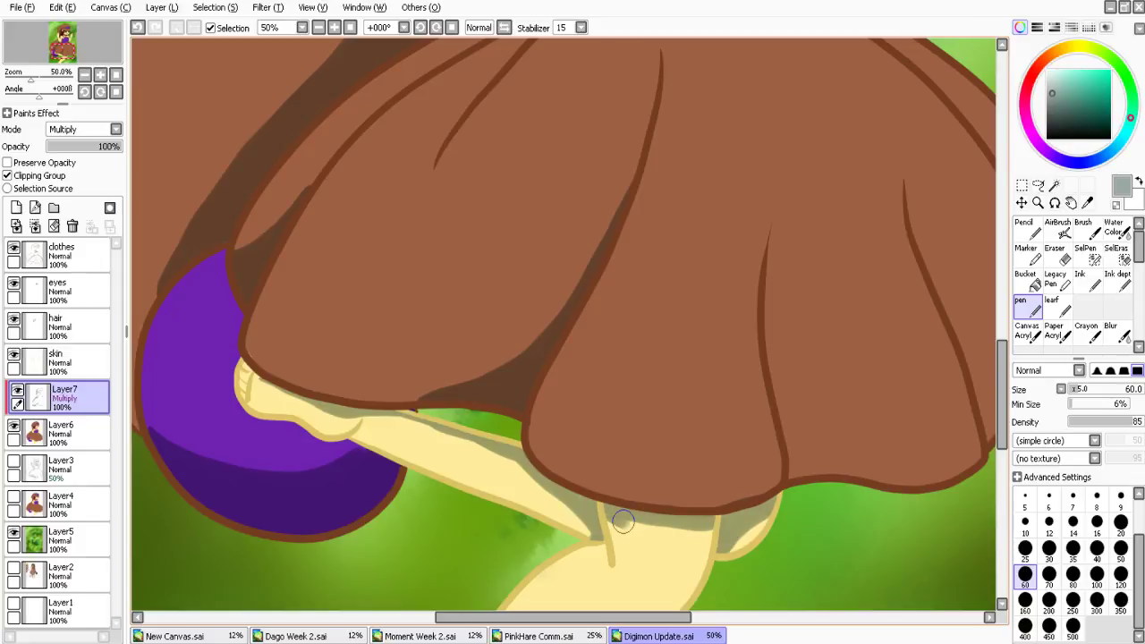
{"action": "left_click_drag", "start_coordinate": [623, 522], "coordinate": [604, 511]}
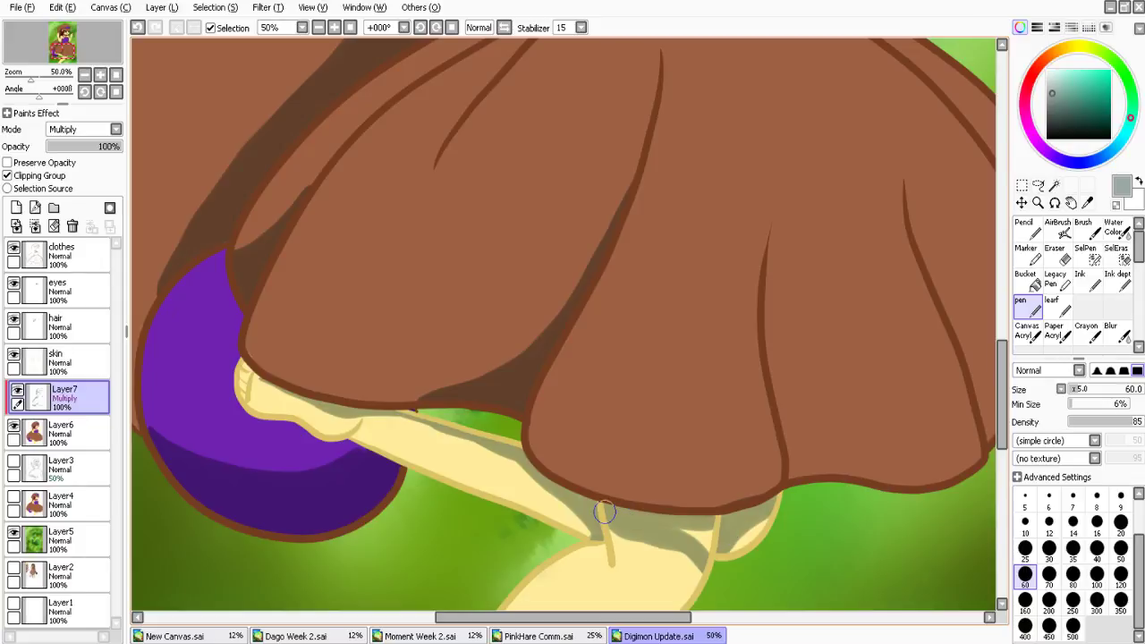
{"action": "key", "text": "ctrl+z"}
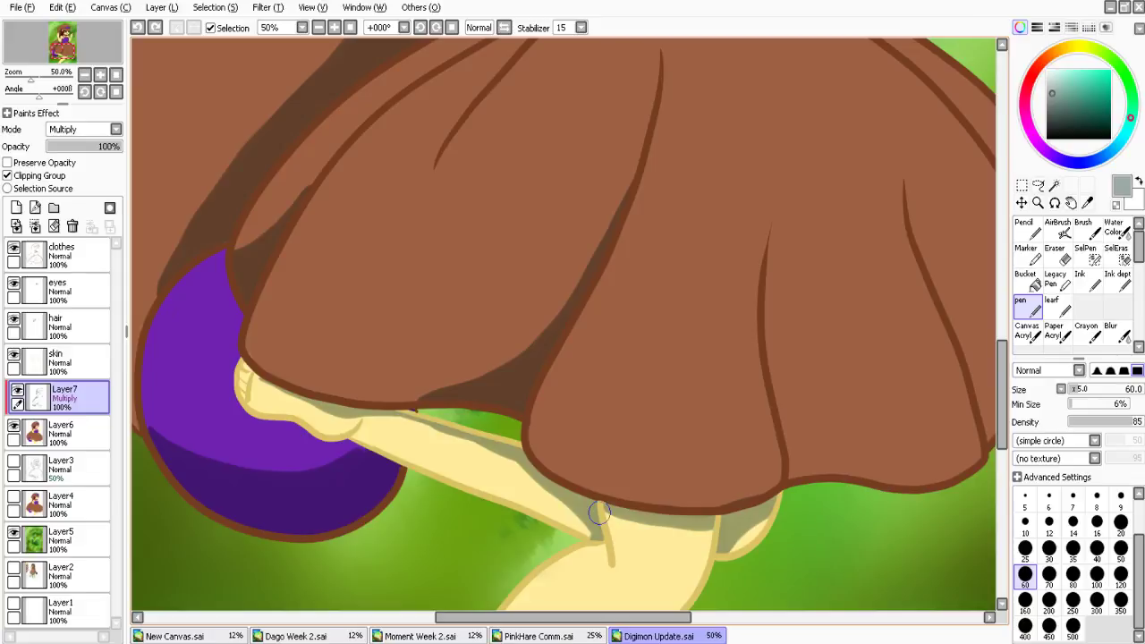
{"action": "key", "text": "ctrl+y"}
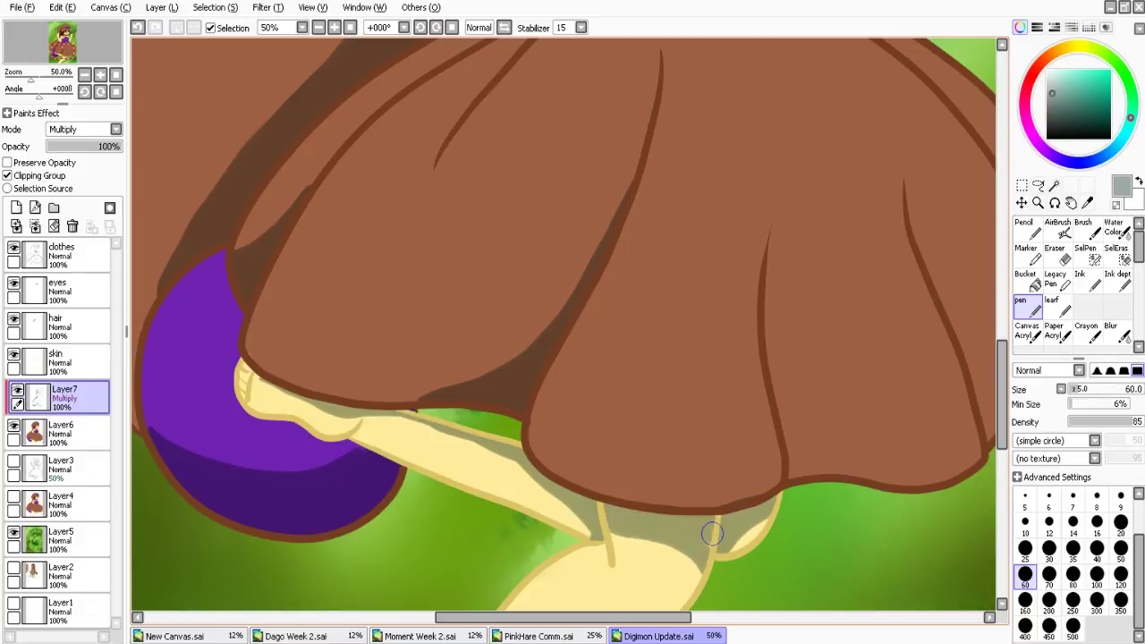
{"action": "key", "text": "e"}
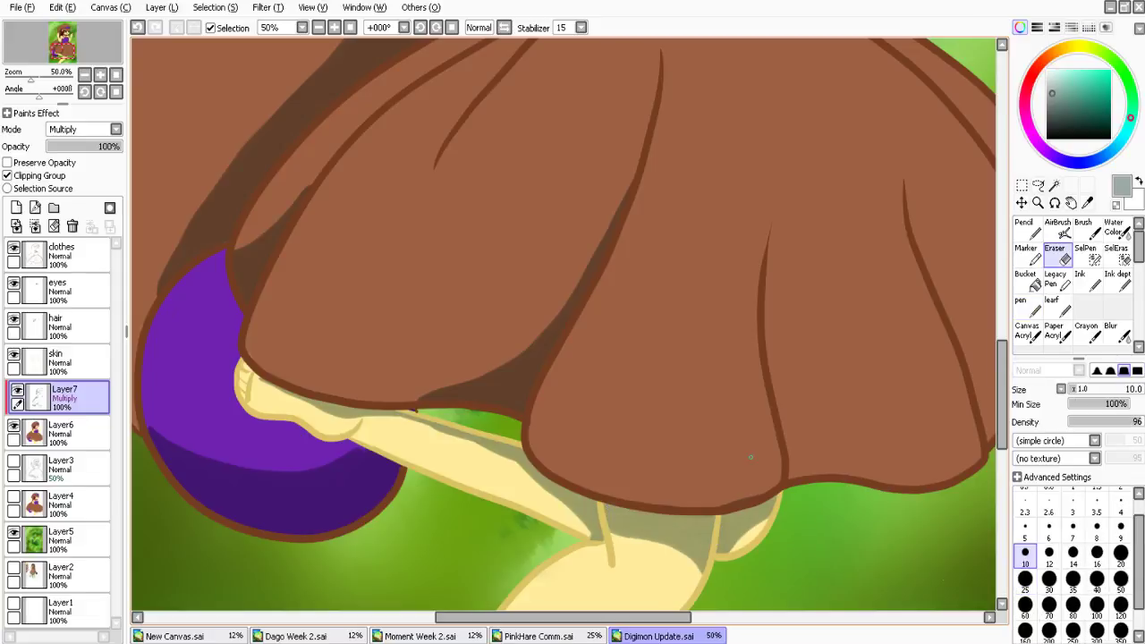
{"action": "left_click_drag", "start_coordinate": [762, 498], "coordinate": [722, 502]}
{"action": "left_click", "coordinate": [1028, 309]}
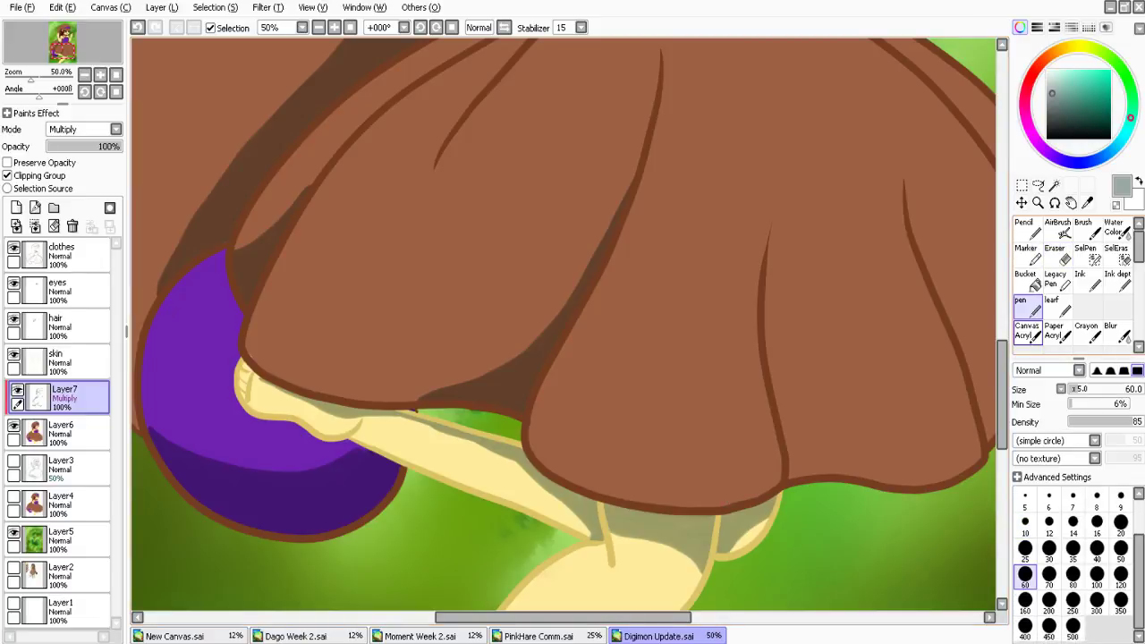
Paint tapered shadows beside the two short folds on the right half of the skirt, down to the hem
{"action": "left_click_drag", "start_coordinate": [557, 617], "coordinate": [609, 618]}
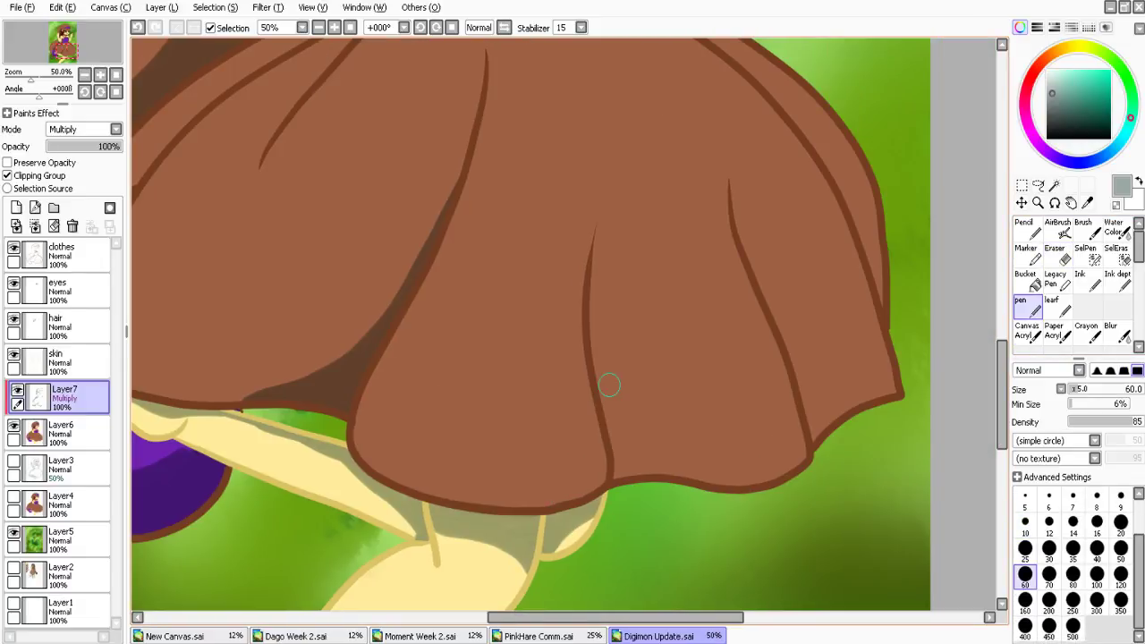
{"action": "mouse_move", "coordinate": [594, 362]}
{"action": "left_mouse_down"}
{"action": "mouse_move", "coordinate": [657, 475]}
{"action": "mouse_move", "coordinate": [622, 473]}
{"action": "left_mouse_up"}
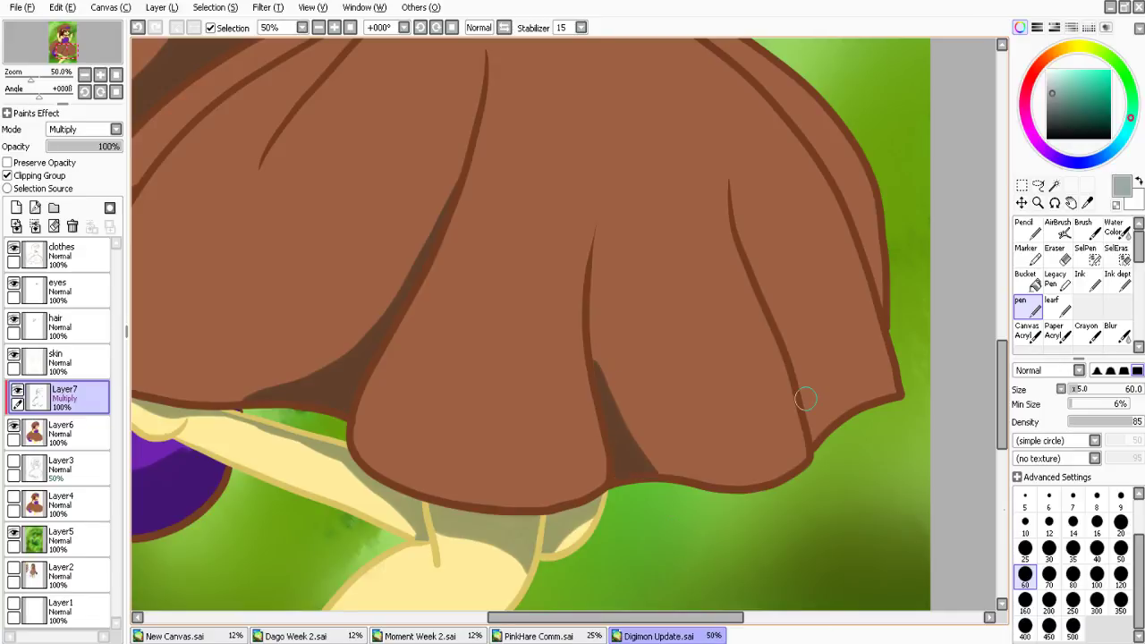
{"action": "left_click_drag", "start_coordinate": [750, 263], "coordinate": [846, 419]}
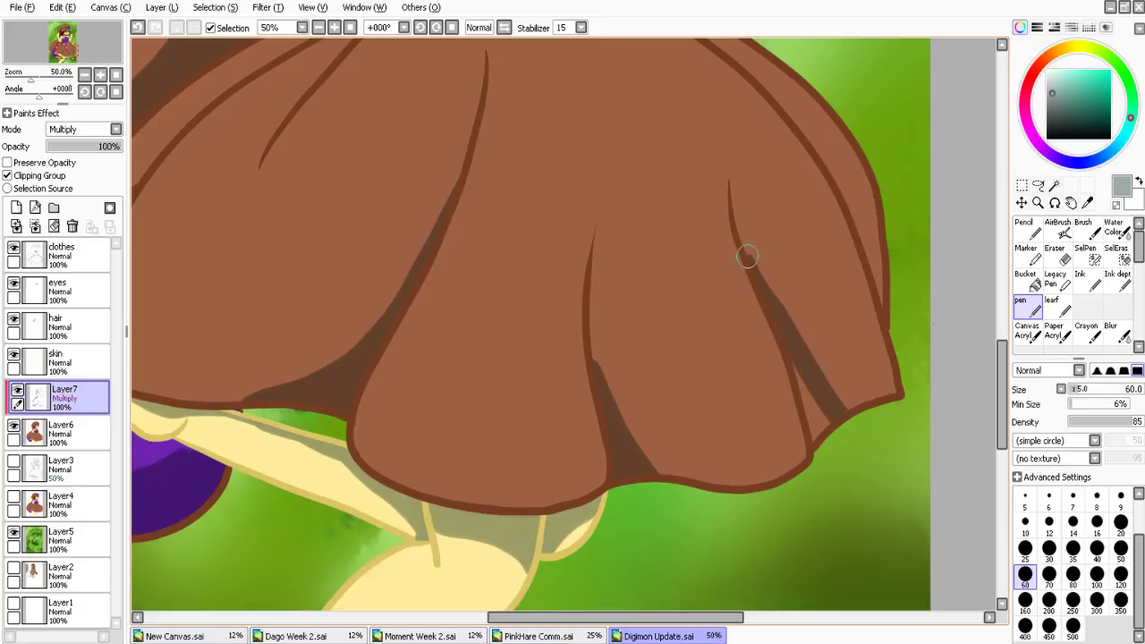
{"action": "left_click_drag", "start_coordinate": [748, 257], "coordinate": [815, 452]}
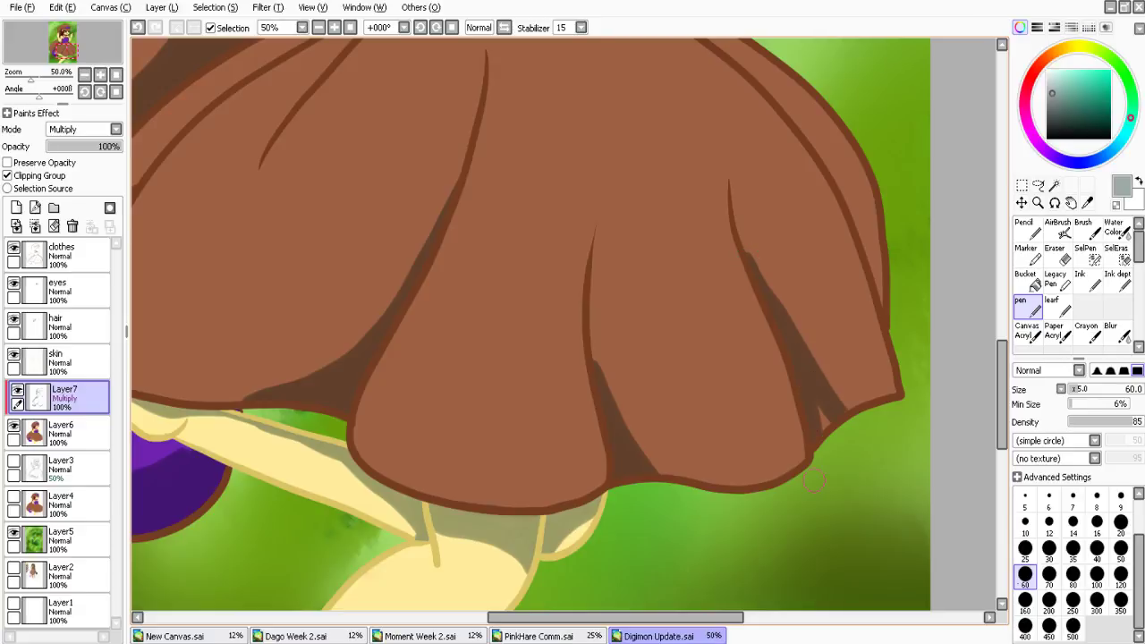
Shade the narrow strip between the skirt's outer right fold and its edge, redoing the first stroke
{"action": "scroll", "coordinate": [813, 481], "scroll_direction": "up", "scroll_amount": 3}
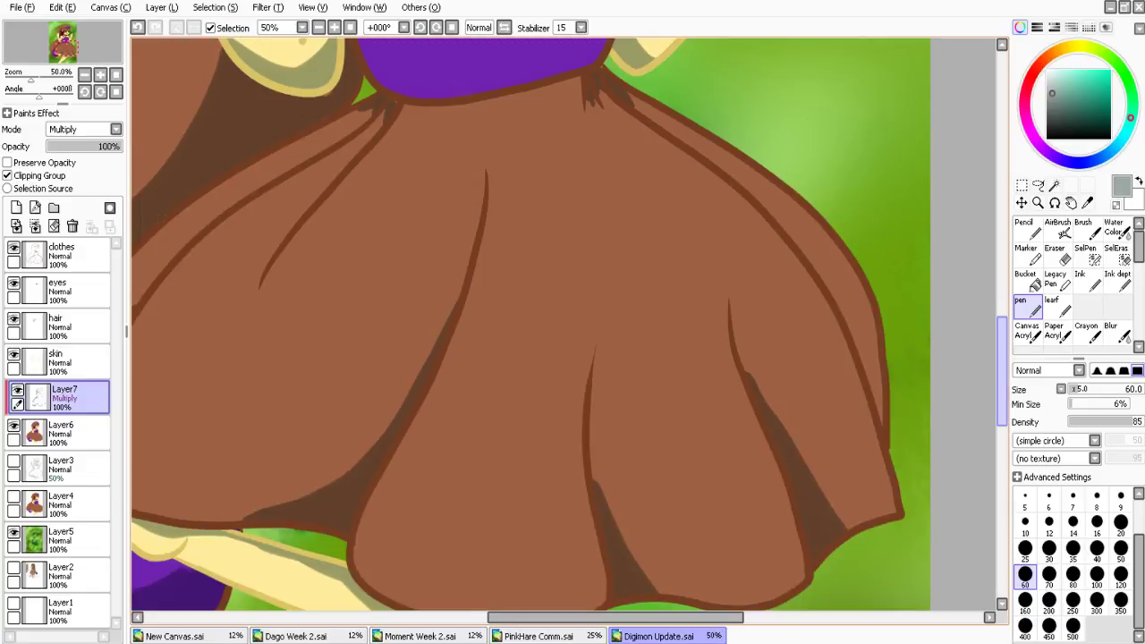
{"action": "scroll", "coordinate": [760, 309], "scroll_direction": "up", "scroll_amount": 3}
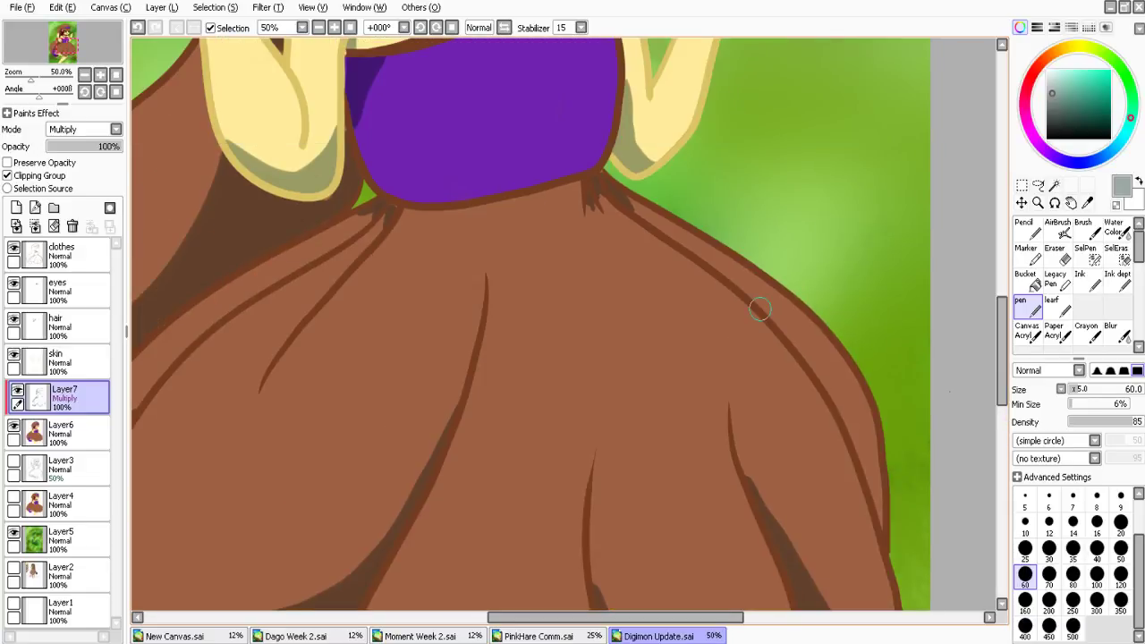
{"action": "left_click_drag", "start_coordinate": [760, 309], "coordinate": [856, 416]}
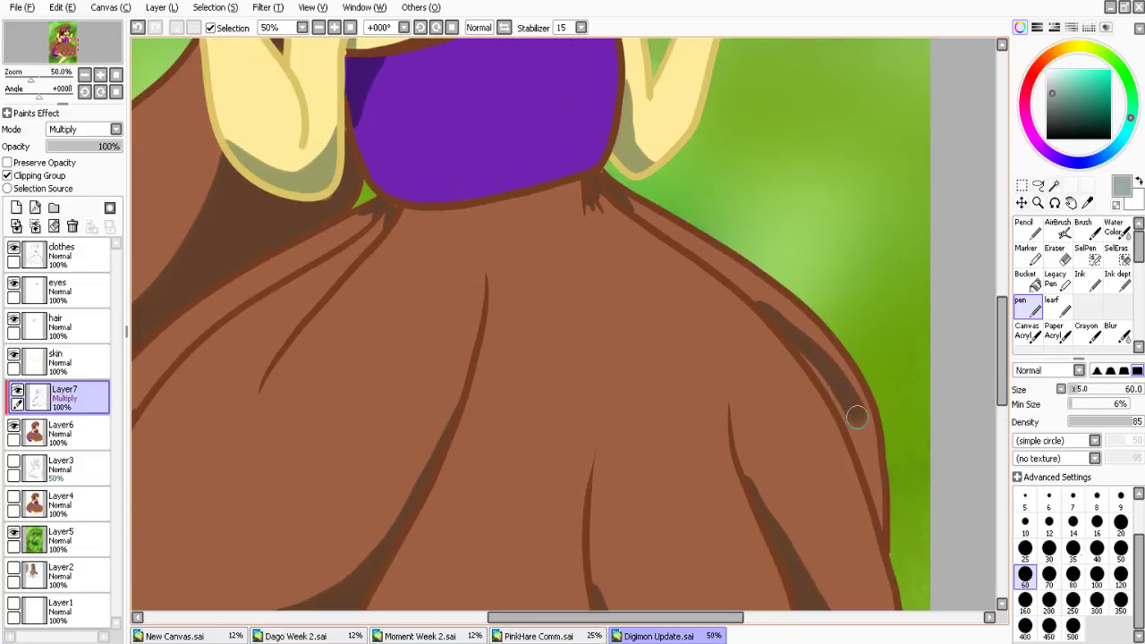
{"action": "key", "text": "ctrl+z"}
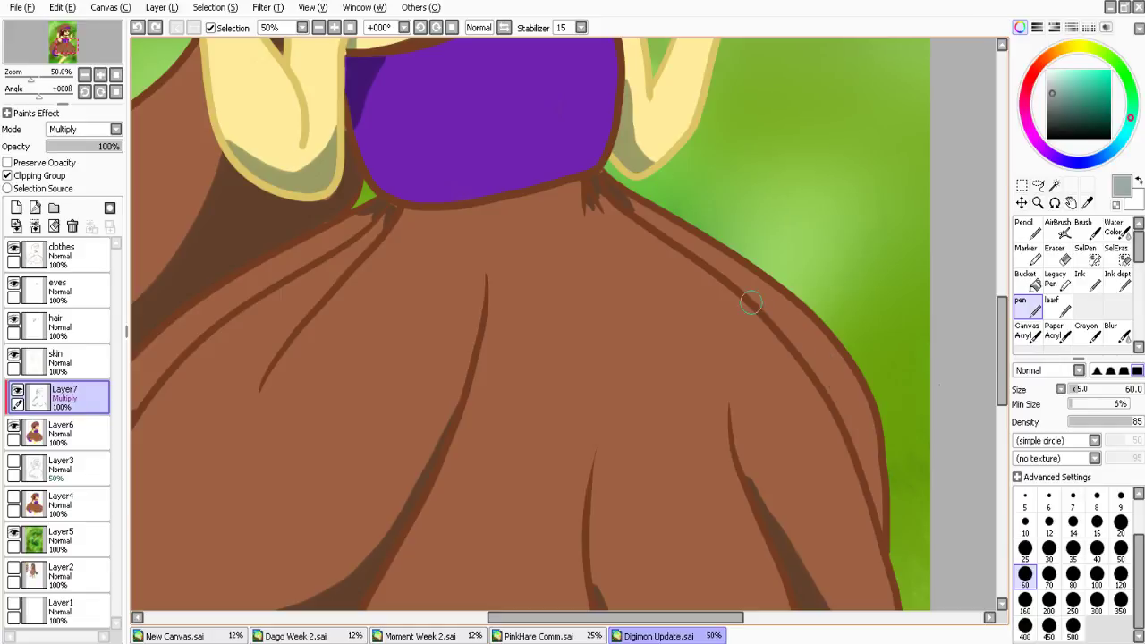
{"action": "mouse_move", "coordinate": [751, 304]}
{"action": "left_mouse_down"}
{"action": "mouse_move", "coordinate": [883, 540]}
{"action": "mouse_move", "coordinate": [798, 349]}
{"action": "left_mouse_up"}
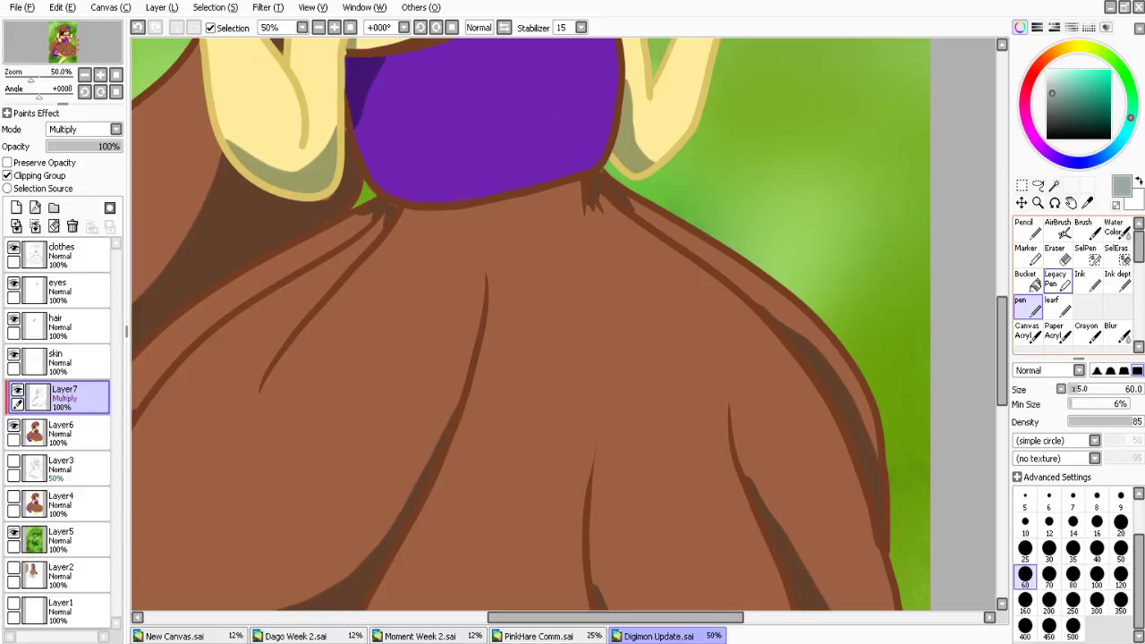
{"action": "left_click", "coordinate": [1061, 254]}
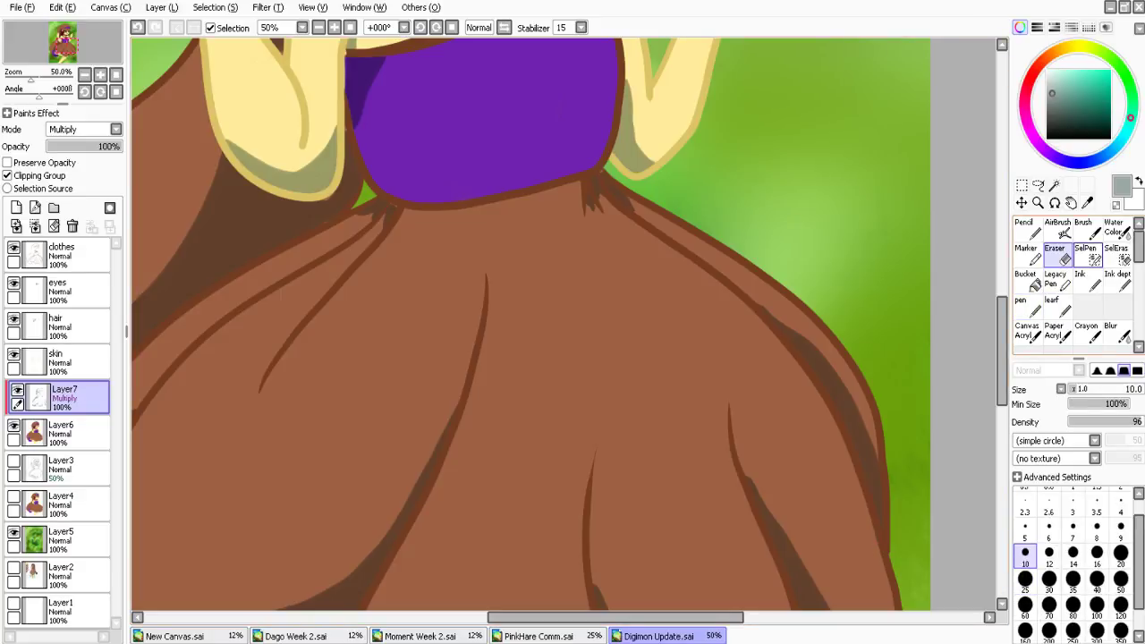
{"action": "left_click", "coordinate": [1028, 307]}
Shade the underside of the lower leg where it meets the bottom edge of the canvas
{"action": "left_click_drag", "start_coordinate": [1002, 351], "coordinate": [1002, 465]}
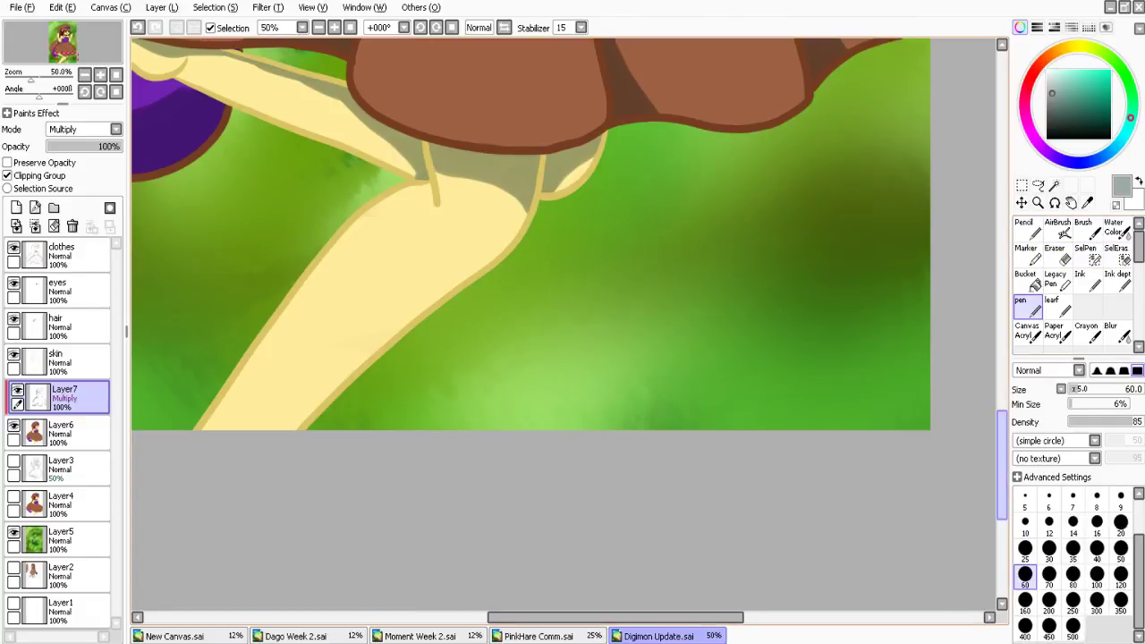
{"action": "scroll", "coordinate": [425, 53], "scroll_direction": "up", "scroll_amount": 1}
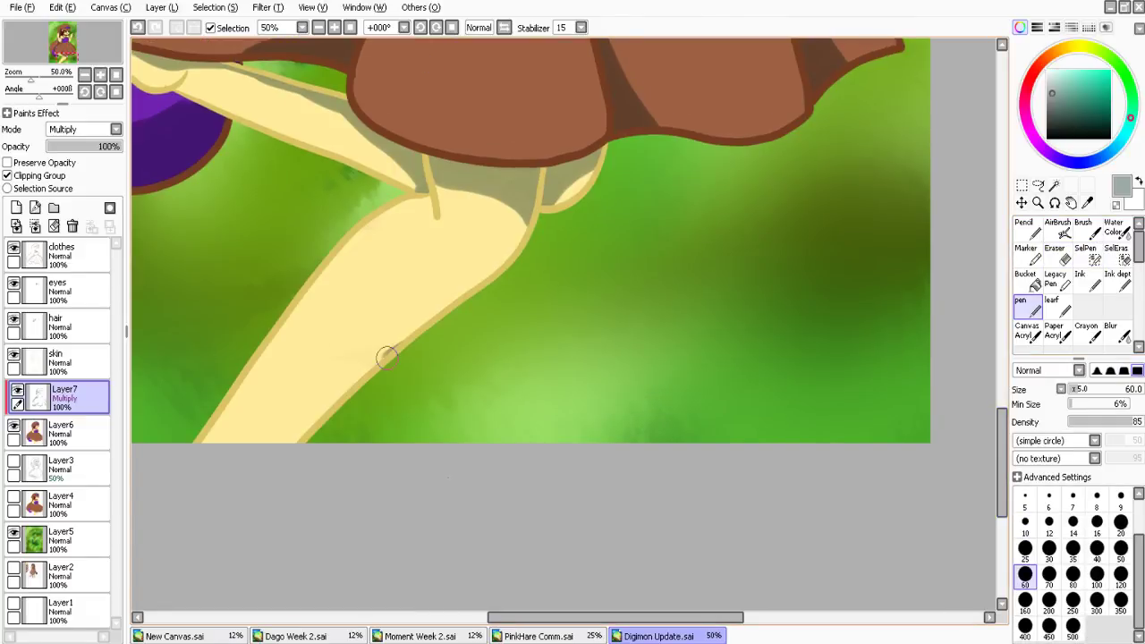
{"action": "left_click_drag", "start_coordinate": [386, 358], "coordinate": [347, 398]}
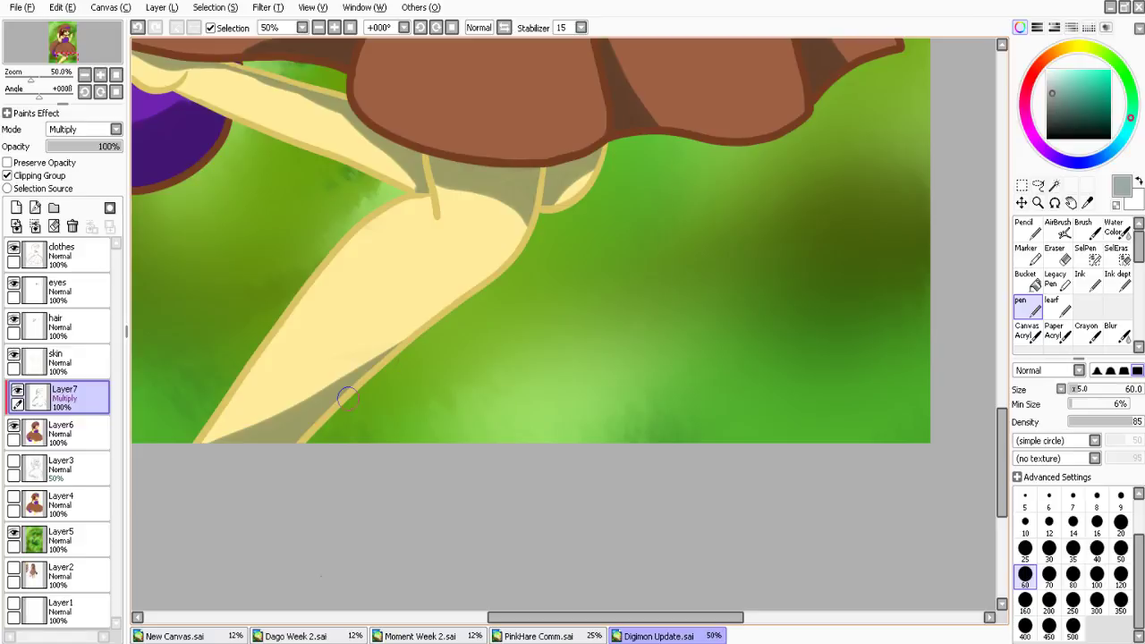
Try the Screen, Overlay and Shade blending modes on the shading layer, and return it to Multiply
{"action": "left_click", "coordinate": [350, 27]}
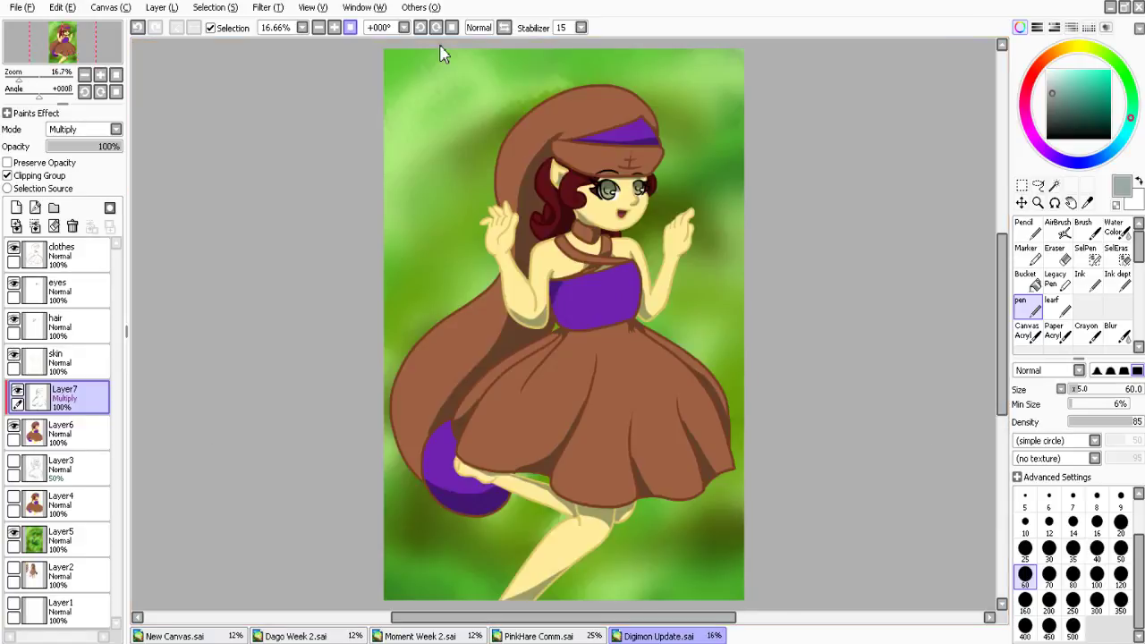
{"action": "left_click", "coordinate": [129, 170]}
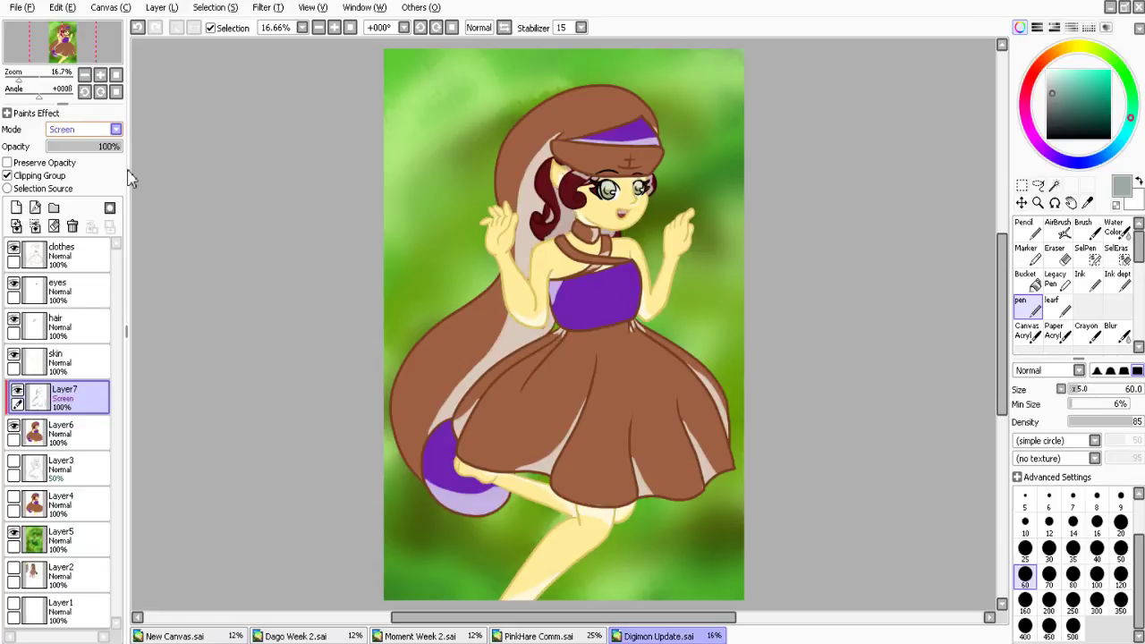
{"action": "scroll", "coordinate": [130, 178], "scroll_direction": "down", "scroll_amount": 1}
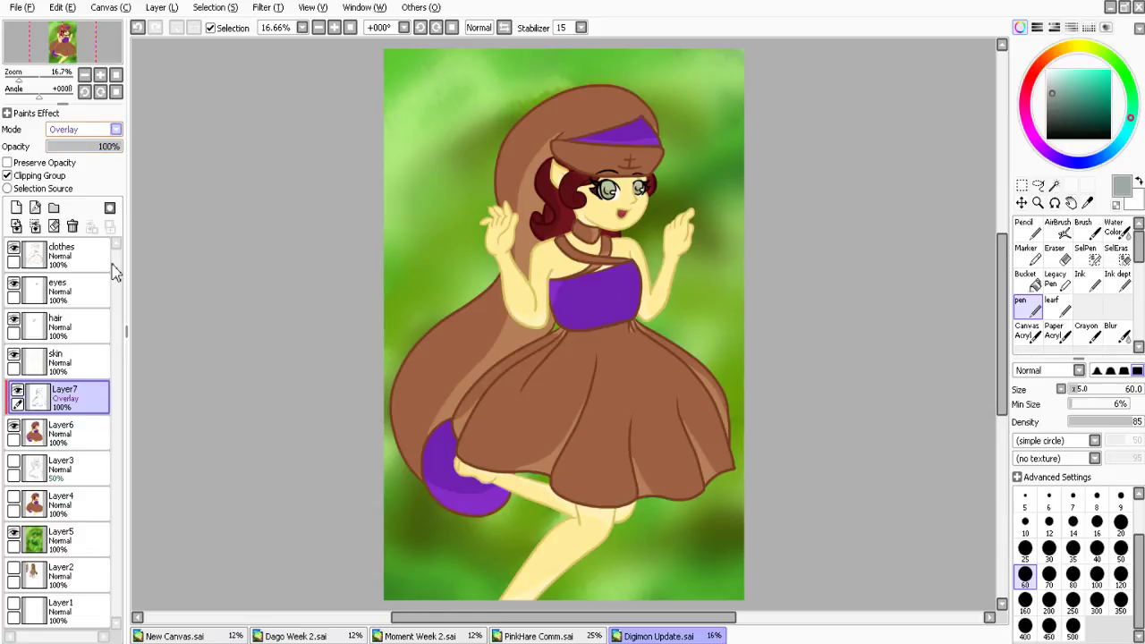
{"action": "scroll", "coordinate": [123, 208], "scroll_direction": "down", "scroll_amount": 2}
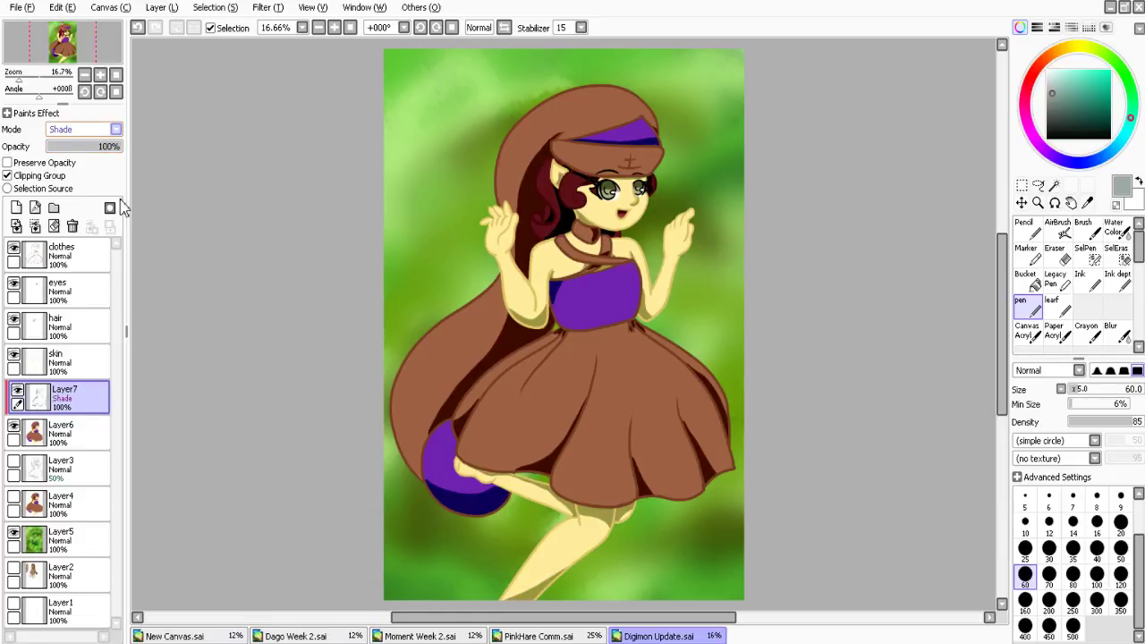
{"action": "scroll", "coordinate": [132, 207], "scroll_direction": "up", "scroll_amount": 4}
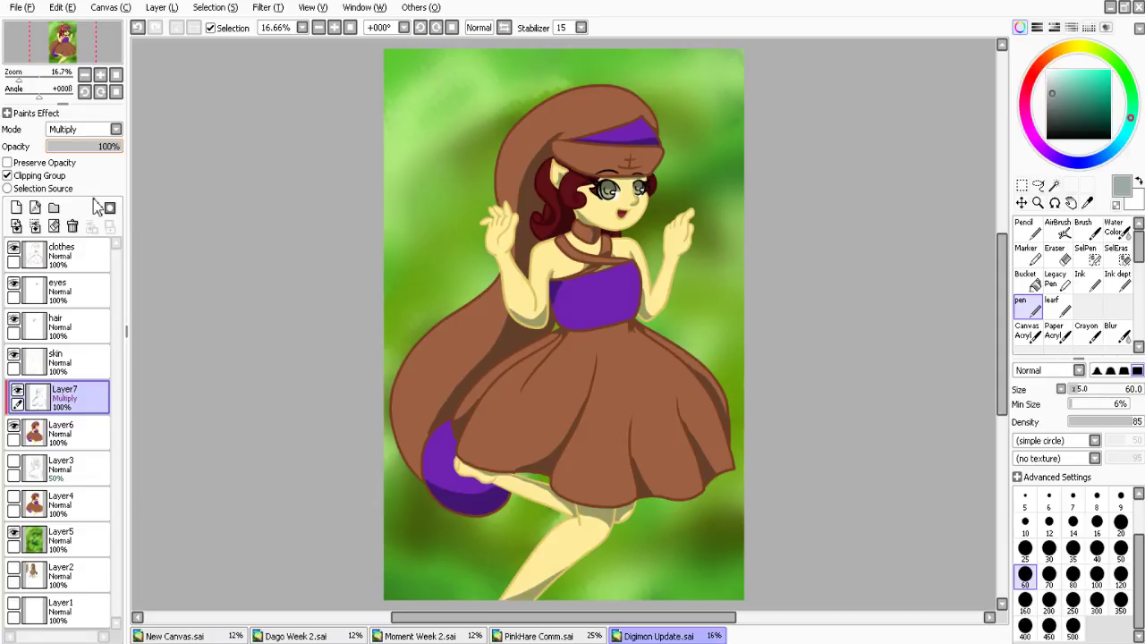
Lower the opacity of the Multiply shading layer to 51%
{"action": "left_click_drag", "start_coordinate": [75, 148], "coordinate": [79, 147]}
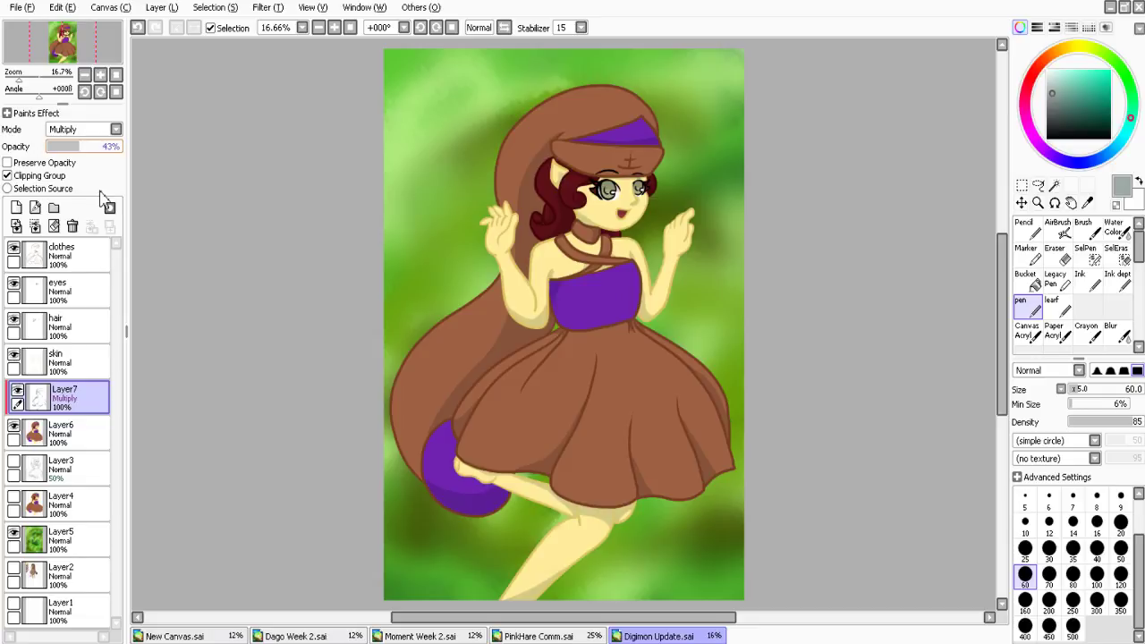
{"action": "left_click_drag", "start_coordinate": [101, 197], "coordinate": [107, 193]}
Add a new layer directly above the Multiply shading layer and bring the character's face into close view
{"action": "left_click", "coordinate": [16, 208]}
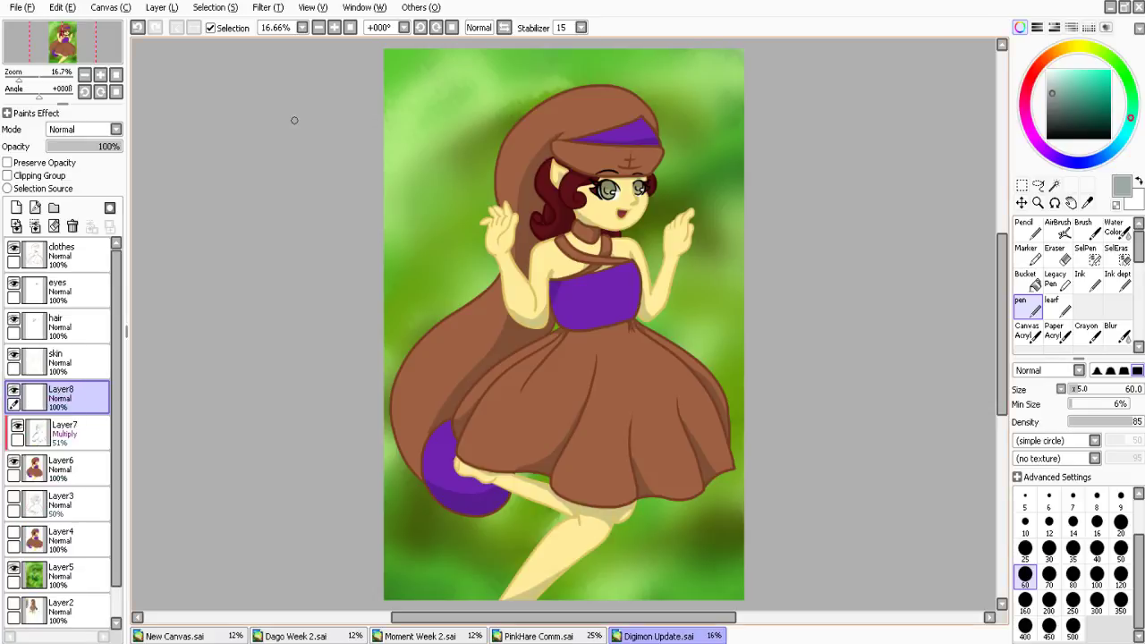
{"action": "key", "text": "alt+space"}
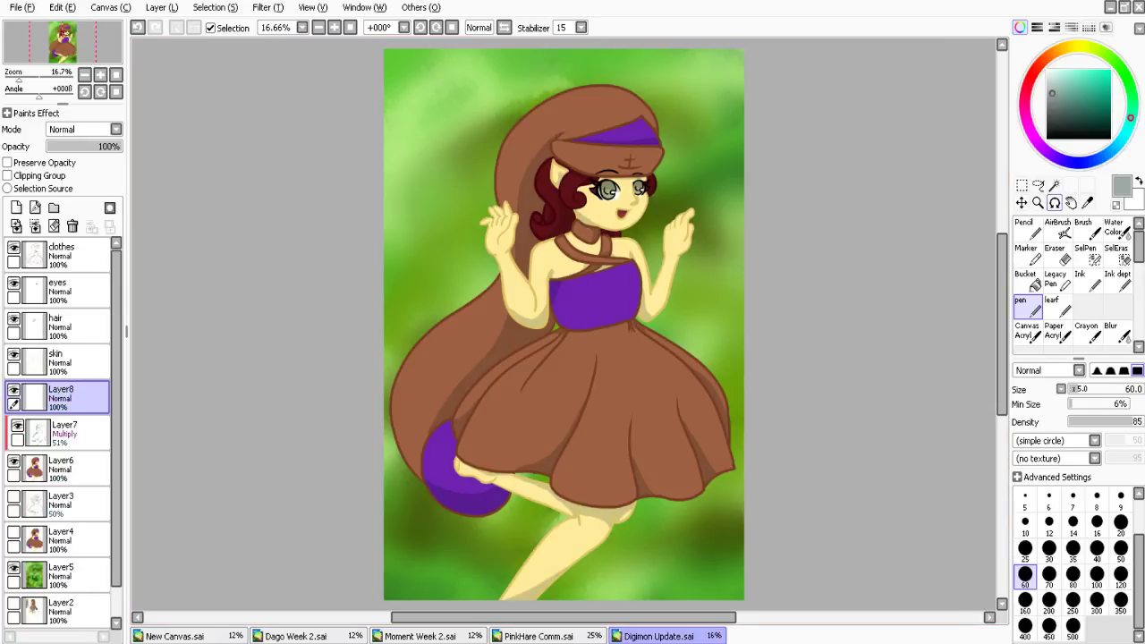
{"action": "key", "text": "ctrl+alt+space"}
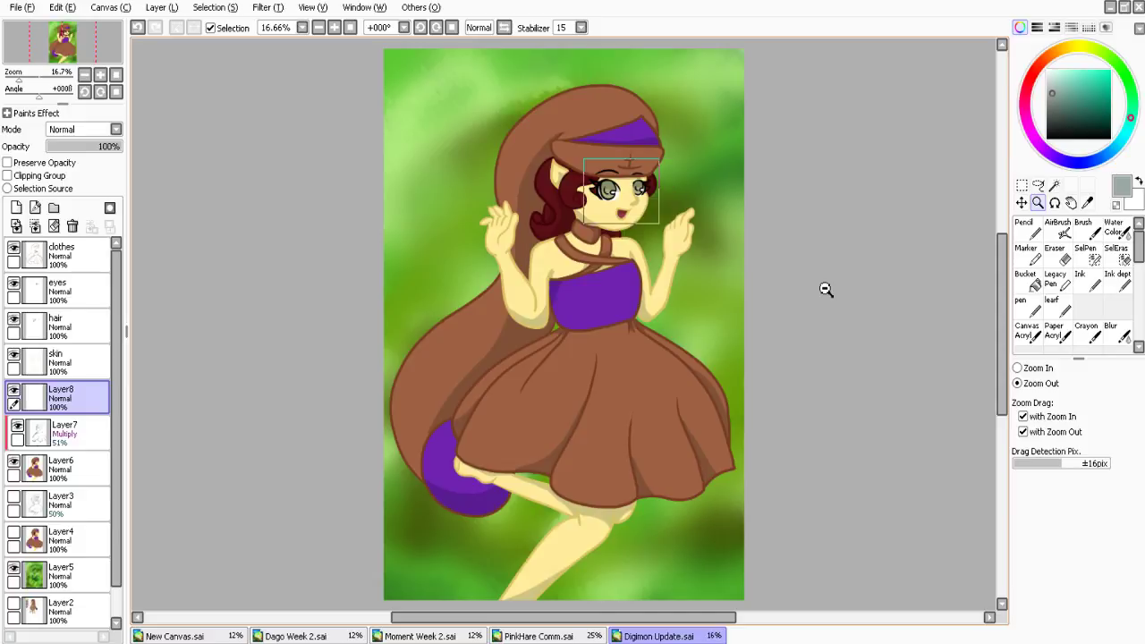
{"action": "left_click_drag", "start_coordinate": [583, 159], "coordinate": [659, 224]}
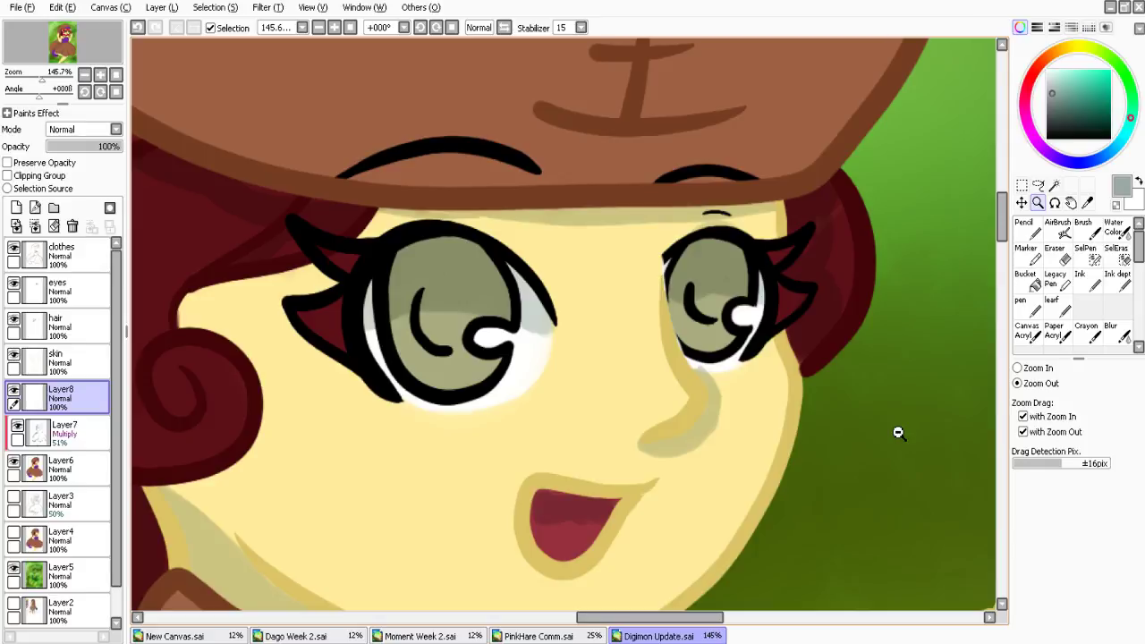
Paint darker olive-green shading into both irises on the new layer with the pen at size 25, starting from the sampled iris color
{"action": "left_click", "coordinate": [1028, 306]}
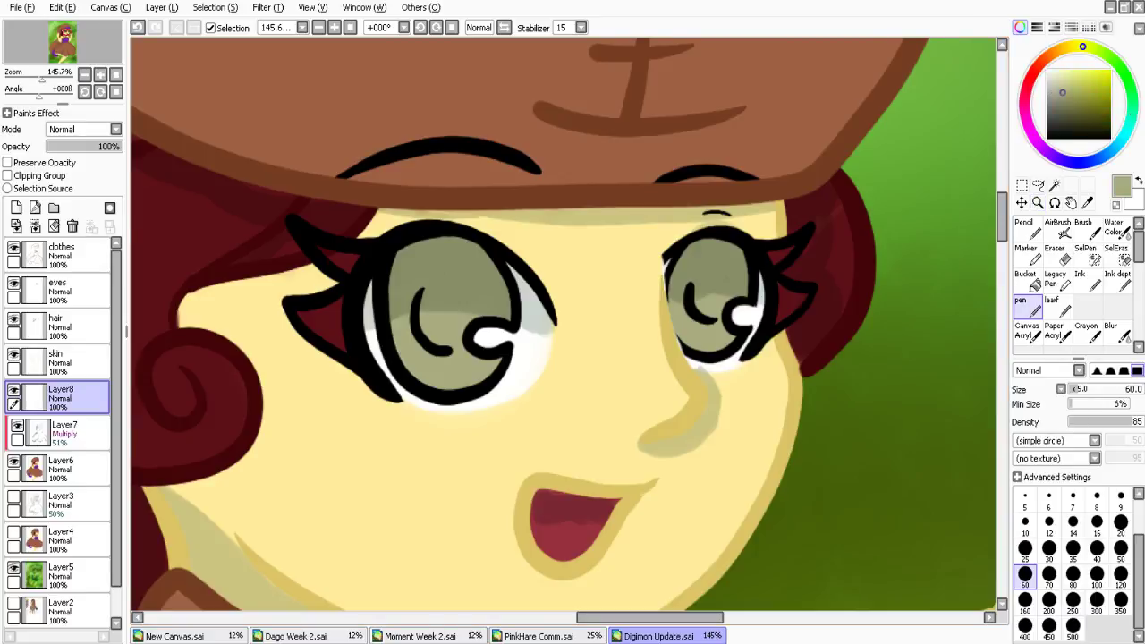
{"action": "left_click", "coordinate": [692, 259], "text": "alt"}
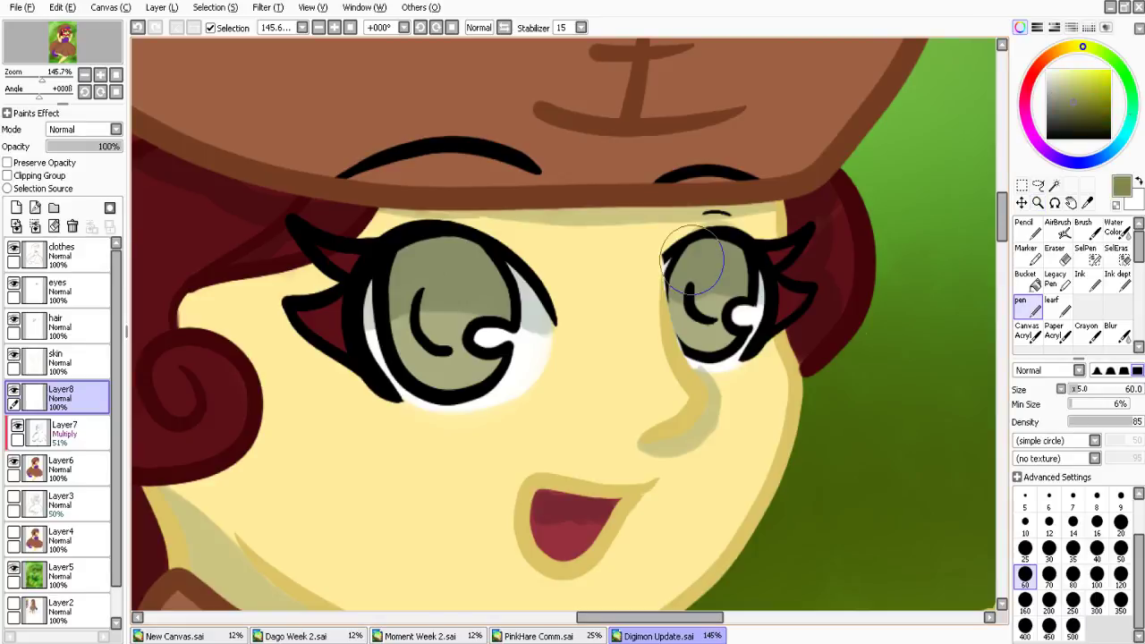
{"action": "key", "text": "bracketleft"}
{"action": "key", "text": "bracketleft"}
{"action": "key", "text": "bracketleft"}
{"action": "key", "text": "bracketleft"}
{"action": "key", "text": "bracketleft"}
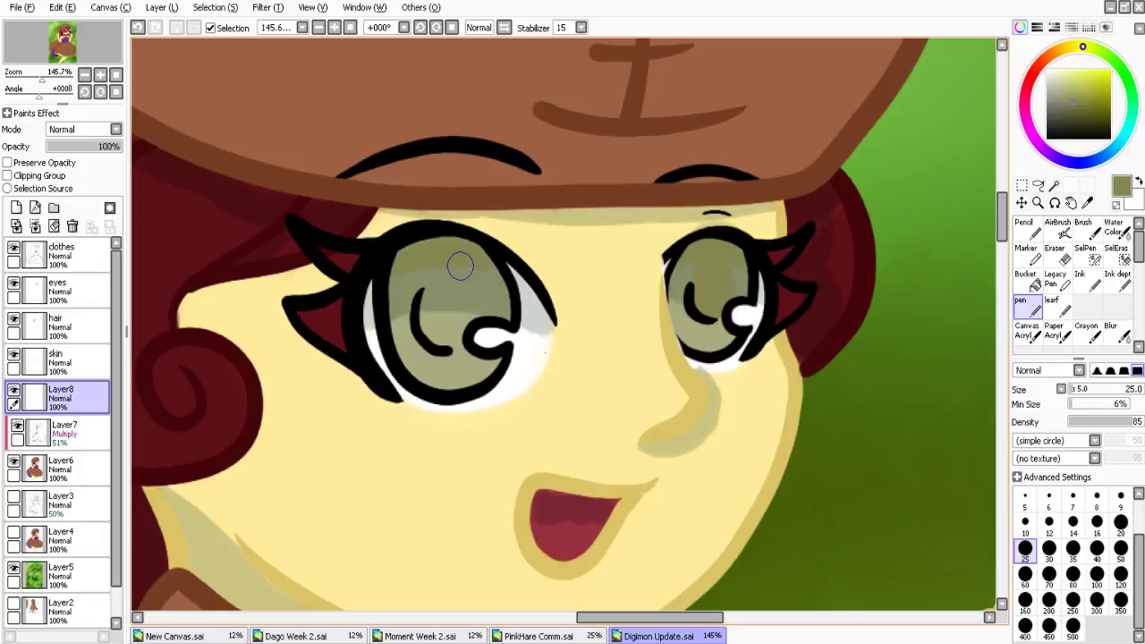
{"action": "left_click_drag", "start_coordinate": [460, 266], "coordinate": [442, 282]}
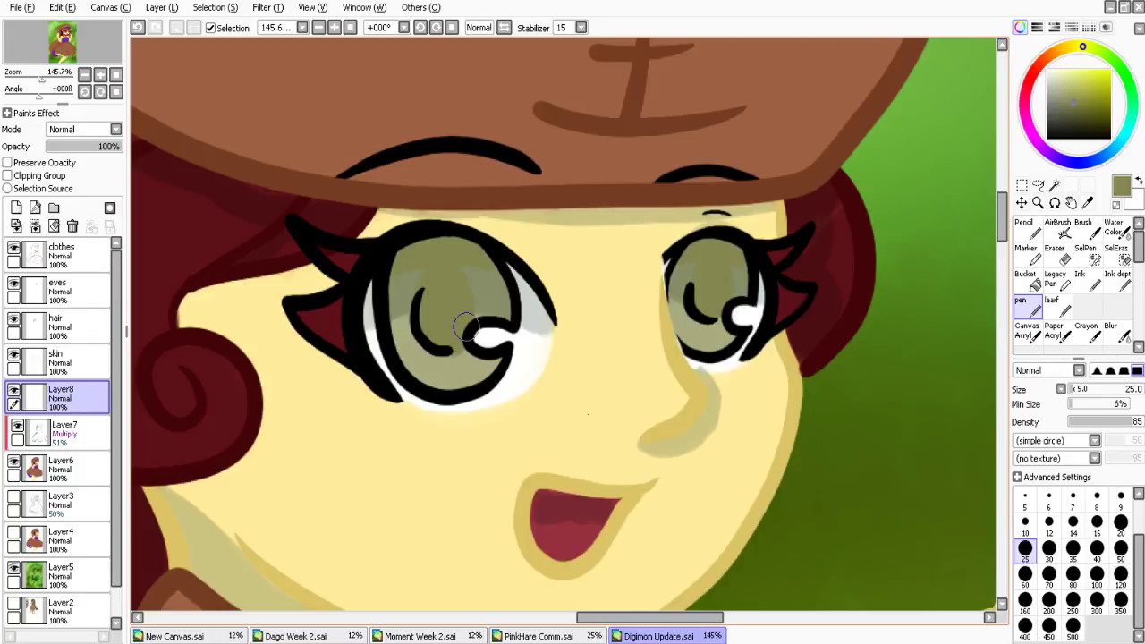
Paint a large white highlight in the upper part and a small white dot in the lower part of each iris
{"action": "key", "text": "x"}
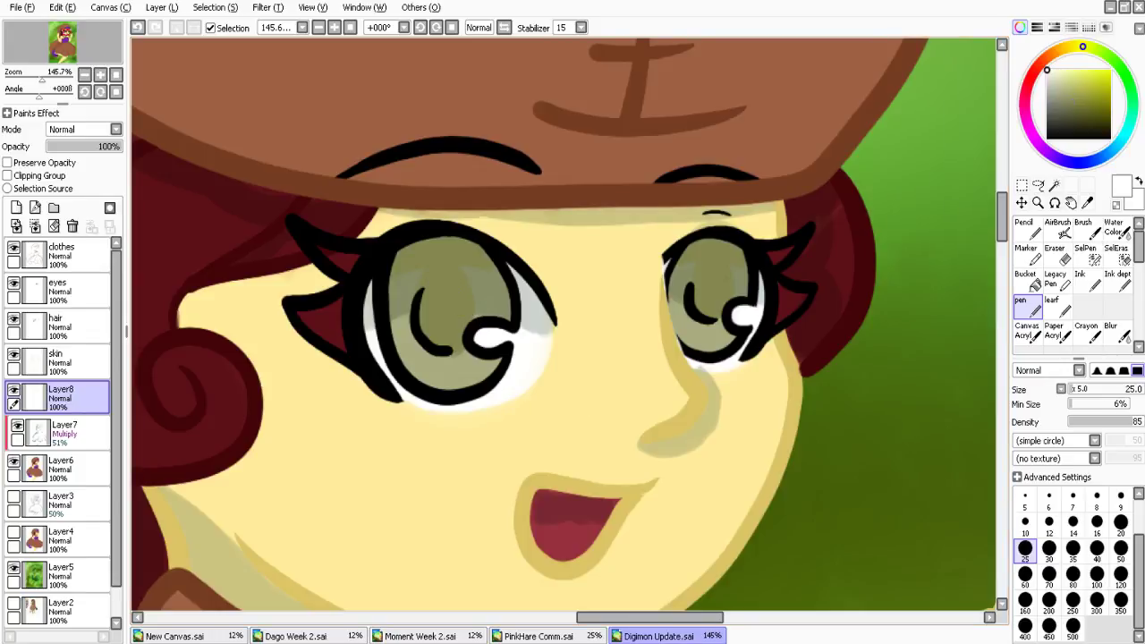
{"action": "left_click", "coordinate": [704, 251]}
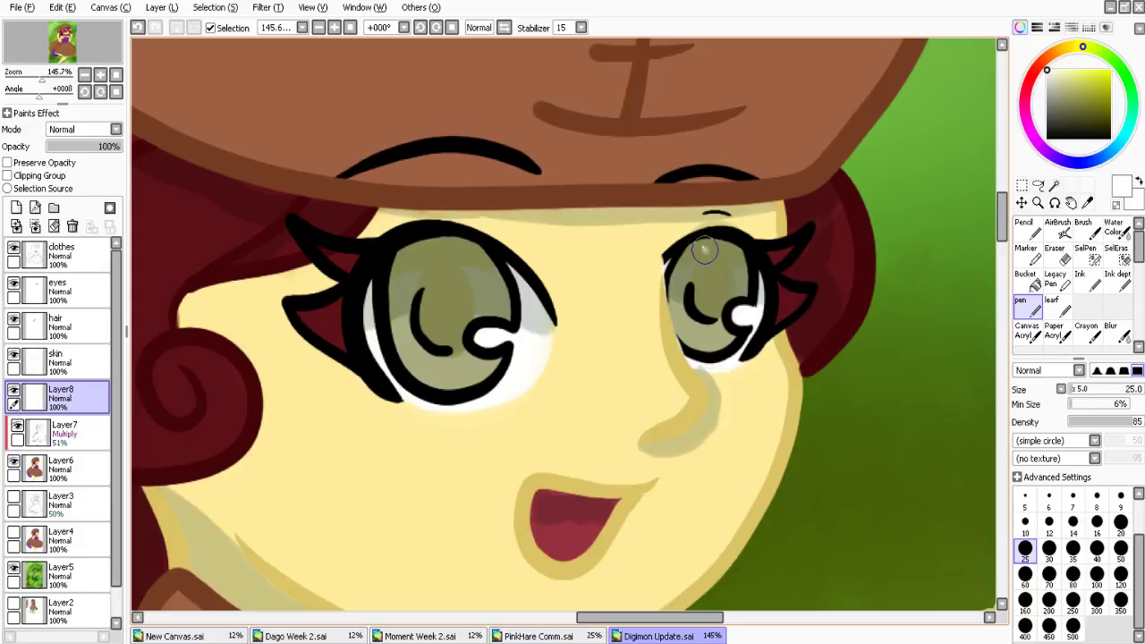
{"action": "left_click_drag", "start_coordinate": [704, 252], "coordinate": [687, 248]}
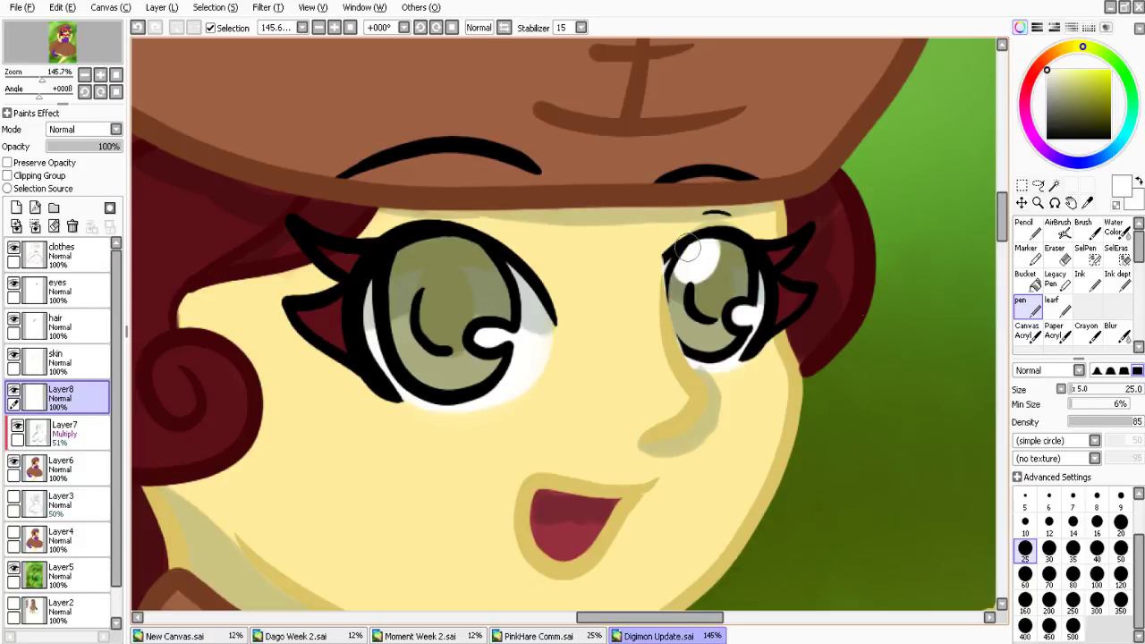
{"action": "left_click", "coordinate": [687, 249]}
{"action": "left_click", "coordinate": [467, 370]}
{"action": "mouse_move", "coordinate": [412, 254]}
{"action": "left_mouse_down"}
{"action": "mouse_move", "coordinate": [415, 275]}
{"action": "mouse_move", "coordinate": [425, 261]}
{"action": "left_mouse_up"}
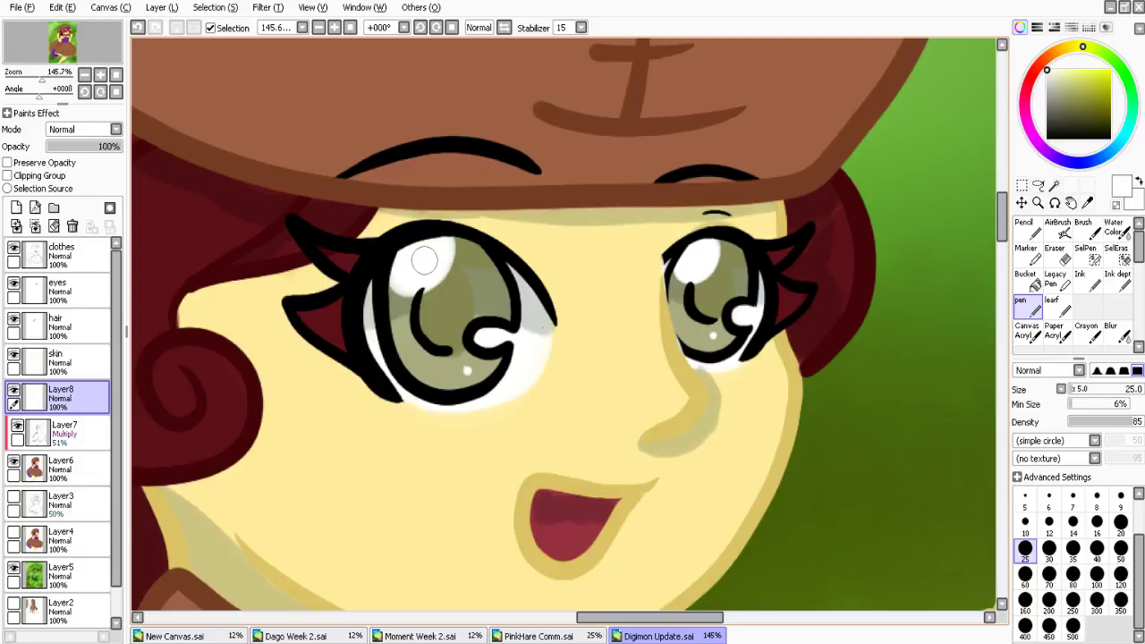
{"action": "left_click", "coordinate": [425, 260]}
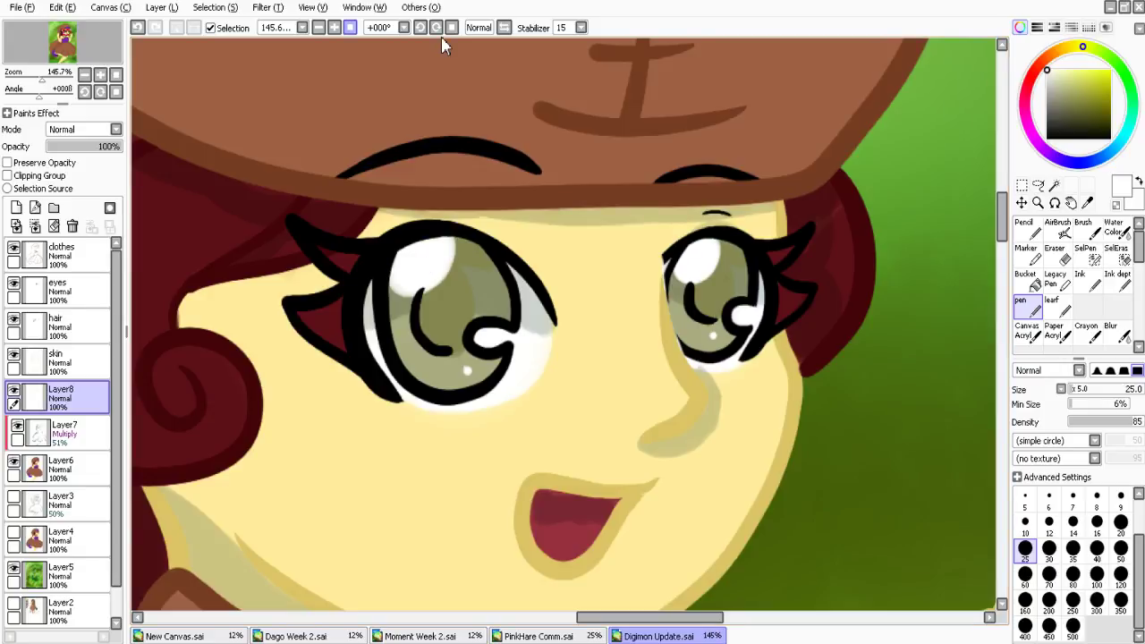
Soften the shadow edges across the figure on the Multiply shading layer with the Blur brush, using size 265 for the leg area
{"action": "left_click", "coordinate": [350, 28]}
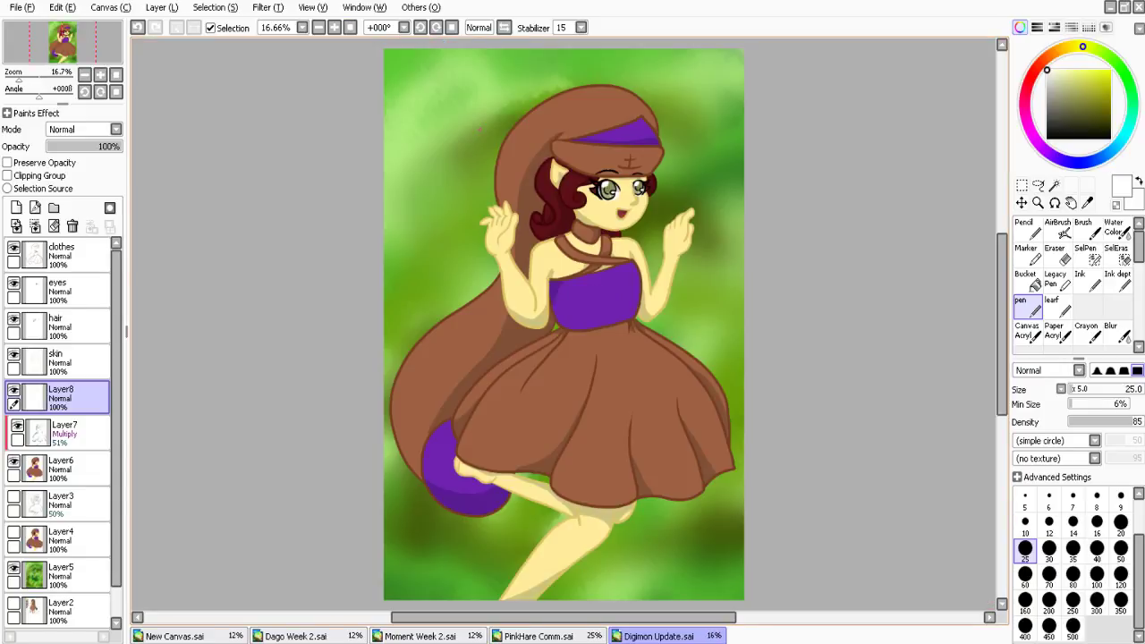
{"action": "left_click", "coordinate": [78, 433]}
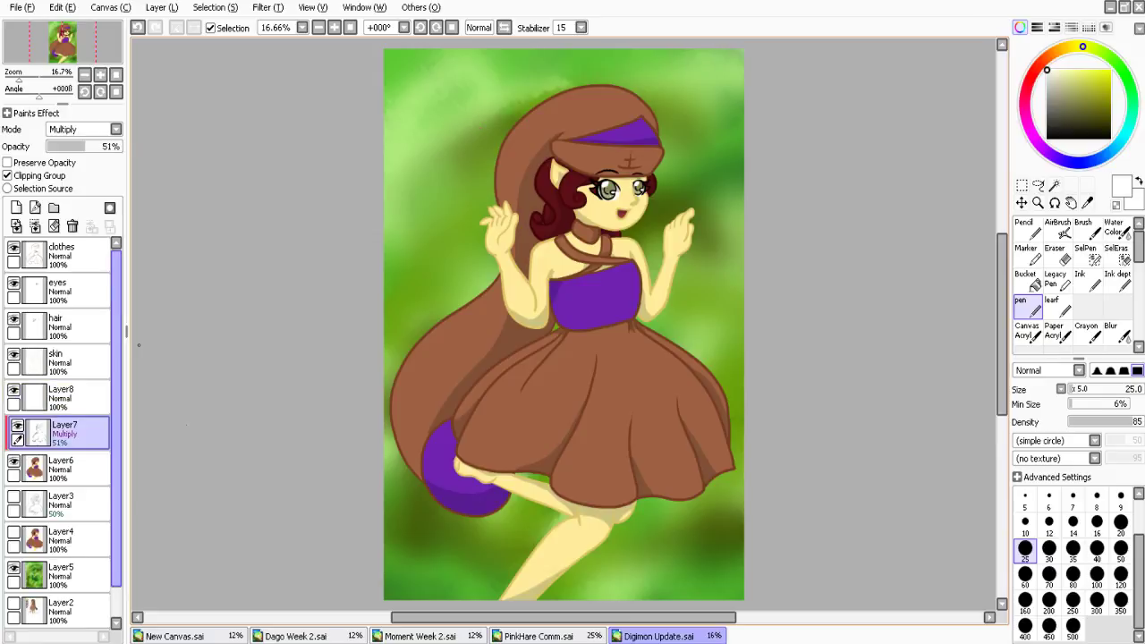
{"action": "left_click", "coordinate": [1117, 332]}
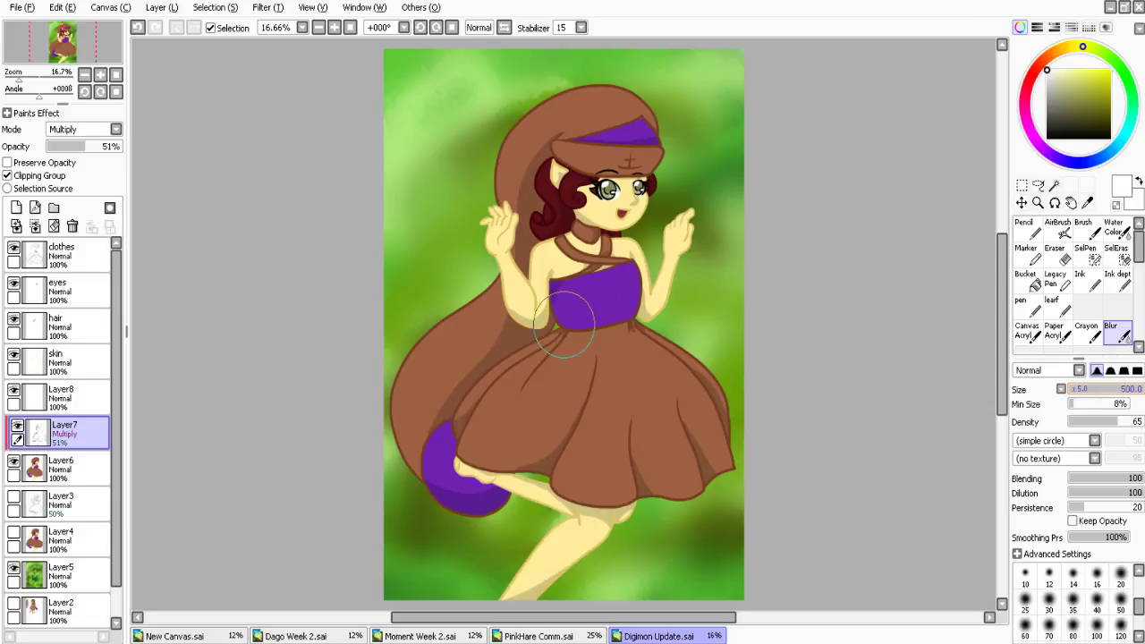
{"action": "mouse_move", "coordinate": [565, 325]}
{"action": "left_mouse_down"}
{"action": "mouse_move", "coordinate": [507, 336]}
{"action": "mouse_move", "coordinate": [520, 313]}
{"action": "left_mouse_up"}
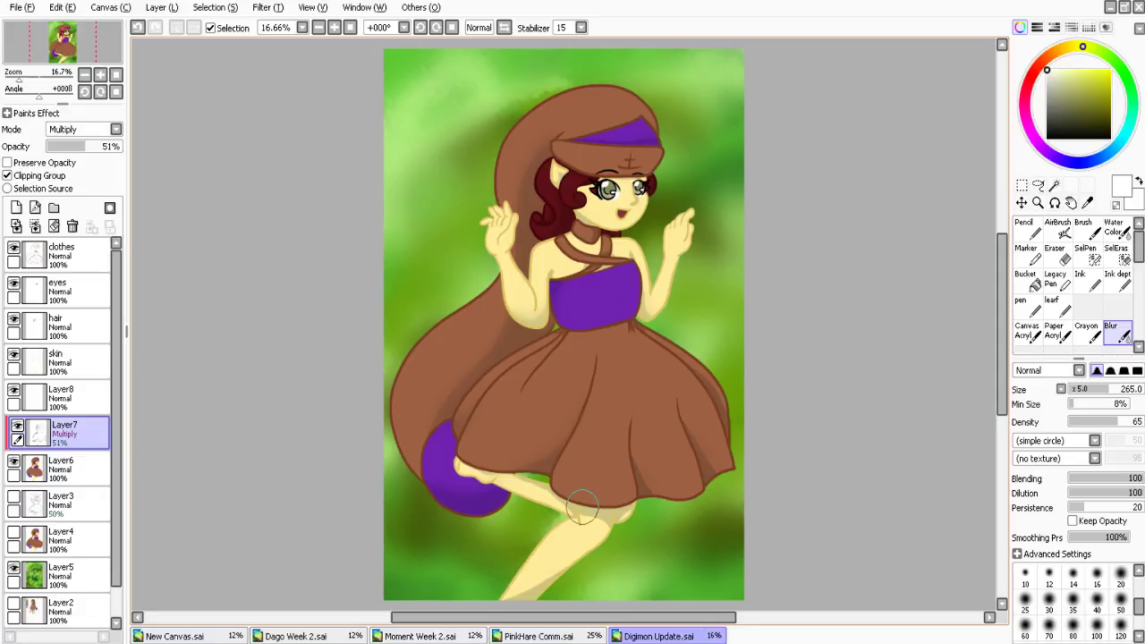
{"action": "left_click_drag", "start_coordinate": [583, 508], "coordinate": [620, 533]}
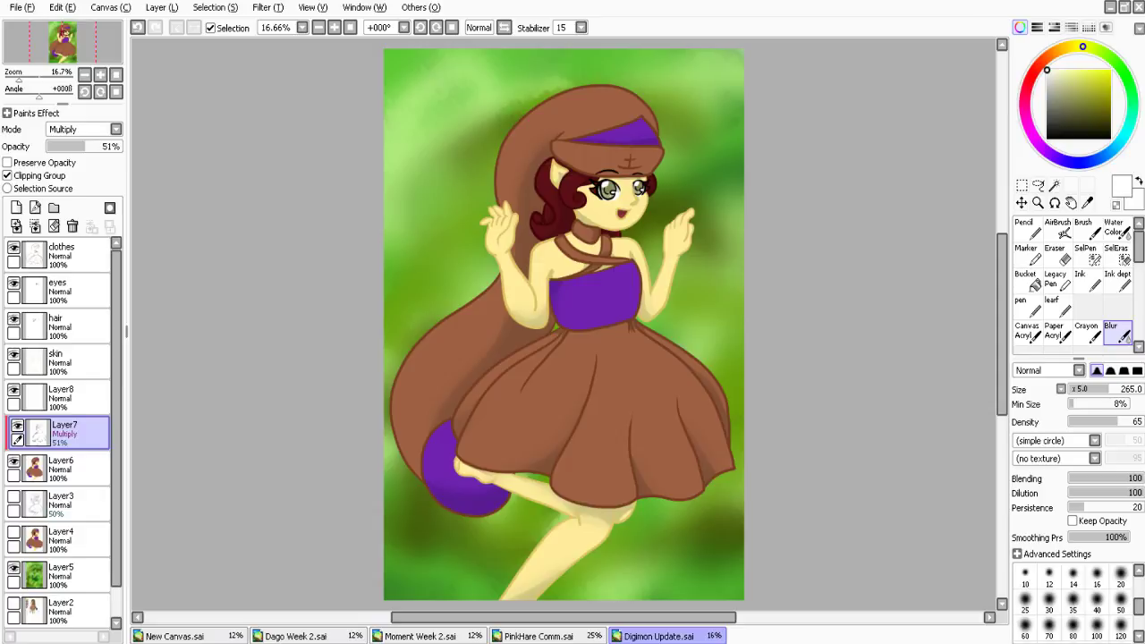
Sign the clothes layer in white below the skirt with the artist's initials and the year 18, using the size 25 pen
{"action": "left_click", "coordinate": [1028, 307]}
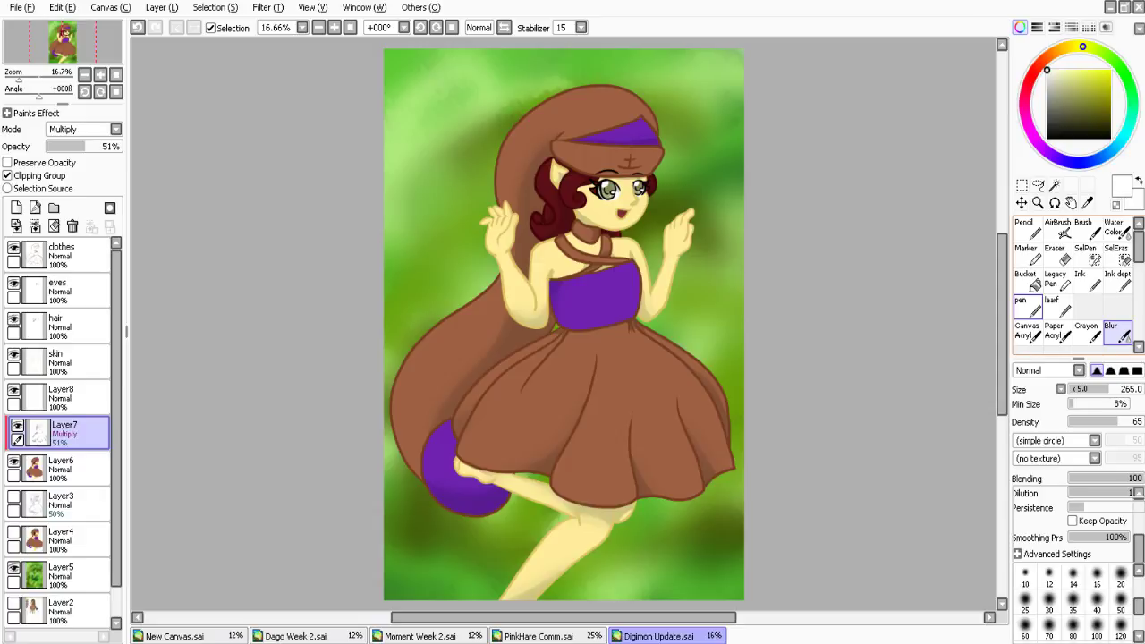
{"action": "left_click", "coordinate": [71, 255]}
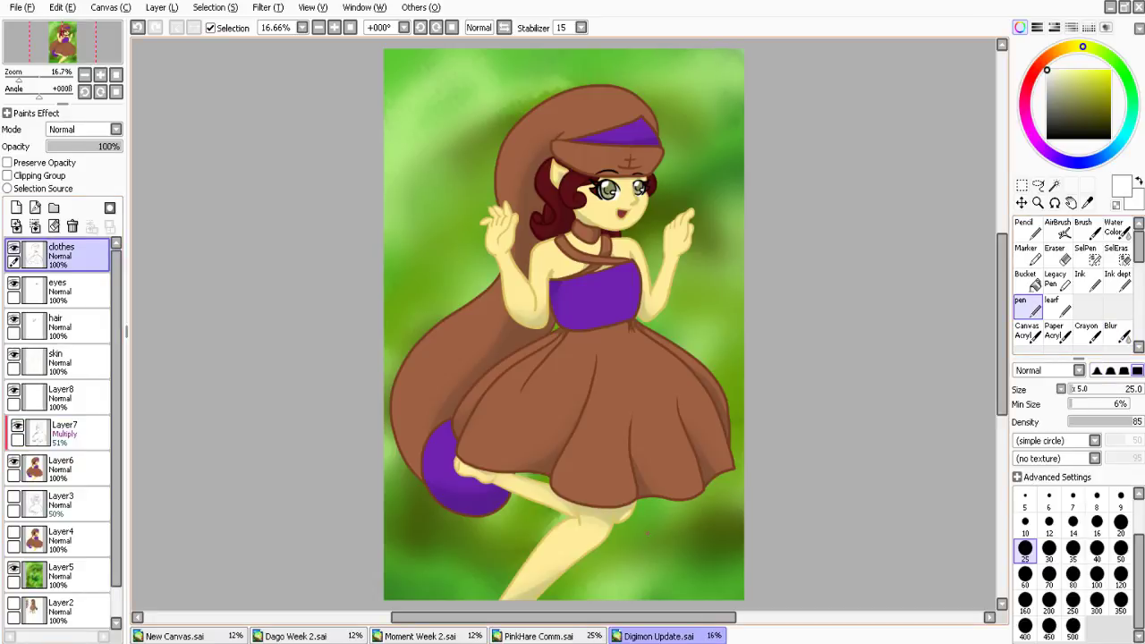
{"action": "left_click_drag", "start_coordinate": [642, 512], "coordinate": [652, 551]}
{"action": "left_click_drag", "start_coordinate": [661, 528], "coordinate": [689, 490]}
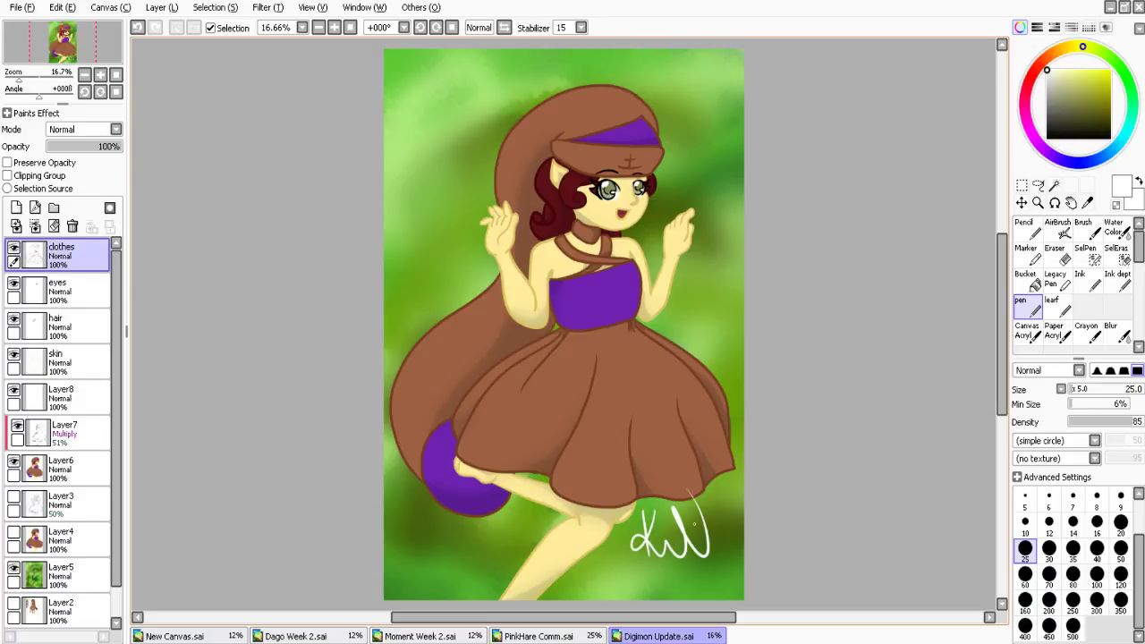
{"action": "key", "text": "ctrl+z"}
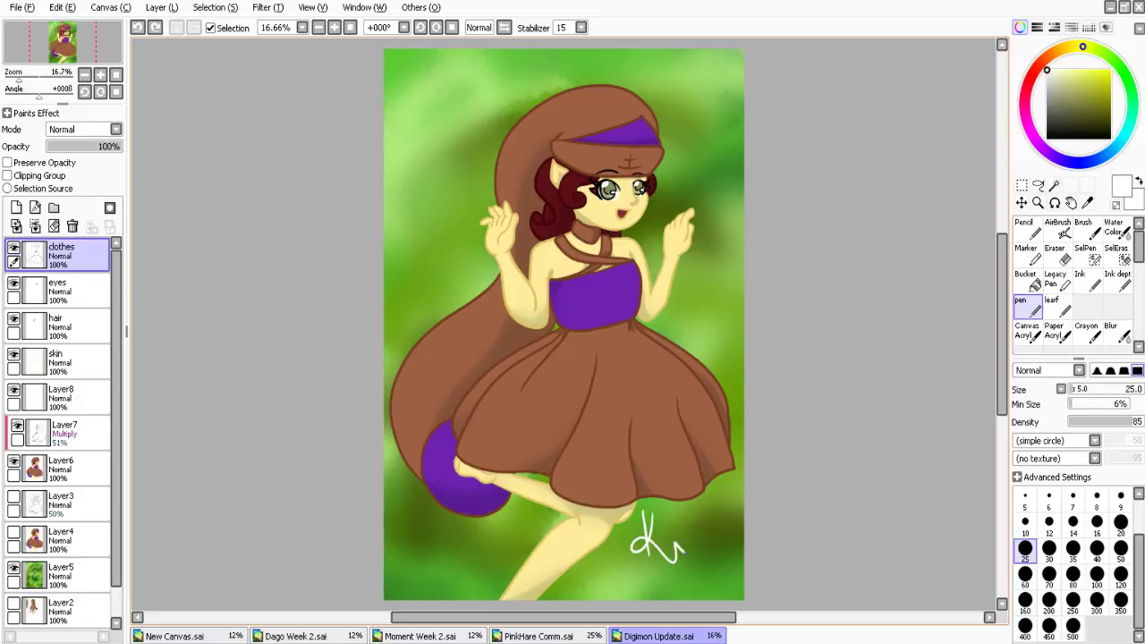
{"action": "left_click_drag", "start_coordinate": [682, 550], "coordinate": [687, 499]}
{"action": "left_click_drag", "start_coordinate": [694, 556], "coordinate": [696, 572]}
{"action": "left_click_drag", "start_coordinate": [710, 556], "coordinate": [704, 557]}
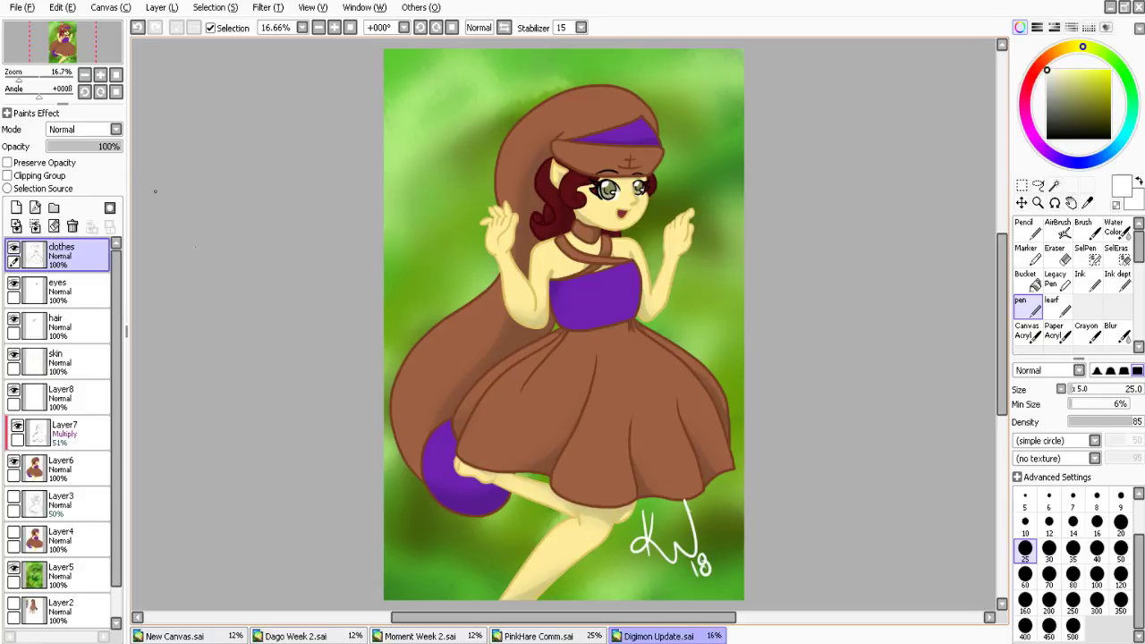
{"action": "key", "text": "alt"}
{"action": "left_click", "coordinate": [53, 150]}
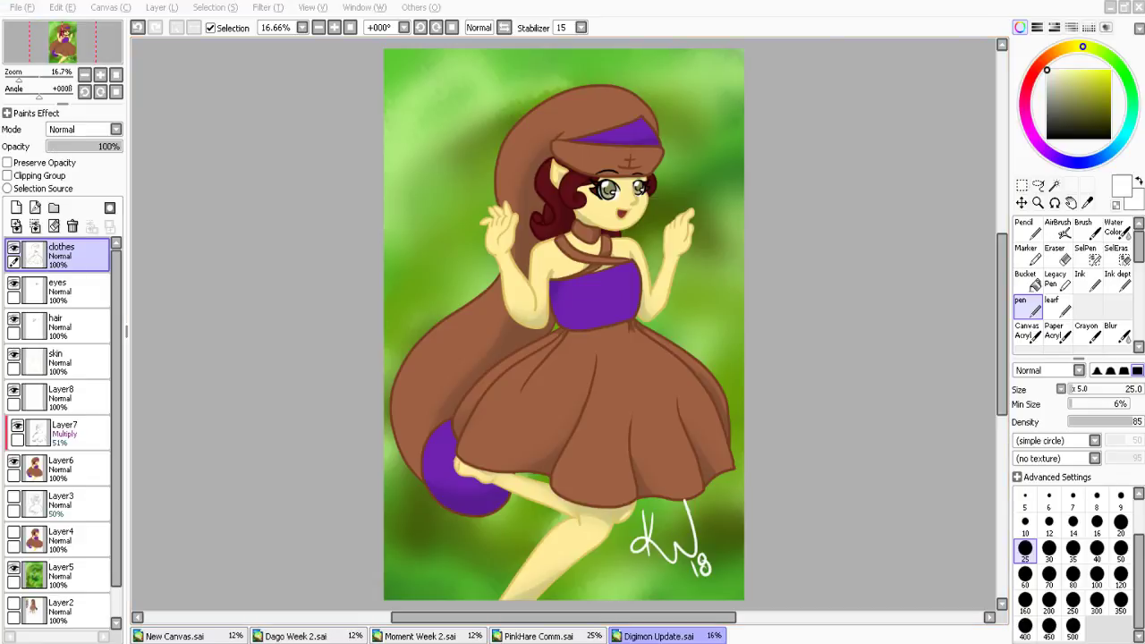
{"action": "key", "text": "alt+Tab"}
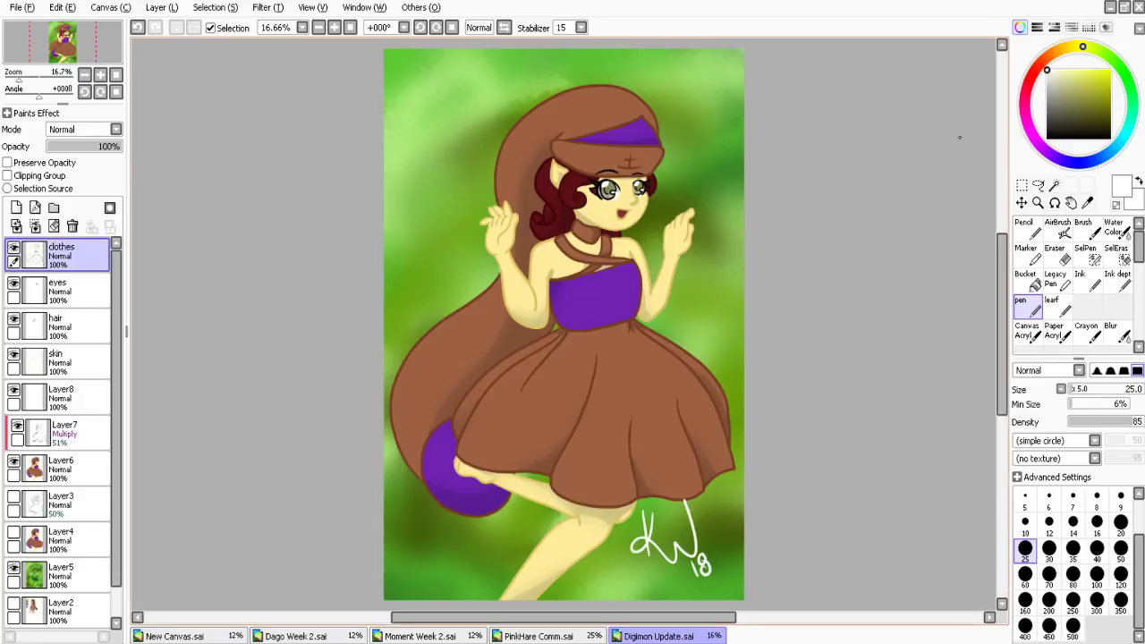
Switch to New Canvas.sai and mark Warm Up as done on the to-do list with a red check mark, using the size 60 pen
{"action": "key", "text": "ctrl+Tab"}
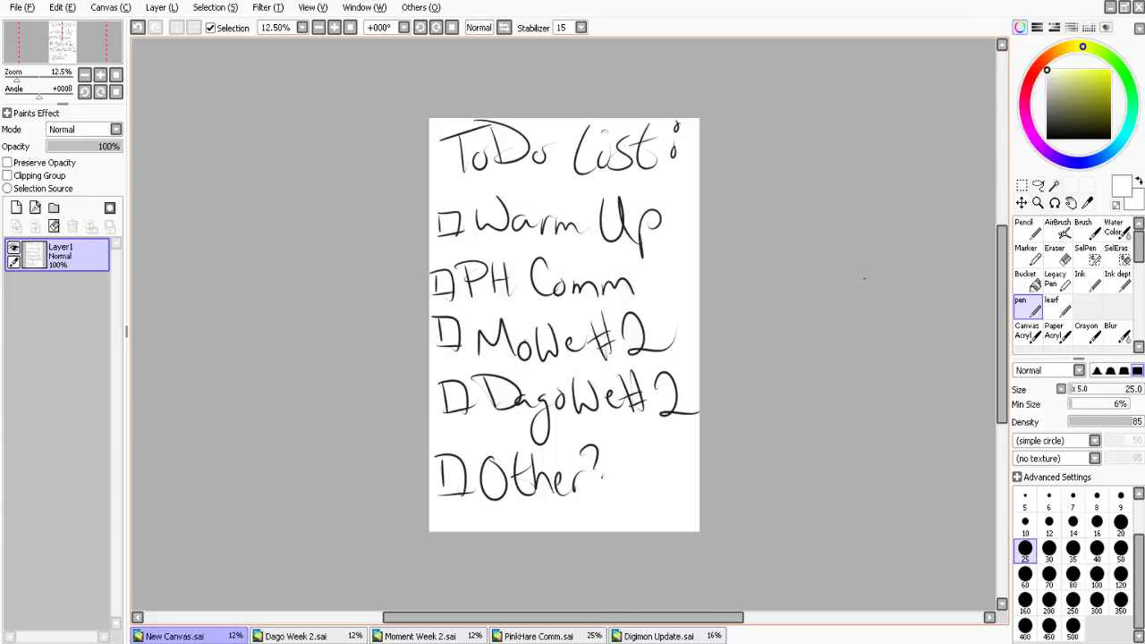
{"action": "left_click", "coordinate": [1030, 78]}
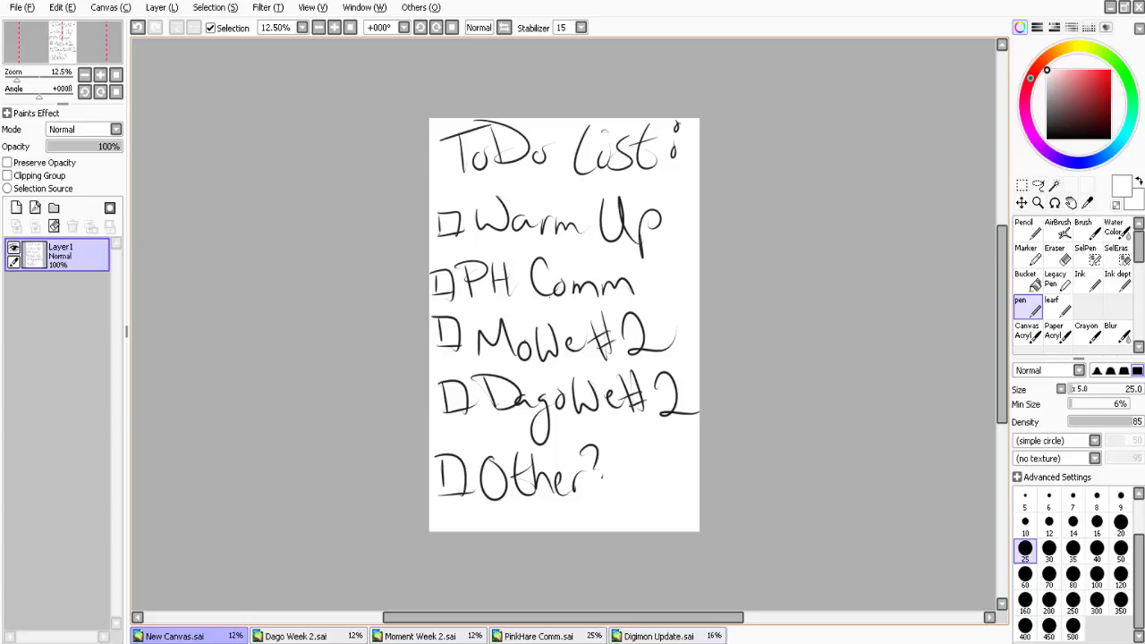
{"action": "left_click", "coordinate": [1025, 575]}
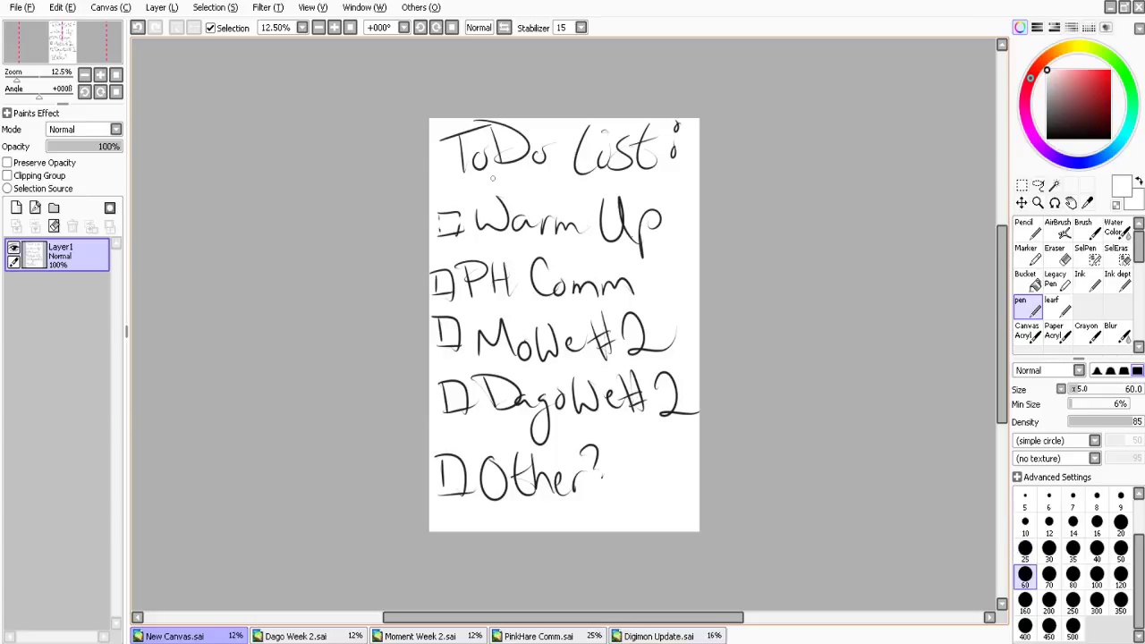
{"action": "key", "text": "ctrl+z"}
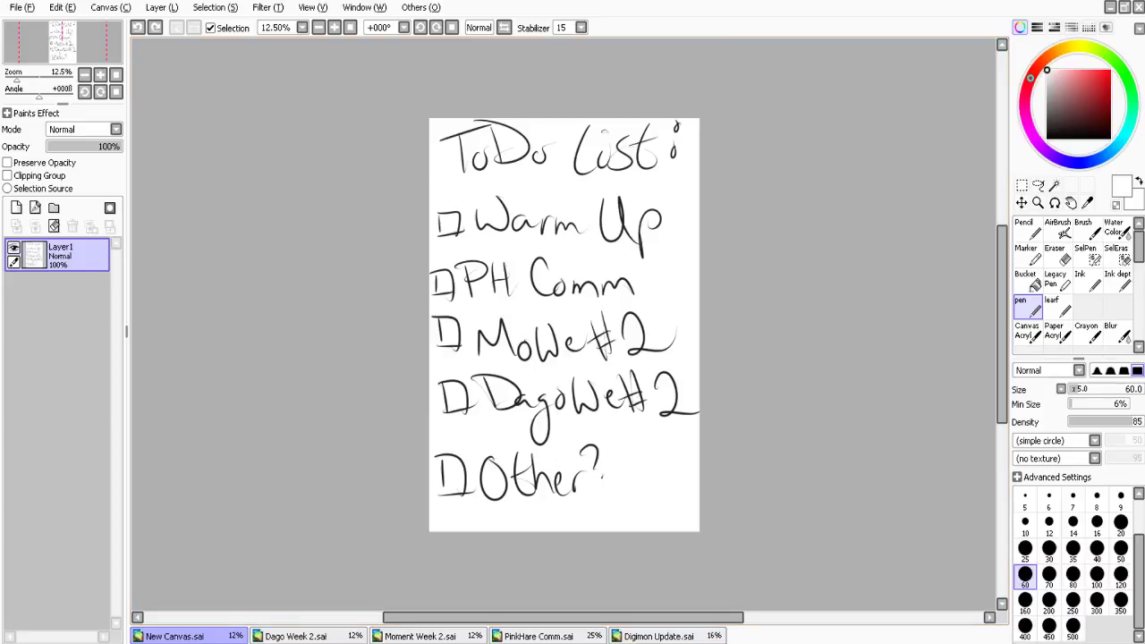
{"action": "left_click", "coordinate": [1101, 77]}
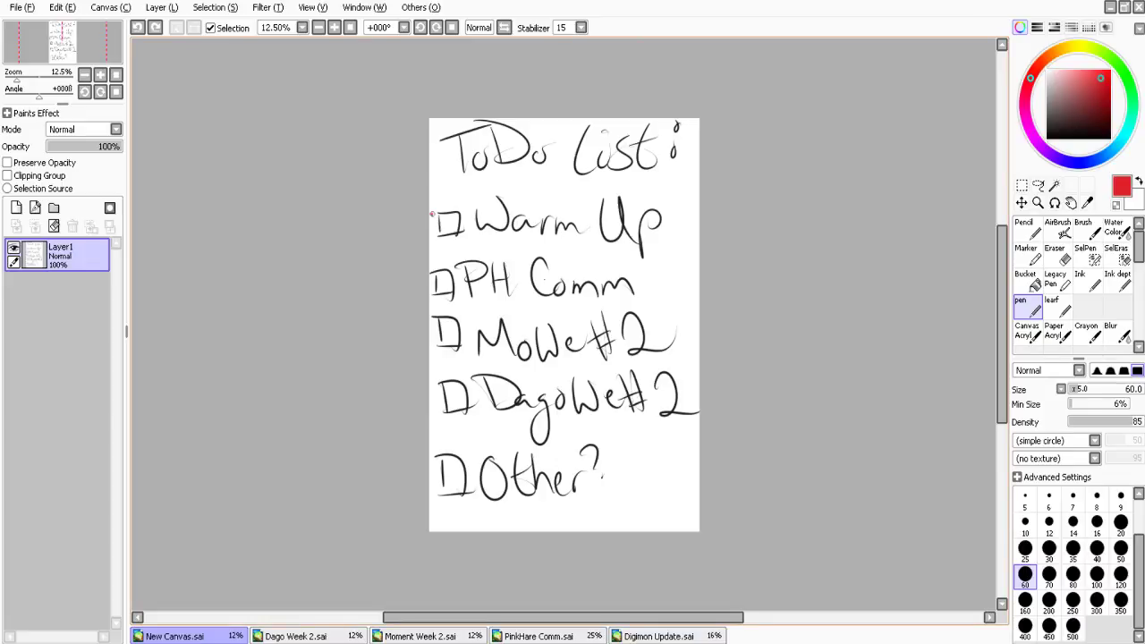
{"action": "left_click_drag", "start_coordinate": [432, 215], "coordinate": [488, 197]}
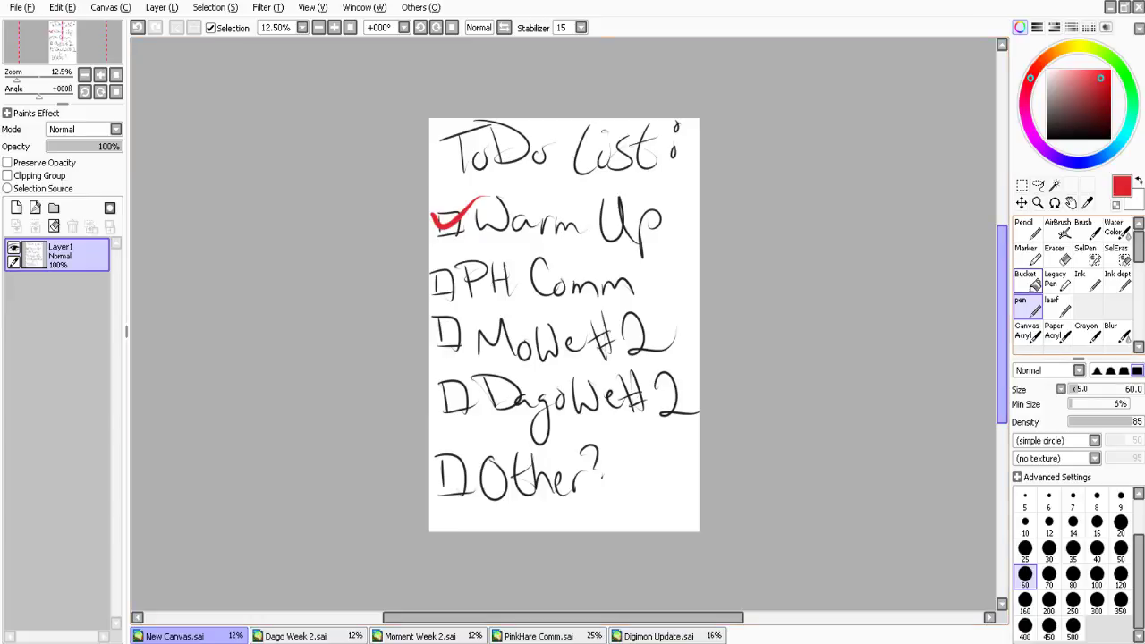
{"action": "key", "text": "ctrl+s"}
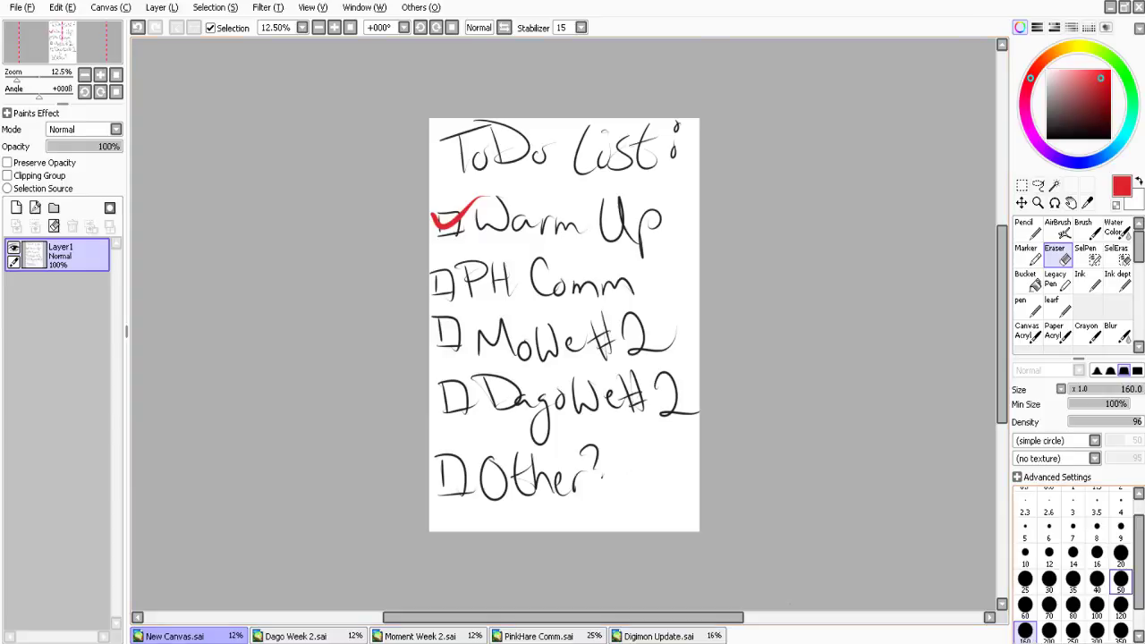
Erase the "Other?" entry and its checkbox from the to-do list with the Eraser at size 500
{"action": "scroll", "coordinate": [1121, 579], "scroll_direction": "down", "scroll_amount": 2}
{"action": "left_click", "coordinate": [1073, 630]}
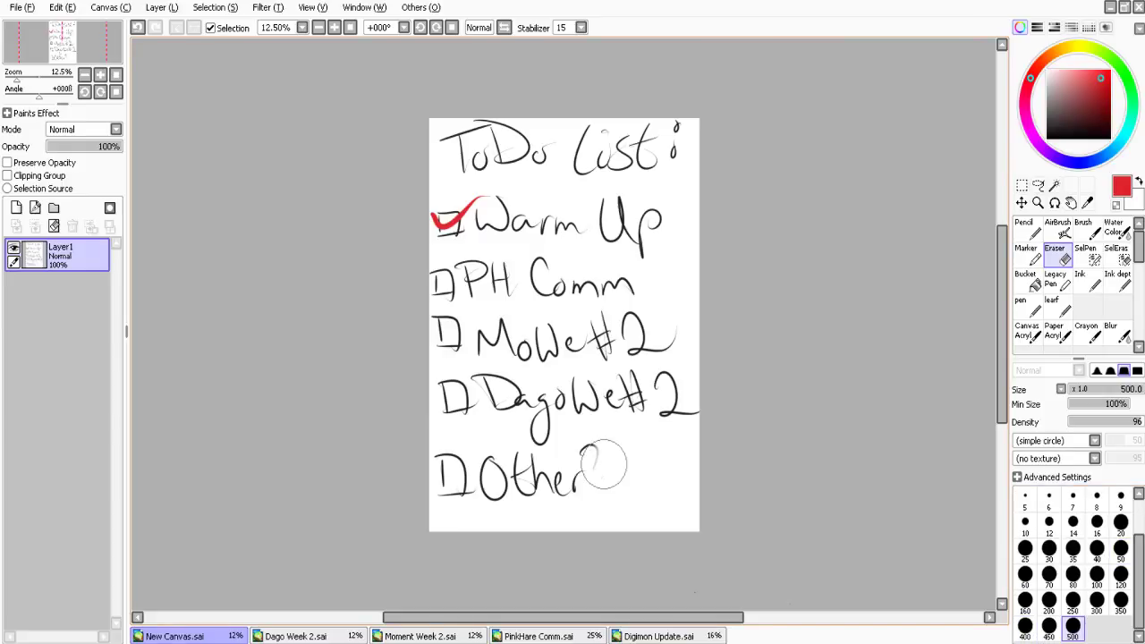
{"action": "left_click_drag", "start_coordinate": [604, 465], "coordinate": [448, 474]}
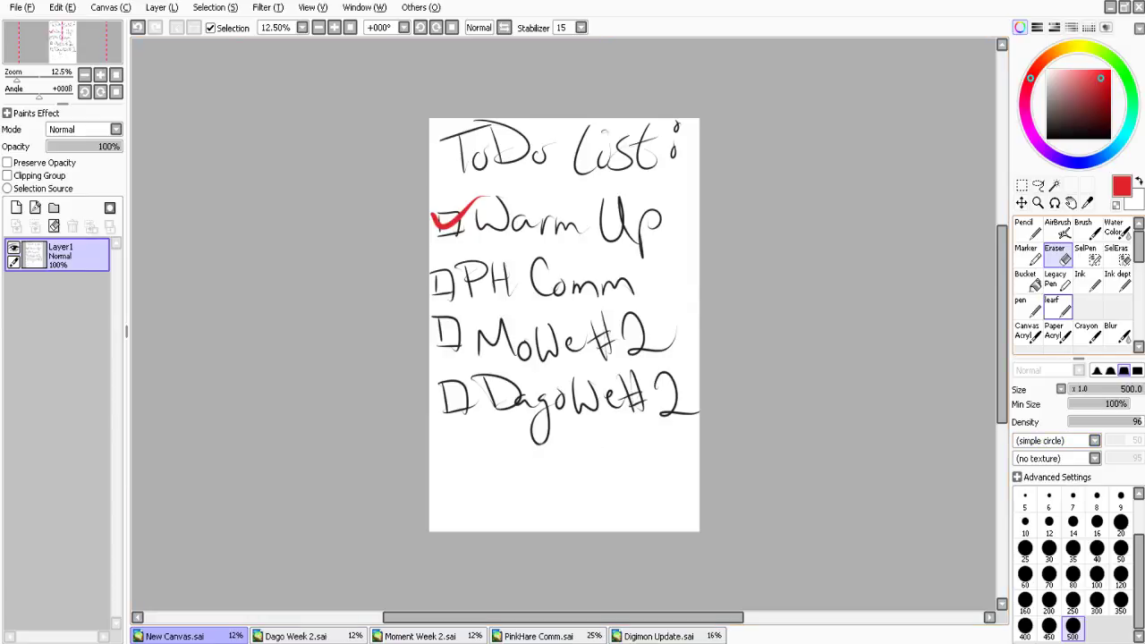
Handwrite "BRB" in red directly below the DagoWe#2 entry with the size 60 pen
{"action": "left_click", "coordinate": [1028, 306]}
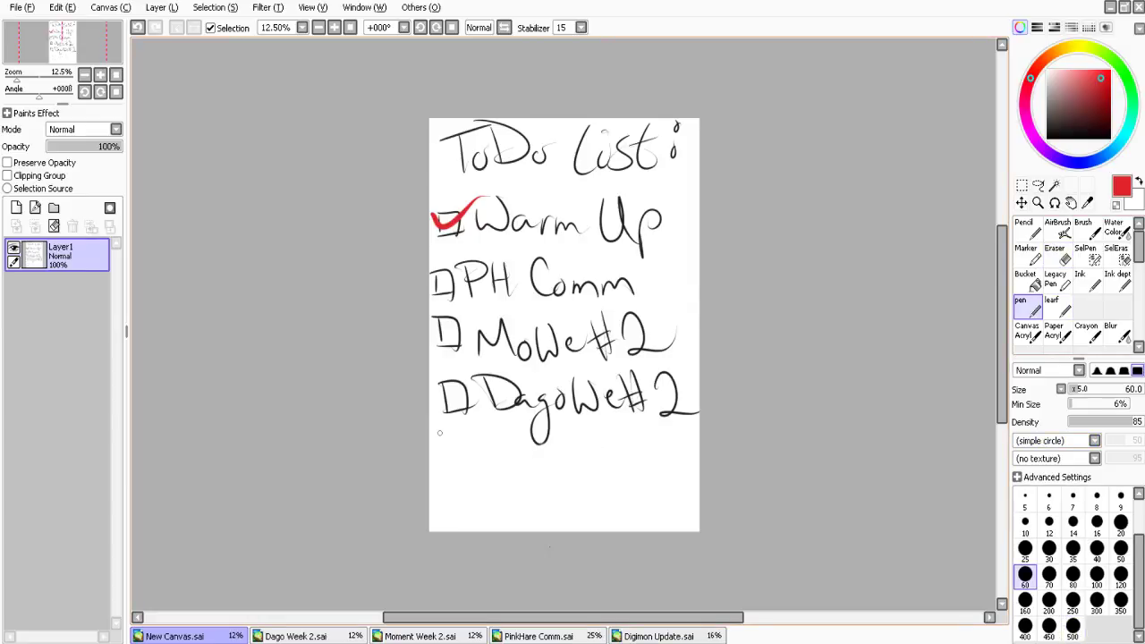
{"action": "left_click_drag", "start_coordinate": [439, 433], "coordinate": [447, 458]}
{"action": "mouse_move", "coordinate": [477, 437]}
{"action": "left_mouse_down"}
{"action": "mouse_move", "coordinate": [478, 454]}
{"action": "mouse_move", "coordinate": [498, 458]}
{"action": "left_mouse_up"}
{"action": "left_click_drag", "start_coordinate": [503, 428], "coordinate": [503, 458]}
{"action": "left_click_drag", "start_coordinate": [503, 428], "coordinate": [506, 458]}
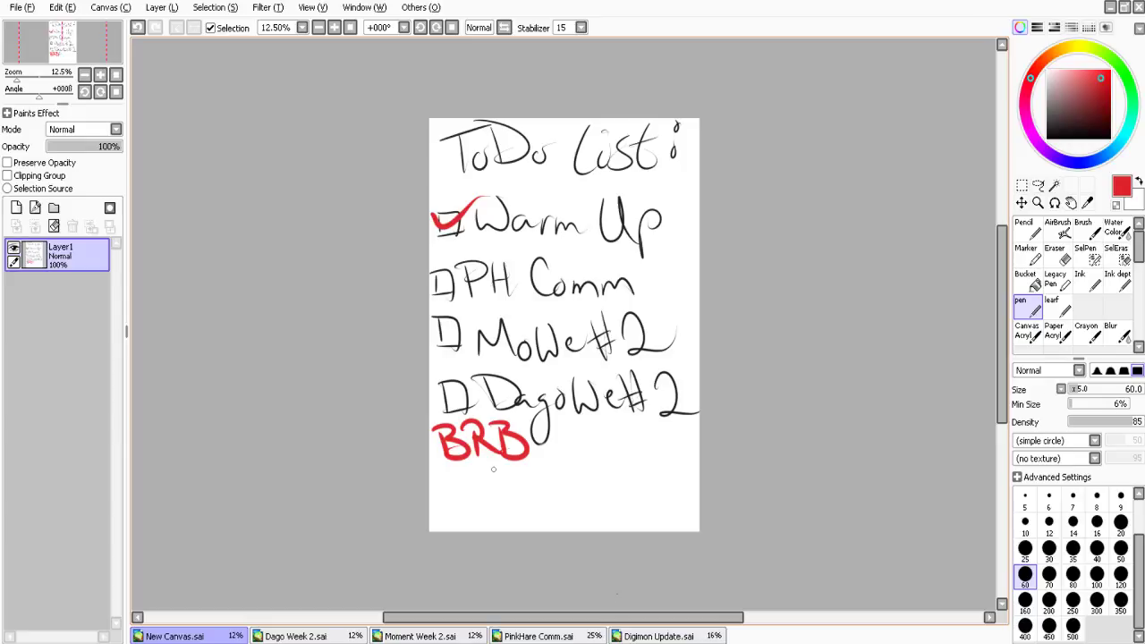
Handwrite the red note "My Son needs a nap" over two lines in the empty space beside and below BRB
{"action": "mouse_move", "coordinate": [491, 489]}
{"action": "left_mouse_down"}
{"action": "mouse_move", "coordinate": [511, 485]}
{"action": "mouse_move", "coordinate": [519, 503]}
{"action": "left_mouse_up"}
{"action": "mouse_move", "coordinate": [569, 449]}
{"action": "left_mouse_down"}
{"action": "mouse_move", "coordinate": [553, 479]}
{"action": "mouse_move", "coordinate": [580, 466]}
{"action": "left_mouse_up"}
{"action": "left_click_drag", "start_coordinate": [594, 477], "coordinate": [667, 458]}
{"action": "left_click_drag", "start_coordinate": [669, 459], "coordinate": [682, 428]}
{"action": "left_click_drag", "start_coordinate": [693, 442], "coordinate": [685, 462]}
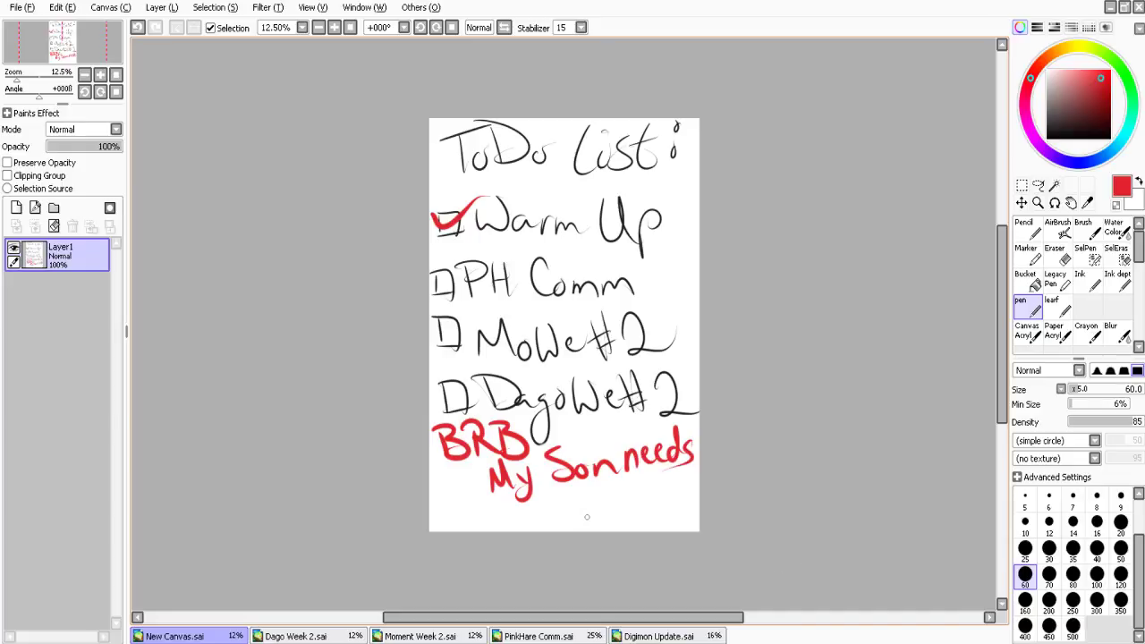
{"action": "left_click_drag", "start_coordinate": [569, 508], "coordinate": [573, 519]}
{"action": "left_click_drag", "start_coordinate": [598, 510], "coordinate": [616, 517]}
{"action": "left_click_drag", "start_coordinate": [628, 499], "coordinate": [637, 512]}
{"action": "left_click_drag", "start_coordinate": [650, 490], "coordinate": [662, 501]}
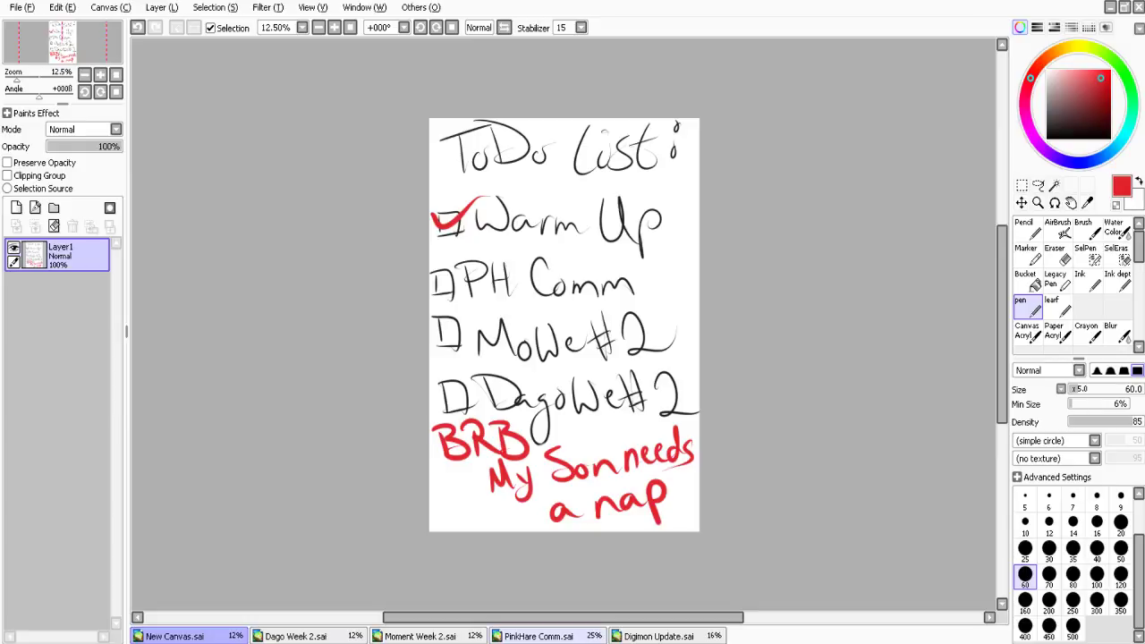
Switch to PinkHare Comm.sai and add a new layer directly above the colored skin layer, clipped to it and set to Multiply
{"action": "left_click", "coordinate": [537, 636]}
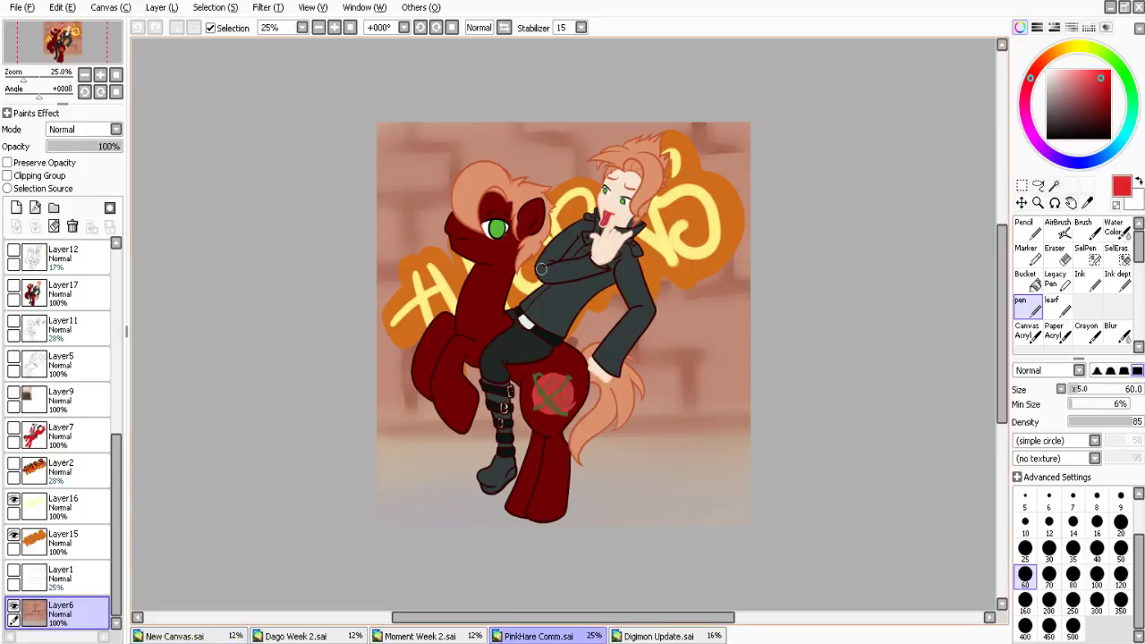
{"action": "left_click", "coordinate": [334, 26]}
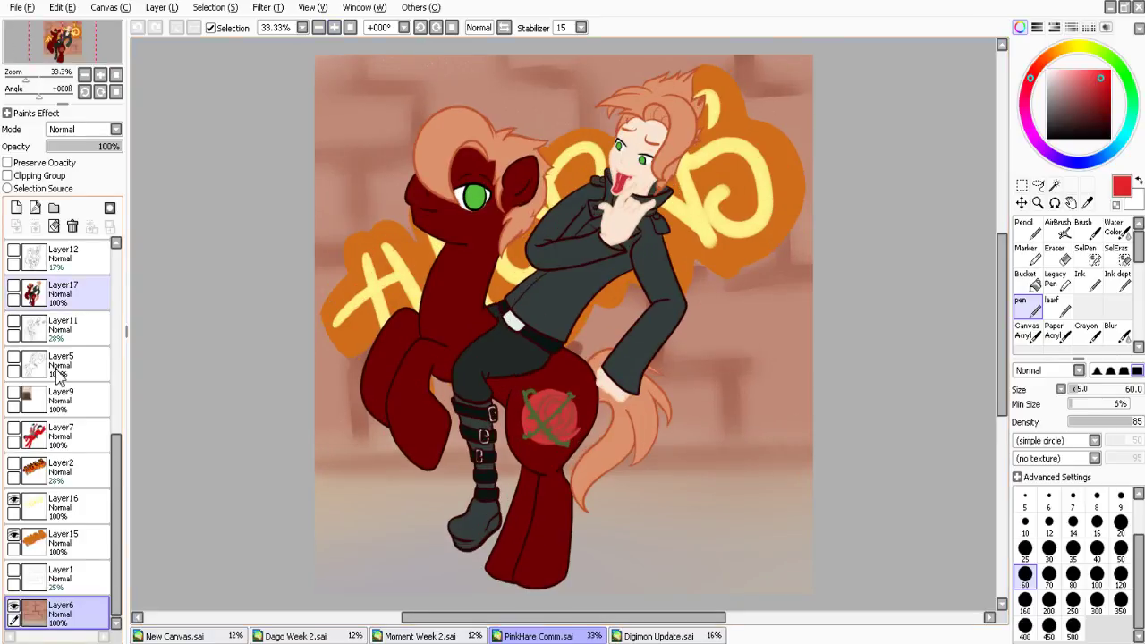
{"action": "left_click", "coordinate": [61, 294]}
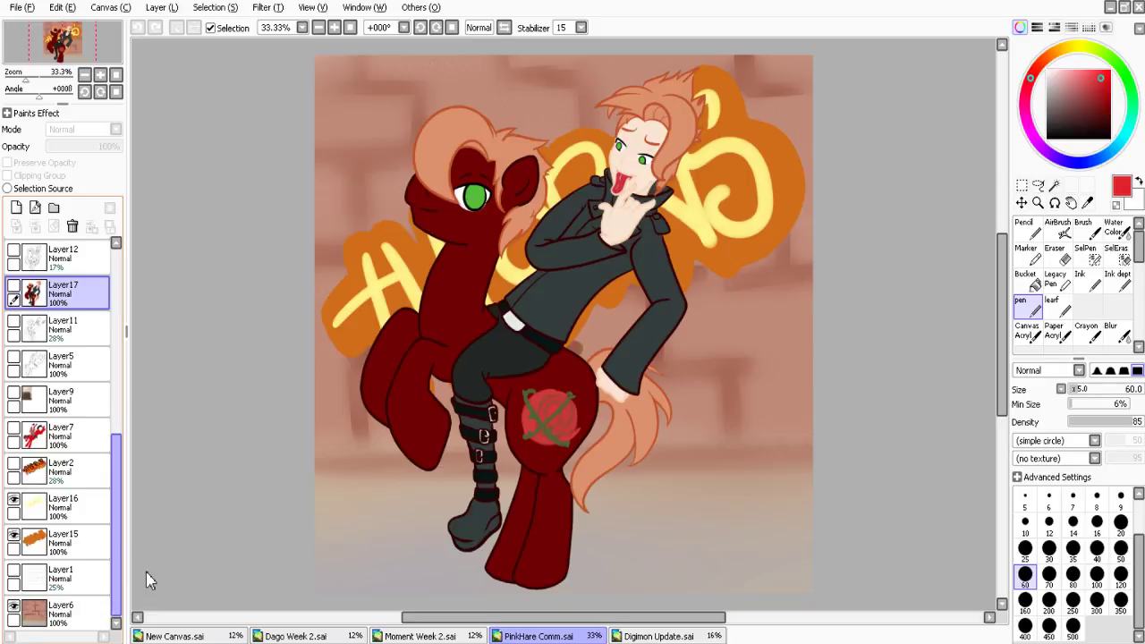
{"action": "scroll", "coordinate": [80, 537], "scroll_direction": "up", "scroll_amount": 5}
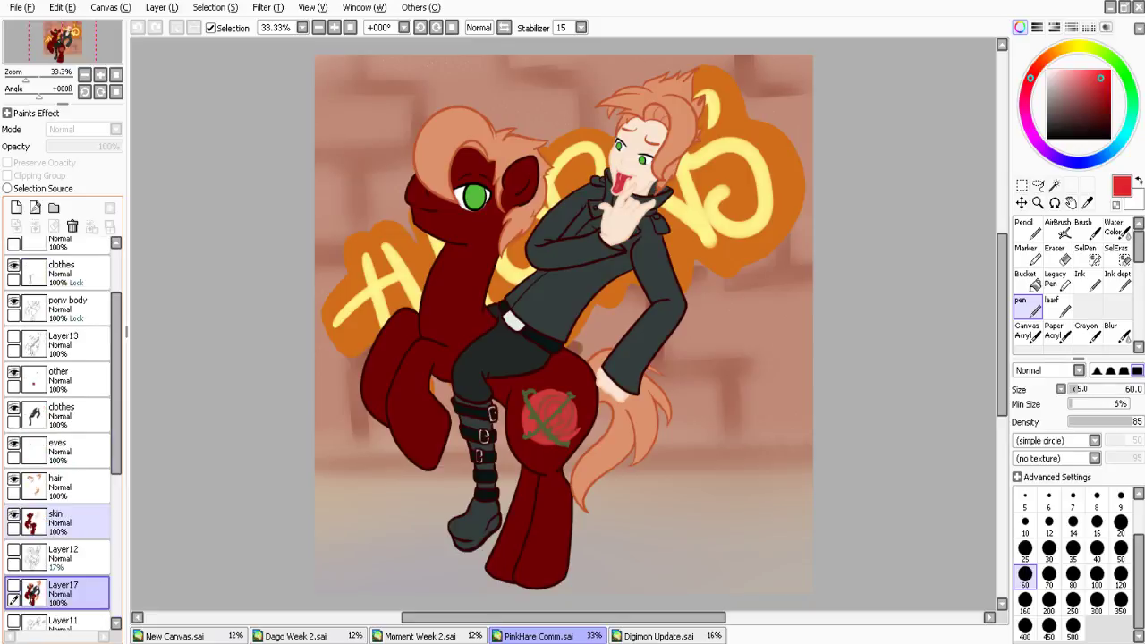
{"action": "left_click", "coordinate": [67, 523]}
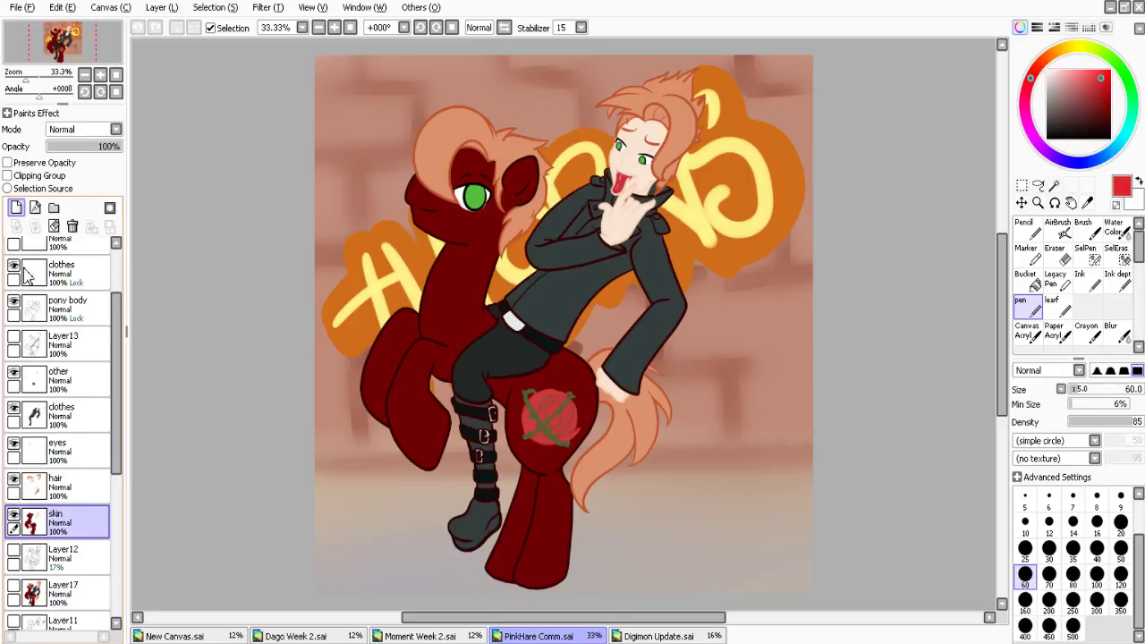
{"action": "left_click", "coordinate": [16, 208]}
{"action": "left_click", "coordinate": [36, 176]}
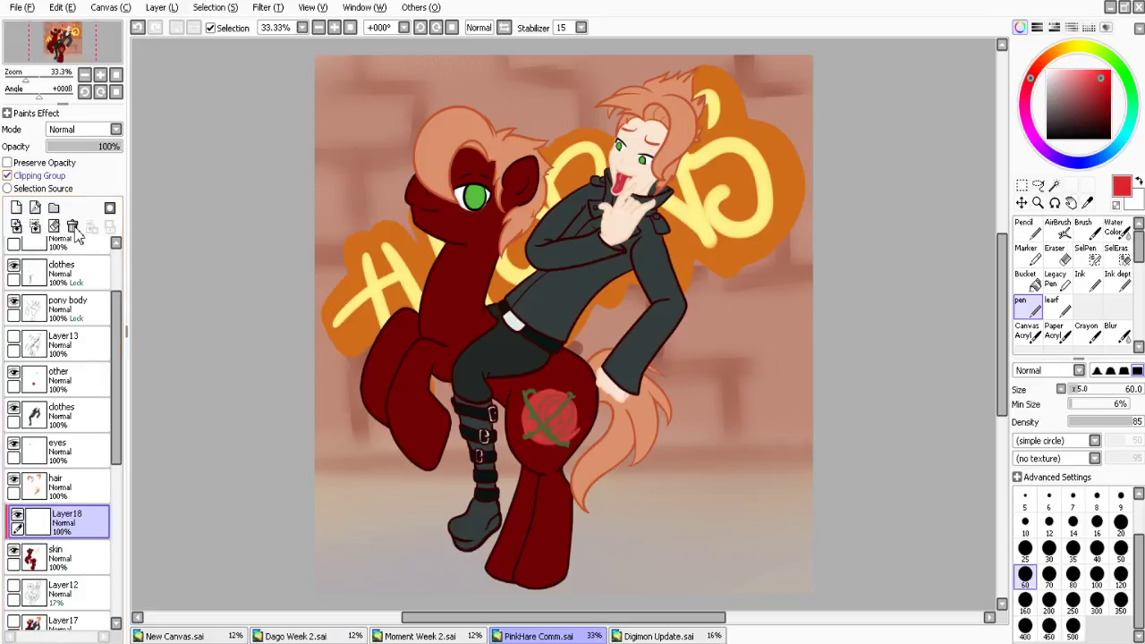
{"action": "left_click", "coordinate": [84, 129]}
{"action": "left_click", "coordinate": [81, 157]}
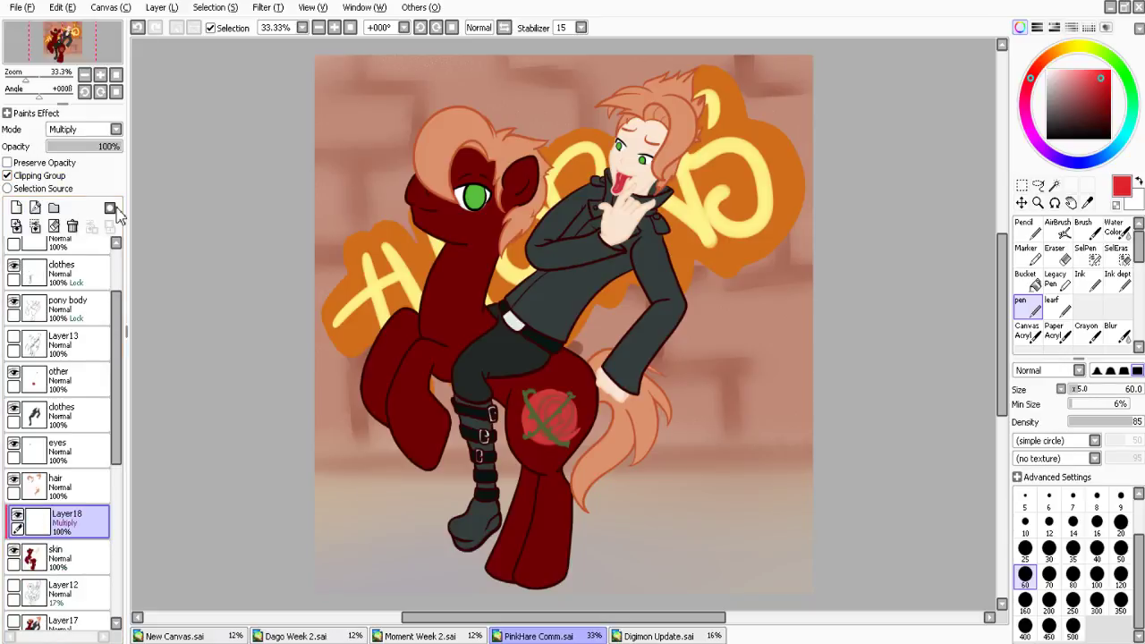
Sample the pony's dark red and paint a short shadow stroke where the forelegs meet the chest with the size 60 pen
{"action": "left_click", "coordinate": [436, 309], "text": "alt"}
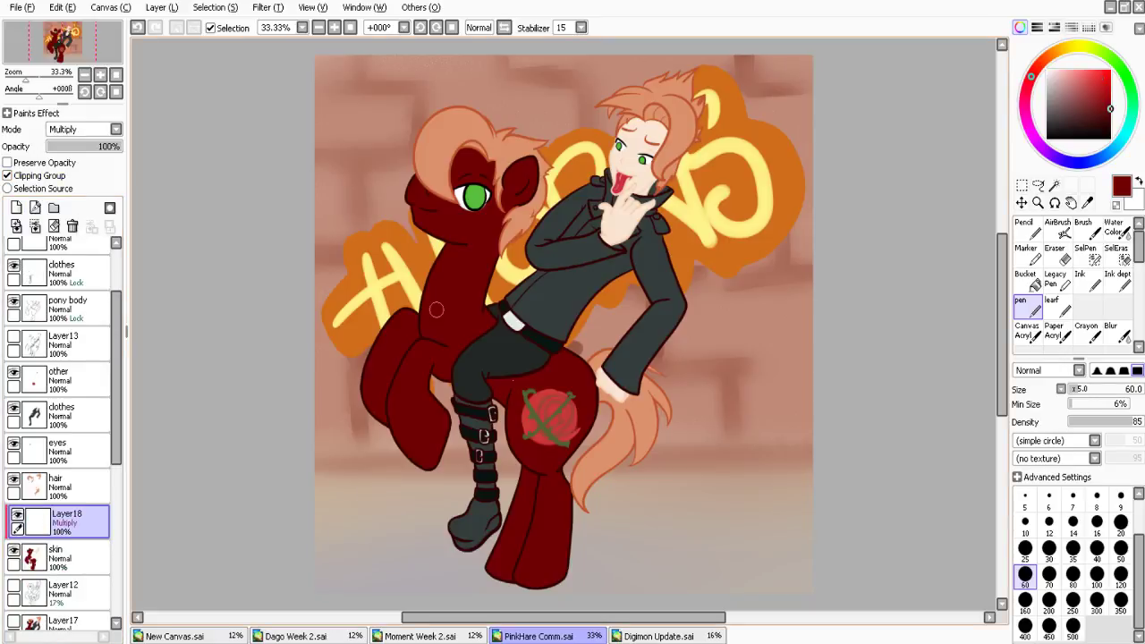
{"action": "left_click", "coordinate": [100, 263]}
{"action": "left_click_drag", "start_coordinate": [415, 317], "coordinate": [413, 339]}
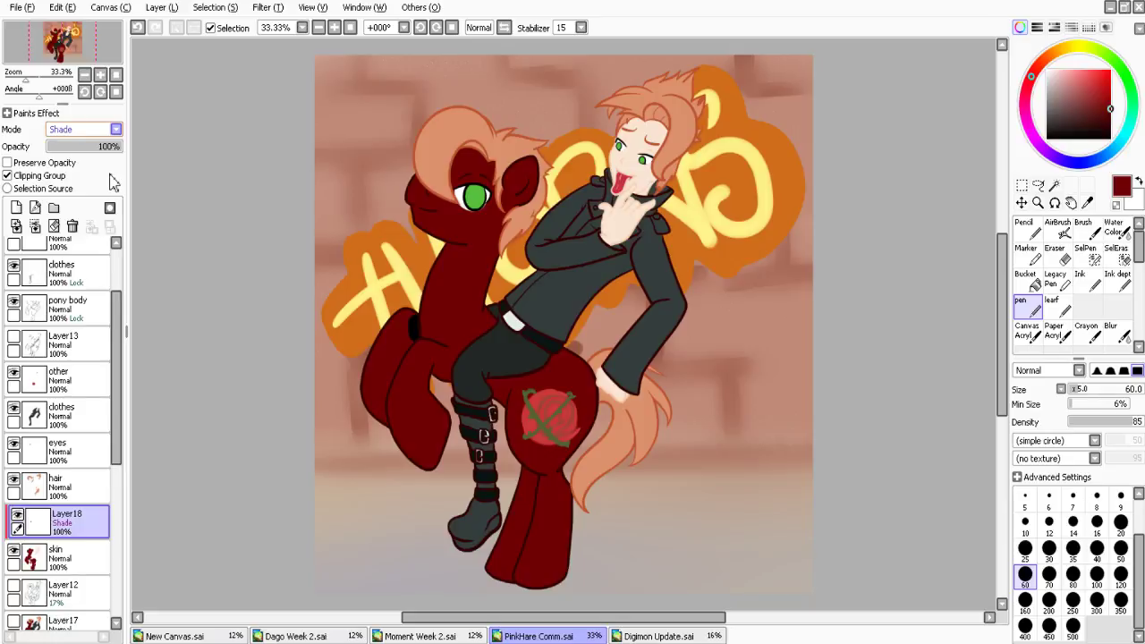
Try other blending modes such as Overlay on the clipped shadow layer and return it to Multiply
{"action": "scroll", "coordinate": [116, 181], "scroll_direction": "up", "scroll_amount": 4}
{"action": "scroll", "coordinate": [126, 182], "scroll_direction": "down", "scroll_amount": 1}
{"action": "scroll", "coordinate": [124, 187], "scroll_direction": "down", "scroll_amount": 1}
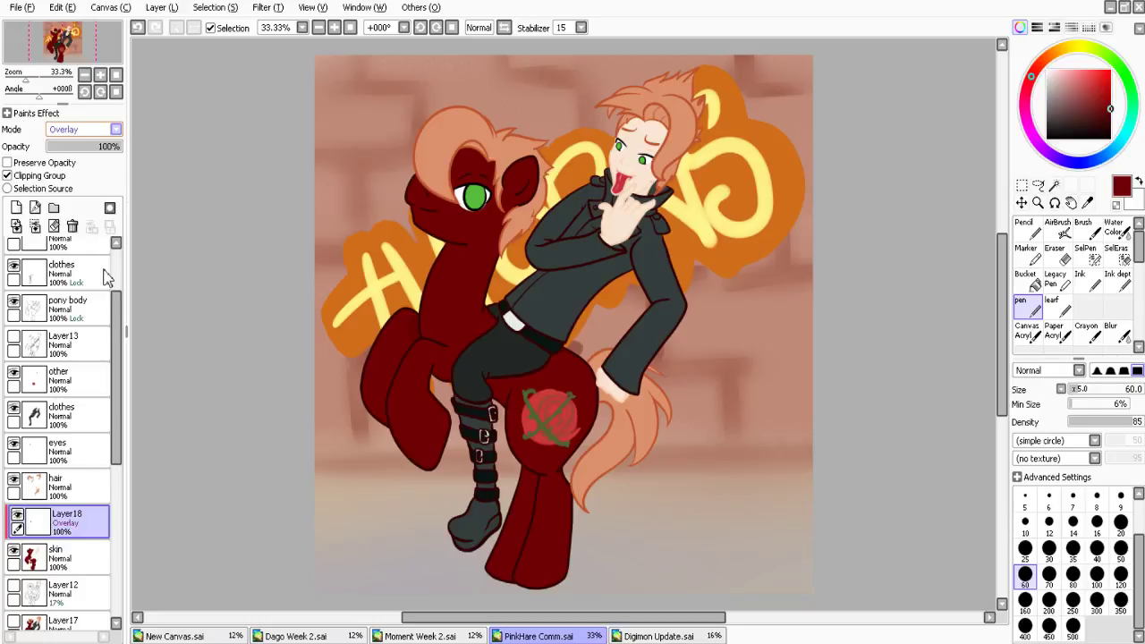
{"action": "scroll", "coordinate": [111, 176], "scroll_direction": "up", "scroll_amount": 2}
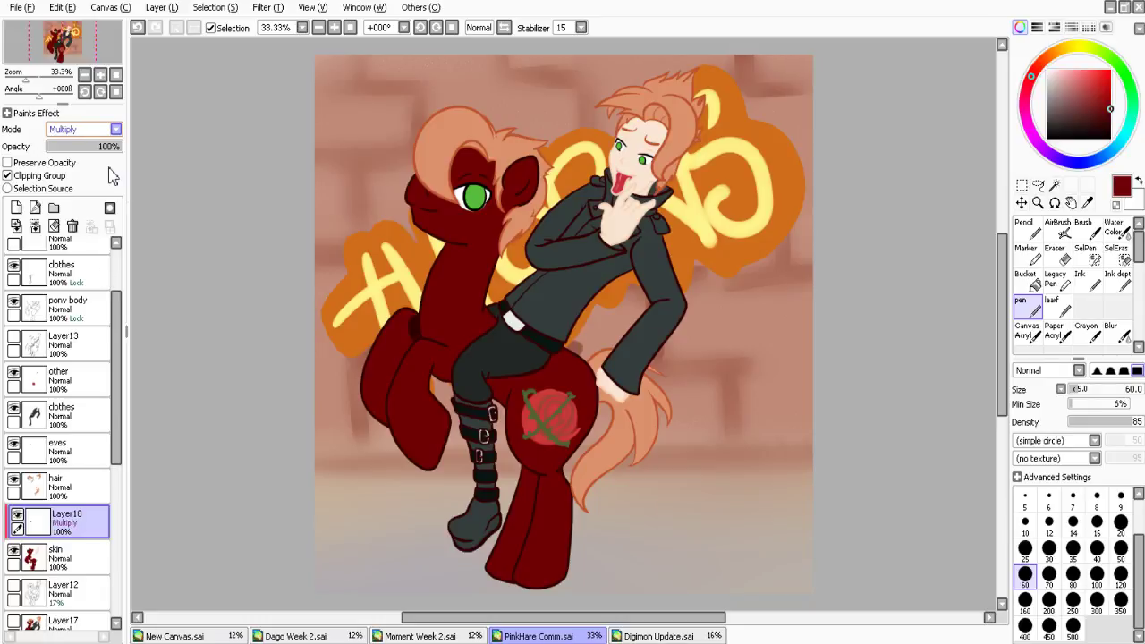
{"action": "scroll", "coordinate": [112, 205], "scroll_direction": "down", "scroll_amount": 2}
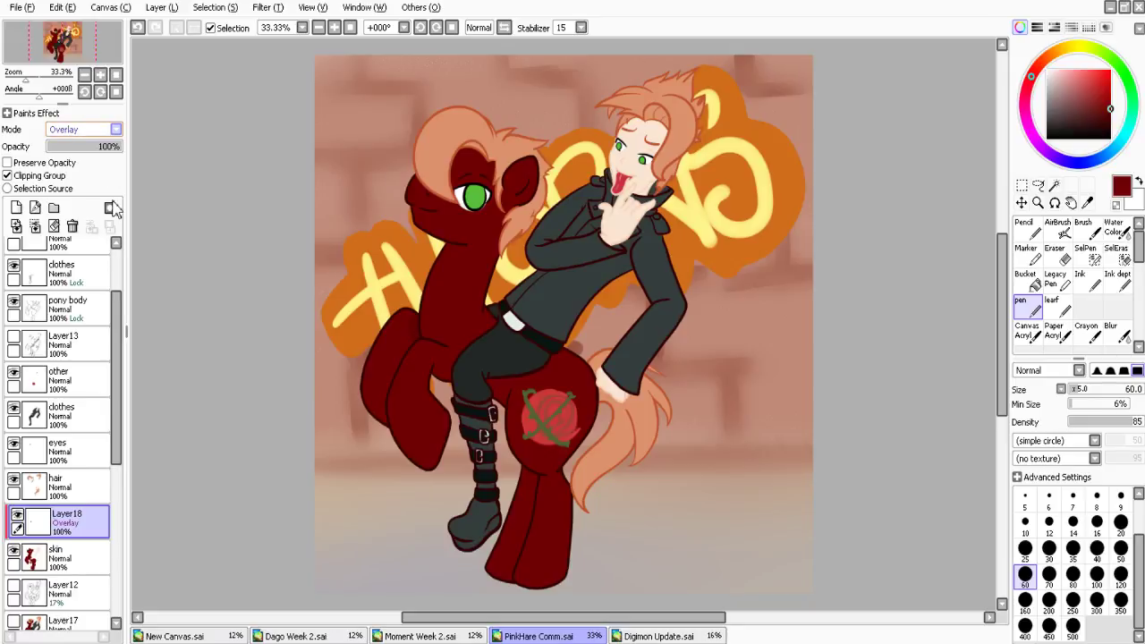
{"action": "scroll", "coordinate": [114, 206], "scroll_direction": "up", "scroll_amount": 2}
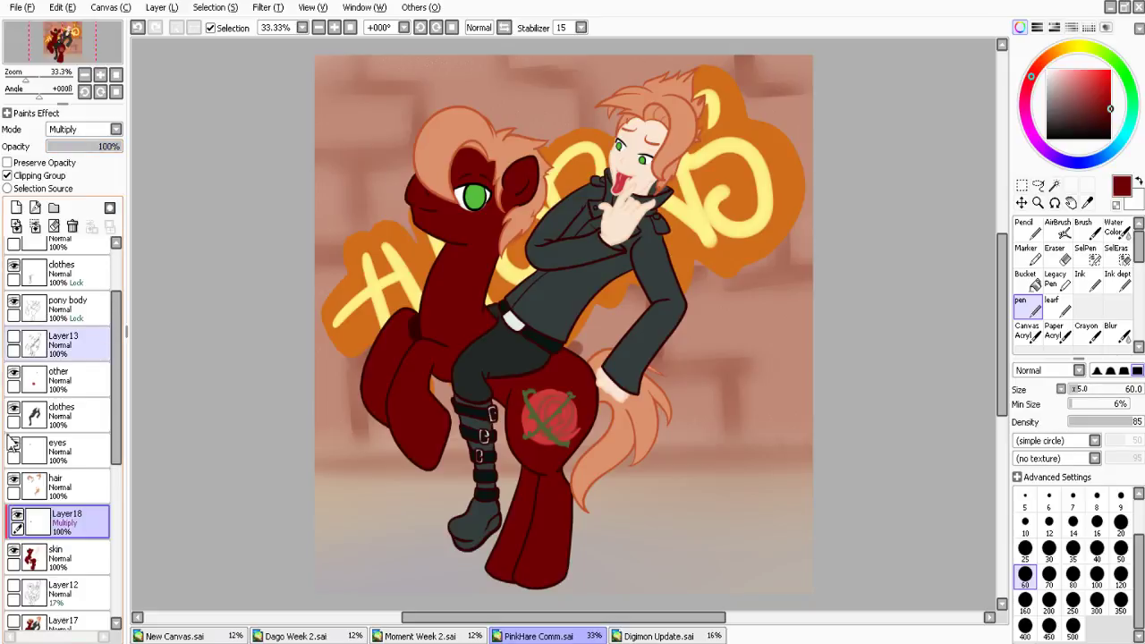
Move Layer12 up between the clothes and eyes color layers, show it to check its sketch, and hide it
{"action": "scroll", "coordinate": [54, 431], "scroll_direction": "down", "scroll_amount": 2}
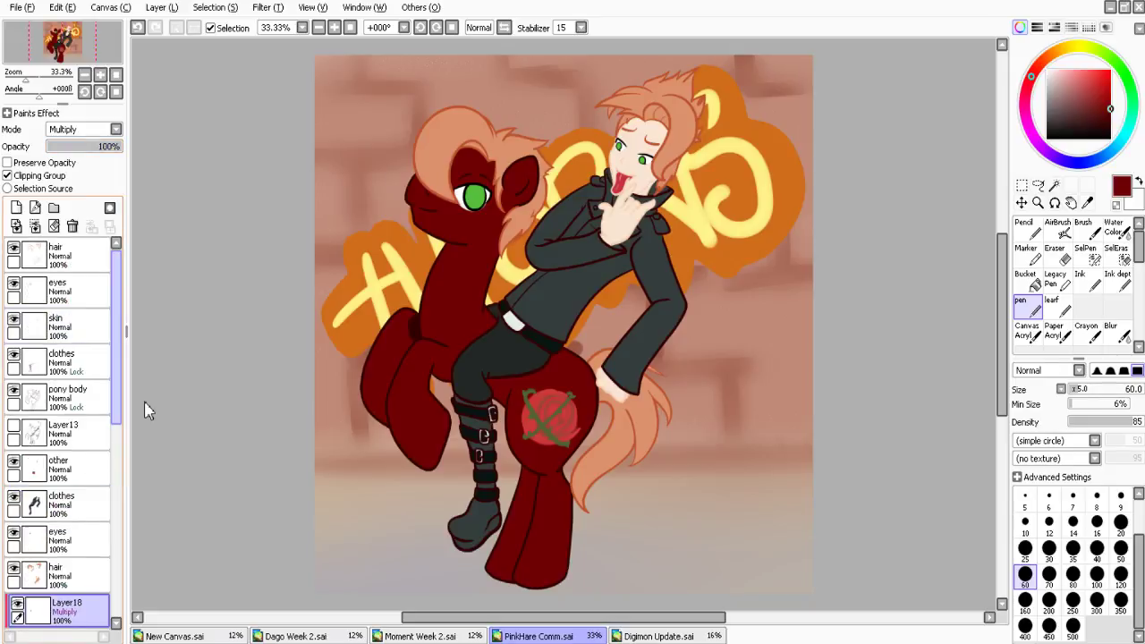
{"action": "scroll", "coordinate": [147, 420], "scroll_direction": "down", "scroll_amount": 1}
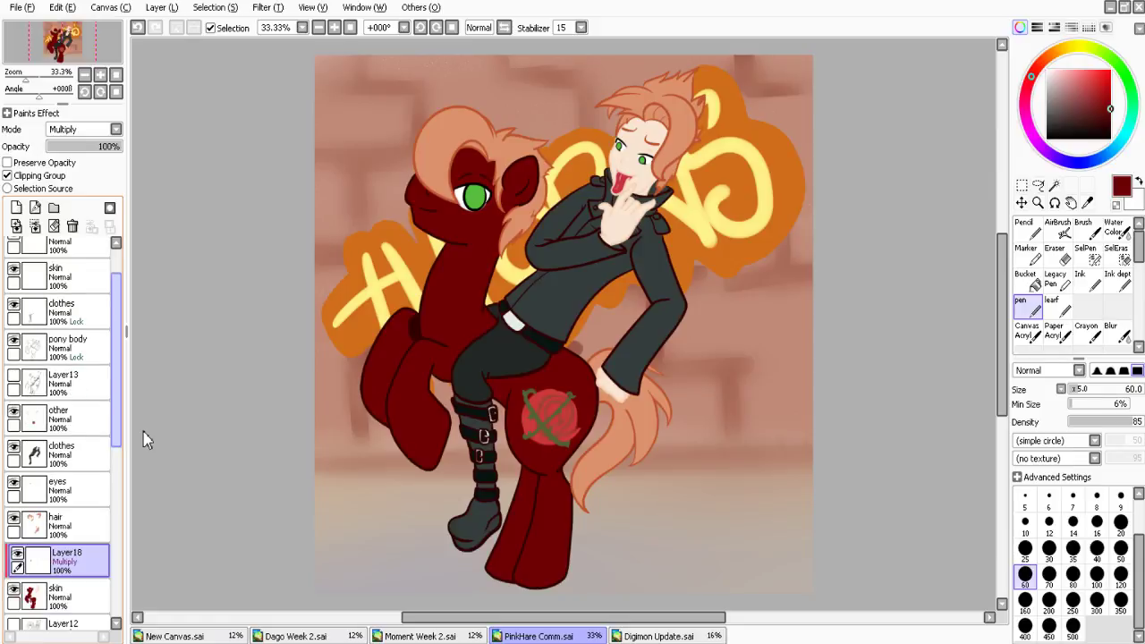
{"action": "scroll", "coordinate": [146, 440], "scroll_direction": "down", "scroll_amount": 2}
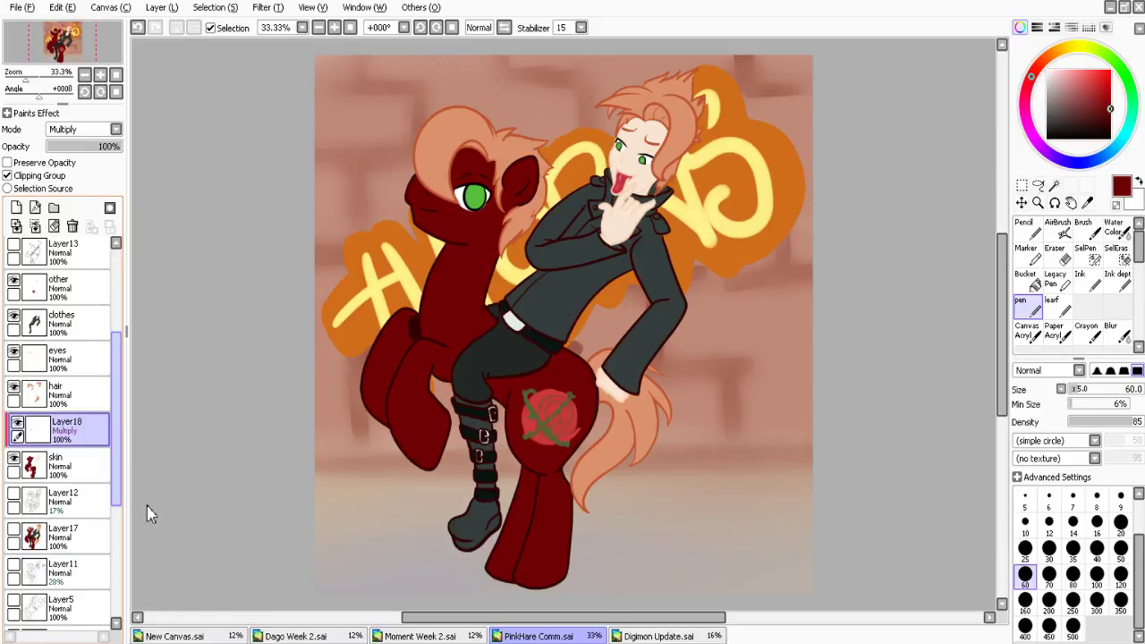
{"action": "scroll", "coordinate": [54, 505], "scroll_direction": "down", "scroll_amount": 2}
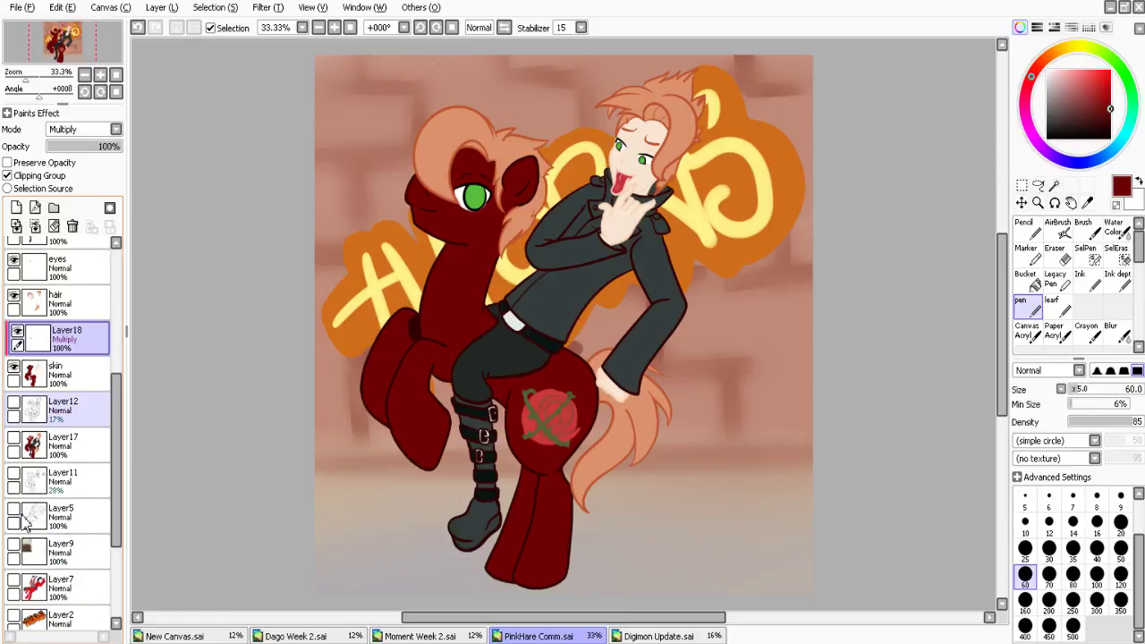
{"action": "left_click_drag", "start_coordinate": [36, 410], "coordinate": [147, 423]}
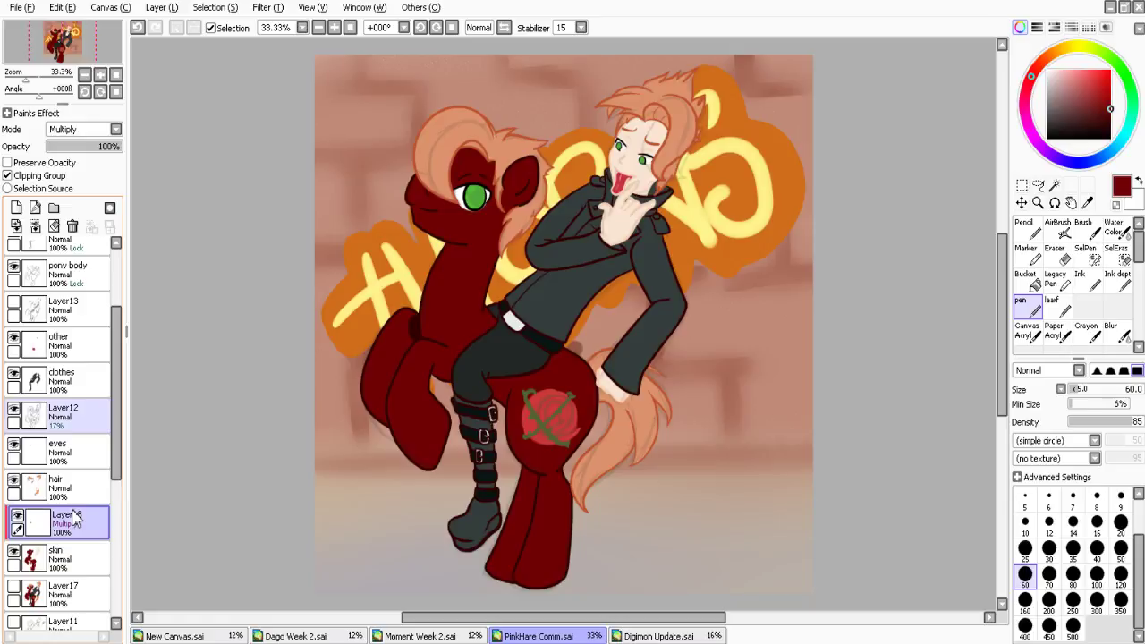
{"action": "left_click", "coordinate": [13, 408]}
{"action": "left_click_drag", "start_coordinate": [116, 476], "coordinate": [146, 491]}
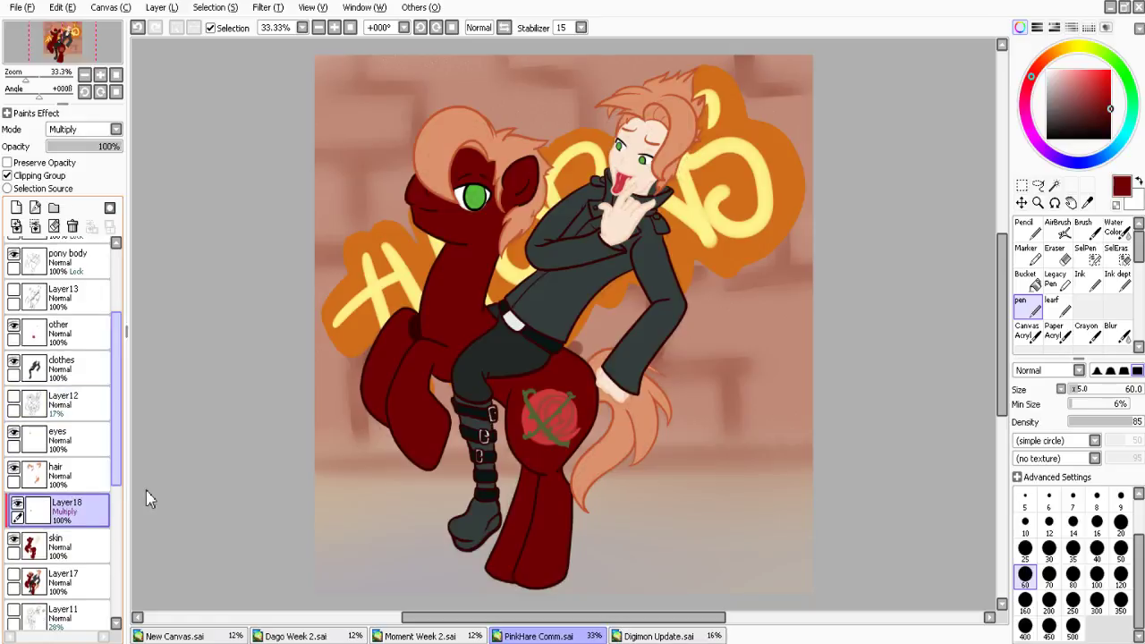
Show Layer11 to examine its sketch and hide it again
{"action": "scroll", "coordinate": [63, 504], "scroll_direction": "down", "scroll_amount": 5}
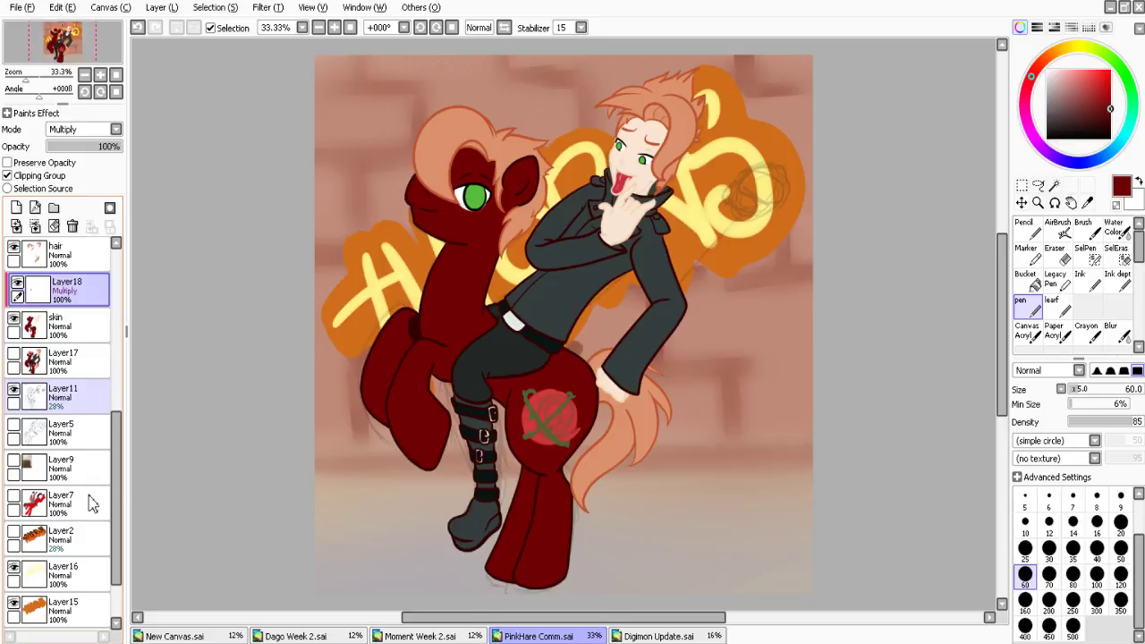
{"action": "left_click", "coordinate": [80, 397]}
{"action": "left_click", "coordinate": [13, 389]}
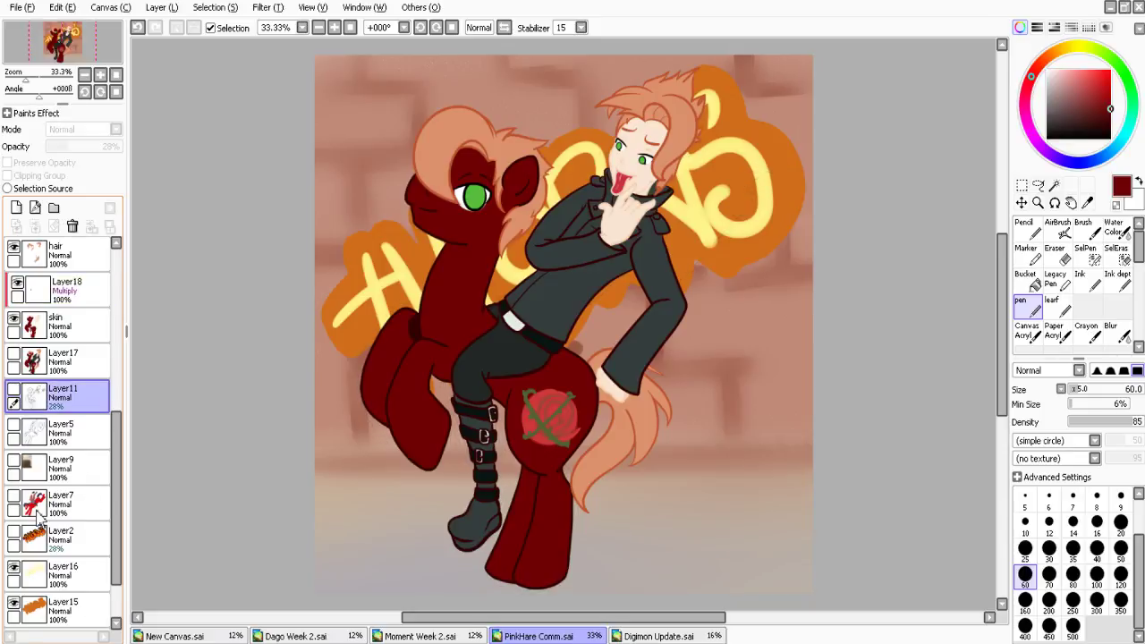
{"action": "scroll", "coordinate": [38, 514], "scroll_direction": "up", "scroll_amount": 1}
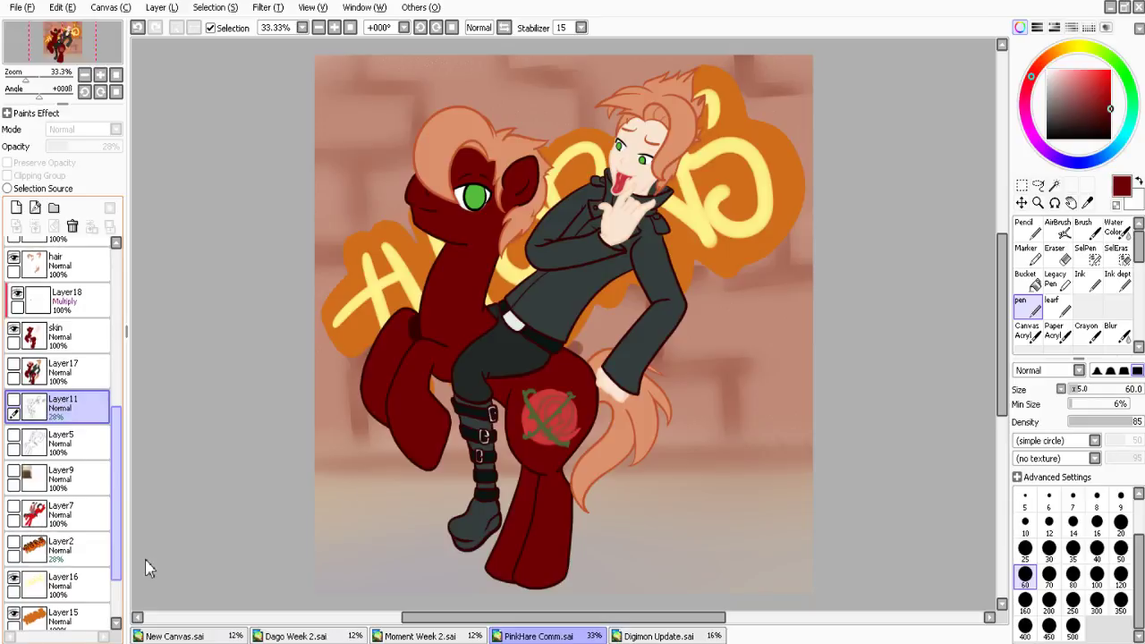
{"action": "scroll", "coordinate": [24, 467], "scroll_direction": "up", "scroll_amount": 1}
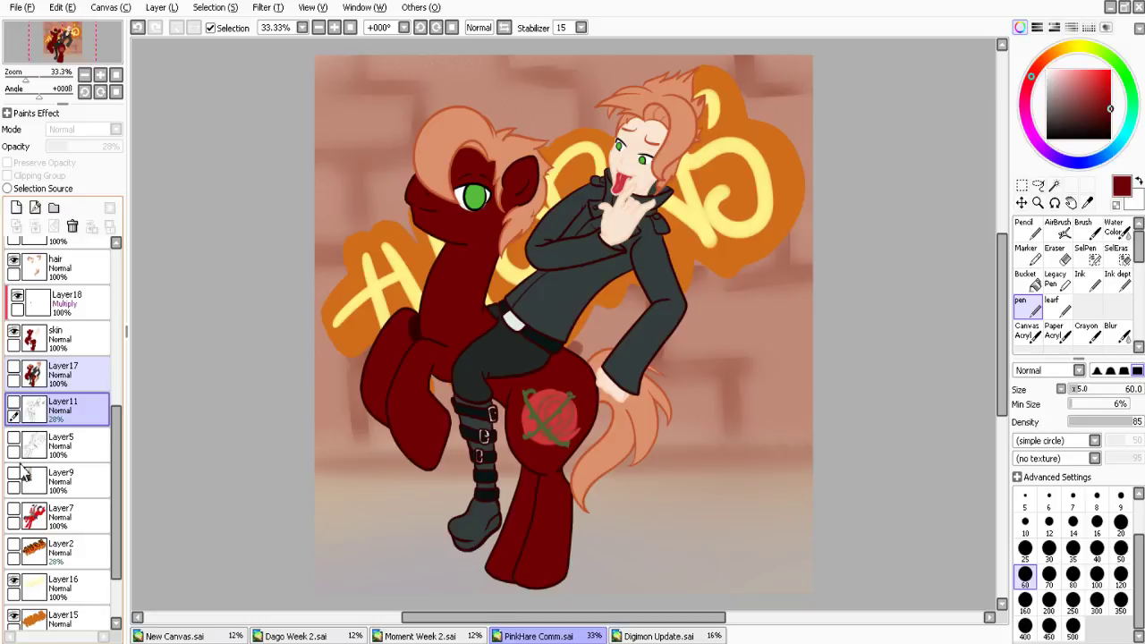
Hide the skin layer and preview Layer17 and Layer12 one at a time to look for the shading guide
{"action": "left_click", "coordinate": [13, 331]}
{"action": "left_click", "coordinate": [14, 367]}
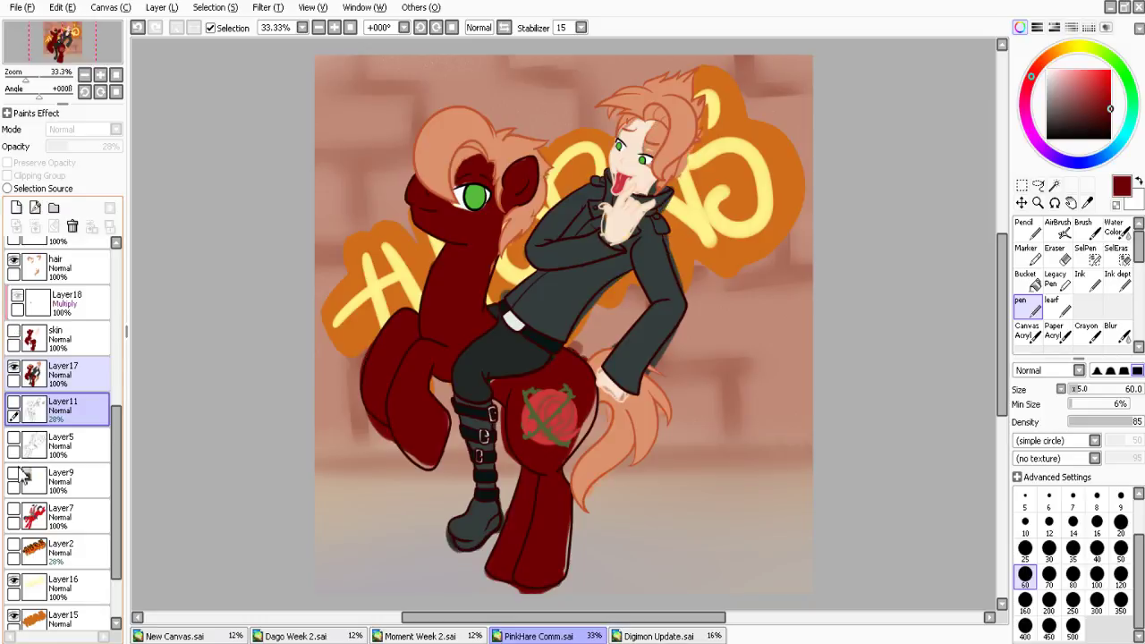
{"action": "left_click", "coordinate": [14, 367]}
{"action": "left_click_drag", "start_coordinate": [117, 545], "coordinate": [144, 542]}
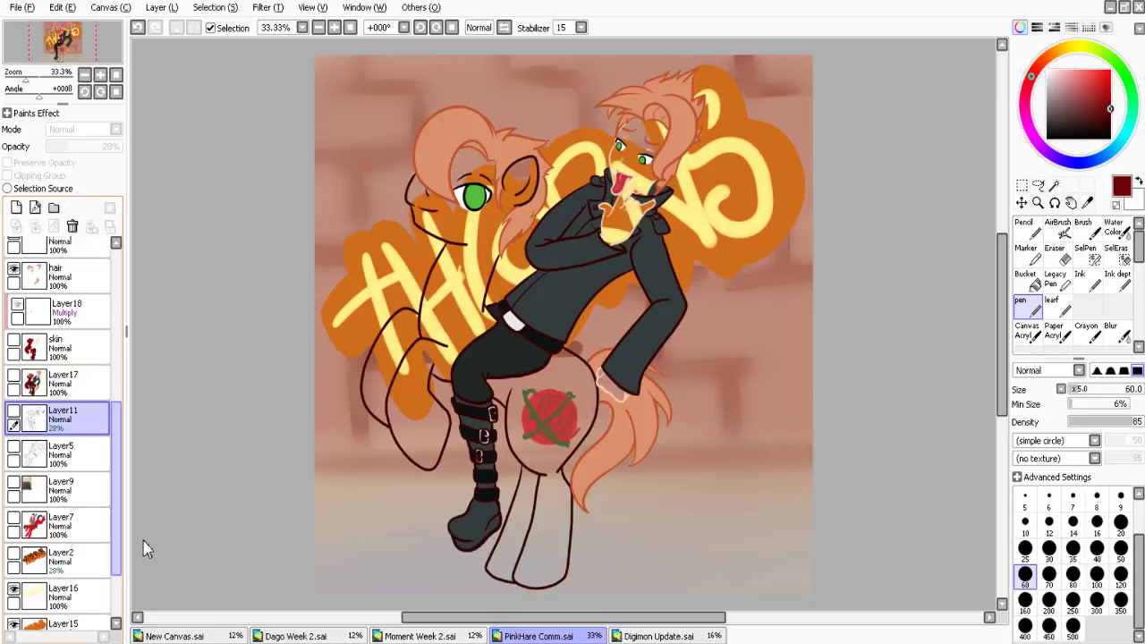
{"action": "scroll", "coordinate": [19, 461], "scroll_direction": "up", "scroll_amount": 4}
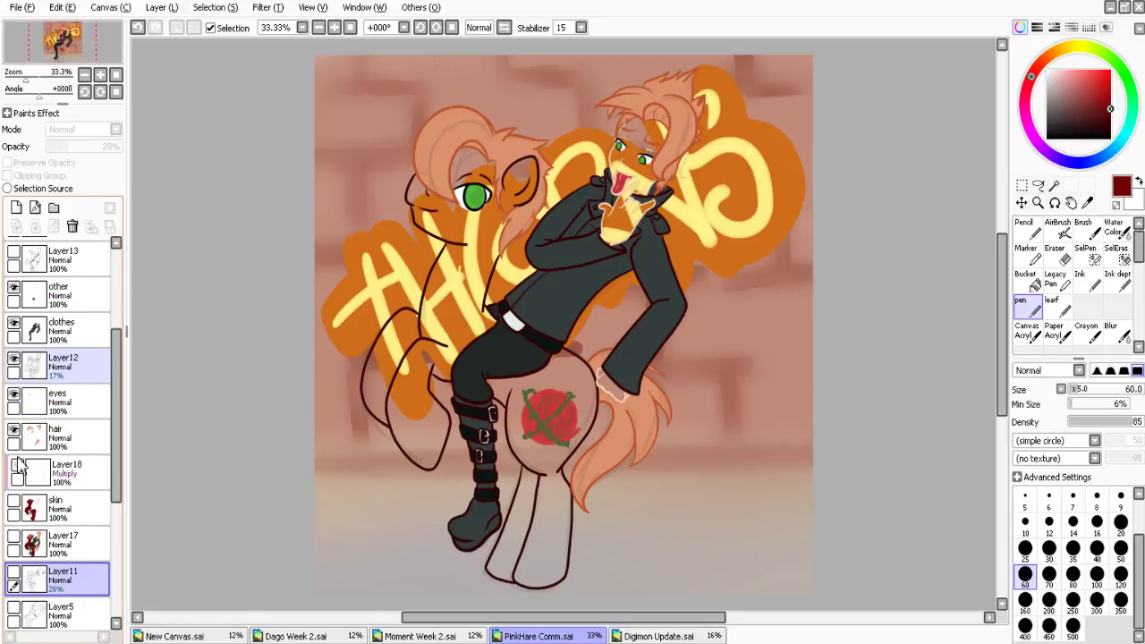
{"action": "left_click", "coordinate": [13, 359]}
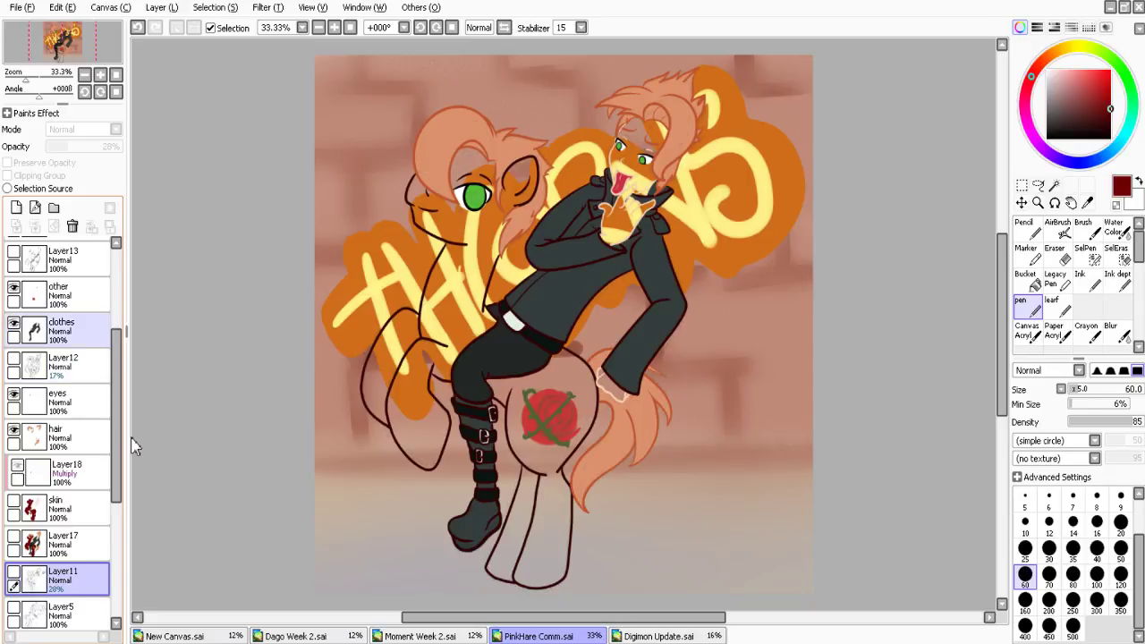
Show the Layer13 shading guide and the skin layer, and make the clipped Multiply layer active
{"action": "left_click", "coordinate": [13, 252]}
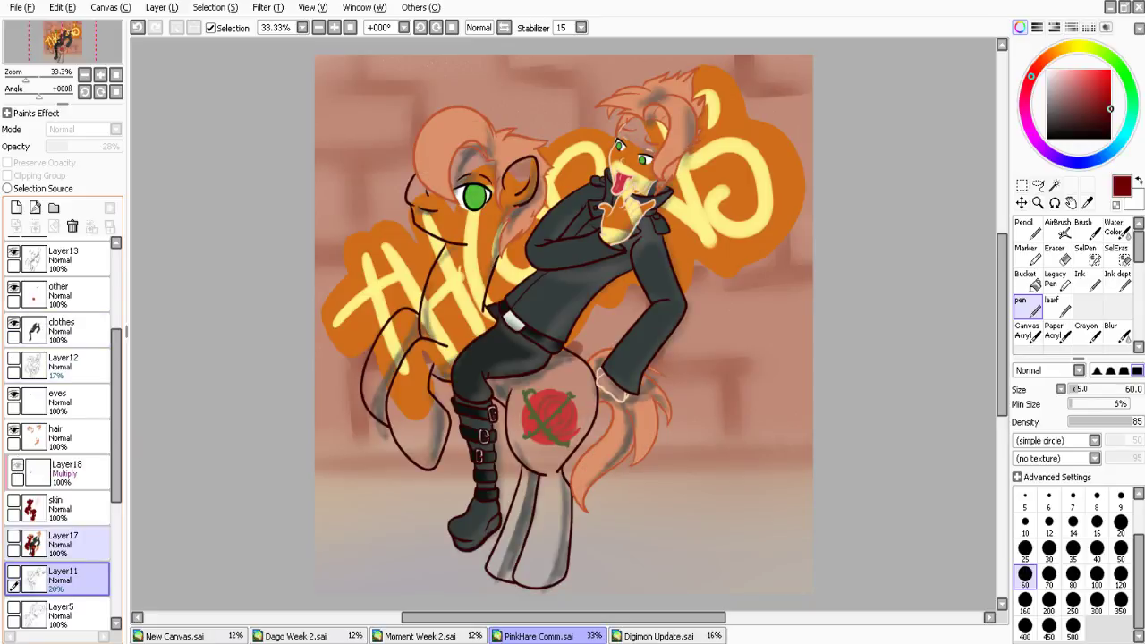
{"action": "left_click", "coordinate": [14, 504]}
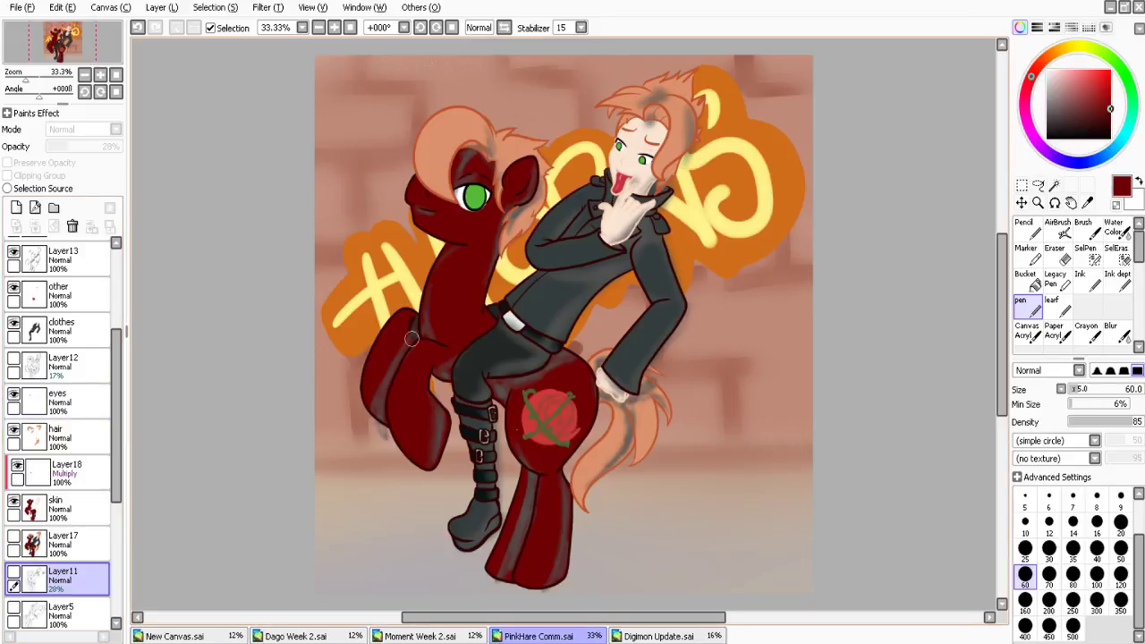
{"action": "left_click", "coordinate": [67, 508]}
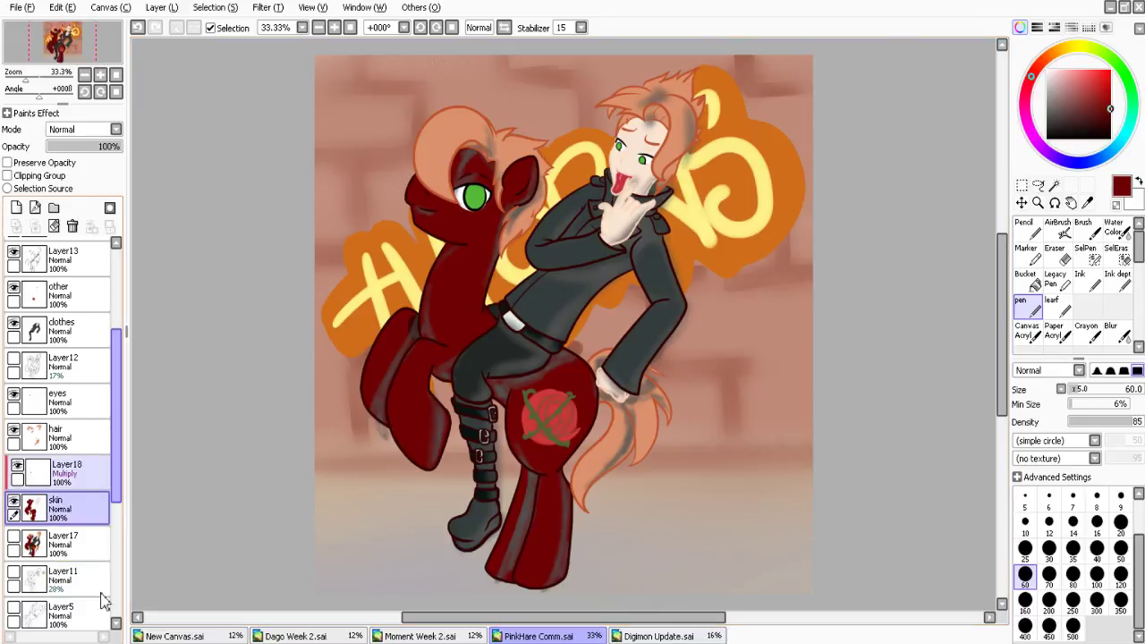
{"action": "left_click", "coordinate": [67, 472]}
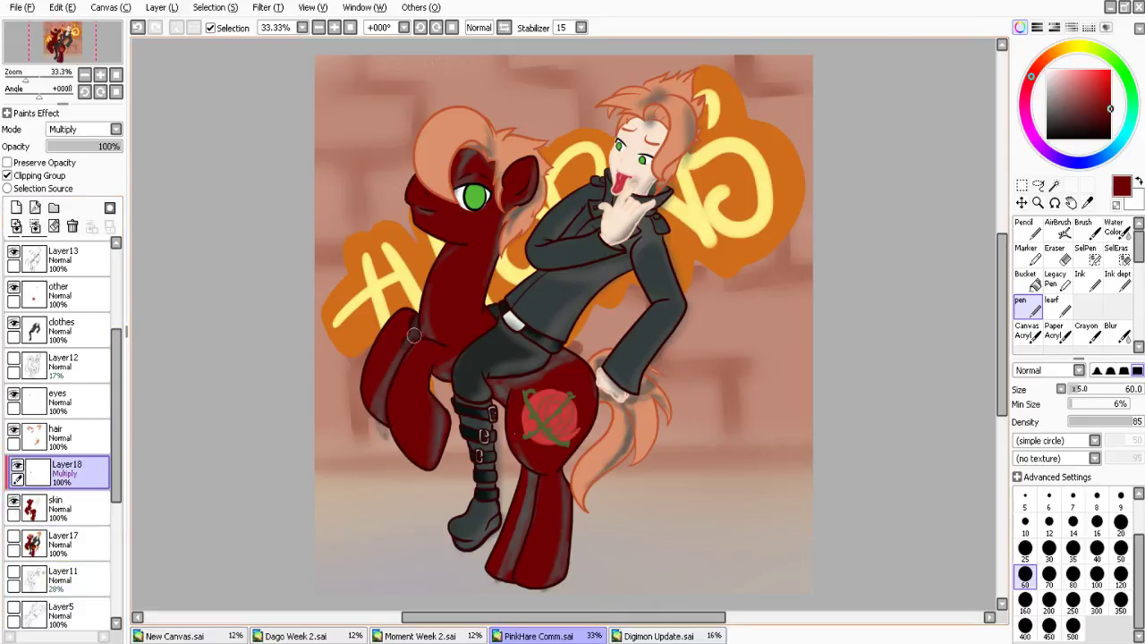
Paint dark red shadows over the guide on the pony's far foreleg, below the jaw, on the chest and along the near foreleg
{"action": "left_click_drag", "start_coordinate": [414, 335], "coordinate": [383, 388]}
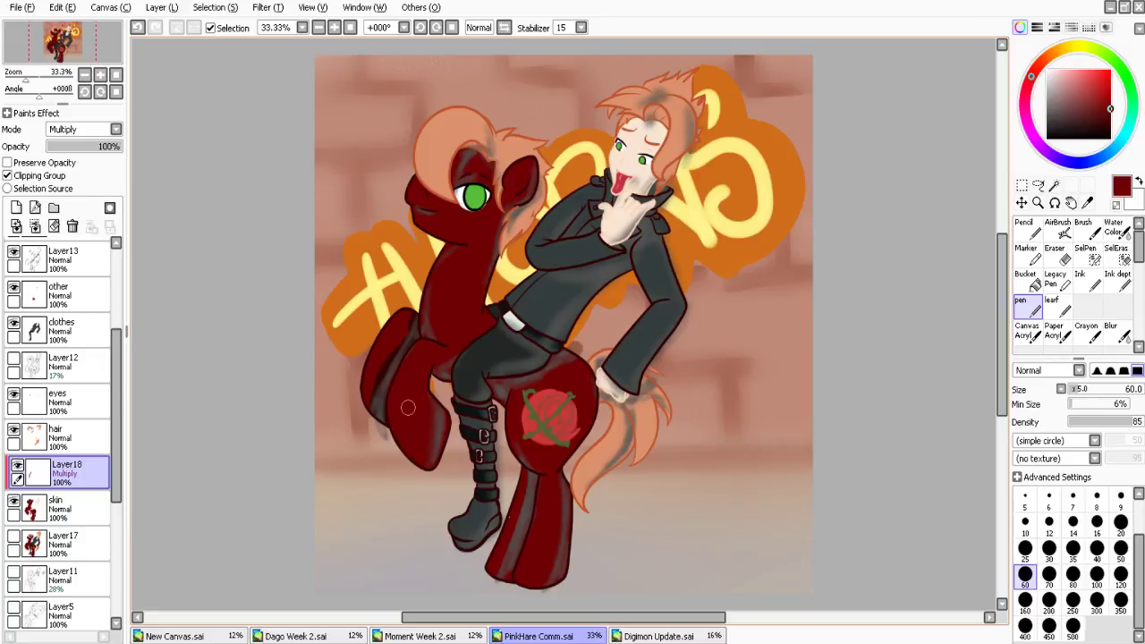
{"action": "left_click", "coordinate": [334, 27]}
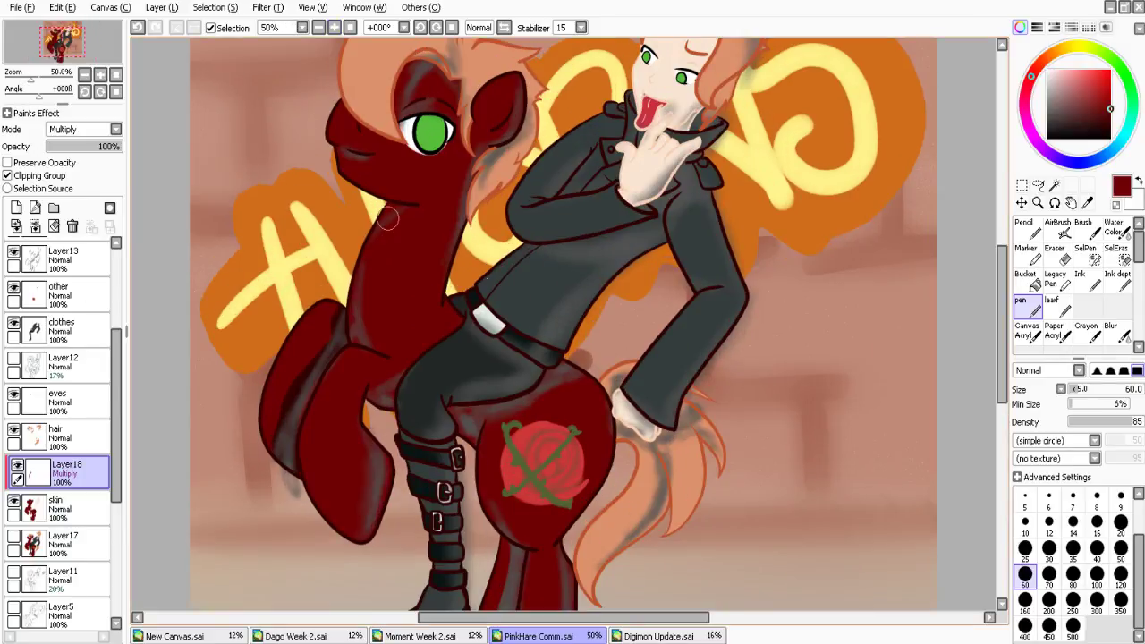
{"action": "left_click_drag", "start_coordinate": [392, 212], "coordinate": [385, 205]}
{"action": "left_click_drag", "start_coordinate": [352, 318], "coordinate": [350, 293]}
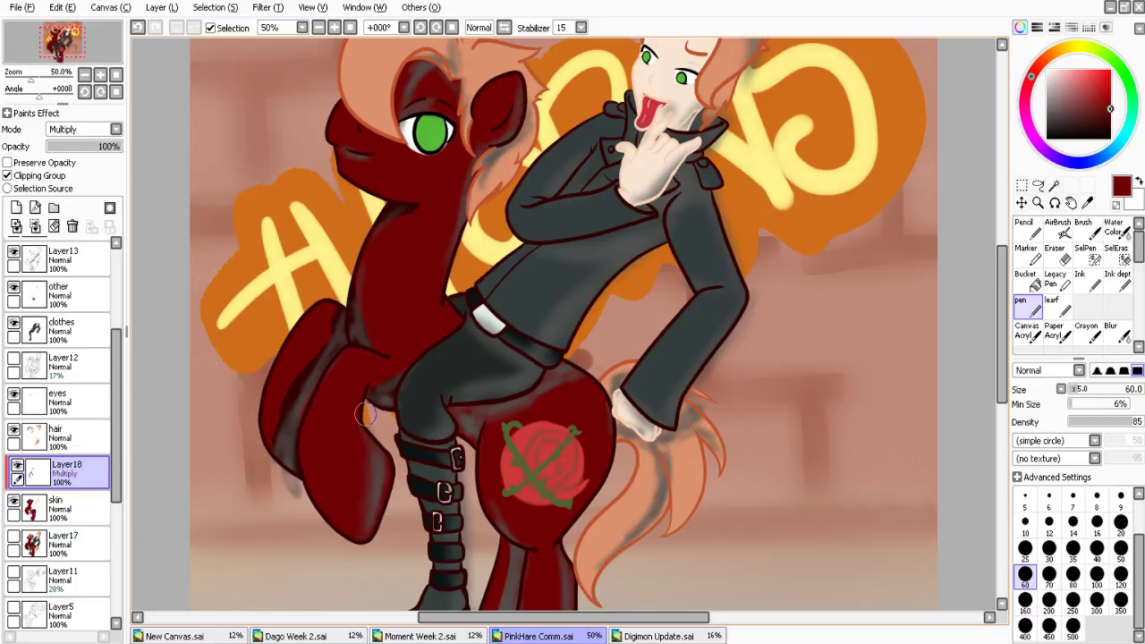
{"action": "left_click_drag", "start_coordinate": [381, 526], "coordinate": [392, 455]}
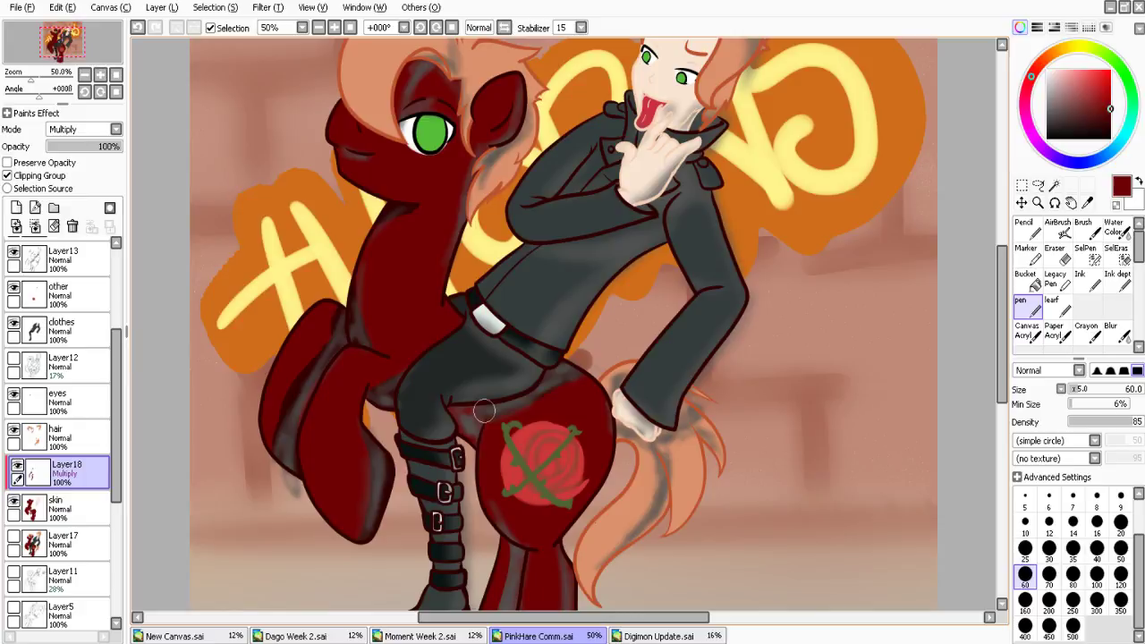
Paint dark red shadows on the pony's haunch below the rider's thigh, beneath the forelock and inside the ear
{"action": "left_click_drag", "start_coordinate": [484, 410], "coordinate": [460, 413]}
{"action": "left_click_drag", "start_coordinate": [432, 67], "coordinate": [401, 79]}
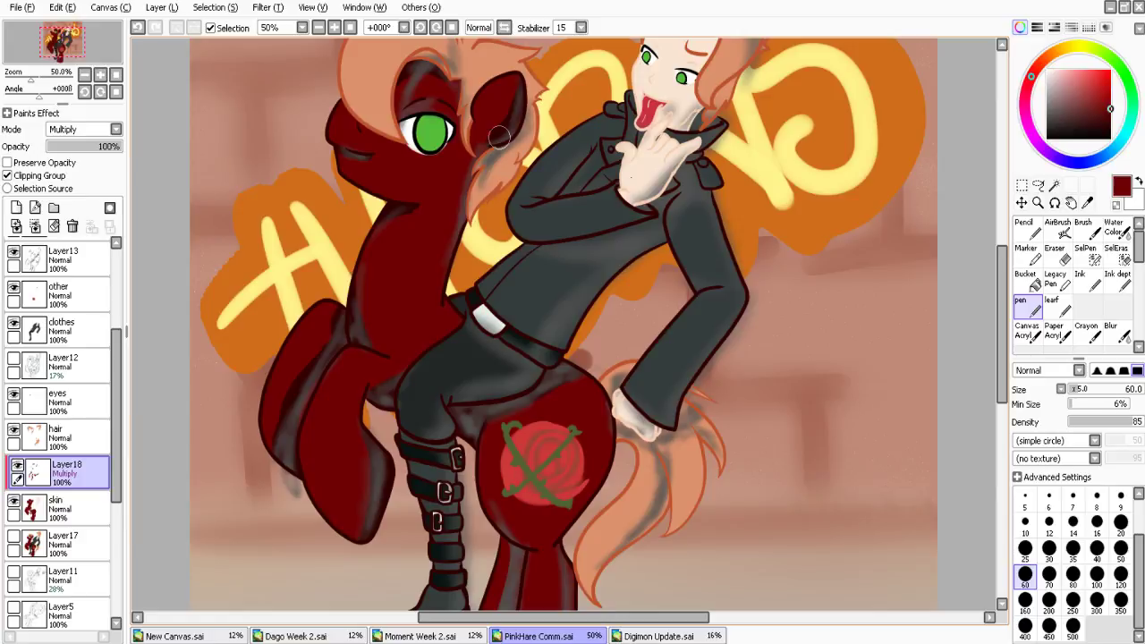
{"action": "key", "text": "ctrl+z"}
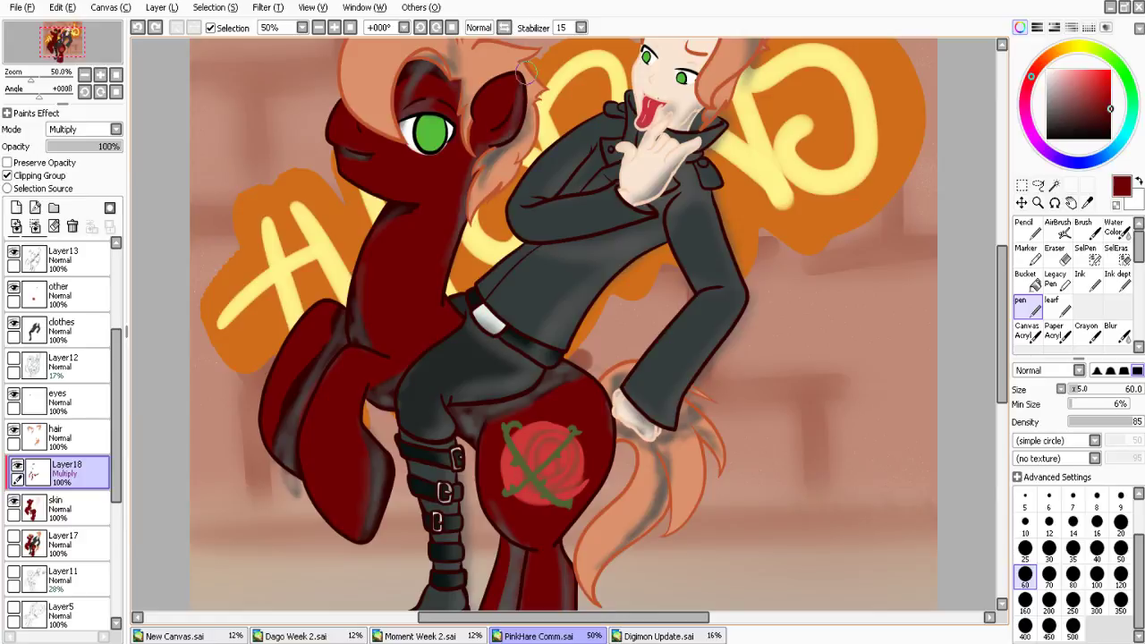
{"action": "left_click", "coordinate": [634, 395]}
{"action": "left_click_drag", "start_coordinate": [633, 394], "coordinate": [637, 416]}
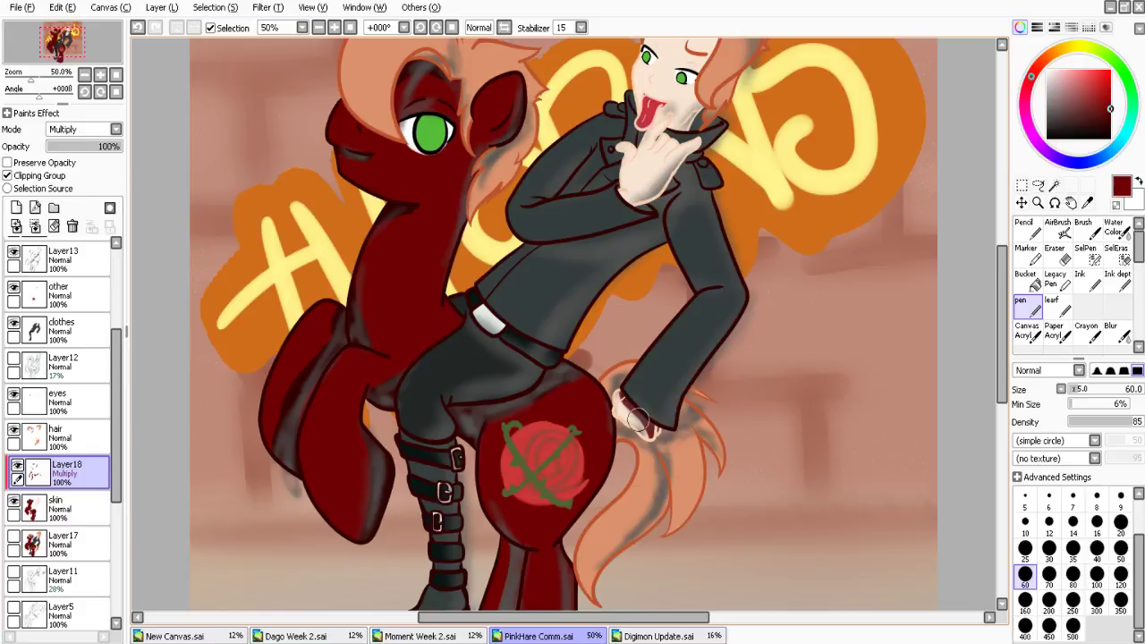
Paint dark red shadows over the guide along the pony's far hind leg and the rear edge of the near hind leg
{"action": "scroll", "coordinate": [638, 420], "scroll_direction": "down", "scroll_amount": 1}
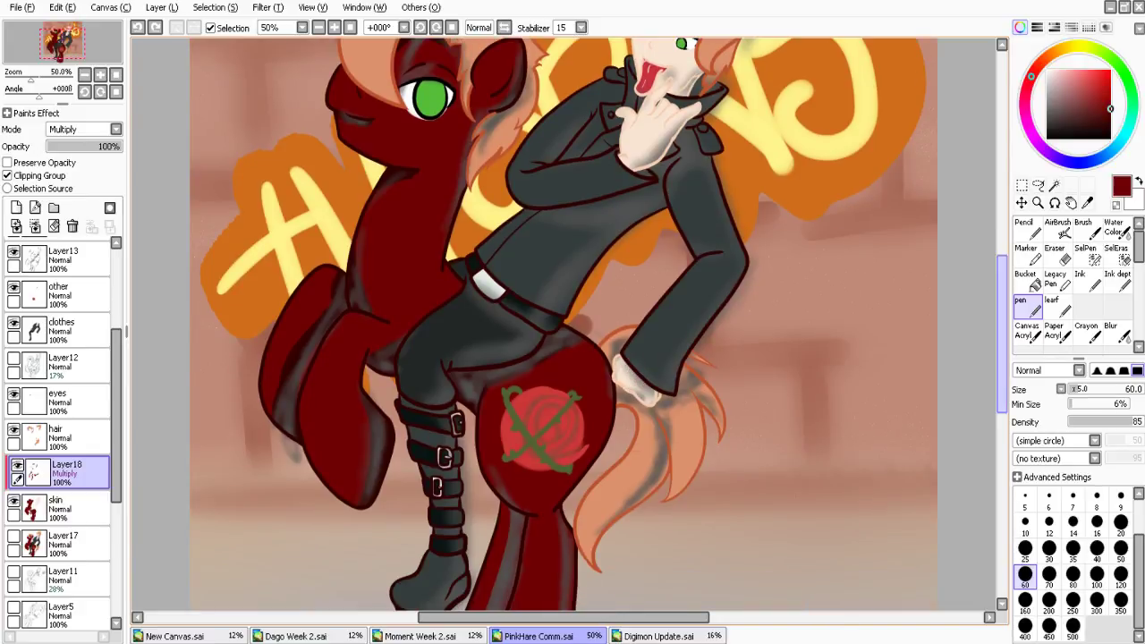
{"action": "scroll", "coordinate": [506, 348], "scroll_direction": "down", "scroll_amount": 5}
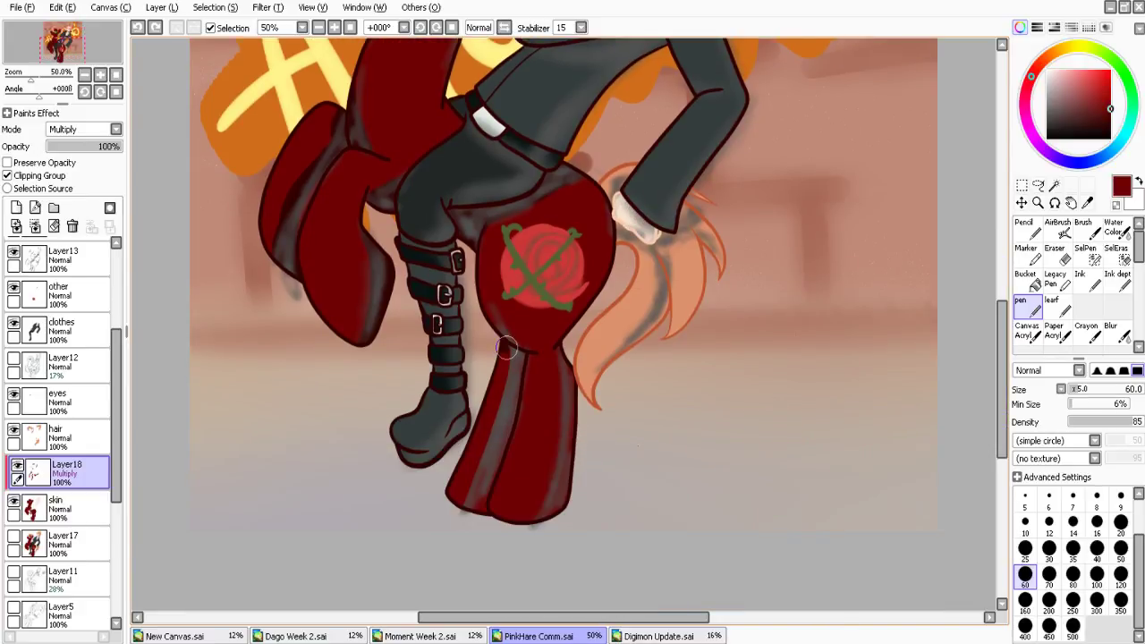
{"action": "left_click_drag", "start_coordinate": [506, 348], "coordinate": [480, 508]}
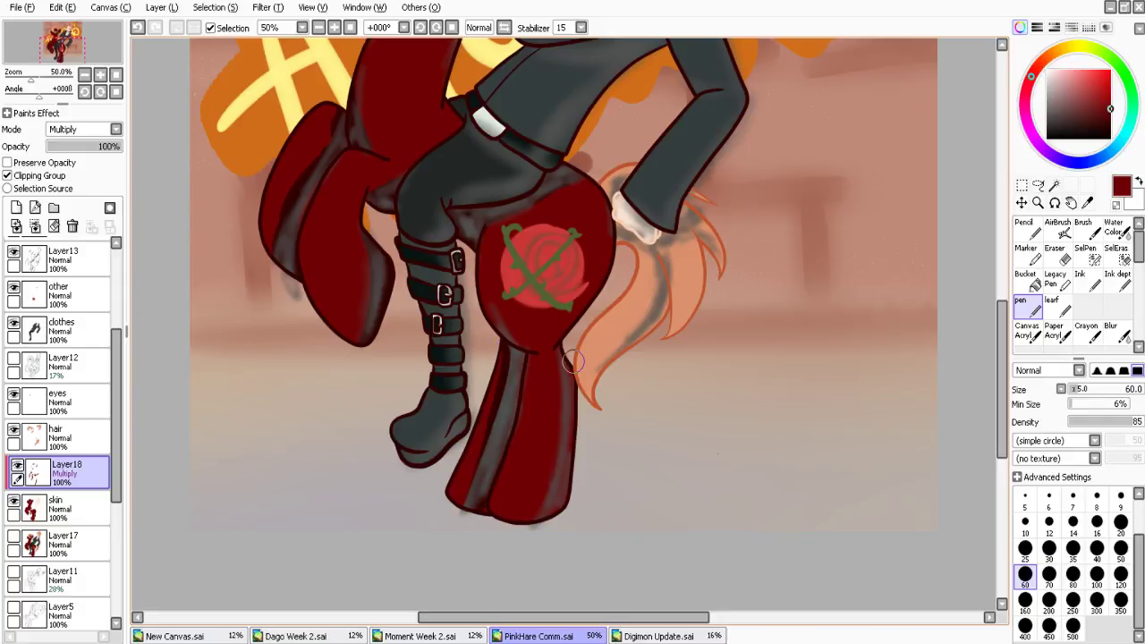
{"action": "left_click_drag", "start_coordinate": [573, 360], "coordinate": [576, 467]}
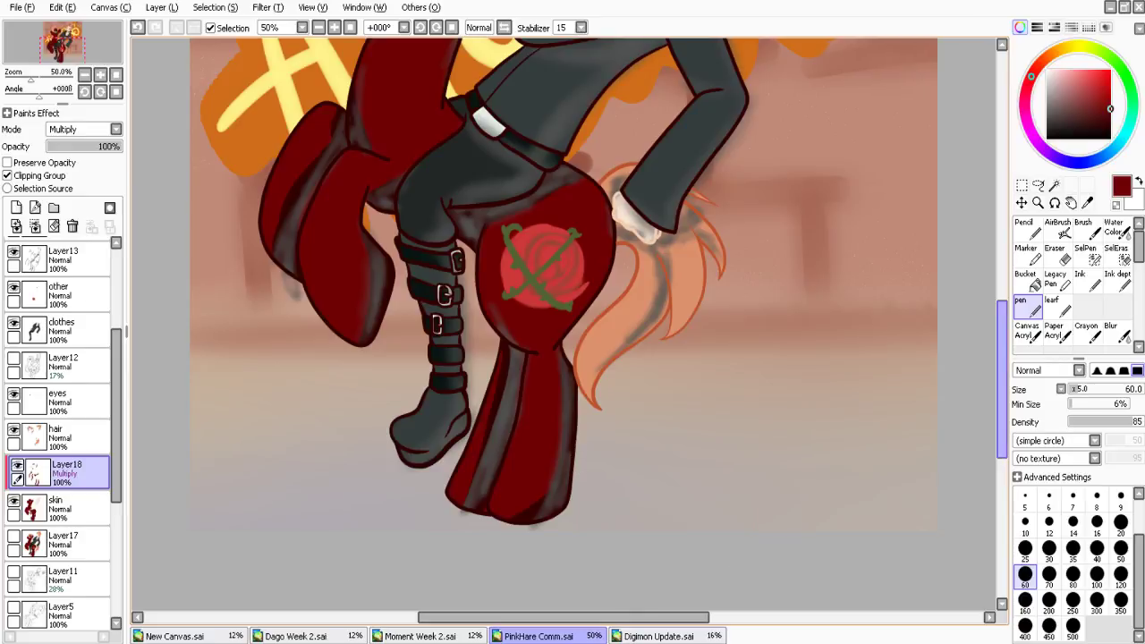
Sample the rider's pale skin colour and paint shadows over the guide on his forehead, neck and hands
{"action": "left_click_drag", "start_coordinate": [1002, 381], "coordinate": [1002, 288]}
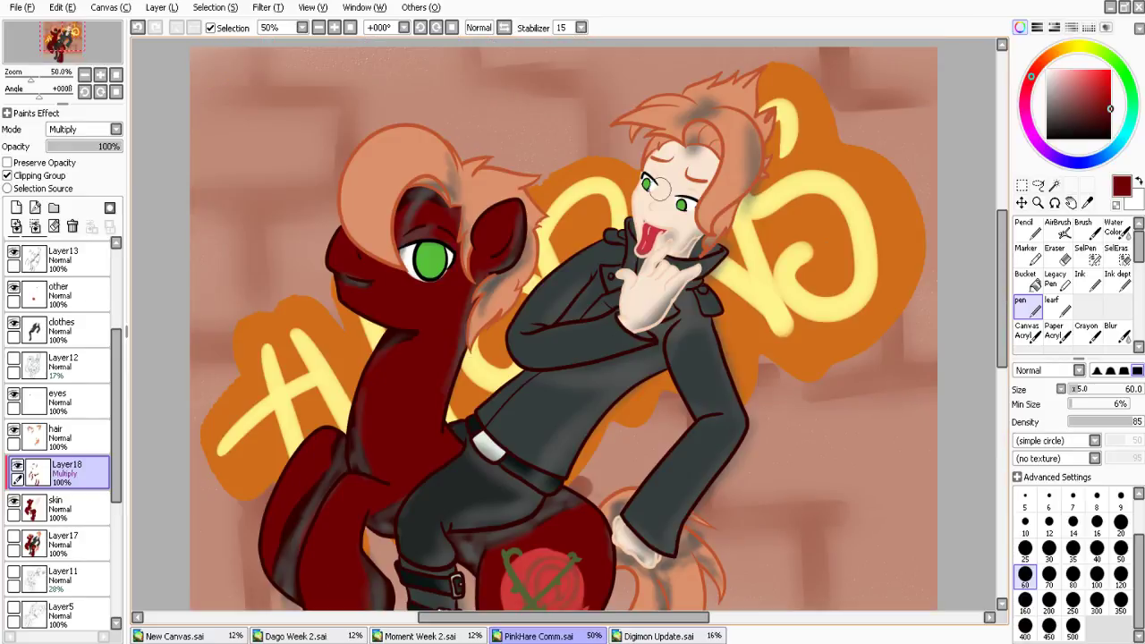
{"action": "left_click", "coordinate": [688, 148], "text": "alt"}
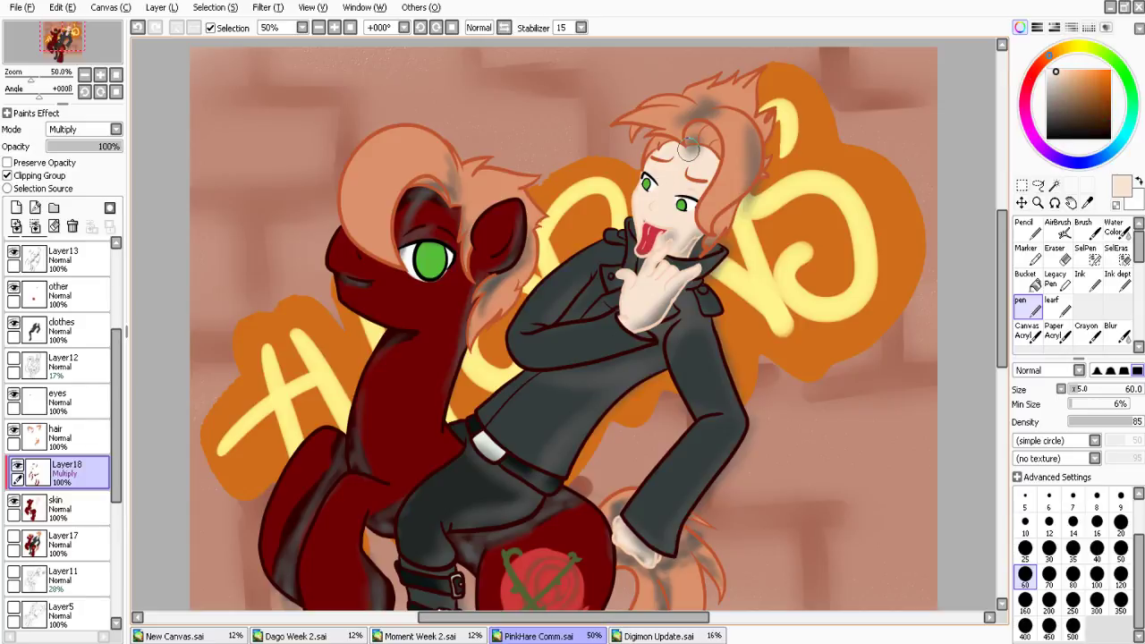
{"action": "left_click_drag", "start_coordinate": [688, 149], "coordinate": [709, 163]}
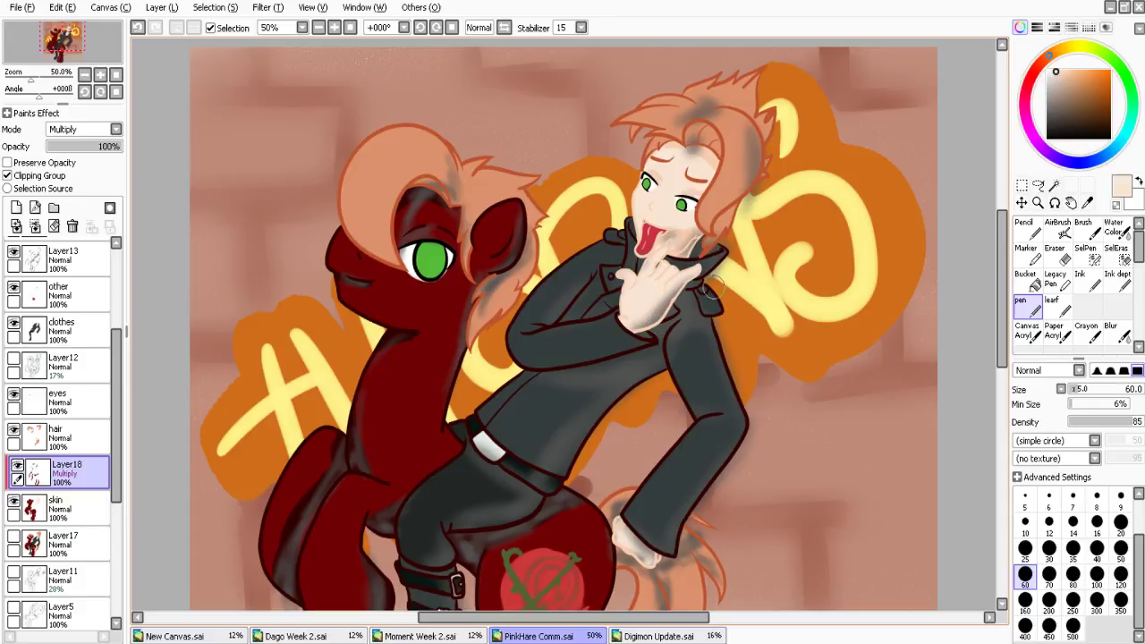
Hide the Layer13 shading guide
{"action": "scroll", "coordinate": [629, 295], "scroll_direction": "down", "scroll_amount": 5}
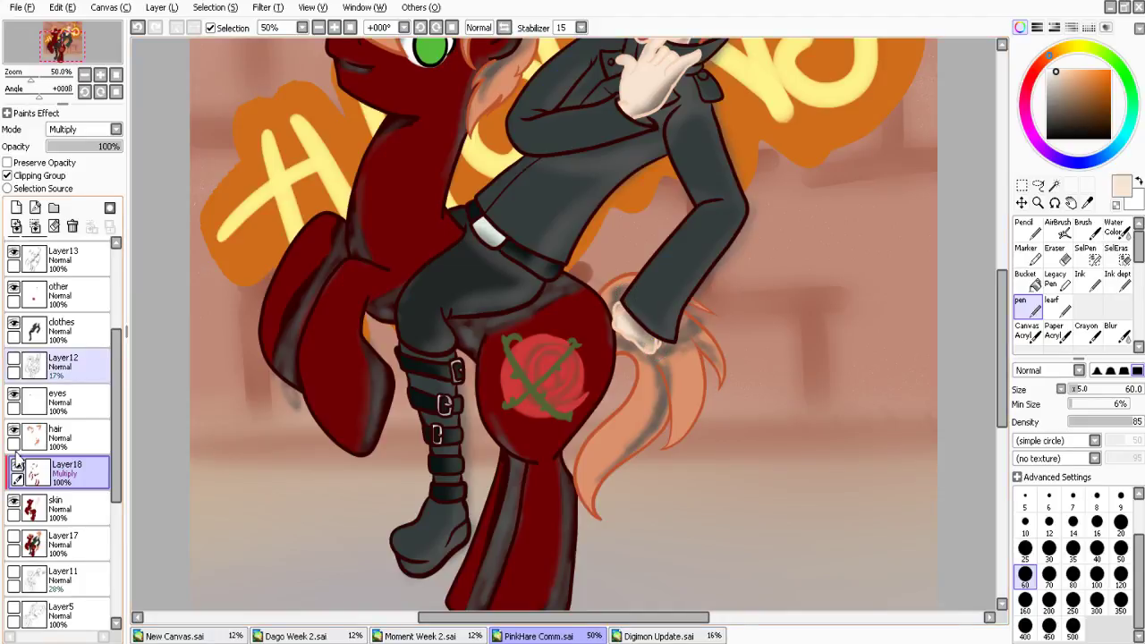
{"action": "scroll", "coordinate": [36, 456], "scroll_direction": "up", "scroll_amount": 1}
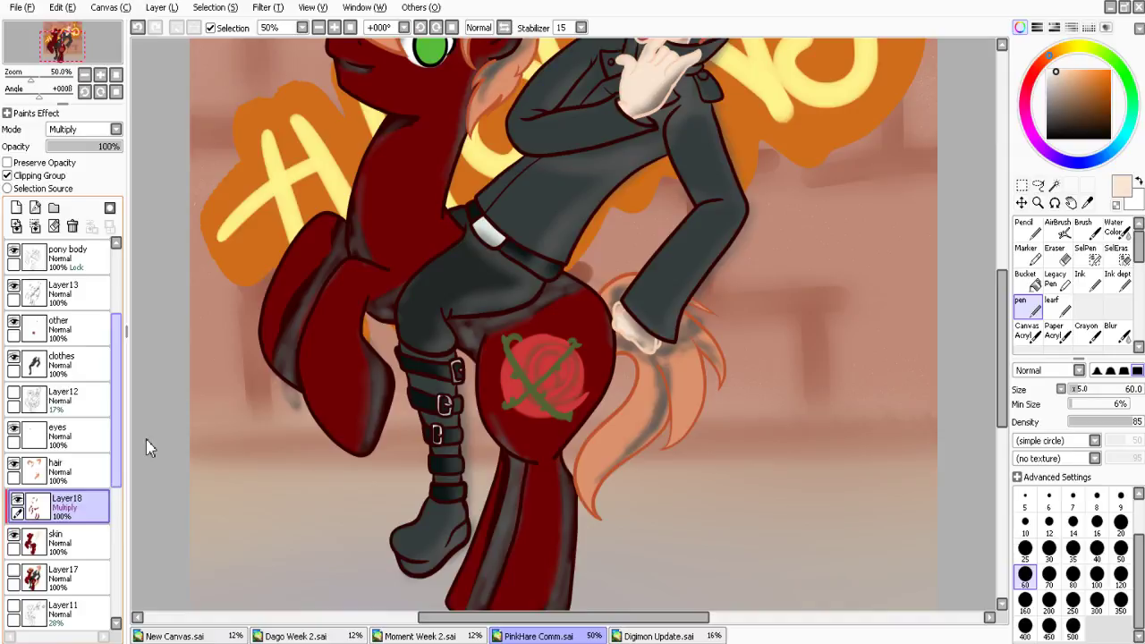
{"action": "scroll", "coordinate": [19, 458], "scroll_direction": "up", "scroll_amount": 2}
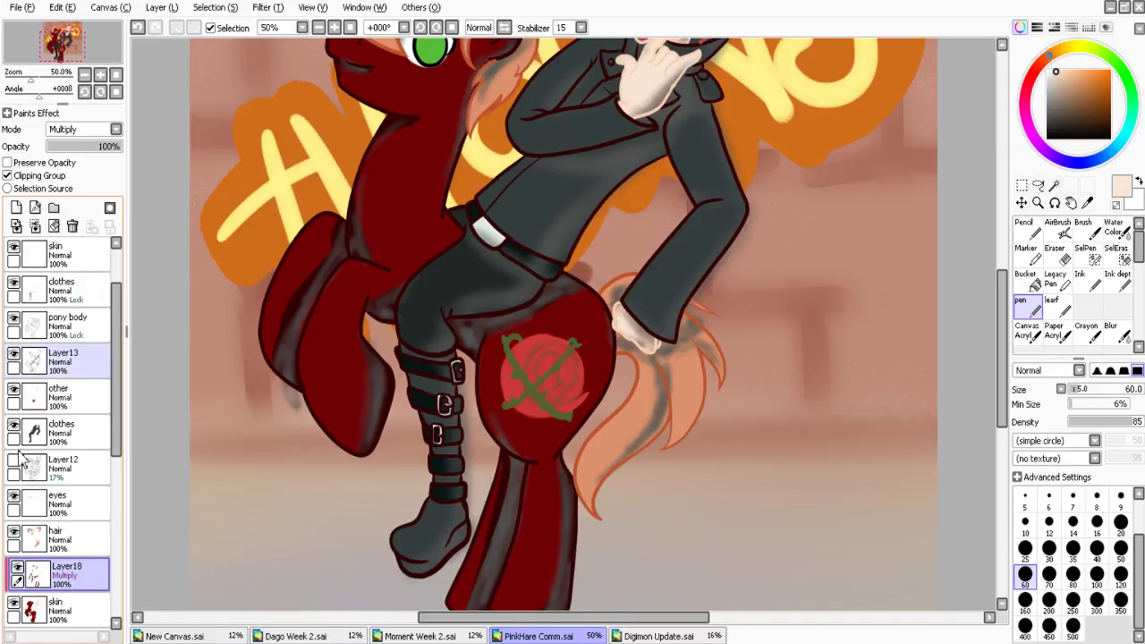
{"action": "left_click", "coordinate": [14, 459]}
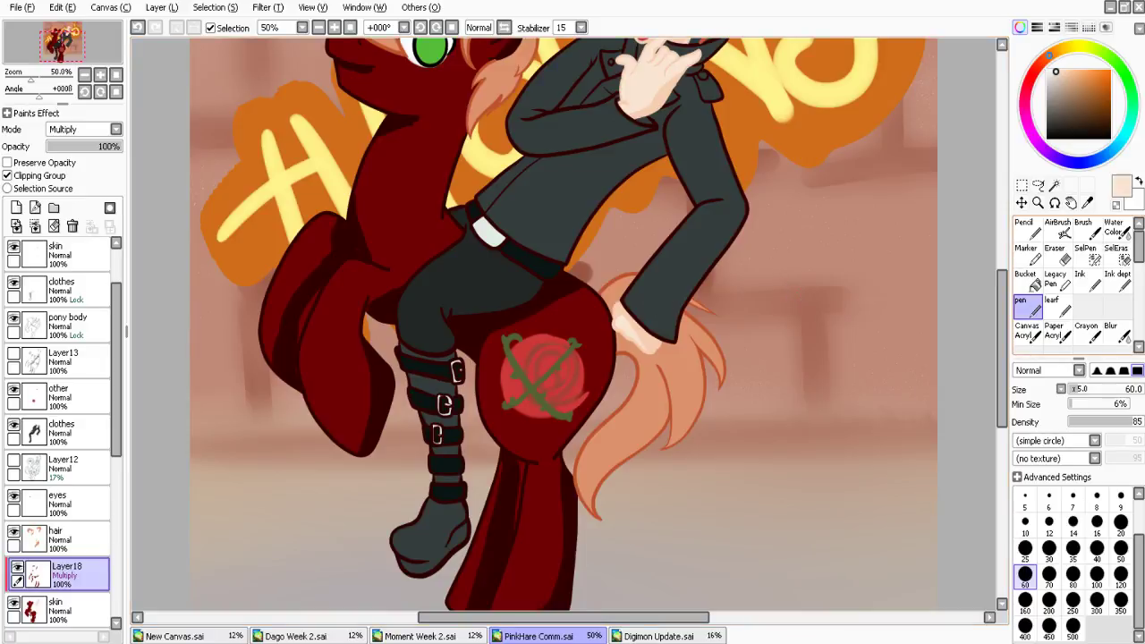
Set the eraser to size 10 and touch up the skin shadows with the size 60 pen
{"action": "key", "text": "e"}
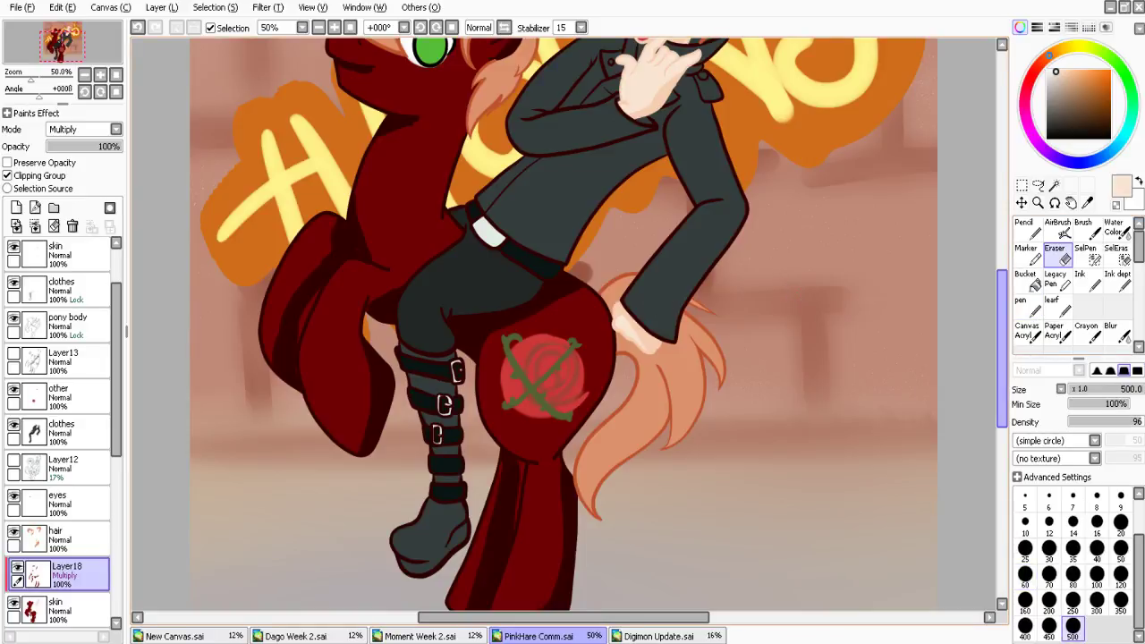
{"action": "left_click", "coordinate": [1026, 525]}
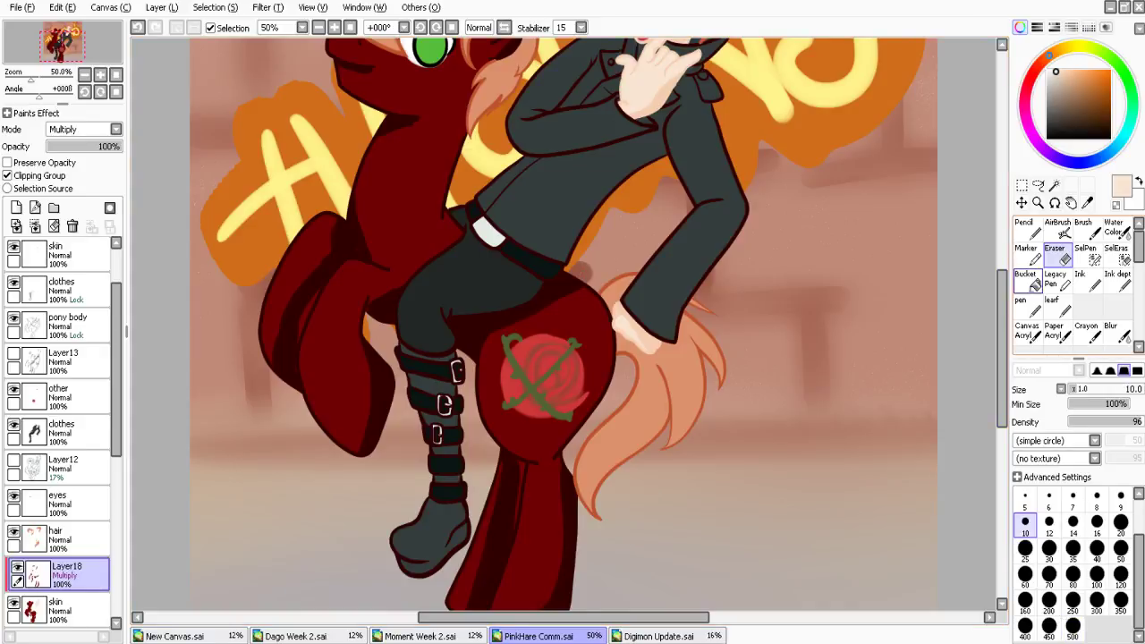
{"action": "left_click", "coordinate": [1028, 307]}
{"action": "left_click_drag", "start_coordinate": [1002, 349], "coordinate": [1002, 303]}
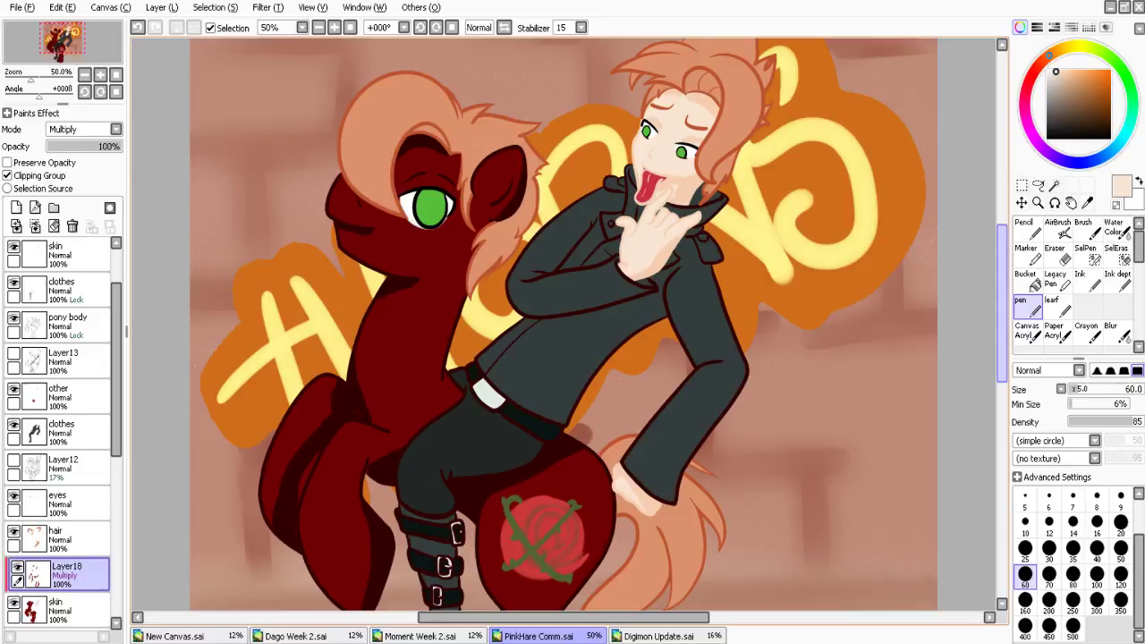
{"action": "scroll", "coordinate": [624, 212], "scroll_direction": "up", "scroll_amount": 1}
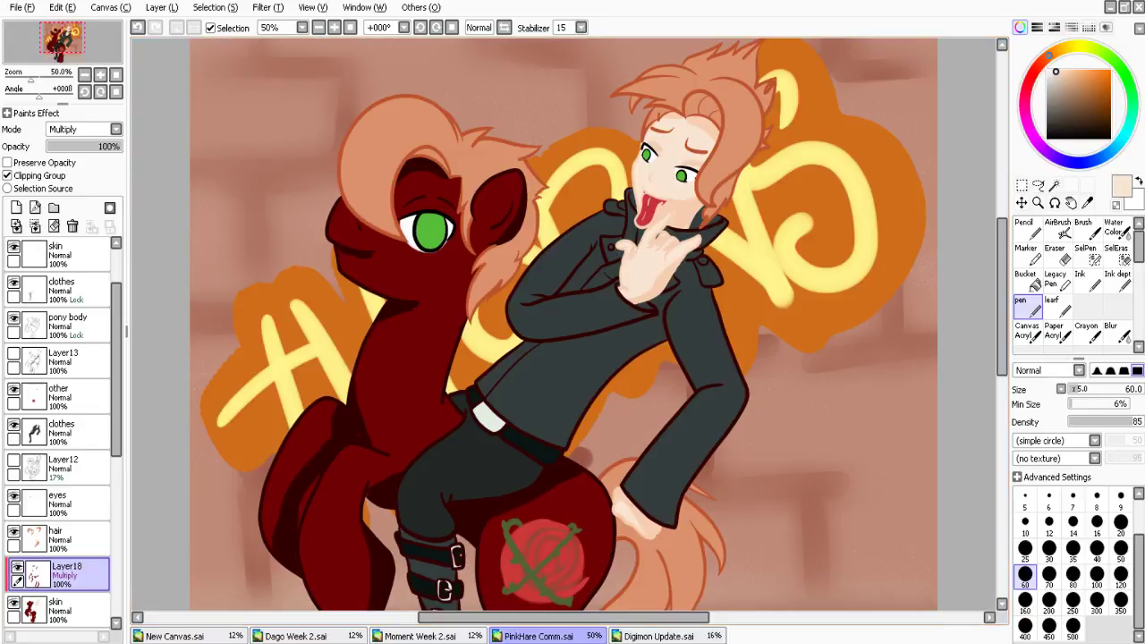
Reduce the Blur tool to size 75 and soften the shadows on the pony's chest and far foreleg
{"action": "key", "text": "b"}
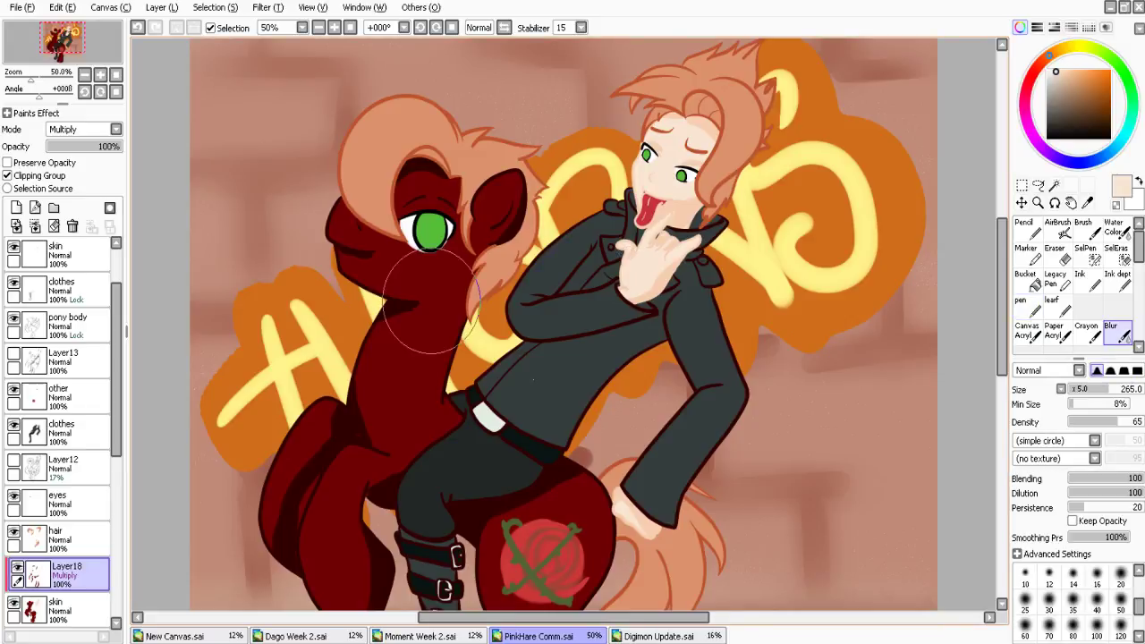
{"action": "key", "text": "bracketleft"}
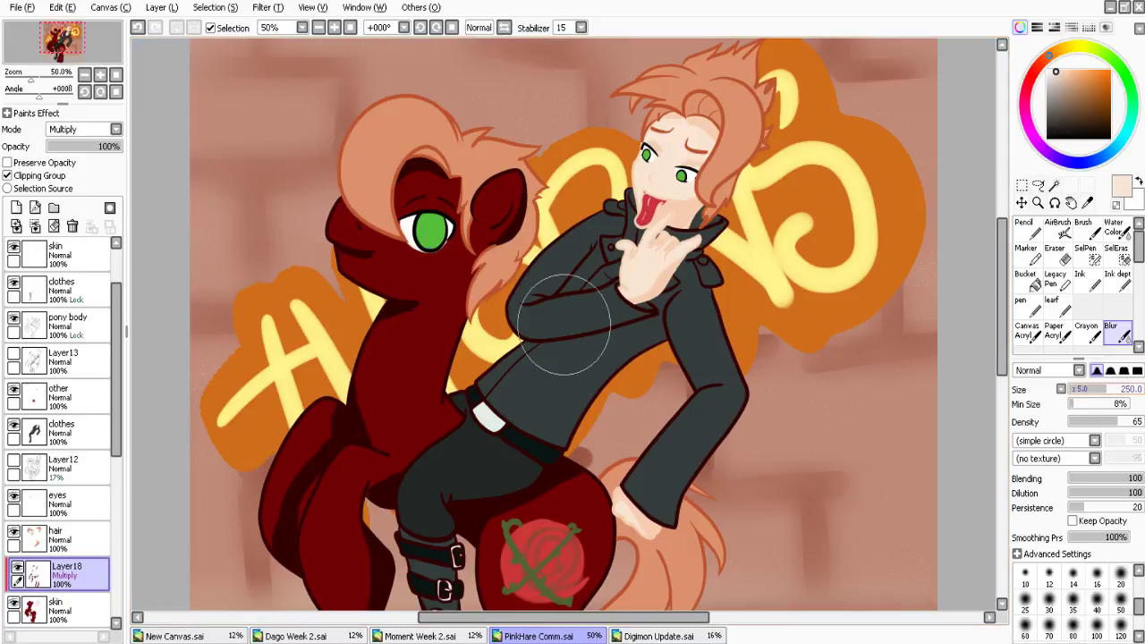
{"action": "key", "text": "bracketleft"}
{"action": "key", "text": "bracketleft"}
{"action": "key", "text": "bracketleft"}
{"action": "key", "text": "bracketleft"}
{"action": "key", "text": "bracketleft"}
{"action": "key", "text": "bracketleft"}
{"action": "key", "text": "bracketleft"}
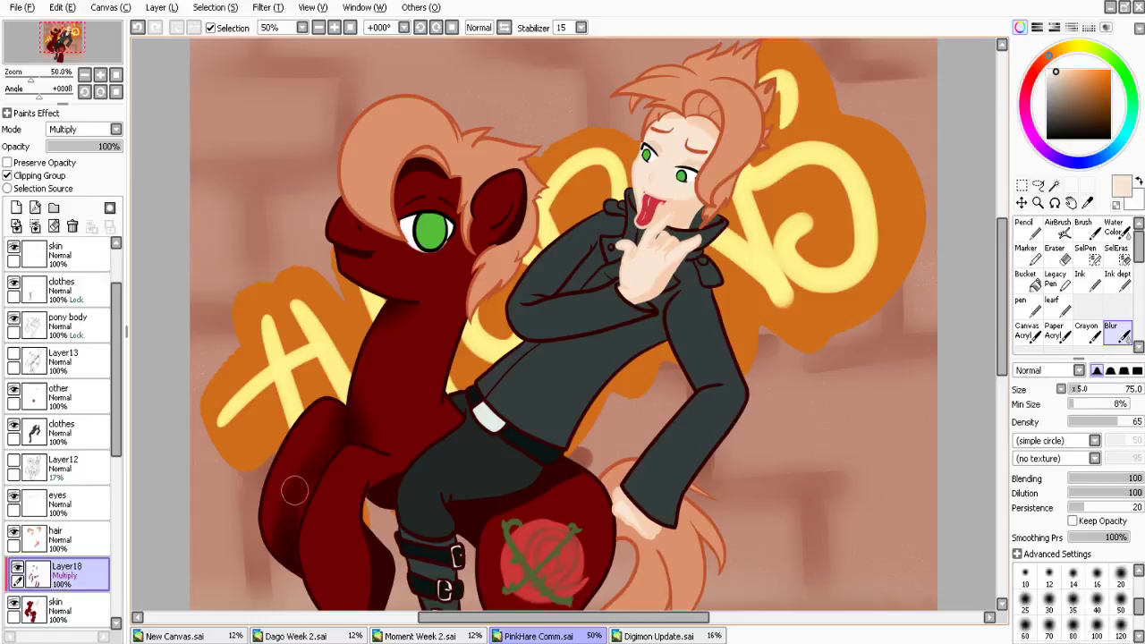
Extend the far foreleg's shadow with the sampled dark red, and blur the shadows on the pony's forelegs, face and haunch
{"action": "left_click", "coordinate": [332, 517], "text": "alt"}
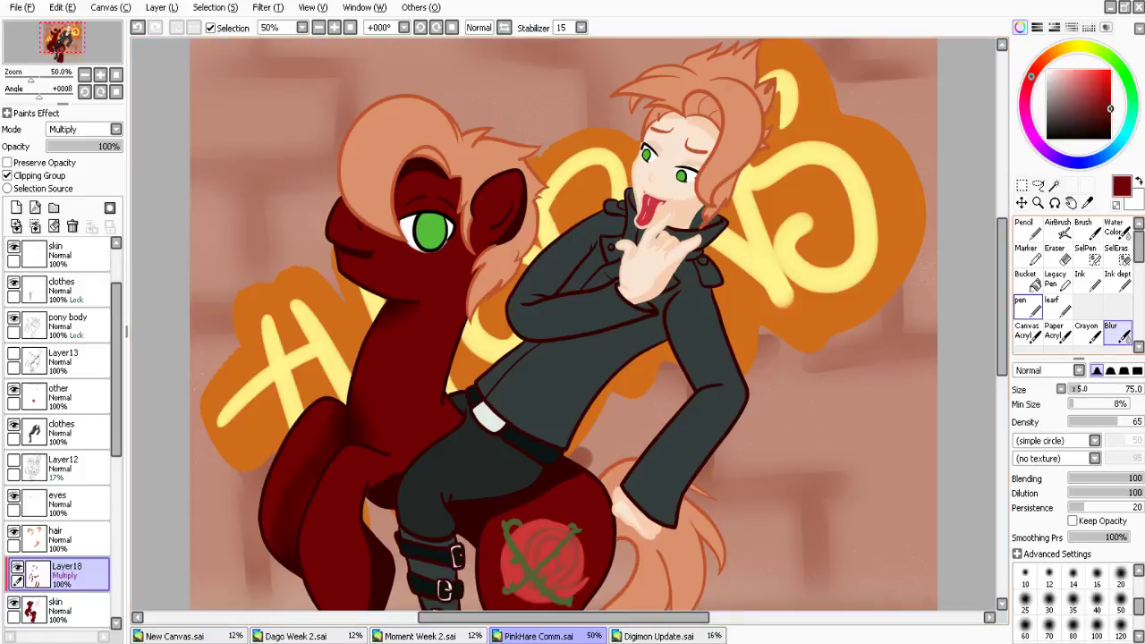
{"action": "key", "text": "n"}
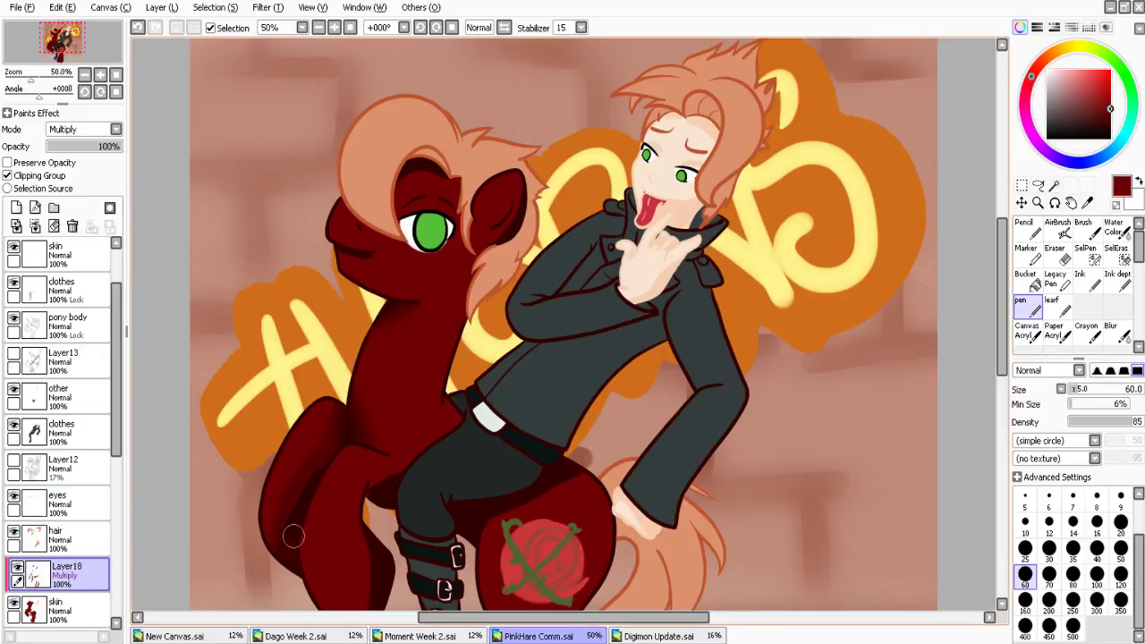
{"action": "key", "text": "b"}
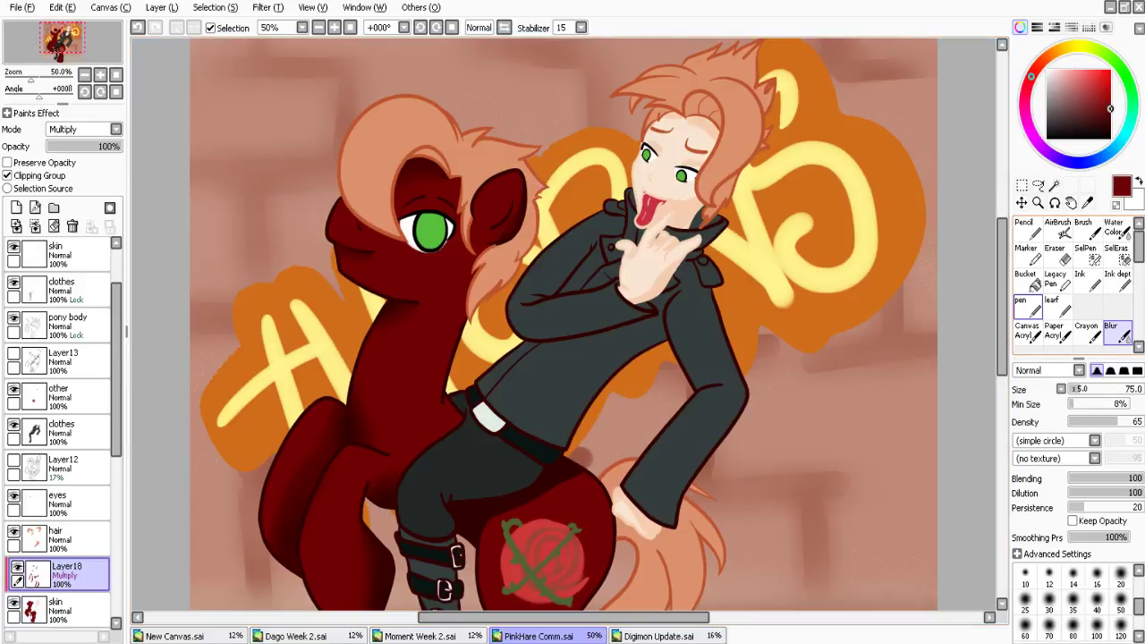
{"action": "scroll", "coordinate": [375, 463], "scroll_direction": "down", "scroll_amount": 2}
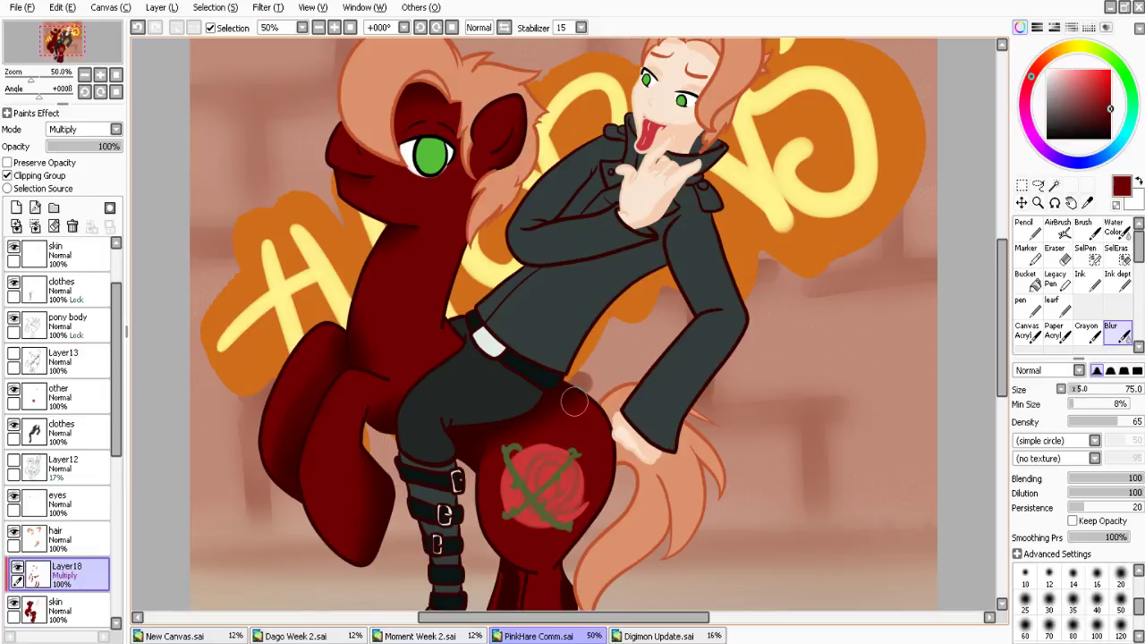
Widen the dark red shadows on the pony's hind legs with the size 60 pen
{"action": "scroll", "coordinate": [986, 380], "scroll_direction": "down", "scroll_amount": 7}
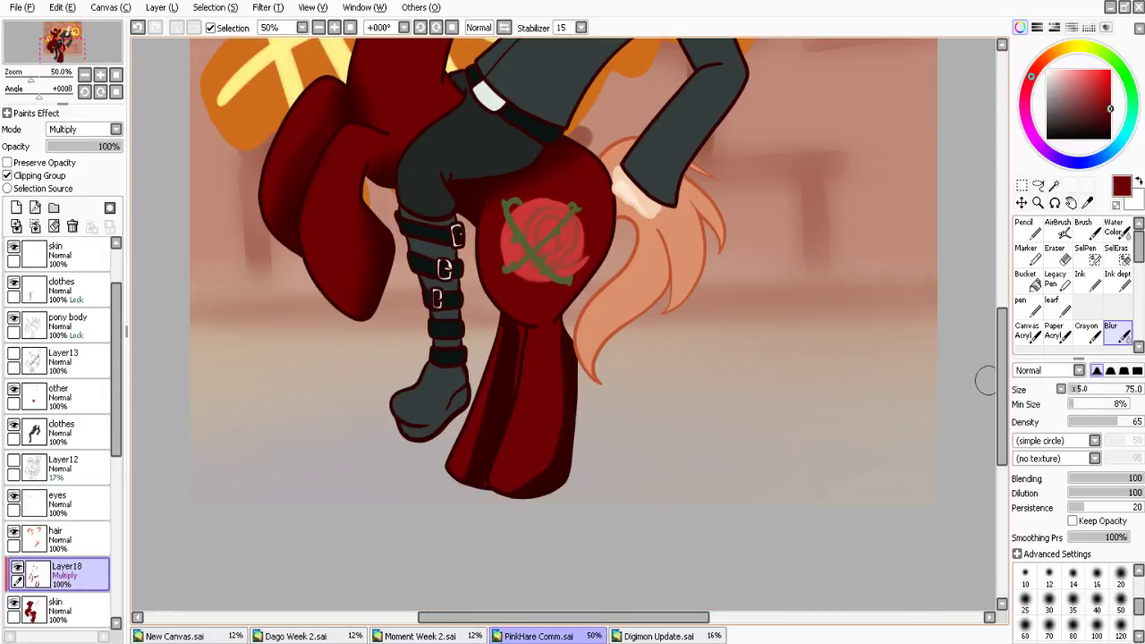
{"action": "left_click", "coordinate": [1028, 307]}
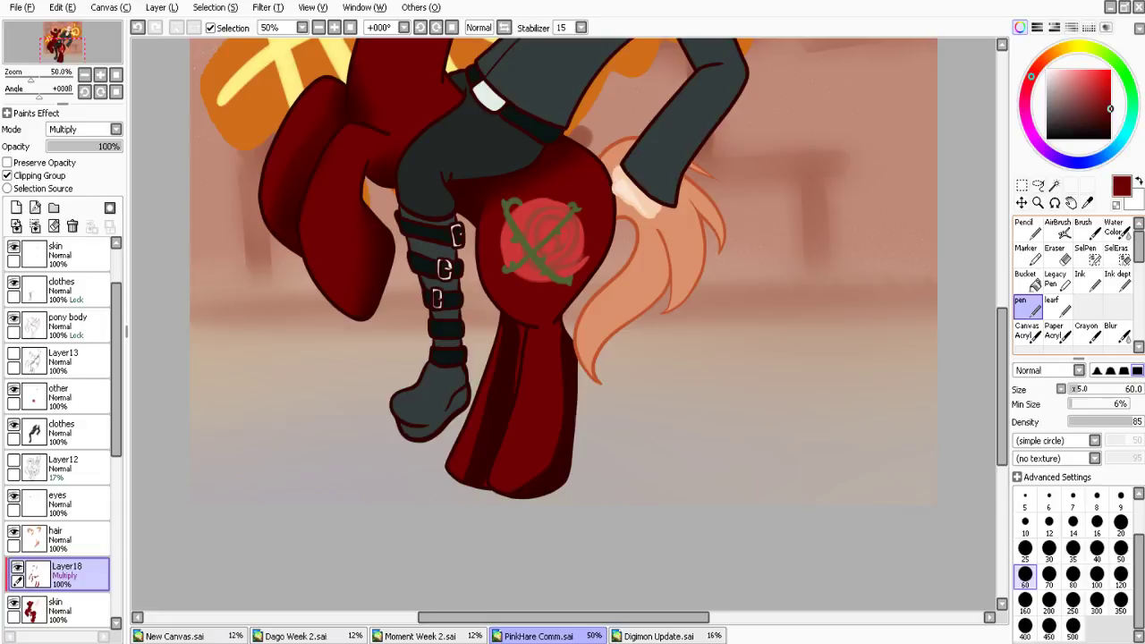
{"action": "left_click_drag", "start_coordinate": [515, 336], "coordinate": [509, 406]}
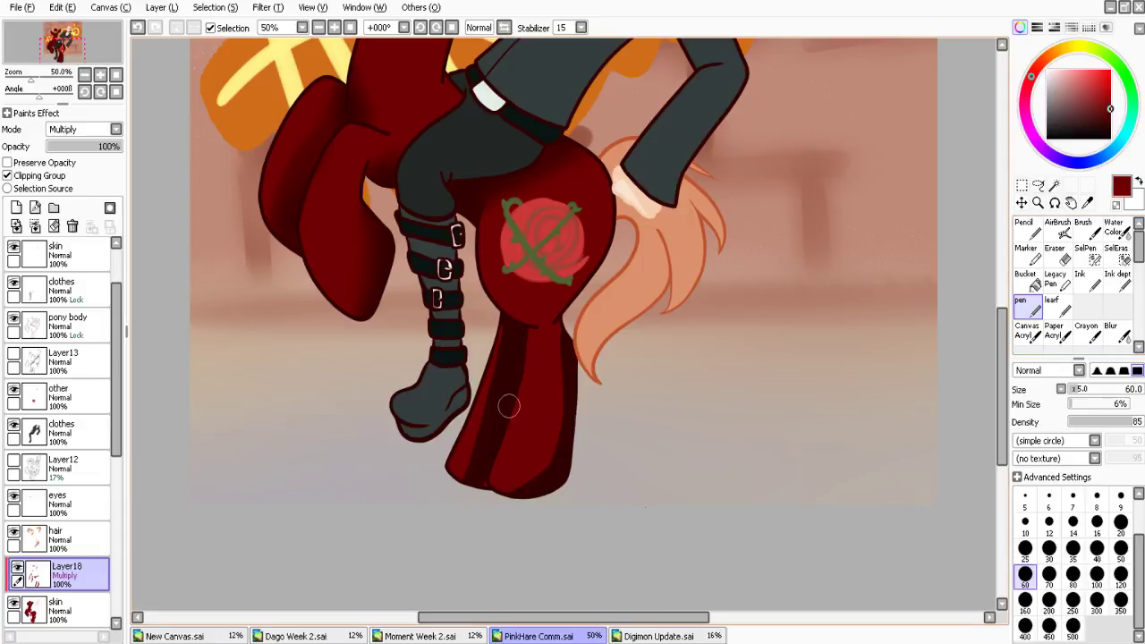
{"action": "left_click_drag", "start_coordinate": [540, 358], "coordinate": [524, 493]}
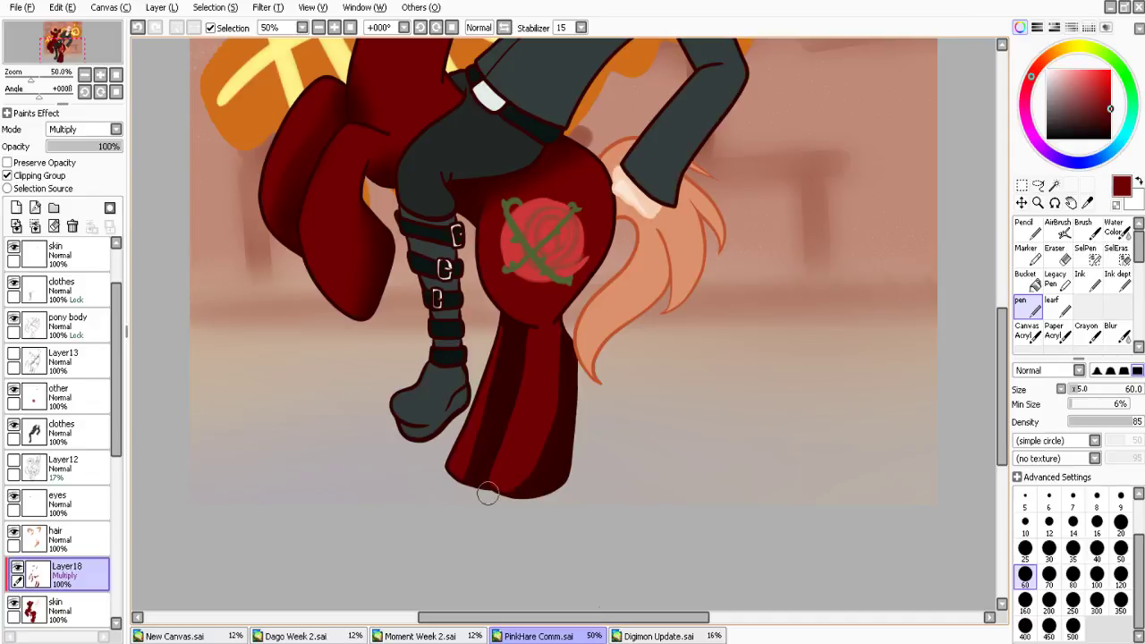
Blend the shadows on the pony's hind legs and the rider's hands and face with the Blur tool at size 75
{"action": "left_click", "coordinate": [1117, 333]}
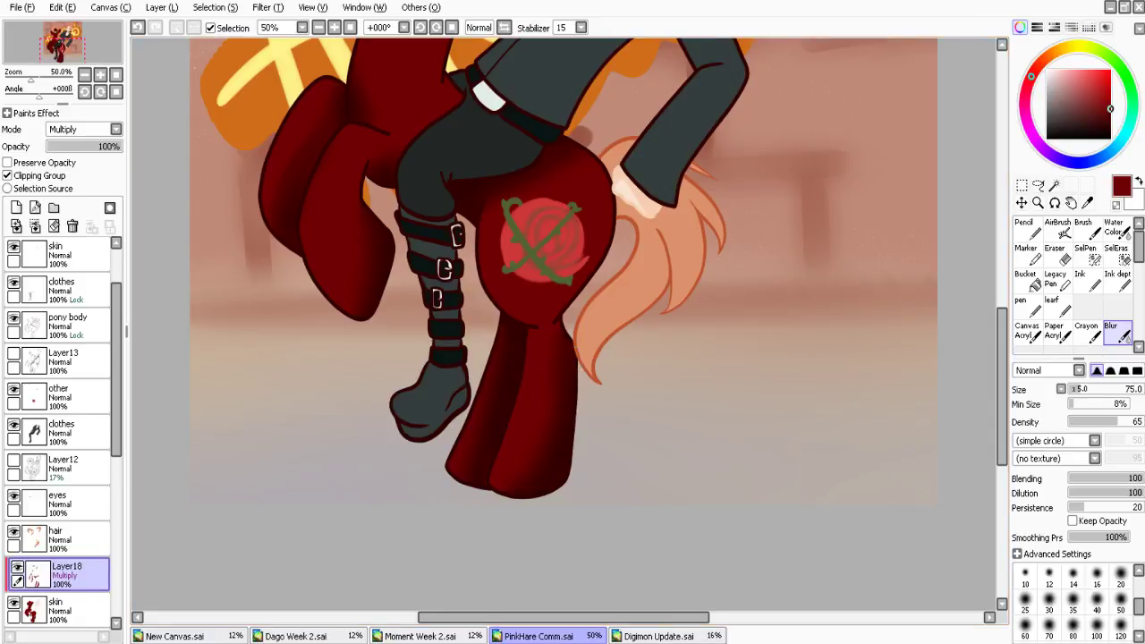
{"action": "scroll", "coordinate": [657, 355], "scroll_direction": "up", "scroll_amount": 3}
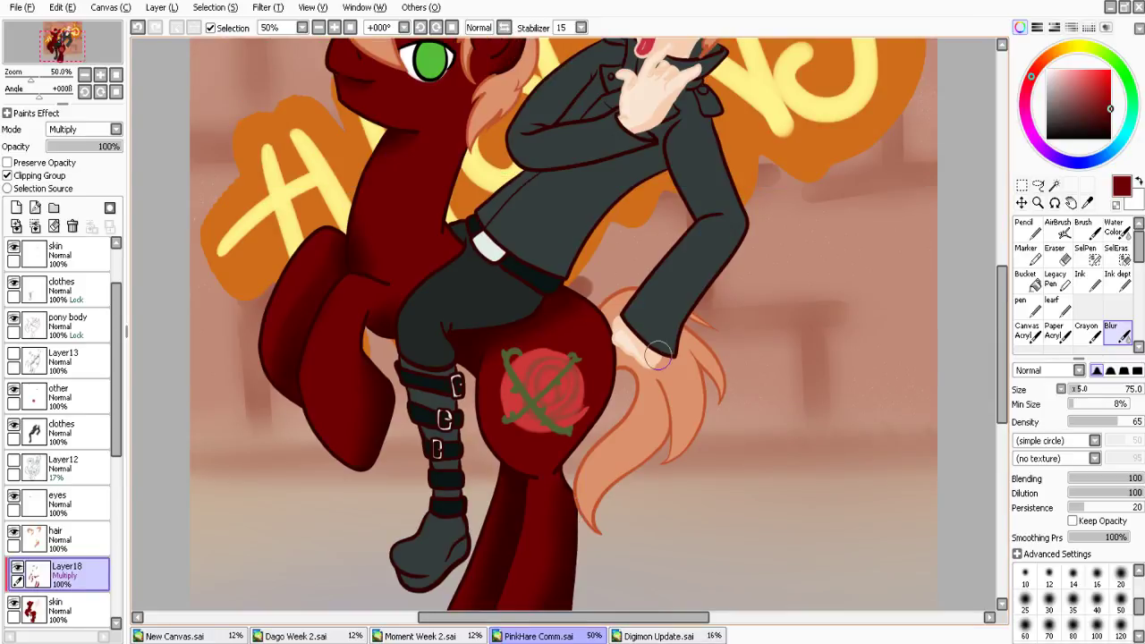
{"action": "scroll", "coordinate": [657, 356], "scroll_direction": "up", "scroll_amount": 4}
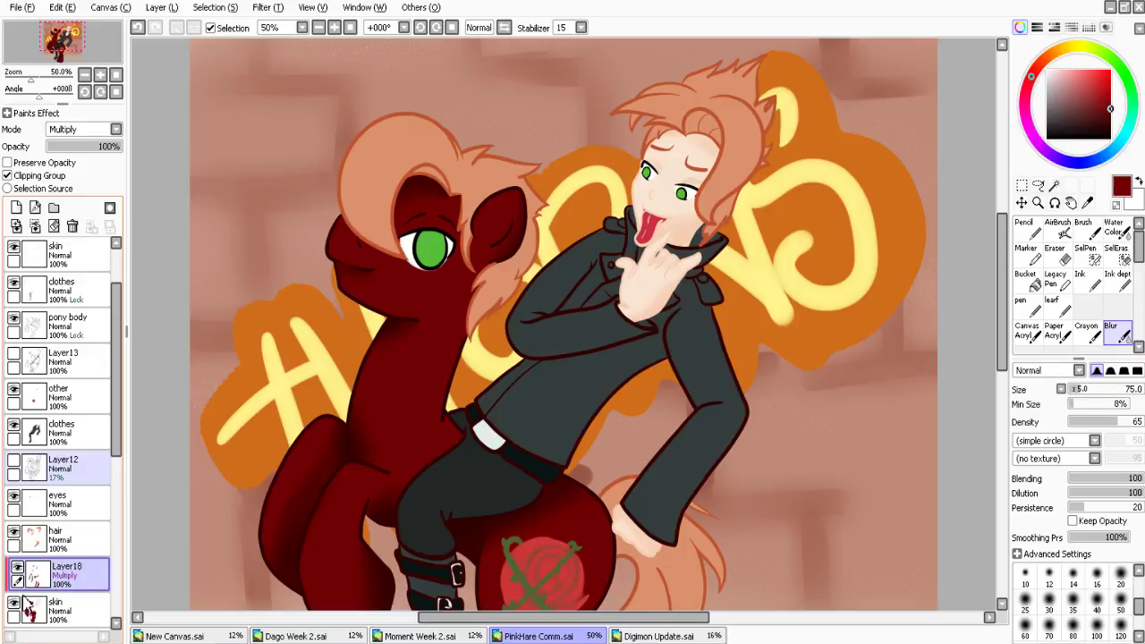
Add a new layer above the hair layer, clip it, set it to Multiply, and sample the mane's orange
{"action": "left_click", "coordinate": [63, 539]}
{"action": "left_click", "coordinate": [16, 207]}
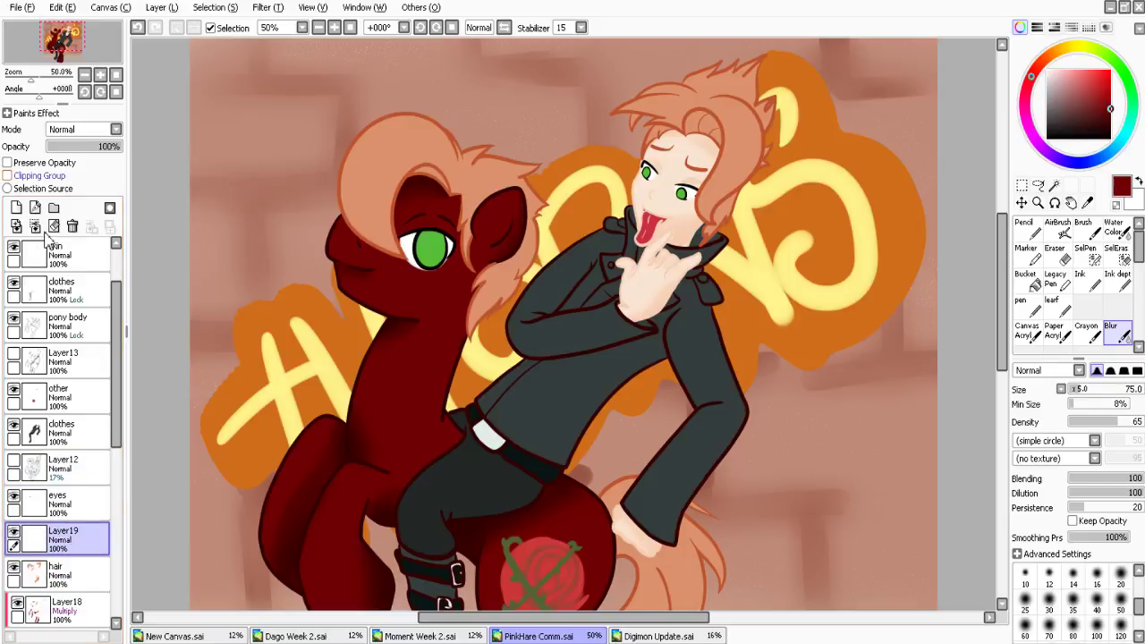
{"action": "left_click", "coordinate": [39, 176]}
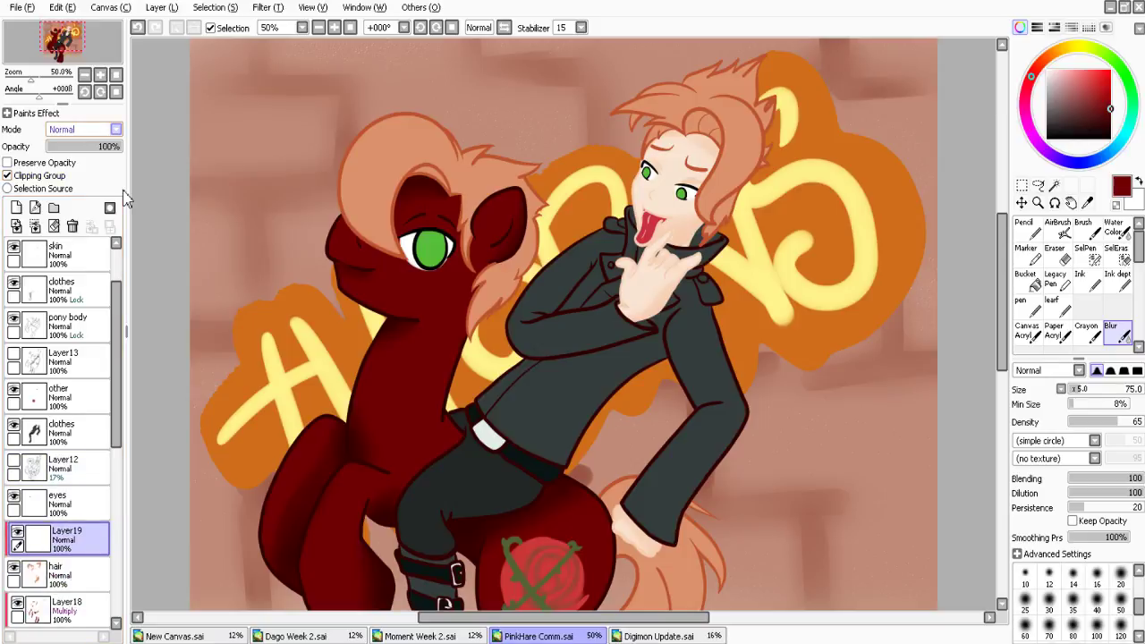
{"action": "left_click", "coordinate": [123, 192]}
{"action": "right_click", "coordinate": [476, 173]}
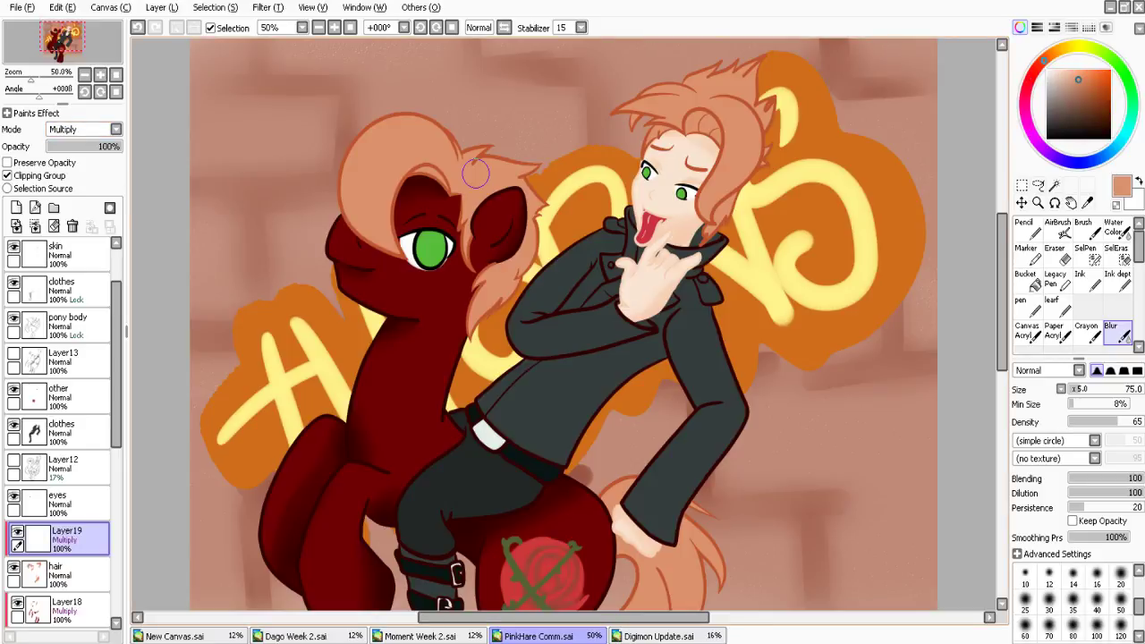
Paint sampled orange shadows on the pony's mane and tail with the size 60 pen, undoing the last tail stroke
{"action": "key", "text": "n"}
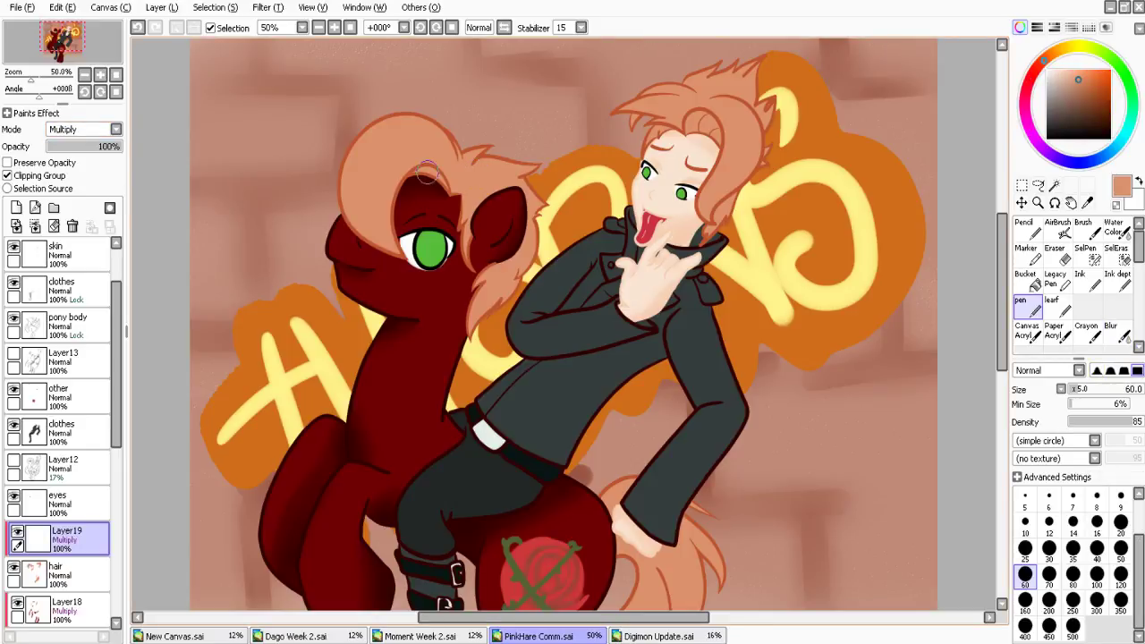
{"action": "left_click_drag", "start_coordinate": [427, 172], "coordinate": [436, 173]}
{"action": "left_click_drag", "start_coordinate": [493, 264], "coordinate": [530, 239]}
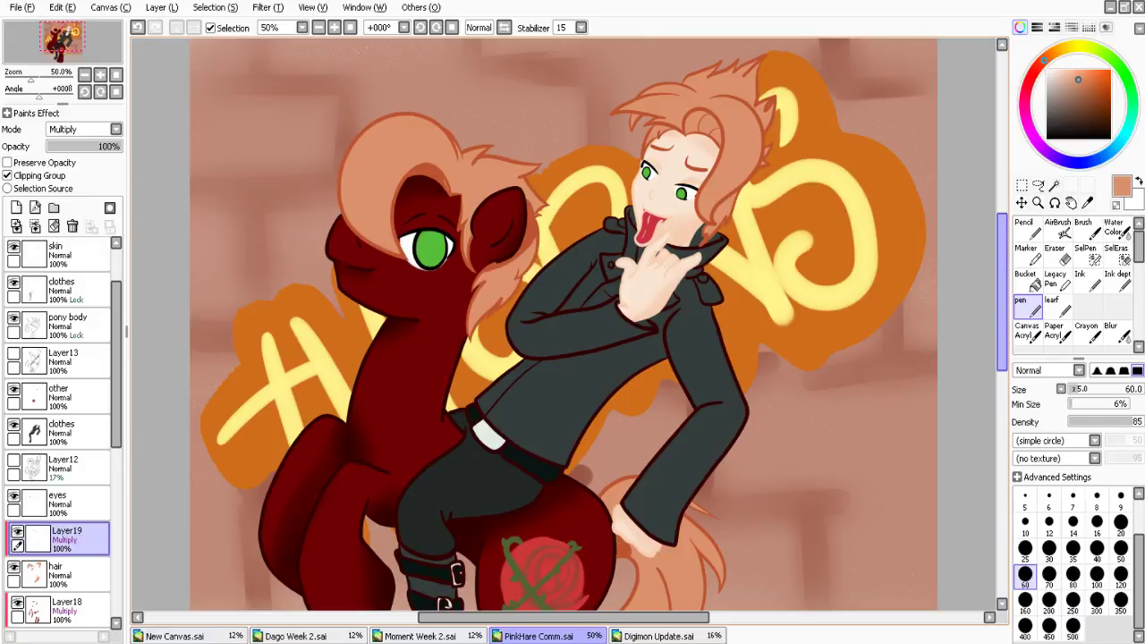
{"action": "scroll", "coordinate": [620, 428], "scroll_direction": "down", "scroll_amount": 3}
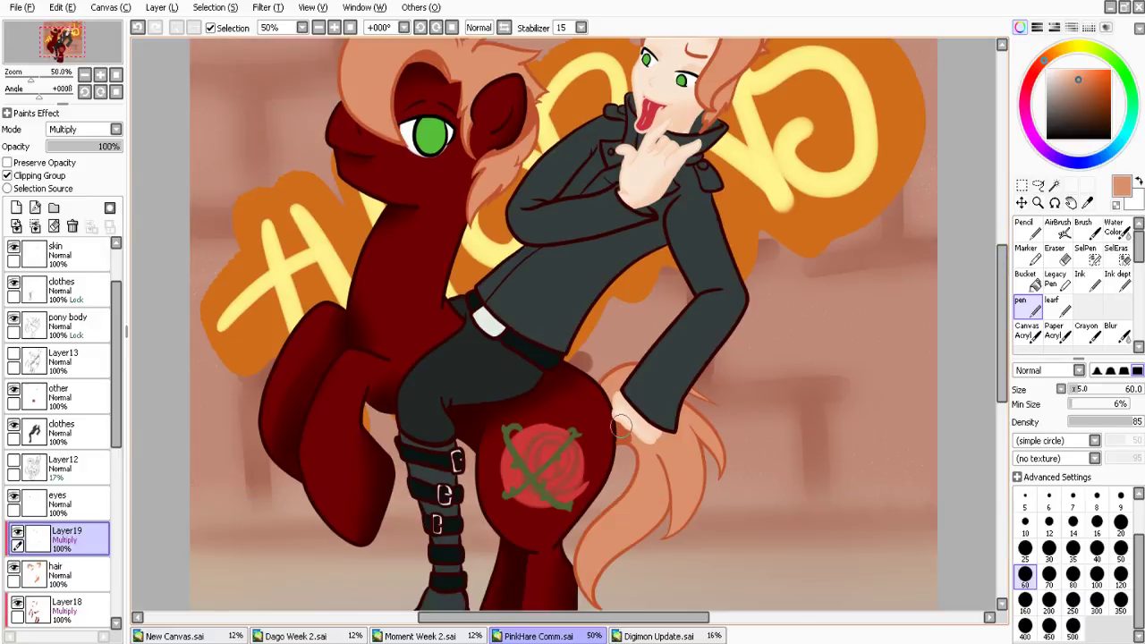
{"action": "mouse_move", "coordinate": [620, 428]}
{"action": "left_mouse_down"}
{"action": "mouse_move", "coordinate": [660, 464]}
{"action": "mouse_move", "coordinate": [663, 509]}
{"action": "left_mouse_up"}
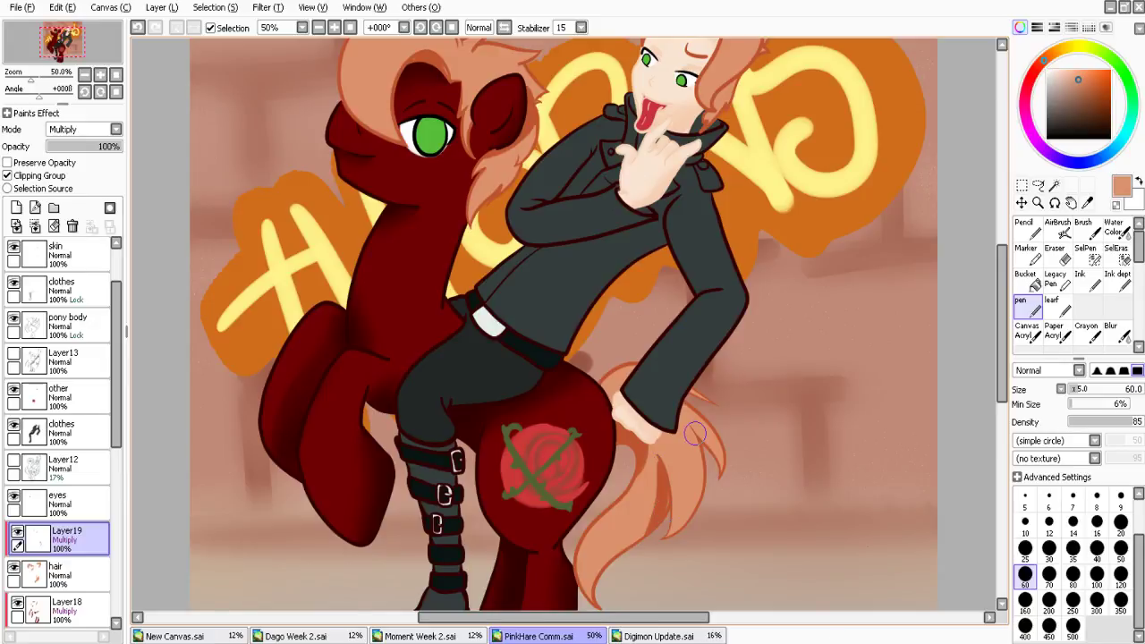
{"action": "left_click_drag", "start_coordinate": [696, 435], "coordinate": [716, 471]}
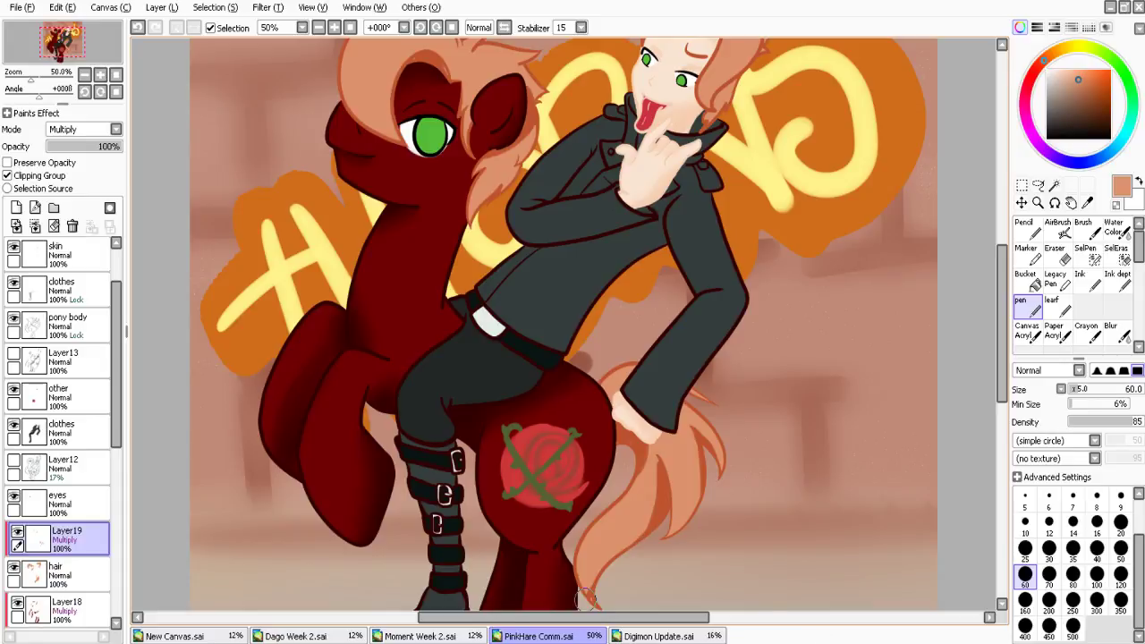
{"action": "left_click_drag", "start_coordinate": [586, 595], "coordinate": [659, 506]}
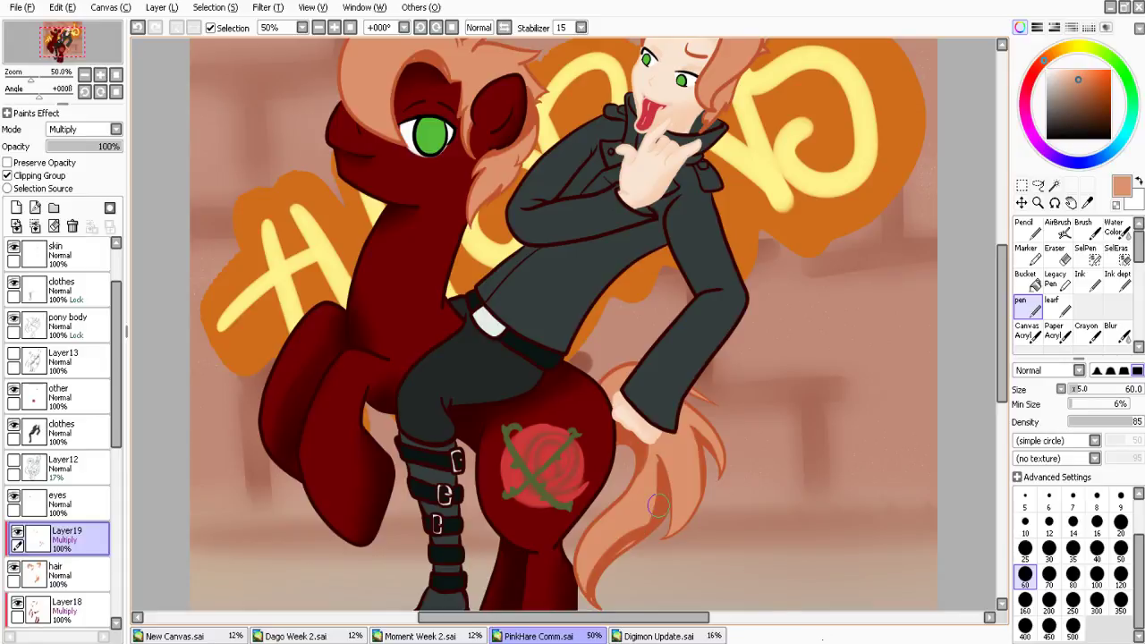
{"action": "key", "text": "ctrl+z"}
Shade the underside of the rider's fringe and the hair around the face with the same orange
{"action": "scroll", "coordinate": [564, 324], "scroll_direction": "up", "scroll_amount": 2}
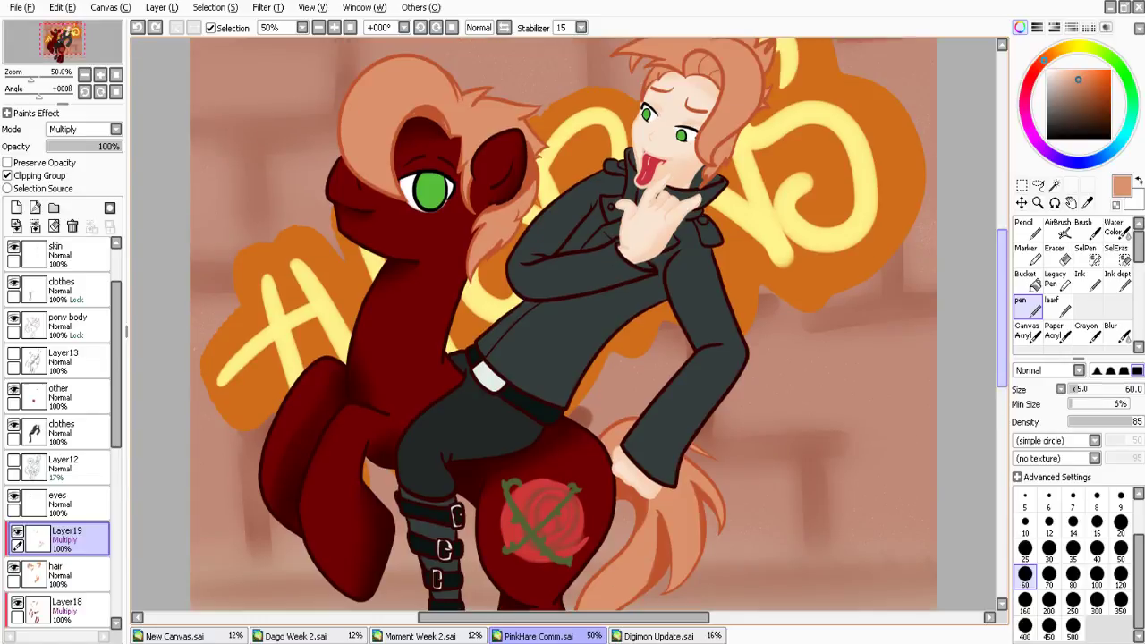
{"action": "scroll", "coordinate": [654, 183], "scroll_direction": "up", "scroll_amount": 2}
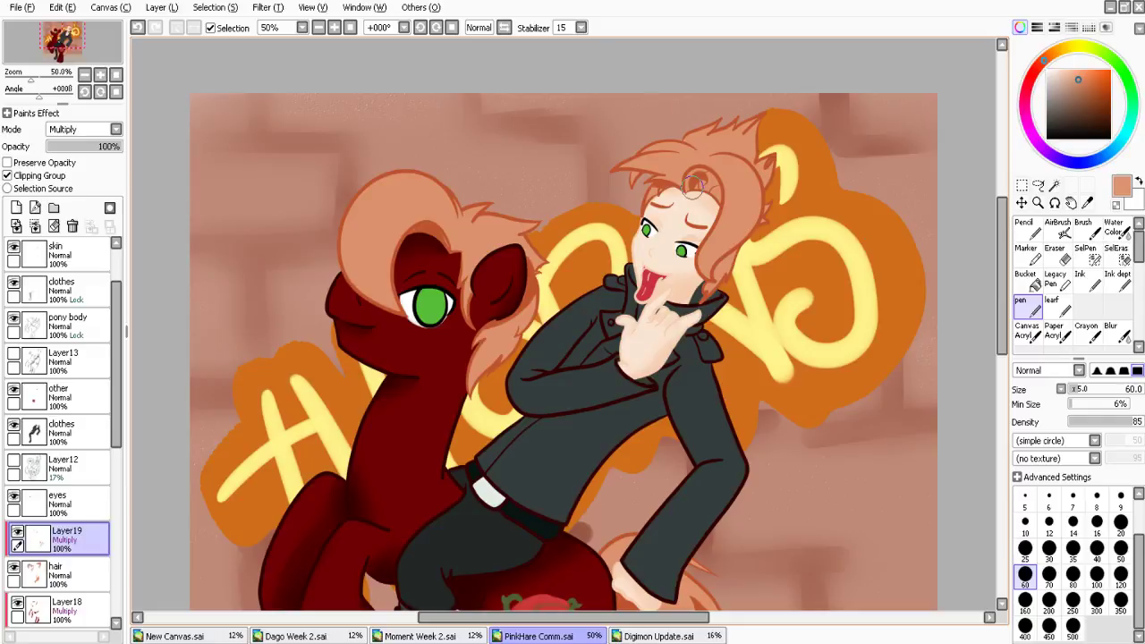
{"action": "mouse_move", "coordinate": [692, 185]}
{"action": "left_mouse_down"}
{"action": "mouse_move", "coordinate": [705, 175]}
{"action": "mouse_move", "coordinate": [714, 190]}
{"action": "mouse_move", "coordinate": [696, 162]}
{"action": "mouse_move", "coordinate": [712, 153]}
{"action": "mouse_move", "coordinate": [760, 170]}
{"action": "mouse_move", "coordinate": [765, 204]}
{"action": "mouse_move", "coordinate": [705, 283]}
{"action": "left_mouse_up"}
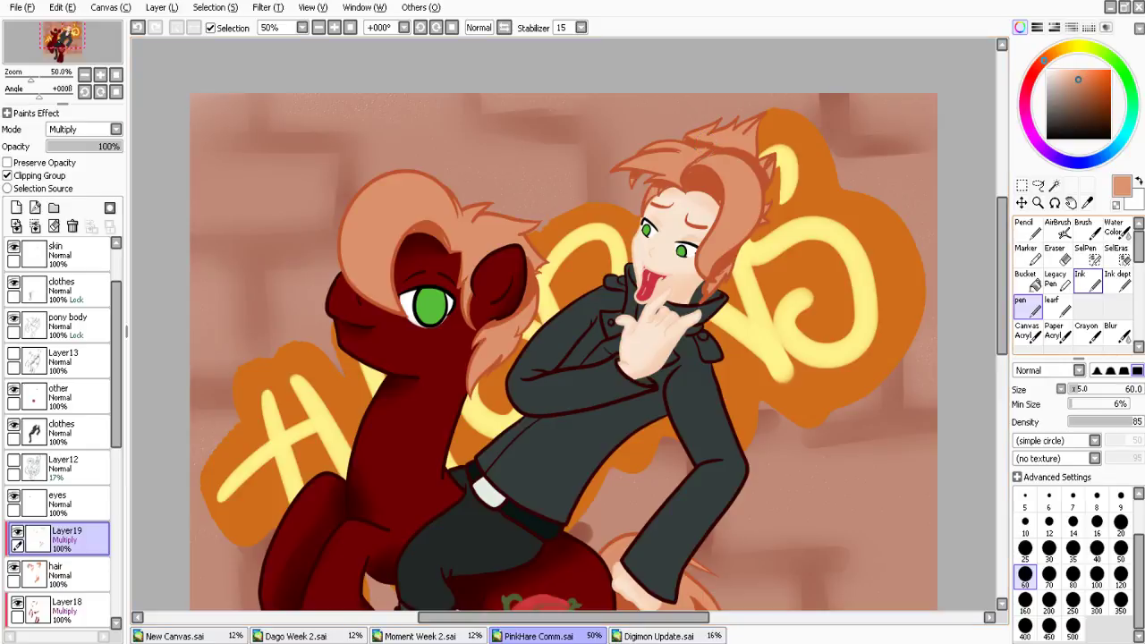
Blend the orange shadows on the pony's mane and the rider's hair with the Blur tool at size 75
{"action": "left_click", "coordinate": [1114, 329]}
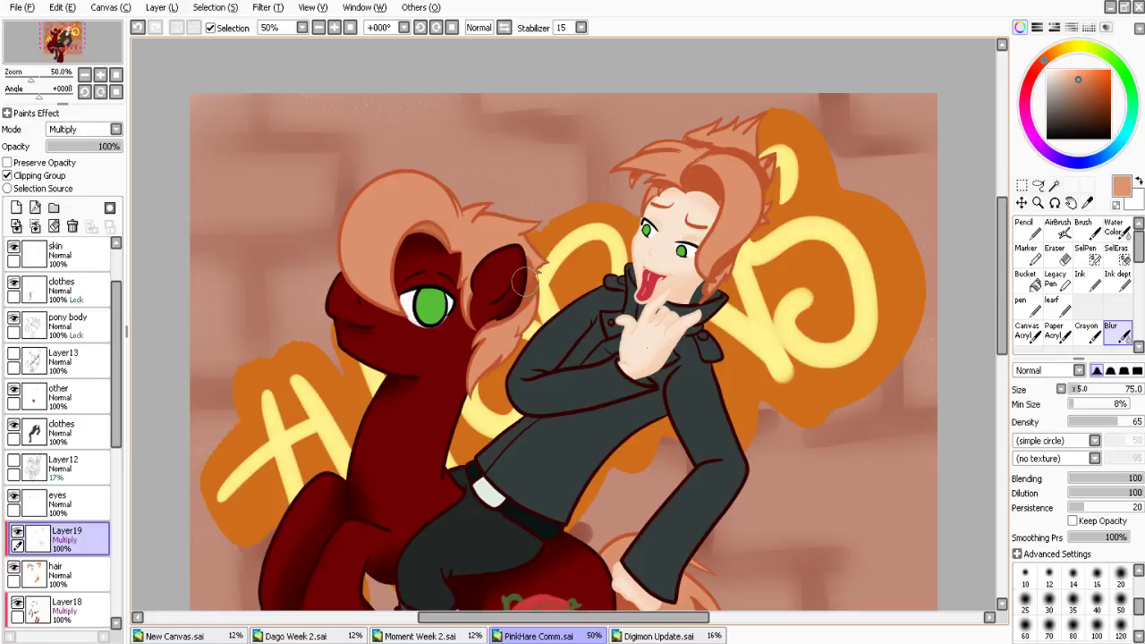
{"action": "left_click_drag", "start_coordinate": [525, 281], "coordinate": [501, 316]}
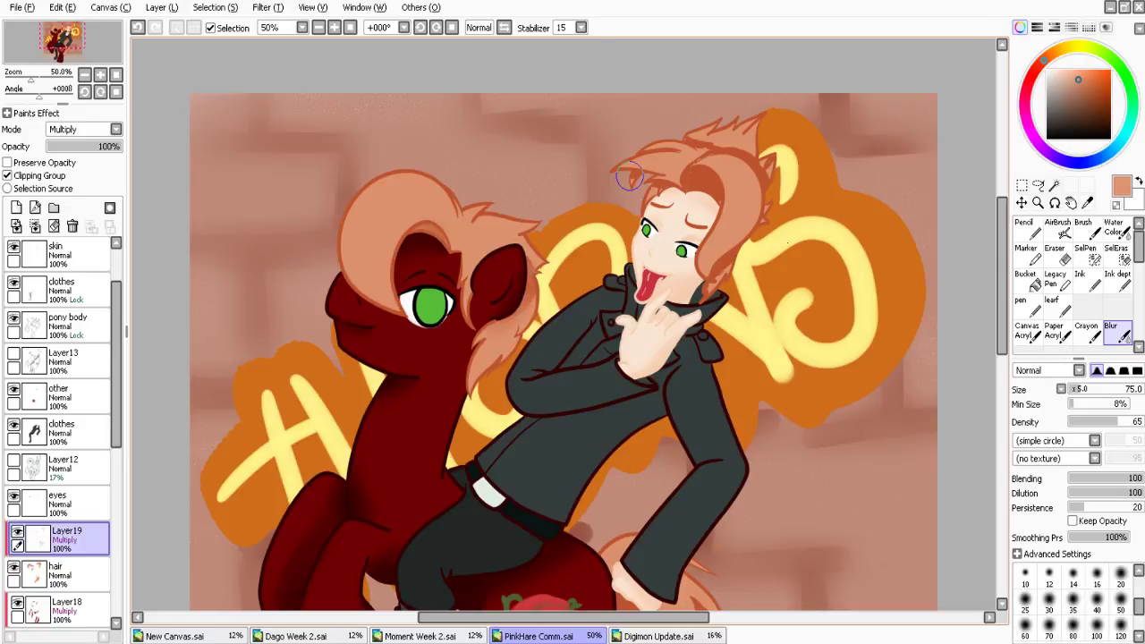
{"action": "mouse_move", "coordinate": [697, 148]}
{"action": "left_mouse_down"}
{"action": "mouse_move", "coordinate": [744, 136]}
{"action": "mouse_move", "coordinate": [690, 145]}
{"action": "left_mouse_up"}
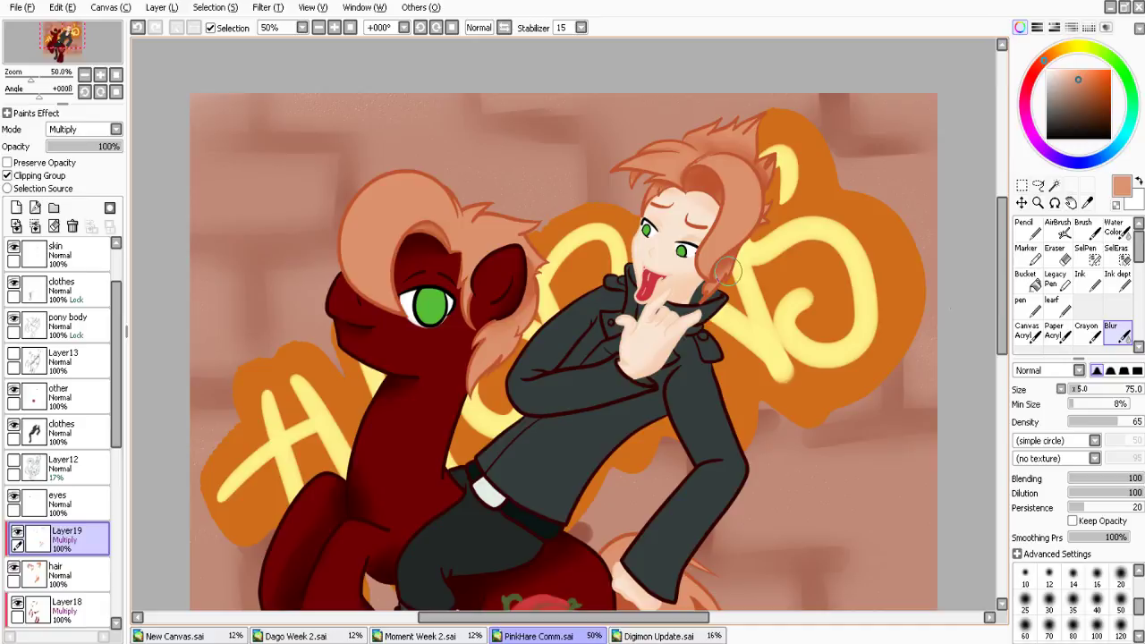
Blend the orange shadows along the pony's tail strands with the Blur tool
{"action": "scroll", "coordinate": [692, 84], "scroll_direction": "down", "scroll_amount": 2}
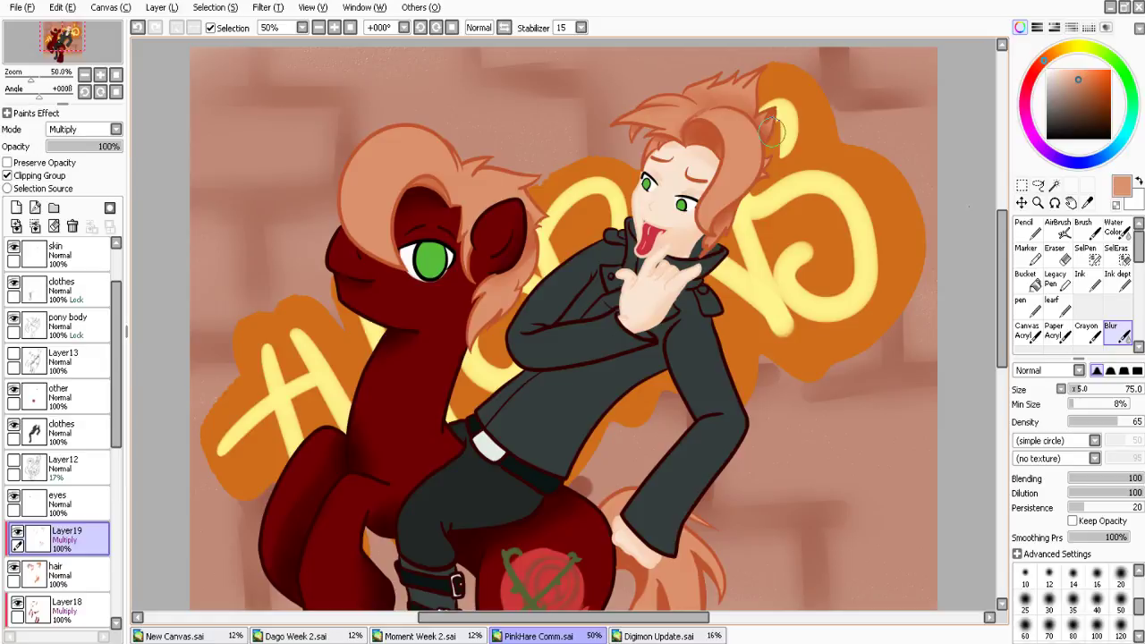
{"action": "scroll", "coordinate": [771, 132], "scroll_direction": "down", "scroll_amount": 10}
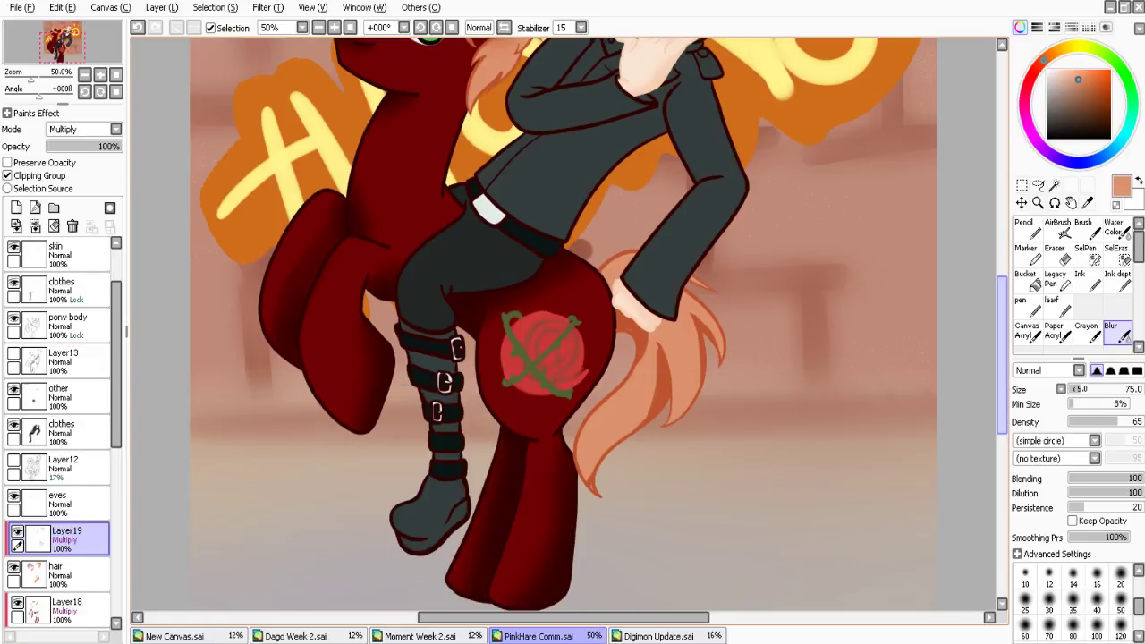
{"action": "scroll", "coordinate": [625, 350], "scroll_direction": "down", "scroll_amount": 1}
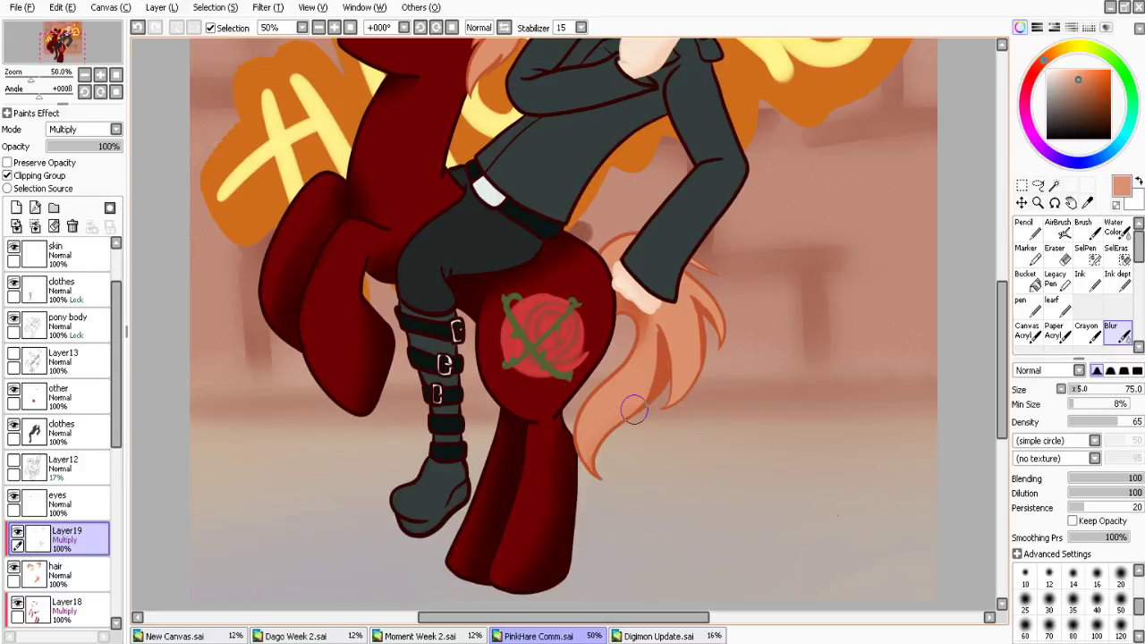
{"action": "left_click_drag", "start_coordinate": [633, 409], "coordinate": [638, 329]}
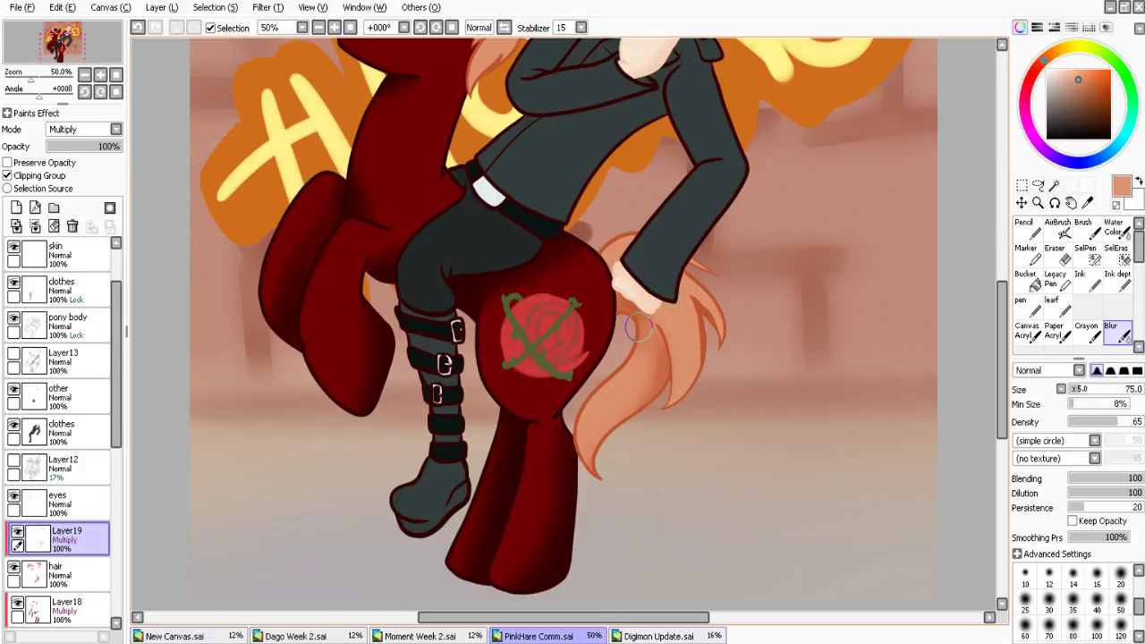
{"action": "left_click_drag", "start_coordinate": [706, 310], "coordinate": [697, 380]}
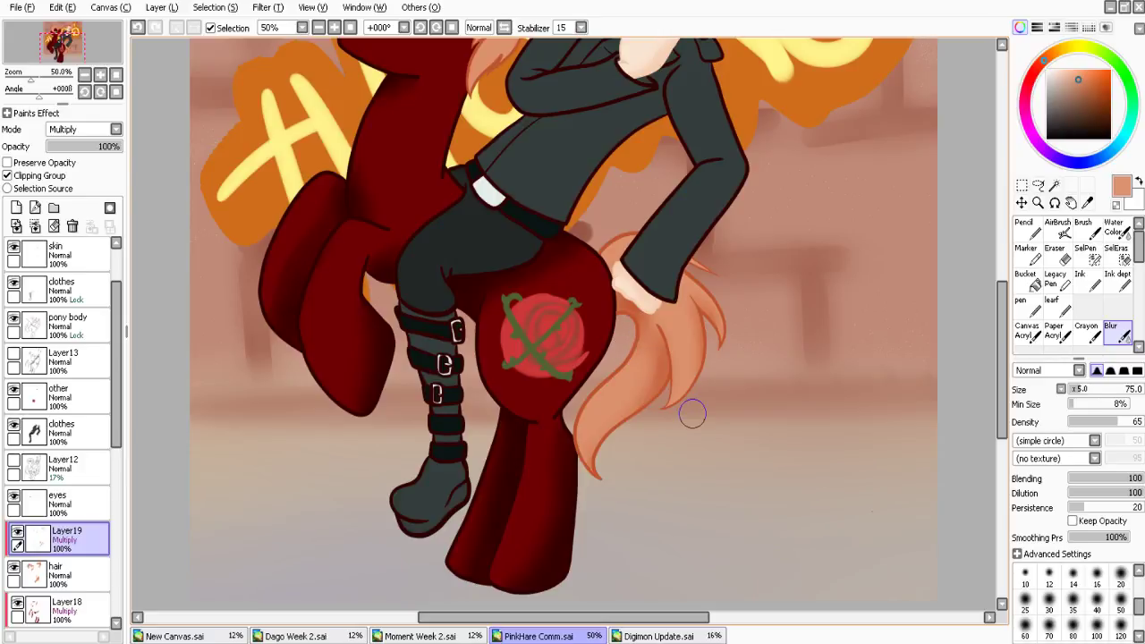
Soften the shadow on the rider's fringe further on the clipped Multiply layer above the hair, working at 100% zoom
{"action": "scroll", "coordinate": [692, 413], "scroll_direction": "up", "scroll_amount": 5}
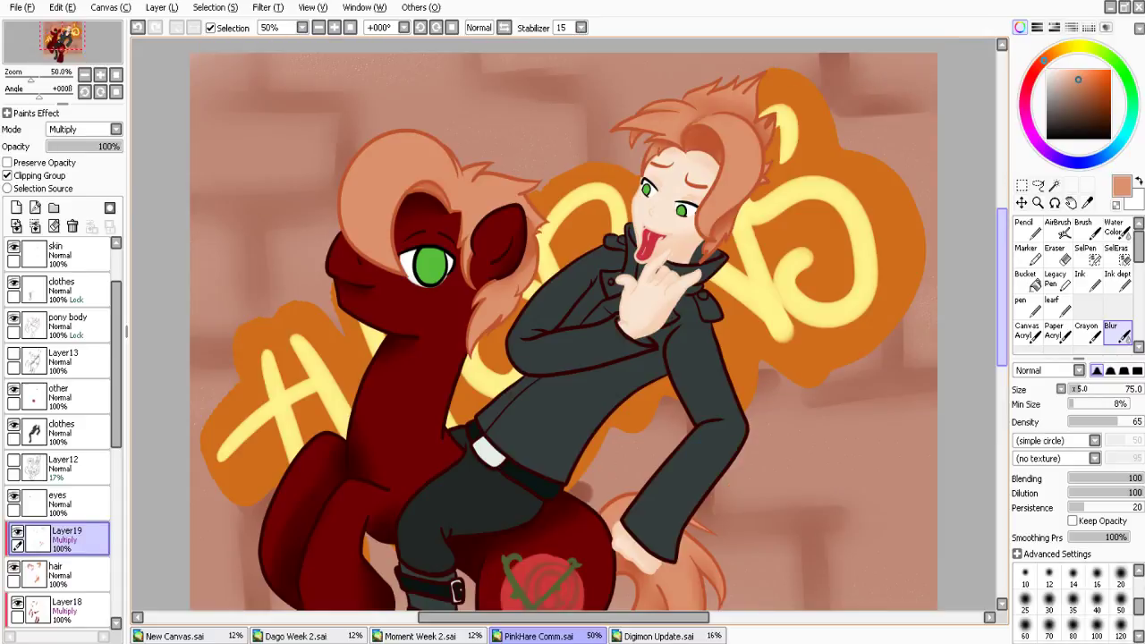
{"action": "left_click", "coordinate": [335, 27]}
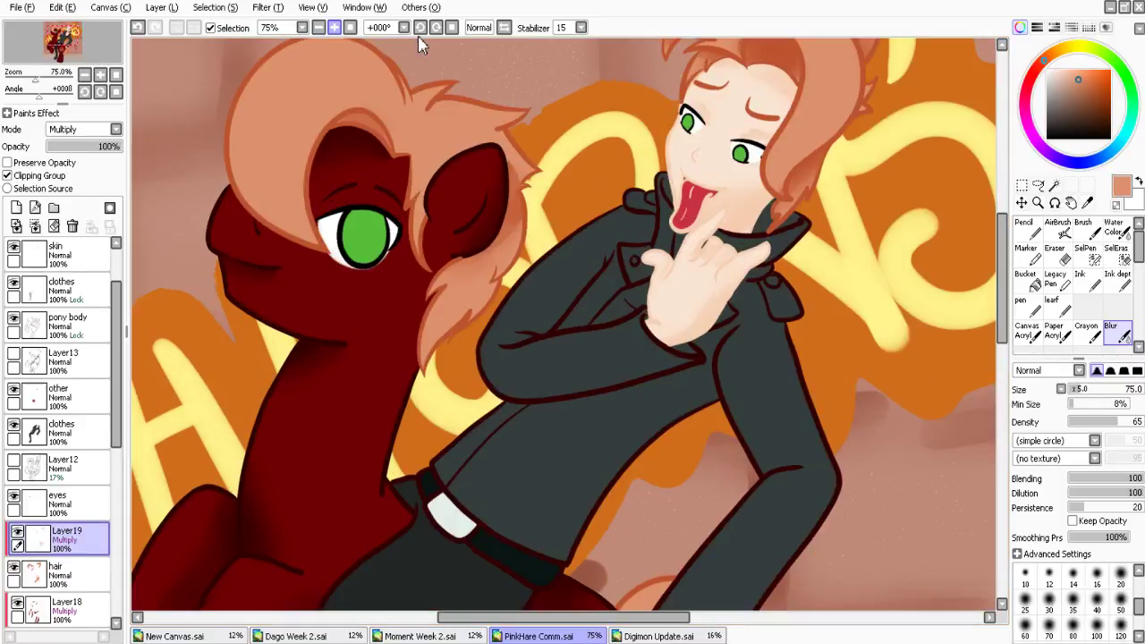
{"action": "left_click", "coordinate": [335, 27]}
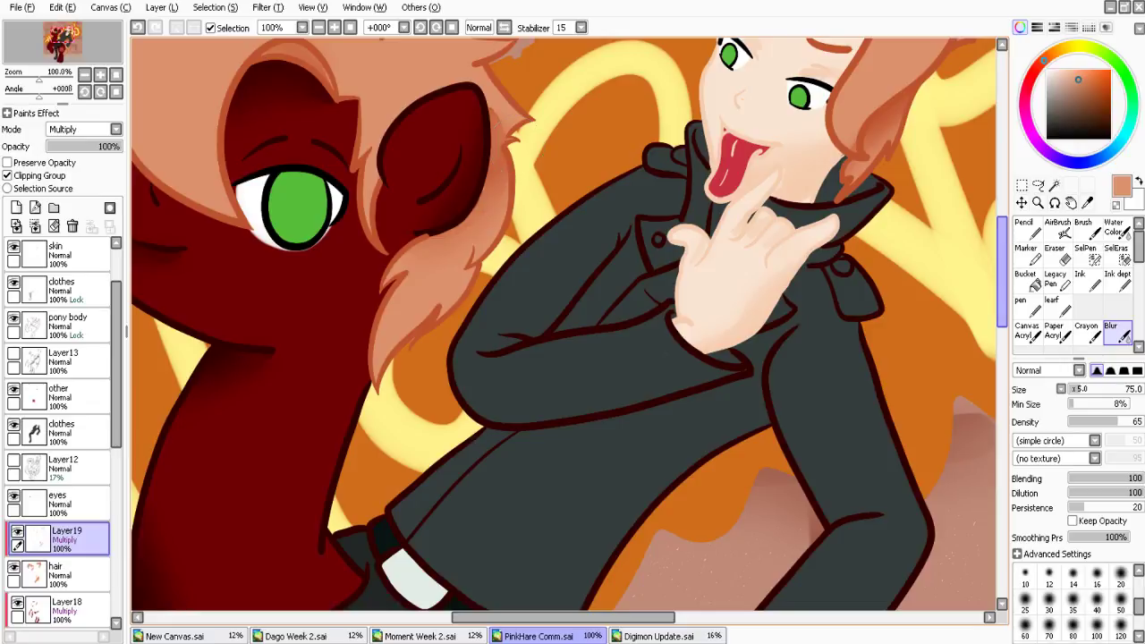
{"action": "scroll", "coordinate": [1002, 269], "scroll_direction": "up", "scroll_amount": 1}
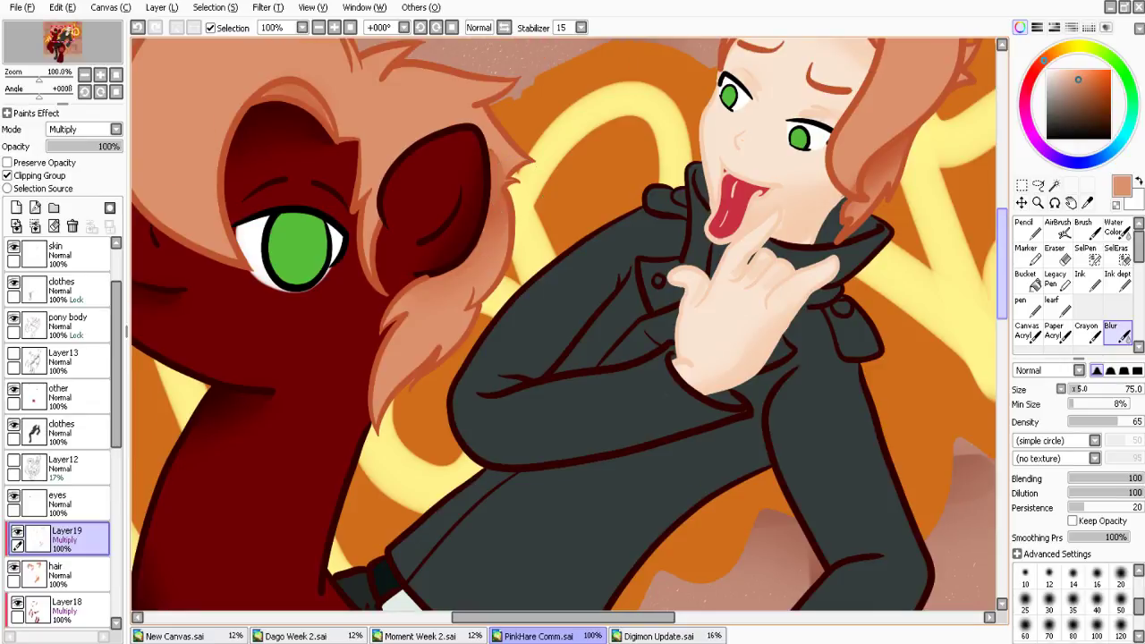
{"action": "left_click", "coordinate": [70, 611]}
{"action": "left_click_drag", "start_coordinate": [1002, 264], "coordinate": [1002, 263]}
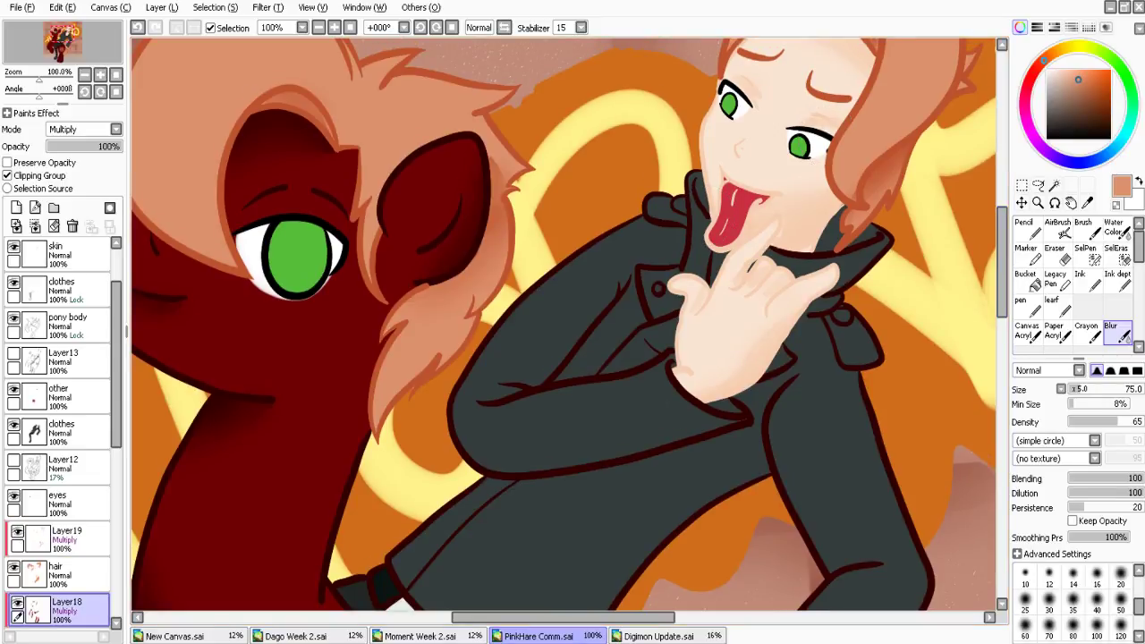
{"action": "scroll", "coordinate": [563, 324], "scroll_direction": "up", "scroll_amount": 3}
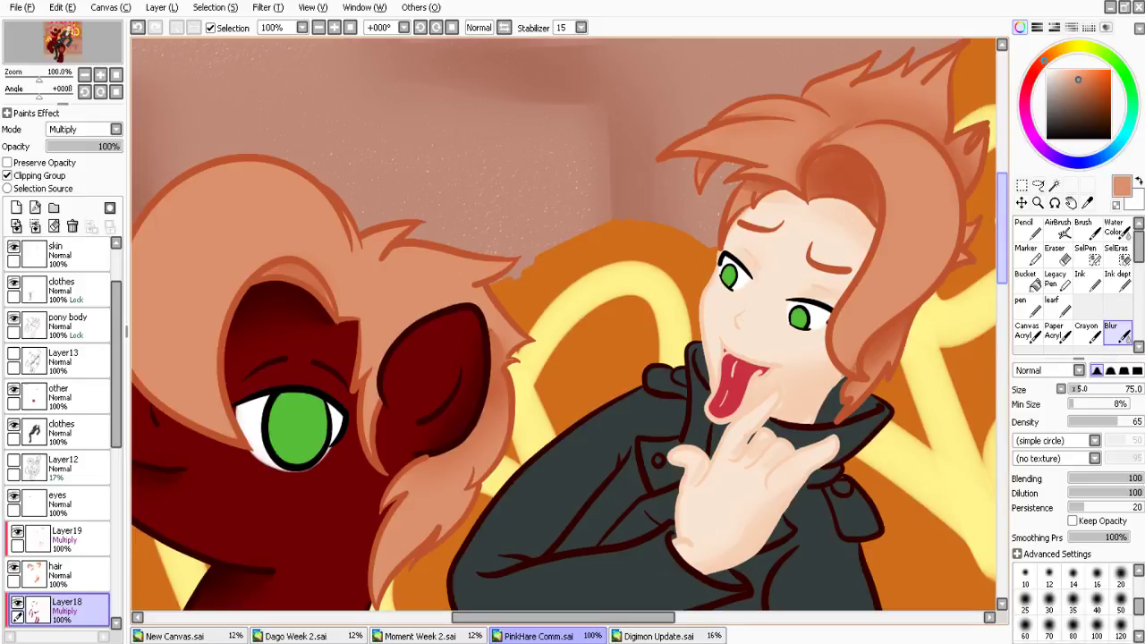
{"action": "left_click", "coordinate": [67, 539]}
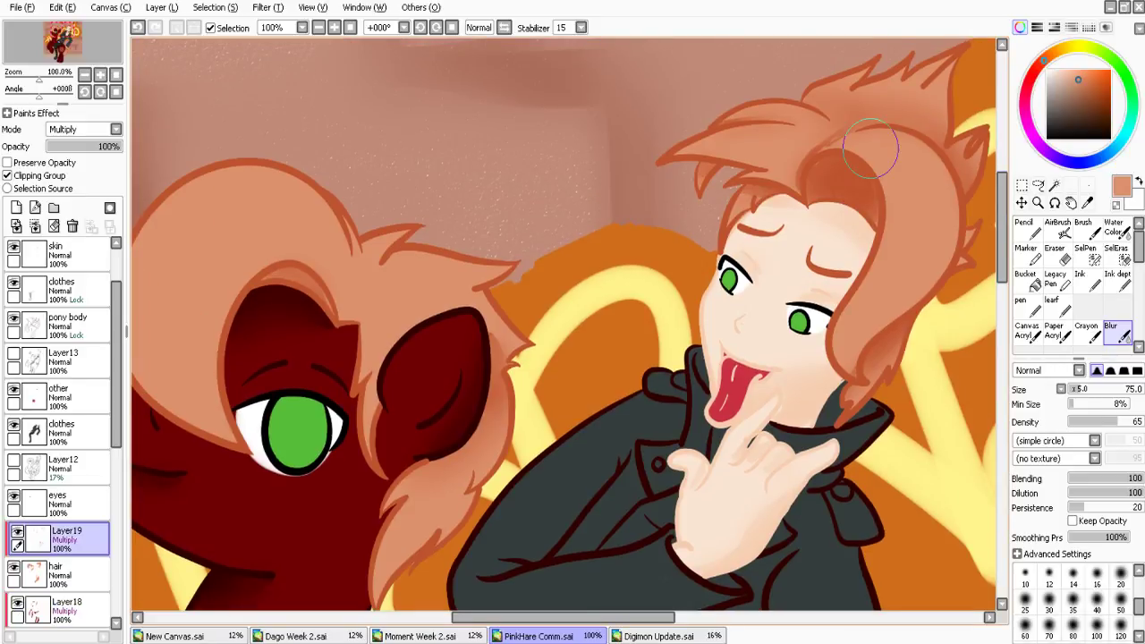
{"action": "left_click_drag", "start_coordinate": [847, 147], "coordinate": [823, 155]}
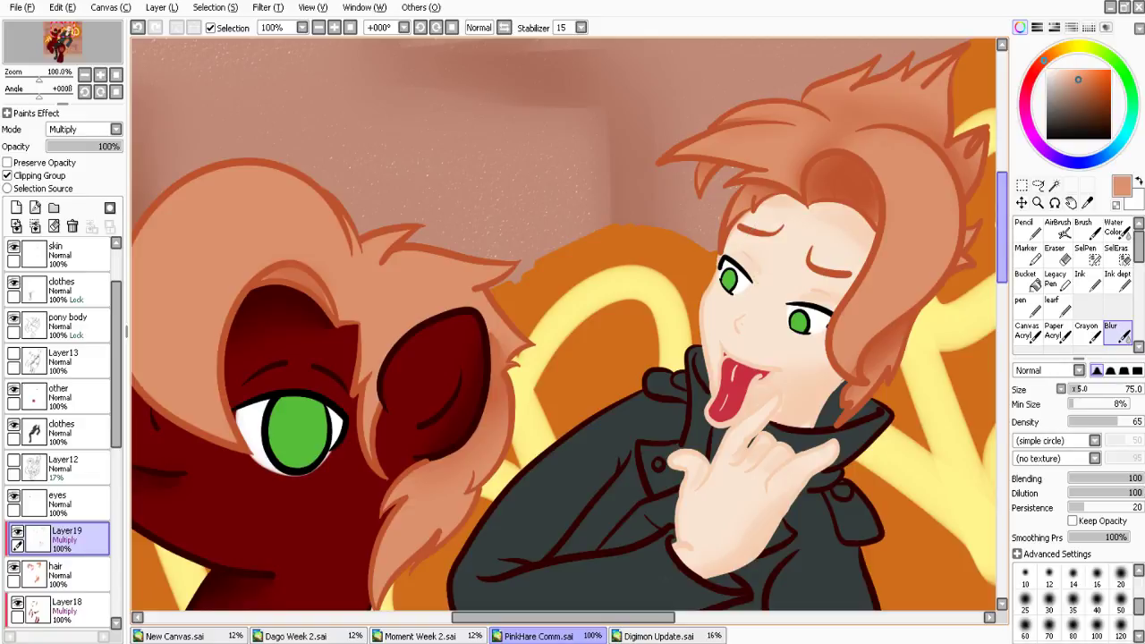
Add a new layer above the eyes layer and clip it to the eyes
{"action": "left_click_drag", "start_coordinate": [1002, 228], "coordinate": [1002, 258]}
{"action": "left_click", "coordinate": [72, 504]}
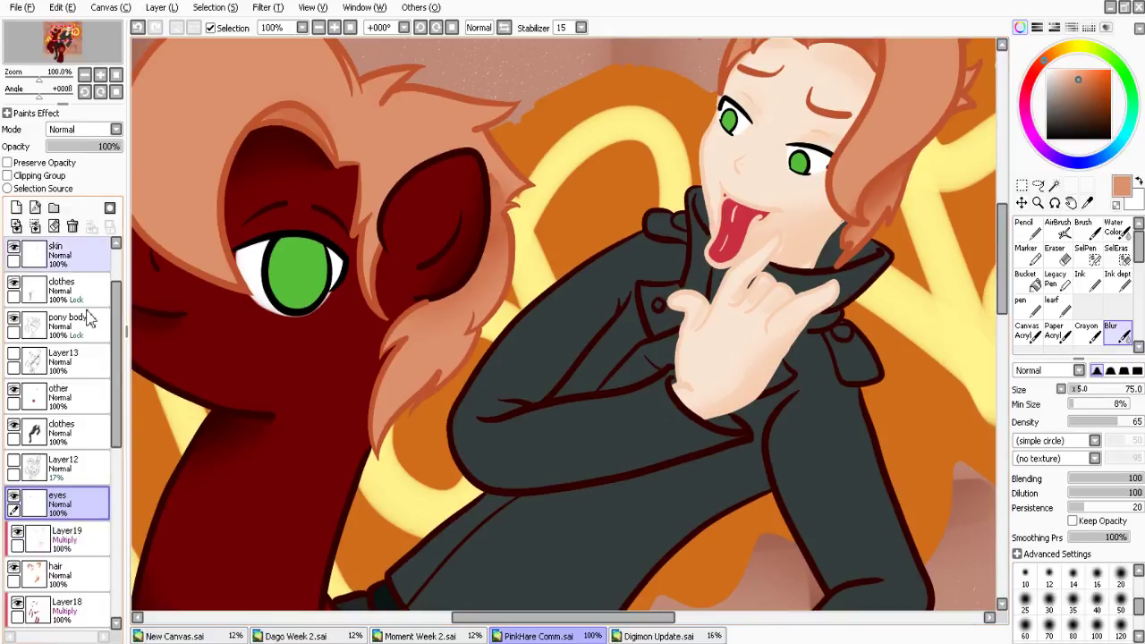
{"action": "left_click", "coordinate": [16, 208]}
{"action": "left_click", "coordinate": [7, 176]}
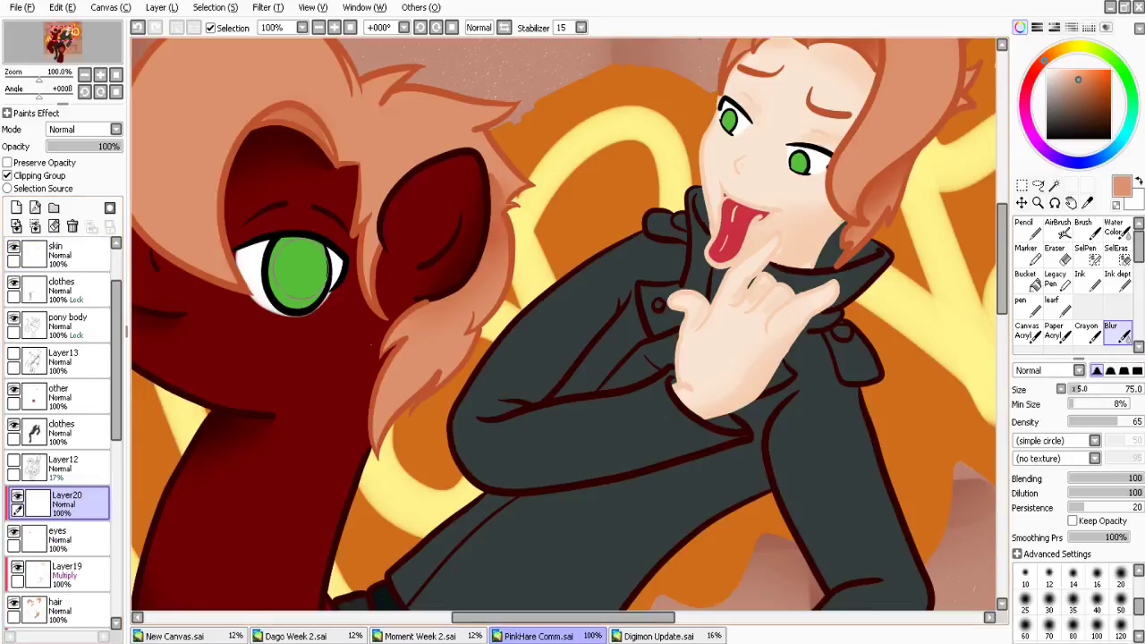
Sample the pony's iris green, darken it, and shade the upper part of the pony's iris with the size 60 pen
{"action": "left_click", "coordinate": [298, 269], "text": "alt"}
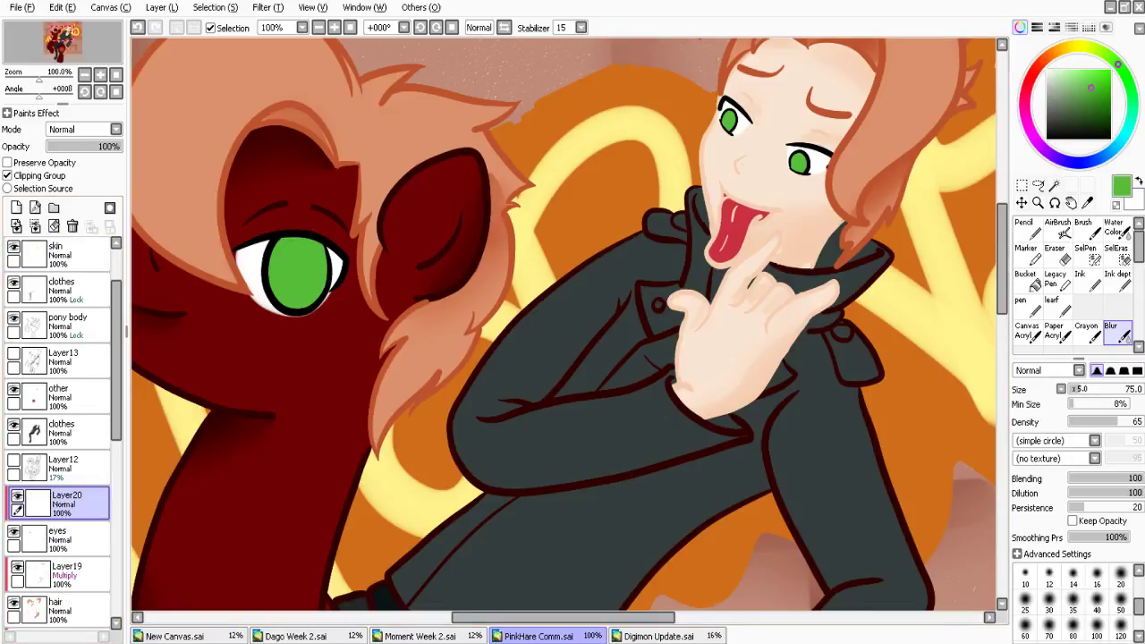
{"action": "left_click", "coordinate": [1105, 99]}
{"action": "left_click", "coordinate": [1027, 307]}
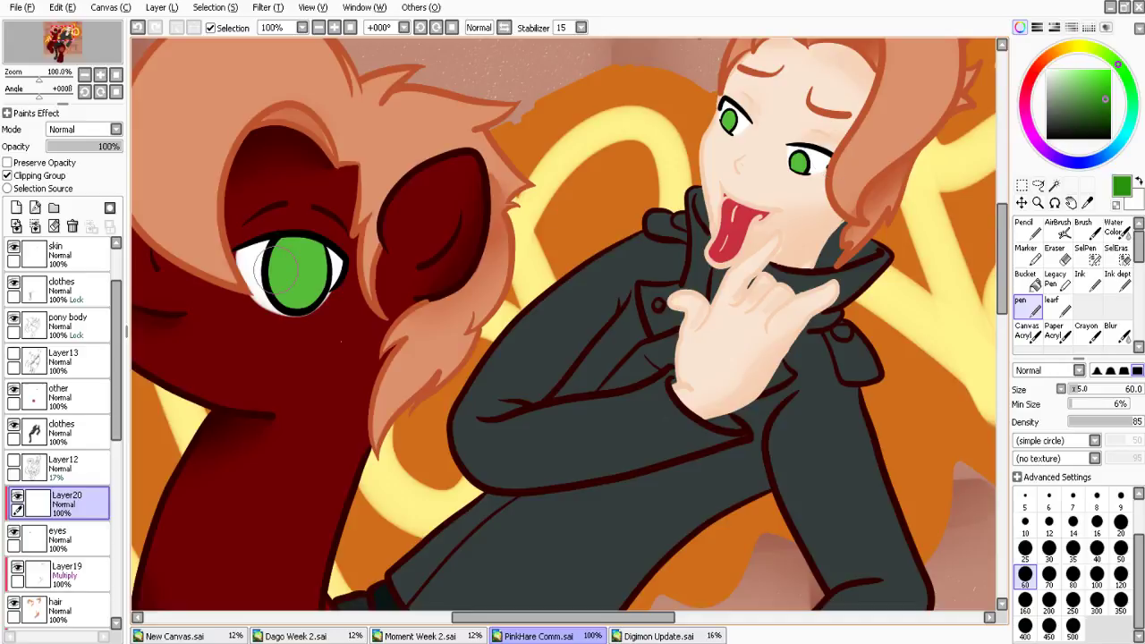
{"action": "mouse_move", "coordinate": [279, 266]}
{"action": "left_mouse_down"}
{"action": "mouse_move", "coordinate": [319, 255]}
{"action": "mouse_move", "coordinate": [283, 252]}
{"action": "left_mouse_up"}
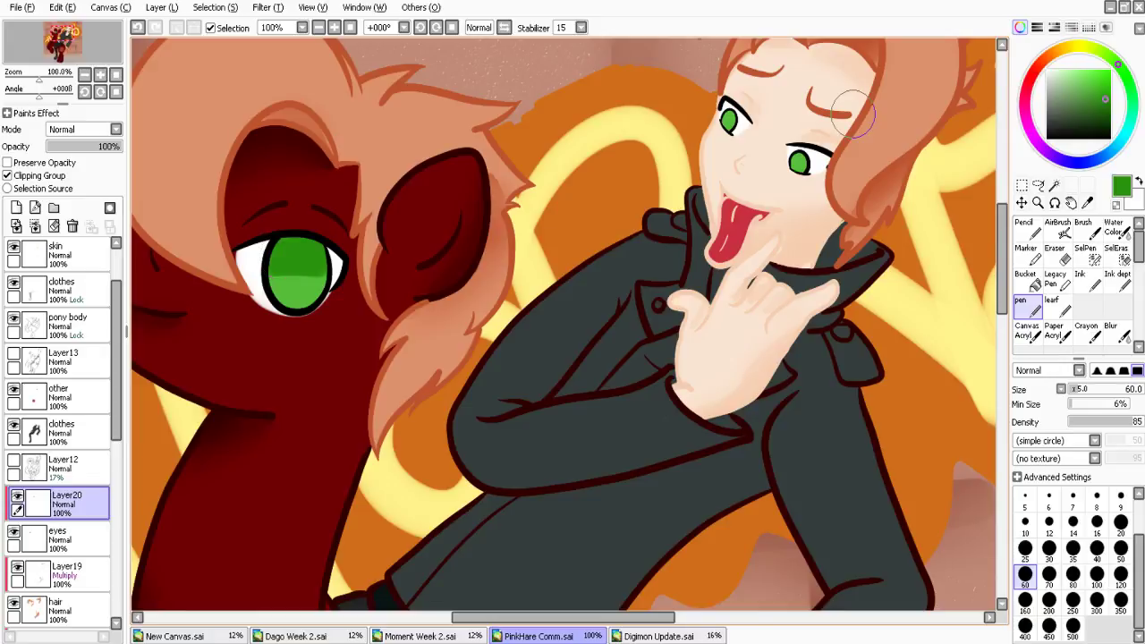
Shade the rider's irises with the darker green using the pen at size 25, undoing the misplaced strokes
{"action": "left_click", "coordinate": [1025, 547]}
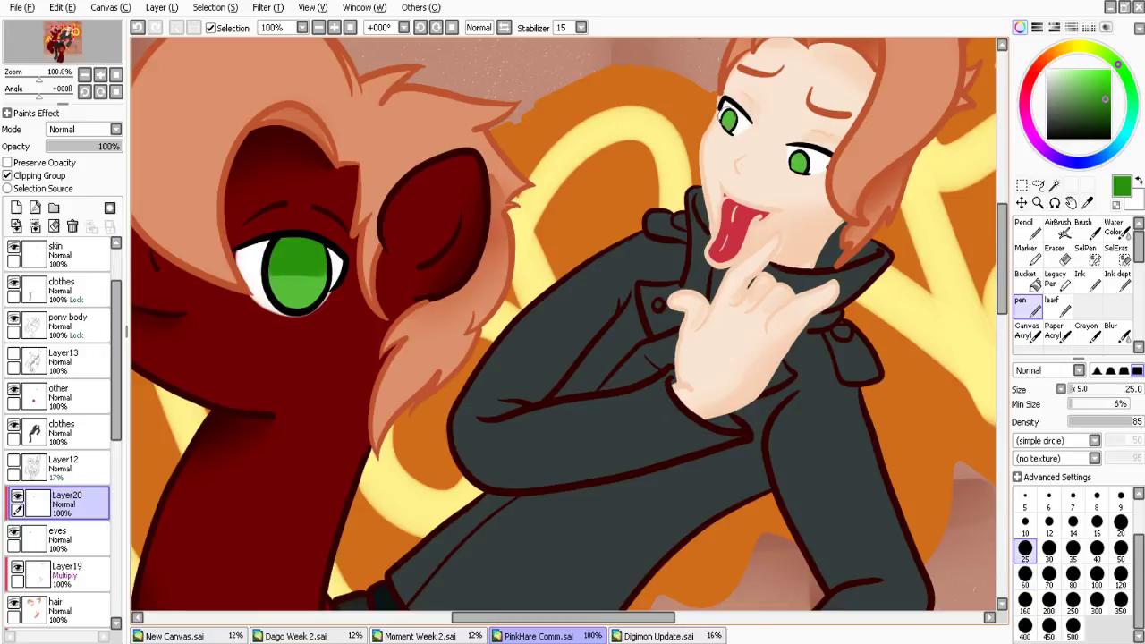
{"action": "left_click_drag", "start_coordinate": [725, 114], "coordinate": [734, 114]}
{"action": "key", "text": "ctrl+z"}
{"action": "left_click_drag", "start_coordinate": [726, 114], "coordinate": [731, 118]}
{"action": "key", "text": "ctrl+z"}
{"action": "left_click_drag", "start_coordinate": [795, 162], "coordinate": [800, 158]}
Paint pupils in the pony's and rider's eyes with a dark yellowish green at size 25, and sample white from the rider's eye
{"action": "left_click", "coordinate": [1084, 118]}
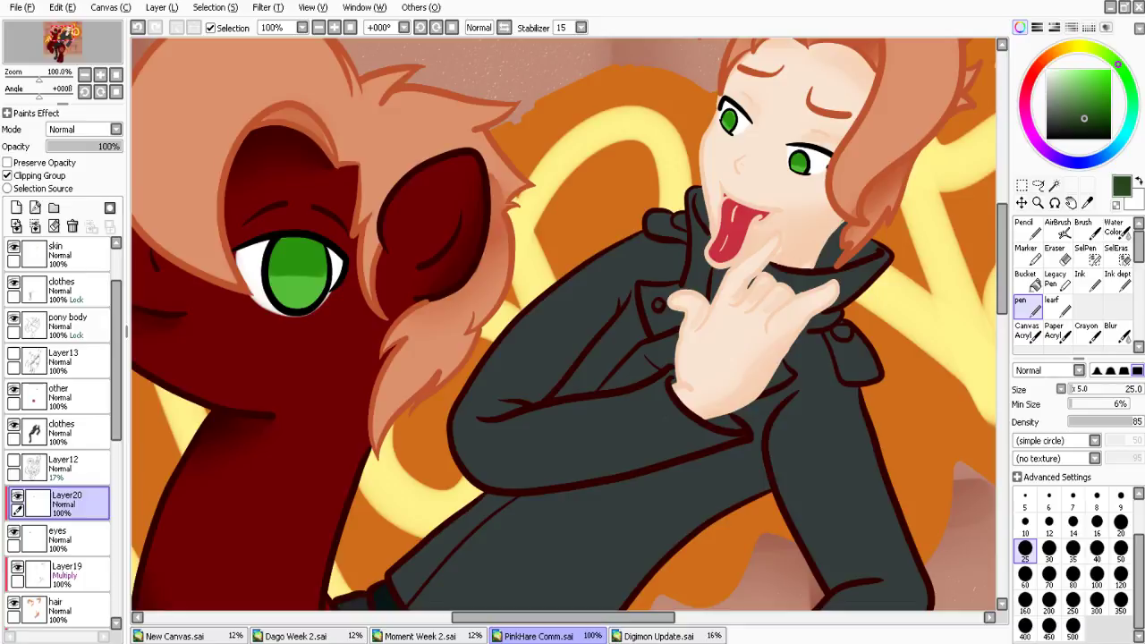
{"action": "left_click", "coordinate": [1110, 57]}
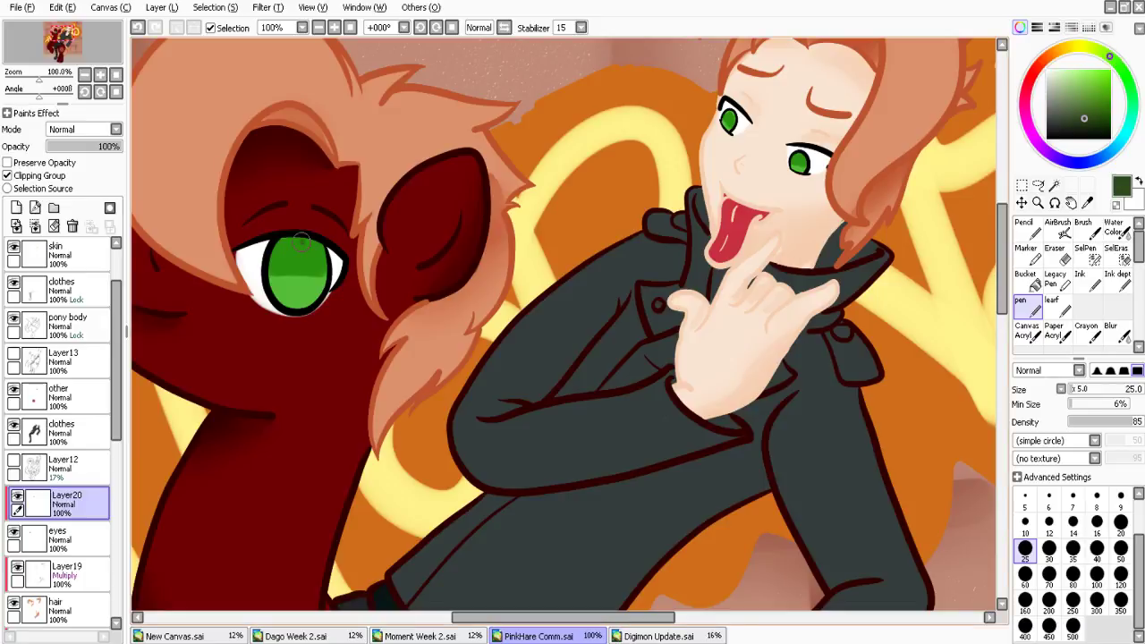
{"action": "mouse_move", "coordinate": [302, 240]}
{"action": "left_mouse_down"}
{"action": "mouse_move", "coordinate": [306, 272]}
{"action": "mouse_move", "coordinate": [302, 254]}
{"action": "left_mouse_up"}
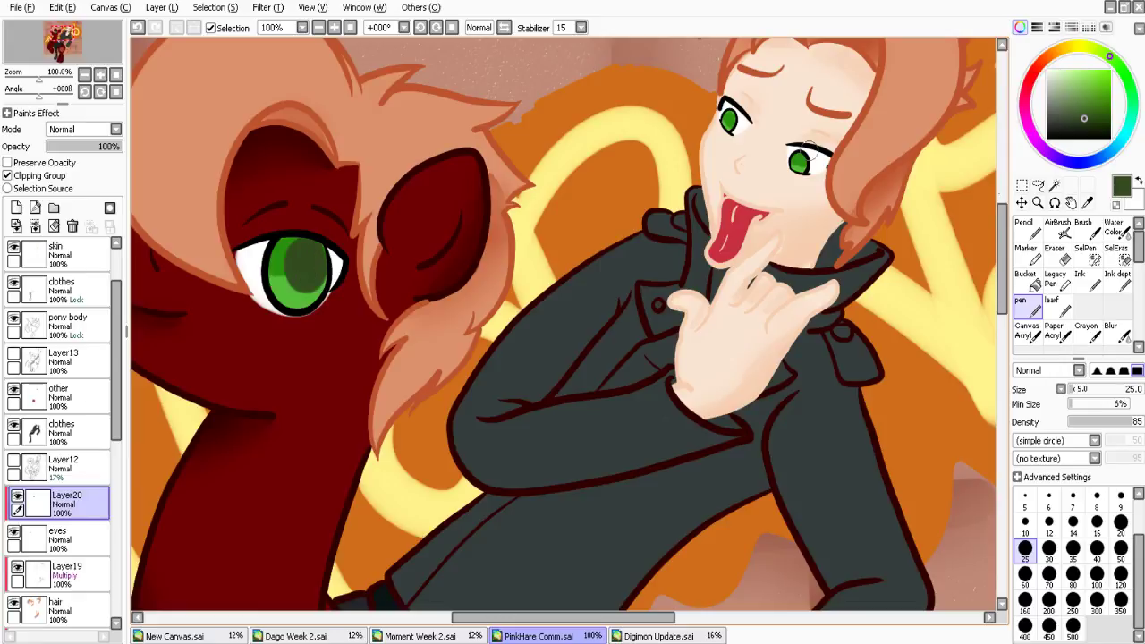
{"action": "left_click_drag", "start_coordinate": [726, 116], "coordinate": [731, 124]}
{"action": "left_click_drag", "start_coordinate": [794, 158], "coordinate": [796, 168]}
{"action": "right_click", "coordinate": [814, 163]}
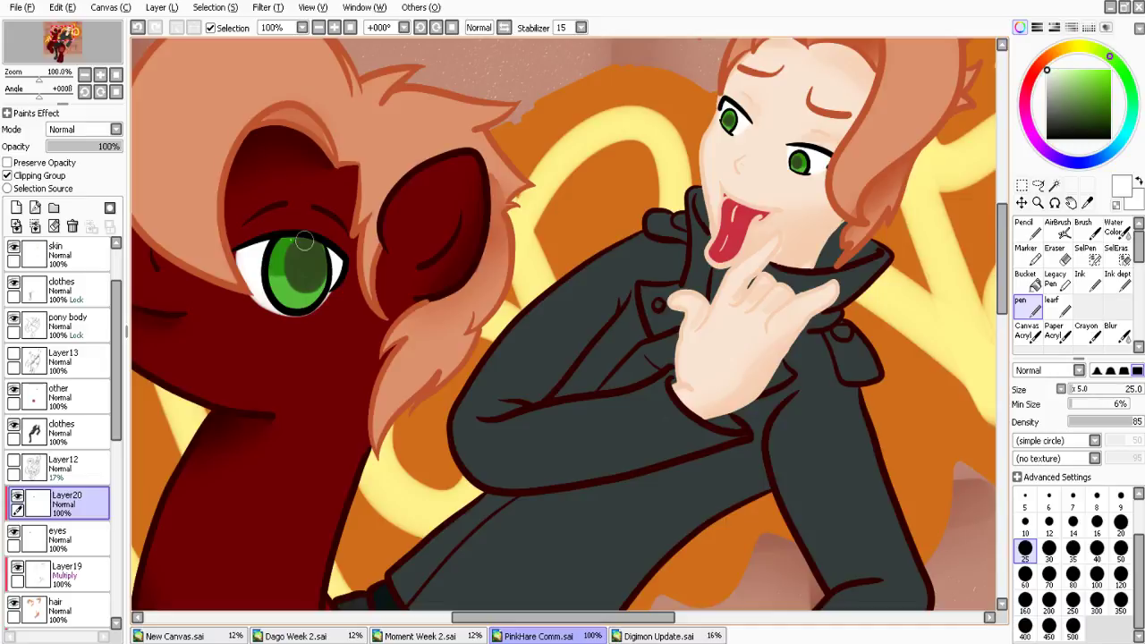
{"action": "key", "text": "b"}
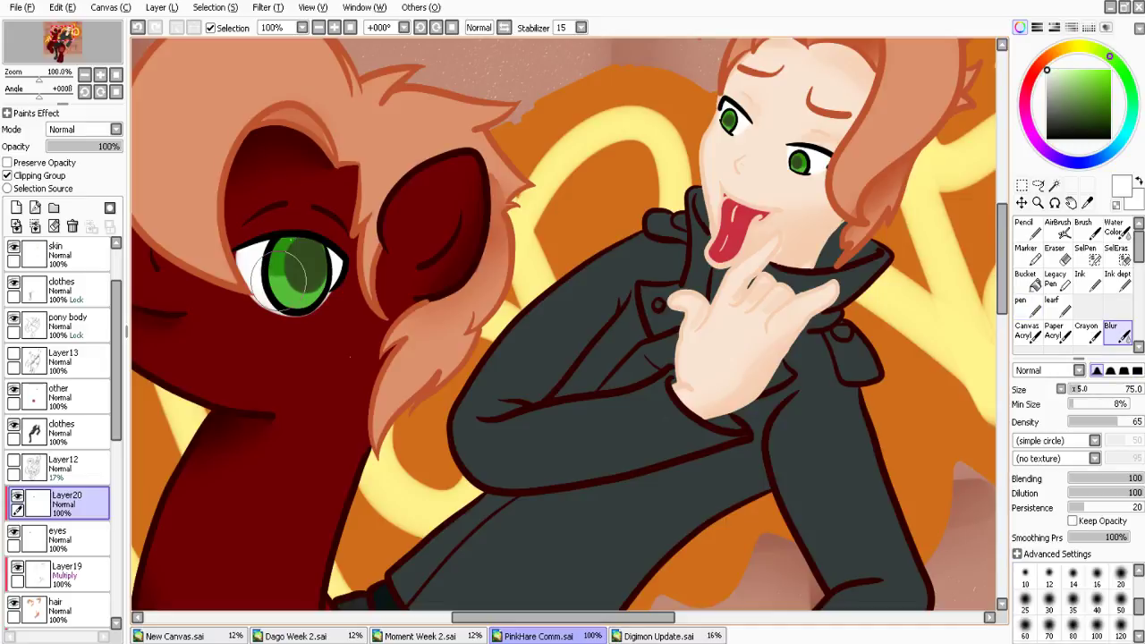
{"action": "left_click_drag", "start_coordinate": [293, 268], "coordinate": [307, 286]}
{"action": "key", "text": "ctrl+z"}
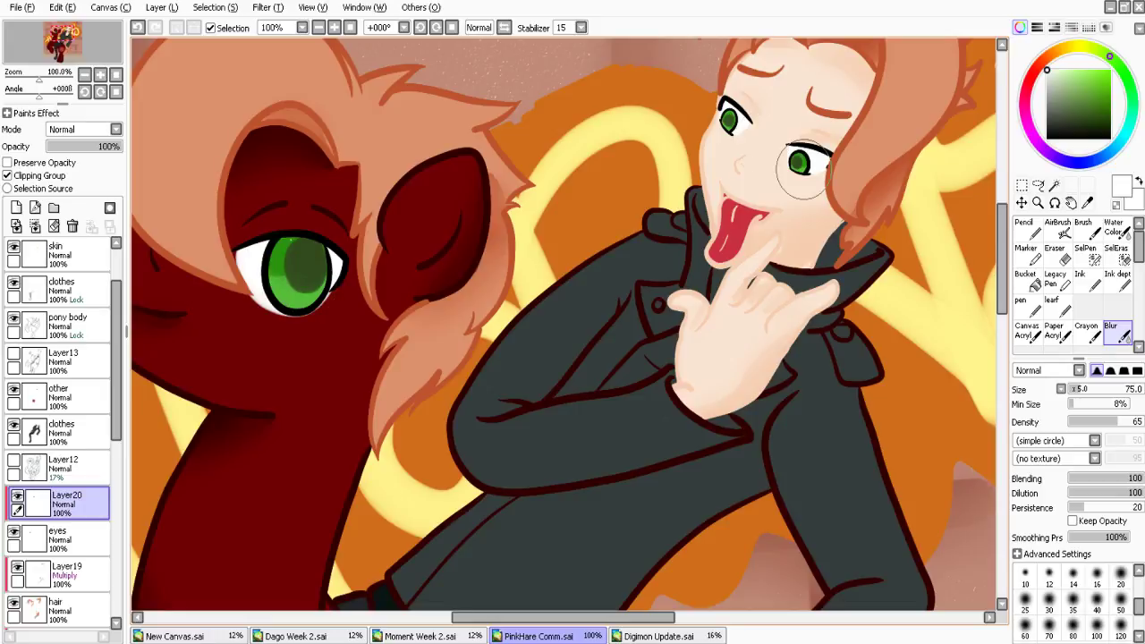
Paint white highlights on the irises of the pony's eye and both rider's eyes with the size 25 pen
{"action": "left_click", "coordinate": [1021, 306]}
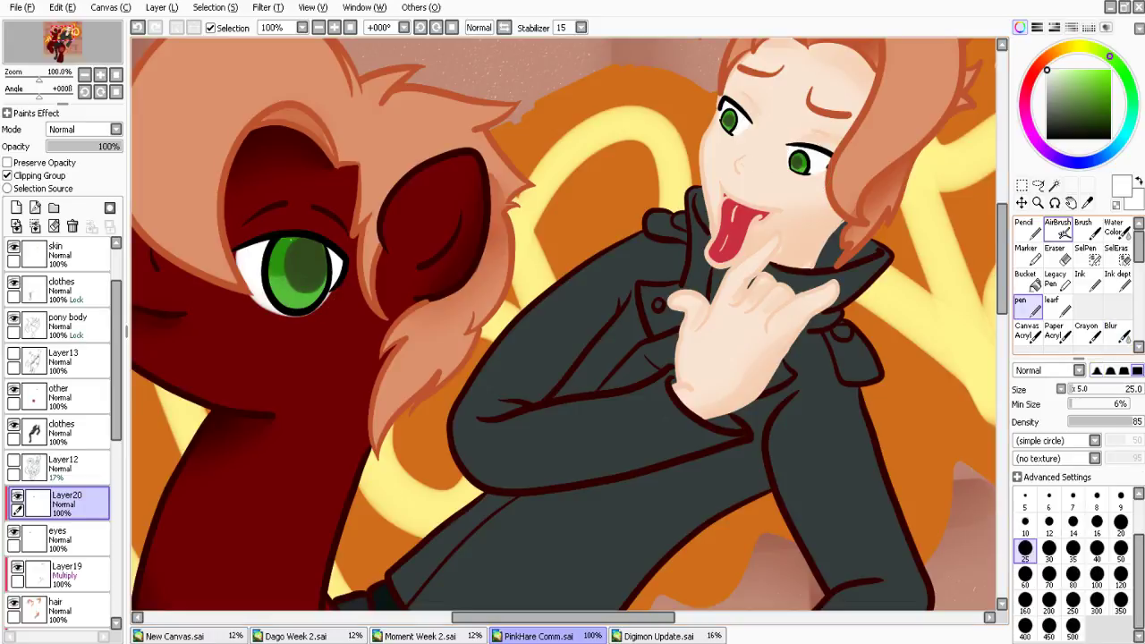
{"action": "left_click", "coordinate": [288, 256]}
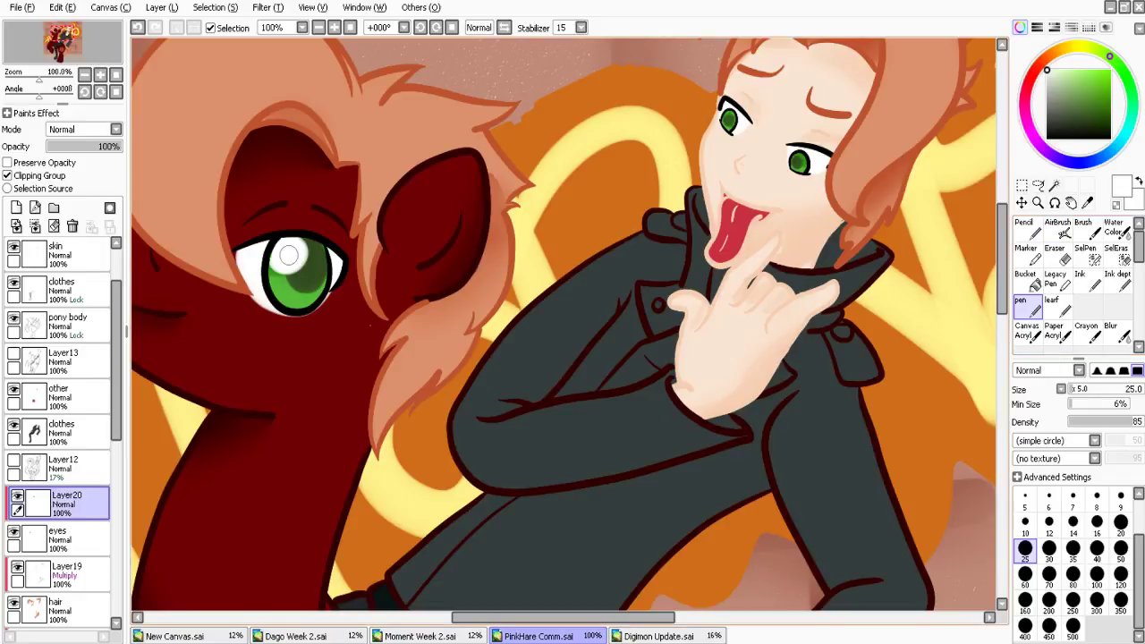
{"action": "left_click", "coordinate": [321, 285]}
{"action": "left_click", "coordinate": [730, 116]}
{"action": "key", "text": "ctrl+z"}
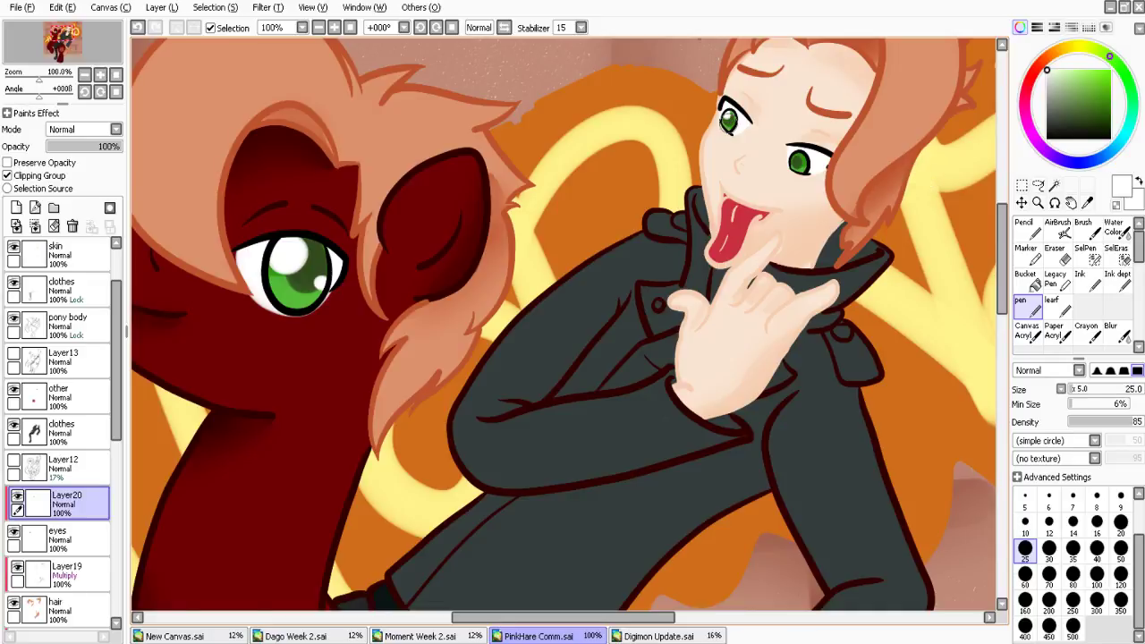
{"action": "left_click", "coordinate": [809, 160]}
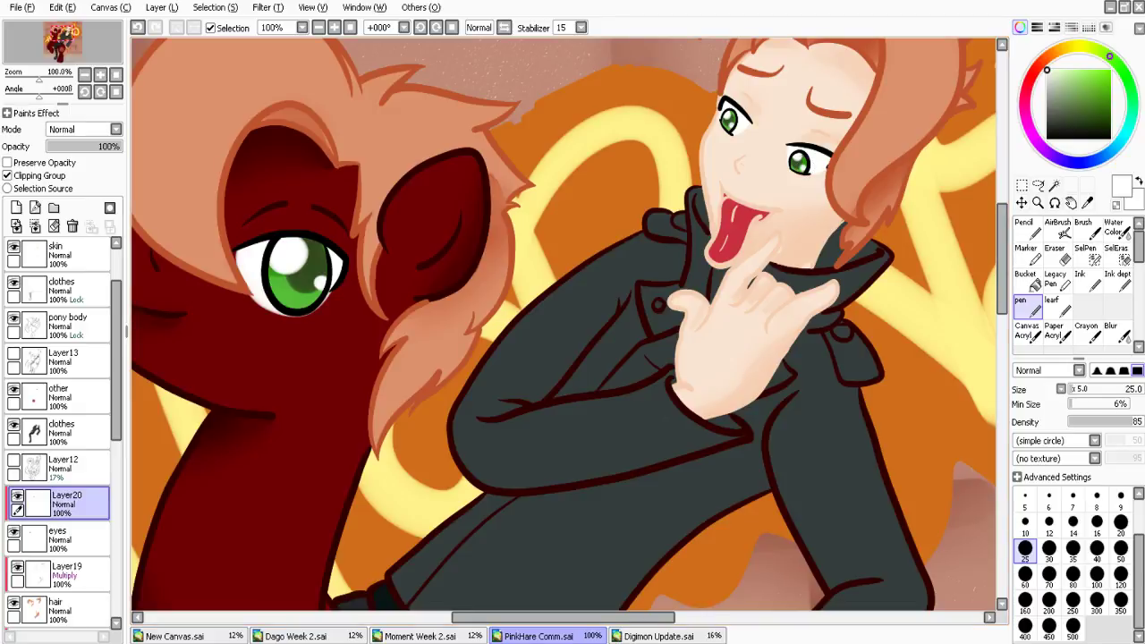
{"action": "left_click", "coordinate": [1049, 73]}
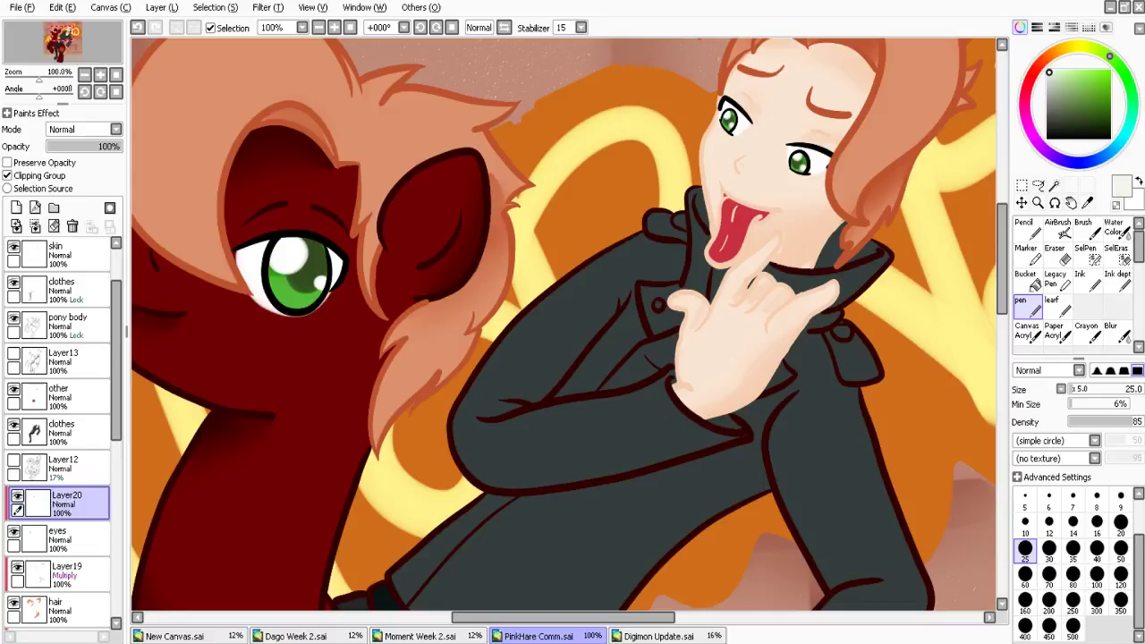
{"action": "left_click", "coordinate": [1051, 75]}
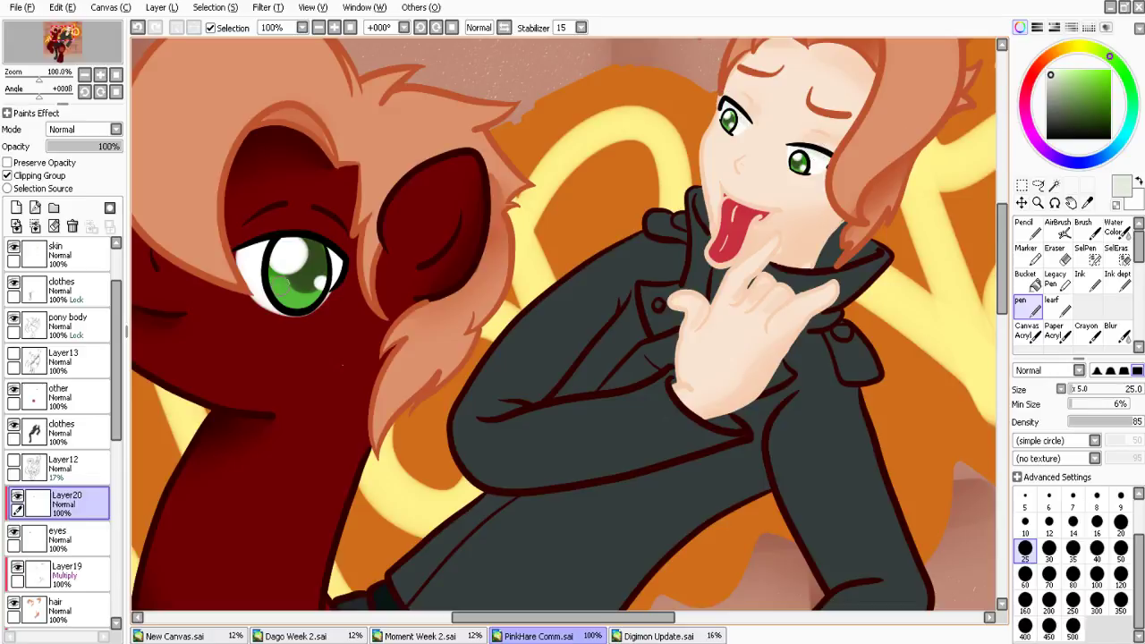
{"action": "left_click_drag", "start_coordinate": [239, 258], "coordinate": [247, 252]}
{"action": "key", "text": "ctrl+z"}
Add a new layer above the hair's Multiply shading layer, clip it to the hair, and set its blending mode to Screen
{"action": "left_click", "coordinate": [350, 28]}
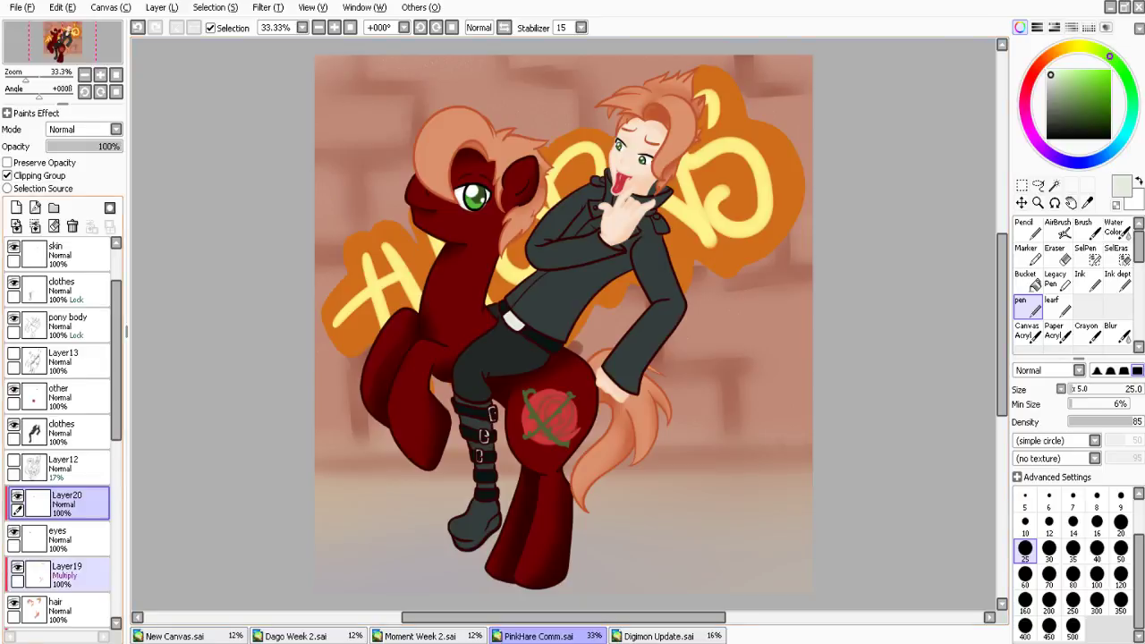
{"action": "left_click", "coordinate": [67, 575]}
{"action": "left_click", "coordinate": [16, 207]}
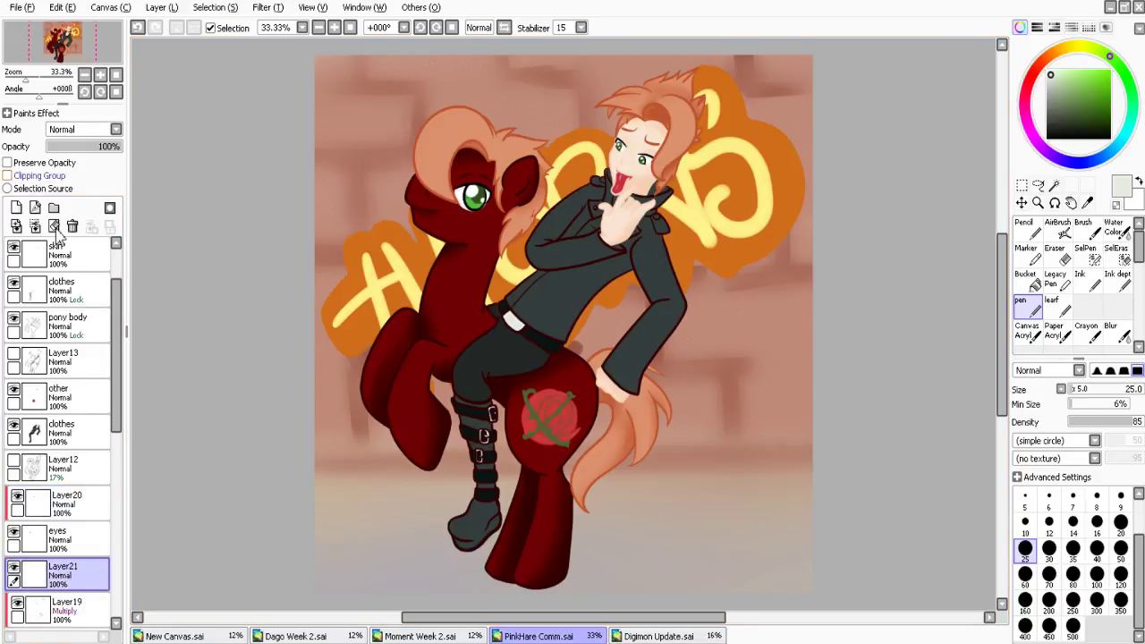
{"action": "left_click", "coordinate": [42, 176]}
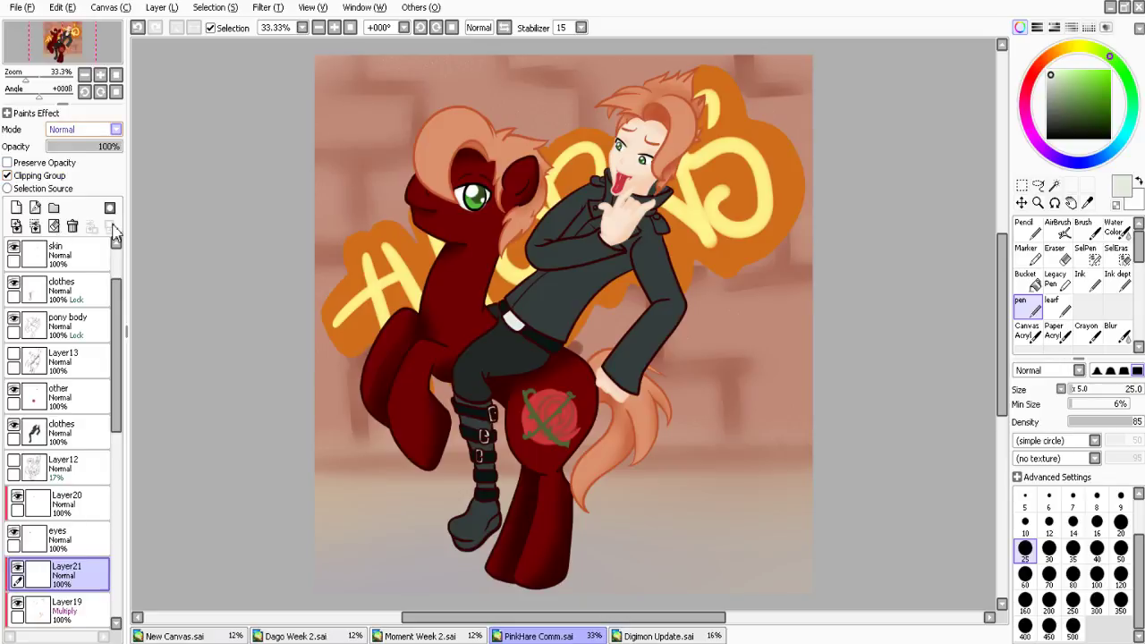
{"action": "left_click", "coordinate": [112, 225]}
Sample the mane's orange and airbrush soft highlights at size 140 on the pony's mane, tail and the rider's hair
{"action": "left_click", "coordinate": [456, 135], "text": "alt"}
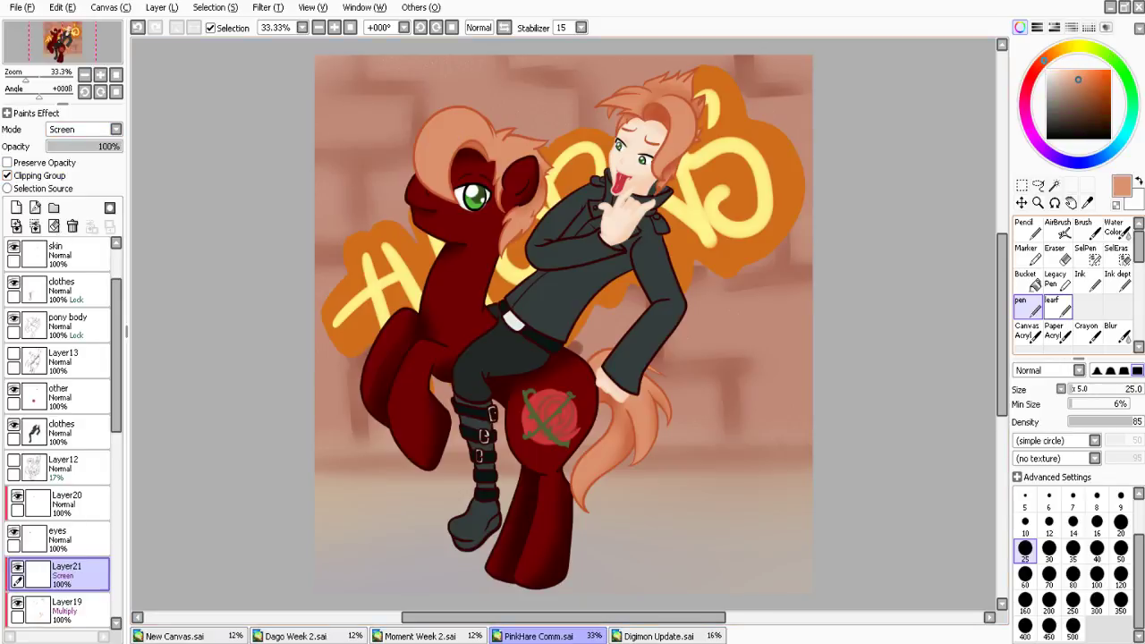
{"action": "left_click", "coordinate": [1025, 602]}
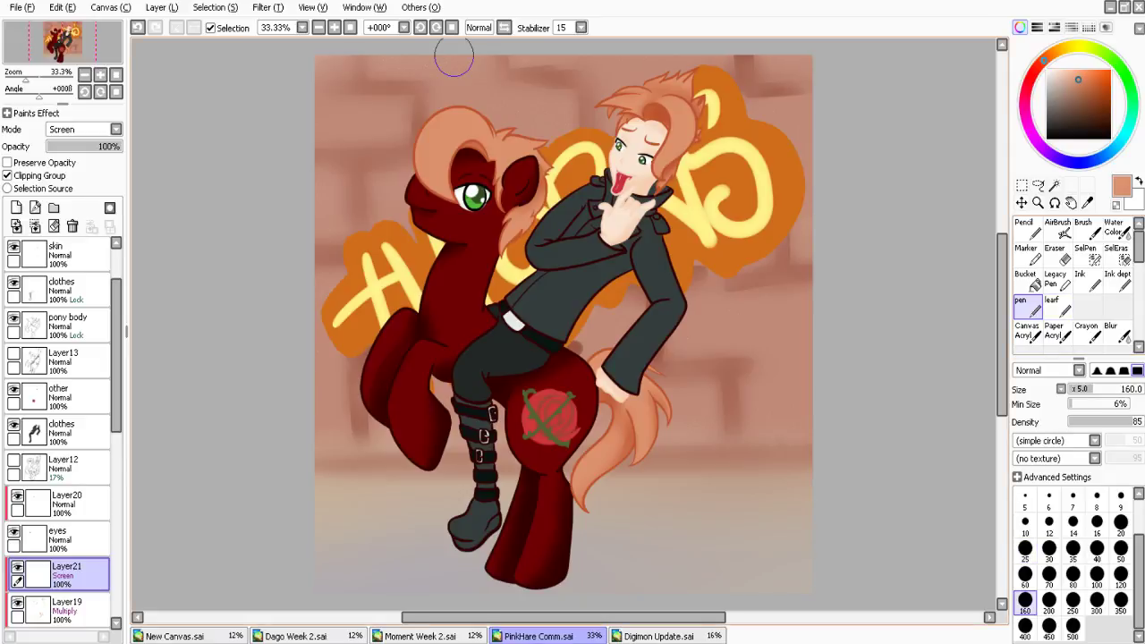
{"action": "key", "text": "v"}
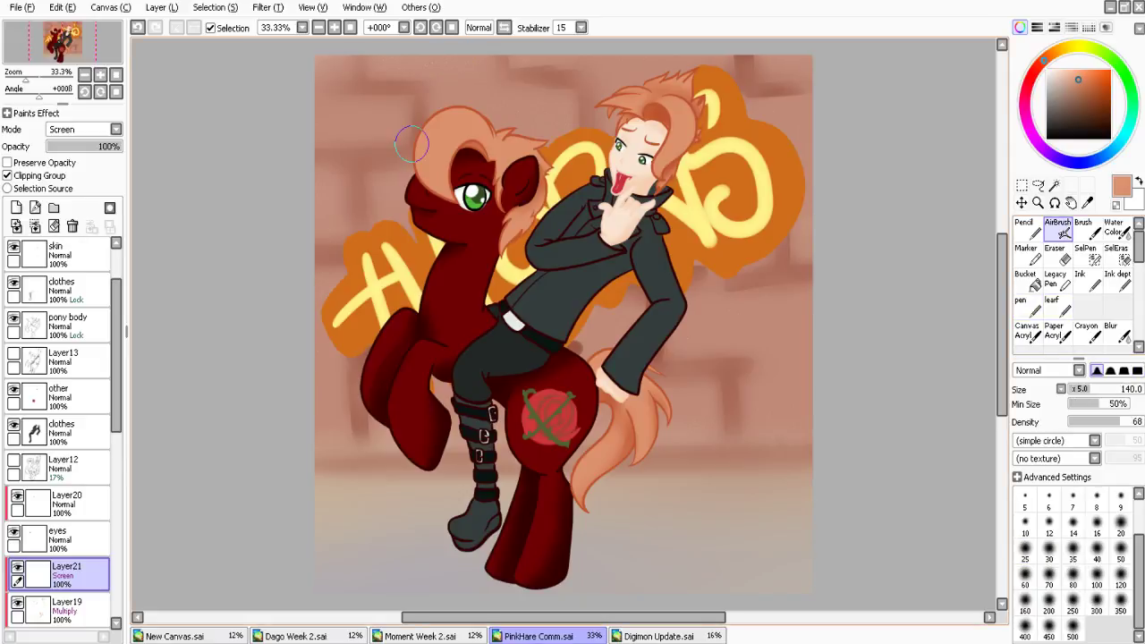
{"action": "mouse_move", "coordinate": [412, 143]}
{"action": "left_mouse_down"}
{"action": "mouse_move", "coordinate": [424, 163]}
{"action": "mouse_move", "coordinate": [521, 130]}
{"action": "mouse_move", "coordinate": [517, 230]}
{"action": "left_mouse_up"}
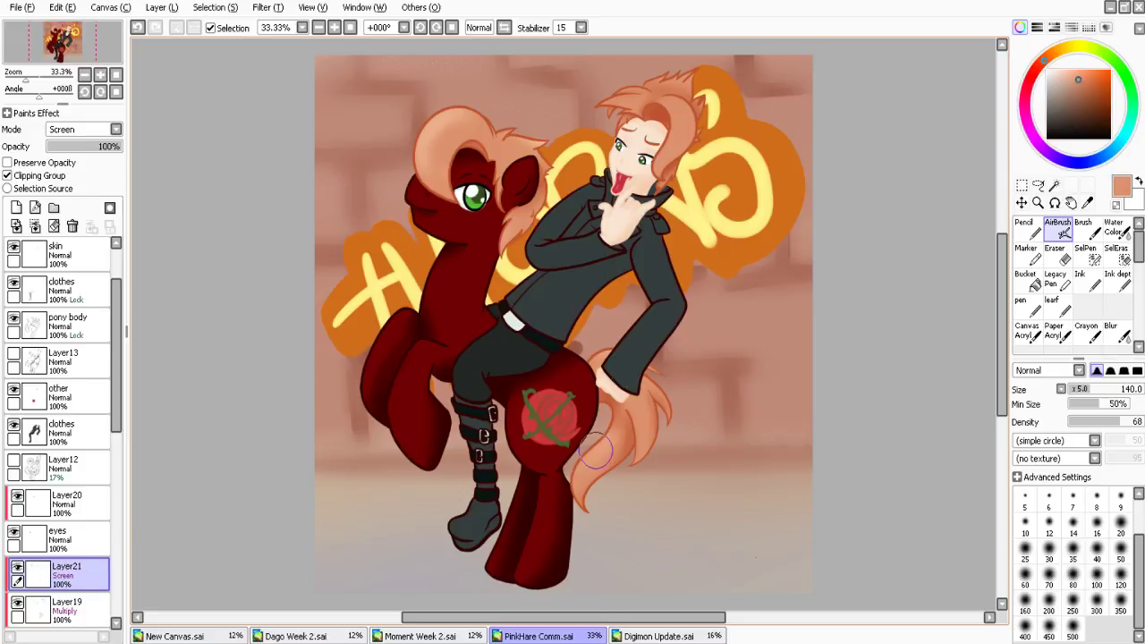
{"action": "left_click_drag", "start_coordinate": [596, 450], "coordinate": [587, 476]}
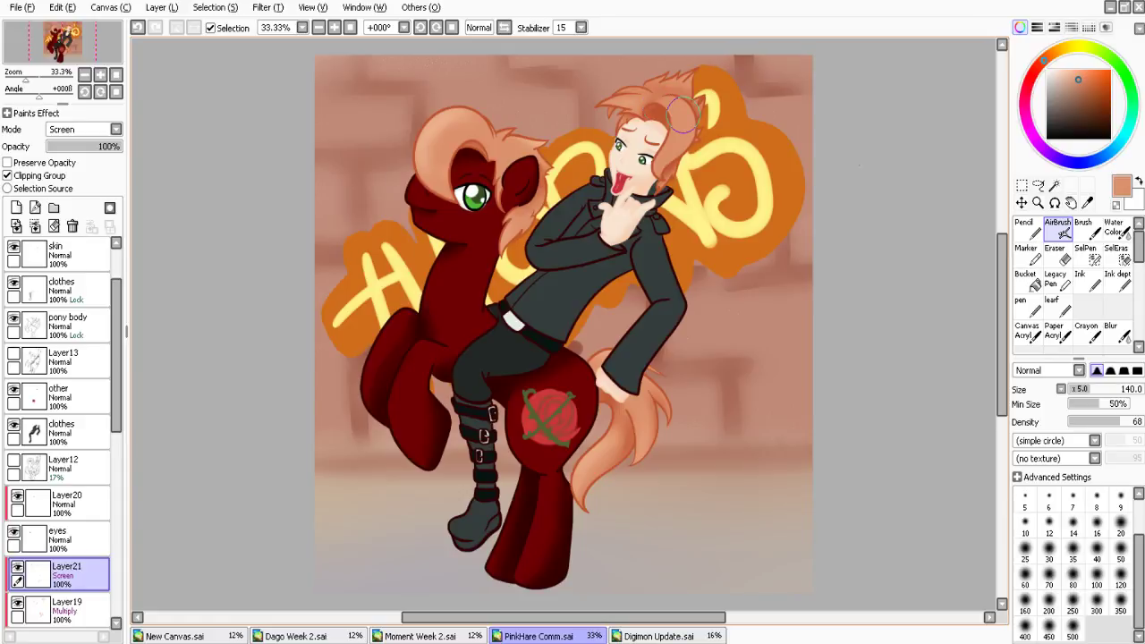
{"action": "left_click_drag", "start_coordinate": [683, 115], "coordinate": [683, 137]}
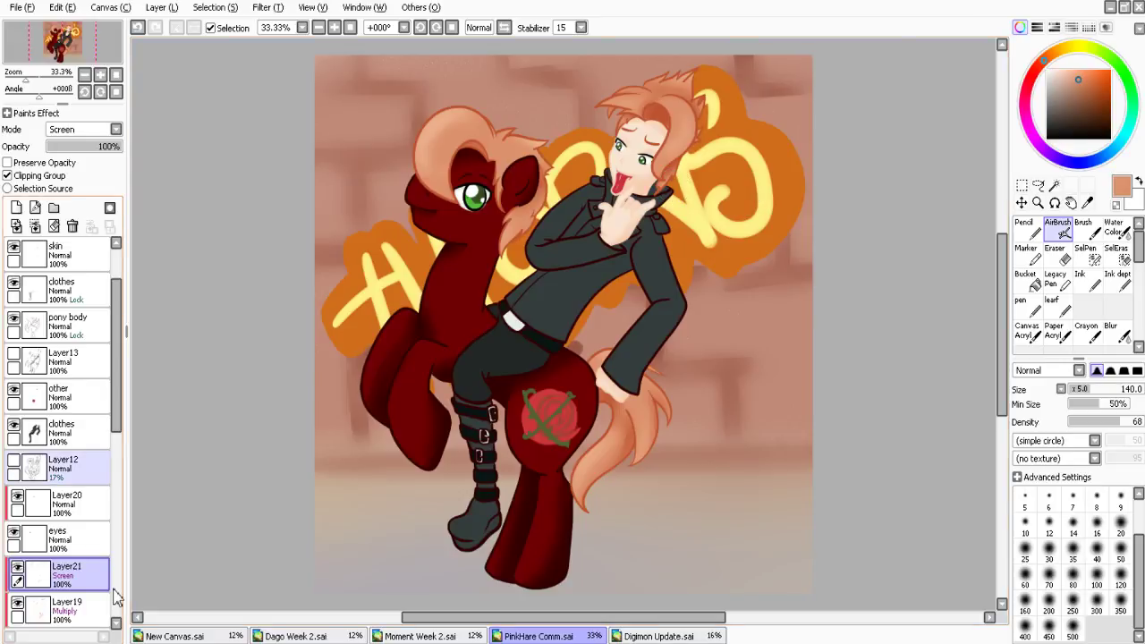
Add a new layer above the clothes colour layer, clip it to the clothes, and set its blending mode to Multiply
{"action": "left_click", "coordinate": [71, 467]}
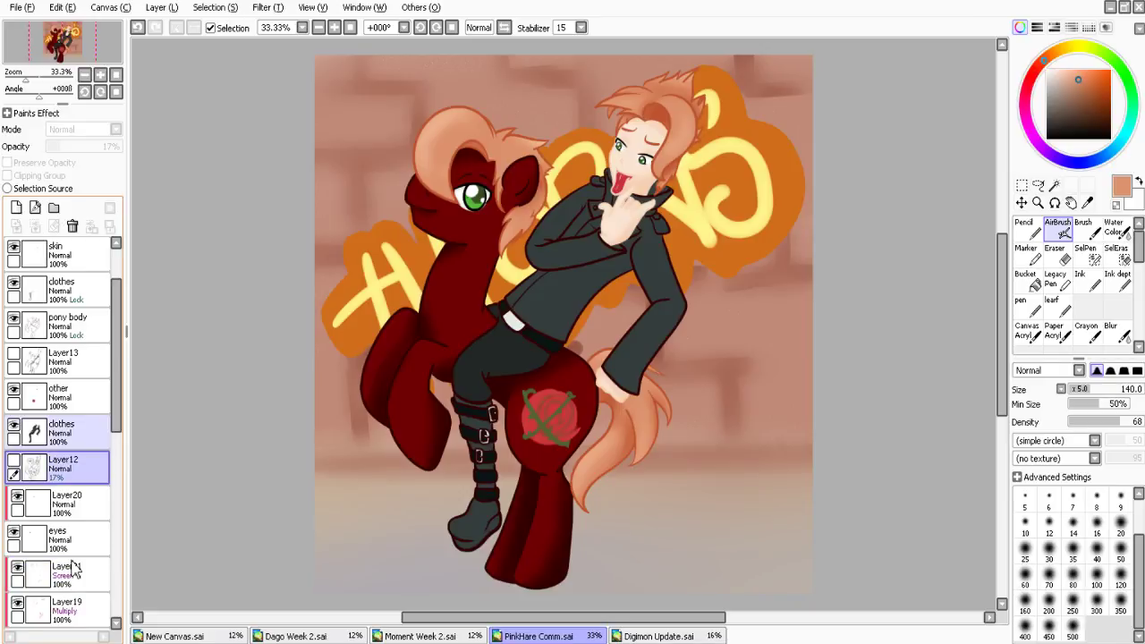
{"action": "left_click", "coordinate": [61, 434]}
{"action": "left_click", "coordinate": [14, 425]}
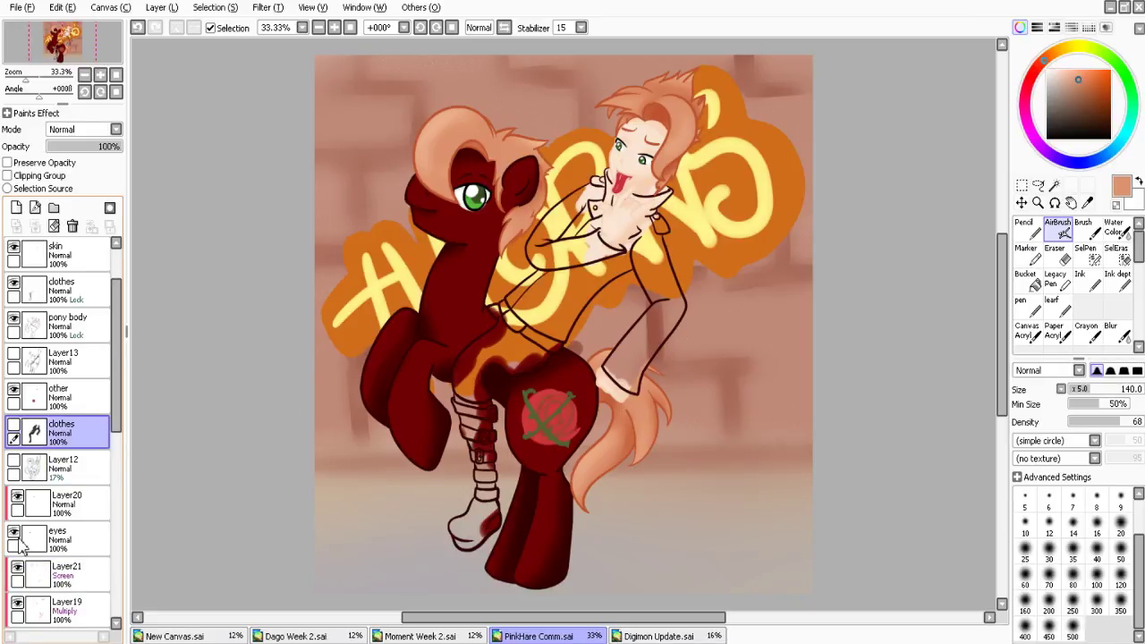
{"action": "left_click", "coordinate": [13, 425]}
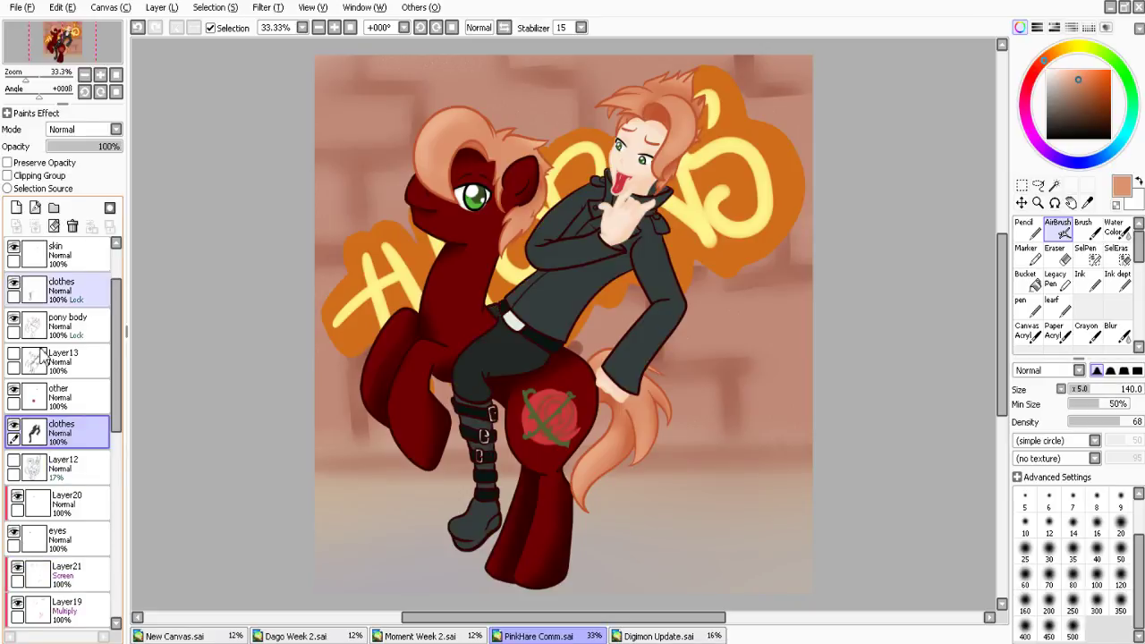
{"action": "scroll", "coordinate": [84, 502], "scroll_direction": "up", "scroll_amount": 2}
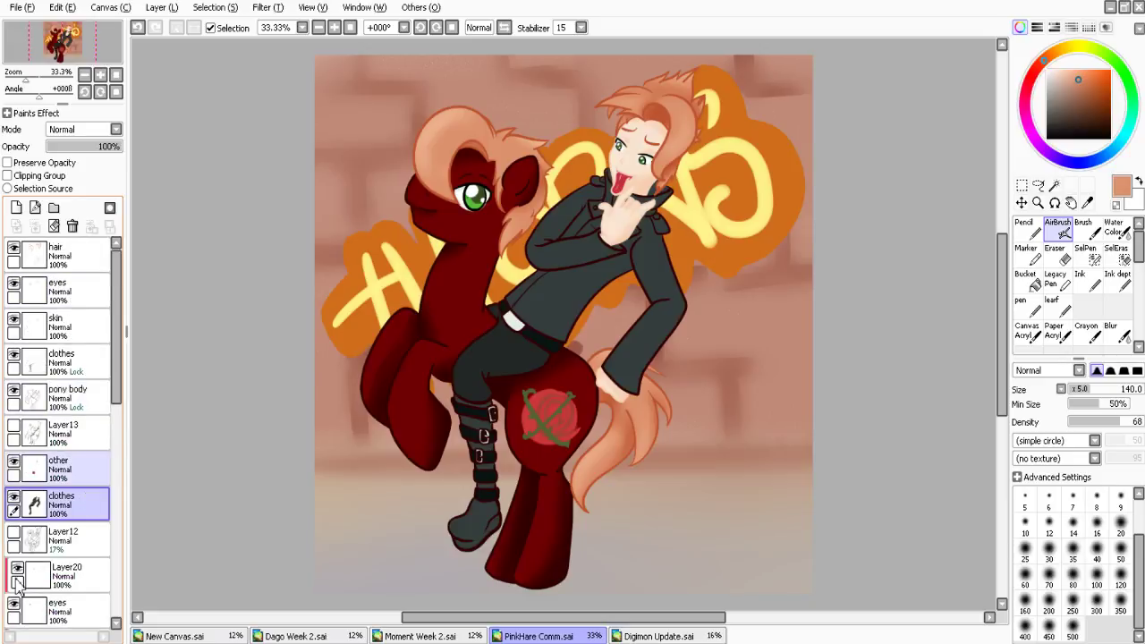
{"action": "left_click", "coordinate": [16, 208]}
{"action": "left_click", "coordinate": [7, 175]}
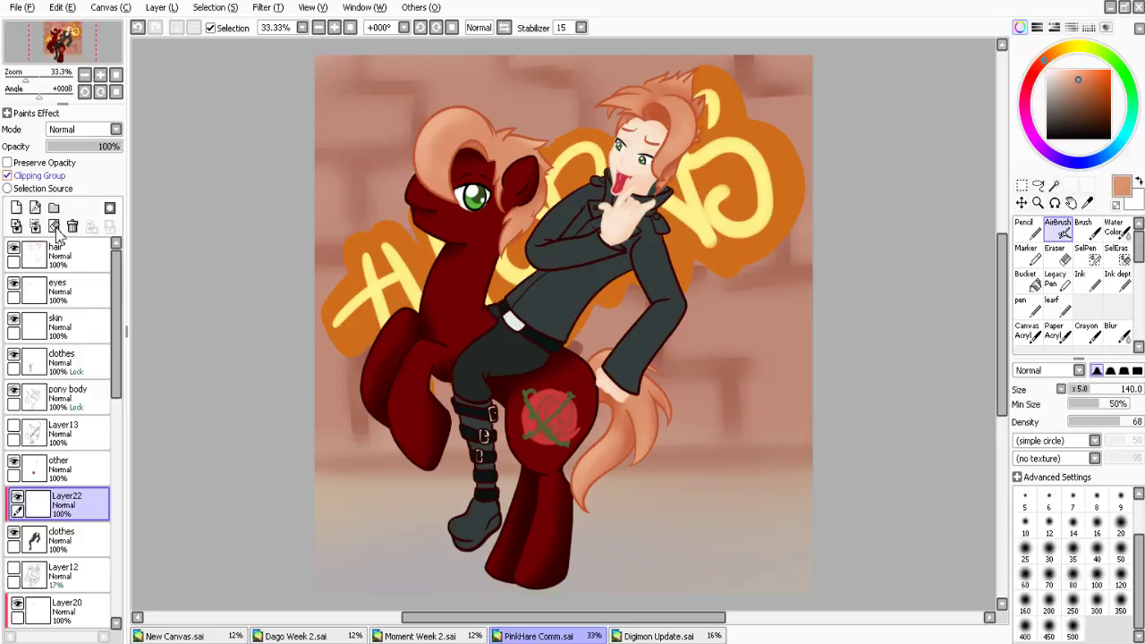
{"action": "left_click", "coordinate": [84, 129]}
{"action": "left_click", "coordinate": [72, 156]}
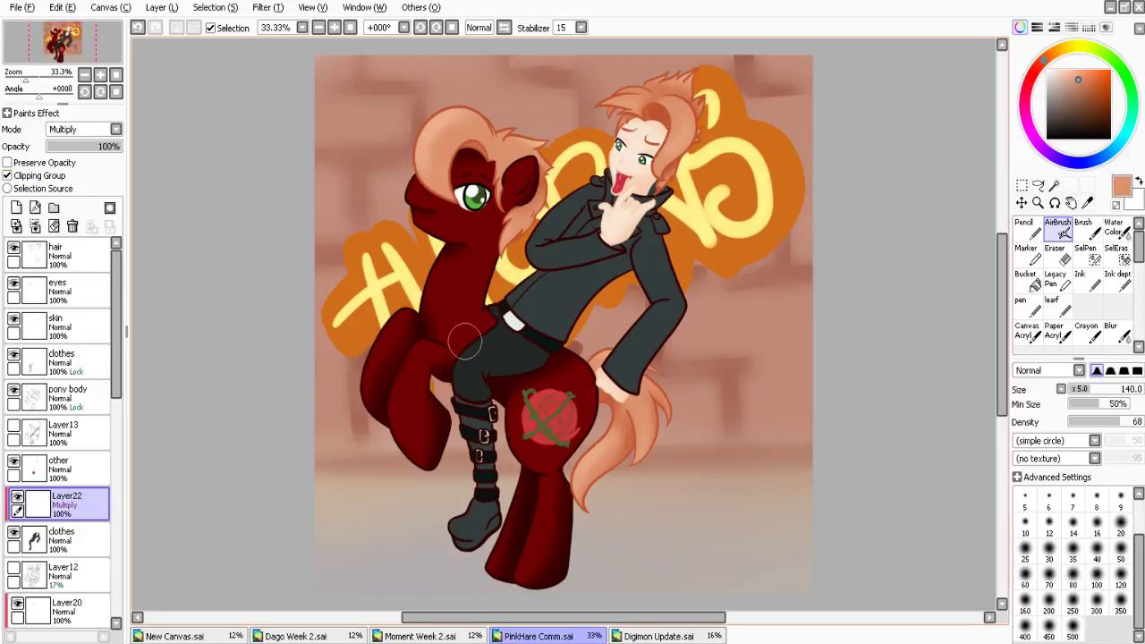
Sample the clothes' dark grey and shade the jacket's collar, torso folds and sleeves with the size 160 pen
{"action": "left_click", "coordinate": [465, 341], "text": "alt"}
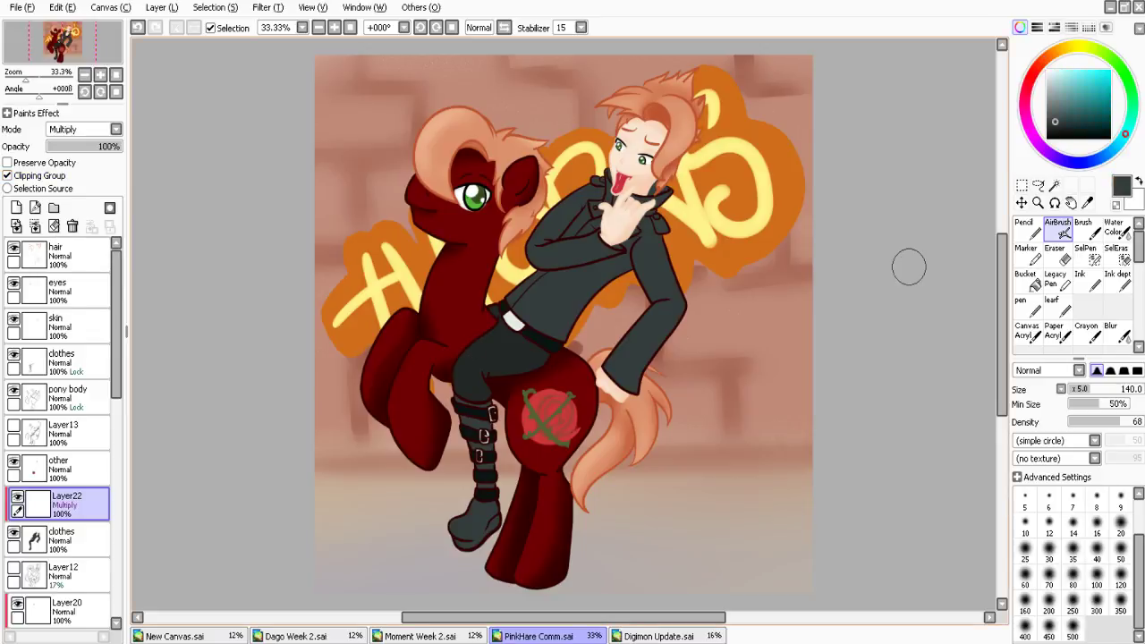
{"action": "left_click", "coordinate": [1028, 308]}
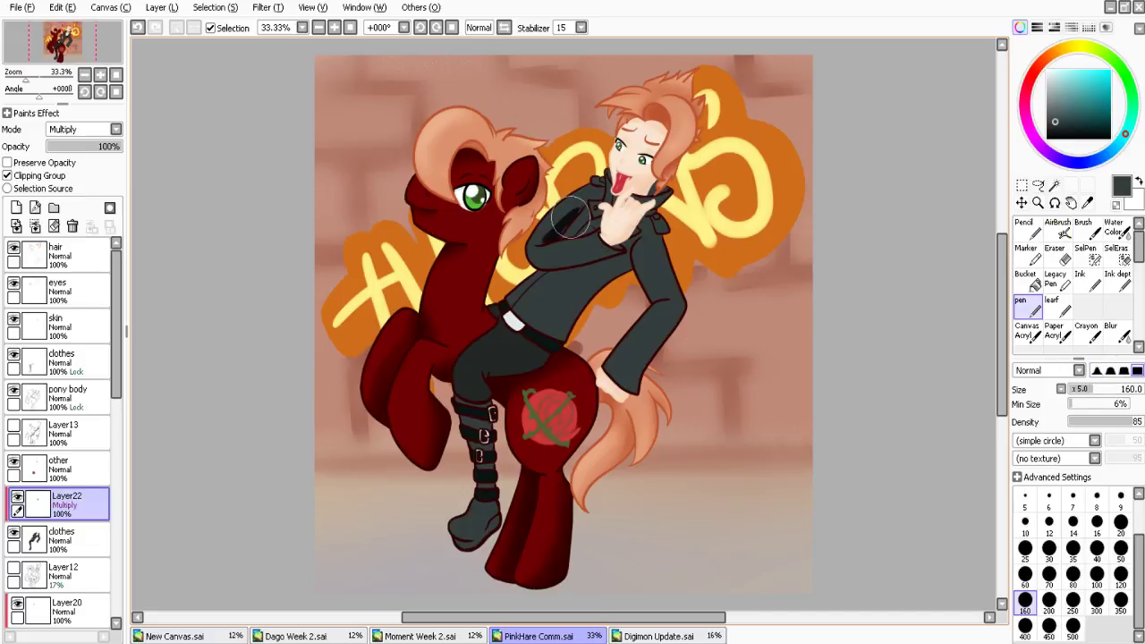
{"action": "mouse_move", "coordinate": [583, 208]}
{"action": "left_mouse_down"}
{"action": "mouse_move", "coordinate": [553, 238]}
{"action": "mouse_move", "coordinate": [627, 258]}
{"action": "left_mouse_up"}
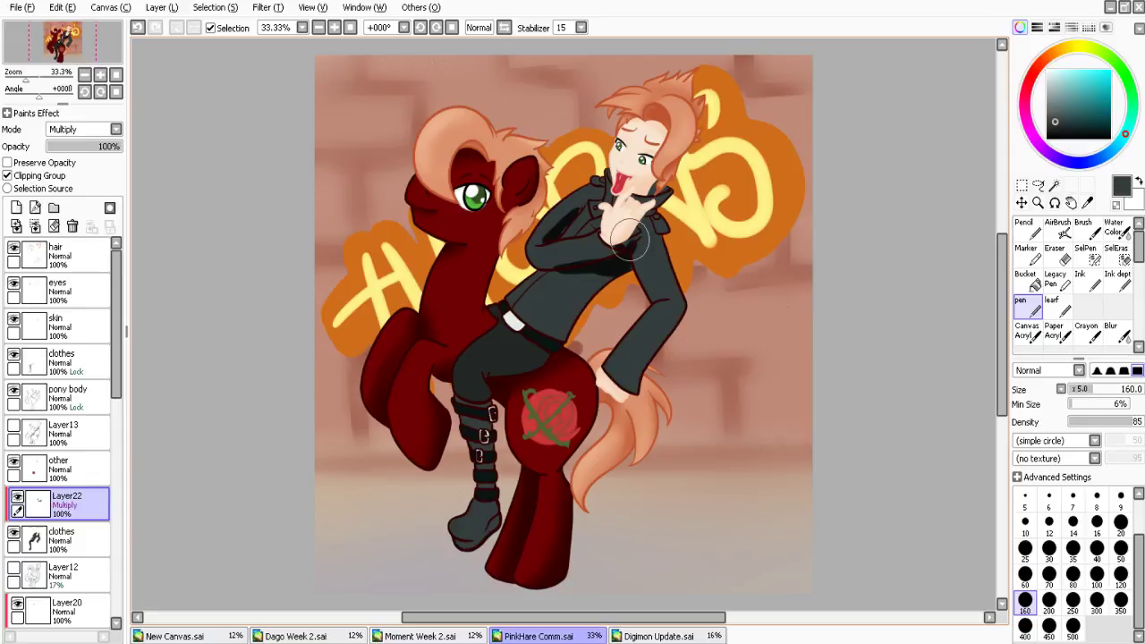
{"action": "left_click_drag", "start_coordinate": [630, 235], "coordinate": [619, 254]}
{"action": "left_click_drag", "start_coordinate": [586, 216], "coordinate": [587, 228]}
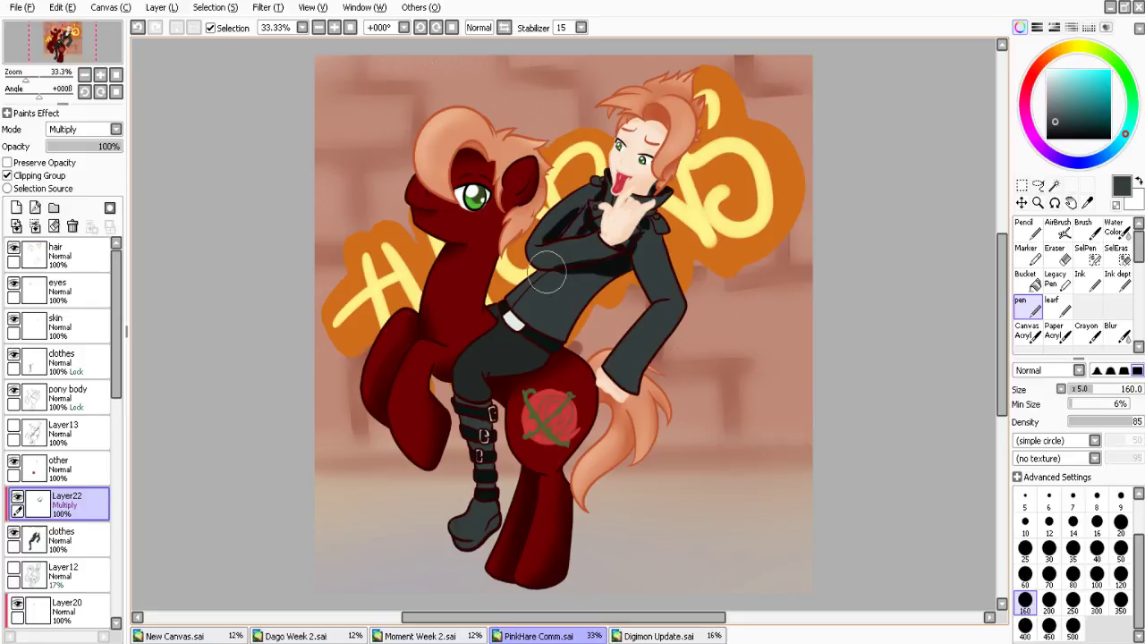
{"action": "left_click_drag", "start_coordinate": [547, 273], "coordinate": [654, 297]}
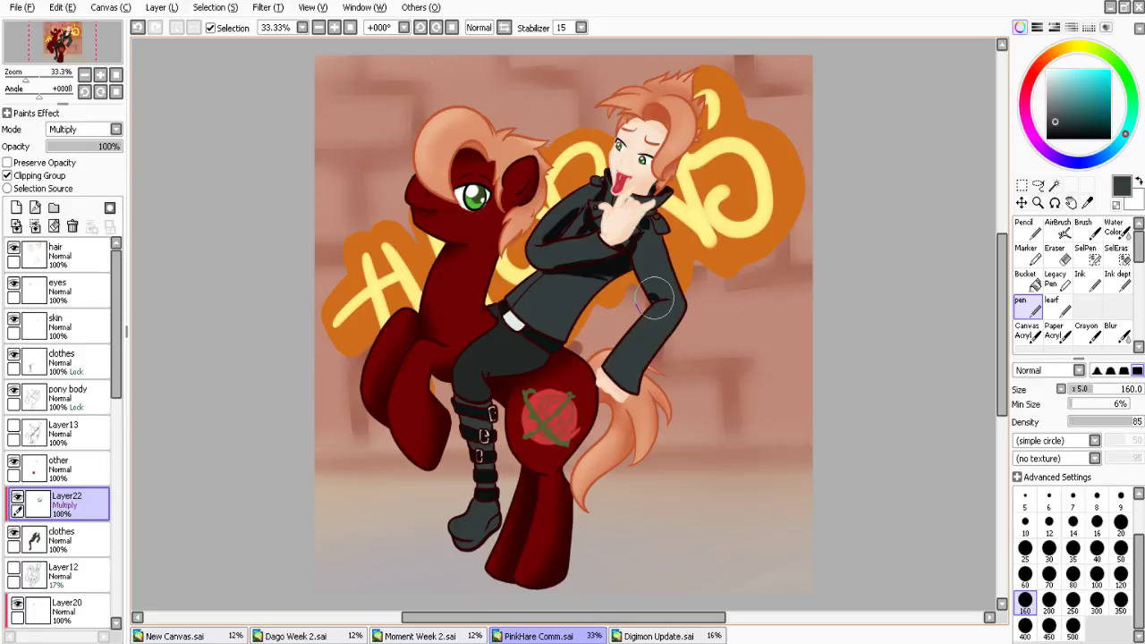
{"action": "left_click_drag", "start_coordinate": [626, 379], "coordinate": [631, 371]}
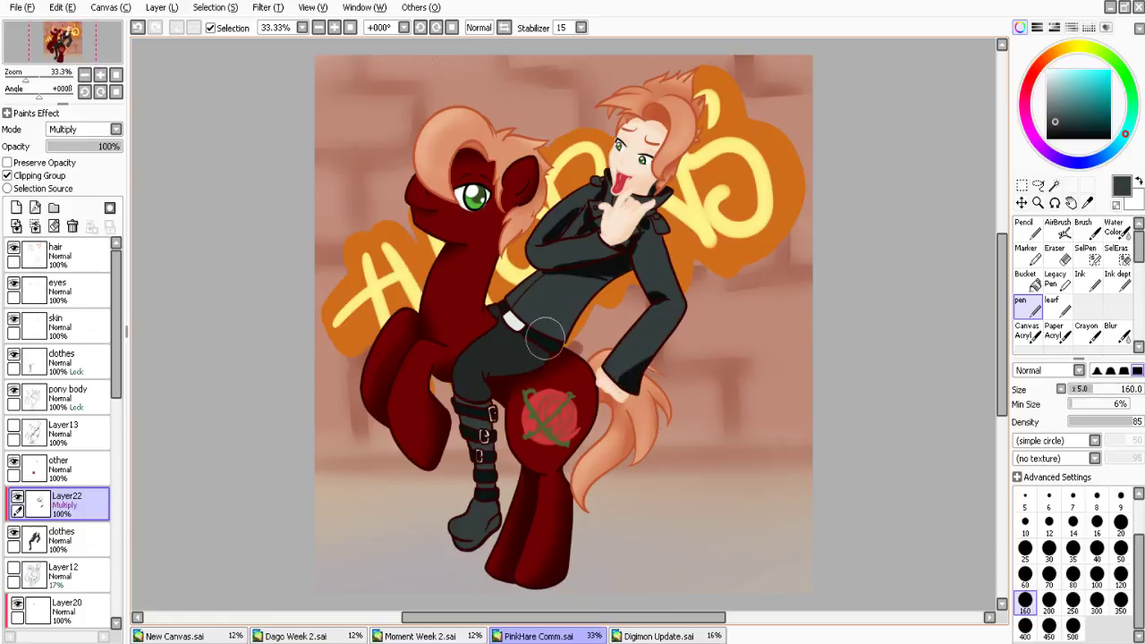
Shade the belt area, trousers and strapped boot with the size 160 pen, undoing the misplaced stroke over the belt
{"action": "left_click_drag", "start_coordinate": [545, 337], "coordinate": [542, 338]}
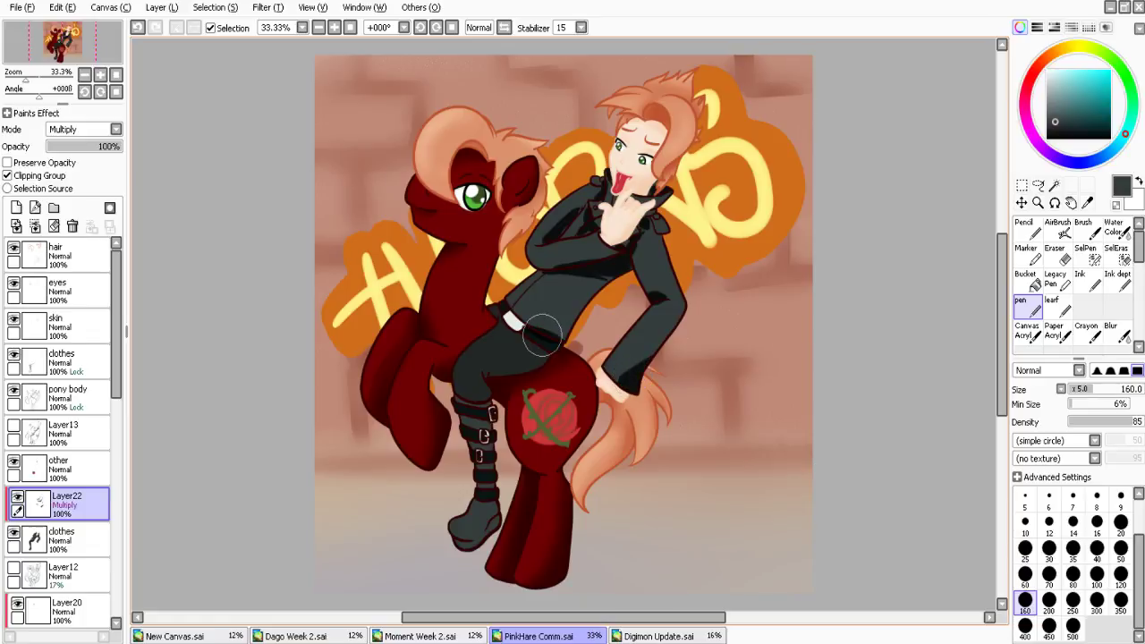
{"action": "key", "text": "ctrl+z"}
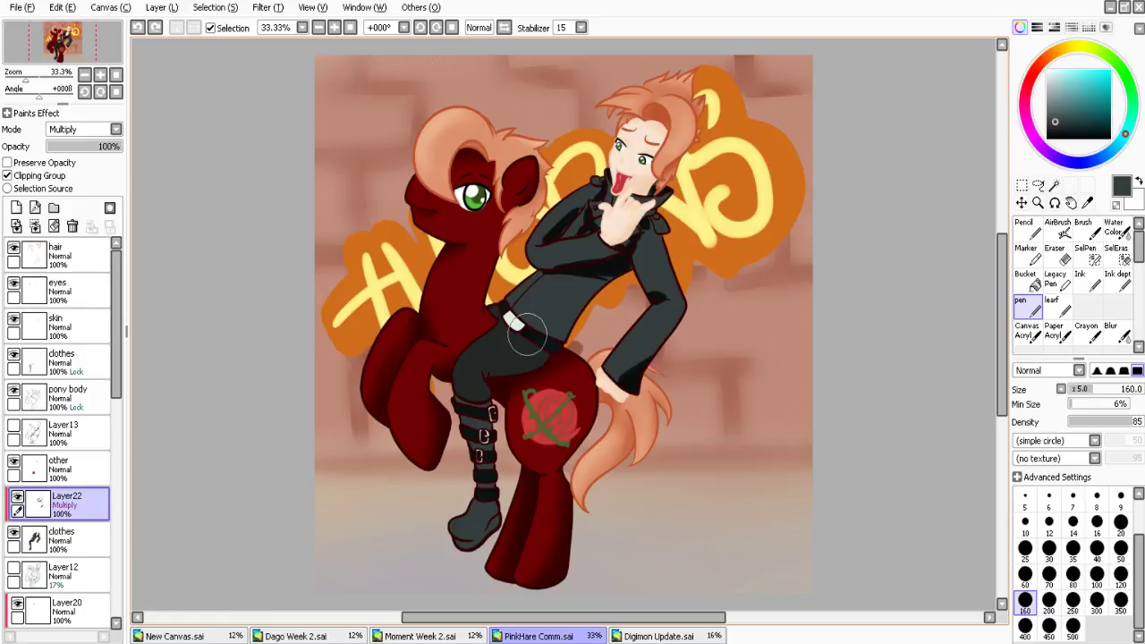
{"action": "left_click_drag", "start_coordinate": [527, 335], "coordinate": [501, 306]}
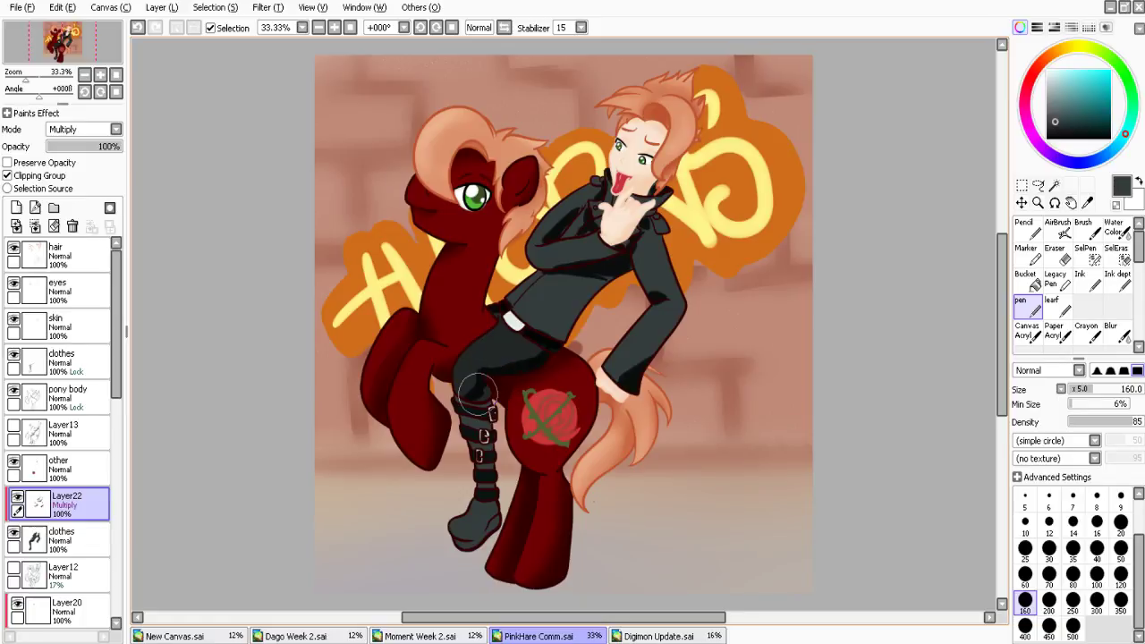
{"action": "mouse_move", "coordinate": [476, 391]}
{"action": "left_mouse_down"}
{"action": "mouse_move", "coordinate": [494, 445]}
{"action": "mouse_move", "coordinate": [497, 517]}
{"action": "mouse_move", "coordinate": [465, 544]}
{"action": "left_mouse_up"}
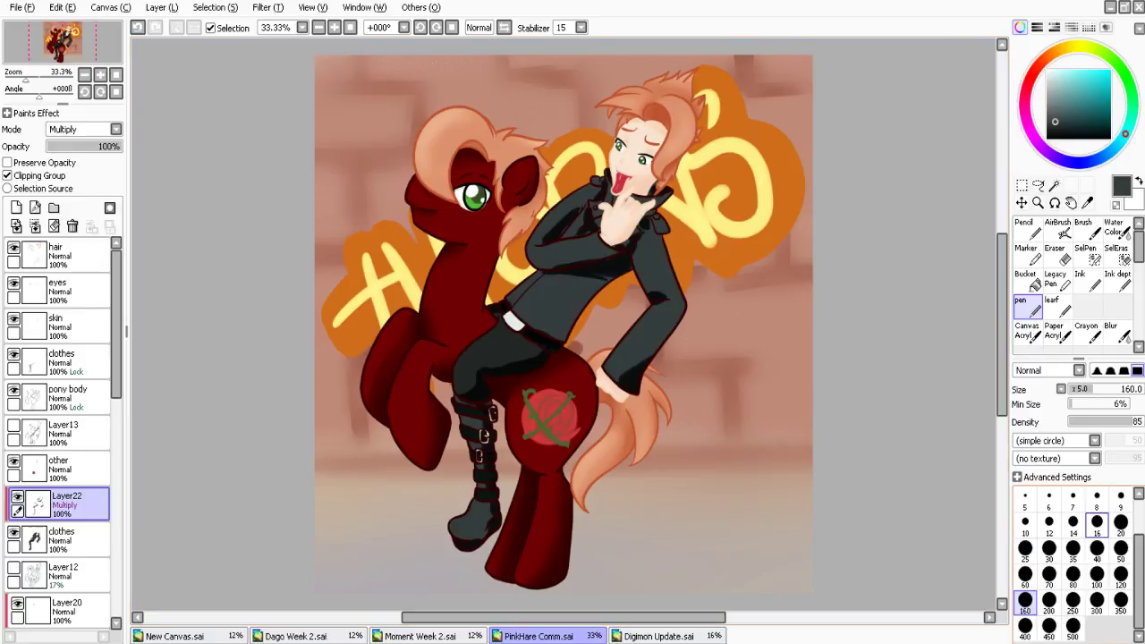
Choose a pale blue-grey, try Screen and Multiply on the clipped clothes shading layer, and set its blending mode to Overlay
{"action": "left_click", "coordinate": [1046, 83]}
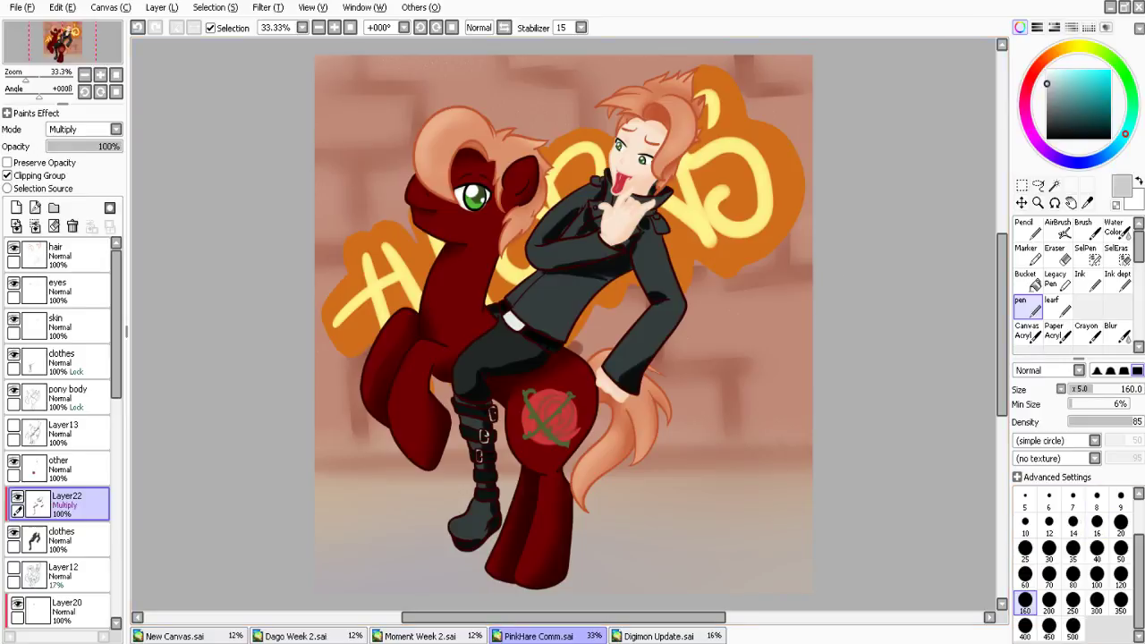
{"action": "left_click", "coordinate": [1054, 75]}
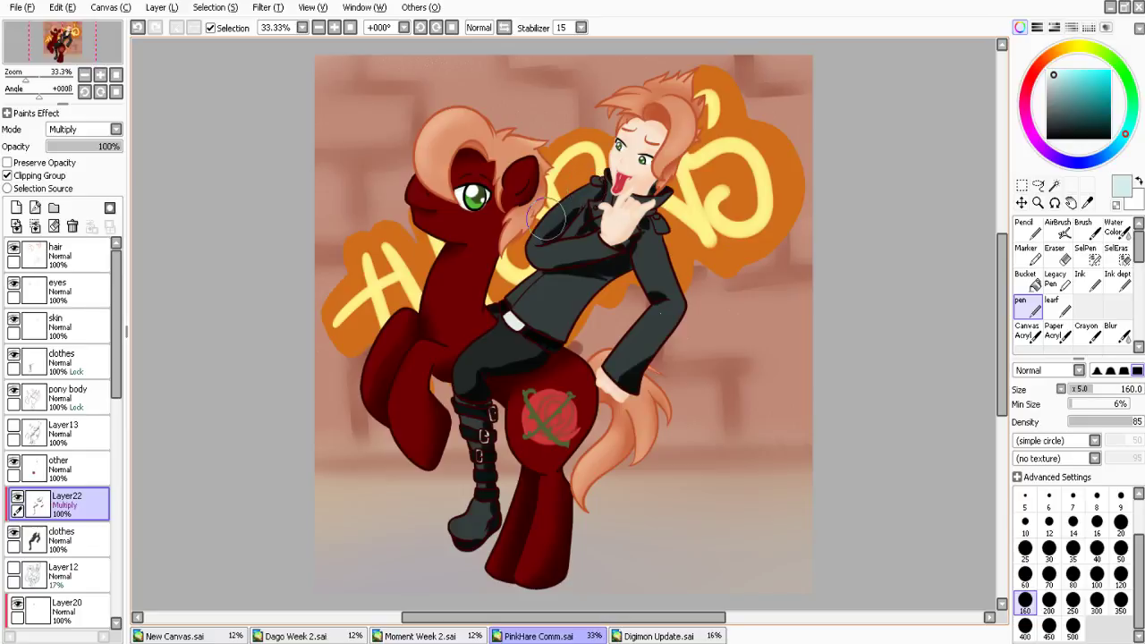
{"action": "left_click", "coordinate": [110, 210]}
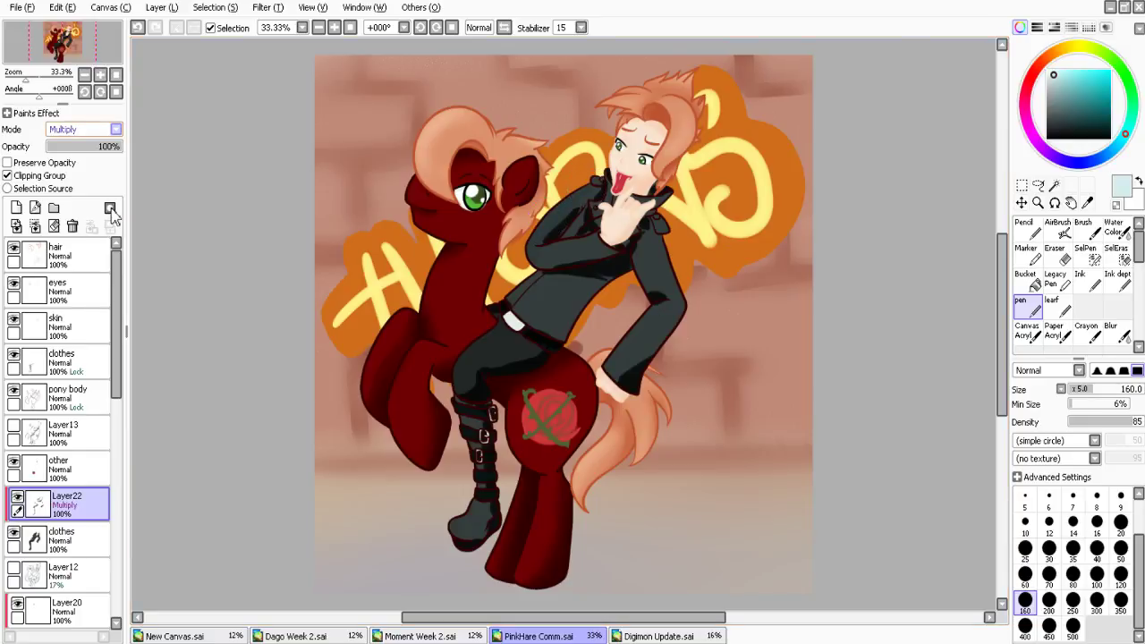
{"action": "left_click", "coordinate": [117, 171]}
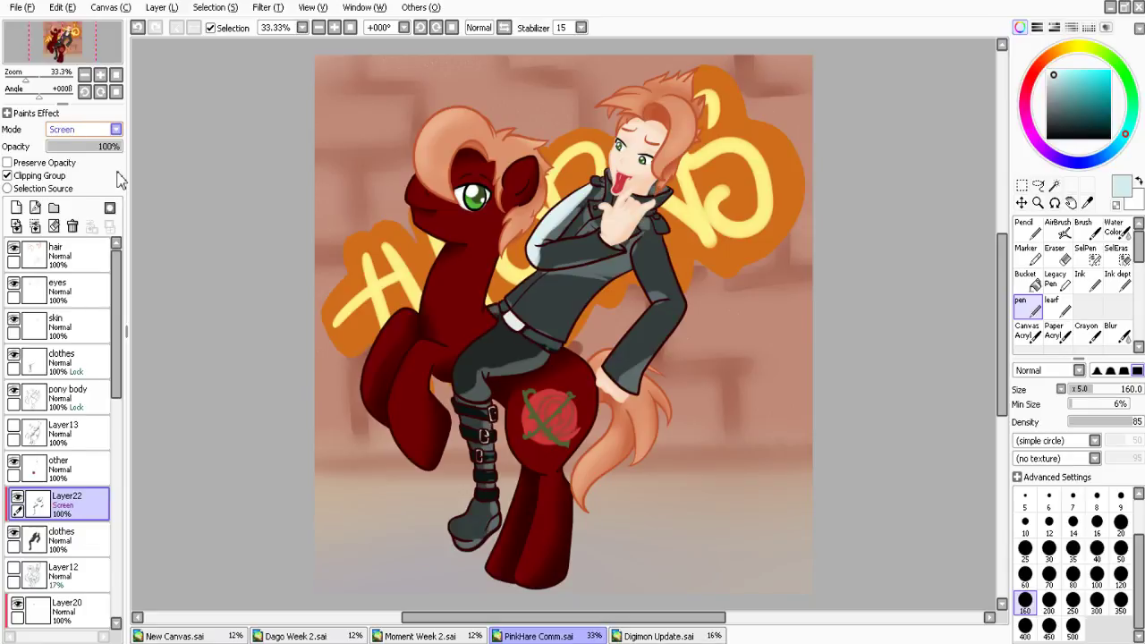
{"action": "key", "text": "Down"}
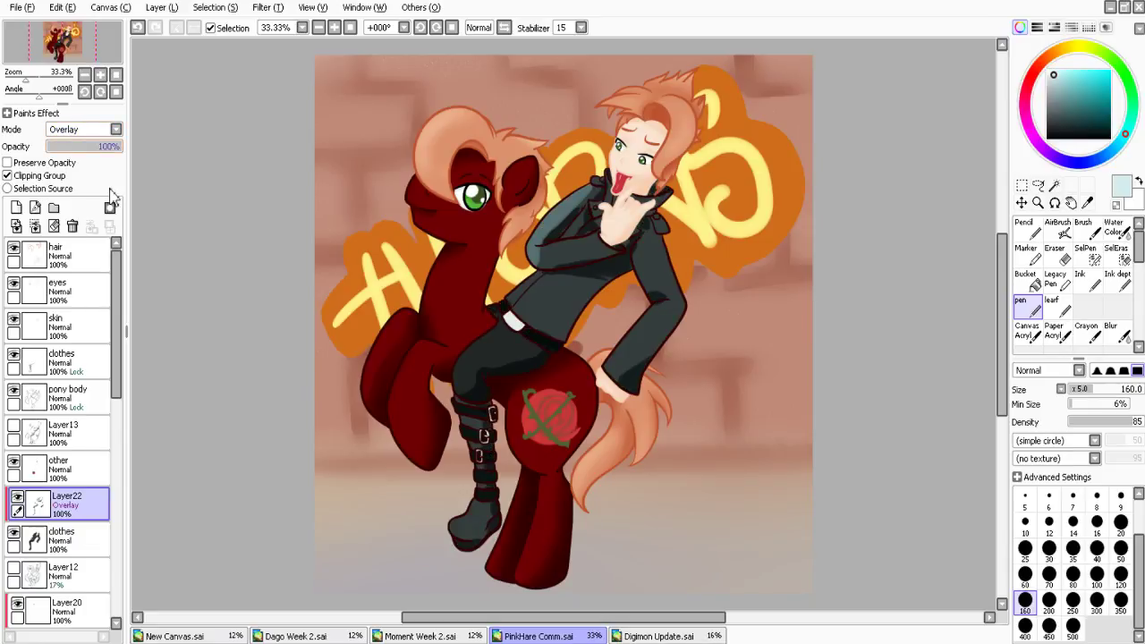
{"action": "key", "text": "Up"}
{"action": "key", "text": "Up"}
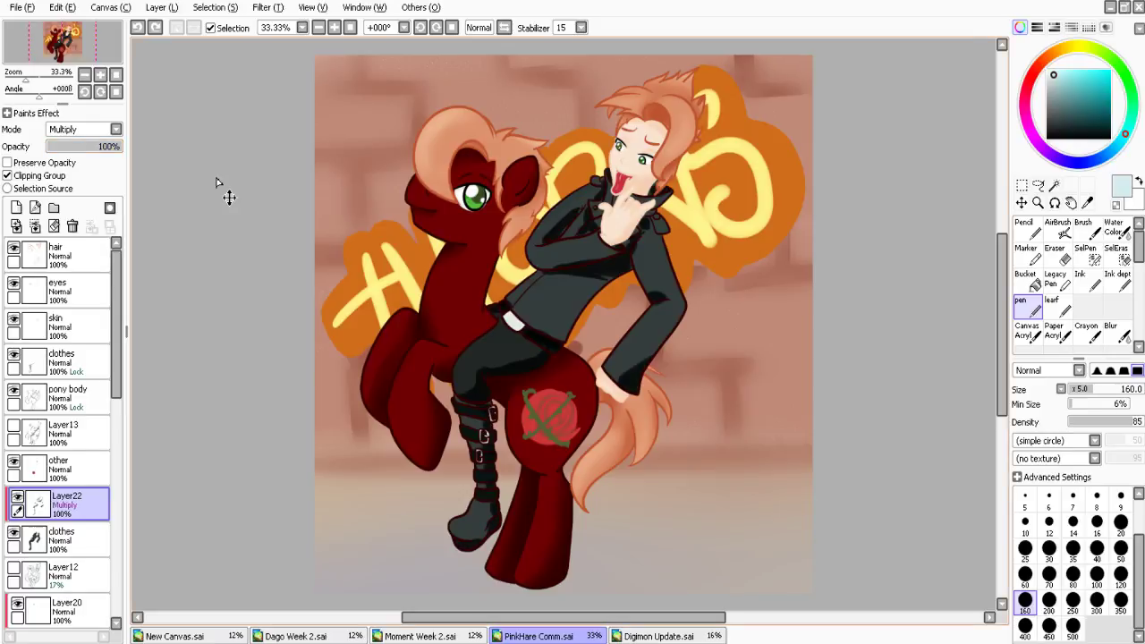
{"action": "key", "text": "Down"}
{"action": "key", "text": "Down"}
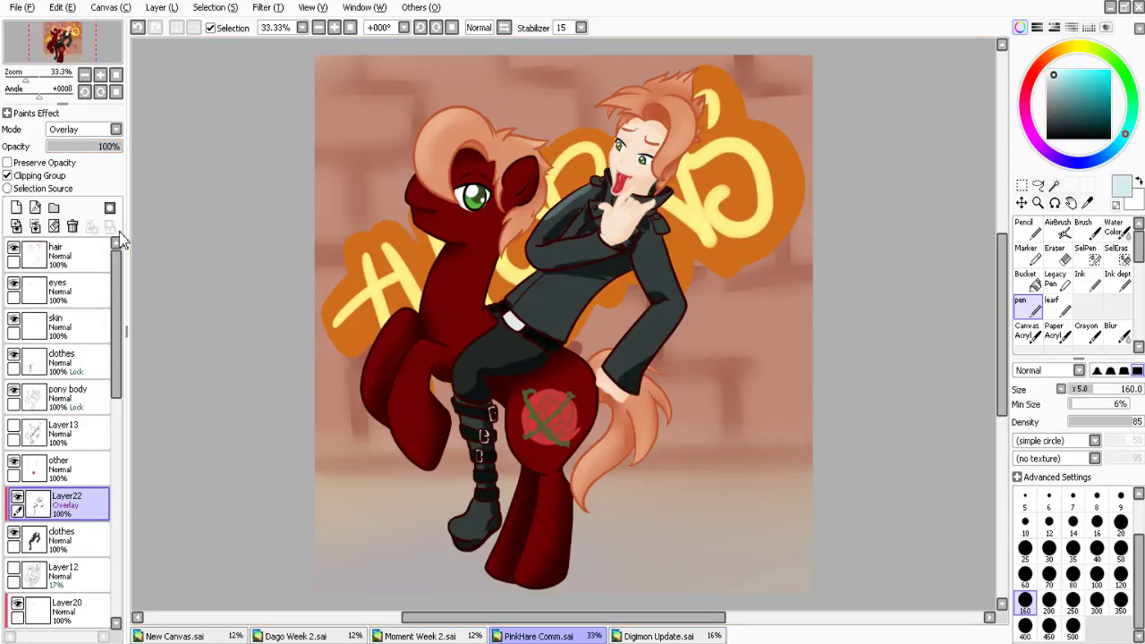
{"action": "key", "text": "Up"}
{"action": "key", "text": "Up"}
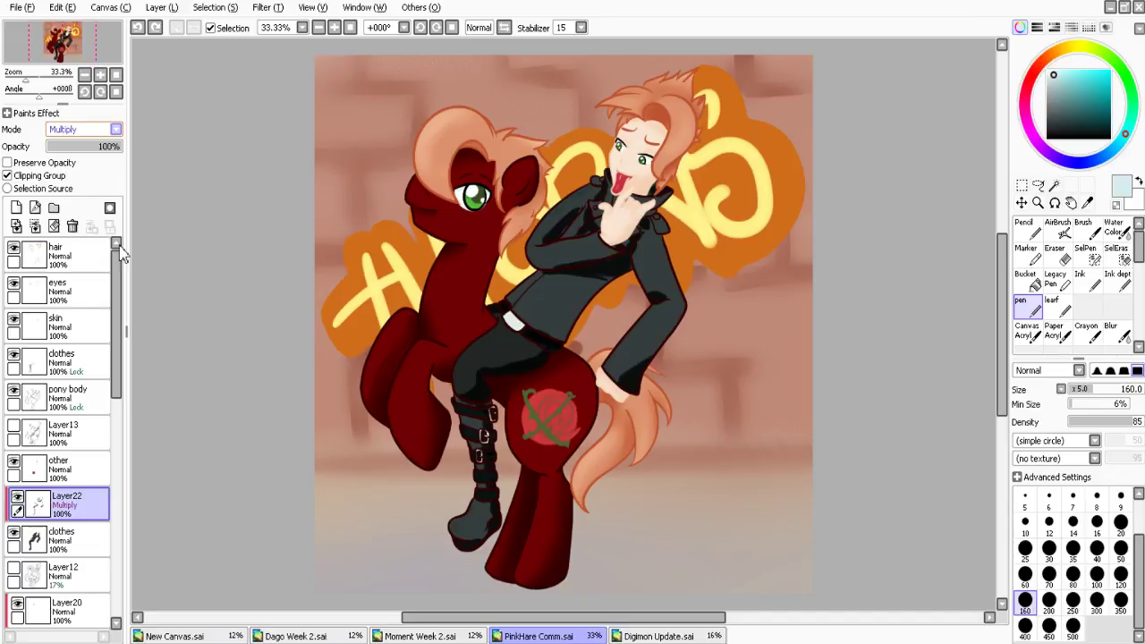
{"action": "key", "text": "Down"}
{"action": "key", "text": "Down"}
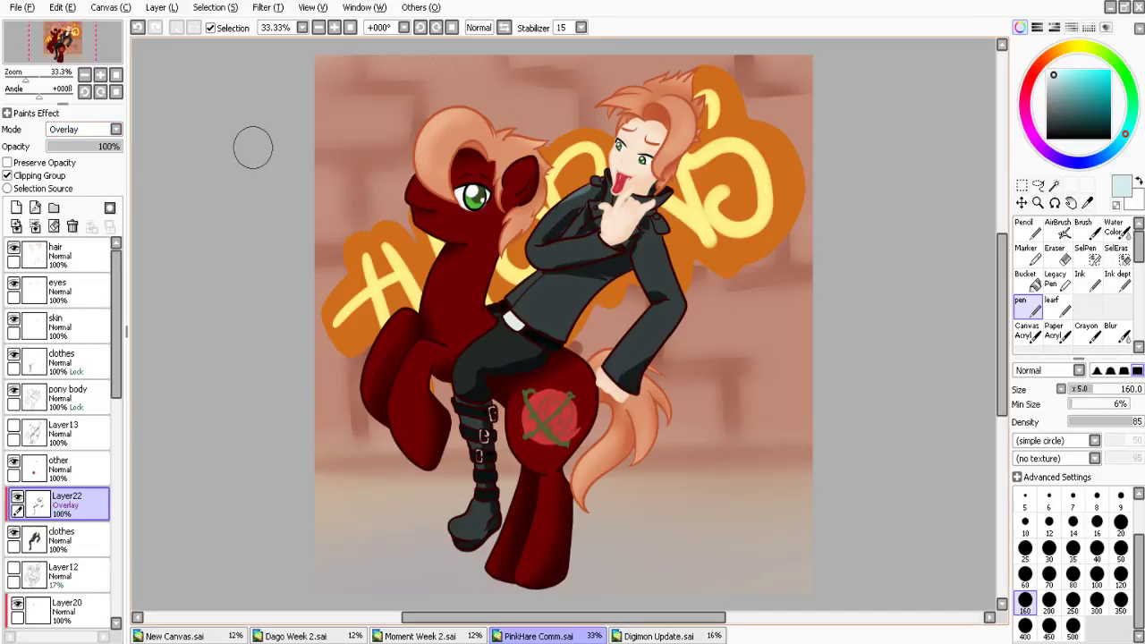
Erase the pale stroke from the jacket's upper sleeve with the Eraser at size 60
{"action": "key", "text": "e"}
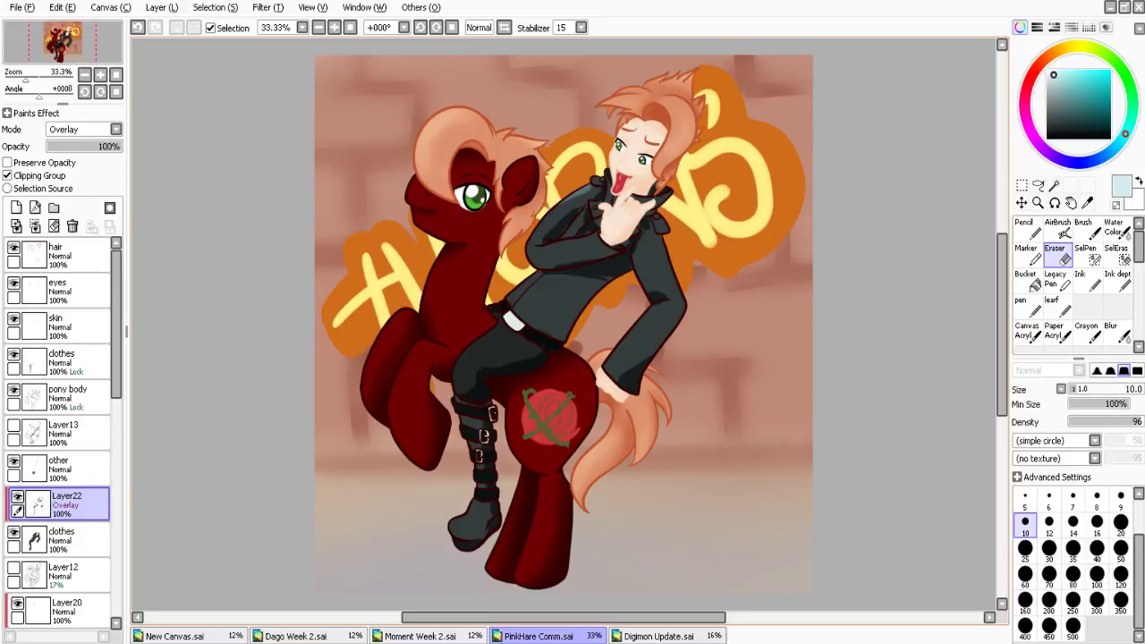
{"action": "left_click", "coordinate": [1026, 576]}
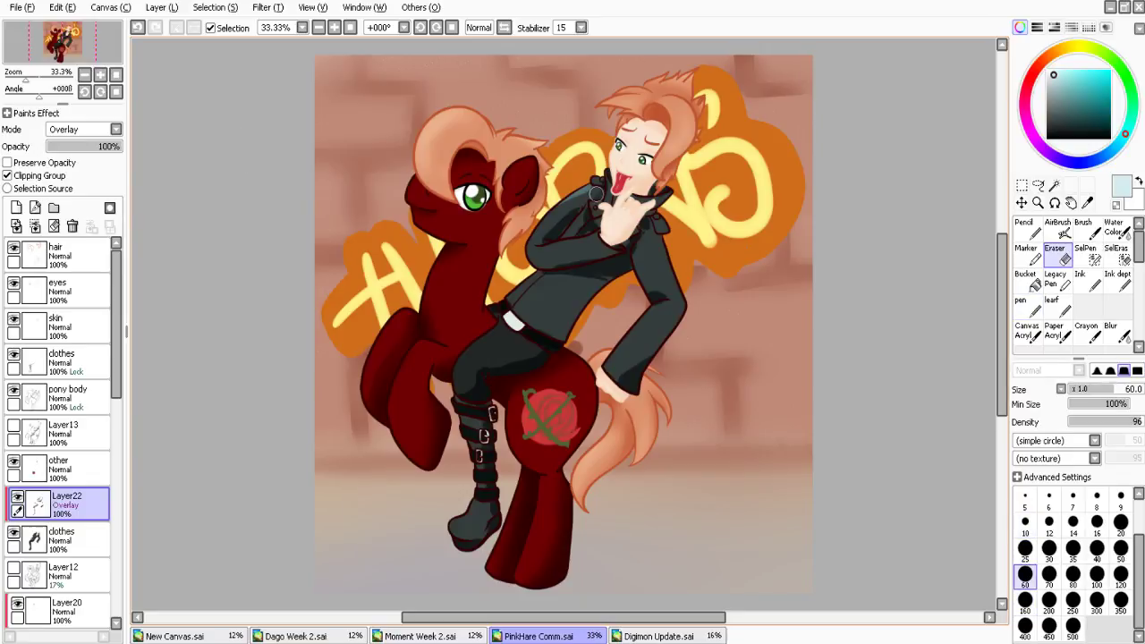
{"action": "left_click_drag", "start_coordinate": [595, 193], "coordinate": [569, 197]}
Choose a medium blue-grey and paint highlights on the jacket, sleeves and trousers with the size 160 pen
{"action": "left_click", "coordinate": [1053, 91]}
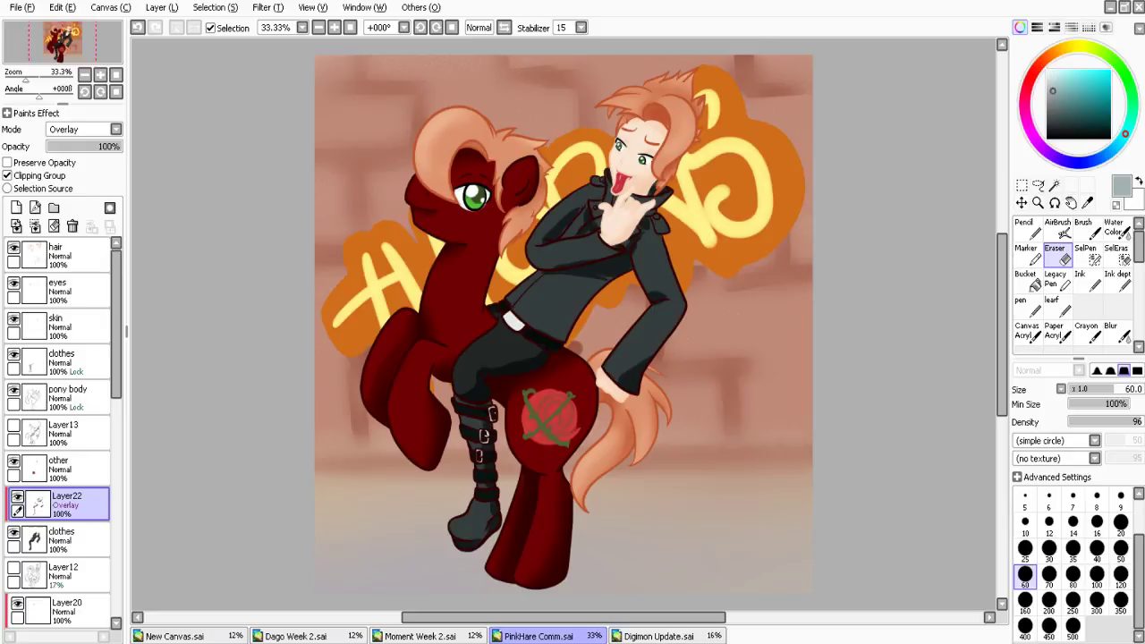
{"action": "left_click", "coordinate": [1052, 92]}
{"action": "left_click", "coordinate": [1028, 307]}
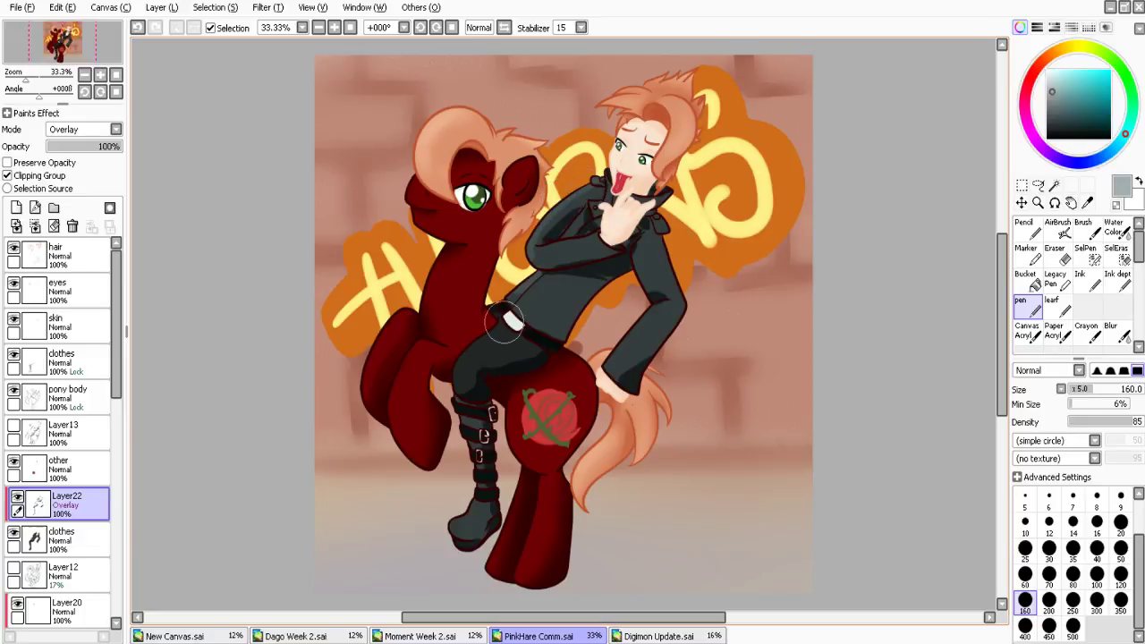
{"action": "left_click_drag", "start_coordinate": [504, 323], "coordinate": [470, 371]}
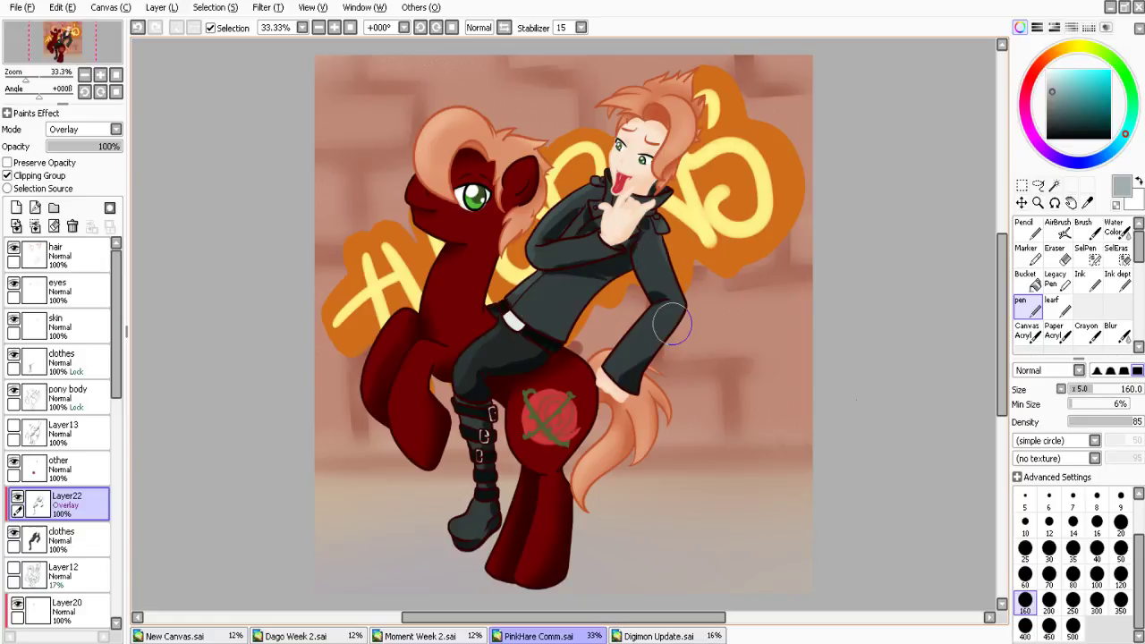
{"action": "left_click_drag", "start_coordinate": [673, 324], "coordinate": [594, 367]}
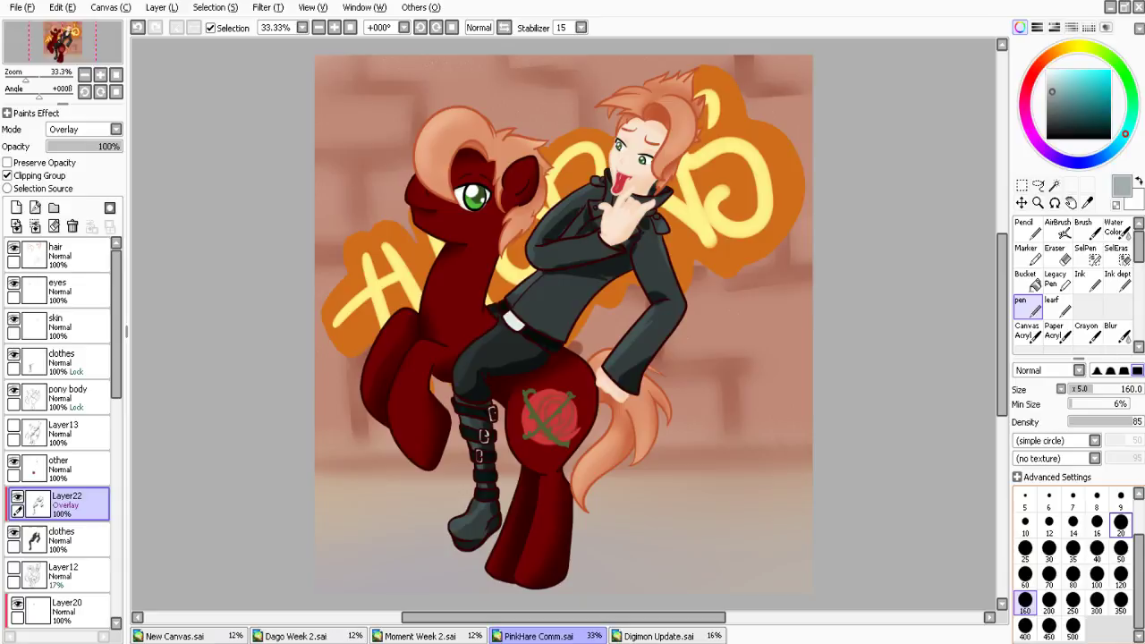
Soften the shading and highlights across the jacket, sleeves, trousers and boot with the Blur brush at size 75
{"action": "left_click", "coordinate": [1118, 333]}
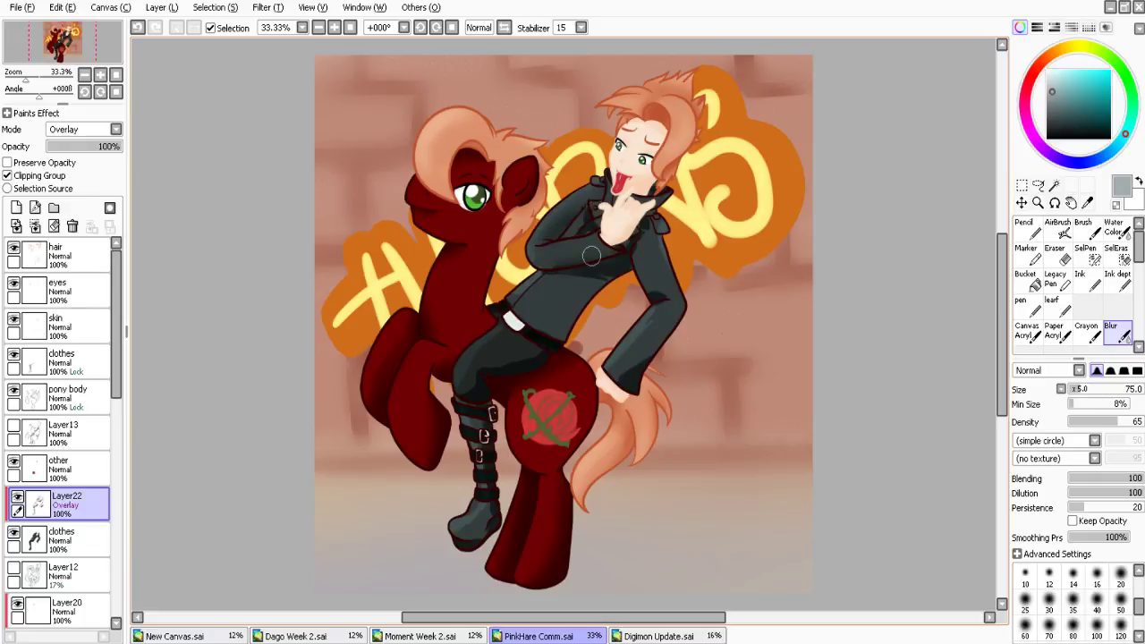
{"action": "left_click_drag", "start_coordinate": [591, 257], "coordinate": [516, 287]}
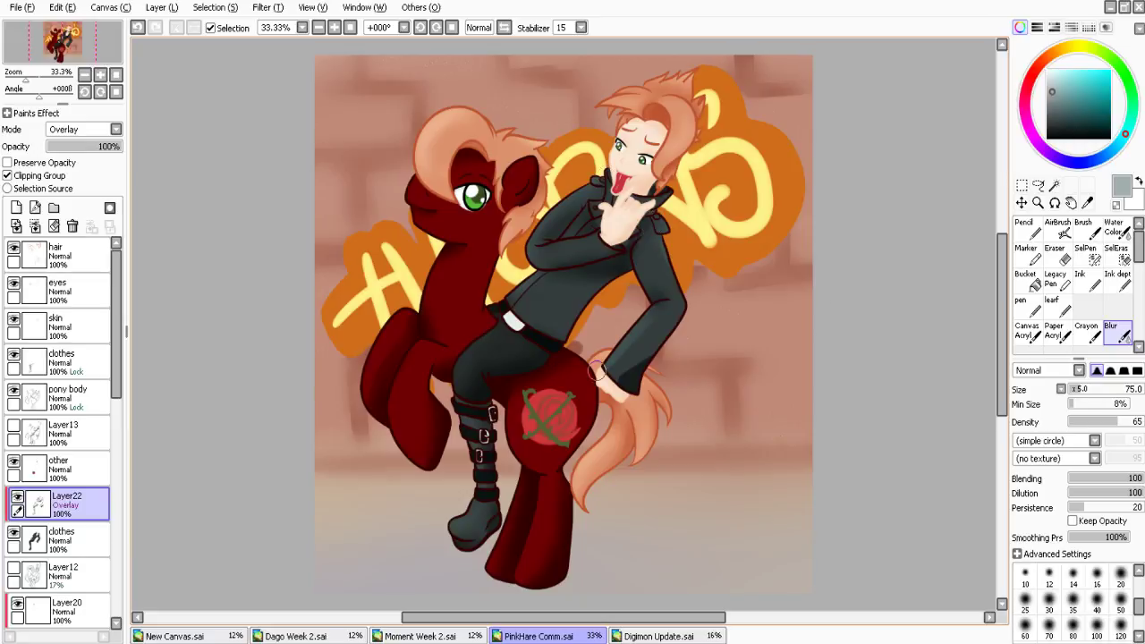
{"action": "left_click_drag", "start_coordinate": [597, 371], "coordinate": [647, 365]}
Sample the tongue's red and, on the "other" layer, shade the mouth corners and tongue's edge darker red with the size 10 pen
{"action": "key", "text": "alt"}
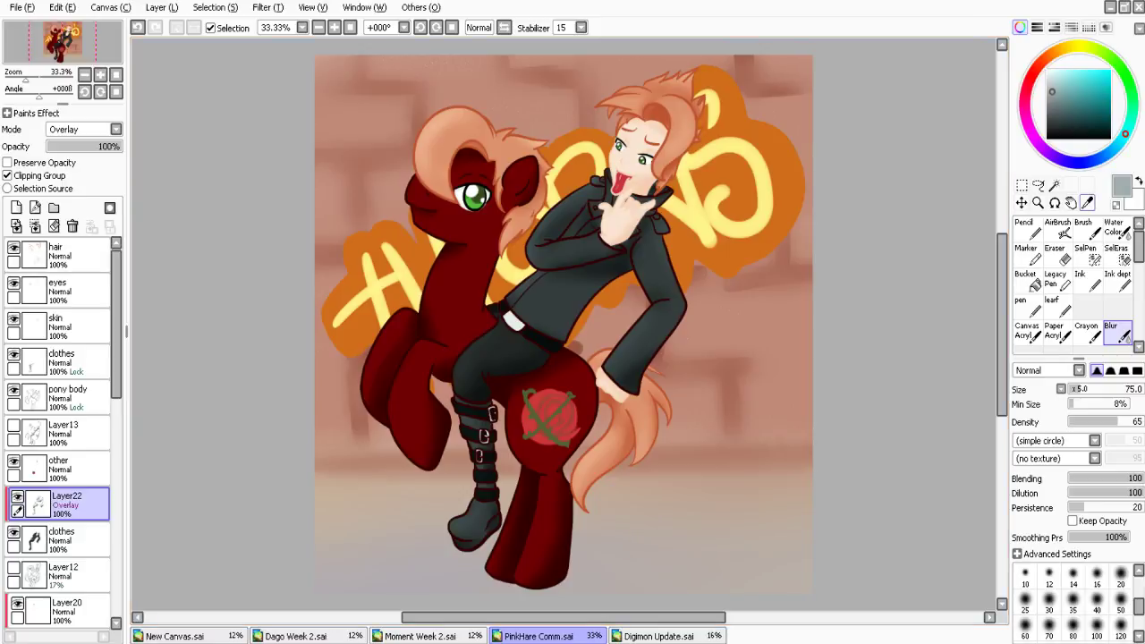
{"action": "key", "text": "ctrl+alt+space"}
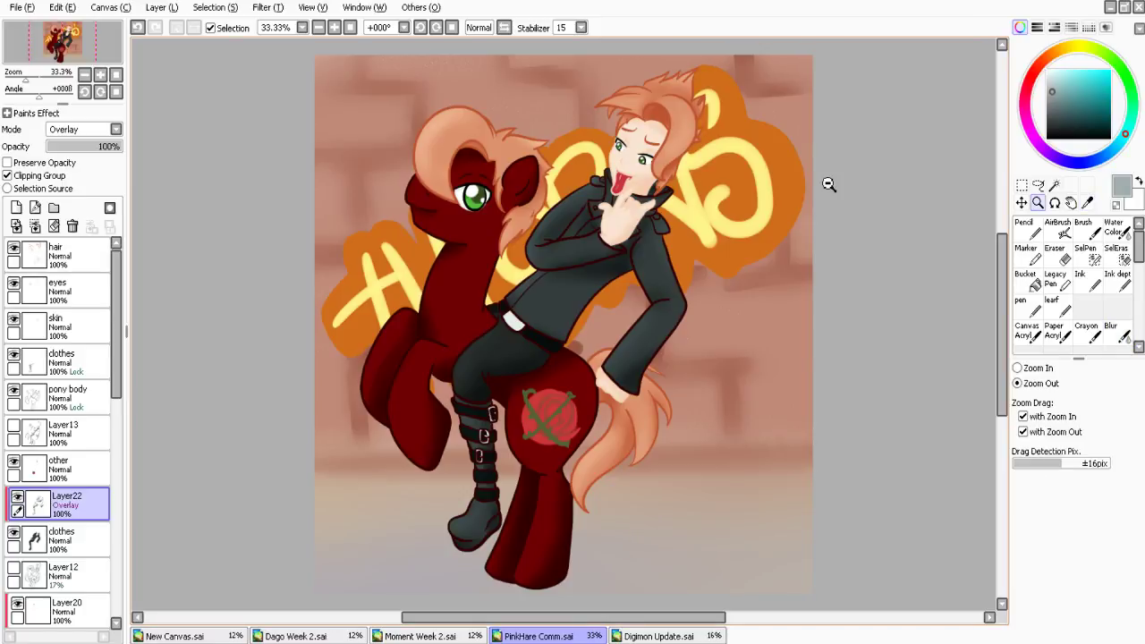
{"action": "left_click_drag", "start_coordinate": [590, 163], "coordinate": [667, 213]}
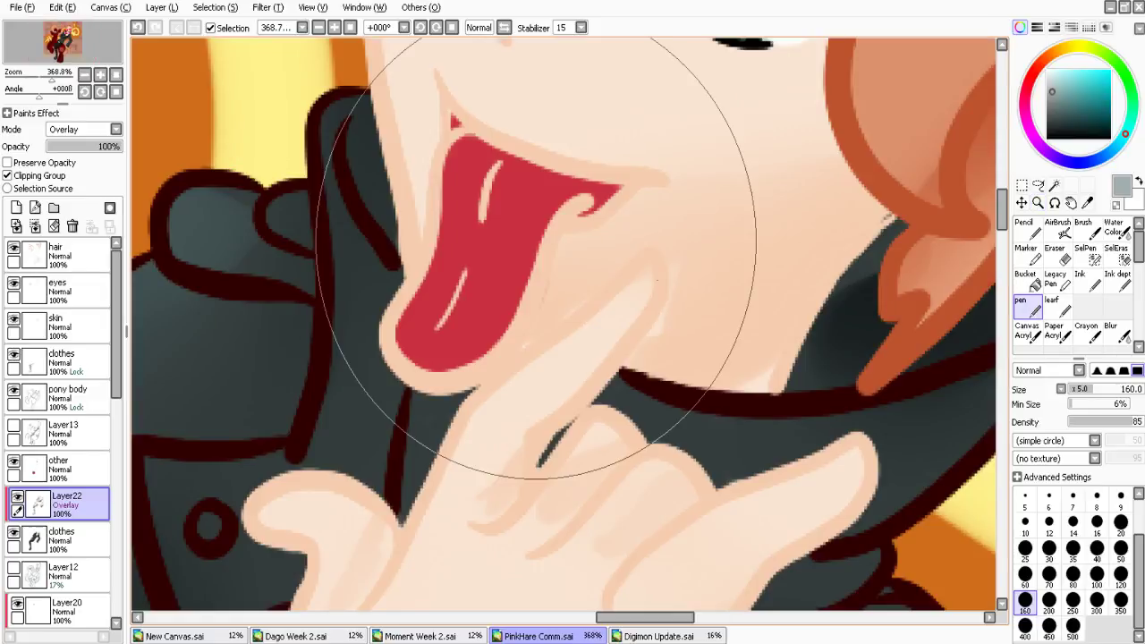
{"action": "right_click", "coordinate": [534, 242]}
{"action": "left_click", "coordinate": [49, 461]}
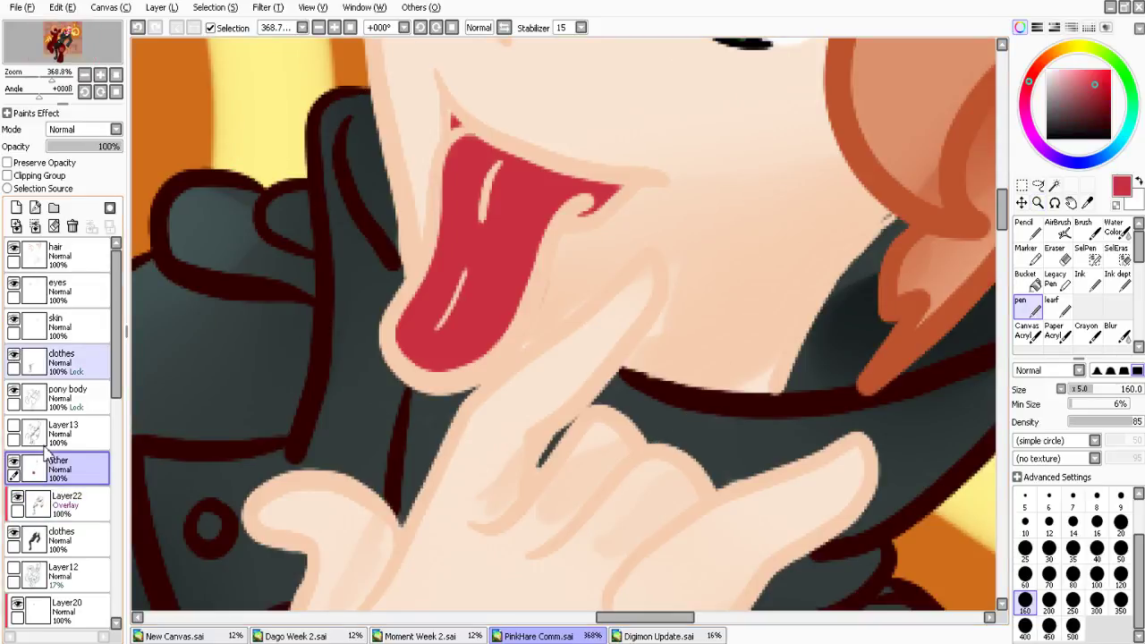
{"action": "left_click", "coordinate": [1025, 521]}
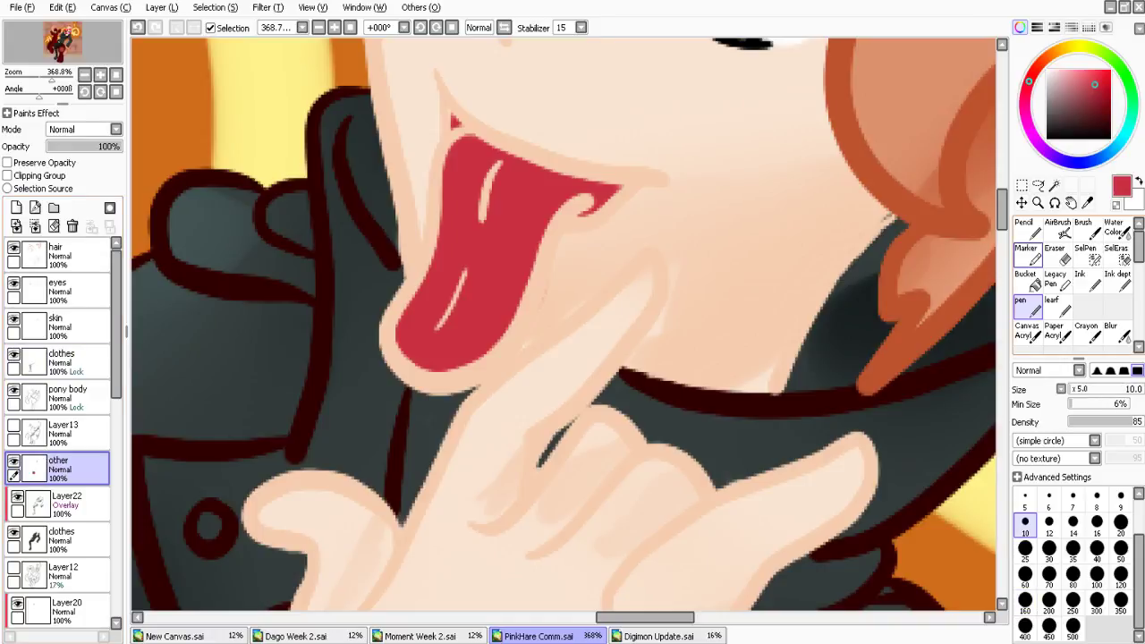
{"action": "left_click", "coordinate": [1106, 98]}
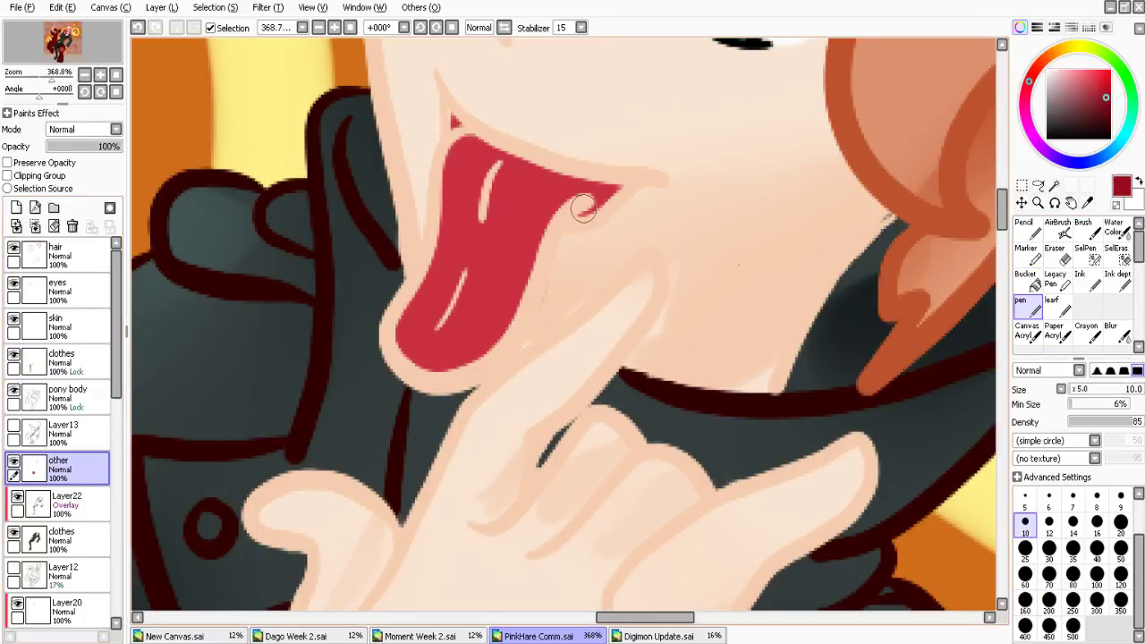
{"action": "left_click_drag", "start_coordinate": [584, 209], "coordinate": [607, 195]}
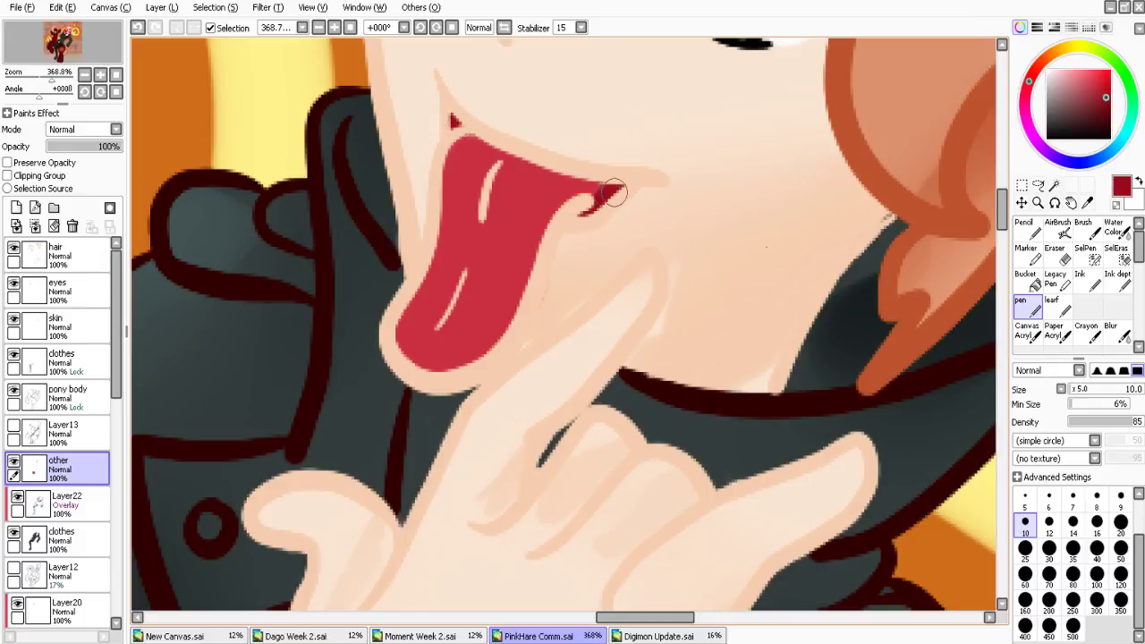
{"action": "mouse_move", "coordinate": [614, 193]}
{"action": "left_mouse_down"}
{"action": "mouse_move", "coordinate": [582, 197]}
{"action": "mouse_move", "coordinate": [396, 337]}
{"action": "mouse_move", "coordinate": [447, 372]}
{"action": "left_mouse_up"}
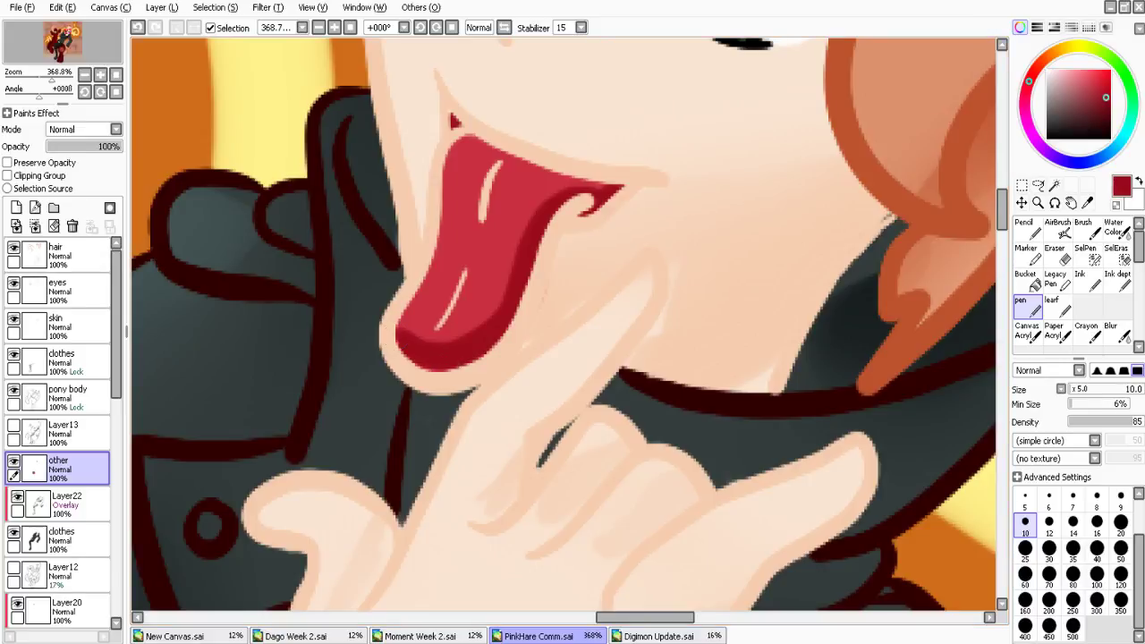
Airbrush a light pink highlight along the tongue's upper and outer side at size 25
{"action": "left_click", "coordinate": [1058, 230]}
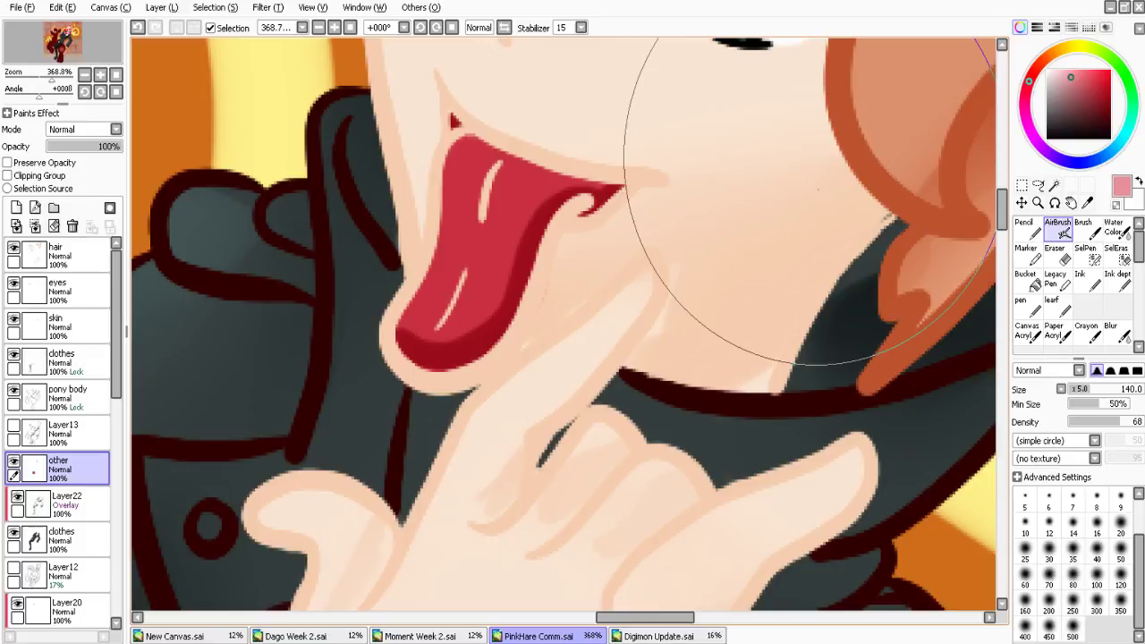
{"action": "left_click", "coordinate": [1026, 549]}
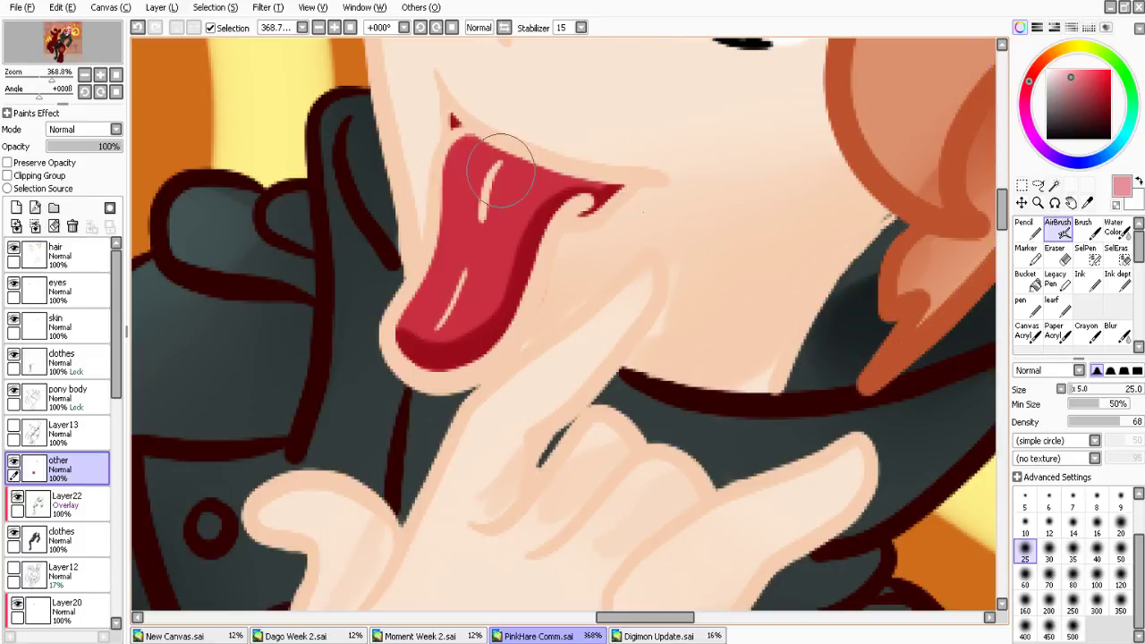
{"action": "mouse_move", "coordinate": [501, 172]}
{"action": "left_mouse_down"}
{"action": "mouse_move", "coordinate": [453, 167]}
{"action": "mouse_move", "coordinate": [412, 309]}
{"action": "left_mouse_up"}
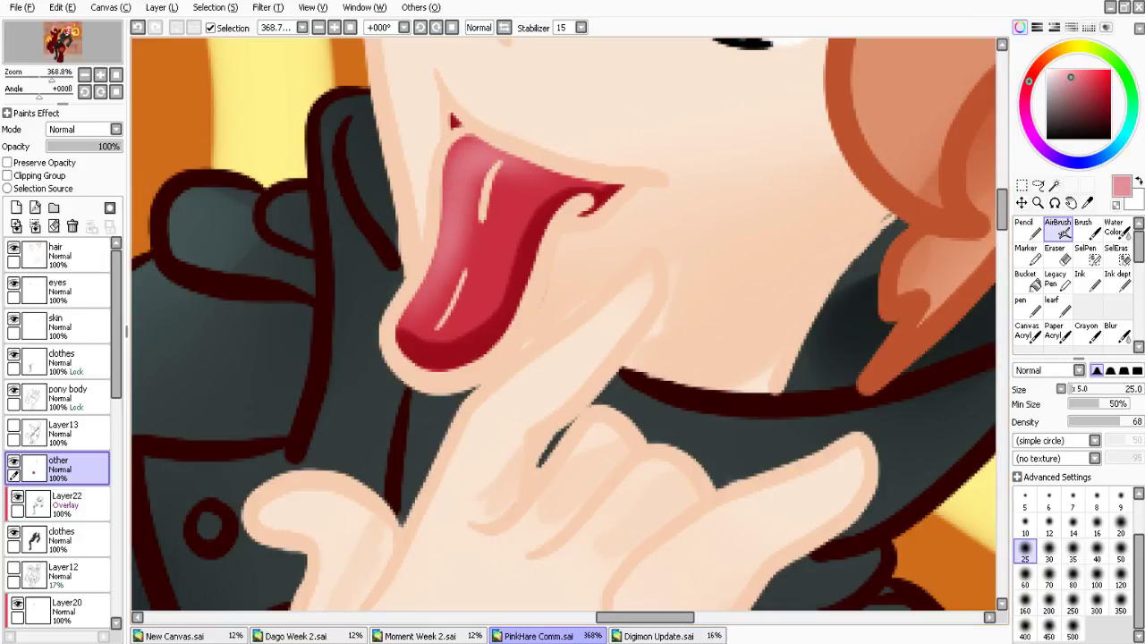
Blend the tongue's dark shading and pink highlight with the Blur brush at size 25
{"action": "left_click", "coordinate": [1116, 332]}
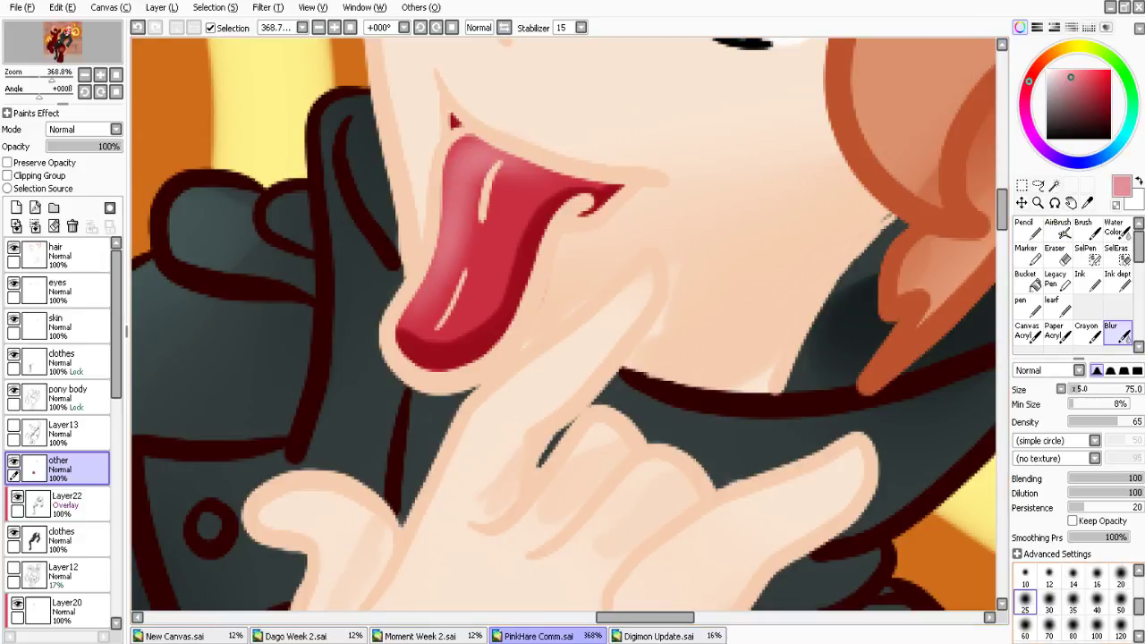
{"action": "left_click", "coordinate": [1025, 599]}
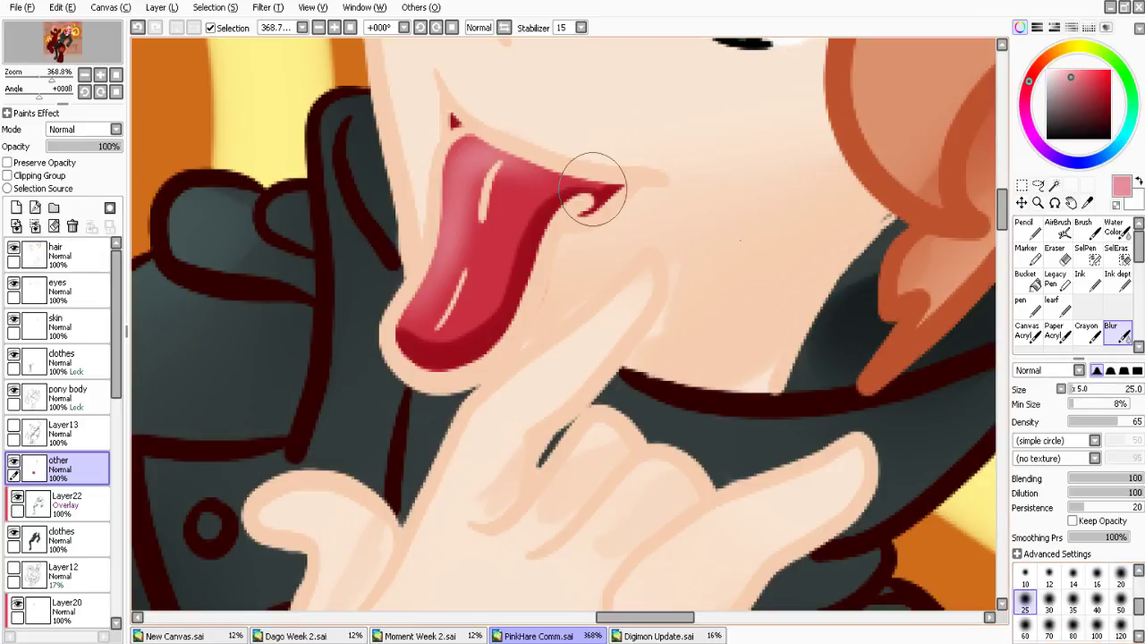
{"action": "mouse_move", "coordinate": [593, 189]}
{"action": "left_mouse_down"}
{"action": "mouse_move", "coordinate": [494, 299]}
{"action": "mouse_move", "coordinate": [457, 199]}
{"action": "mouse_move", "coordinate": [469, 168]}
{"action": "mouse_move", "coordinate": [460, 268]}
{"action": "mouse_move", "coordinate": [529, 191]}
{"action": "mouse_move", "coordinate": [498, 240]}
{"action": "left_mouse_up"}
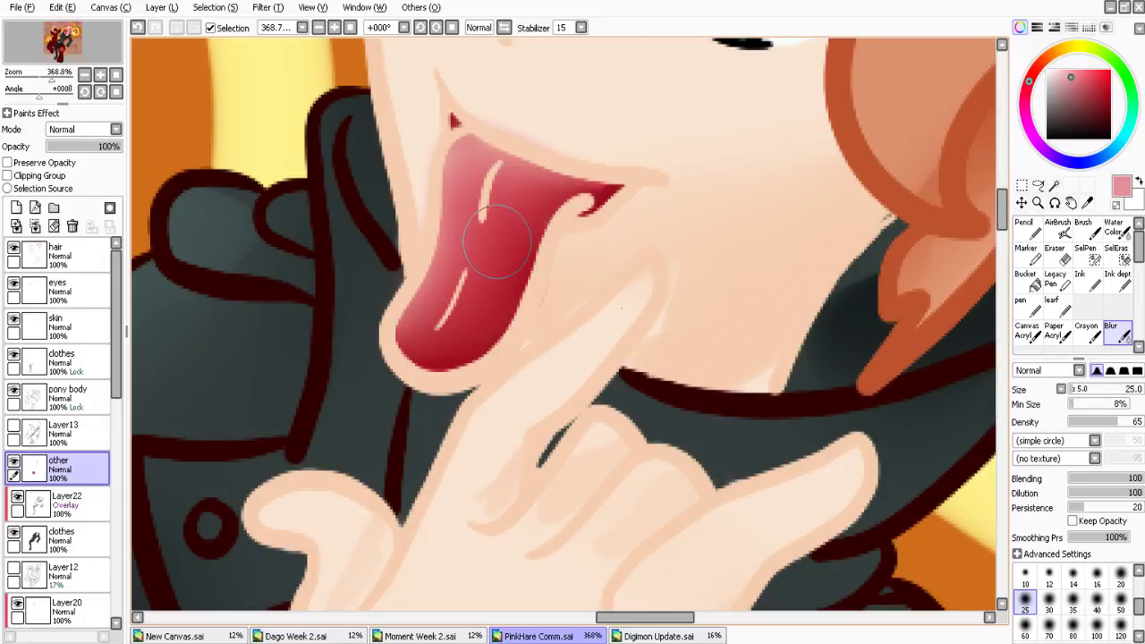
Sample the tongue's mid red, paint over its upper edge and outer highlight with the size 10 pen, and blend it with Blur at size 25
{"action": "left_click", "coordinate": [497, 240], "text": "alt"}
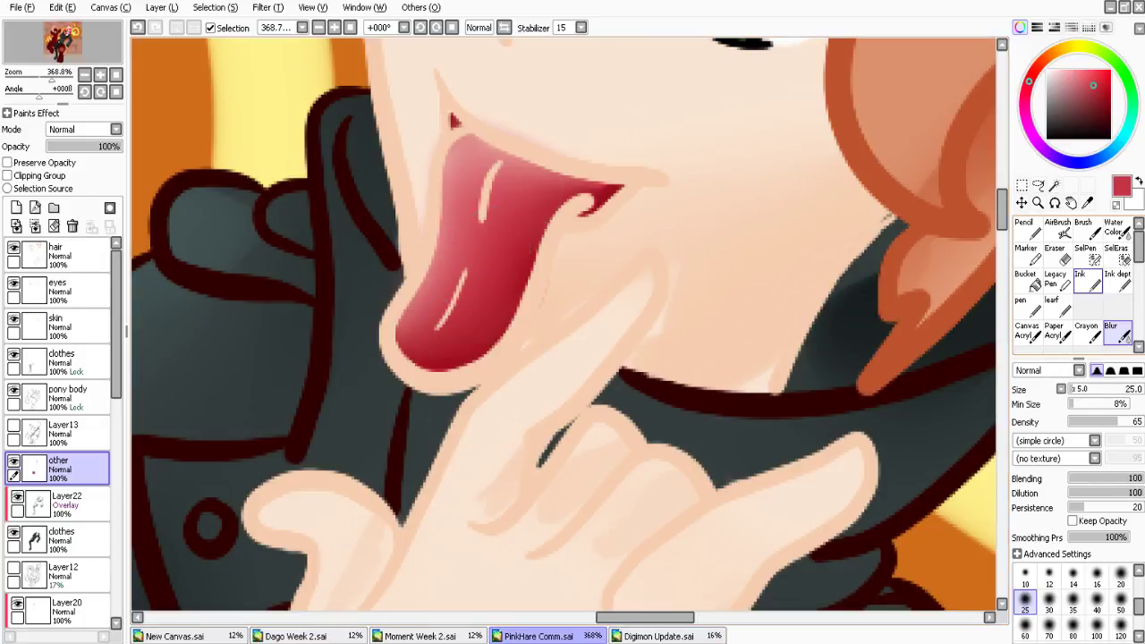
{"action": "left_click", "coordinate": [1027, 306]}
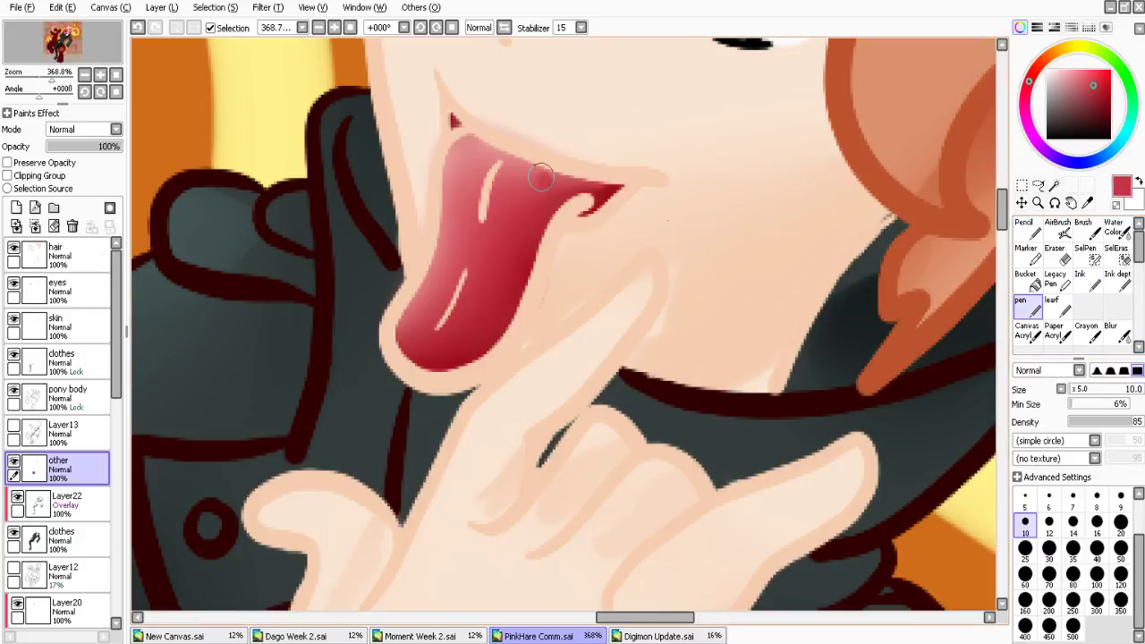
{"action": "left_click_drag", "start_coordinate": [541, 176], "coordinate": [422, 308]}
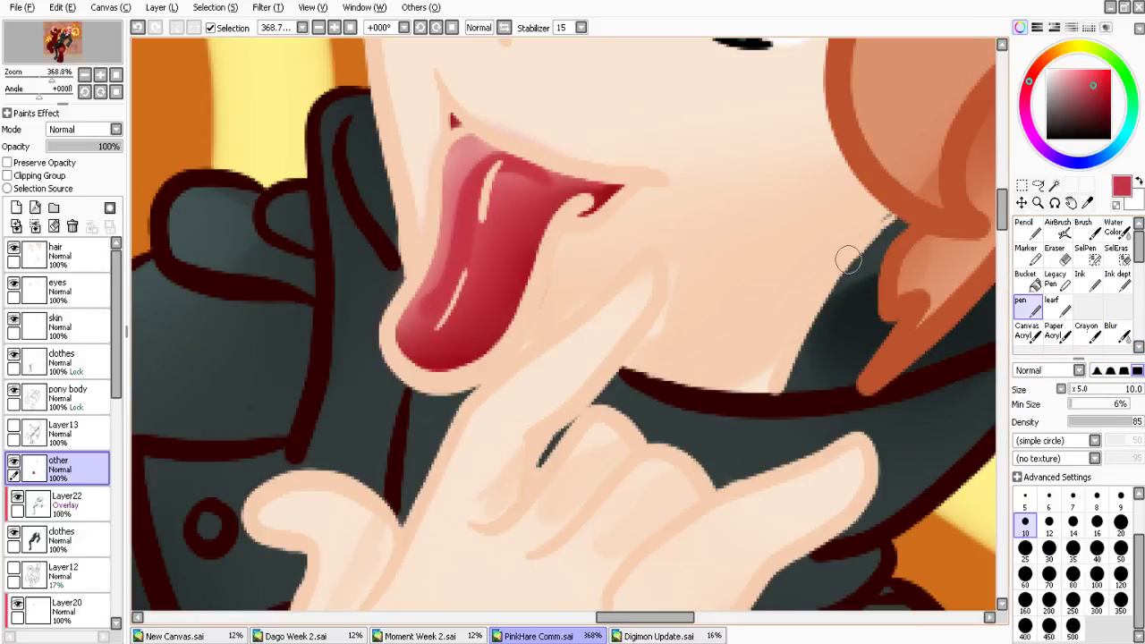
{"action": "left_click", "coordinate": [1116, 332]}
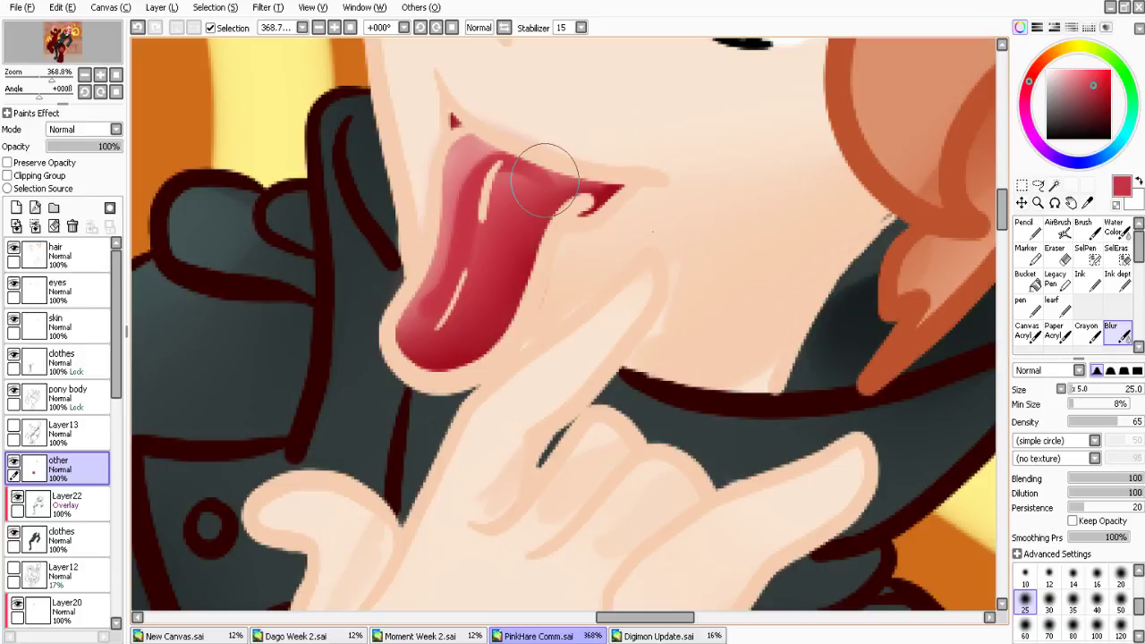
{"action": "mouse_move", "coordinate": [544, 179]}
{"action": "left_mouse_down"}
{"action": "mouse_move", "coordinate": [495, 230]}
{"action": "mouse_move", "coordinate": [581, 192]}
{"action": "left_mouse_up"}
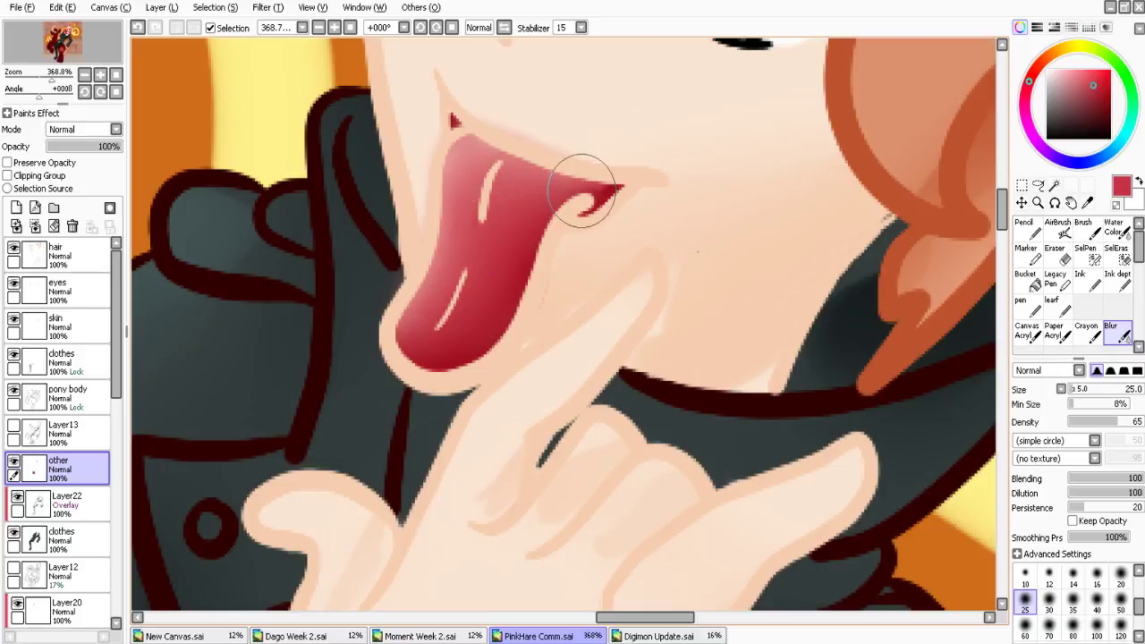
Paint more mid red across the upper and middle tongue with the size 10 pen and soften it with the Blur brush
{"action": "key", "text": "n"}
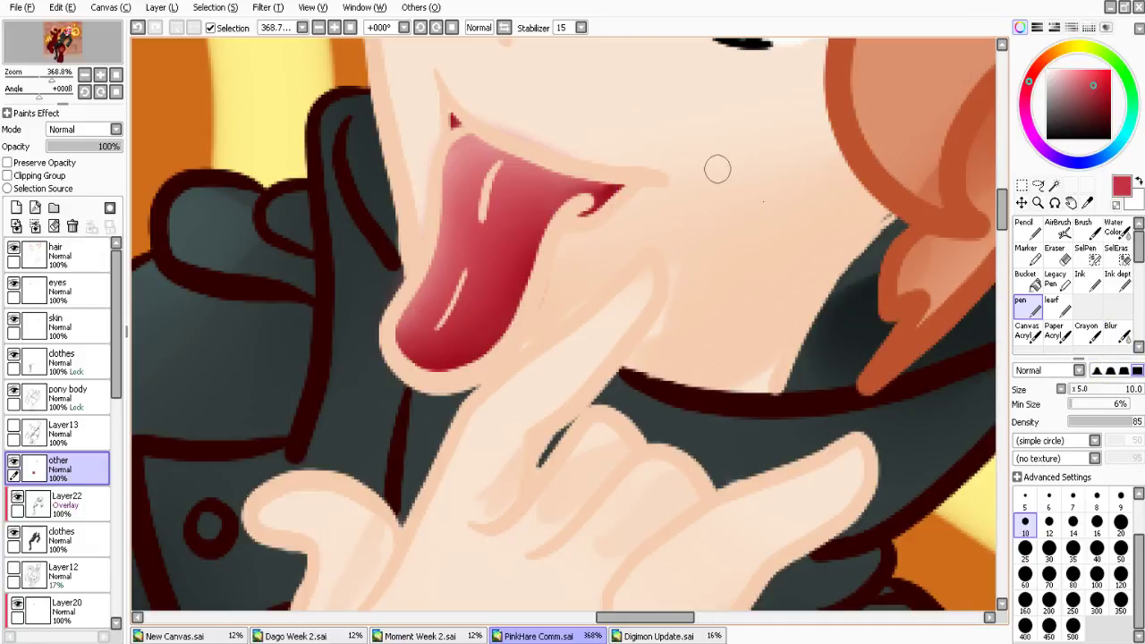
{"action": "mouse_move", "coordinate": [537, 161]}
{"action": "left_mouse_down"}
{"action": "mouse_move", "coordinate": [452, 286]}
{"action": "mouse_move", "coordinate": [539, 181]}
{"action": "mouse_move", "coordinate": [492, 224]}
{"action": "left_mouse_up"}
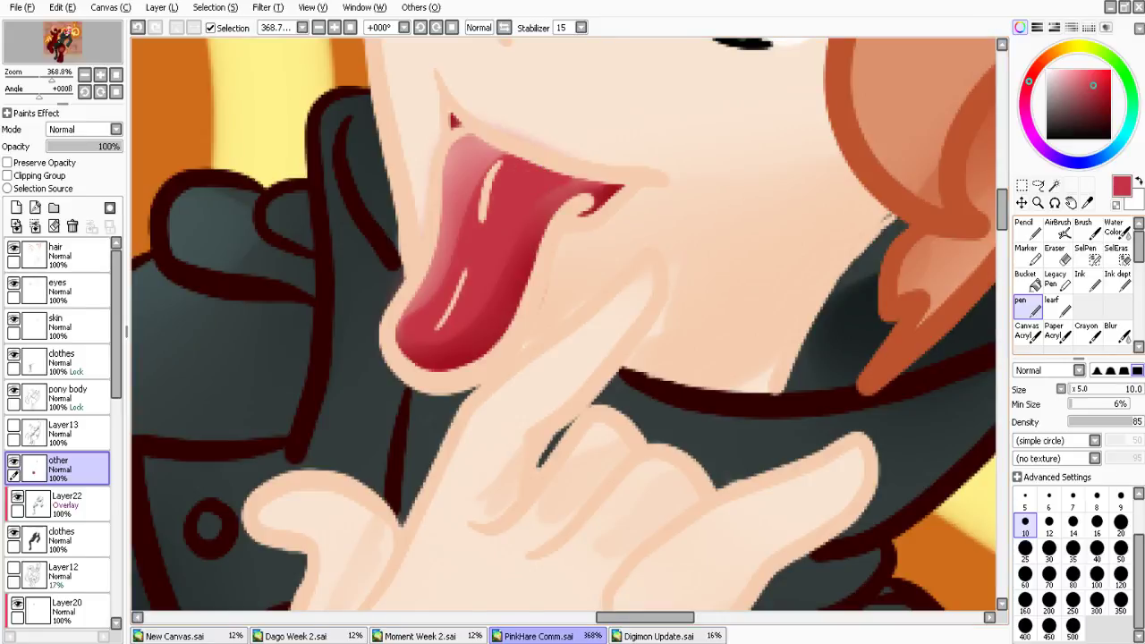
{"action": "left_click", "coordinate": [1118, 333]}
{"action": "mouse_move", "coordinate": [612, 192]}
{"action": "left_mouse_down"}
{"action": "mouse_move", "coordinate": [541, 183]}
{"action": "mouse_move", "coordinate": [409, 259]}
{"action": "mouse_move", "coordinate": [501, 190]}
{"action": "left_mouse_up"}
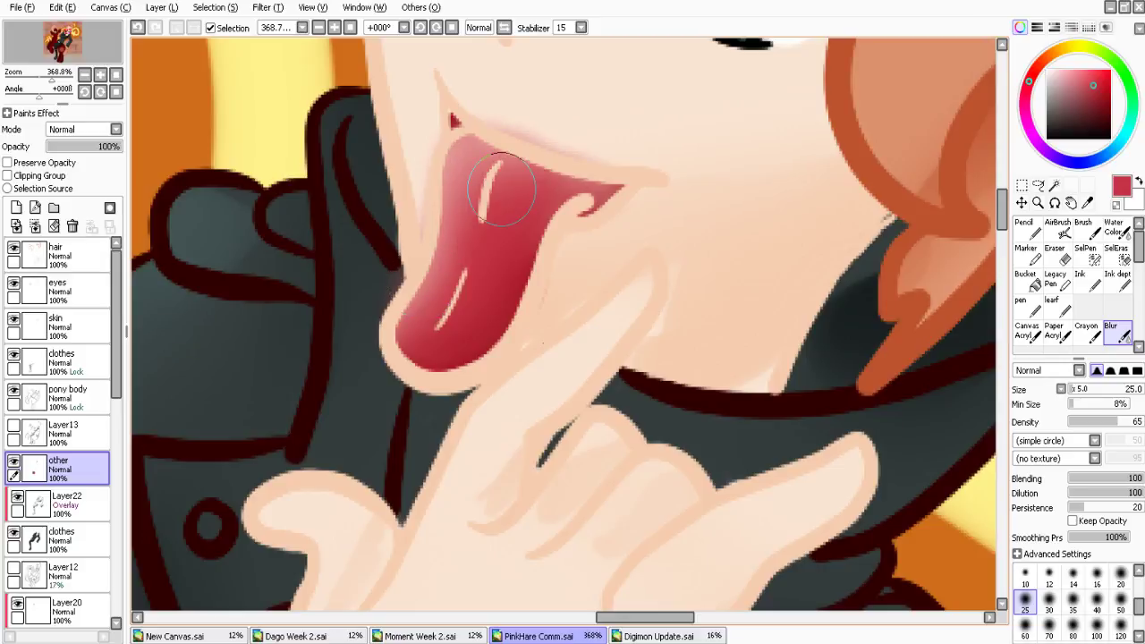
On a new layer above "hair", sign the artwork beside the rider's waist with initials and "18" using the black size 10 pen, and save it
{"action": "left_click", "coordinate": [351, 28]}
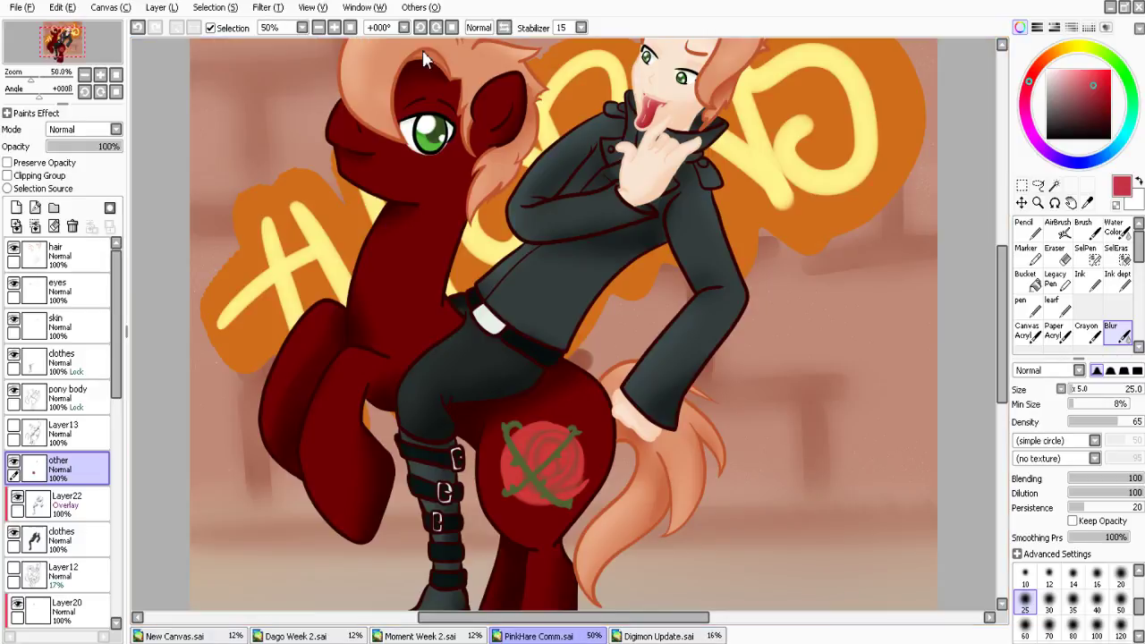
{"action": "scroll", "coordinate": [426, 59], "scroll_direction": "down", "scroll_amount": 1}
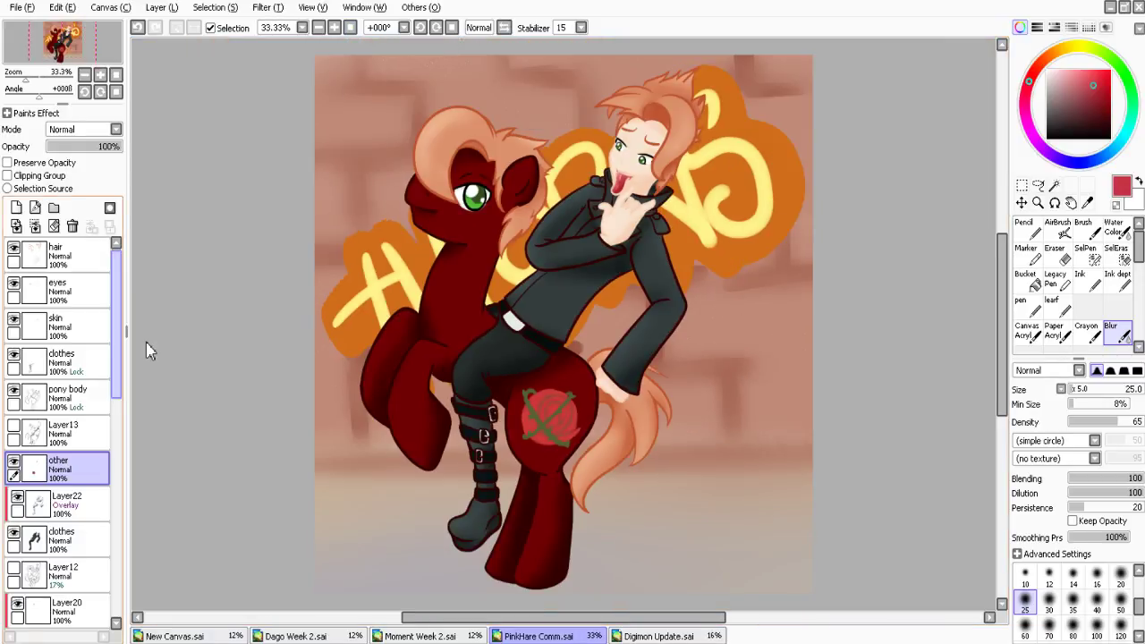
{"action": "left_click", "coordinate": [72, 256]}
{"action": "left_click", "coordinate": [16, 208]}
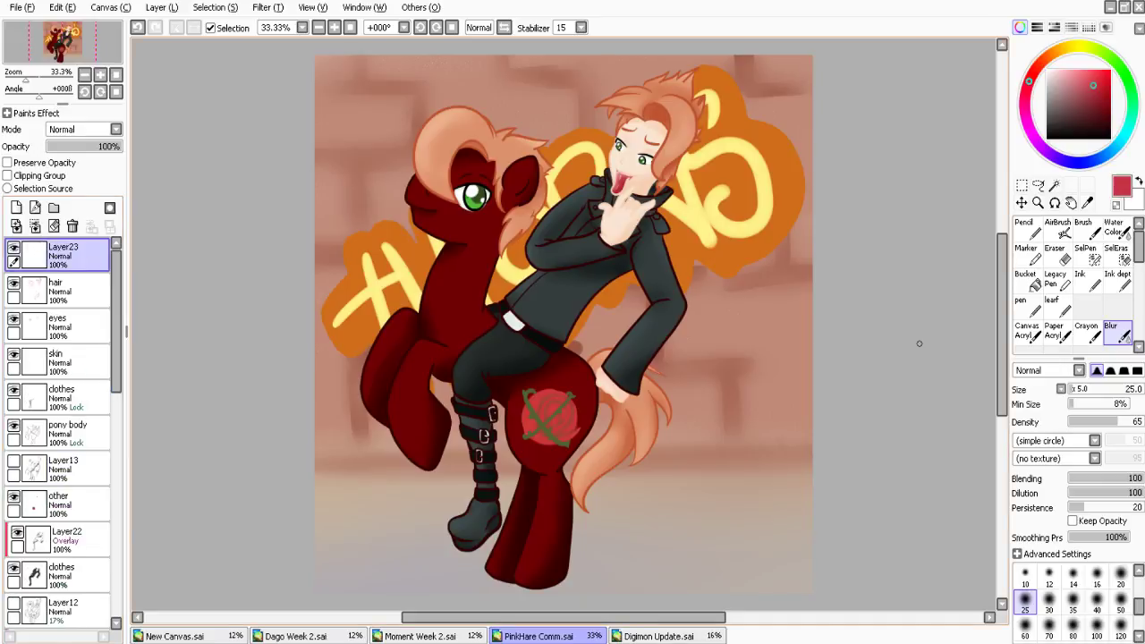
{"action": "left_click", "coordinate": [1028, 307]}
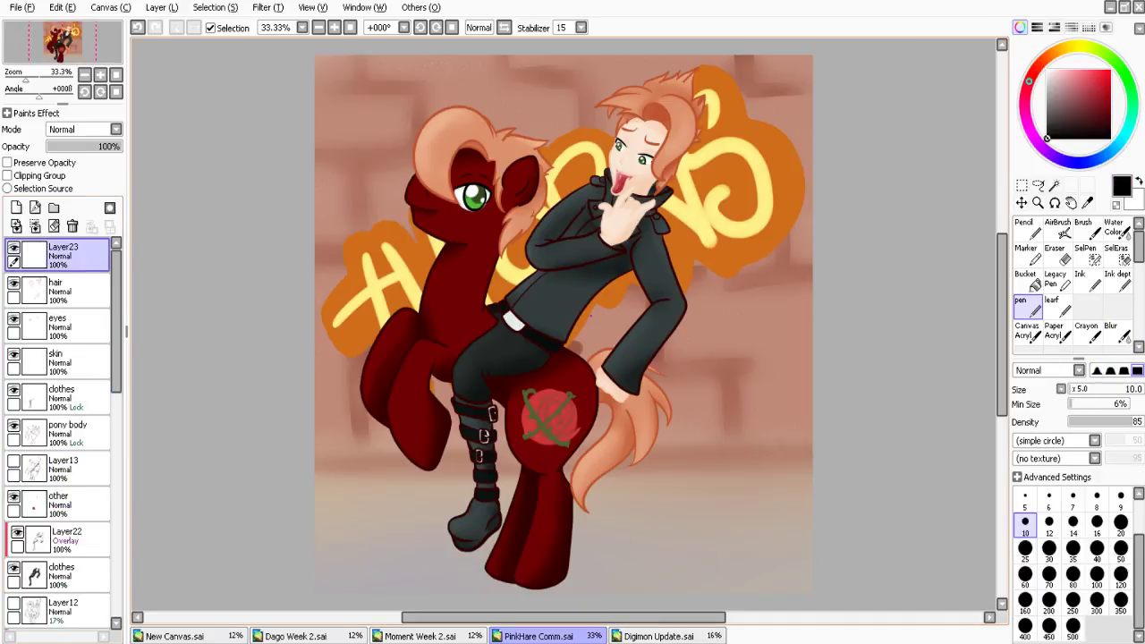
{"action": "left_click_drag", "start_coordinate": [594, 308], "coordinate": [586, 328]}
{"action": "left_click_drag", "start_coordinate": [615, 288], "coordinate": [600, 320]}
{"action": "key", "text": "ctrl+z"}
{"action": "mouse_move", "coordinate": [587, 304]}
{"action": "left_mouse_down"}
{"action": "mouse_move", "coordinate": [613, 309]}
{"action": "mouse_move", "coordinate": [603, 333]}
{"action": "left_mouse_up"}
{"action": "left_click_drag", "start_coordinate": [613, 323], "coordinate": [612, 326]}
{"action": "left_click", "coordinate": [20, 11]}
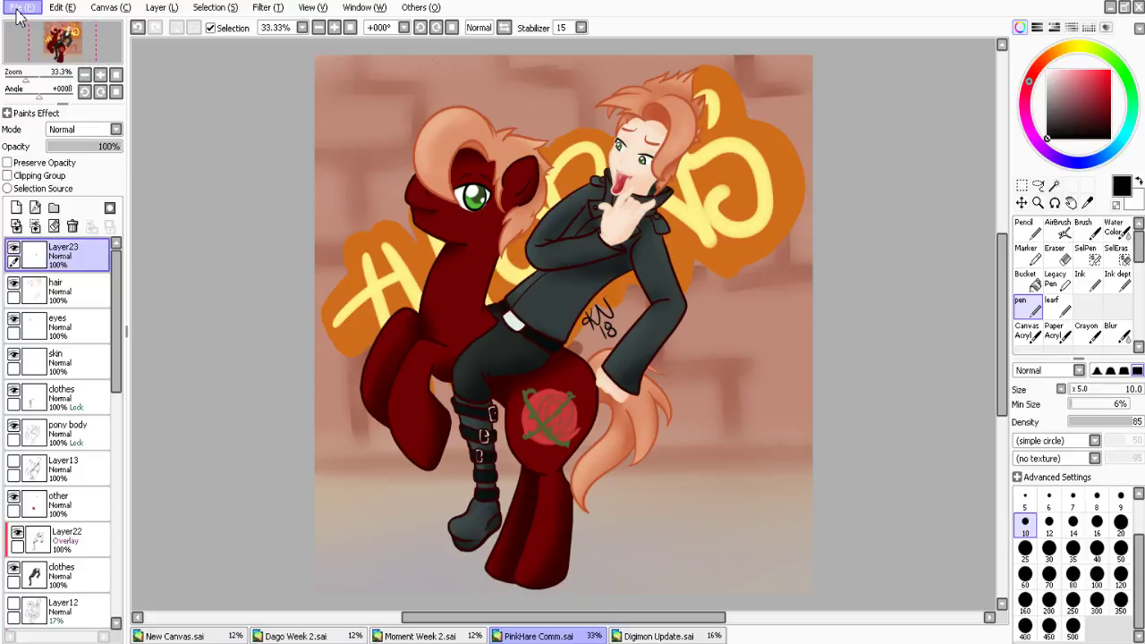
{"action": "left_click", "coordinate": [72, 149]}
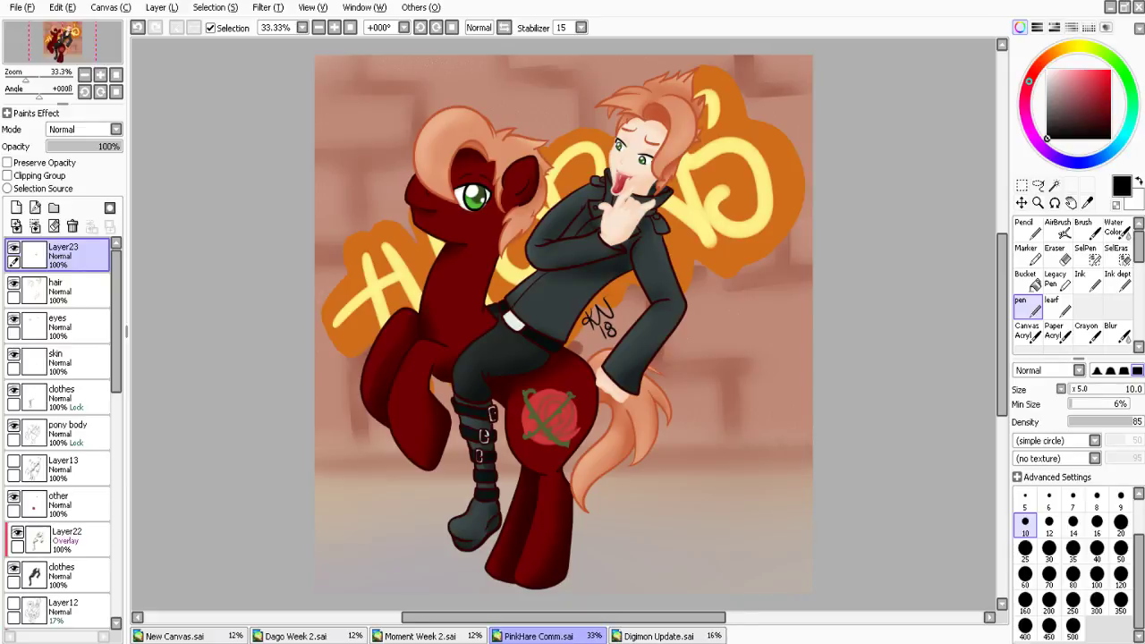
Switch to New Canvas.sai and tick off "PH Comm" on the to-do list with a black check mark at pen size 60
{"action": "left_click", "coordinate": [175, 636]}
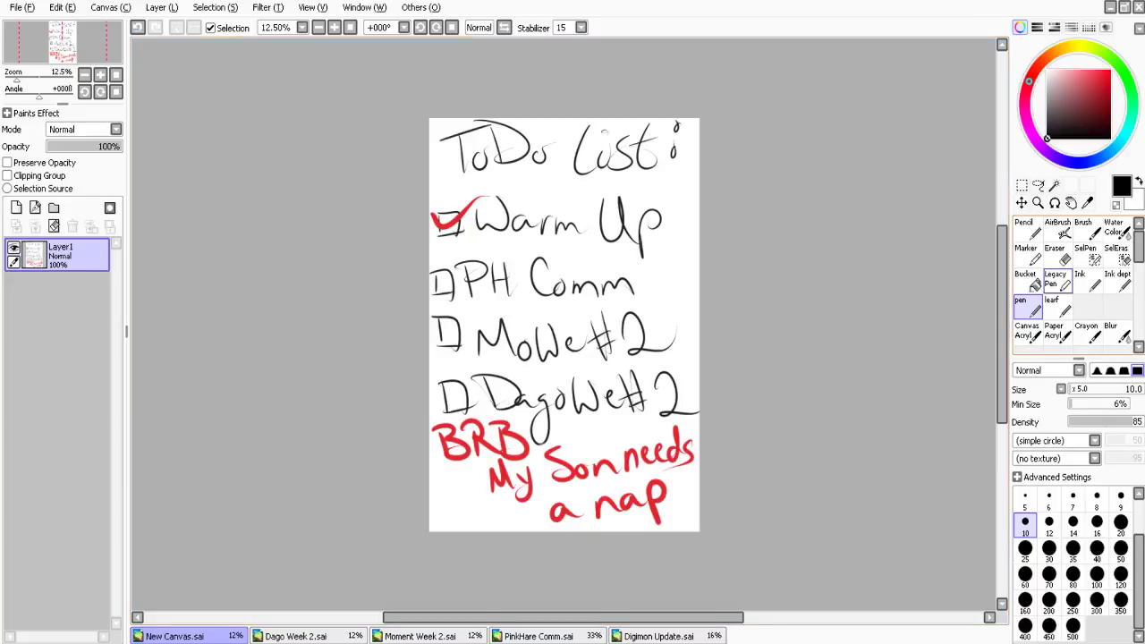
{"action": "left_click", "coordinate": [1025, 577]}
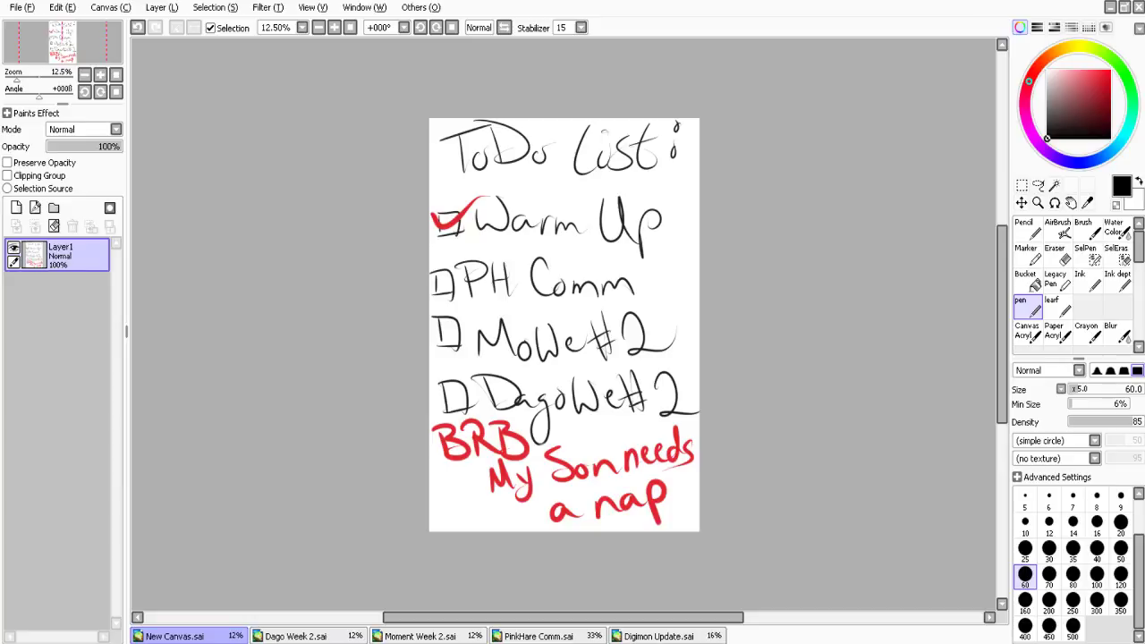
{"action": "right_click", "coordinate": [433, 284]}
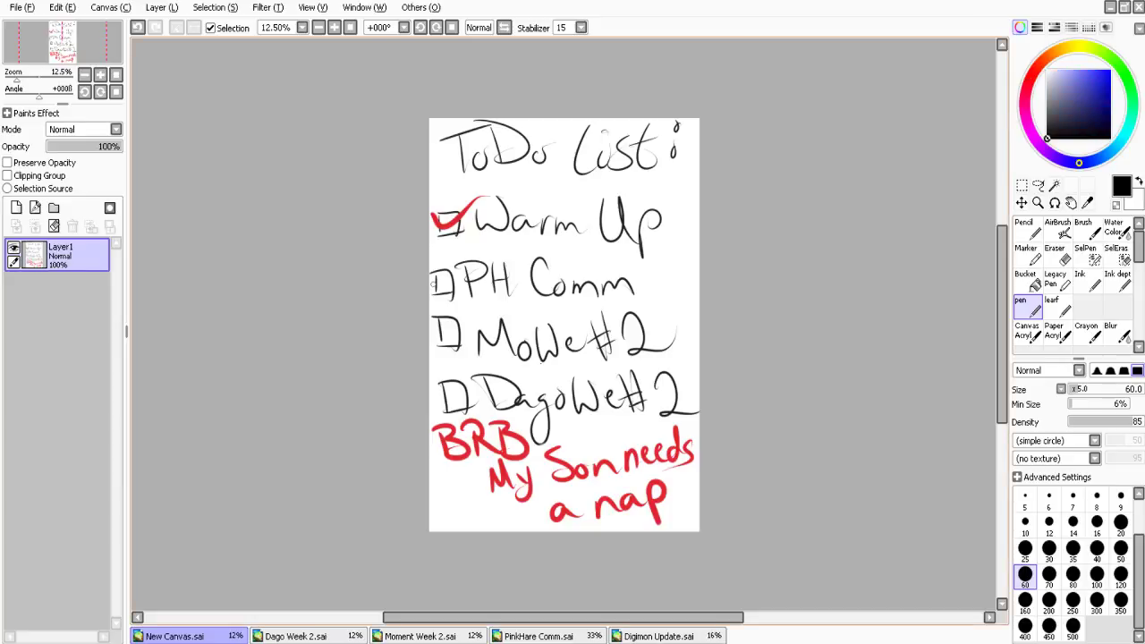
{"action": "left_click_drag", "start_coordinate": [431, 277], "coordinate": [515, 229]}
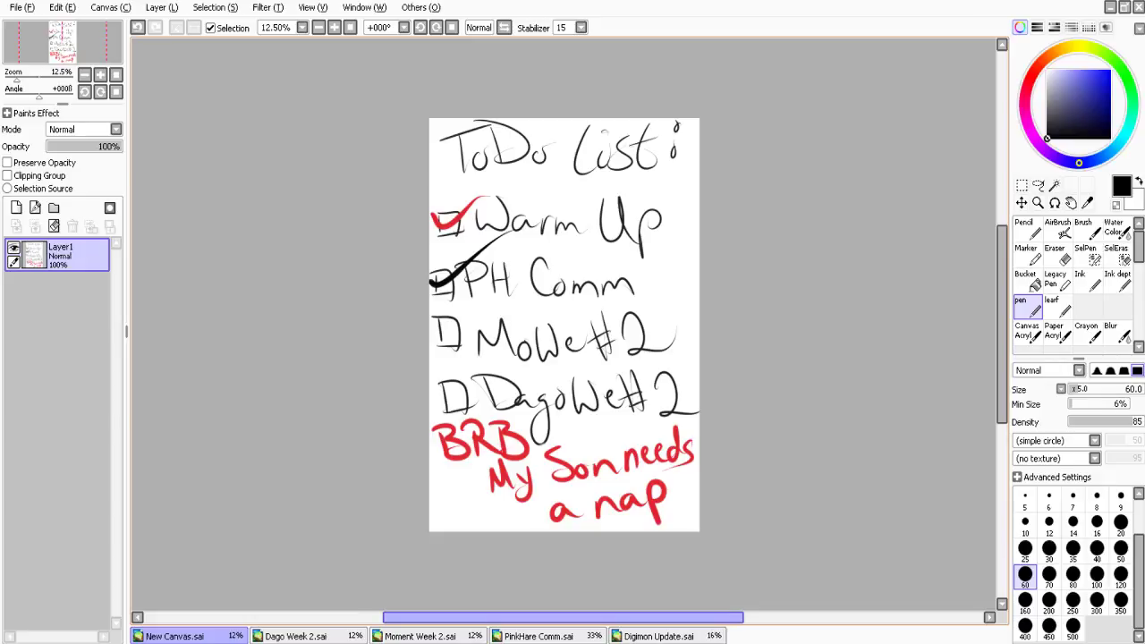
Switch to Moment Week 2.sai and scale up the small character reference until it fills the upper part of the page, and deselect it
{"action": "left_click", "coordinate": [419, 636]}
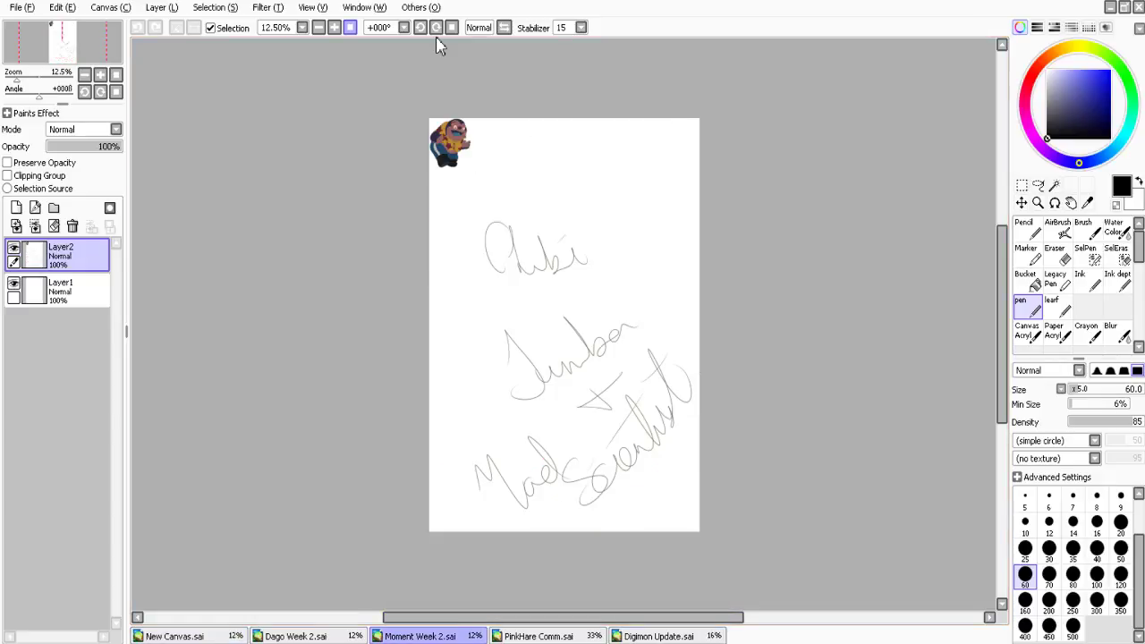
{"action": "scroll", "coordinate": [747, 201], "scroll_direction": "up", "scroll_amount": 1}
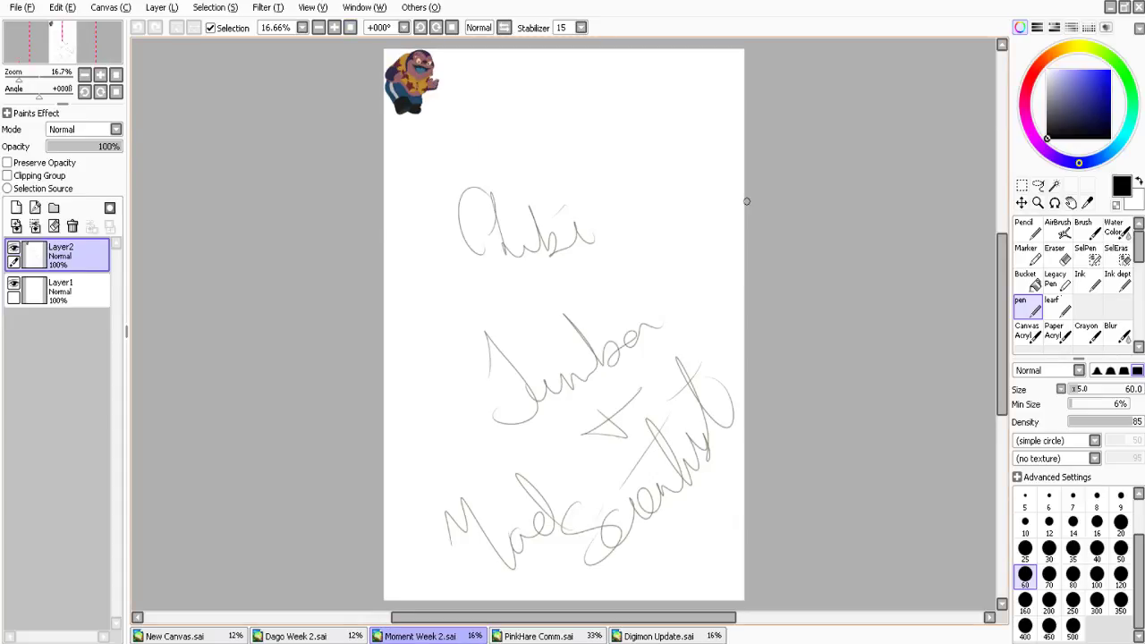
{"action": "key", "text": "m"}
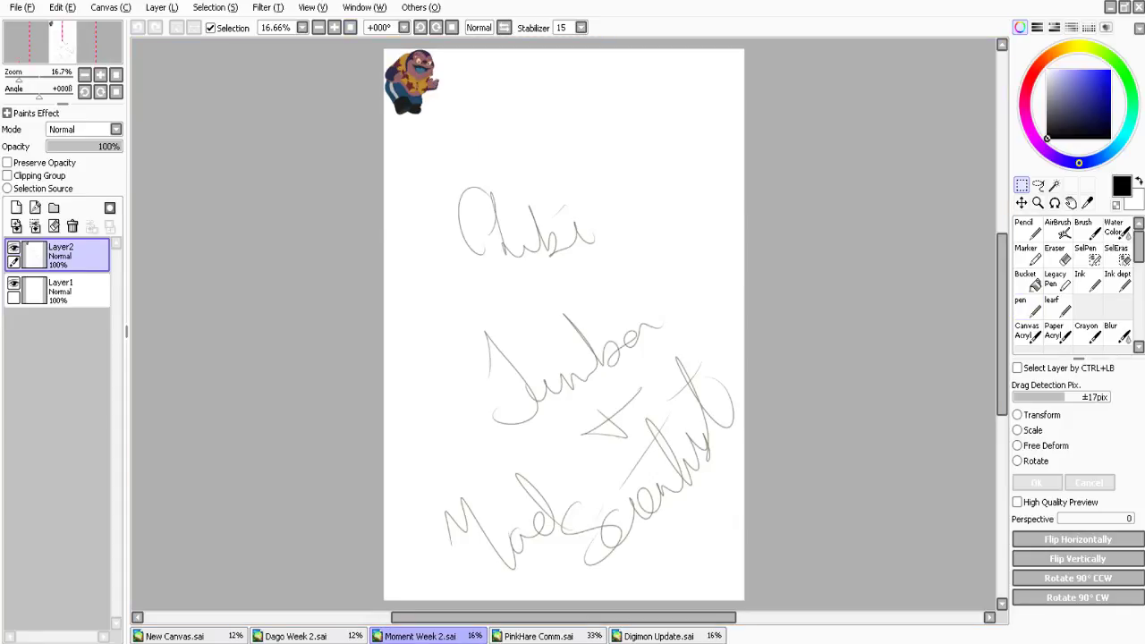
{"action": "key", "text": "ctrl+t"}
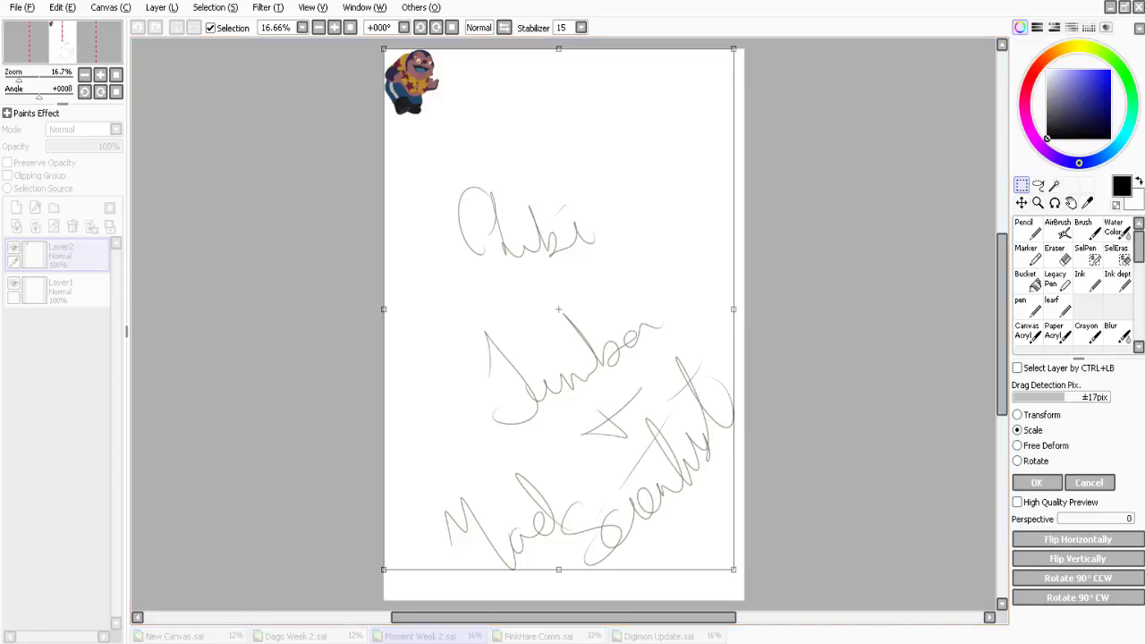
{"action": "left_click", "coordinate": [1089, 484]}
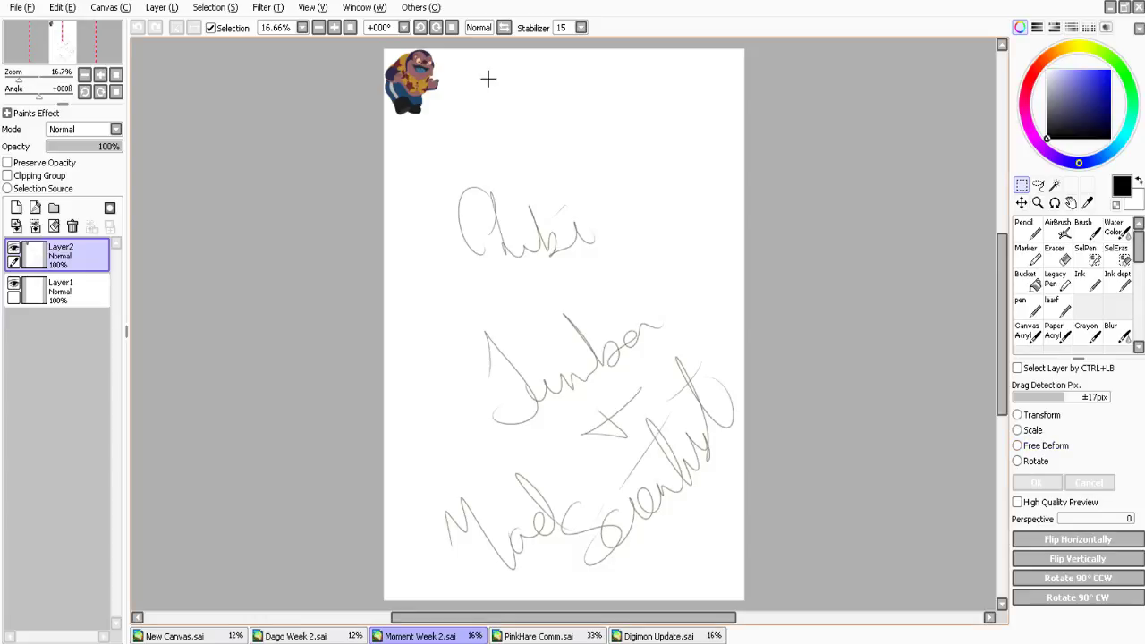
{"action": "left_click_drag", "start_coordinate": [381, 45], "coordinate": [462, 135]}
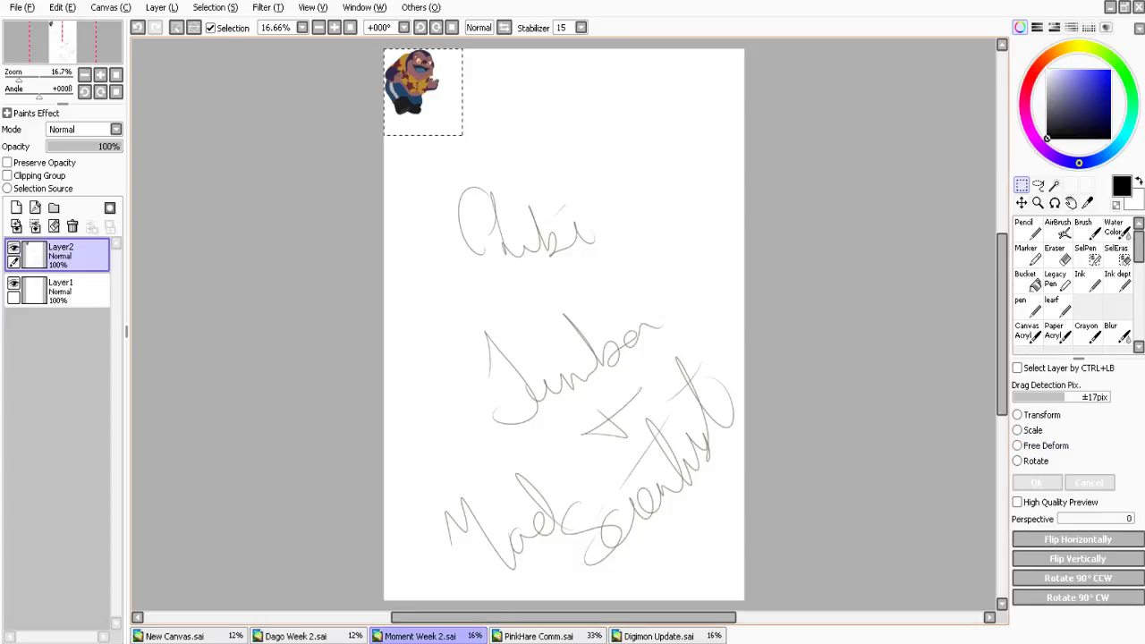
{"action": "left_click", "coordinate": [1018, 430]}
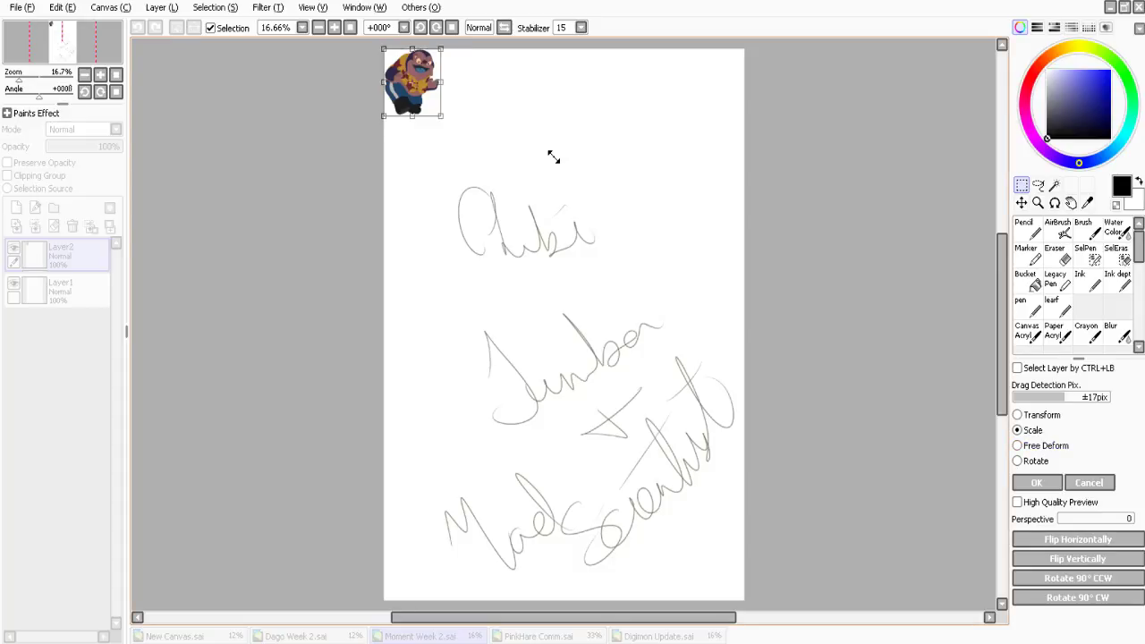
{"action": "left_click_drag", "start_coordinate": [553, 157], "coordinate": [804, 447]}
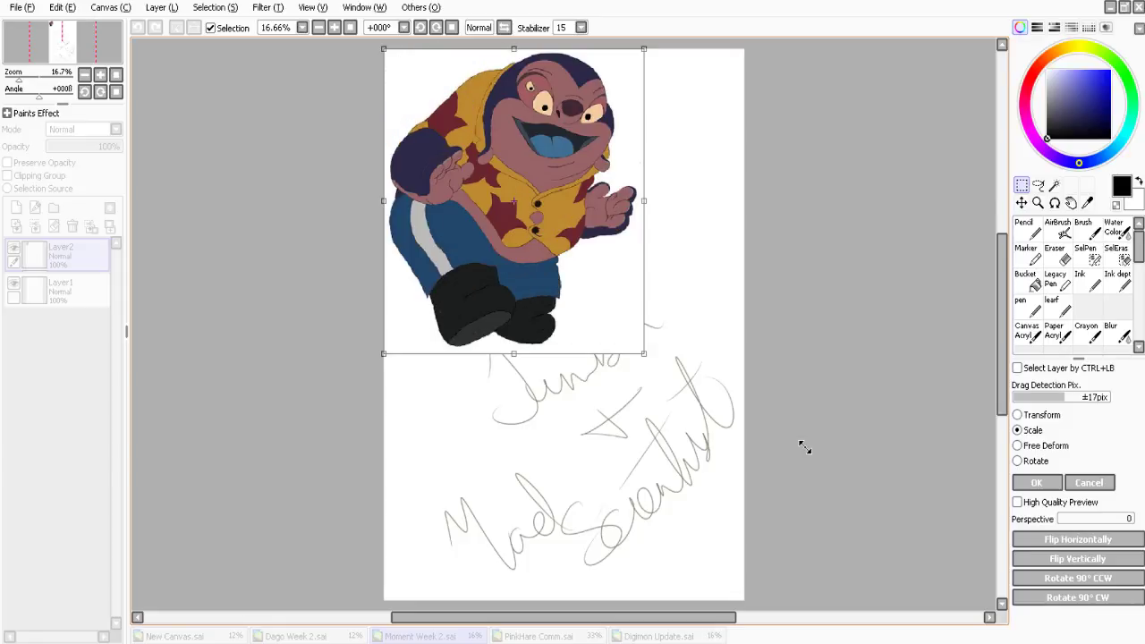
{"action": "key", "text": "Return"}
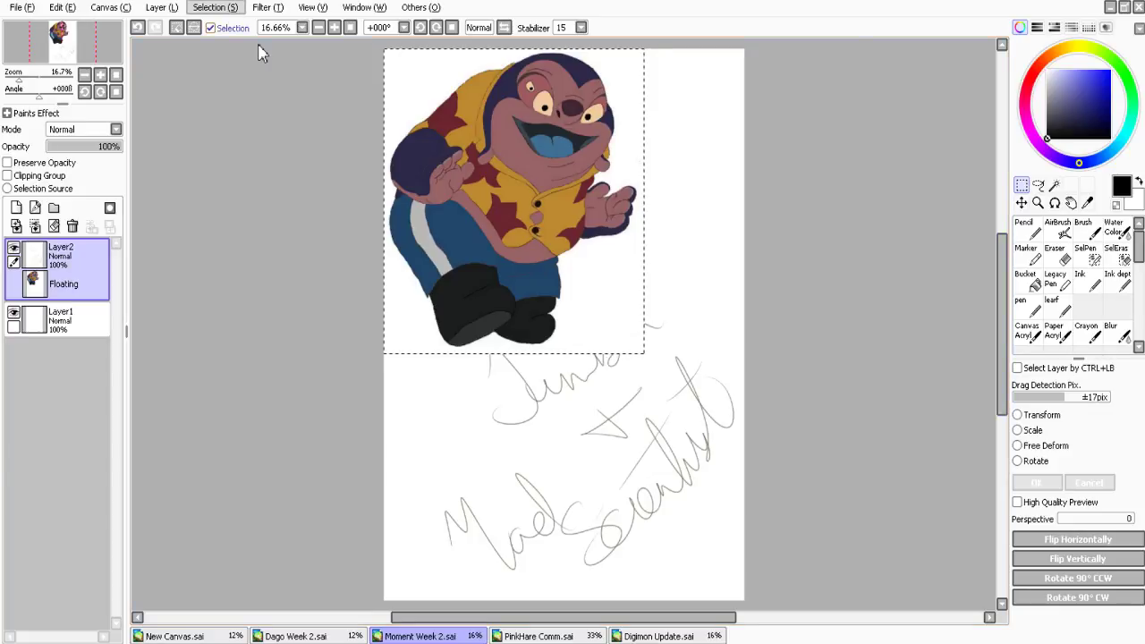
{"action": "key", "text": "ctrl+d"}
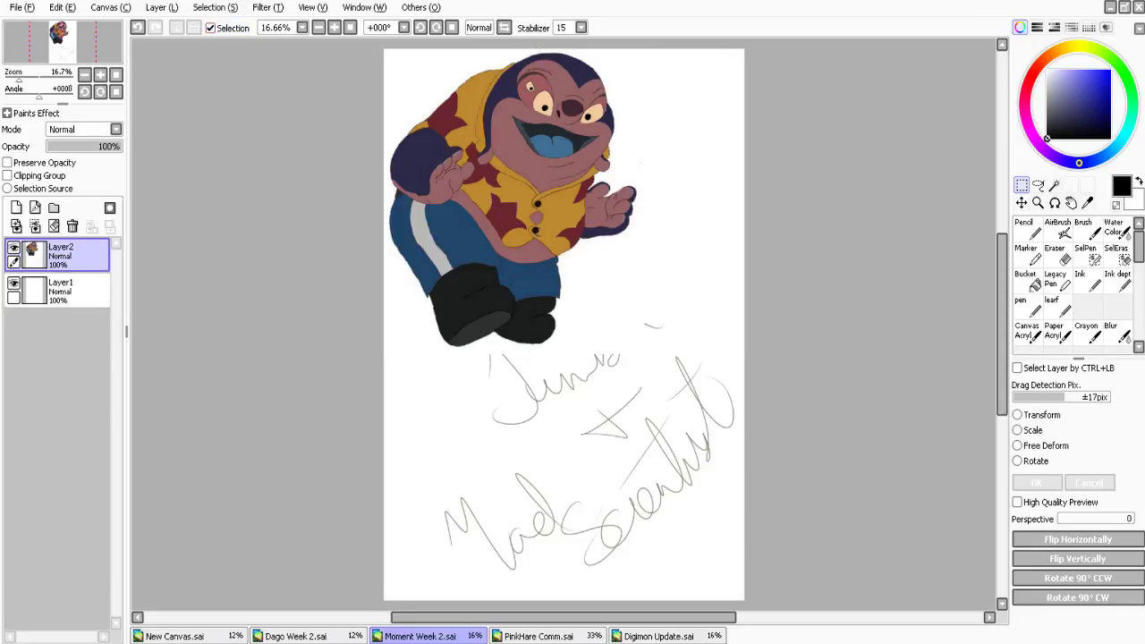
Choose the Pencil, hide Layer2 with the reference and notes, and add a new layer above it
{"action": "left_click", "coordinate": [1028, 229]}
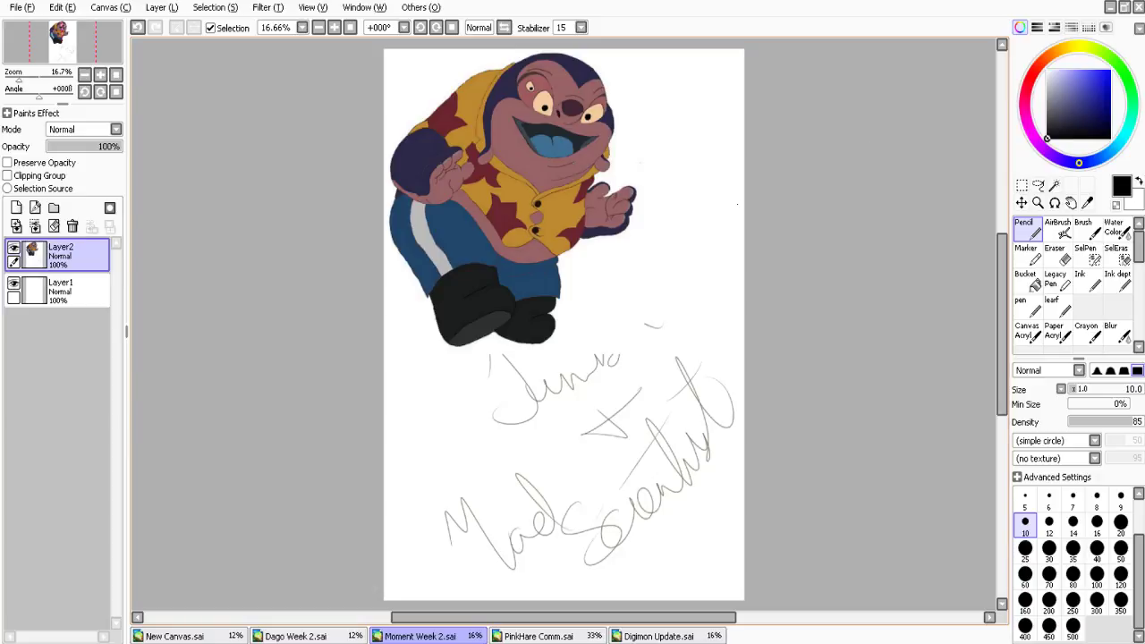
{"action": "left_click", "coordinate": [14, 248]}
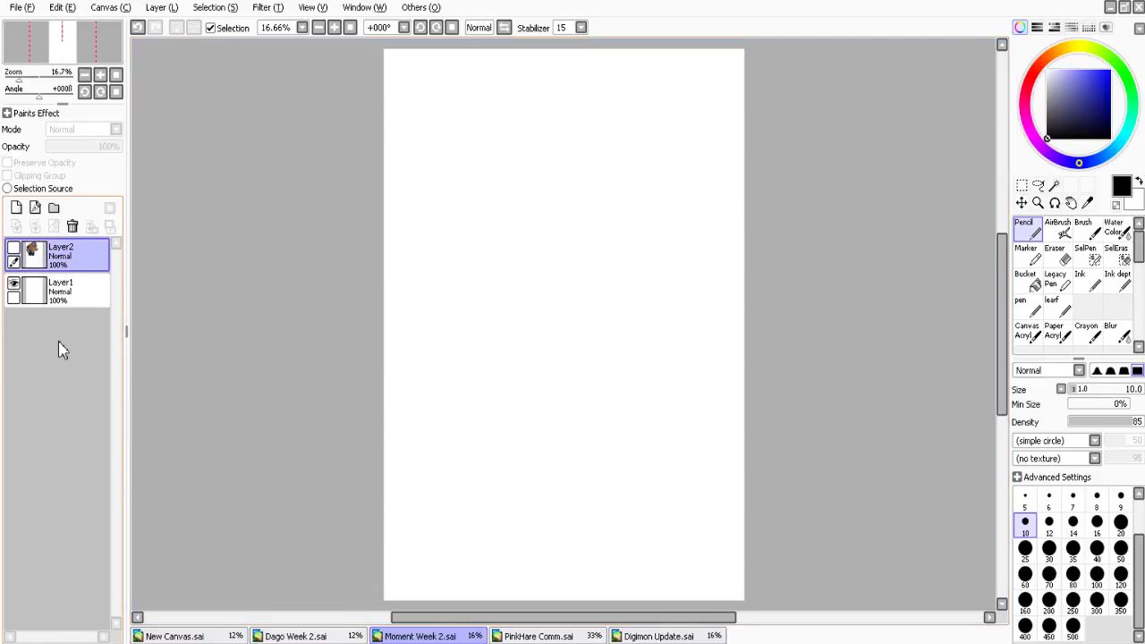
{"action": "left_click", "coordinate": [16, 208]}
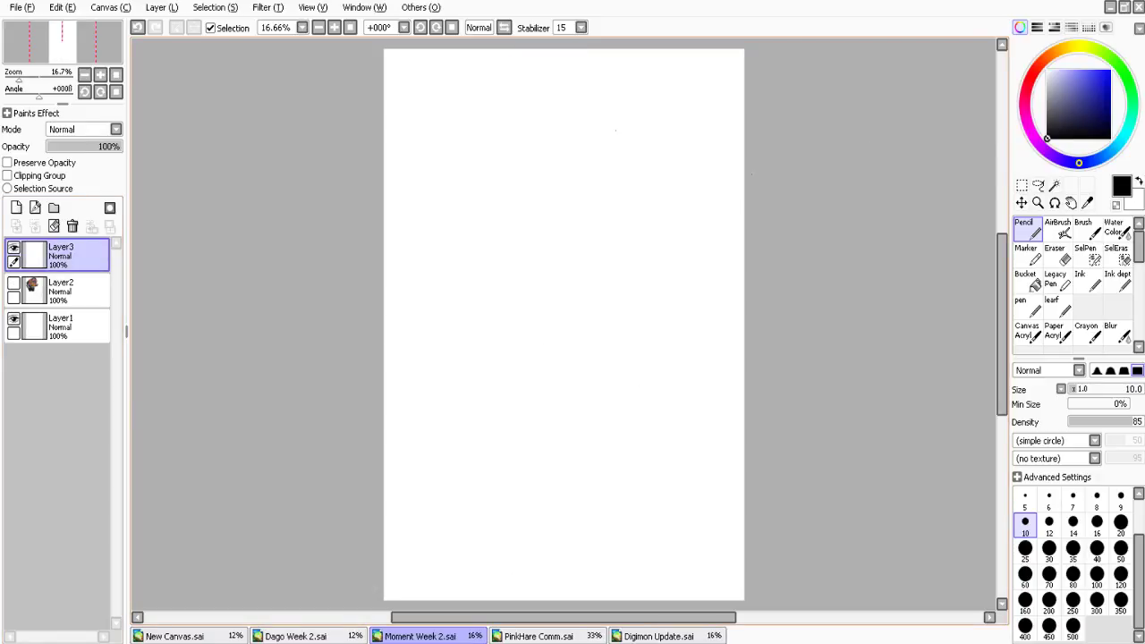
Sketch a large round head with a curved horizontal guideline in the upper part of the page using the black Pencil at size 25
{"action": "key", "text": "bracketright"}
{"action": "key", "text": "bracketright"}
{"action": "key", "text": "bracketright"}
{"action": "key", "text": "bracketright"}
{"action": "key", "text": "bracketright"}
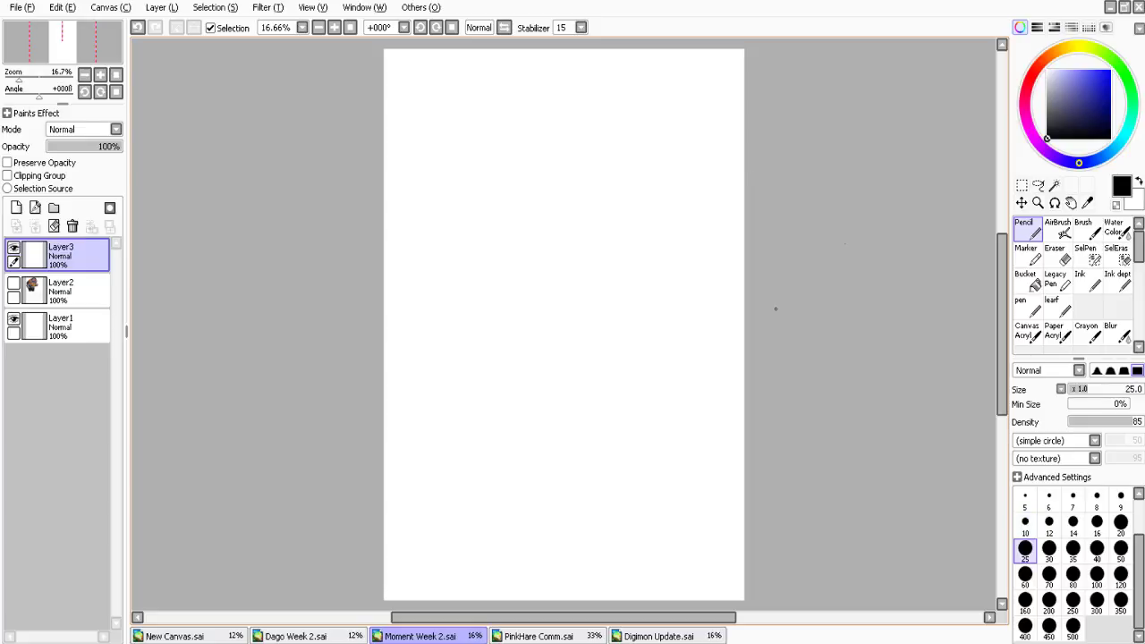
{"action": "mouse_move", "coordinate": [496, 145]}
{"action": "left_mouse_down"}
{"action": "mouse_move", "coordinate": [608, 114]}
{"action": "mouse_move", "coordinate": [586, 239]}
{"action": "left_mouse_up"}
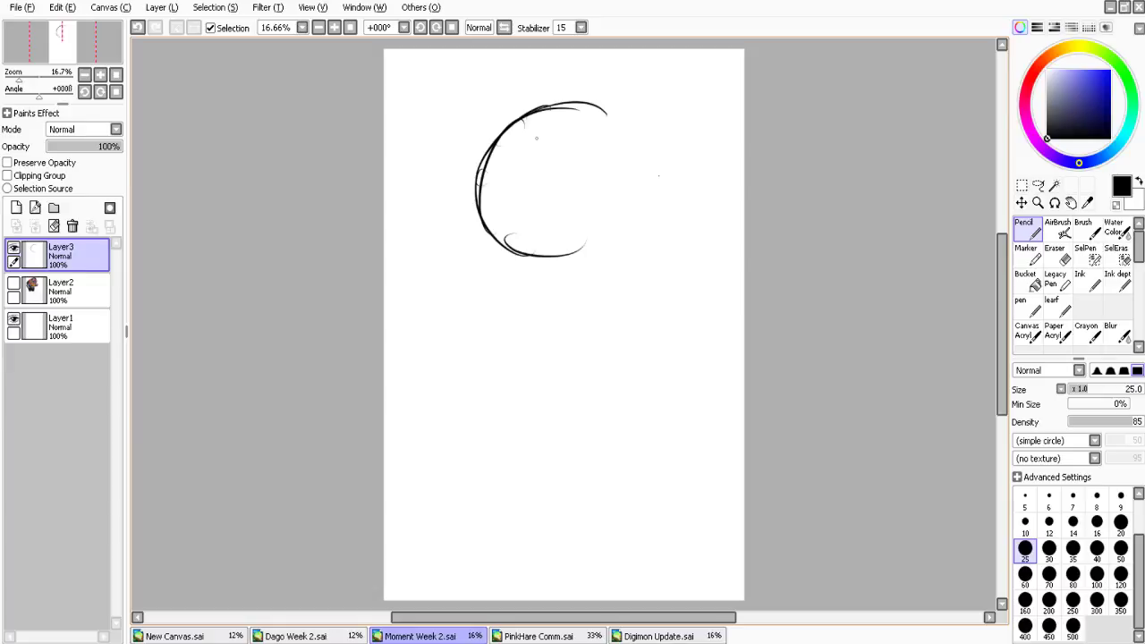
{"action": "mouse_move", "coordinate": [523, 112]}
{"action": "left_mouse_down"}
{"action": "mouse_move", "coordinate": [645, 161]}
{"action": "mouse_move", "coordinate": [622, 263]}
{"action": "left_mouse_up"}
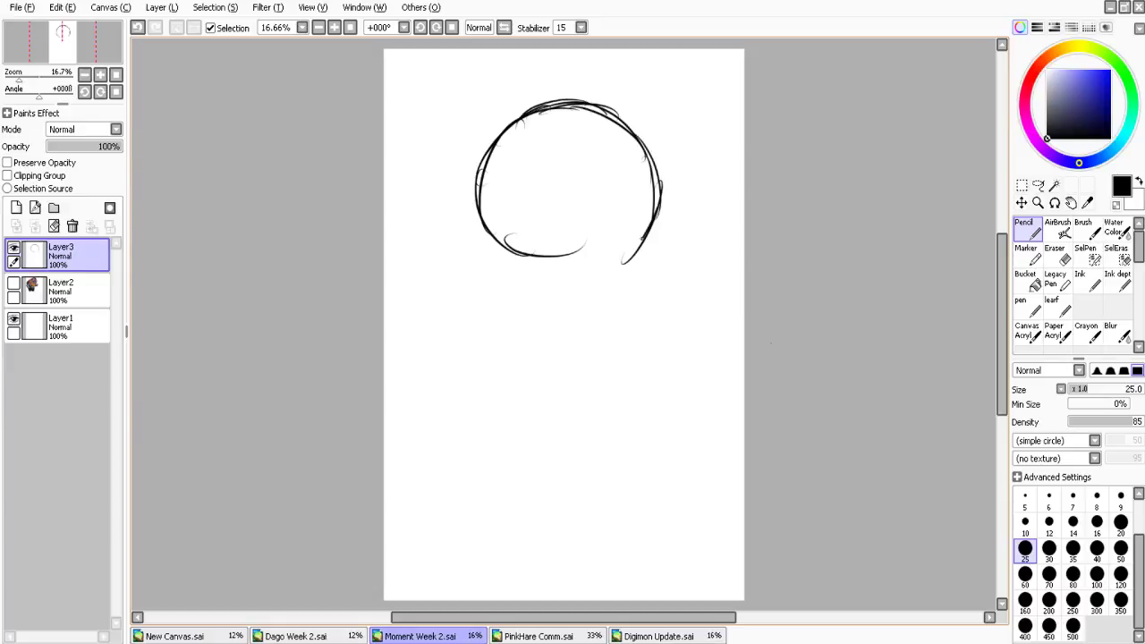
{"action": "mouse_move", "coordinate": [488, 254]}
{"action": "left_mouse_down"}
{"action": "mouse_move", "coordinate": [644, 240]}
{"action": "mouse_move", "coordinate": [477, 206]}
{"action": "mouse_move", "coordinate": [651, 202]}
{"action": "left_mouse_up"}
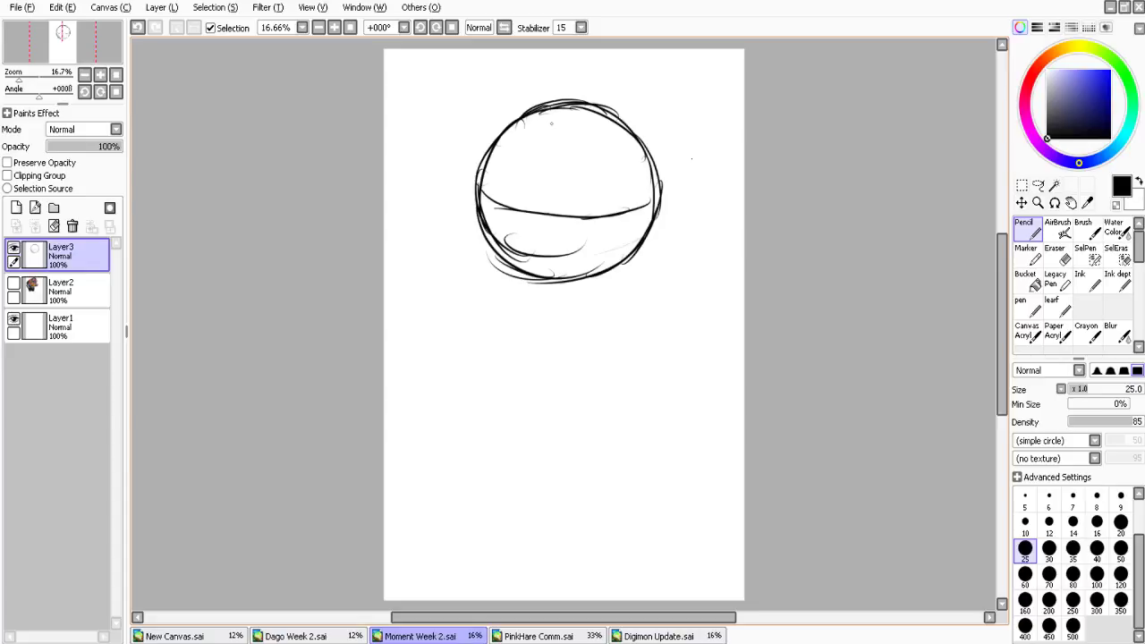
Add a curved vertical guideline to the head and block in both small arms with round hands, one raised beside the head, one lower
{"action": "left_click_drag", "start_coordinate": [562, 105], "coordinate": [540, 291]}
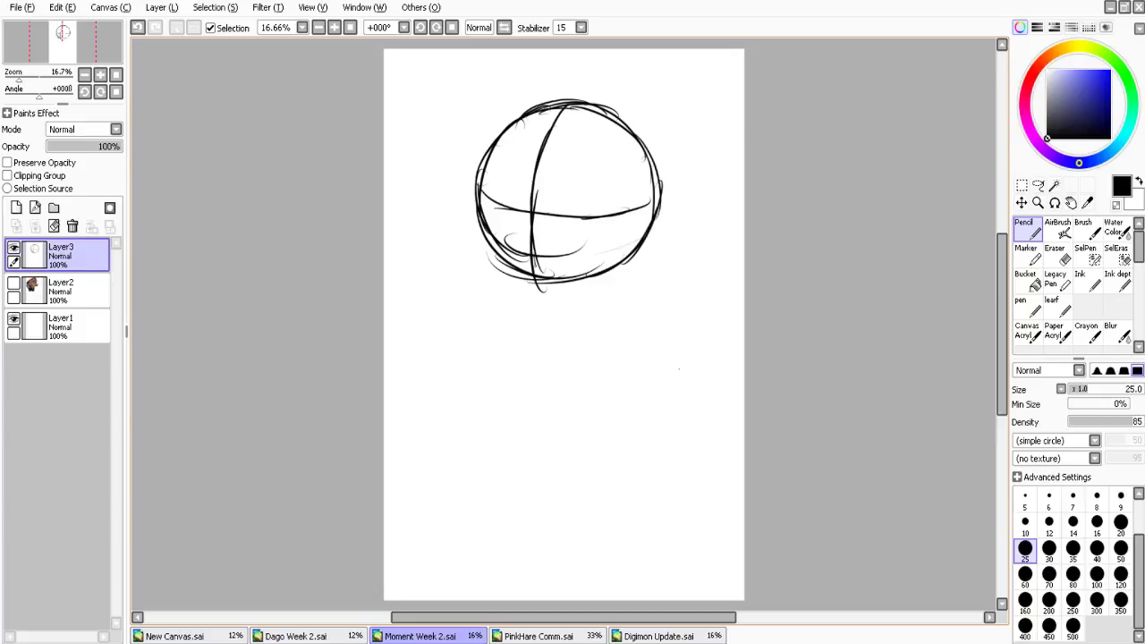
{"action": "mouse_move", "coordinate": [462, 229]}
{"action": "left_mouse_down"}
{"action": "mouse_move", "coordinate": [452, 263]}
{"action": "mouse_move", "coordinate": [444, 258]}
{"action": "left_mouse_up"}
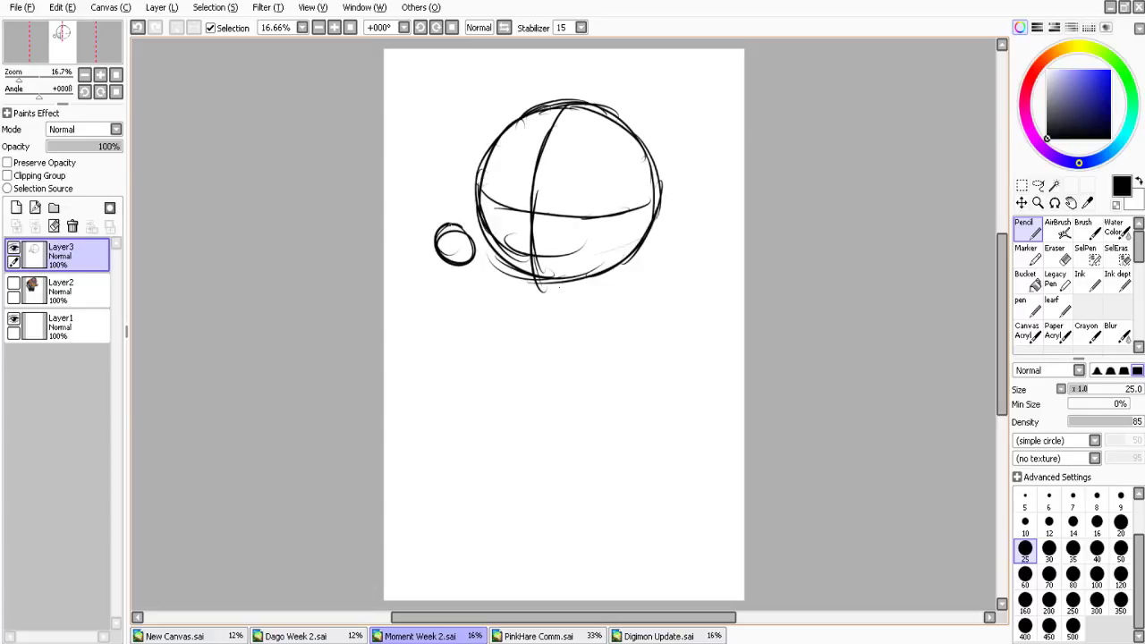
{"action": "mouse_move", "coordinate": [447, 216]}
{"action": "left_mouse_down"}
{"action": "mouse_move", "coordinate": [448, 226]}
{"action": "mouse_move", "coordinate": [457, 197]}
{"action": "mouse_move", "coordinate": [459, 225]}
{"action": "left_mouse_up"}
{"action": "mouse_move", "coordinate": [444, 263]}
{"action": "left_mouse_down"}
{"action": "mouse_move", "coordinate": [445, 280]}
{"action": "mouse_move", "coordinate": [472, 299]}
{"action": "mouse_move", "coordinate": [439, 308]}
{"action": "left_mouse_up"}
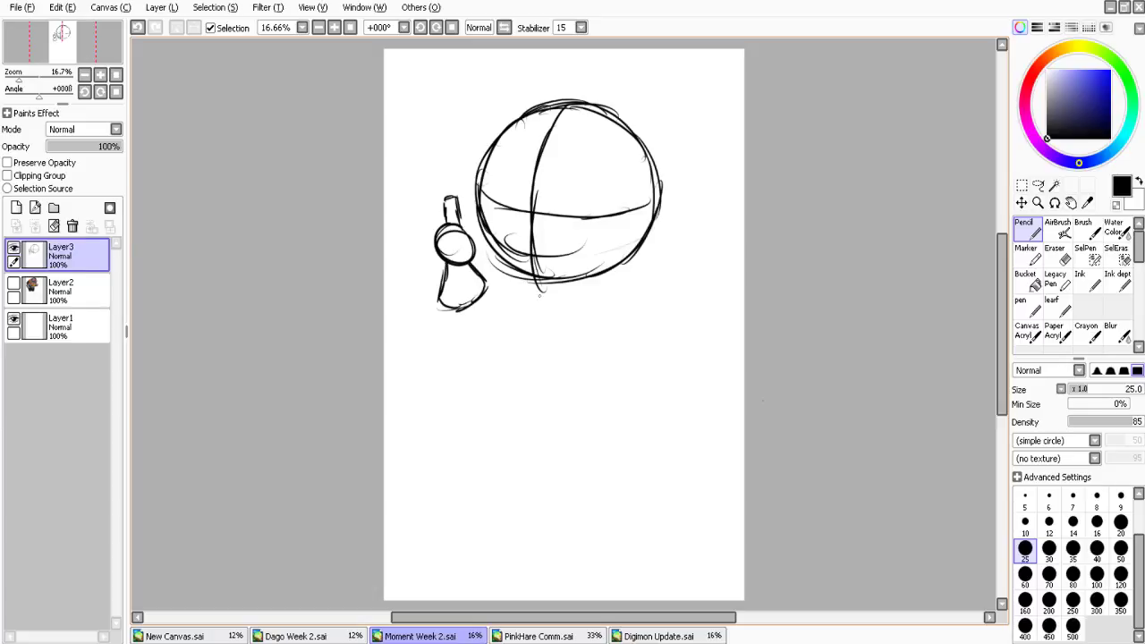
{"action": "left_click_drag", "start_coordinate": [618, 329], "coordinate": [623, 315]}
{"action": "mouse_move", "coordinate": [614, 353]}
{"action": "left_mouse_down"}
{"action": "mouse_move", "coordinate": [630, 329]}
{"action": "mouse_move", "coordinate": [623, 375]}
{"action": "mouse_move", "coordinate": [637, 381]}
{"action": "left_mouse_up"}
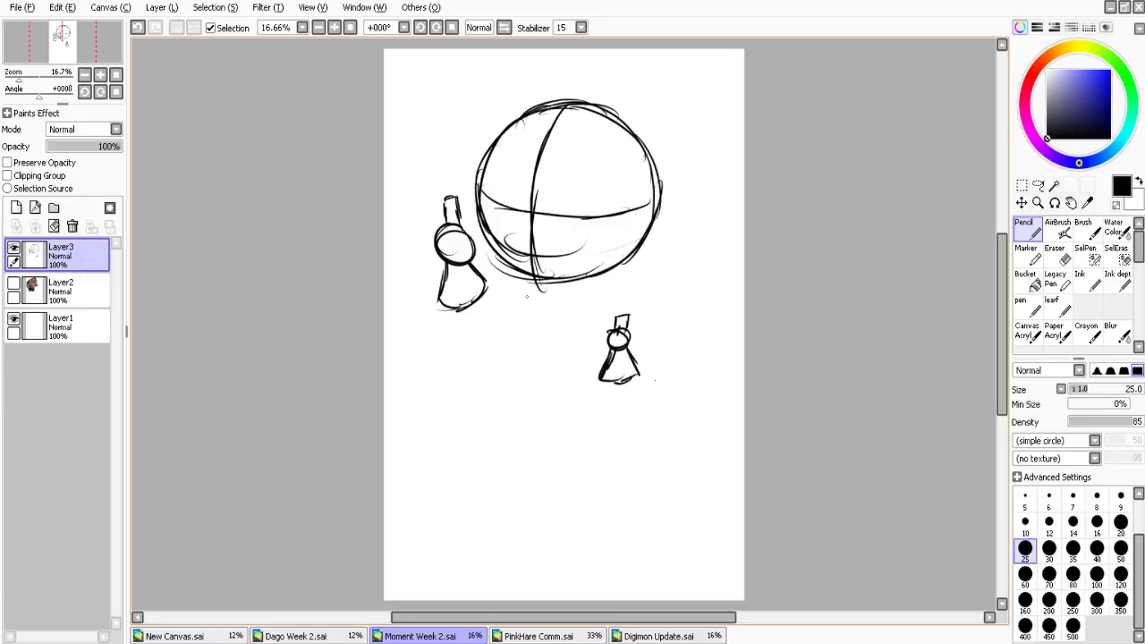
Sketch a rounded boxy torso below the head and connect both arms to its shoulders
{"action": "left_click_drag", "start_coordinate": [512, 294], "coordinate": [615, 315]}
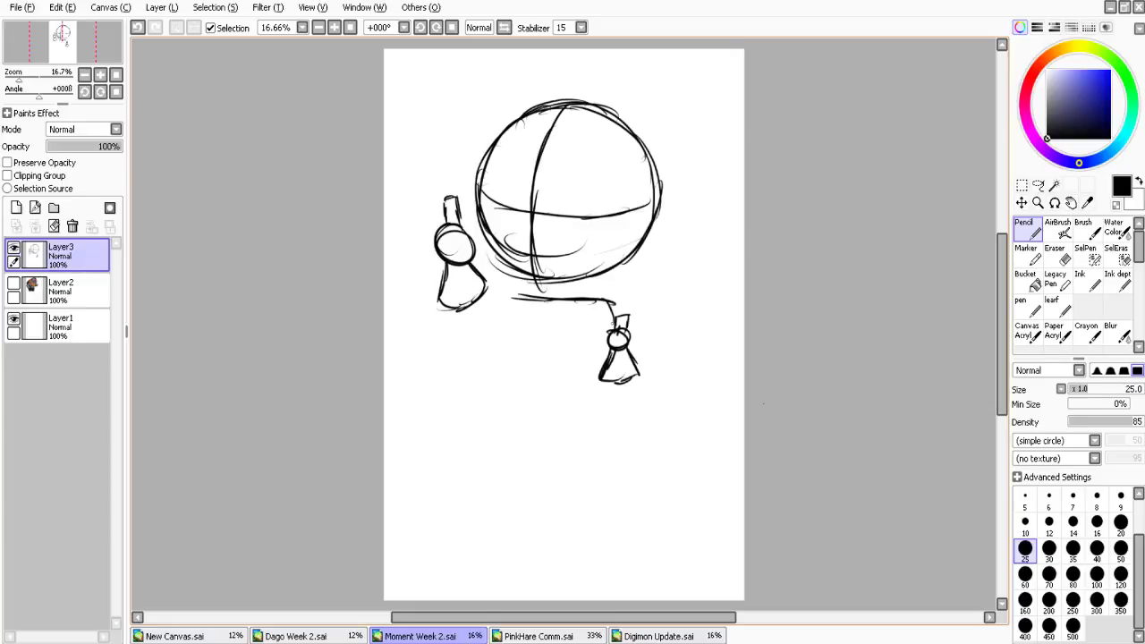
{"action": "mouse_move", "coordinate": [514, 299]}
{"action": "left_mouse_down"}
{"action": "mouse_move", "coordinate": [508, 353]}
{"action": "mouse_move", "coordinate": [603, 422]}
{"action": "left_mouse_up"}
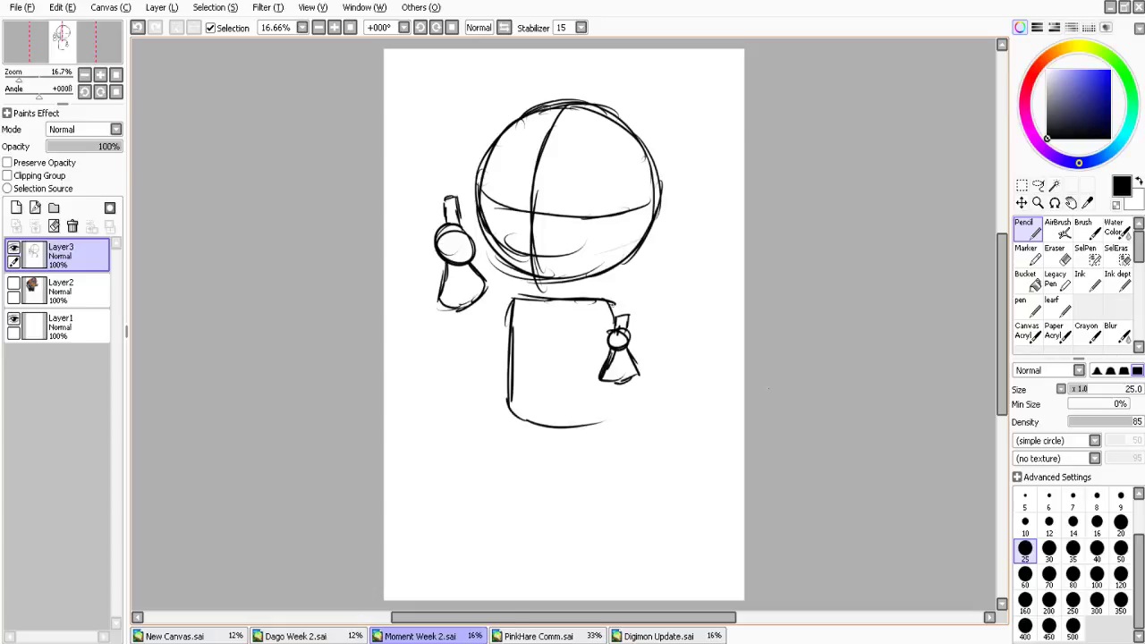
{"action": "left_click_drag", "start_coordinate": [512, 419], "coordinate": [617, 383]}
{"action": "left_click_drag", "start_coordinate": [470, 311], "coordinate": [486, 320]}
{"action": "left_click_drag", "start_coordinate": [476, 317], "coordinate": [522, 296]}
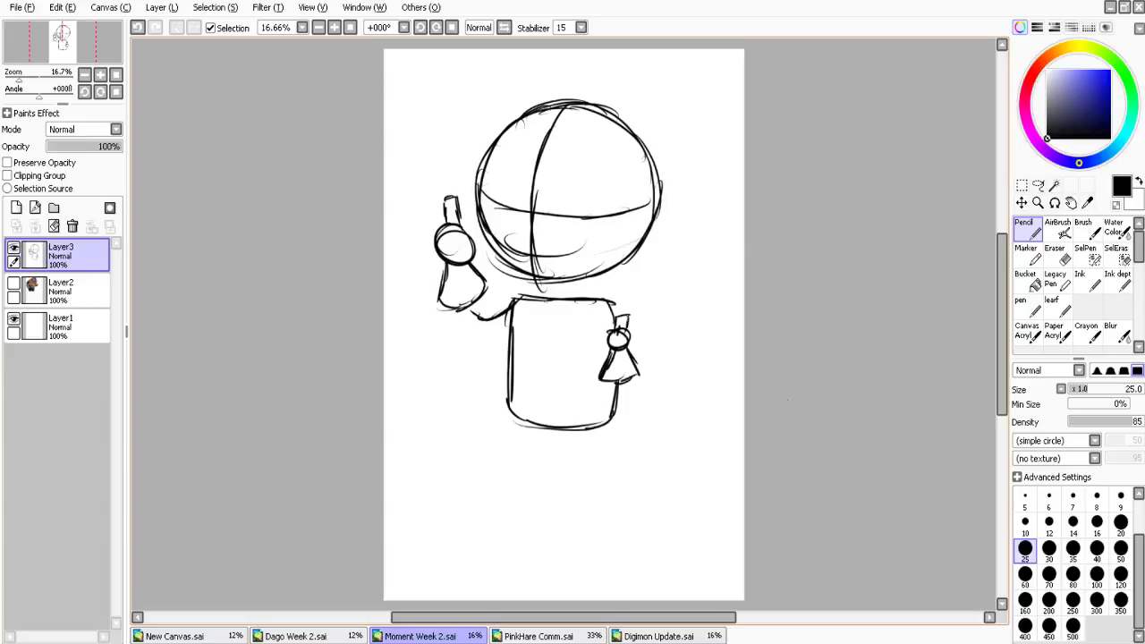
{"action": "left_click_drag", "start_coordinate": [603, 303], "coordinate": [611, 332]}
Sketch two wide, flared legs with rounded lower ends beneath the torso
{"action": "left_click_drag", "start_coordinate": [560, 431], "coordinate": [581, 551]}
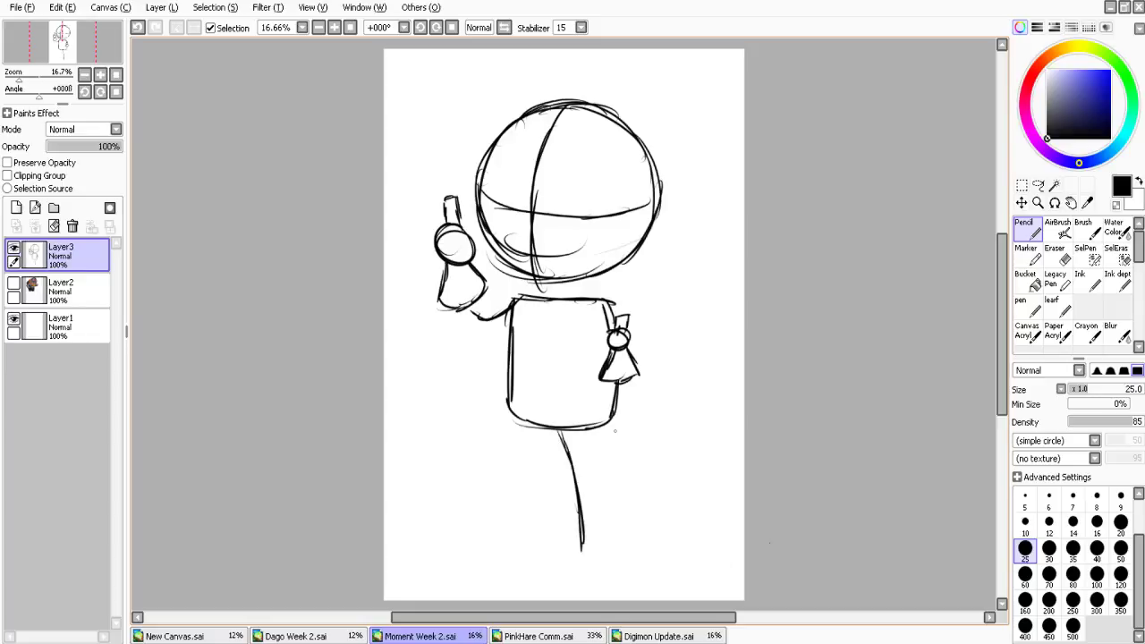
{"action": "mouse_move", "coordinate": [611, 421]}
{"action": "left_mouse_down"}
{"action": "mouse_move", "coordinate": [653, 539]}
{"action": "mouse_move", "coordinate": [572, 565]}
{"action": "left_mouse_up"}
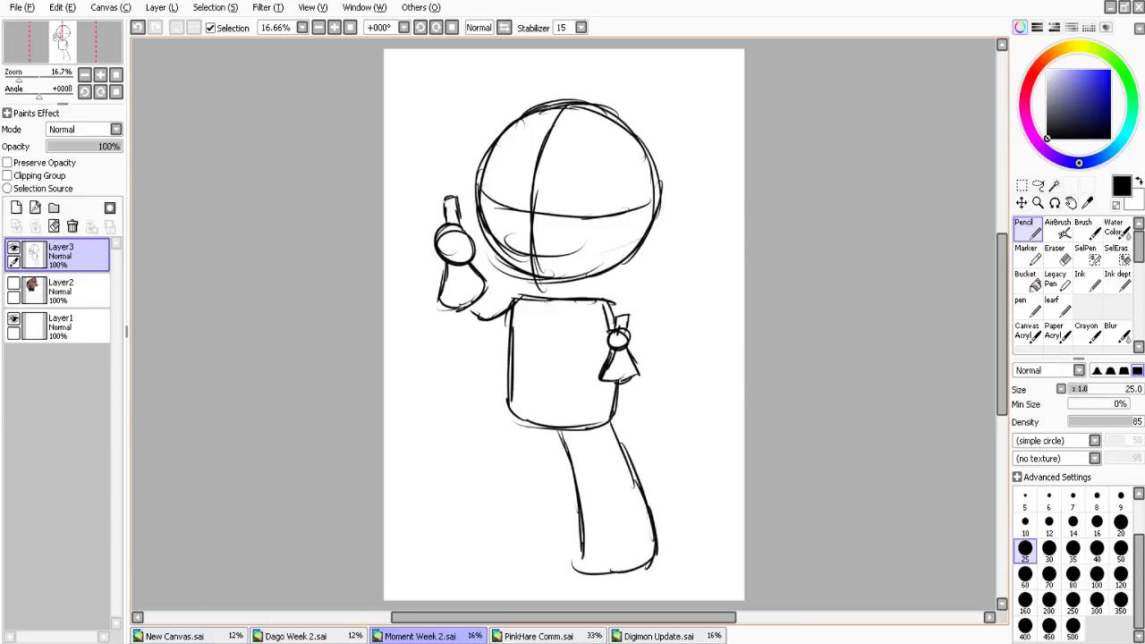
{"action": "left_click_drag", "start_coordinate": [506, 400], "coordinate": [501, 440]}
{"action": "left_click_drag", "start_coordinate": [583, 544], "coordinate": [582, 573]}
{"action": "left_click_drag", "start_coordinate": [507, 410], "coordinate": [489, 562]}
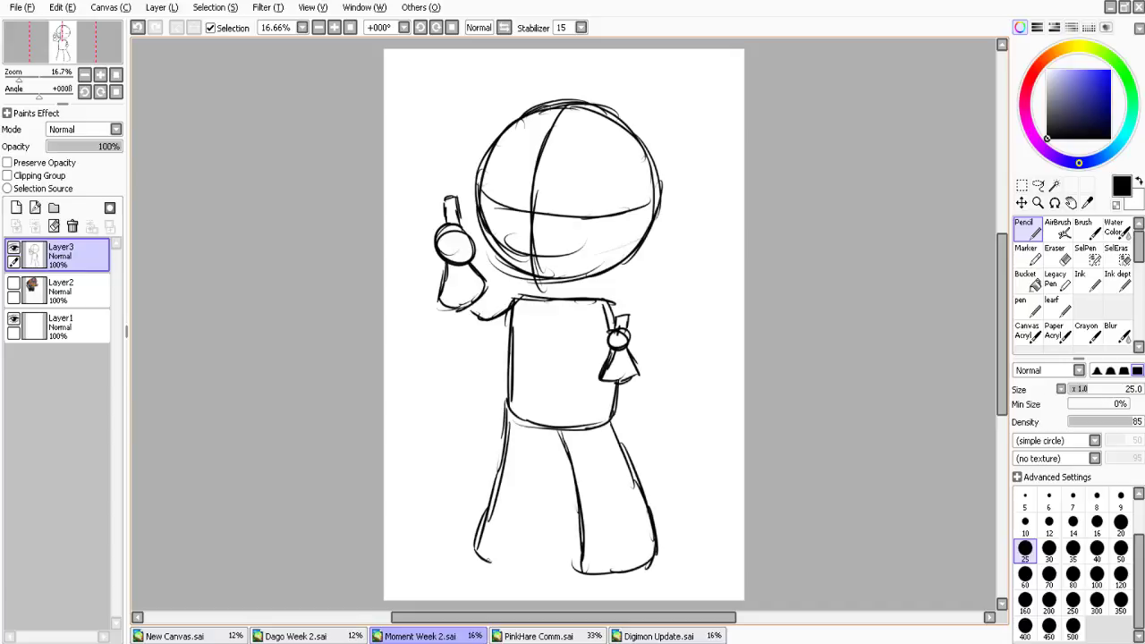
{"action": "left_click_drag", "start_coordinate": [562, 430], "coordinate": [554, 510]}
{"action": "left_click_drag", "start_coordinate": [476, 562], "coordinate": [529, 563]}
{"action": "left_click_drag", "start_coordinate": [560, 451], "coordinate": [554, 536]}
{"action": "left_click_drag", "start_coordinate": [559, 480], "coordinate": [528, 568]}
{"action": "left_click_drag", "start_coordinate": [481, 561], "coordinate": [540, 571]}
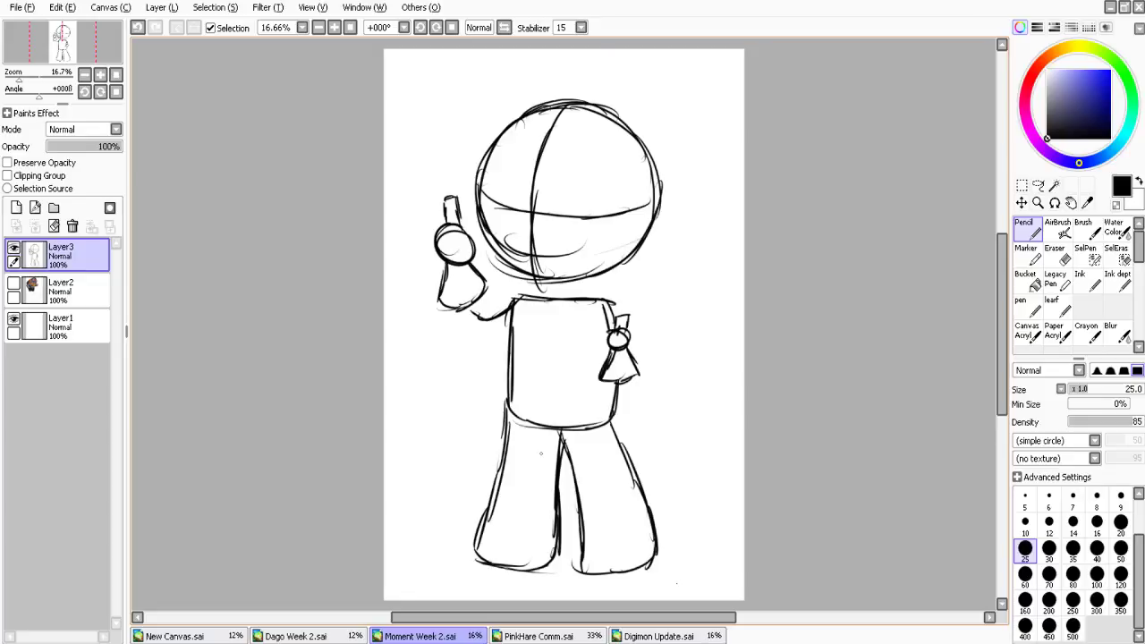
Show the Layer2 reference and sketch the nose and a wide open grin on the lower half of the face
{"action": "left_click", "coordinate": [13, 283]}
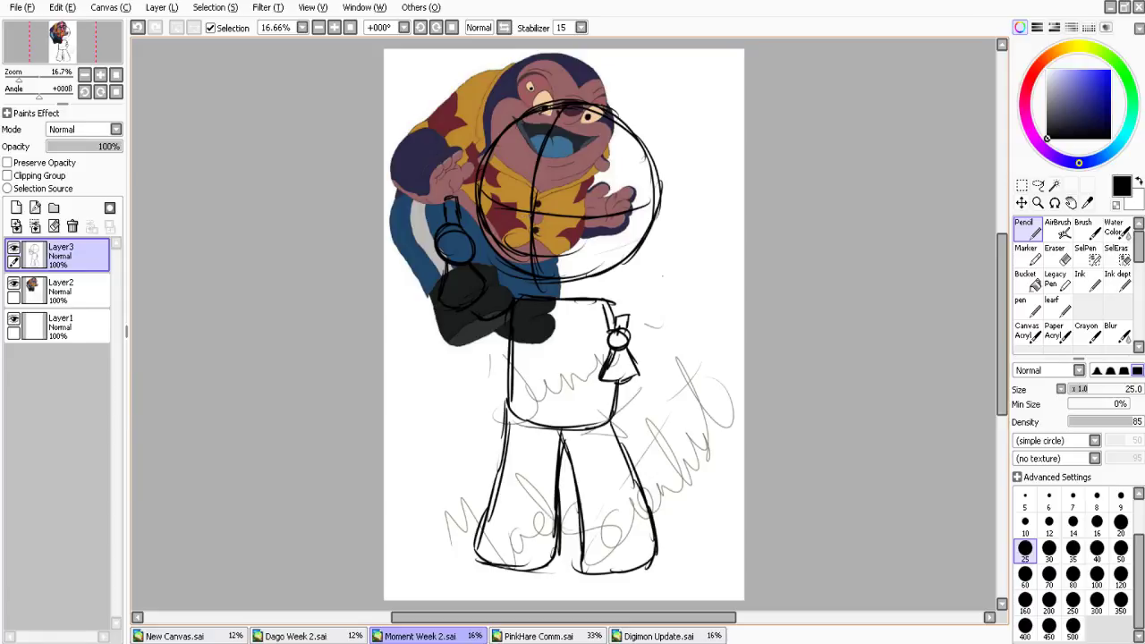
{"action": "mouse_move", "coordinate": [510, 216]}
{"action": "left_mouse_down"}
{"action": "mouse_move", "coordinate": [531, 213]}
{"action": "mouse_move", "coordinate": [513, 230]}
{"action": "left_mouse_up"}
{"action": "left_click_drag", "start_coordinate": [541, 214], "coordinate": [528, 238]}
{"action": "left_click_drag", "start_coordinate": [498, 240], "coordinate": [599, 246]}
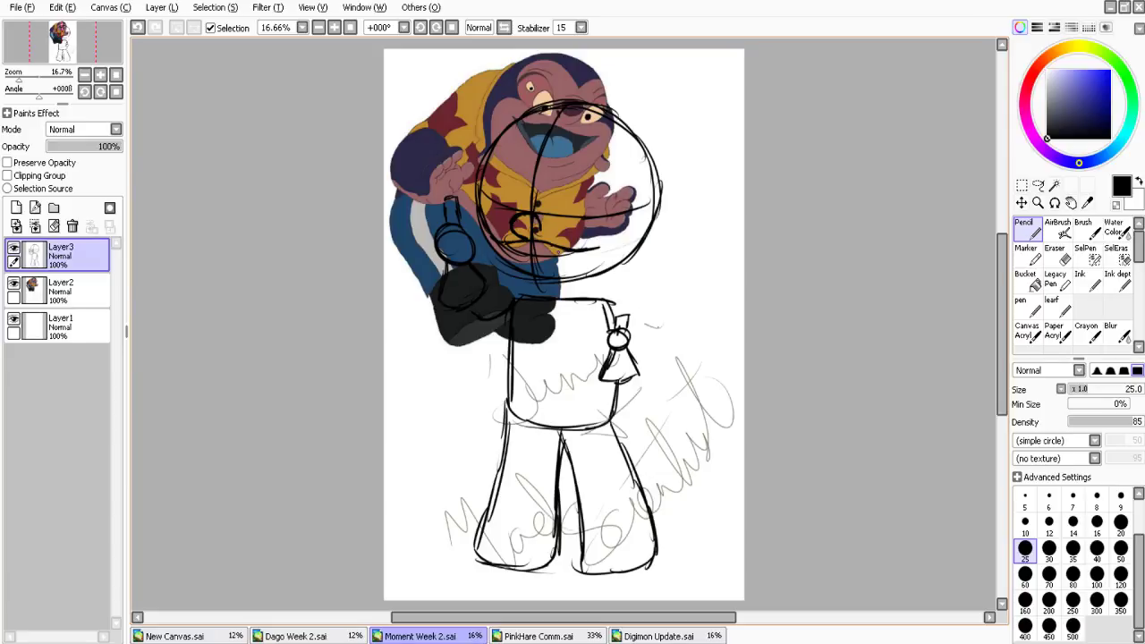
{"action": "left_click_drag", "start_coordinate": [497, 242], "coordinate": [512, 261]}
{"action": "mouse_move", "coordinate": [597, 247]}
{"action": "left_mouse_down"}
{"action": "mouse_move", "coordinate": [578, 261]}
{"action": "mouse_move", "coordinate": [593, 252]}
{"action": "mouse_move", "coordinate": [531, 245]}
{"action": "mouse_move", "coordinate": [566, 253]}
{"action": "left_mouse_up"}
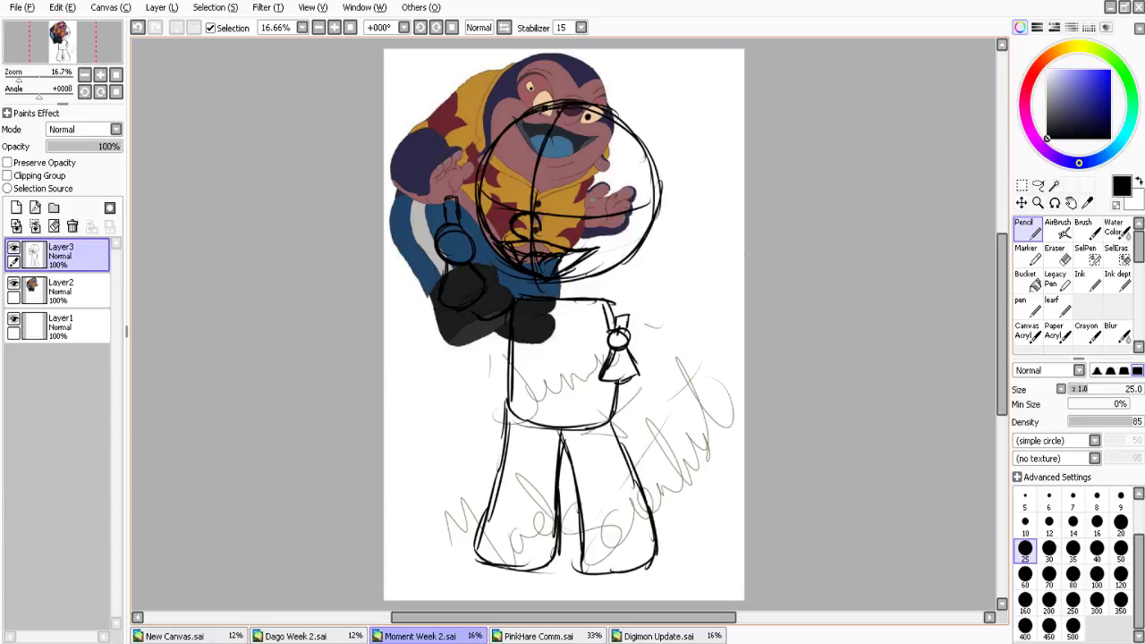
Draw the oval lenses on both sides of the face with small circles above them, a connecting bridge and an outer strap line
{"action": "mouse_move", "coordinate": [575, 209]}
{"action": "left_mouse_down"}
{"action": "mouse_move", "coordinate": [612, 195]}
{"action": "mouse_move", "coordinate": [617, 223]}
{"action": "mouse_move", "coordinate": [630, 190]}
{"action": "left_mouse_up"}
{"action": "left_click_drag", "start_coordinate": [508, 213], "coordinate": [513, 217]}
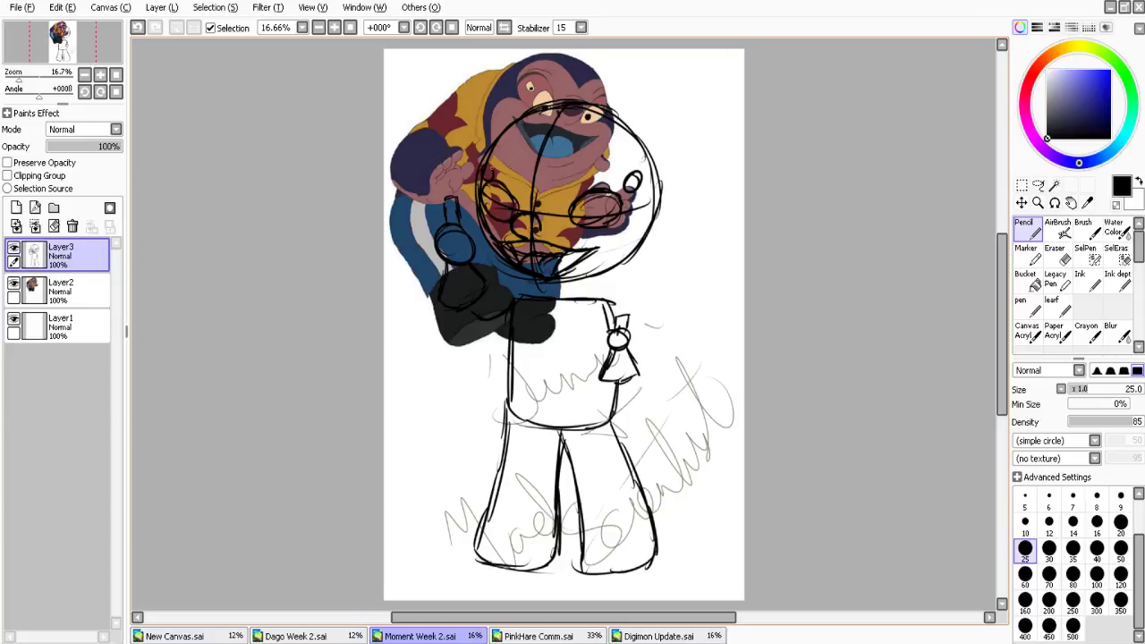
{"action": "left_click_drag", "start_coordinate": [483, 160], "coordinate": [488, 177]}
{"action": "mouse_move", "coordinate": [518, 202]}
{"action": "left_mouse_down"}
{"action": "mouse_move", "coordinate": [549, 201]}
{"action": "mouse_move", "coordinate": [542, 224]}
{"action": "left_mouse_up"}
{"action": "left_click_drag", "start_coordinate": [650, 151], "coordinate": [635, 176]}
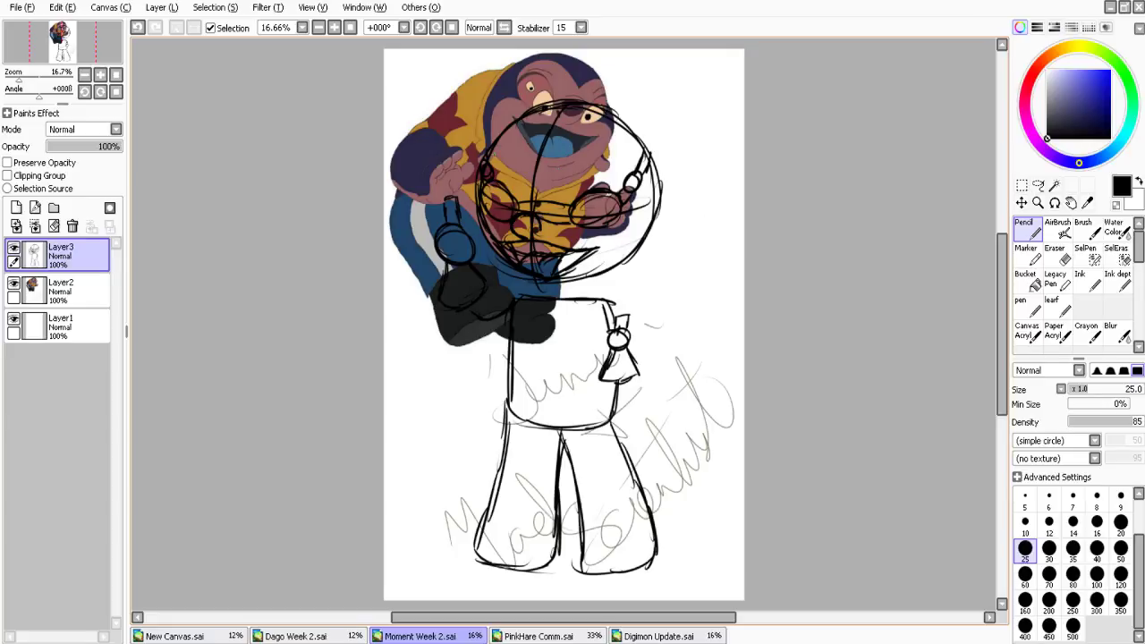
Add the curved lid lines, the cheek curve and the arched brow outlines that meet above the nose
{"action": "mouse_move", "coordinate": [492, 156]}
{"action": "left_mouse_down"}
{"action": "mouse_move", "coordinate": [515, 194]}
{"action": "mouse_move", "coordinate": [605, 173]}
{"action": "mouse_move", "coordinate": [594, 178]}
{"action": "mouse_move", "coordinate": [631, 217]}
{"action": "mouse_move", "coordinate": [597, 228]}
{"action": "left_mouse_up"}
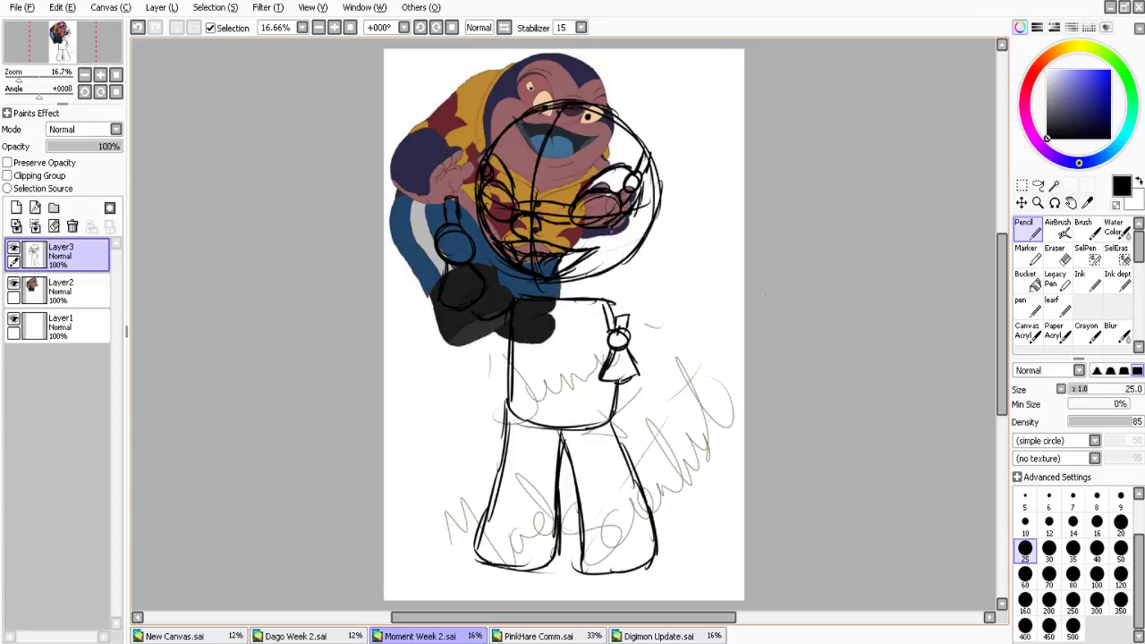
{"action": "mouse_move", "coordinate": [633, 225]}
{"action": "left_mouse_down"}
{"action": "mouse_move", "coordinate": [610, 250]}
{"action": "mouse_move", "coordinate": [624, 264]}
{"action": "left_mouse_up"}
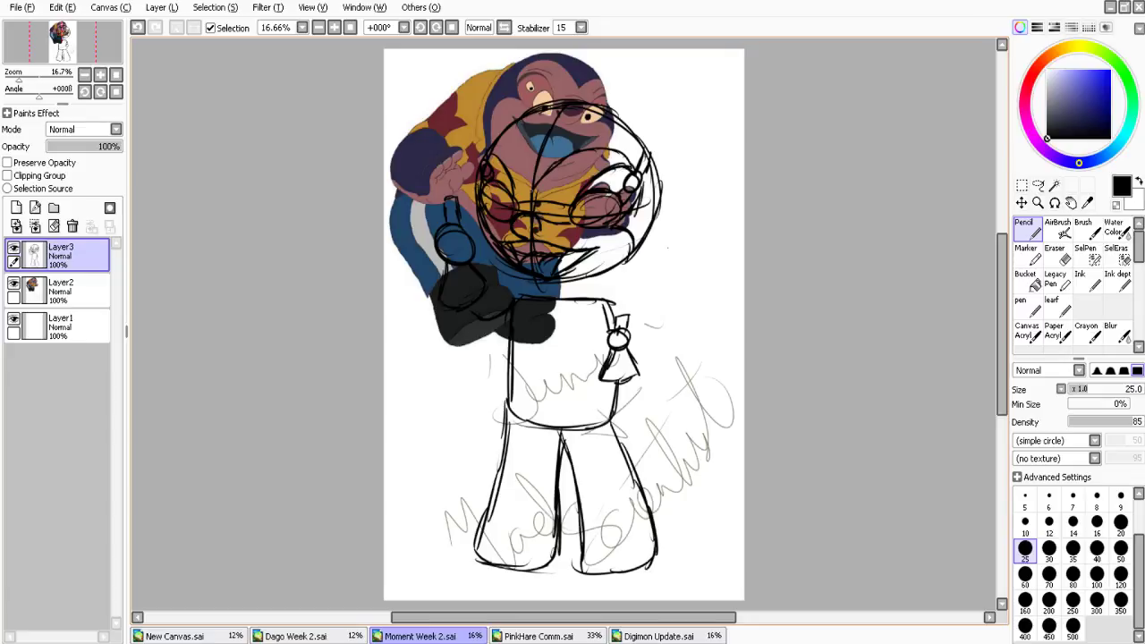
{"action": "mouse_move", "coordinate": [534, 191]}
{"action": "left_mouse_down"}
{"action": "mouse_move", "coordinate": [491, 157]}
{"action": "mouse_move", "coordinate": [529, 174]}
{"action": "left_mouse_up"}
Draw a wider jaw and cheek contour around the lower half of the head circle
{"action": "left_click_drag", "start_coordinate": [637, 136], "coordinate": [655, 225]}
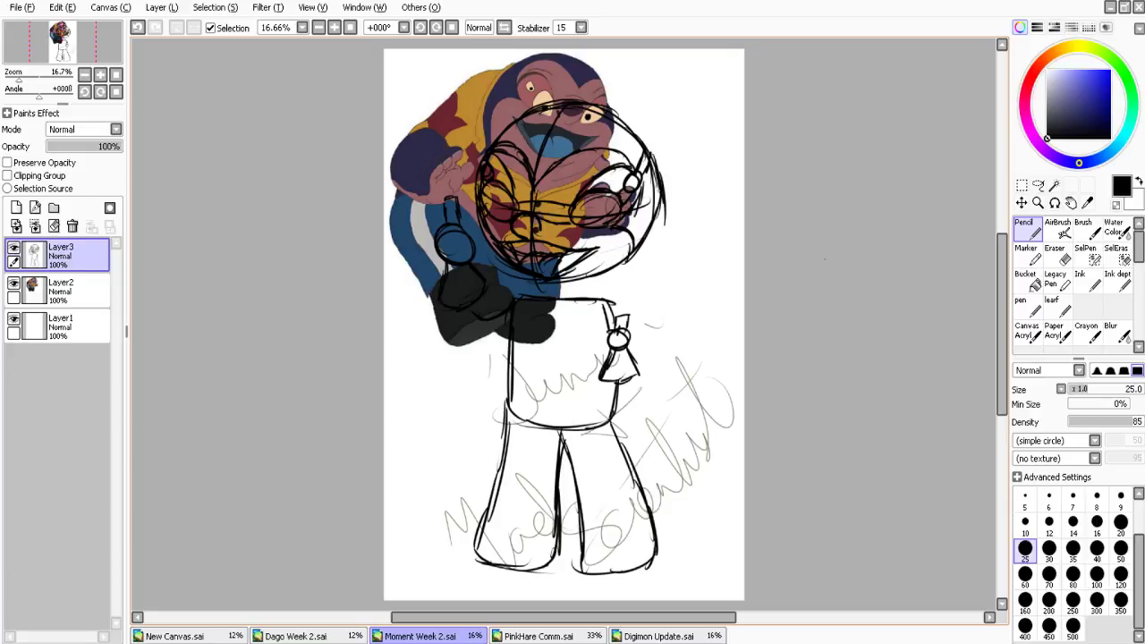
{"action": "mouse_move", "coordinate": [477, 202]}
{"action": "left_mouse_down"}
{"action": "mouse_move", "coordinate": [473, 221]}
{"action": "mouse_move", "coordinate": [513, 273]}
{"action": "mouse_move", "coordinate": [542, 291]}
{"action": "mouse_move", "coordinate": [574, 285]}
{"action": "left_mouse_up"}
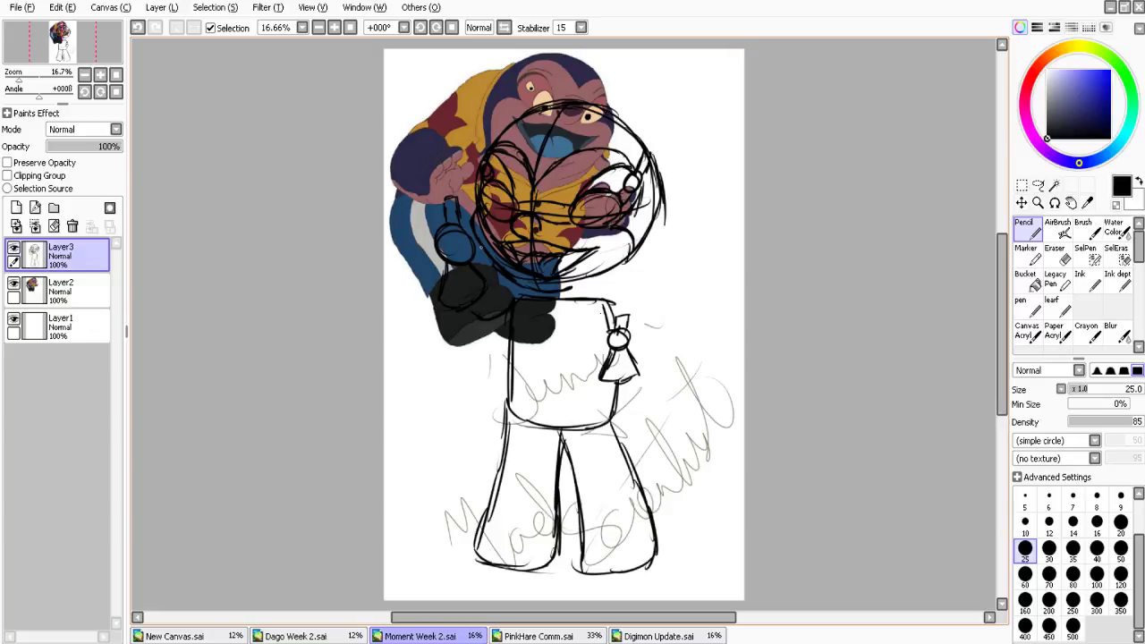
{"action": "mouse_move", "coordinate": [481, 247]}
{"action": "left_mouse_down"}
{"action": "mouse_move", "coordinate": [546, 300]}
{"action": "mouse_move", "coordinate": [580, 301]}
{"action": "left_mouse_up"}
{"action": "mouse_move", "coordinate": [656, 165]}
{"action": "left_mouse_down"}
{"action": "mouse_move", "coordinate": [640, 276]}
{"action": "mouse_move", "coordinate": [560, 303]}
{"action": "left_mouse_up"}
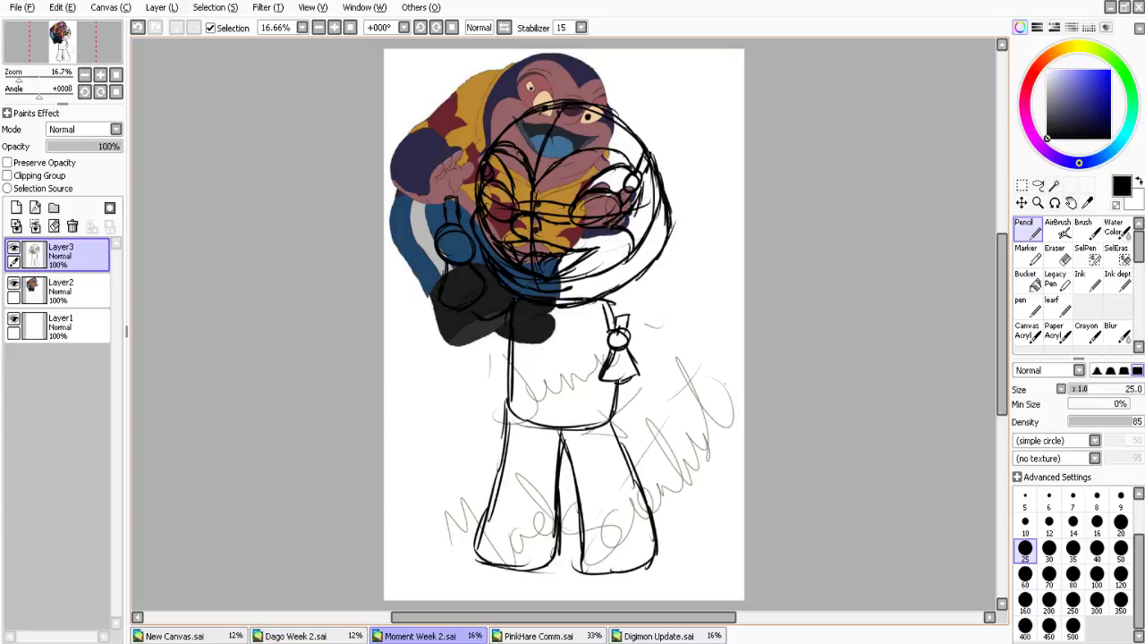
{"action": "left_click_drag", "start_coordinate": [660, 261], "coordinate": [617, 289]}
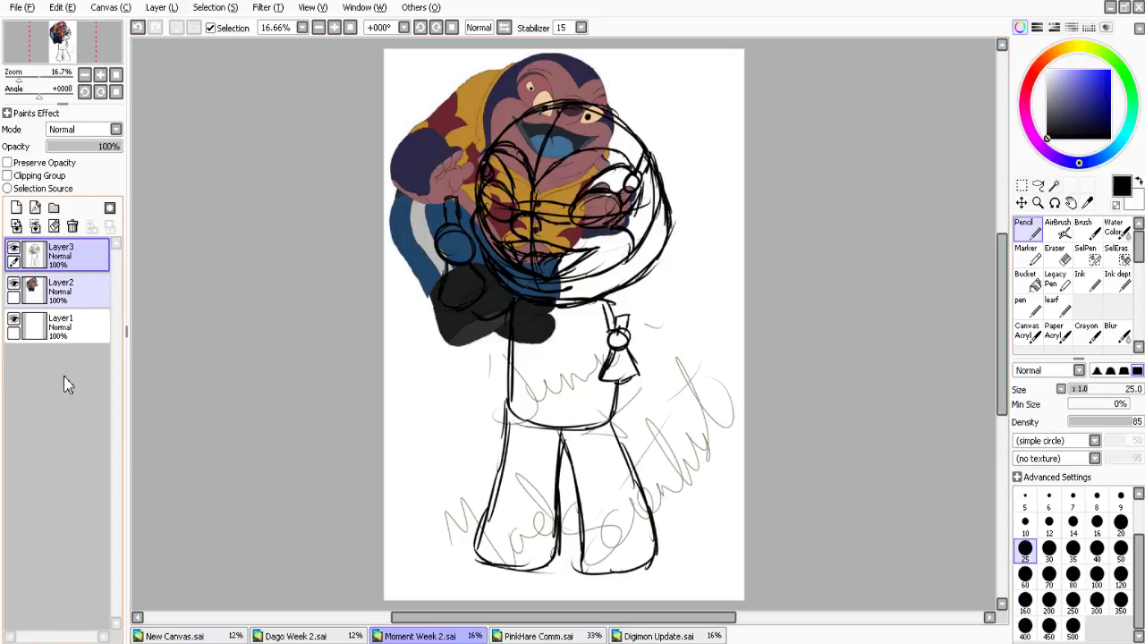
Hide Layer2 and erase the head guidelines and overlapping construction lines from the face with the Eraser at size 60
{"action": "left_click", "coordinate": [13, 283]}
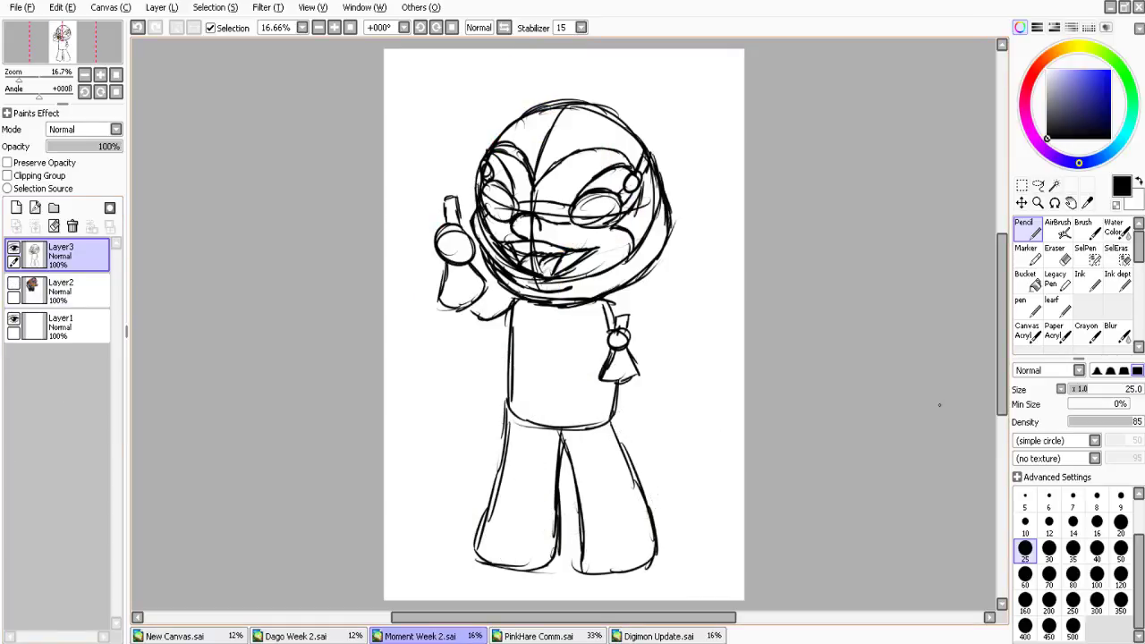
{"action": "key", "text": "e"}
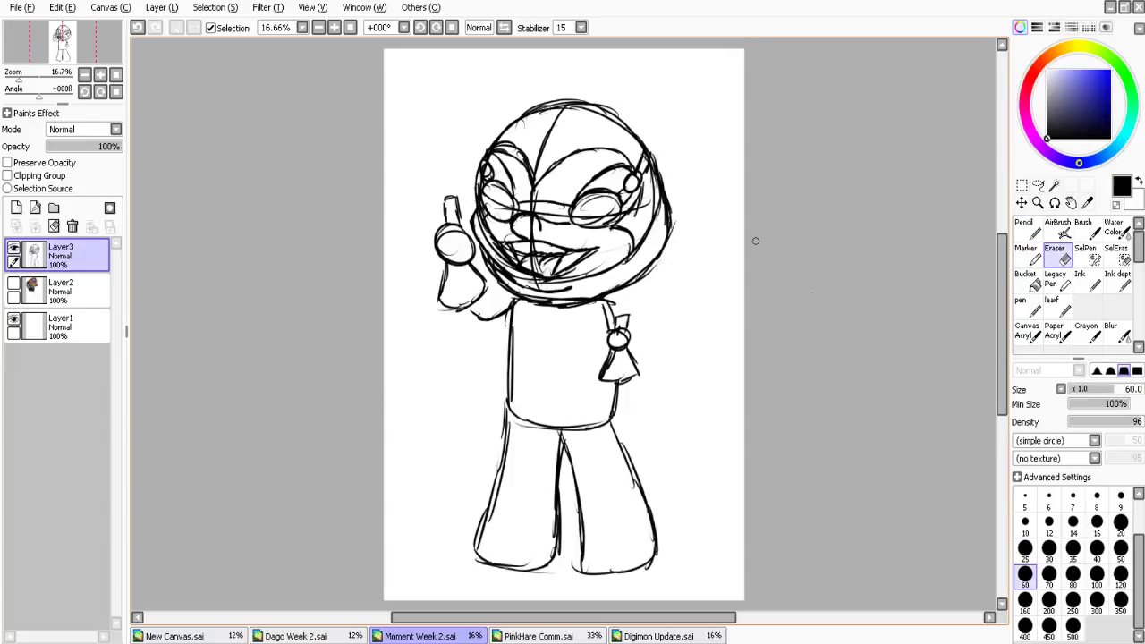
{"action": "mouse_move", "coordinate": [529, 198]}
{"action": "left_mouse_down"}
{"action": "mouse_move", "coordinate": [519, 161]}
{"action": "mouse_move", "coordinate": [604, 165]}
{"action": "left_mouse_up"}
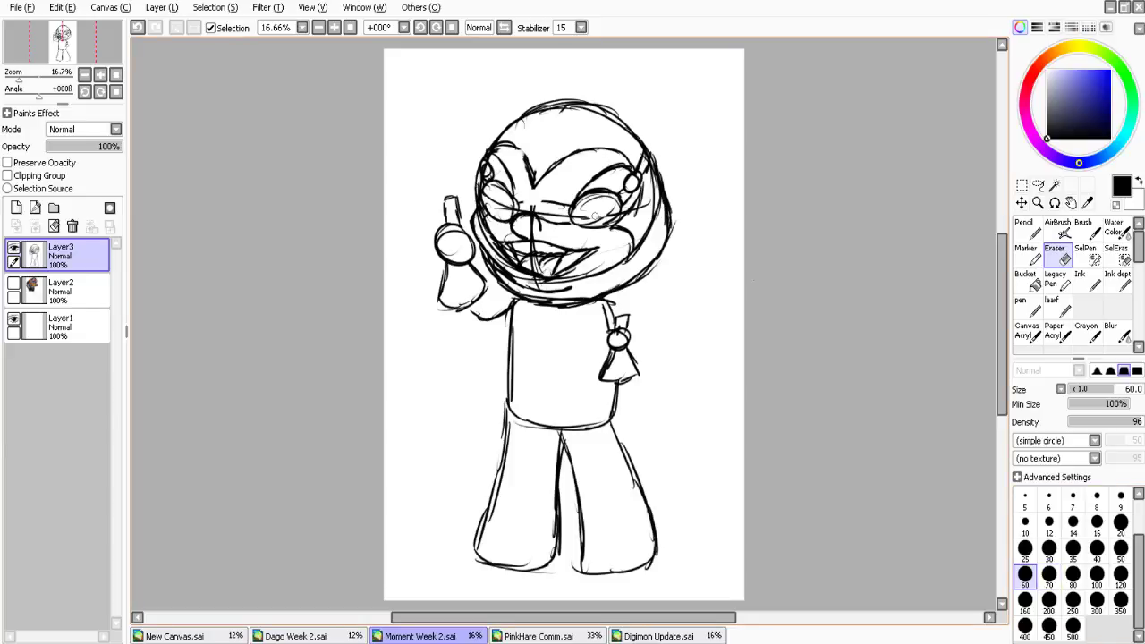
{"action": "left_click_drag", "start_coordinate": [595, 215], "coordinate": [580, 217]}
{"action": "mouse_move", "coordinate": [507, 209]}
{"action": "left_mouse_down"}
{"action": "mouse_move", "coordinate": [492, 204]}
{"action": "mouse_move", "coordinate": [487, 229]}
{"action": "mouse_move", "coordinate": [517, 275]}
{"action": "mouse_move", "coordinate": [546, 280]}
{"action": "left_mouse_up"}
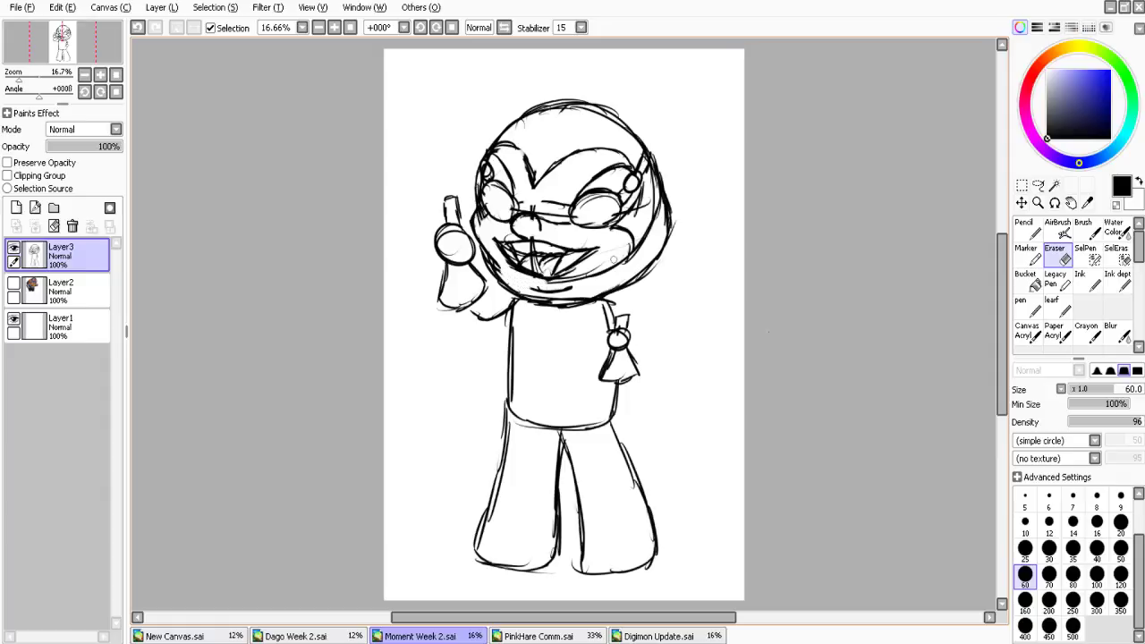
{"action": "left_click_drag", "start_coordinate": [613, 259], "coordinate": [575, 270]}
{"action": "mouse_move", "coordinate": [657, 183]}
{"action": "left_mouse_down"}
{"action": "mouse_move", "coordinate": [644, 240]}
{"action": "mouse_move", "coordinate": [645, 205]}
{"action": "mouse_move", "coordinate": [550, 212]}
{"action": "left_mouse_up"}
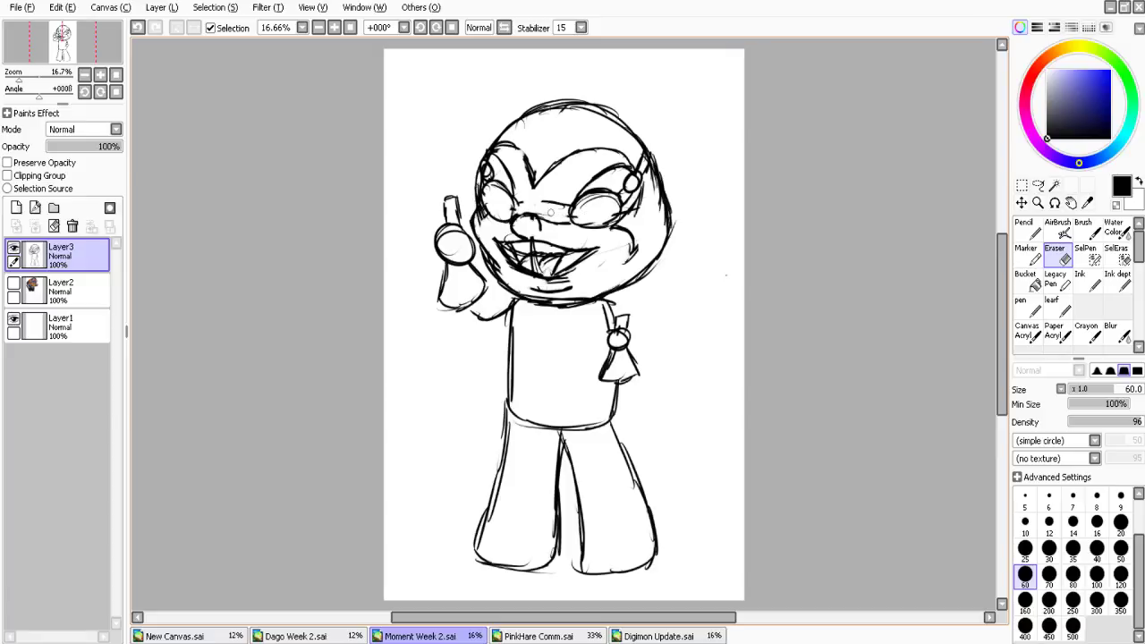
Using the Pencil at size 25, sketch the curved outlines extending behind both sides of the head
{"action": "key", "text": "n"}
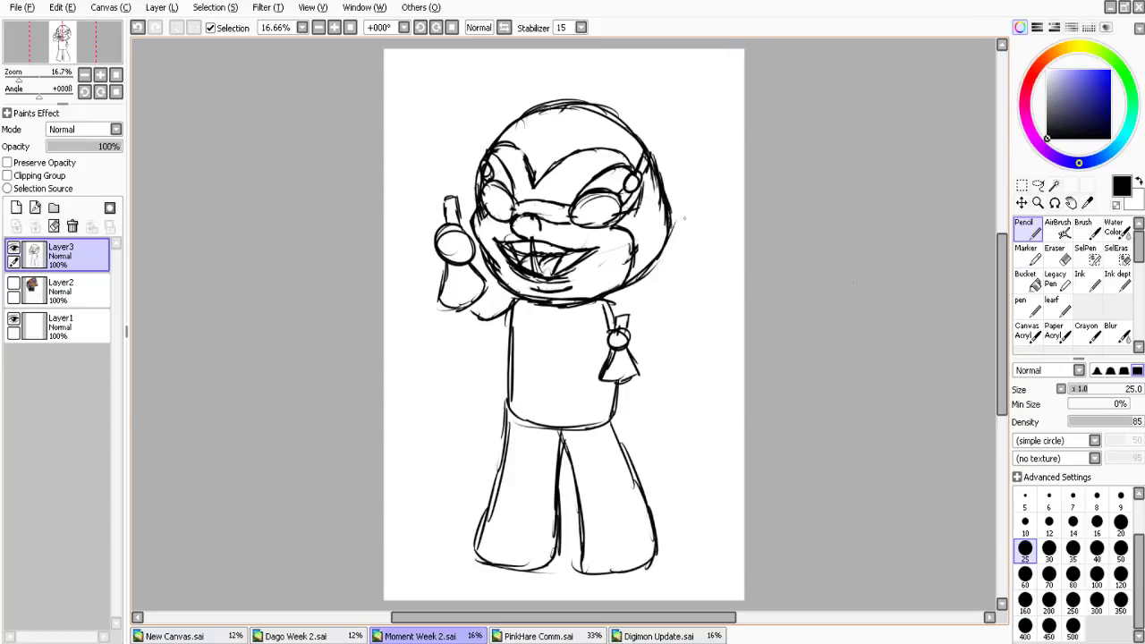
{"action": "left_click_drag", "start_coordinate": [680, 212], "coordinate": [633, 290]}
{"action": "mouse_move", "coordinate": [680, 198]}
{"action": "left_mouse_down"}
{"action": "mouse_move", "coordinate": [673, 224]}
{"action": "mouse_move", "coordinate": [690, 253]}
{"action": "left_mouse_up"}
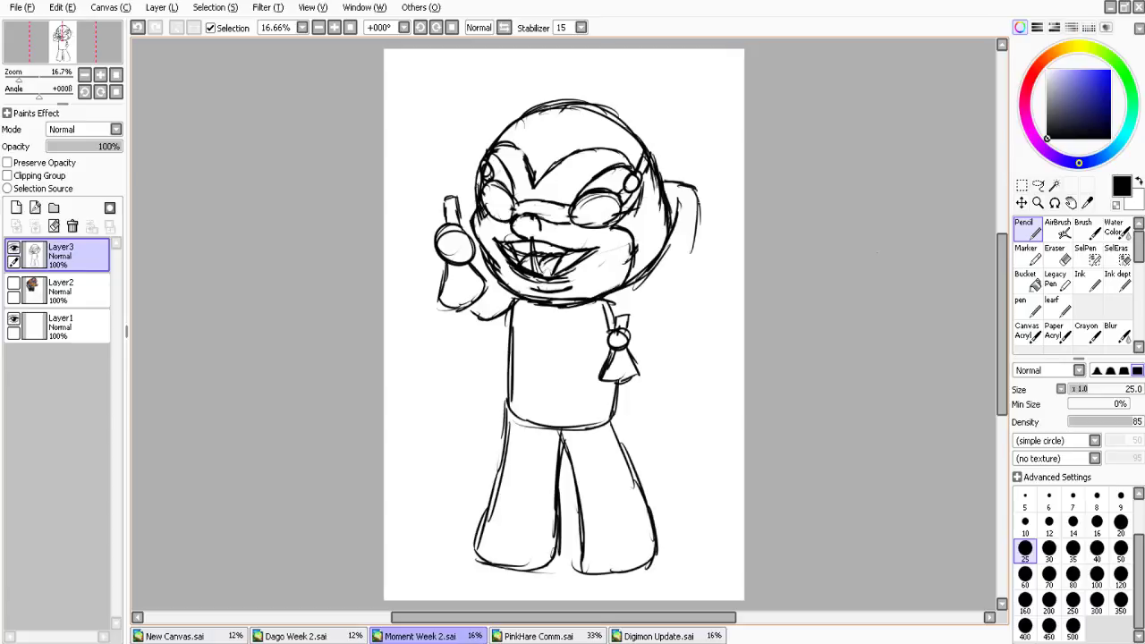
{"action": "left_click_drag", "start_coordinate": [696, 200], "coordinate": [661, 301]}
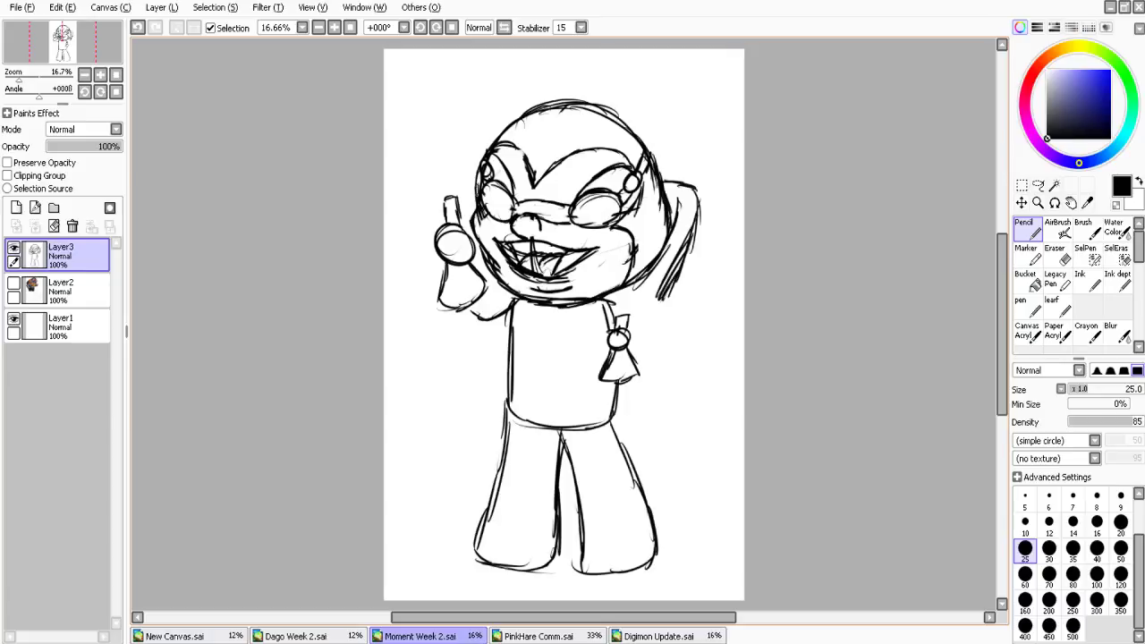
{"action": "mouse_move", "coordinate": [476, 197]}
{"action": "left_mouse_down"}
{"action": "mouse_move", "coordinate": [460, 240]}
{"action": "mouse_move", "coordinate": [507, 303]}
{"action": "left_mouse_up"}
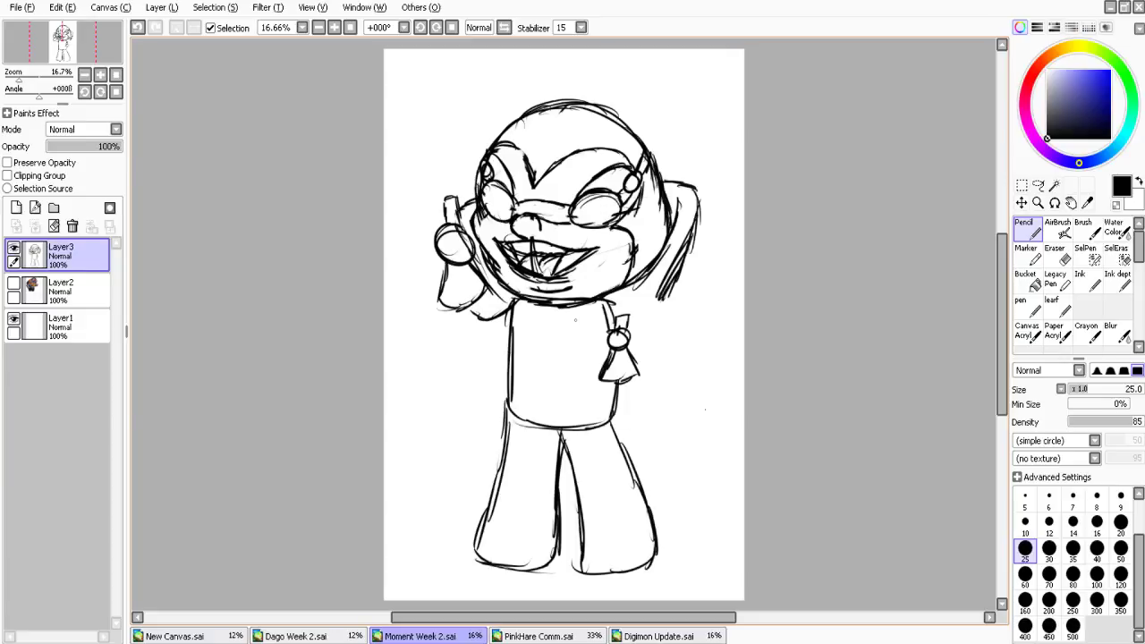
Draw the collar under the chin, the coat's front opening down the torso, and the sleeve outline around the lowered arm
{"action": "mouse_move", "coordinate": [634, 285]}
{"action": "left_mouse_down"}
{"action": "mouse_move", "coordinate": [598, 286]}
{"action": "mouse_move", "coordinate": [569, 308]}
{"action": "left_mouse_up"}
{"action": "mouse_move", "coordinate": [499, 277]}
{"action": "left_mouse_down"}
{"action": "mouse_move", "coordinate": [527, 297]}
{"action": "mouse_move", "coordinate": [544, 341]}
{"action": "mouse_move", "coordinate": [530, 438]}
{"action": "left_mouse_up"}
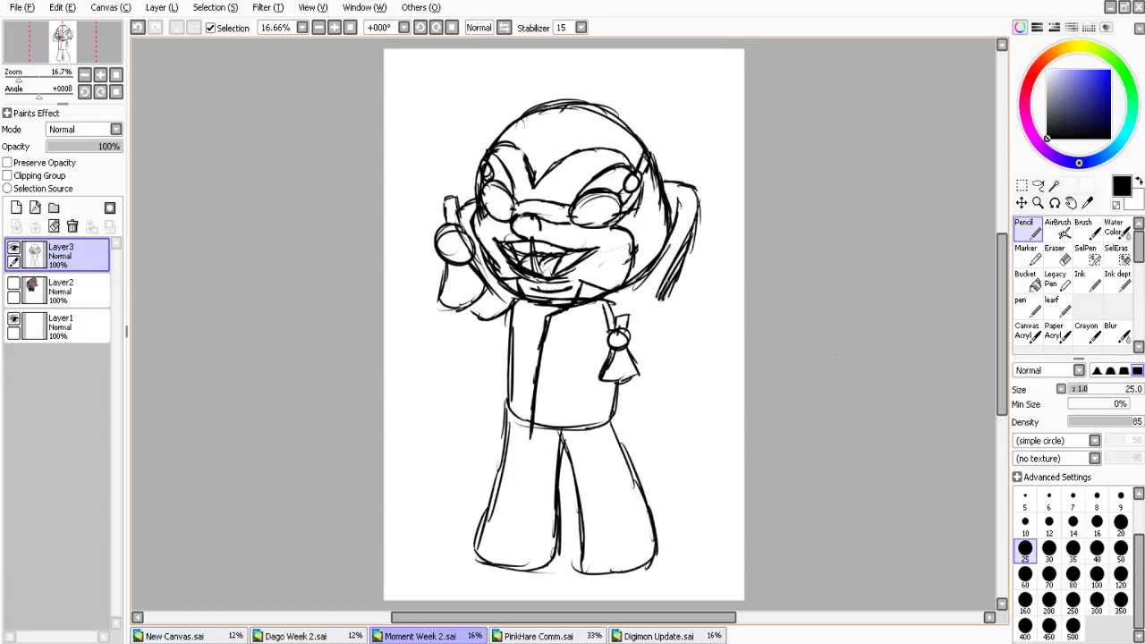
{"action": "mouse_move", "coordinate": [669, 281]}
{"action": "left_mouse_down"}
{"action": "mouse_move", "coordinate": [650, 315]}
{"action": "mouse_move", "coordinate": [609, 315]}
{"action": "mouse_move", "coordinate": [643, 349]}
{"action": "mouse_move", "coordinate": [646, 379]}
{"action": "left_mouse_up"}
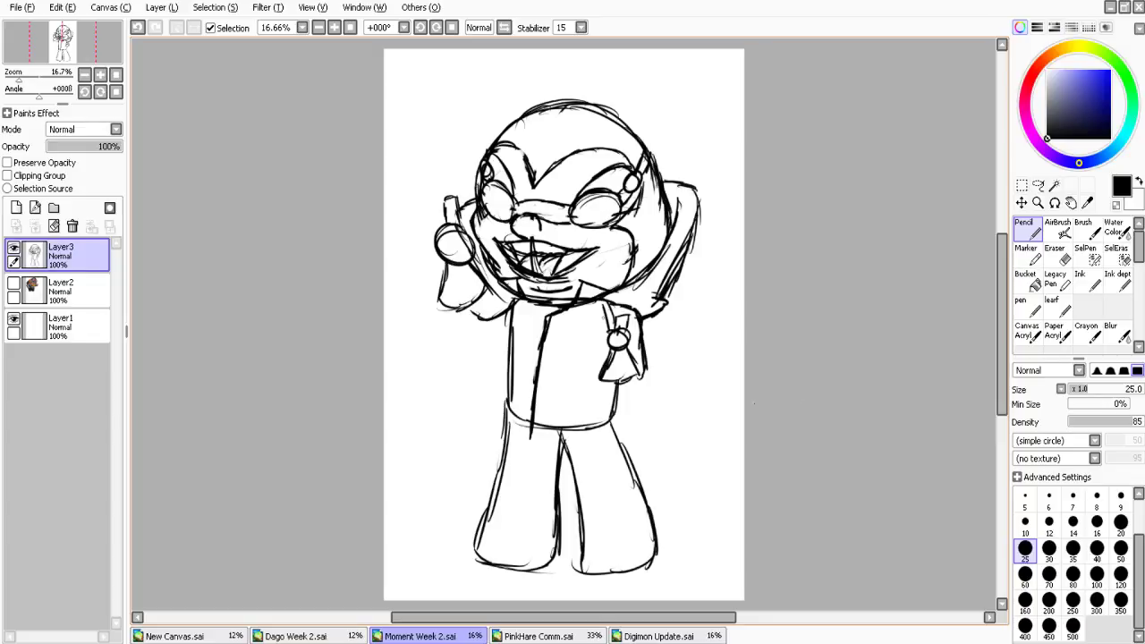
{"action": "left_click_drag", "start_coordinate": [605, 316], "coordinate": [597, 349]}
Erase the lowered arm's round hand and the overlapping lines around the collar and shoulder with the Eraser at size 60
{"action": "key", "text": "e"}
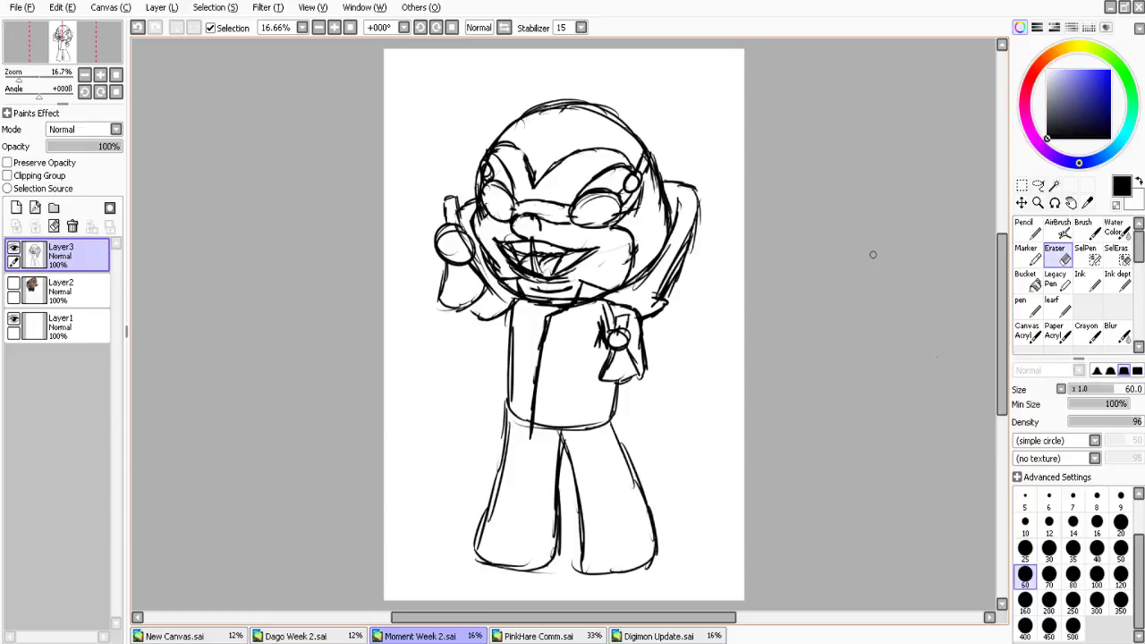
{"action": "mouse_move", "coordinate": [605, 324]}
{"action": "left_mouse_down"}
{"action": "mouse_move", "coordinate": [605, 300]}
{"action": "mouse_move", "coordinate": [580, 303]}
{"action": "left_mouse_up"}
{"action": "left_click_drag", "start_coordinate": [507, 288], "coordinate": [513, 293]}
{"action": "mouse_move", "coordinate": [598, 334]}
{"action": "left_mouse_down"}
{"action": "mouse_move", "coordinate": [600, 345]}
{"action": "mouse_move", "coordinate": [623, 342]}
{"action": "left_mouse_up"}
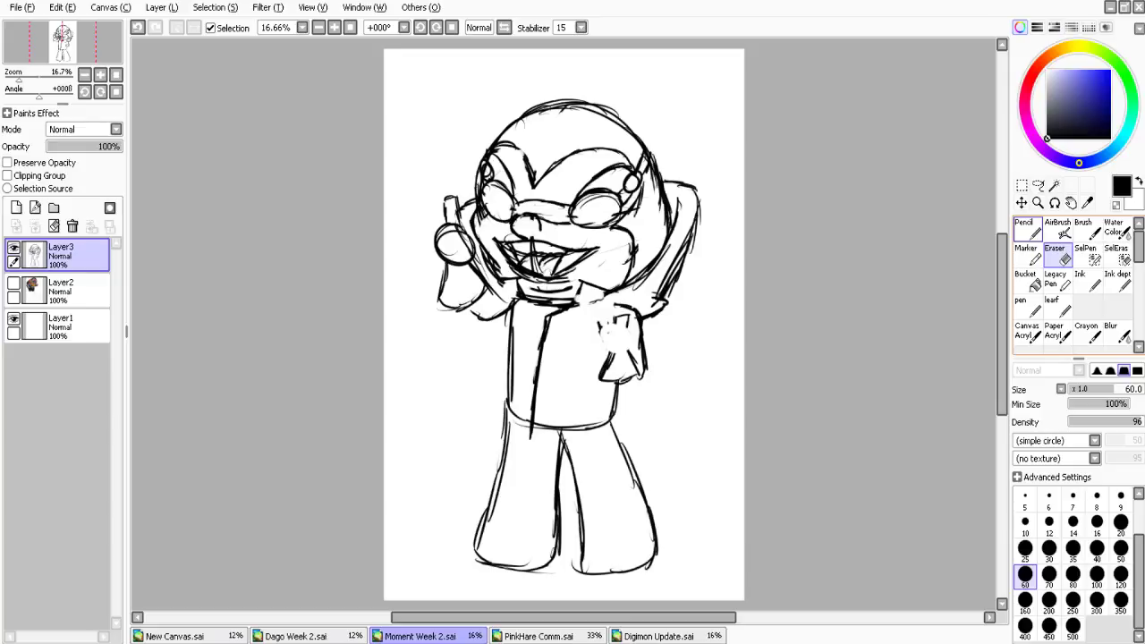
Using the Pencil at size 25, draw the lowered arm's fist with curled fingers and reinforce the raised hand's outline
{"action": "key", "text": "n"}
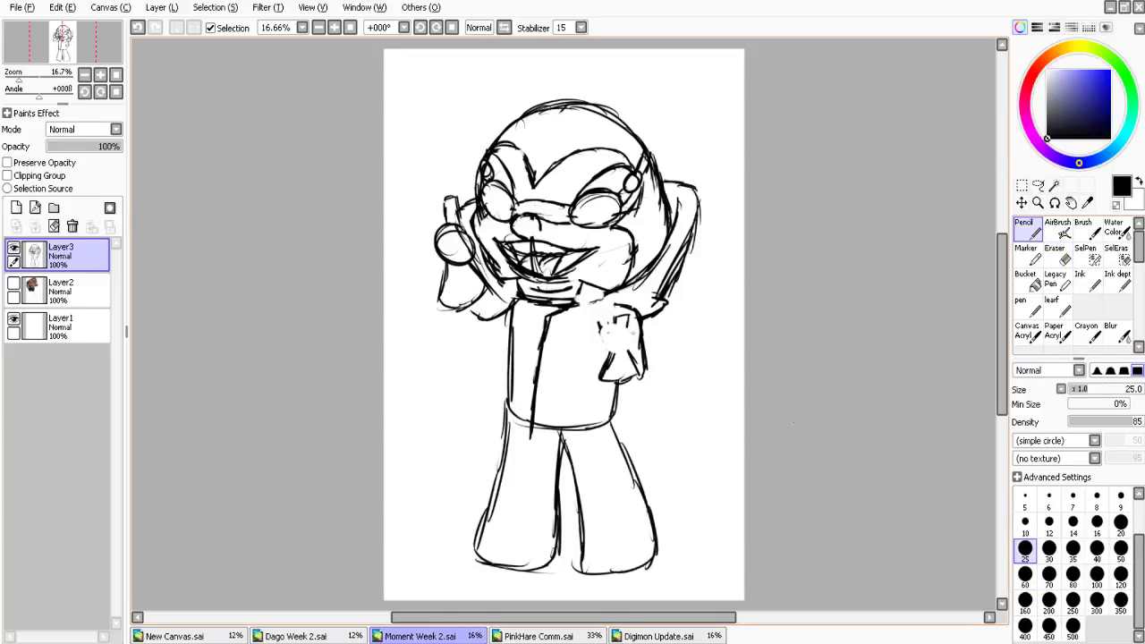
{"action": "mouse_move", "coordinate": [609, 318]}
{"action": "left_mouse_down"}
{"action": "mouse_move", "coordinate": [637, 333]}
{"action": "mouse_move", "coordinate": [601, 333]}
{"action": "mouse_move", "coordinate": [614, 362]}
{"action": "mouse_move", "coordinate": [630, 354]}
{"action": "left_mouse_up"}
{"action": "mouse_move", "coordinate": [628, 354]}
{"action": "left_mouse_down"}
{"action": "mouse_move", "coordinate": [606, 360]}
{"action": "mouse_move", "coordinate": [631, 358]}
{"action": "left_mouse_up"}
{"action": "left_click_drag", "start_coordinate": [636, 352], "coordinate": [622, 364]}
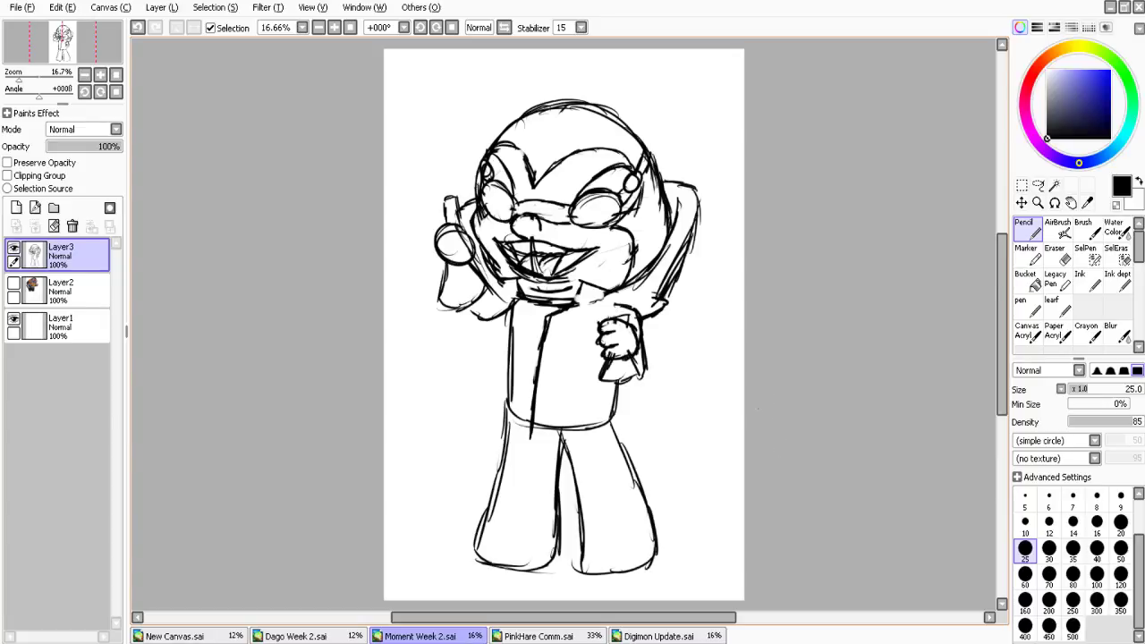
{"action": "left_click_drag", "start_coordinate": [608, 319], "coordinate": [608, 348]}
{"action": "mouse_move", "coordinate": [438, 234]}
{"action": "left_mouse_down"}
{"action": "mouse_move", "coordinate": [468, 229]}
{"action": "mouse_move", "coordinate": [456, 239]}
{"action": "mouse_move", "coordinate": [475, 264]}
{"action": "left_mouse_up"}
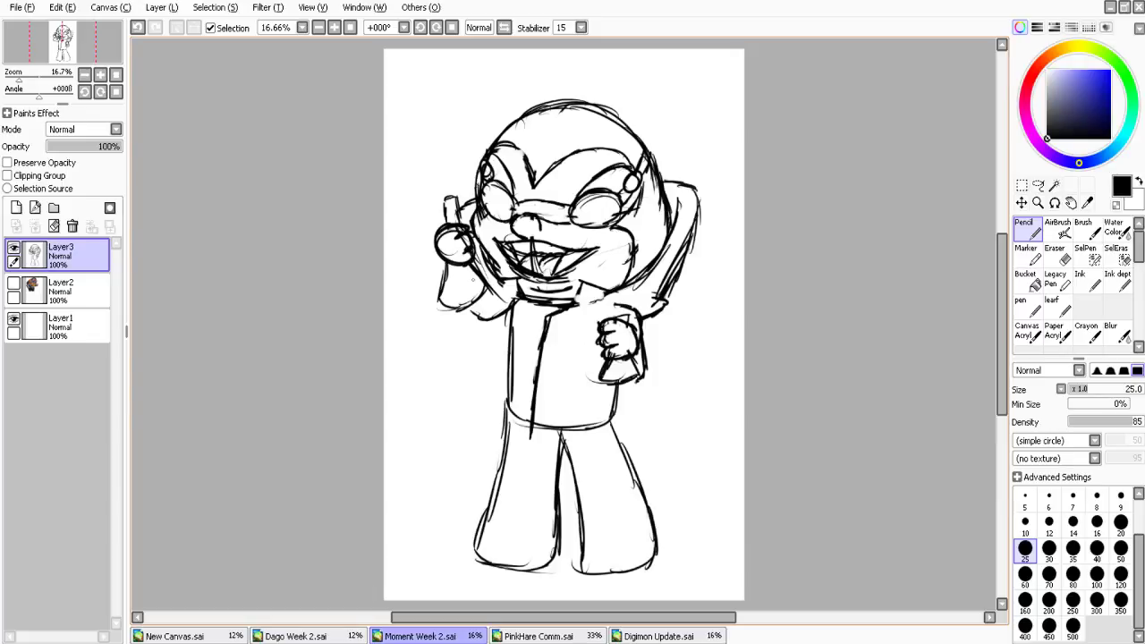
Draw the coat's outer edge down from the raised arm and erase the torso's old side and bottom lines inside it
{"action": "mouse_move", "coordinate": [465, 309]}
{"action": "left_mouse_down"}
{"action": "mouse_move", "coordinate": [498, 324]}
{"action": "mouse_move", "coordinate": [494, 375]}
{"action": "left_mouse_up"}
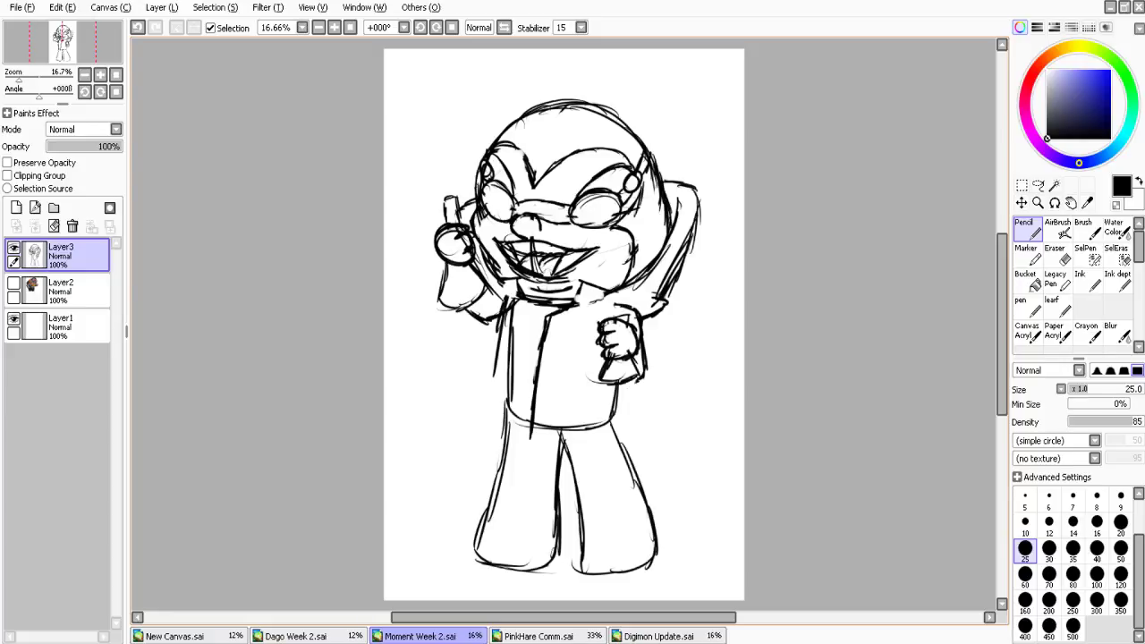
{"action": "left_click_drag", "start_coordinate": [499, 318], "coordinate": [483, 431]}
{"action": "key", "text": "e"}
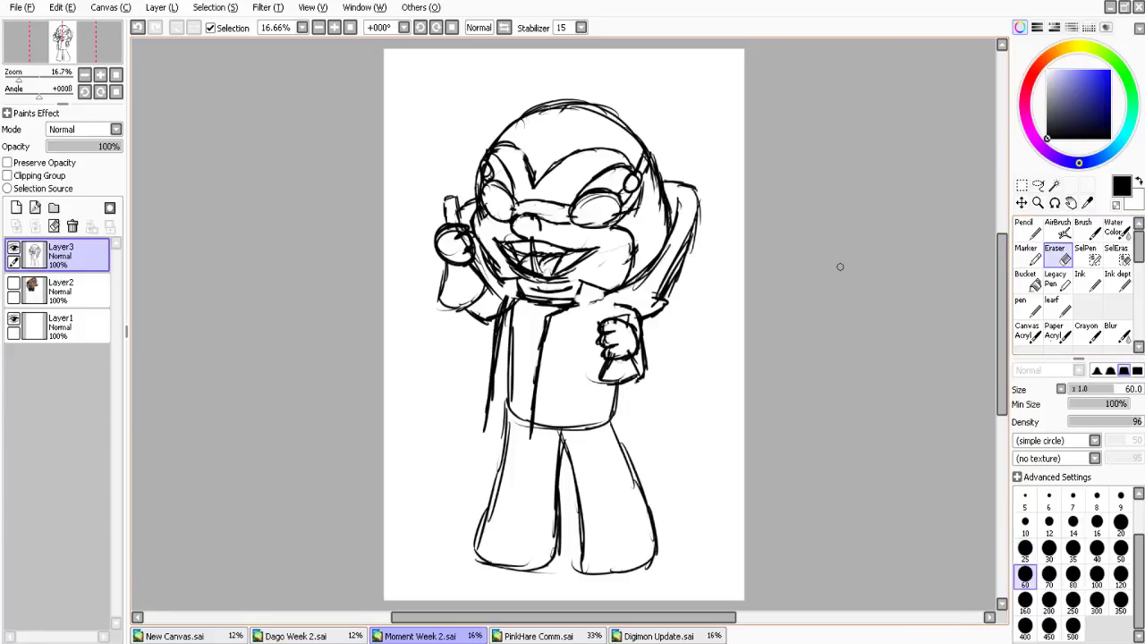
{"action": "mouse_move", "coordinate": [514, 292]}
{"action": "left_mouse_down"}
{"action": "mouse_move", "coordinate": [503, 428]}
{"action": "mouse_move", "coordinate": [591, 426]}
{"action": "mouse_move", "coordinate": [576, 431]}
{"action": "left_mouse_up"}
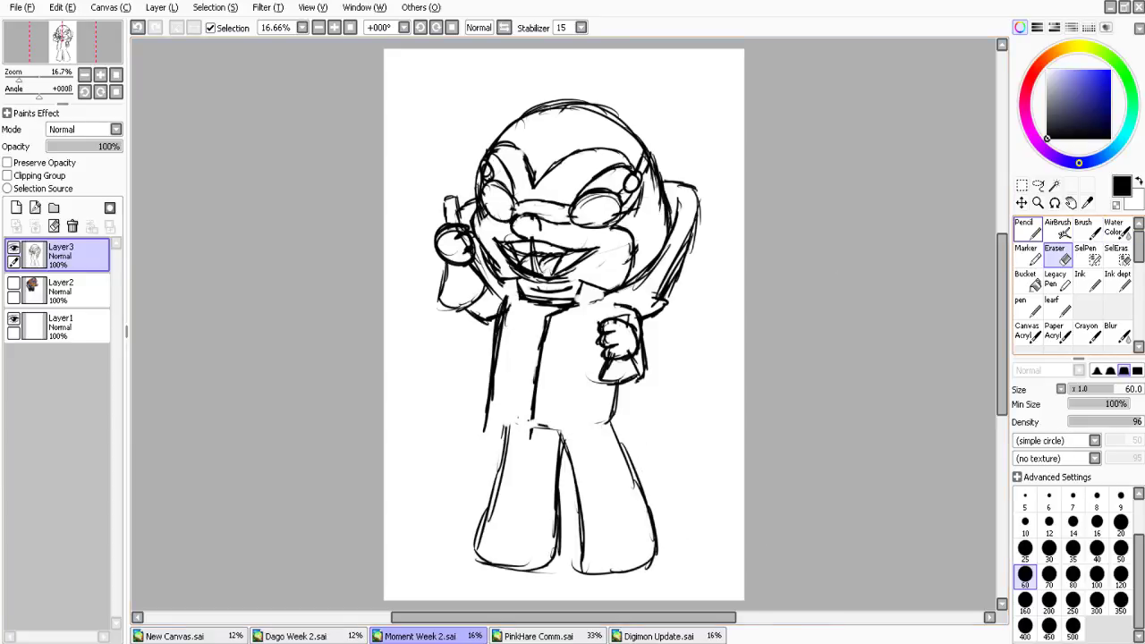
With the Pencil at size 25, draw the coat's flaring side below the fist and the split edges of its front opening over the legs
{"action": "left_click", "coordinate": [1029, 229]}
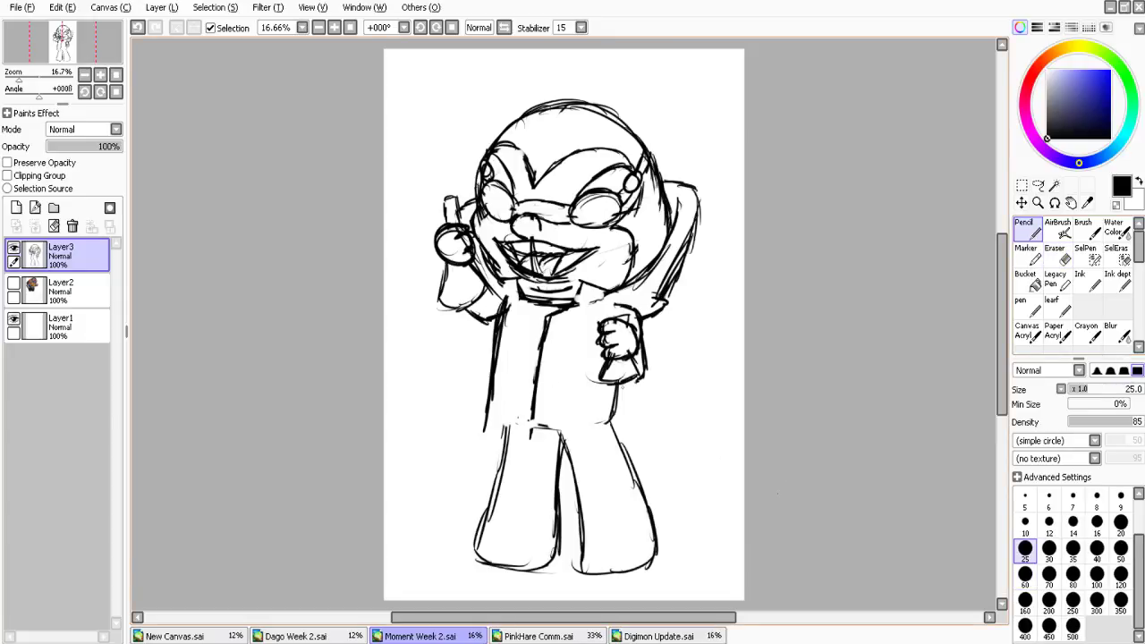
{"action": "left_click_drag", "start_coordinate": [616, 376], "coordinate": [633, 441]}
{"action": "left_click_drag", "start_coordinate": [620, 395], "coordinate": [642, 465]}
{"action": "left_click_drag", "start_coordinate": [528, 410], "coordinate": [547, 480]}
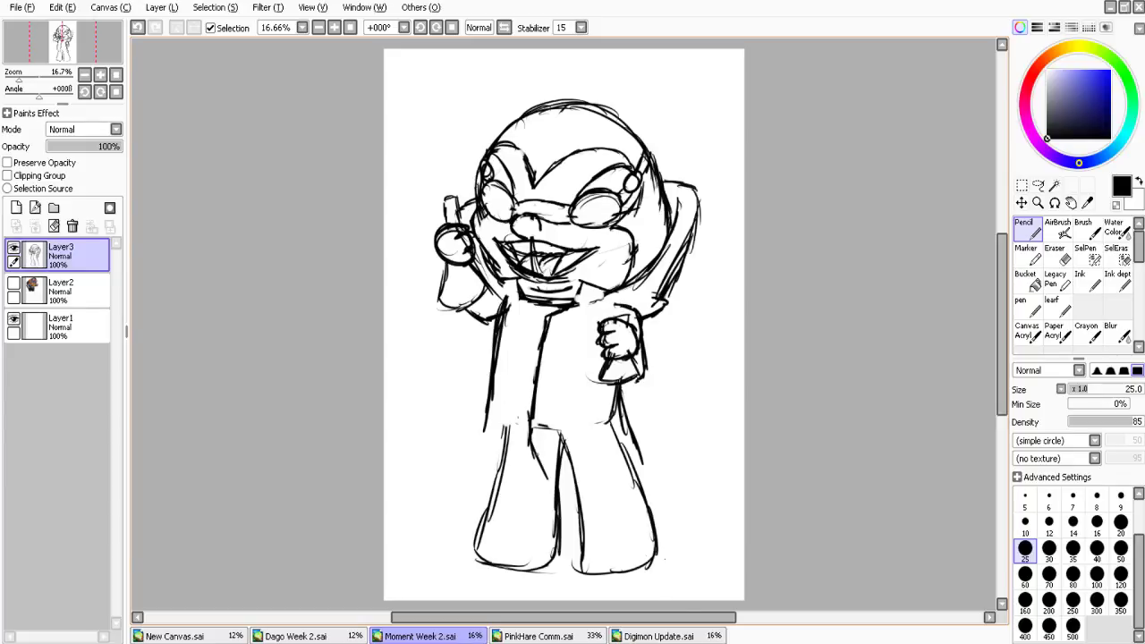
{"action": "left_click_drag", "start_coordinate": [531, 442], "coordinate": [560, 505]}
{"action": "left_click_drag", "start_coordinate": [529, 444], "coordinate": [553, 500]}
{"action": "mouse_move", "coordinate": [539, 445]}
{"action": "left_mouse_down"}
{"action": "mouse_move", "coordinate": [486, 532]}
{"action": "mouse_move", "coordinate": [503, 528]}
{"action": "left_mouse_up"}
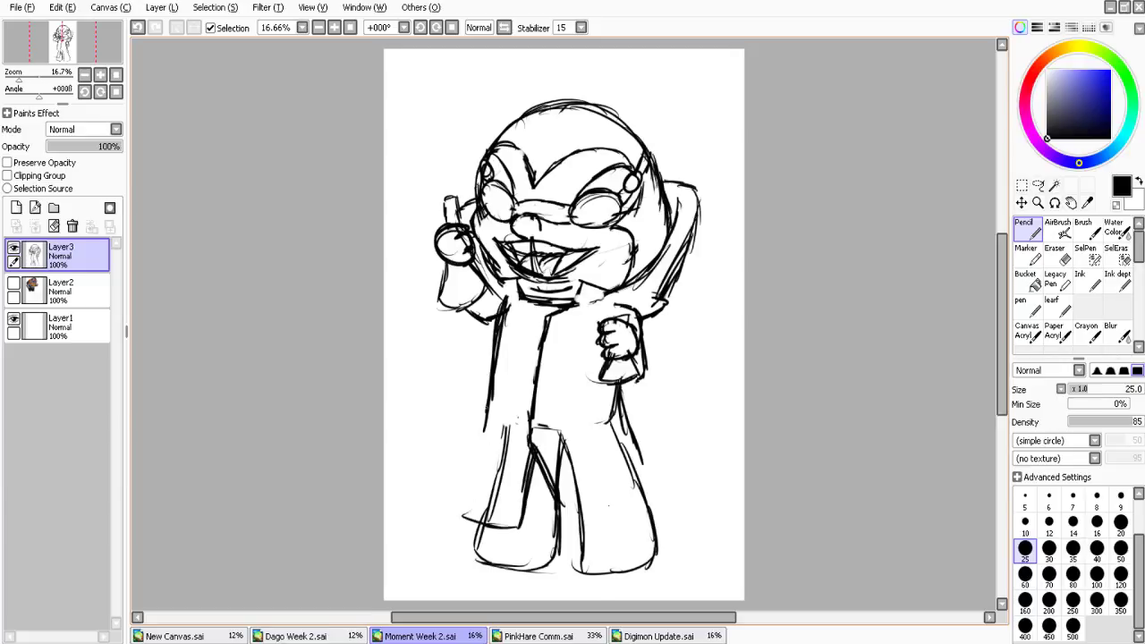
Extend the coat's outer edges down to the shins and close both coat panels with curved hems
{"action": "left_click_drag", "start_coordinate": [485, 413], "coordinate": [463, 492]}
{"action": "left_click_drag", "start_coordinate": [510, 446], "coordinate": [458, 522]}
{"action": "mouse_move", "coordinate": [569, 496]}
{"action": "left_mouse_down"}
{"action": "mouse_move", "coordinate": [564, 519]}
{"action": "mouse_move", "coordinate": [646, 519]}
{"action": "left_mouse_up"}
{"action": "mouse_move", "coordinate": [627, 417]}
{"action": "left_mouse_down"}
{"action": "mouse_move", "coordinate": [623, 436]}
{"action": "mouse_move", "coordinate": [656, 497]}
{"action": "left_mouse_up"}
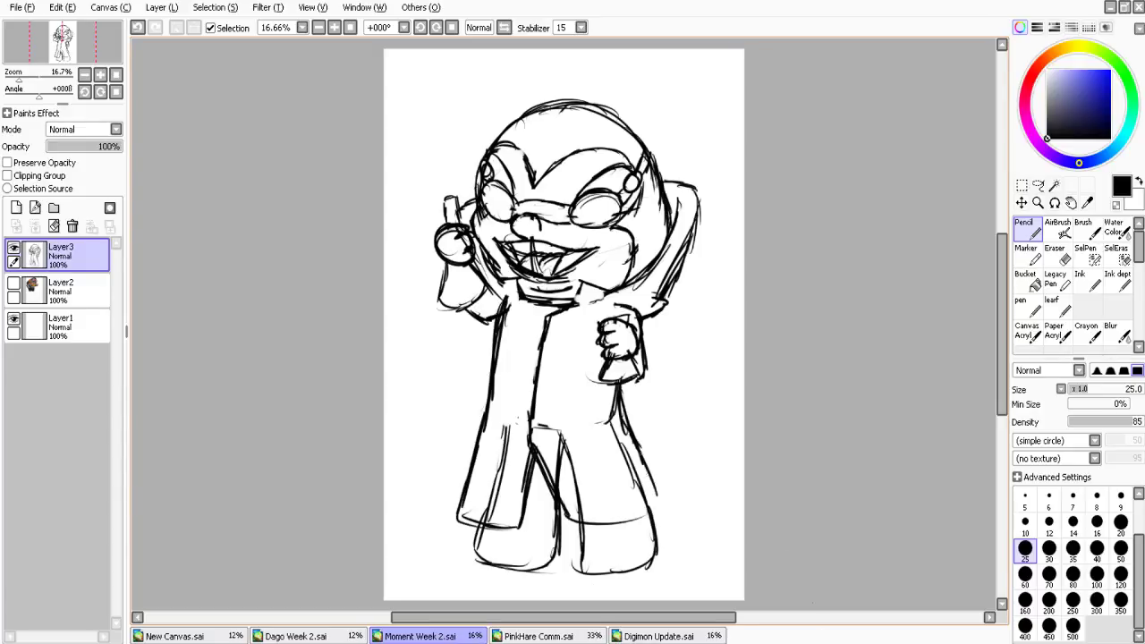
{"action": "left_click_drag", "start_coordinate": [642, 455], "coordinate": [568, 521]}
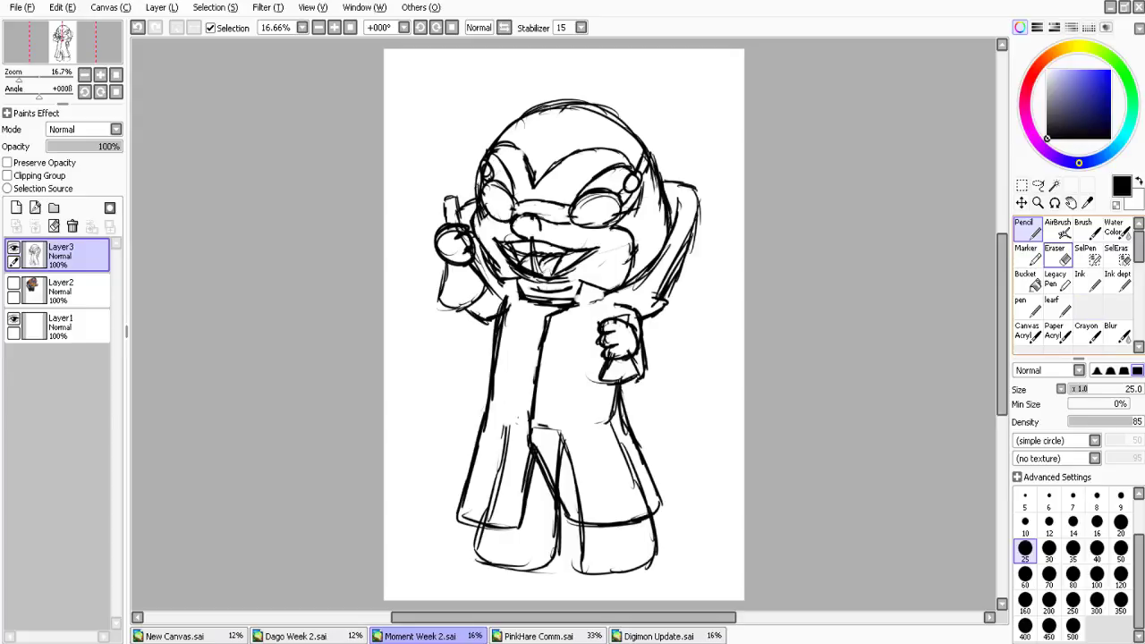
Erase the leg lines showing through the coat above the hem with the Eraser at size 60
{"action": "key", "text": "e"}
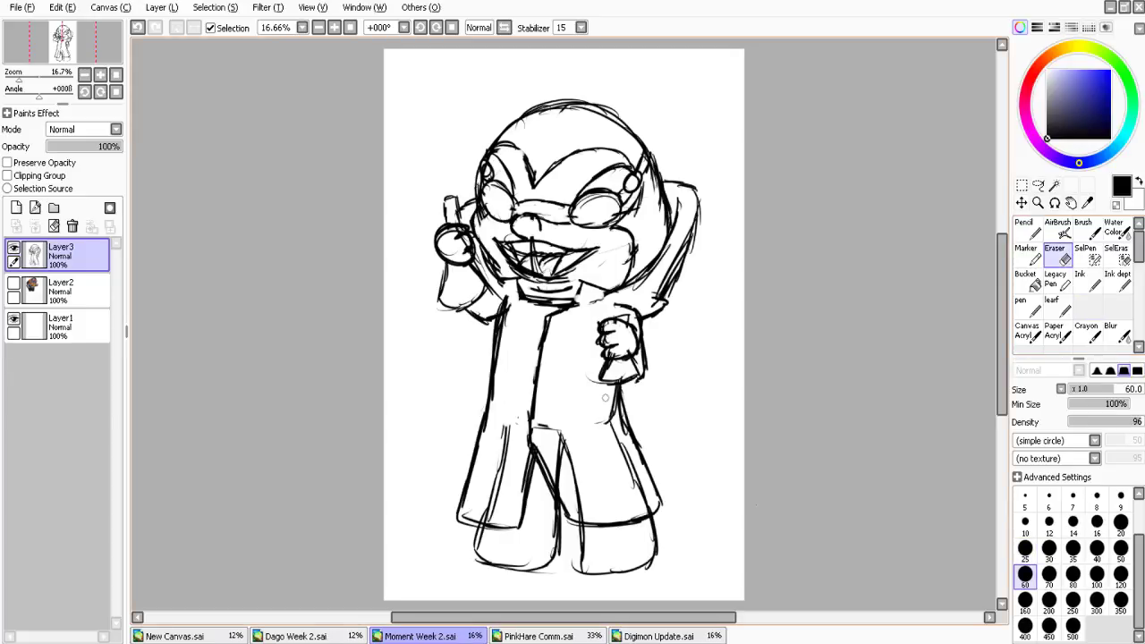
{"action": "mouse_move", "coordinate": [605, 397]}
{"action": "left_mouse_down"}
{"action": "mouse_move", "coordinate": [602, 448]}
{"action": "mouse_move", "coordinate": [562, 438]}
{"action": "mouse_move", "coordinate": [557, 420]}
{"action": "mouse_move", "coordinate": [498, 488]}
{"action": "mouse_move", "coordinate": [501, 448]}
{"action": "mouse_move", "coordinate": [488, 516]}
{"action": "left_mouse_up"}
{"action": "left_click_drag", "start_coordinate": [623, 445], "coordinate": [613, 412]}
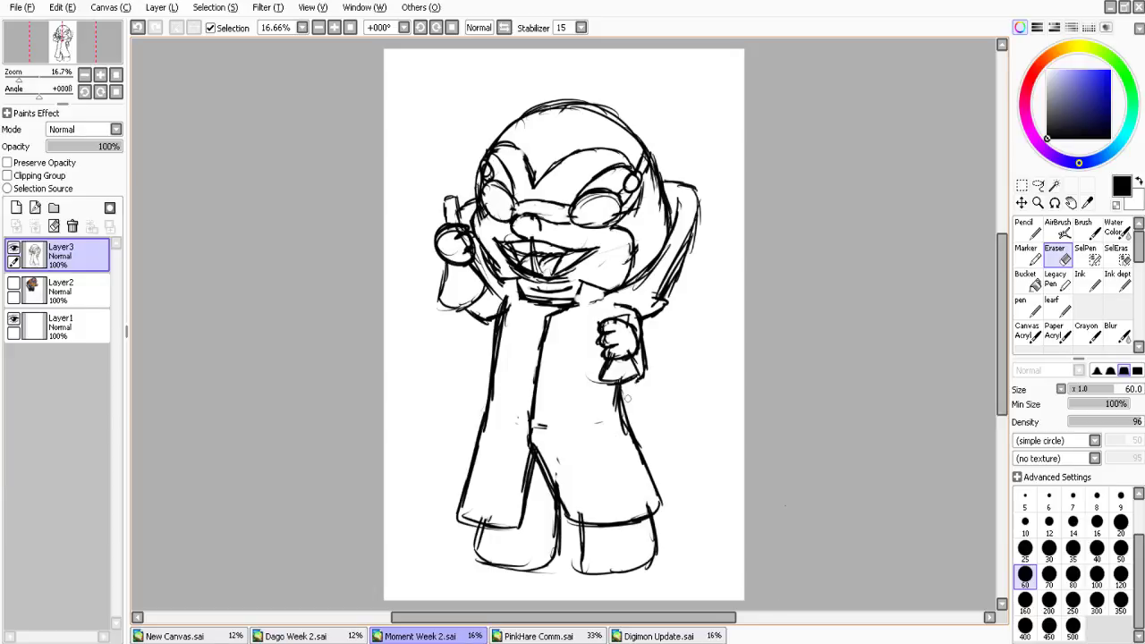
Redraw the coat's outer edge below the fist farther out, flaring to the hem, and erase the old inner edge
{"action": "key", "text": "n"}
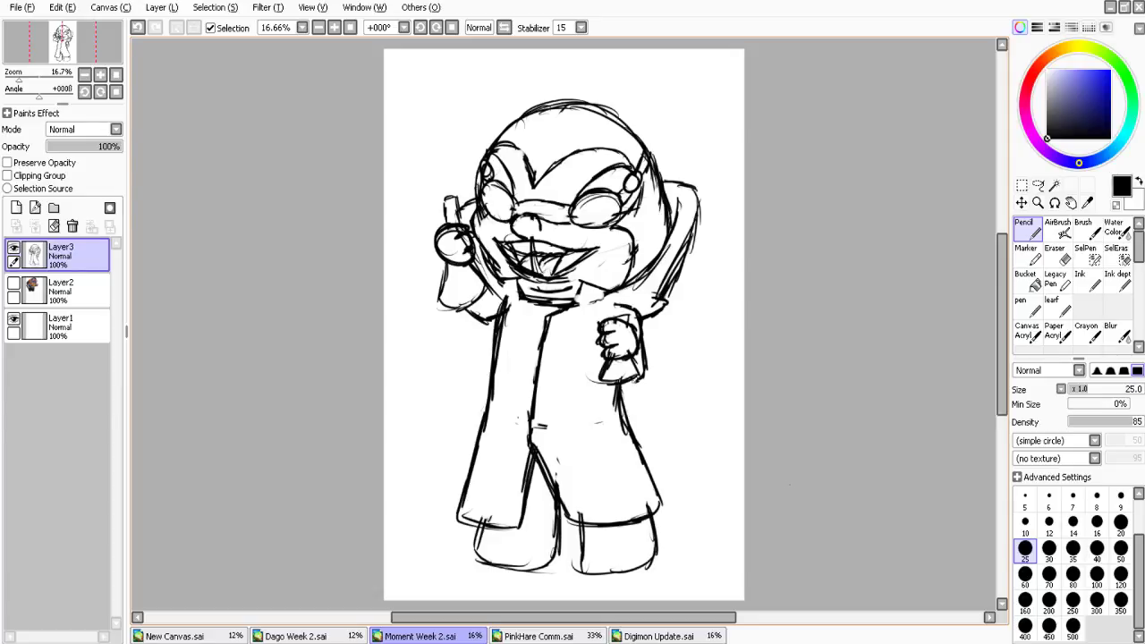
{"action": "mouse_move", "coordinate": [634, 377]}
{"action": "left_mouse_down"}
{"action": "mouse_move", "coordinate": [671, 475]}
{"action": "mouse_move", "coordinate": [655, 513]}
{"action": "left_mouse_up"}
{"action": "left_click", "coordinate": [1058, 256]}
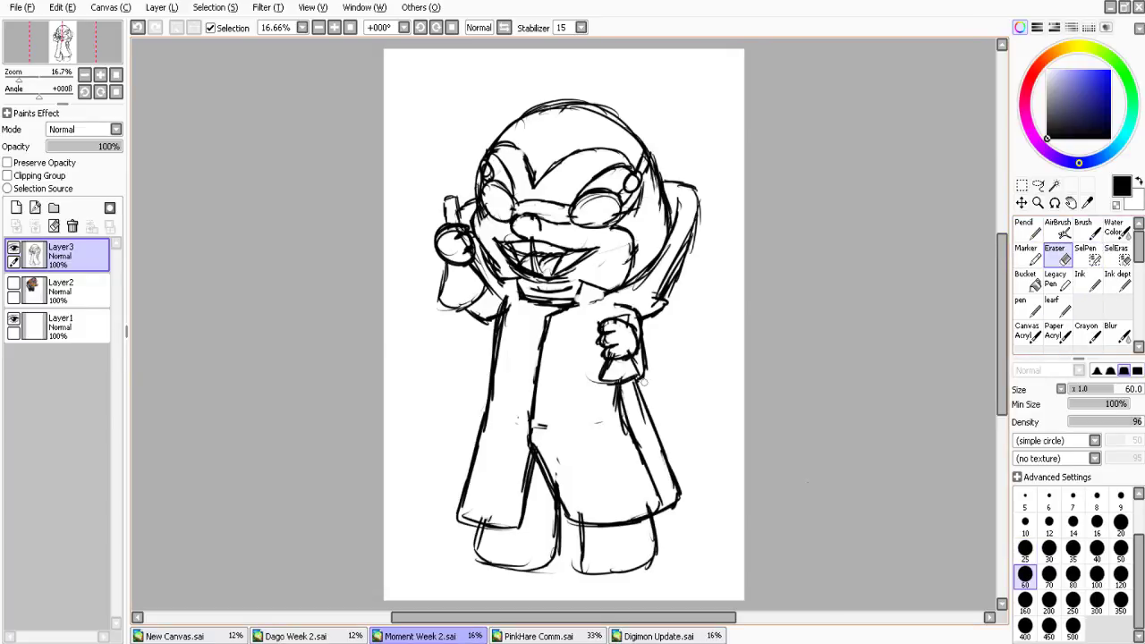
{"action": "left_click_drag", "start_coordinate": [622, 392], "coordinate": [659, 501]}
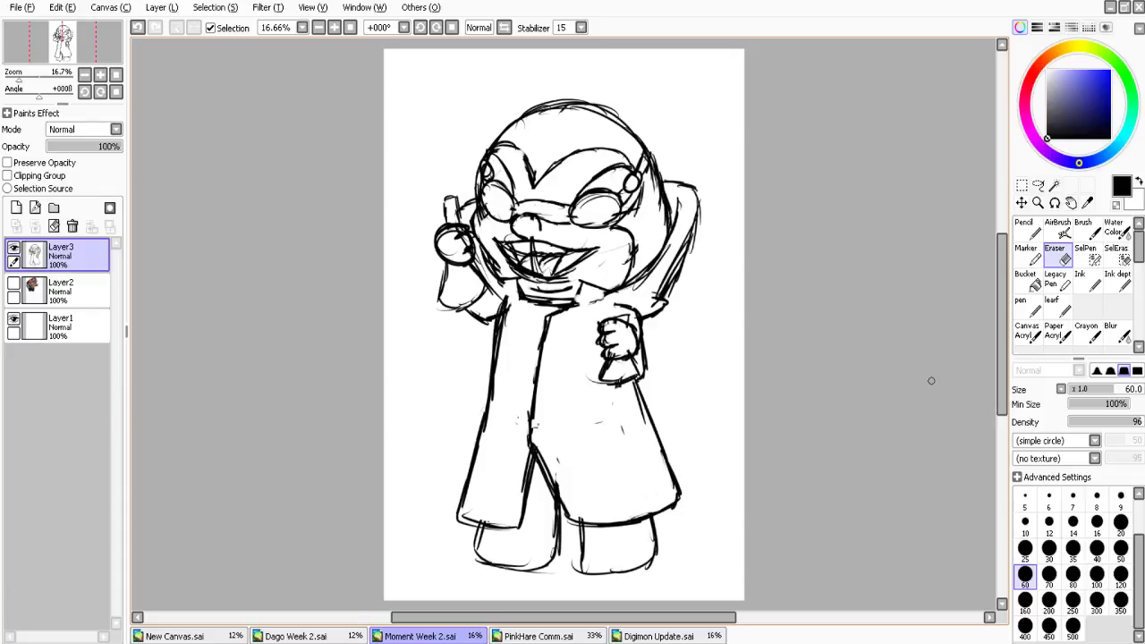
Using the Pencil at size 25, reinforce the outlines of both feet below the hem and the coat's side under the raised arm
{"action": "key", "text": "n"}
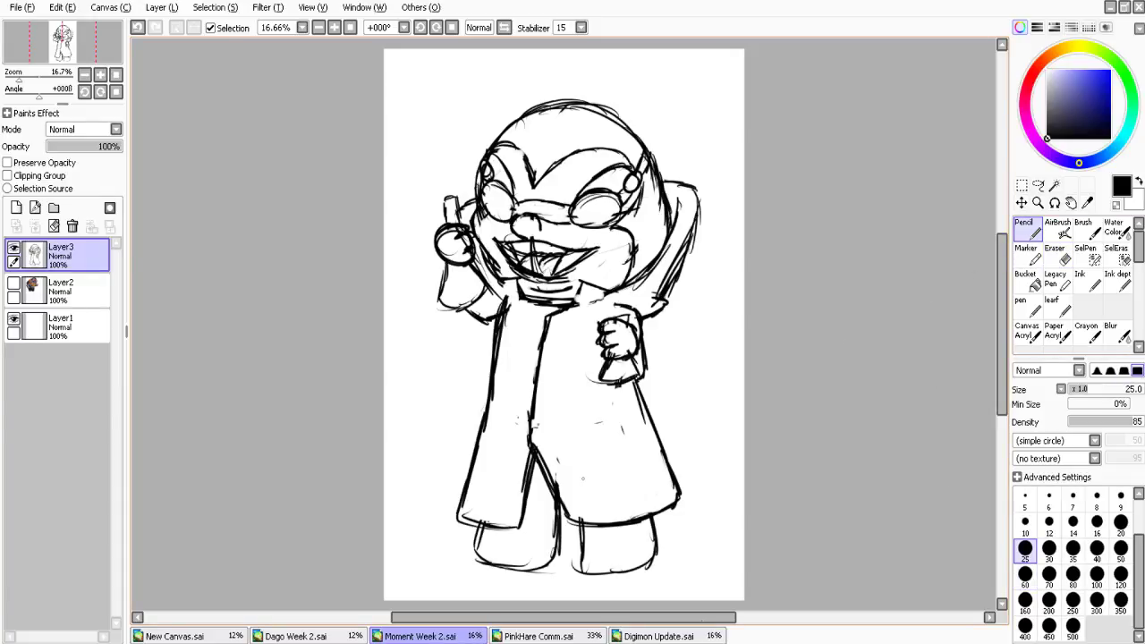
{"action": "left_click_drag", "start_coordinate": [556, 517], "coordinate": [536, 571]}
{"action": "left_click_drag", "start_coordinate": [583, 526], "coordinate": [576, 576]}
{"action": "mouse_move", "coordinate": [657, 512]}
{"action": "left_mouse_down"}
{"action": "mouse_move", "coordinate": [666, 562]}
{"action": "mouse_move", "coordinate": [634, 571]}
{"action": "left_mouse_up"}
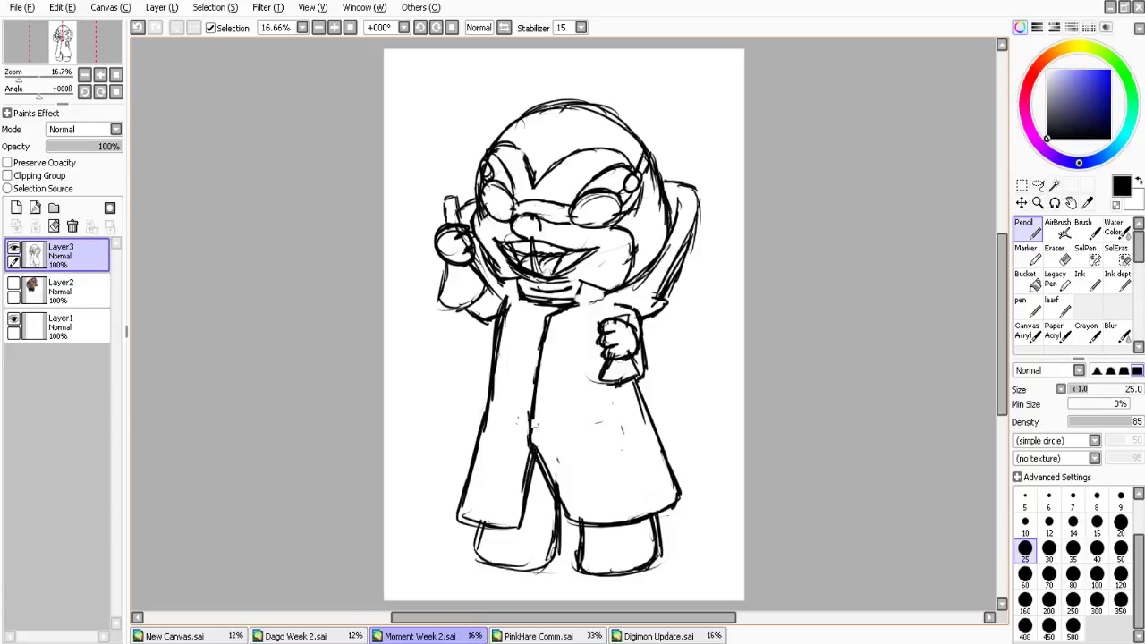
{"action": "left_click_drag", "start_coordinate": [496, 343], "coordinate": [488, 415]}
{"action": "left_click_drag", "start_coordinate": [493, 363], "coordinate": [488, 411]}
Airbrush a soft pale cyan haze at size 200 around the raised hand, the lower face and the upper coat
{"action": "left_click", "coordinate": [1063, 231]}
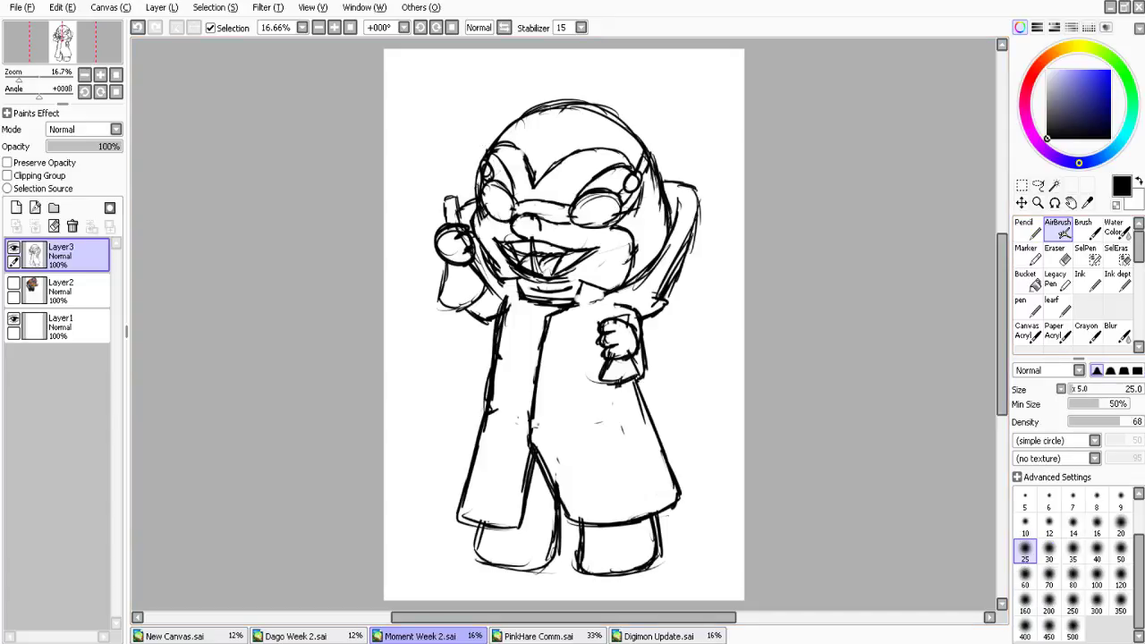
{"action": "left_click", "coordinate": [1053, 75]}
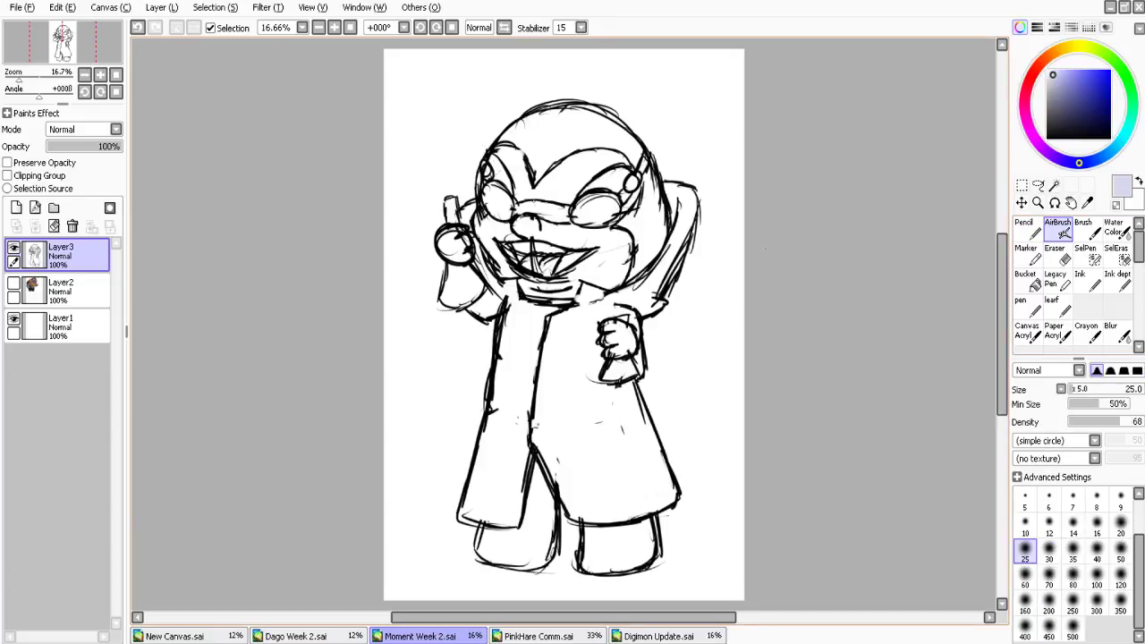
{"action": "left_click", "coordinate": [1125, 133]}
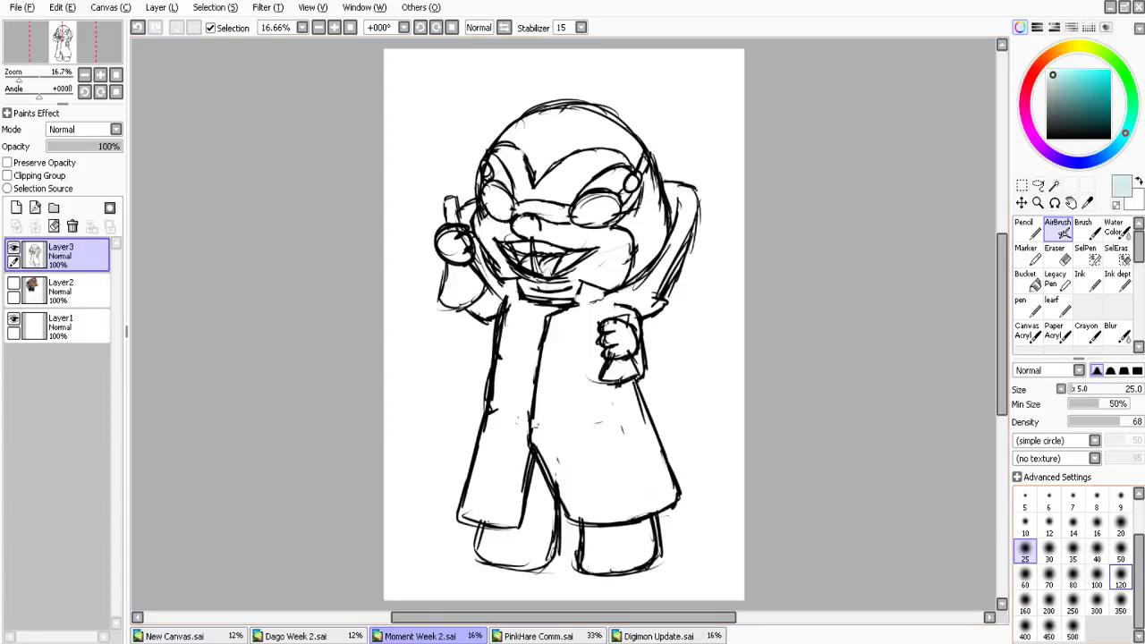
{"action": "left_click", "coordinate": [1049, 604]}
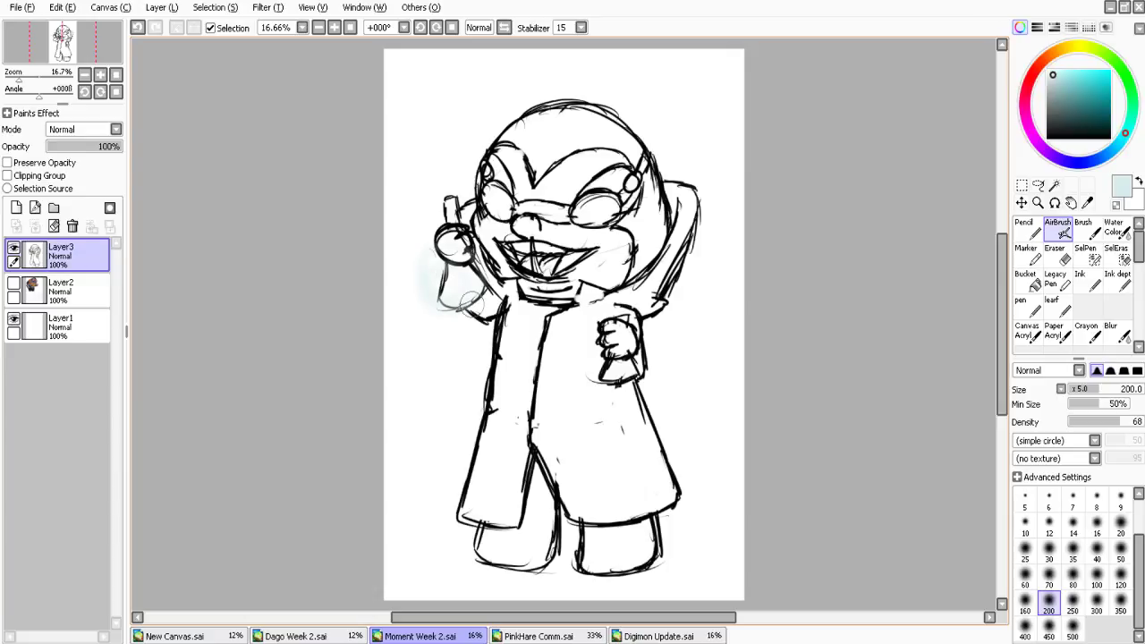
{"action": "mouse_move", "coordinate": [471, 302]}
{"action": "left_mouse_down"}
{"action": "mouse_move", "coordinate": [446, 314]}
{"action": "mouse_move", "coordinate": [481, 277]}
{"action": "left_mouse_up"}
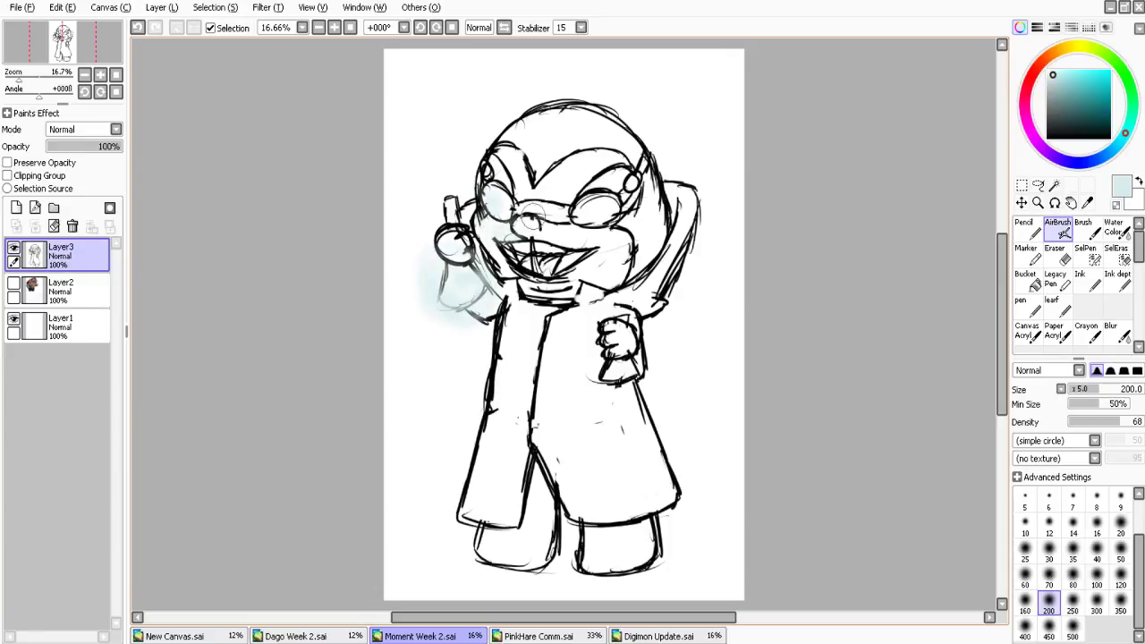
{"action": "mouse_move", "coordinate": [530, 217]}
{"action": "left_mouse_down"}
{"action": "mouse_move", "coordinate": [604, 240]}
{"action": "mouse_move", "coordinate": [505, 262]}
{"action": "mouse_move", "coordinate": [389, 232]}
{"action": "mouse_move", "coordinate": [484, 350]}
{"action": "left_mouse_up"}
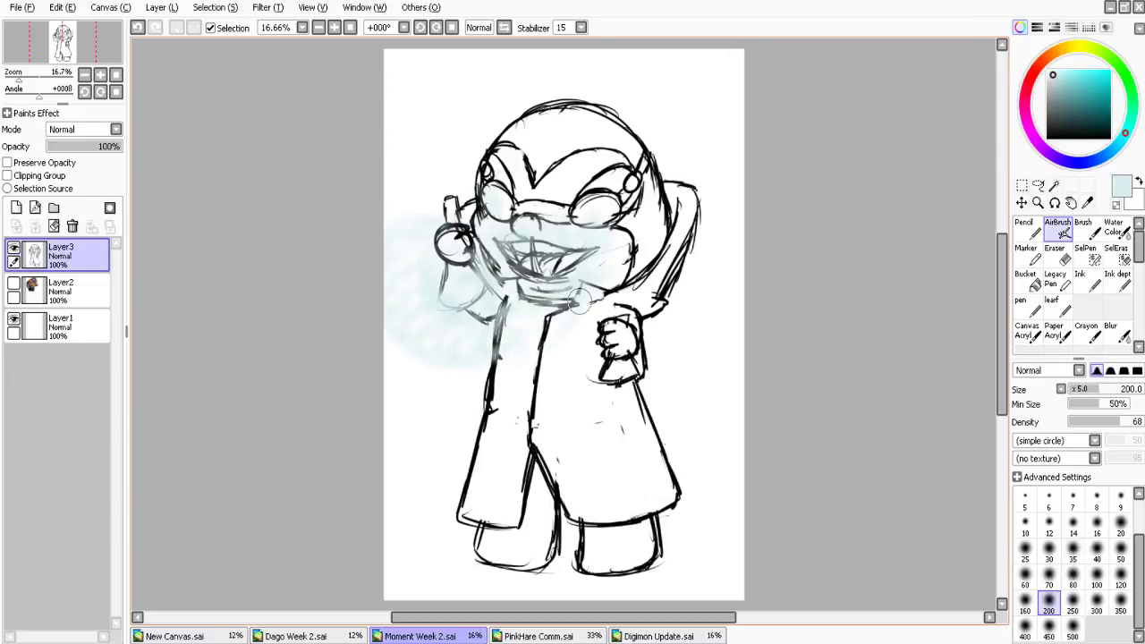
{"action": "left_click_drag", "start_coordinate": [580, 304], "coordinate": [403, 267]}
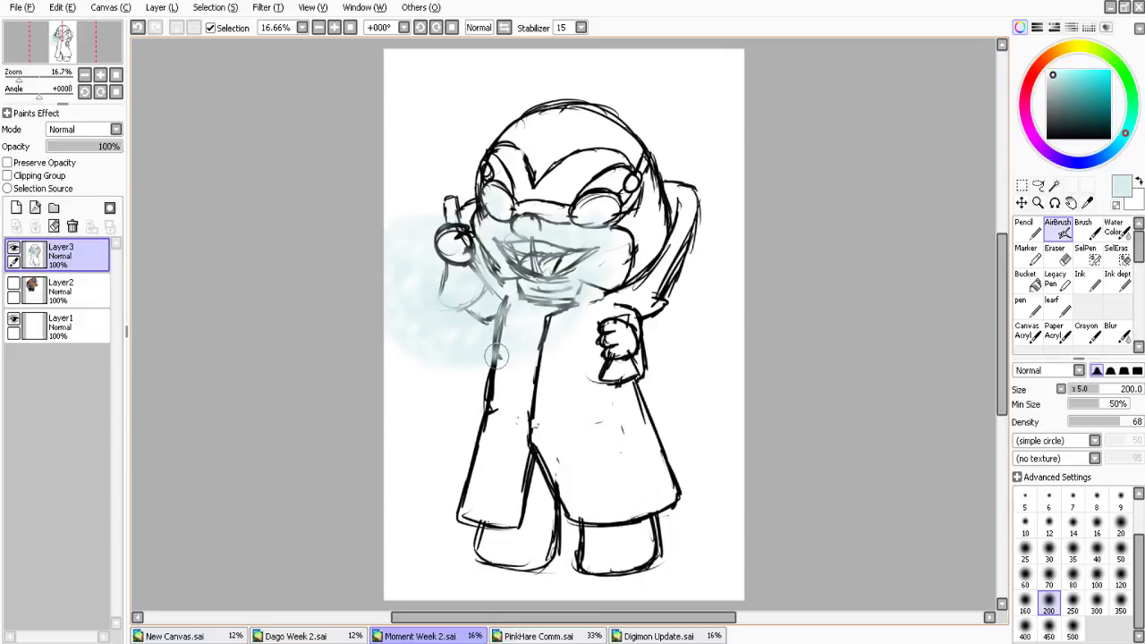
{"action": "left_click", "coordinate": [1037, 202]}
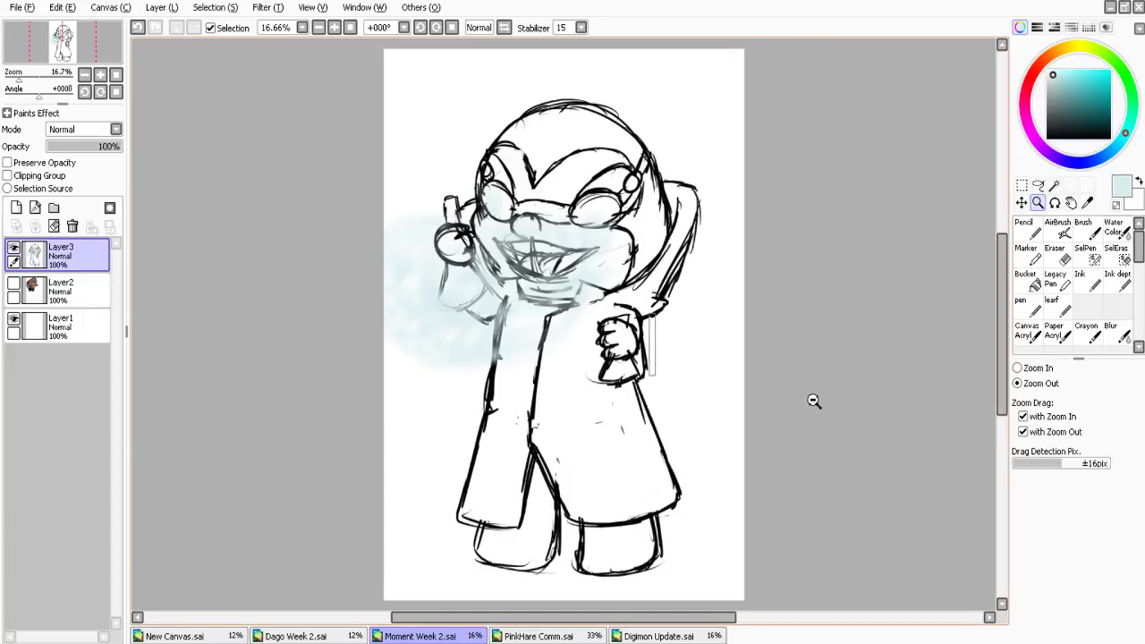
{"action": "left_click_drag", "start_coordinate": [650, 292], "coordinate": [656, 375]}
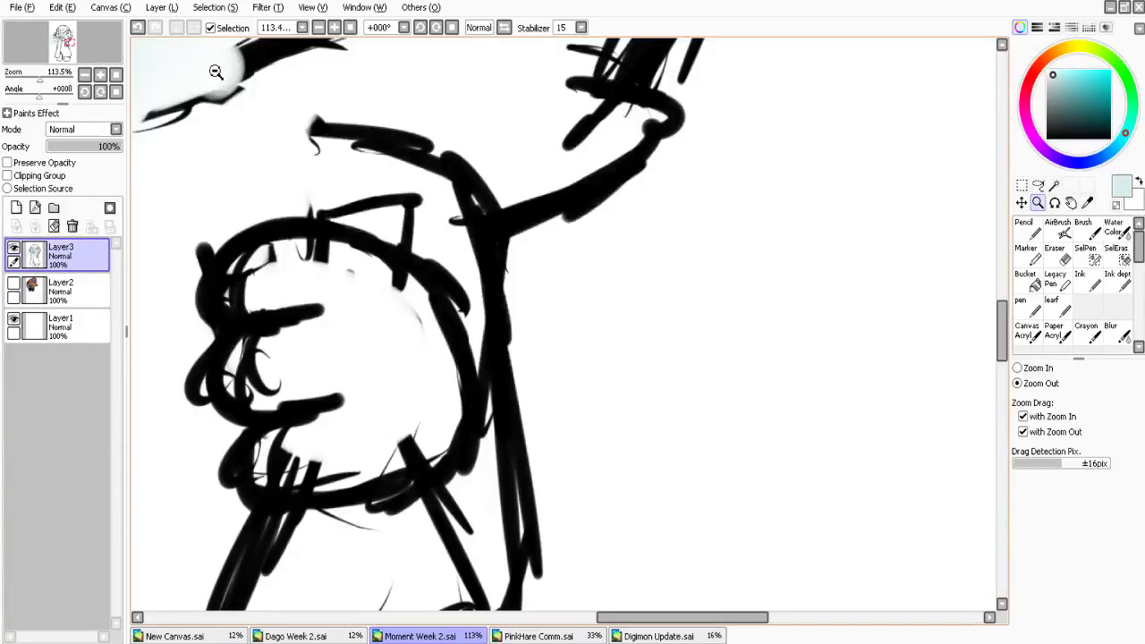
{"action": "key", "text": "ctrl+z"}
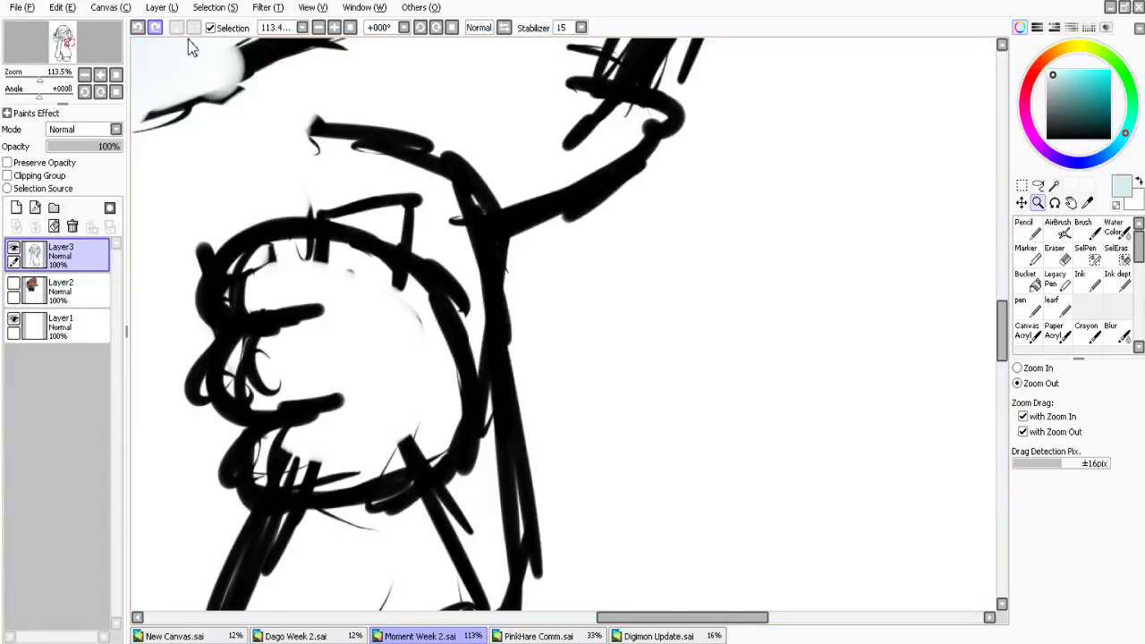
{"action": "left_click", "coordinate": [350, 28]}
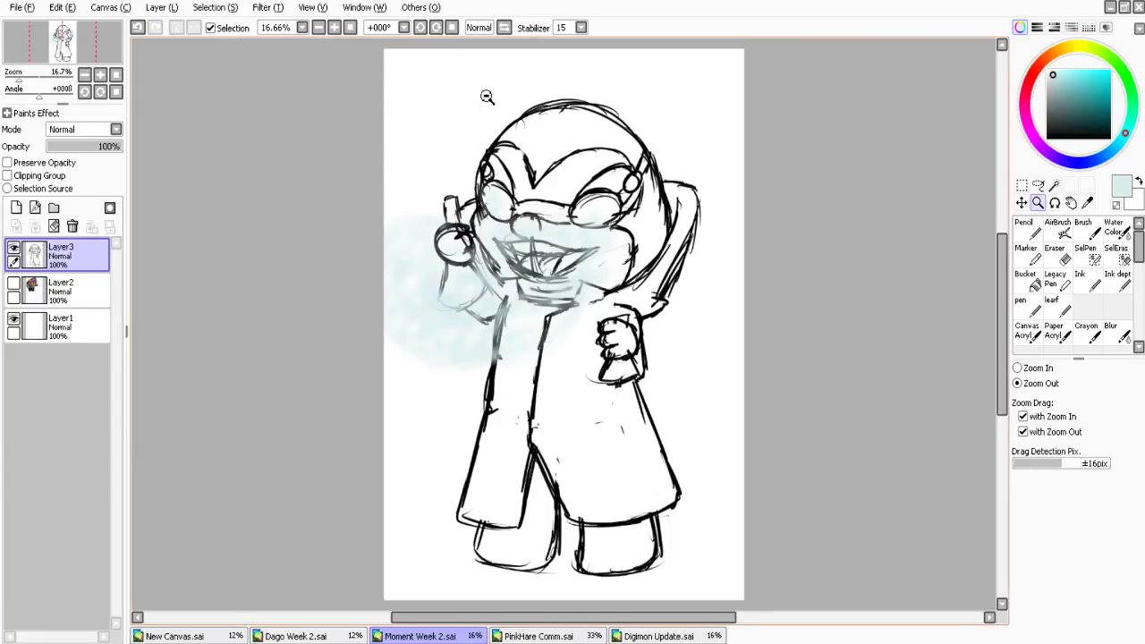
Move the whole Layer3 sketch upward on the canvas
{"action": "left_click", "coordinate": [1022, 186]}
{"action": "left_click", "coordinate": [1022, 204]}
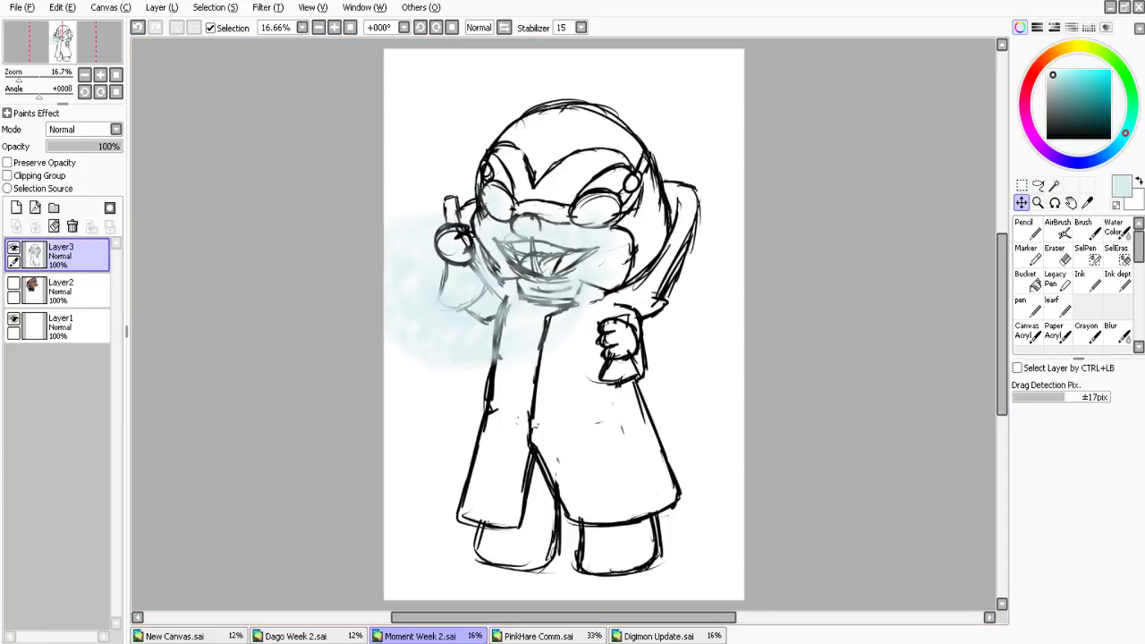
{"action": "left_click_drag", "start_coordinate": [804, 443], "coordinate": [807, 406]}
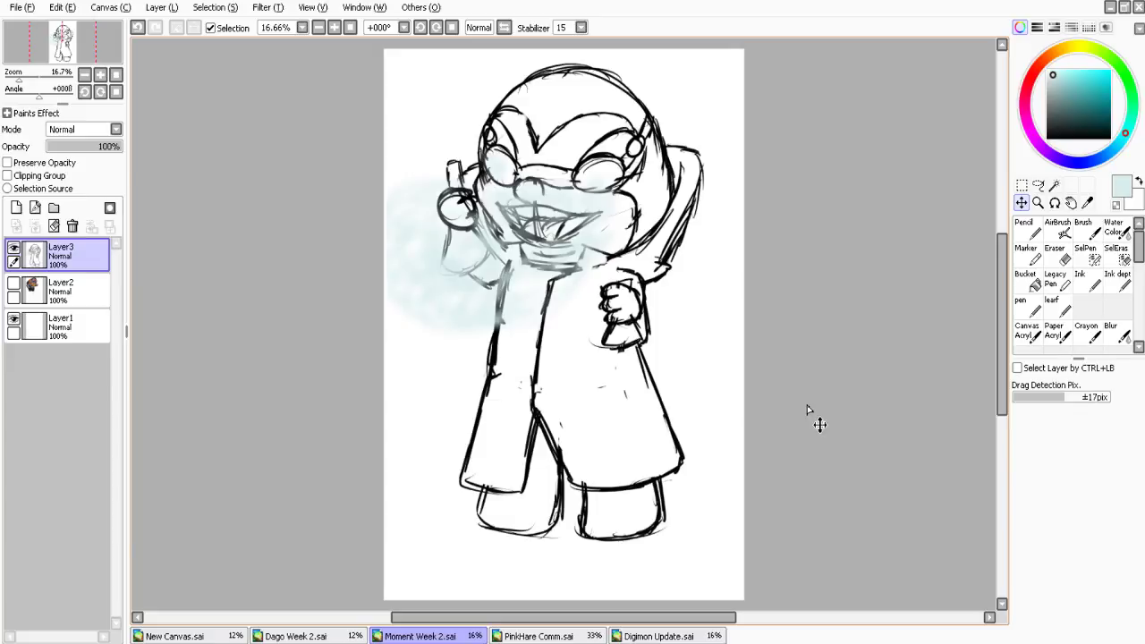
Free Deform the Layer3 sketch so its base spreads wider on both sides, and move the whole figure slightly down
{"action": "key", "text": "ctrl+t"}
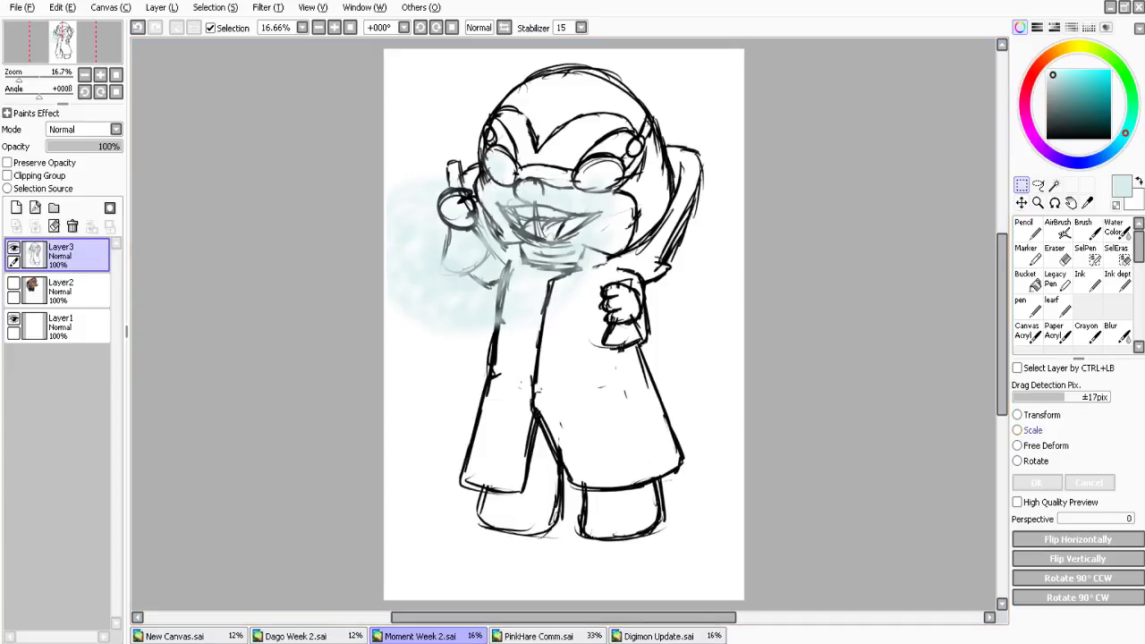
{"action": "left_click", "coordinate": [1017, 446]}
{"action": "left_click_drag", "start_coordinate": [386, 541], "coordinate": [361, 546]}
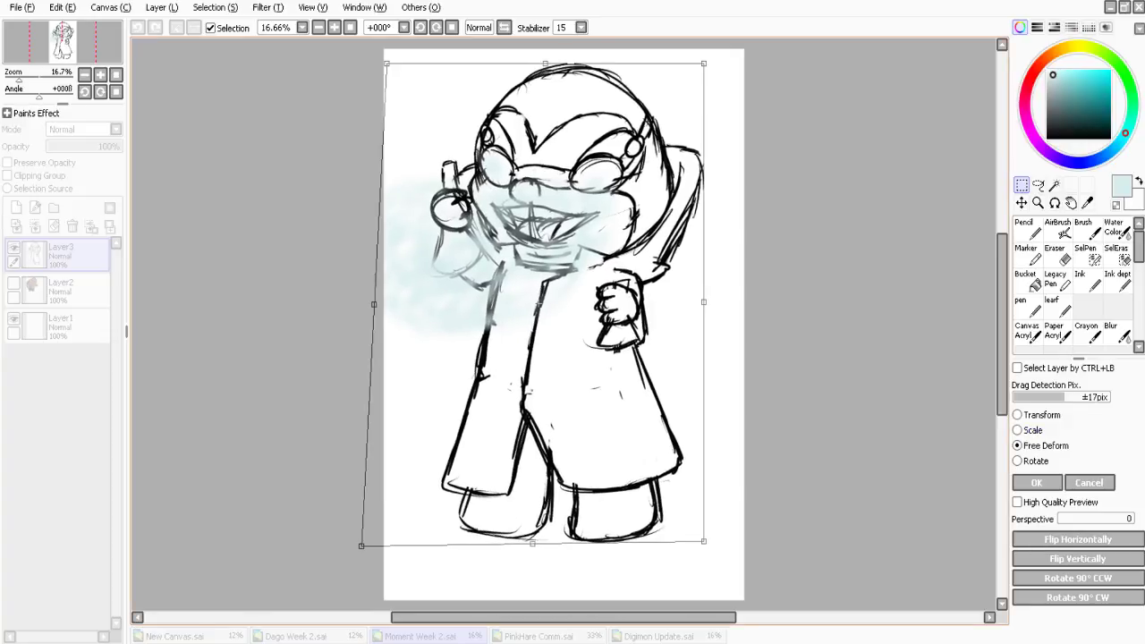
{"action": "left_click_drag", "start_coordinate": [704, 541], "coordinate": [742, 537]}
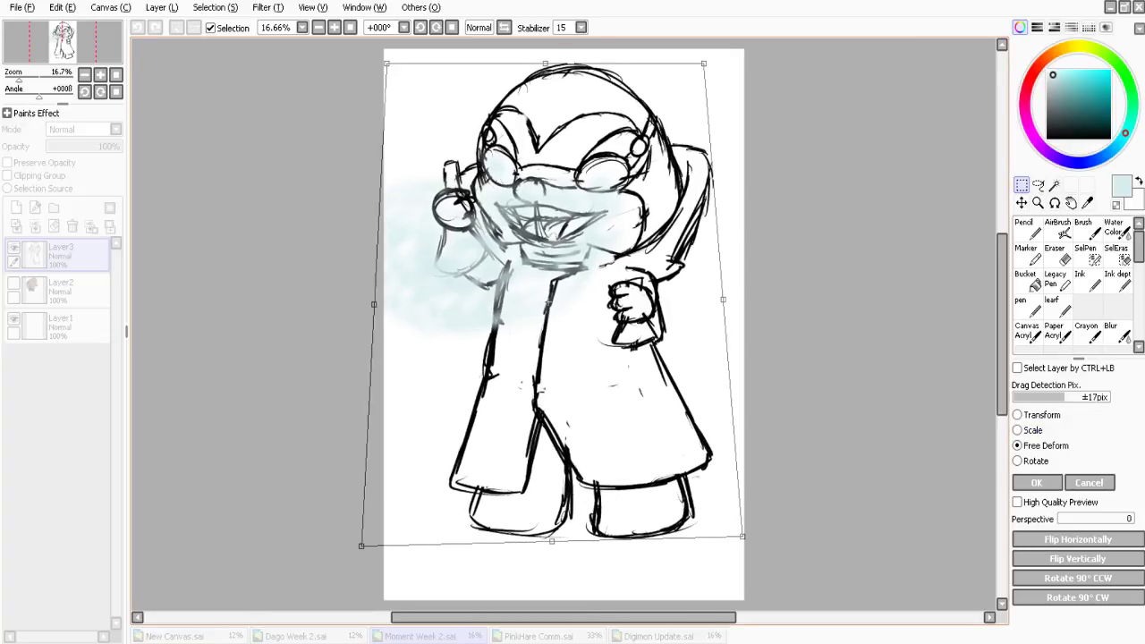
{"action": "left_click_drag", "start_coordinate": [362, 545], "coordinate": [350, 549]}
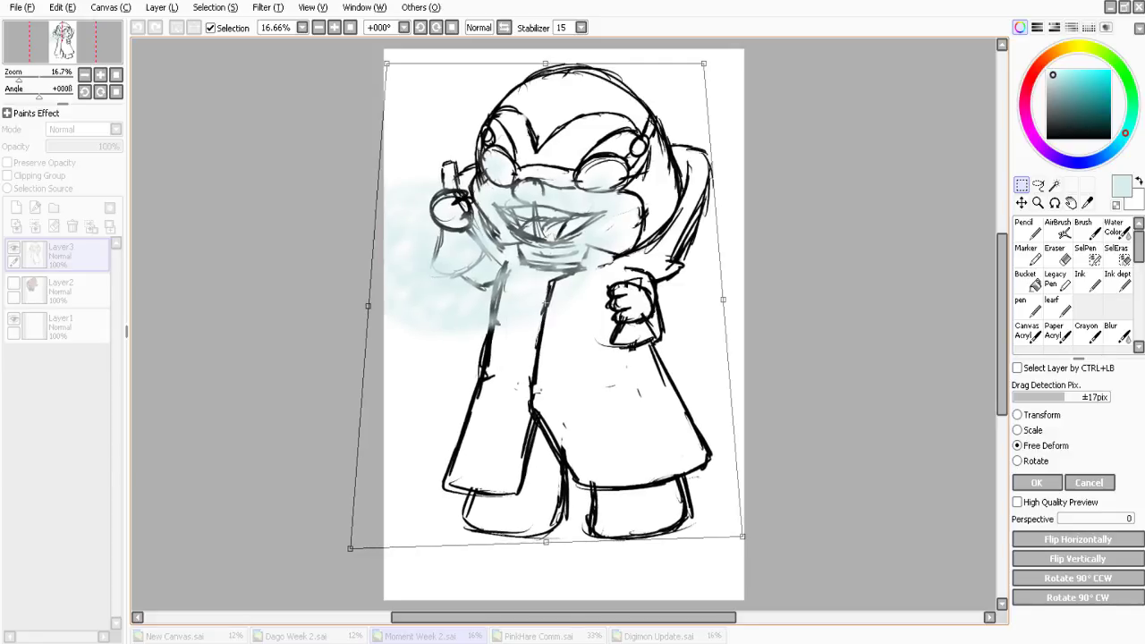
{"action": "left_click", "coordinate": [1036, 482]}
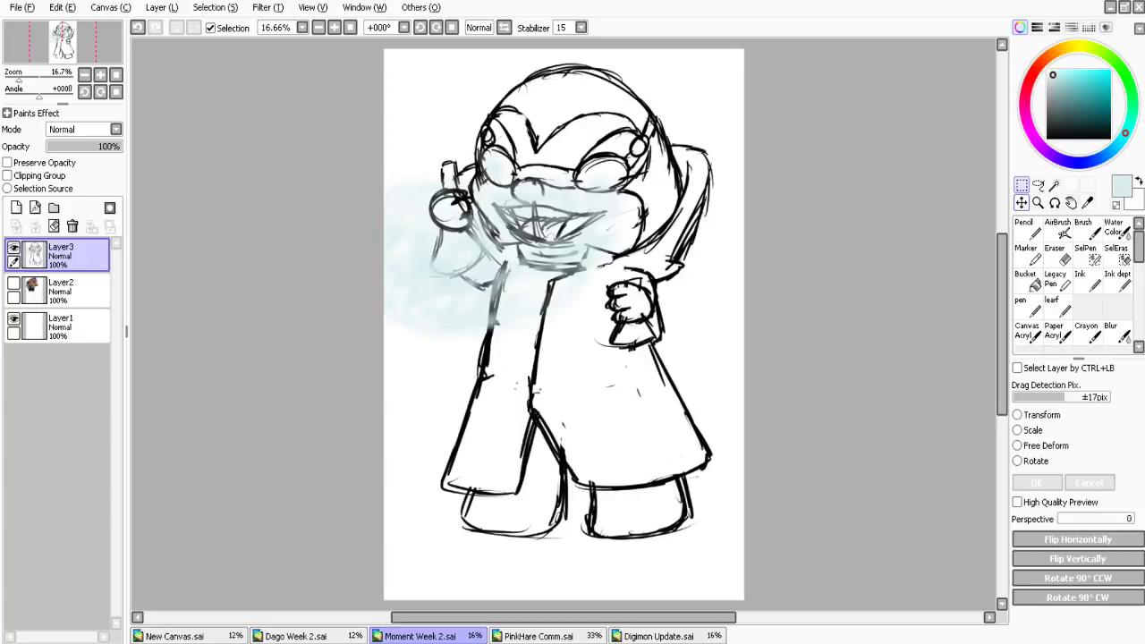
{"action": "left_click_drag", "start_coordinate": [852, 464], "coordinate": [849, 480]}
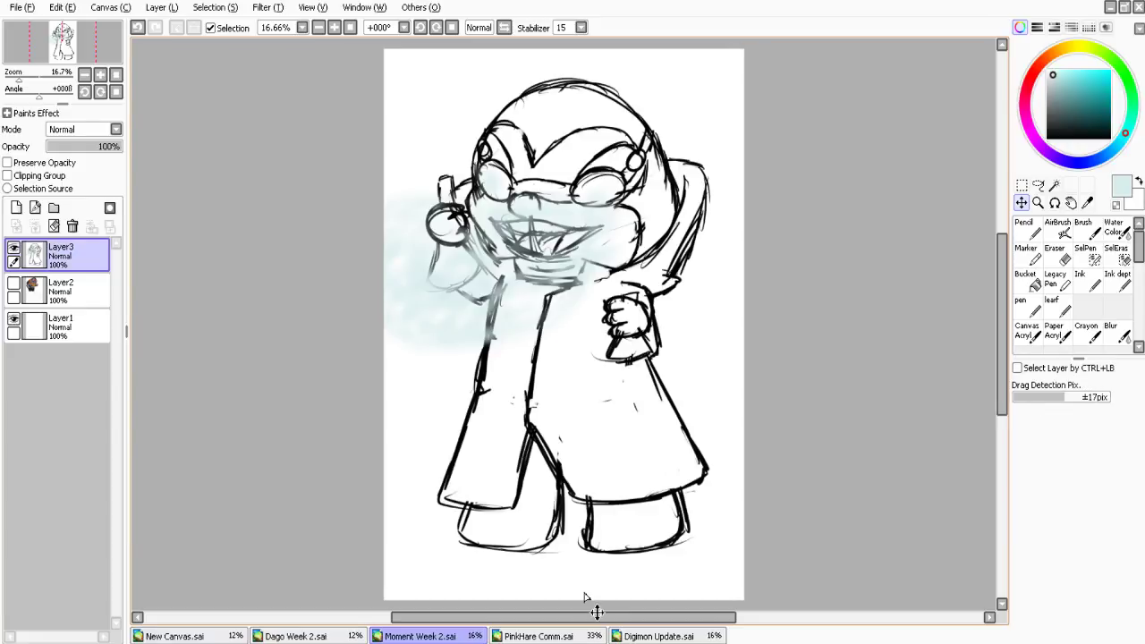
On New Canvas.sai's Layer2, handwrite "GTG Thanks" in teal across the upper part of the page using the pen at size 60
{"action": "left_click", "coordinate": [176, 636]}
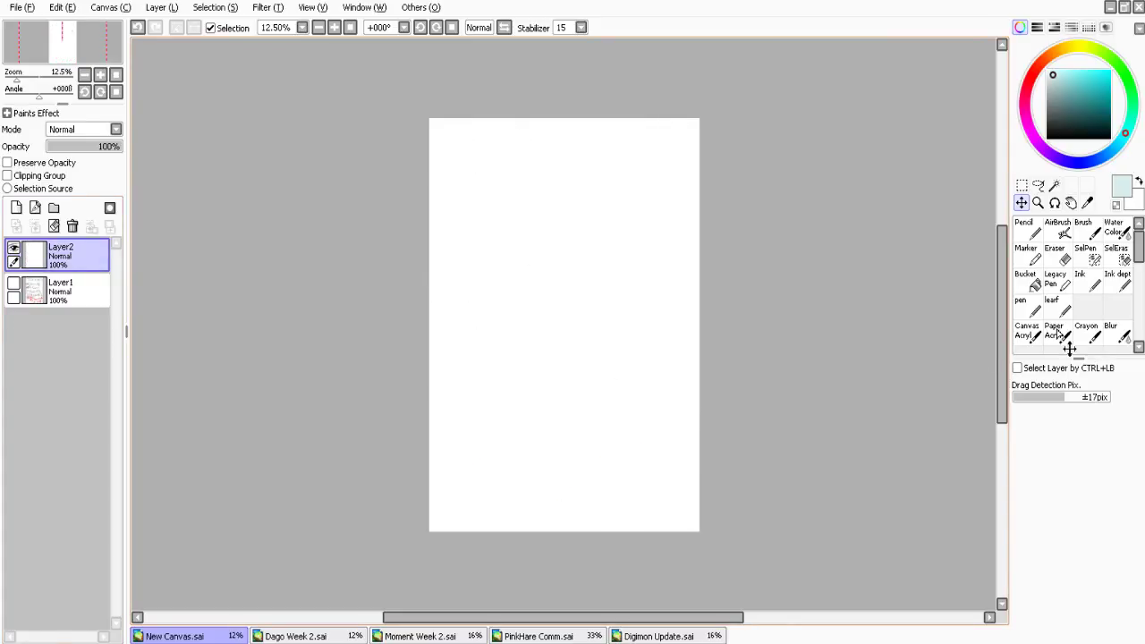
{"action": "left_click", "coordinate": [1028, 306]}
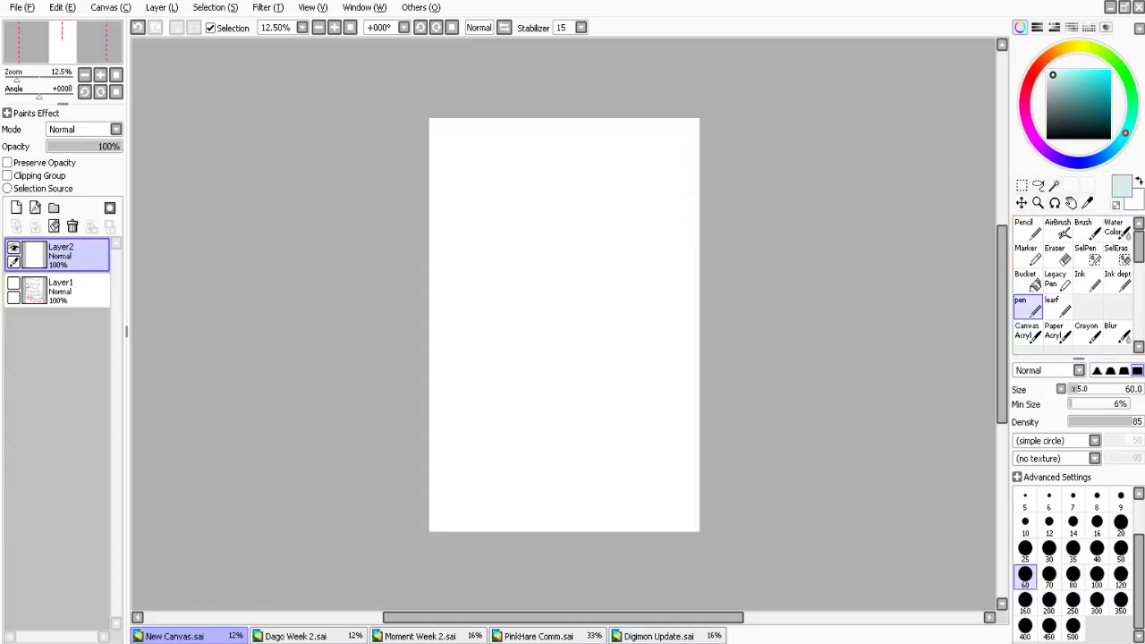
{"action": "left_click", "coordinate": [1075, 93]}
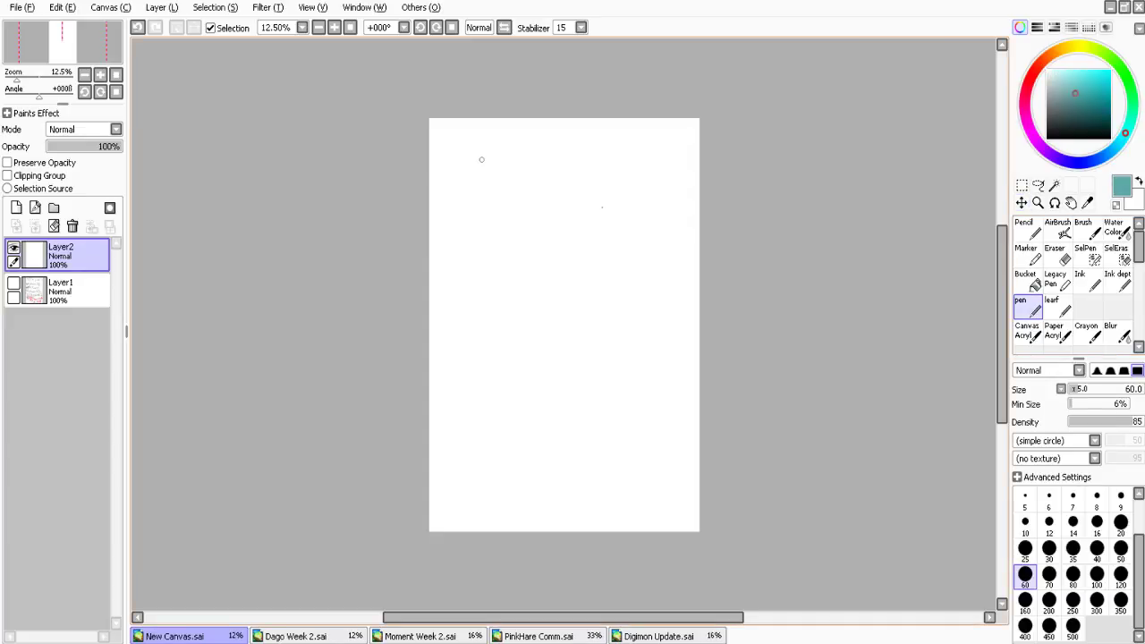
{"action": "left_click_drag", "start_coordinate": [484, 152], "coordinate": [473, 184]}
{"action": "left_click_drag", "start_coordinate": [495, 155], "coordinate": [510, 197]}
{"action": "mouse_move", "coordinate": [557, 151]}
{"action": "left_mouse_down"}
{"action": "mouse_move", "coordinate": [540, 147]}
{"action": "mouse_move", "coordinate": [536, 172]}
{"action": "mouse_move", "coordinate": [571, 172]}
{"action": "left_mouse_up"}
{"action": "mouse_move", "coordinate": [471, 235]}
{"action": "left_mouse_down"}
{"action": "mouse_move", "coordinate": [489, 233]}
{"action": "mouse_move", "coordinate": [497, 271]}
{"action": "left_mouse_up"}
{"action": "mouse_move", "coordinate": [510, 229]}
{"action": "left_mouse_down"}
{"action": "mouse_move", "coordinate": [543, 270]}
{"action": "mouse_move", "coordinate": [564, 273]}
{"action": "left_mouse_up"}
{"action": "left_click_drag", "start_coordinate": [558, 259], "coordinate": [574, 269]}
{"action": "left_click_drag", "start_coordinate": [583, 223], "coordinate": [587, 269]}
{"action": "left_click_drag", "start_coordinate": [603, 239], "coordinate": [615, 267]}
{"action": "left_click_drag", "start_coordinate": [634, 234], "coordinate": [613, 273]}
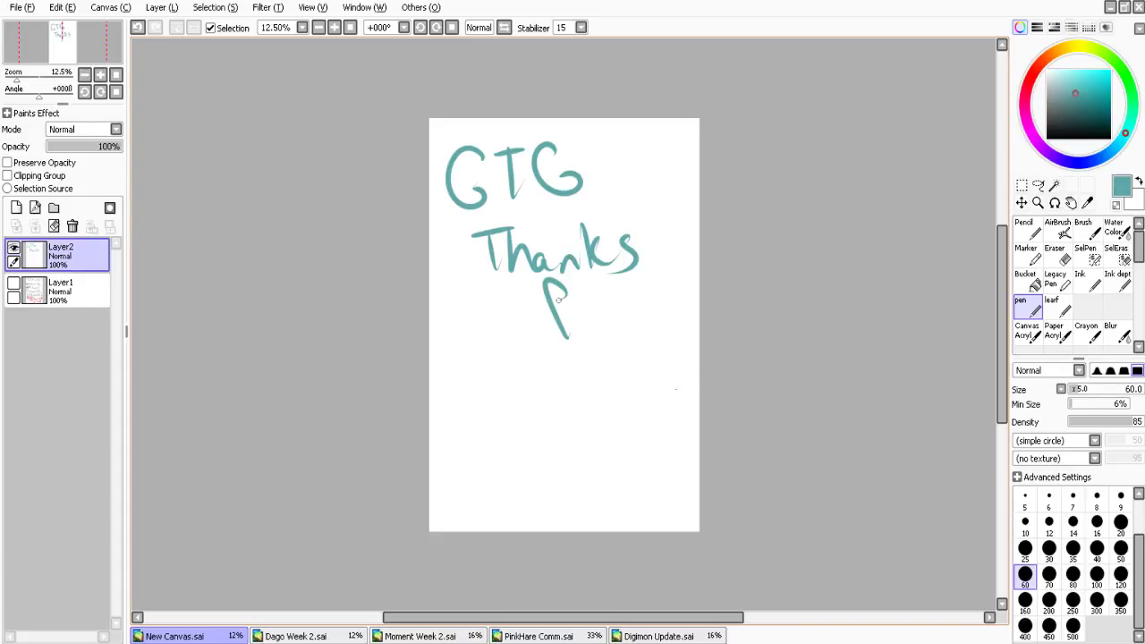